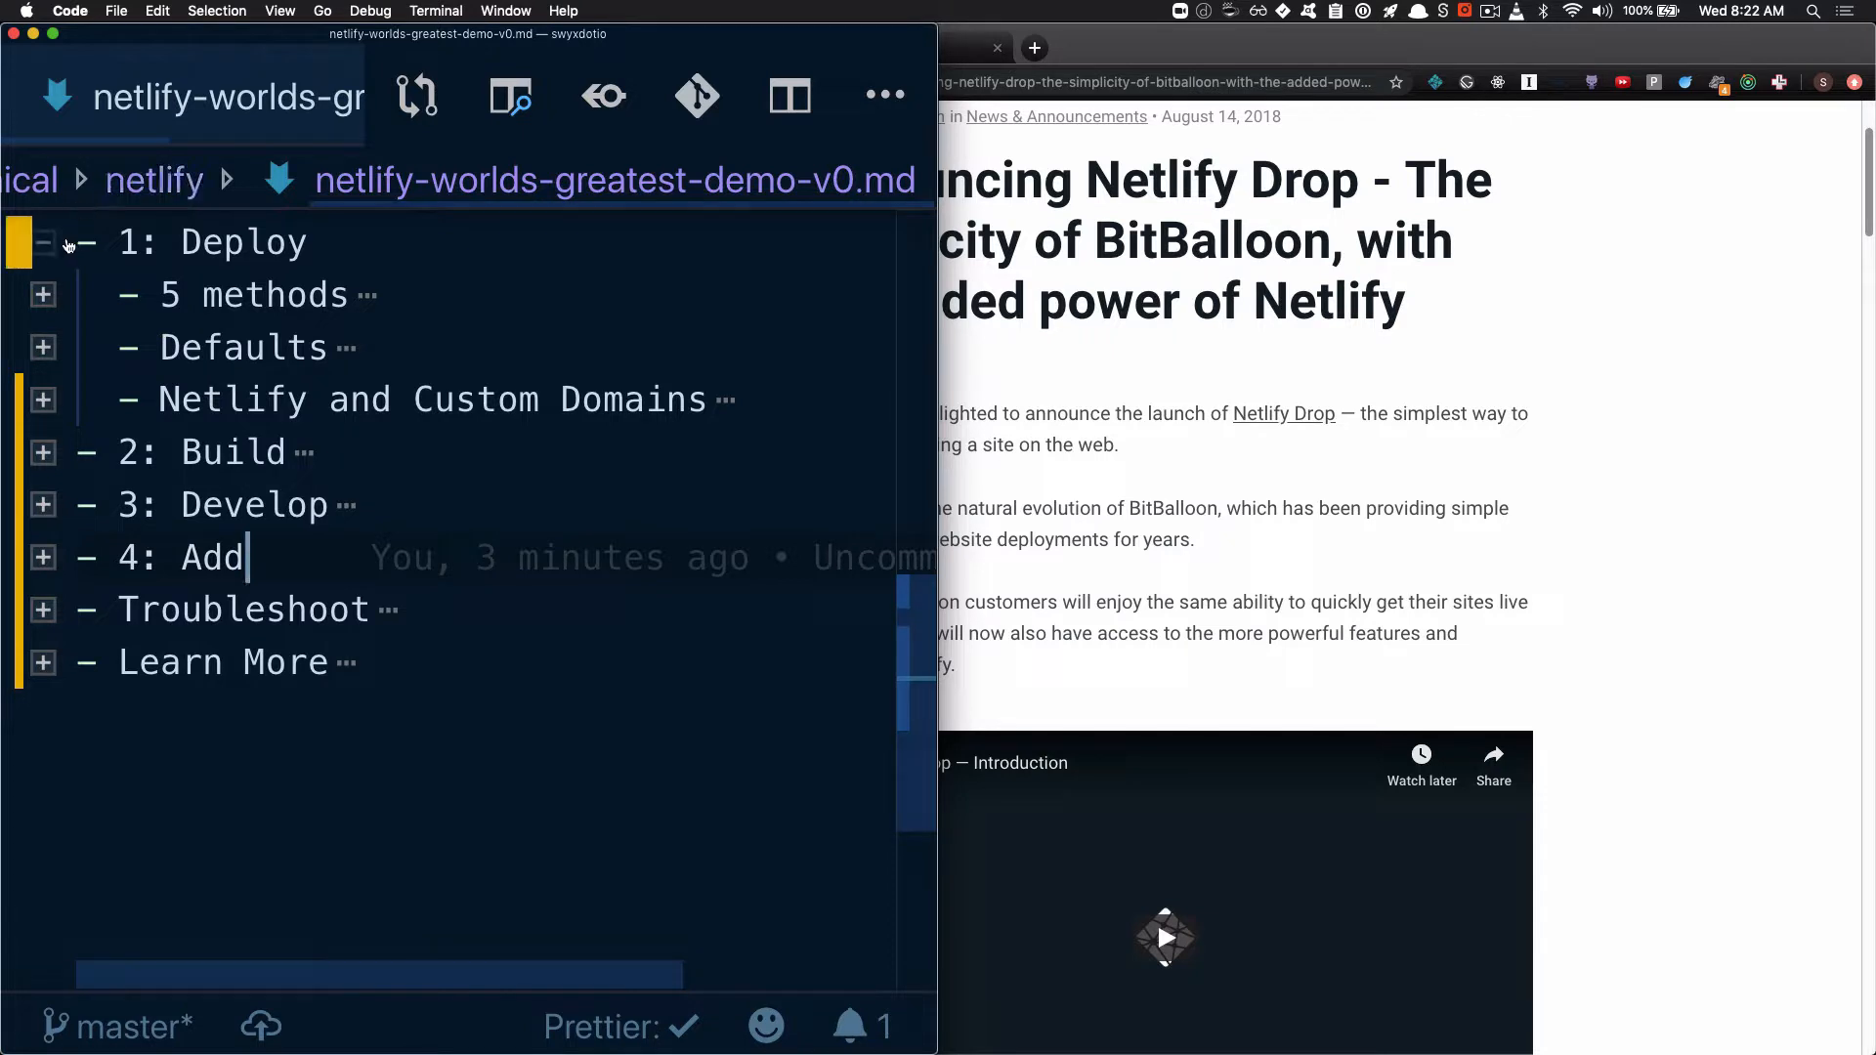
Collapse the Deploy section of the outline and examine what the Build and Develop sections contain, folding each one again
click(49, 243)
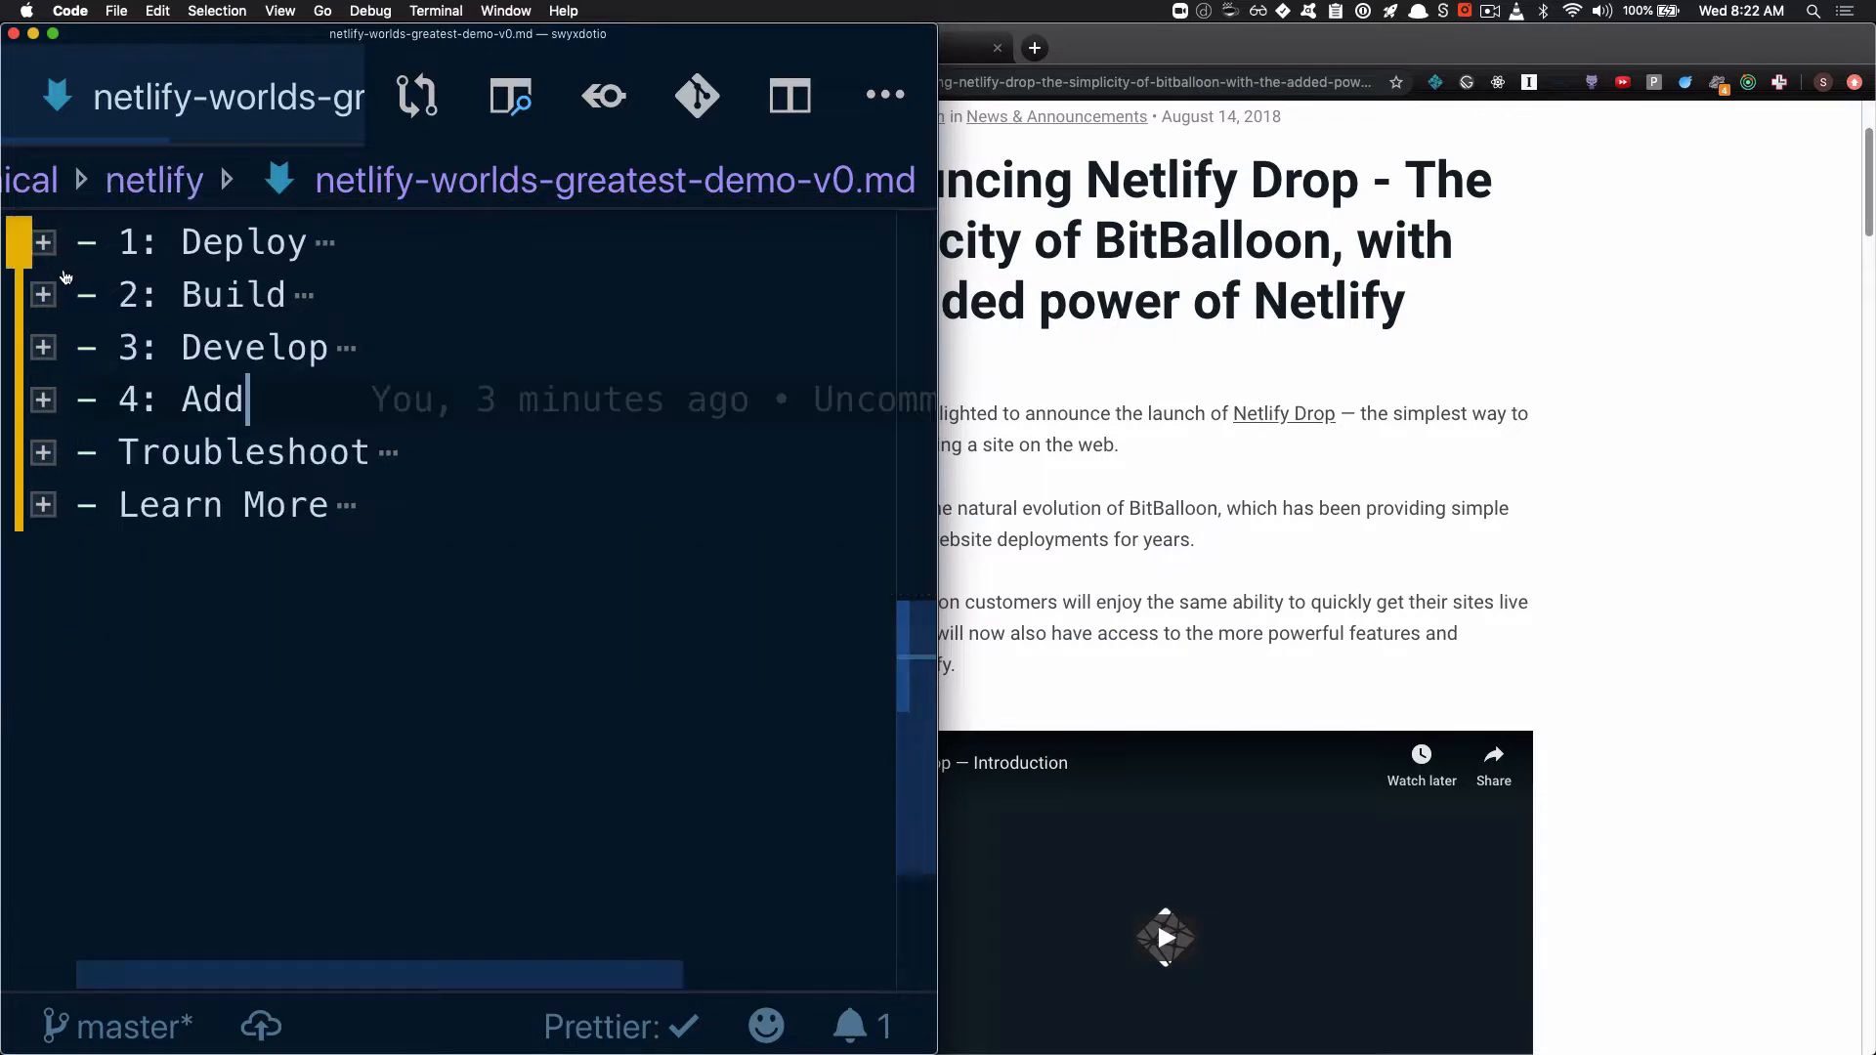
click(226, 287)
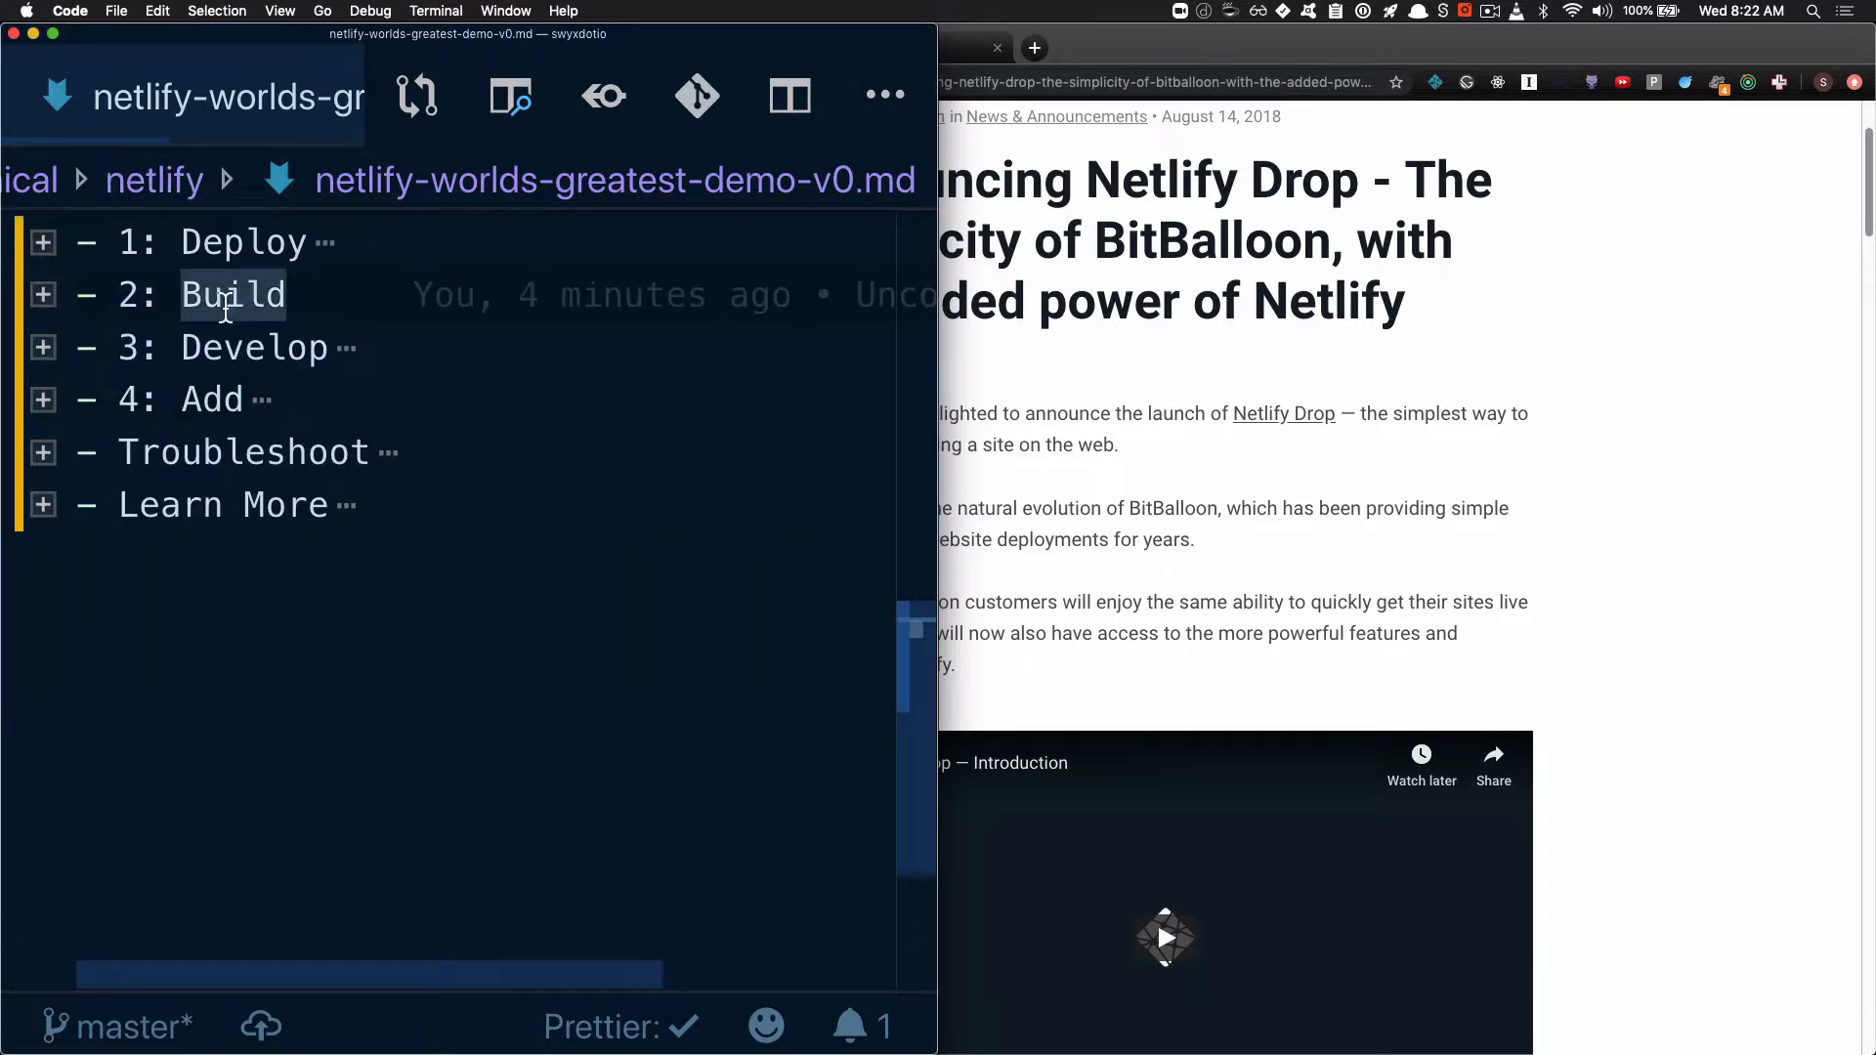
click(45, 297)
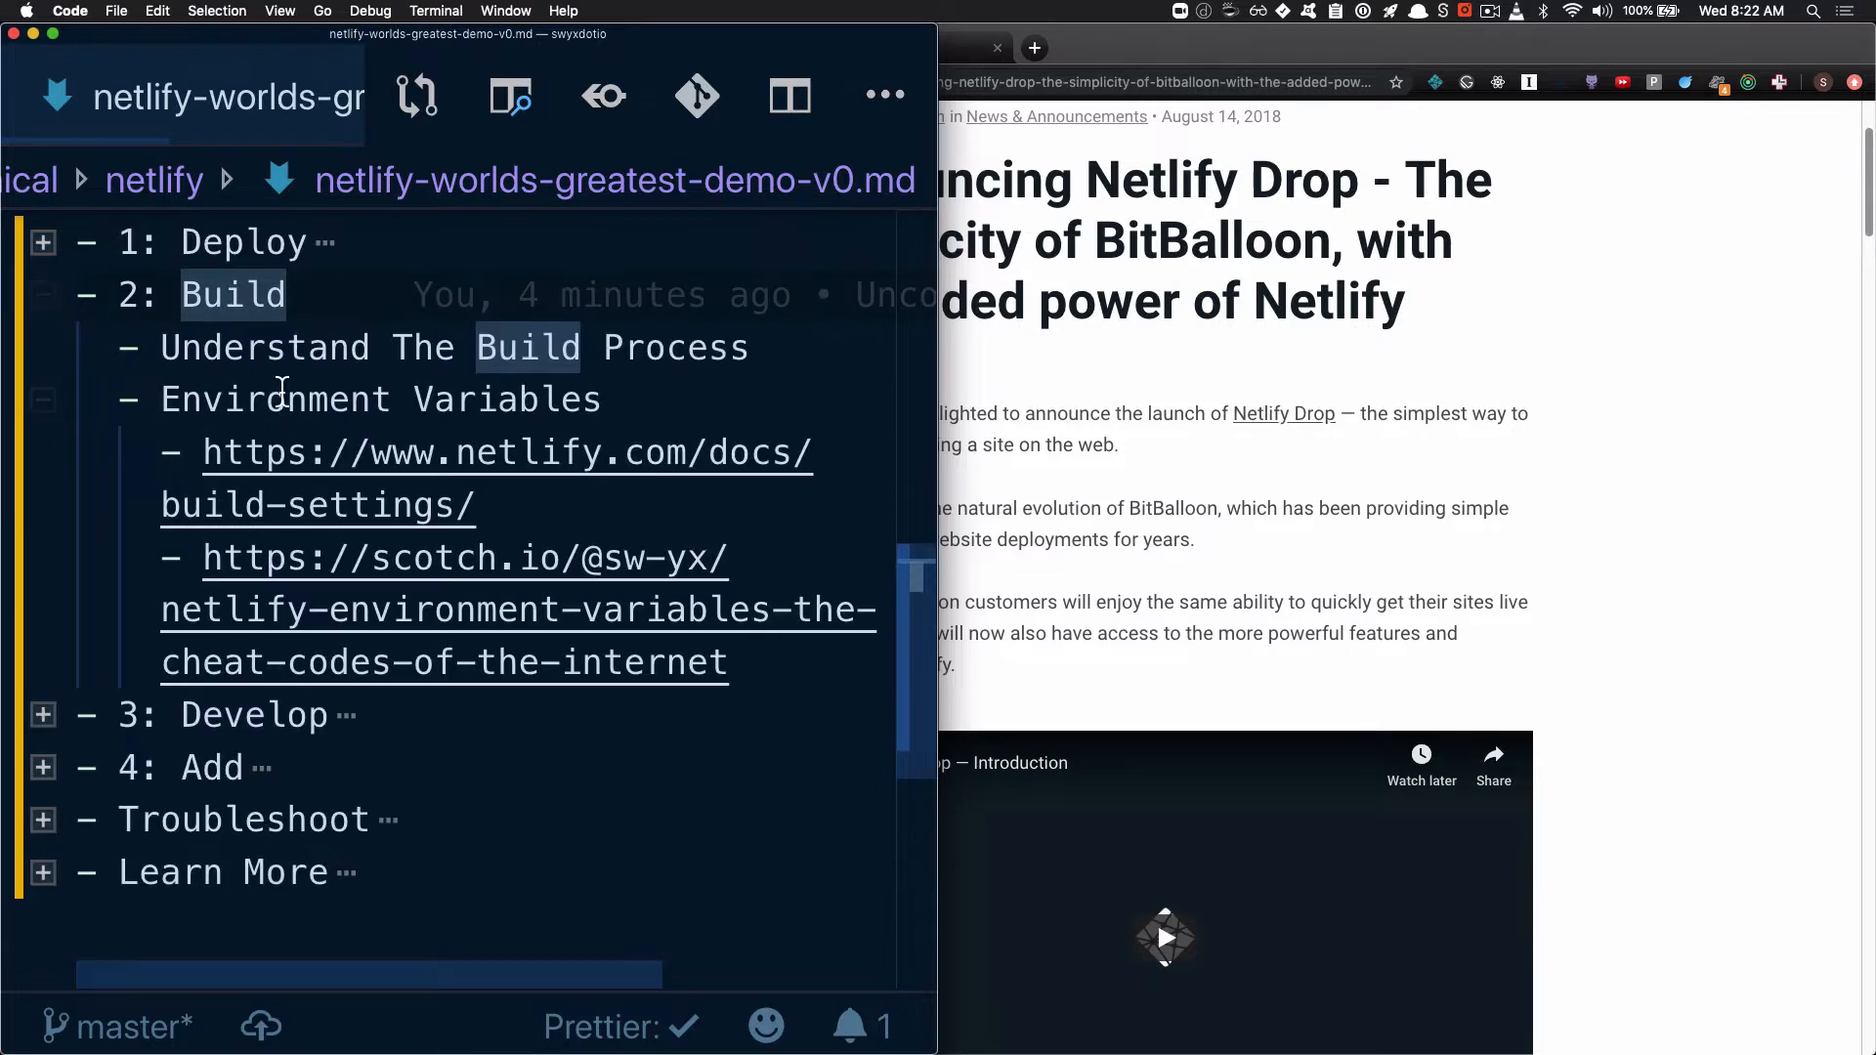
click(47, 295)
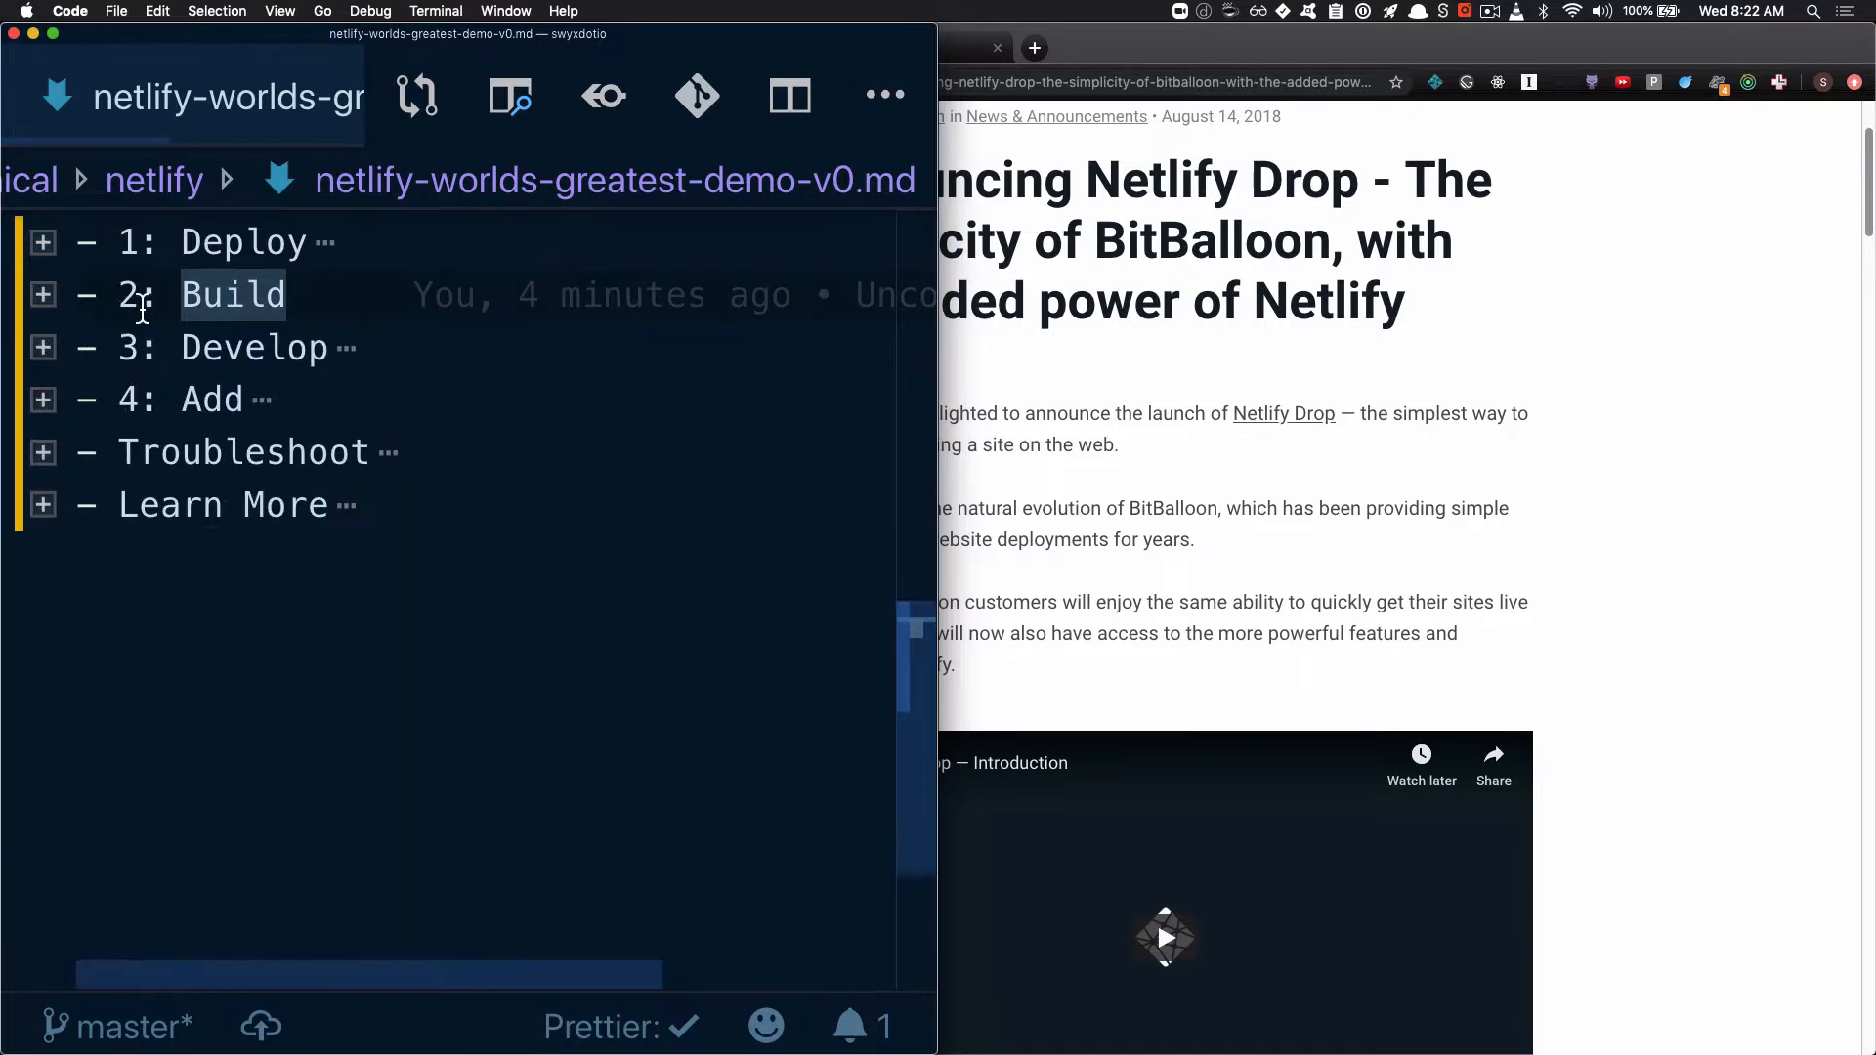
click(225, 352)
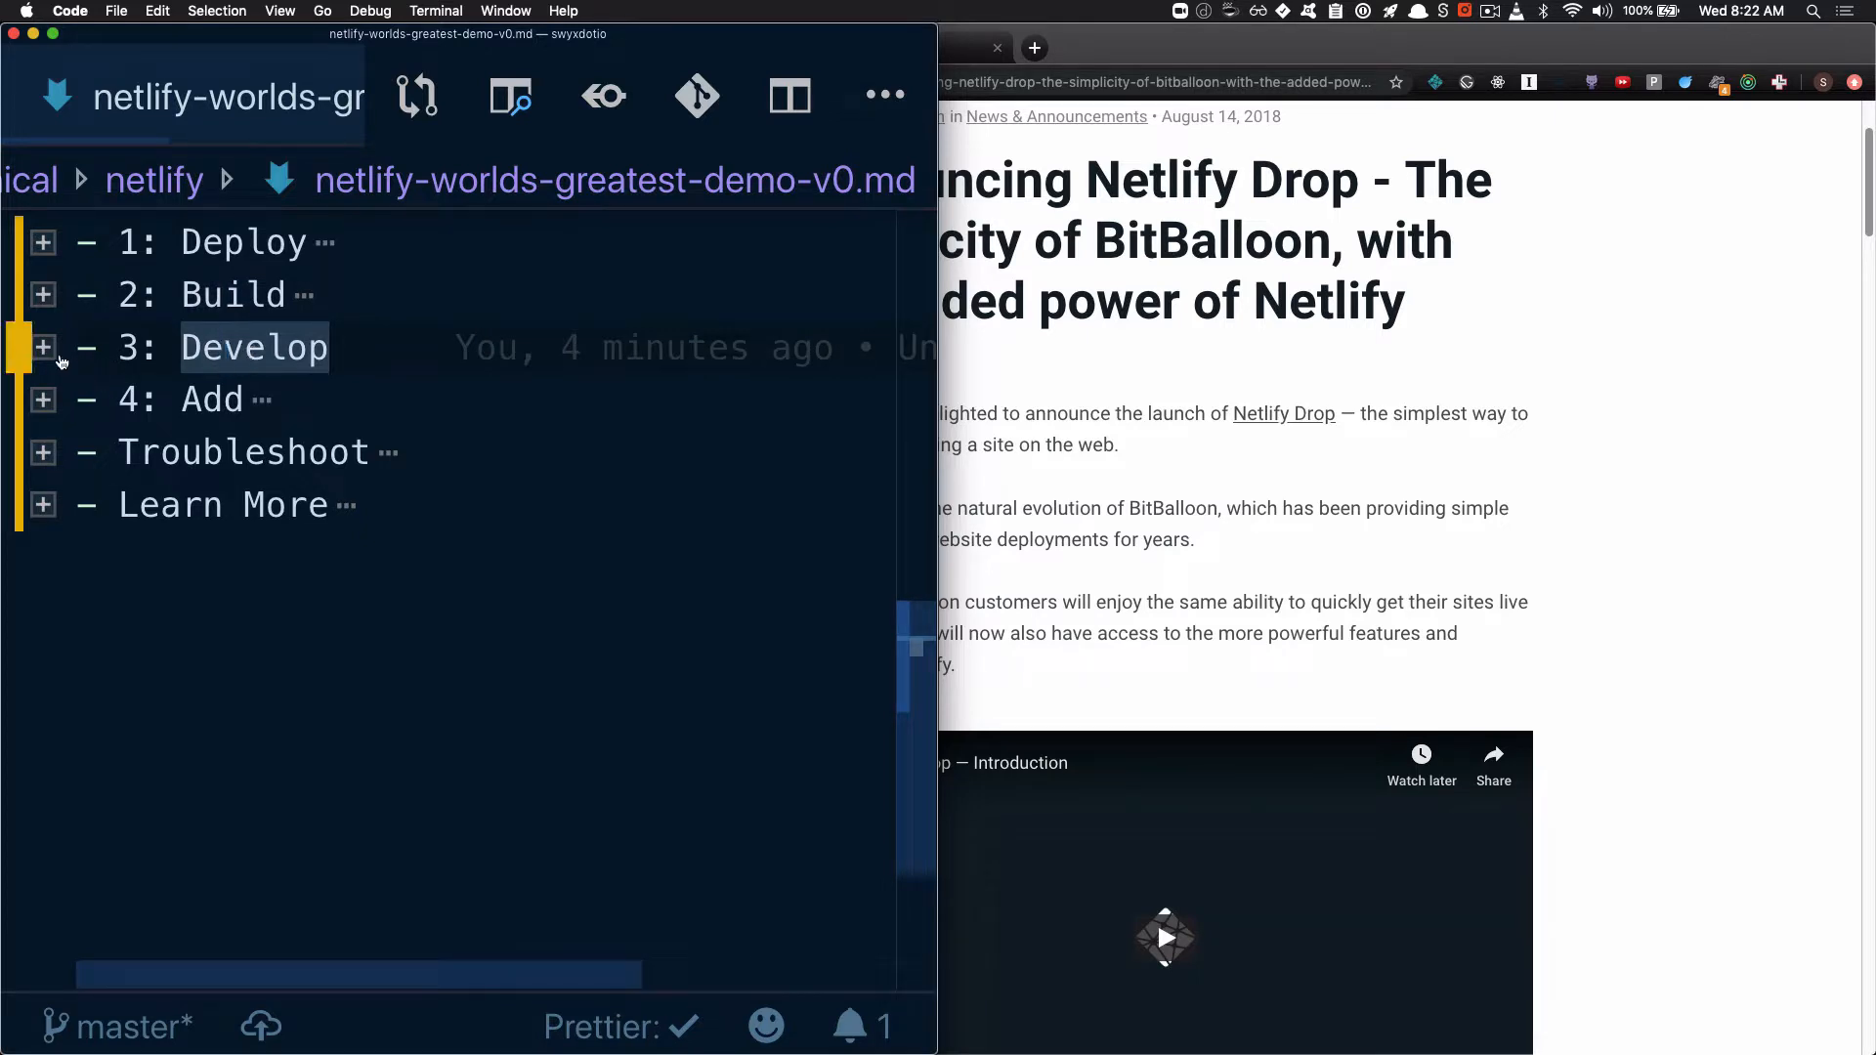
click(45, 350)
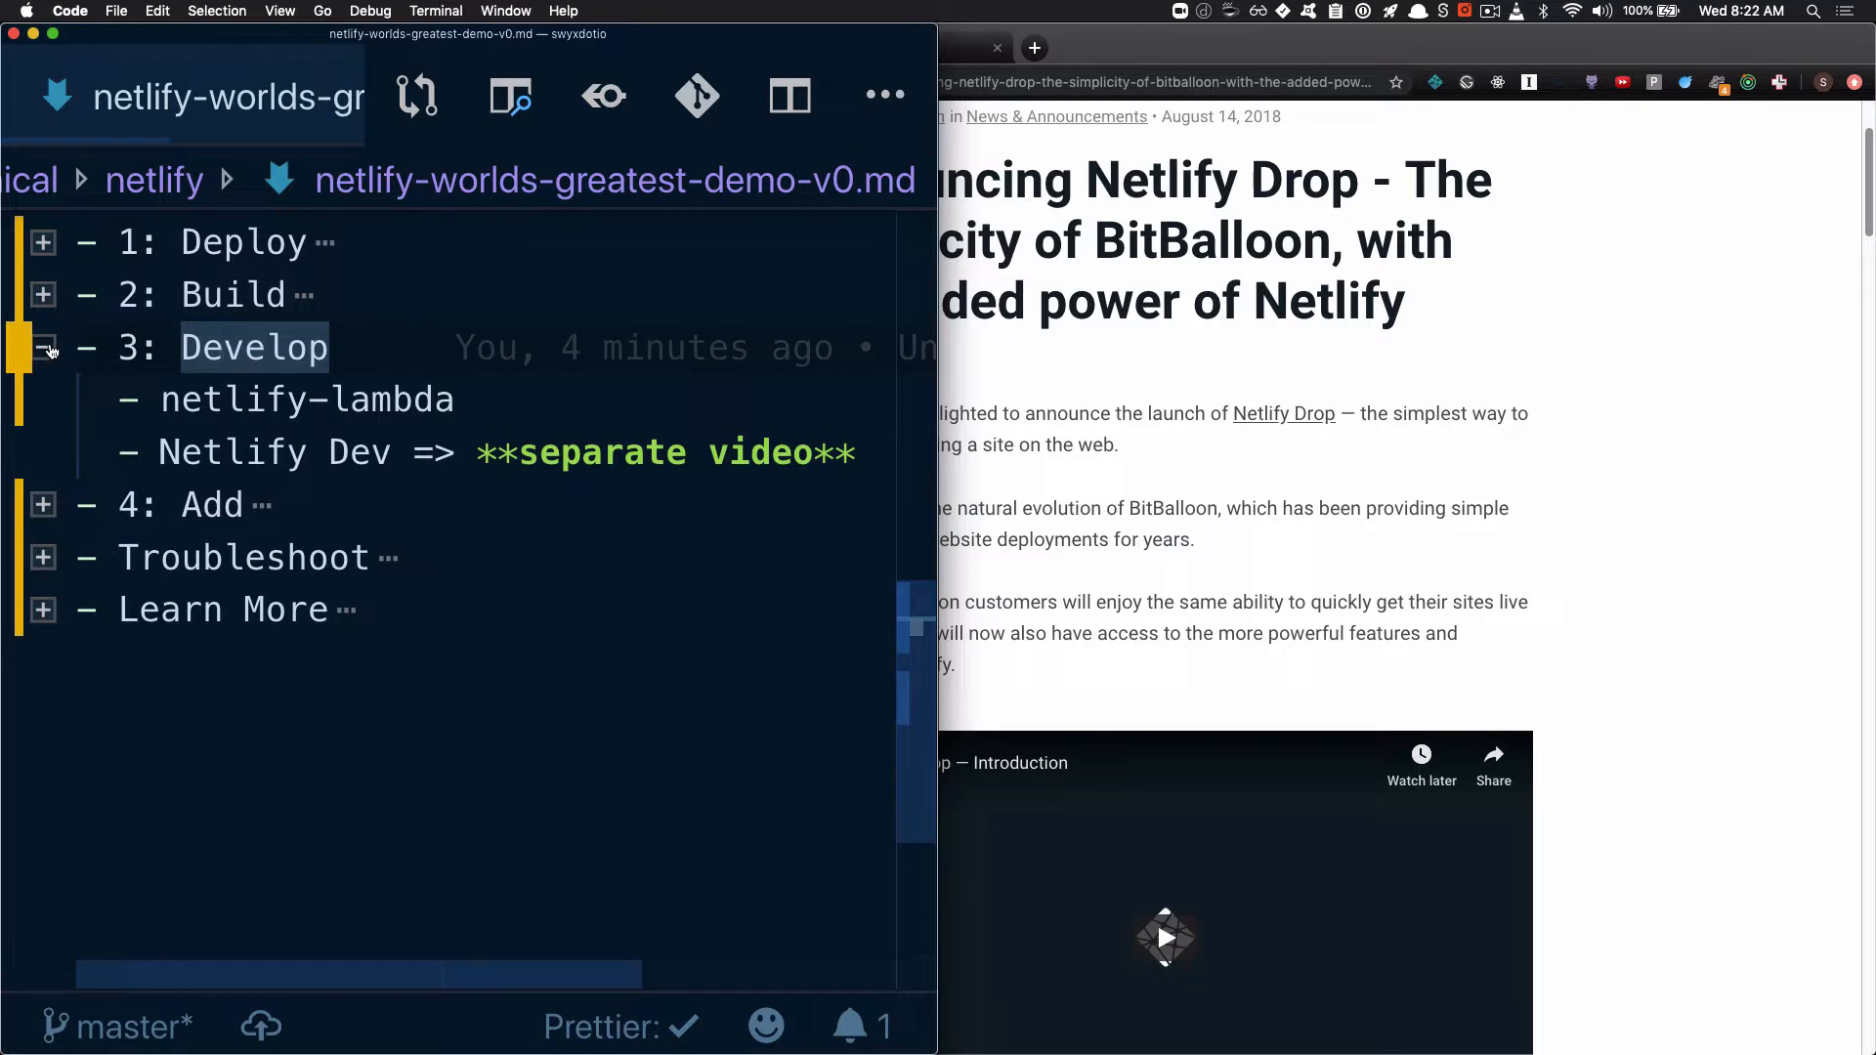
click(46, 348)
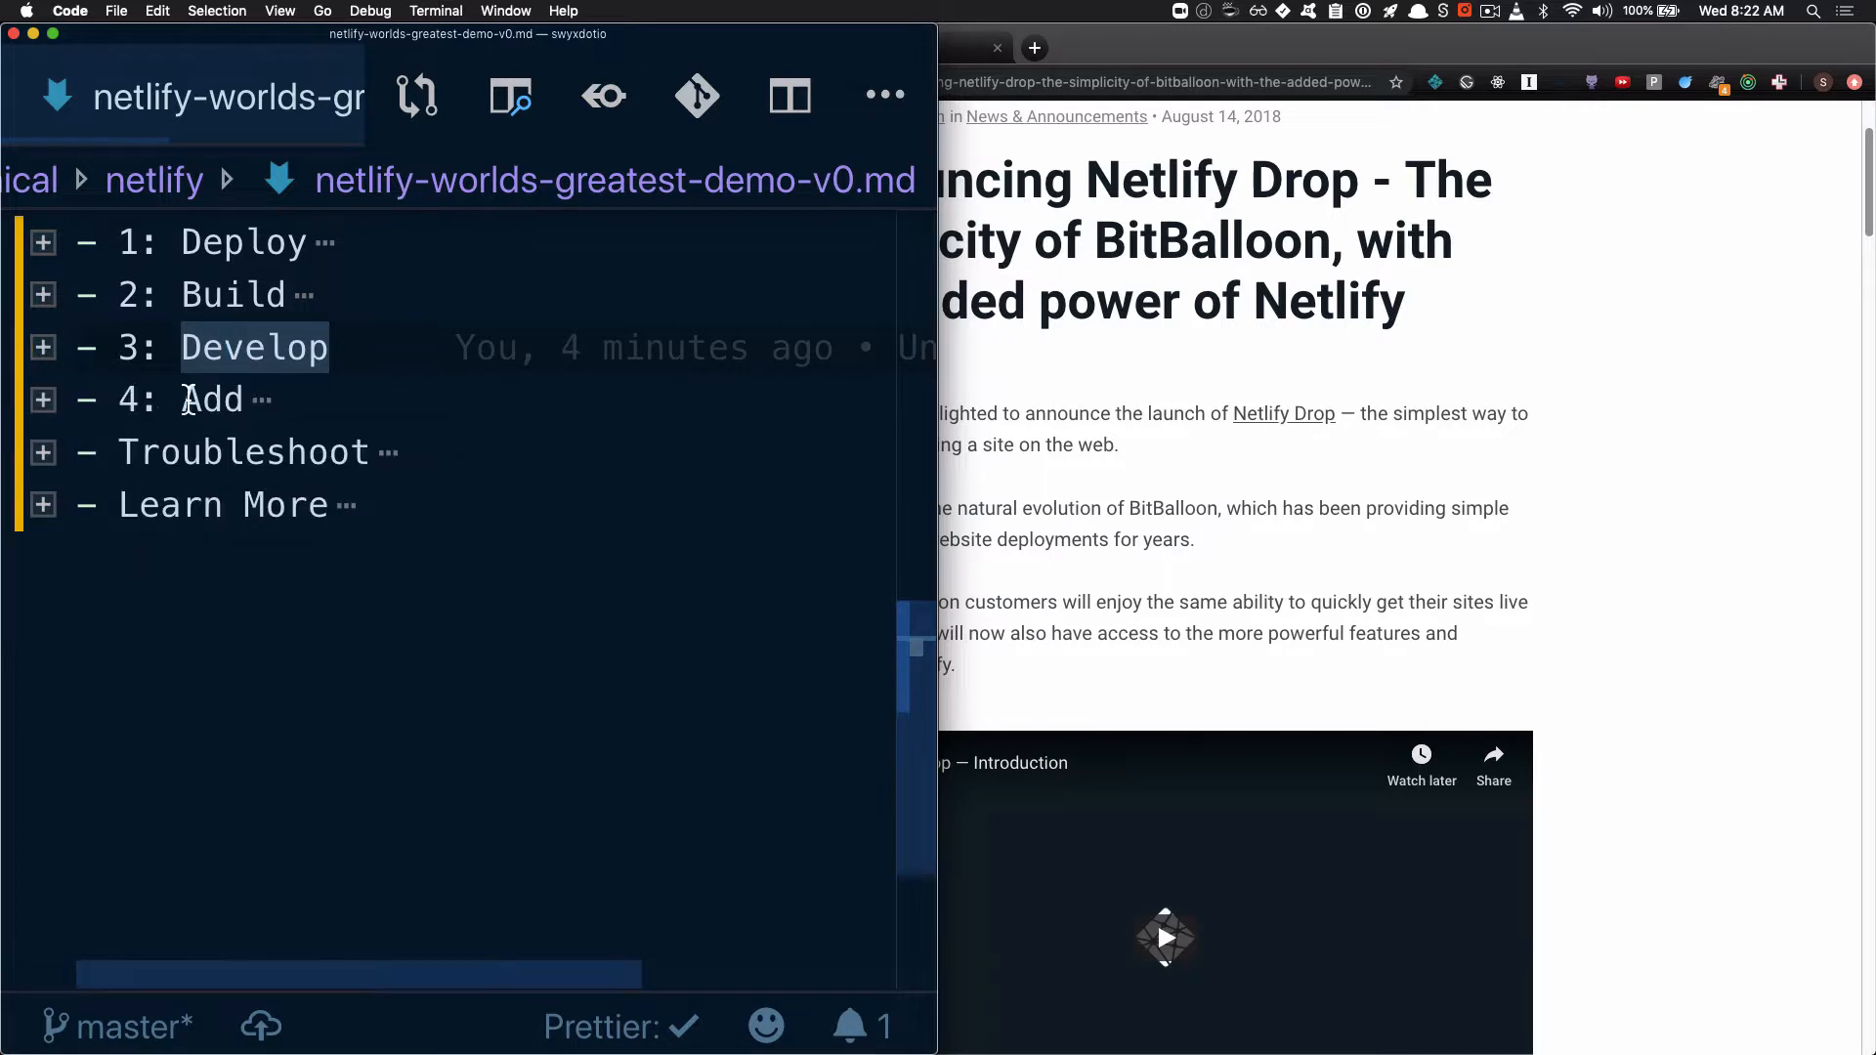
Examine the entries under the outline's Add, Troubleshoot and Learn More sections, leaving all sections folded
click(202, 401)
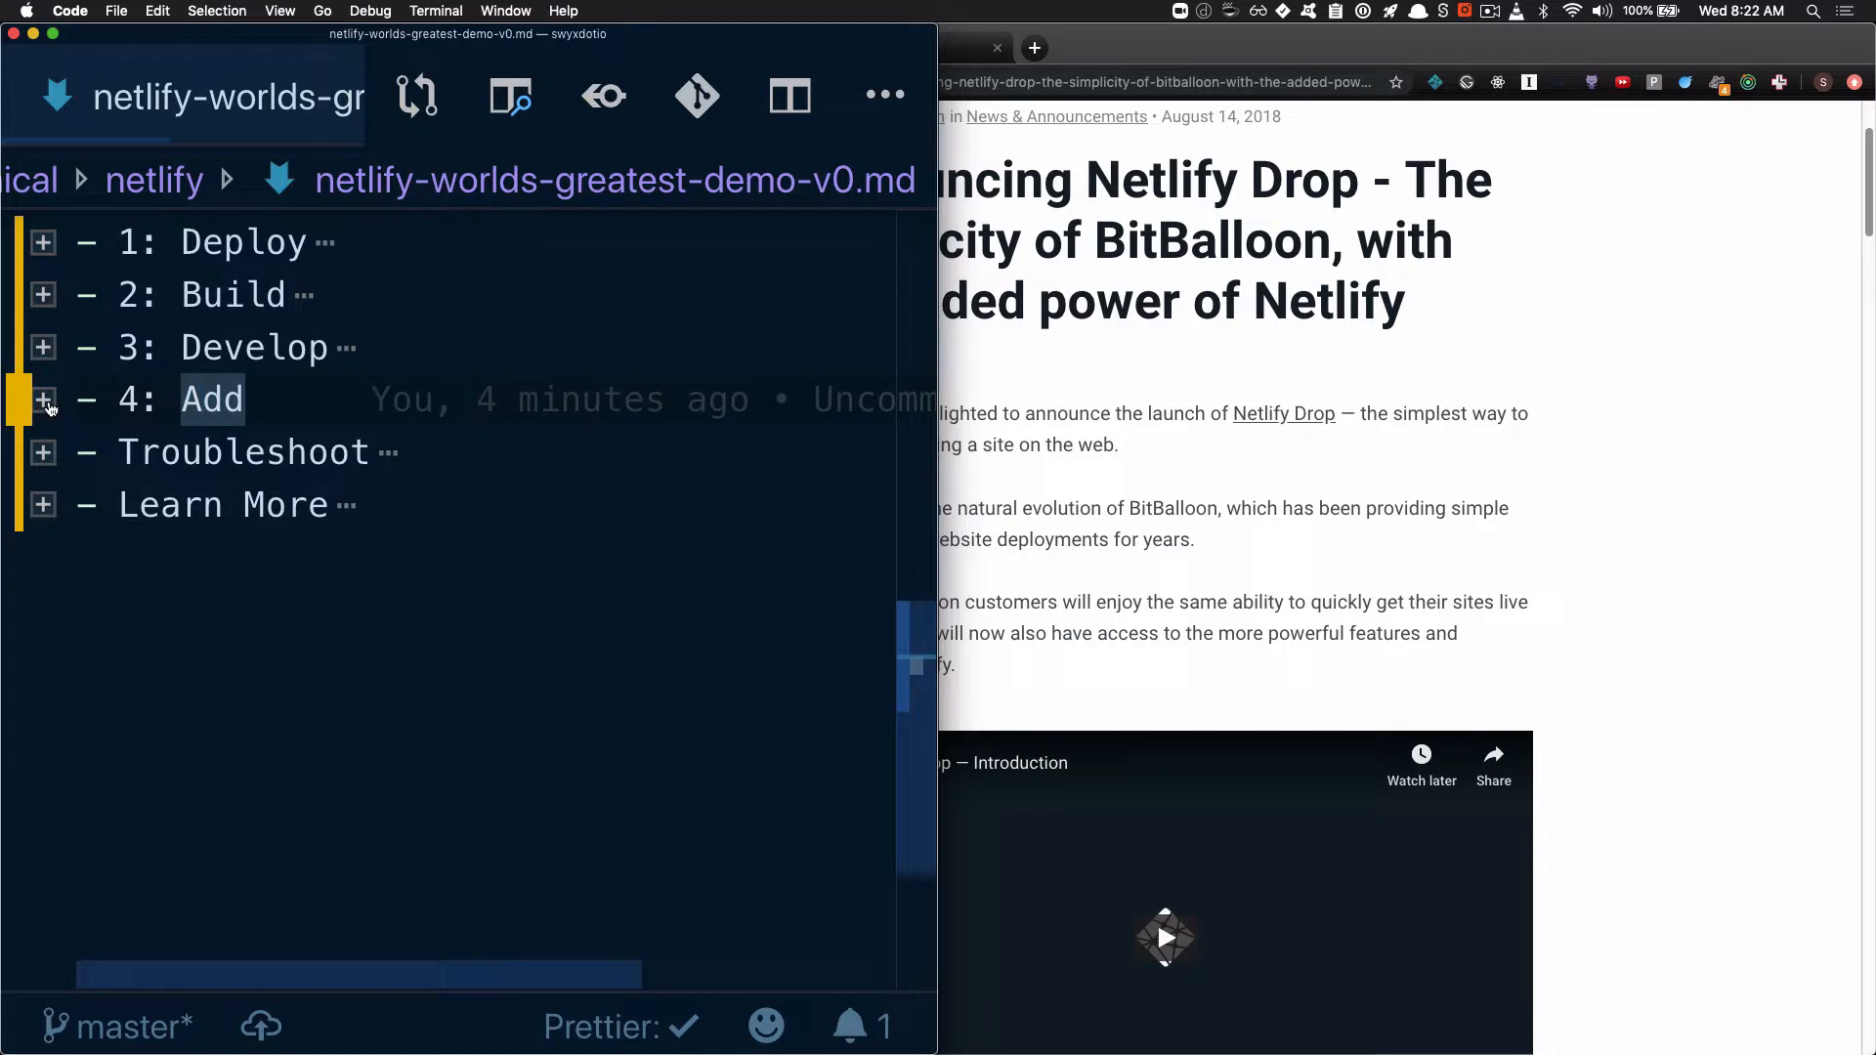
click(43, 400)
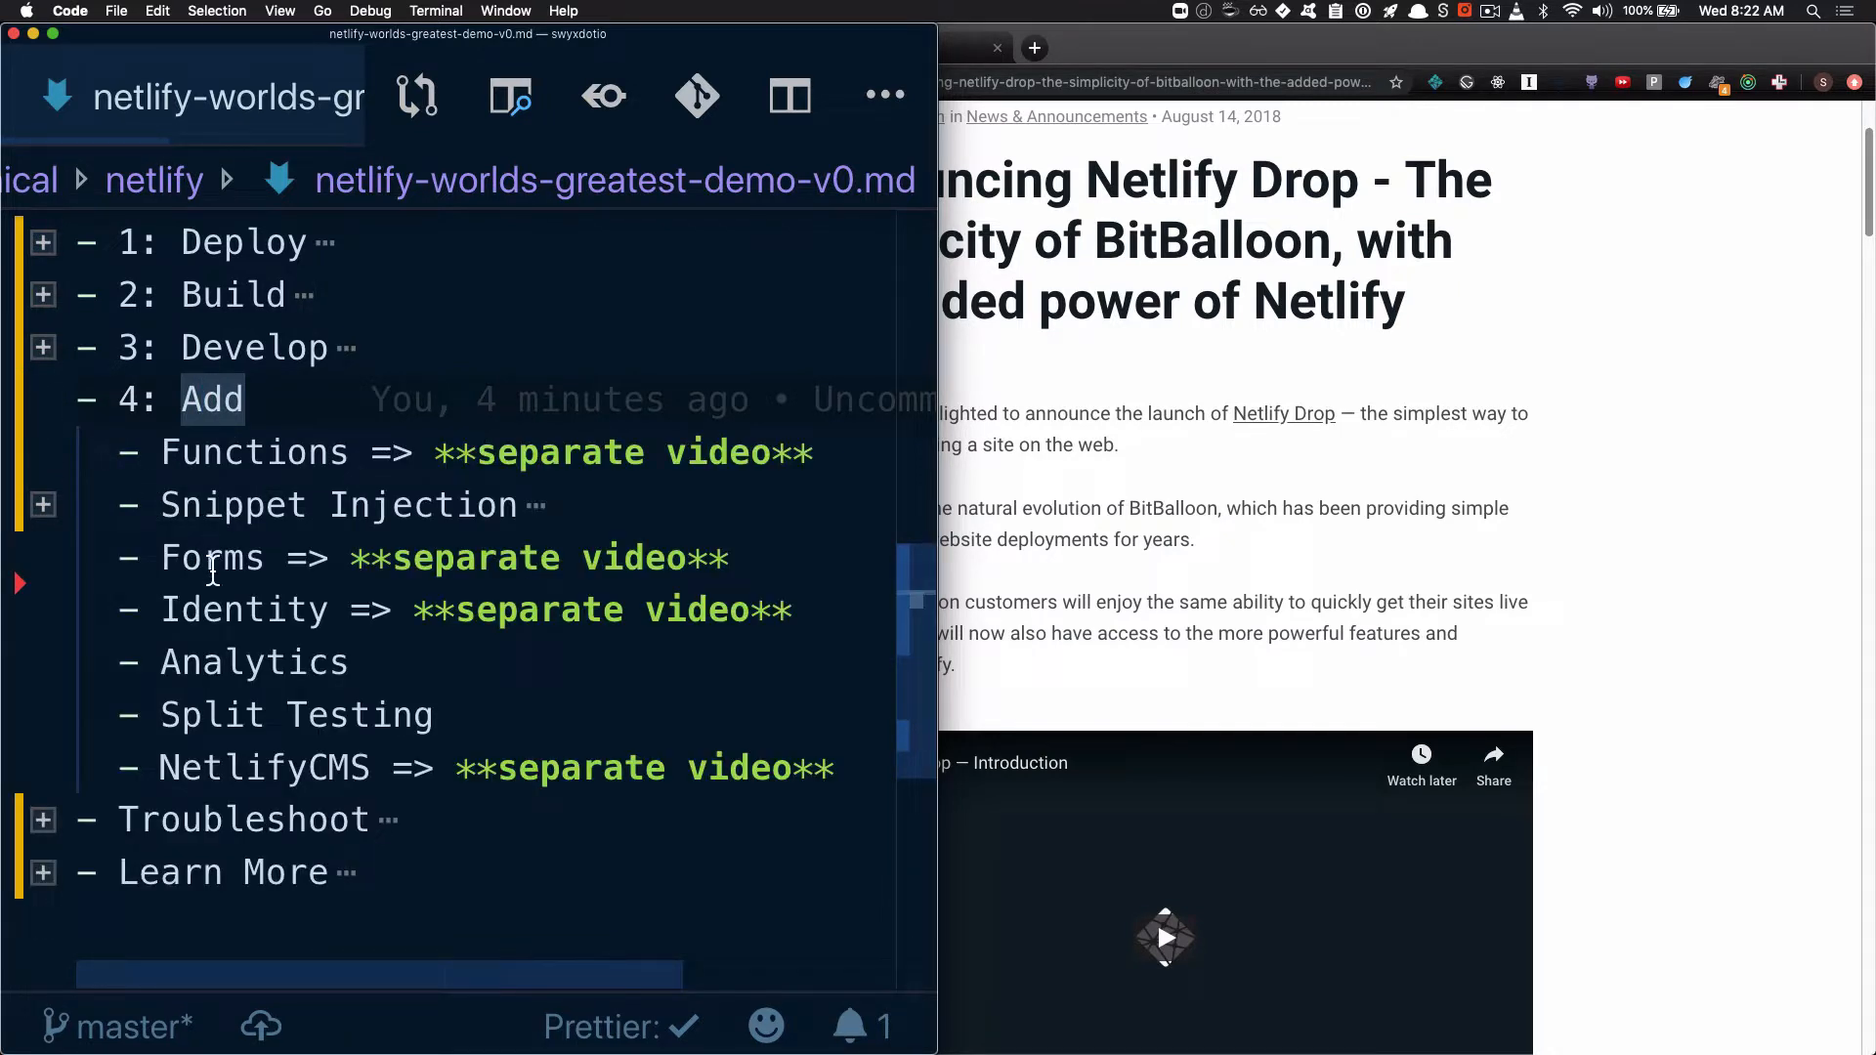
double_click(208, 557)
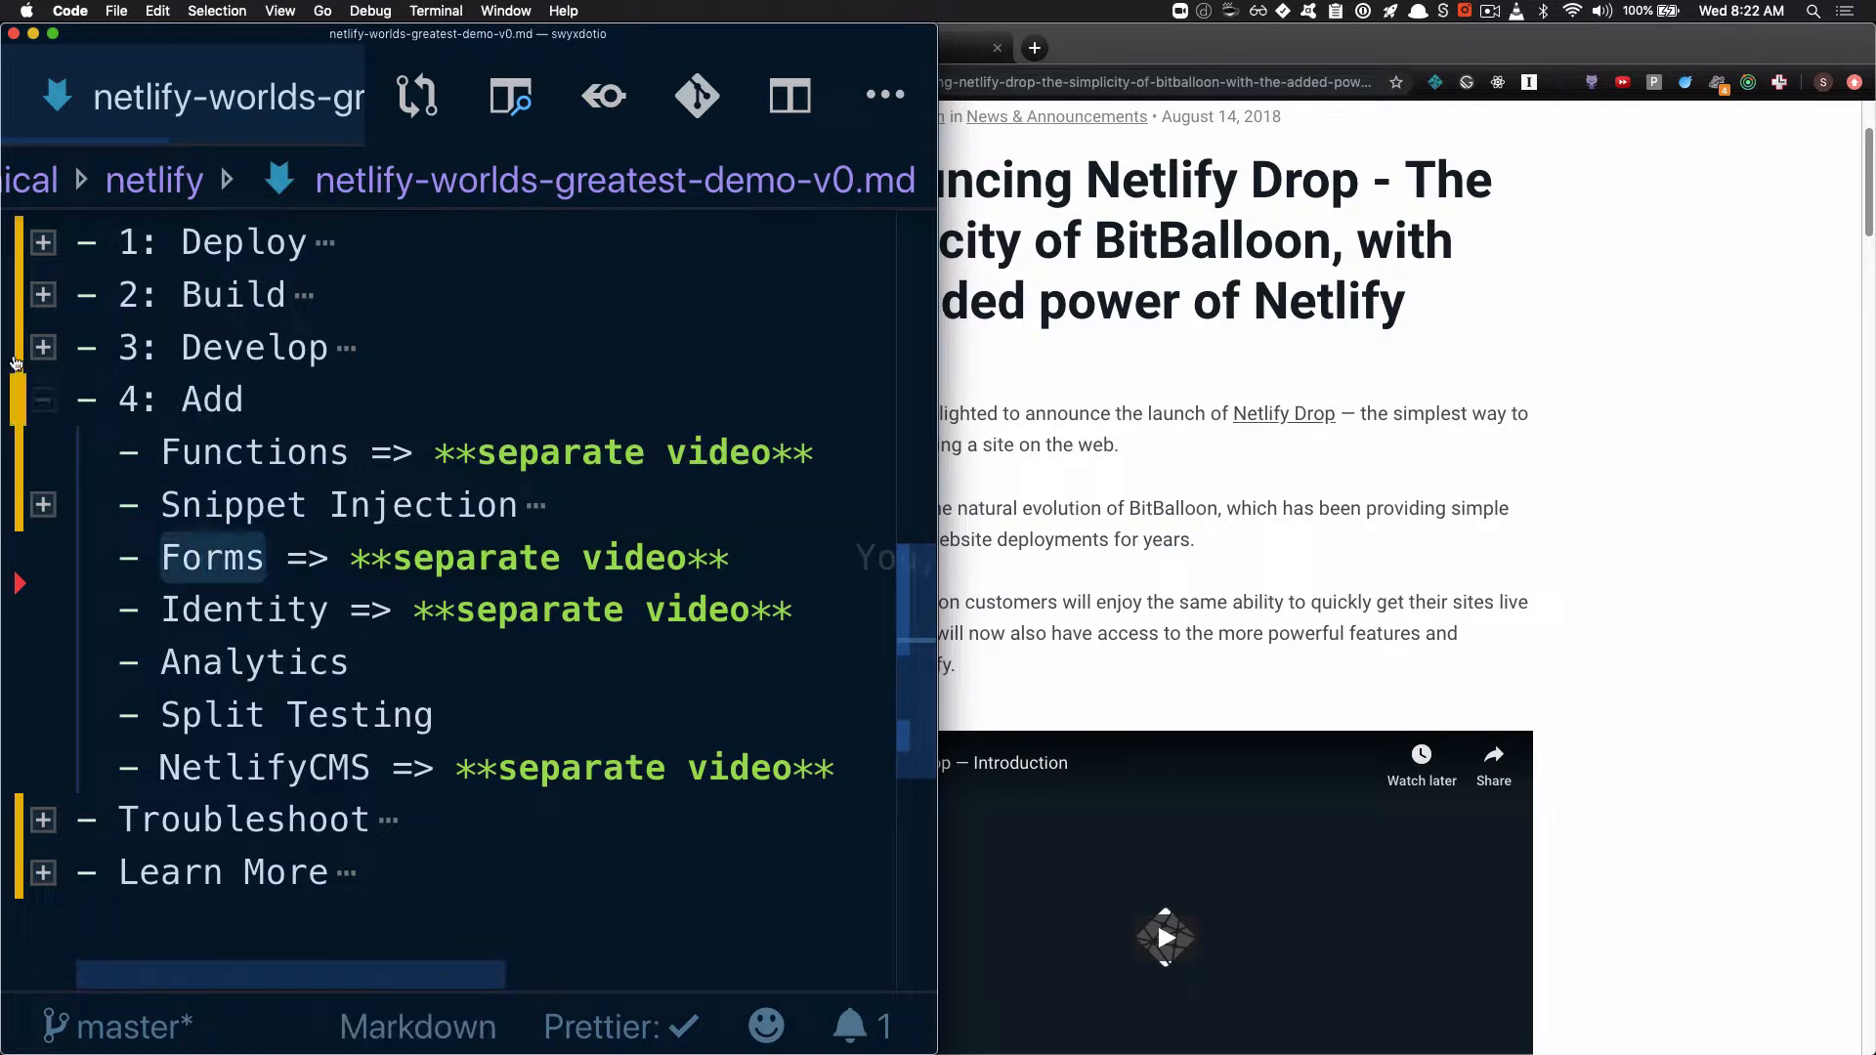
click(45, 401)
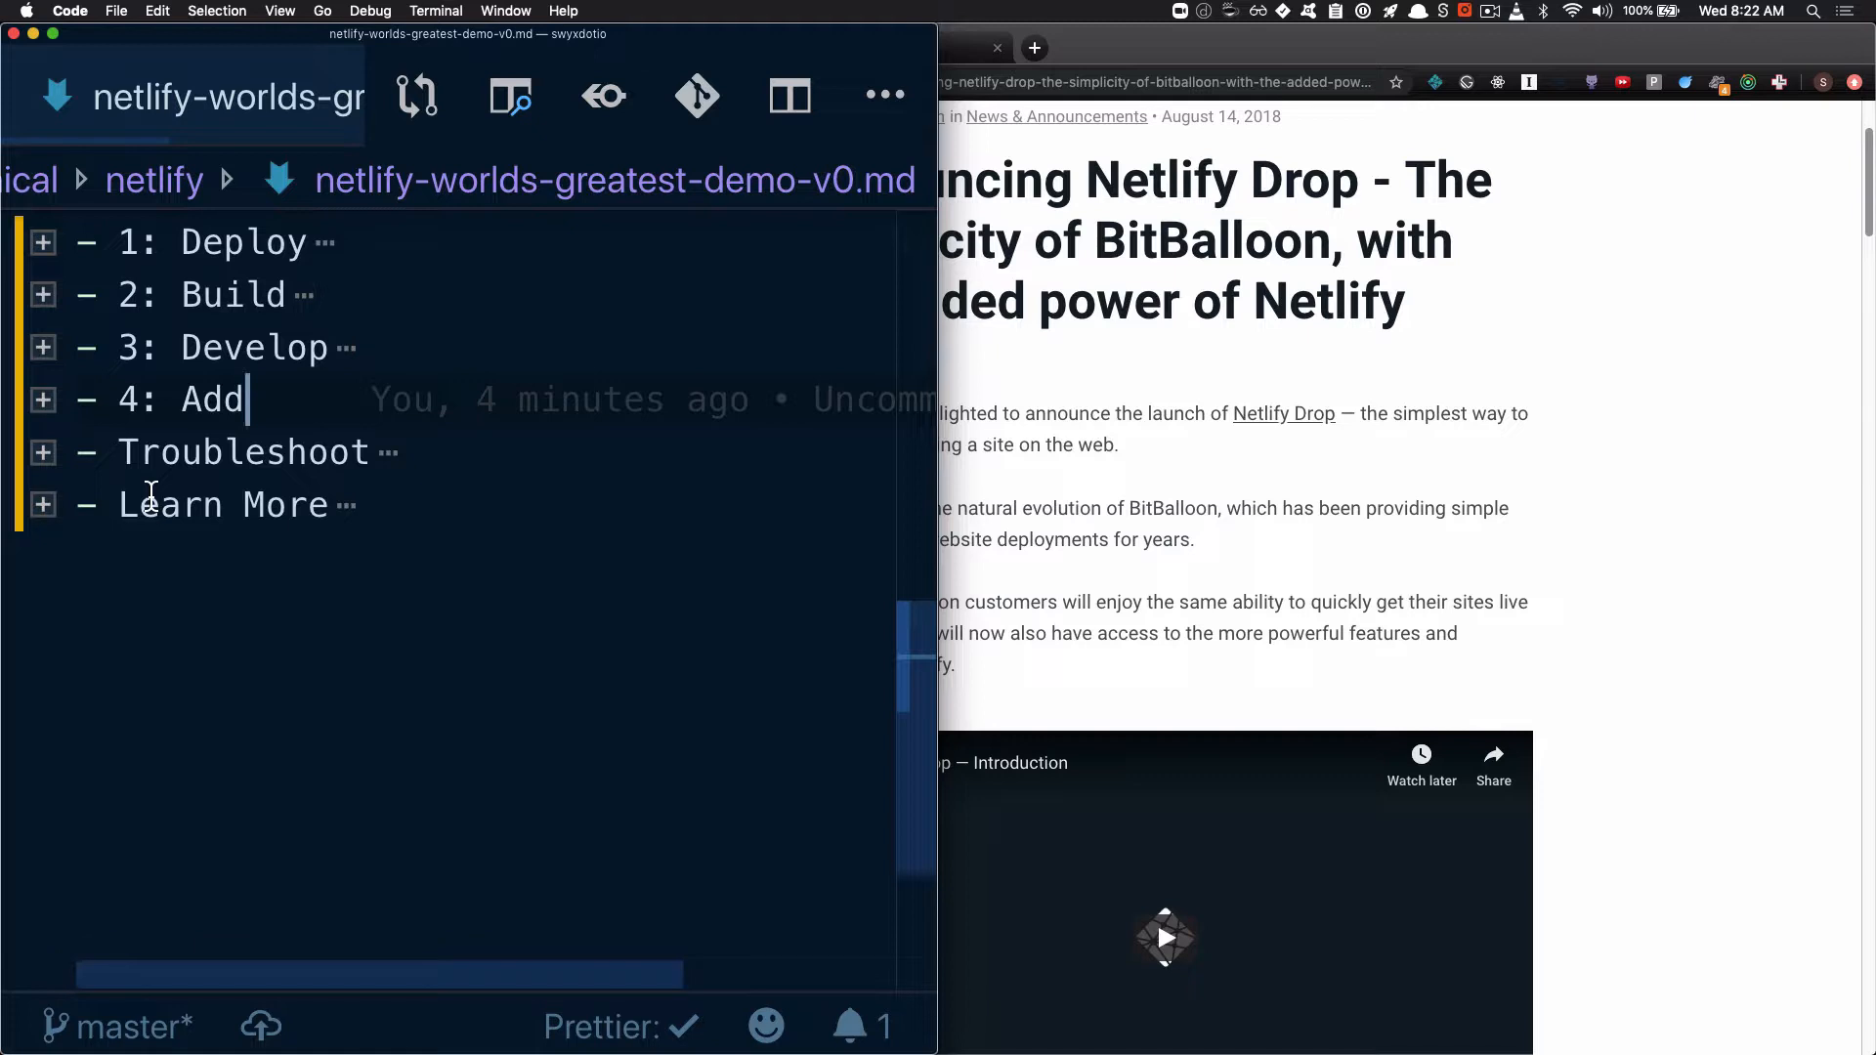
double_click(204, 471)
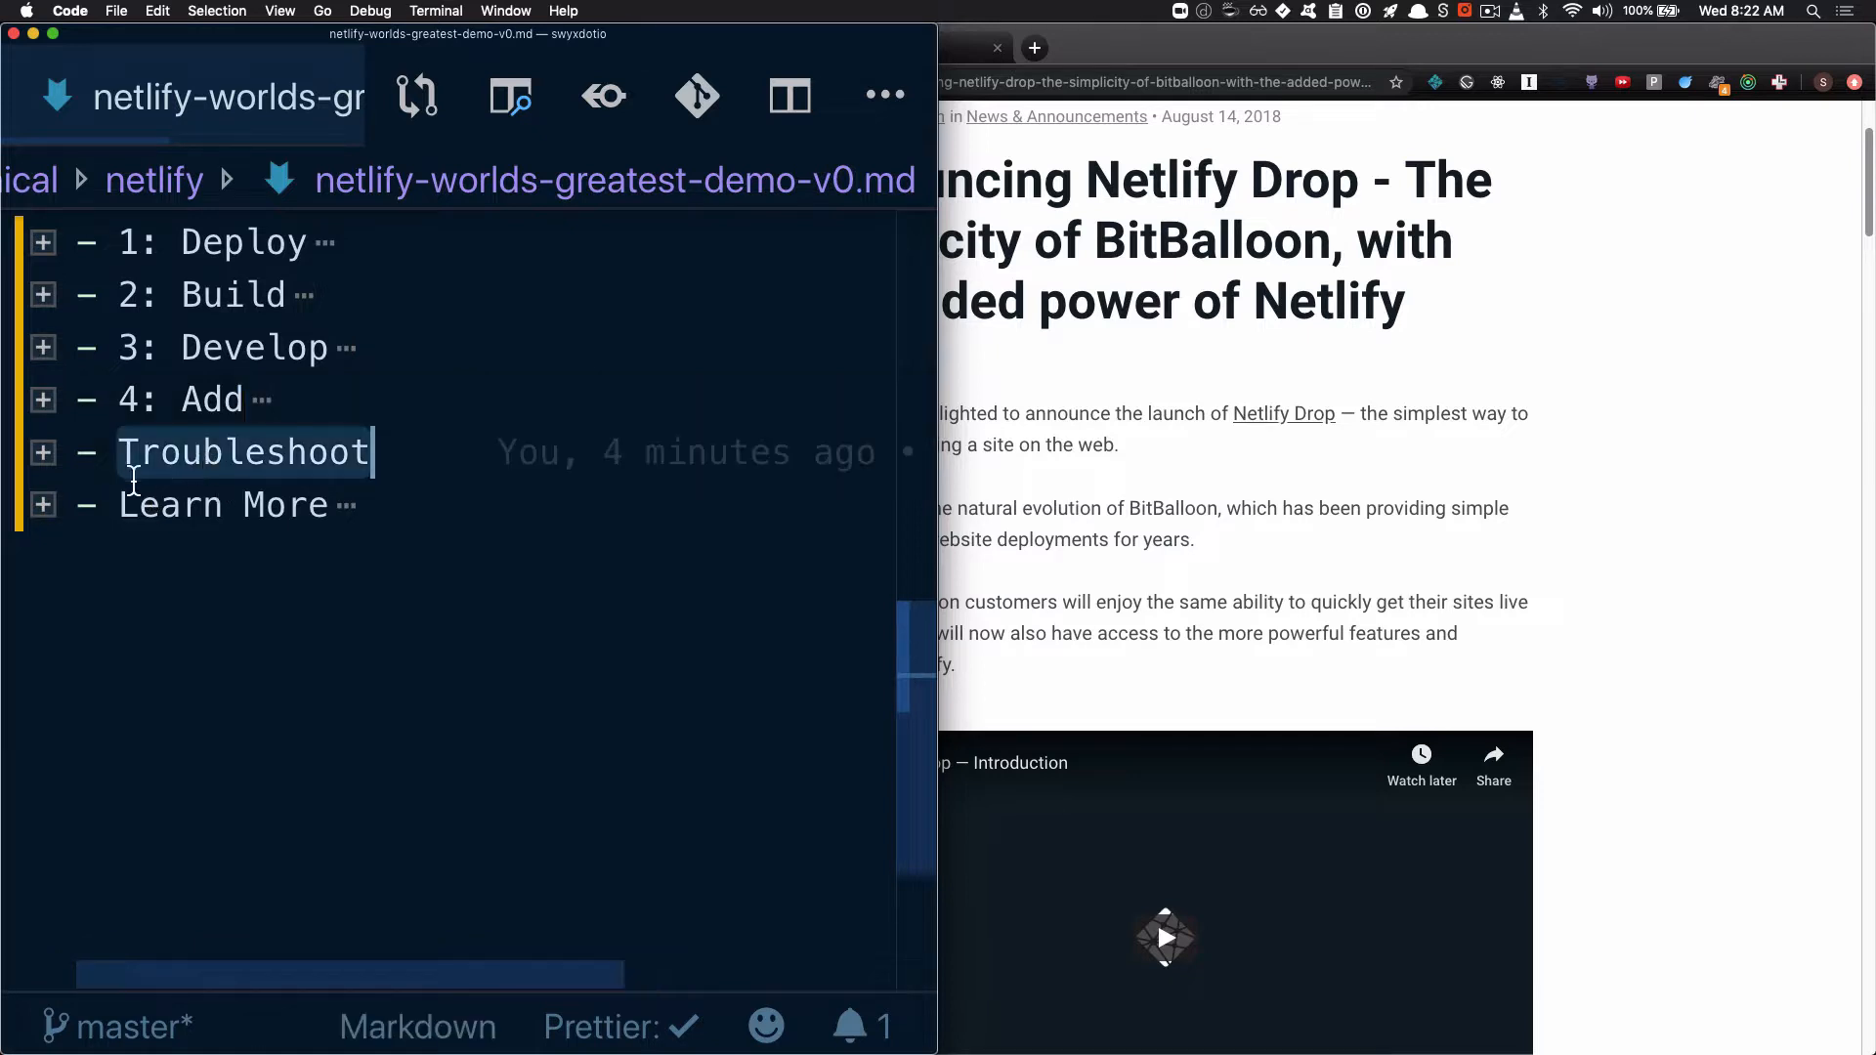
click(43, 453)
click(66, 710)
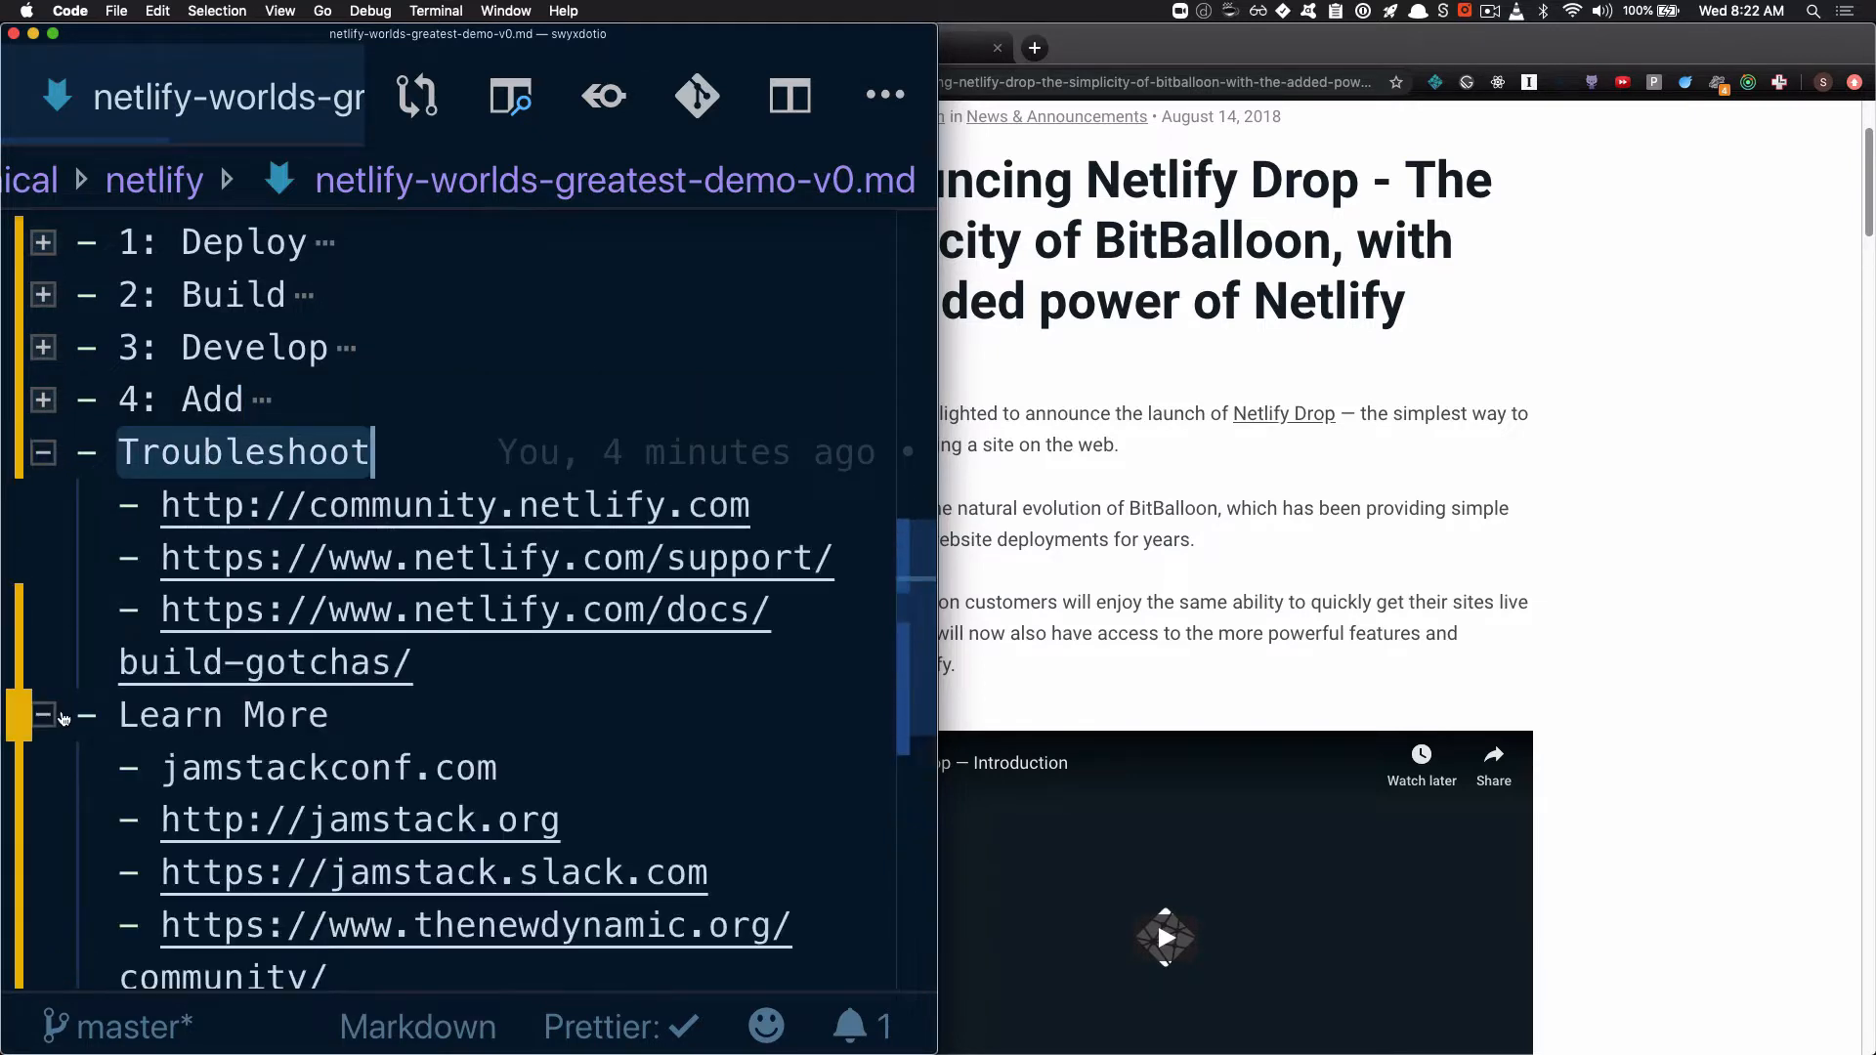
scroll(190, 714, down, 5)
scroll(190, 713, up, 5)
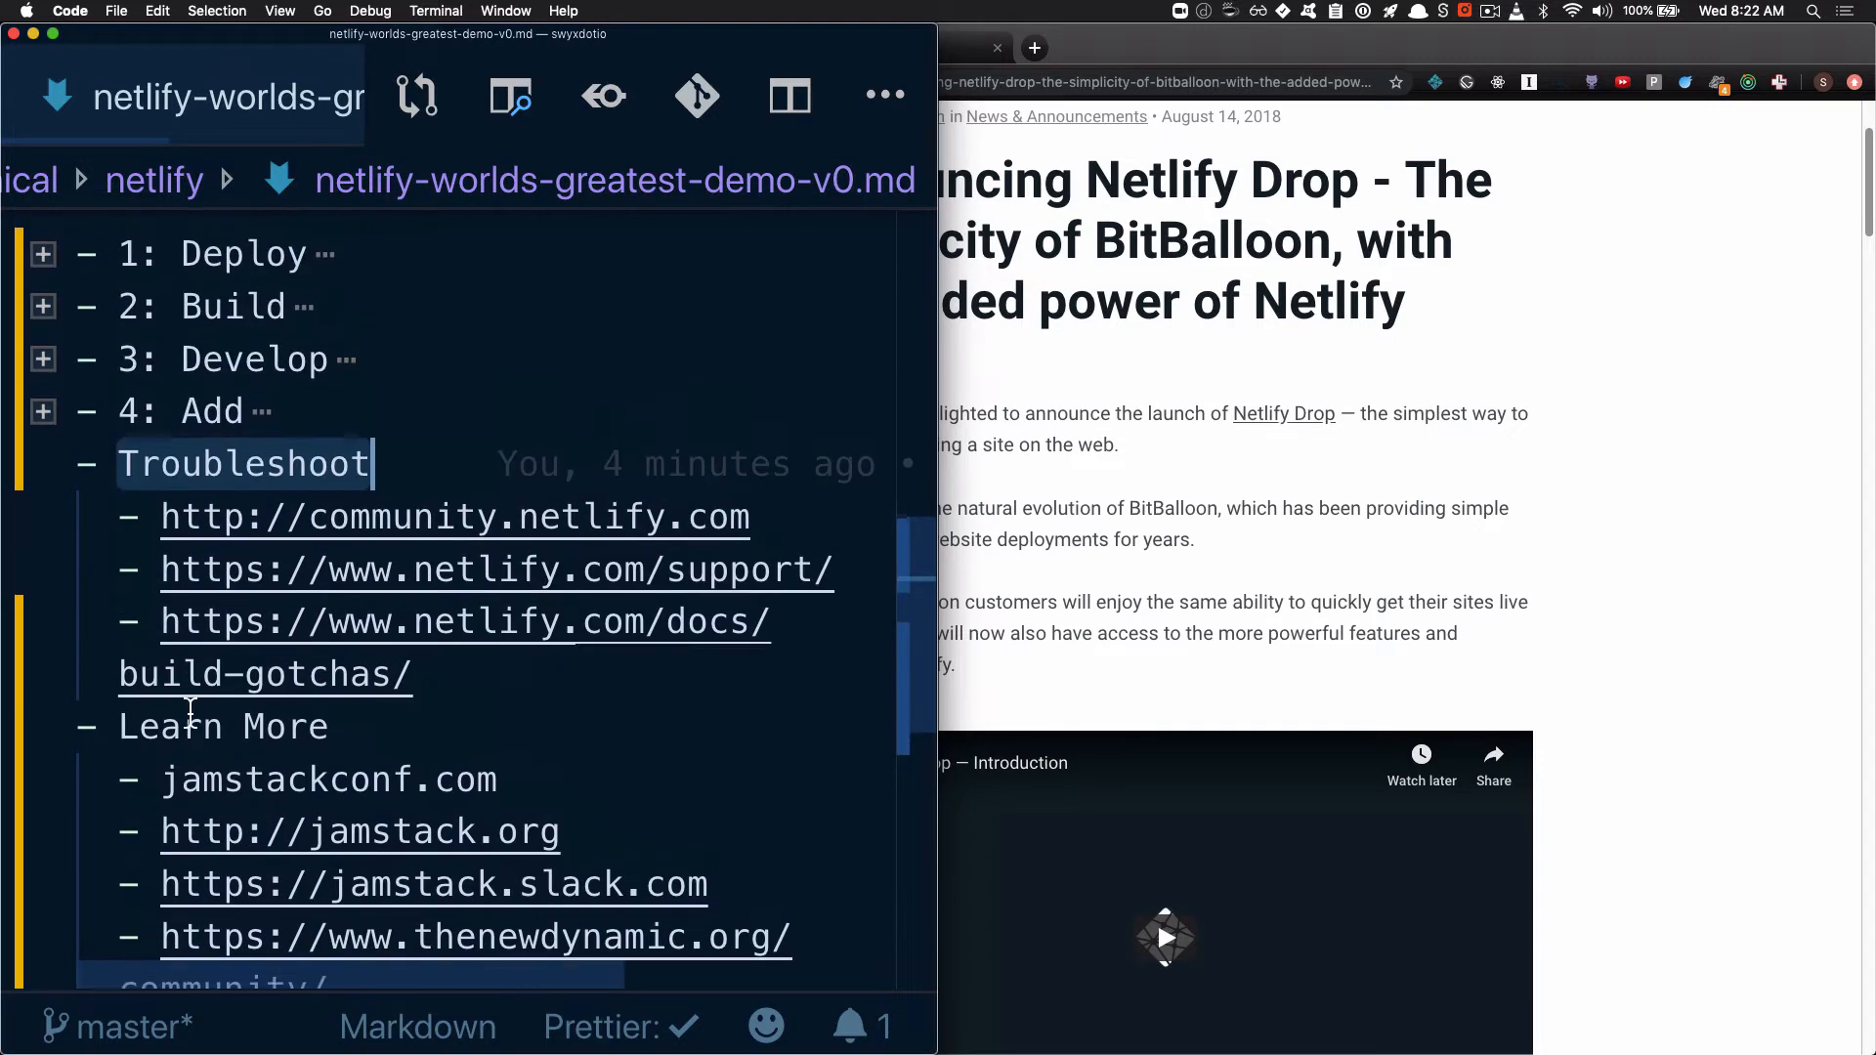
click(43, 521)
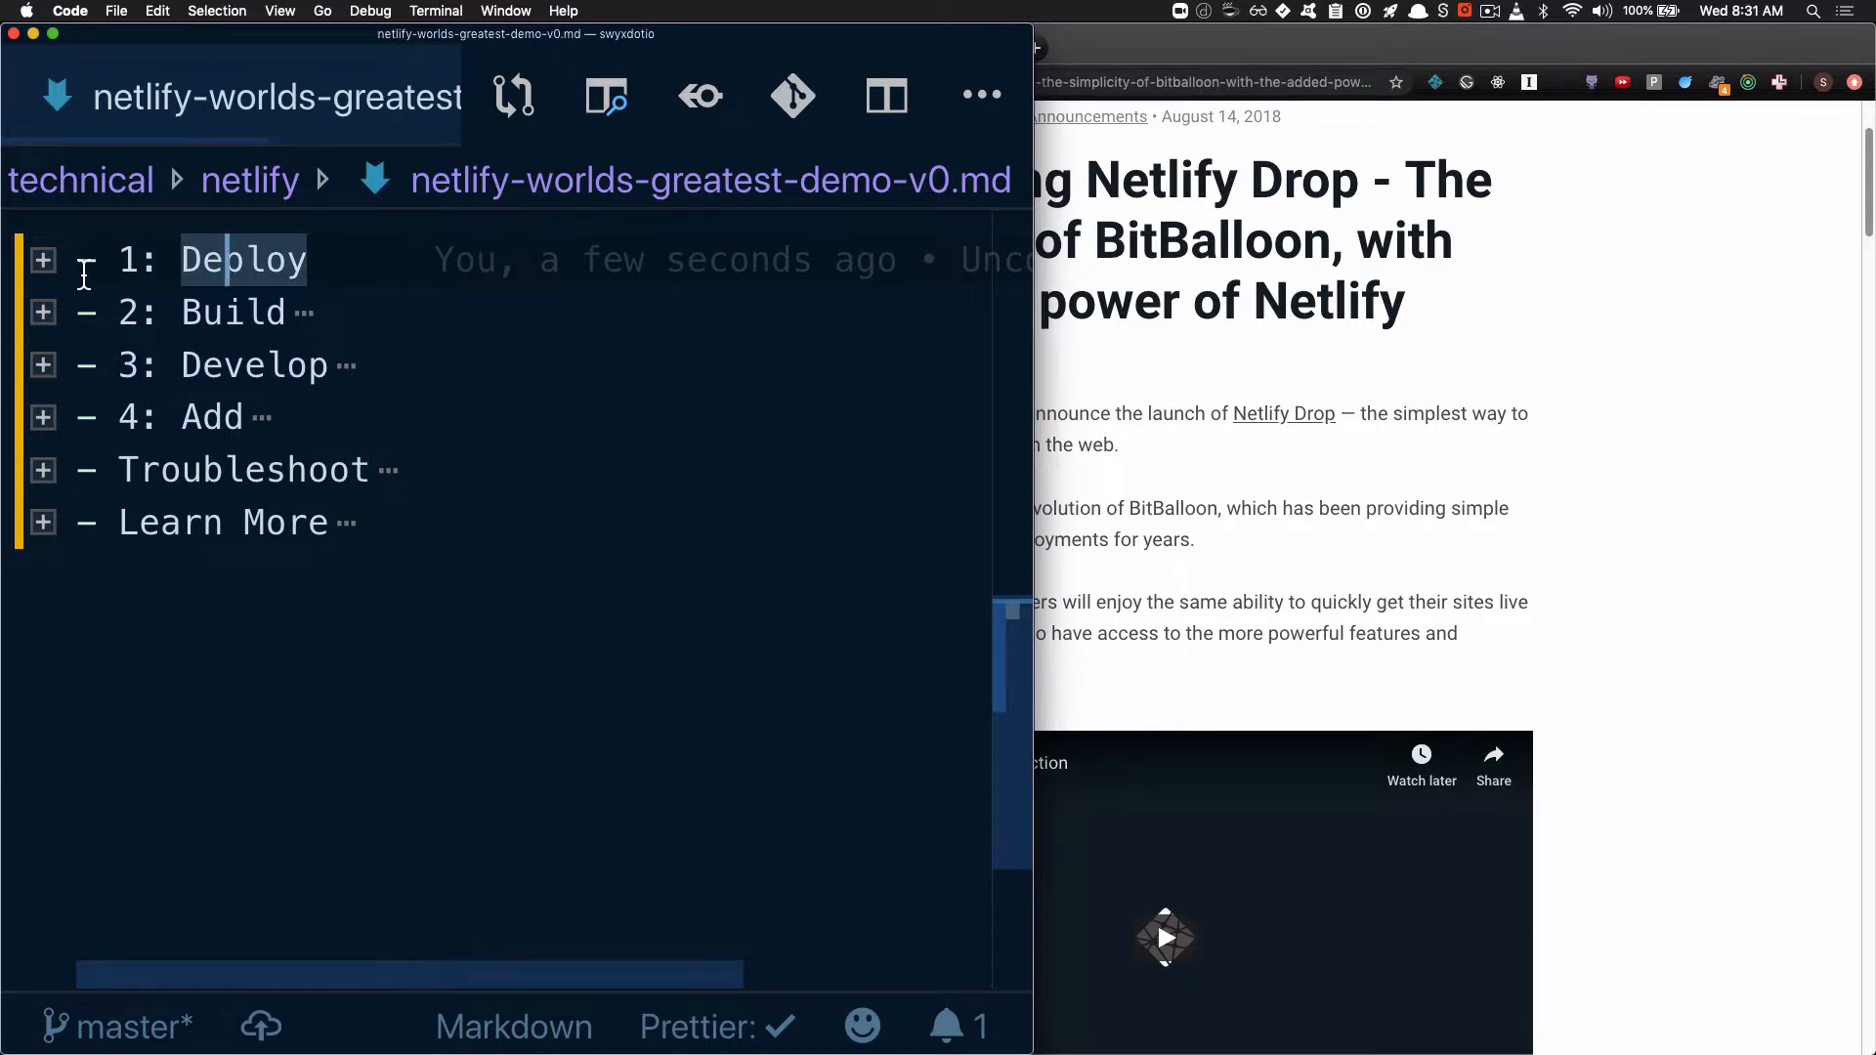
Expand the Deploy section, highlighting its Netlify Drop entry, and narrow the editor window to uncover the browser
click(45, 261)
drag(223, 368, 459, 369)
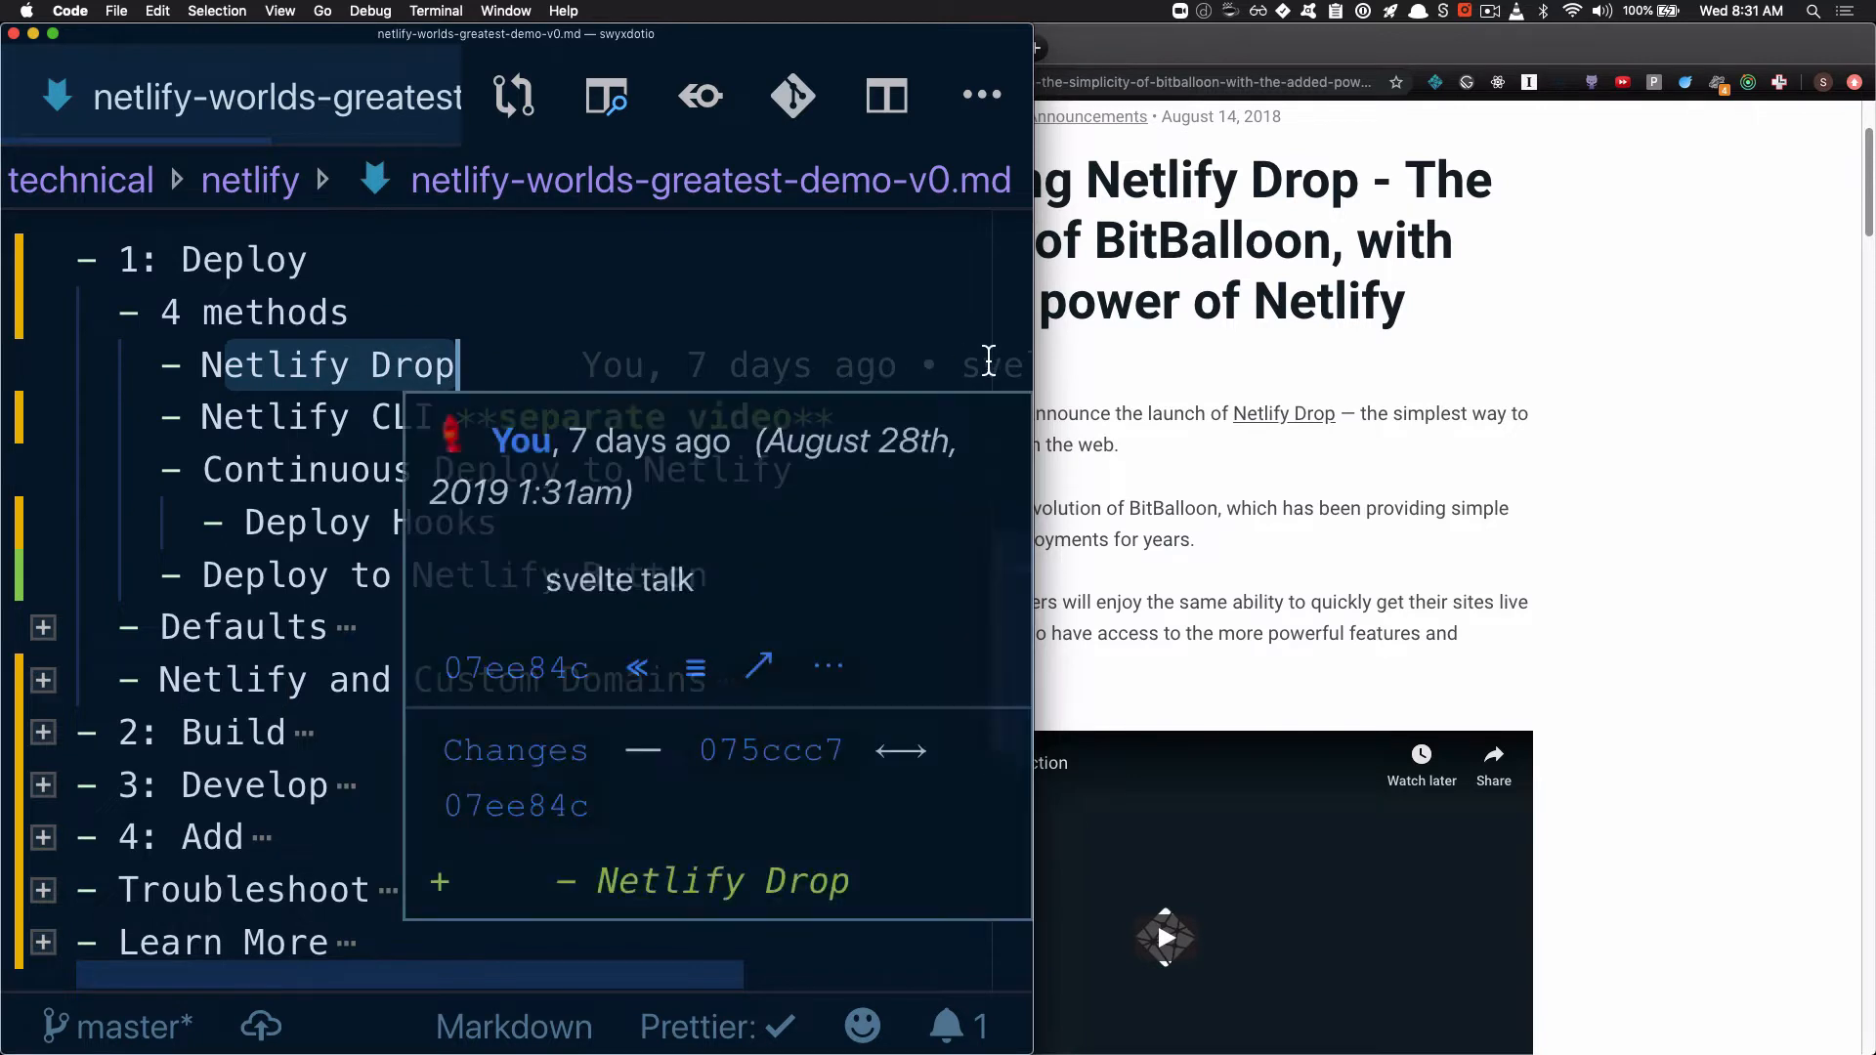
drag(1033, 381, 593, 376)
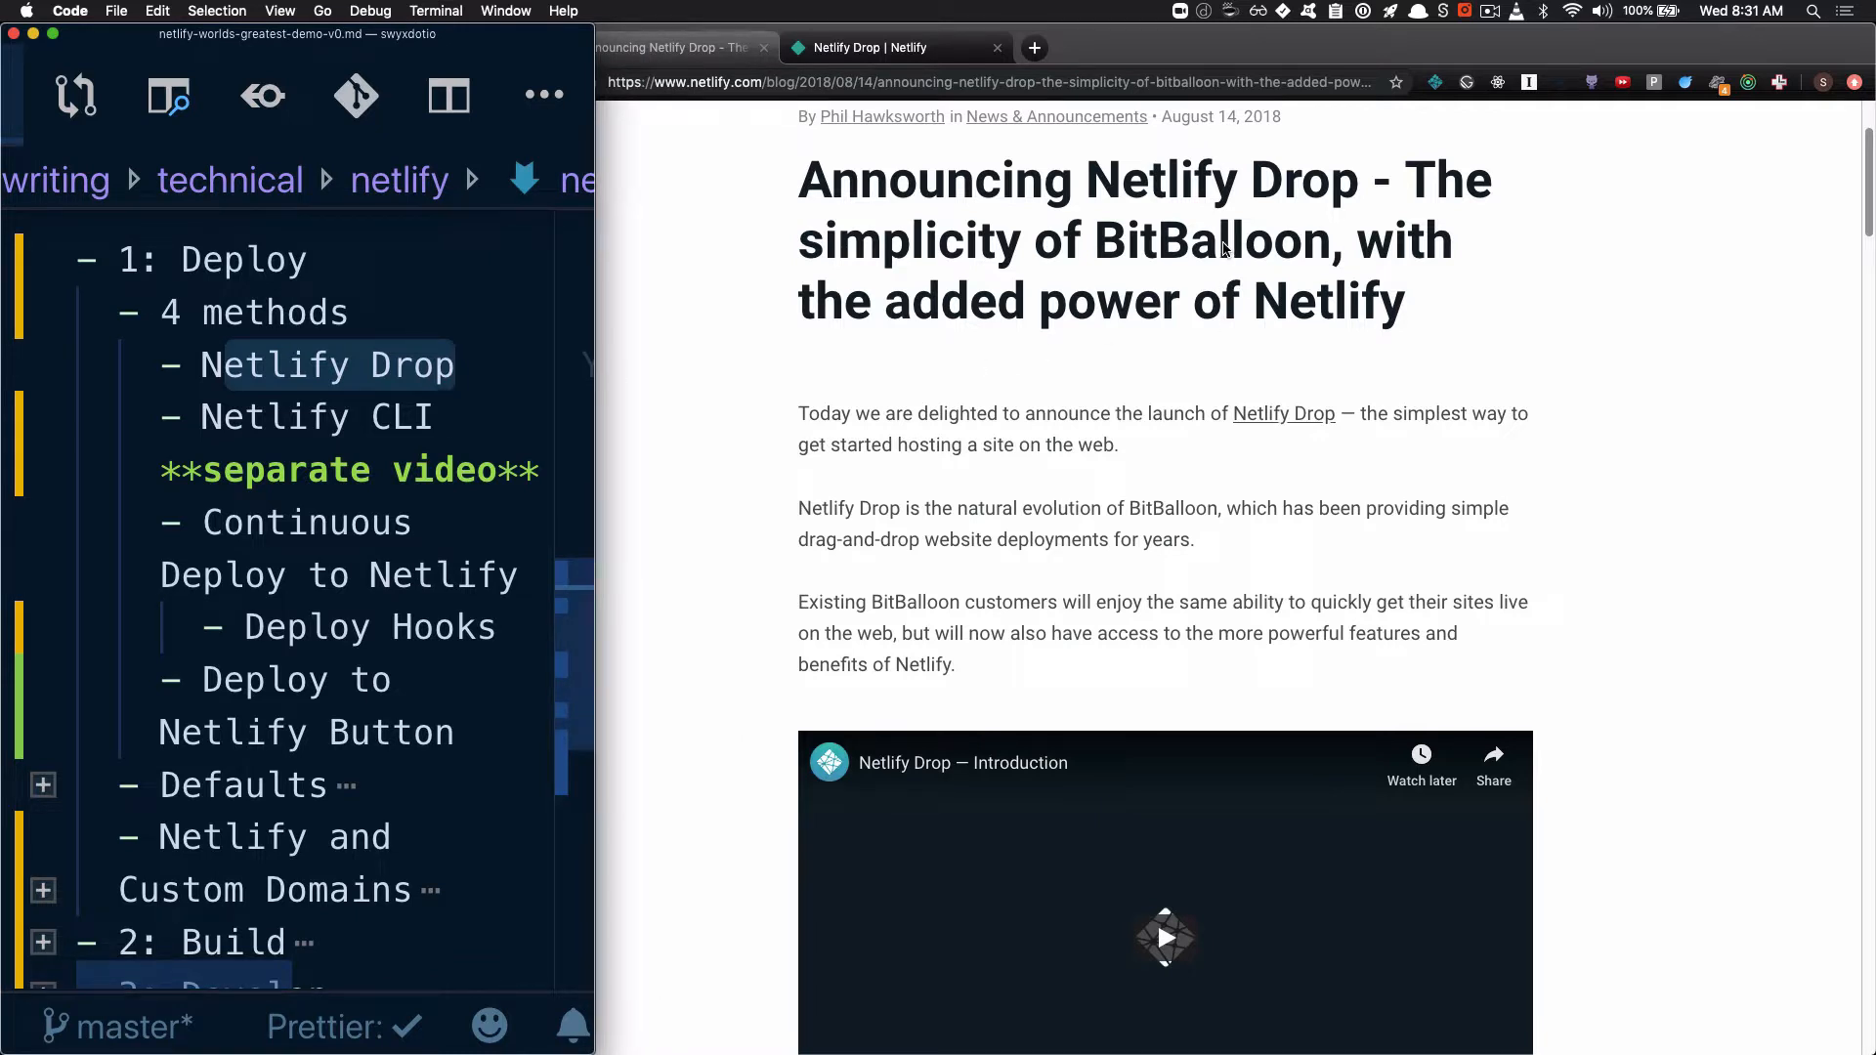
Switch to Chrome and highlight the word BitBalloon in the Netlify Drop announcement's title
click(1222, 249)
double_click(1173, 253)
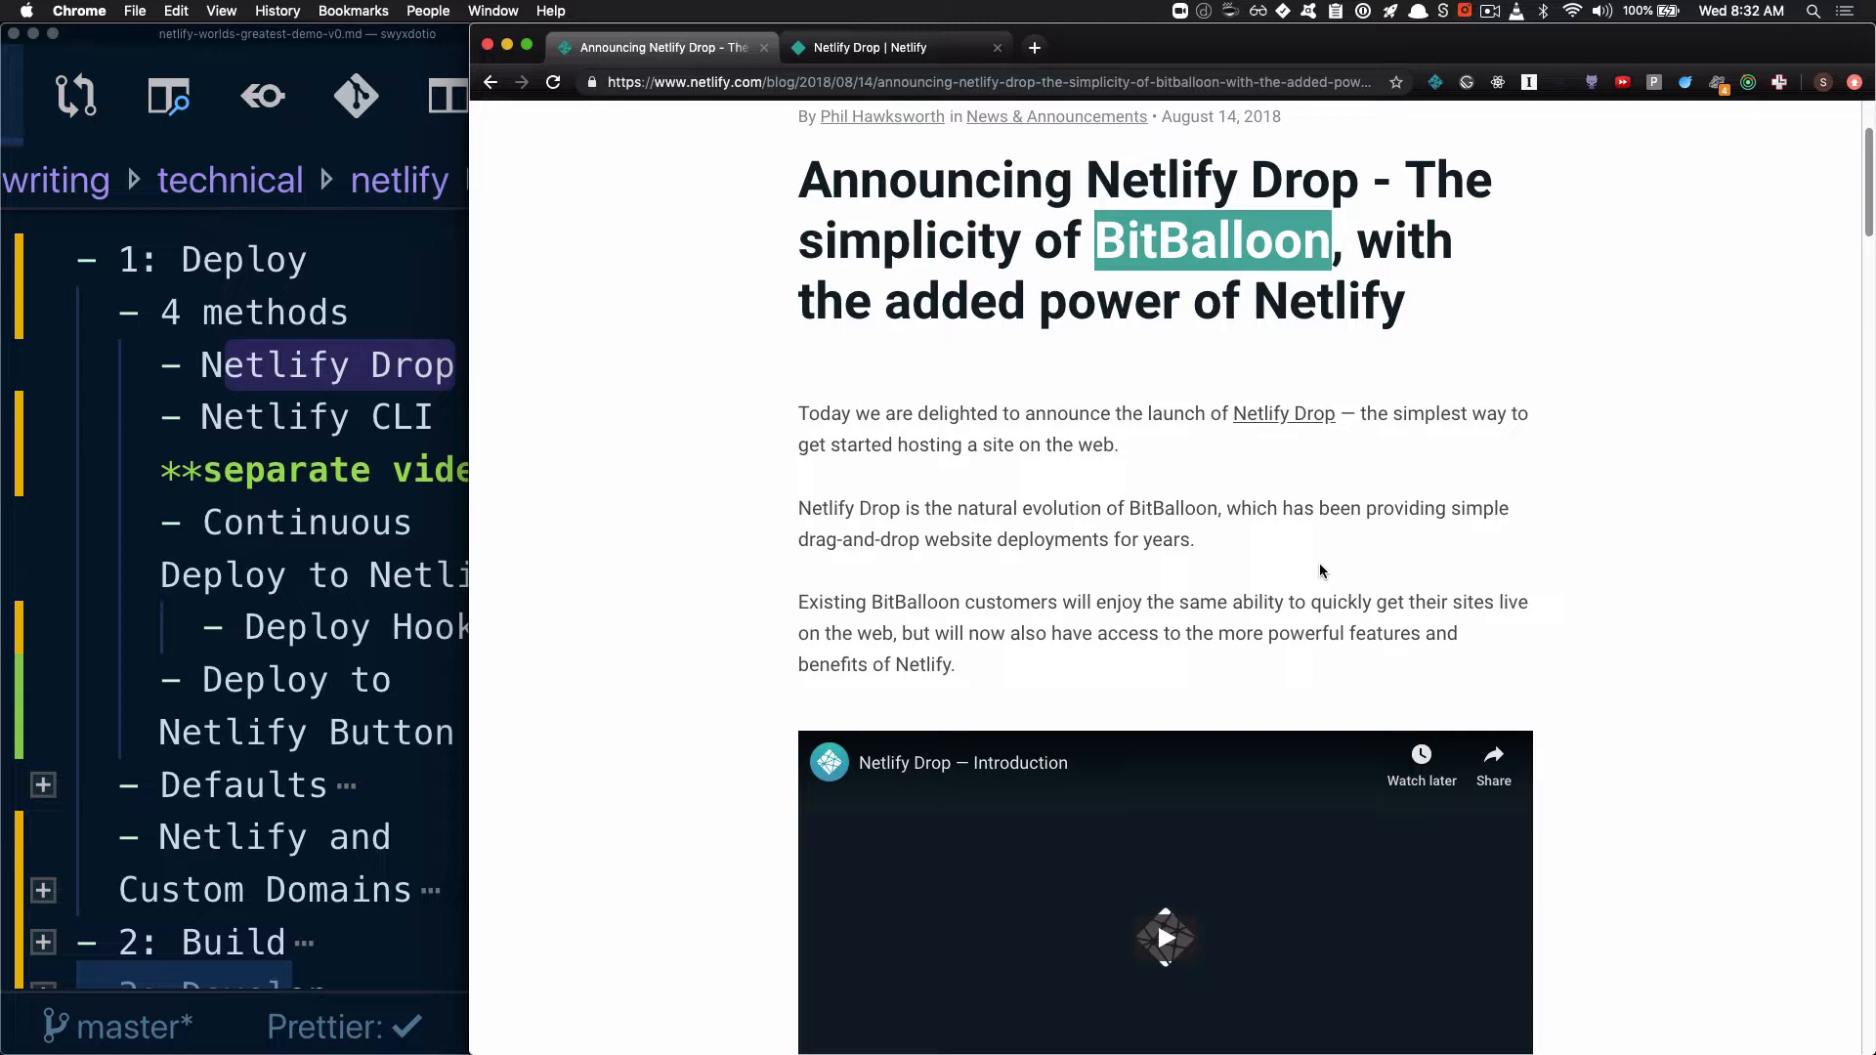
click(994, 84)
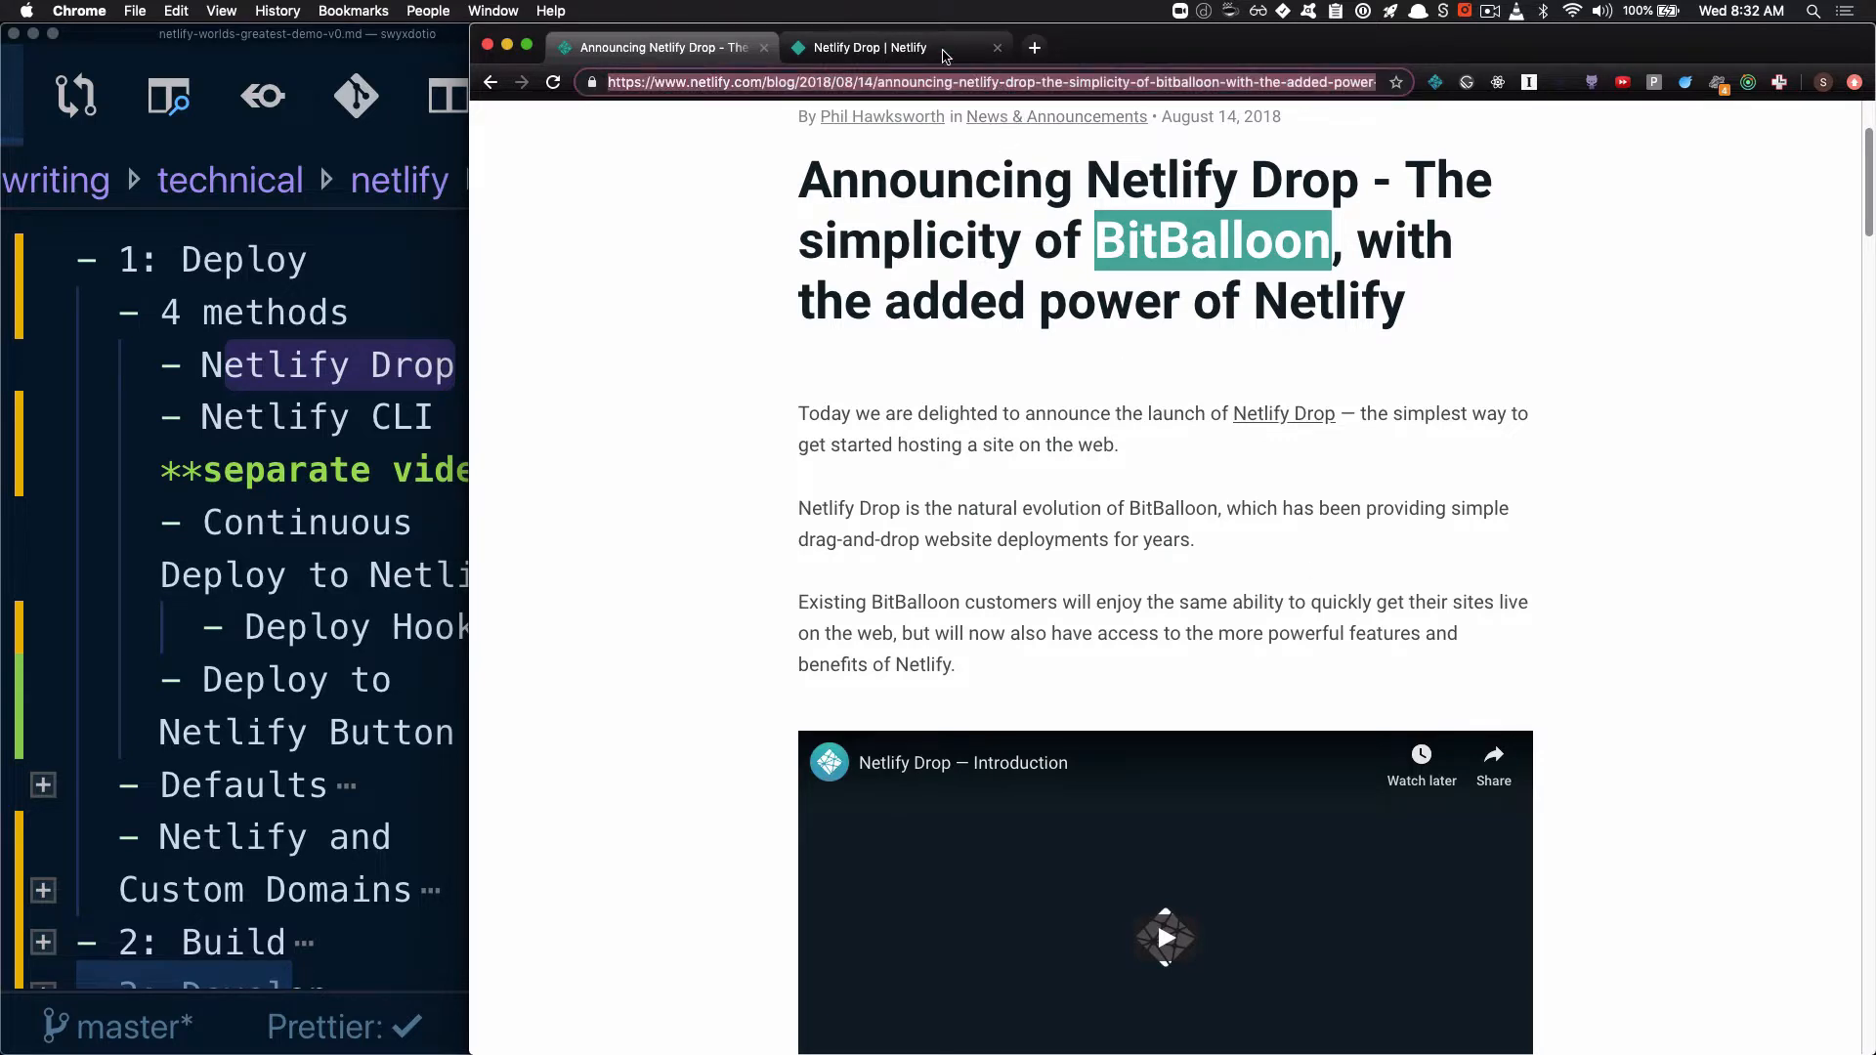
Load the Netlify Drop page at app.netlify.com/drop in the already open Netlify Drop tab
click(944, 51)
key(super+l)
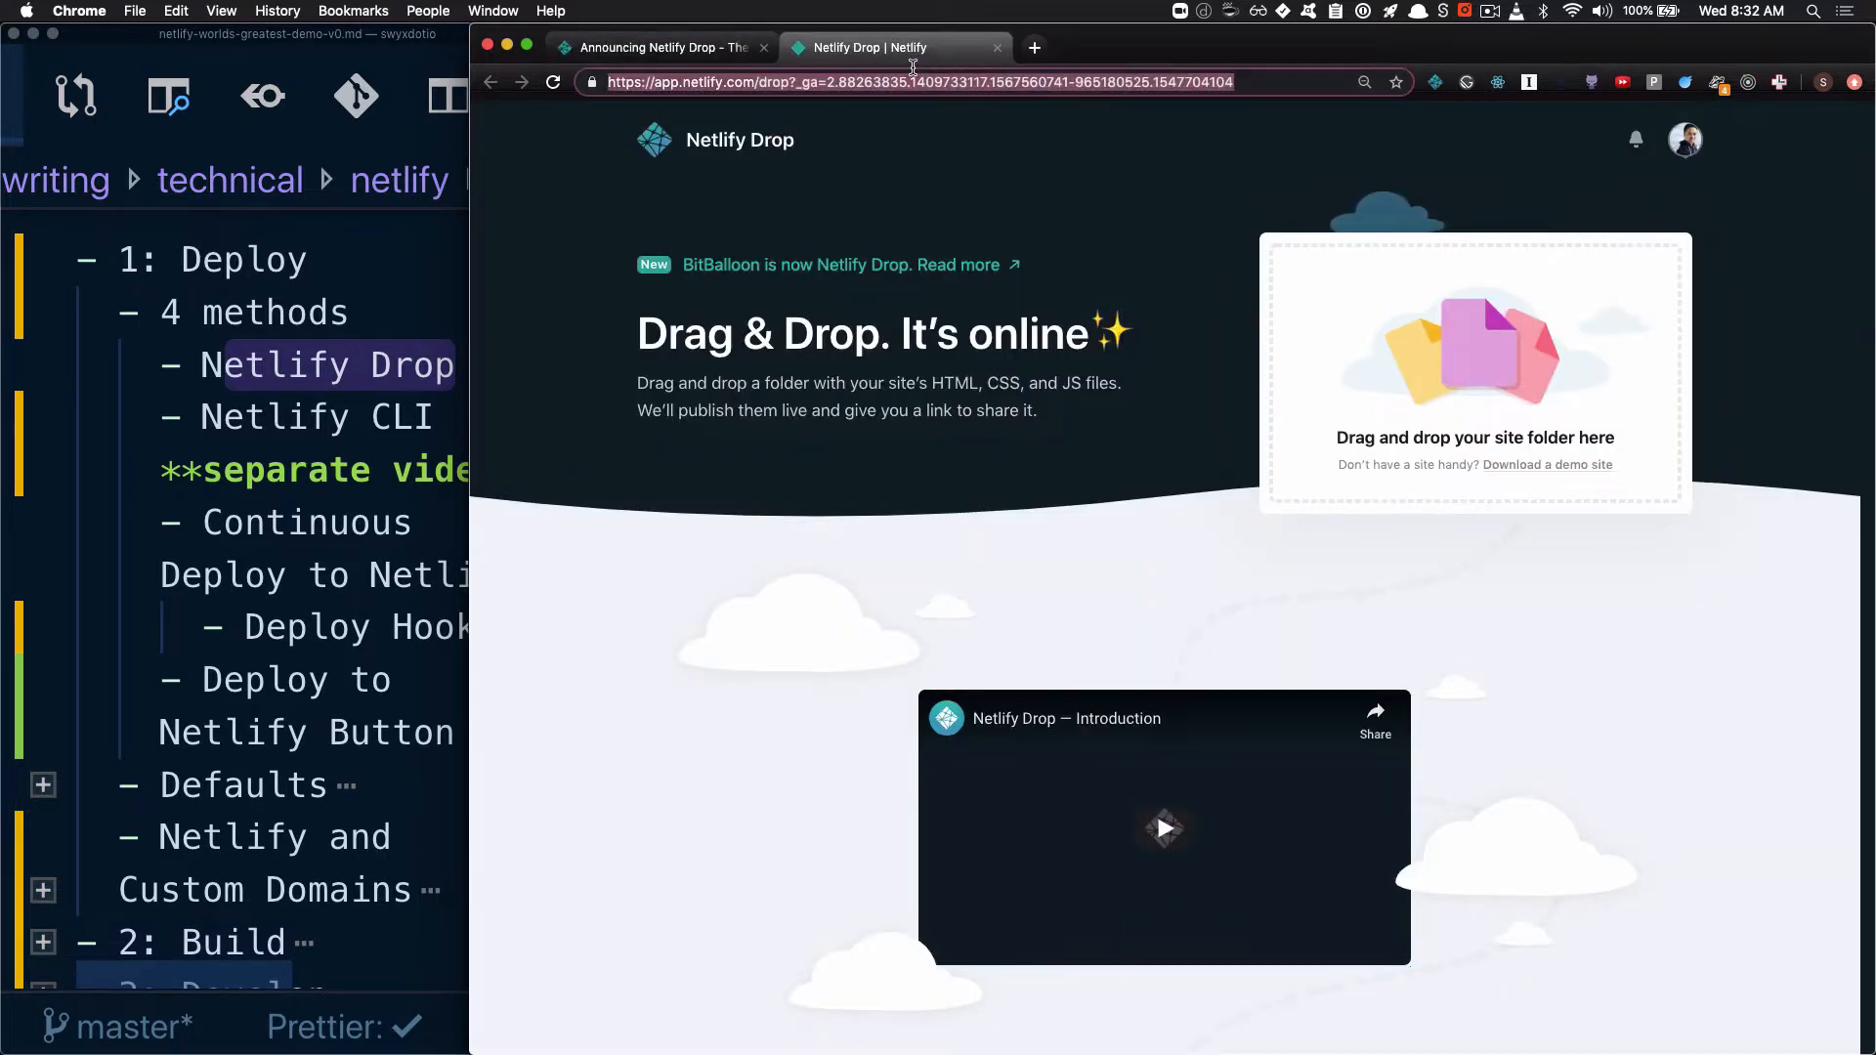
text(bit)
key(Return)
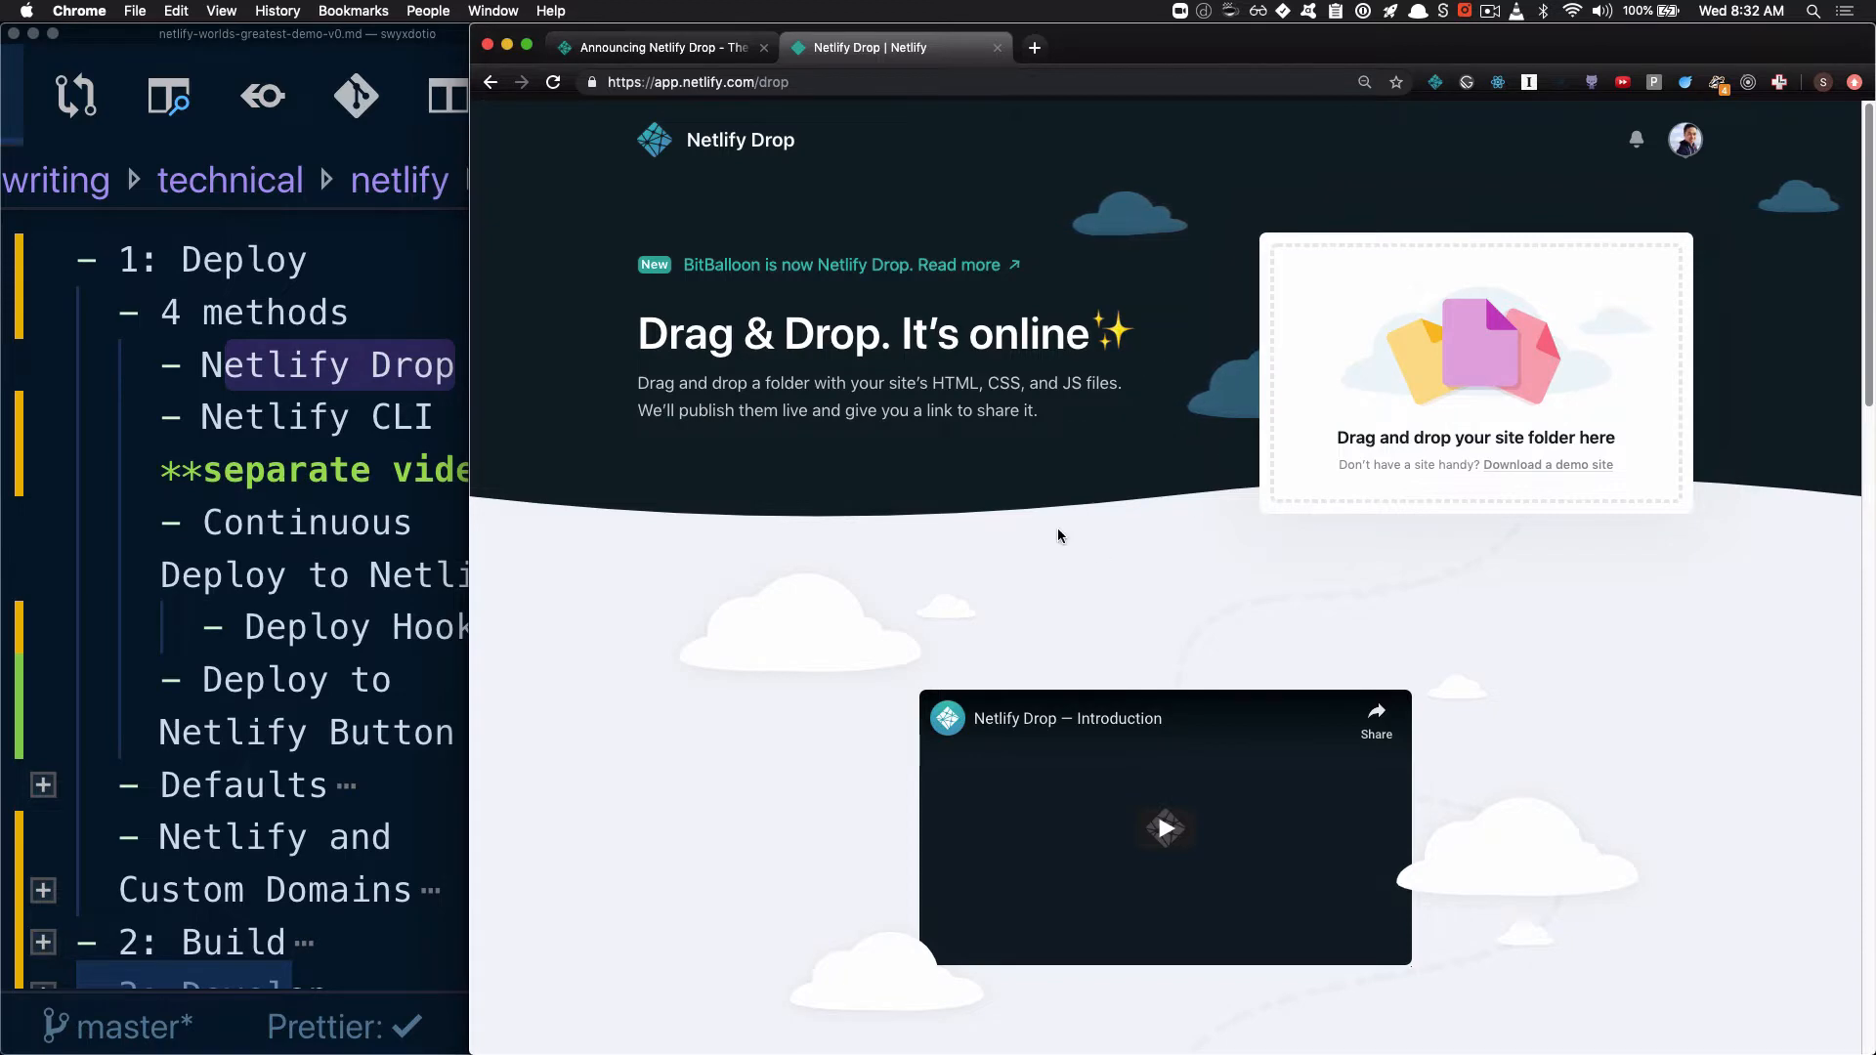
Look through the Netlify Drop page, download the demo site and deploy its zip archive through the site folder drop area
scroll(1058, 528, down, 13)
scroll(1058, 527, up, 4)
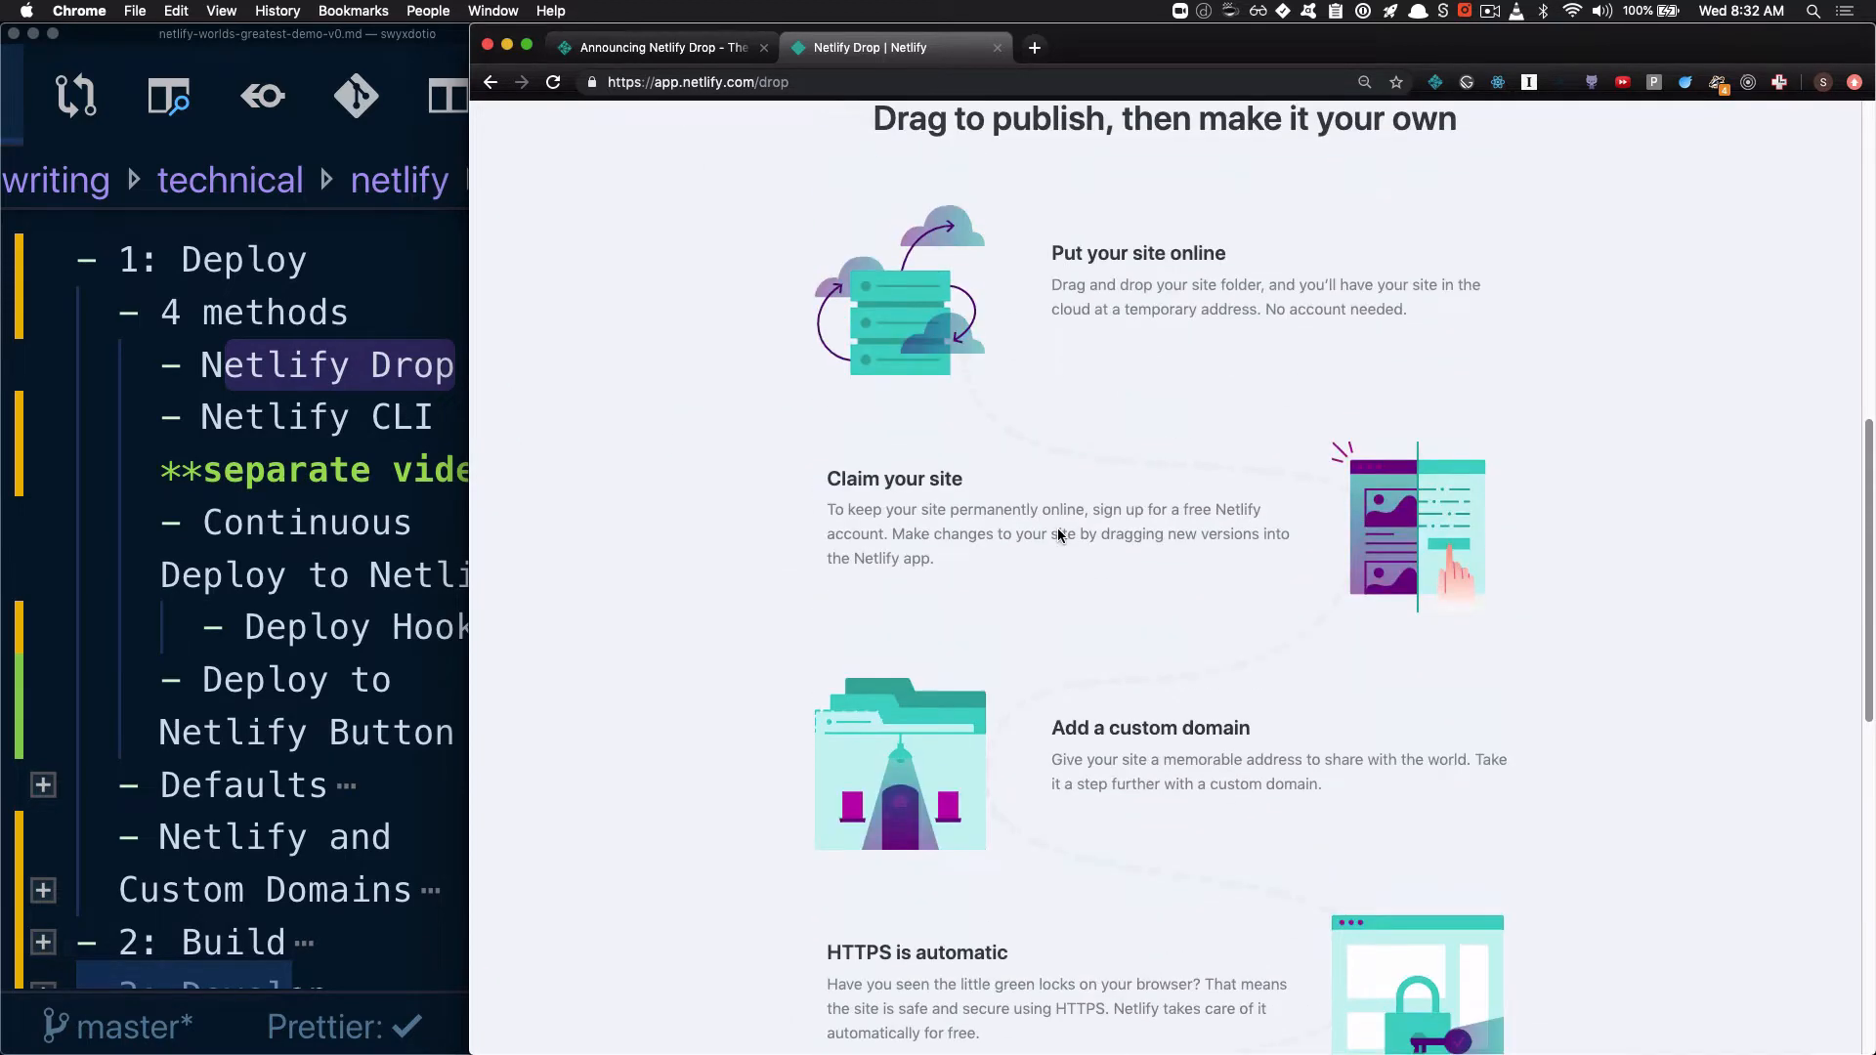
scroll(1151, 745, down, 5)
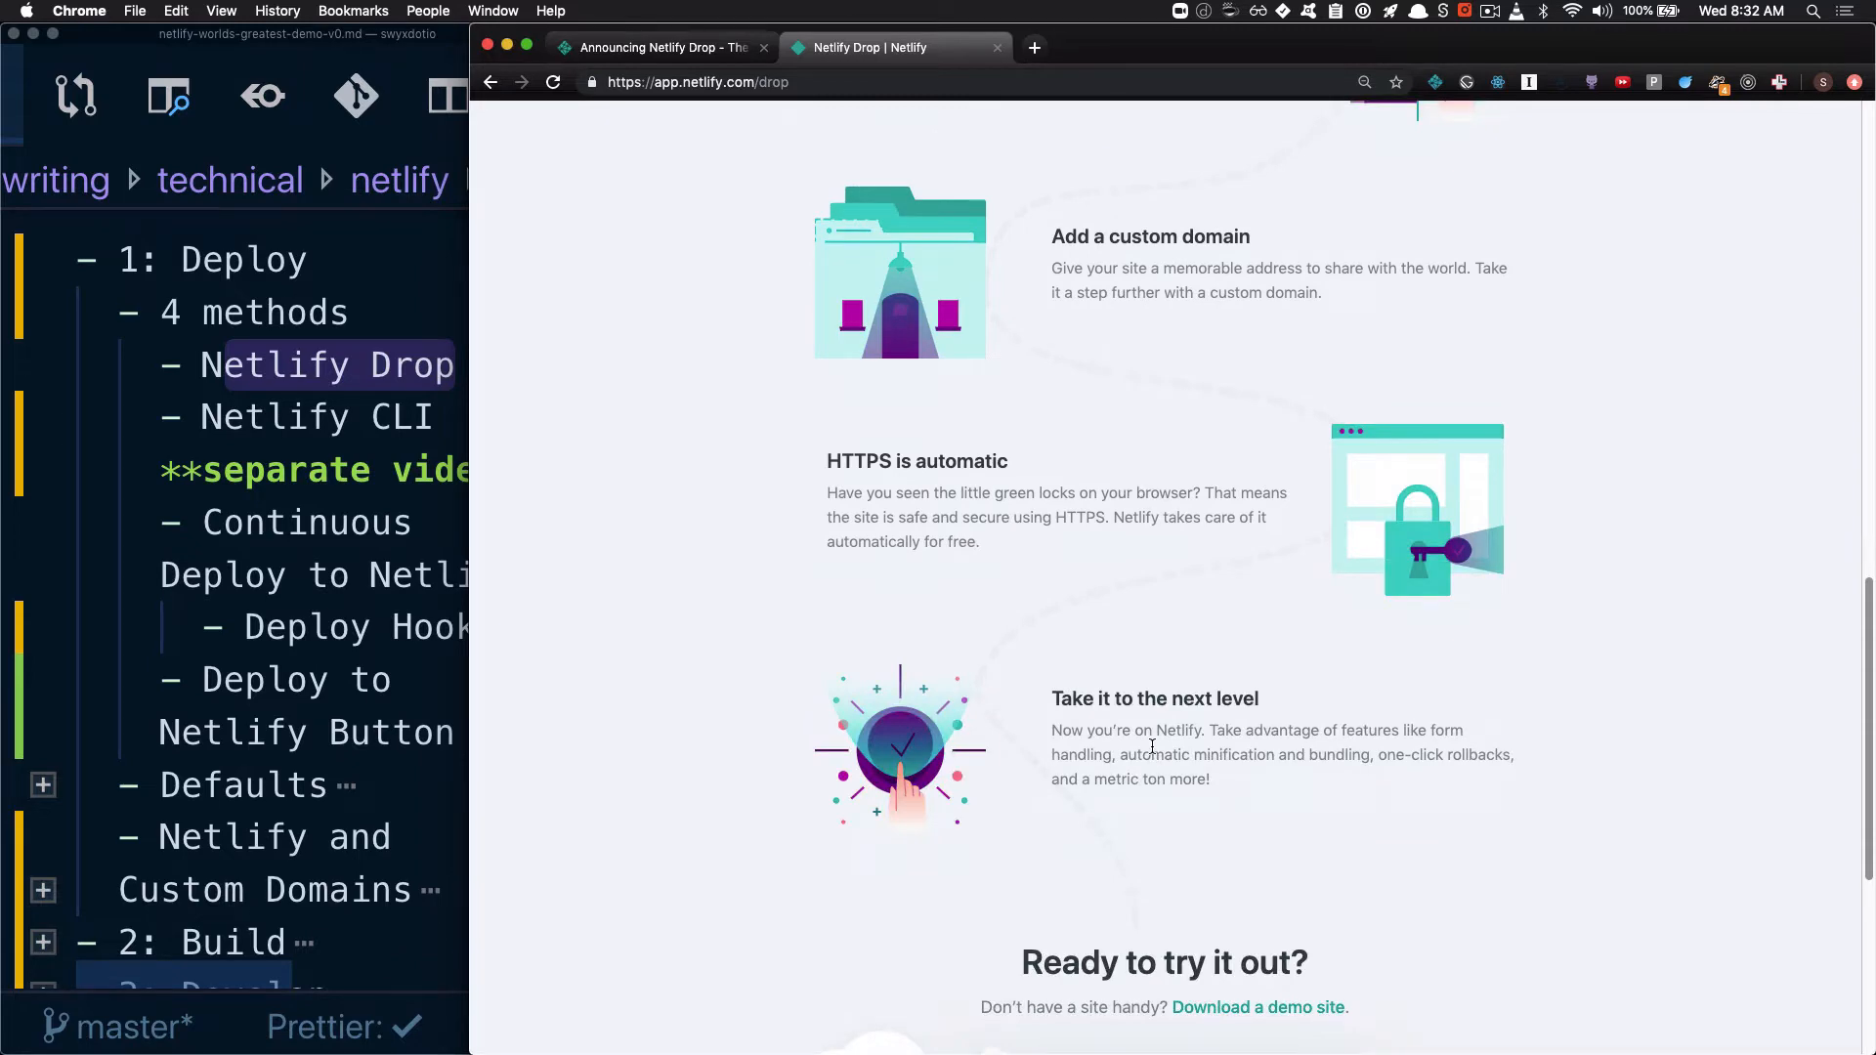
scroll(1152, 746, up, 14)
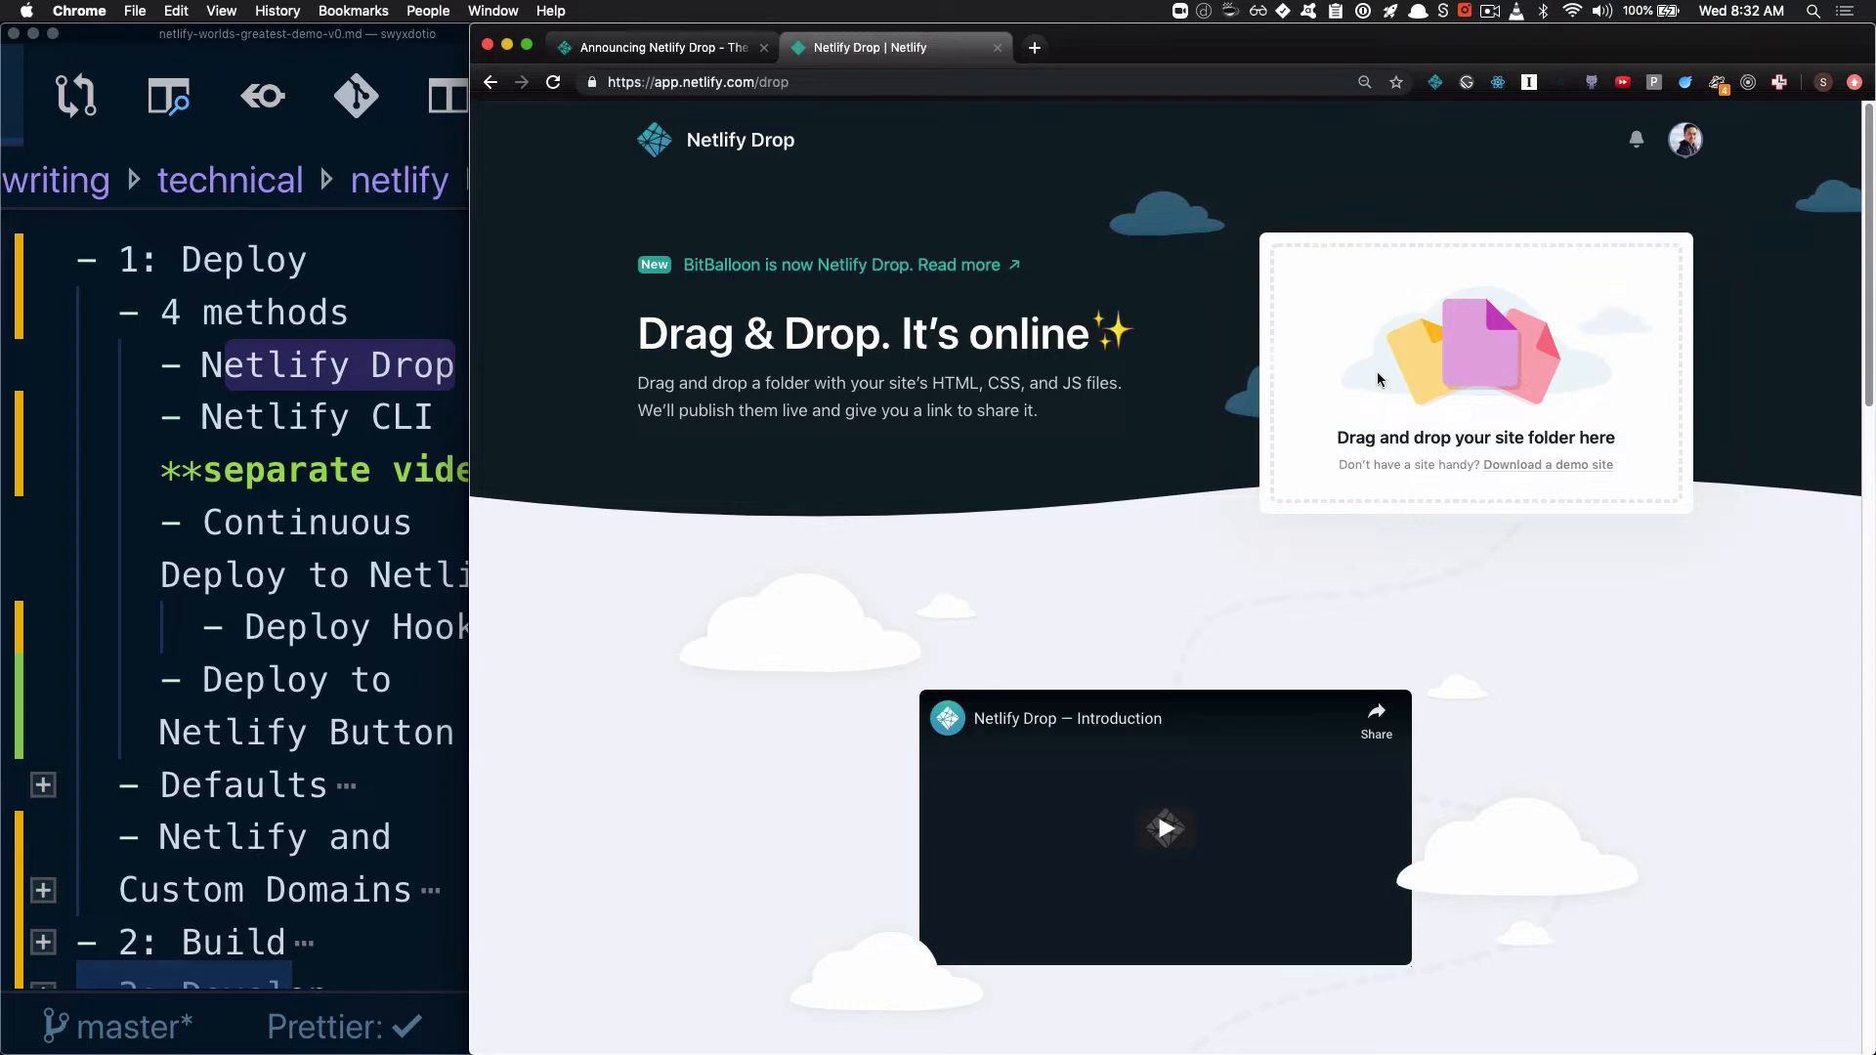
click(1564, 470)
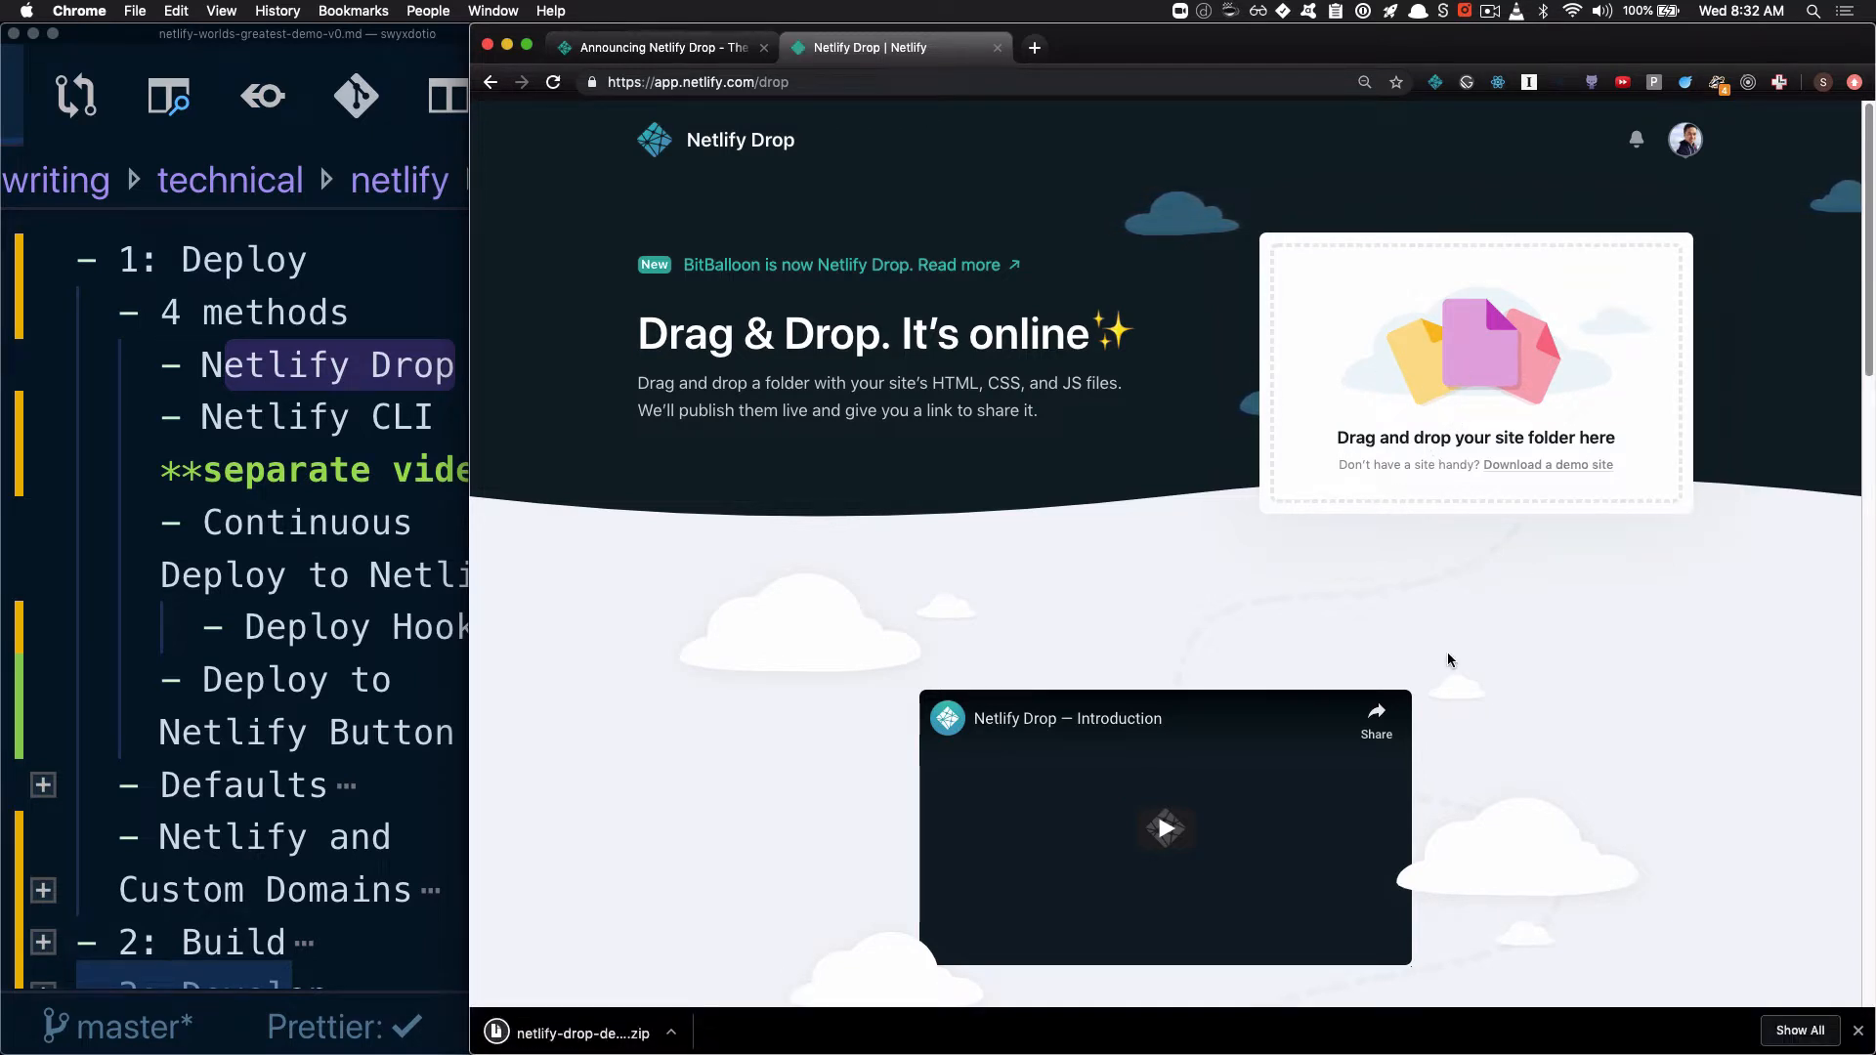
drag(524, 1028, 1164, 440)
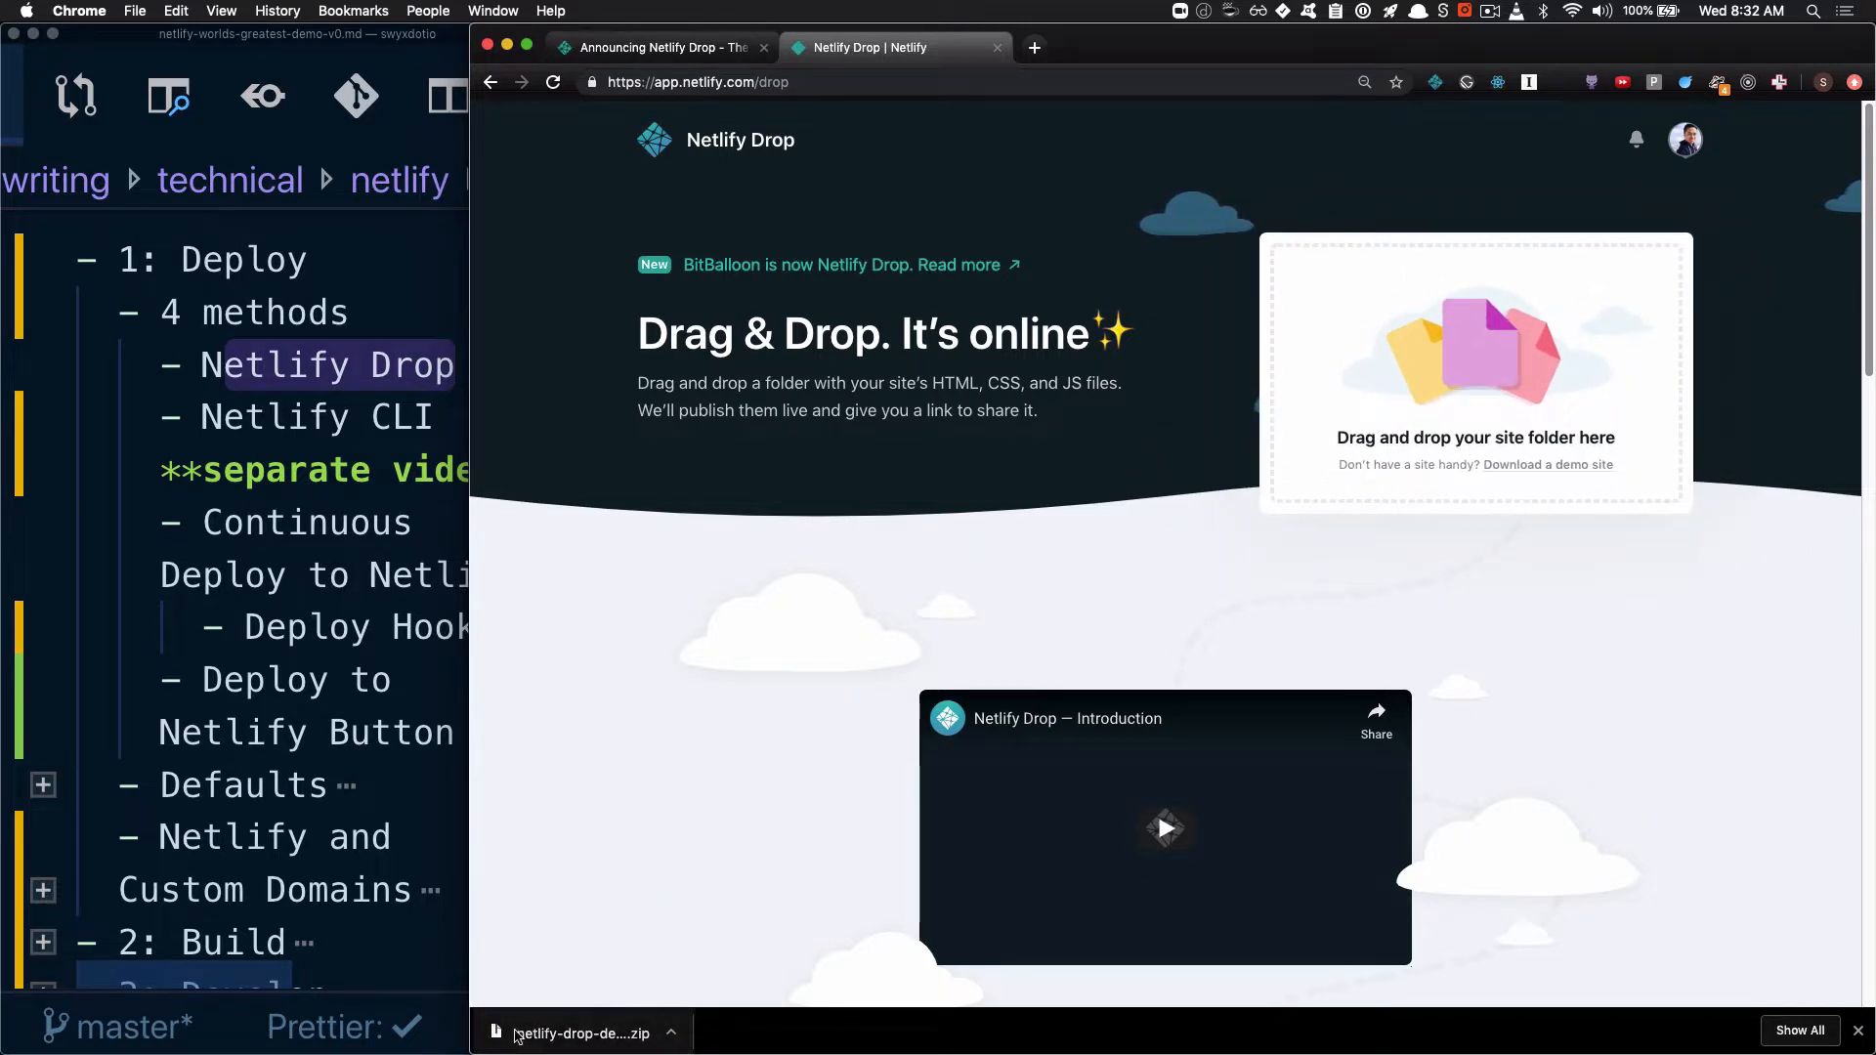
drag(513, 1026, 1460, 371)
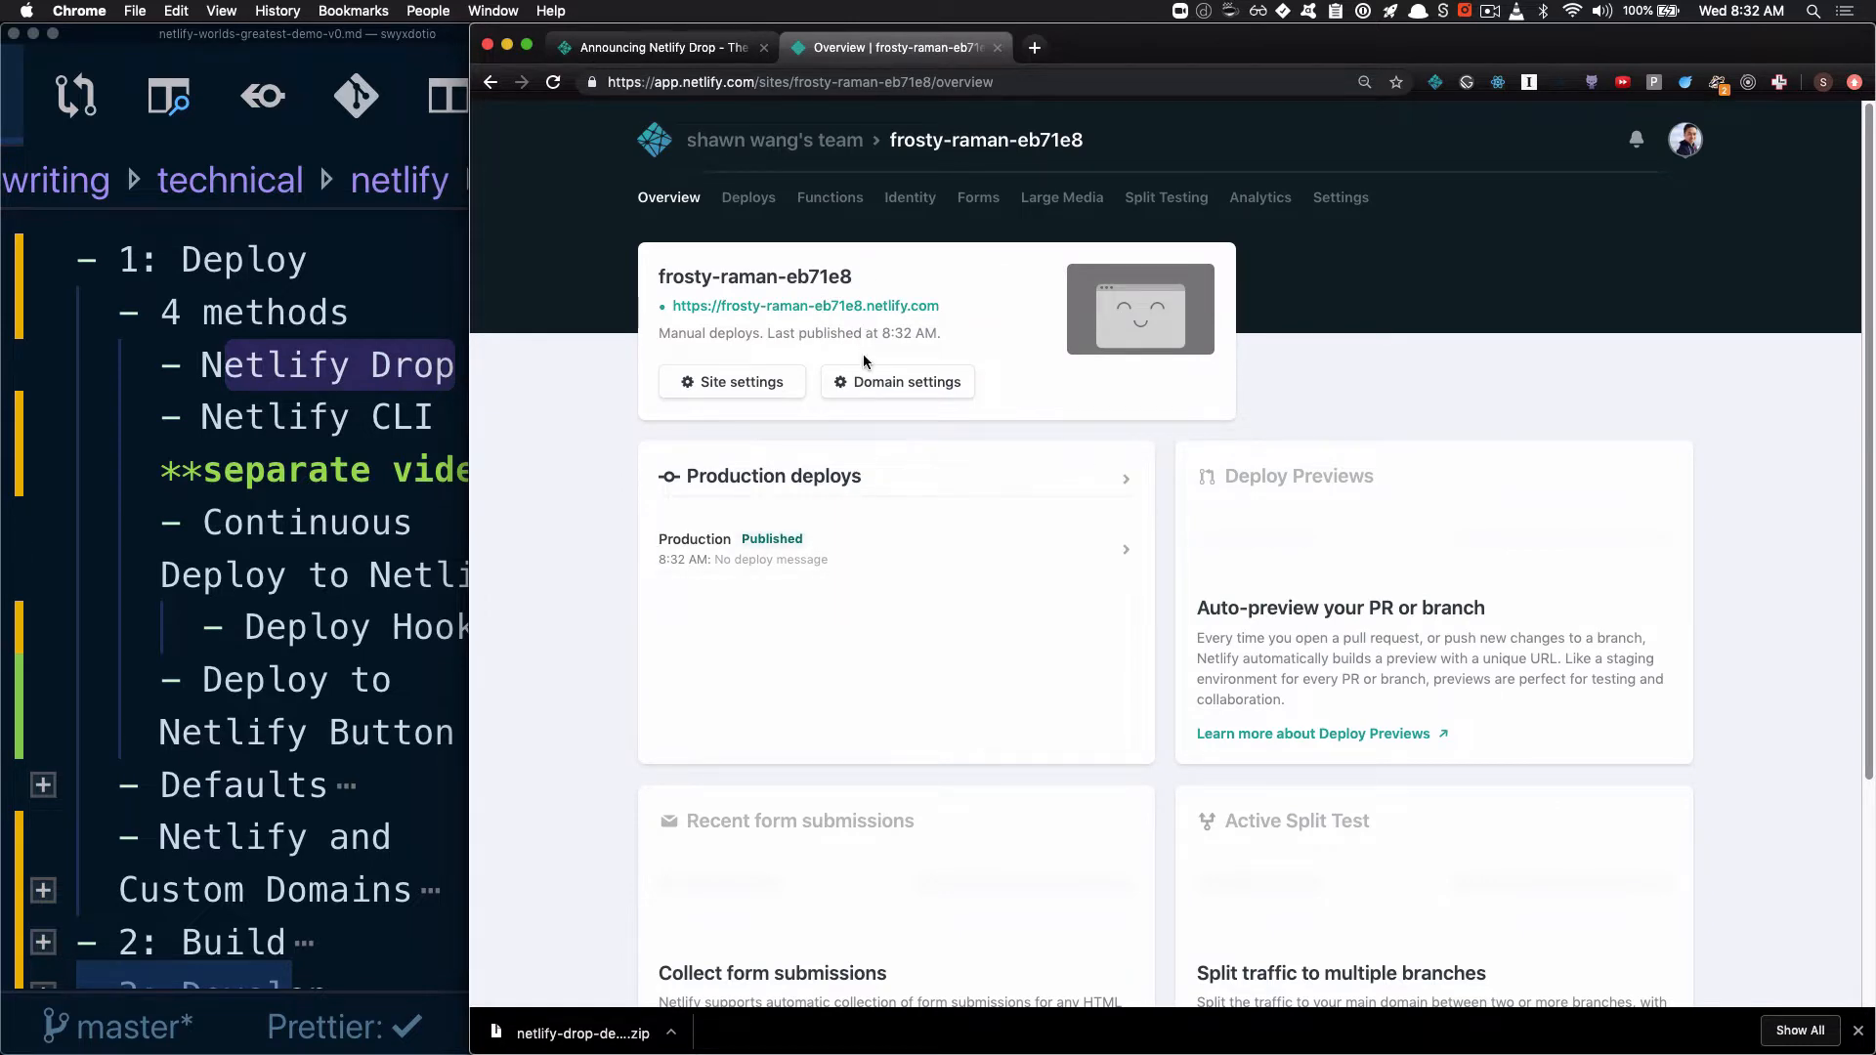
Open the deployed site's live URL and look over the page and its netlify.com address
click(831, 307)
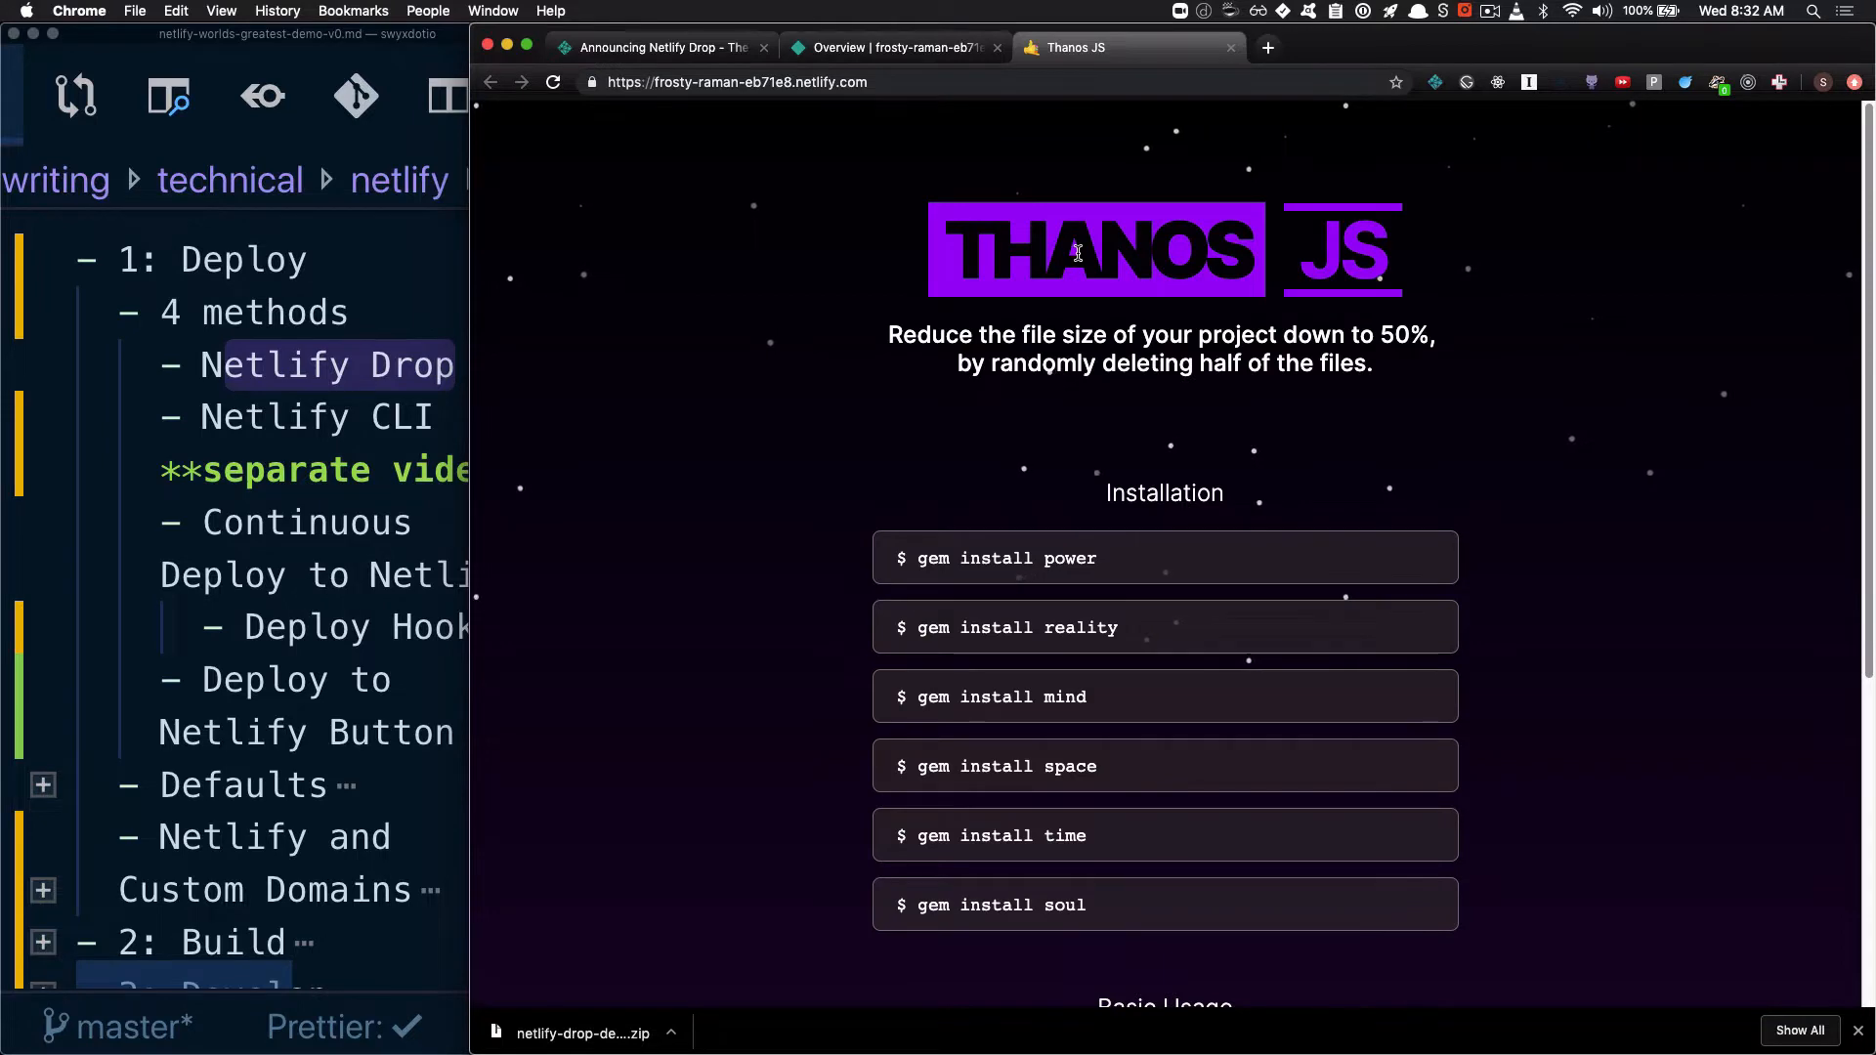
scroll(1104, 269, down, 2)
scroll(1078, 253, up, 1)
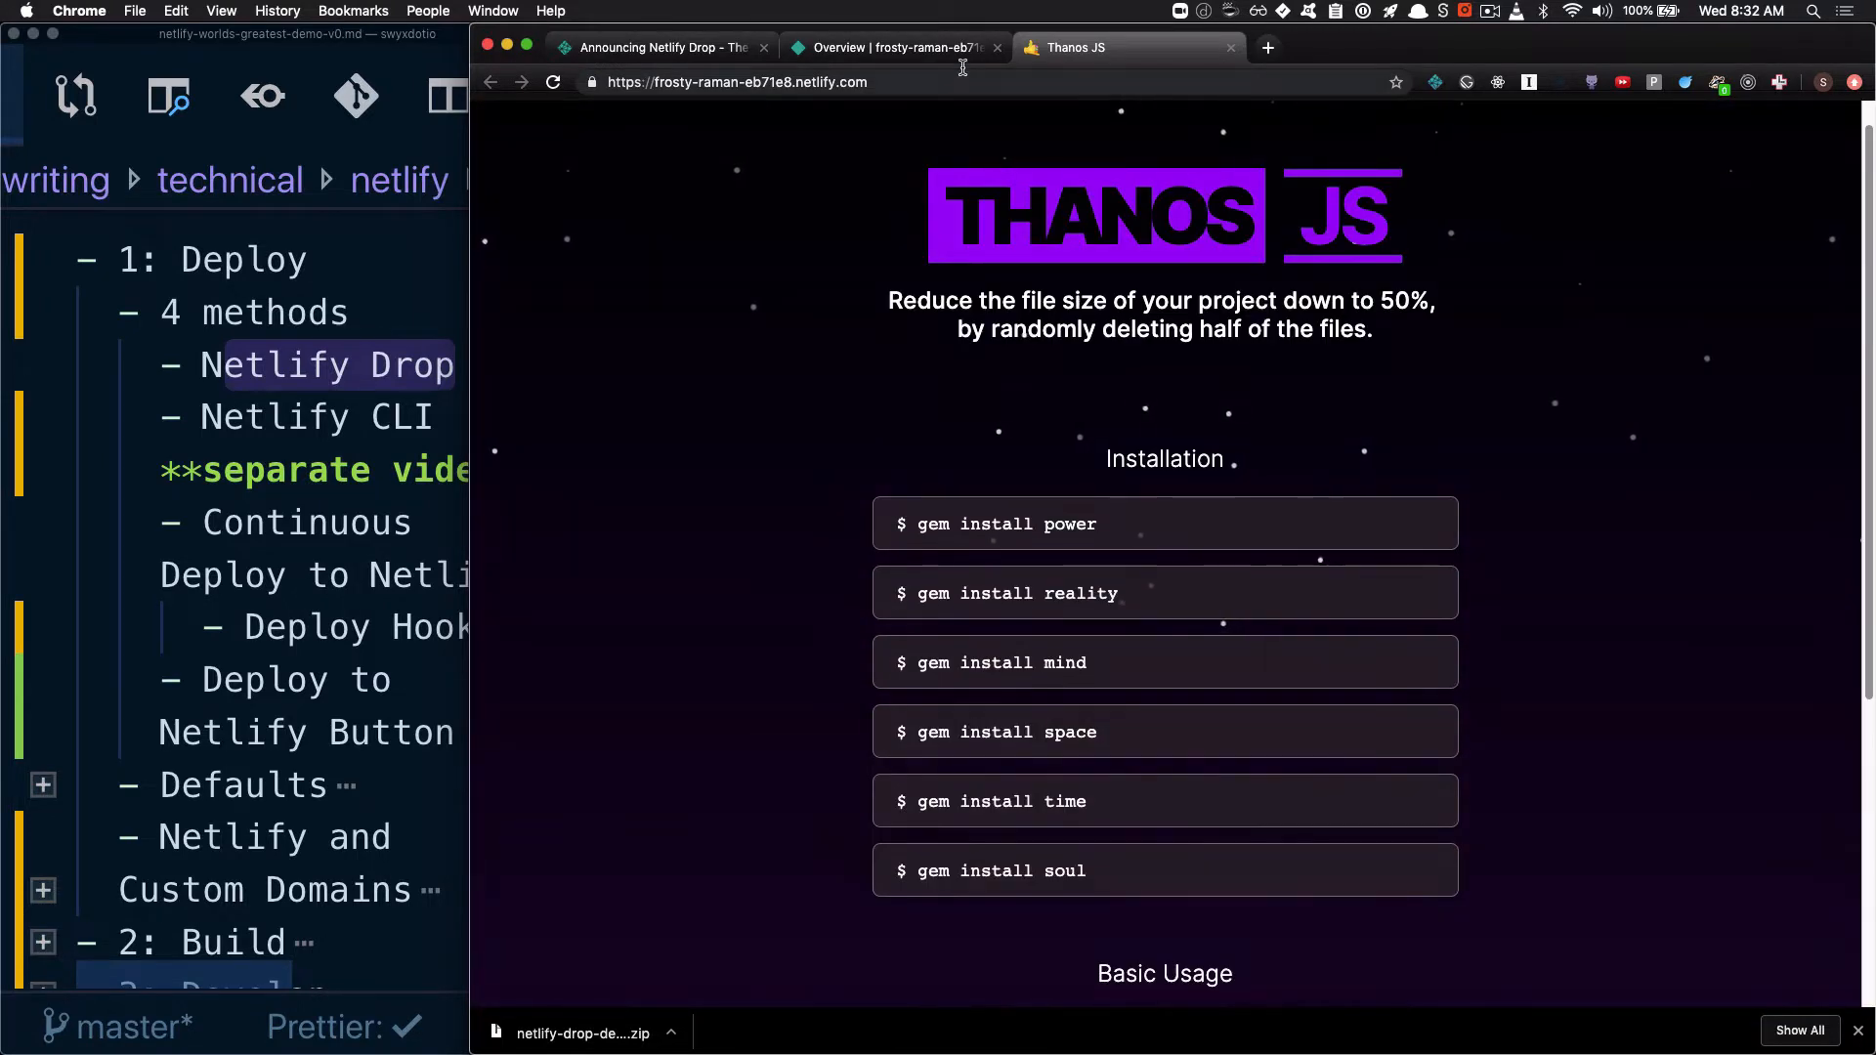
click(685, 82)
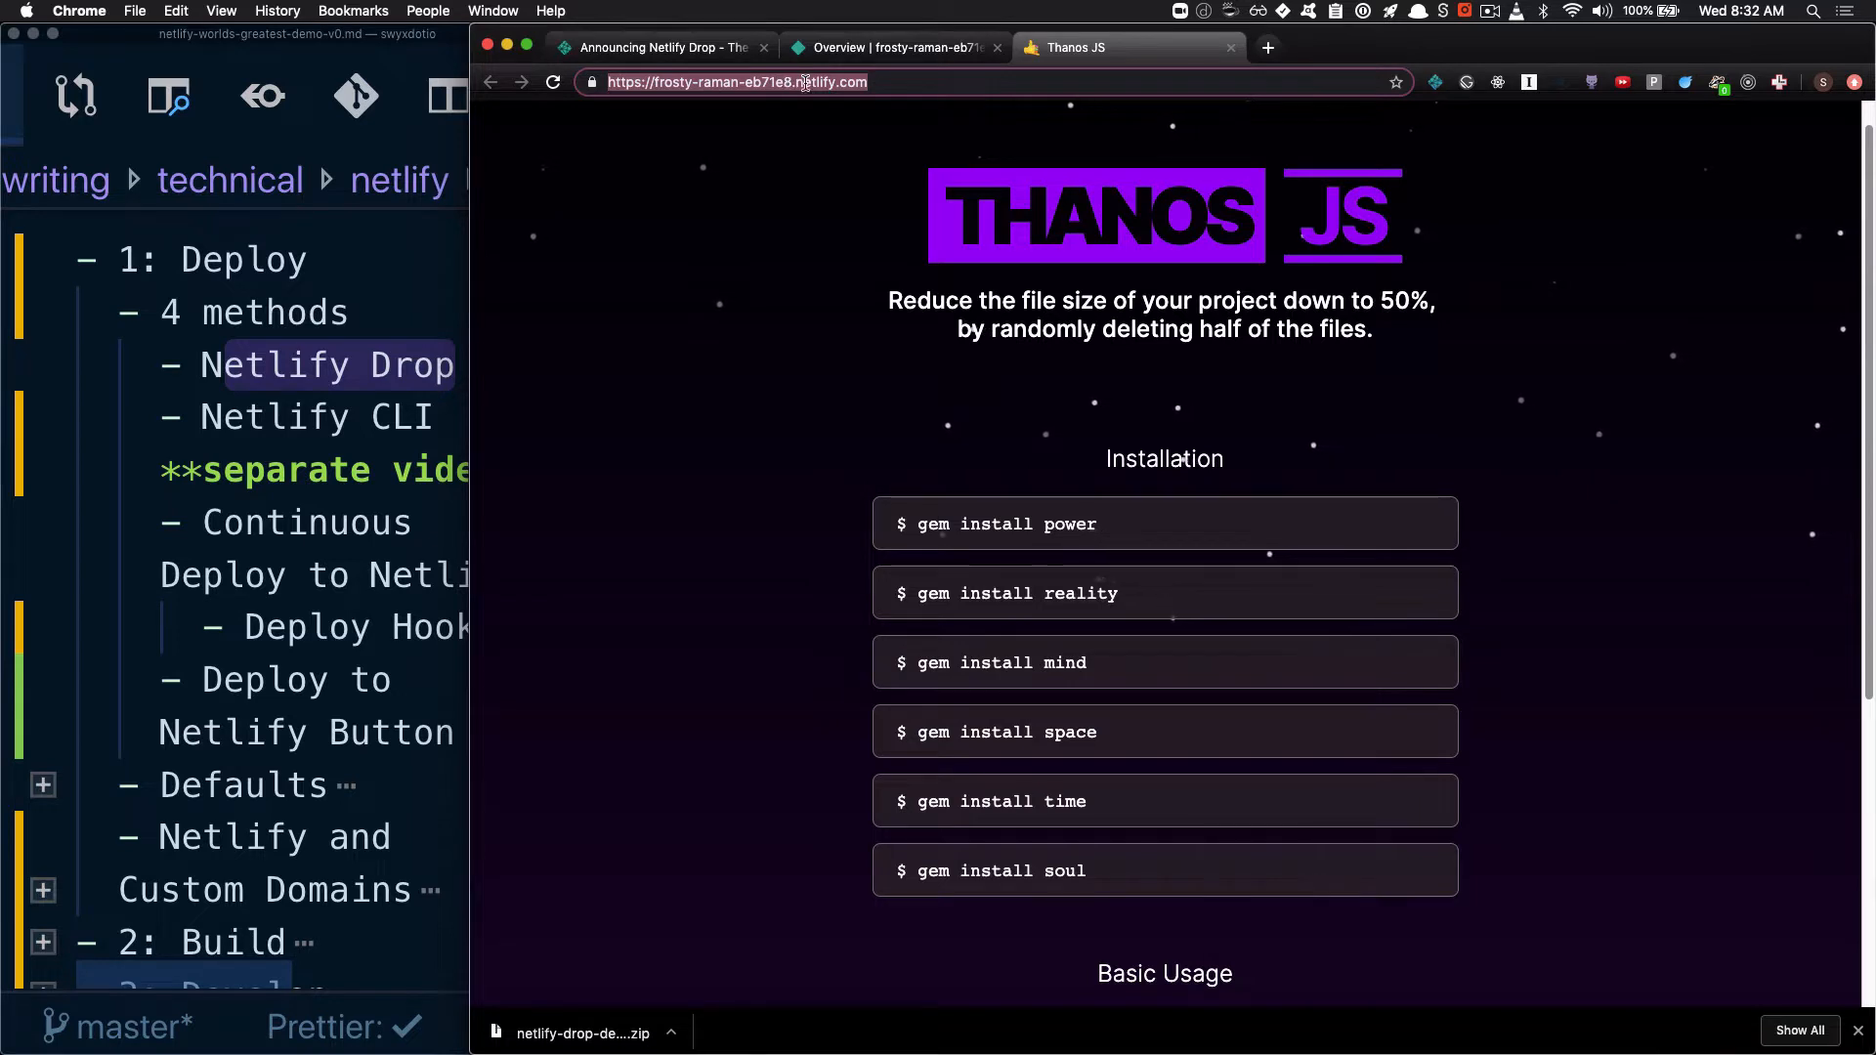
Return to the site overview, unzip the downloaded demo archive and open the netlify-drop-demo-site-master folder in Finder
click(913, 48)
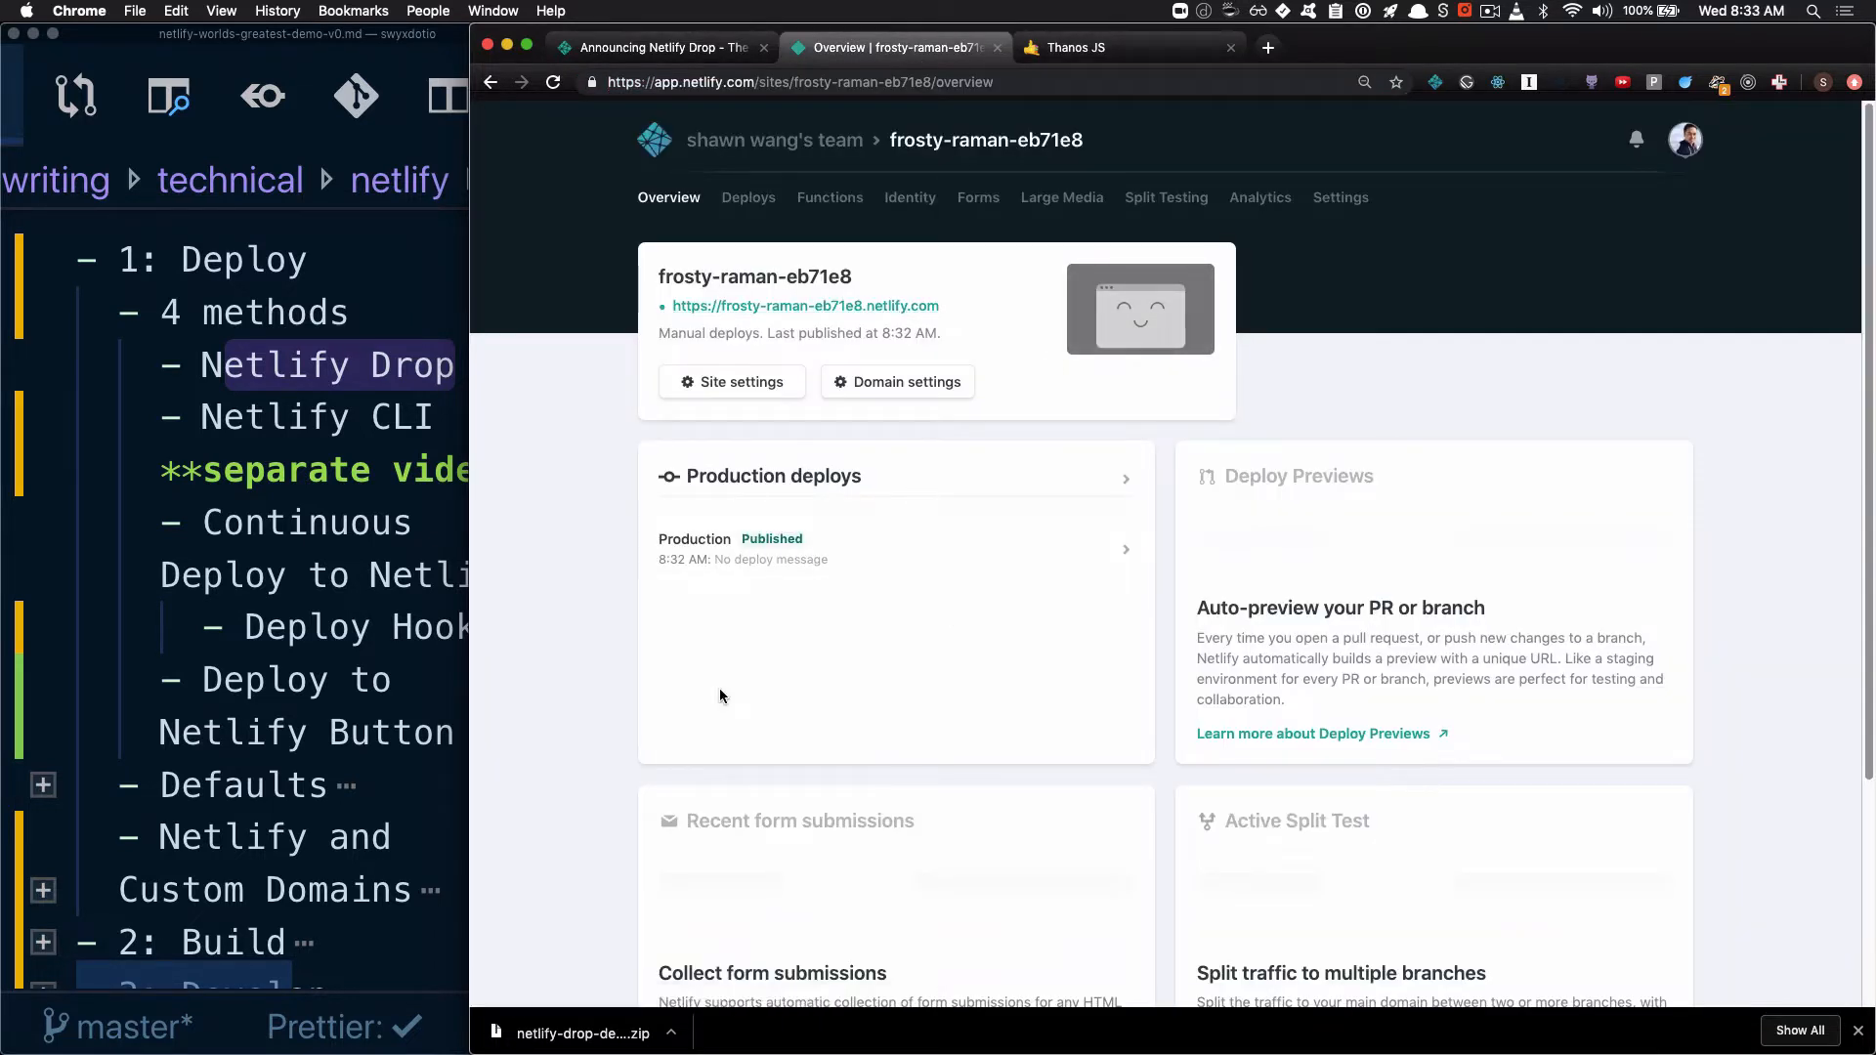
click(590, 1032)
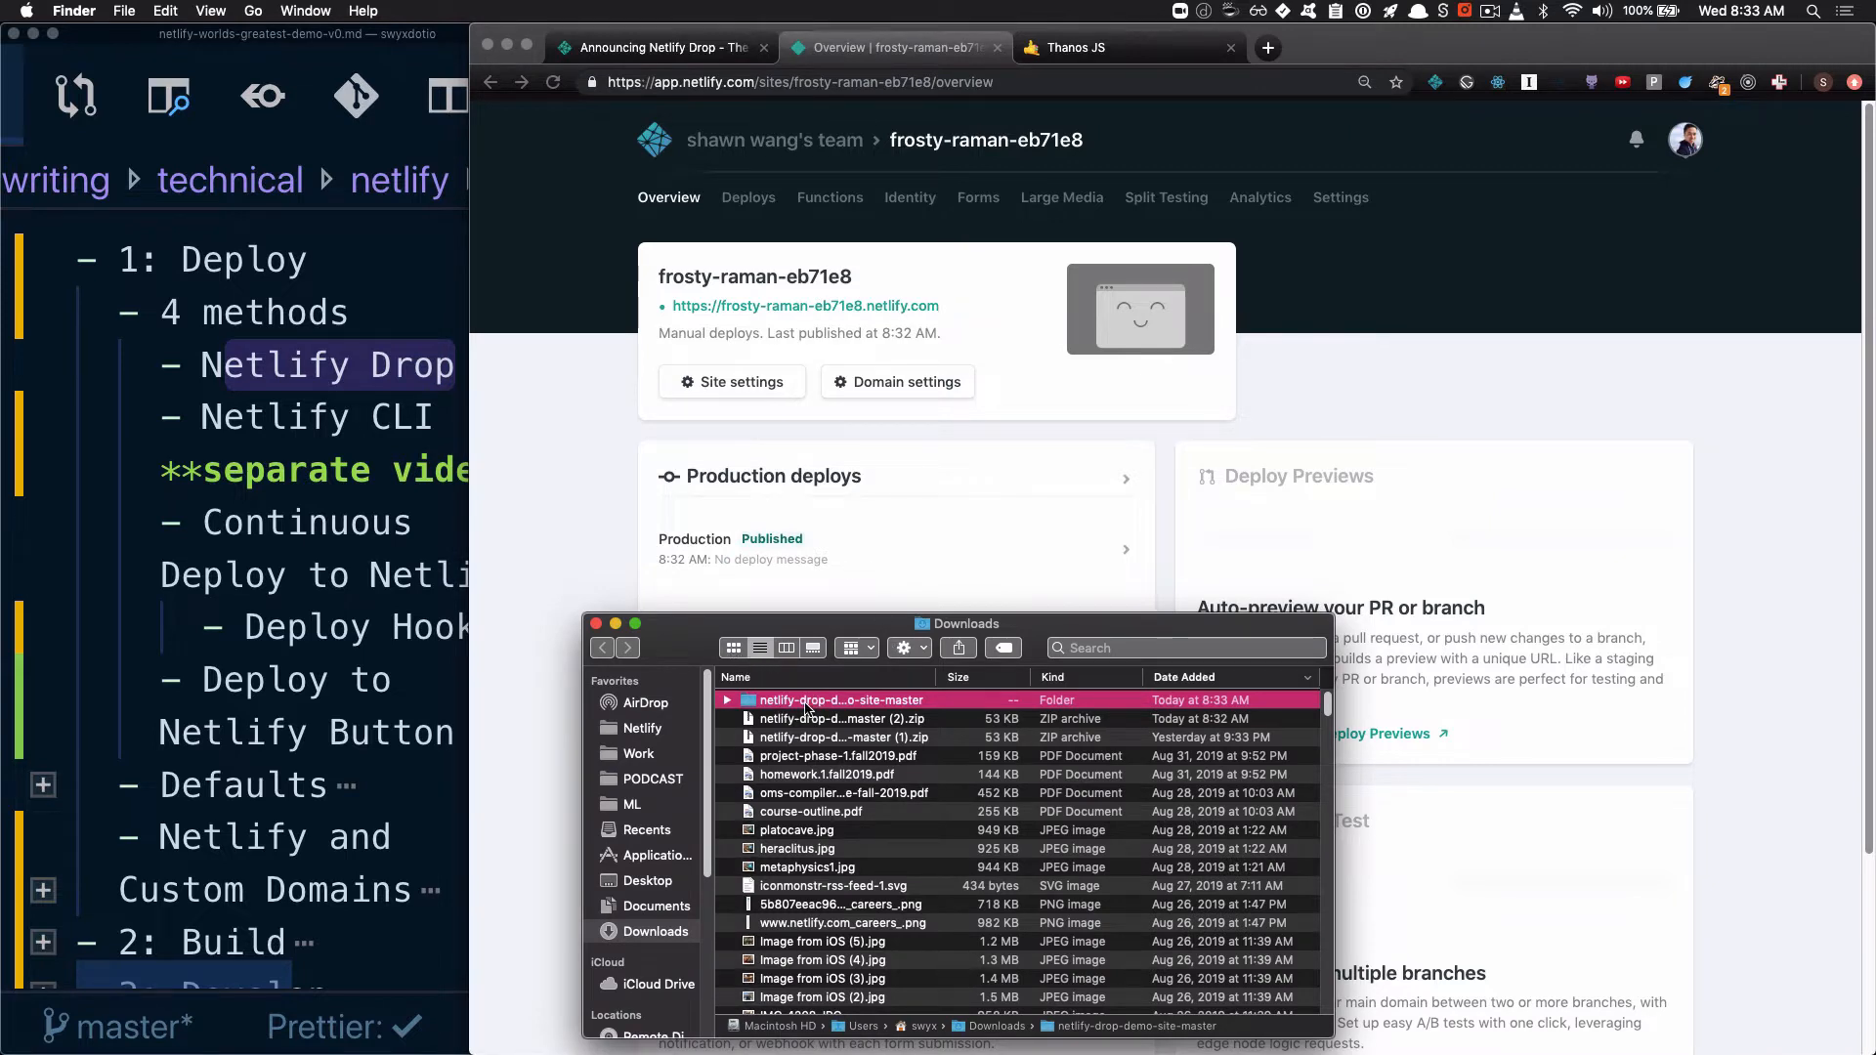
double_click(806, 701)
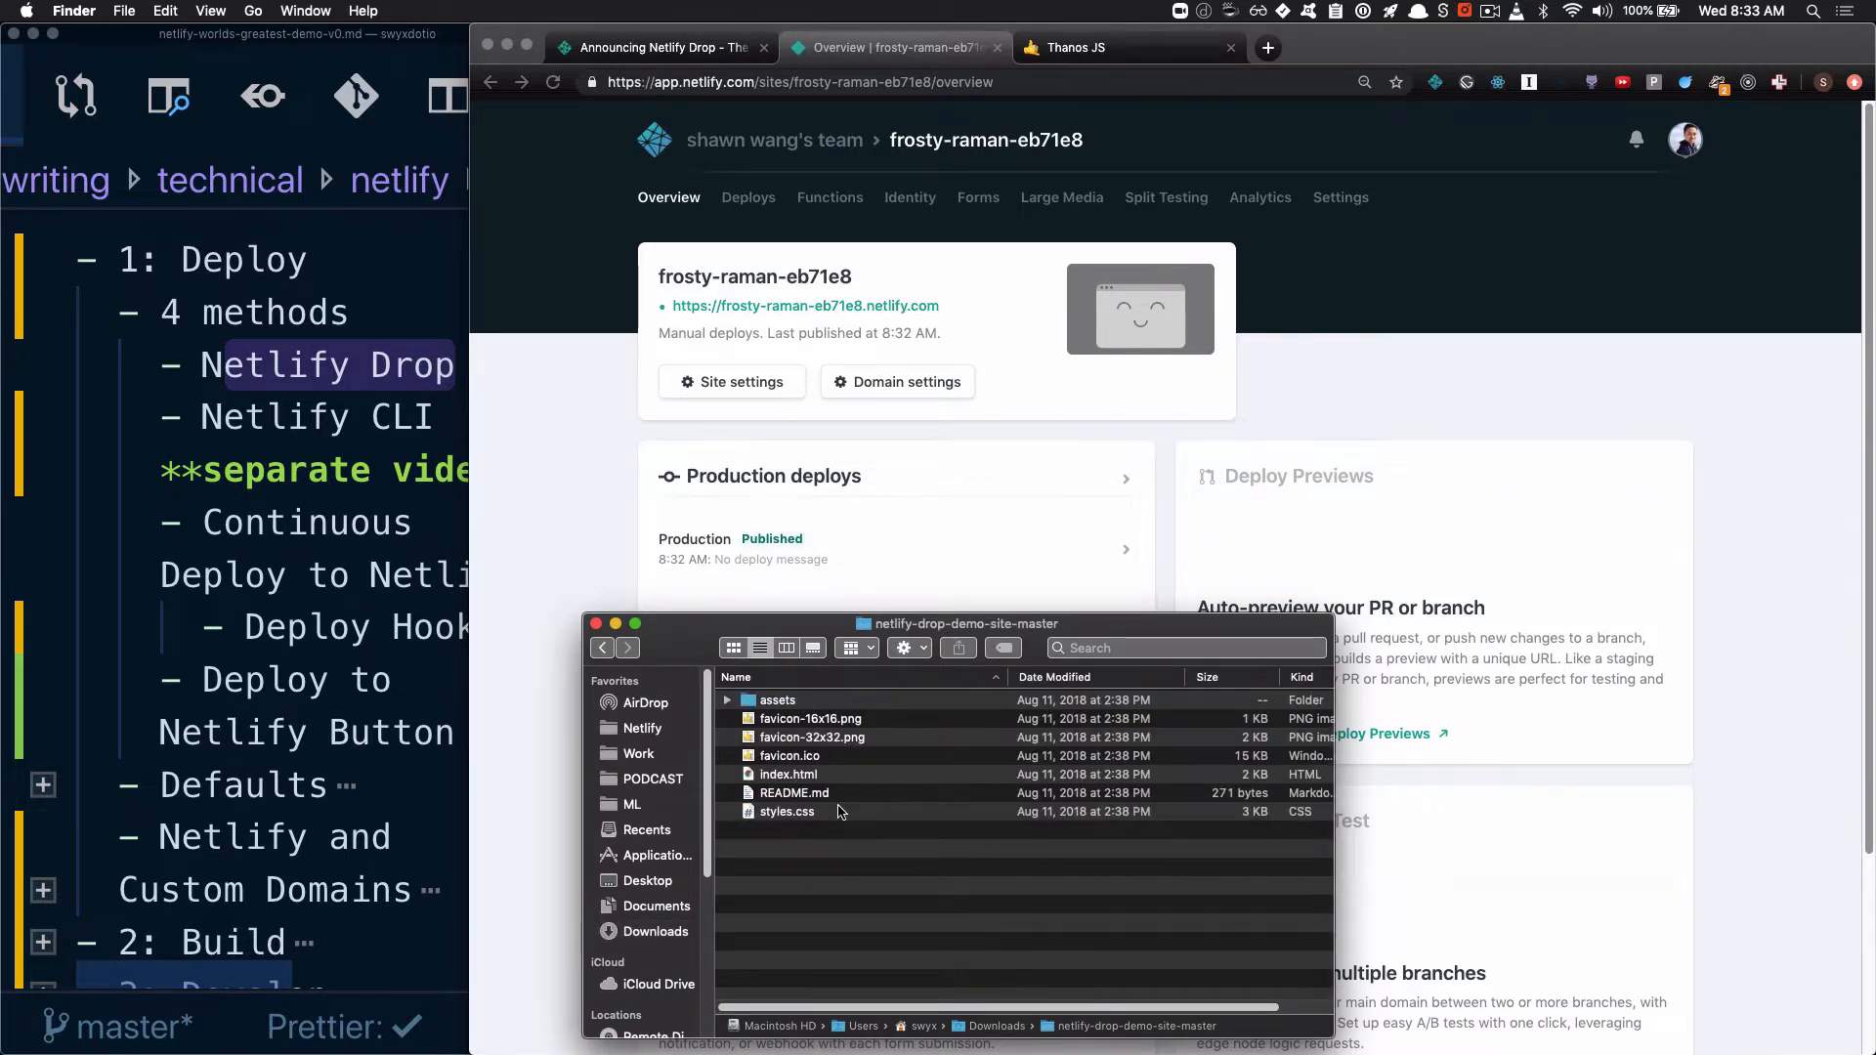
drag(688, 636, 983, 408)
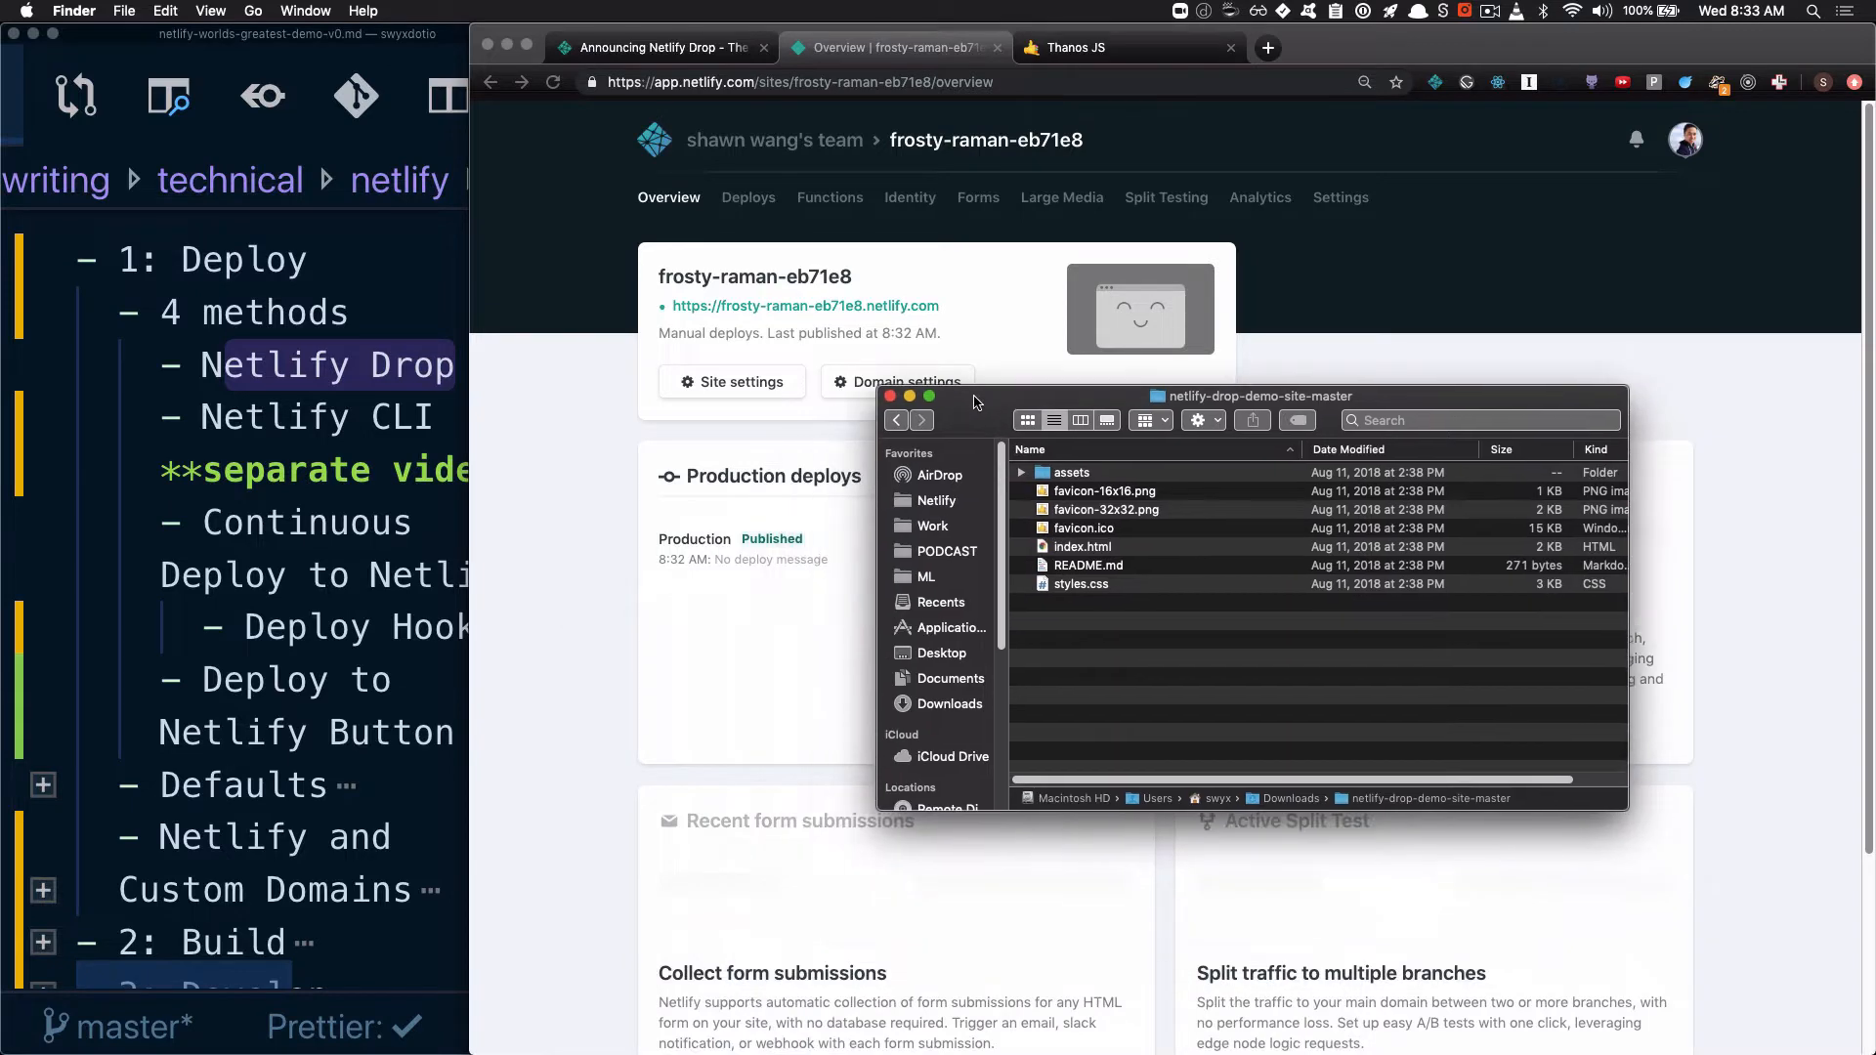
Open a new Visual Studio Code window and load the netlify-drop-demo-site-master folder from Downloads into it
click(125, 11)
click(73, 52)
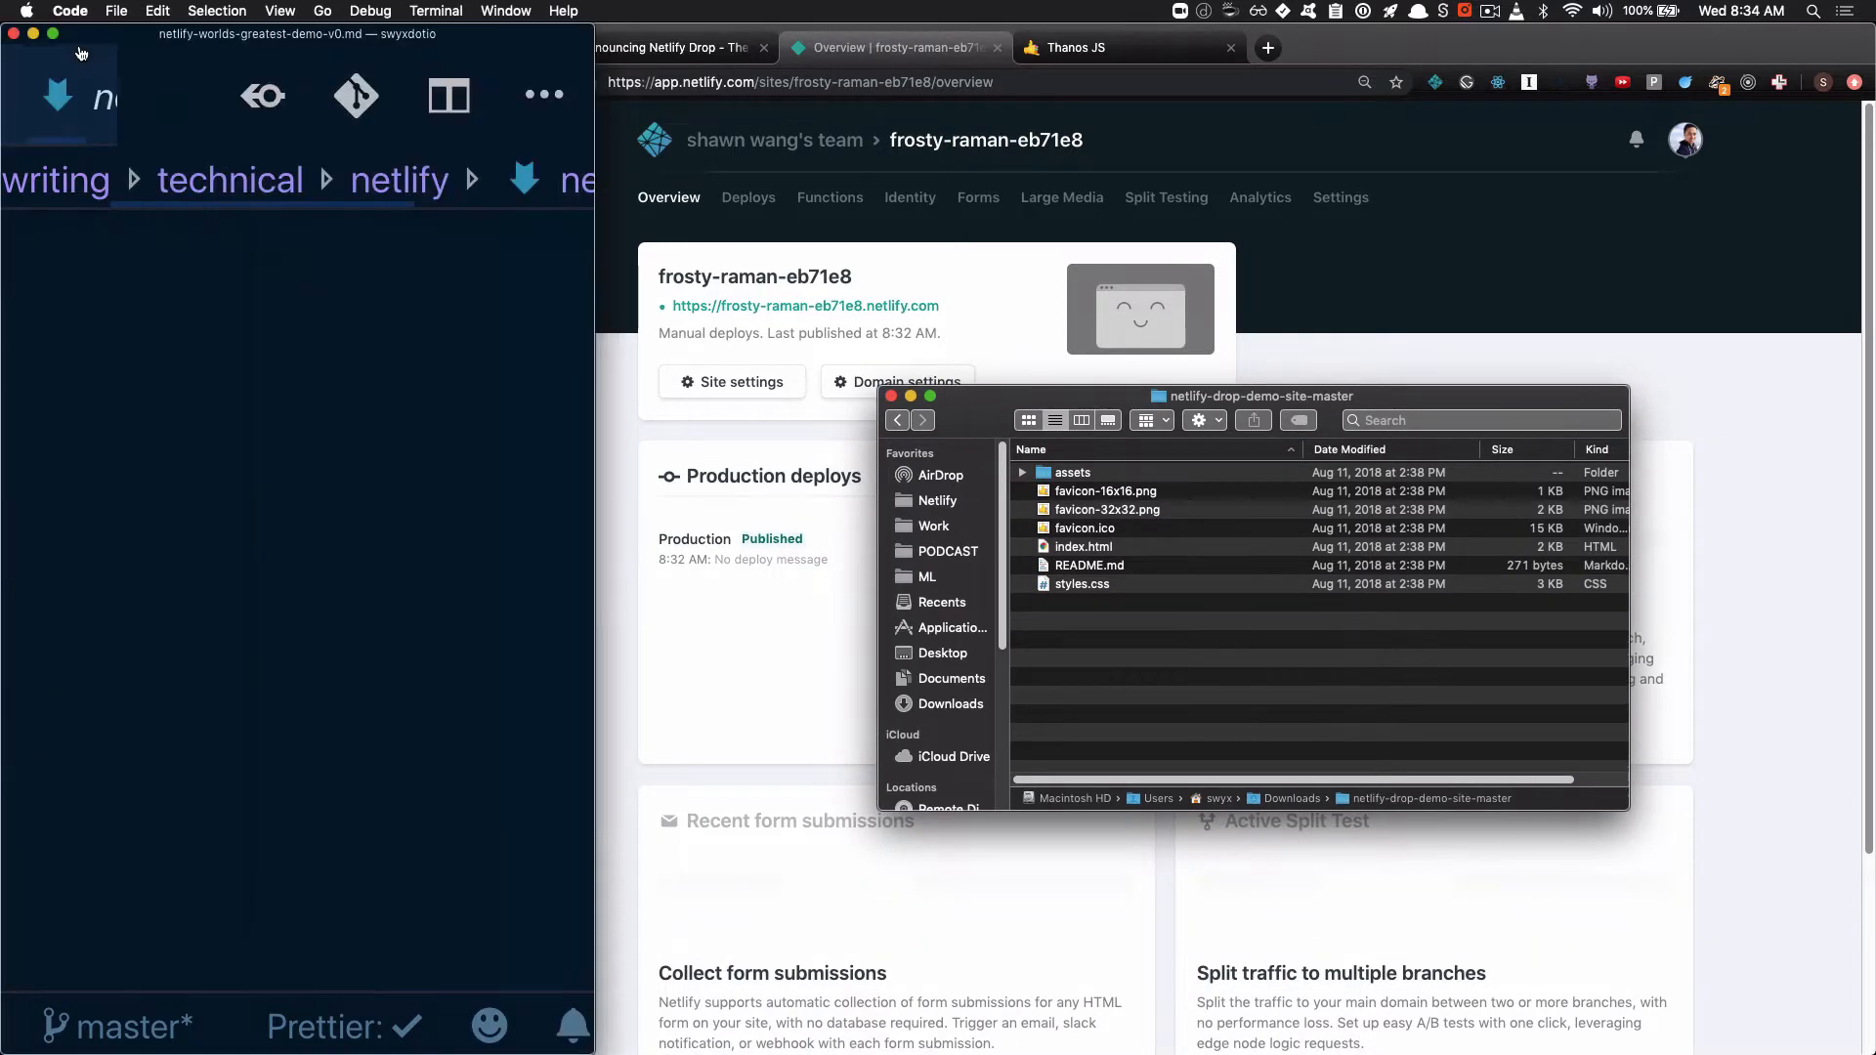
click(119, 11)
click(157, 55)
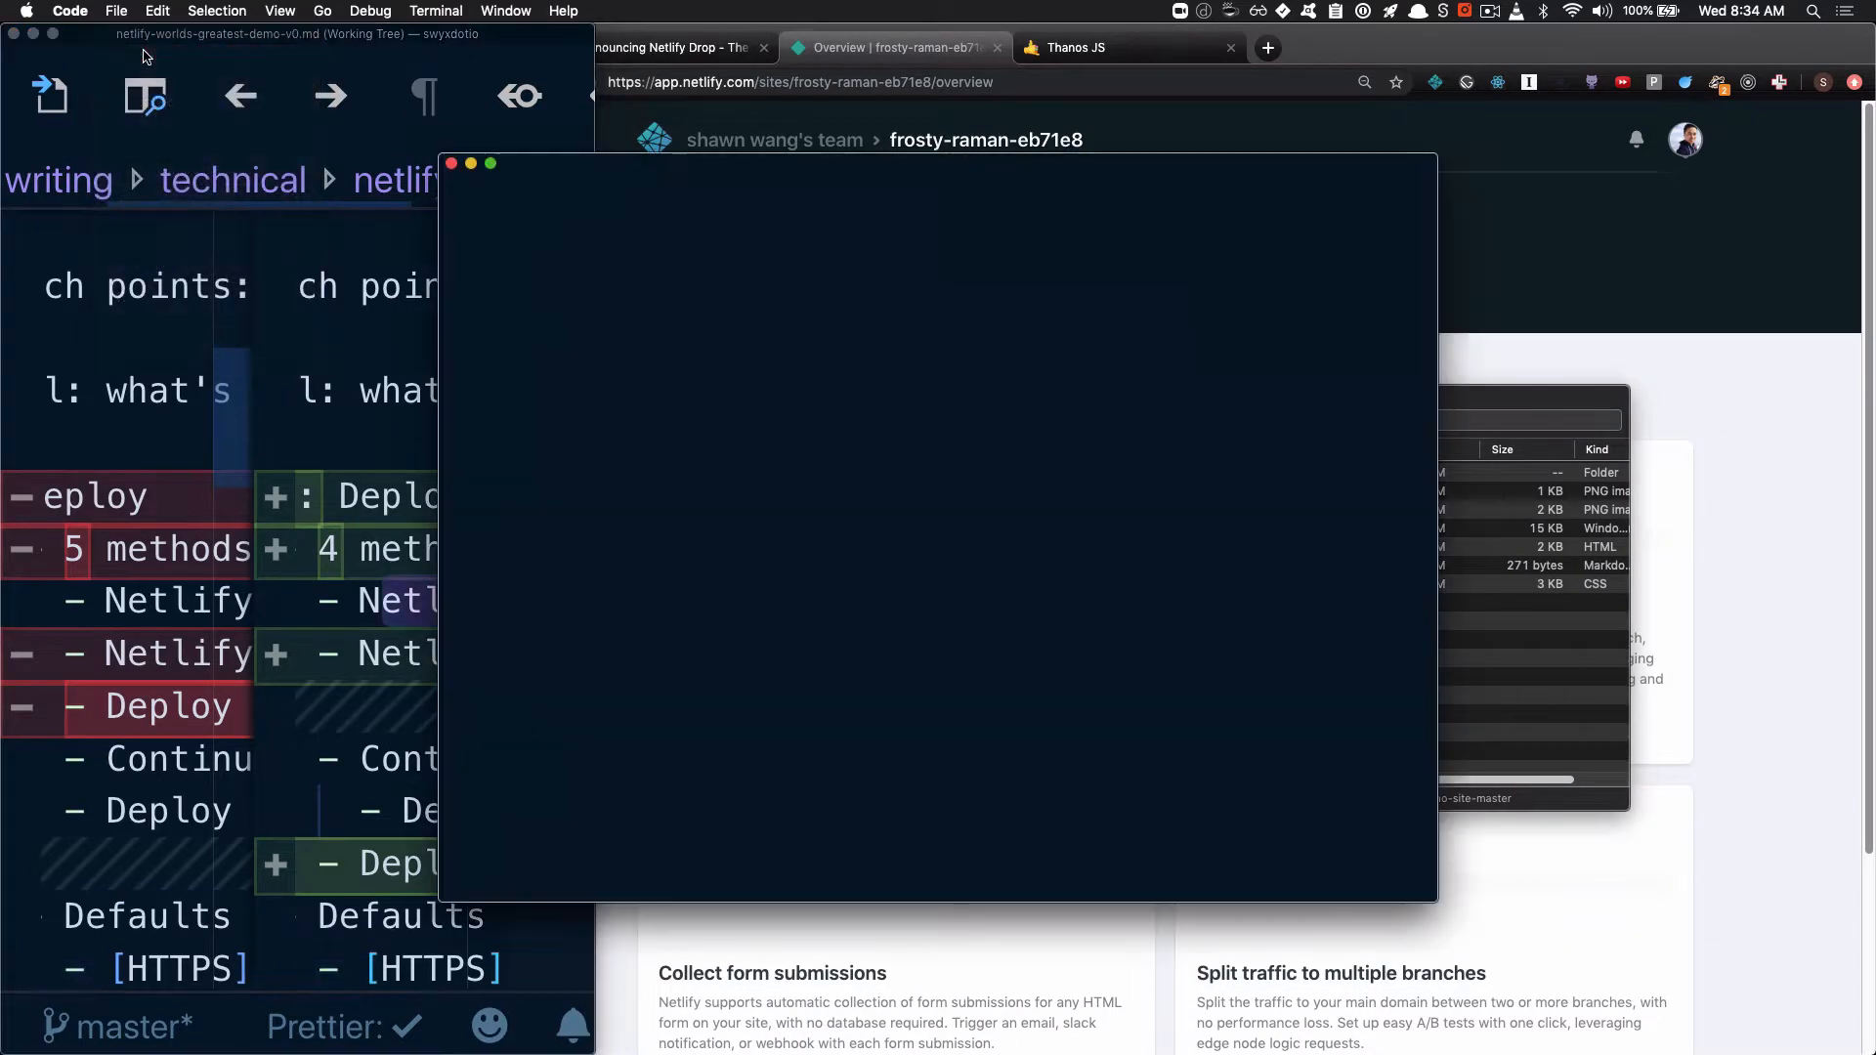
drag(915, 170, 729, 291)
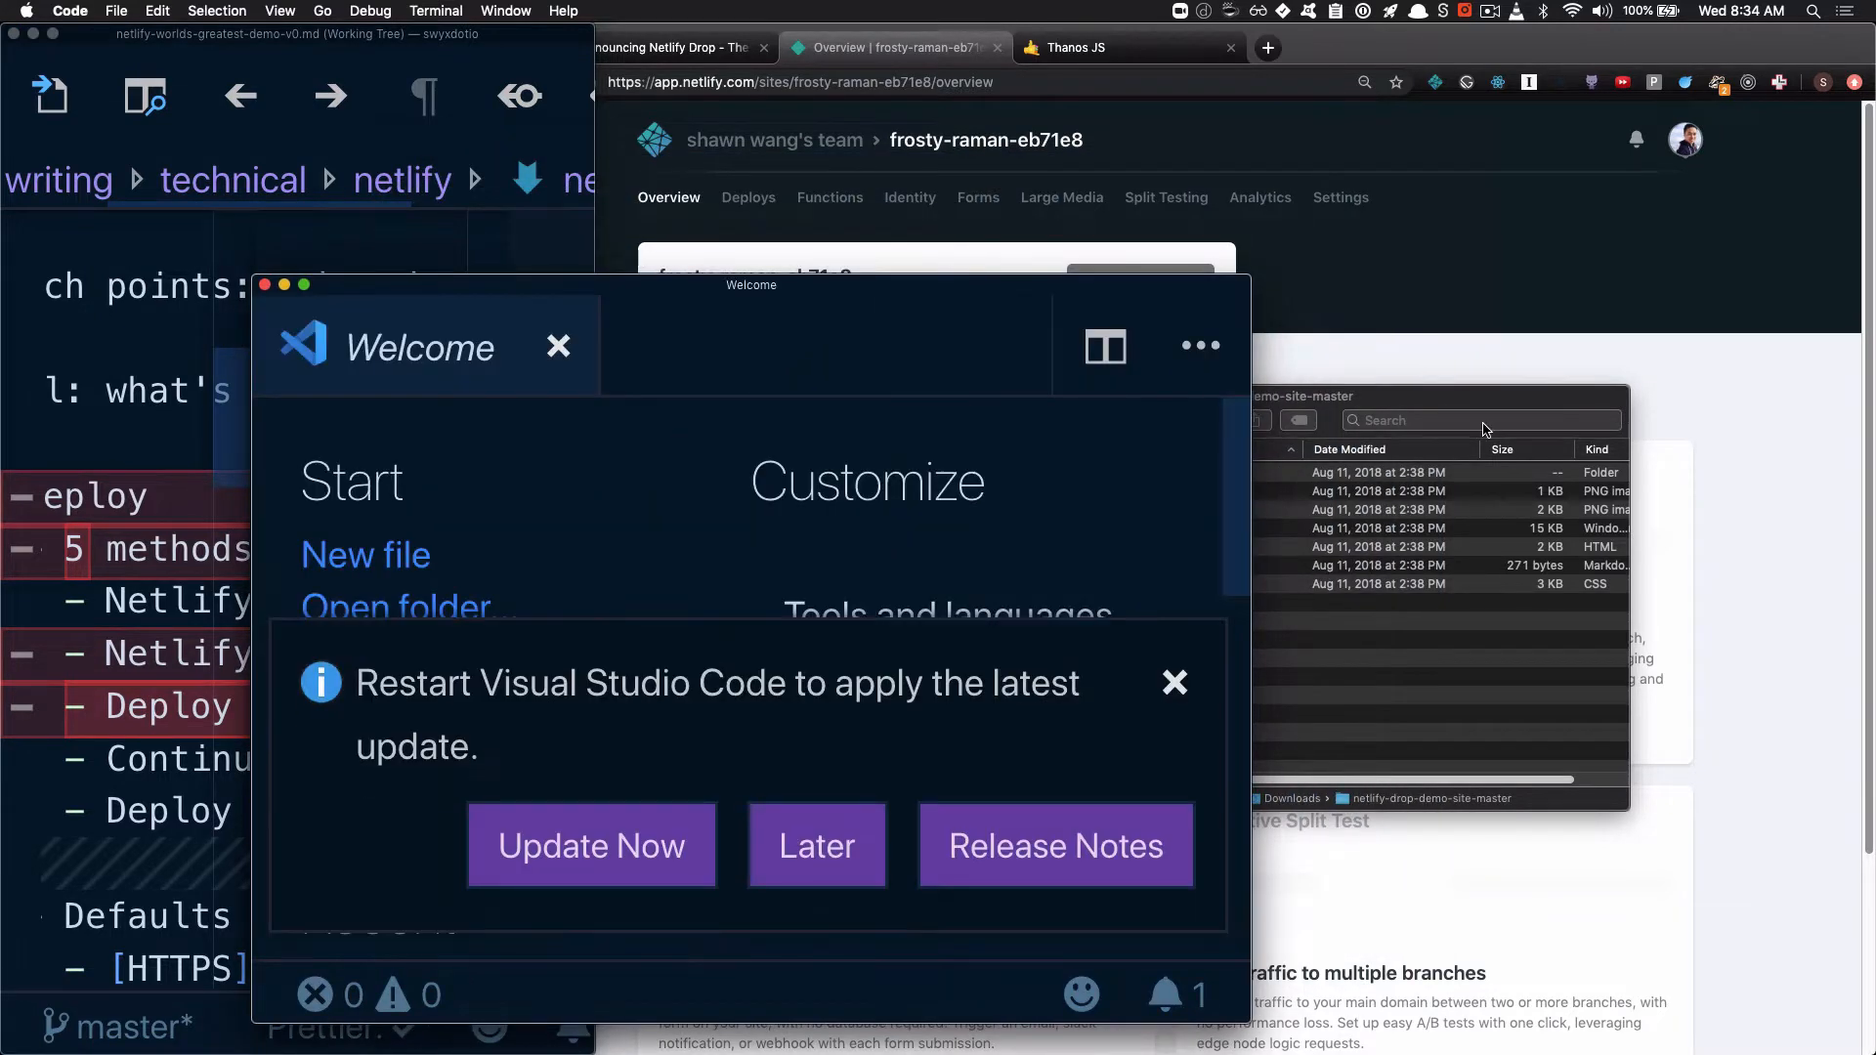
click(1485, 424)
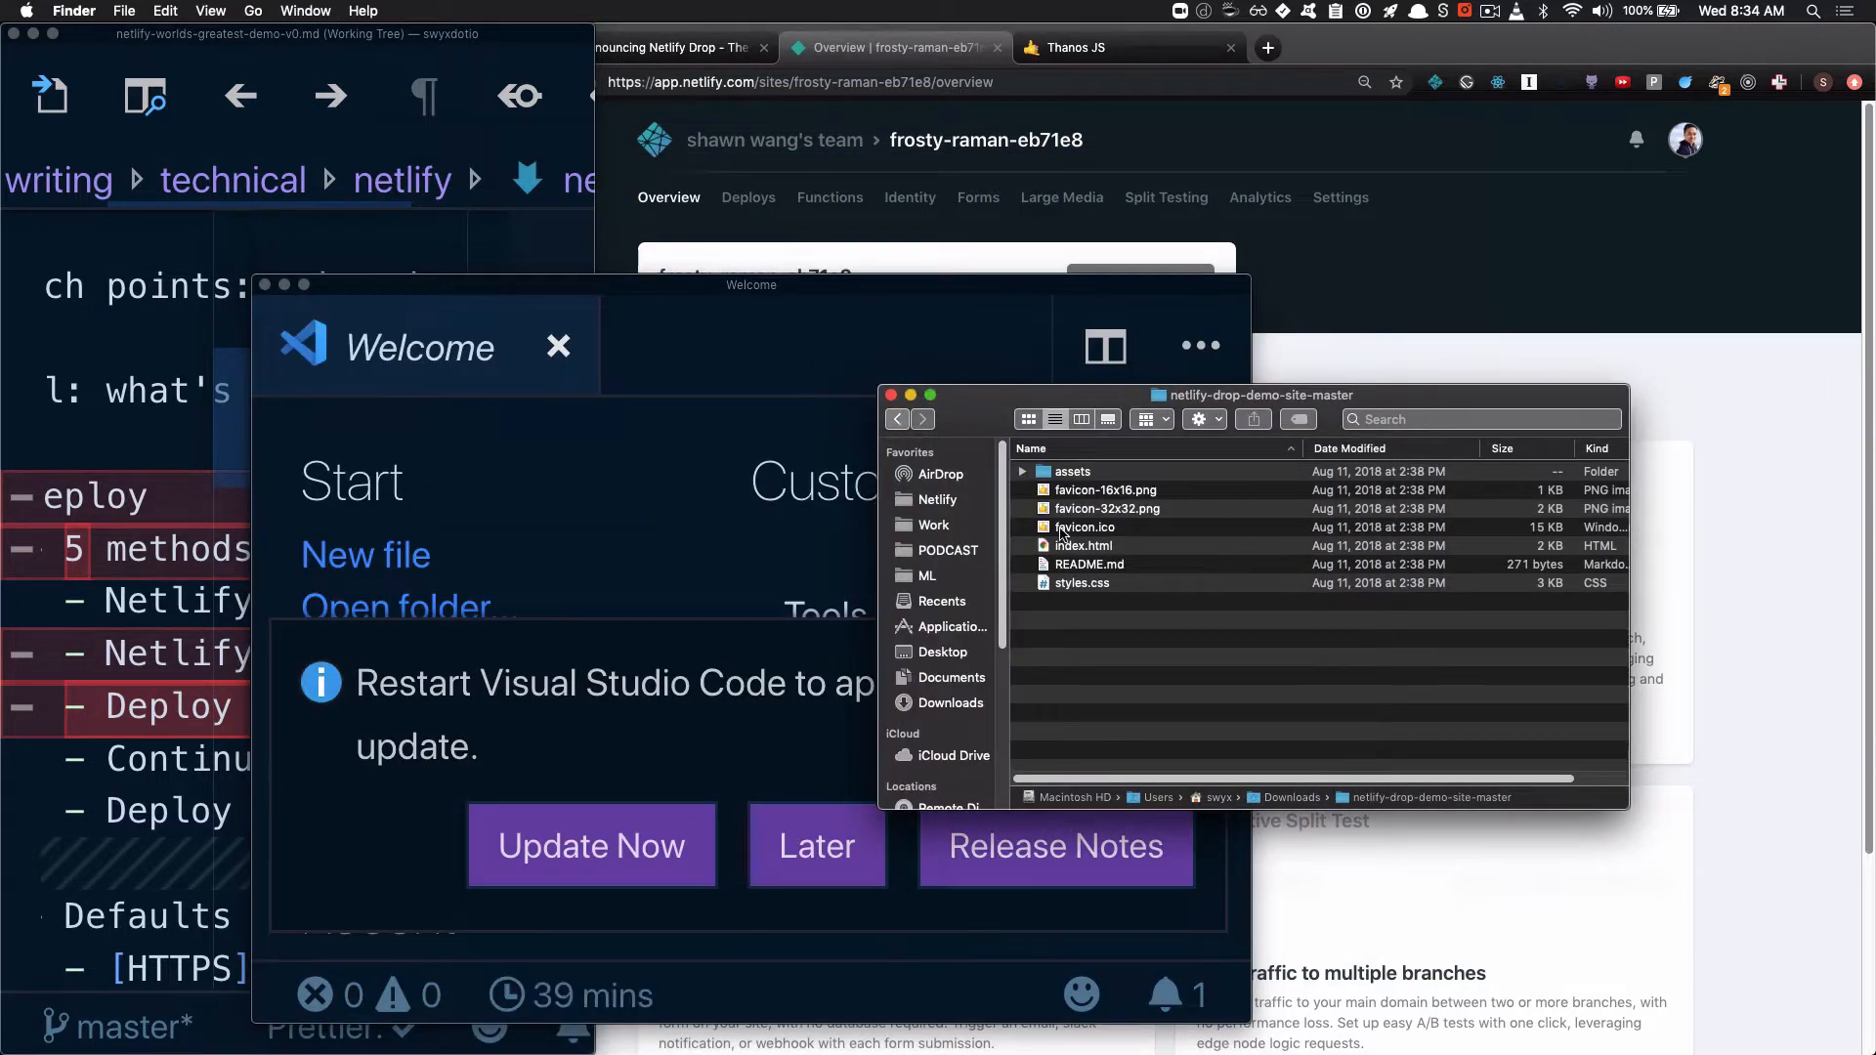
click(897, 419)
drag(1131, 471, 583, 583)
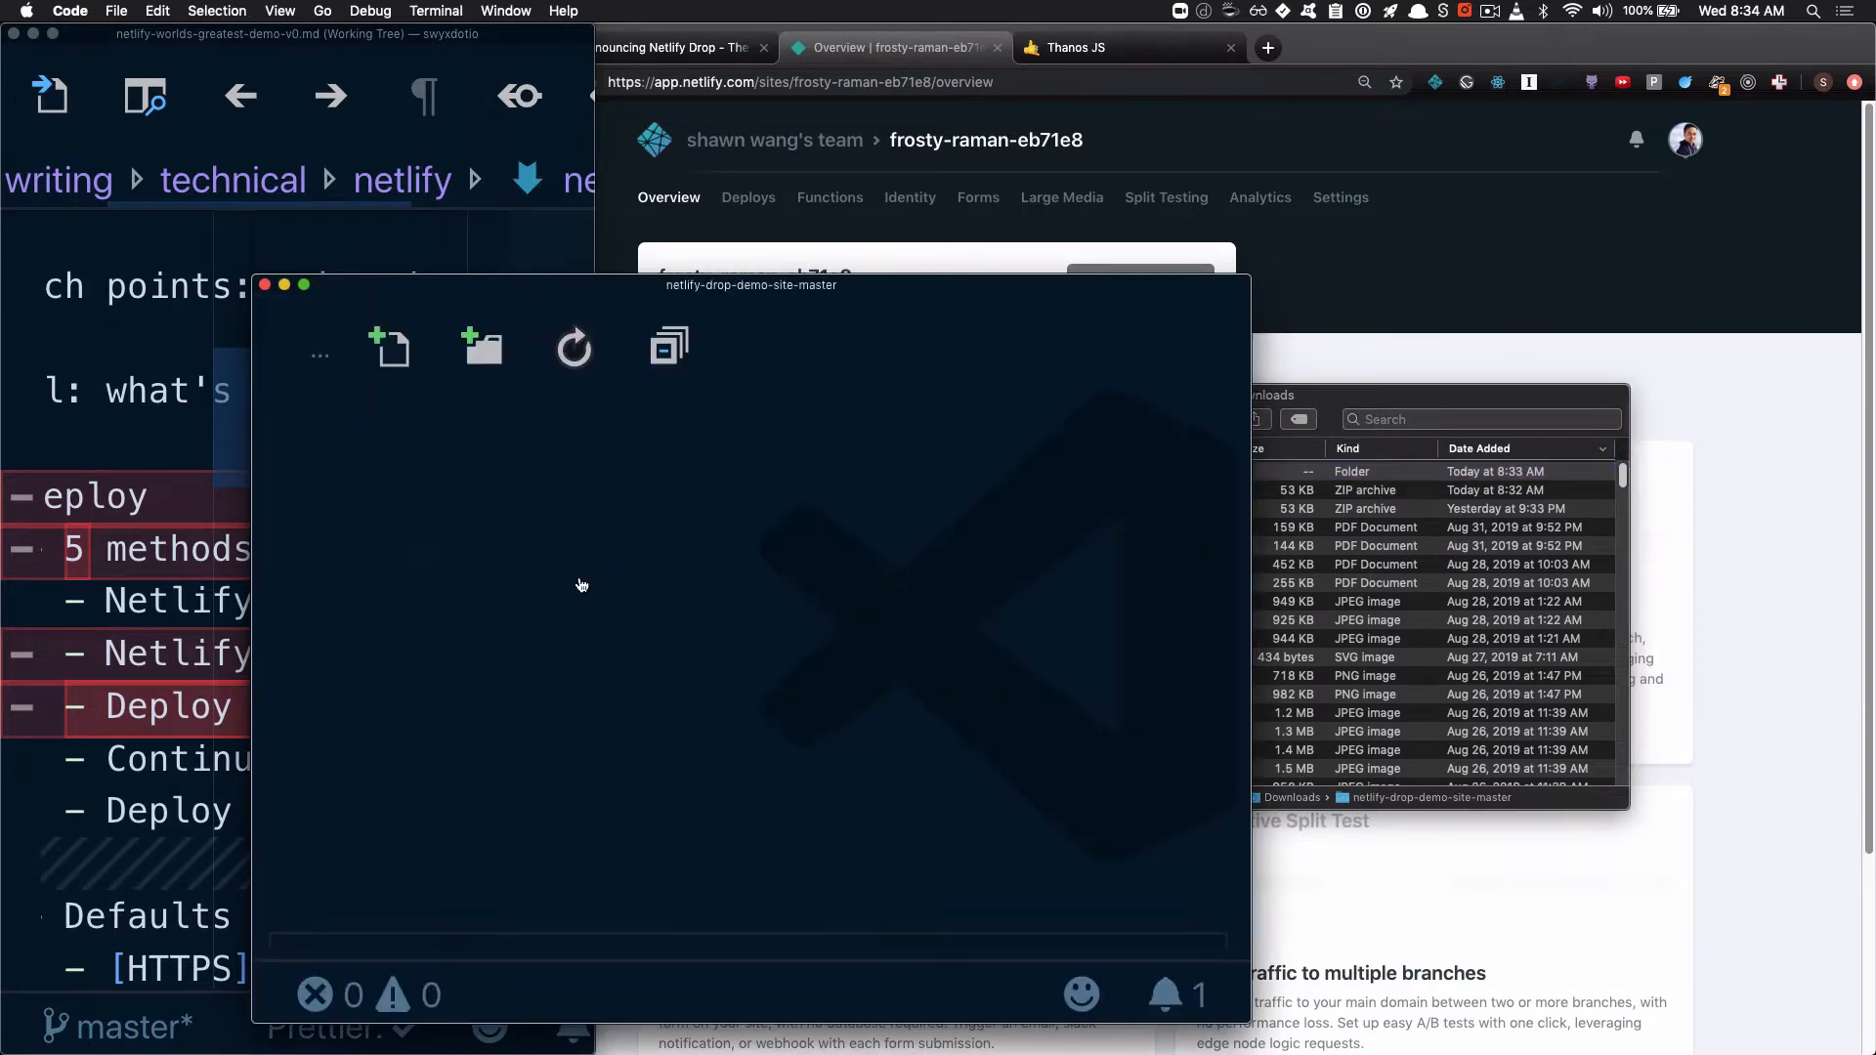
Enlarge the editor window to fill the screen, reduce its zoom by two levels and dismiss the update notice
key(alt+super+f)
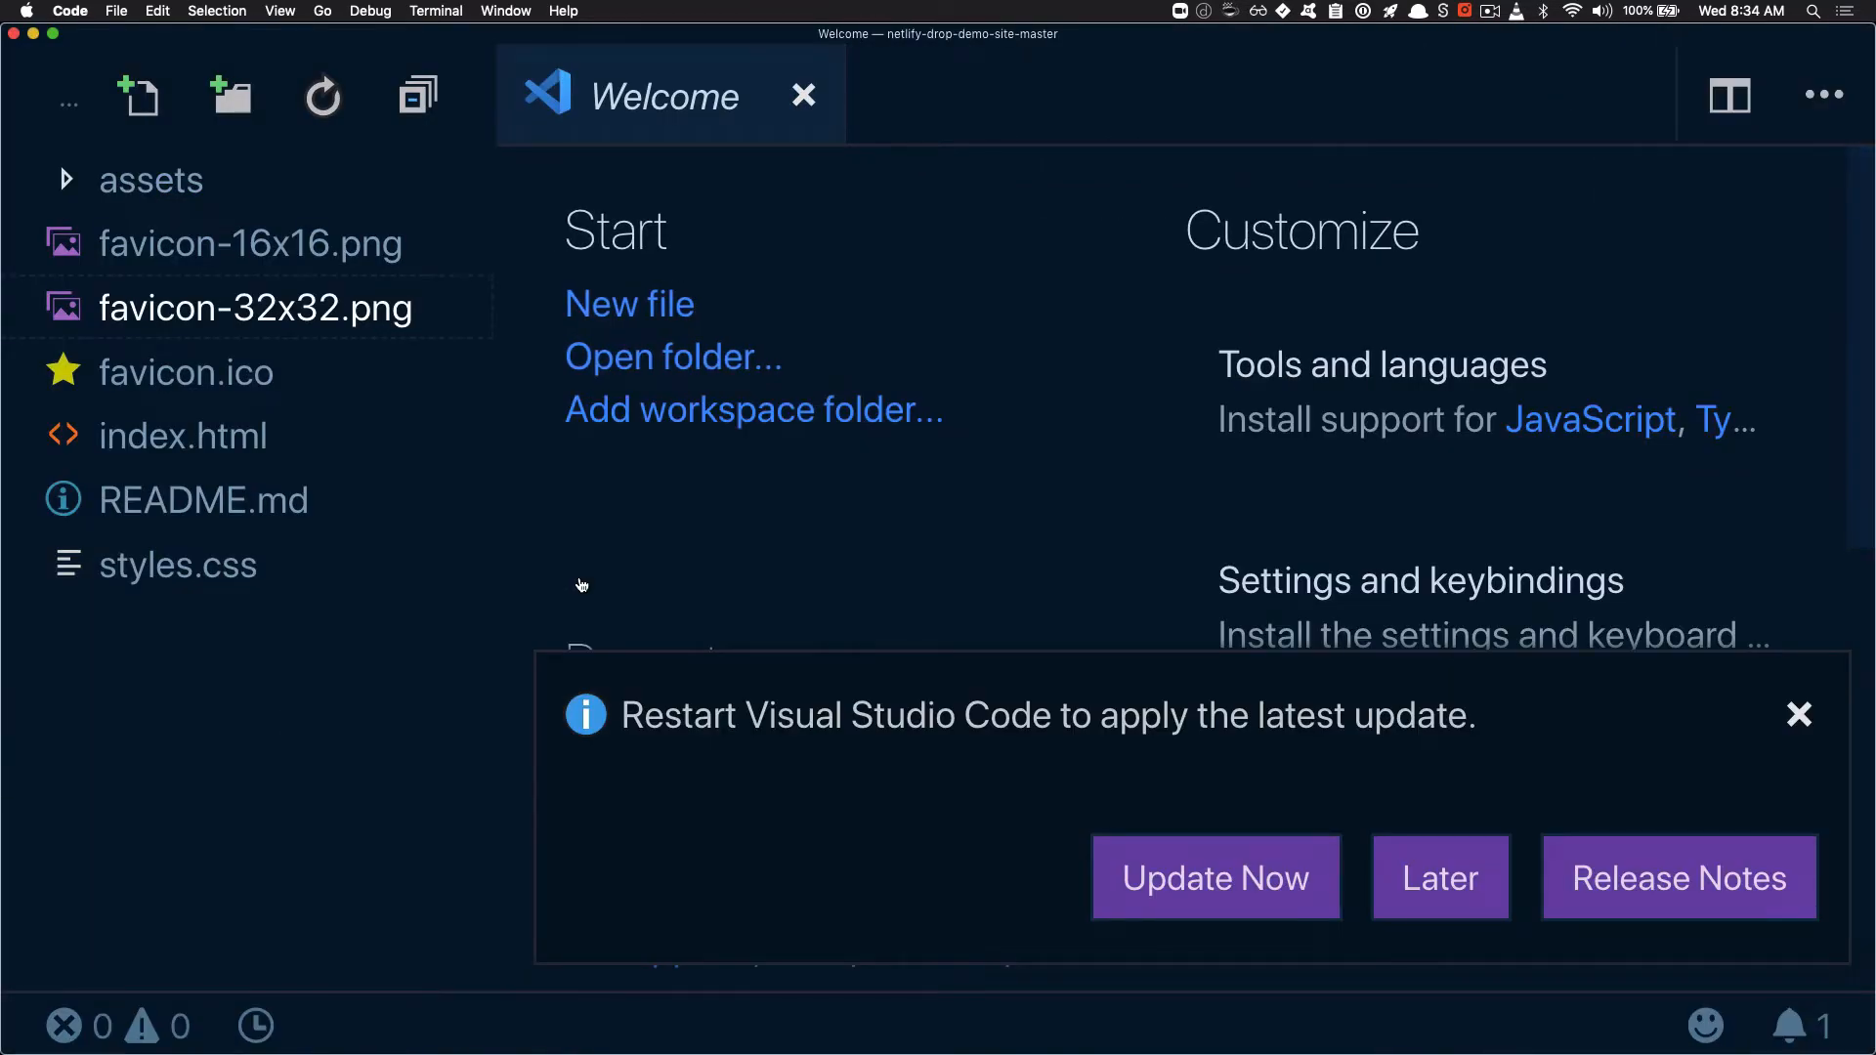
key(super+minus)
key(super+minus)
click(1573, 931)
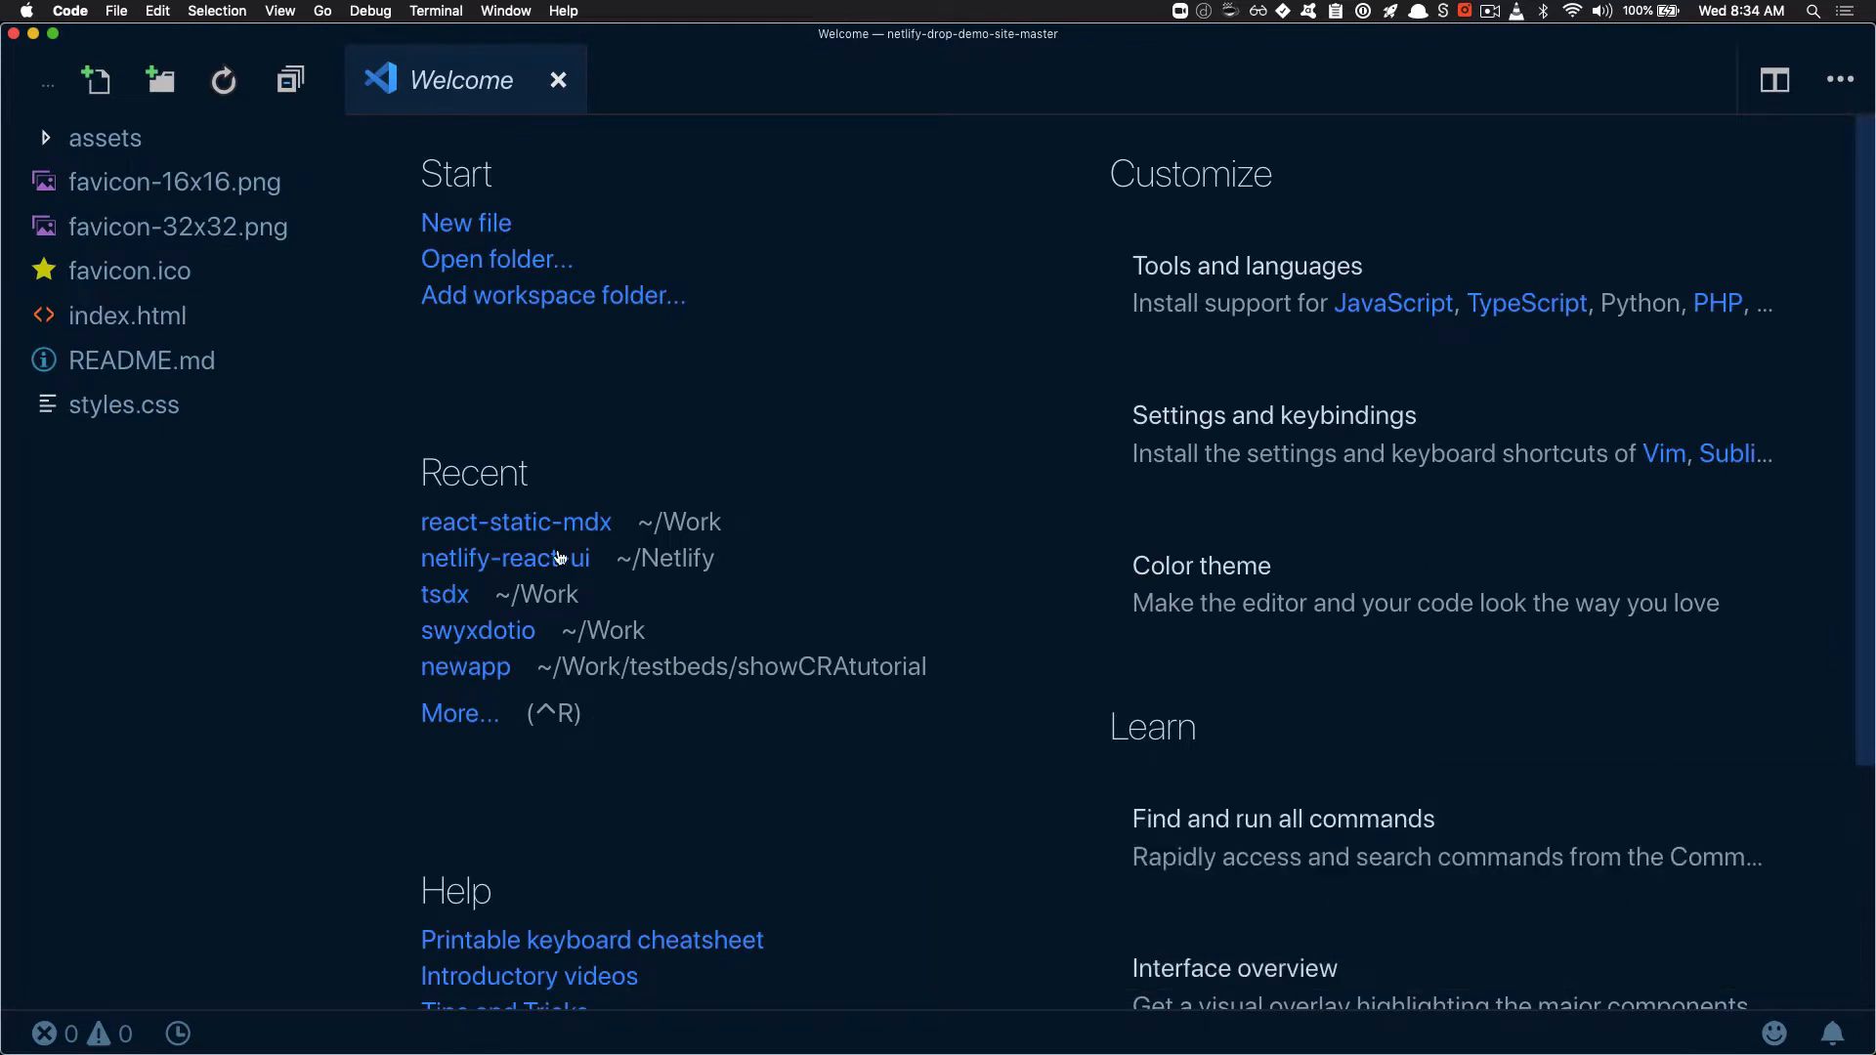
In index.html, replace the h1 heading's two words with "Hello" and "Netlify" and save the file
click(162, 329)
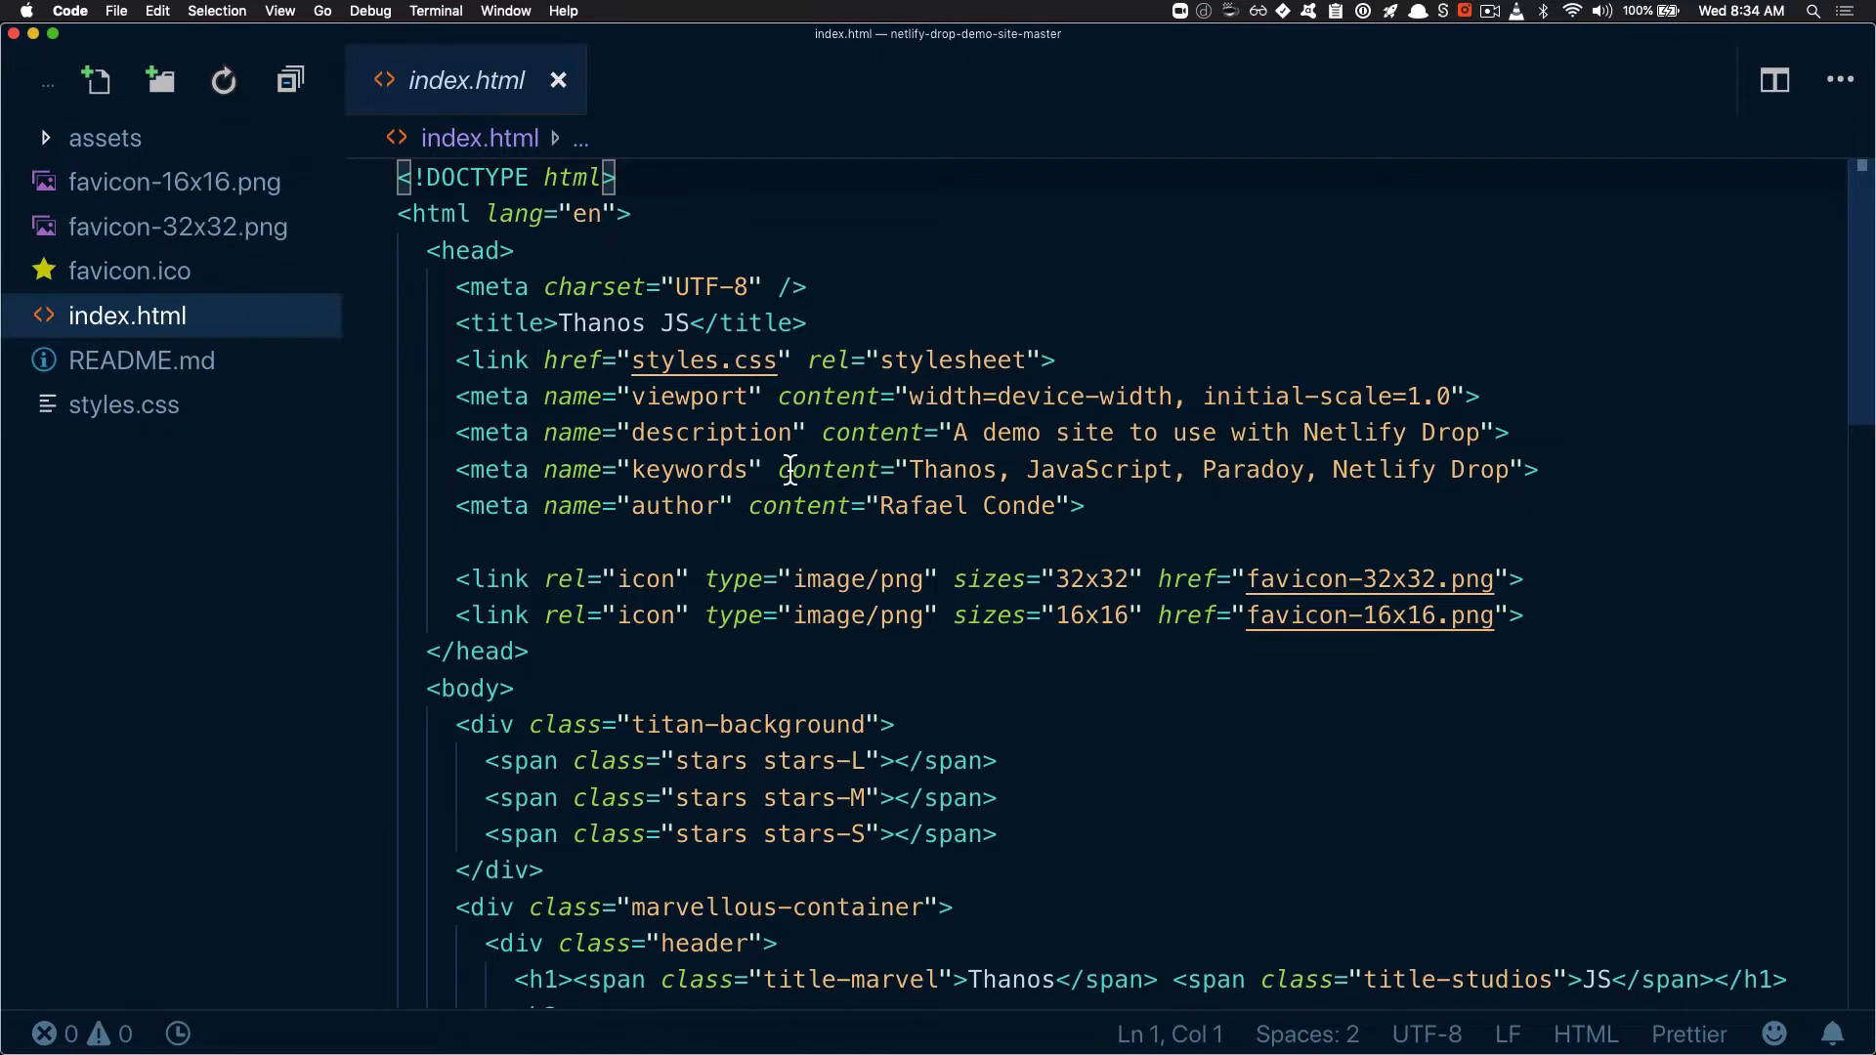
scroll(791, 471, down, 15)
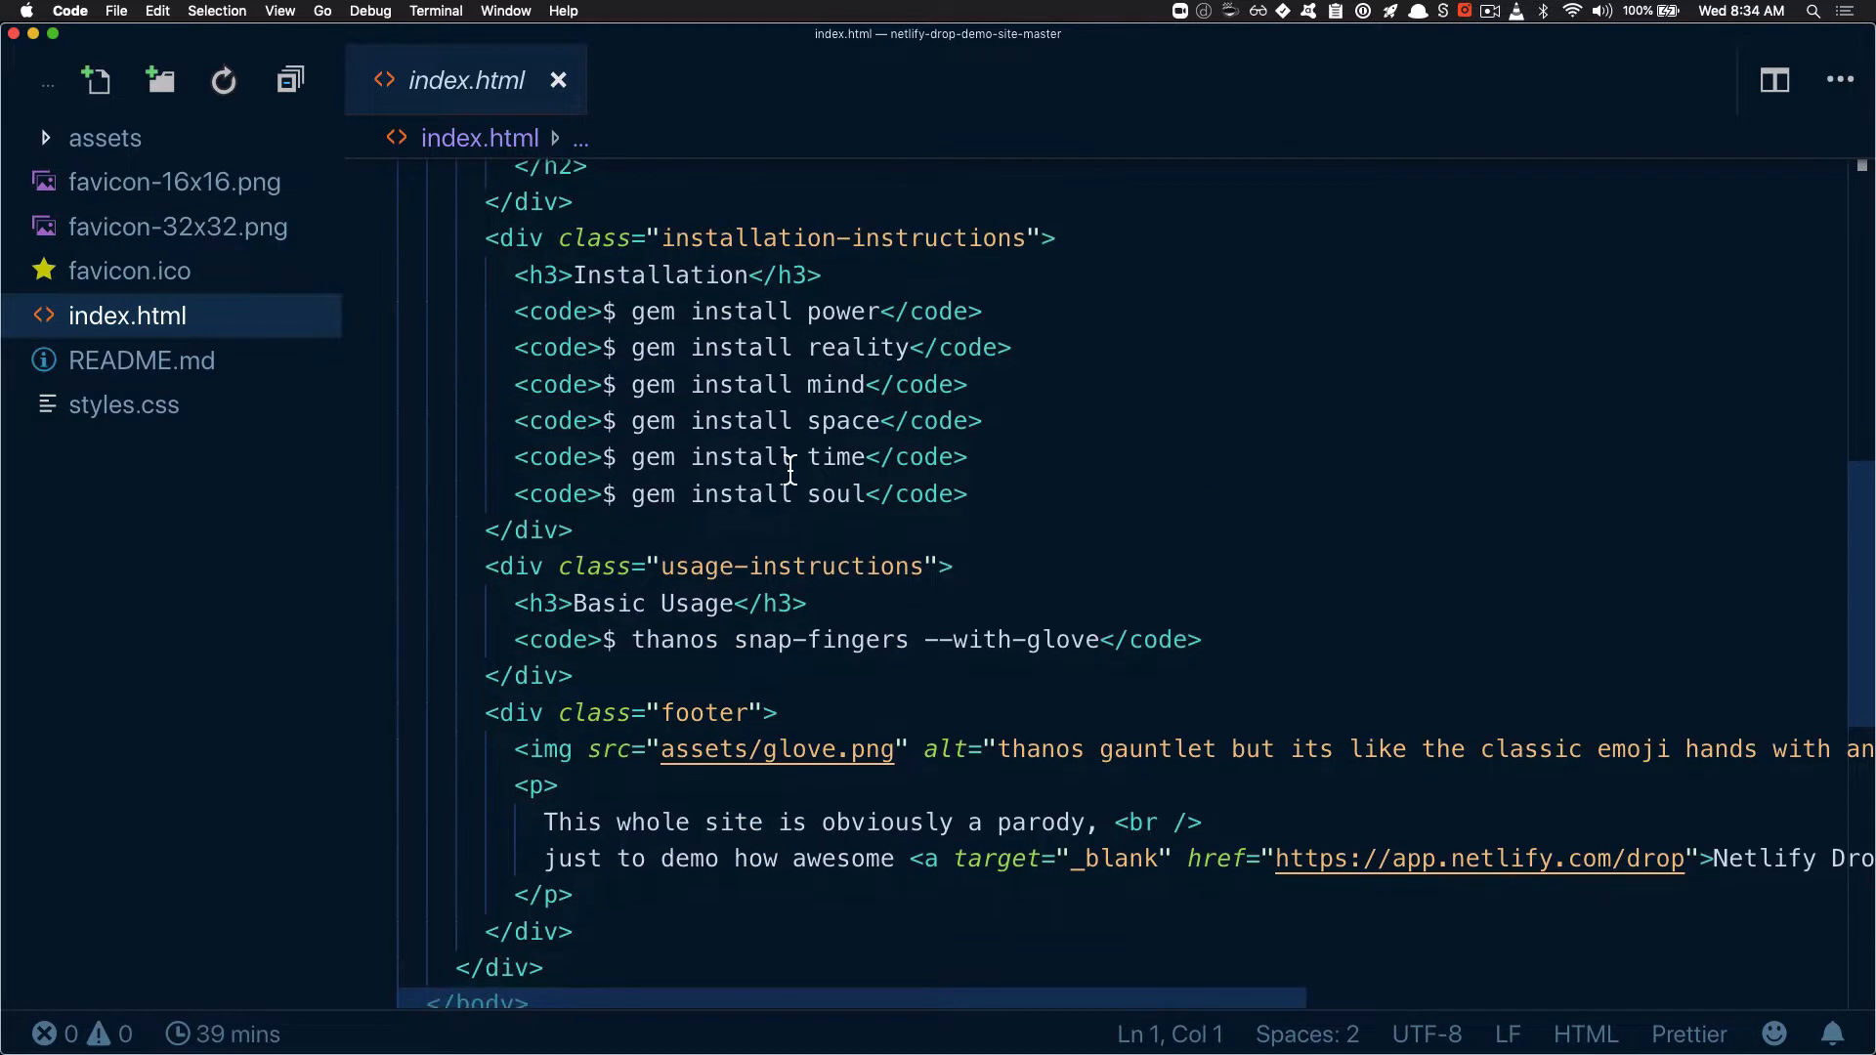
scroll(791, 470, up, 10)
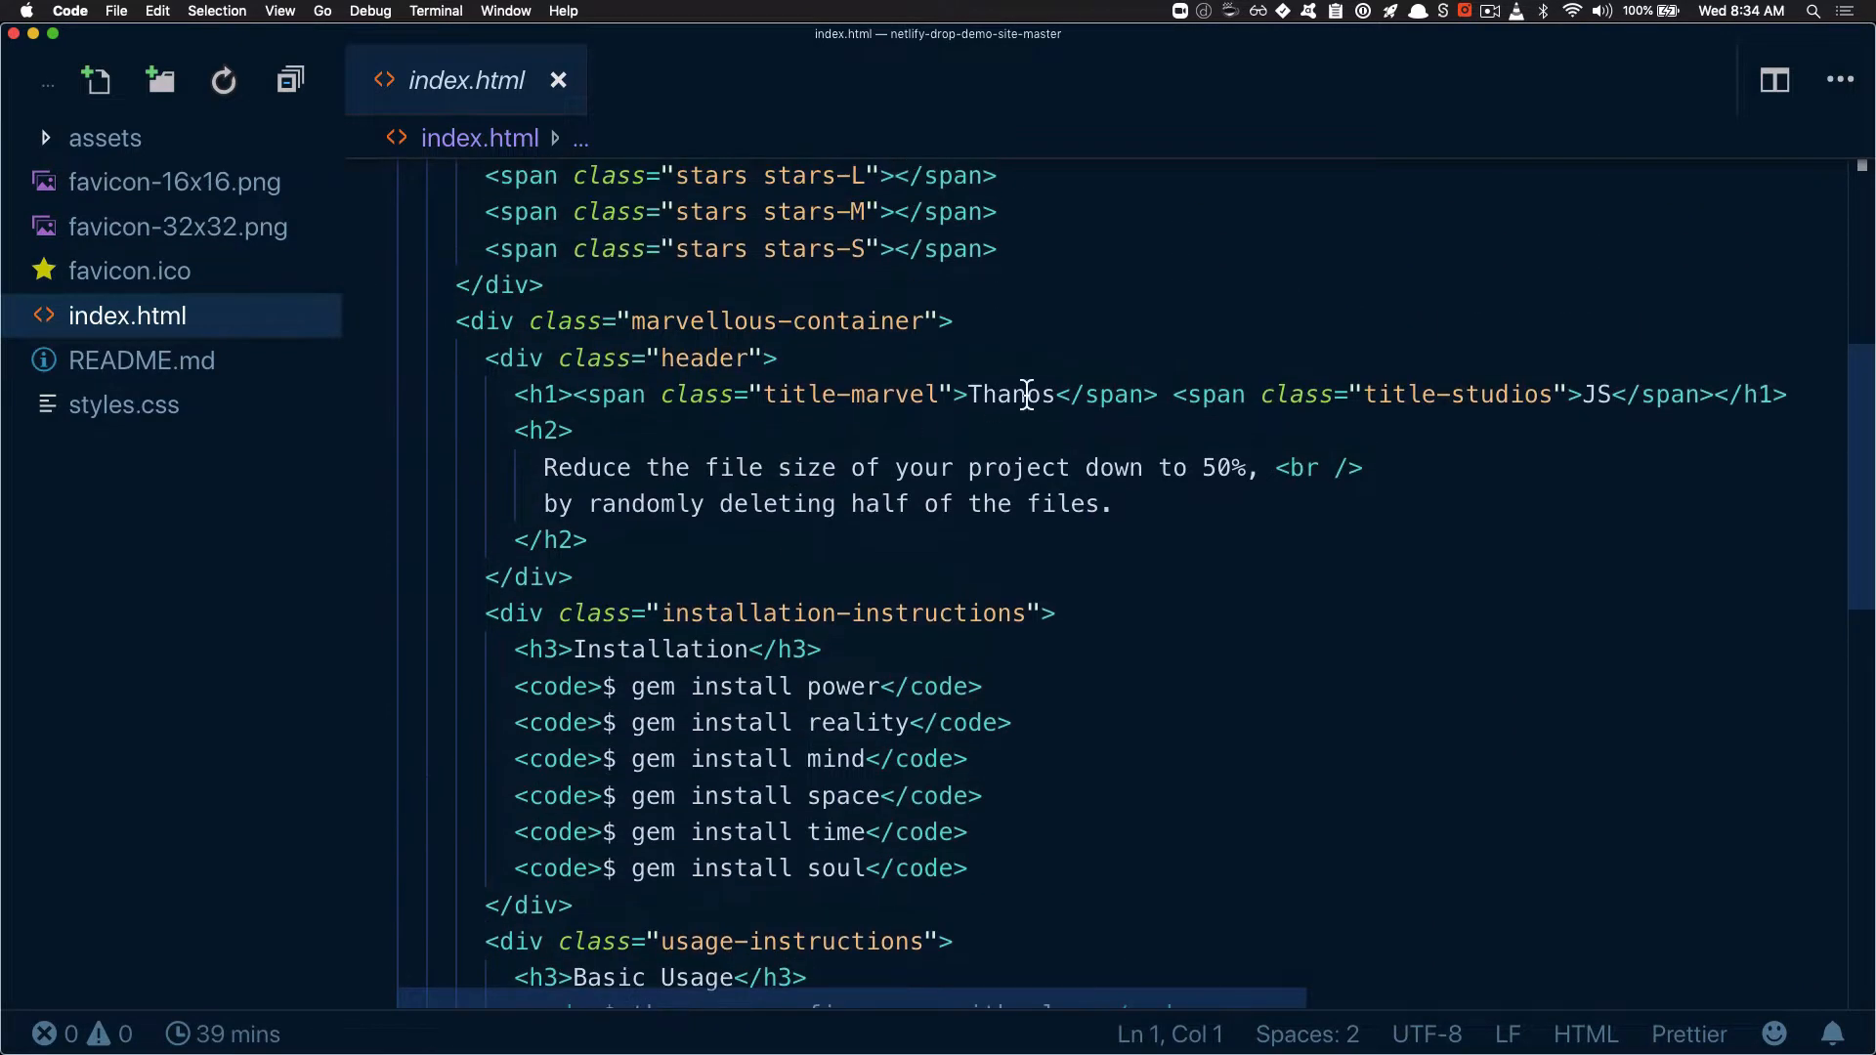
double_click(1026, 395)
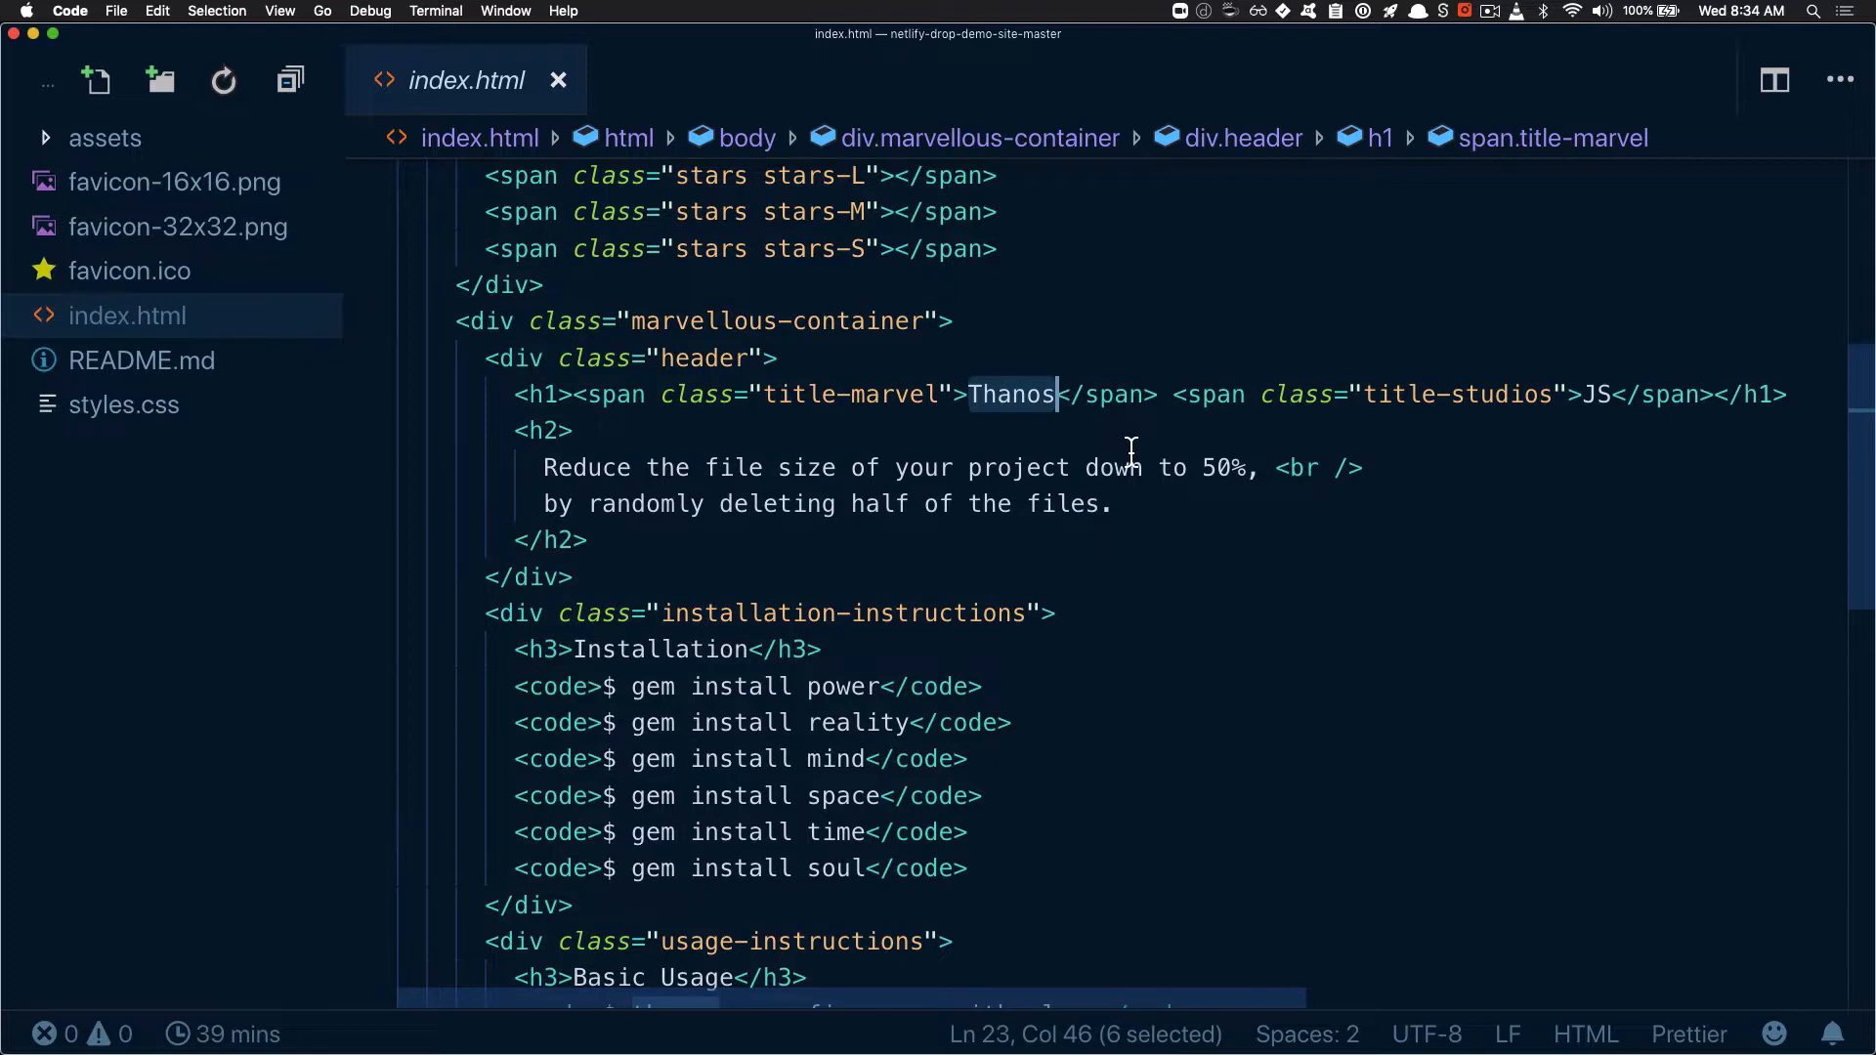
text(Hello)
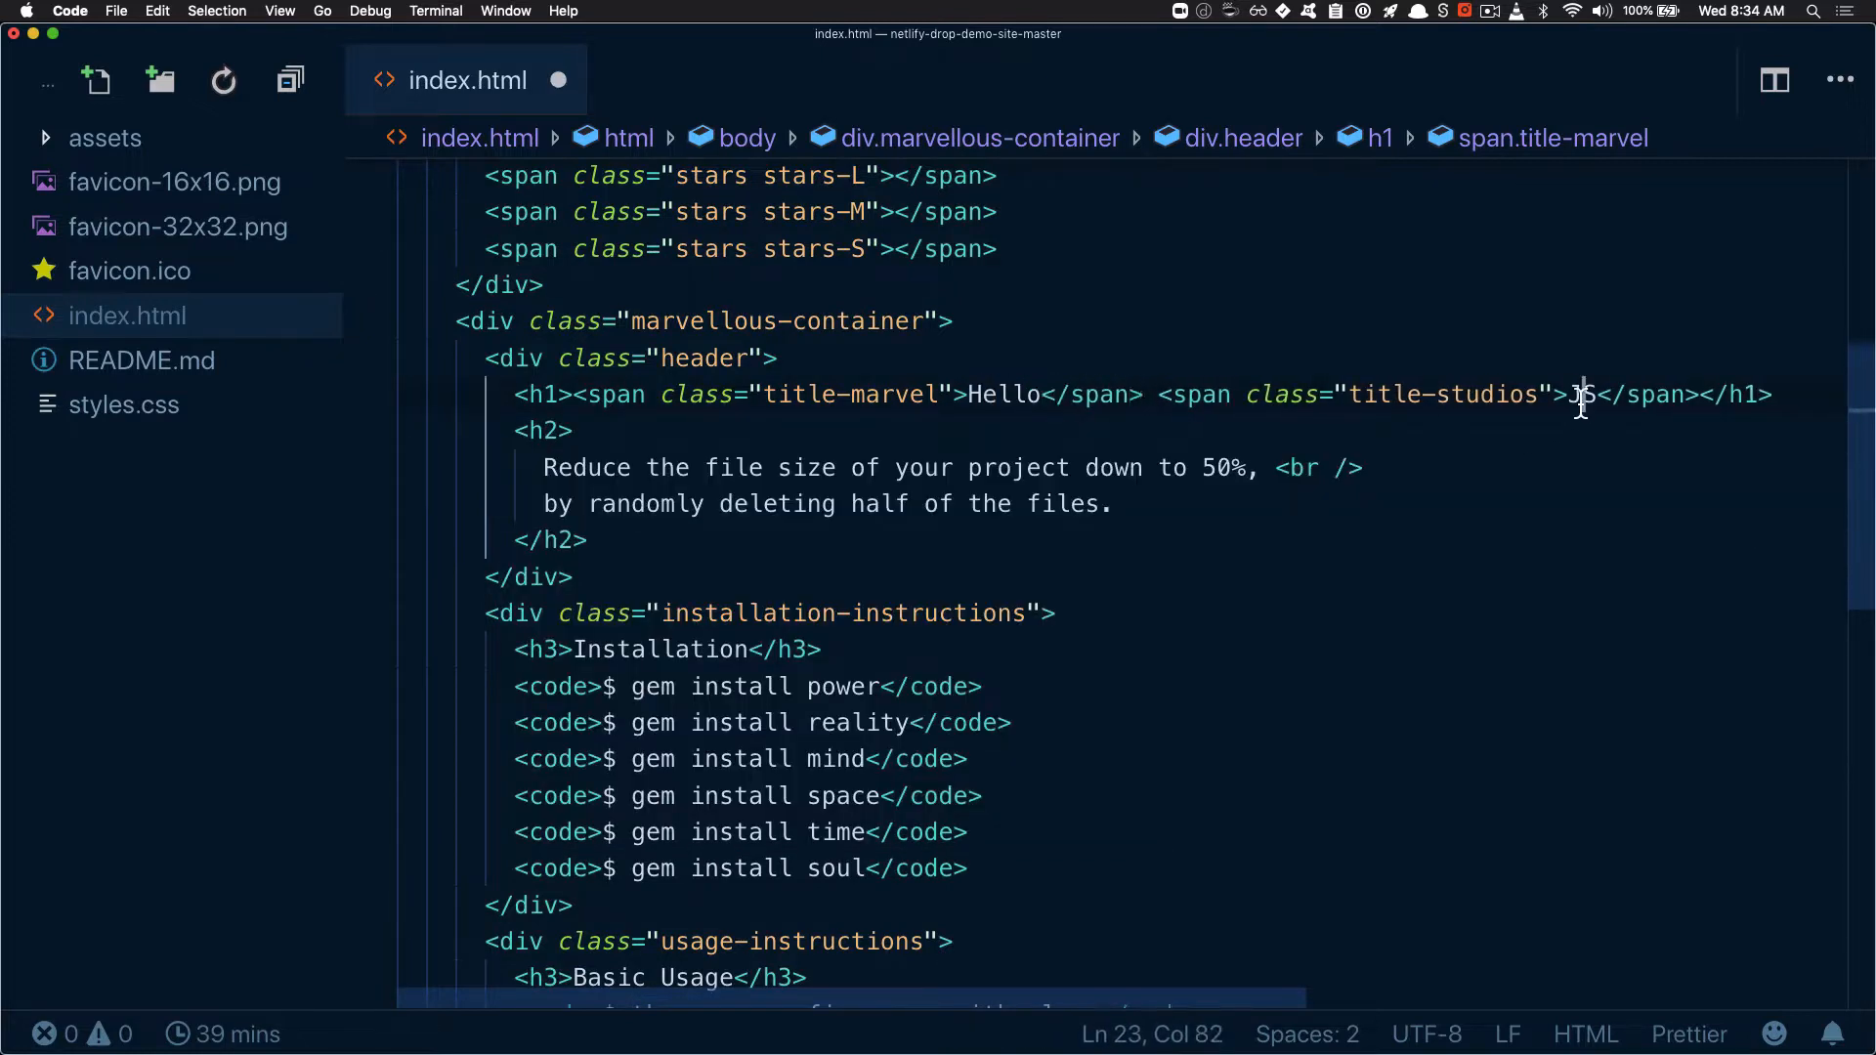
double_click(1581, 394)
text(Netlify)
click(1304, 555)
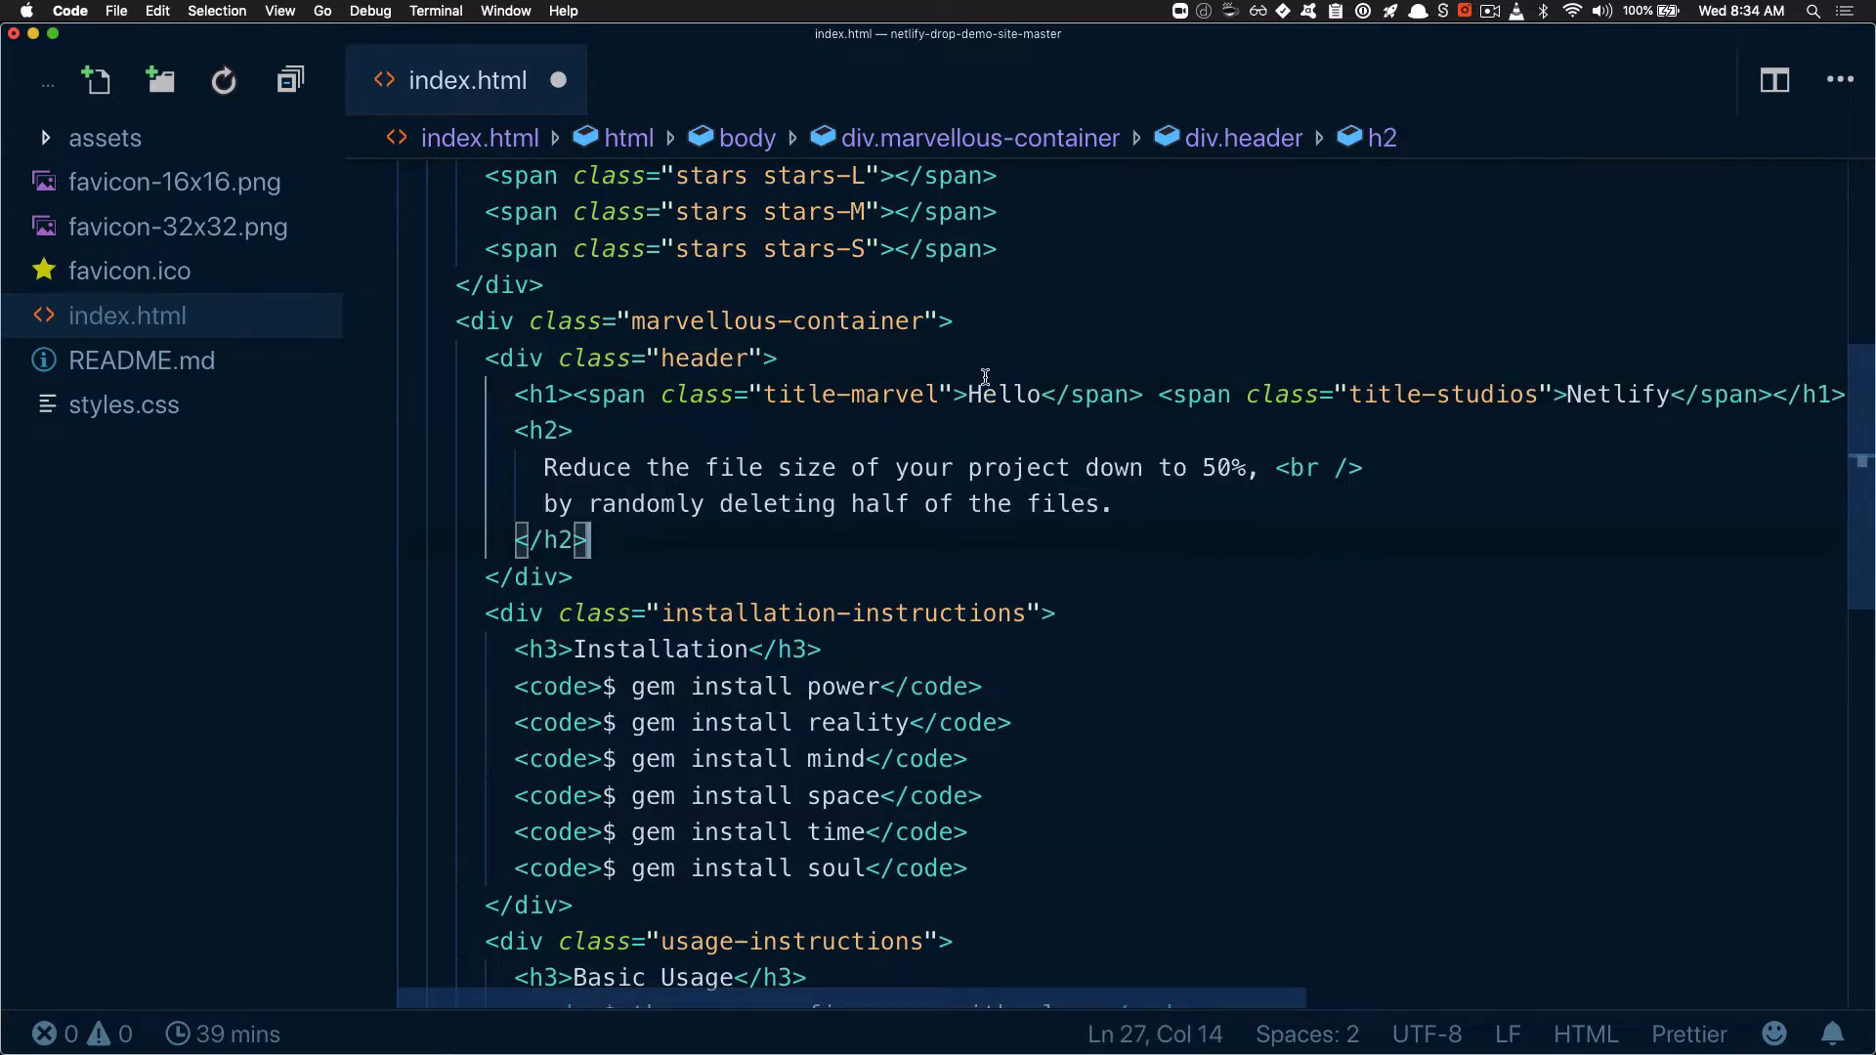
click(986, 385)
key(super+s)
Switch to Finder and move the two old netlify-drop-demo-site-master zip archives in Downloads to the trash
key(super+Tab)
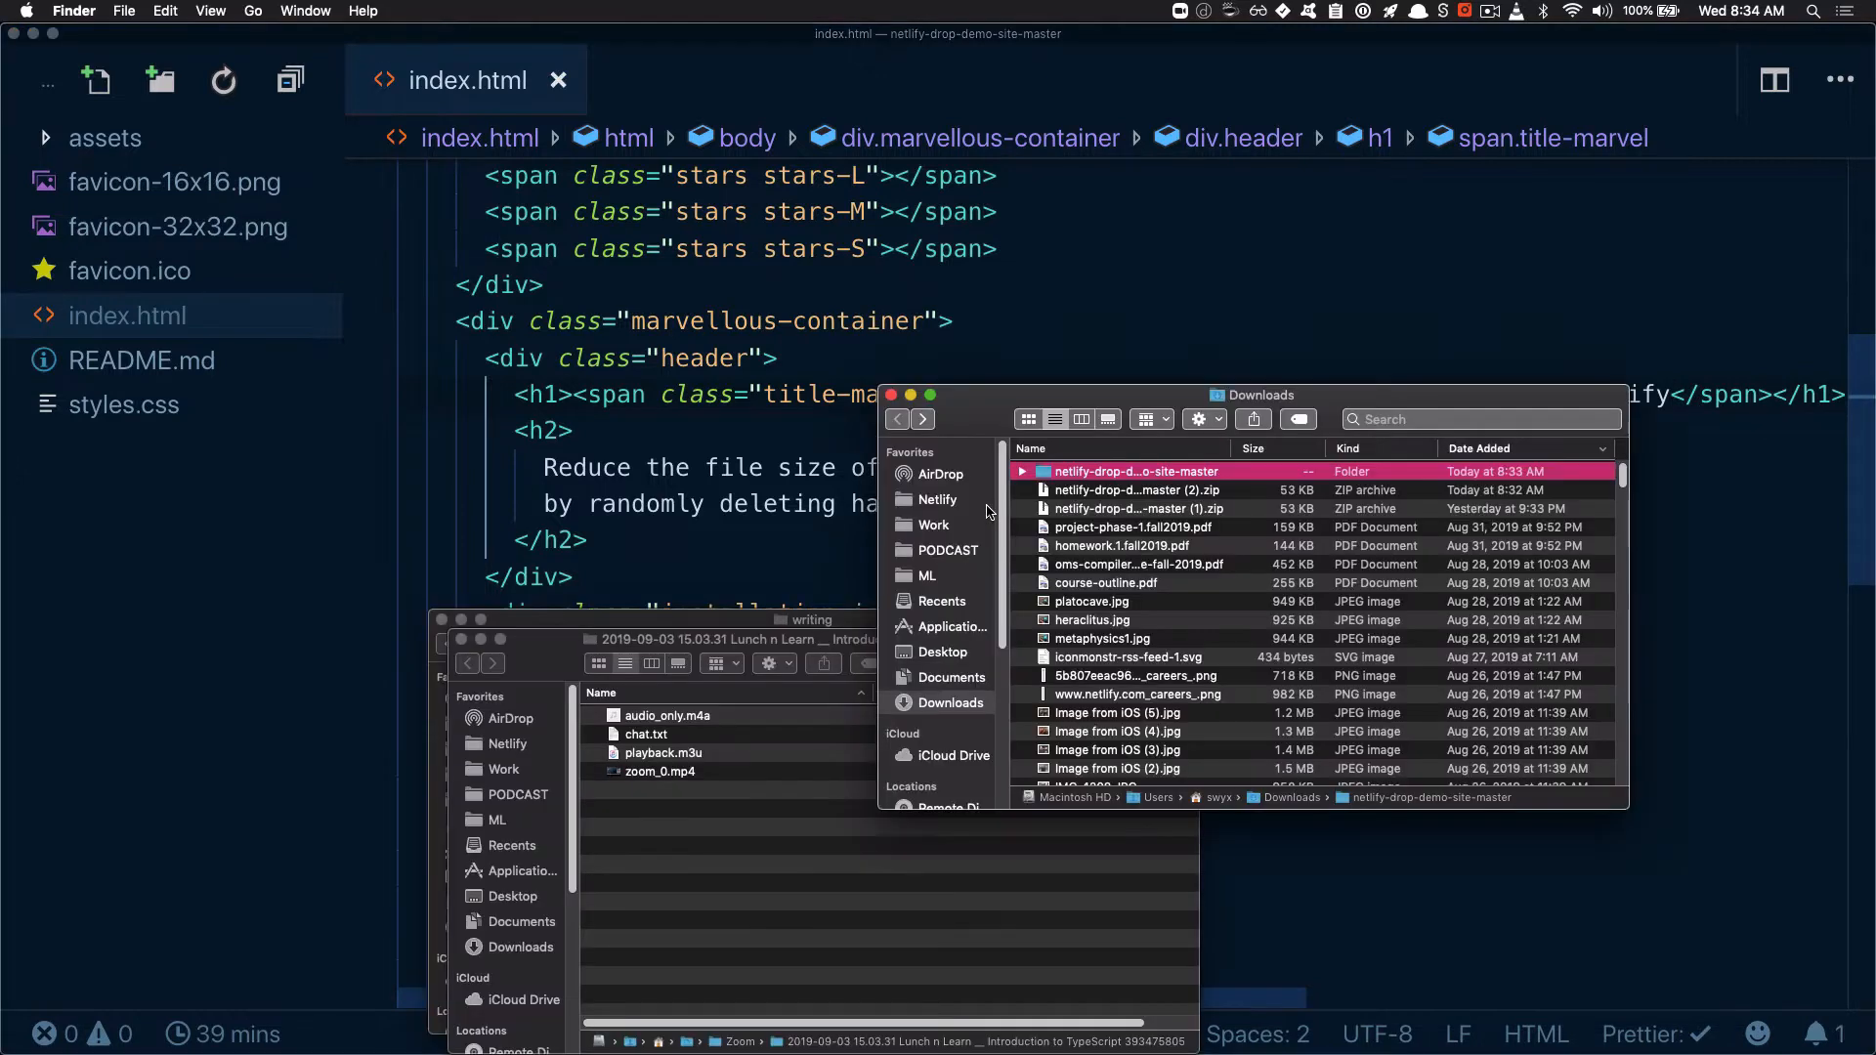
click(1113, 492)
key(shift+Down)
key(super+BackSpace)
Compress the edited netlify-drop-demo-site-master folder into a new zip archive
click(1087, 474)
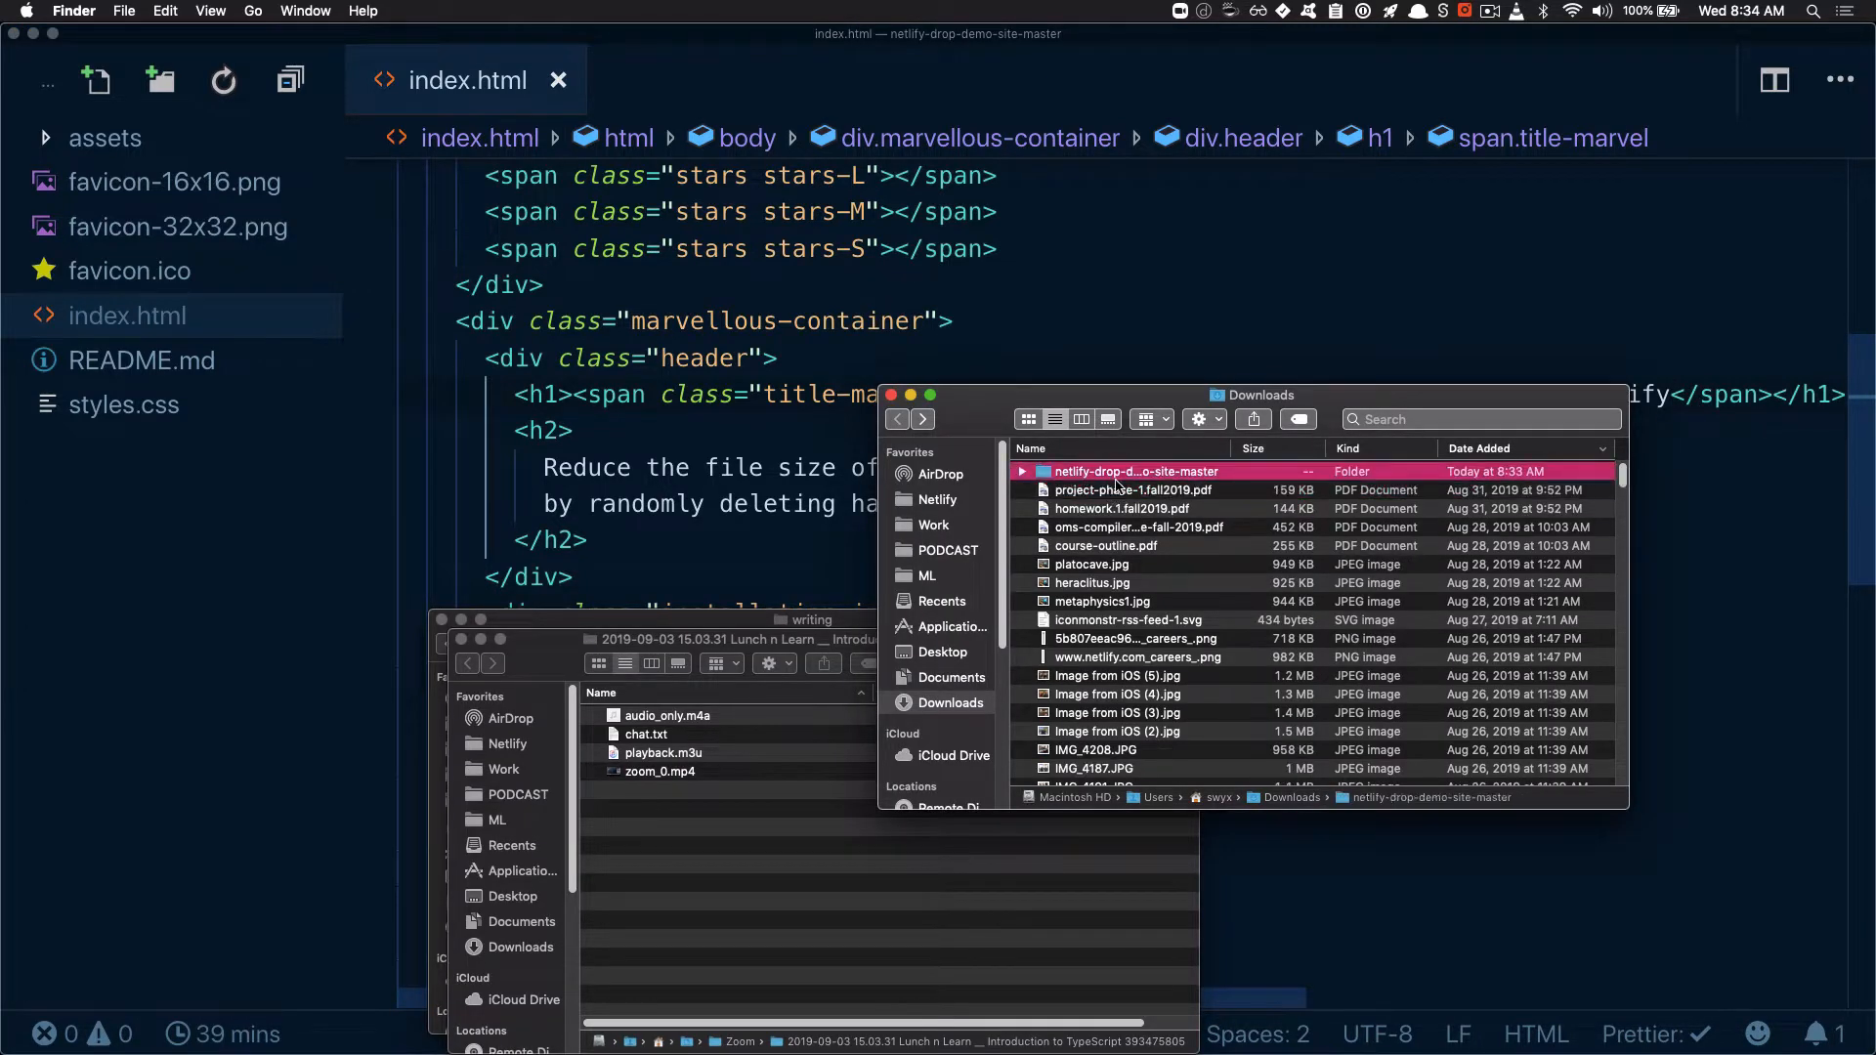
right_click(1122, 477)
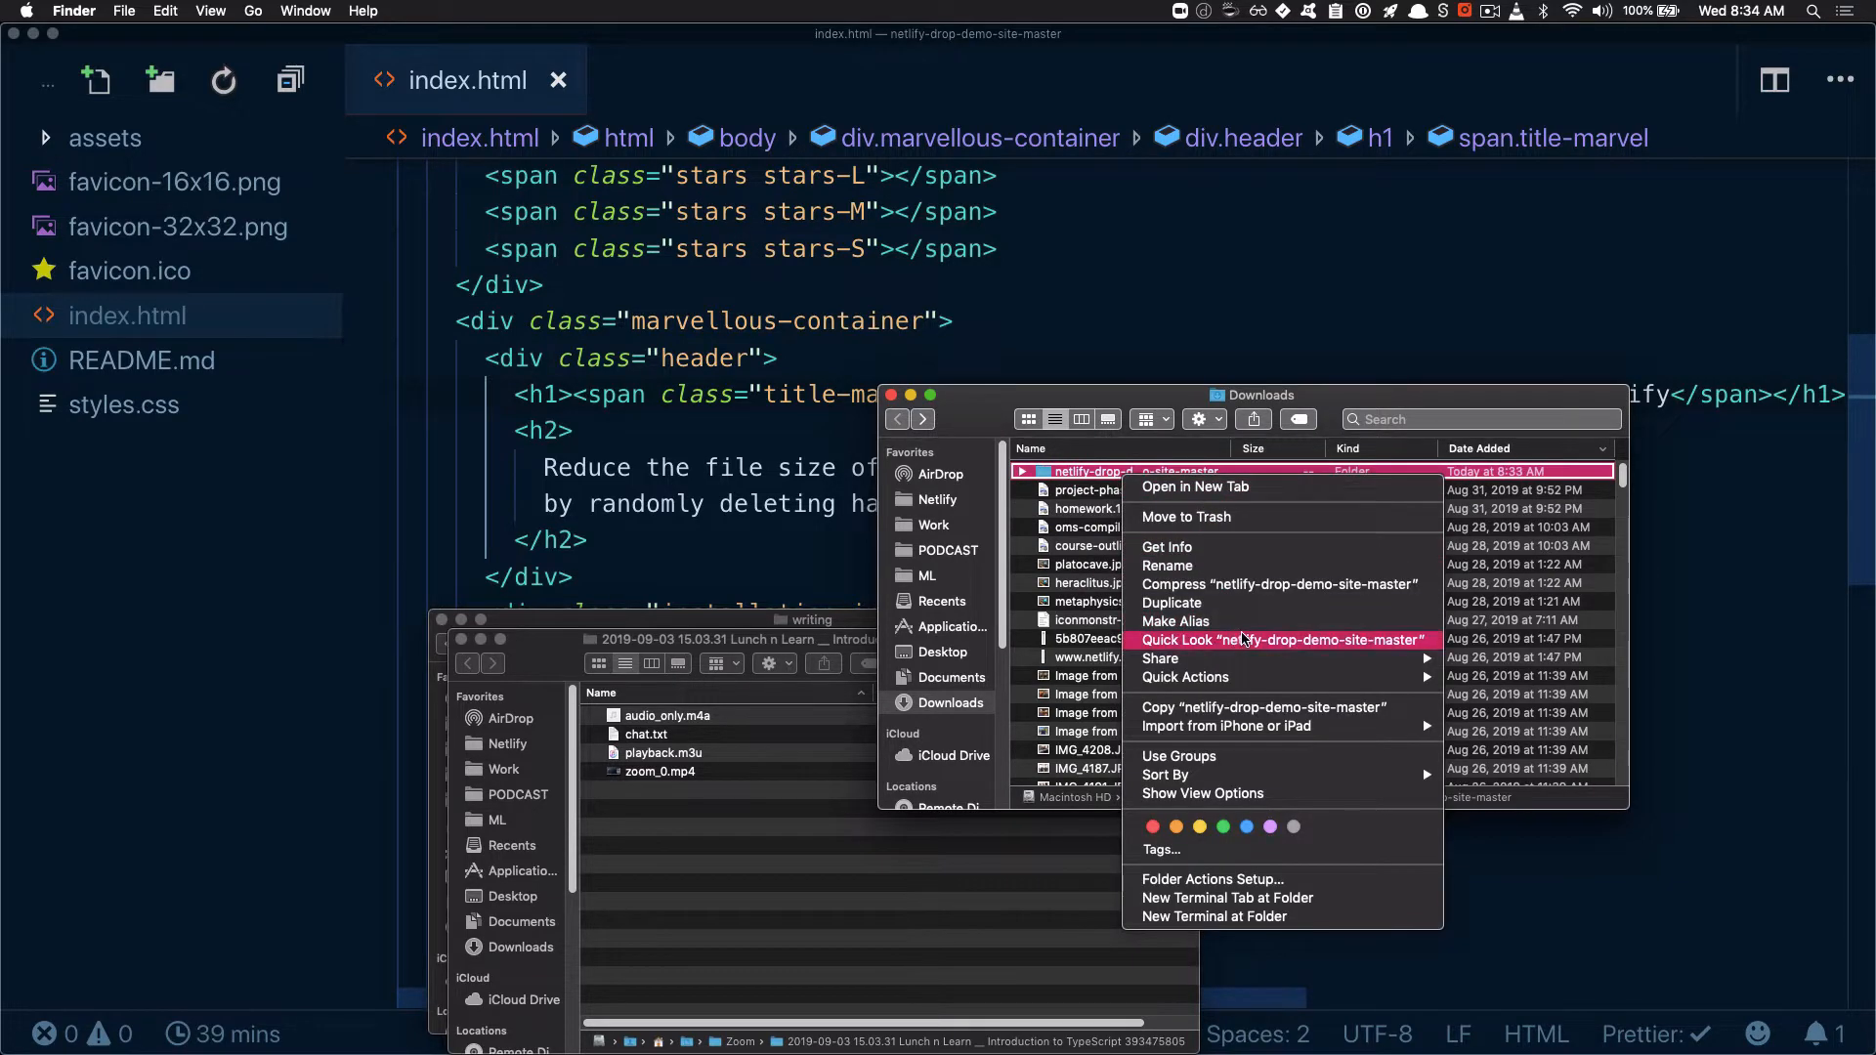
click(1267, 585)
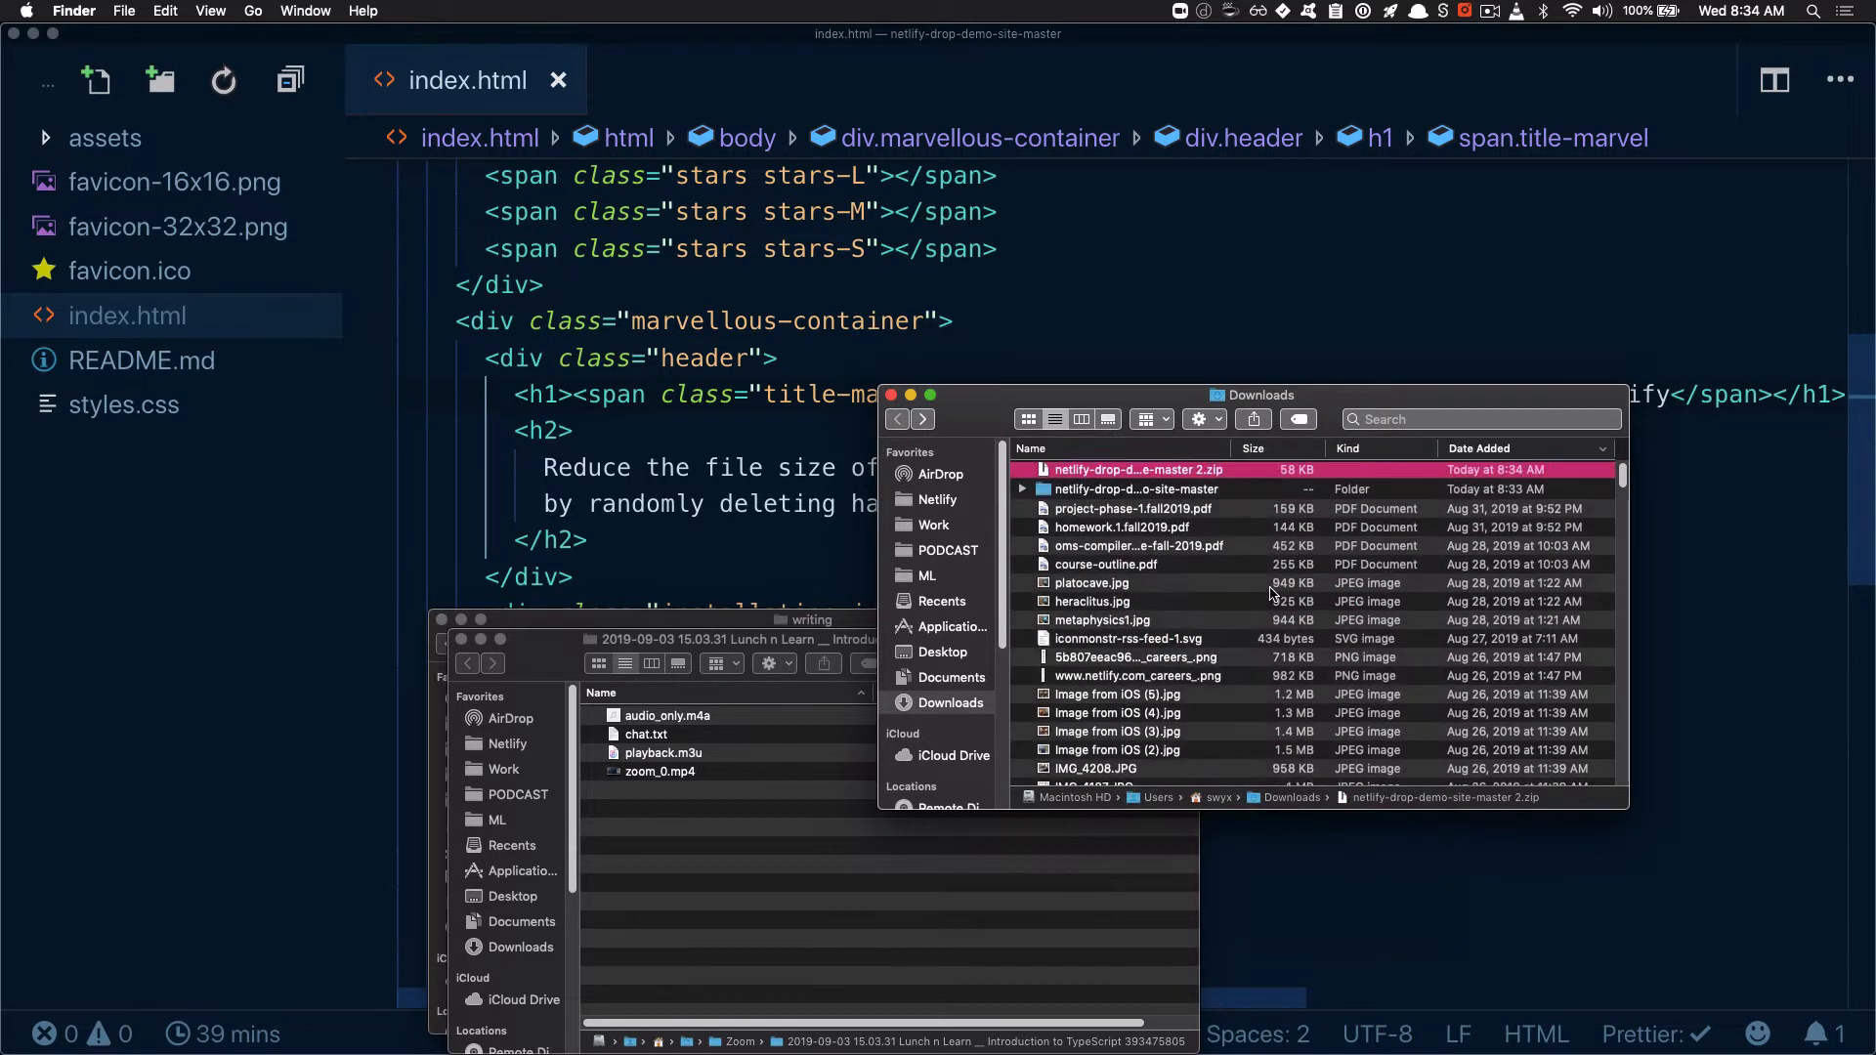
Deploy the new zip archive to frosty-raman-eb71e8 through the site folder drop area on its Deploys page in Chrome
drag(1043, 402, 1304, 403)
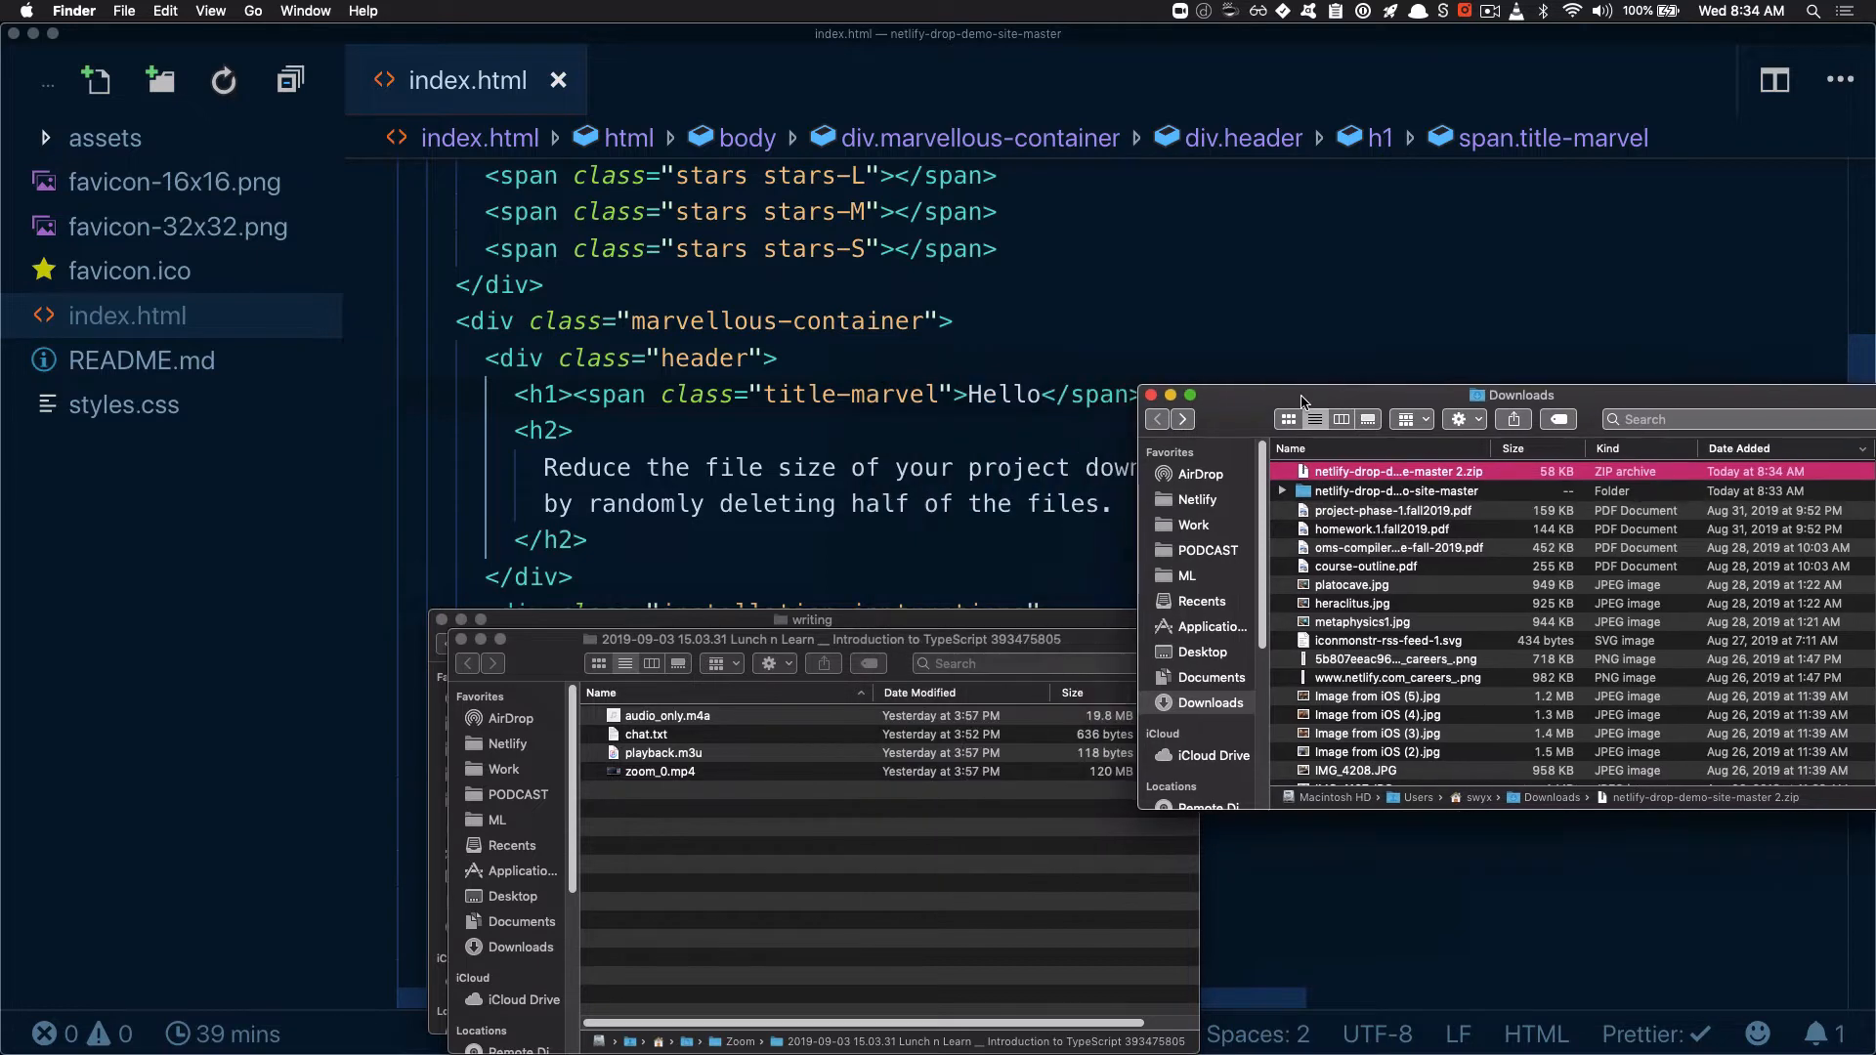
key(super+Tab)
key(super+Tab)
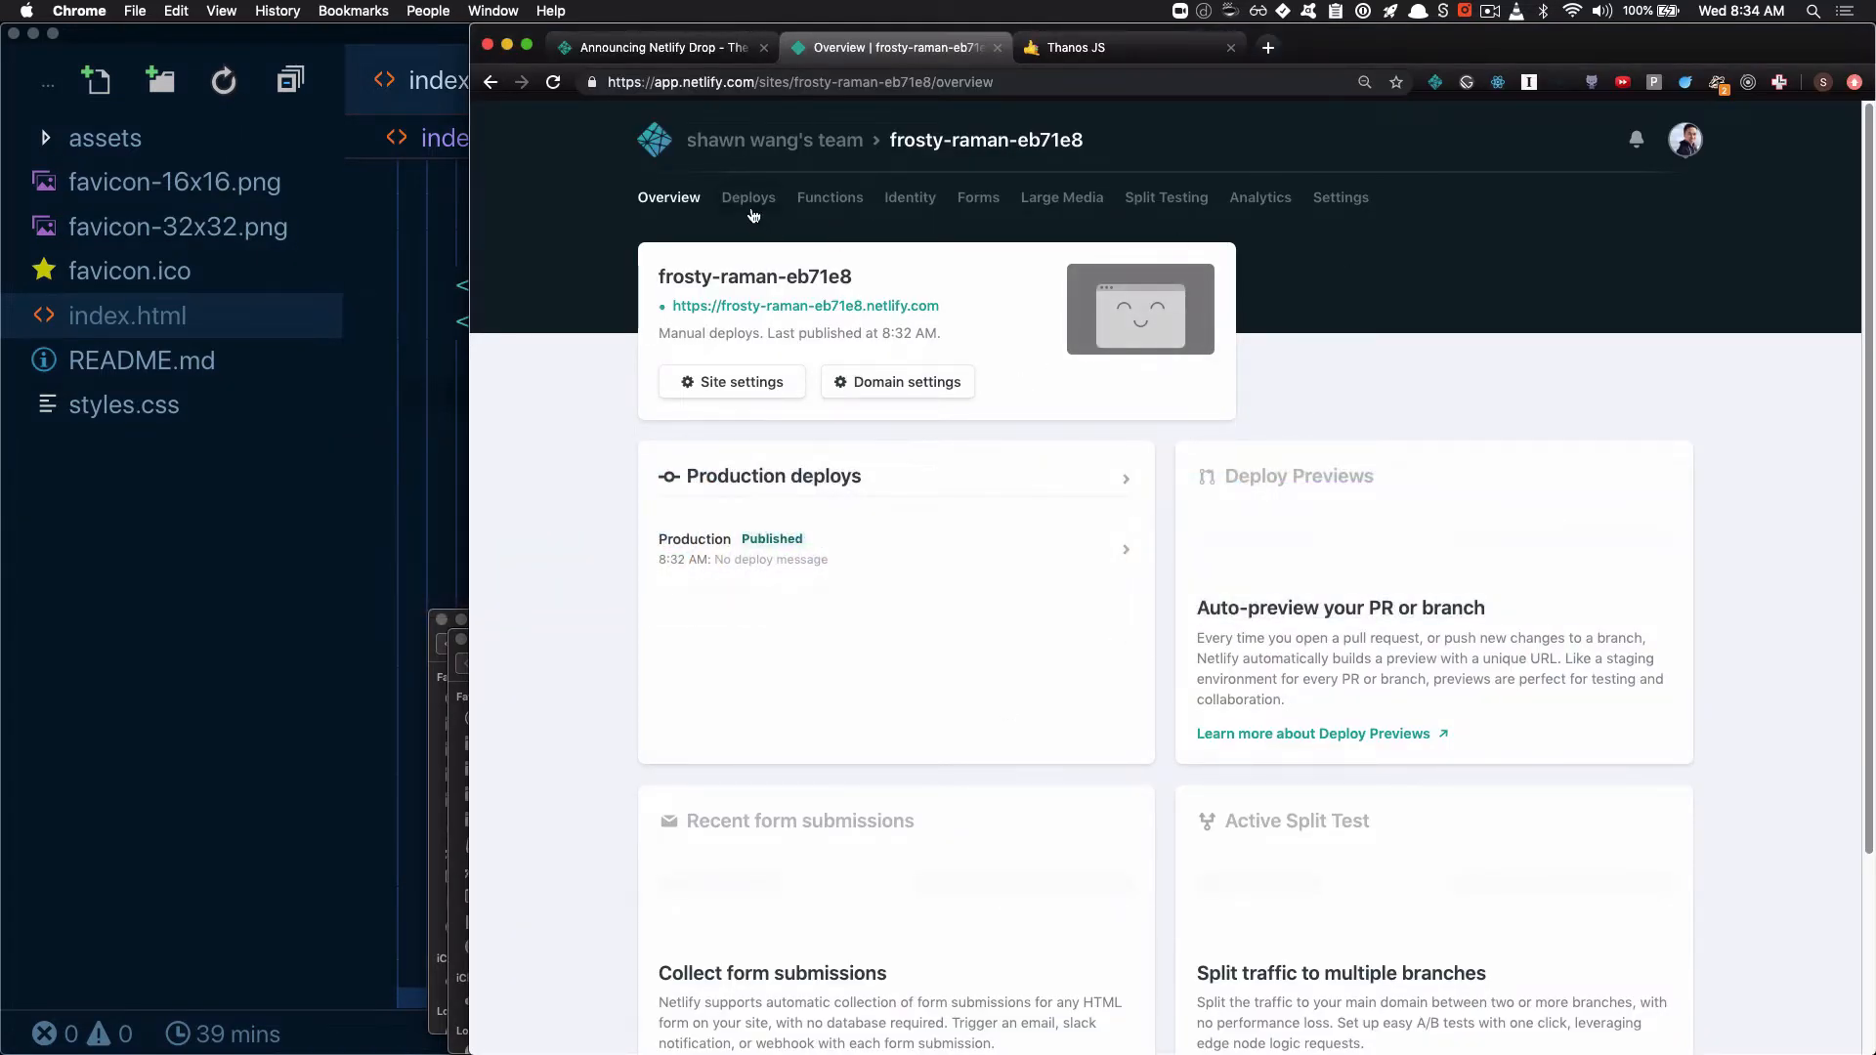
click(751, 205)
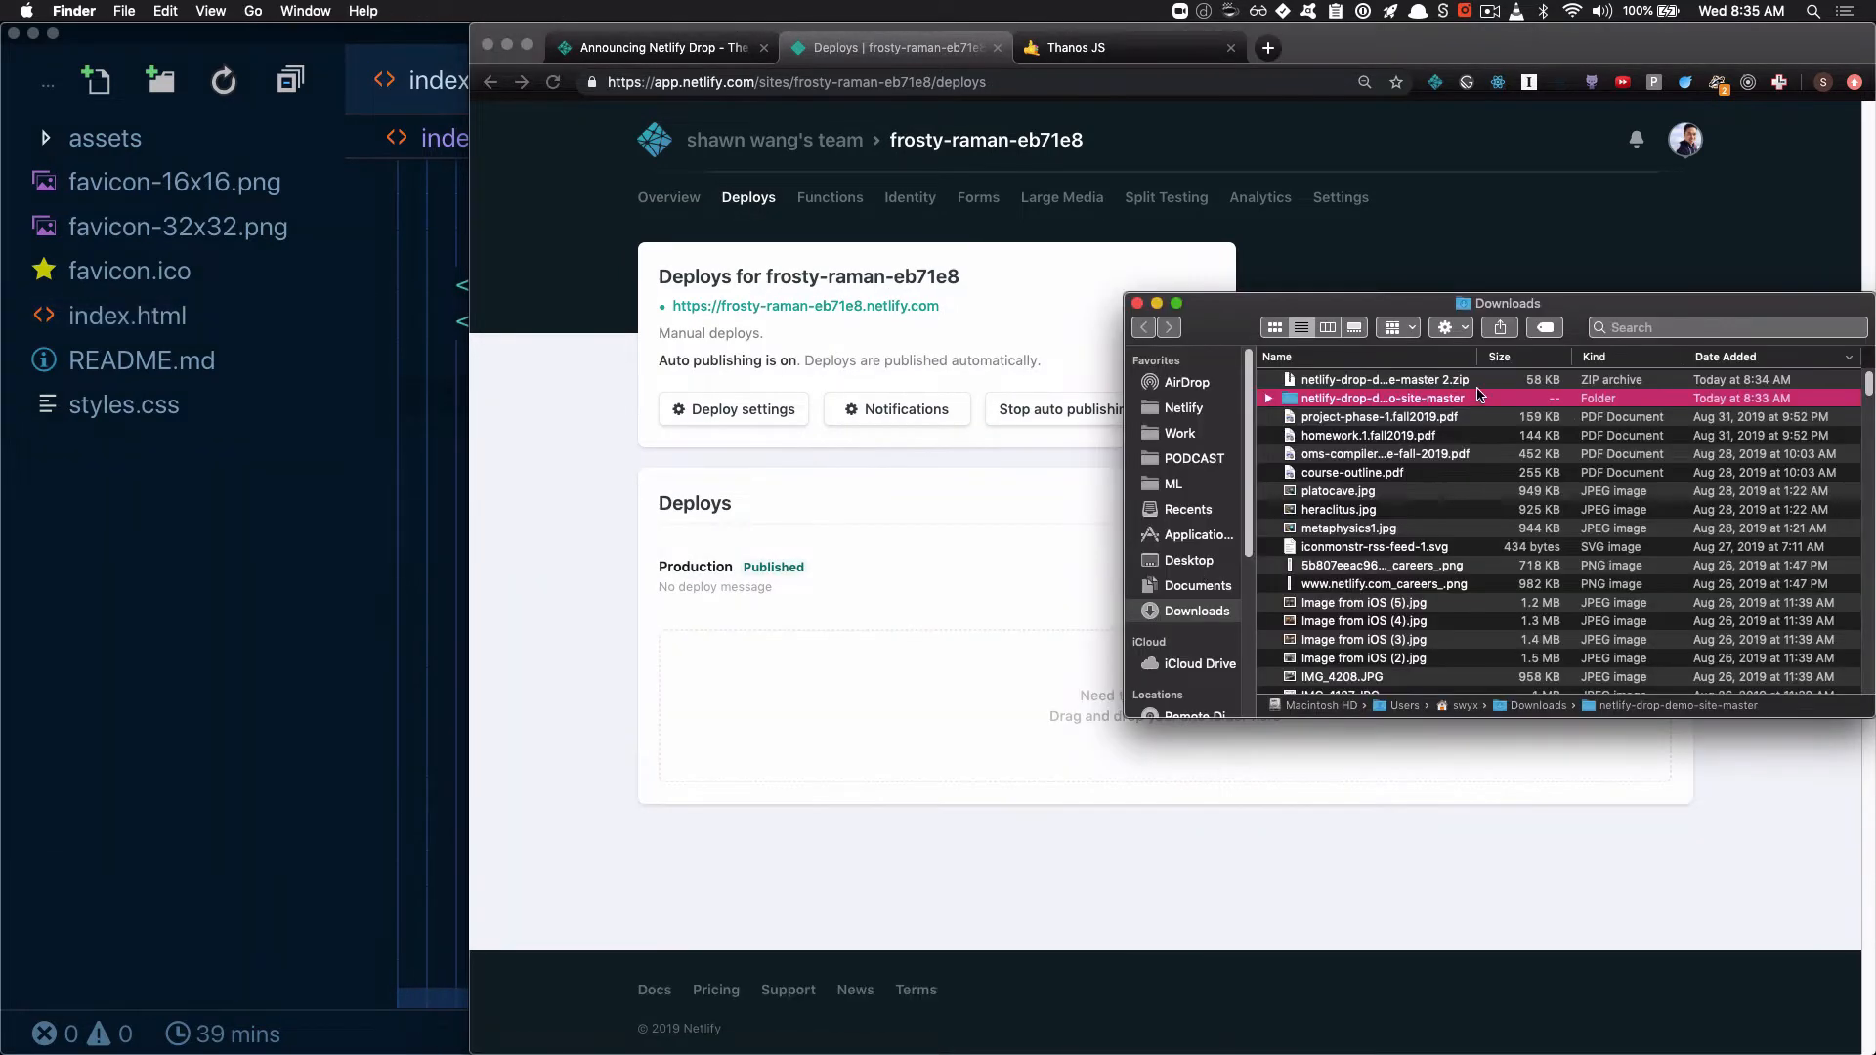
drag(1464, 381, 1011, 692)
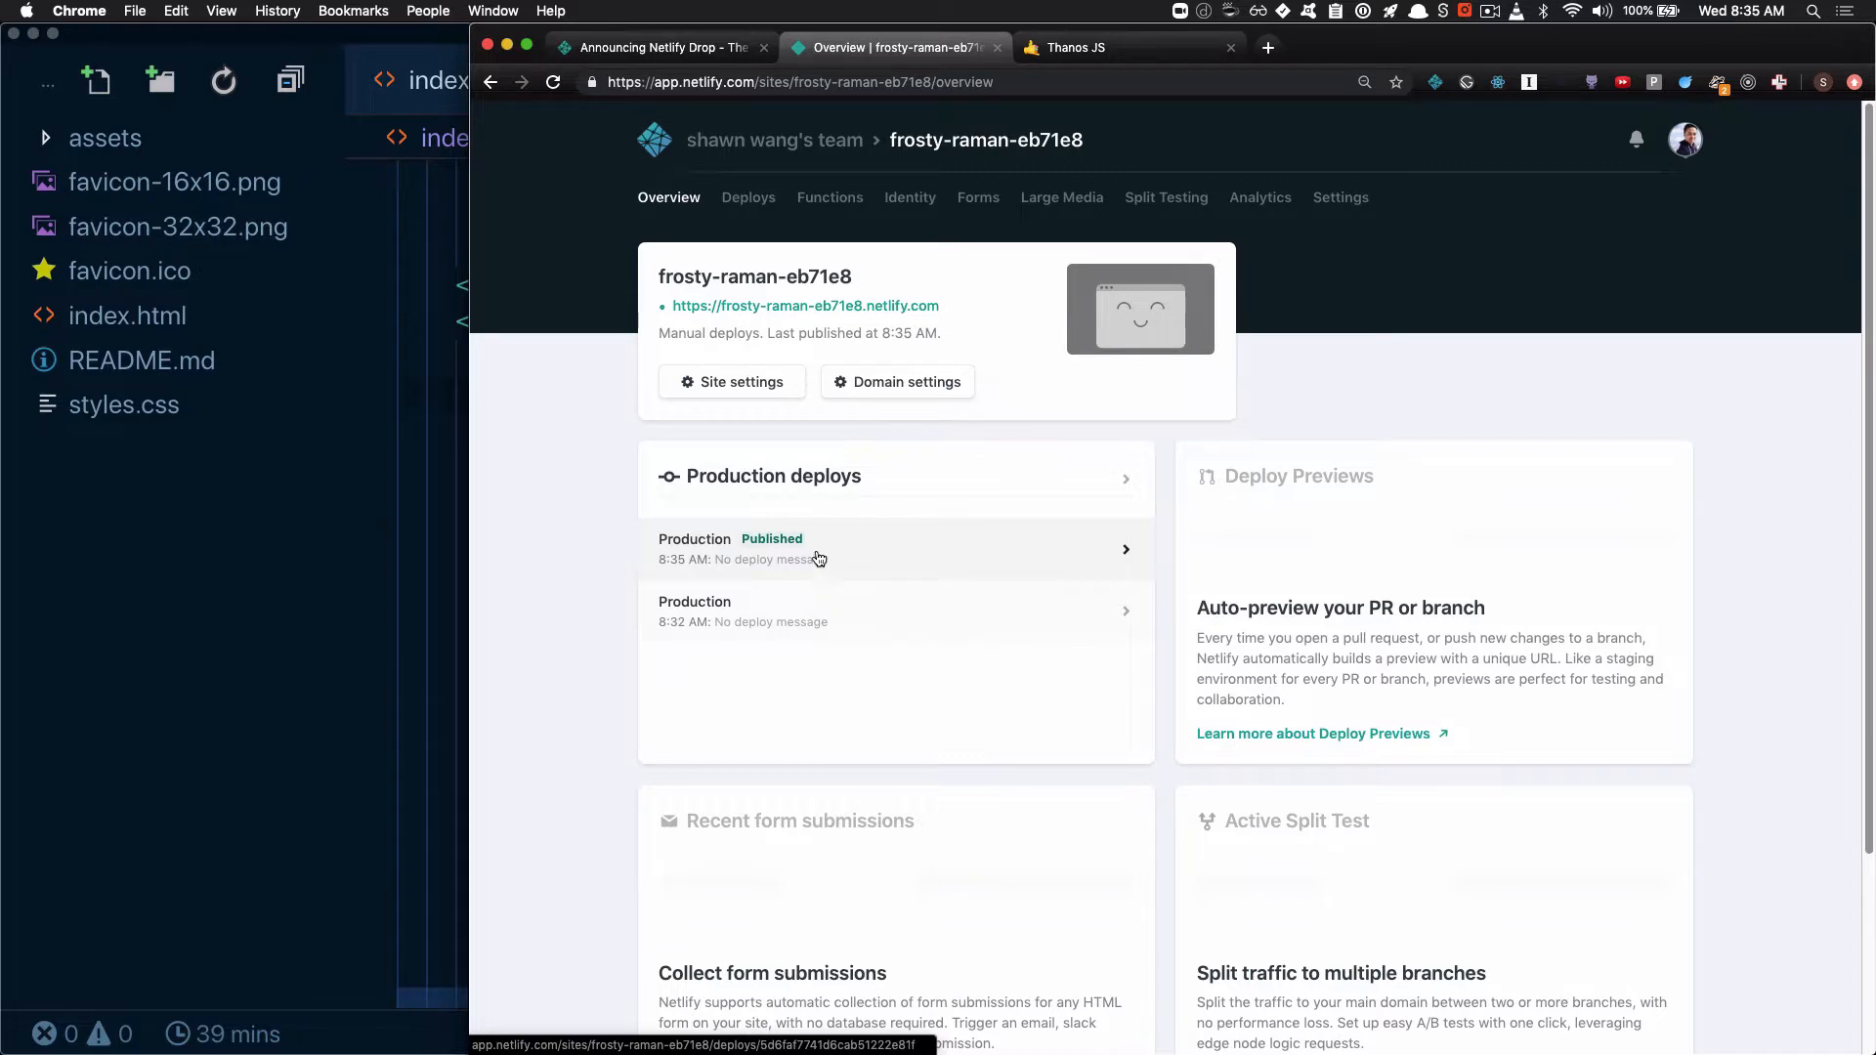
Reload the live site in its open browser tab and check the page heading
click(1087, 51)
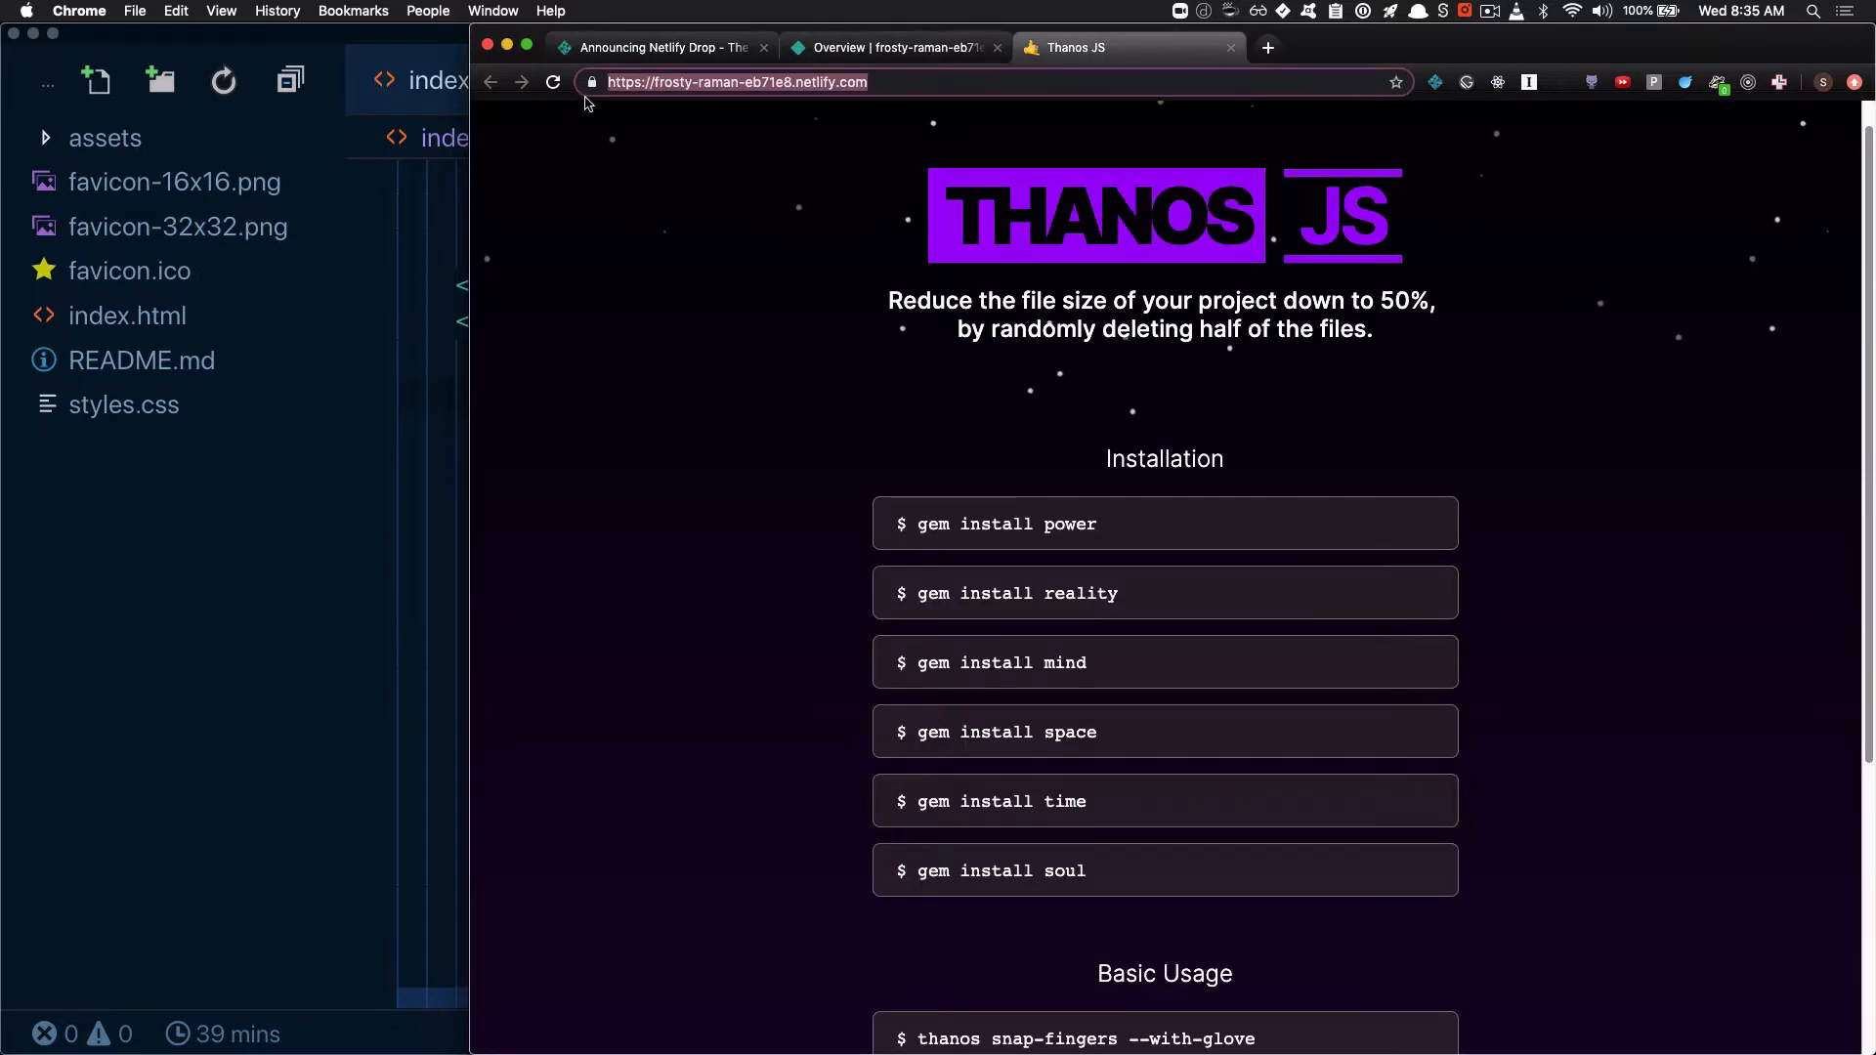
click(553, 82)
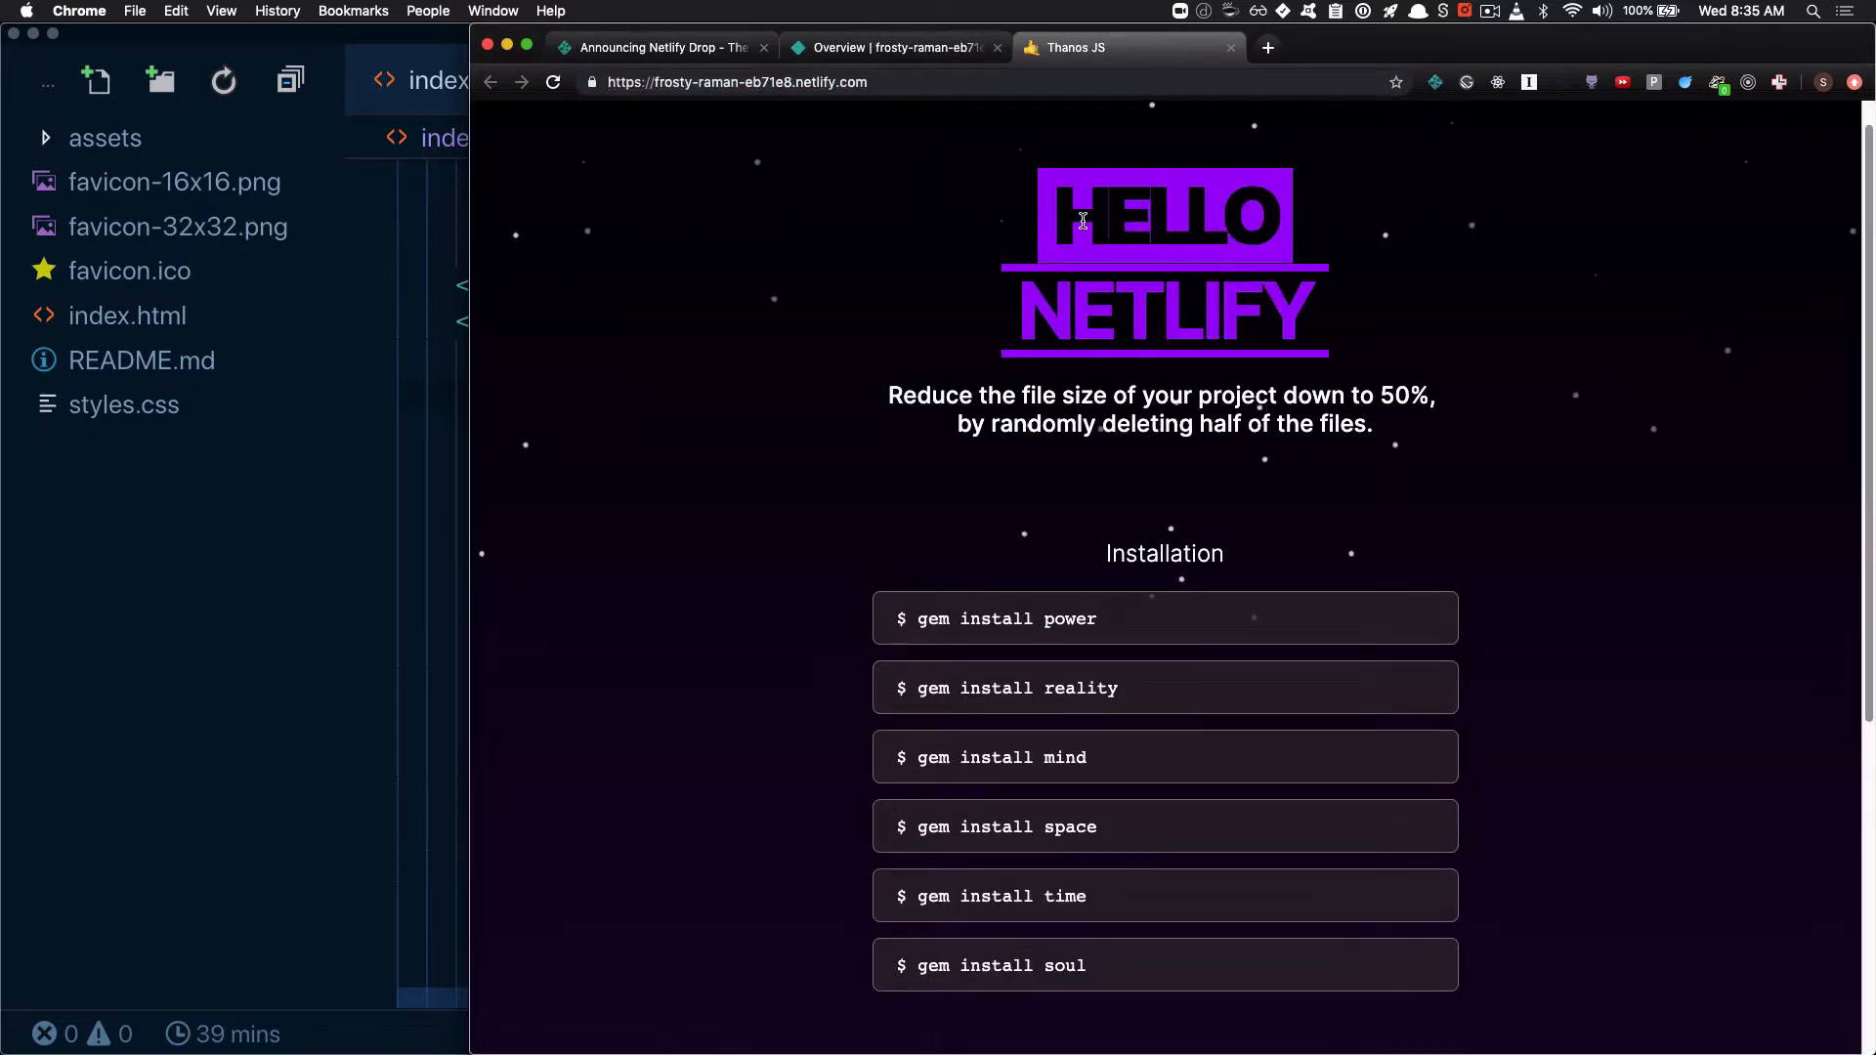
drag(1060, 219, 1314, 343)
click(1253, 412)
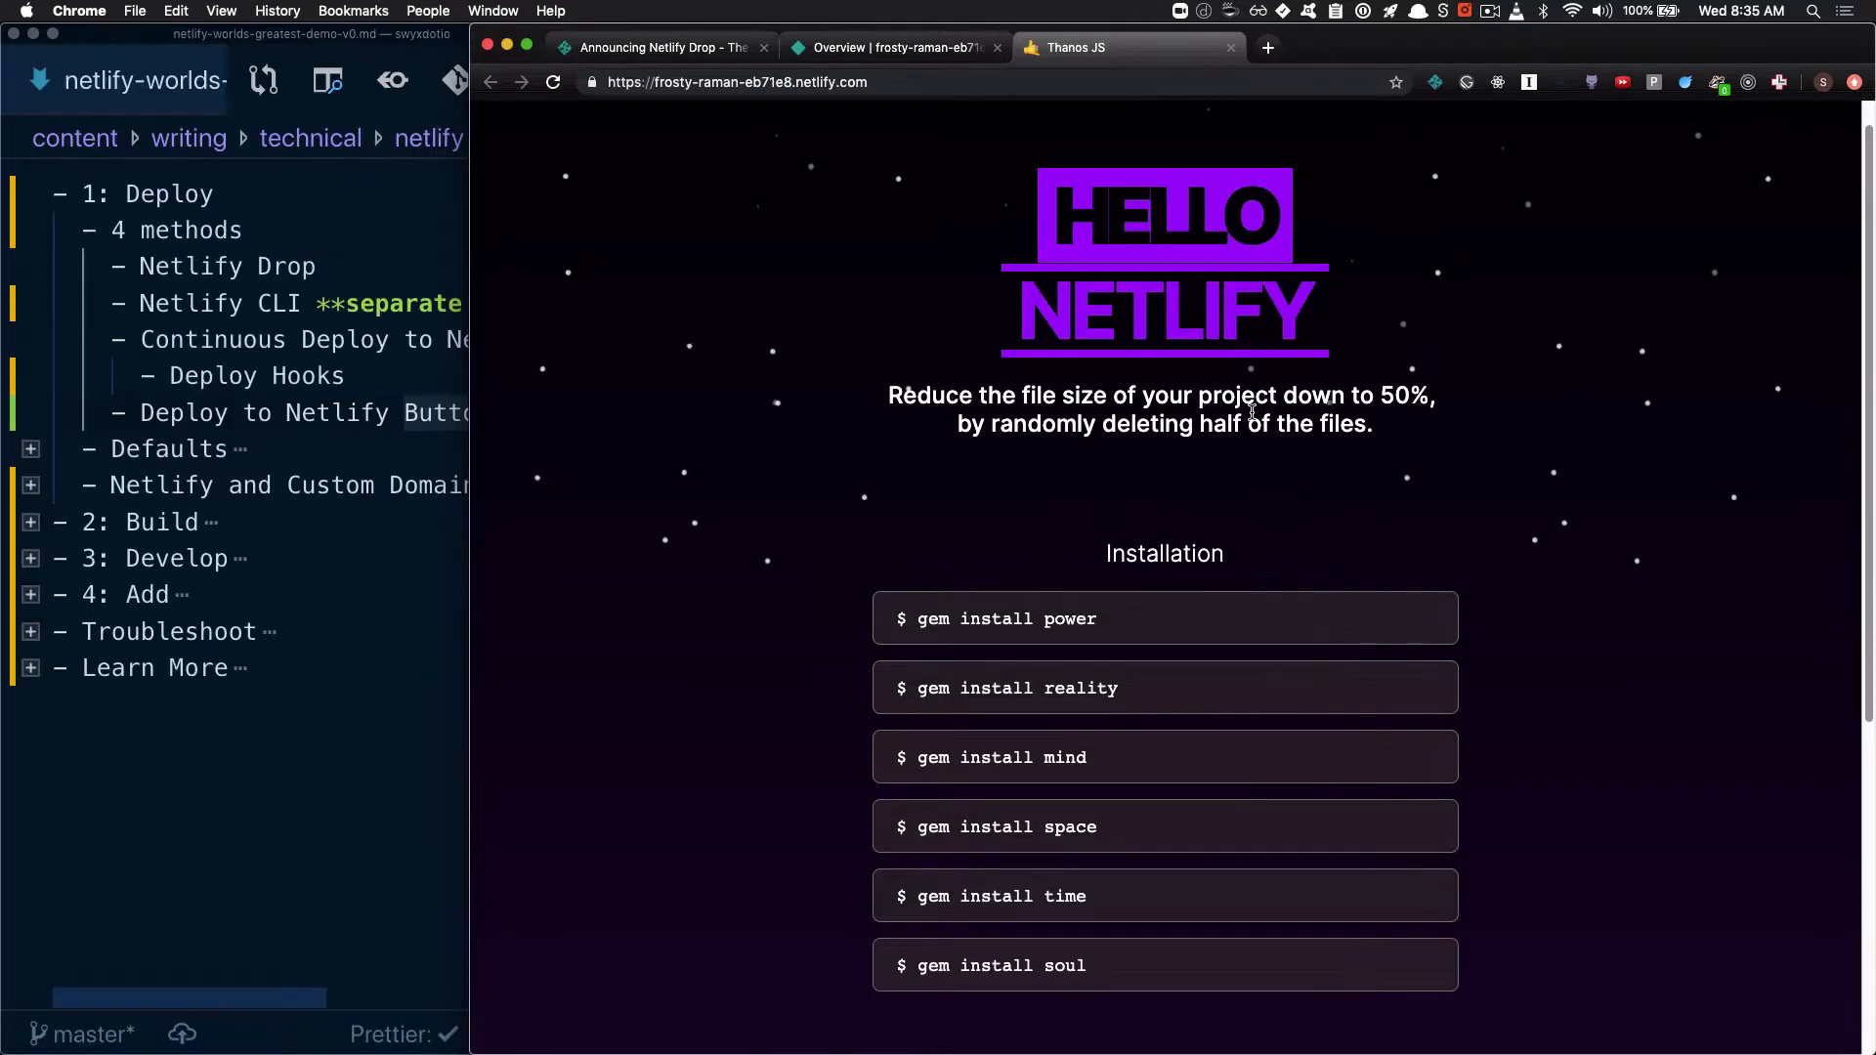
Open the details of the 8:32 AM production deploy and preview that deploy
click(879, 48)
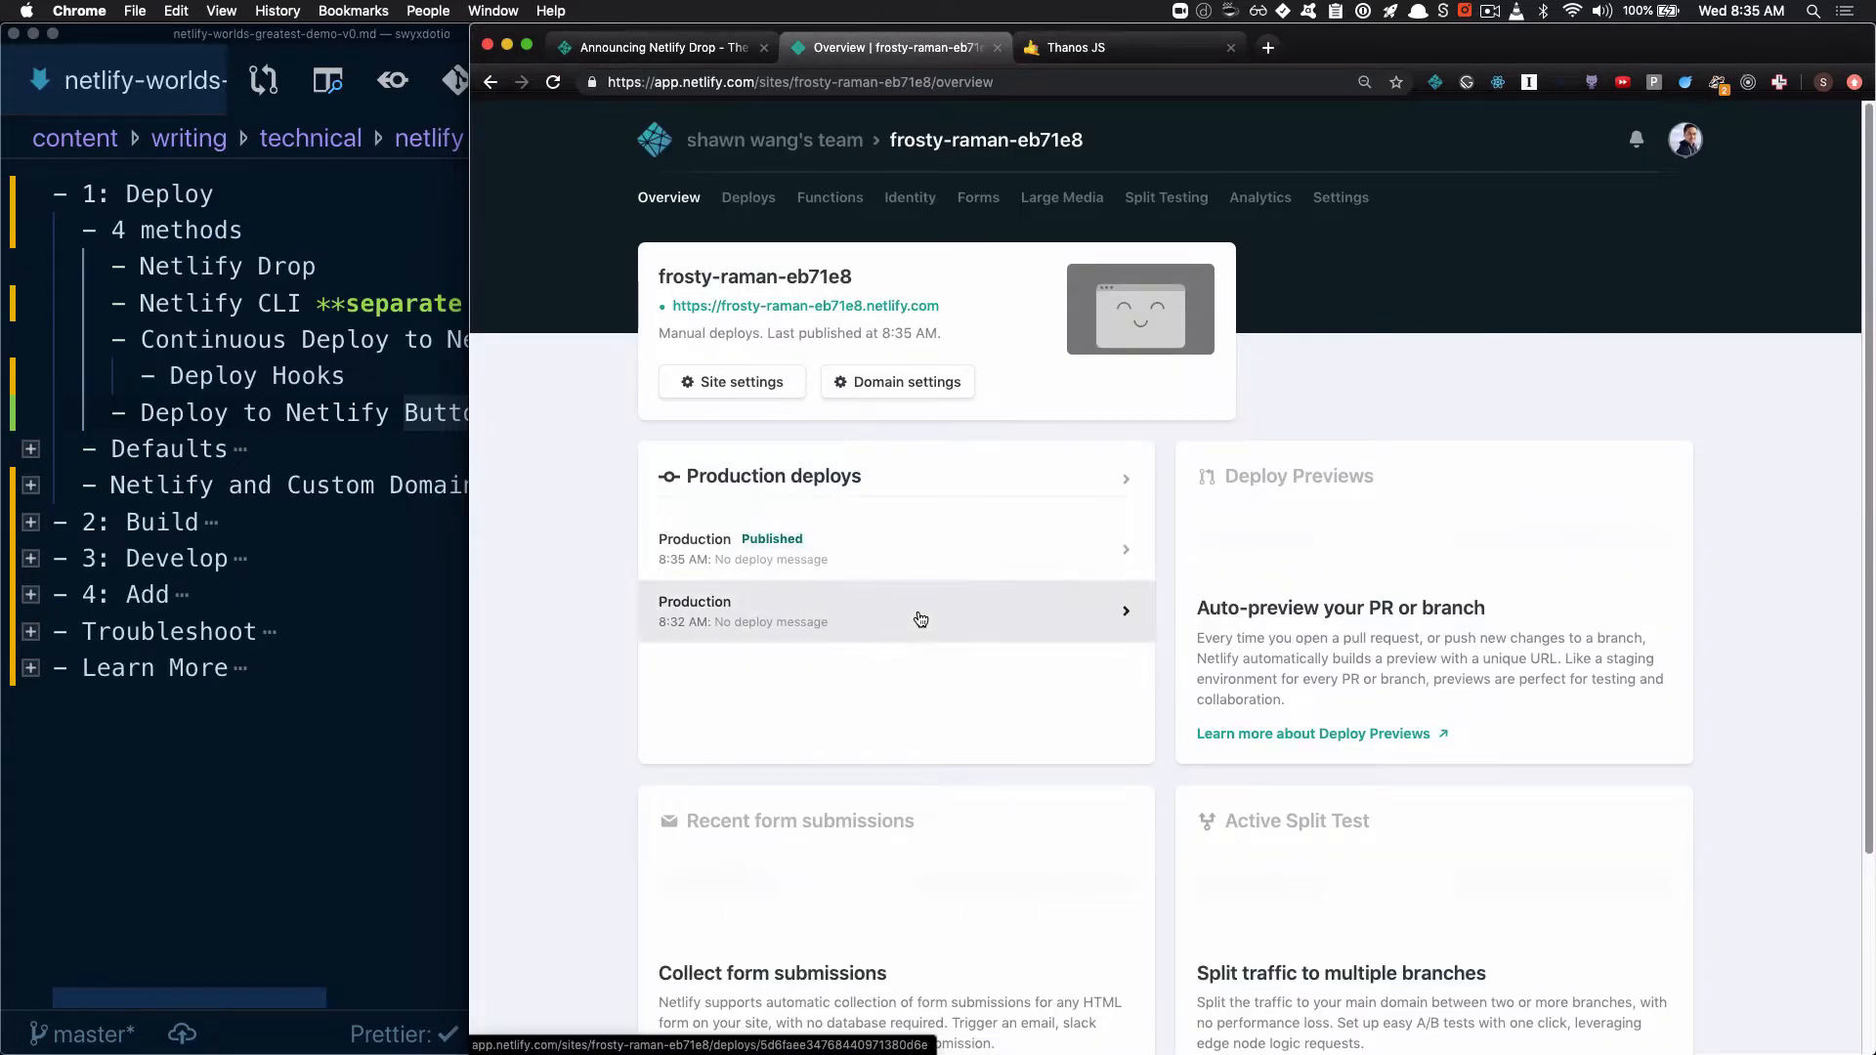
click(919, 613)
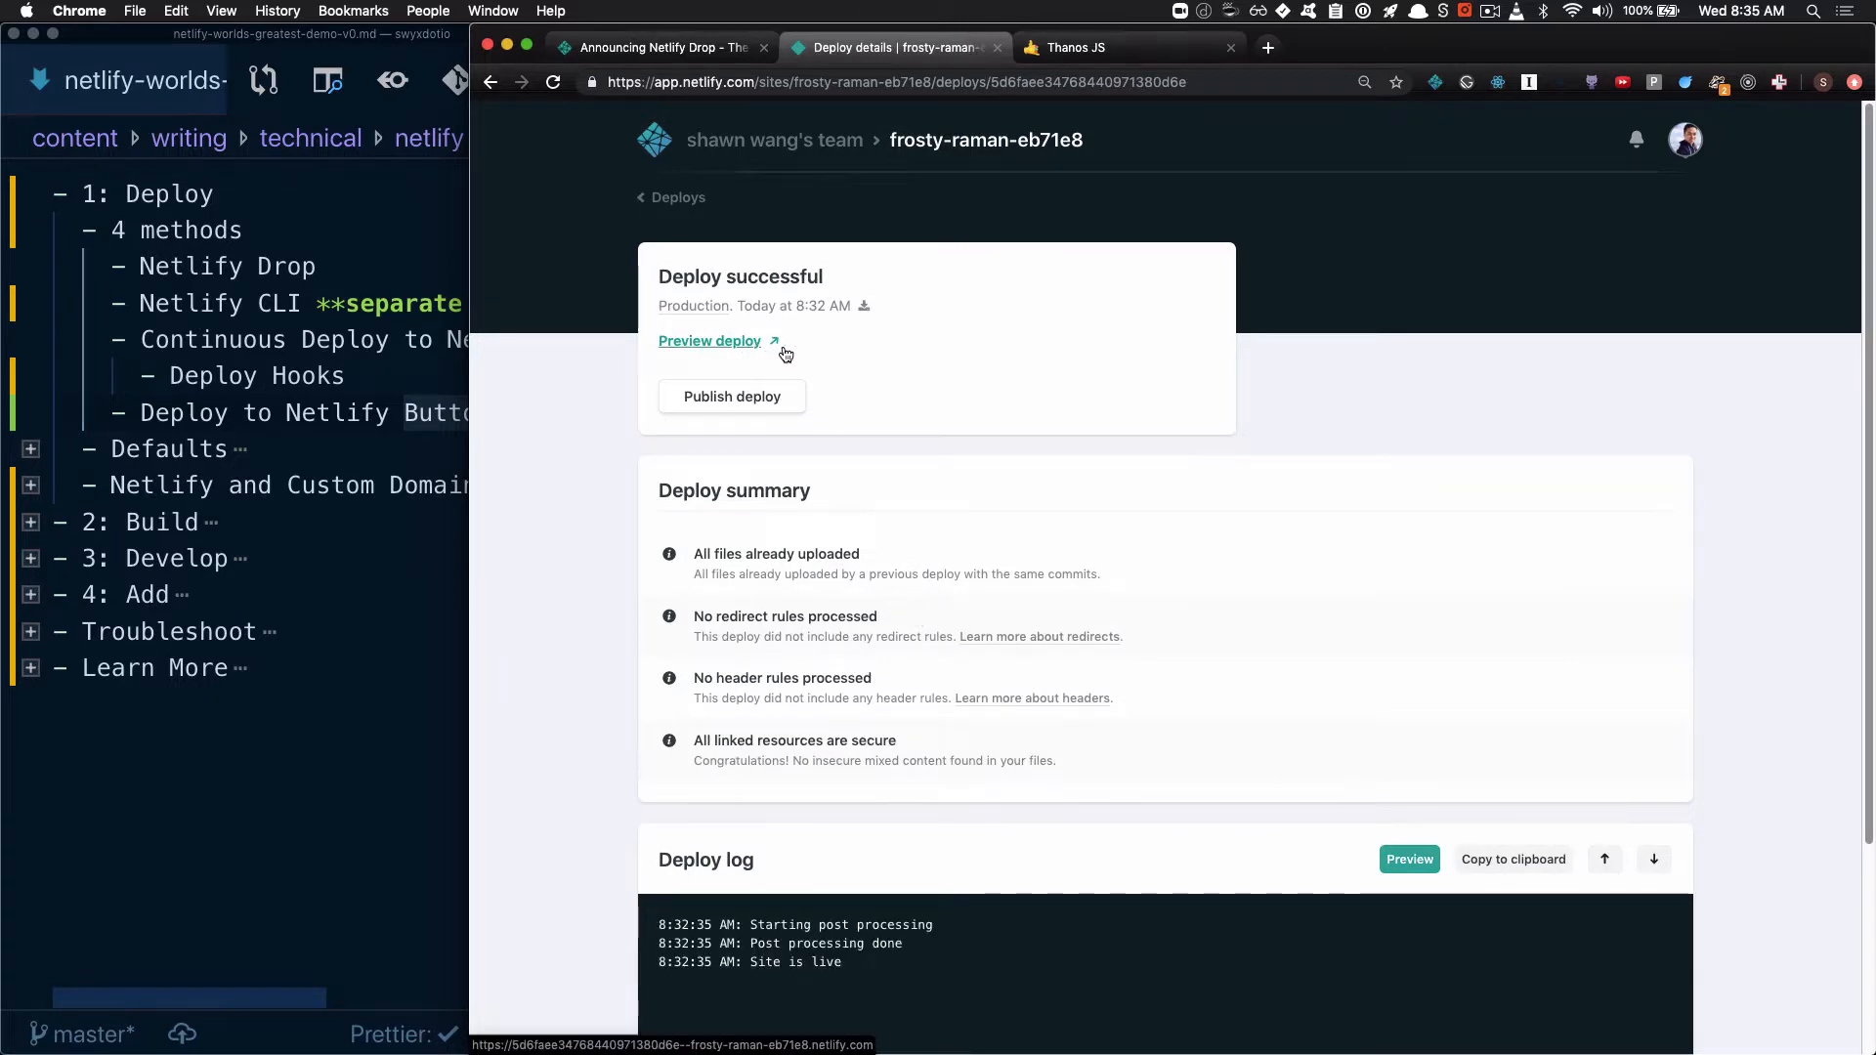
click(743, 342)
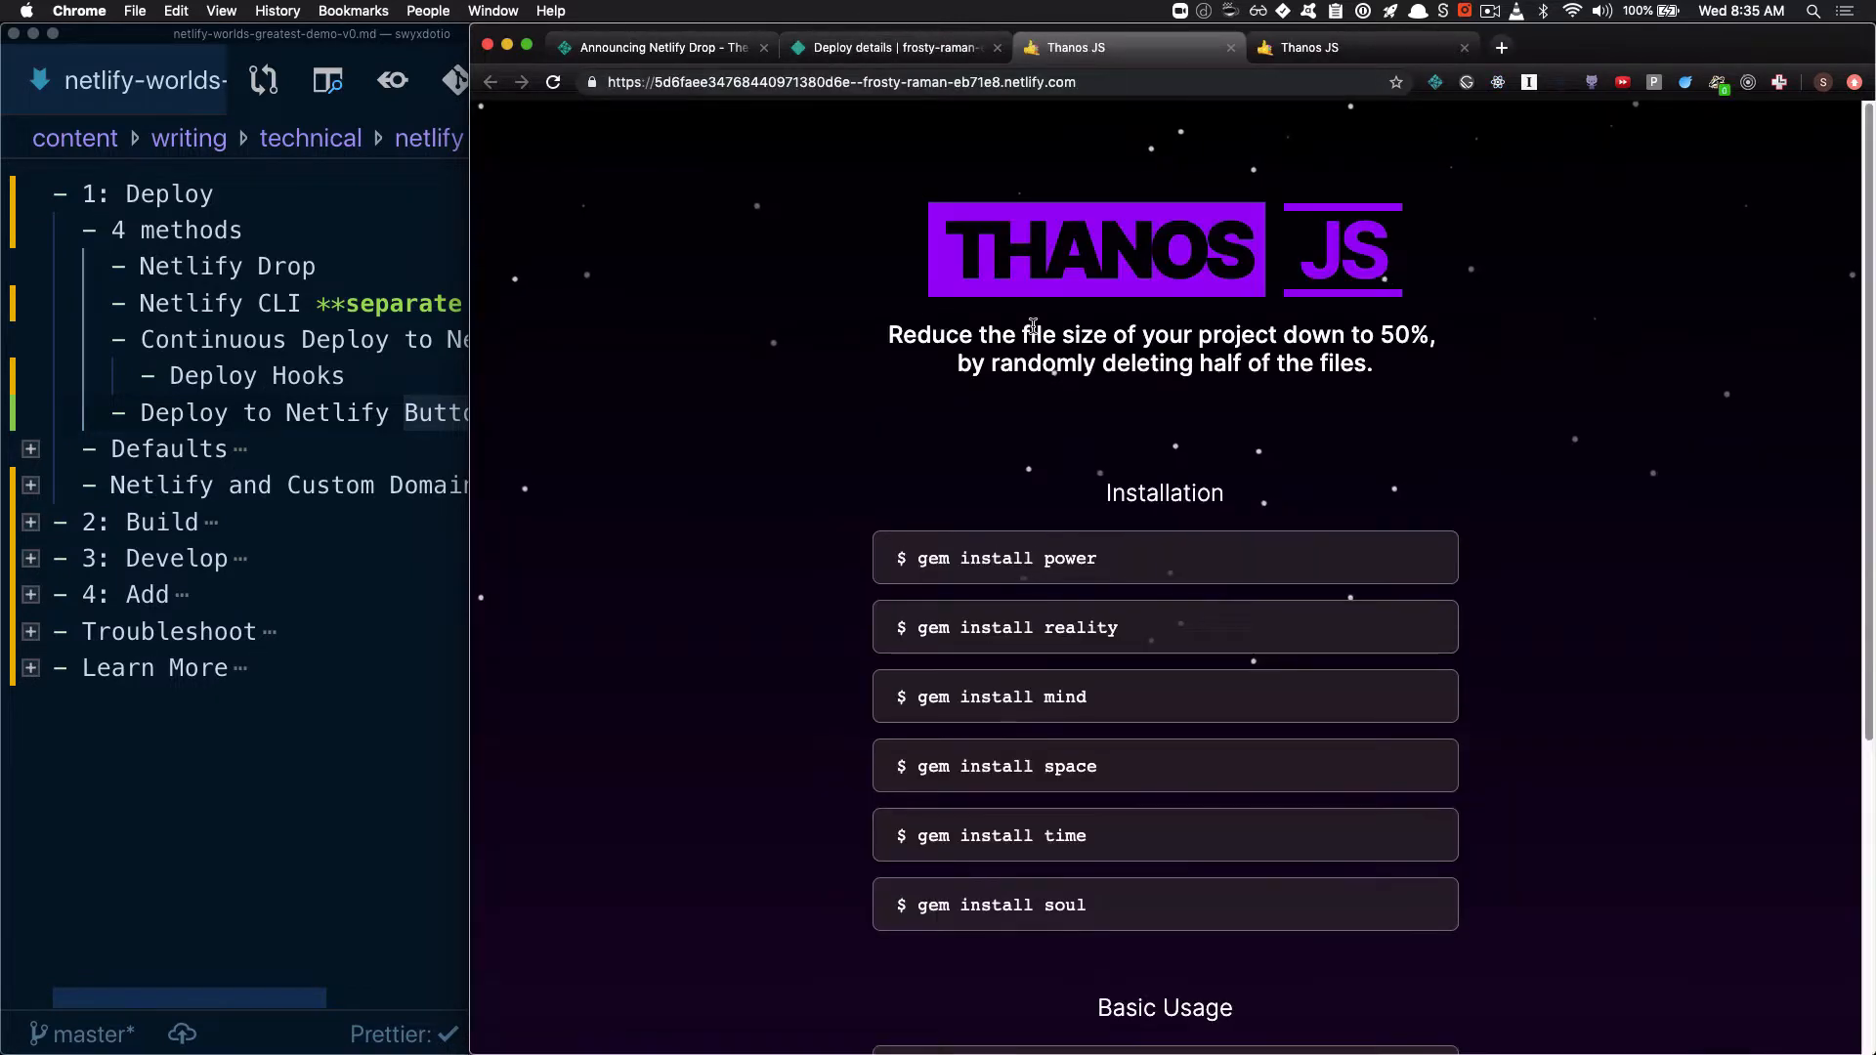
Go back through the deploys list to the 8:32 AM deploy and publish it as the live version
click(899, 49)
click(653, 192)
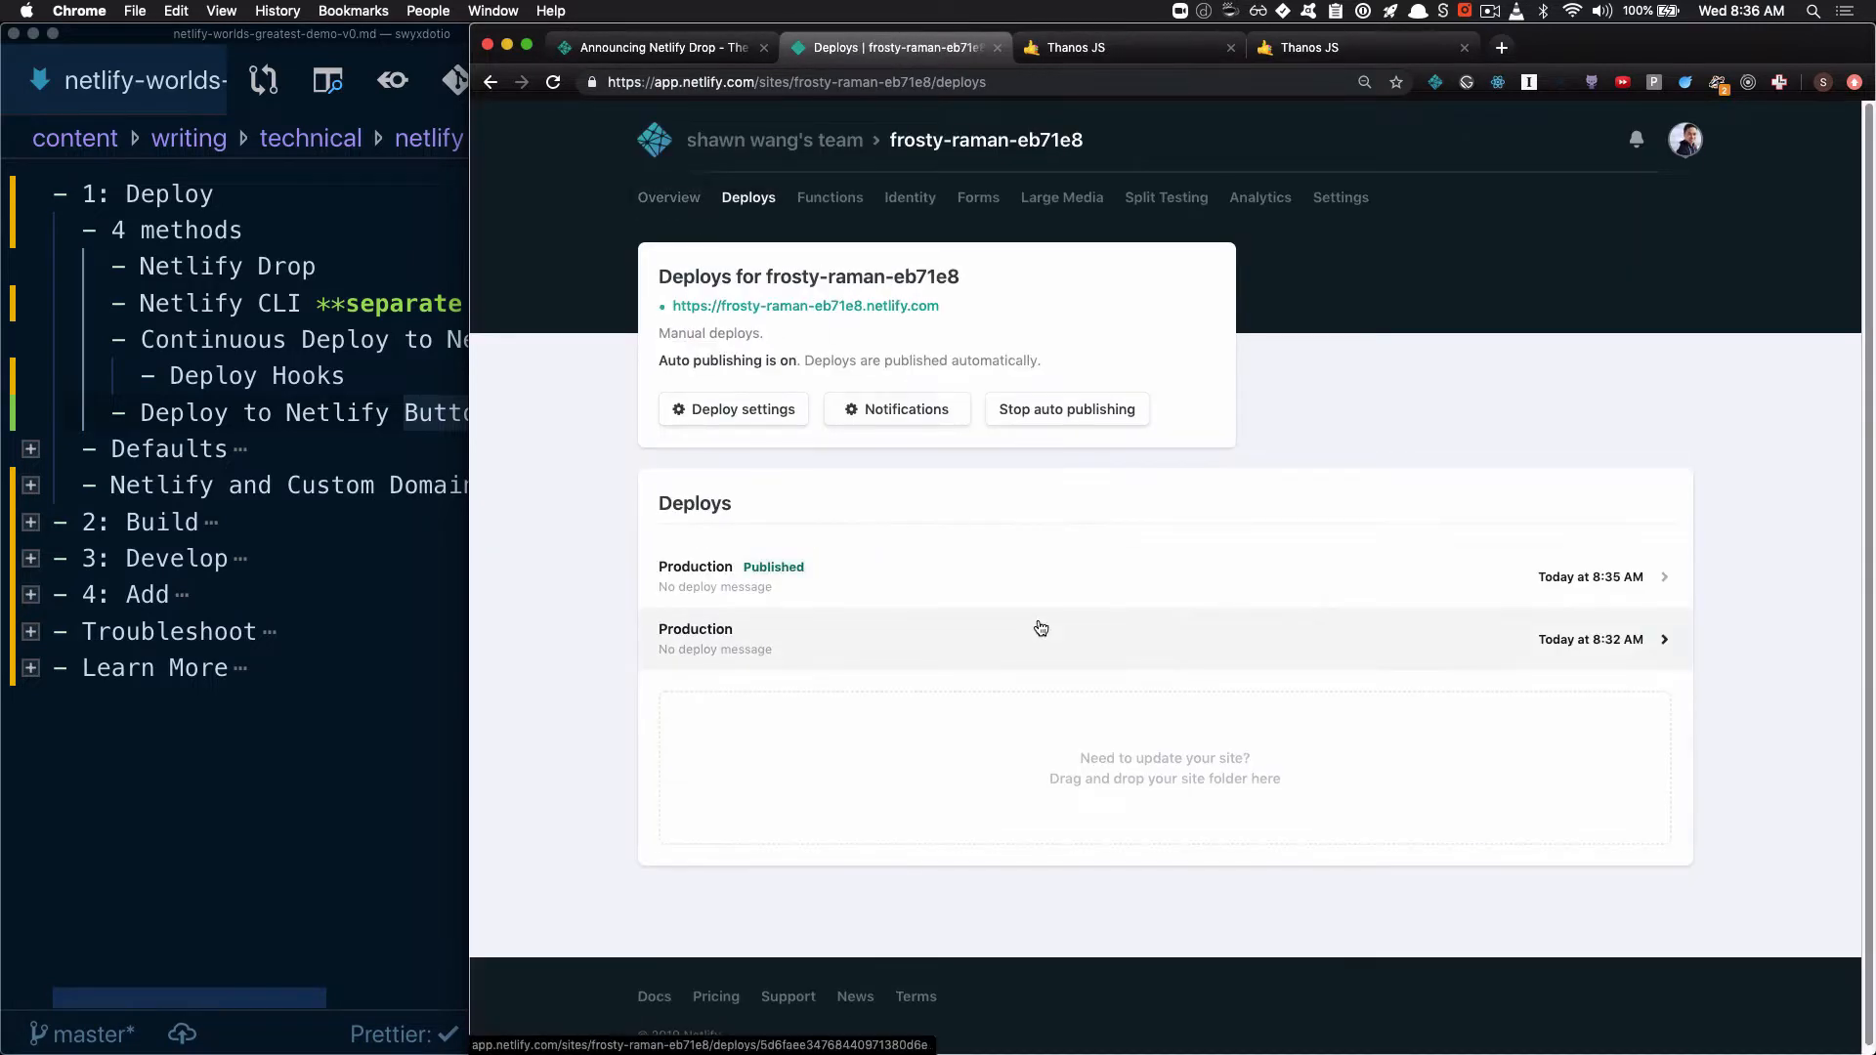
click(1156, 632)
click(762, 397)
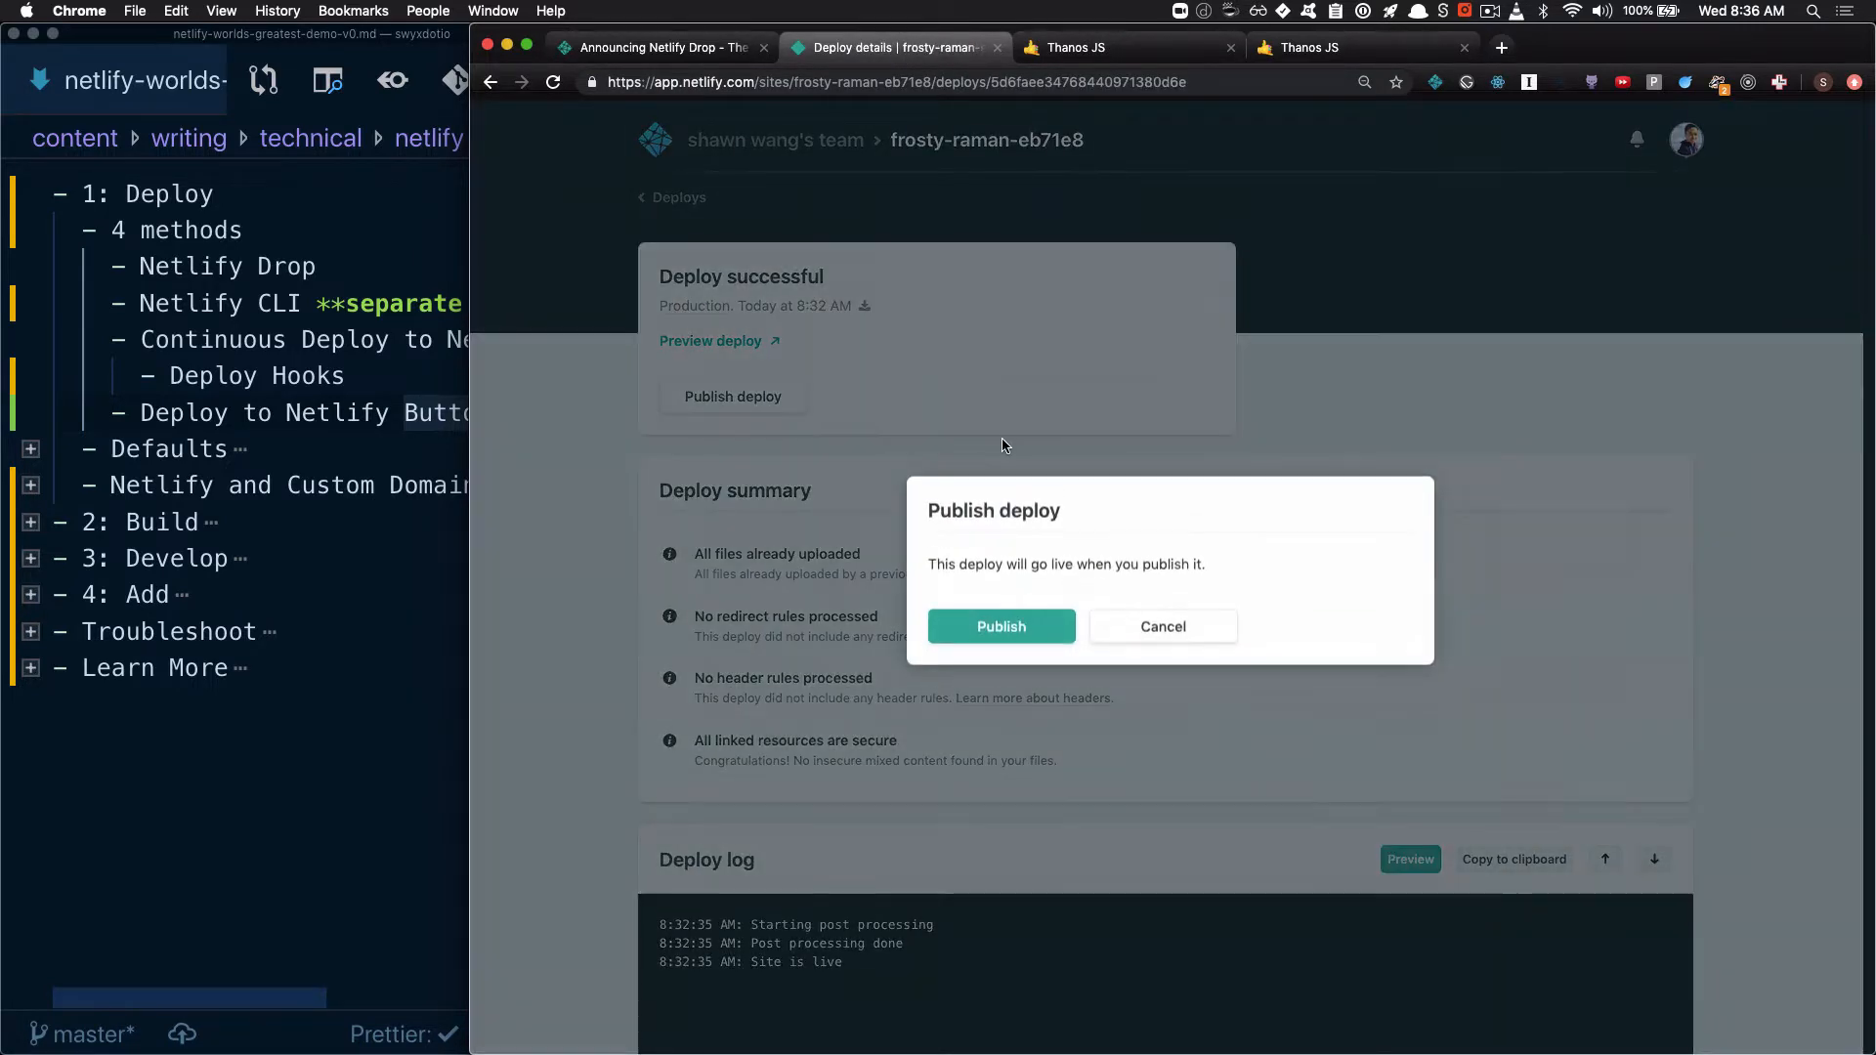
click(1034, 633)
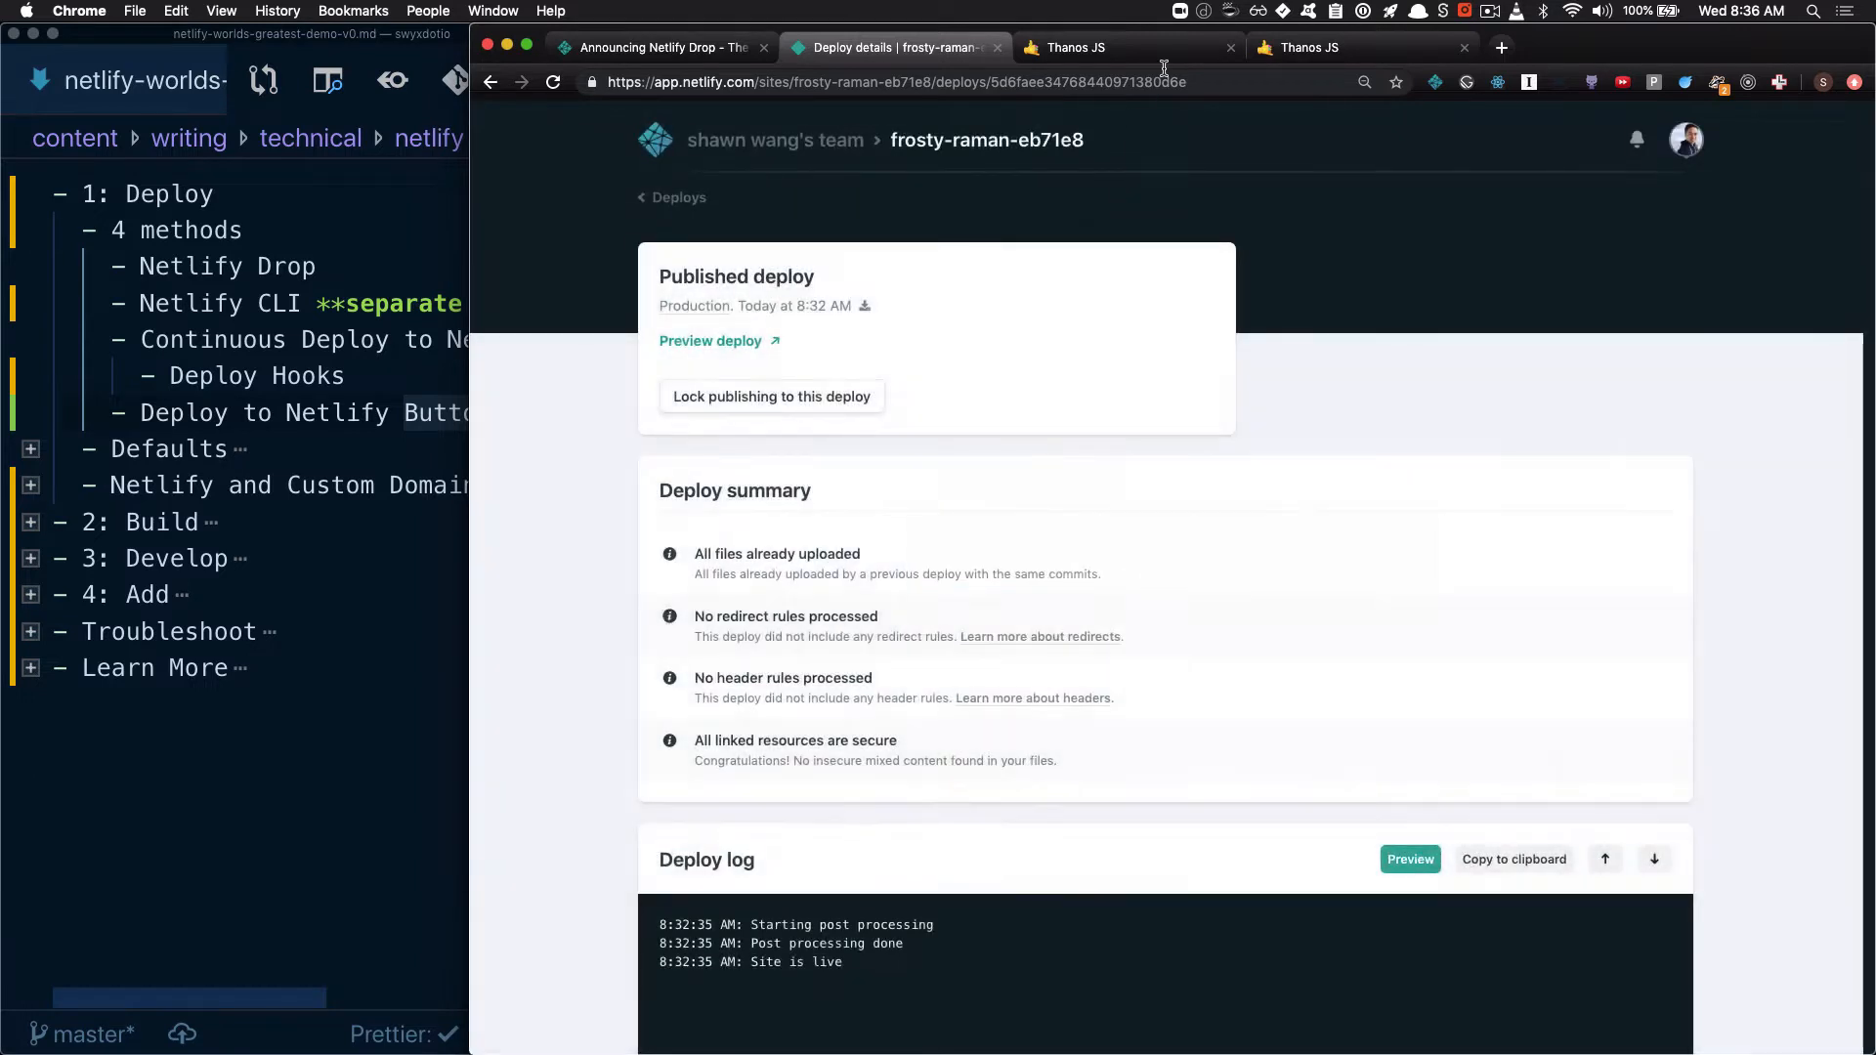
Reload the live frosty-raman-eb71e8.netlify.com page to check the rollback, and return to the site's deploys list
click(1309, 54)
drag(656, 82, 877, 83)
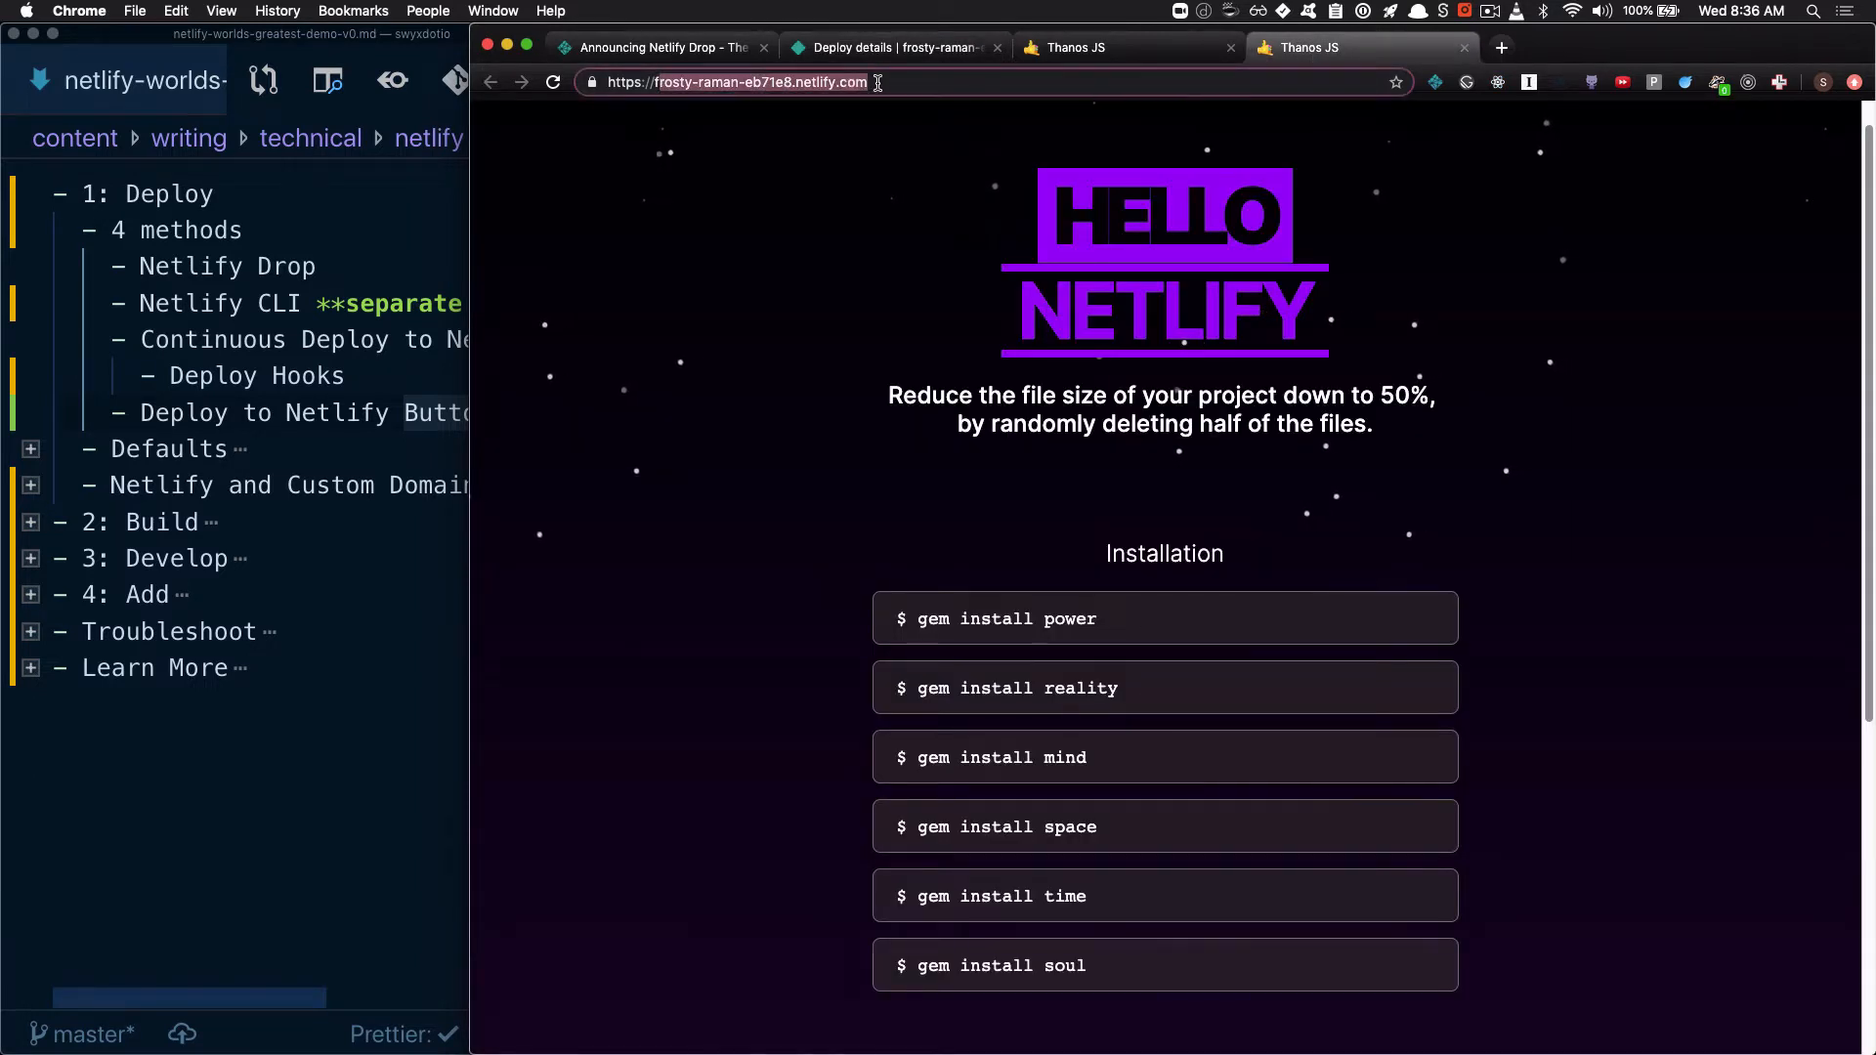
click(553, 82)
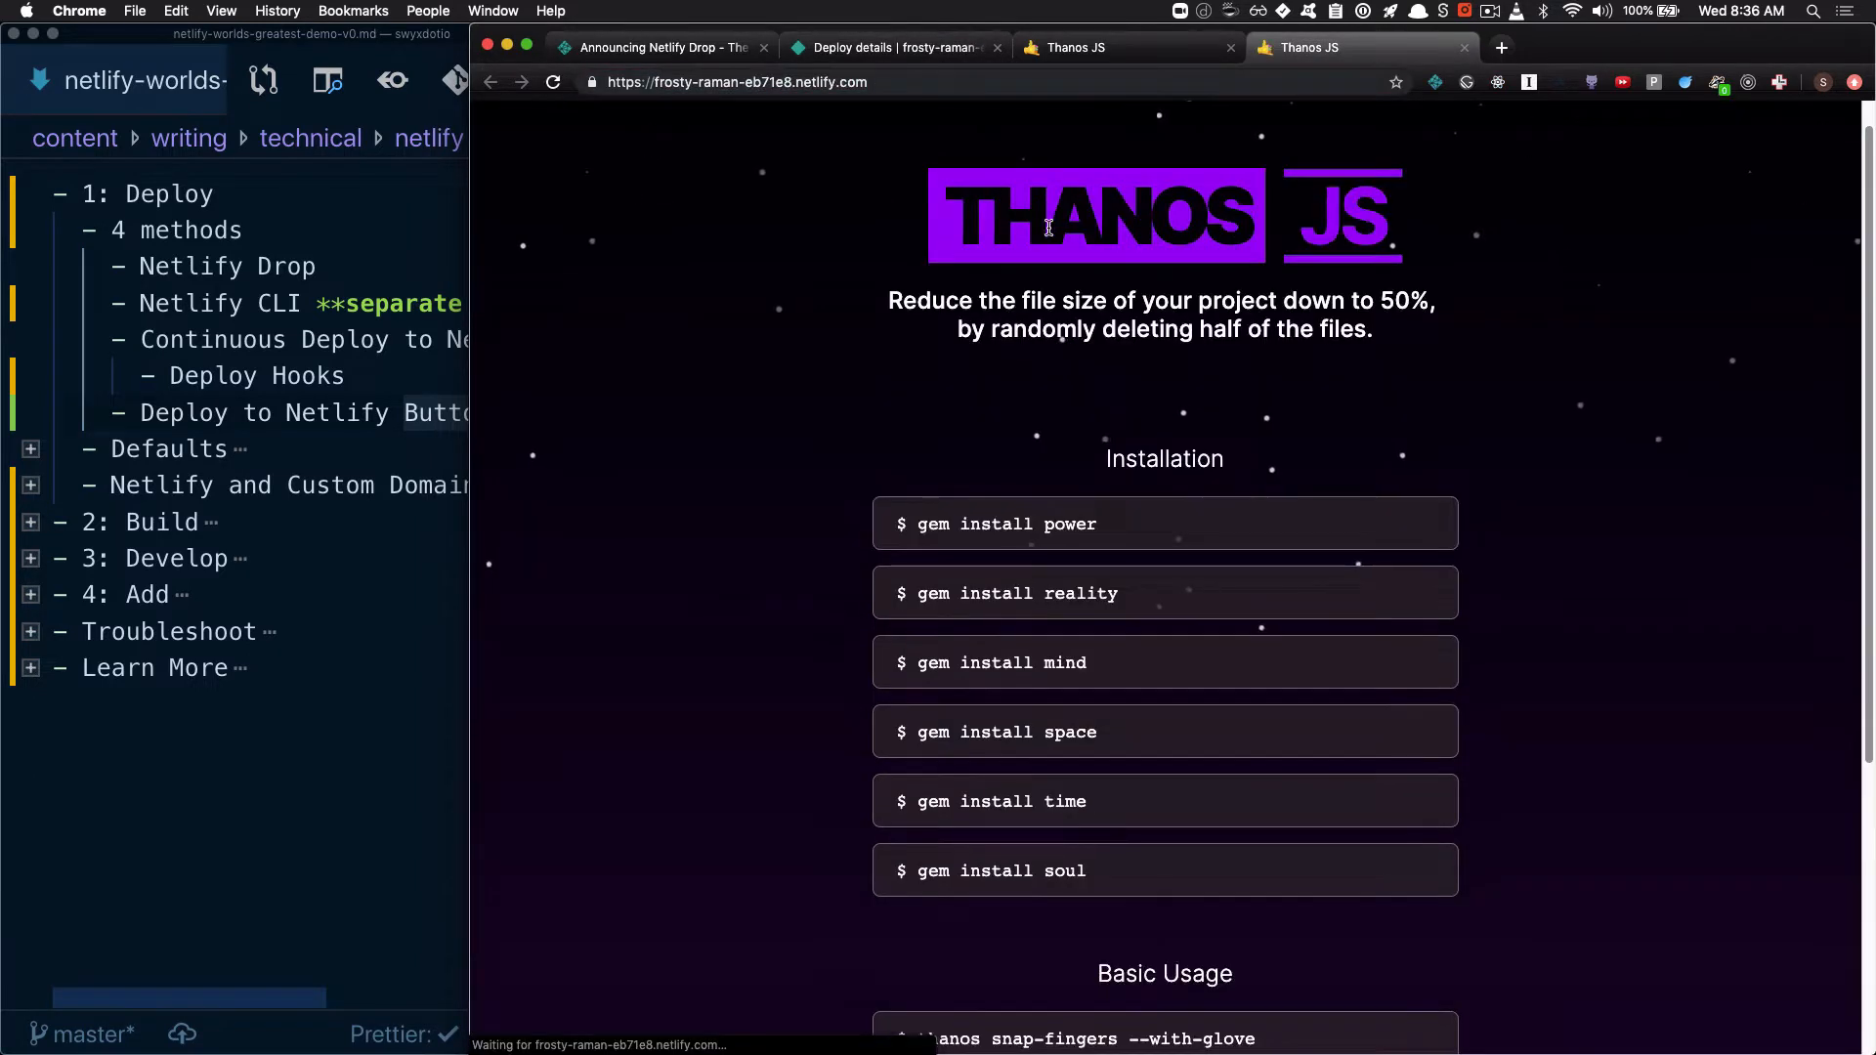
click(853, 47)
click(674, 198)
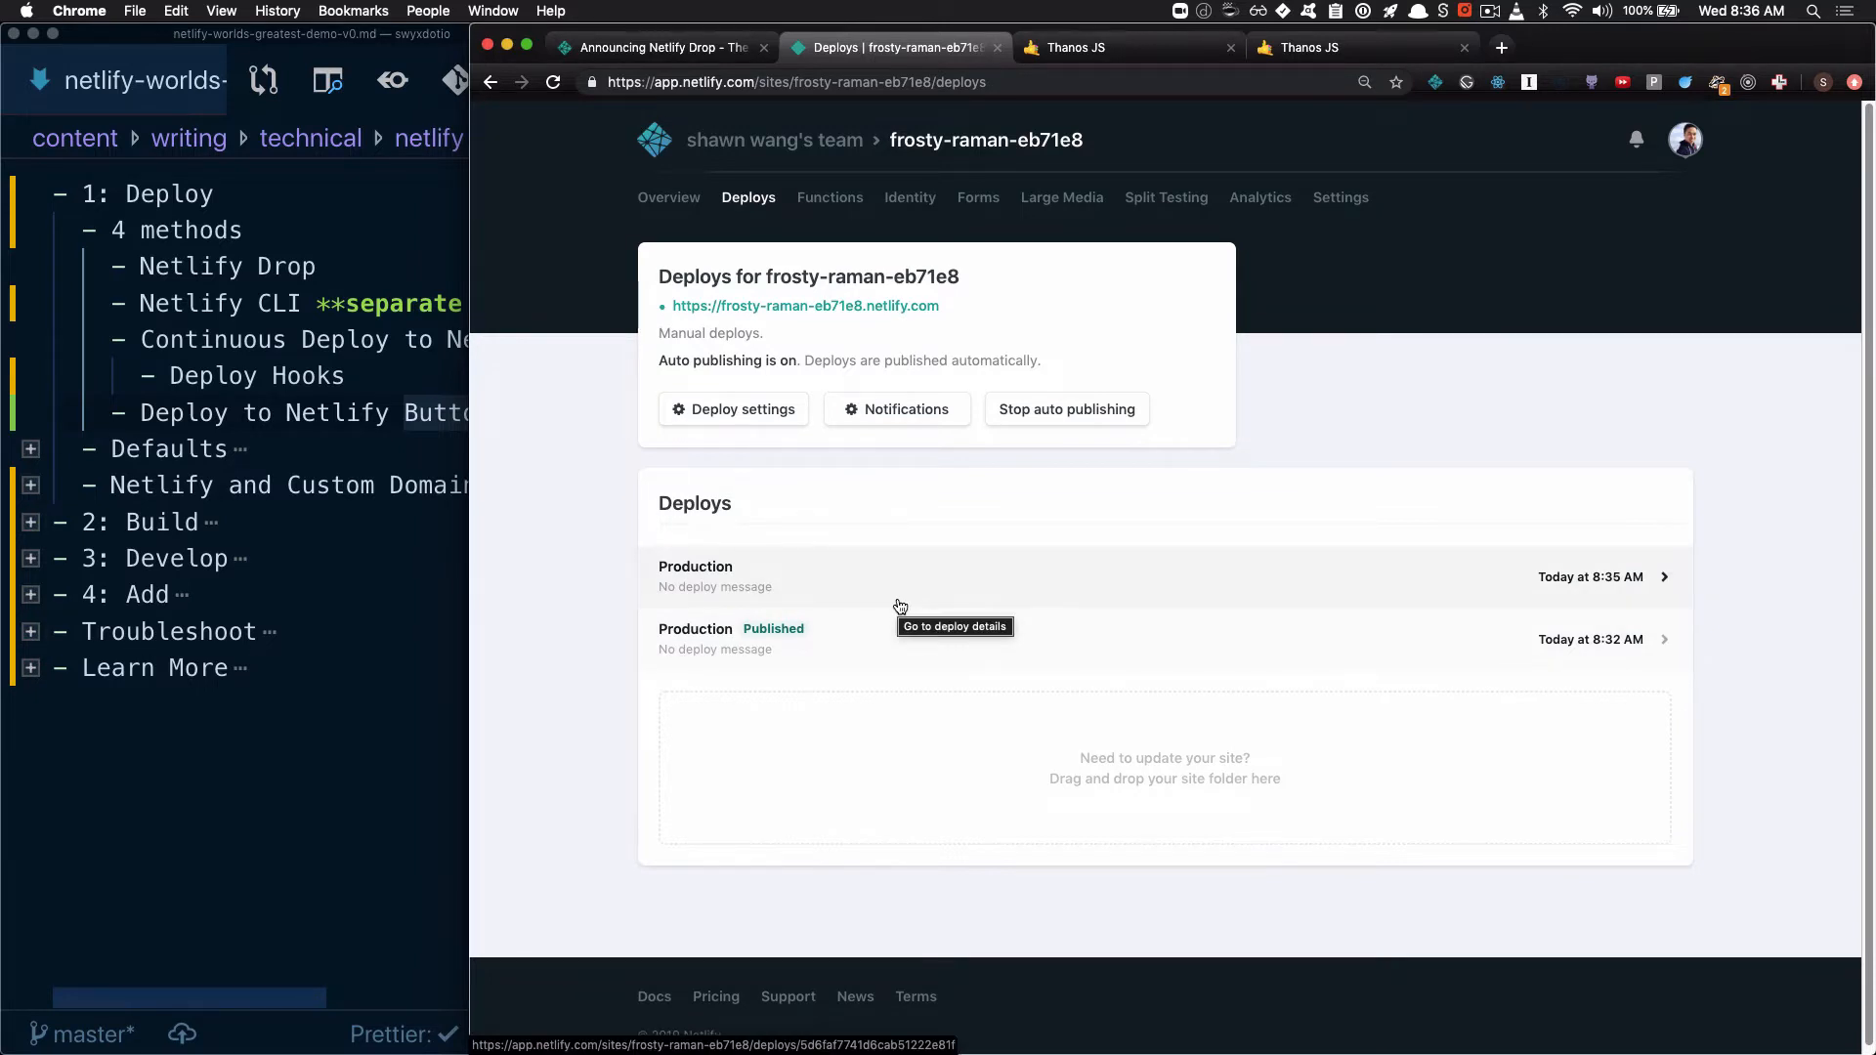
Switch to the outline in Visual Studio Code and highlight "Drop" and "Netlify CLI" in the deployment methods list
key(super+Tab)
double_click(311, 265)
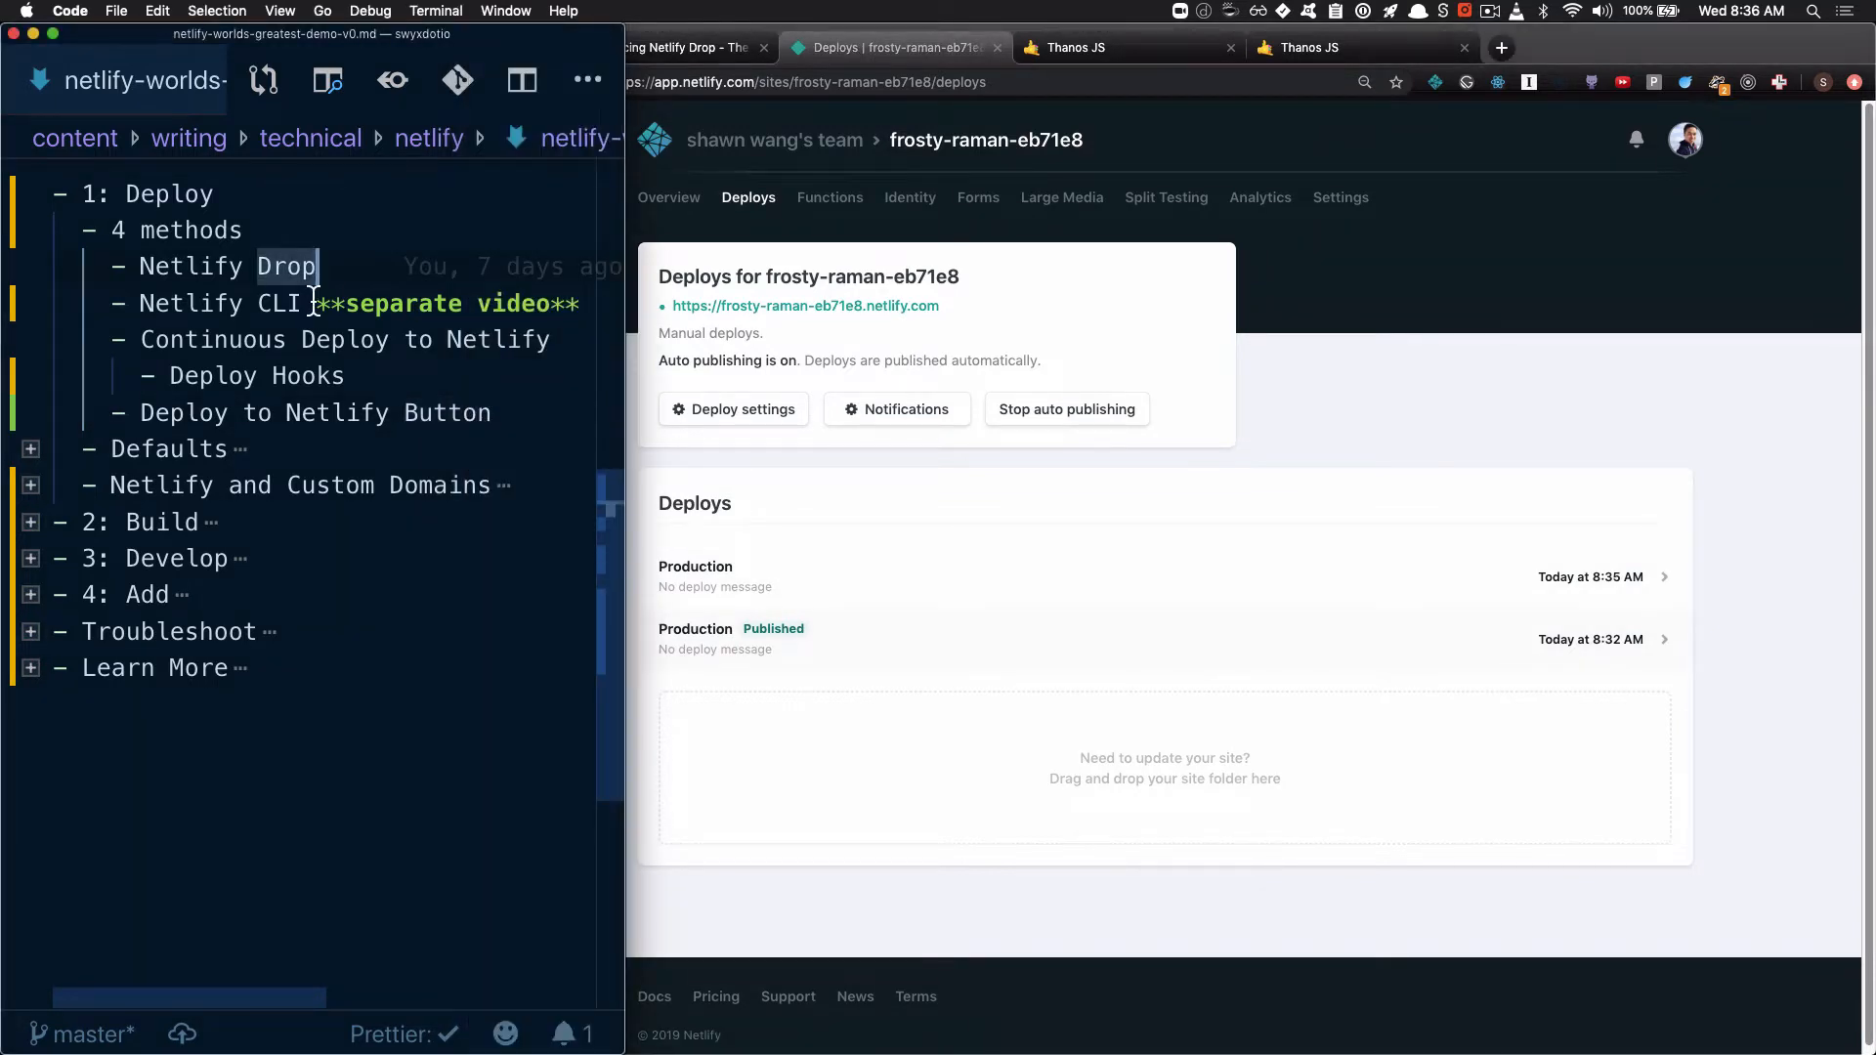
drag(337, 276, 304, 309)
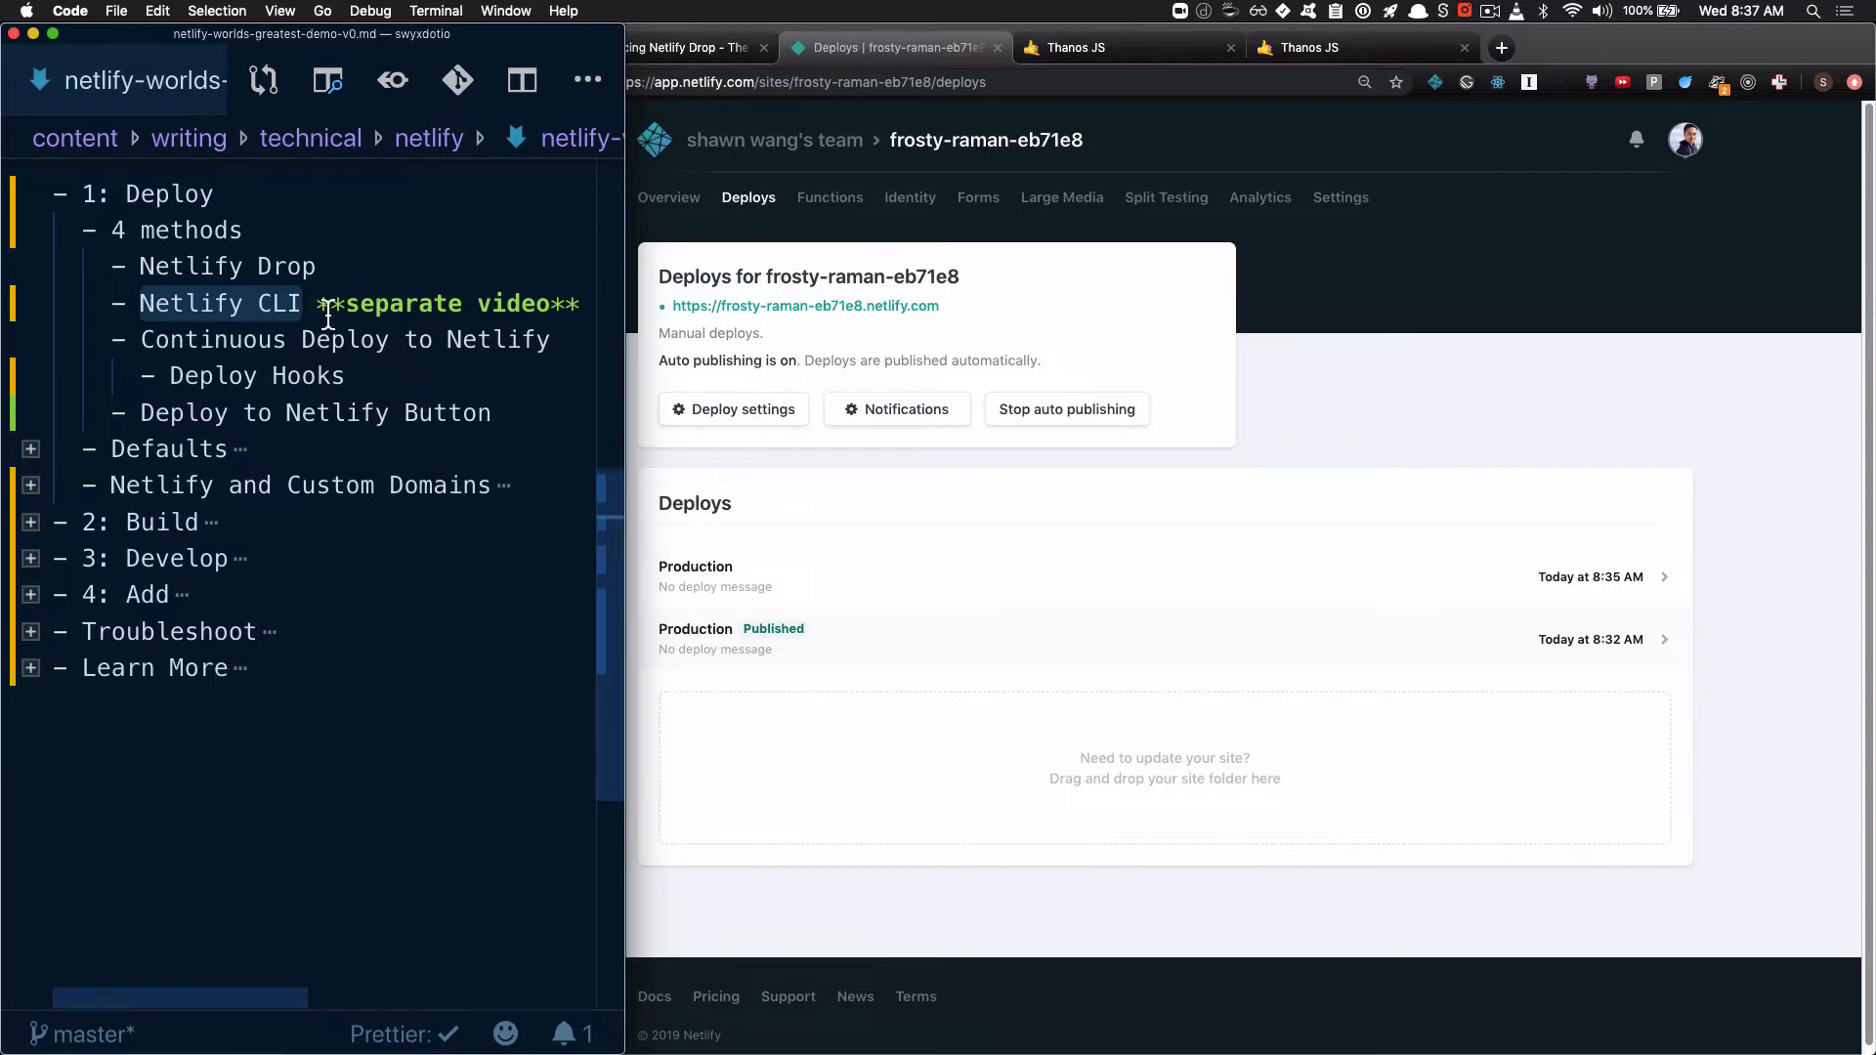
Highlight the "separate video" note beside Netlify CLI in the outline's deployment methods list
drag(330, 305, 579, 319)
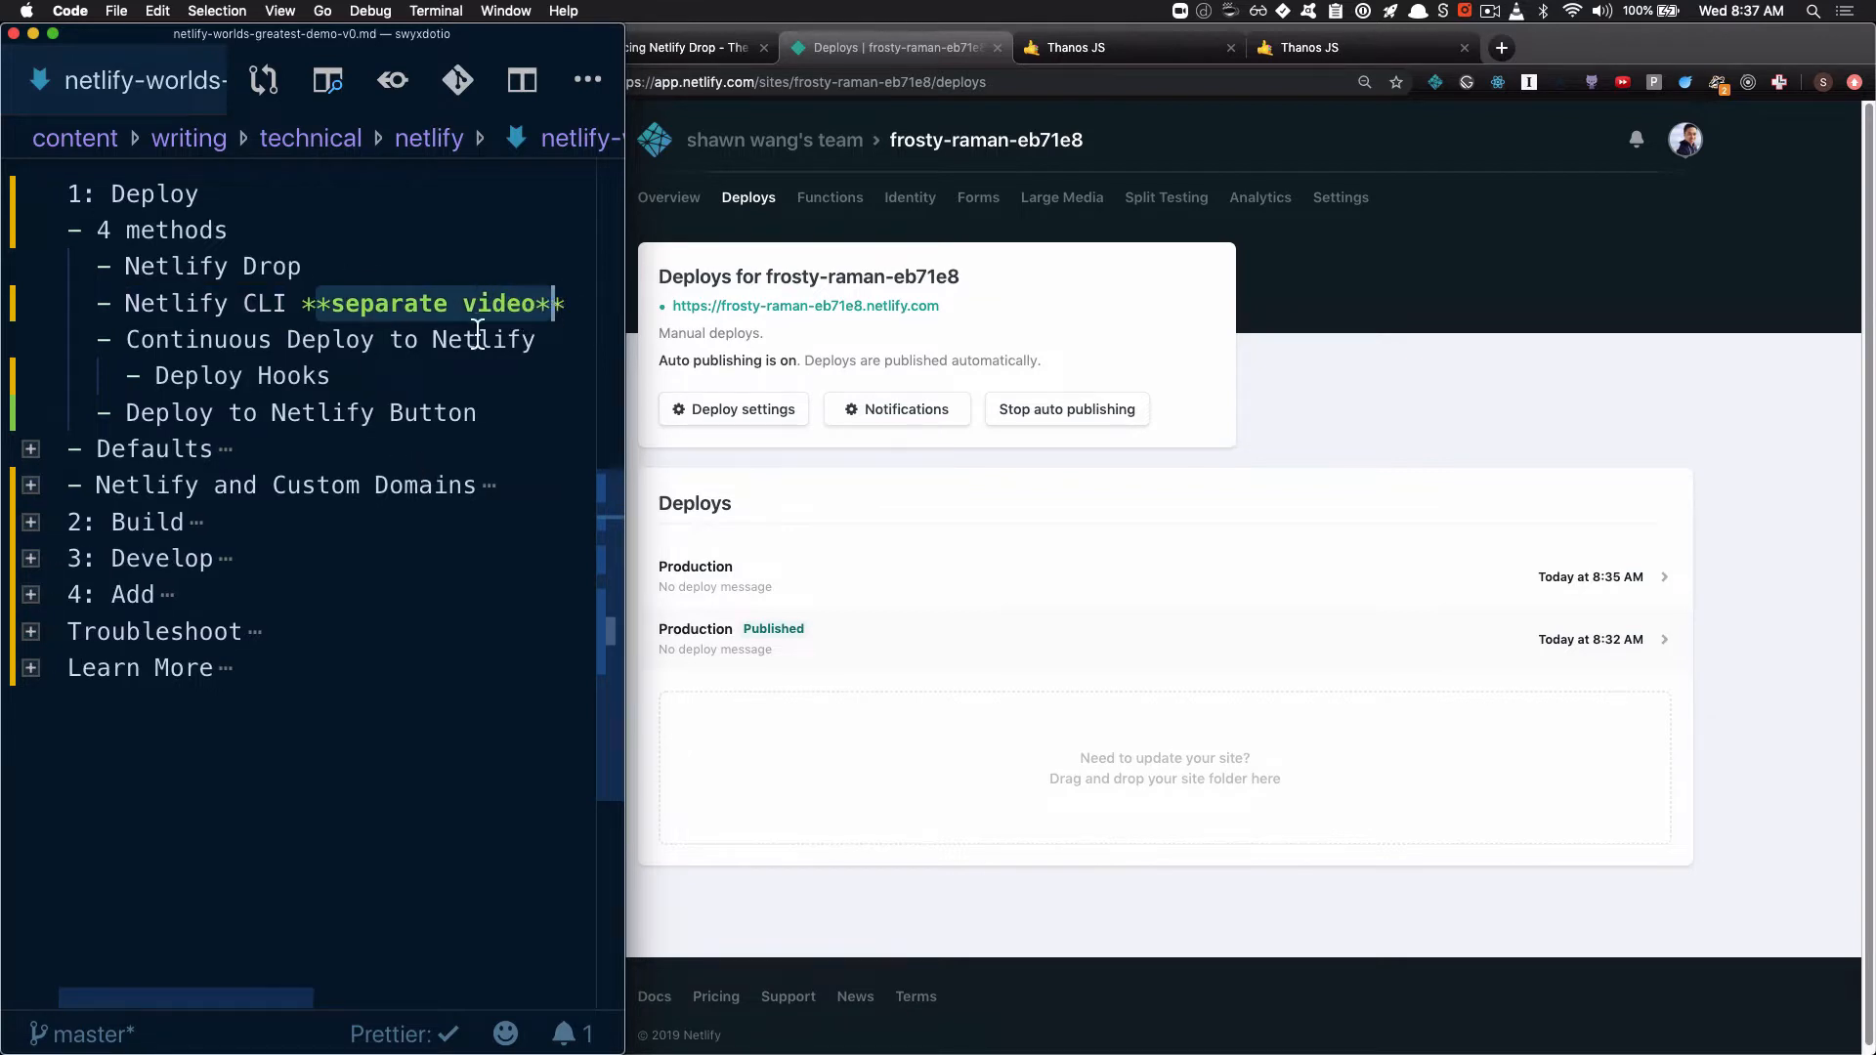
click(302, 310)
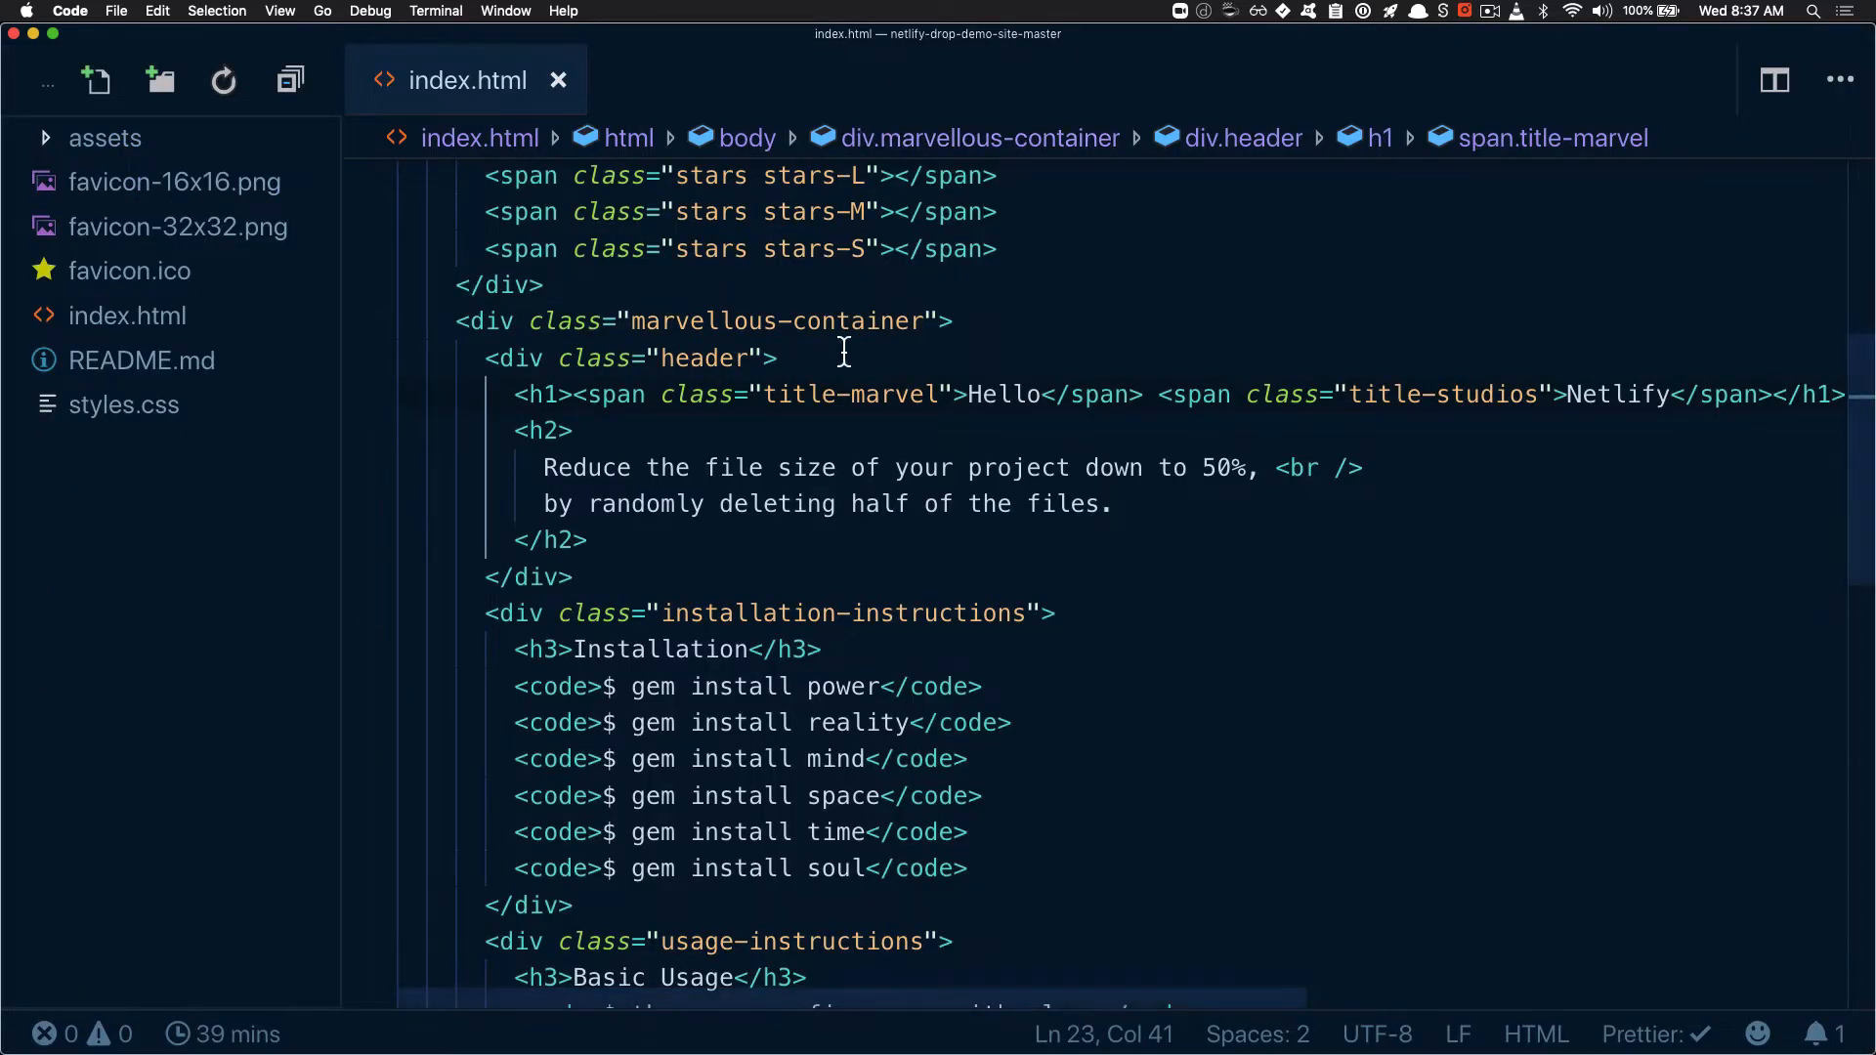
Switch to the netlify-drop-demo-site-master project, go to the start of index.html and open a terminal below the editor
click(766, 468)
scroll(678, 518, up, 2)
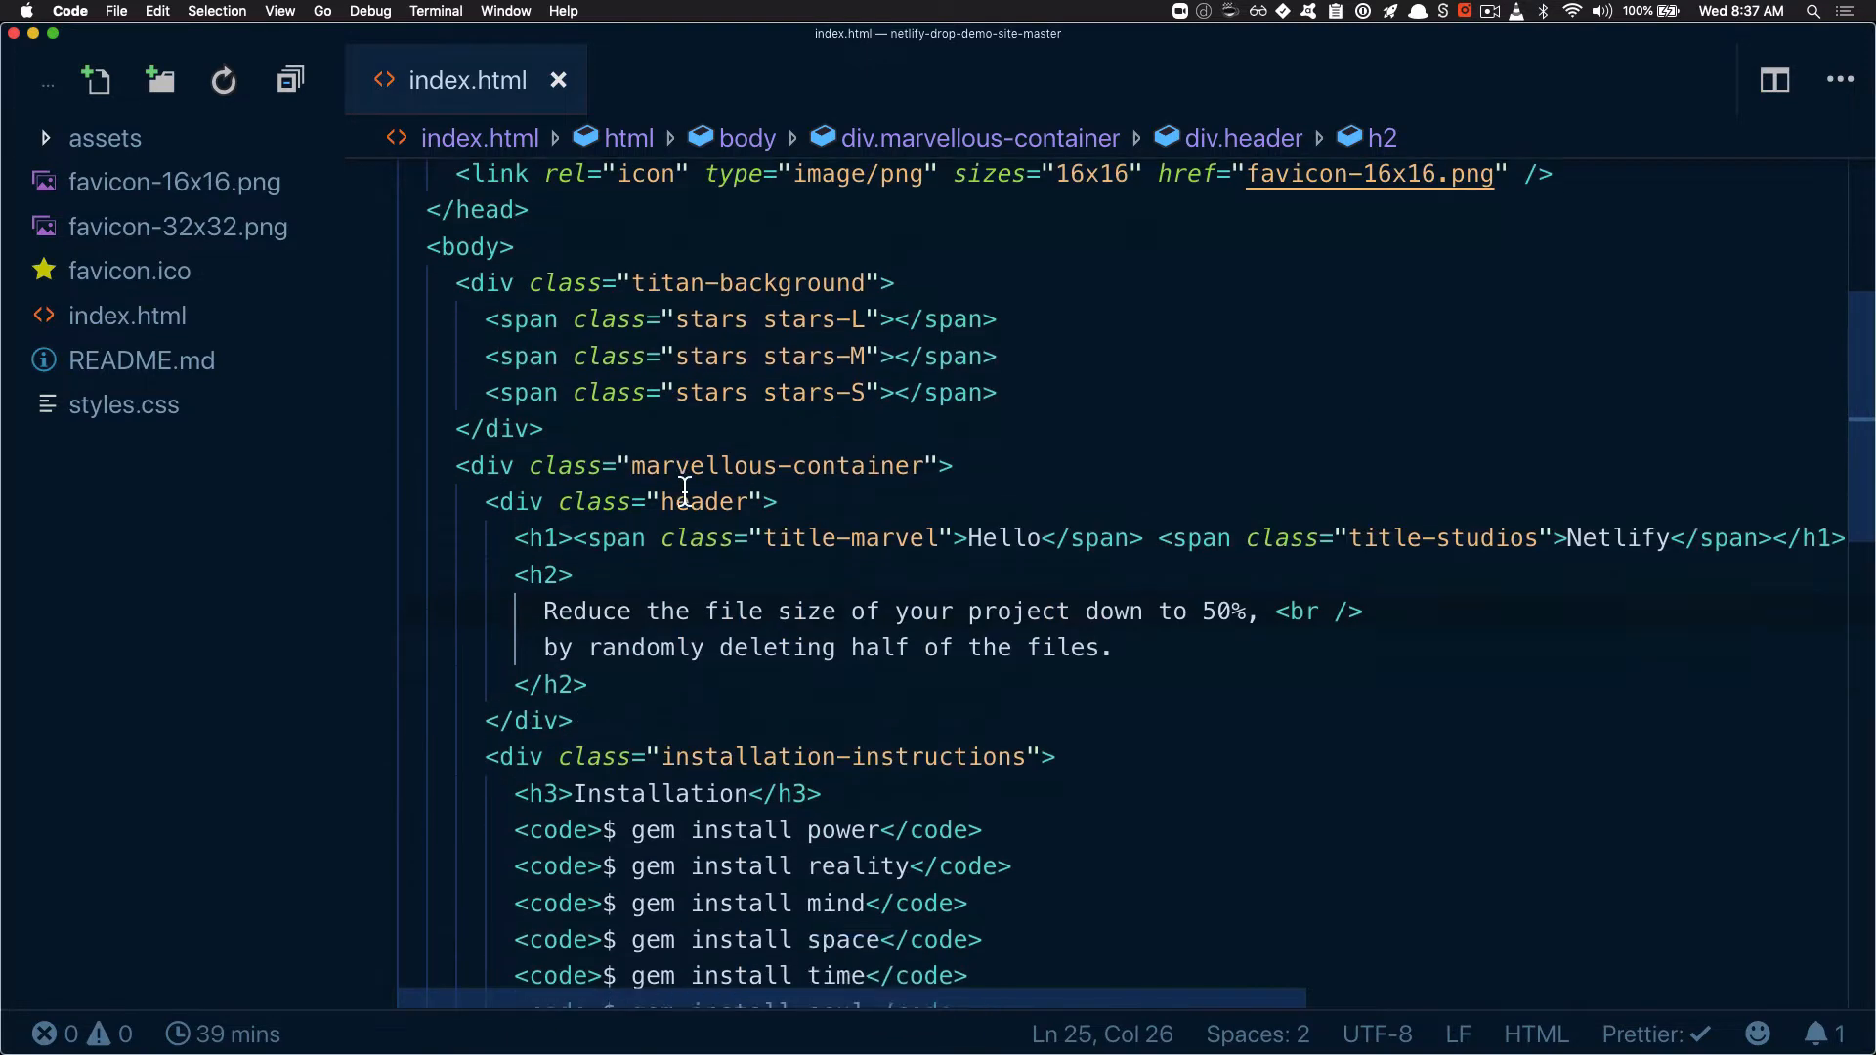
scroll(681, 504, down, 4)
scroll(684, 492, up, 8)
scroll(685, 492, up, 1)
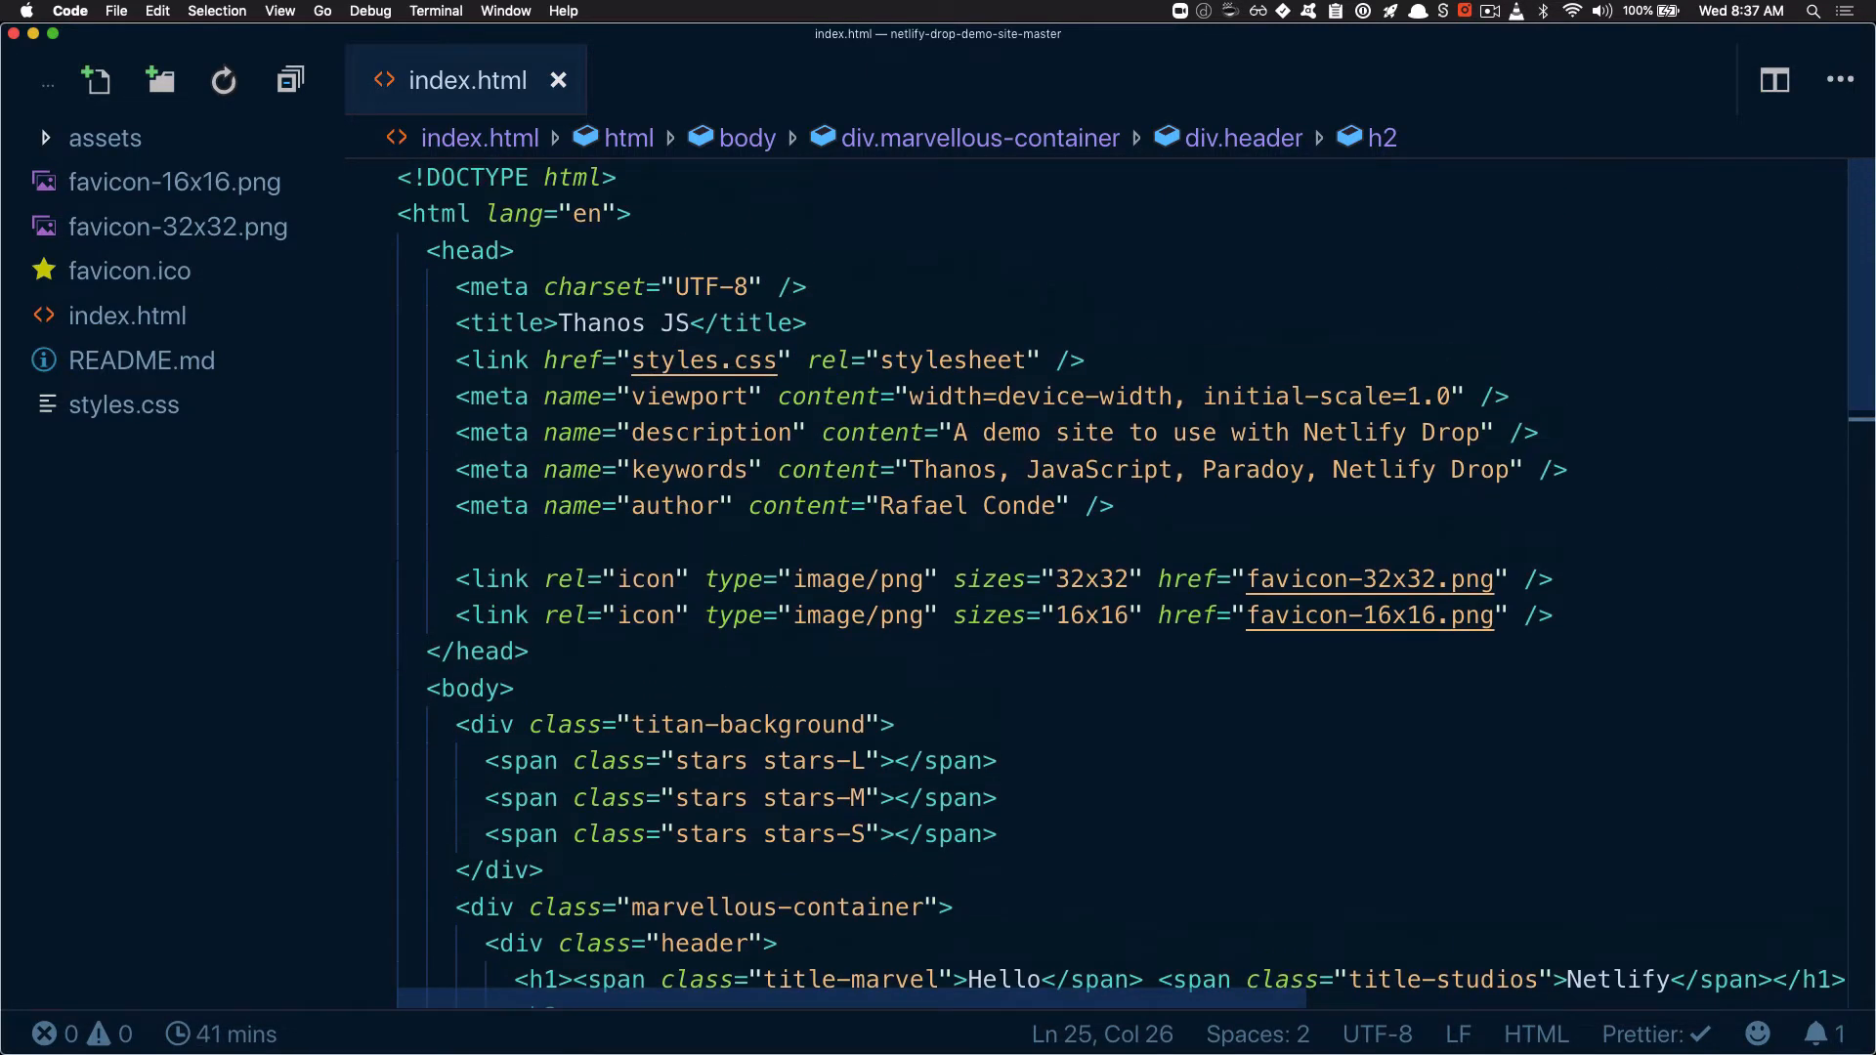
key(ctrl+grave)
drag(1063, 319, 1014, 590)
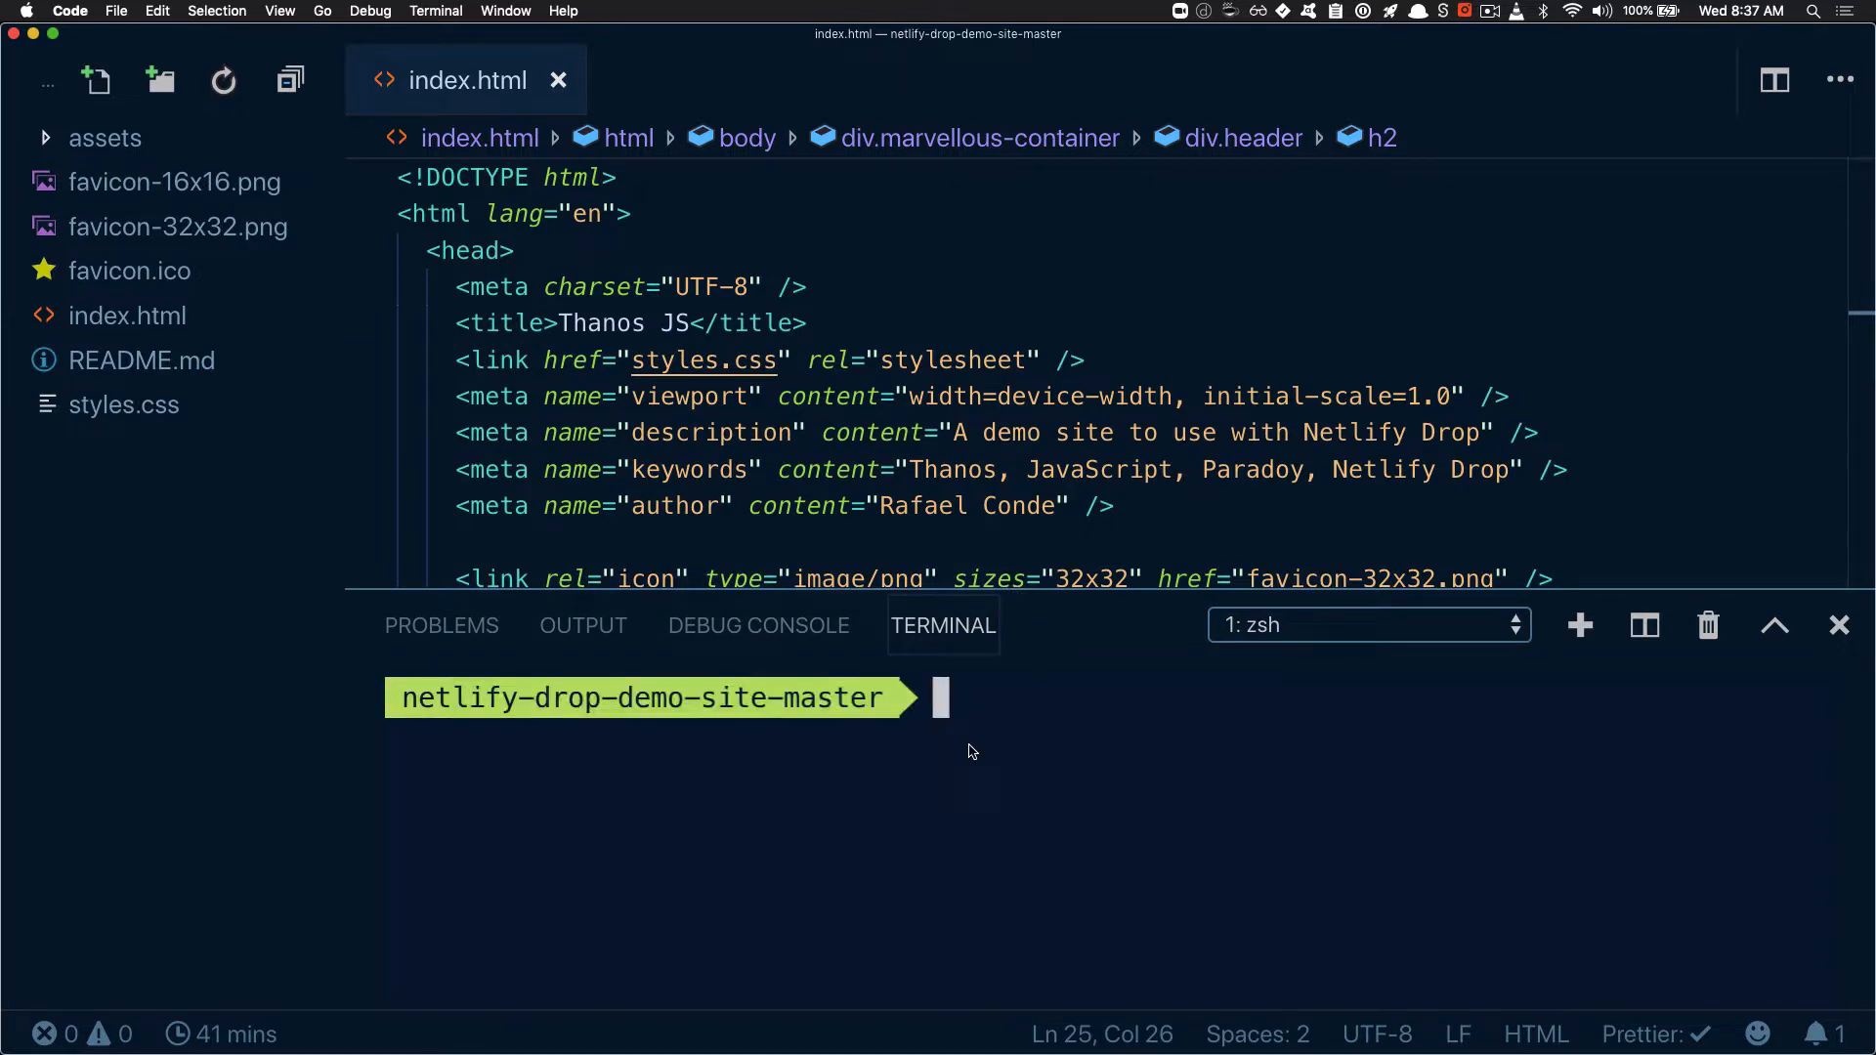
Enter the global install command "npm i -g netlify-cli" and the login command "netlify login" in the terminal
text(npm i -g)
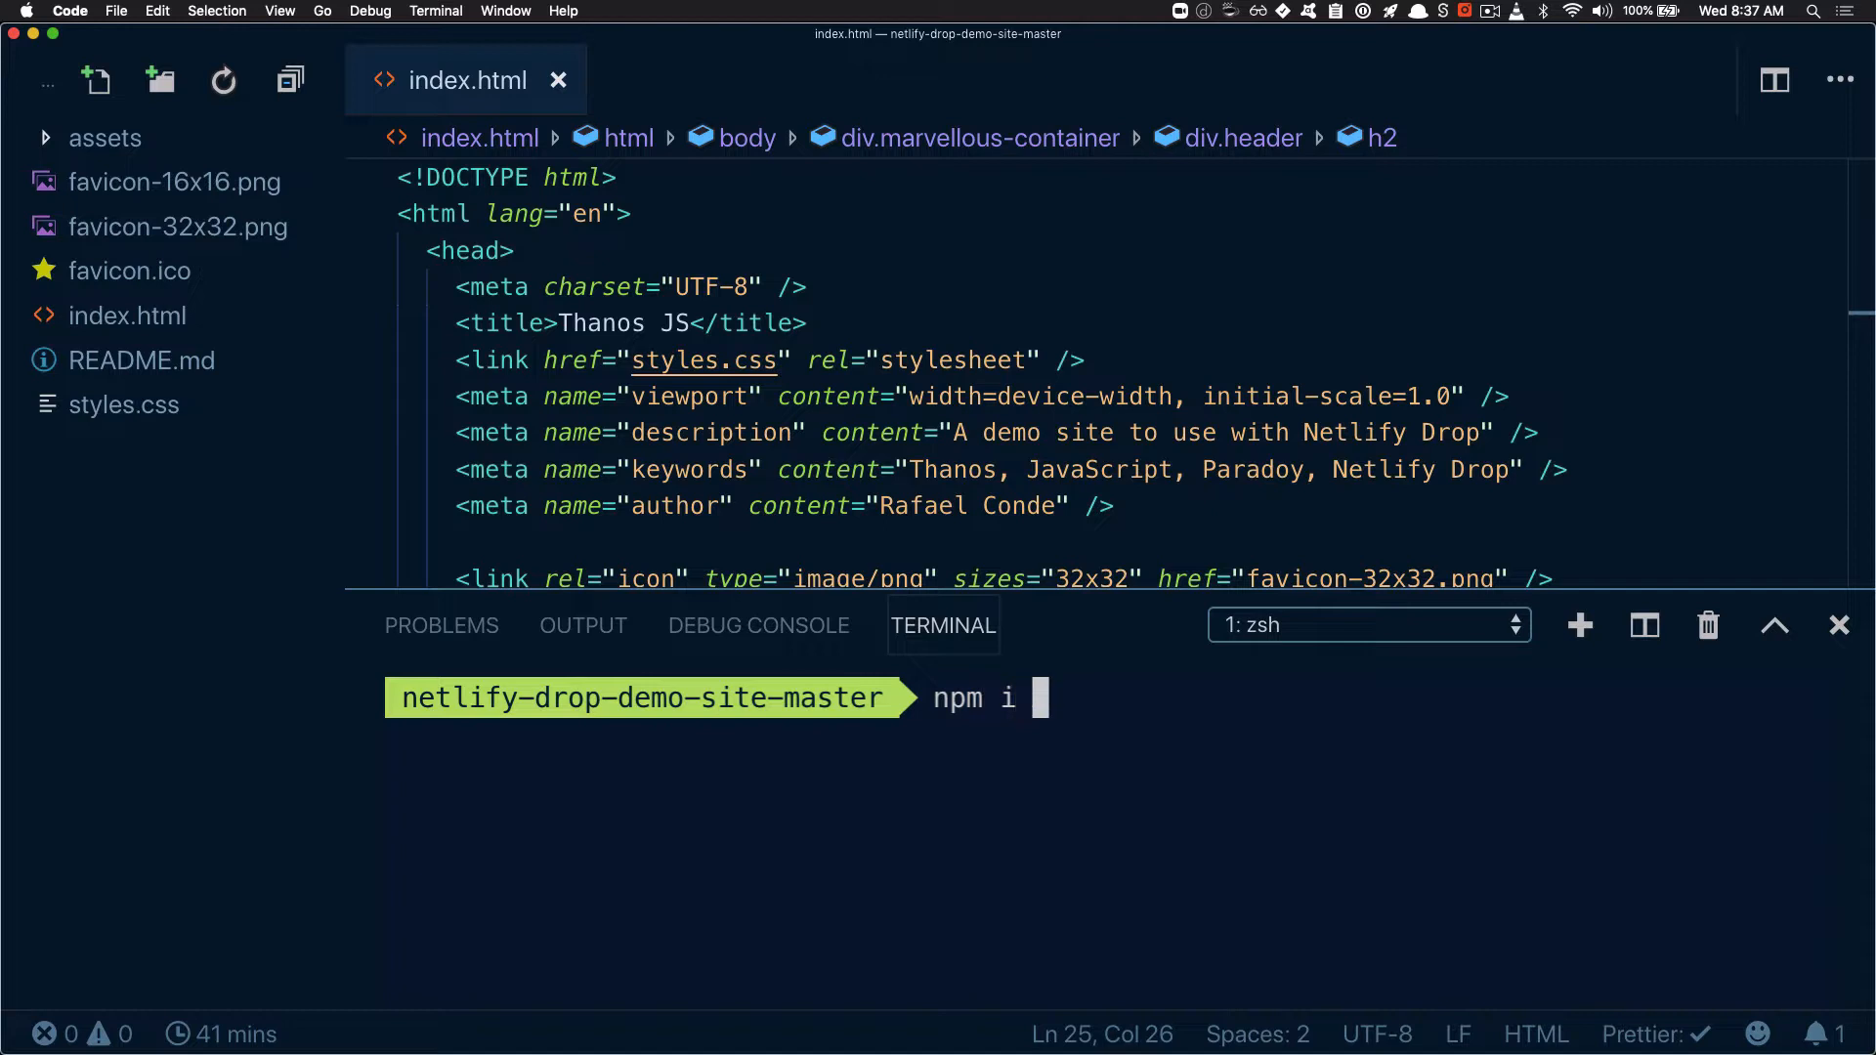
text( netlify-cli)
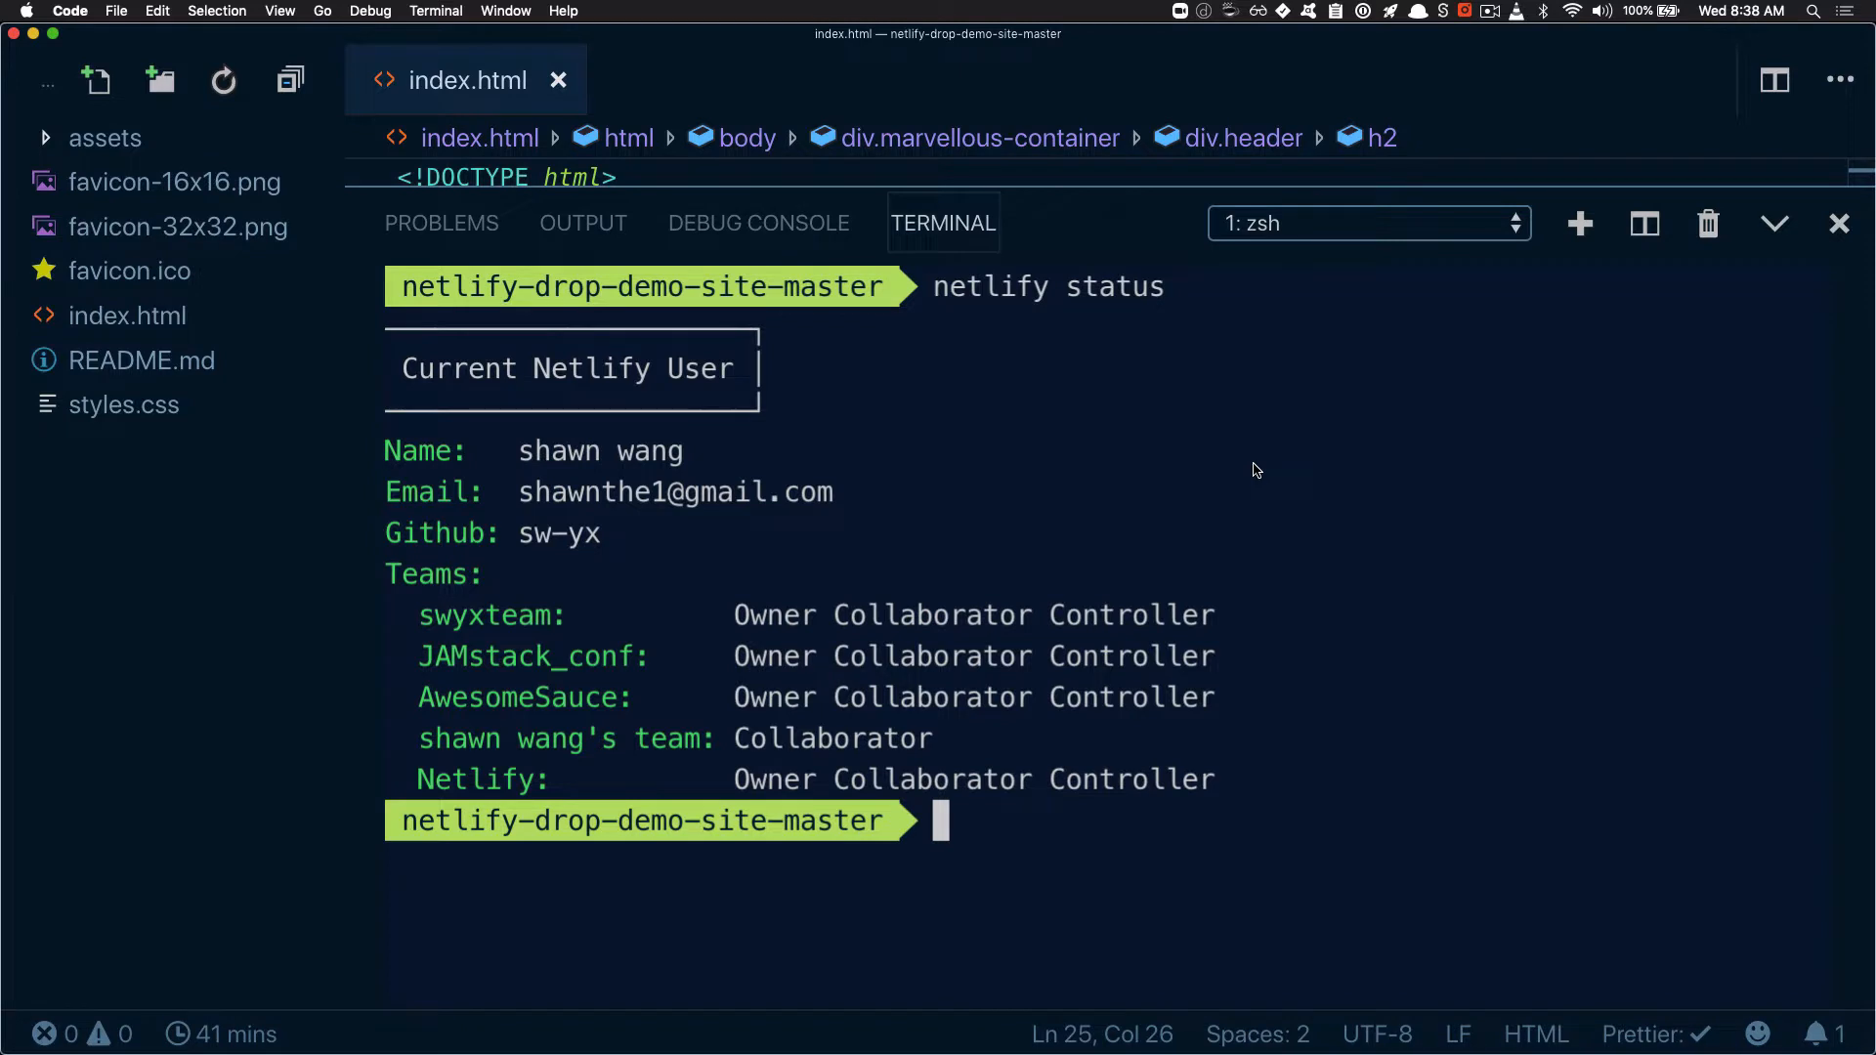
text(netlify login)
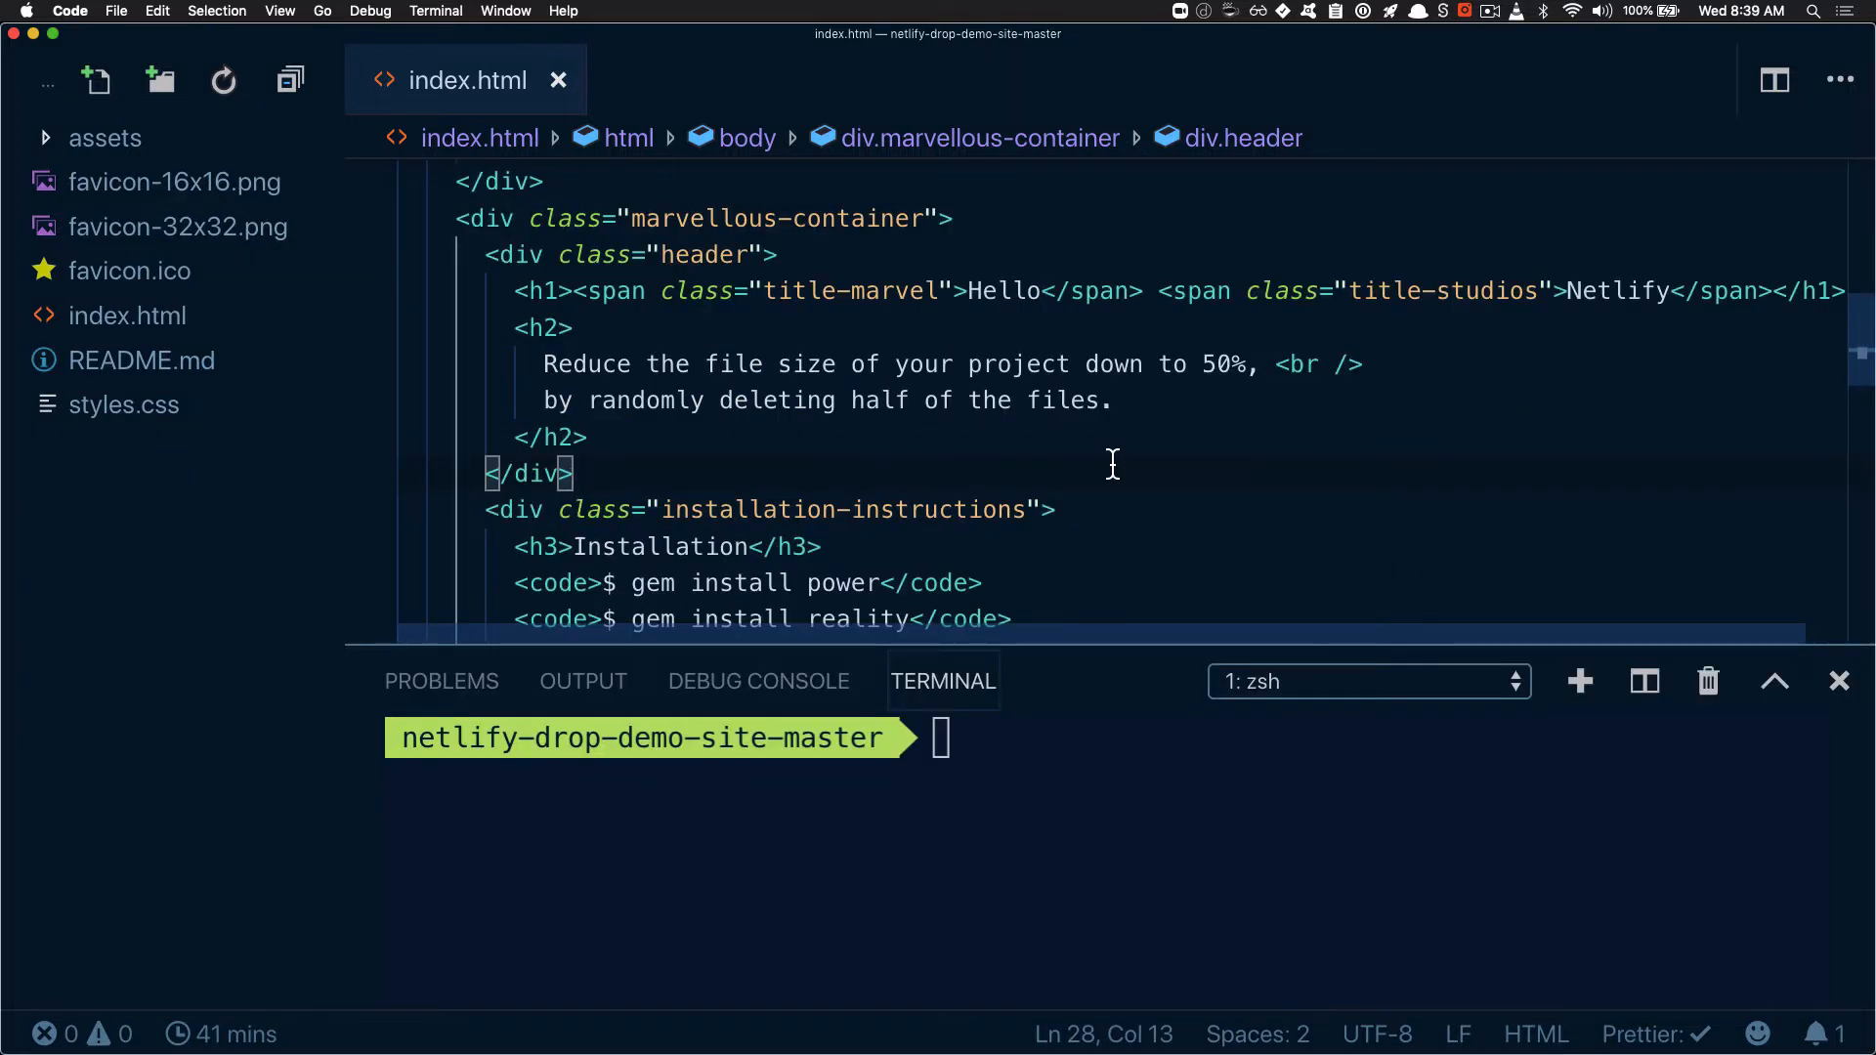
Change the h1 heading's two spans in index.html to "Netlify" and "CLI Rules", and save the file
double_click(1012, 290)
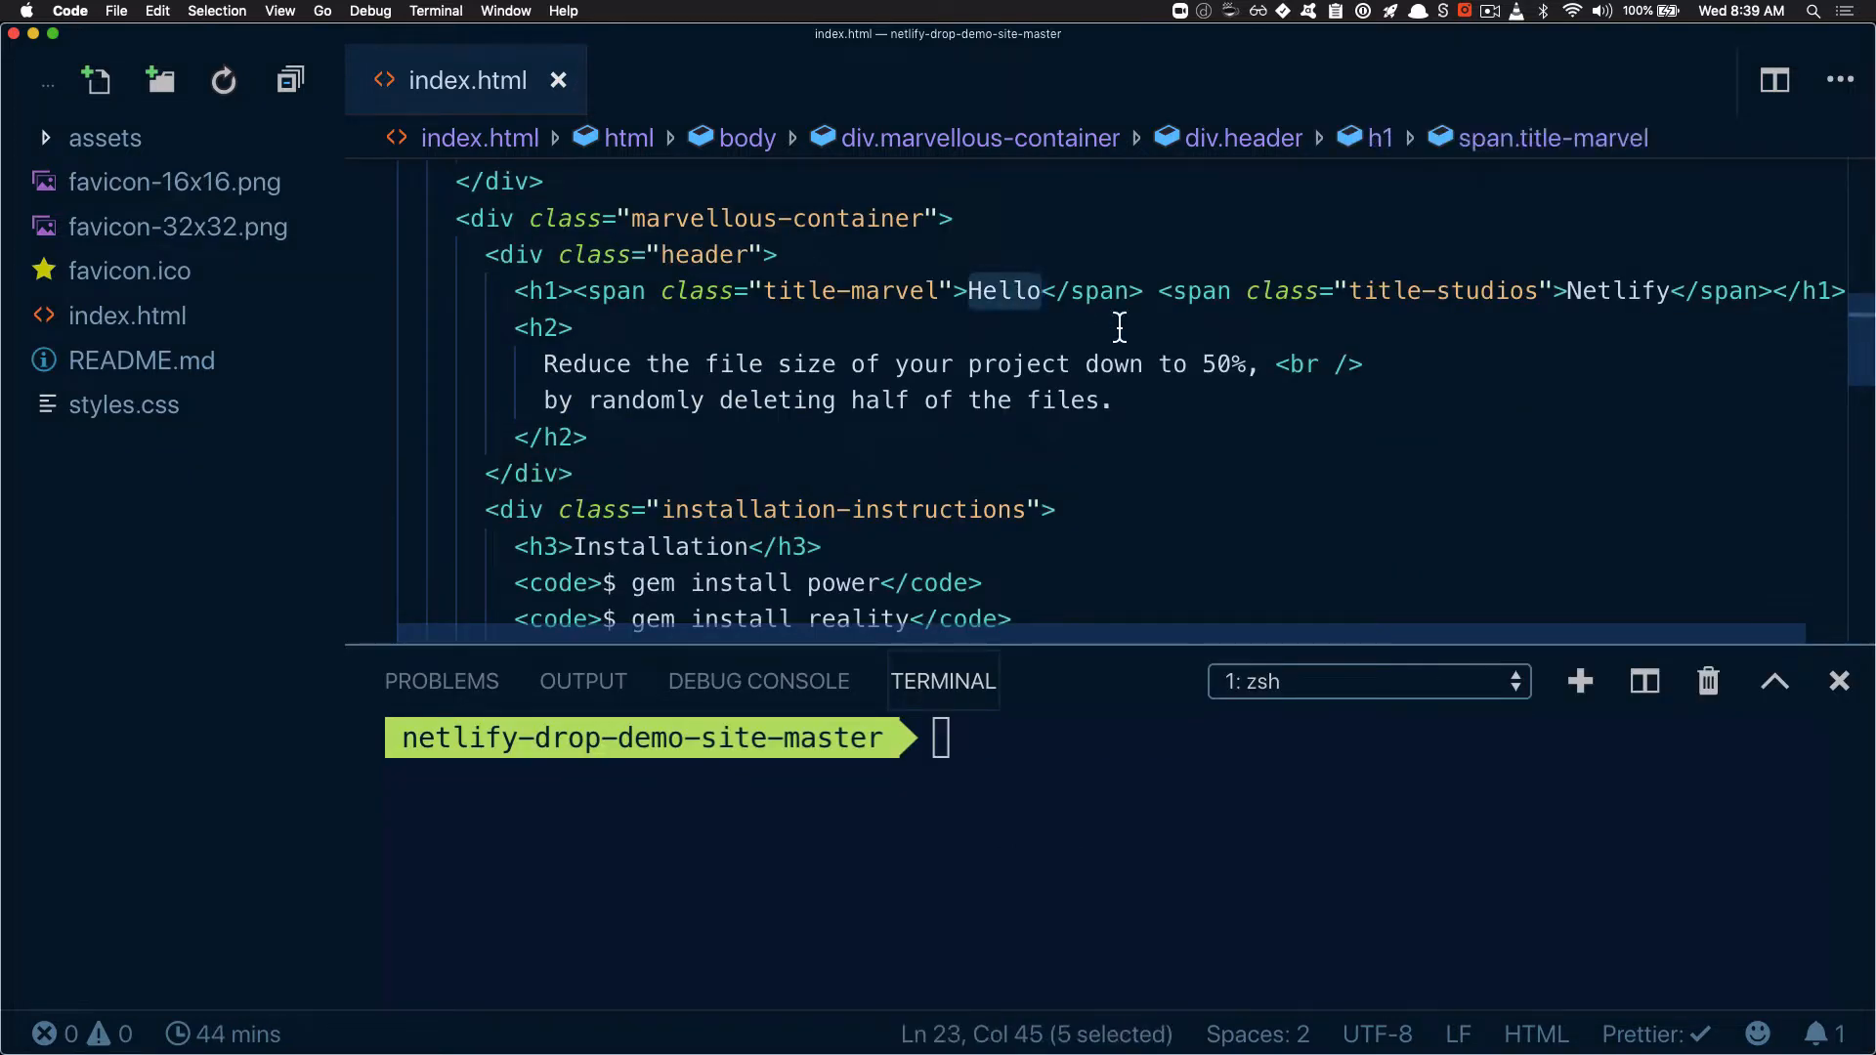
text(Netlify)
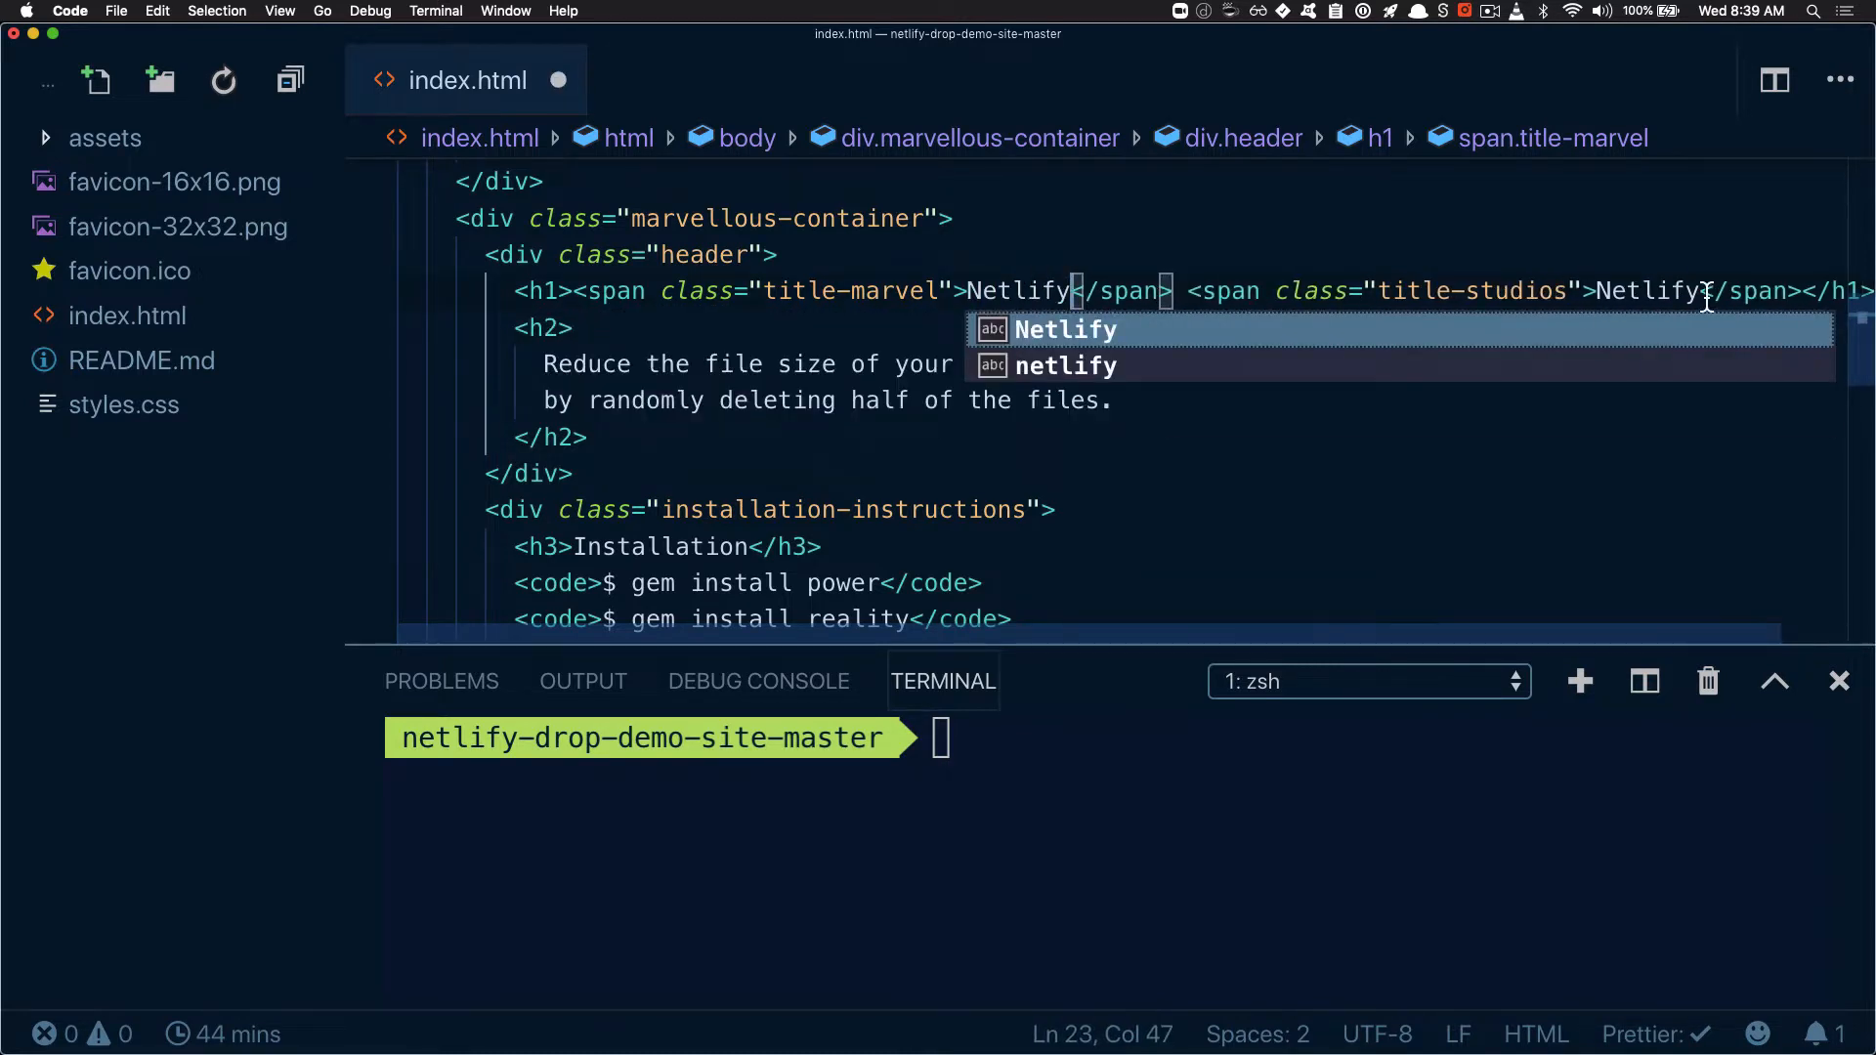
double_click(1661, 291)
text(CLI)
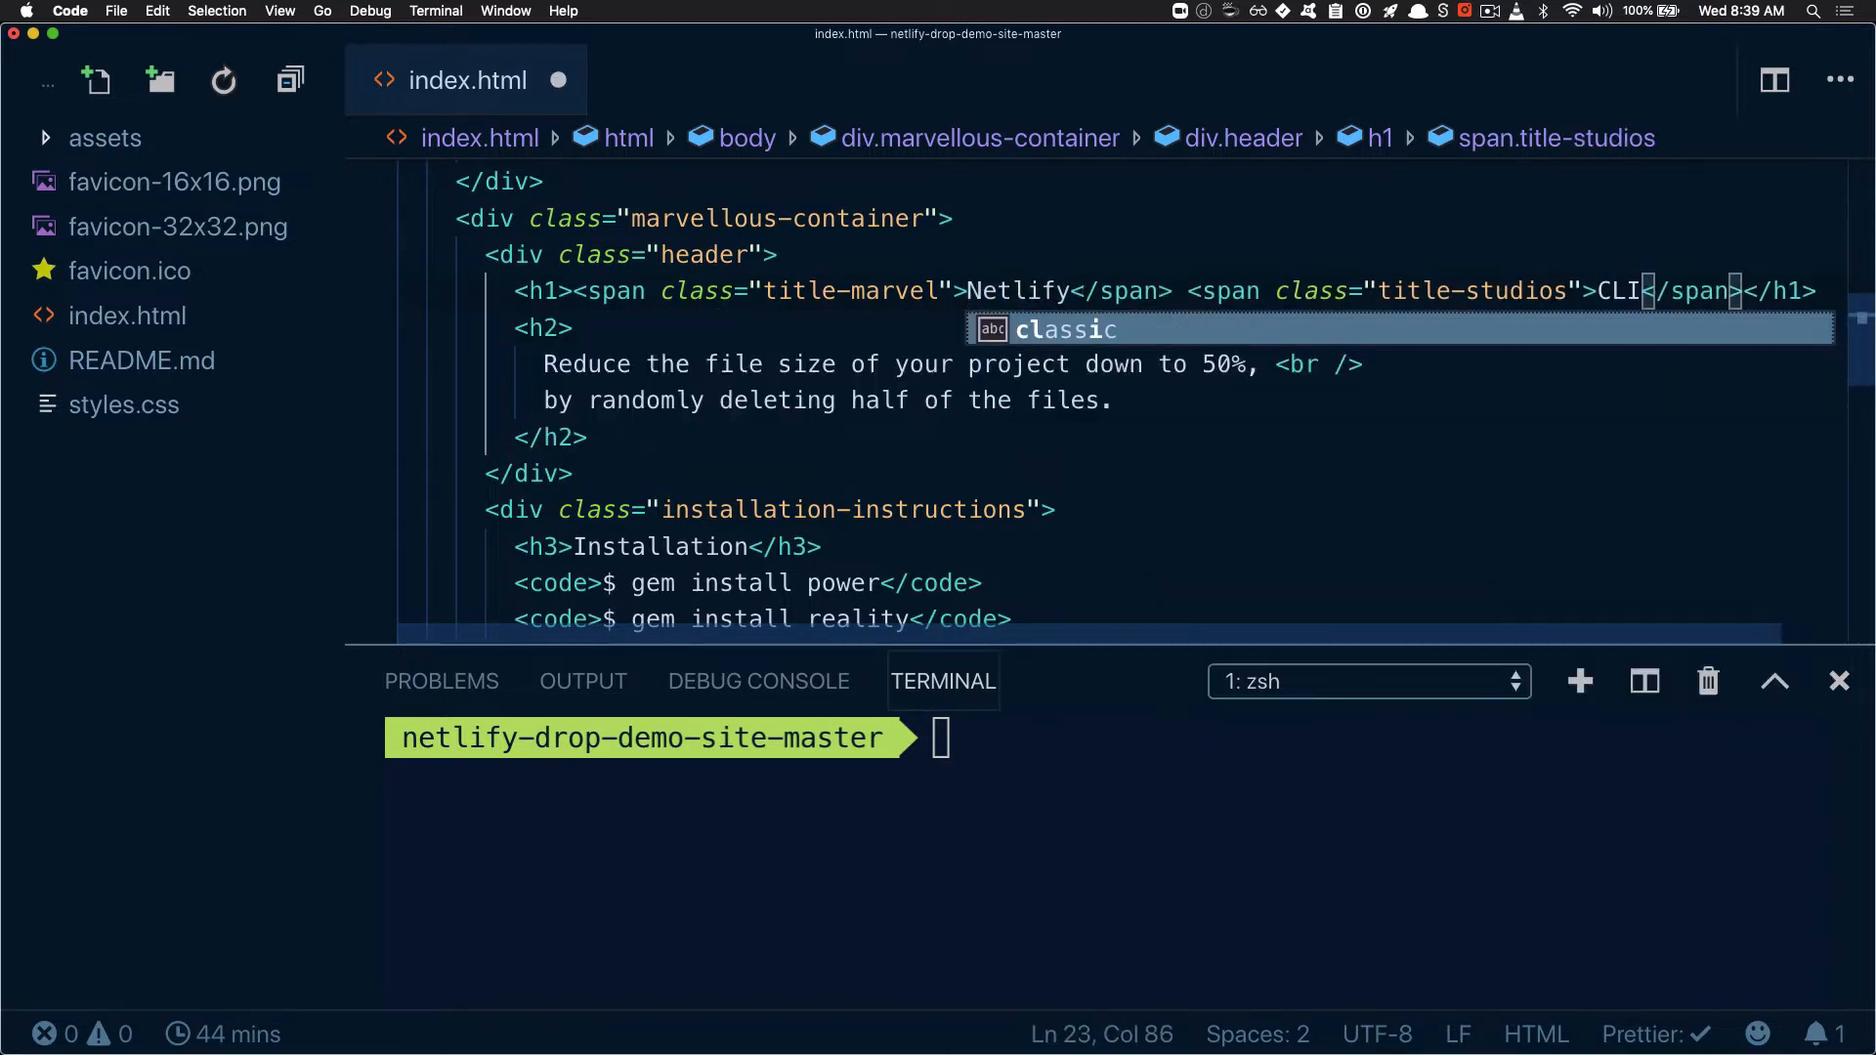
text( Rules)
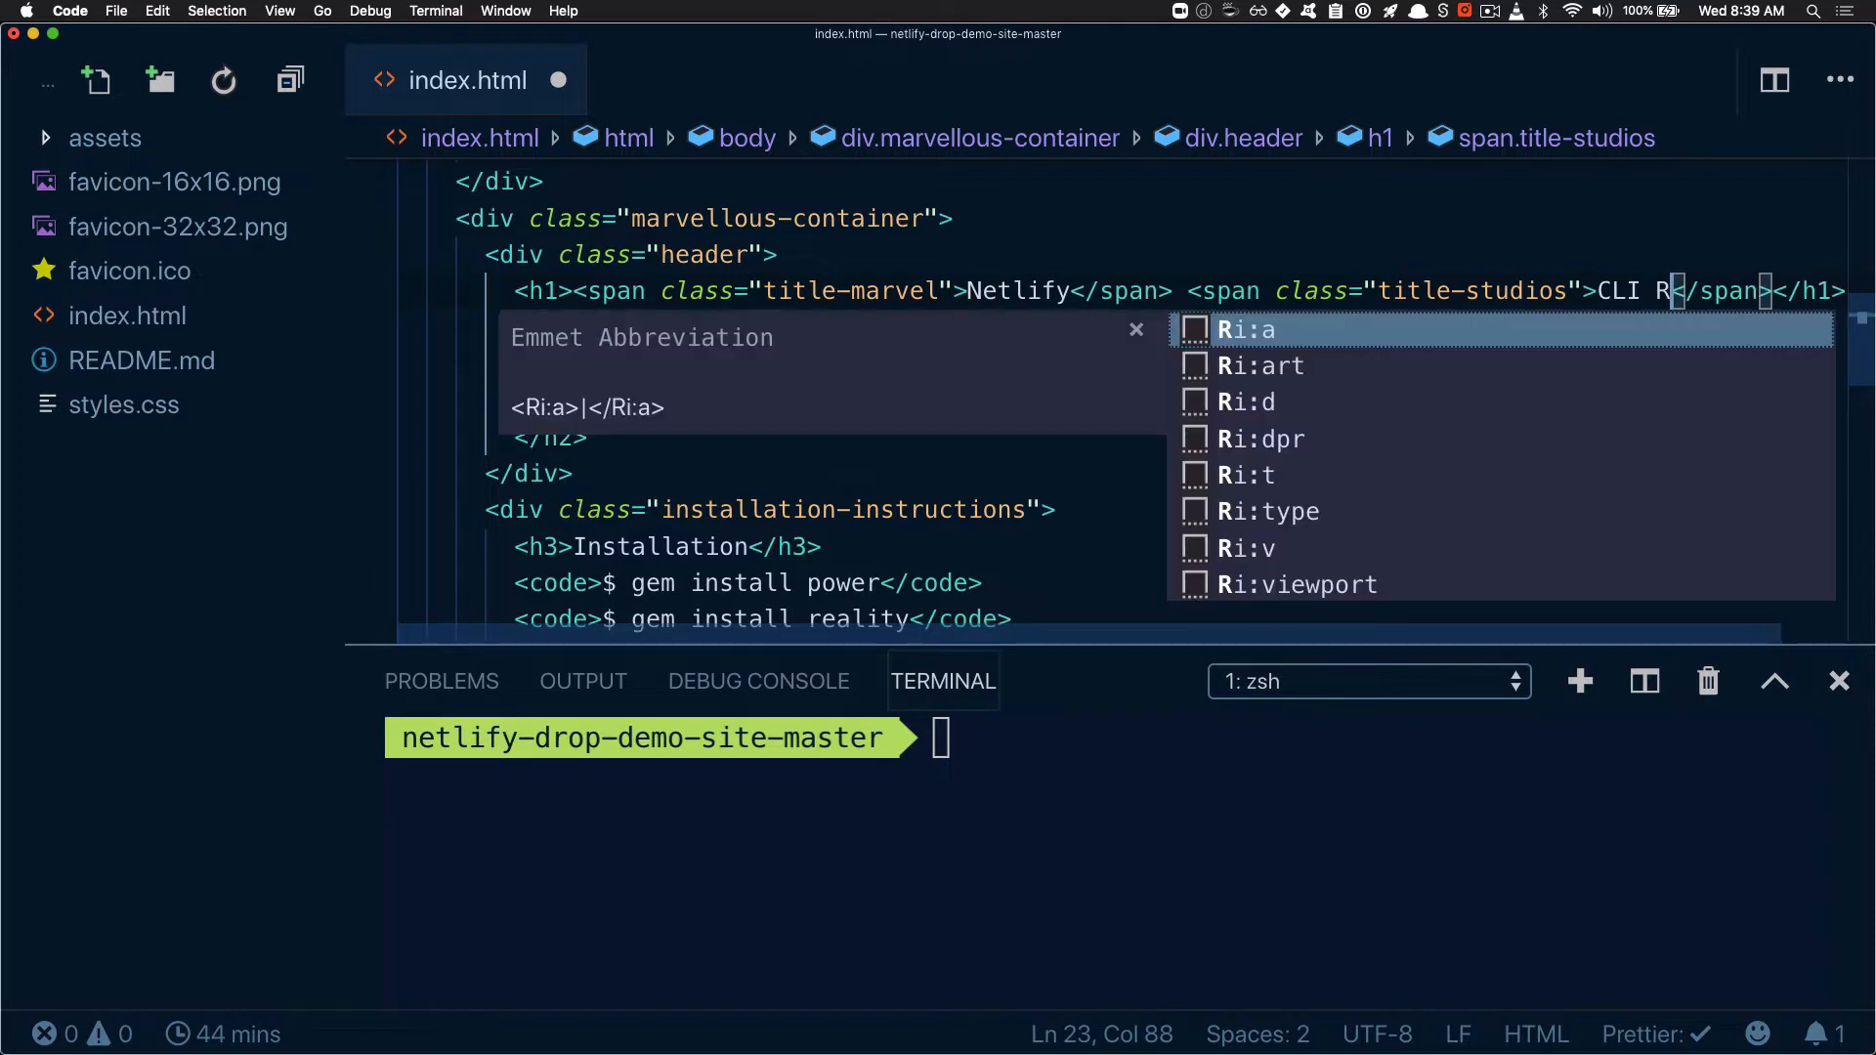
key(super+s)
Review the edited h1 heading line in index.html and return to the terminal prompt
click(1291, 293)
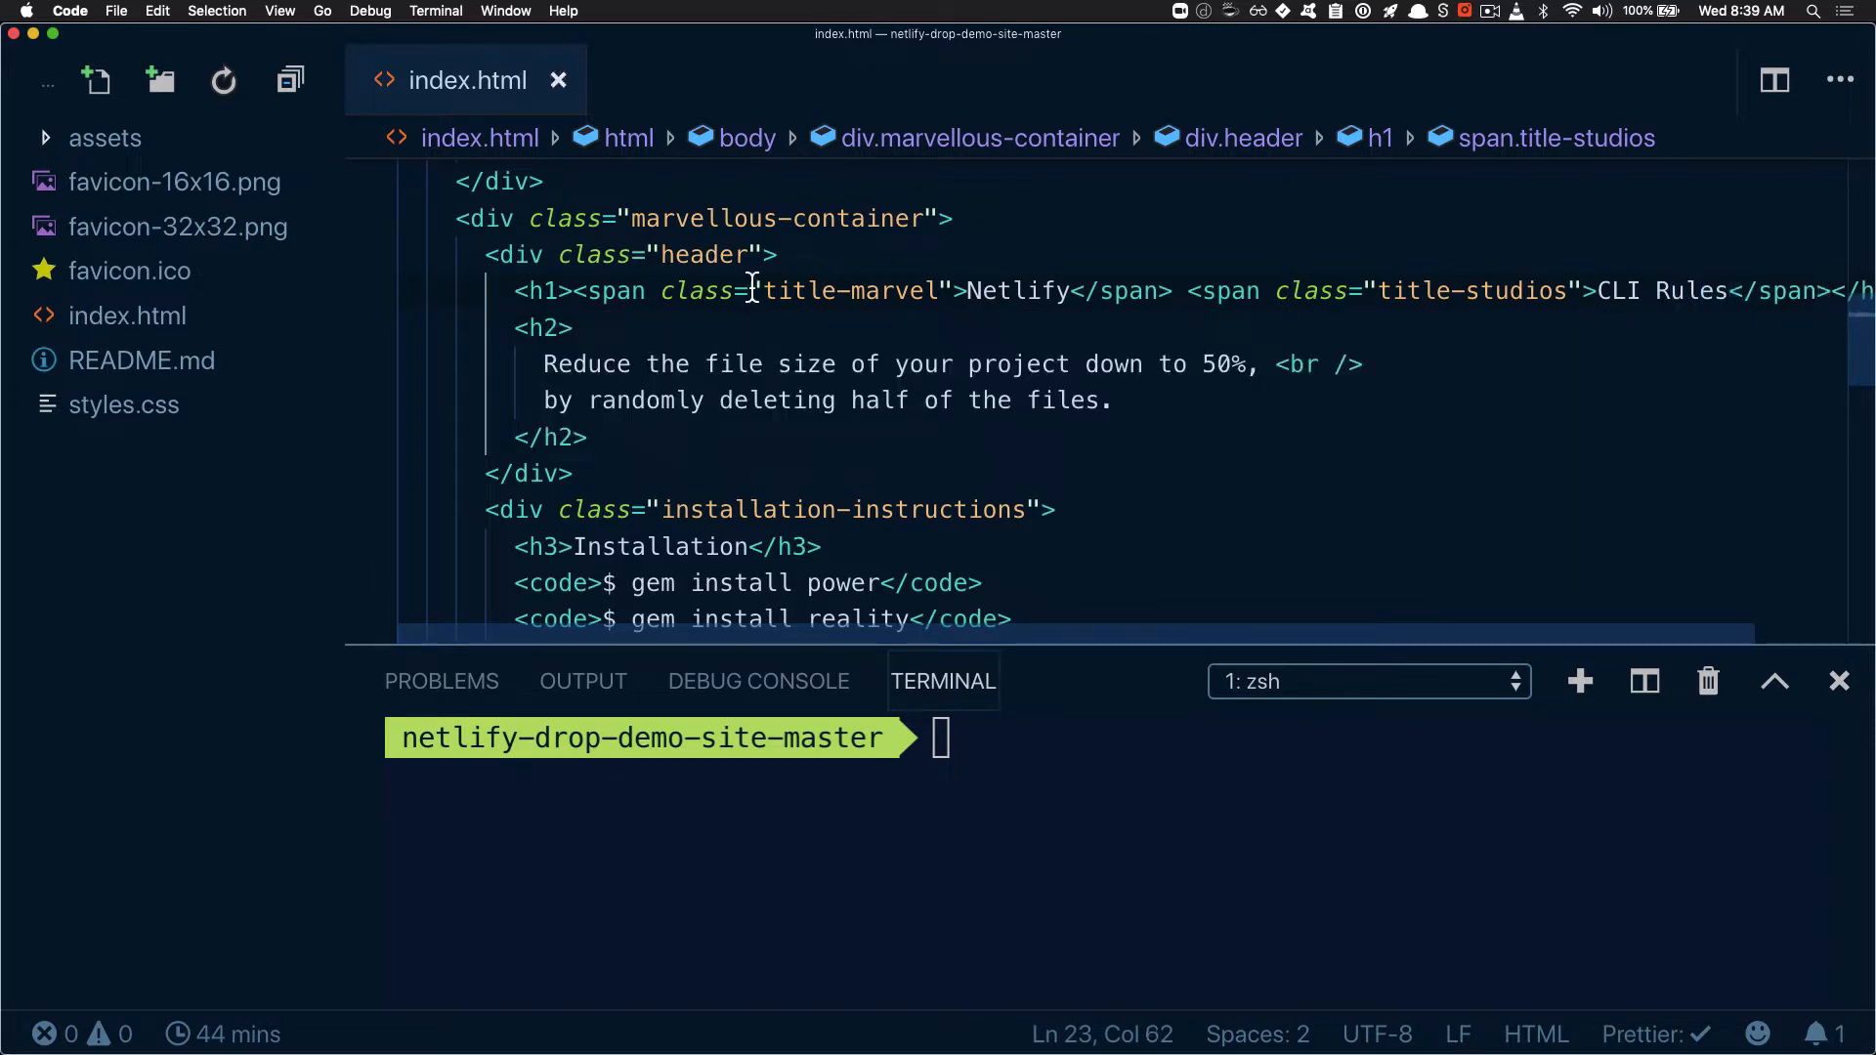
drag(750, 292, 1410, 295)
drag(1821, 301, 867, 291)
click(830, 370)
scroll(830, 369, up, 1)
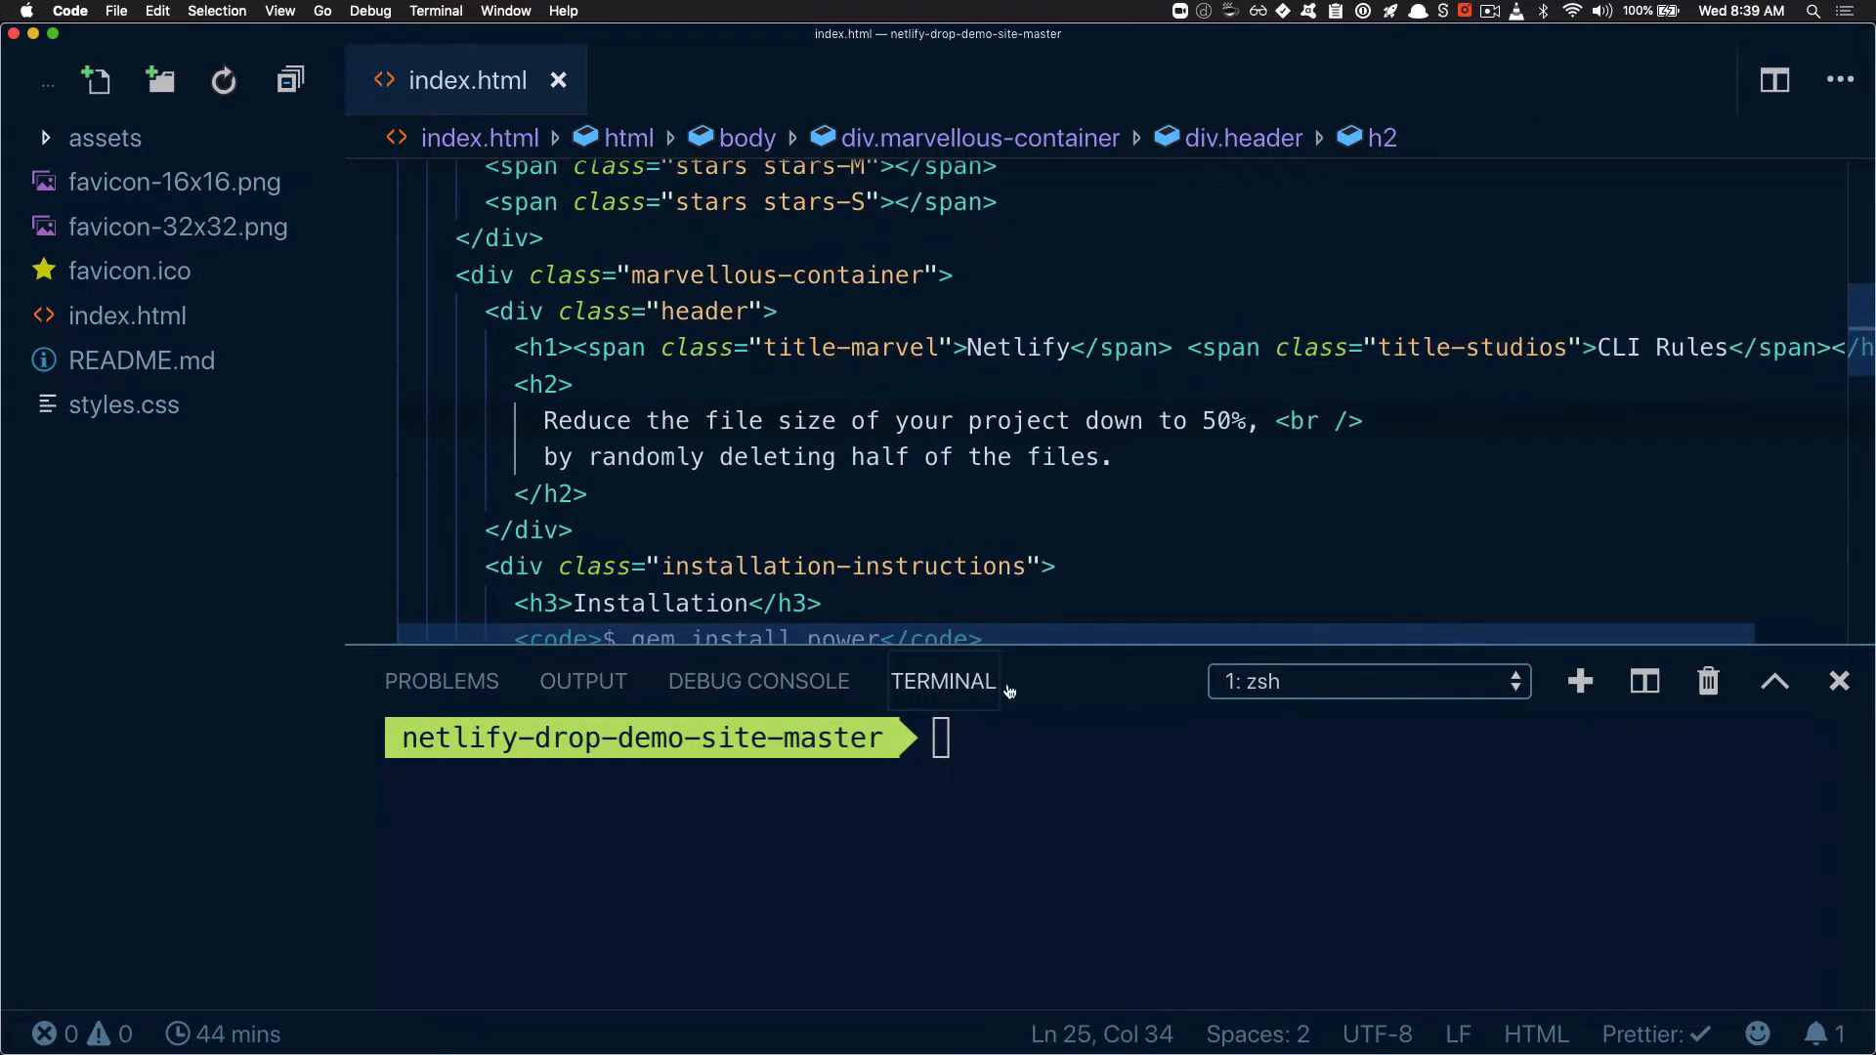
click(1032, 785)
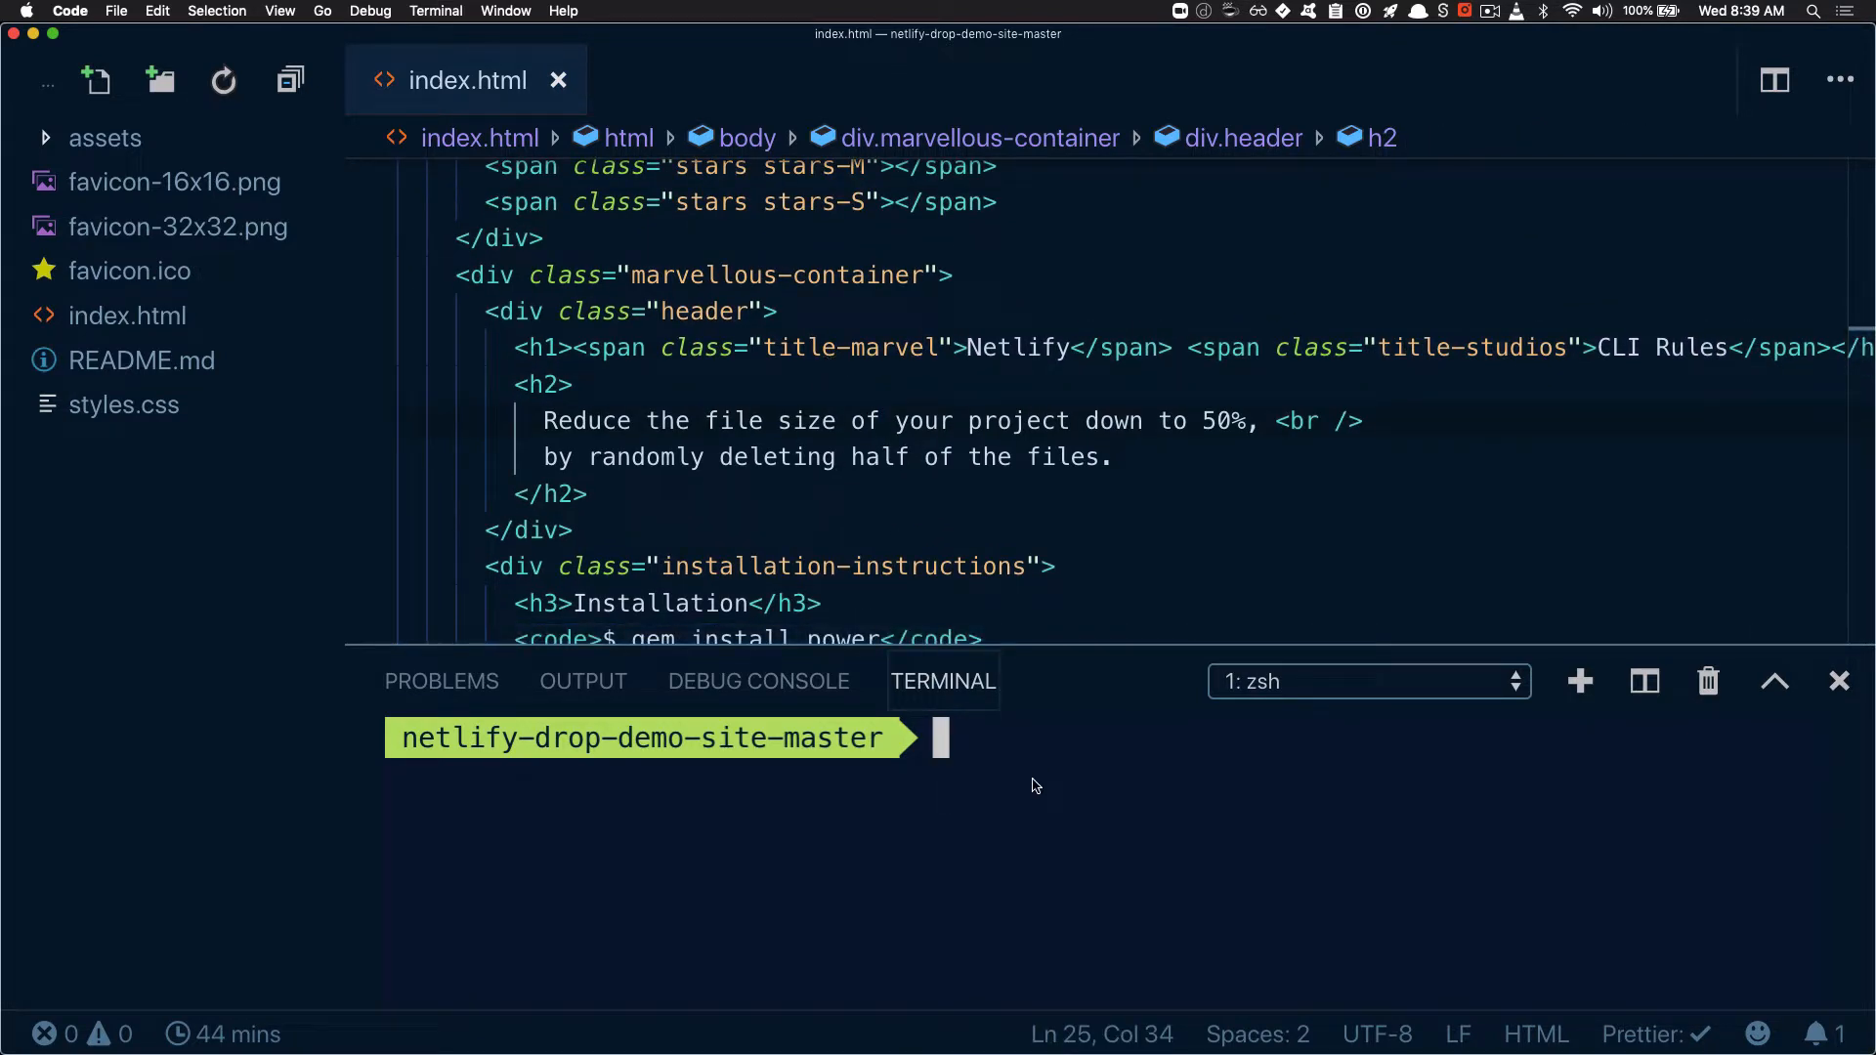
text(netlify deploiy)
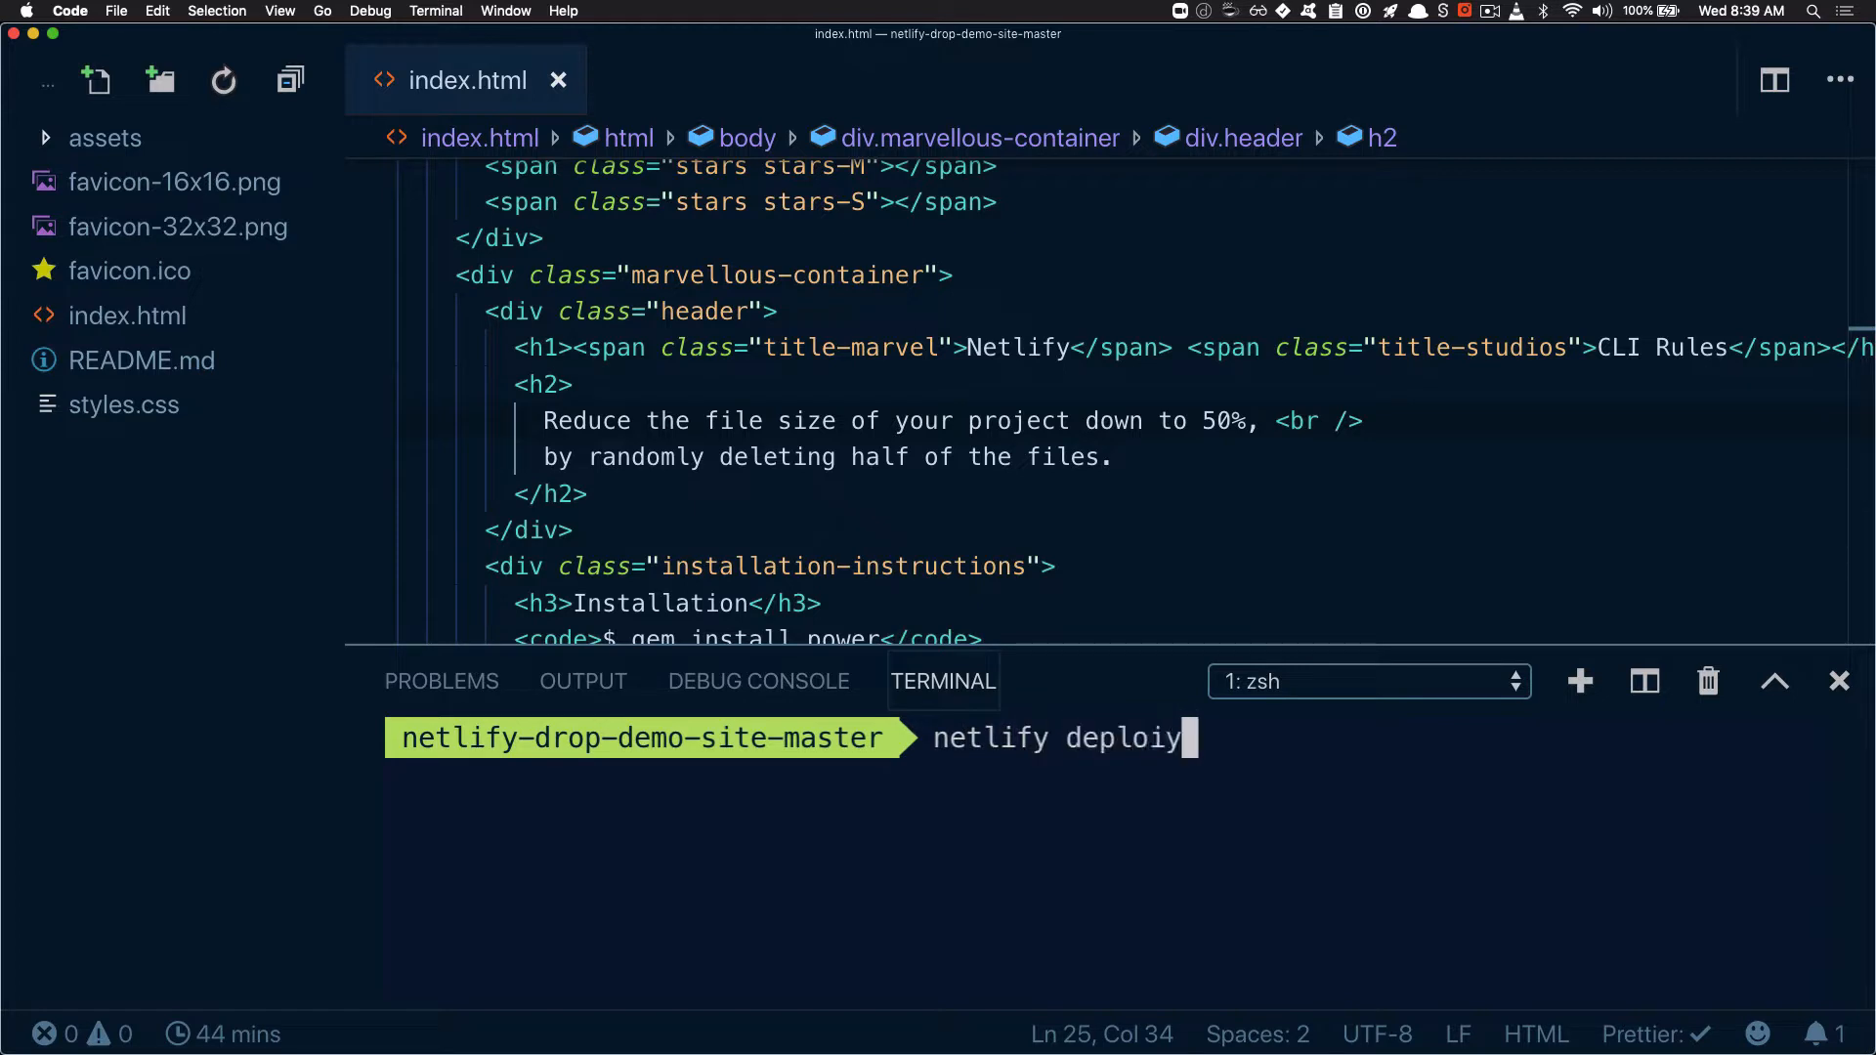
key(BackSpace)
key(BackSpace)
text(y)
key(Left)
key(Left)
key(Left)
key(Left)
key(Left)
key(Left)
key(Left)
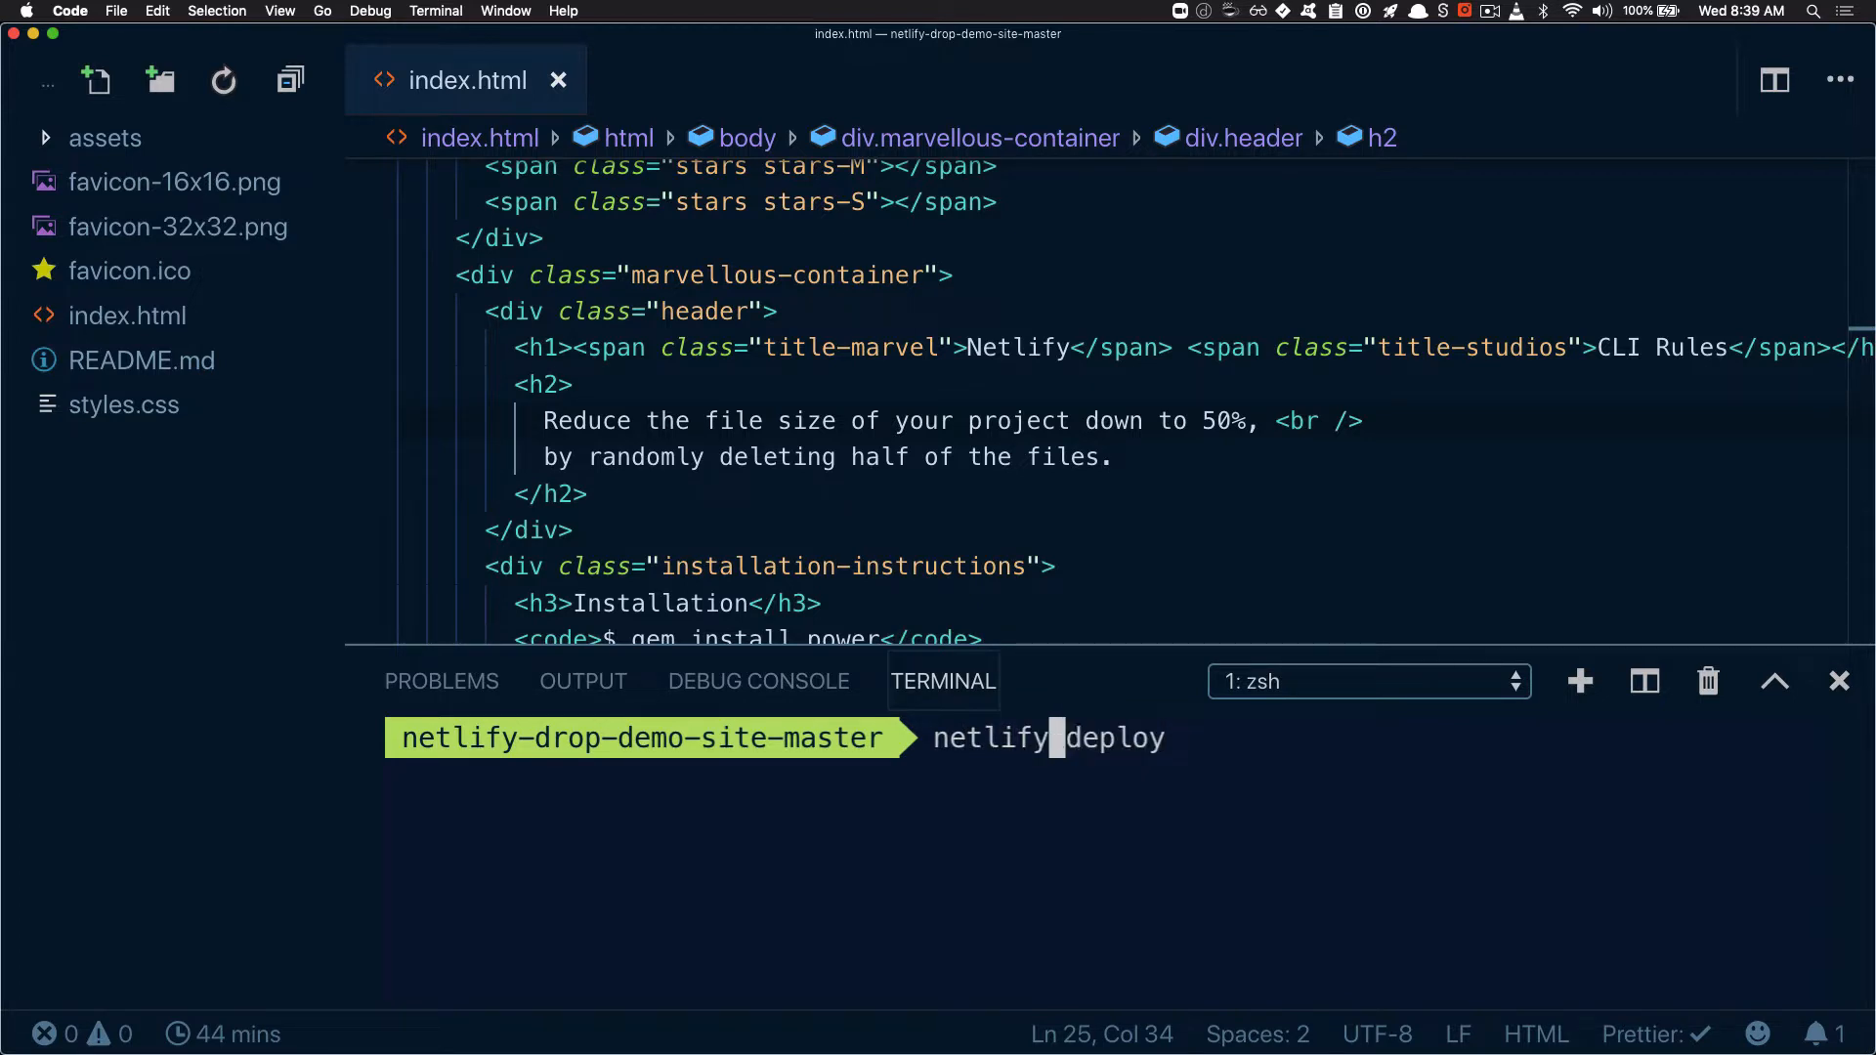
key(ctrl+u)
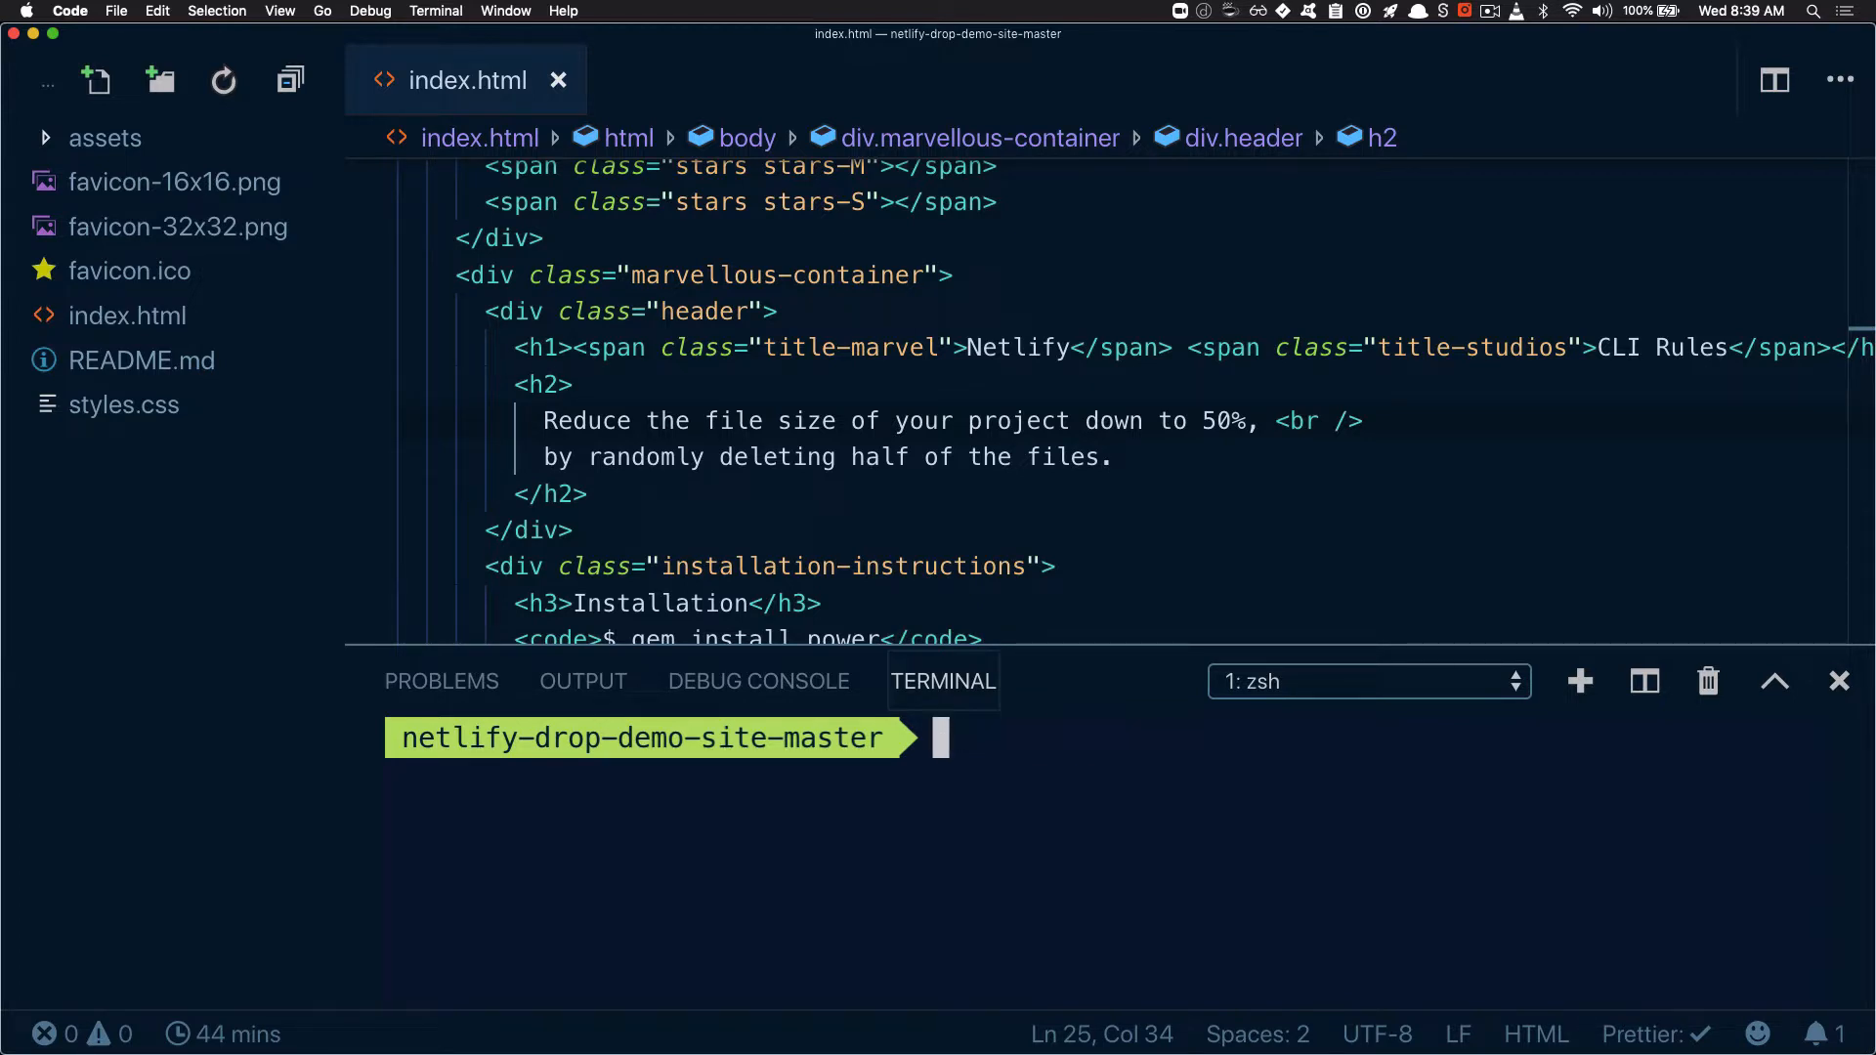
Run "ntl deploy" and choose to create and configure a new site under the swyxteam team
text(ntl deploy)
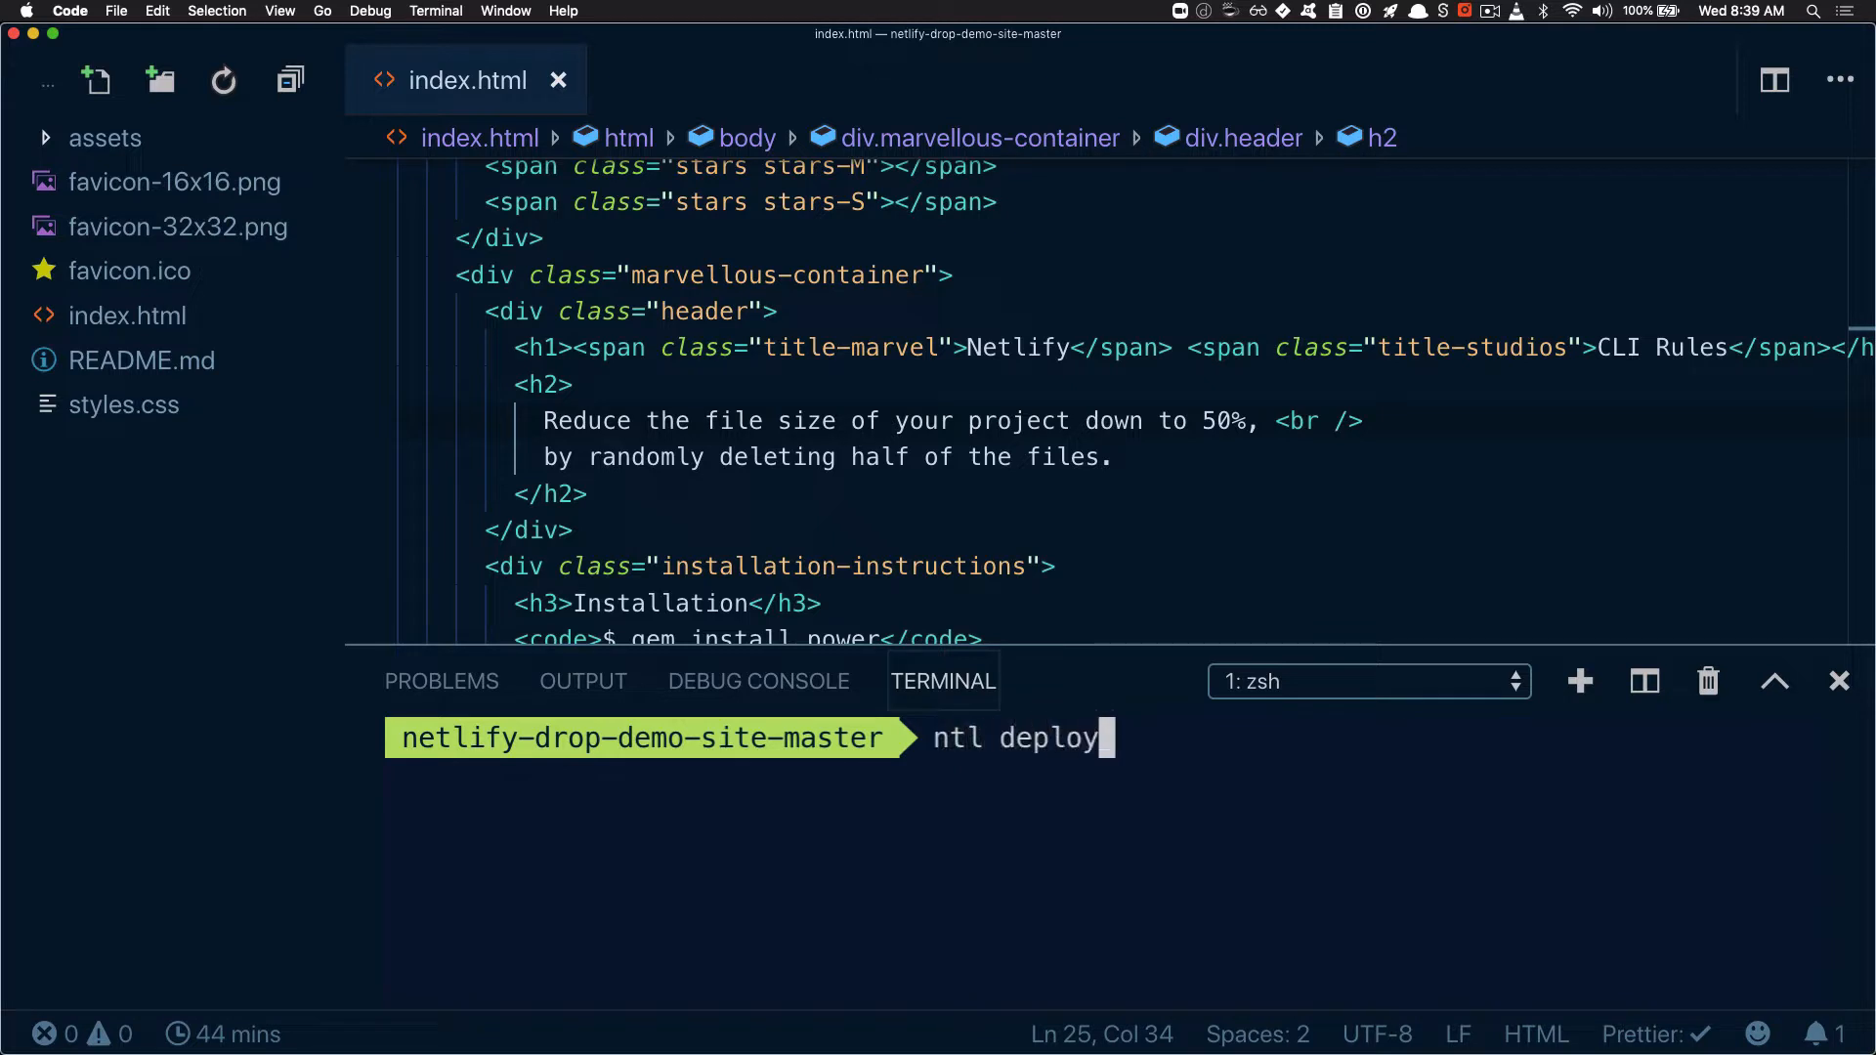
key(Return)
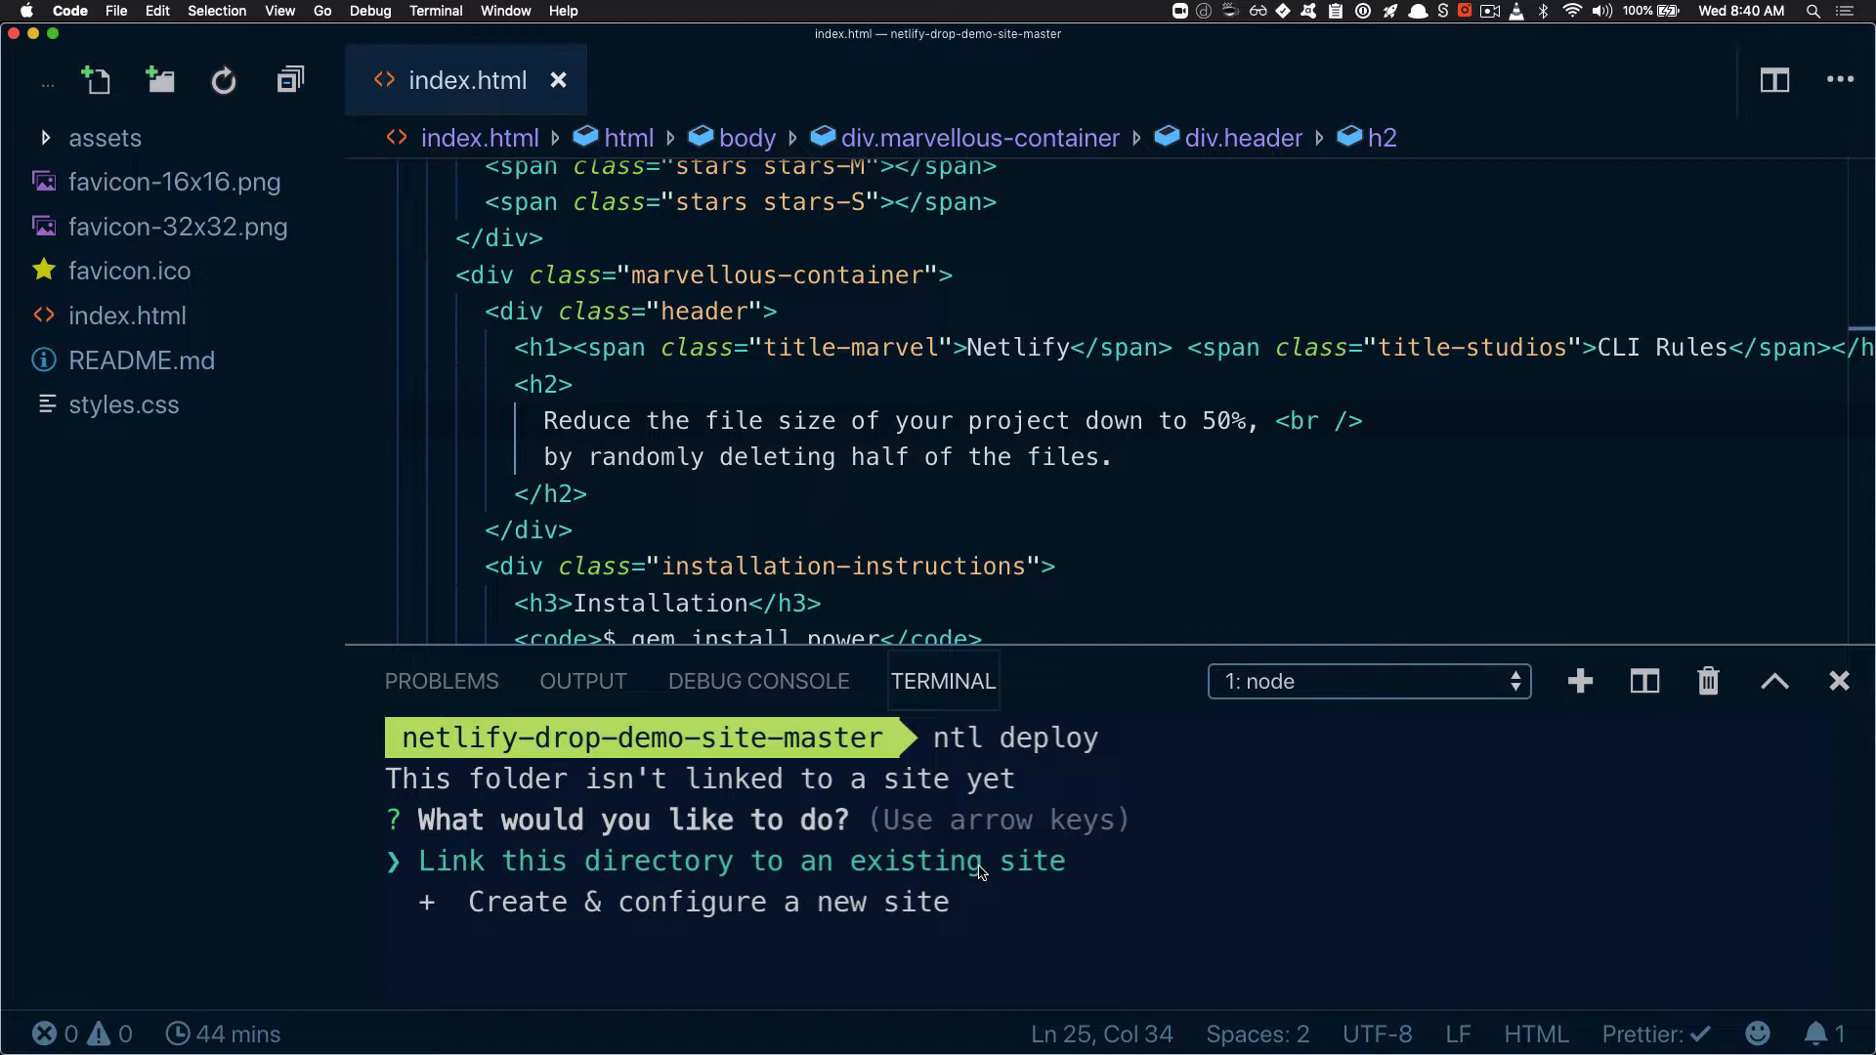
key(Down)
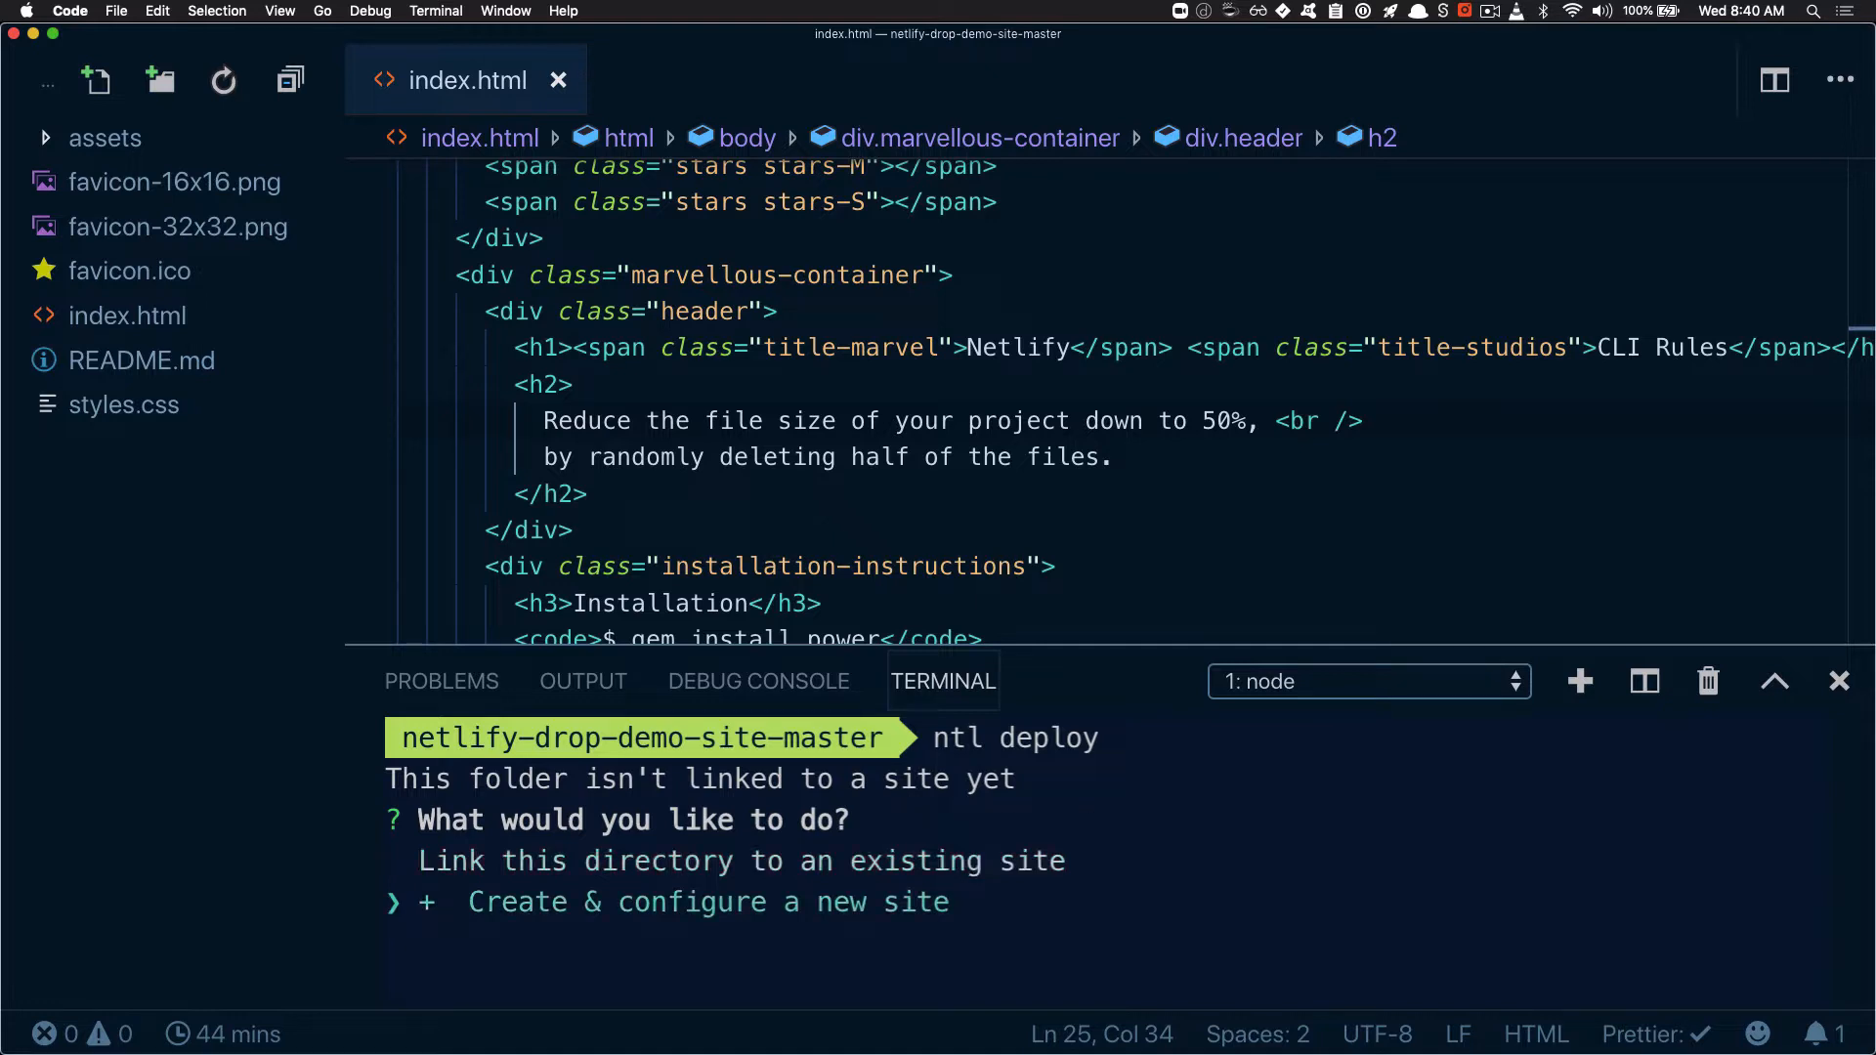
key(Return)
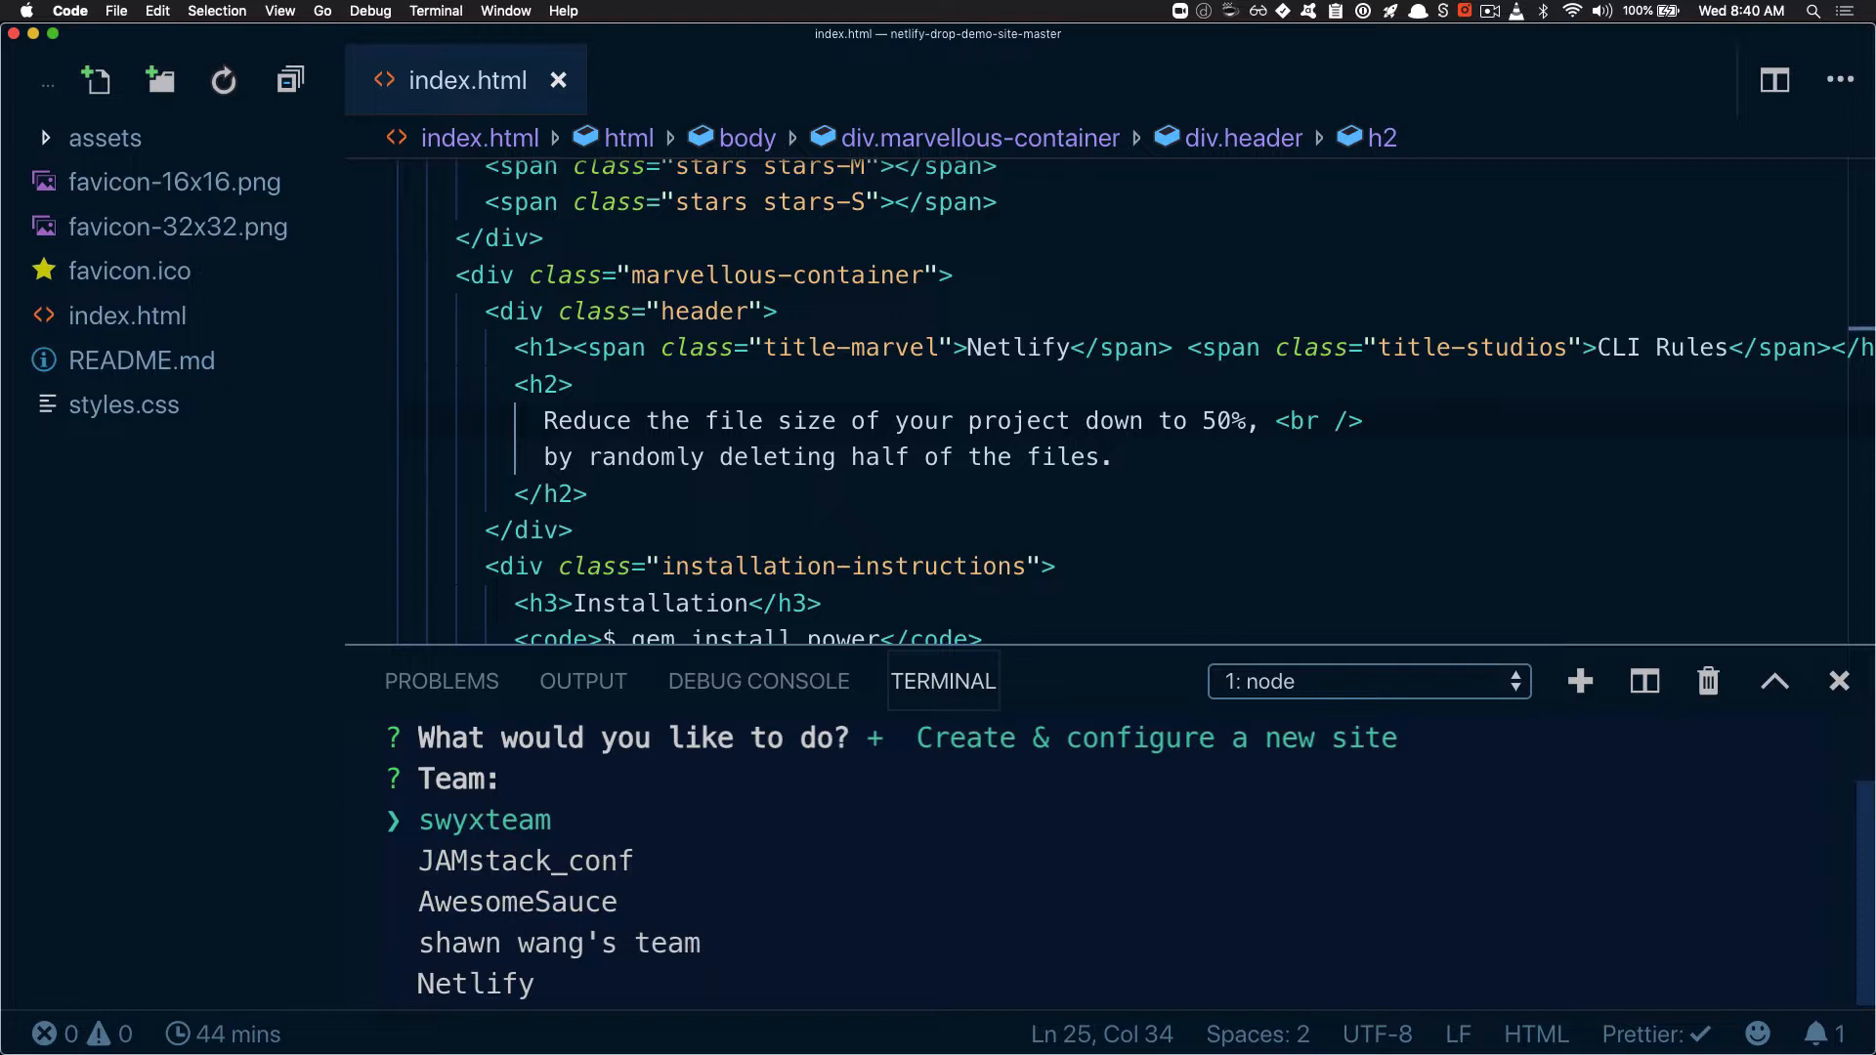
key(Return)
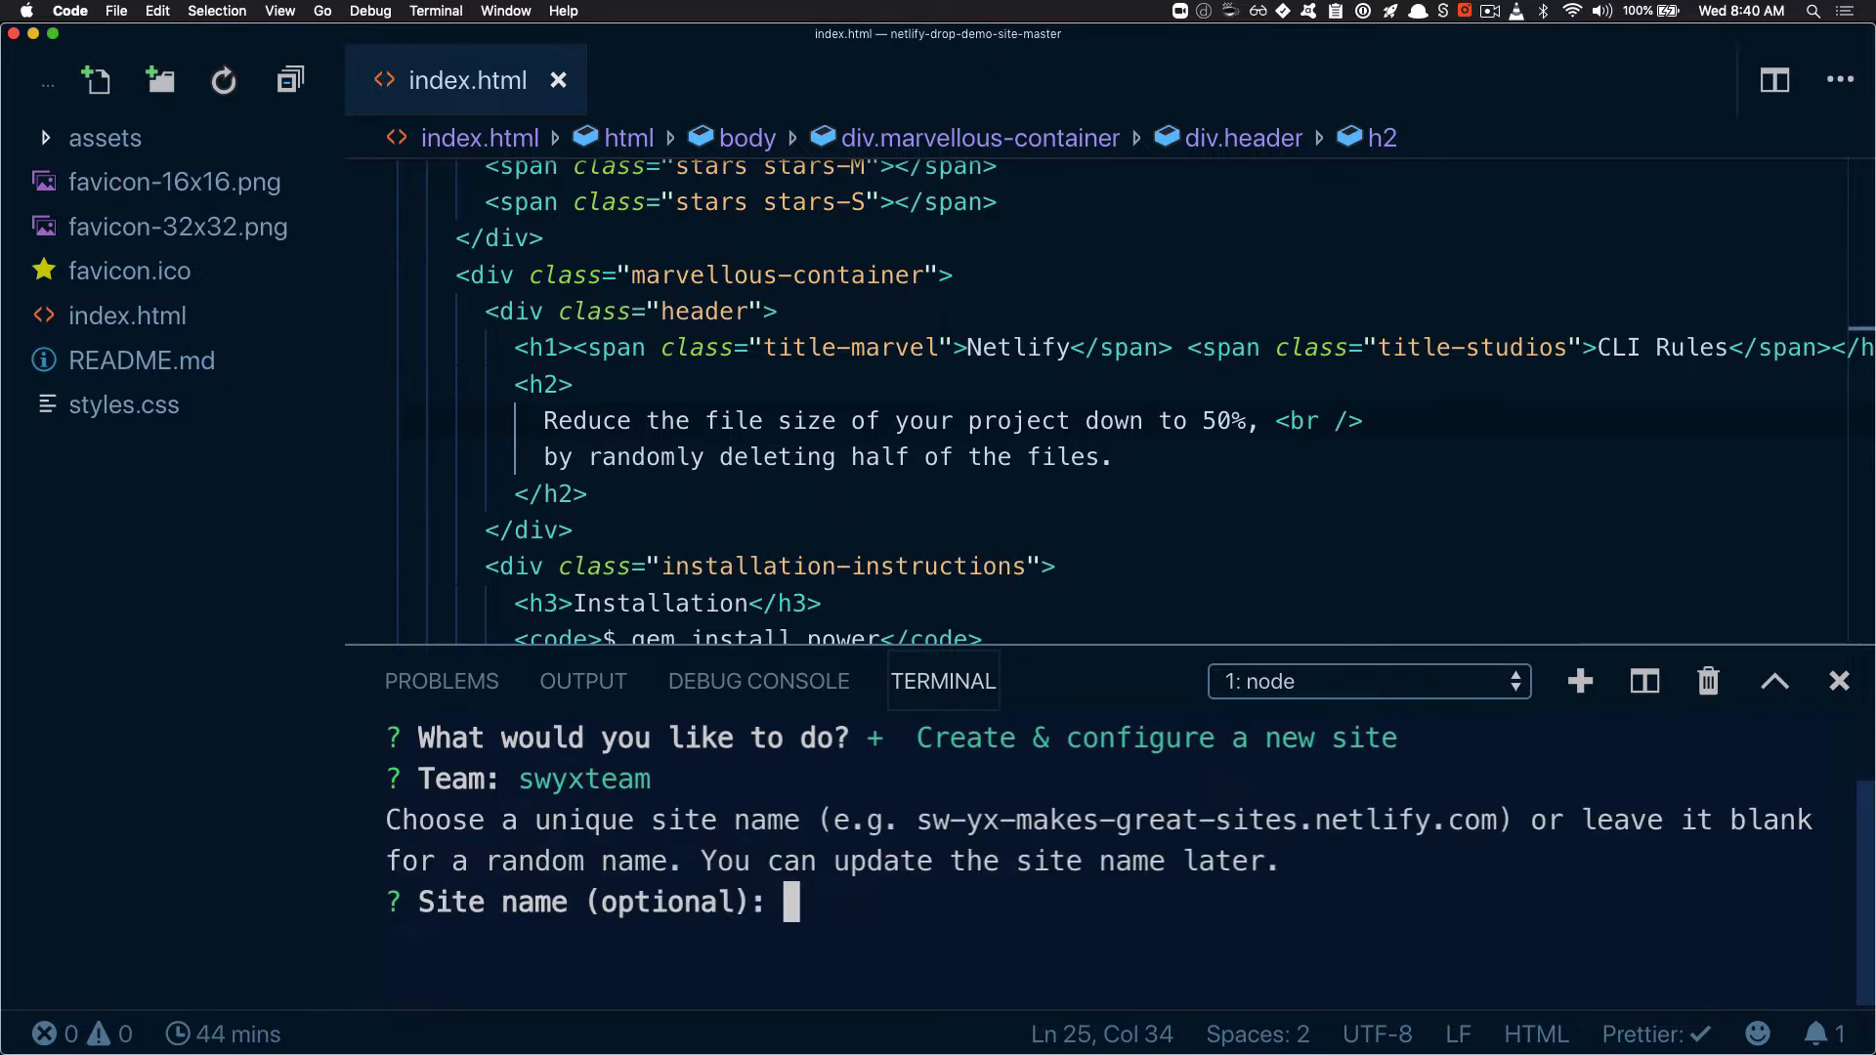
Name the new site netlify-demo-site and deploy it from the default deploy path "."
text(netlif)
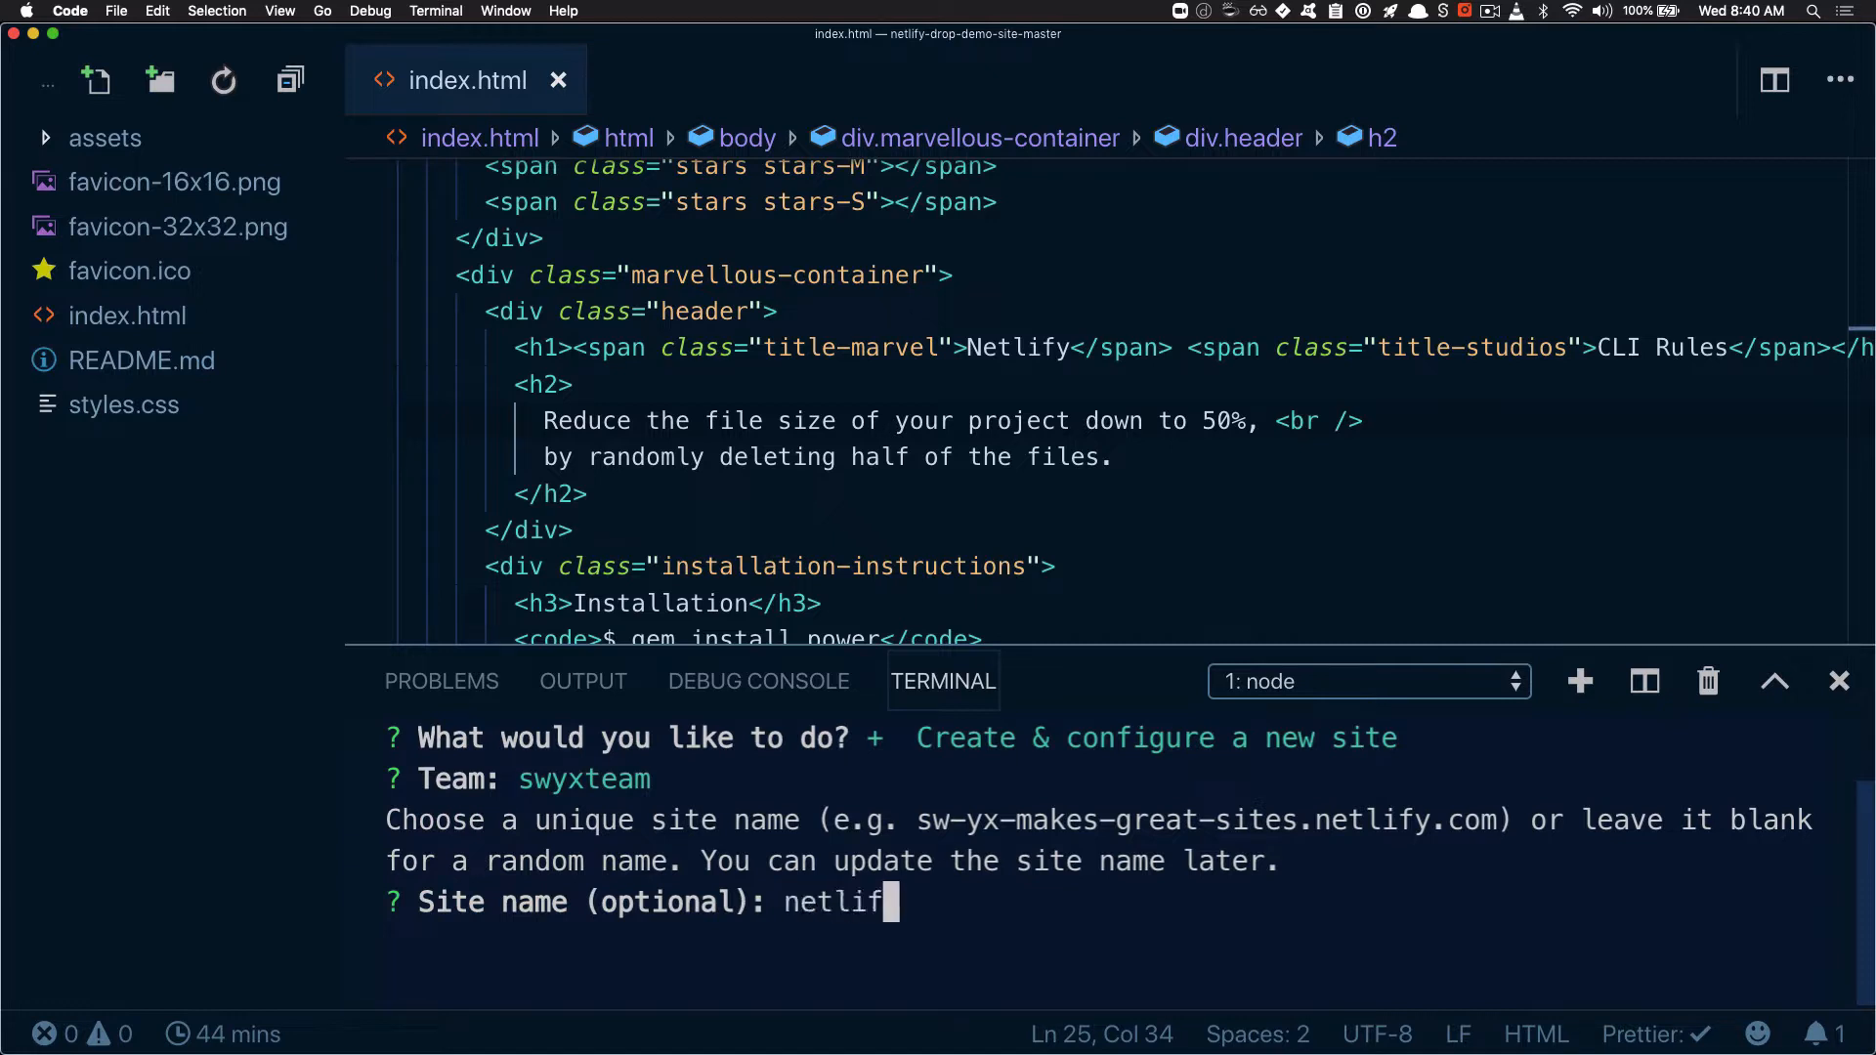
text(y-demo-site)
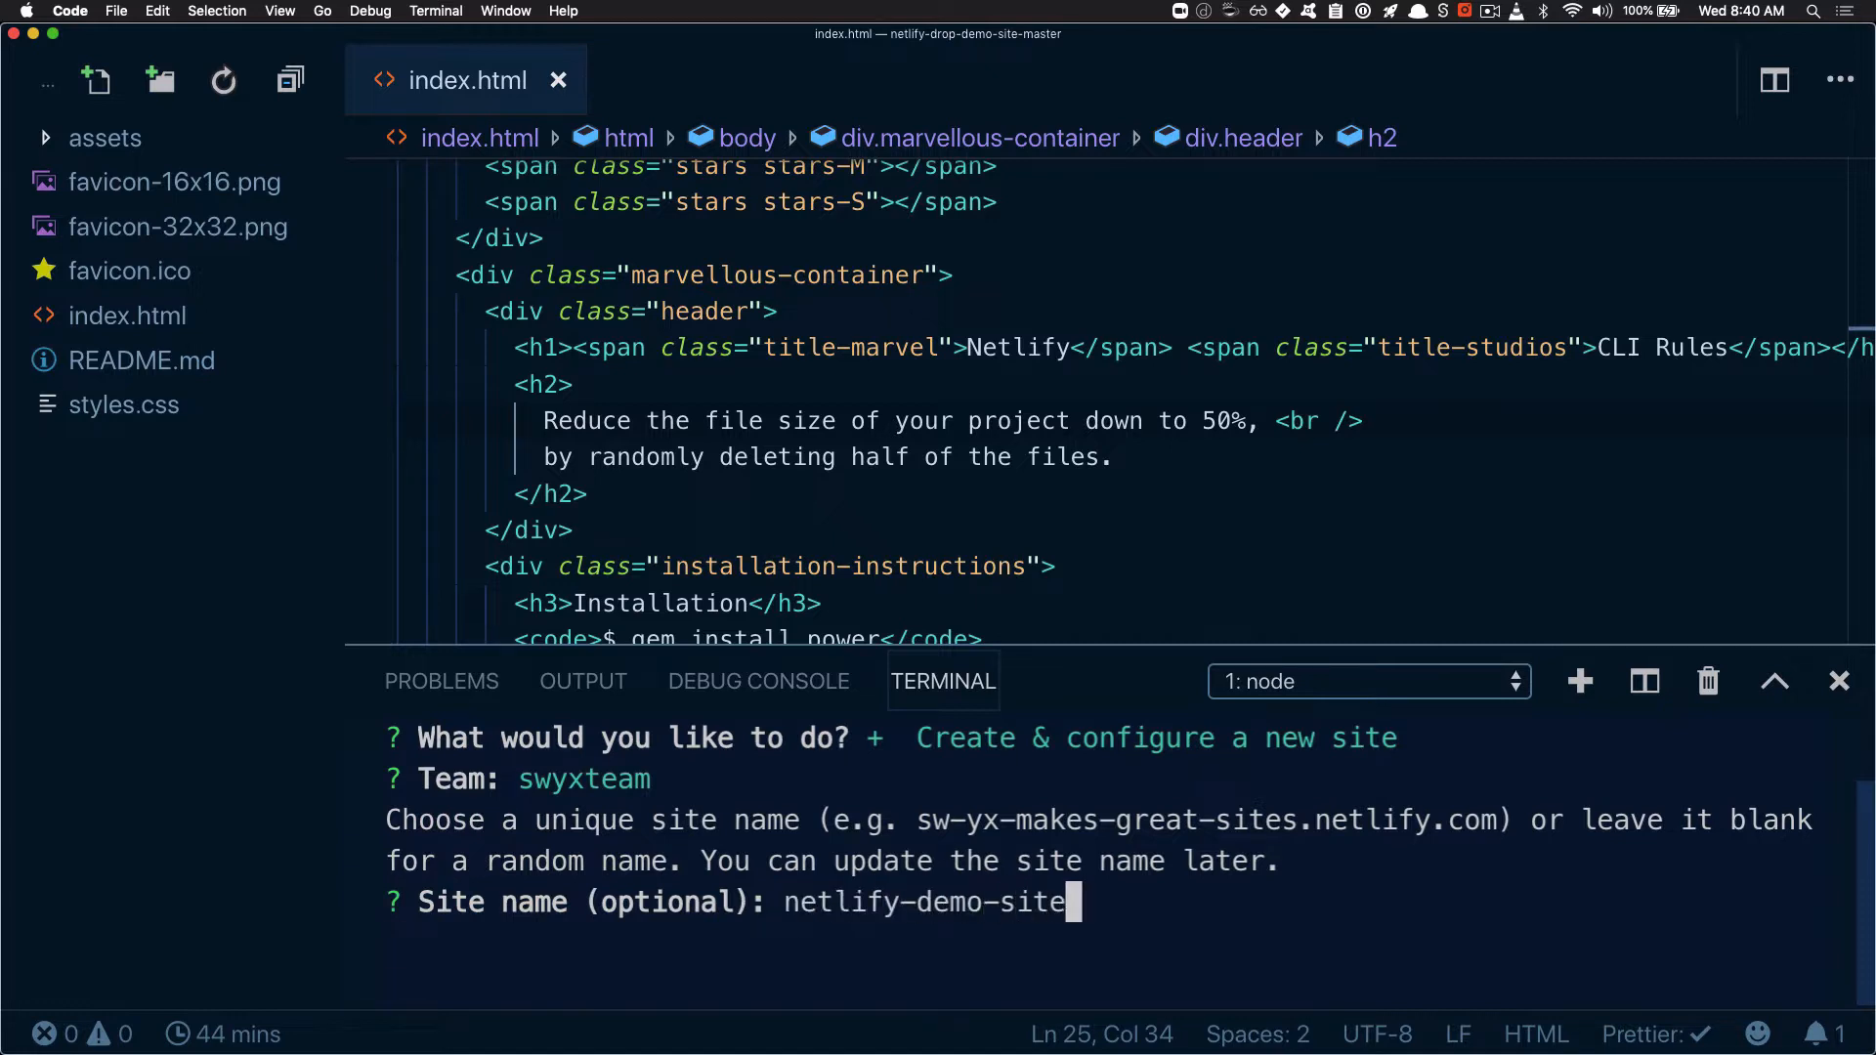
key(Return)
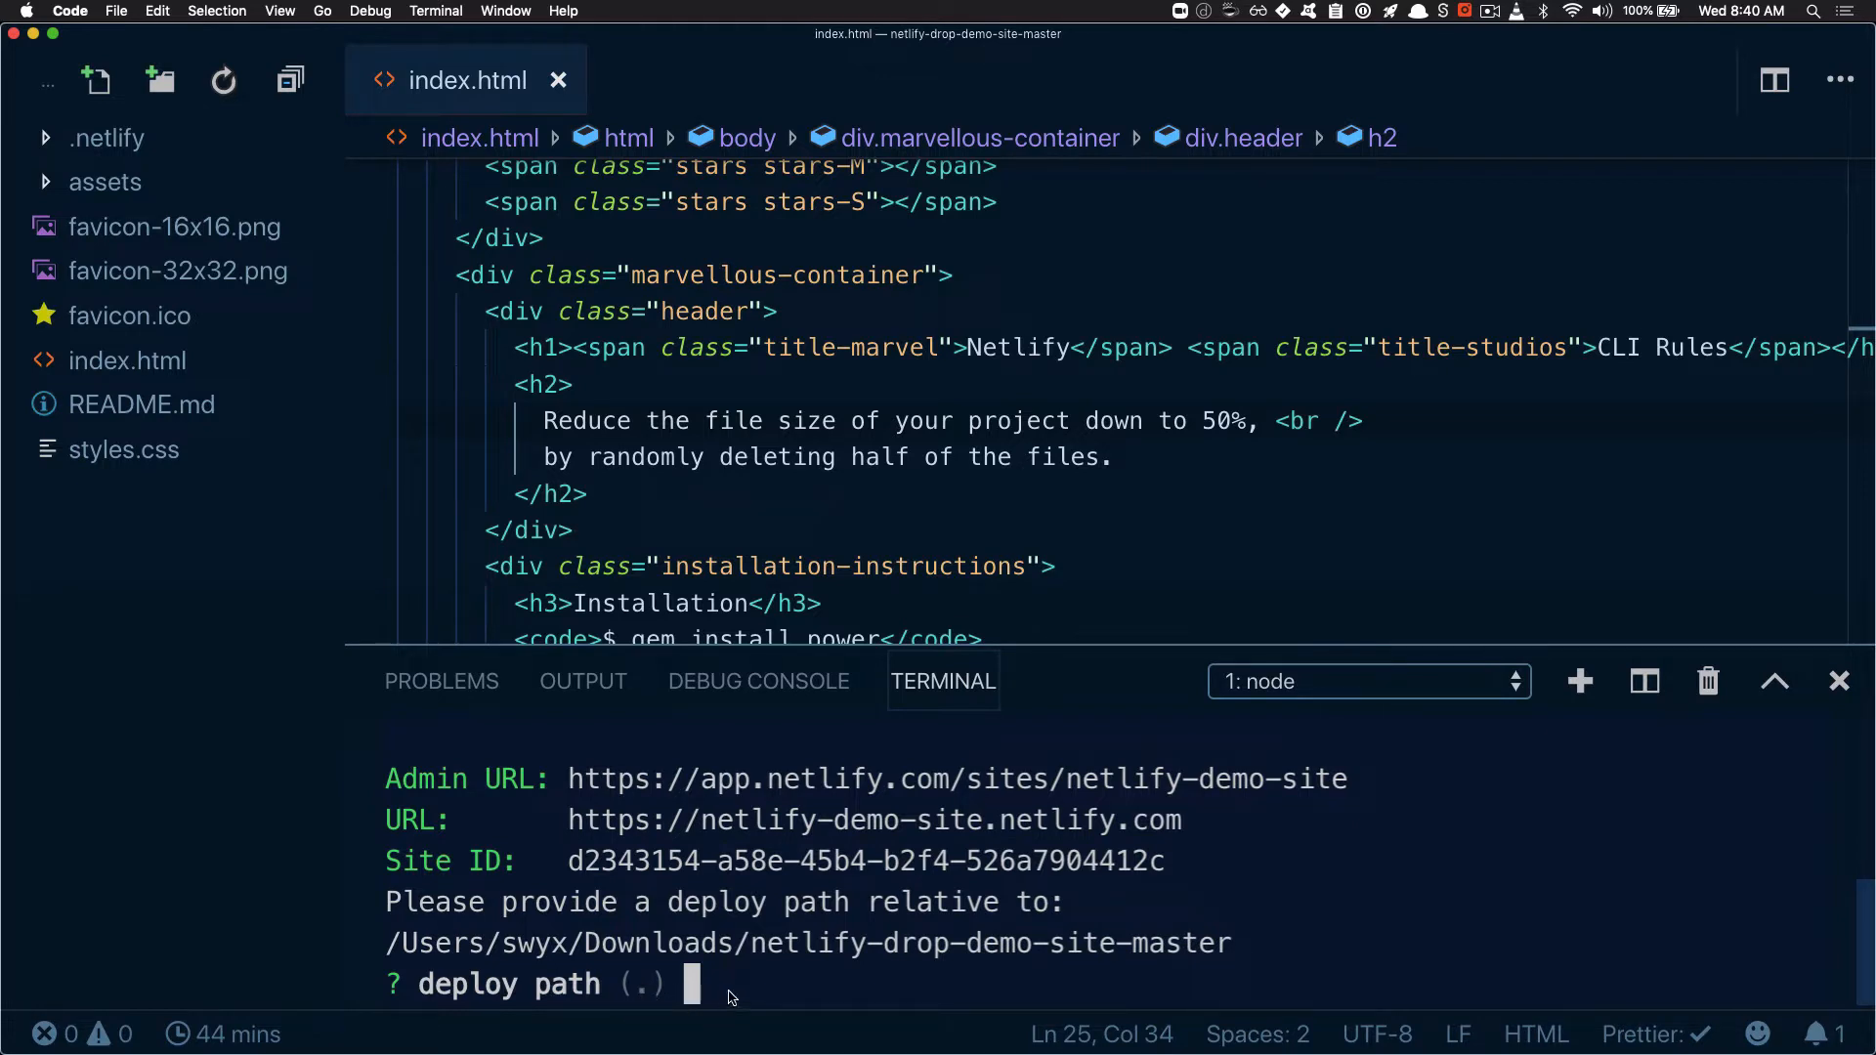
key(Return)
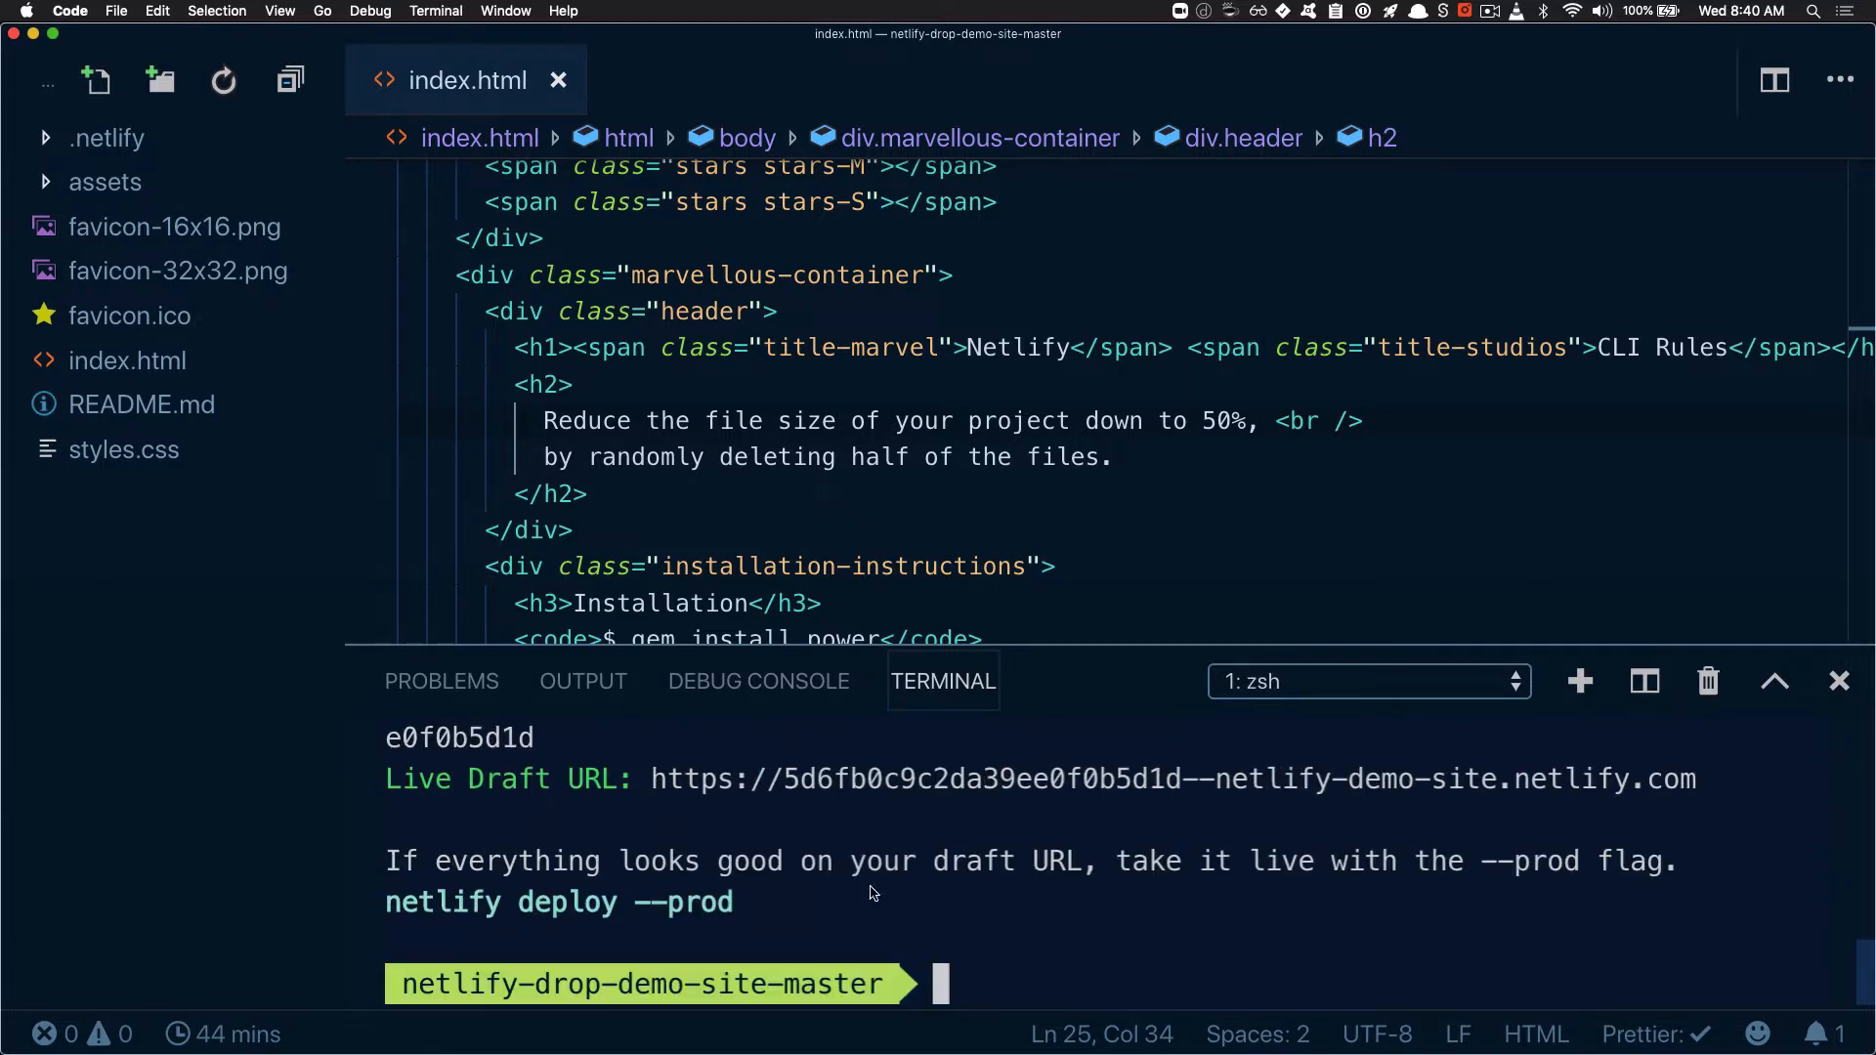
Enlarge the terminal and read through the site creation details, draft deploy log and draft URL
drag(1004, 645, 1002, 300)
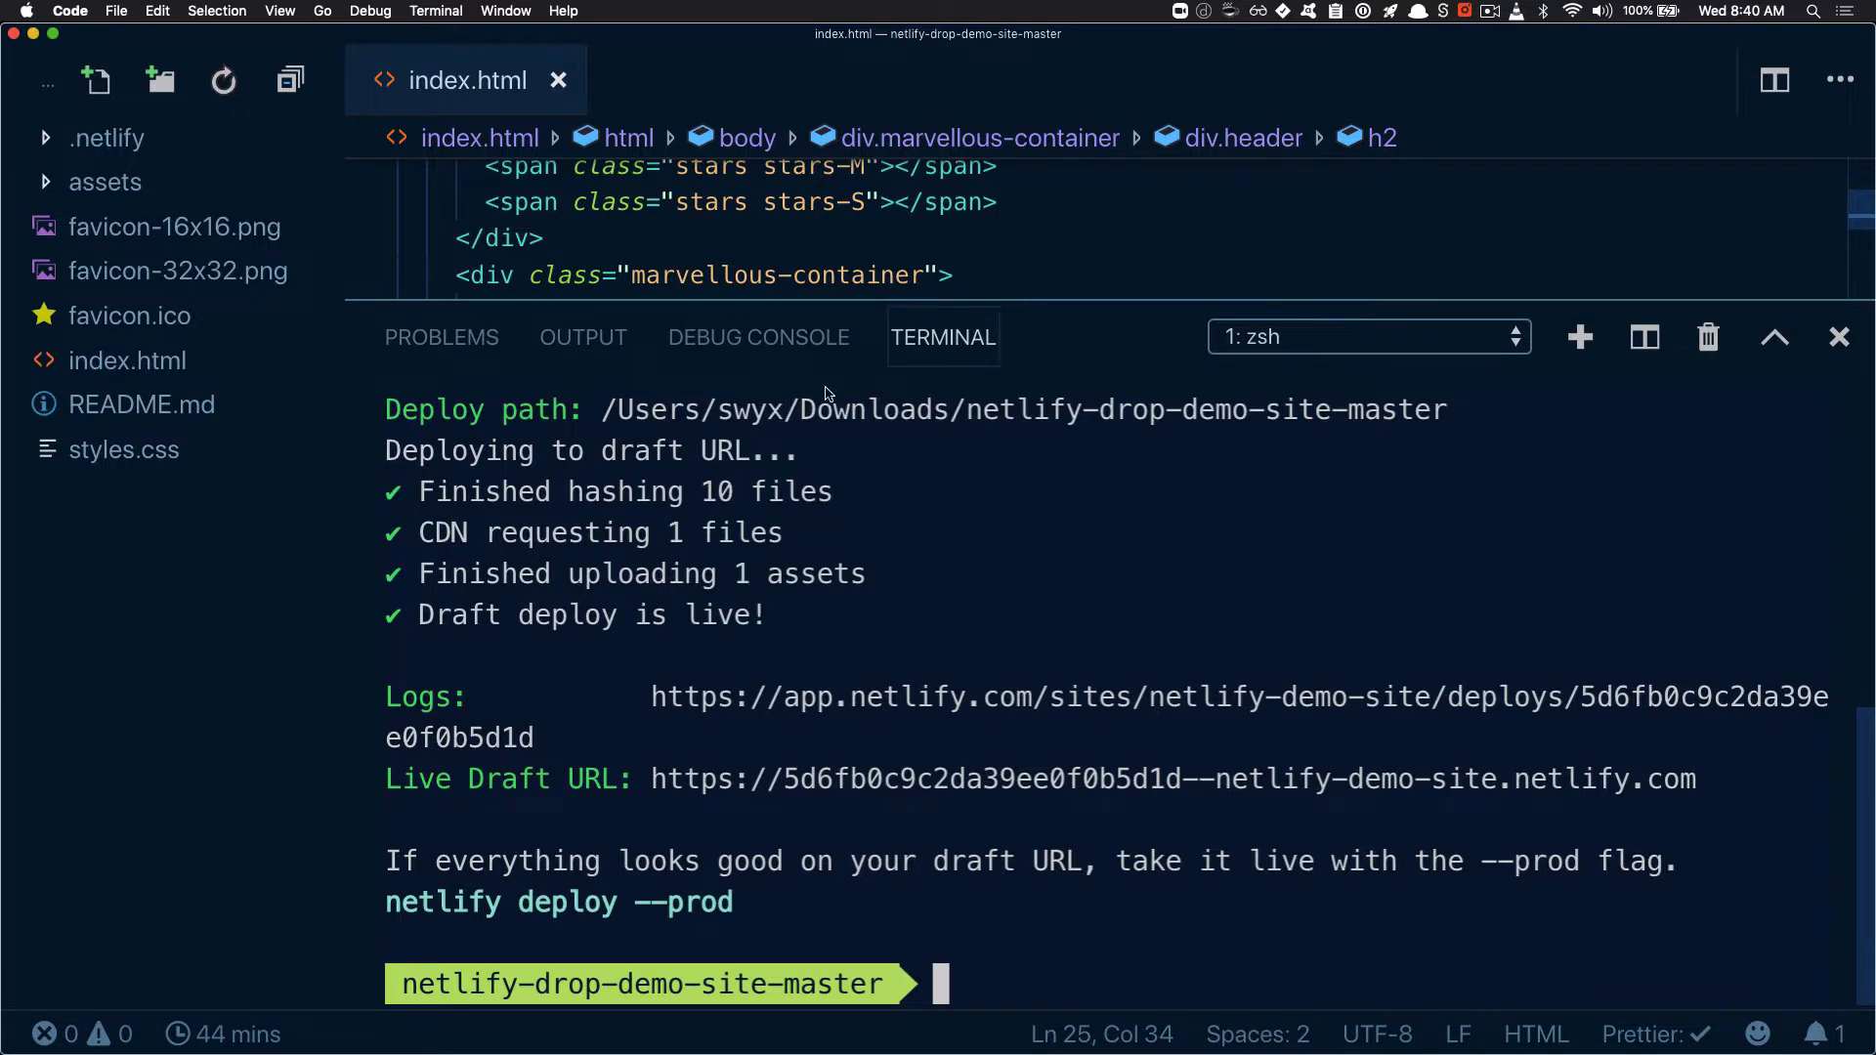
scroll(826, 393, up, 5)
scroll(759, 579, down, 3)
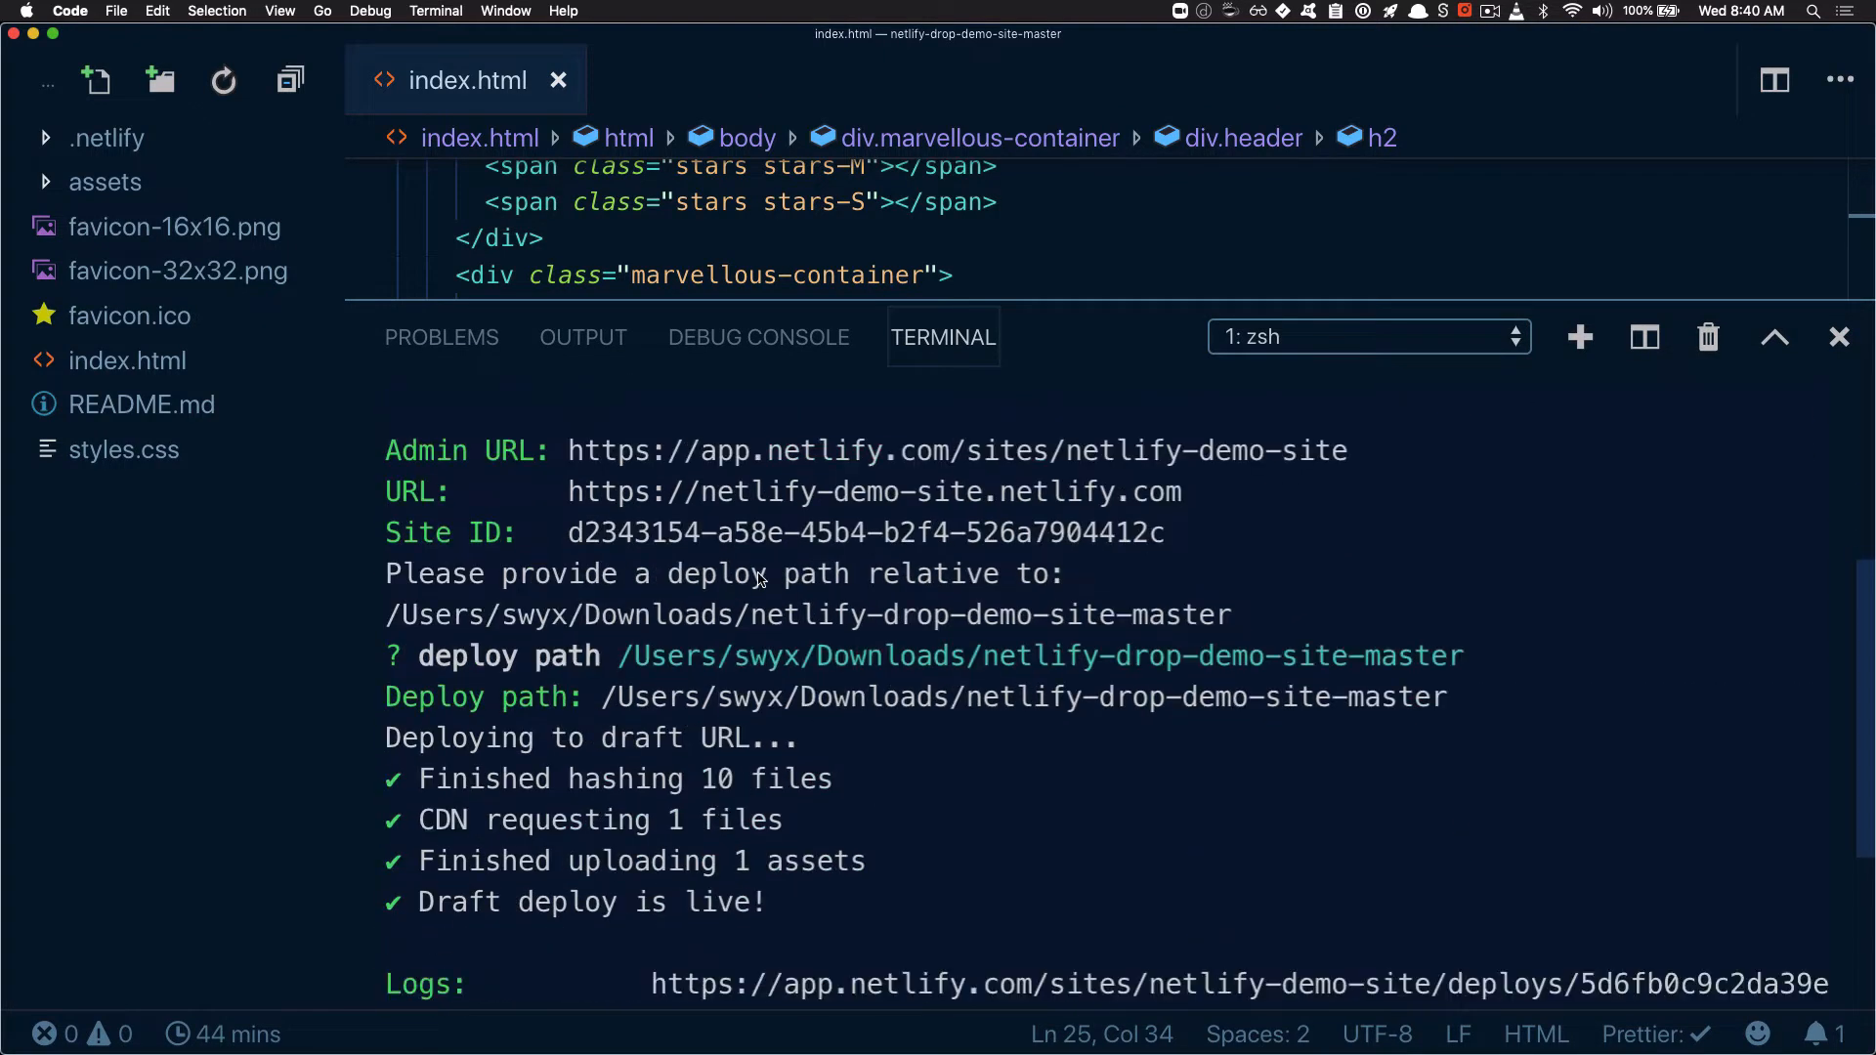
scroll(759, 579, down, 3)
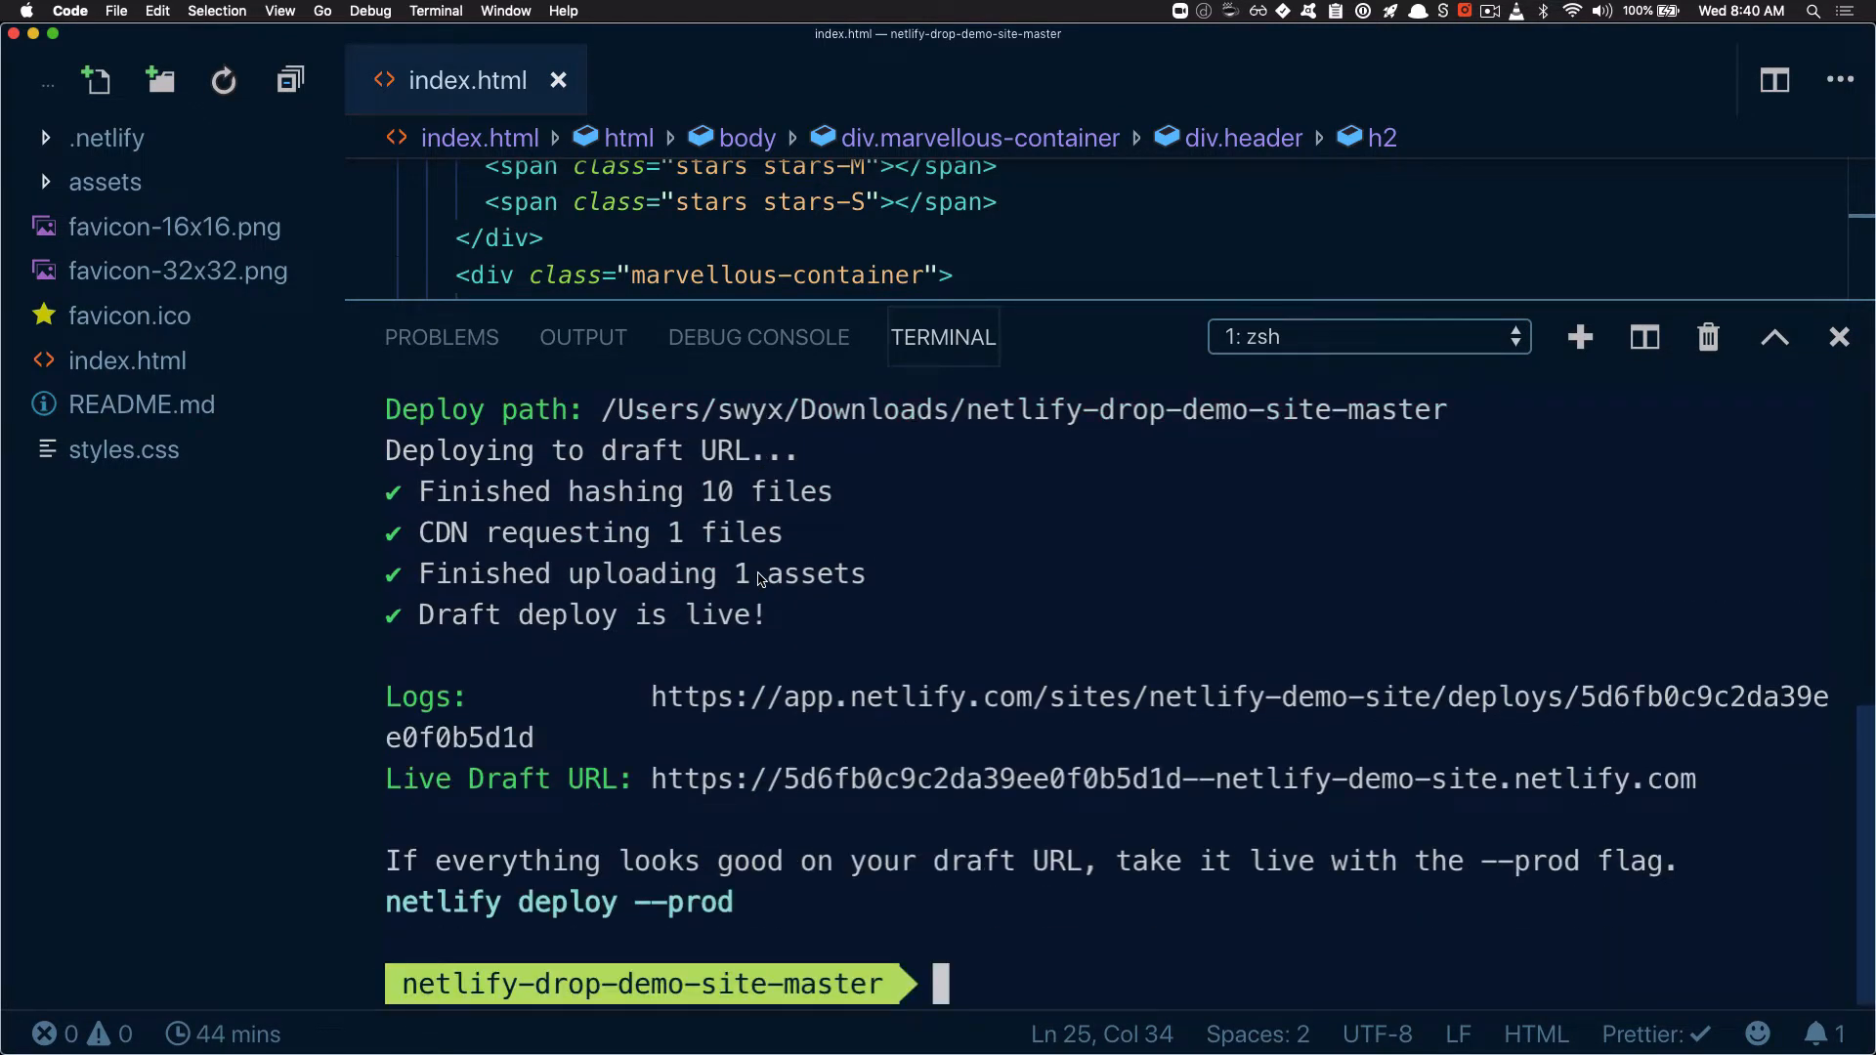
scroll(759, 579, up, 2)
scroll(760, 579, down, 2)
scroll(760, 579, up, 5)
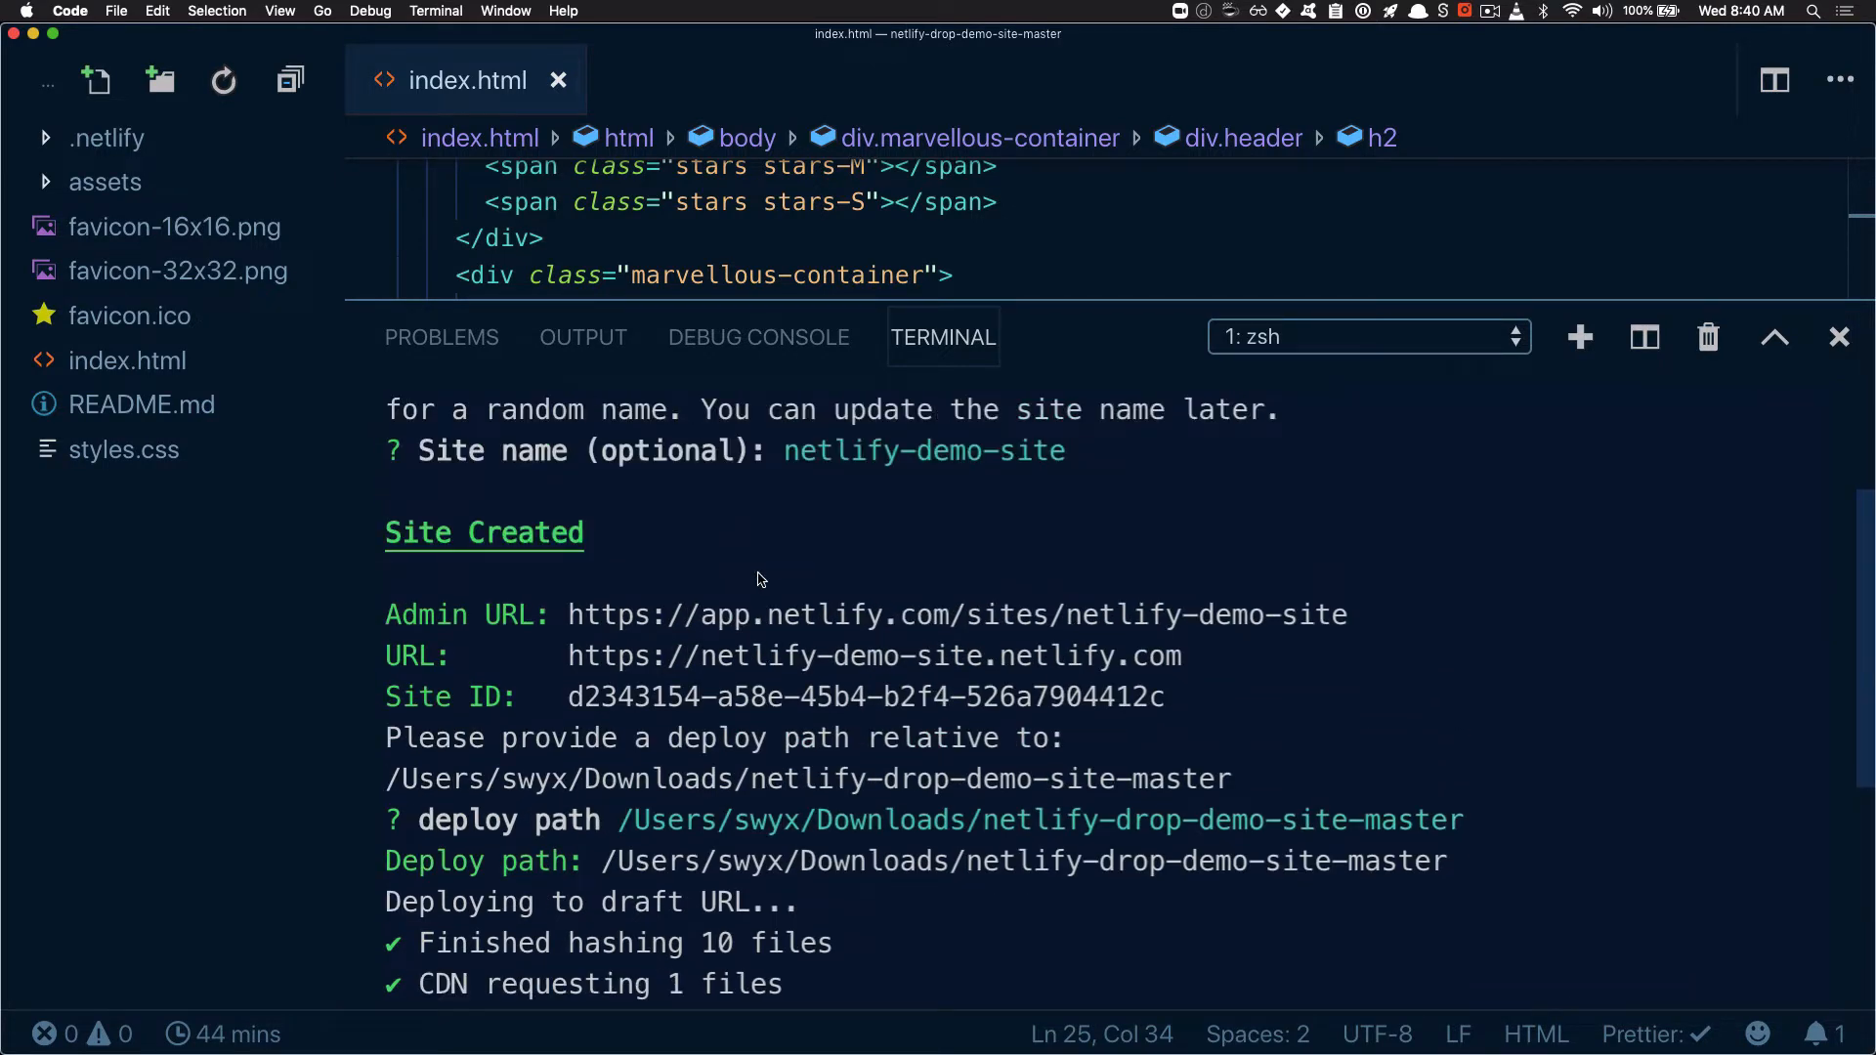
scroll(760, 579, down, 5)
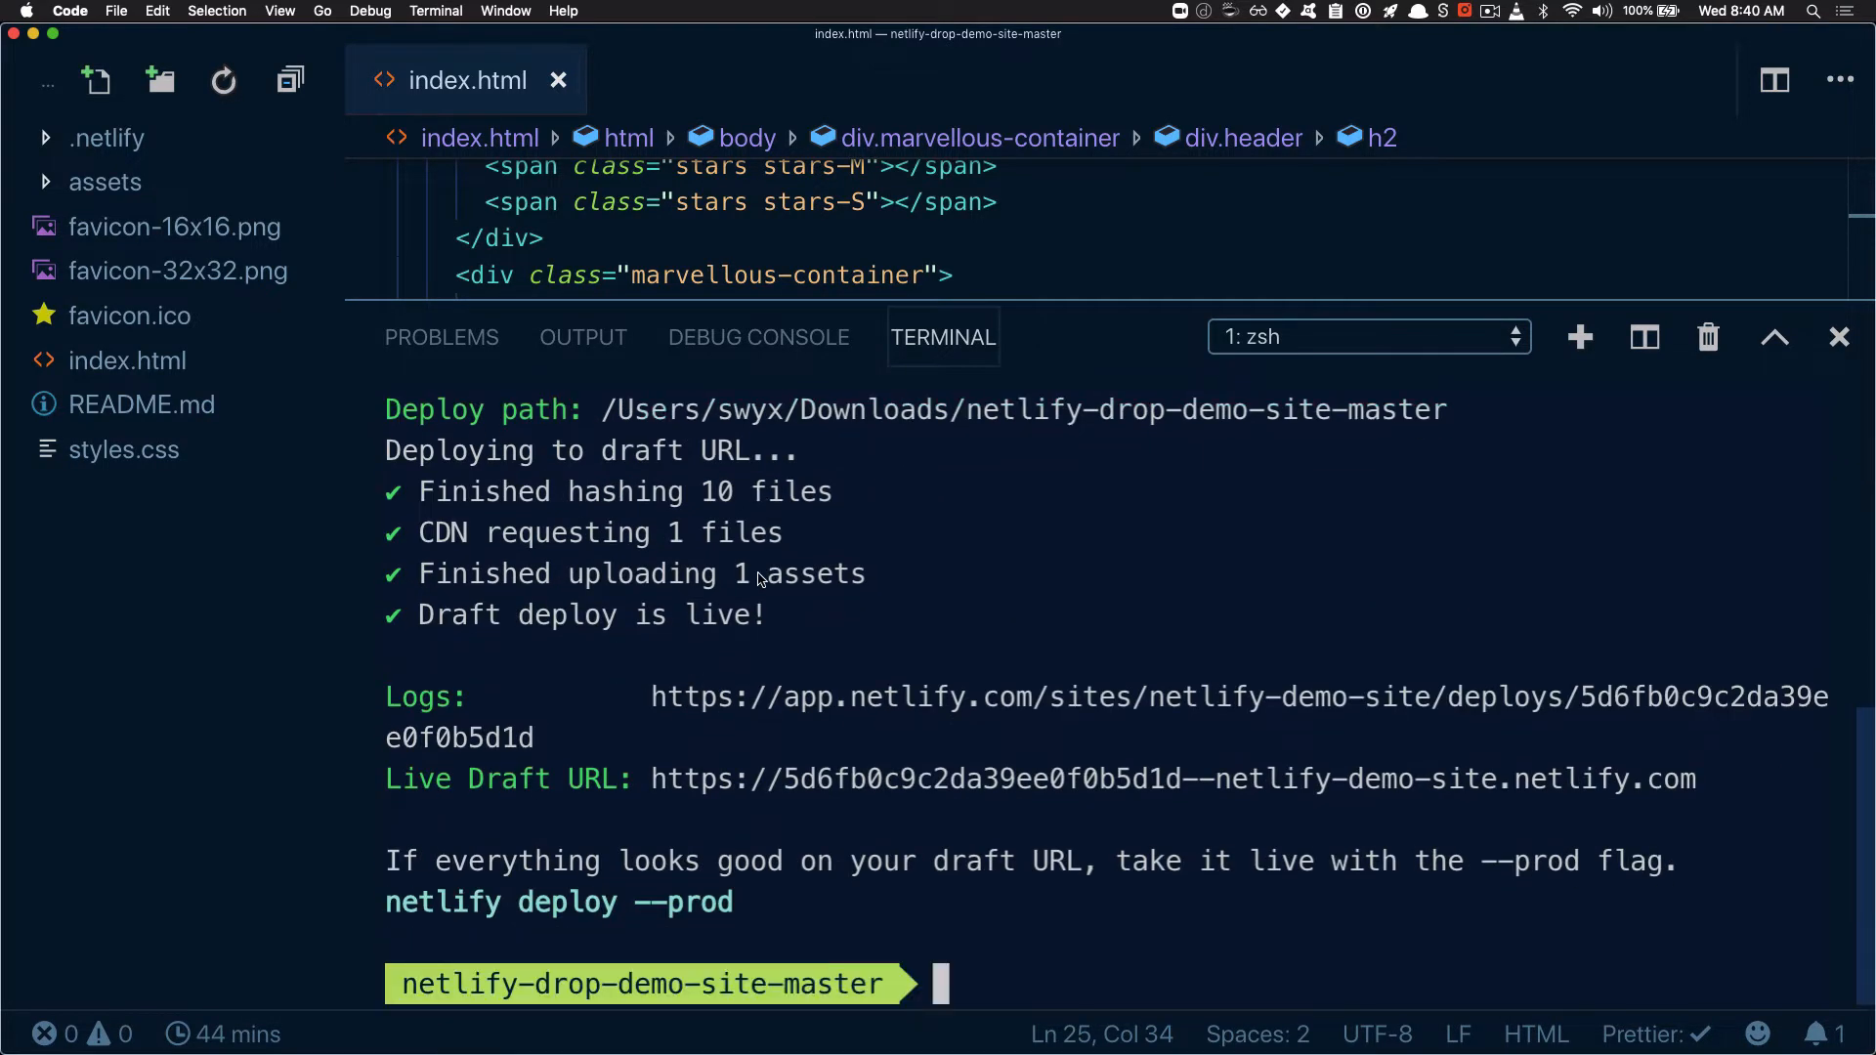
Enter "ntl deploy" at the terminal prompt without running it
text(ntl deploy)
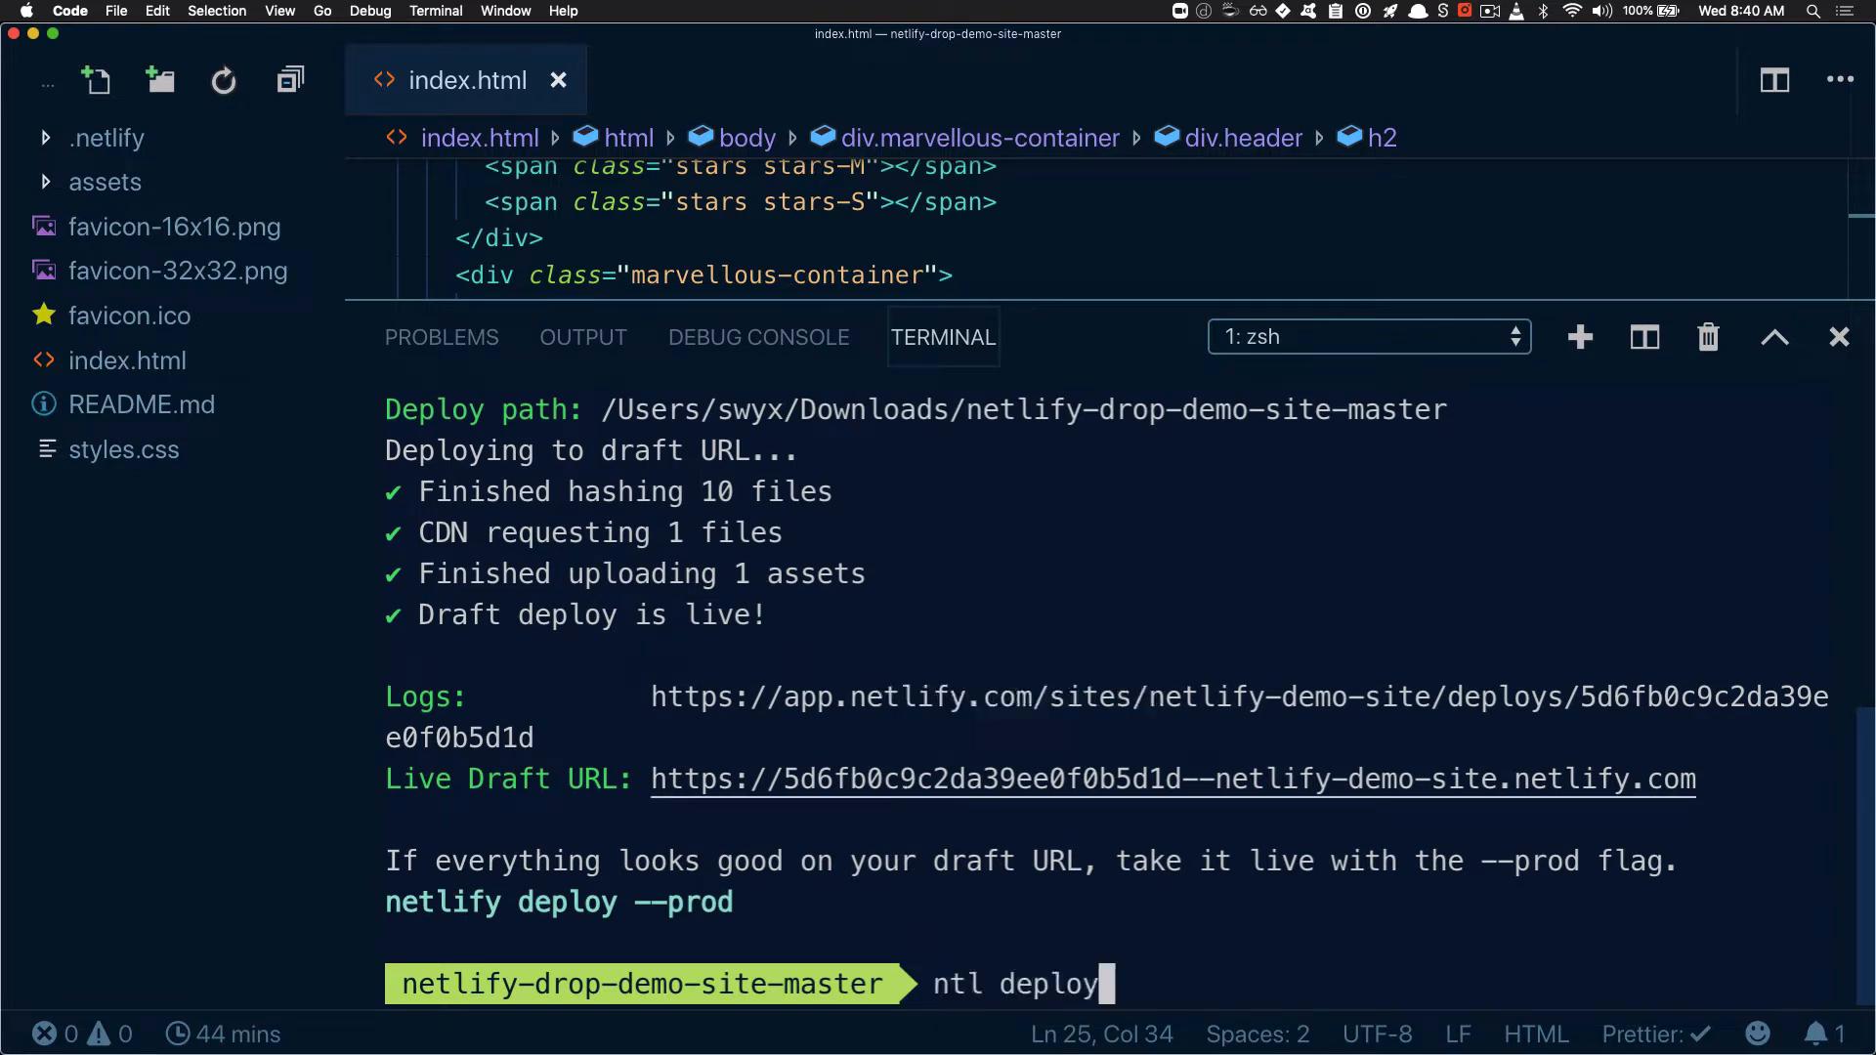
drag(919, 985, 1102, 990)
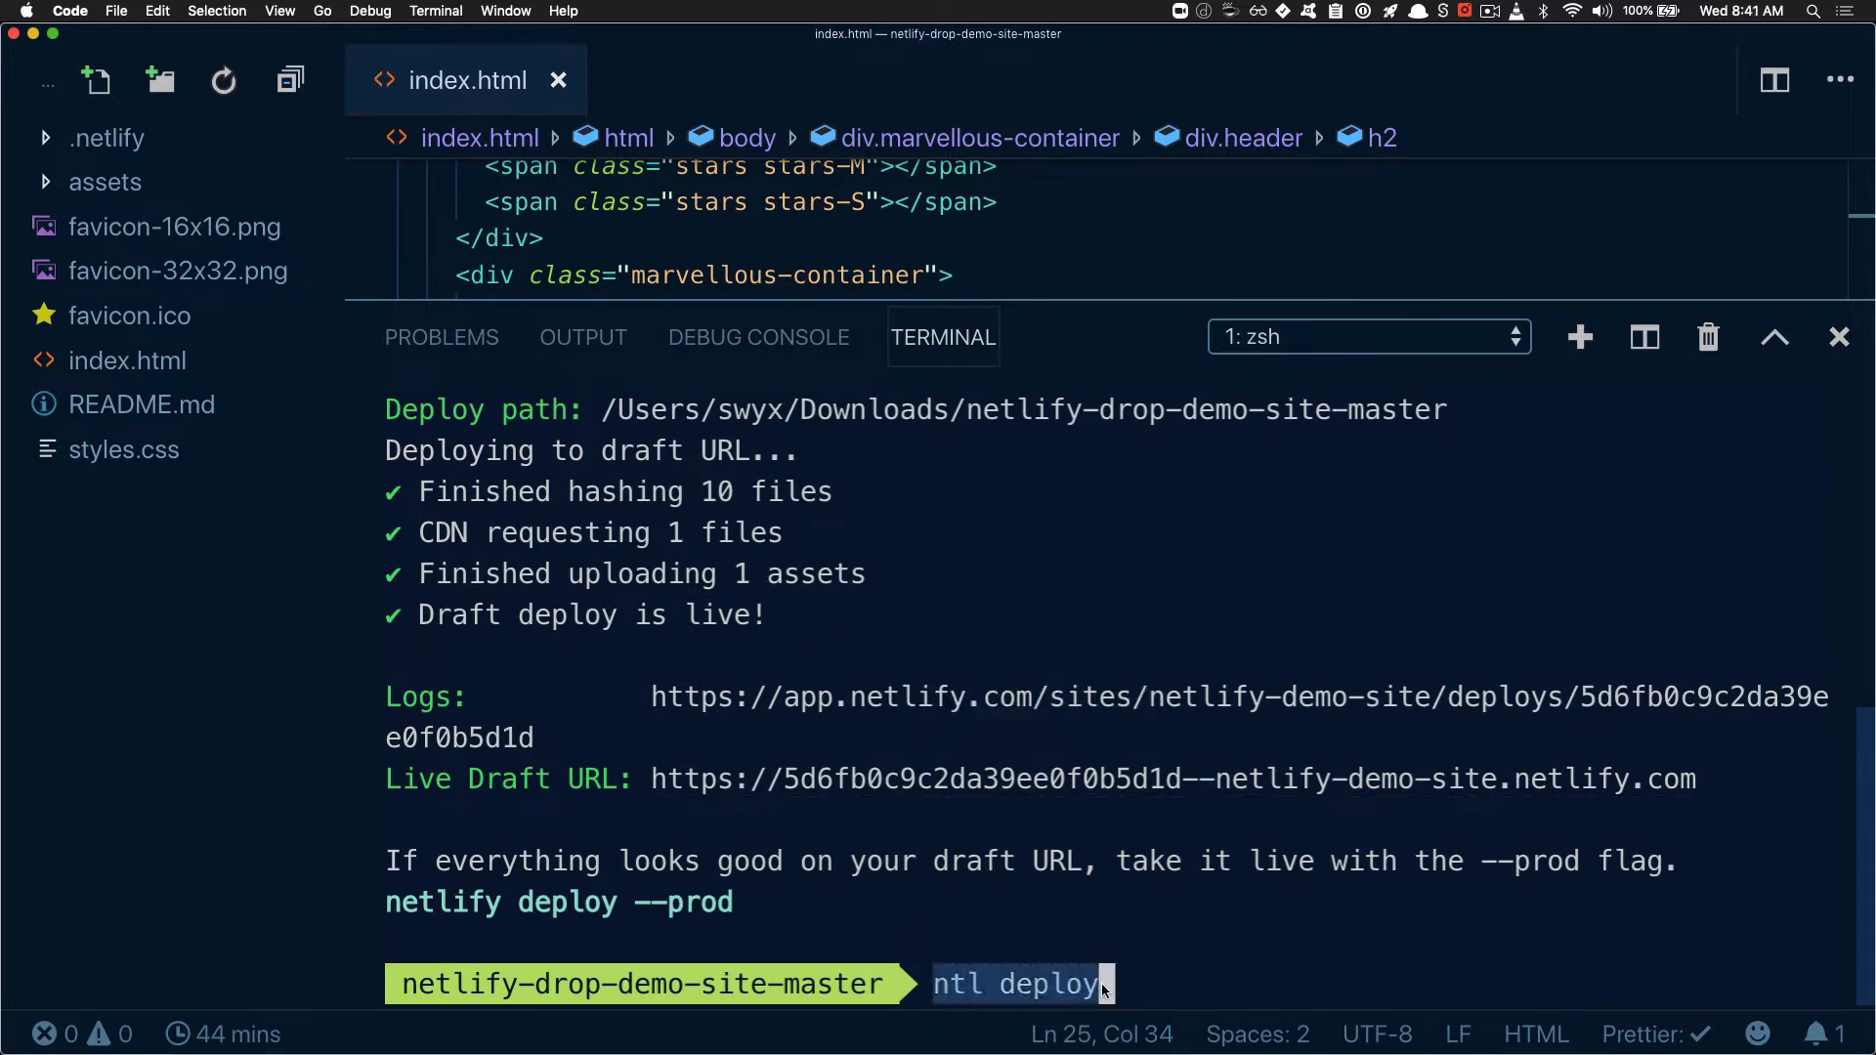
click(1118, 984)
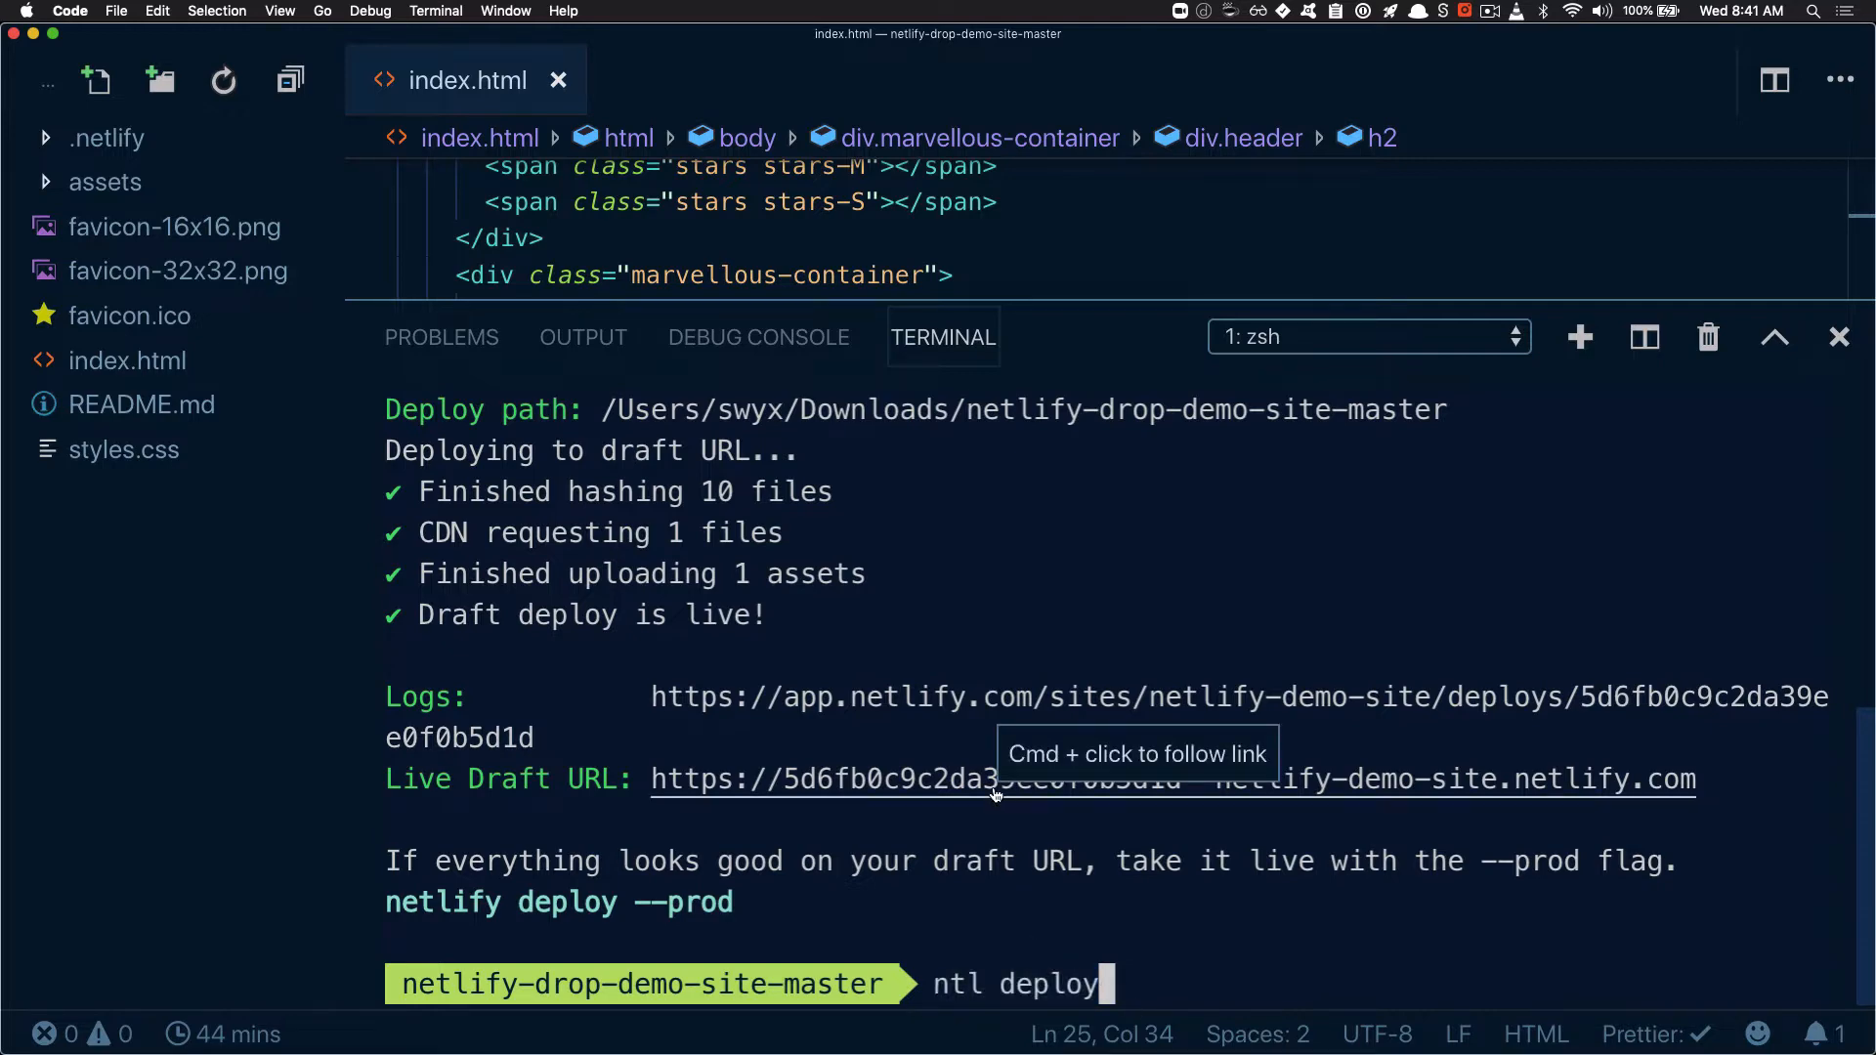
Open the live draft URL in the browser, check the edited page heading, and return to the code editor
super+click(997, 780)
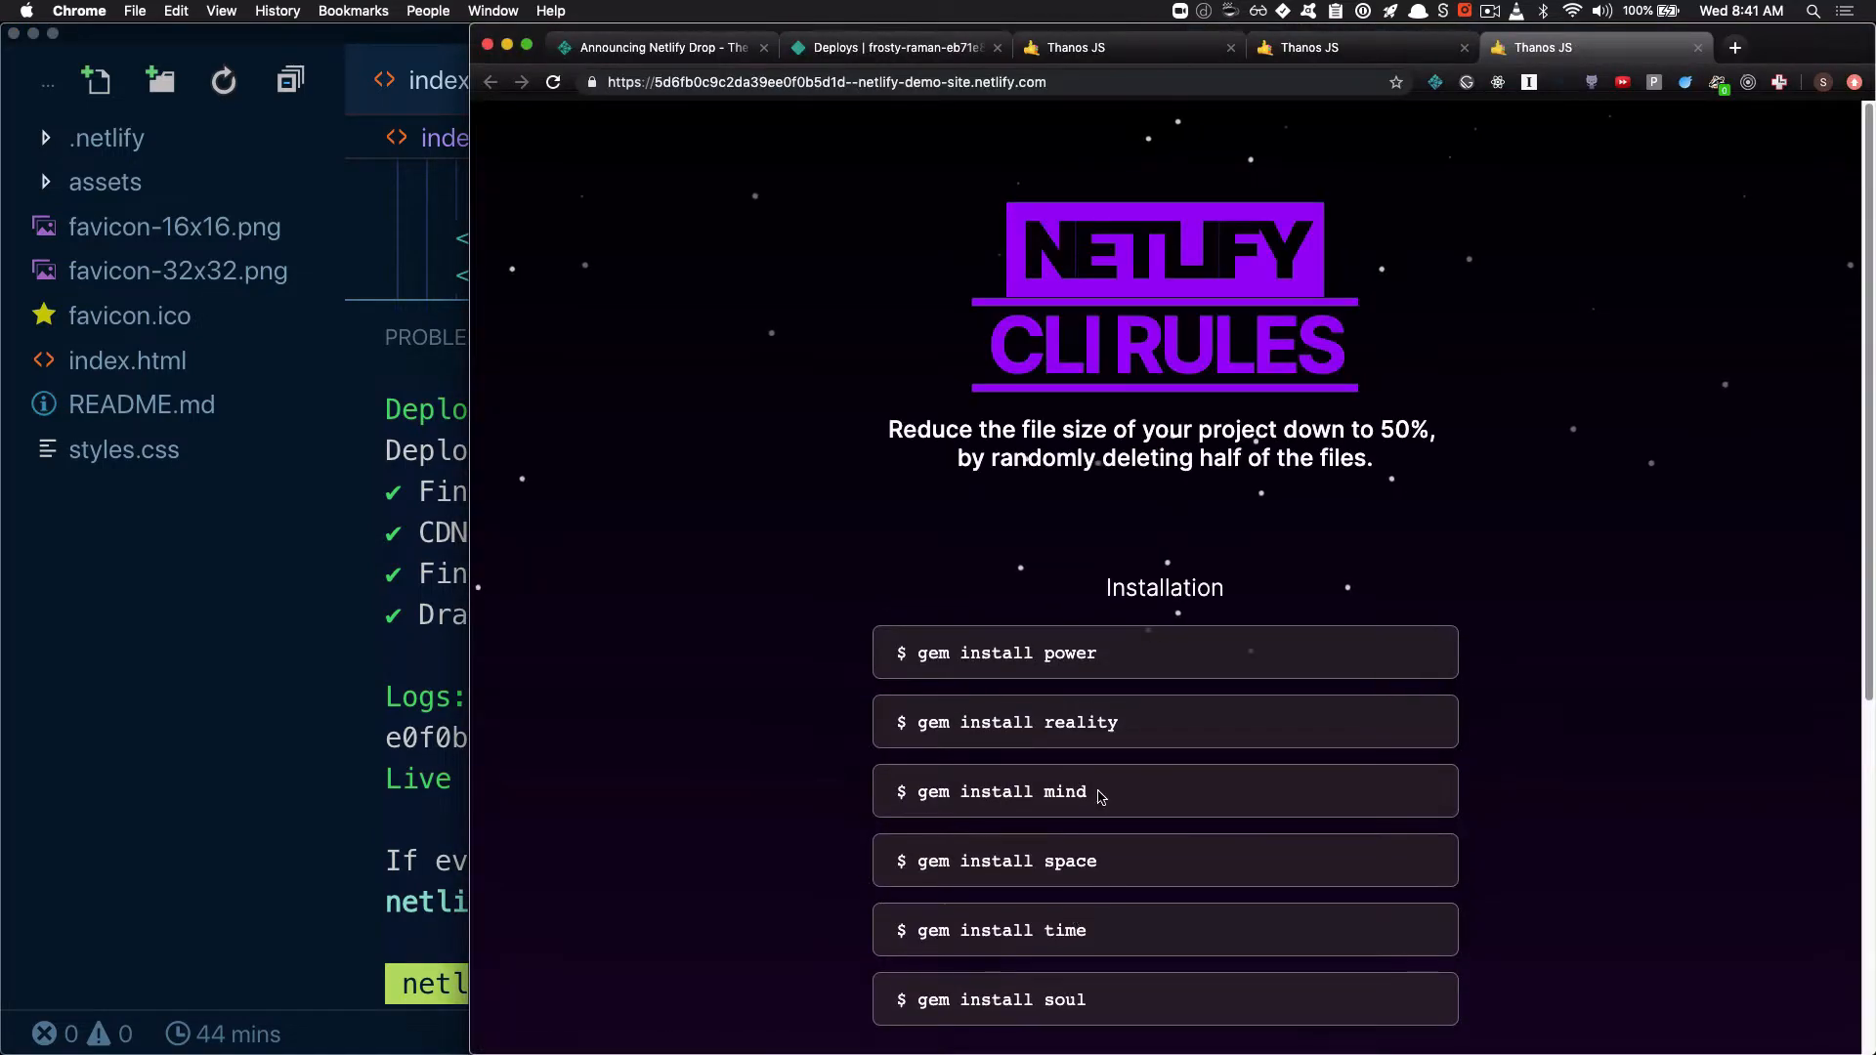
drag(1006, 335, 1392, 339)
click(1391, 340)
click(452, 586)
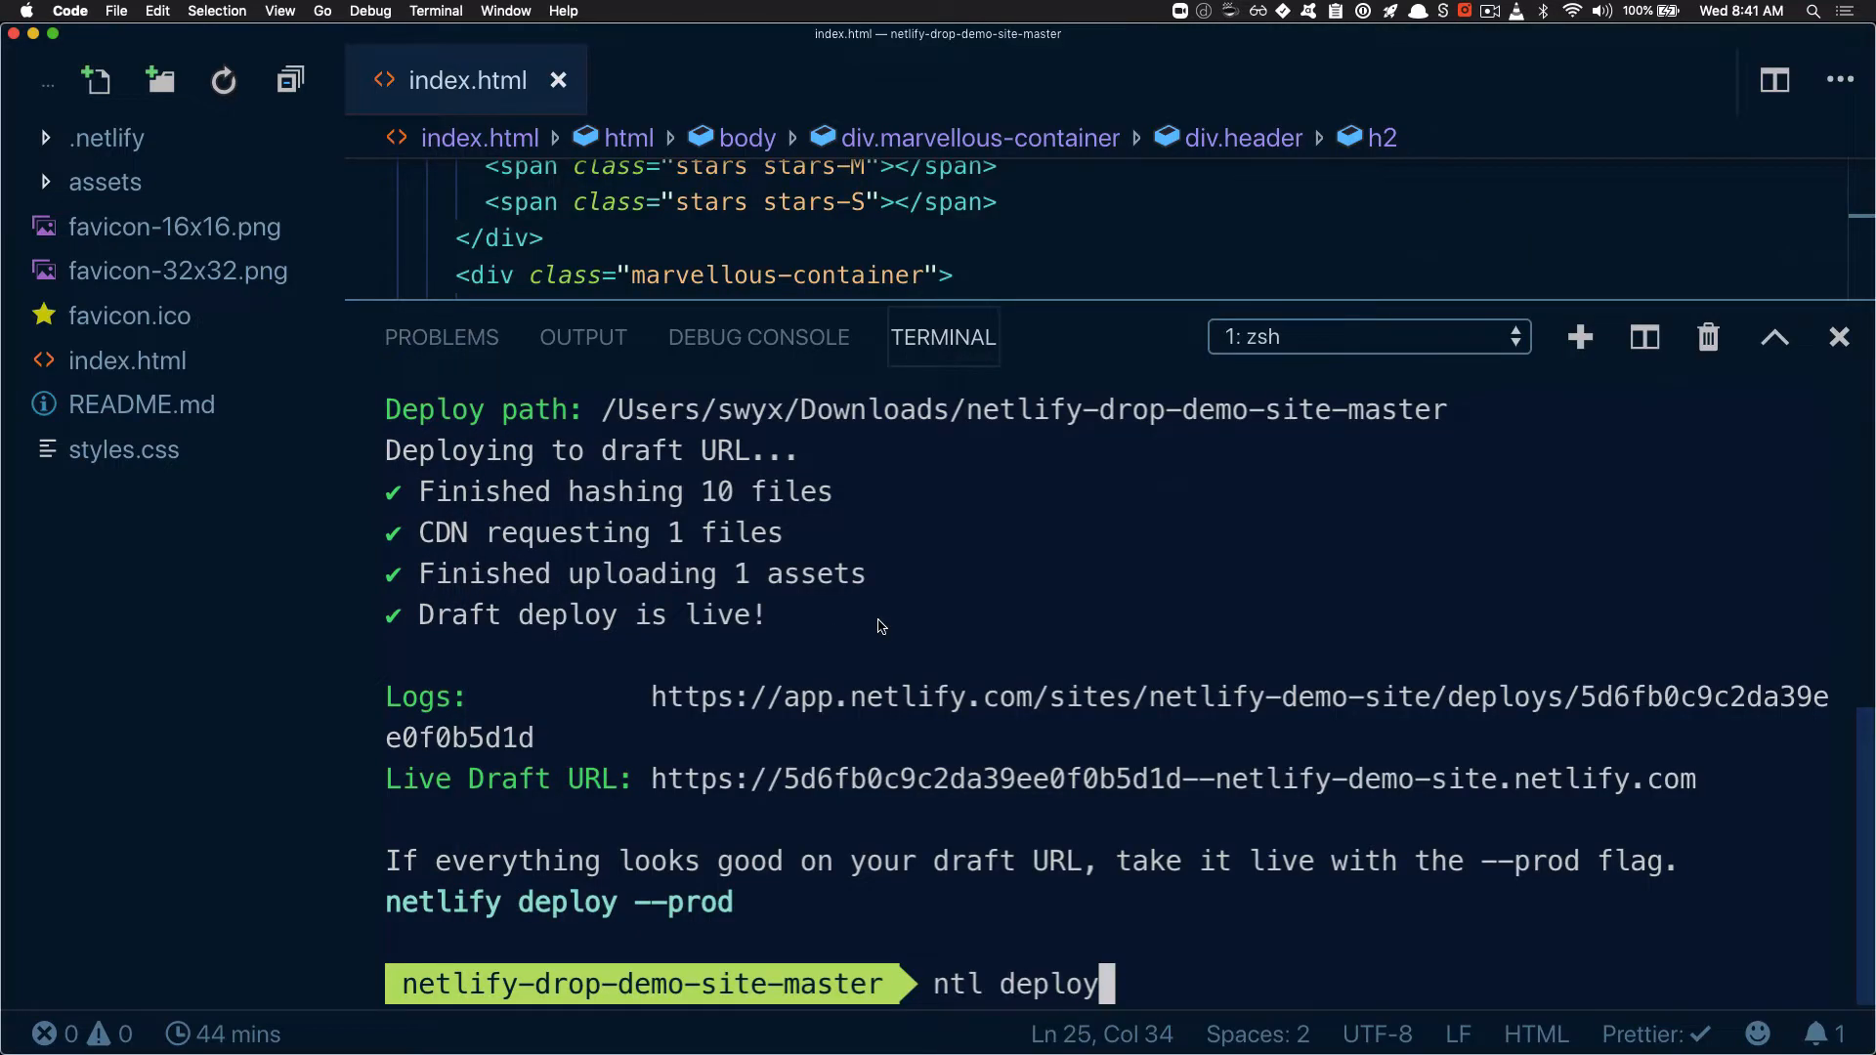
Complete the command as "ntl deploy --prod" and deploy to production from the default path "."
text(--prod)
key(Return)
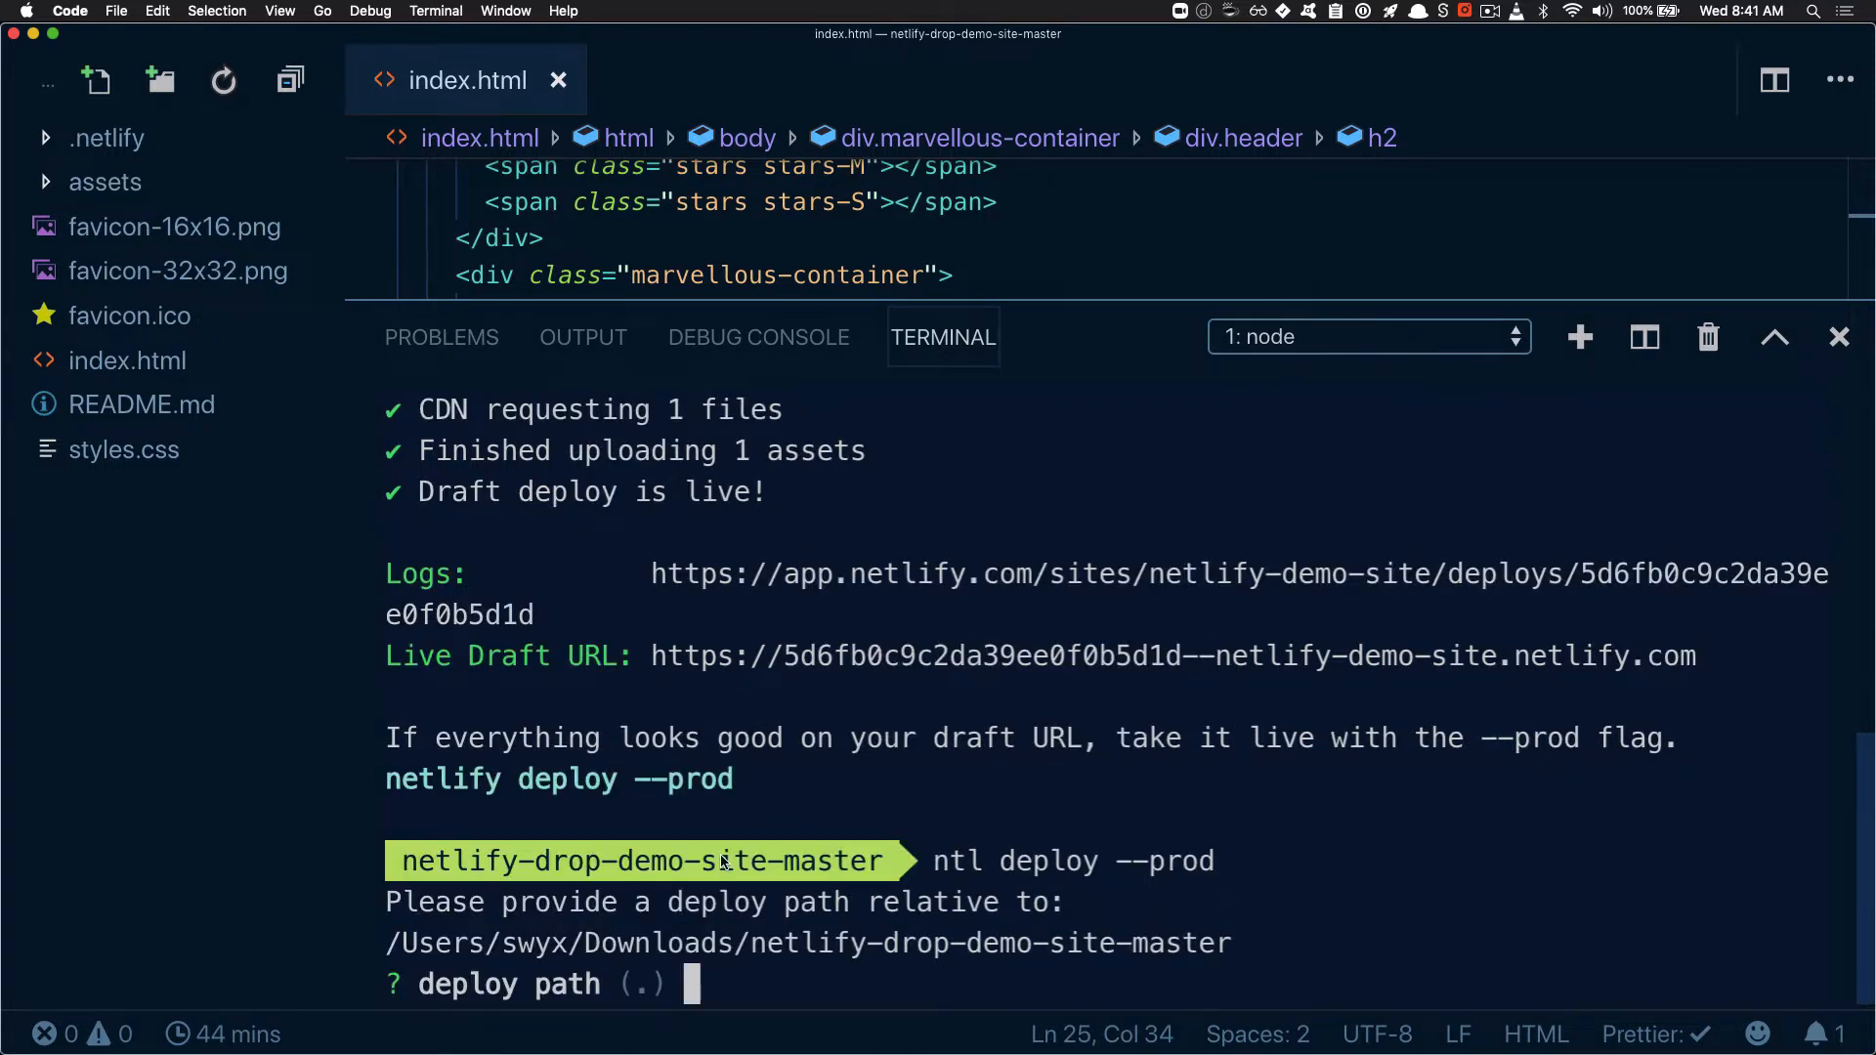
key(Return)
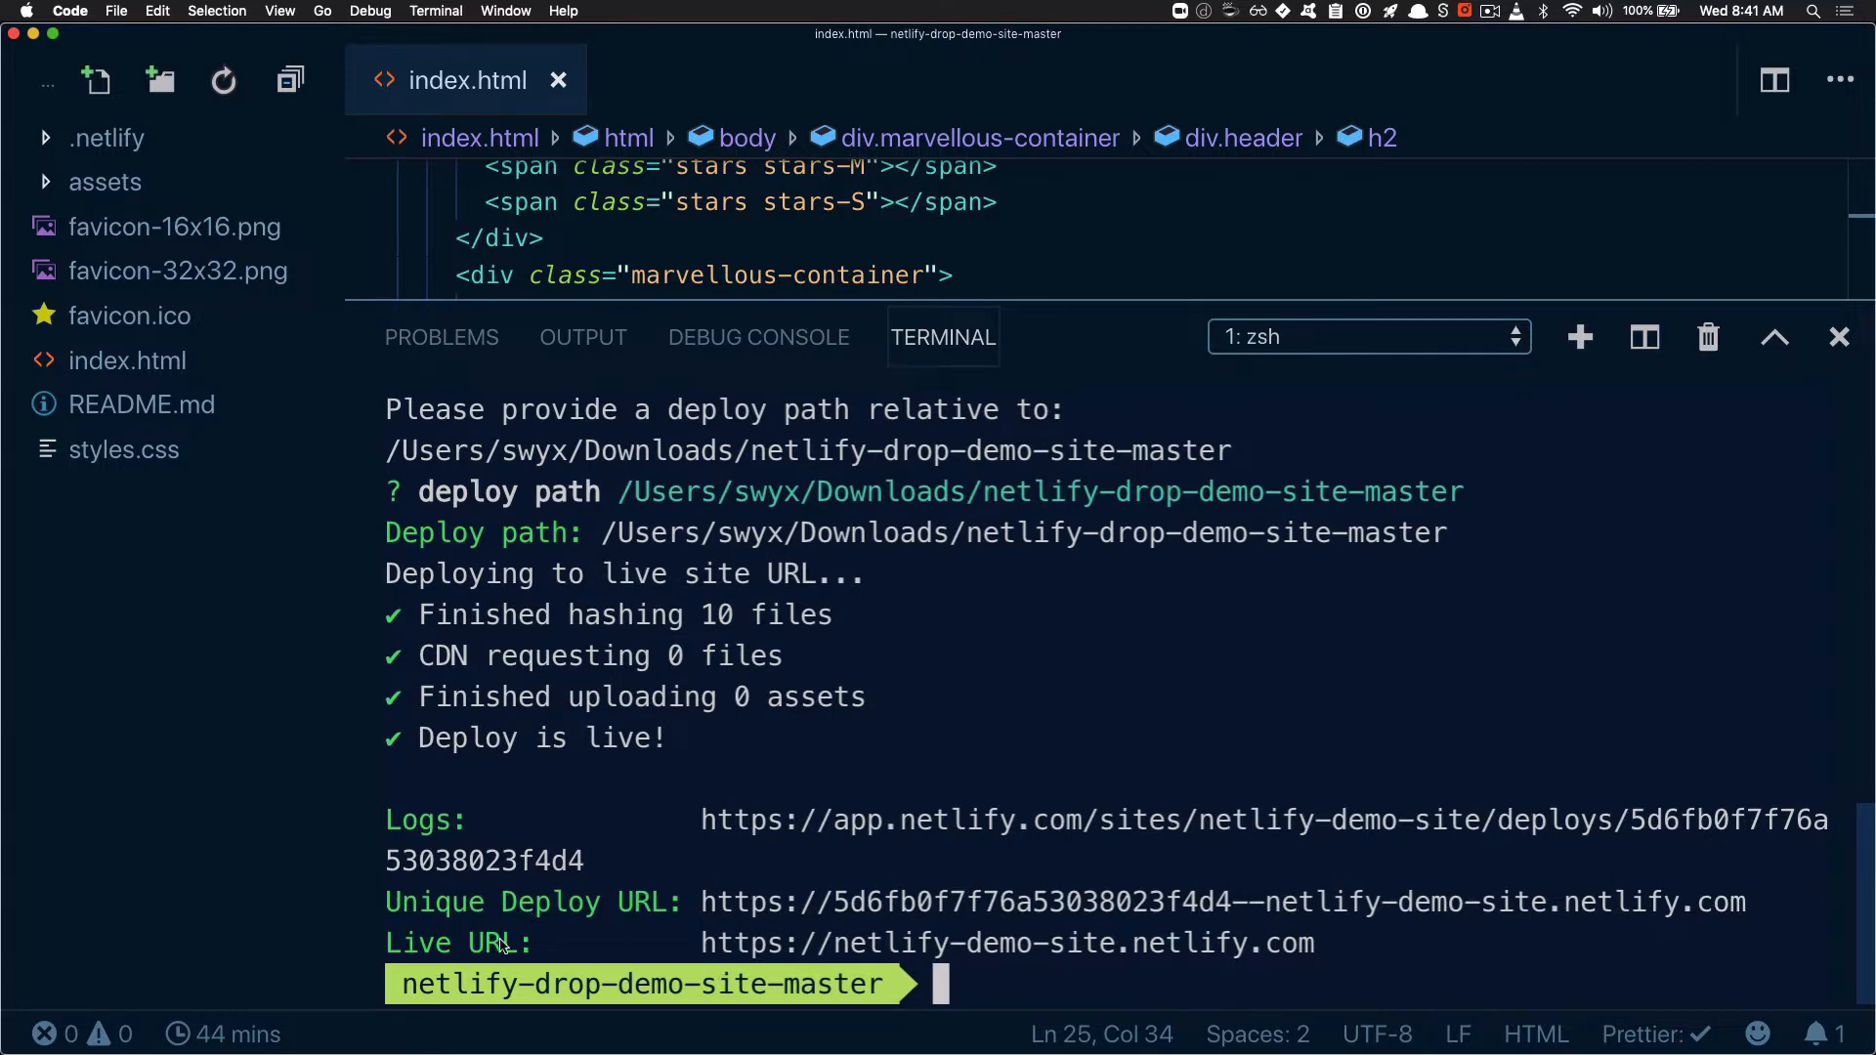
Open the live production URL in the browser and check its edited heading and site address
super+click(895, 943)
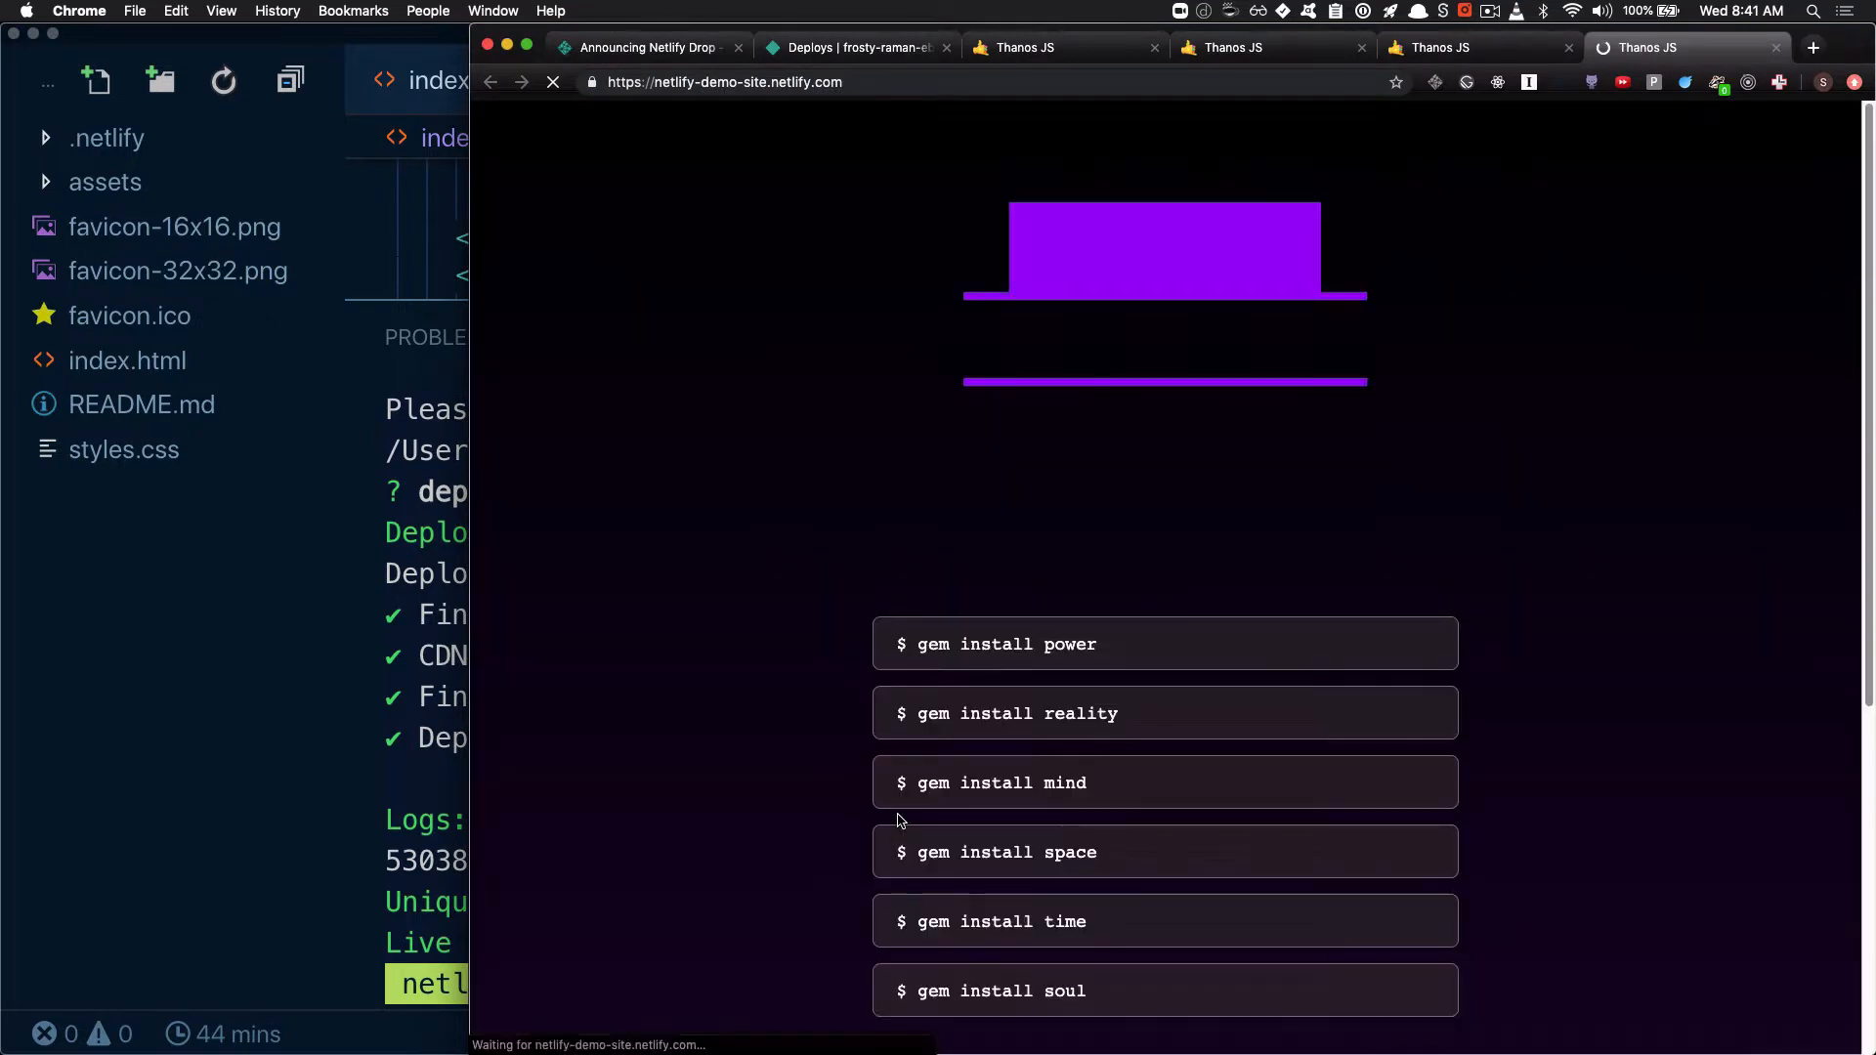
drag(1001, 346, 1372, 353)
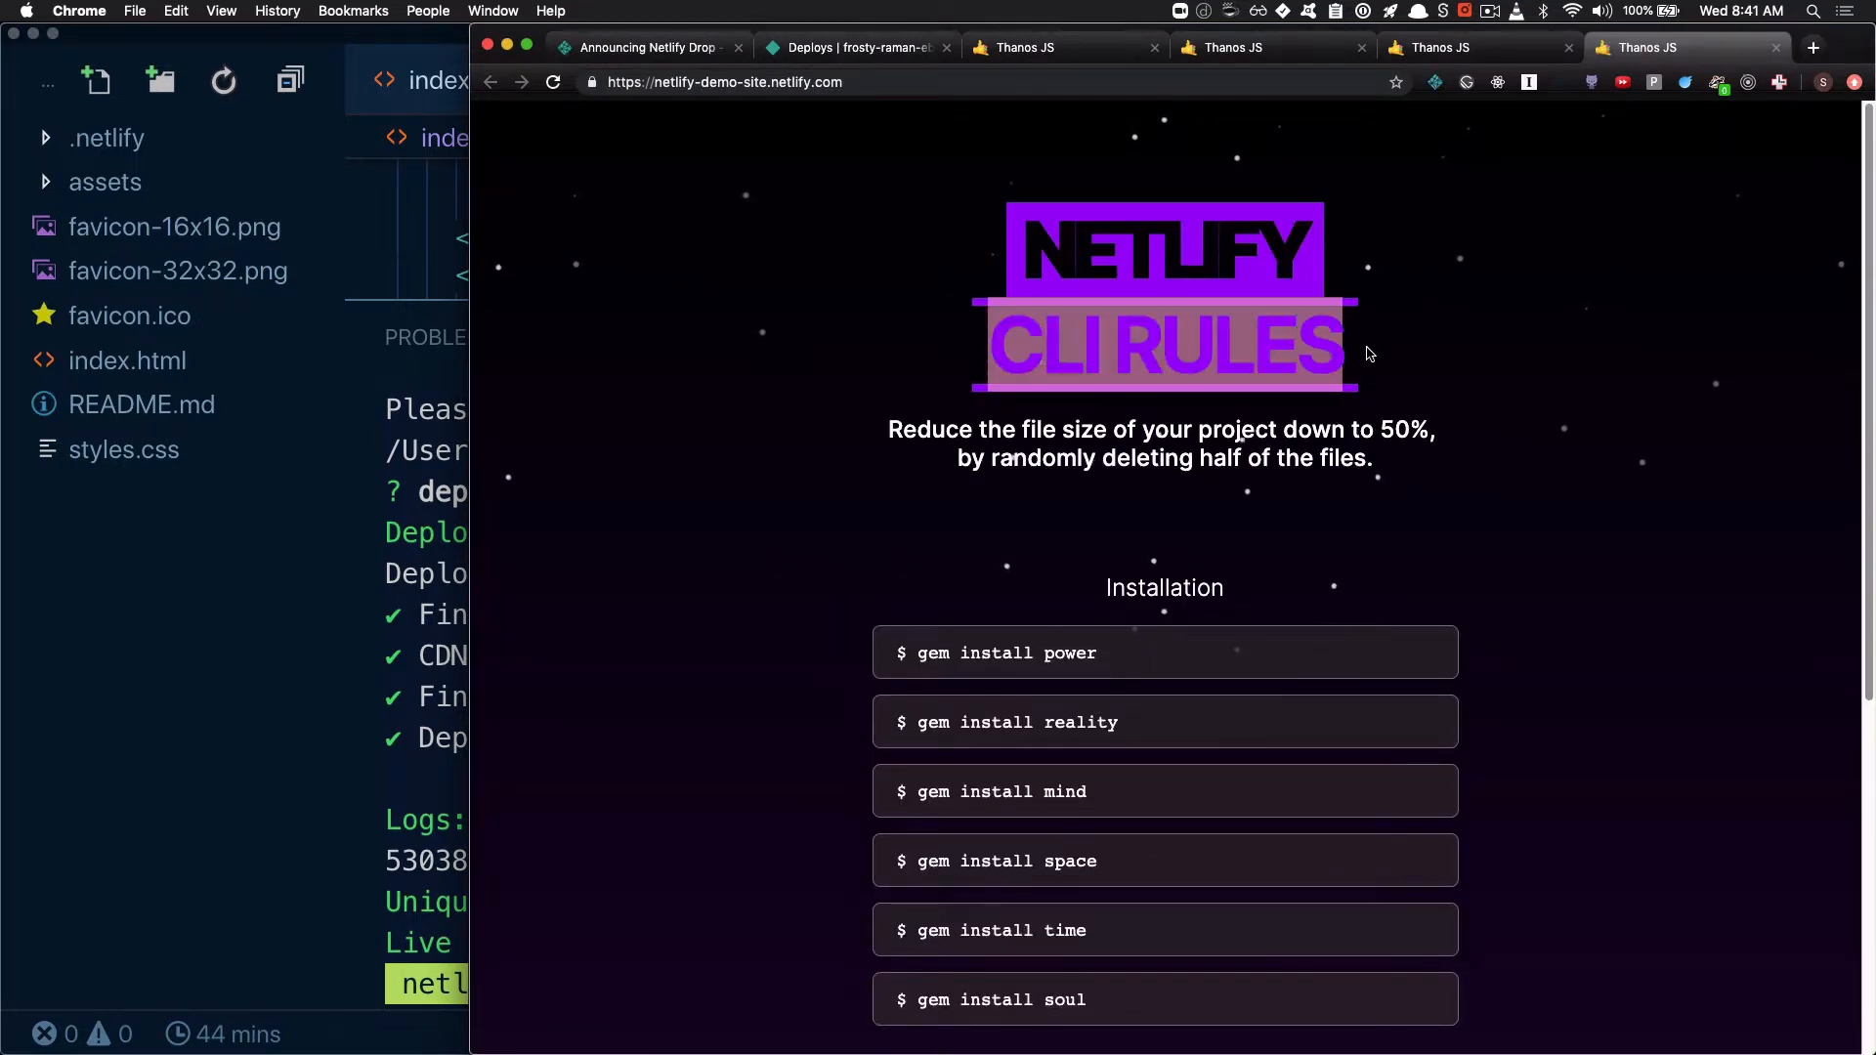
drag(655, 82, 813, 83)
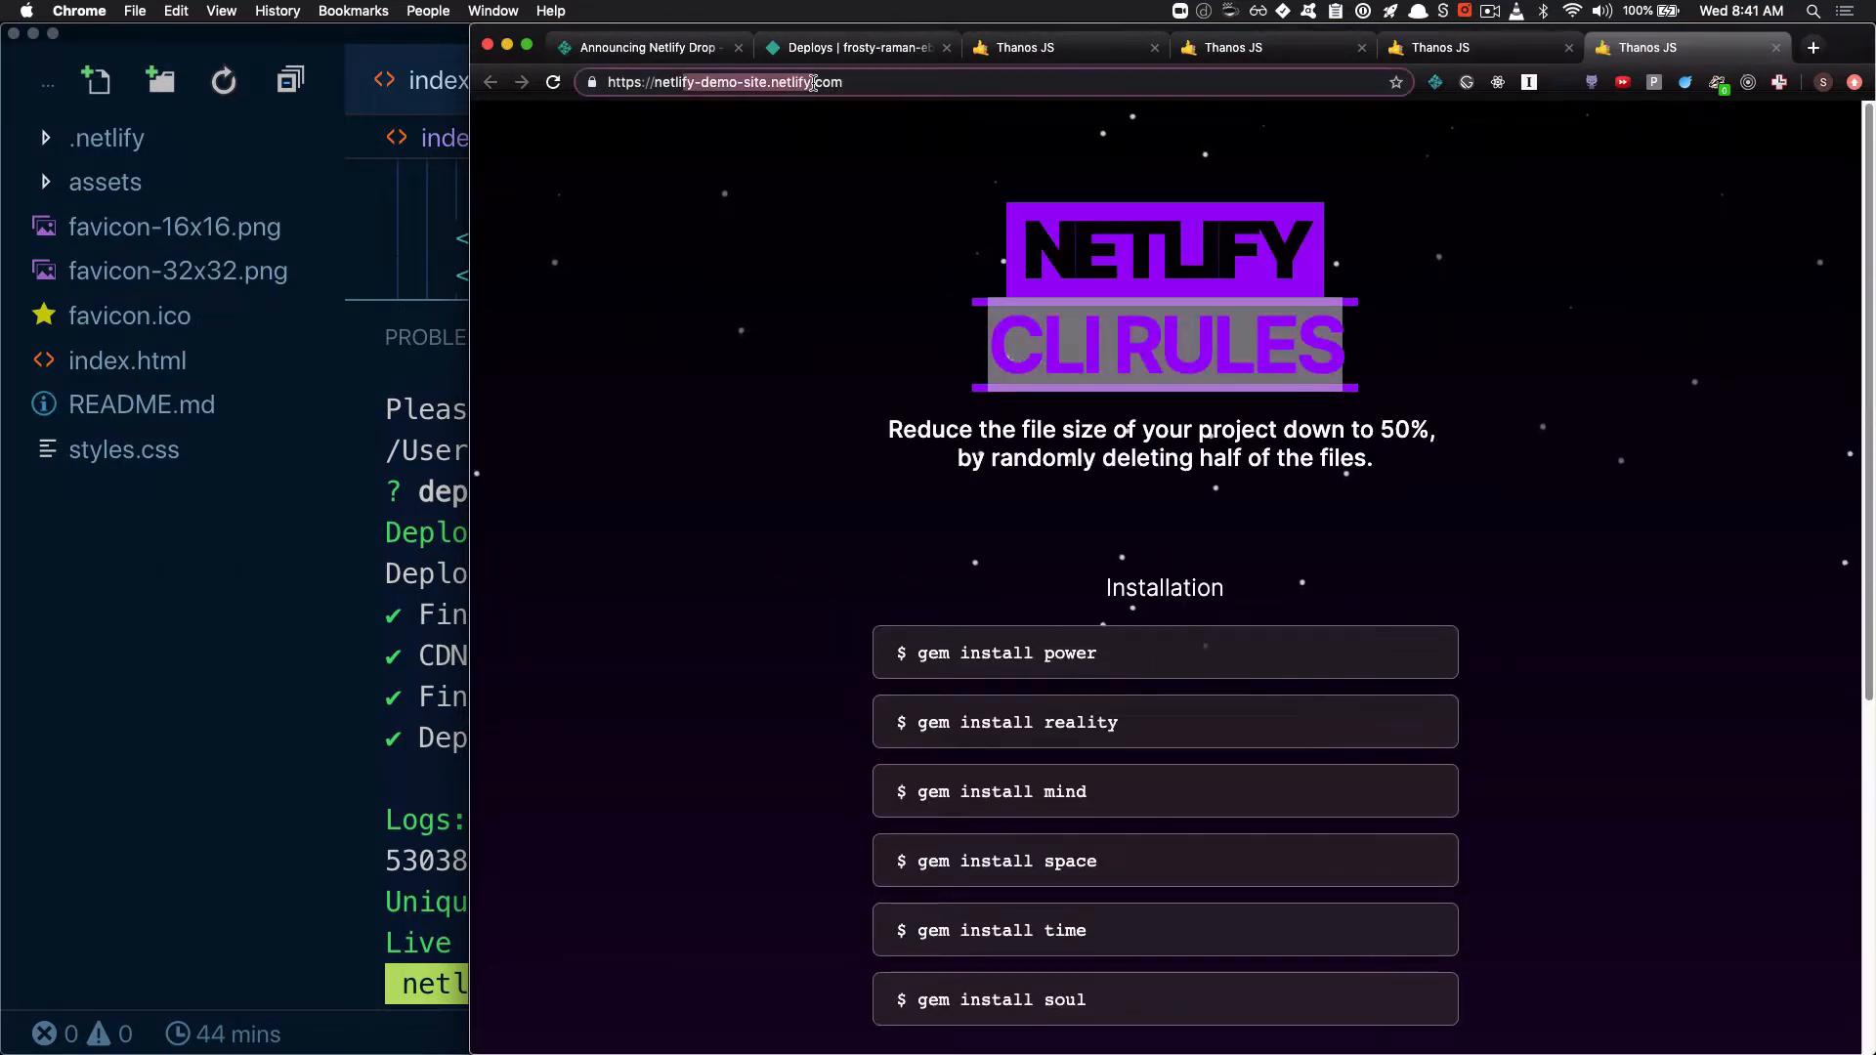
Compare the draft deploy's unique address with the production site's address, ending on the production page
click(1466, 51)
double_click(684, 82)
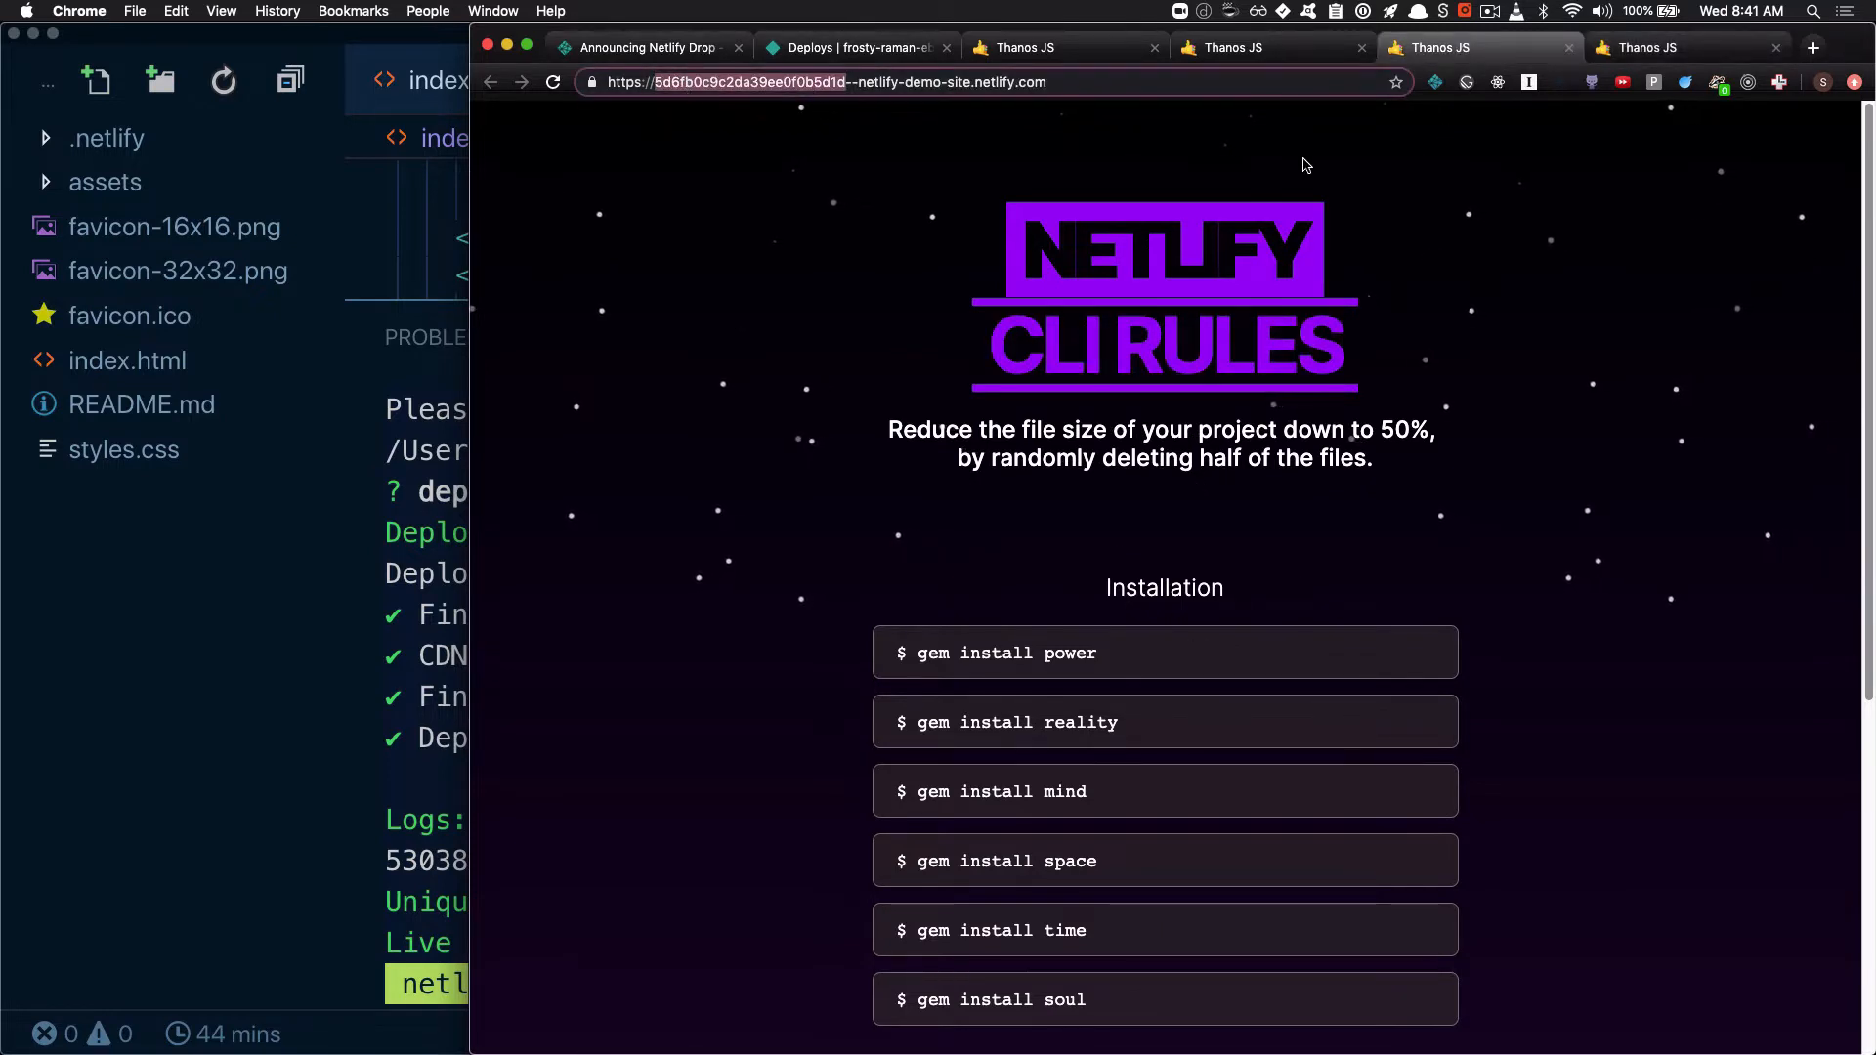
click(1647, 51)
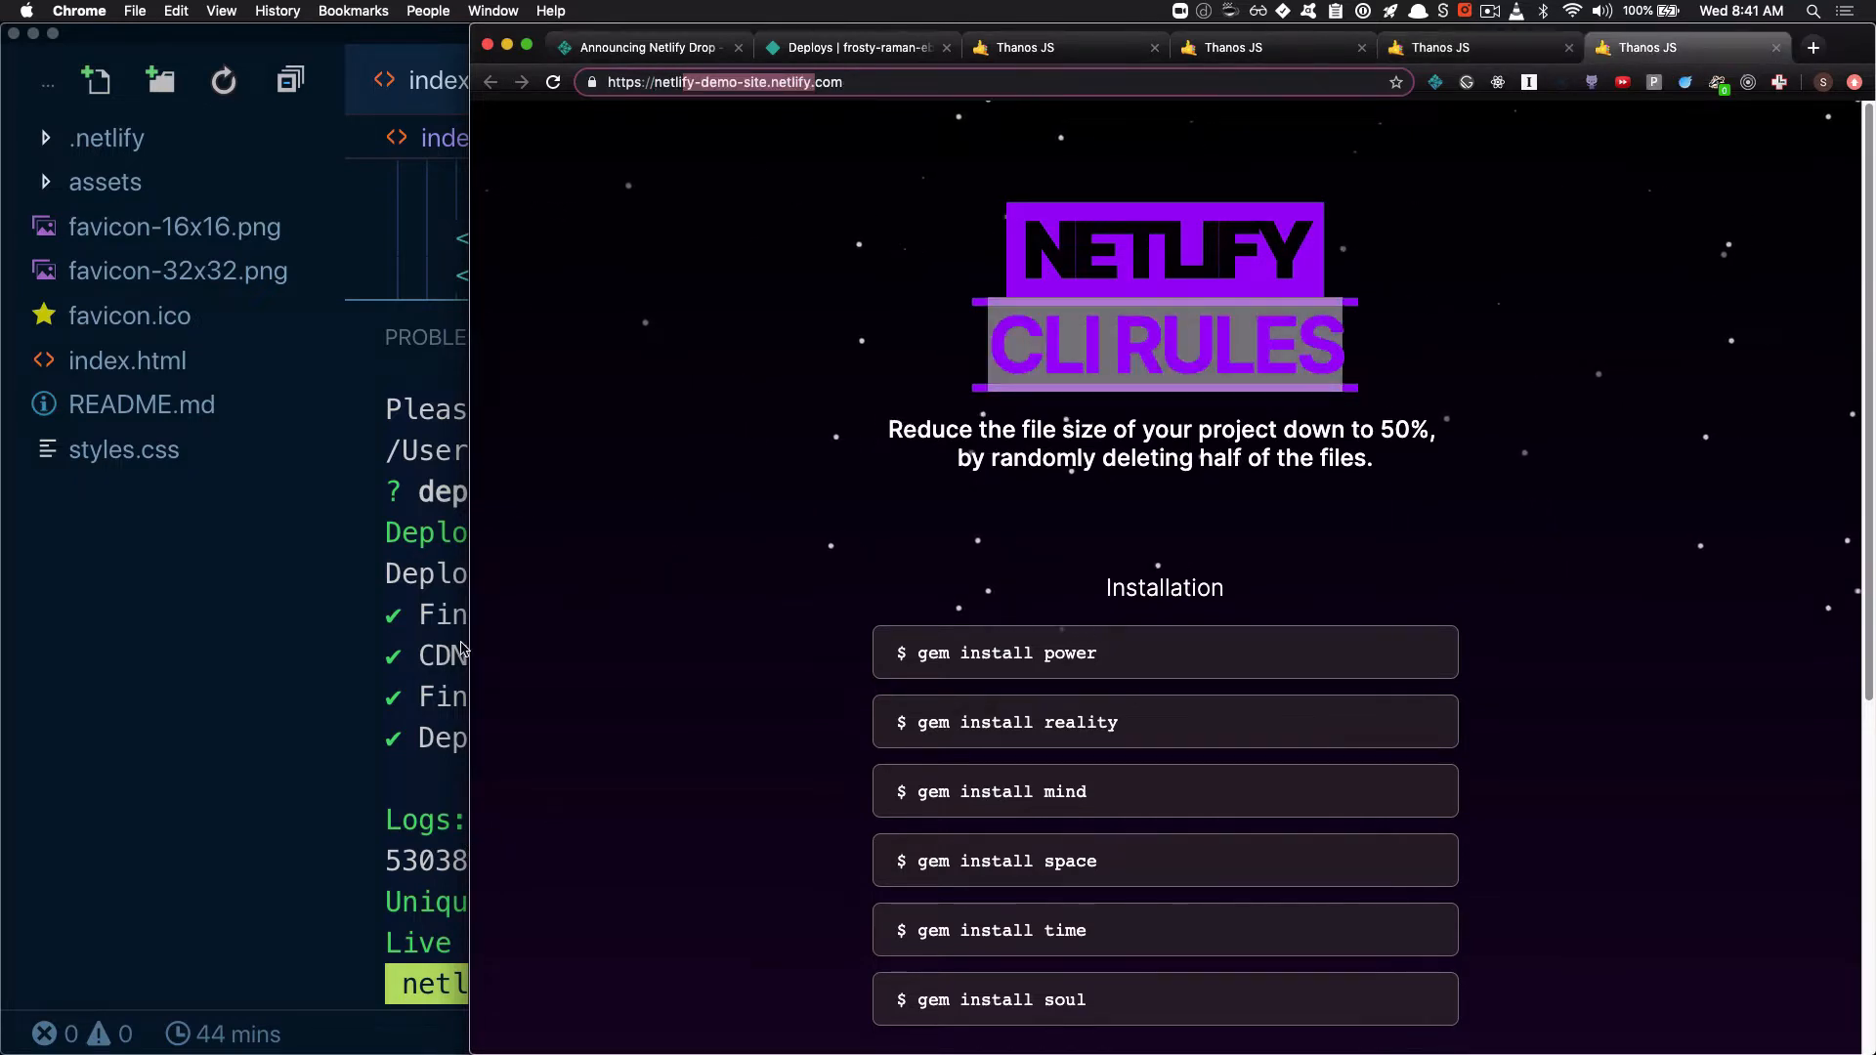
click(1461, 51)
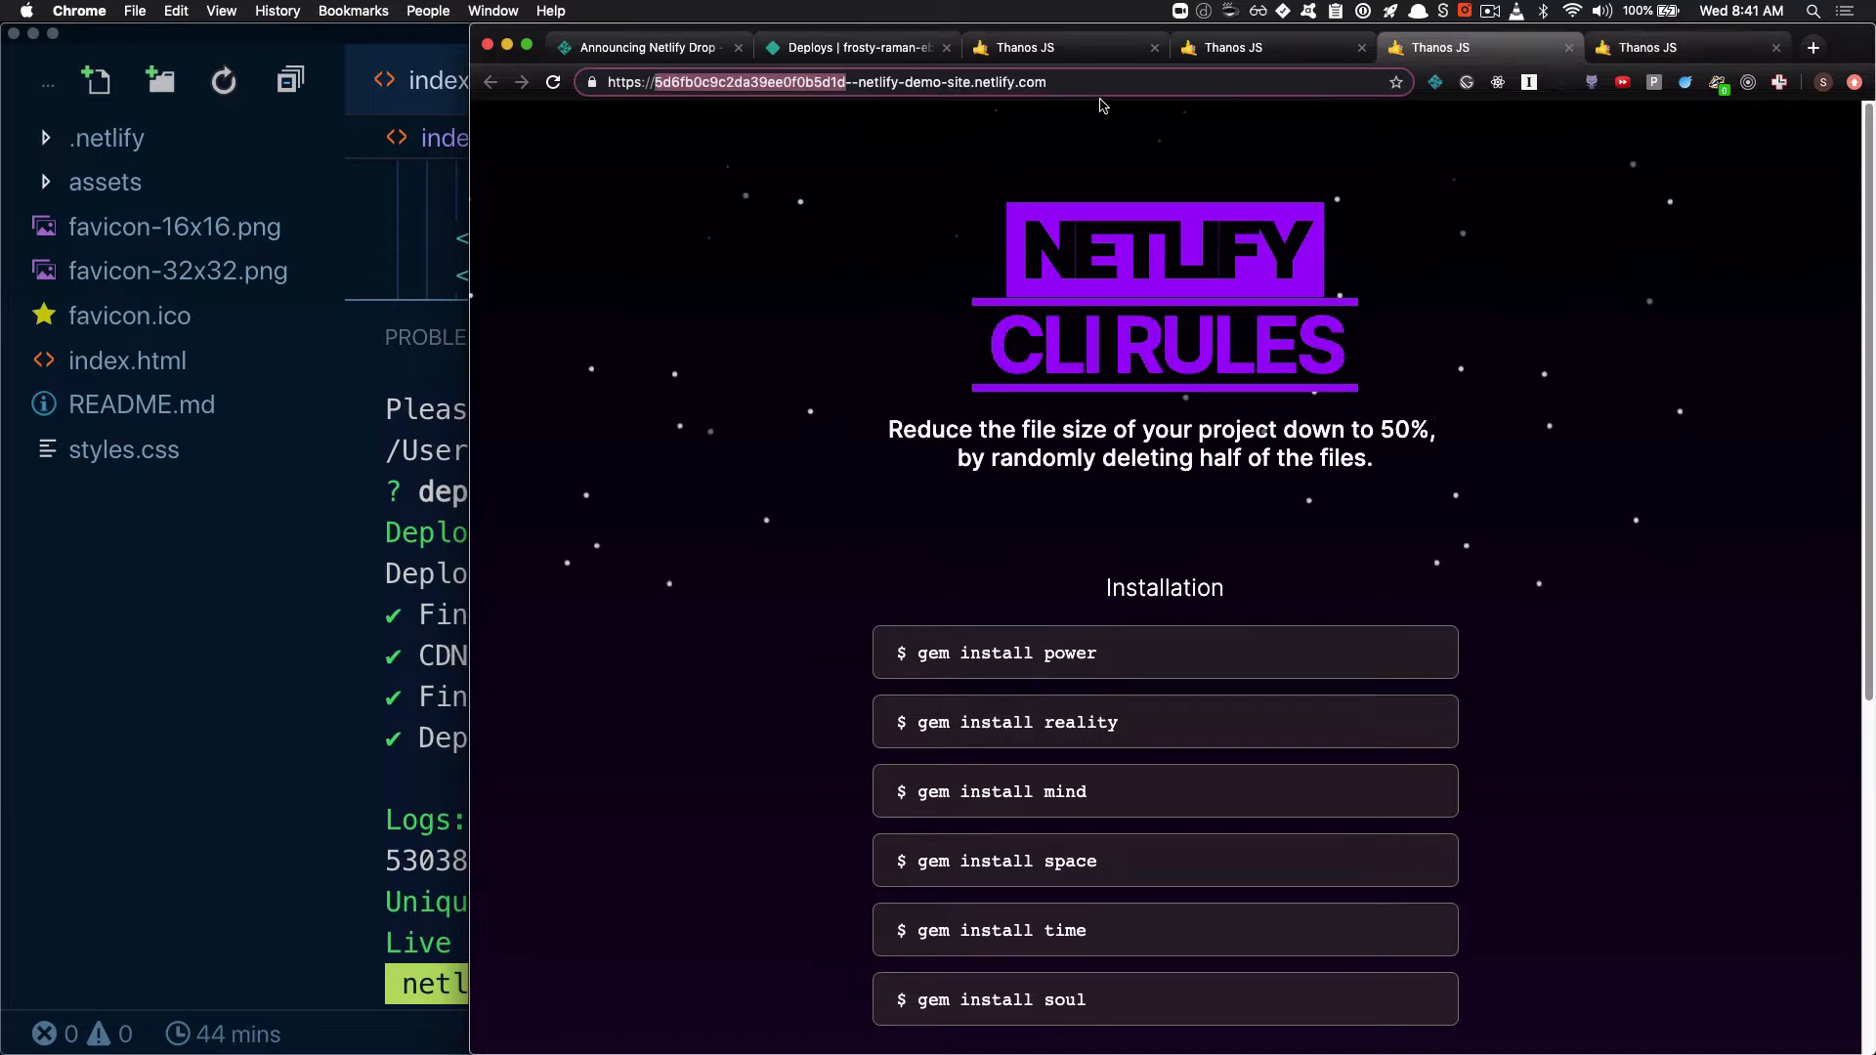
click(1092, 89)
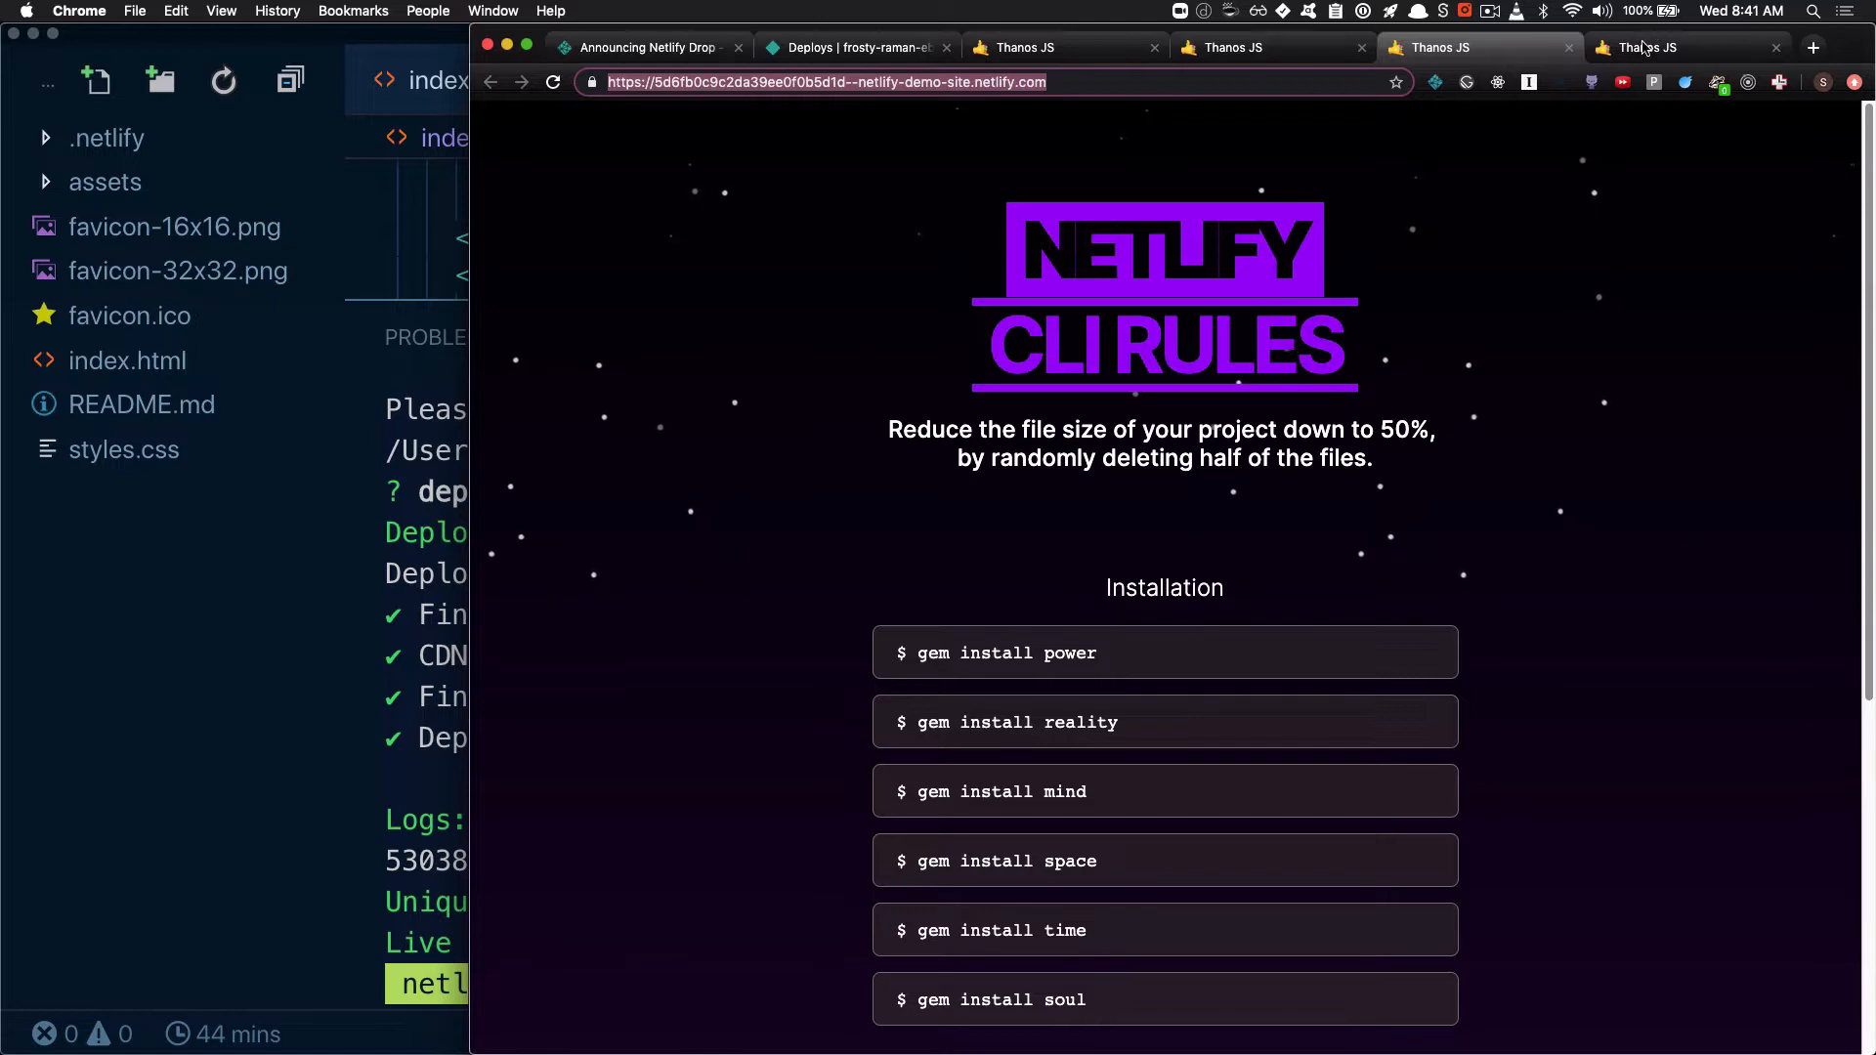
click(1645, 46)
Back in the code editor, cancel the repeated production deploy at its path prompt and create netlify.toml from the example build configuration
key(super+Tab)
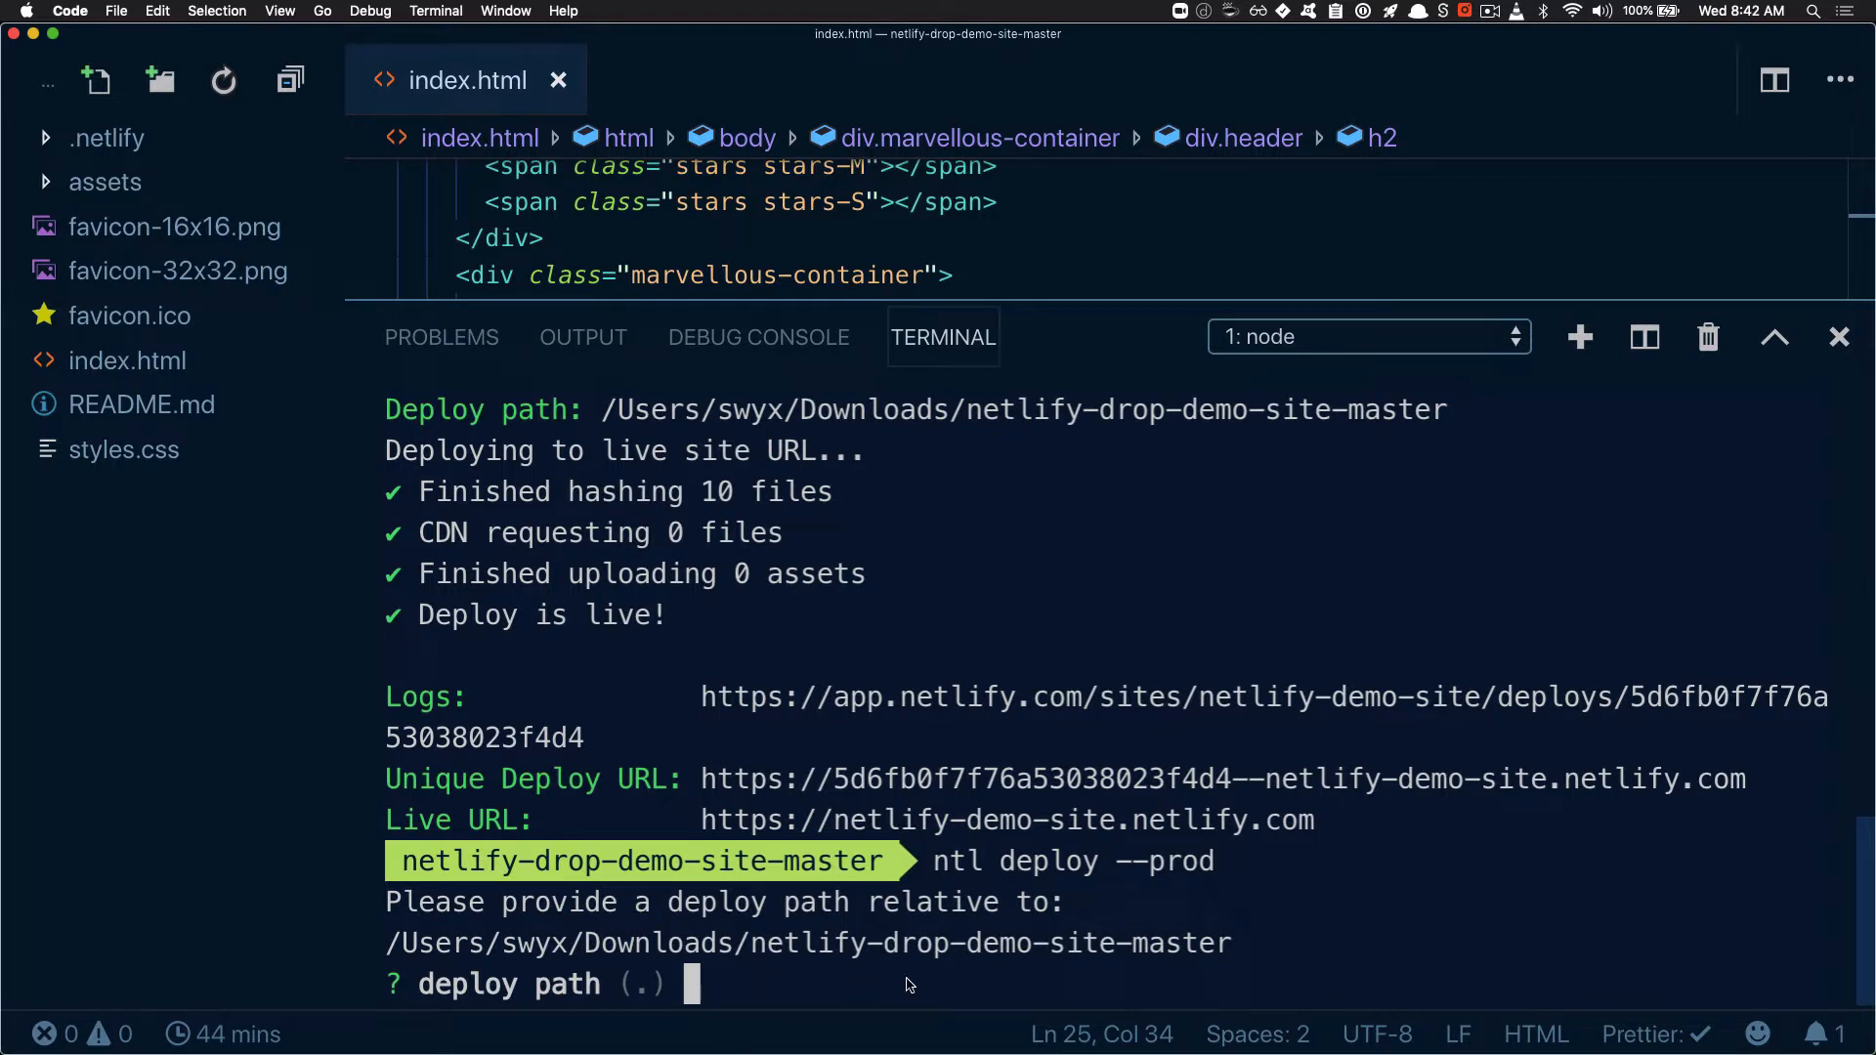
key(ctrl+c)
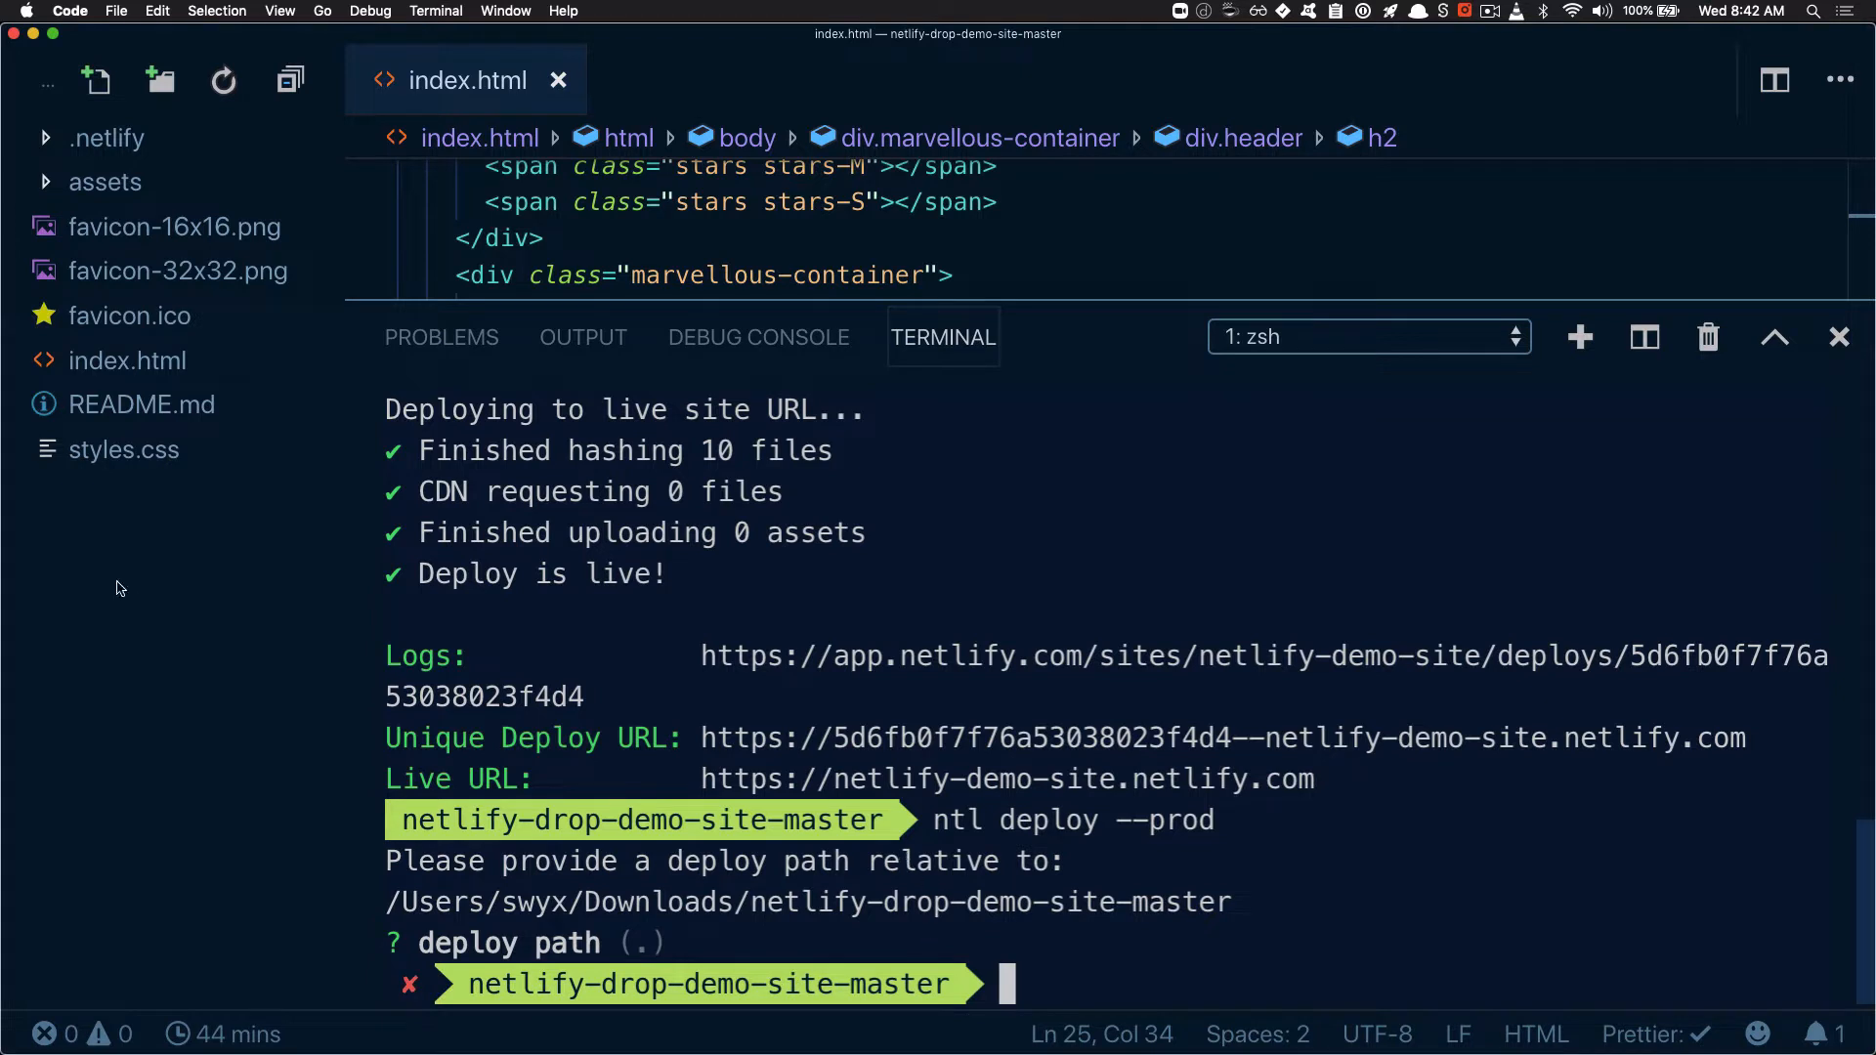
click(118, 585)
click(98, 85)
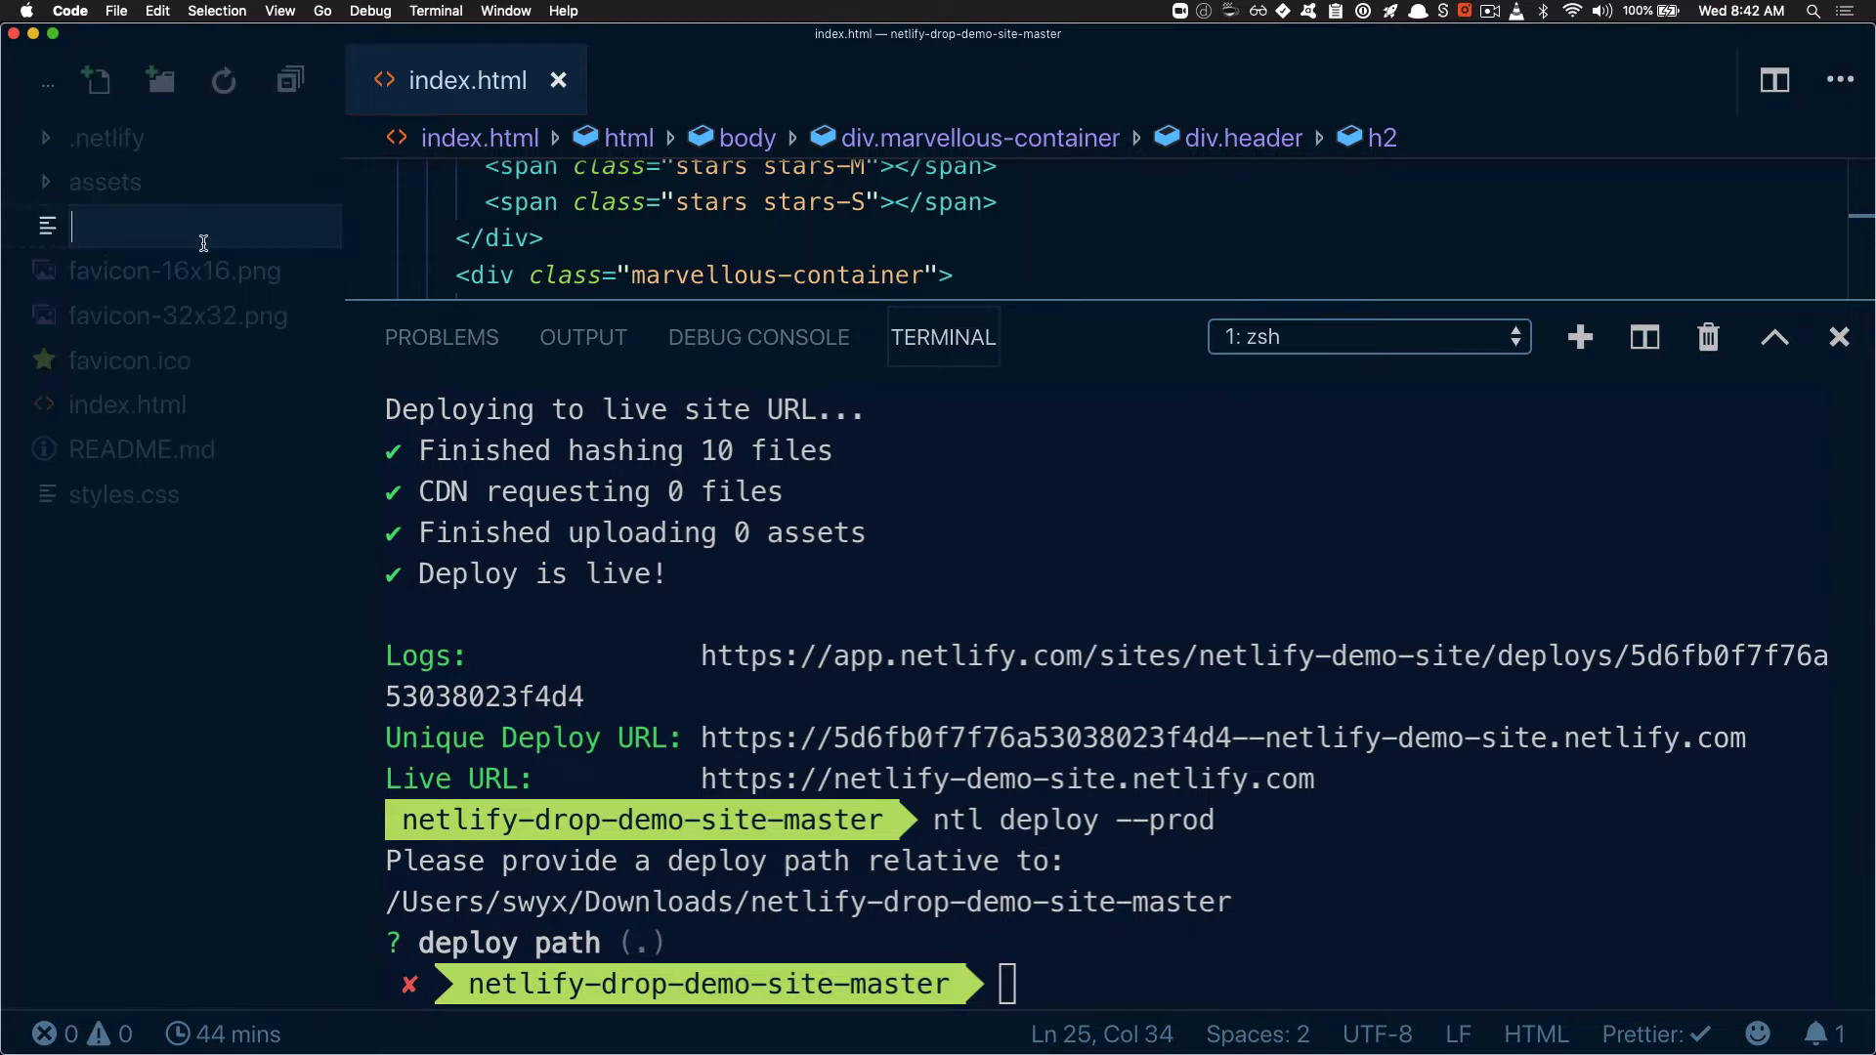
text(n)
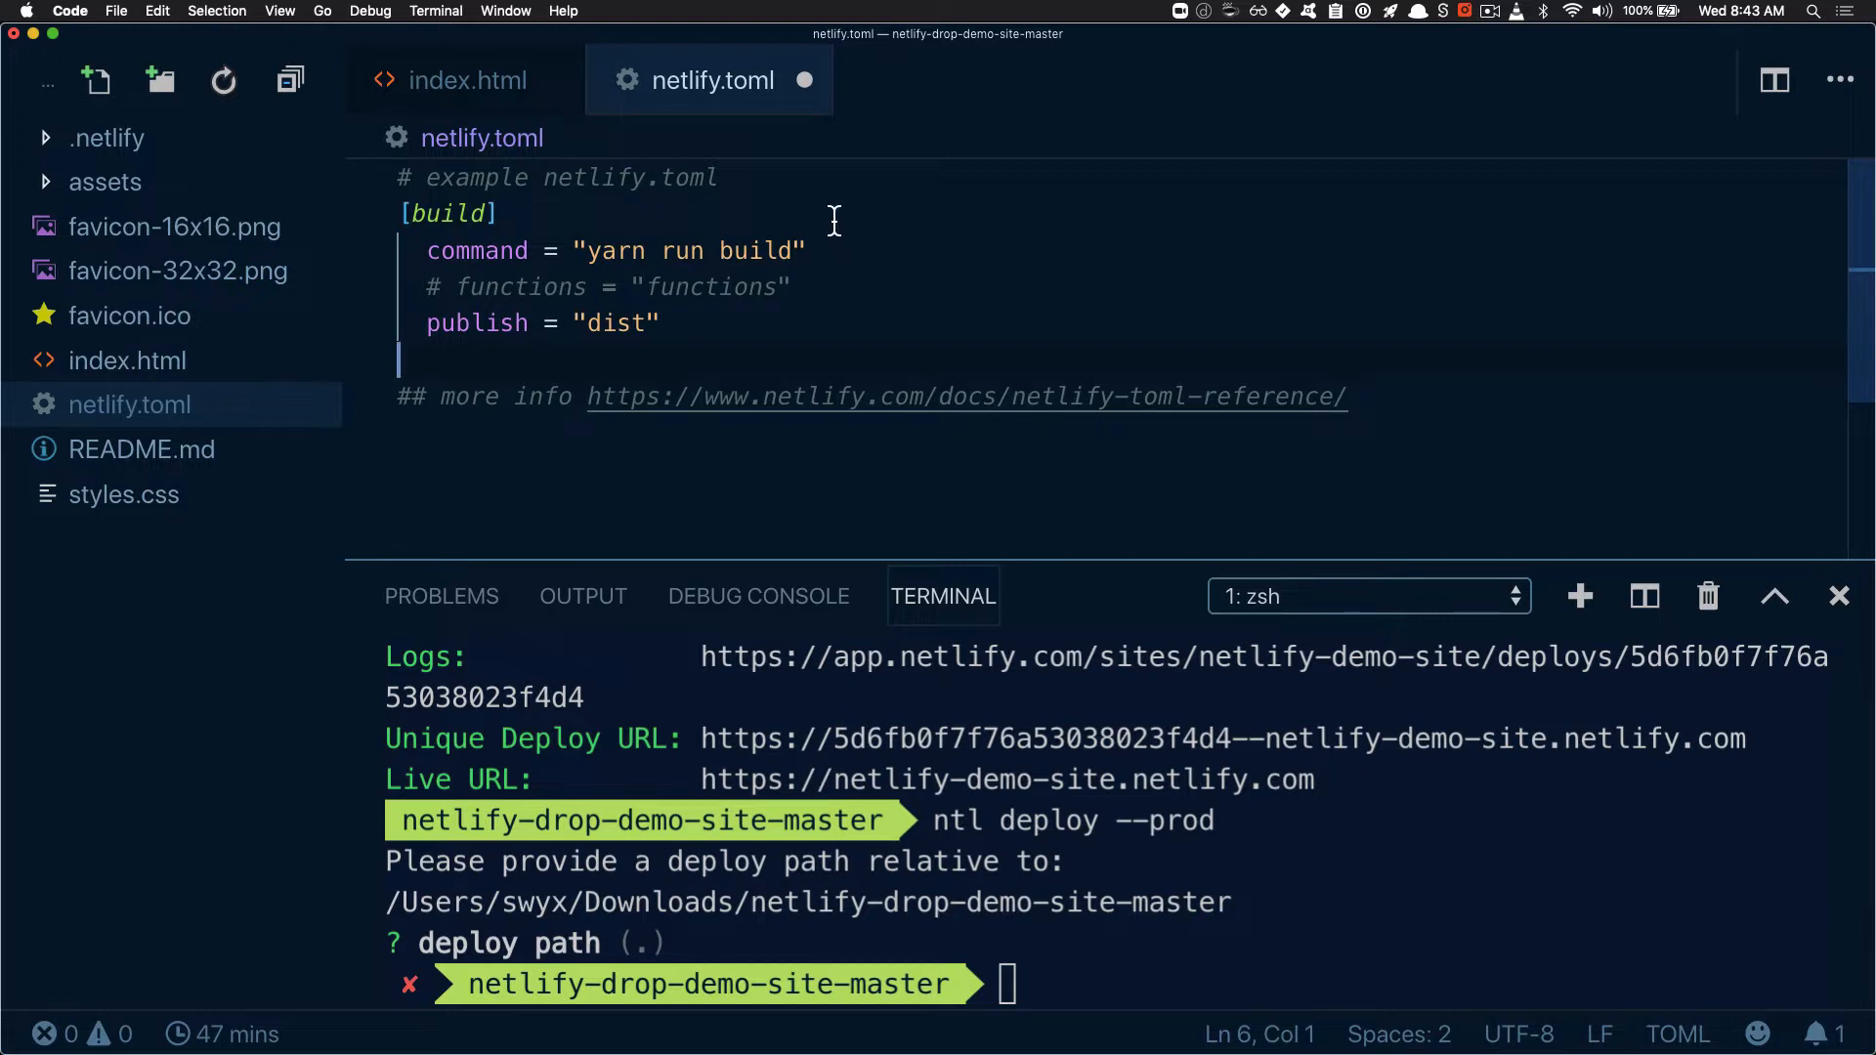
Comment out the "yarn run build" command line in netlify.toml
click(835, 221)
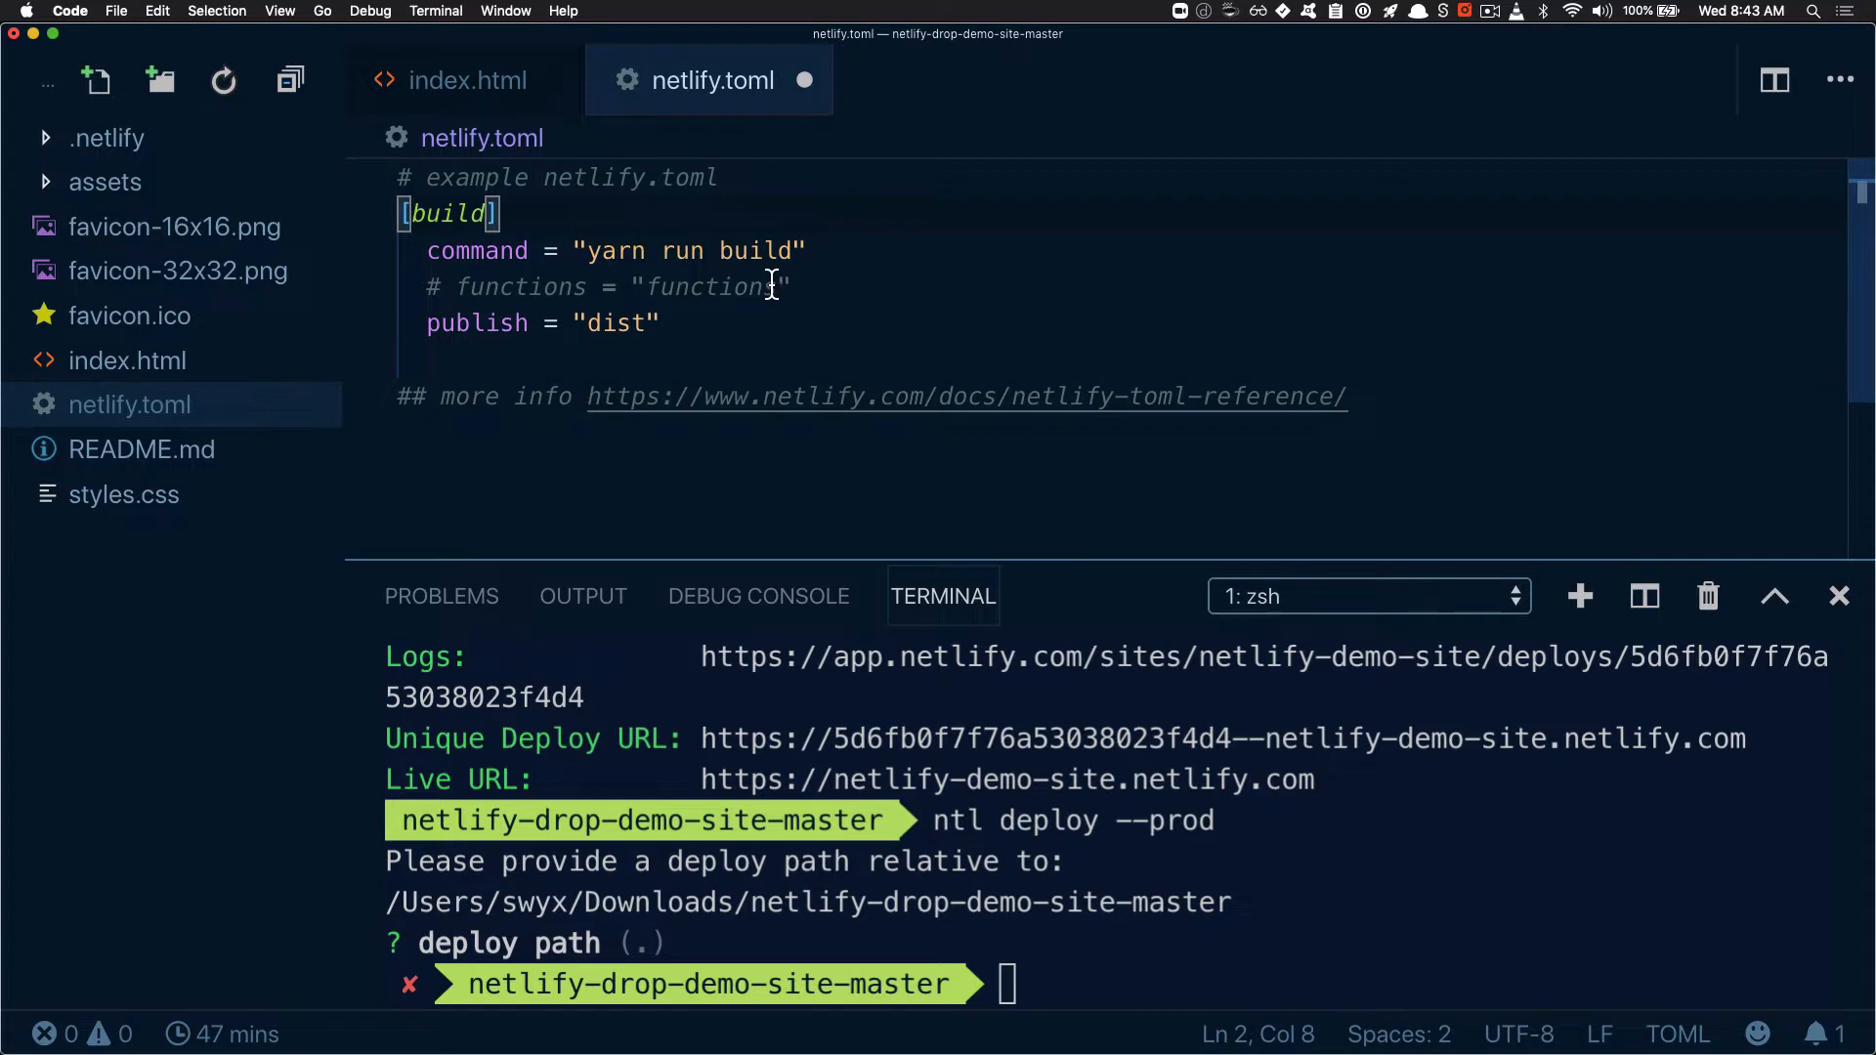
click(835, 248)
key(super+slash)
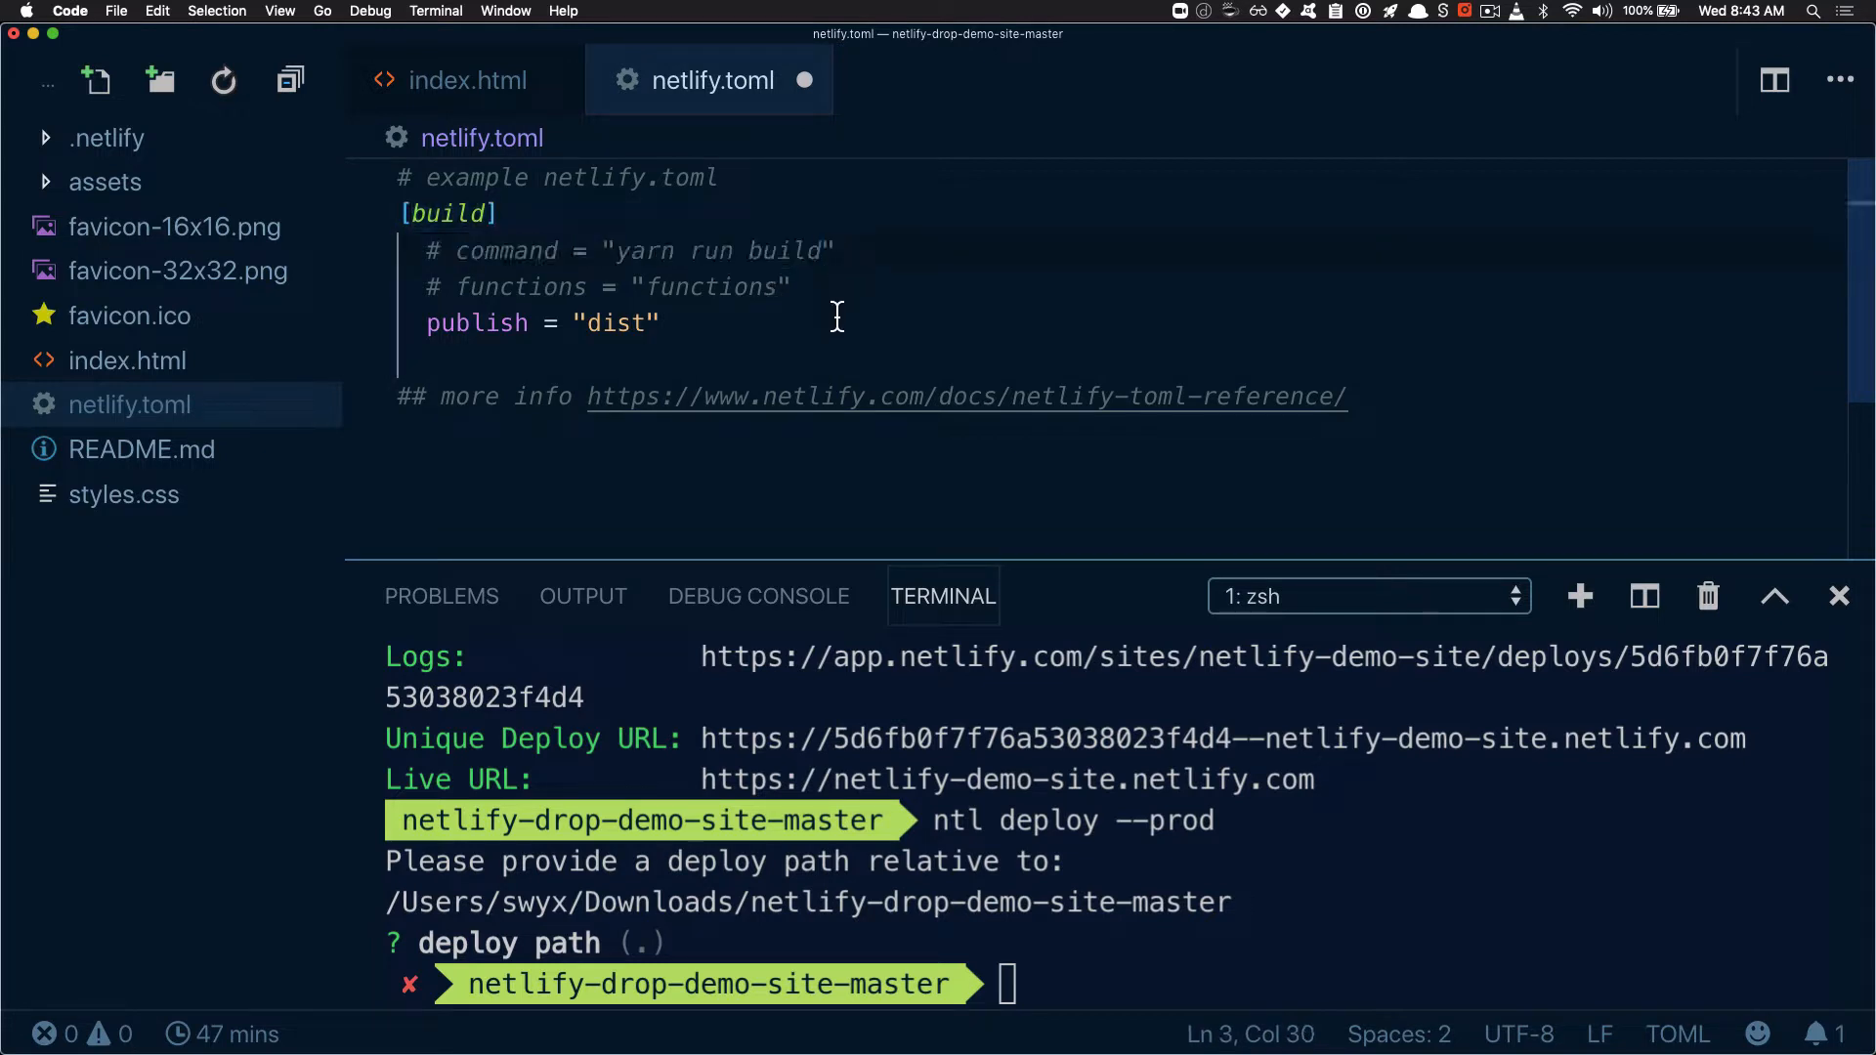
Set the publish directory in netlify.toml to ".", save the file, and rerun "ntl deploy --prod"
double_click(475, 326)
key(super+s)
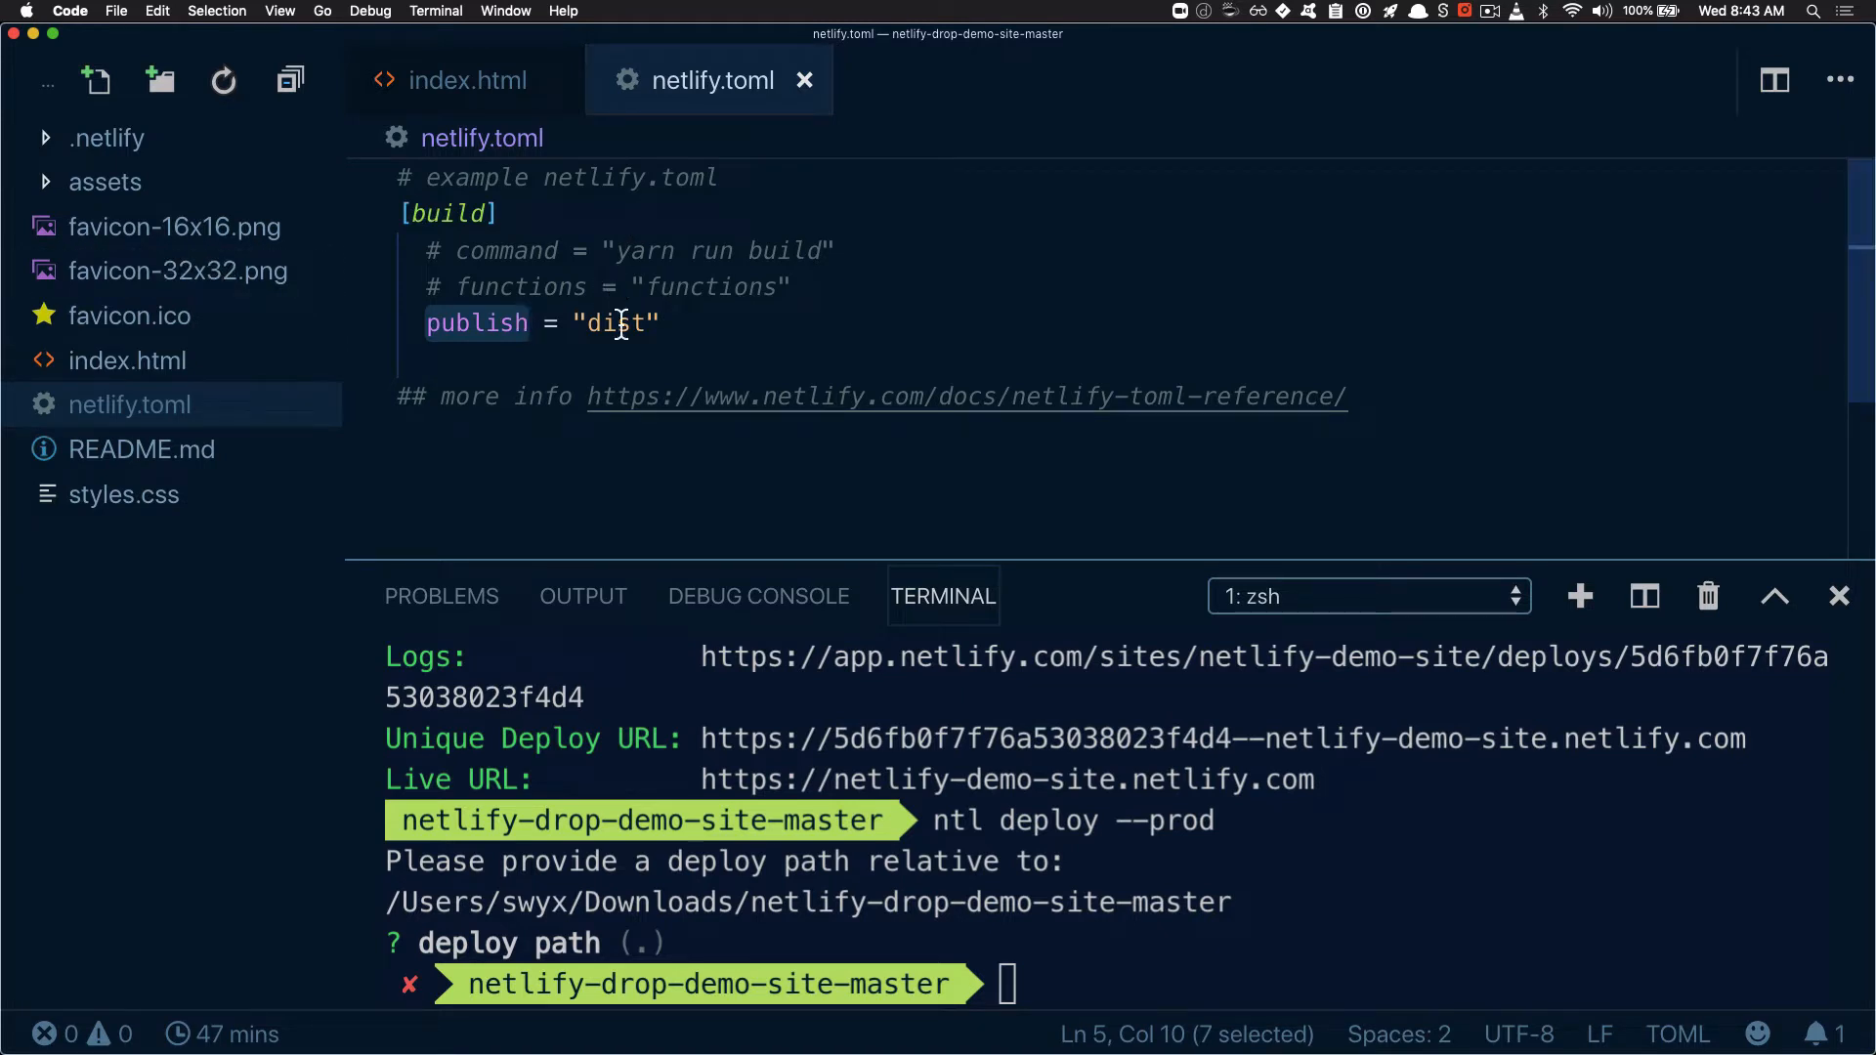
double_click(620, 322)
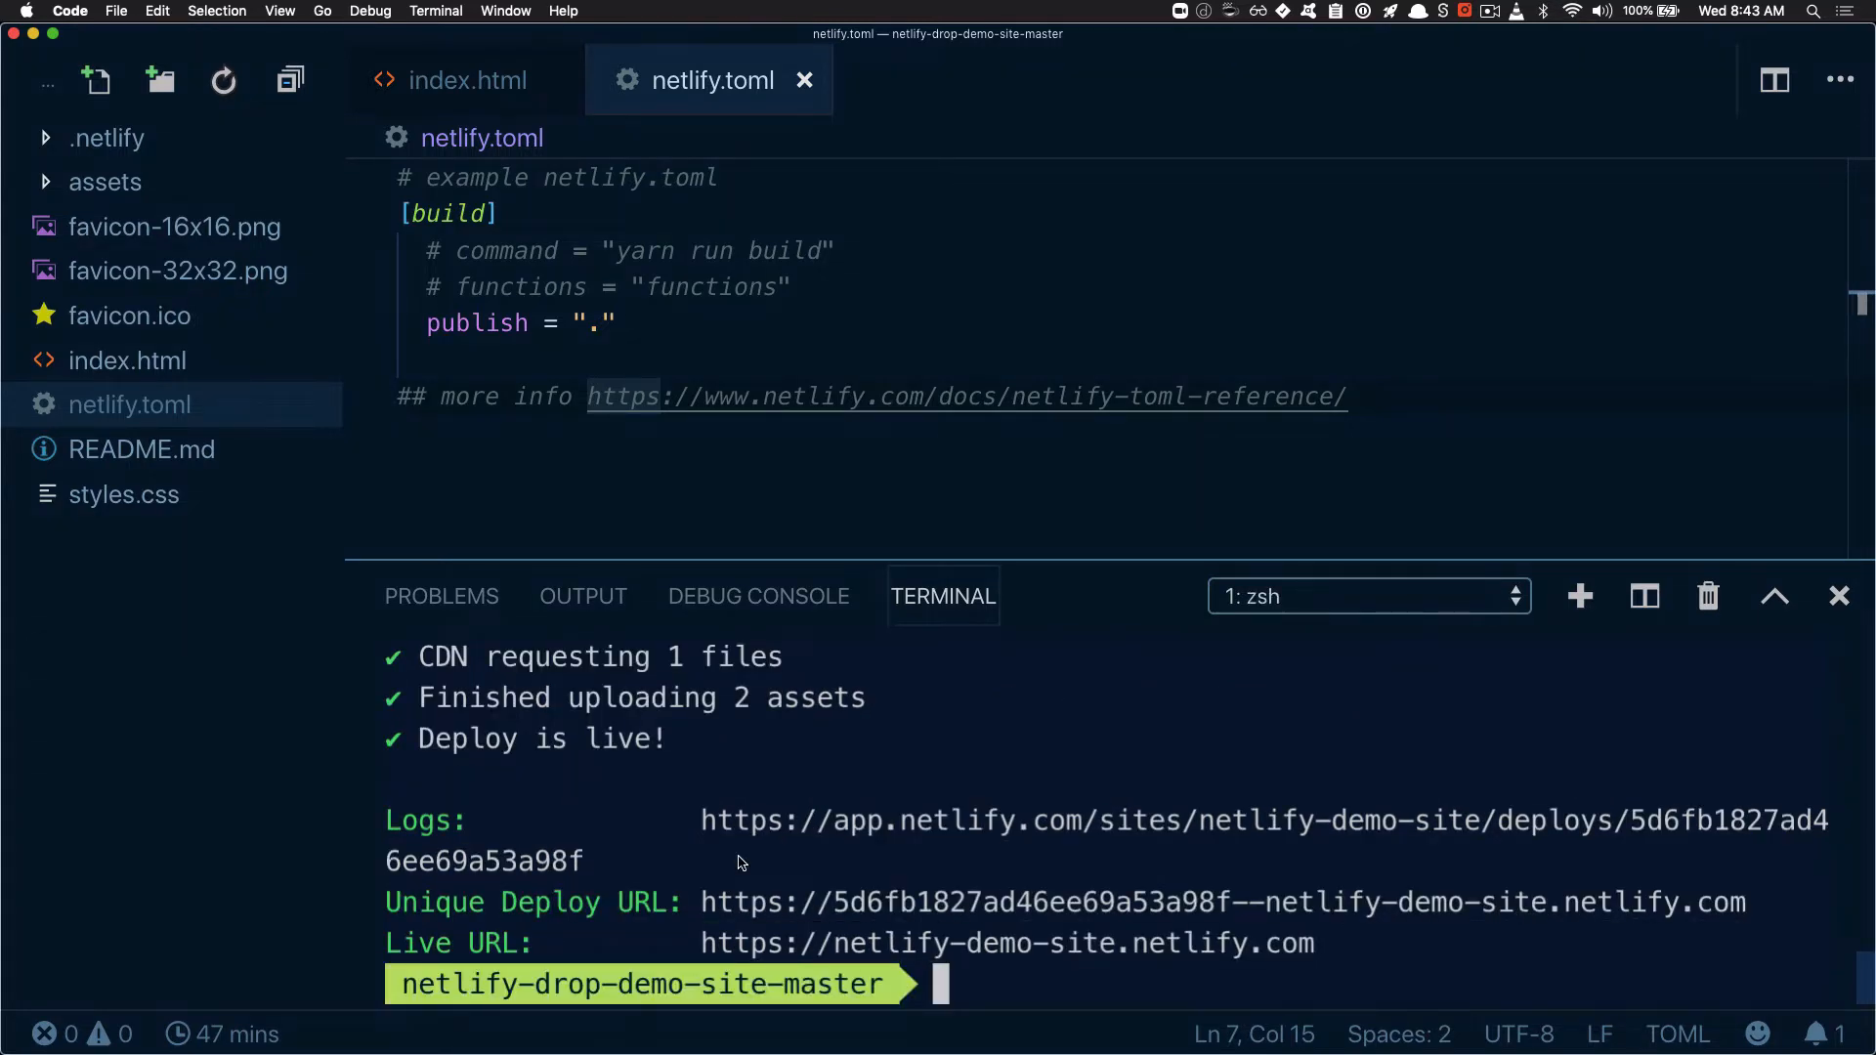
Review the production deploy log, comparing the earlier deploy path prompt with the path and configuration lines of the latest deploy
scroll(739, 862, up, 4)
scroll(740, 862, down, 2)
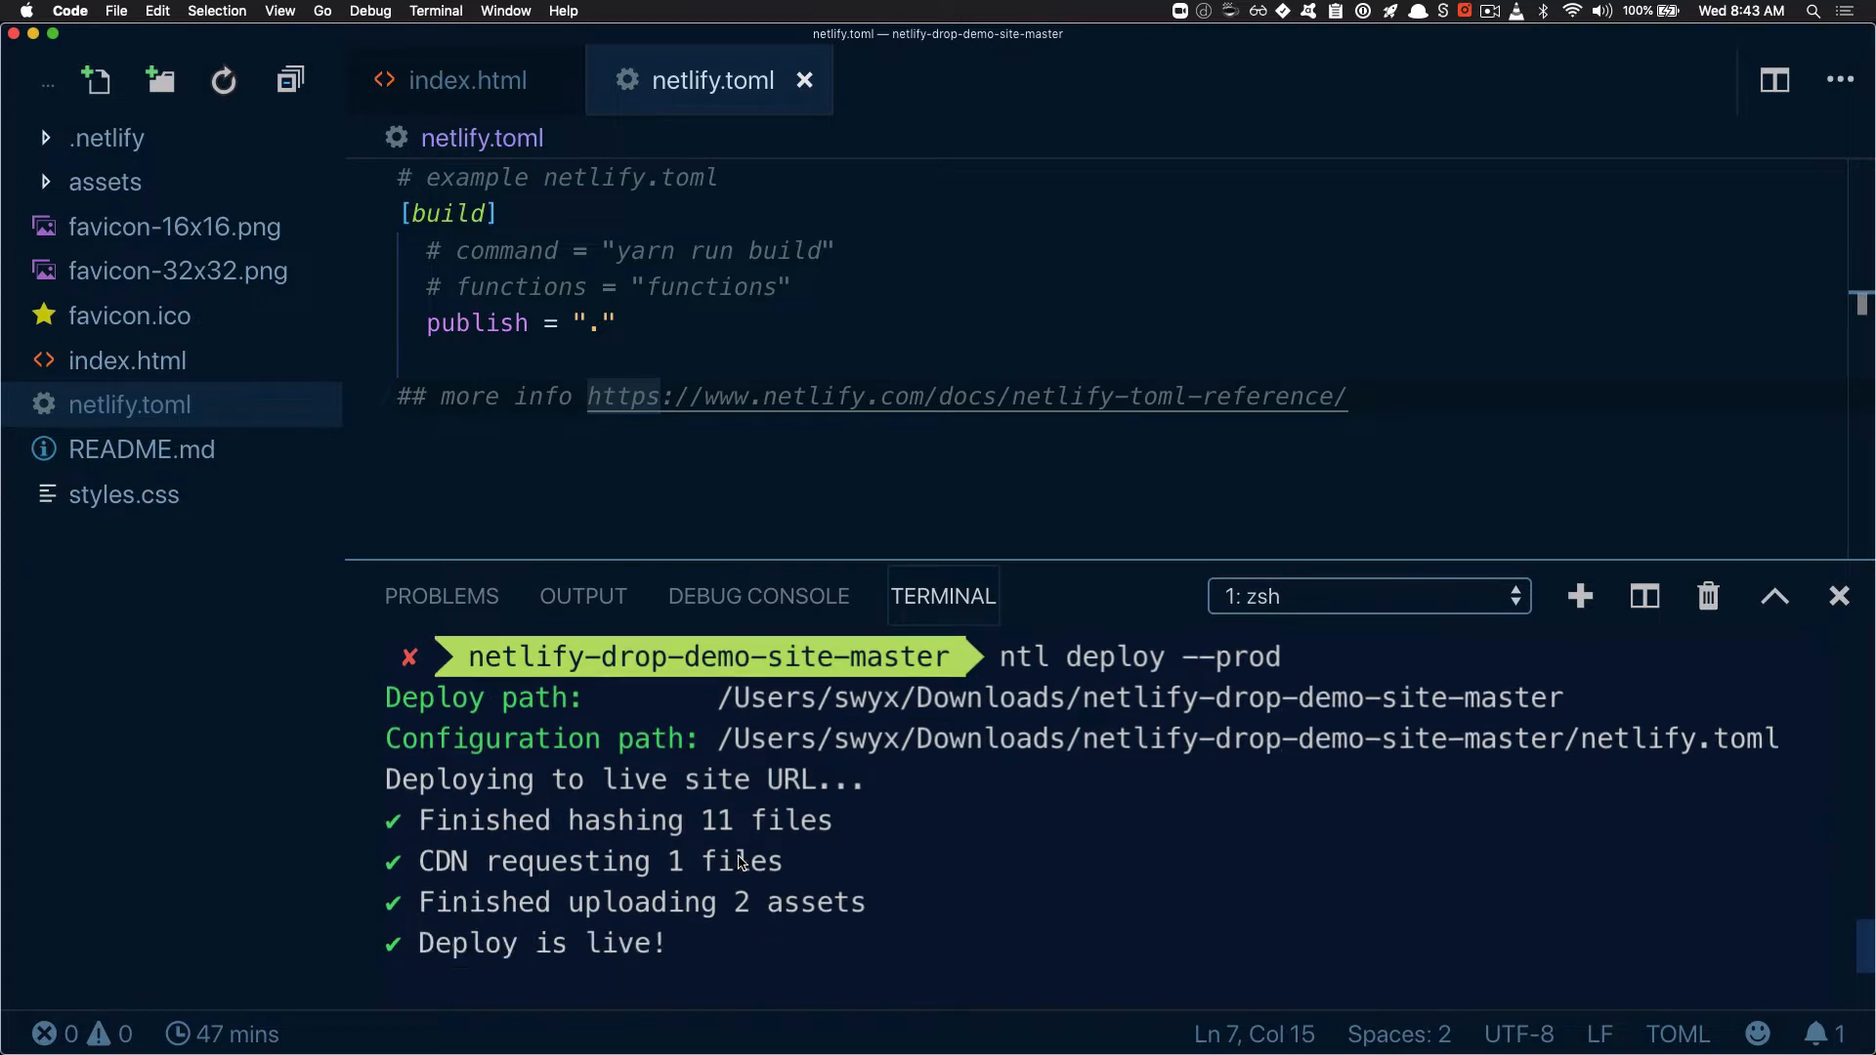
scroll(740, 862, up, 1)
scroll(740, 862, up, 1)
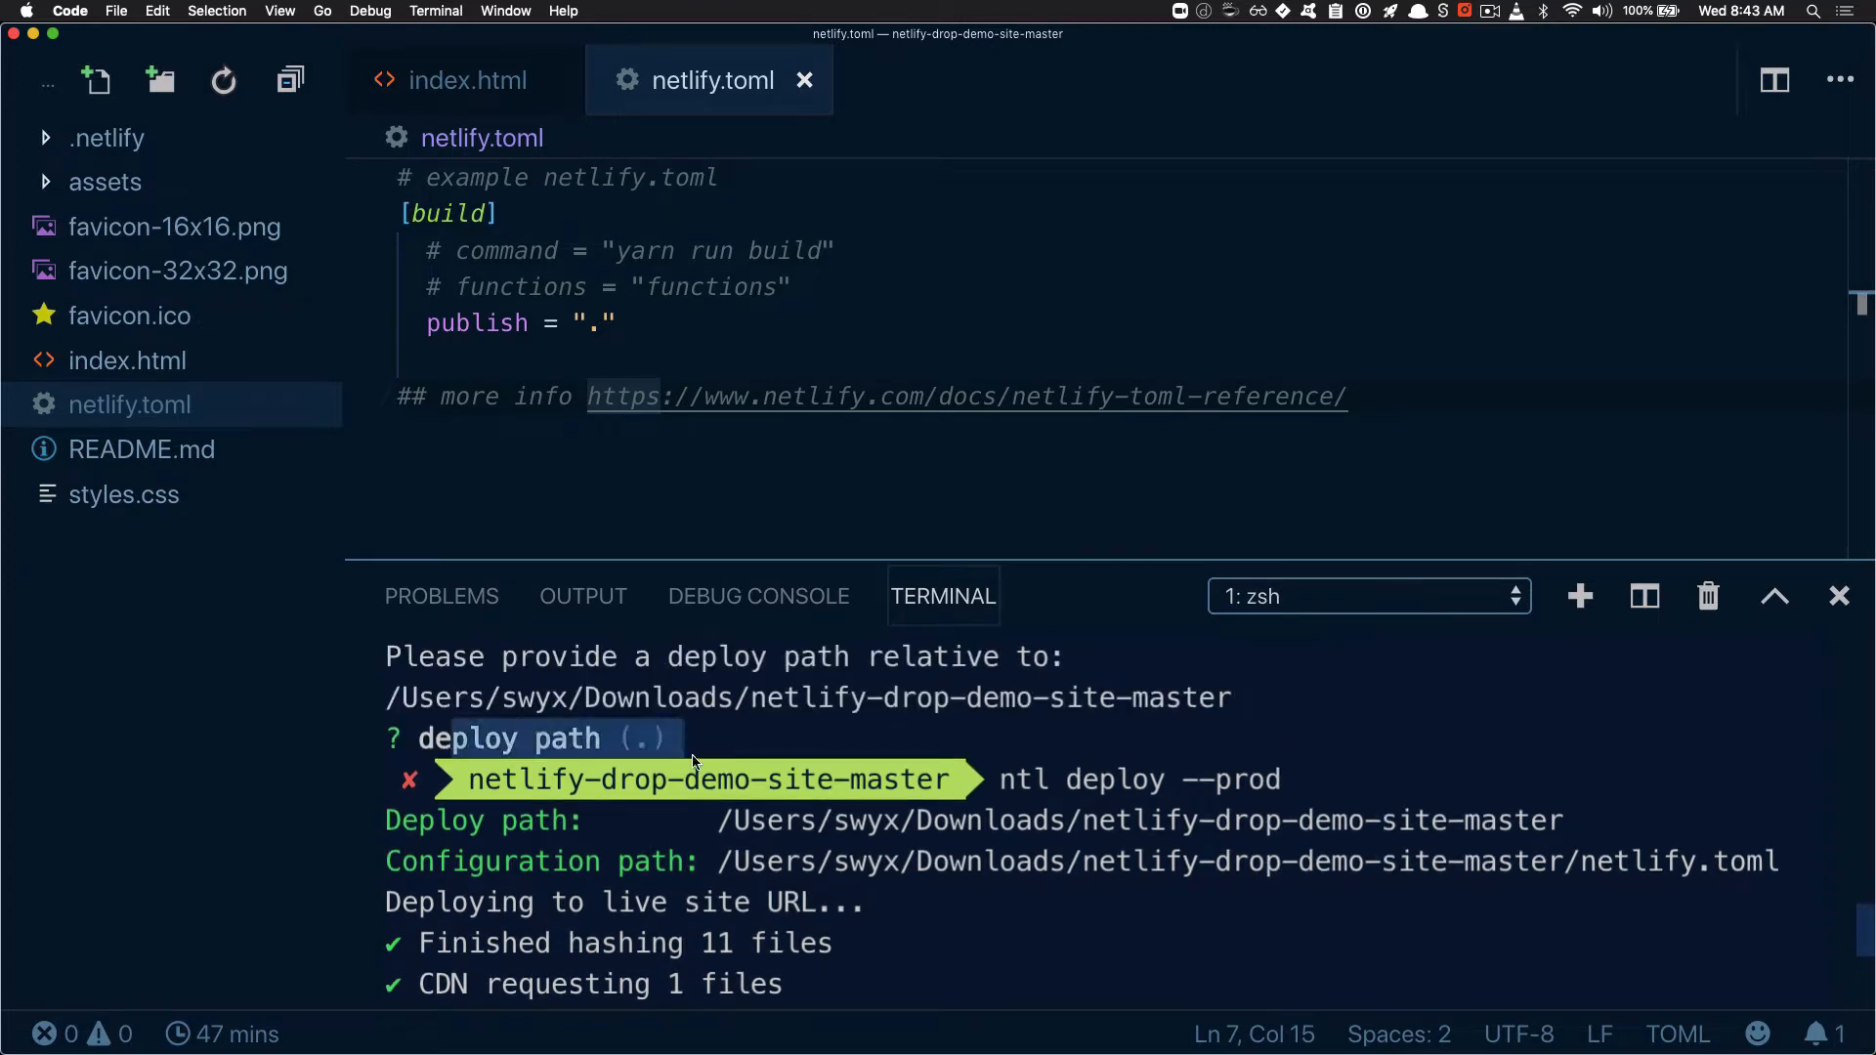
scroll(753, 798, down, 4)
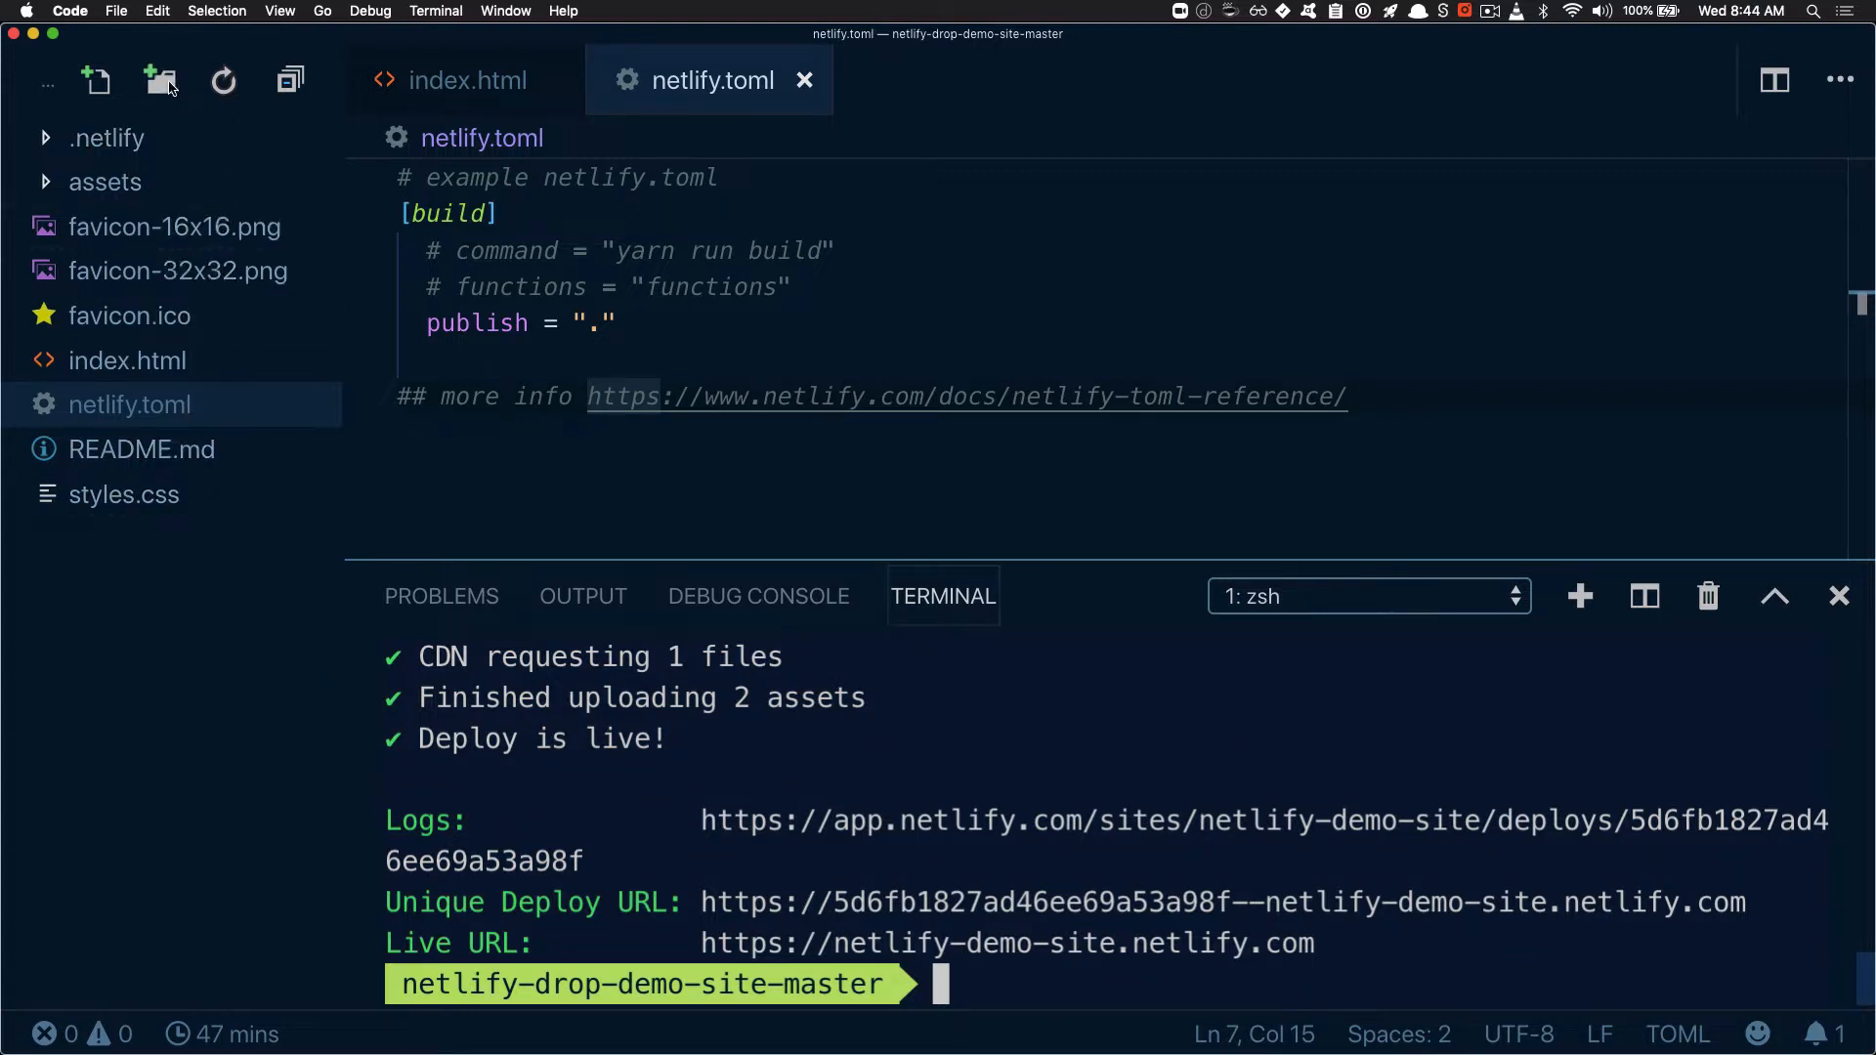
Create a project folder named dist and move assets, both favicon PNGs, favicon.ico, index.html and styles.css into it
click(166, 84)
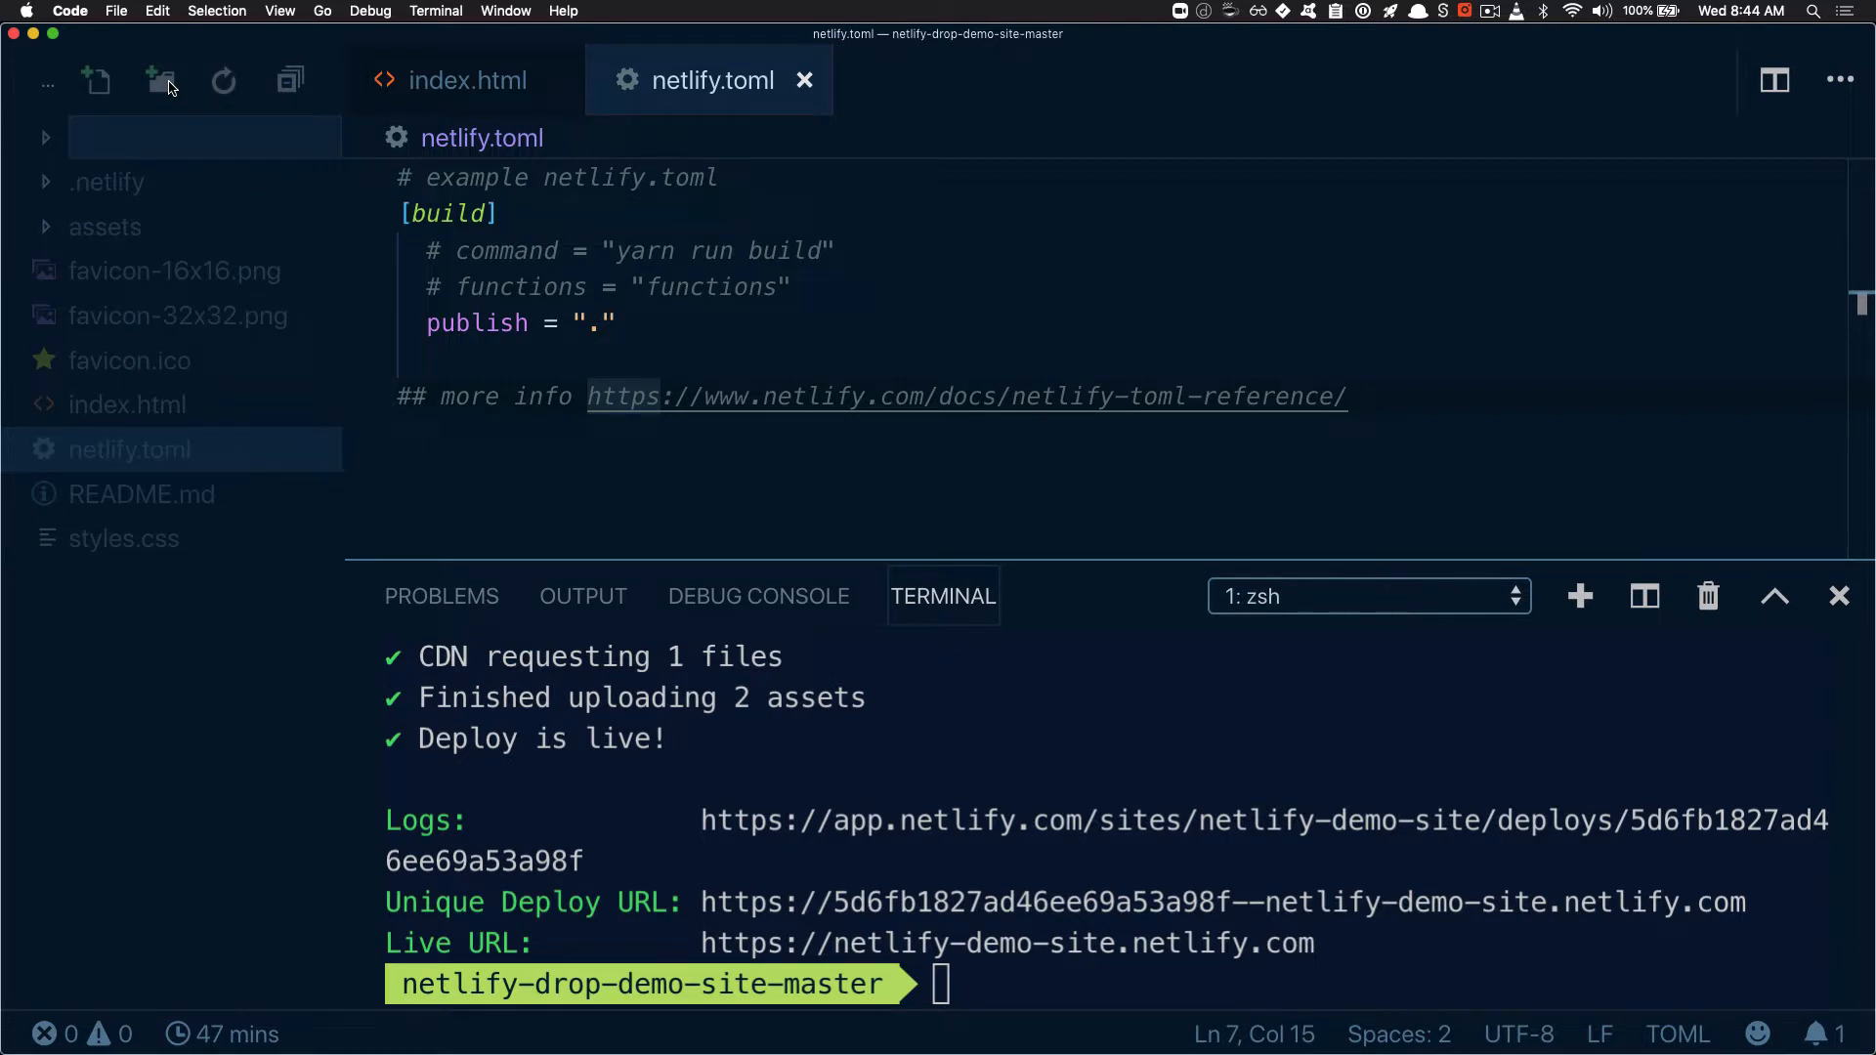
text(dist)
key(Return)
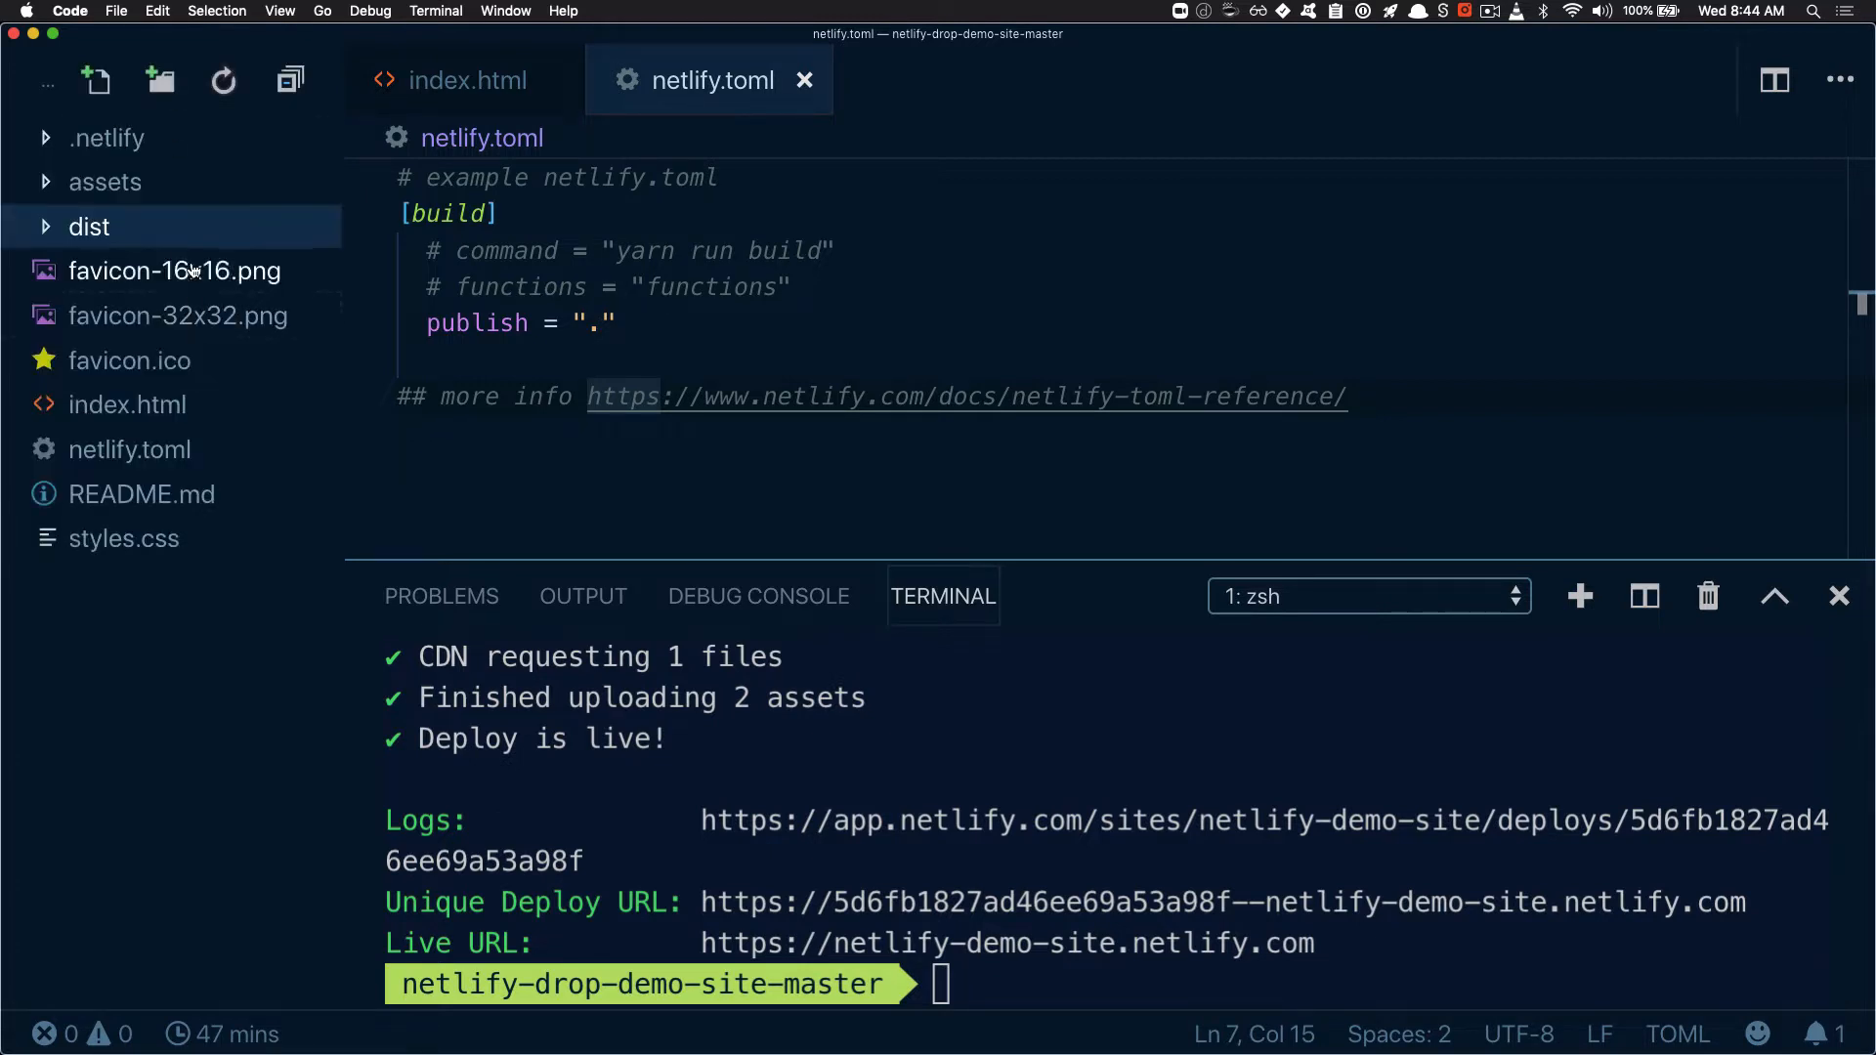
mouse_move(127, 185)
mouse_down()
mouse_move(132, 217)
mouse_move(146, 185)
mouse_up()
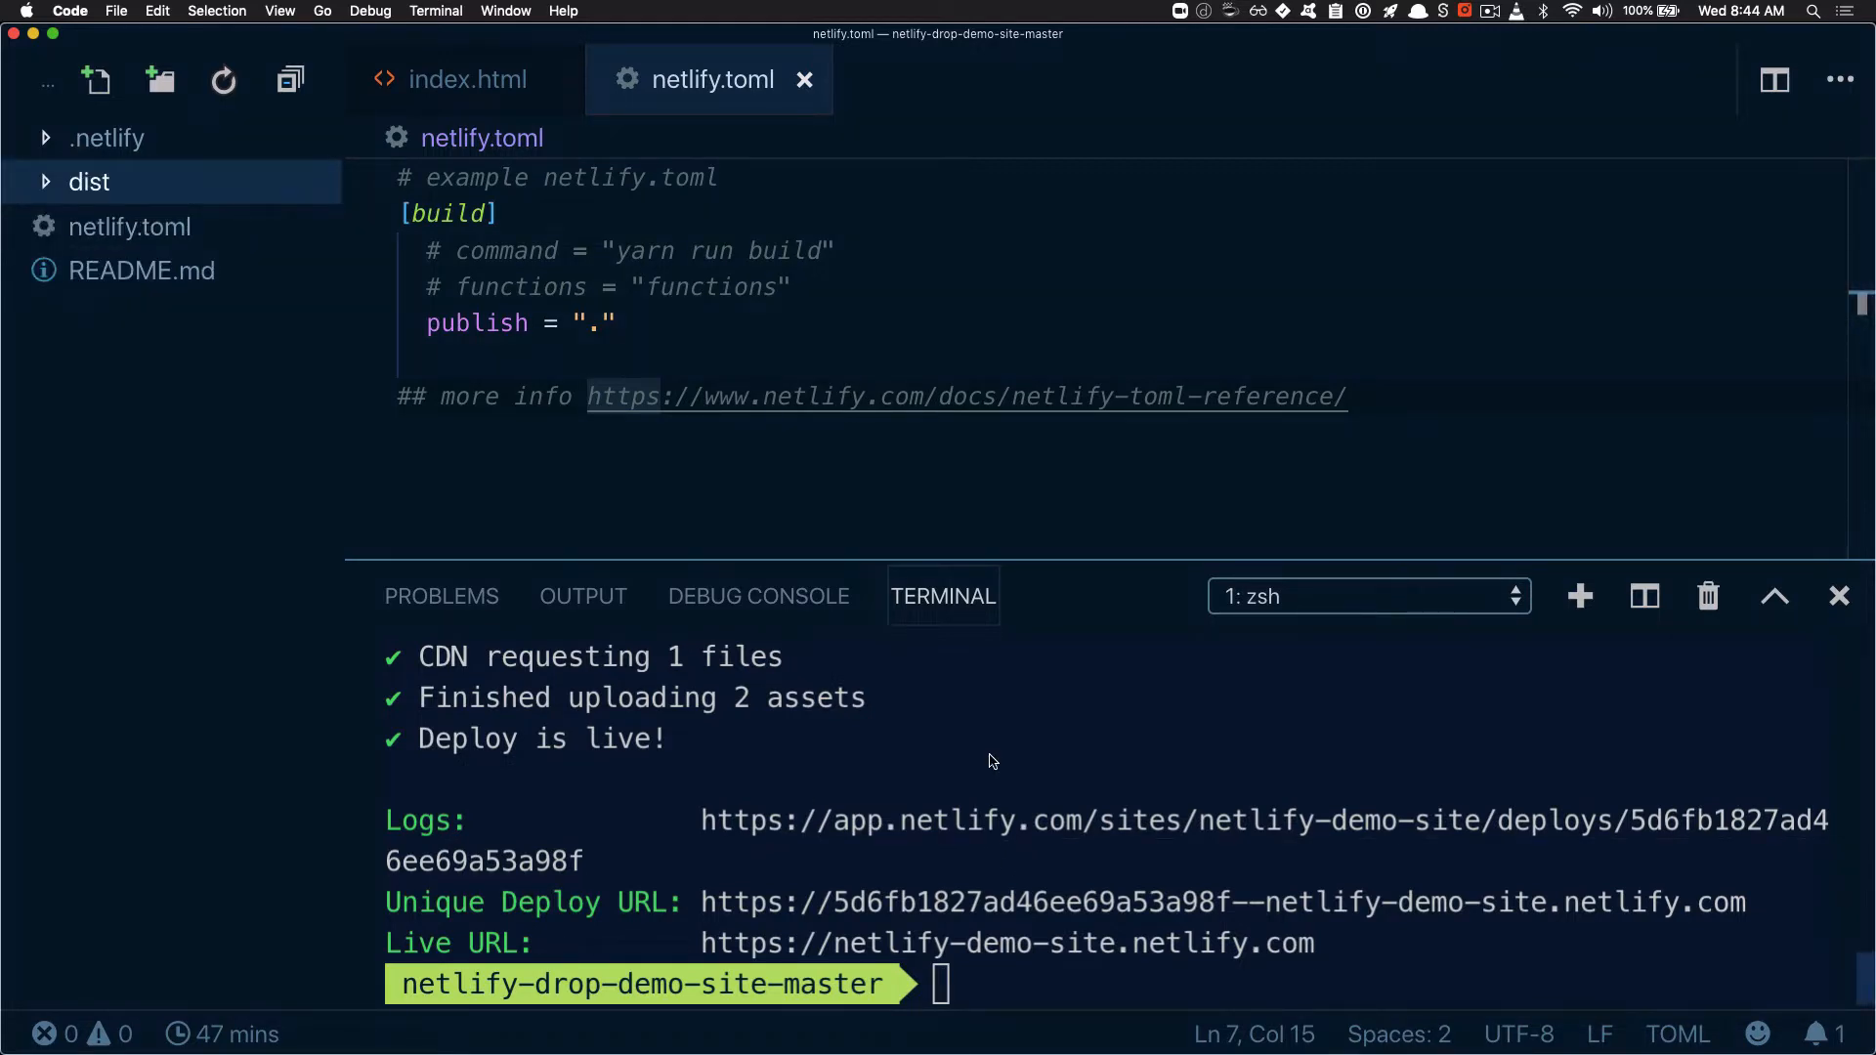
Change the publish directory in netlify.toml to "dist" and expand the dist folder to show its contents
click(993, 761)
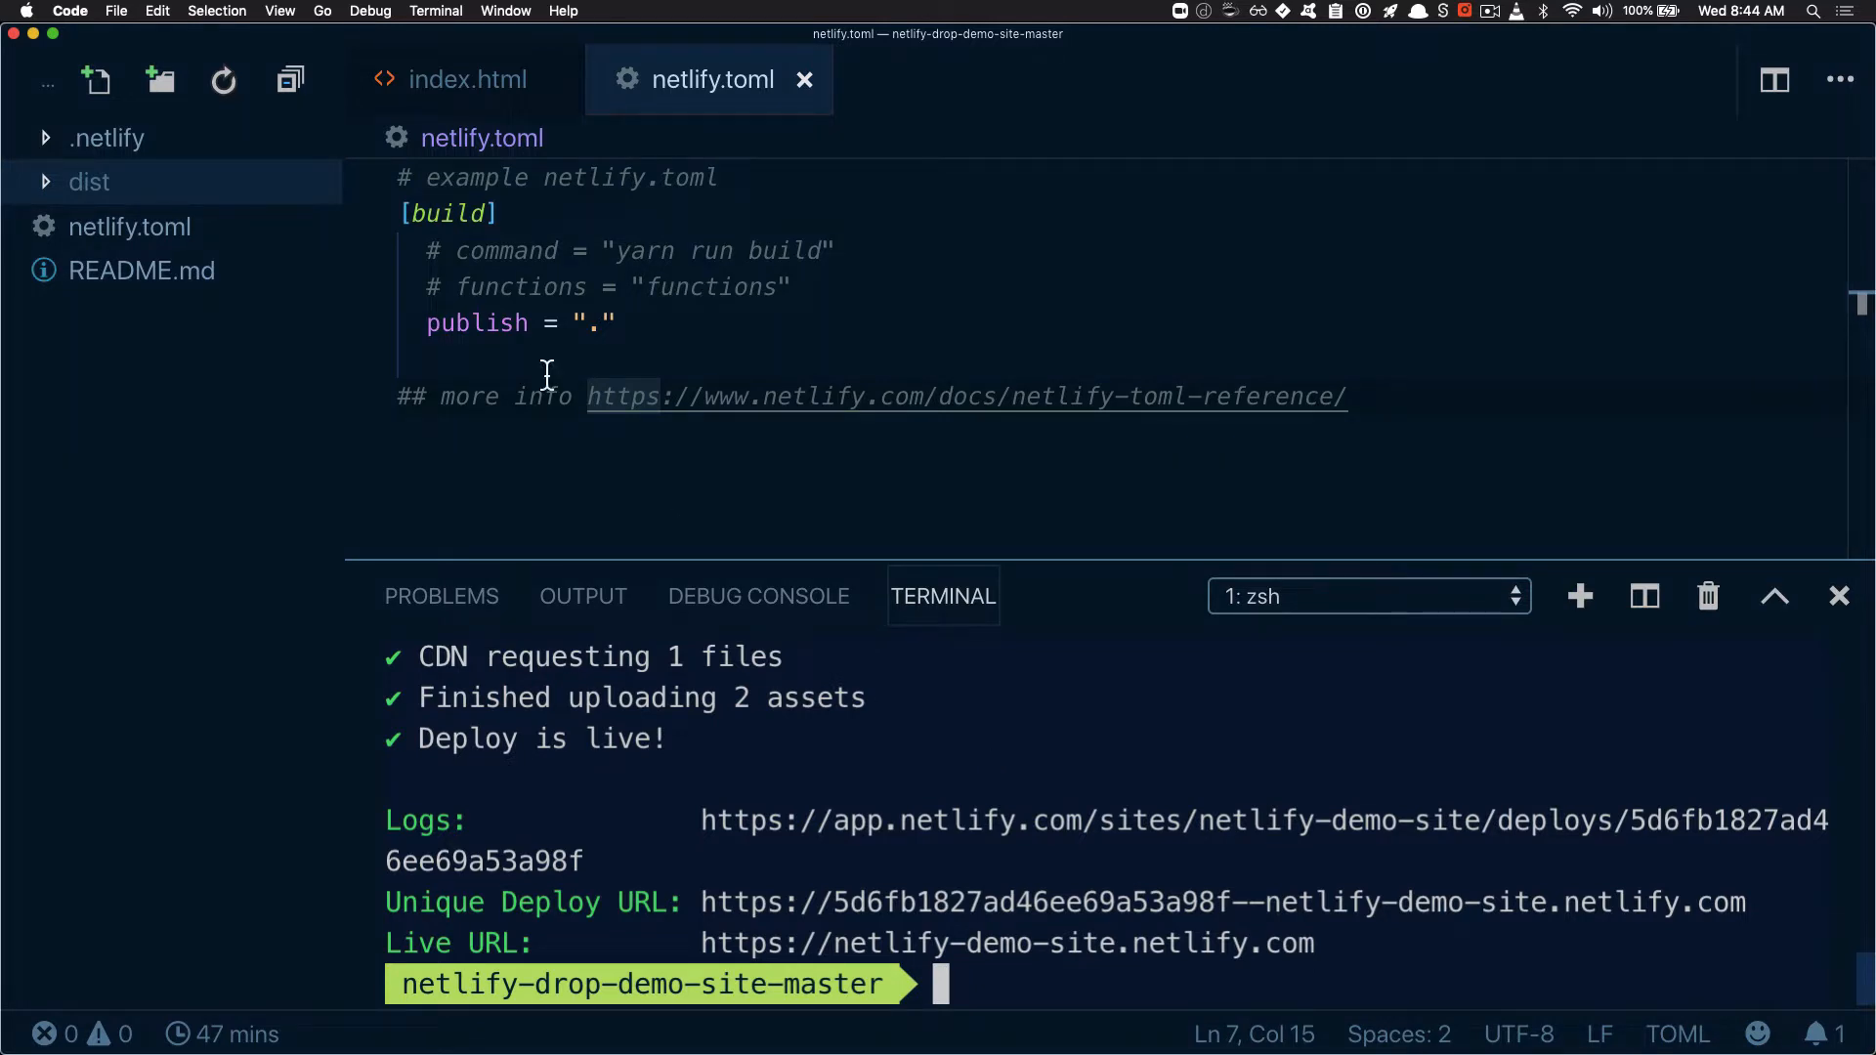
click(604, 323)
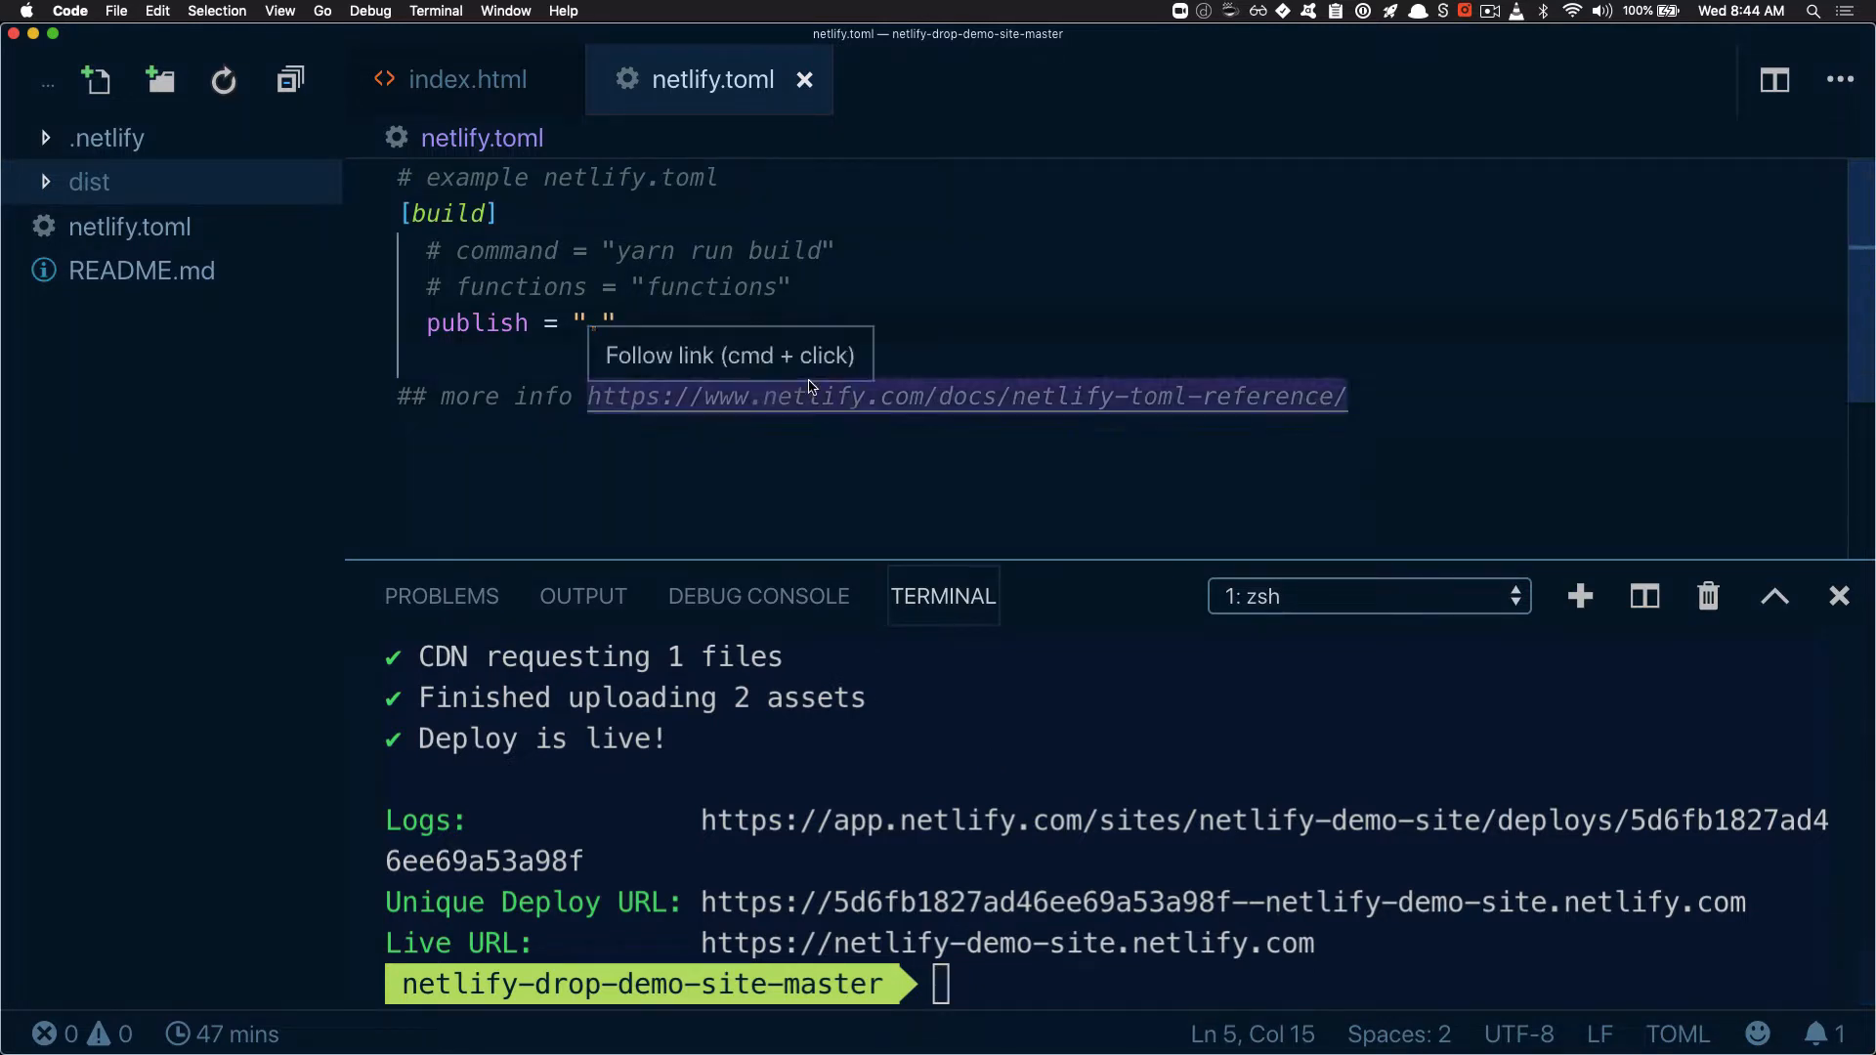
key(BackSpace)
text(dist)
click(92, 203)
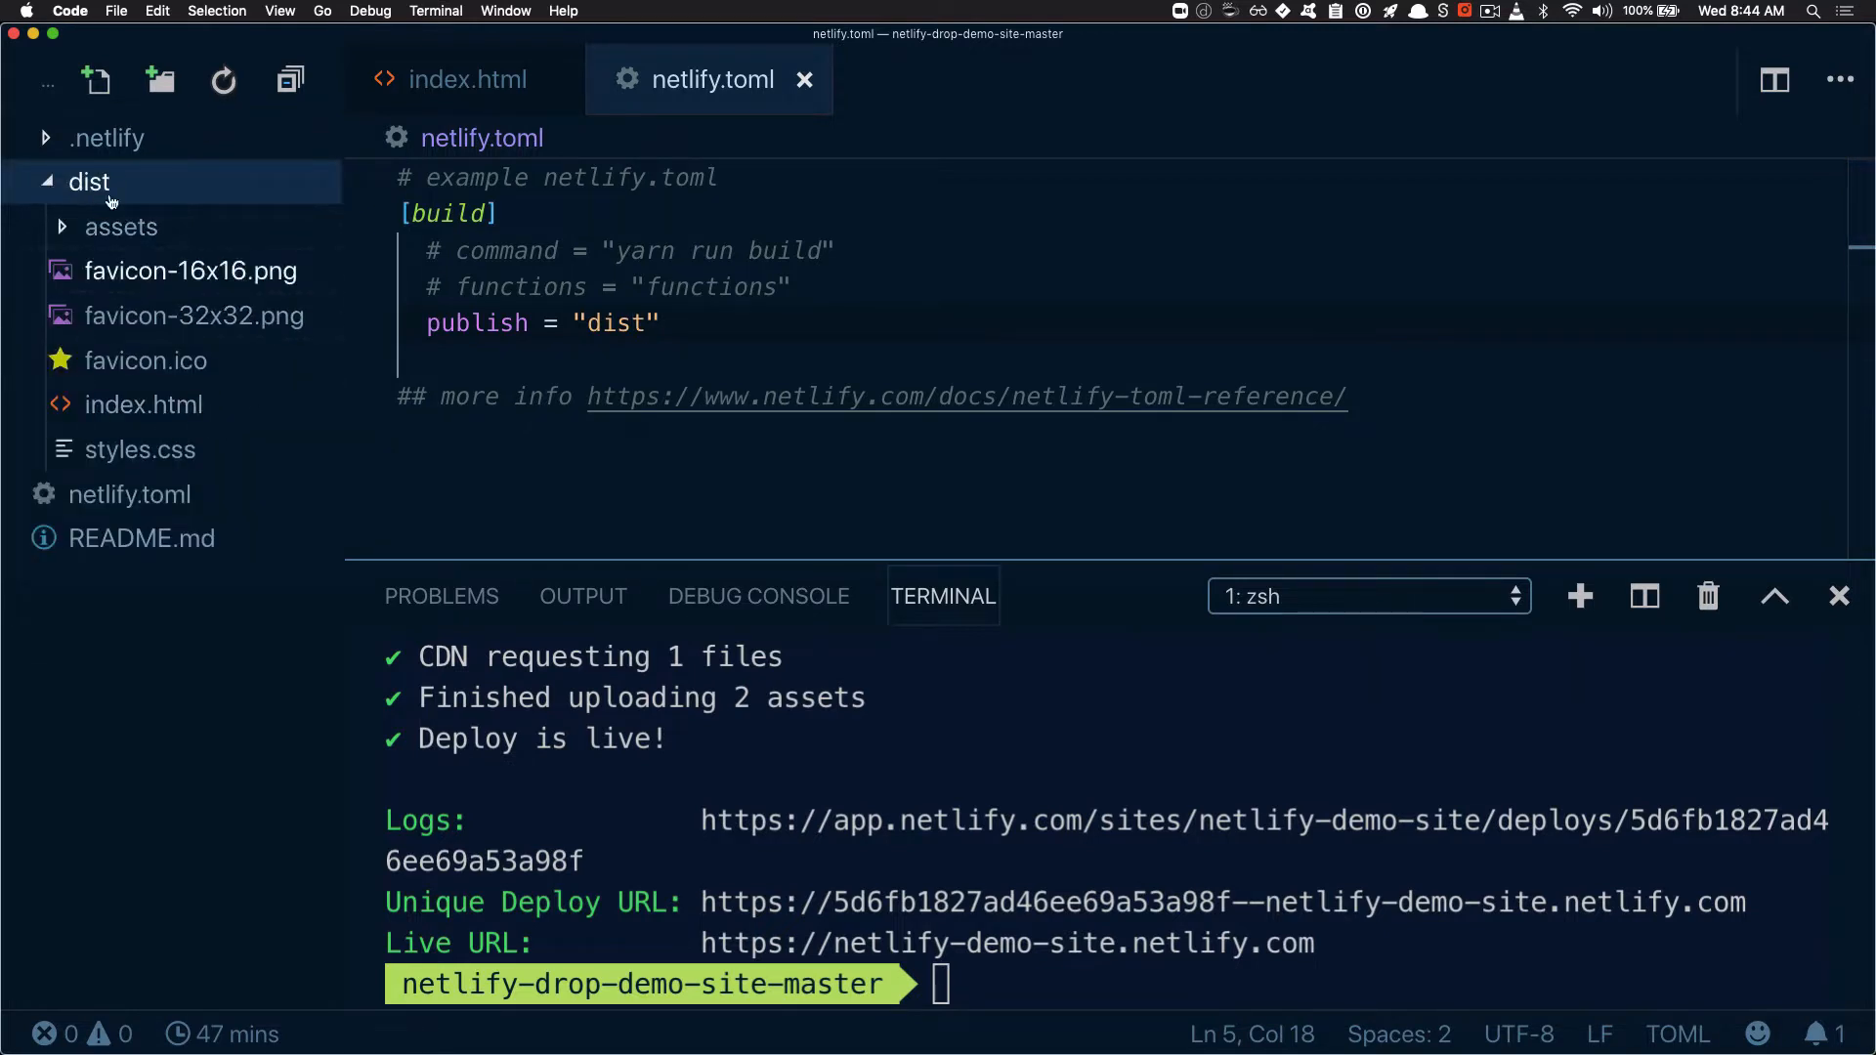
Deploy the restructured site to production by running "ntl deploy --prod" in the terminal
click(997, 676)
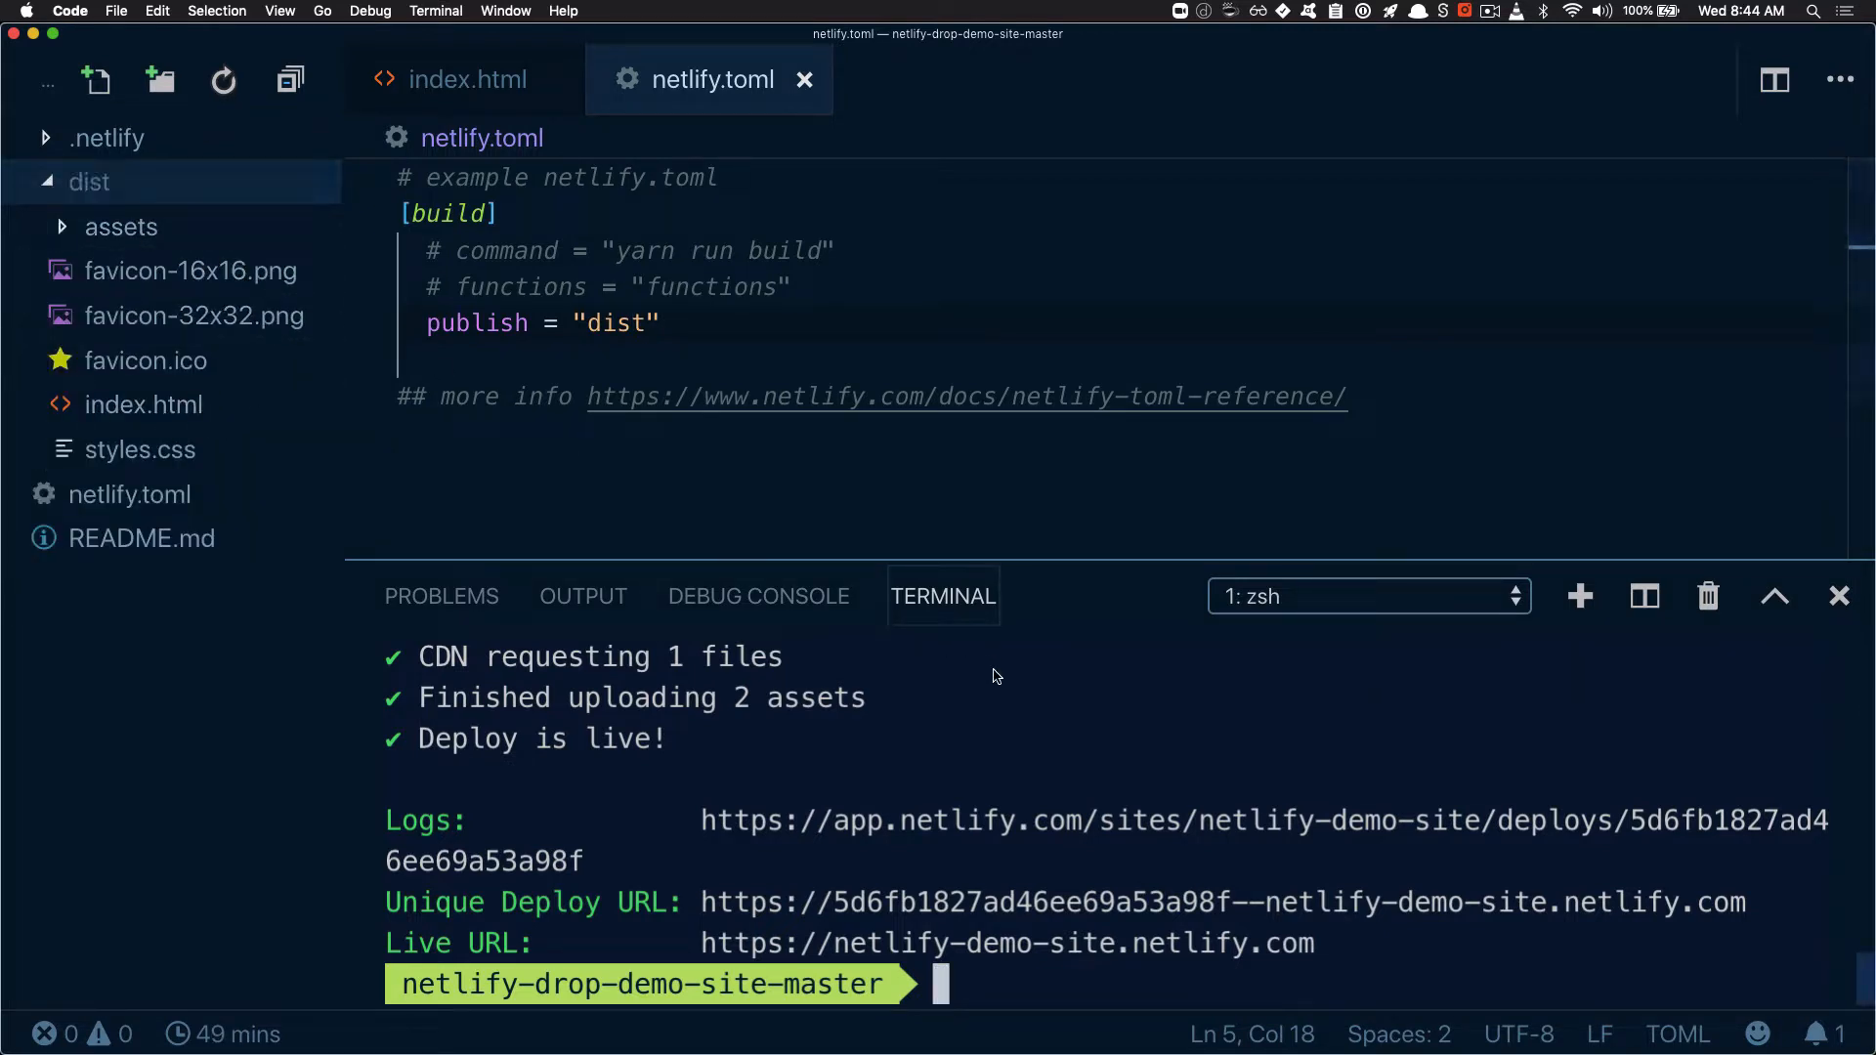
text(ntl deploy --prod)
key(Return)
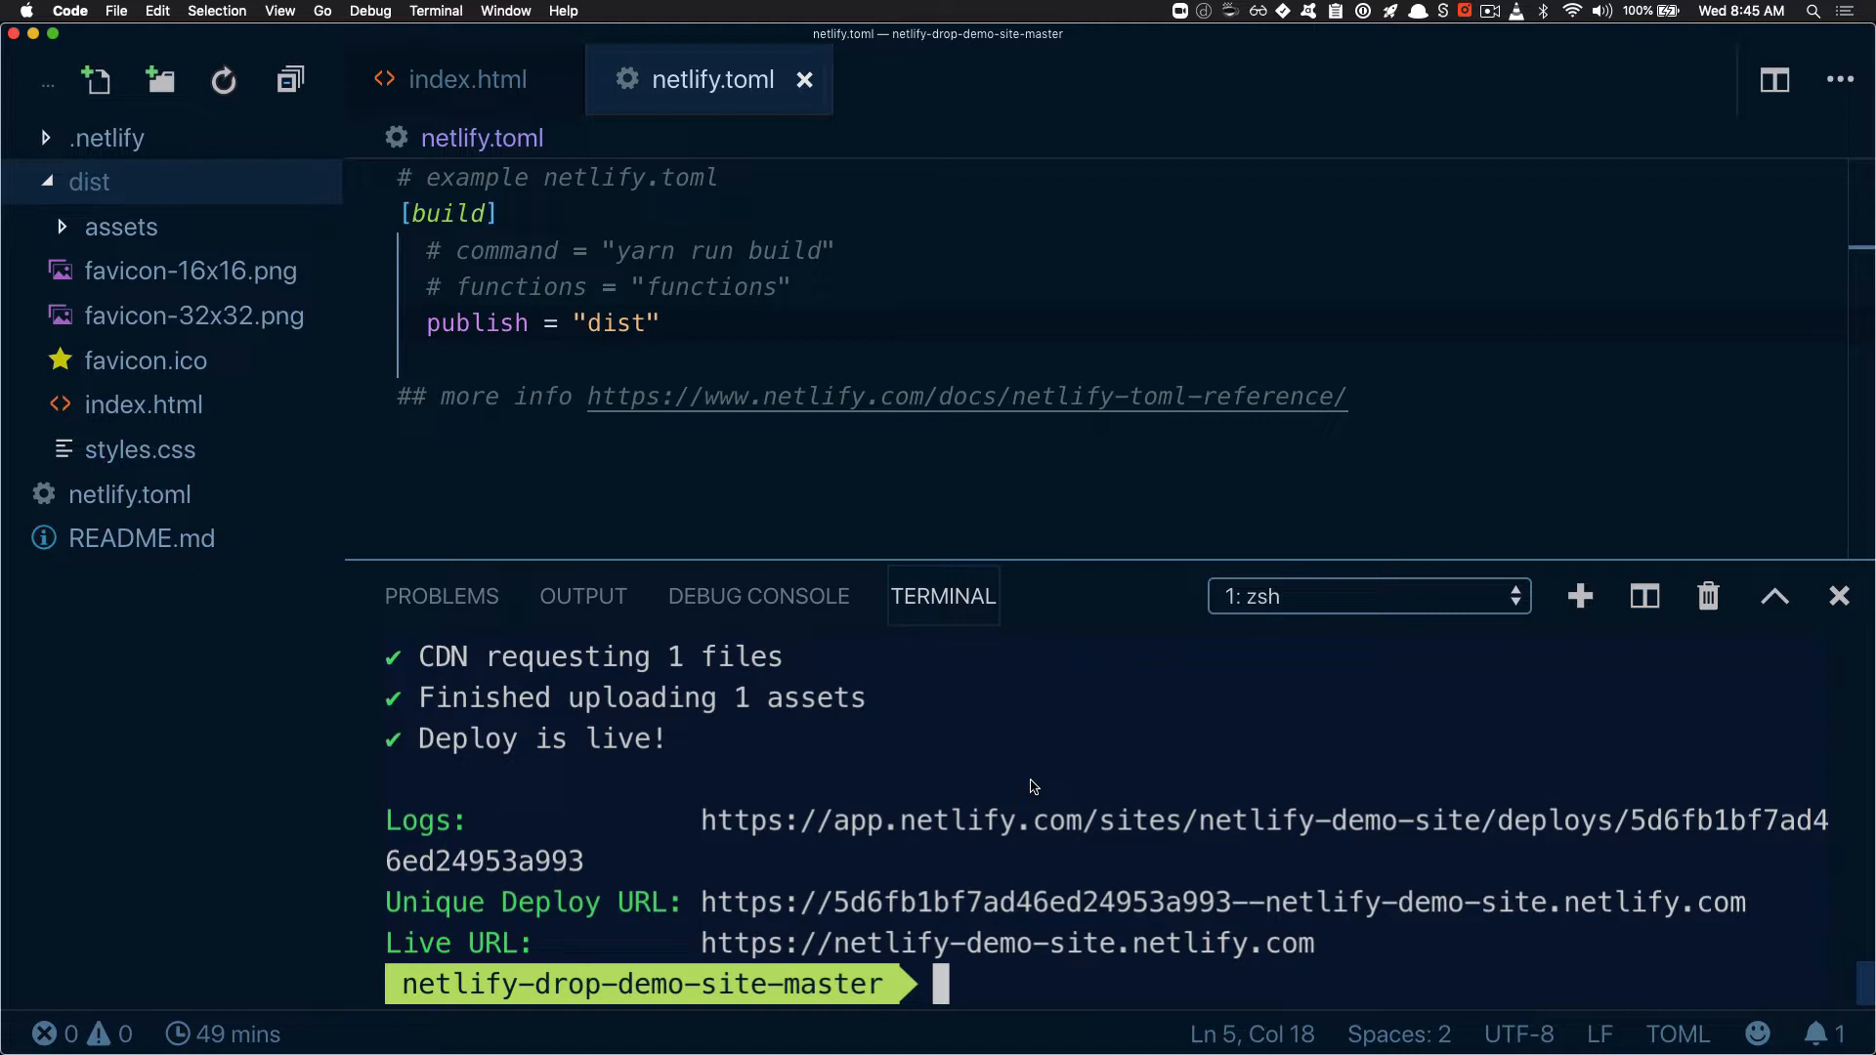
Initialize a Git repository in the project folder with "git init"
text(git init)
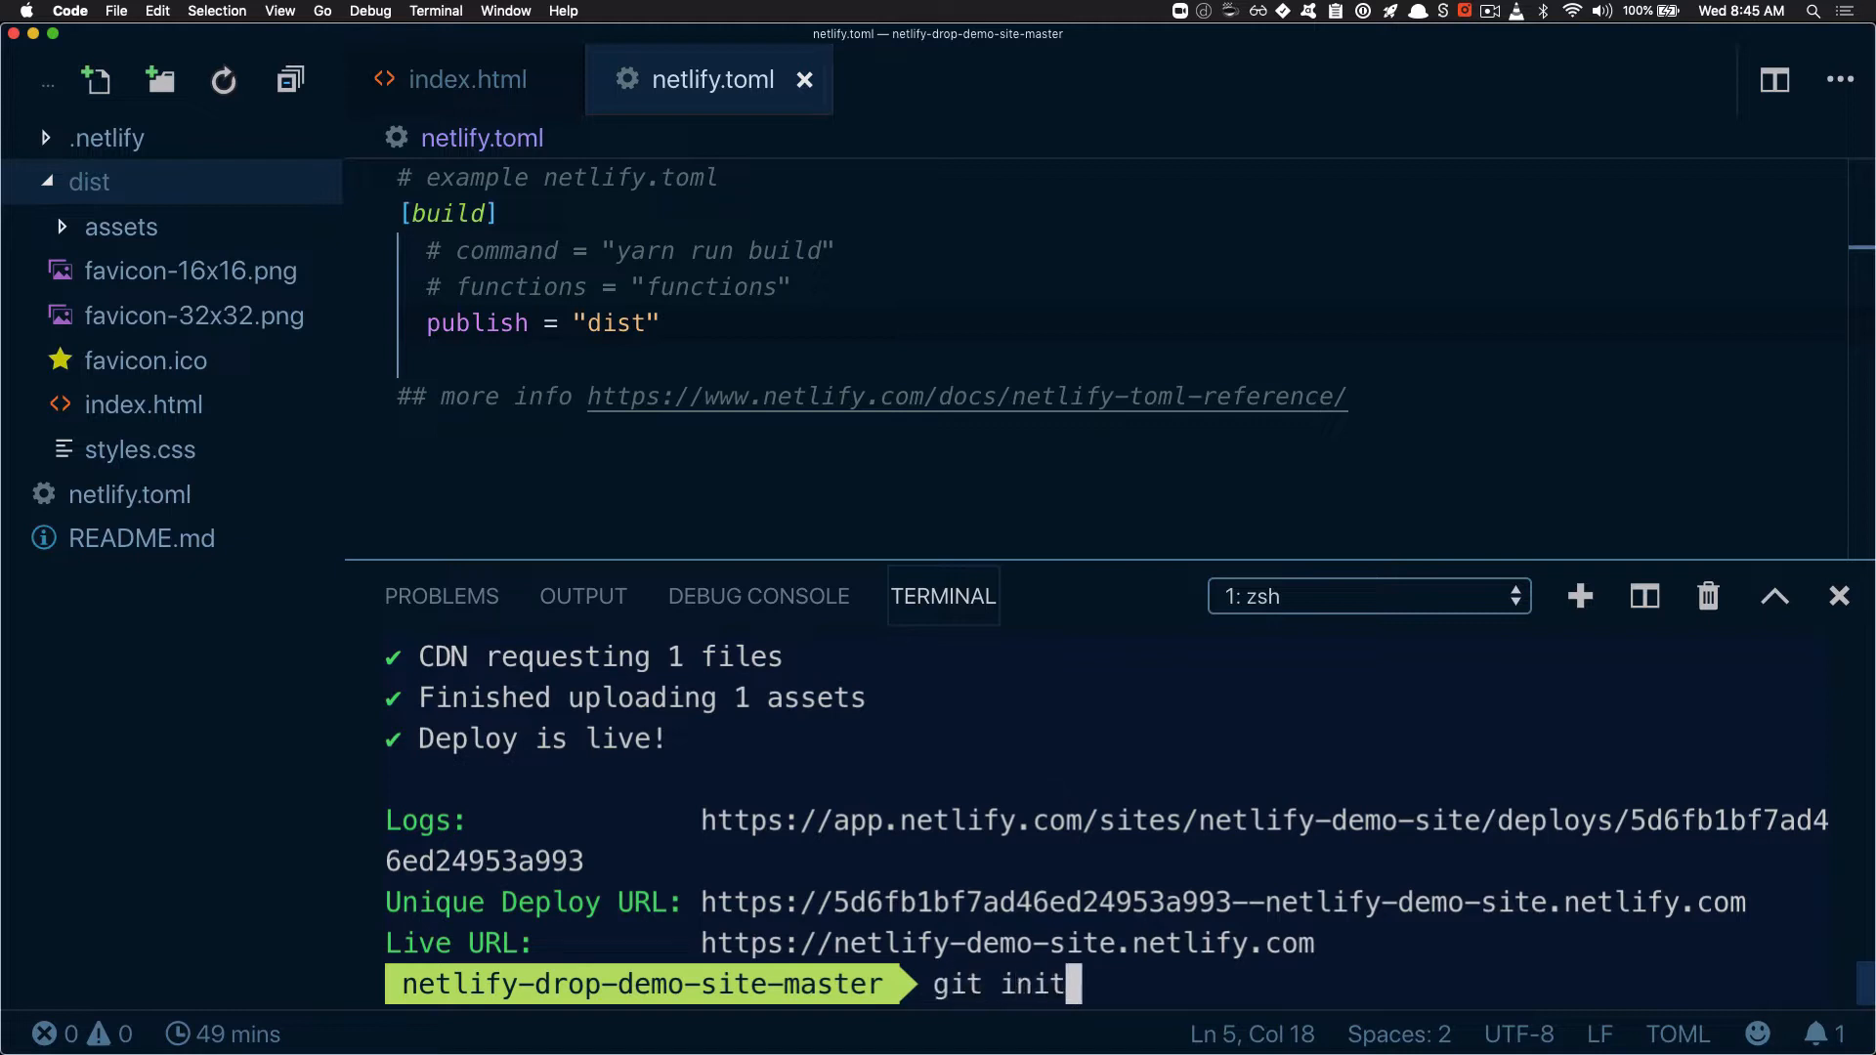
key(Return)
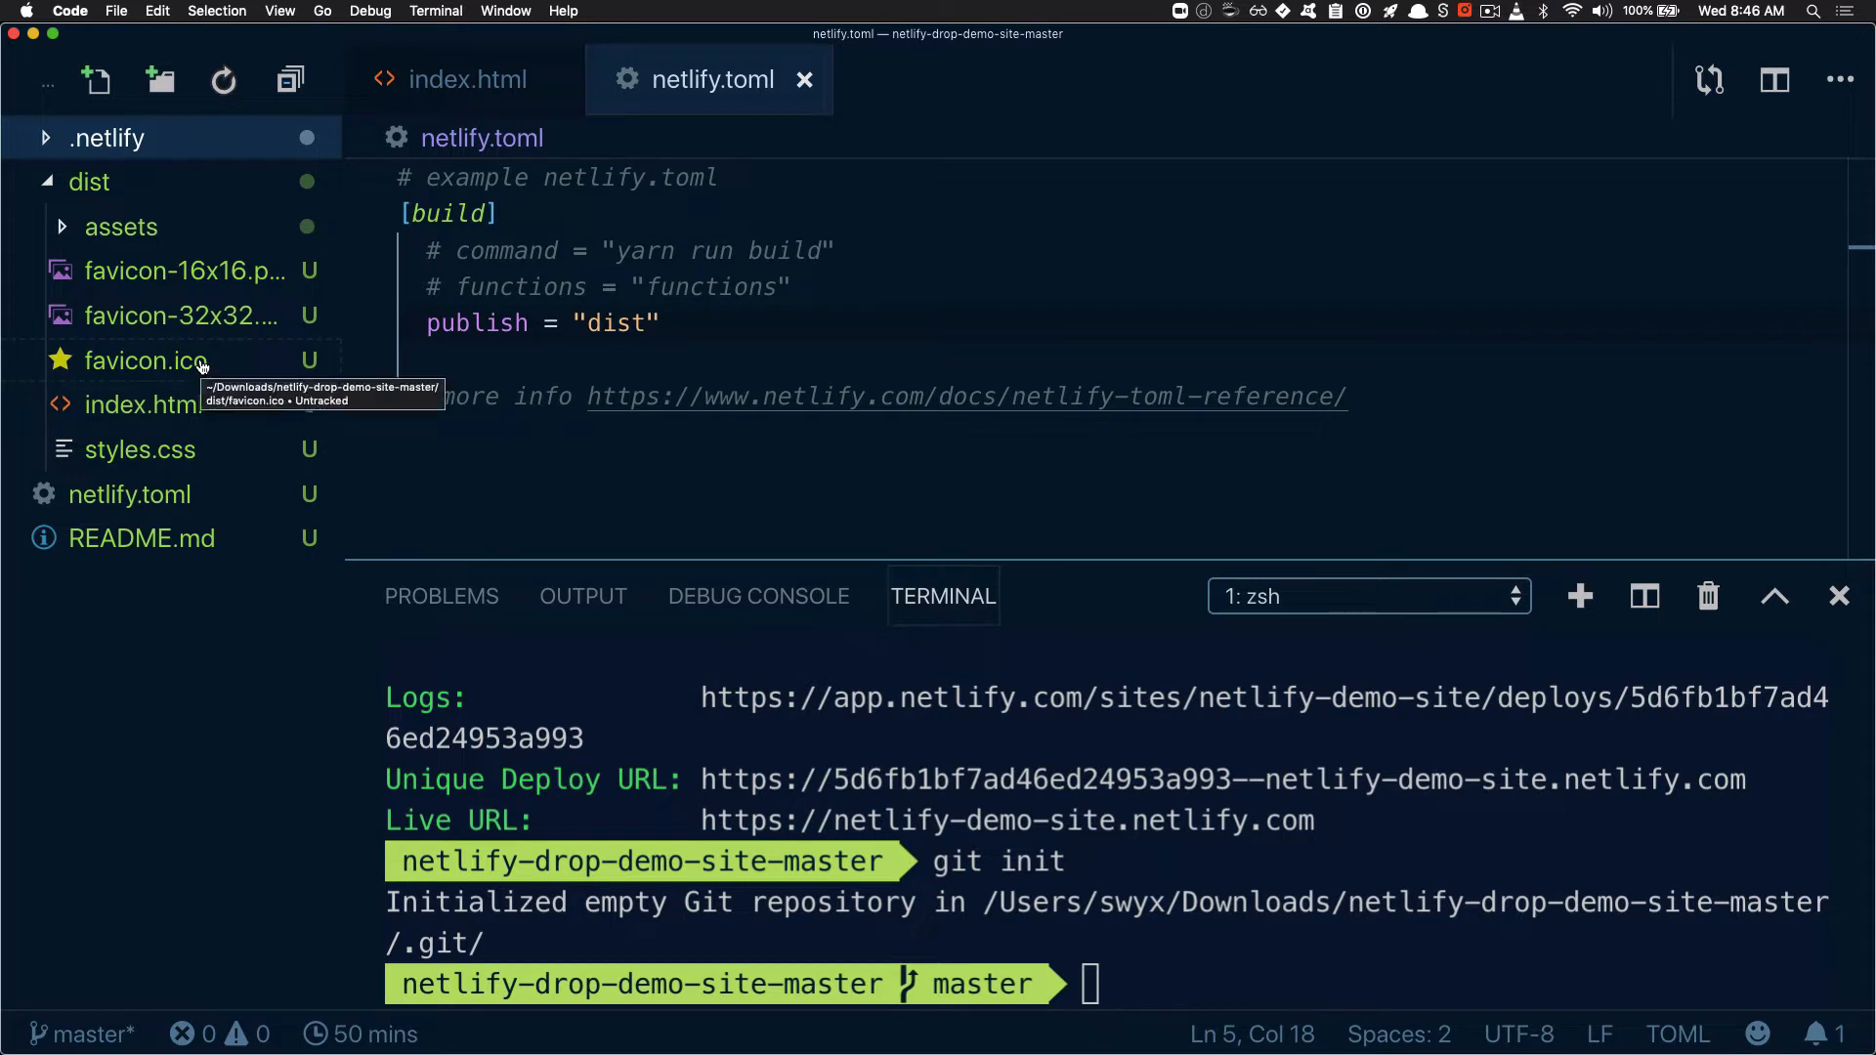
Open state.json from the .netlify folder and highlight its siteId entry
click(182, 137)
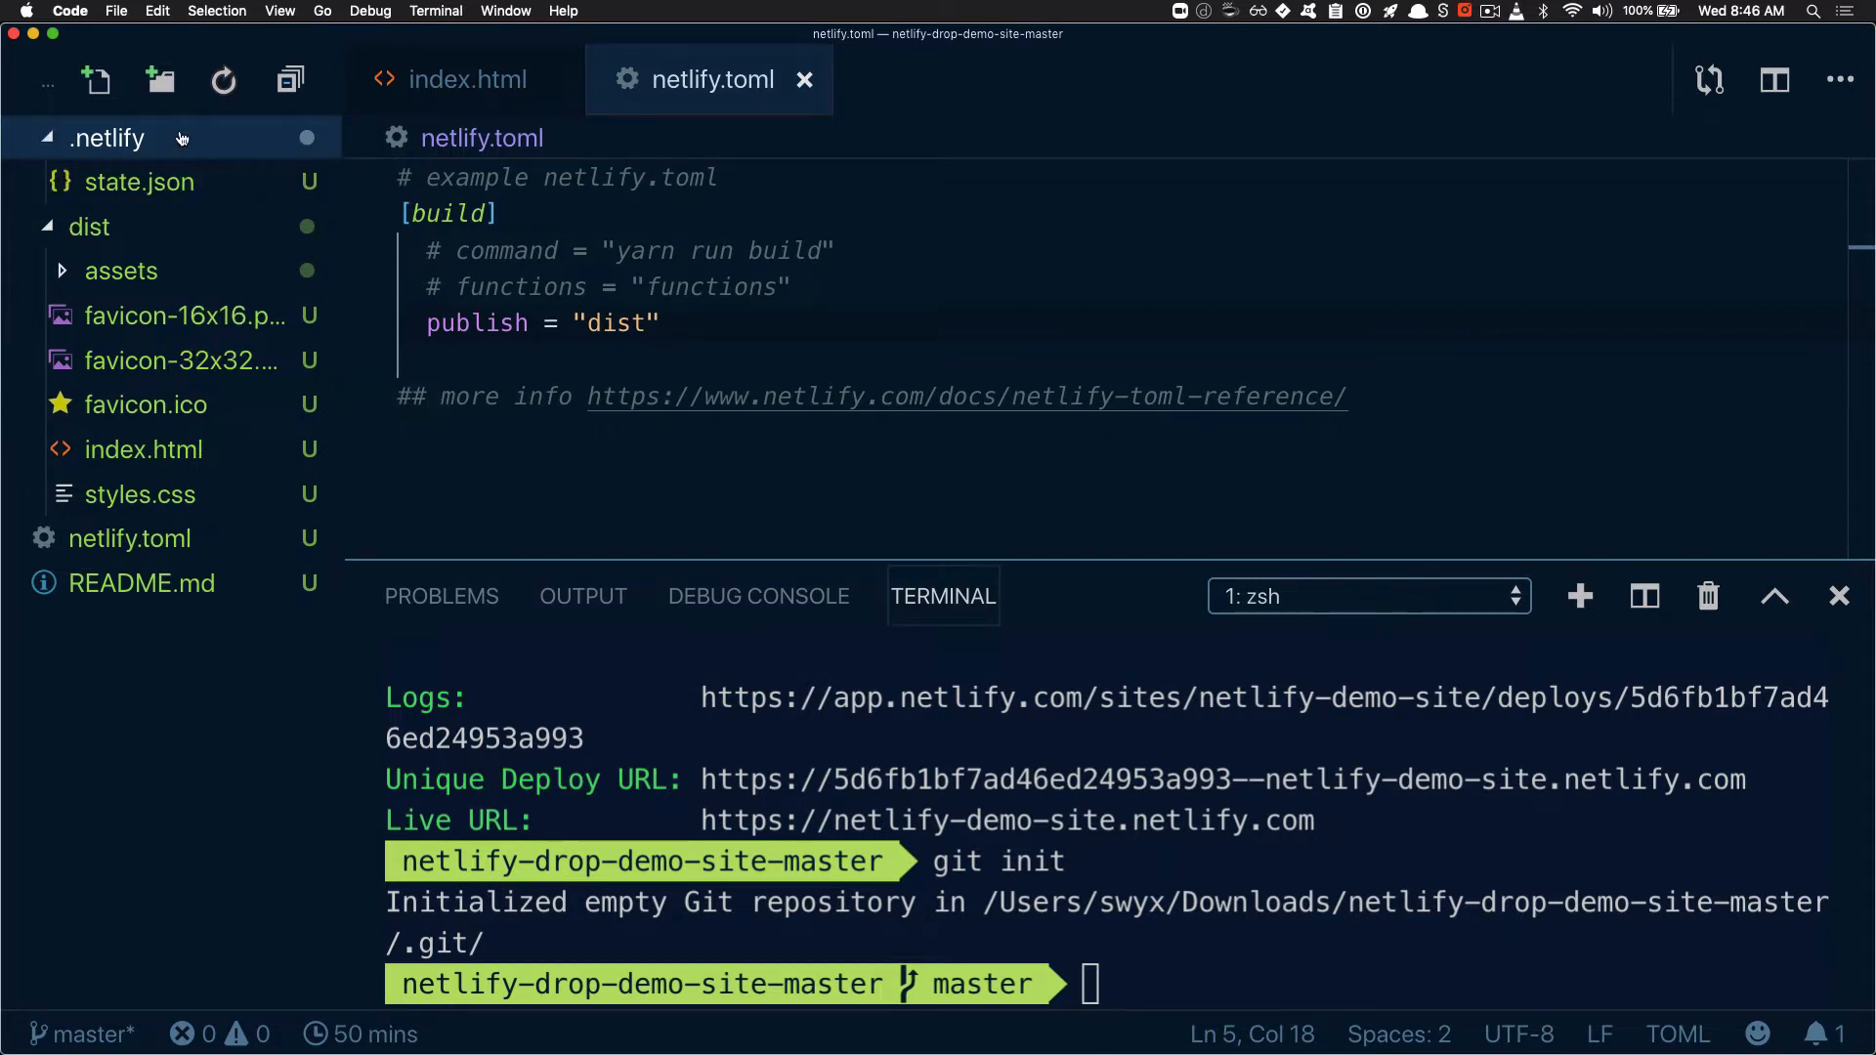
click(199, 195)
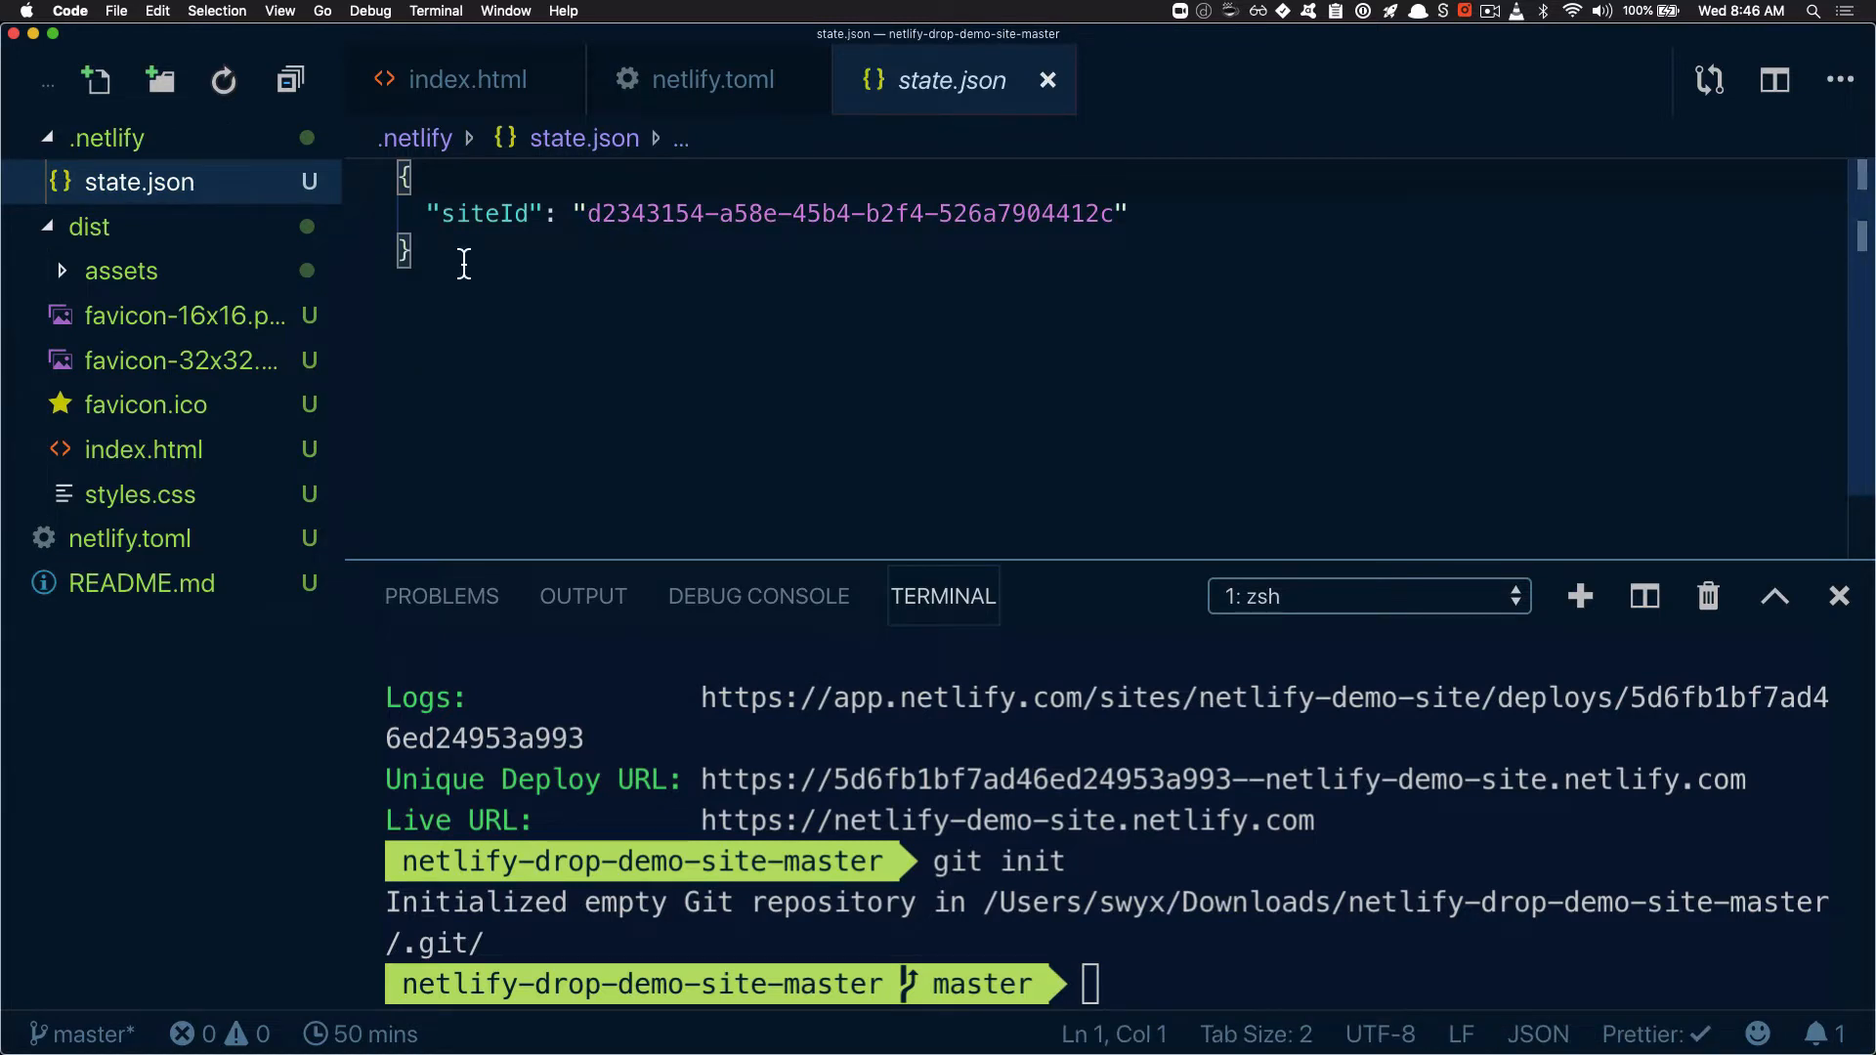
drag(471, 216, 1033, 237)
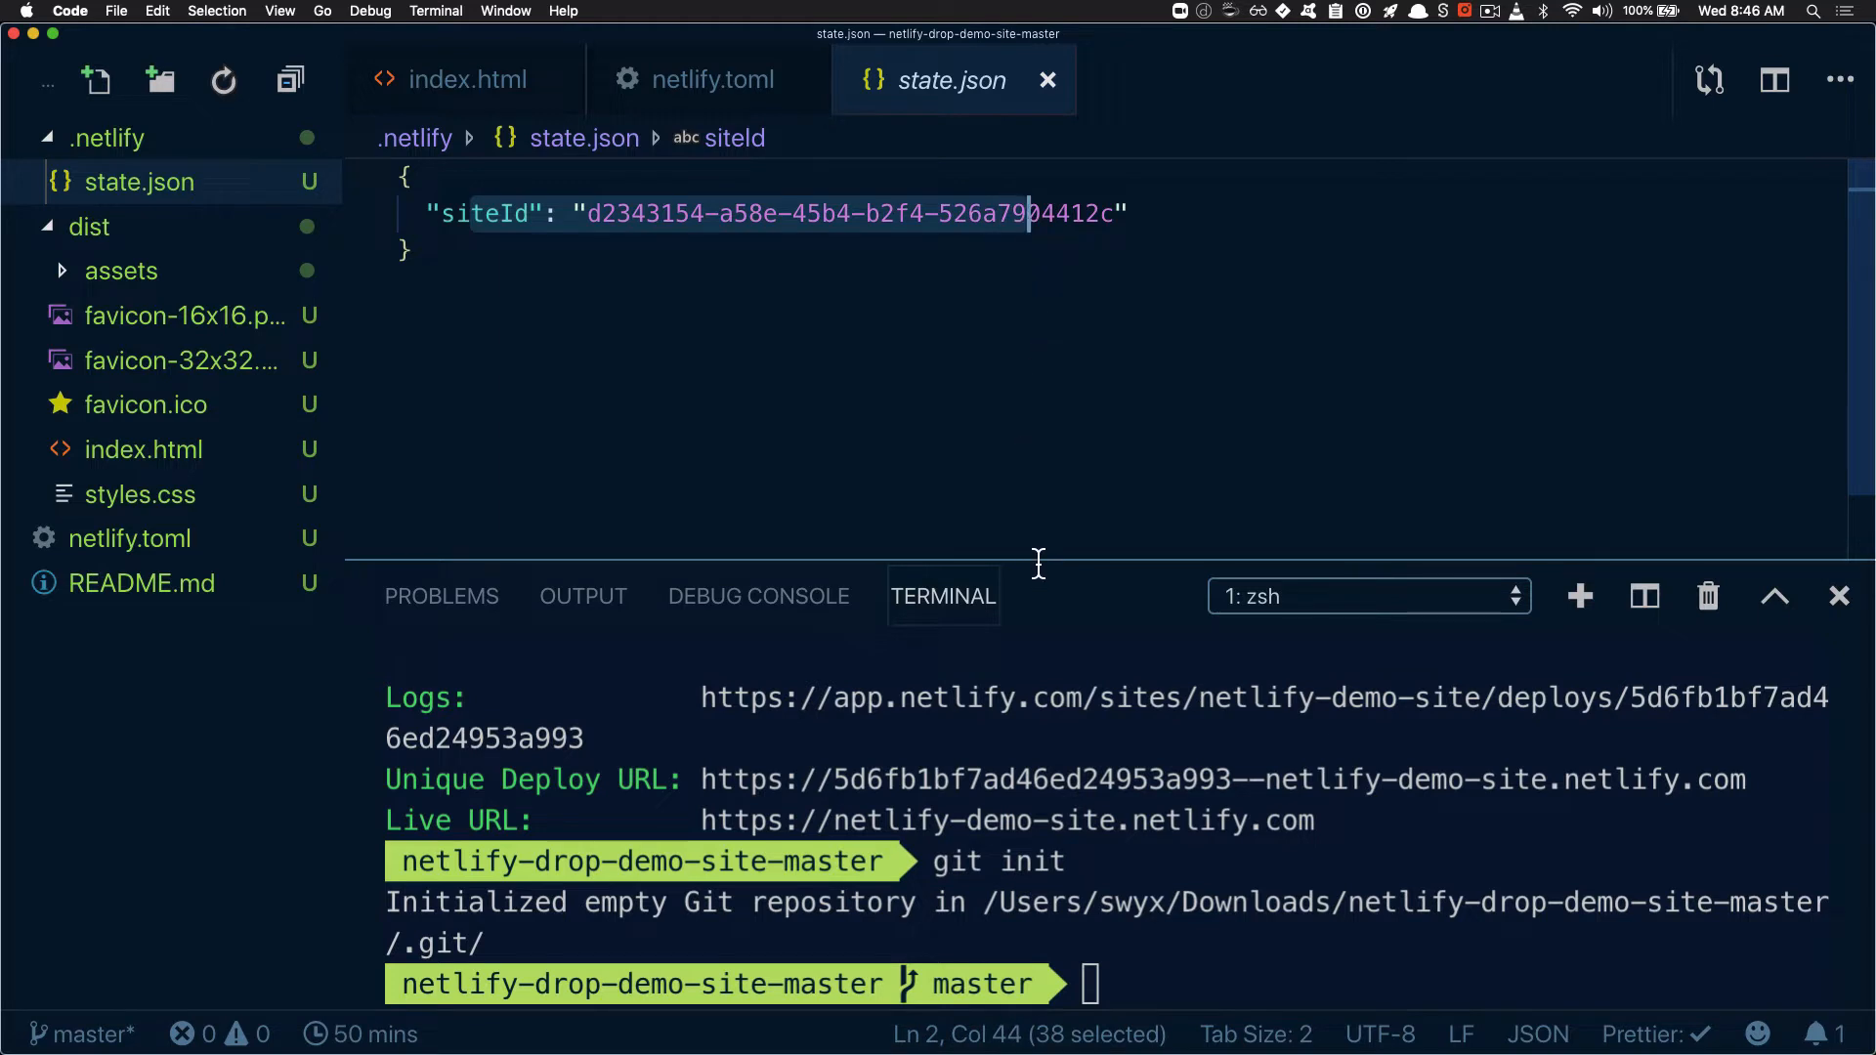
Run "netlify status" in the terminal and enlarge the terminal area to show more of its output
click(1260, 878)
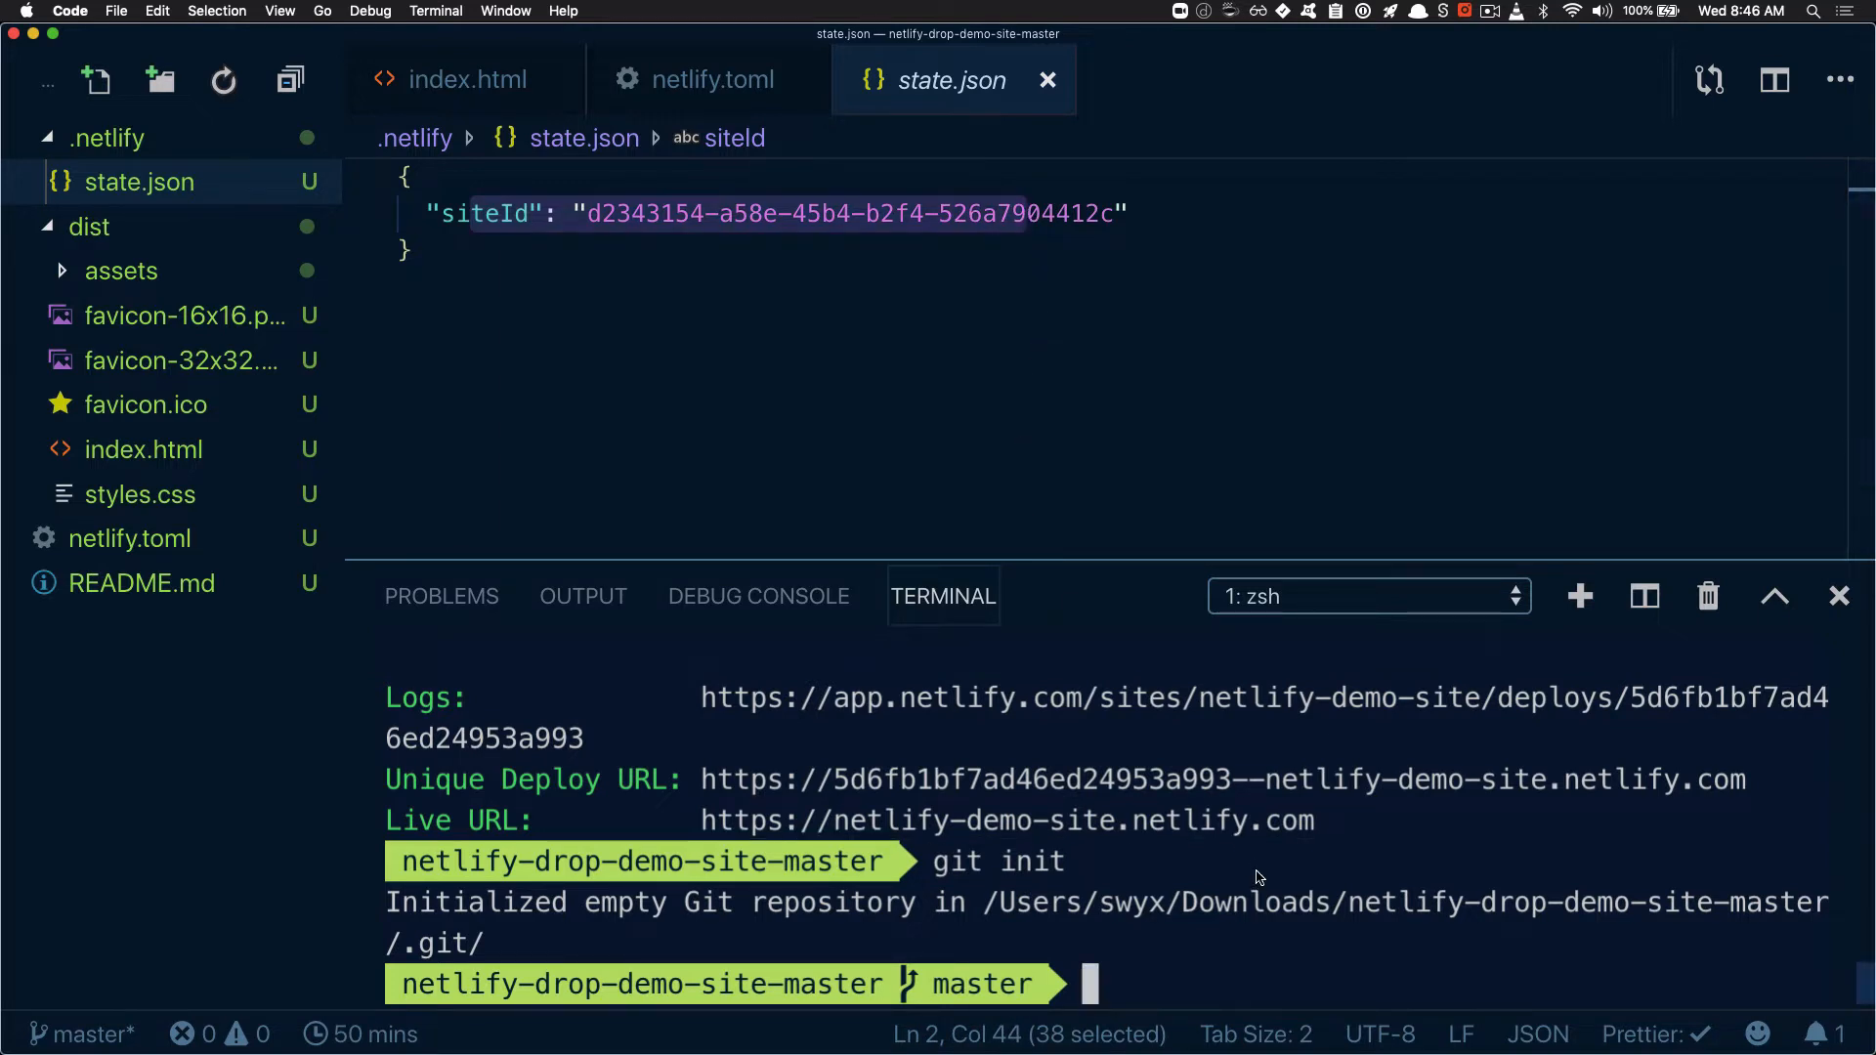
text(netlify stat)
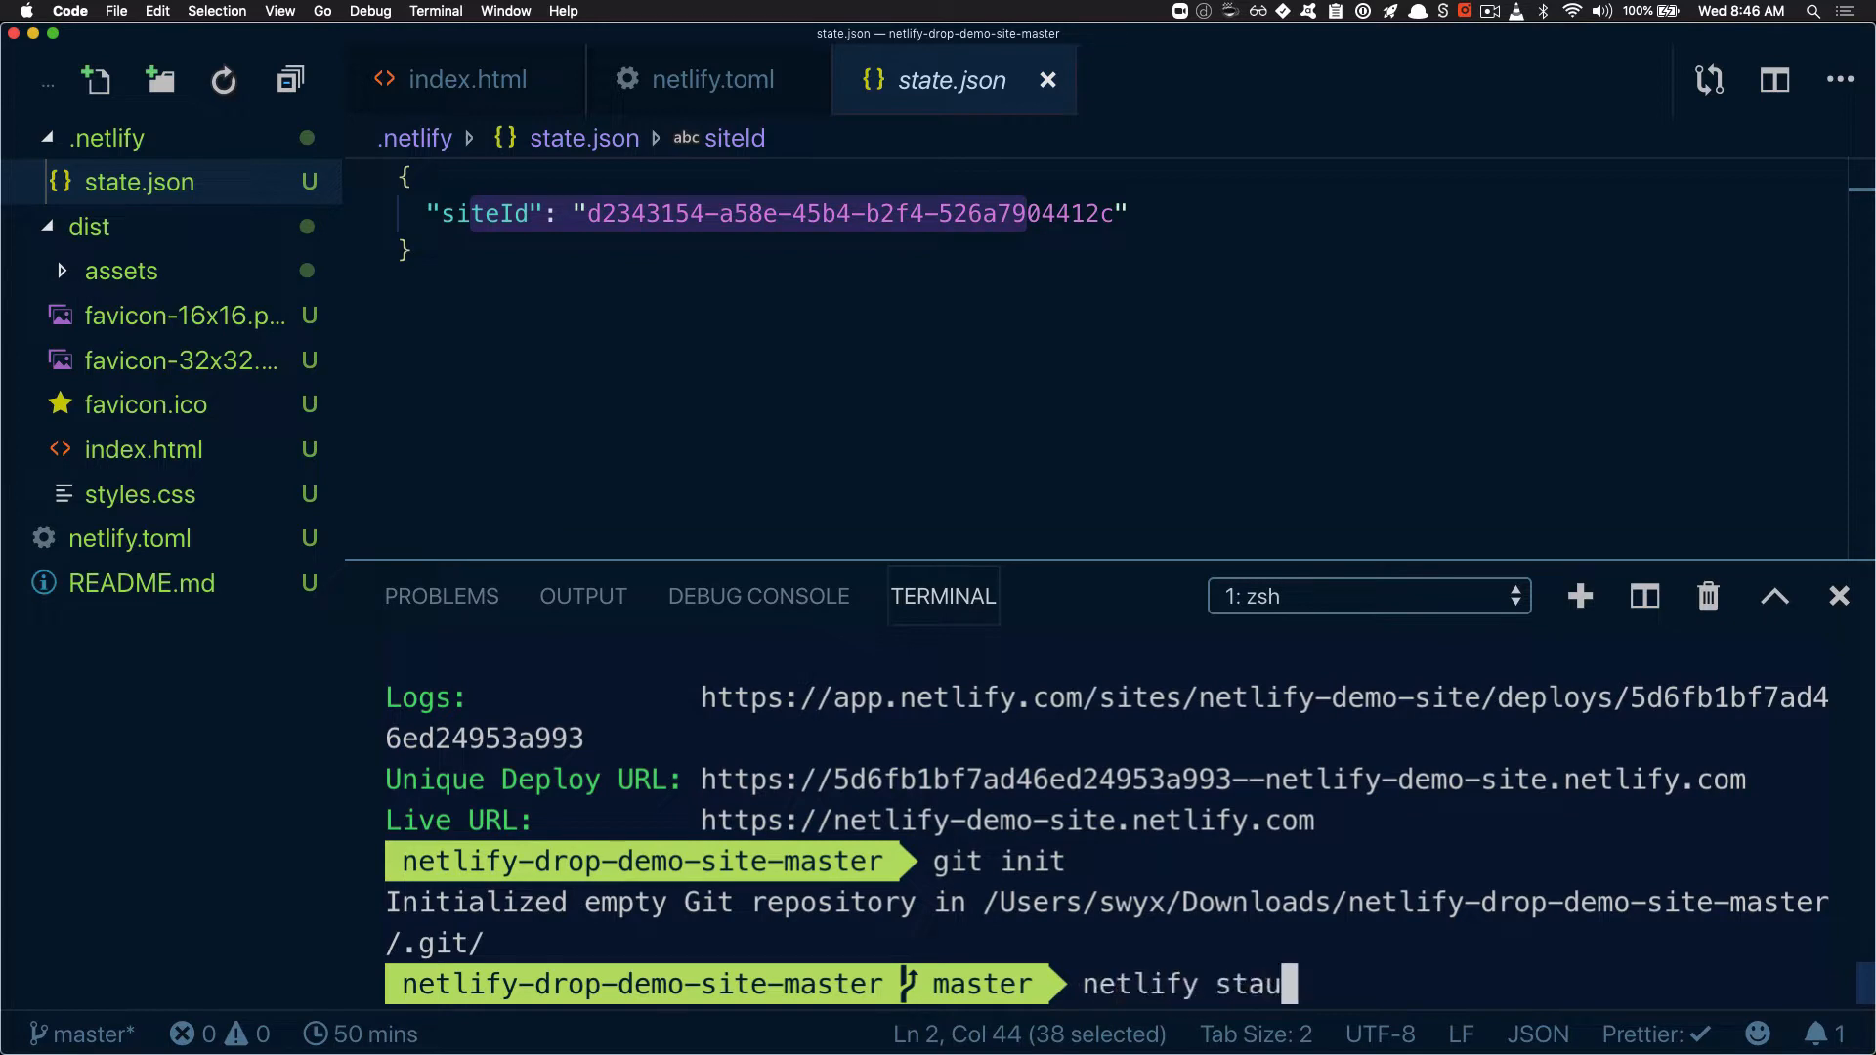
text(us)
key(Return)
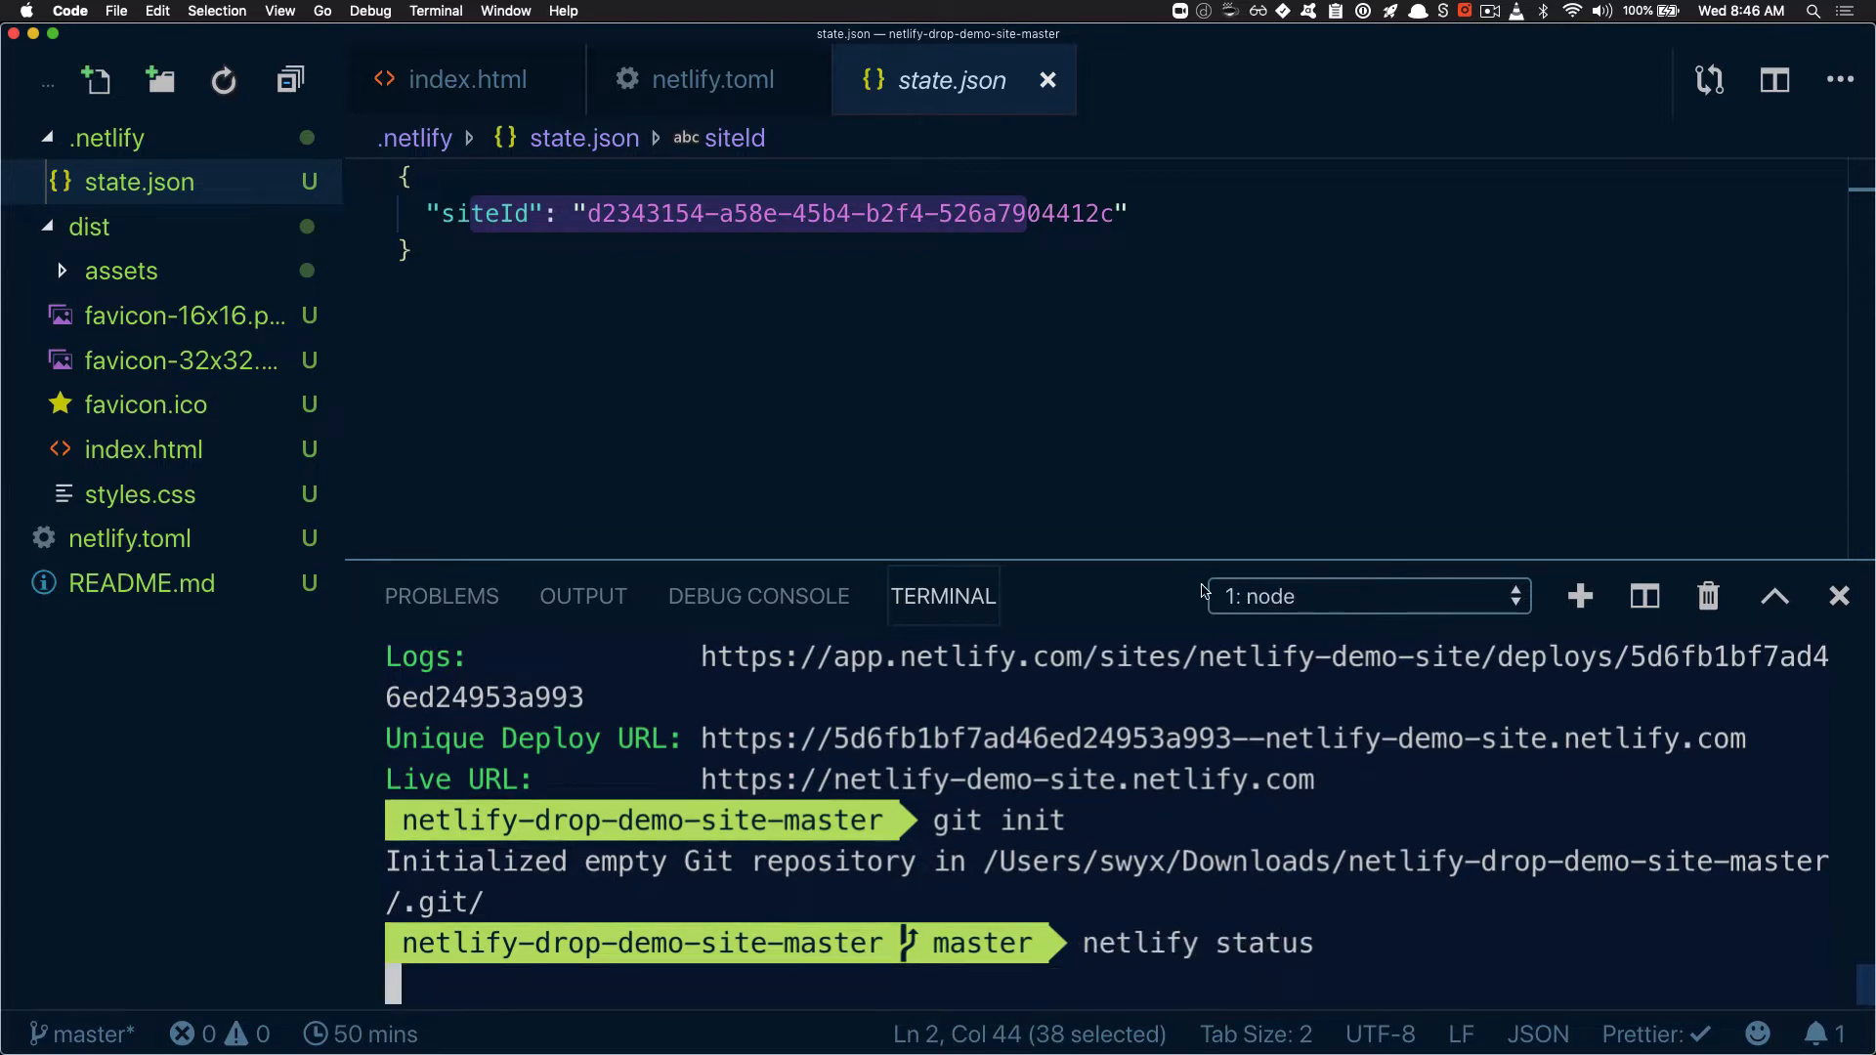
drag(1169, 564, 1169, 315)
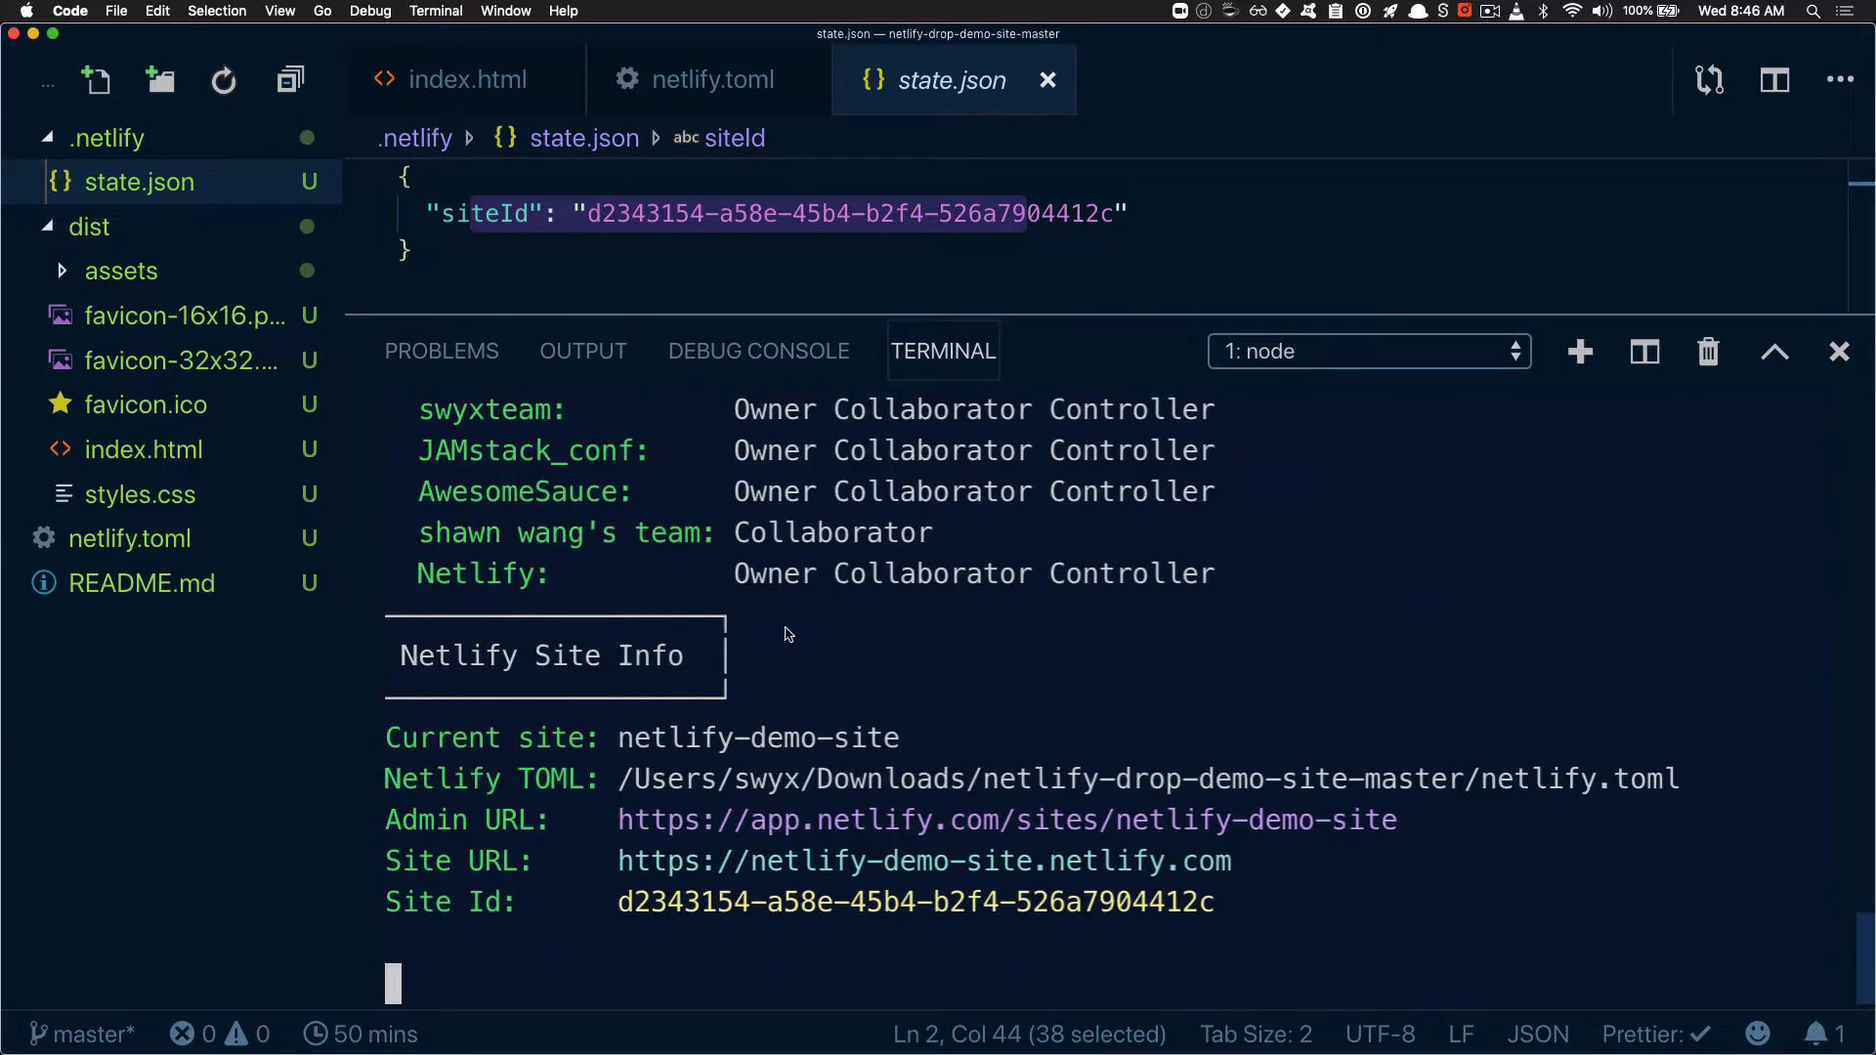
Examine the Netlify Site Info output, highlight the Site Id for comparison with state.json, and close state.json
drag(436, 656, 655, 662)
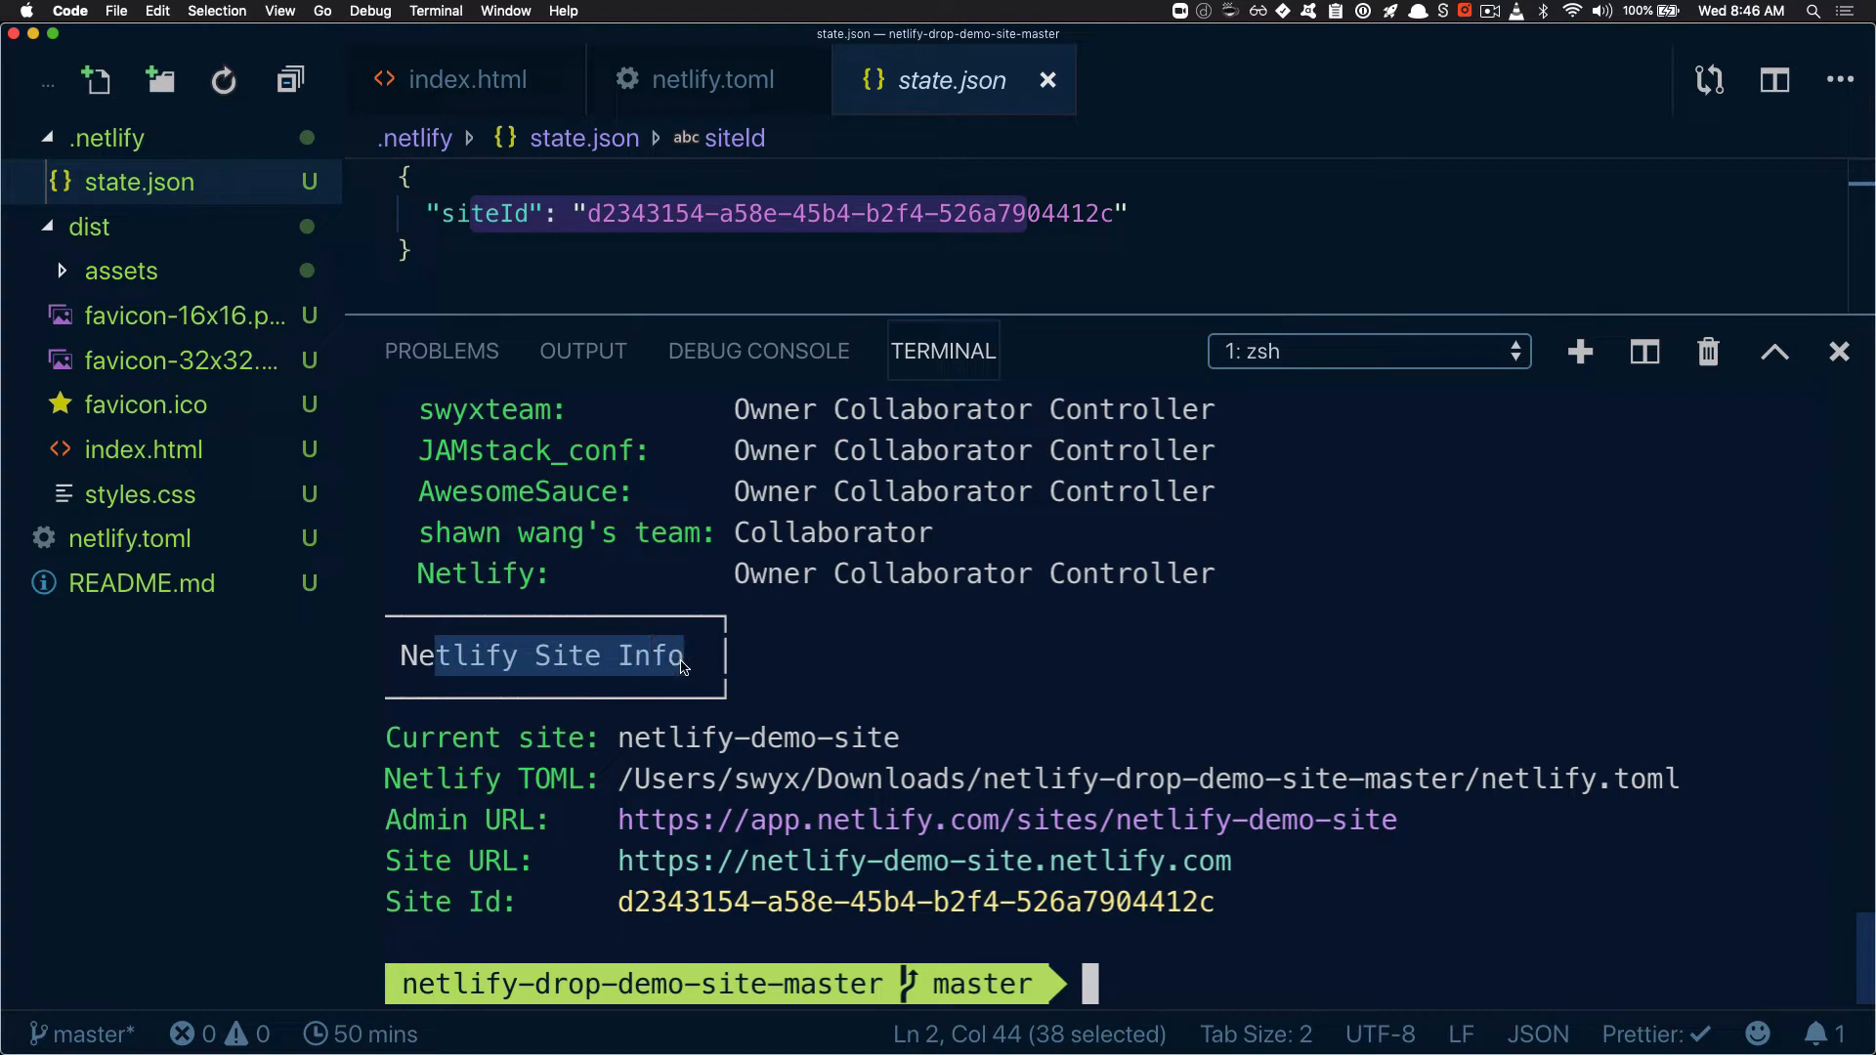
drag(670, 740, 1103, 919)
click(702, 929)
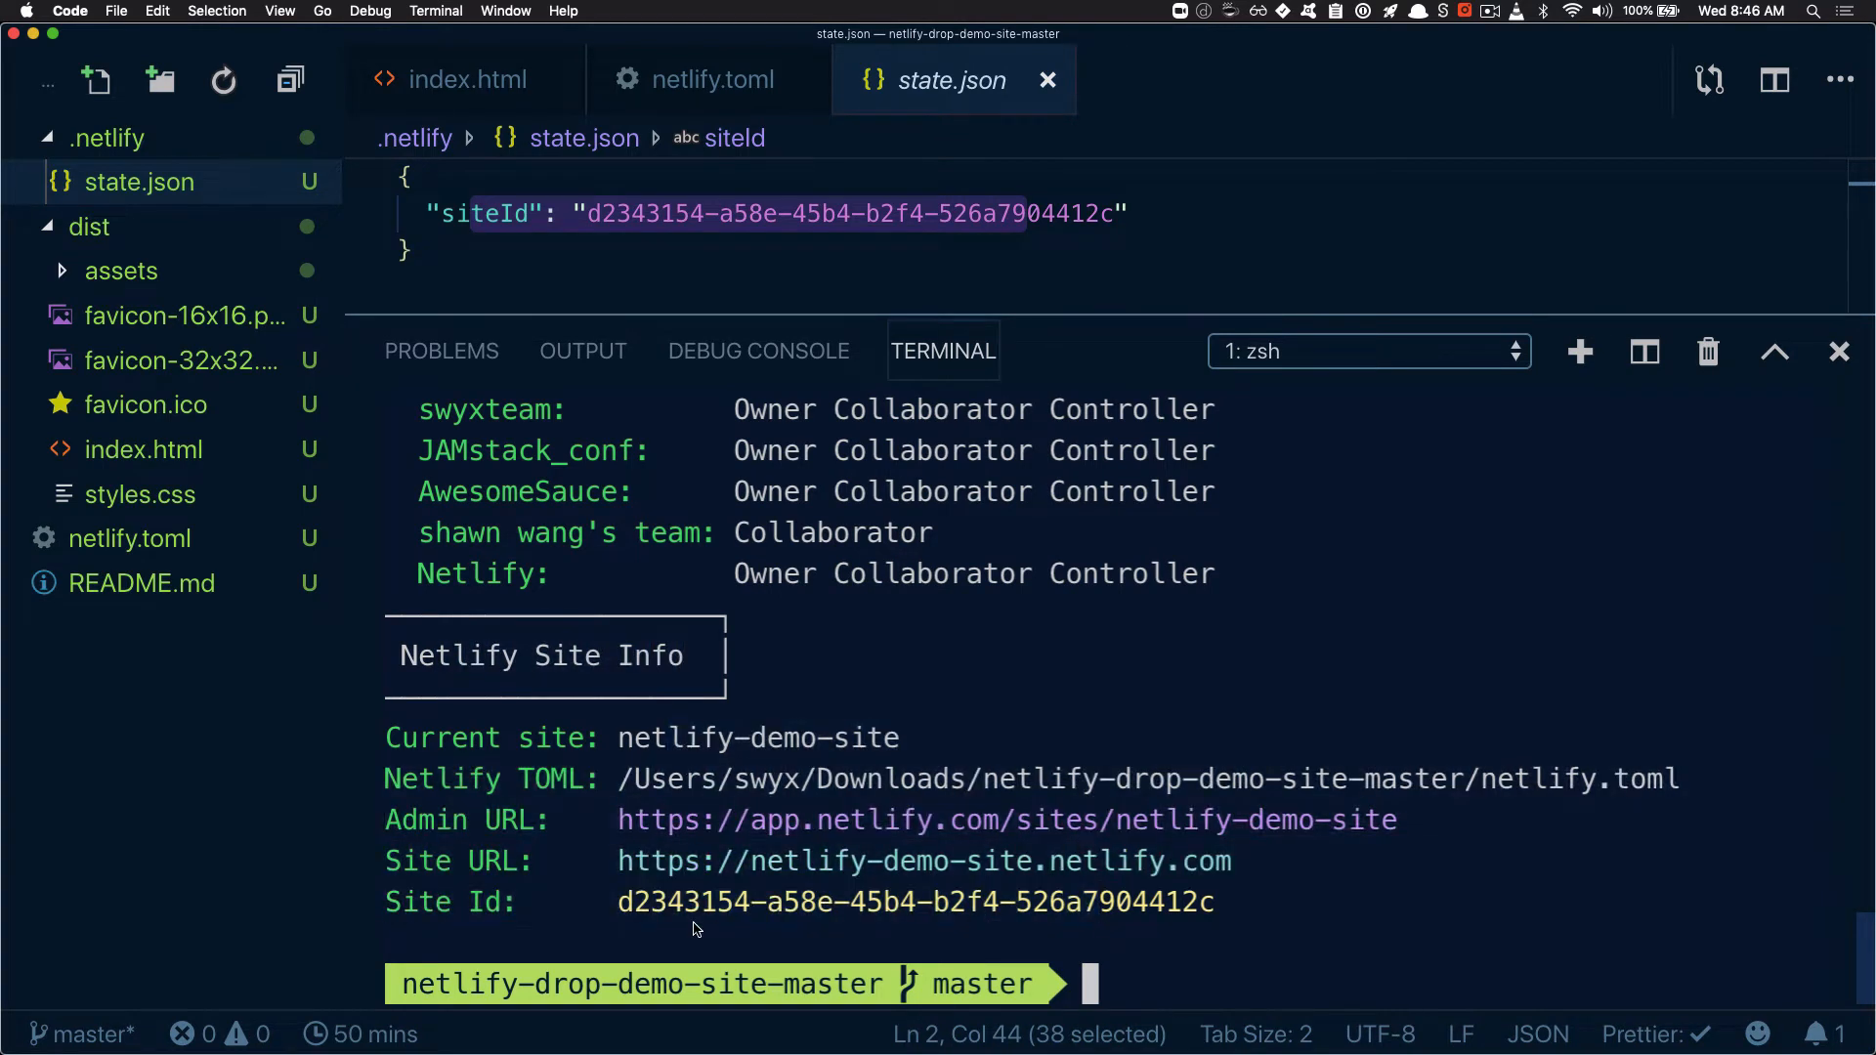
drag(619, 904, 1129, 913)
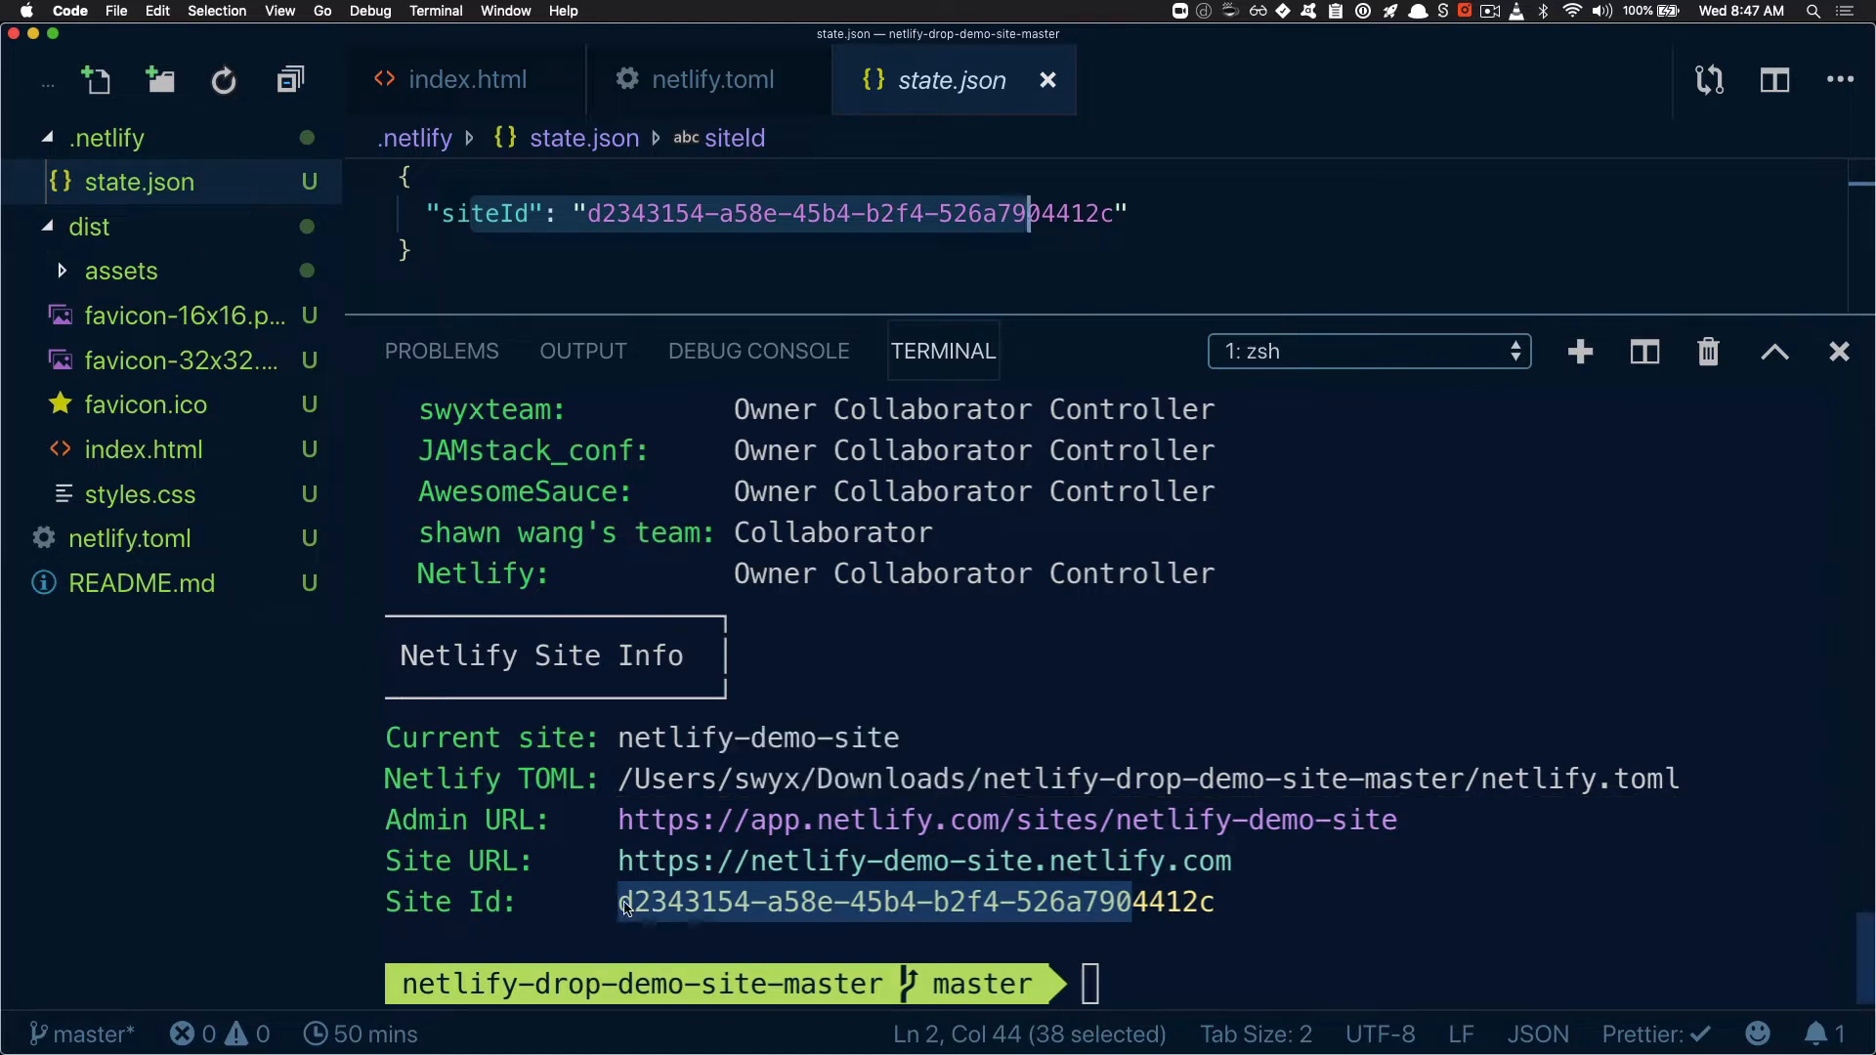
click(1242, 909)
drag(1242, 909, 607, 914)
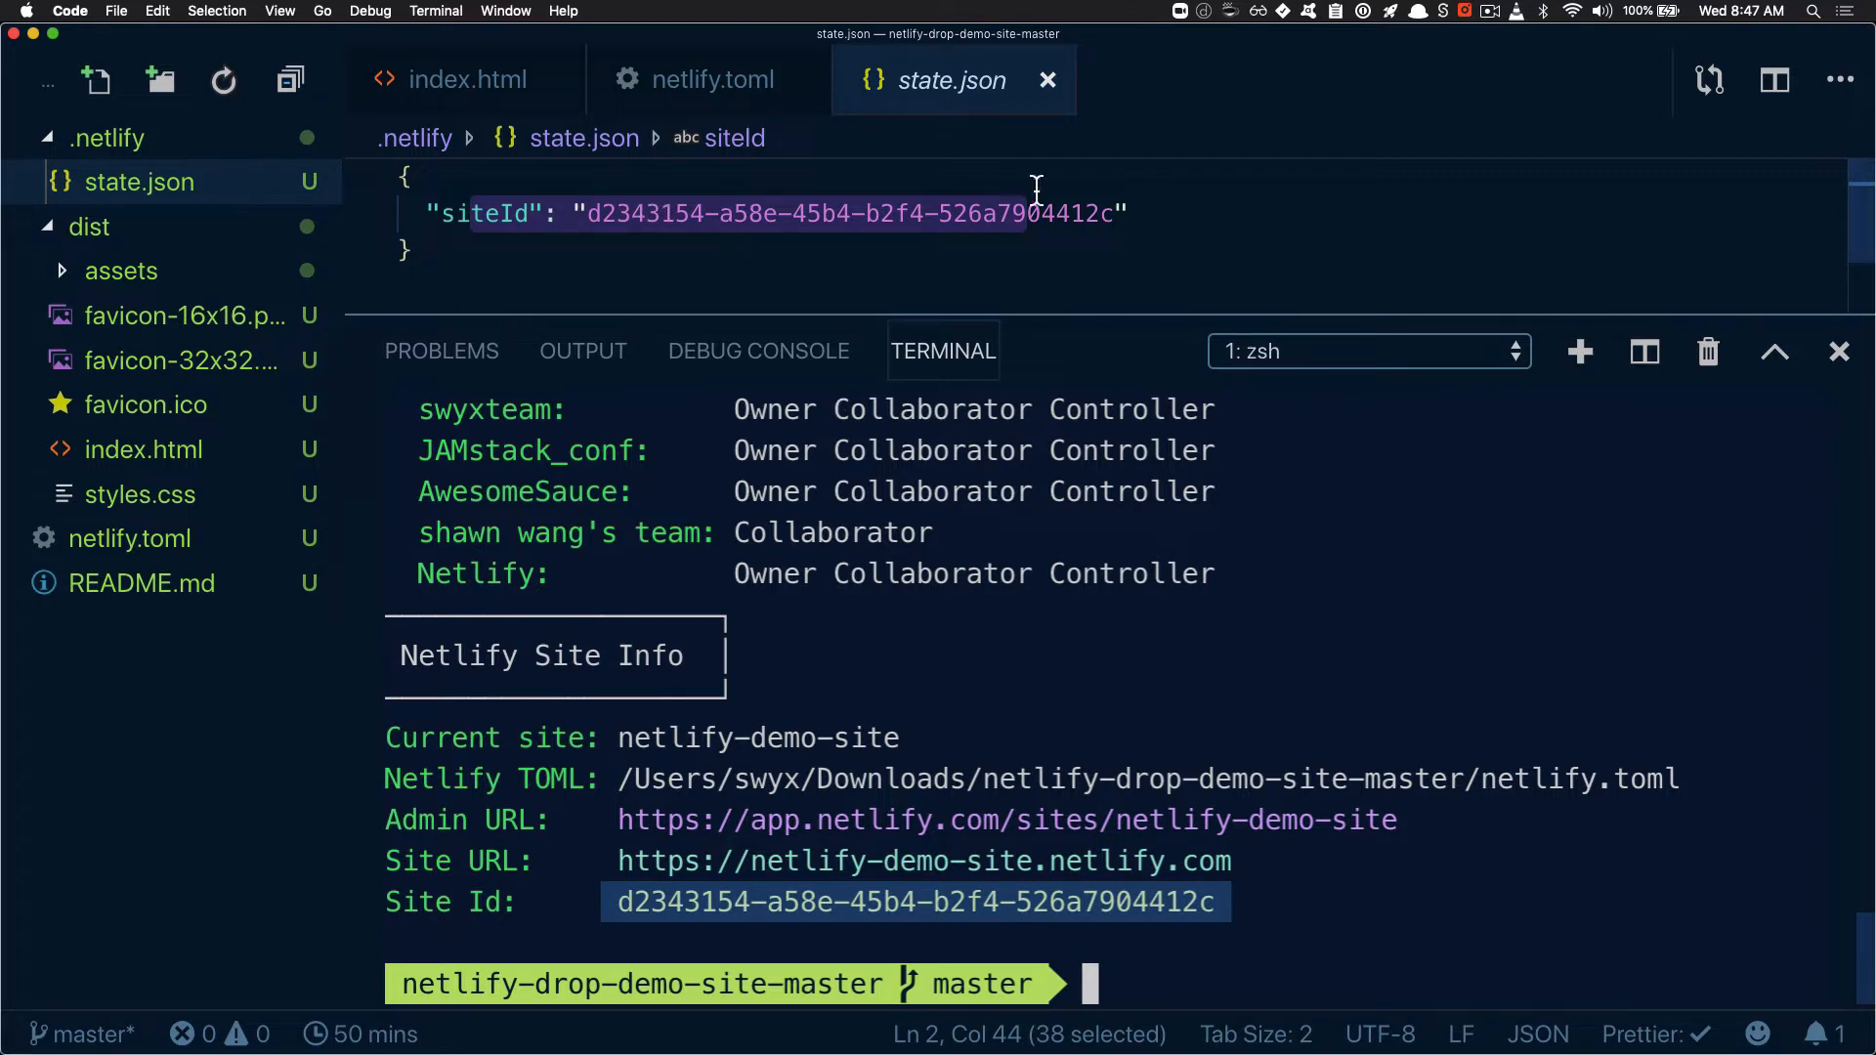
click(1048, 80)
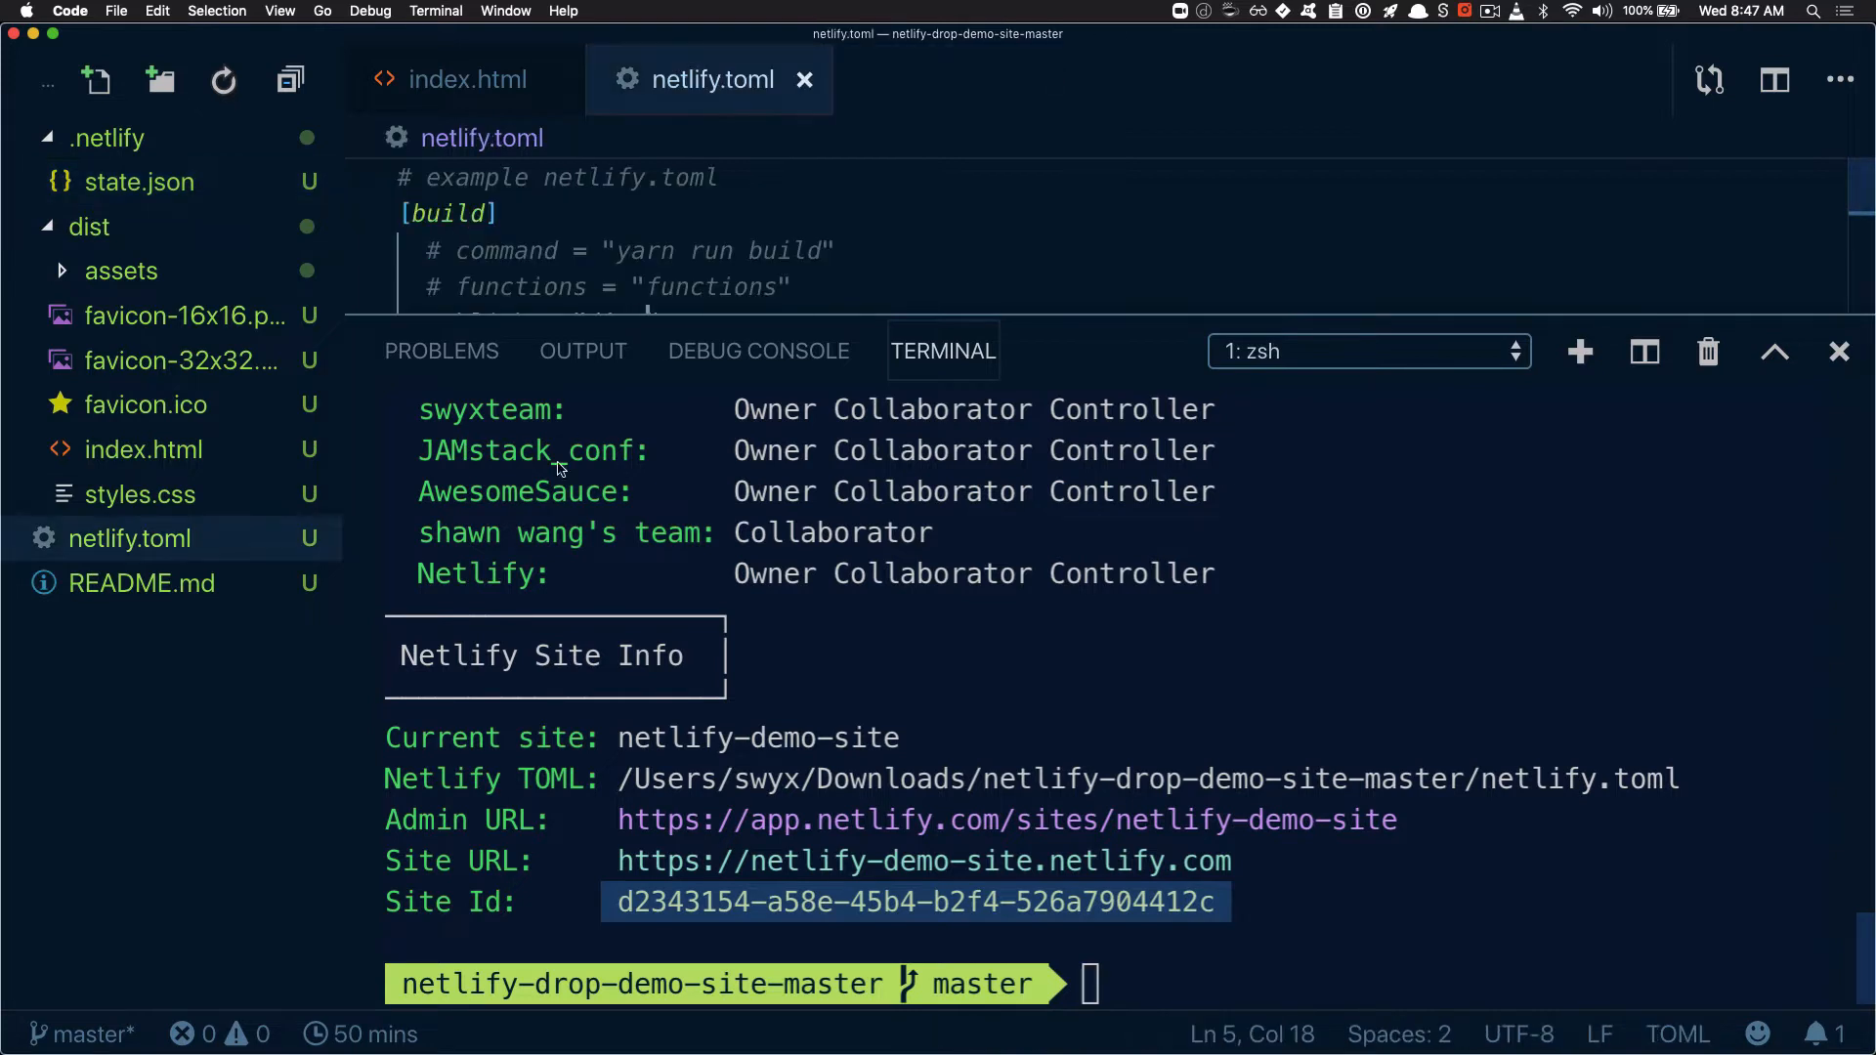
Create a .gitignore file in the project root containing the entry ".netlify" and save it
click(96, 81)
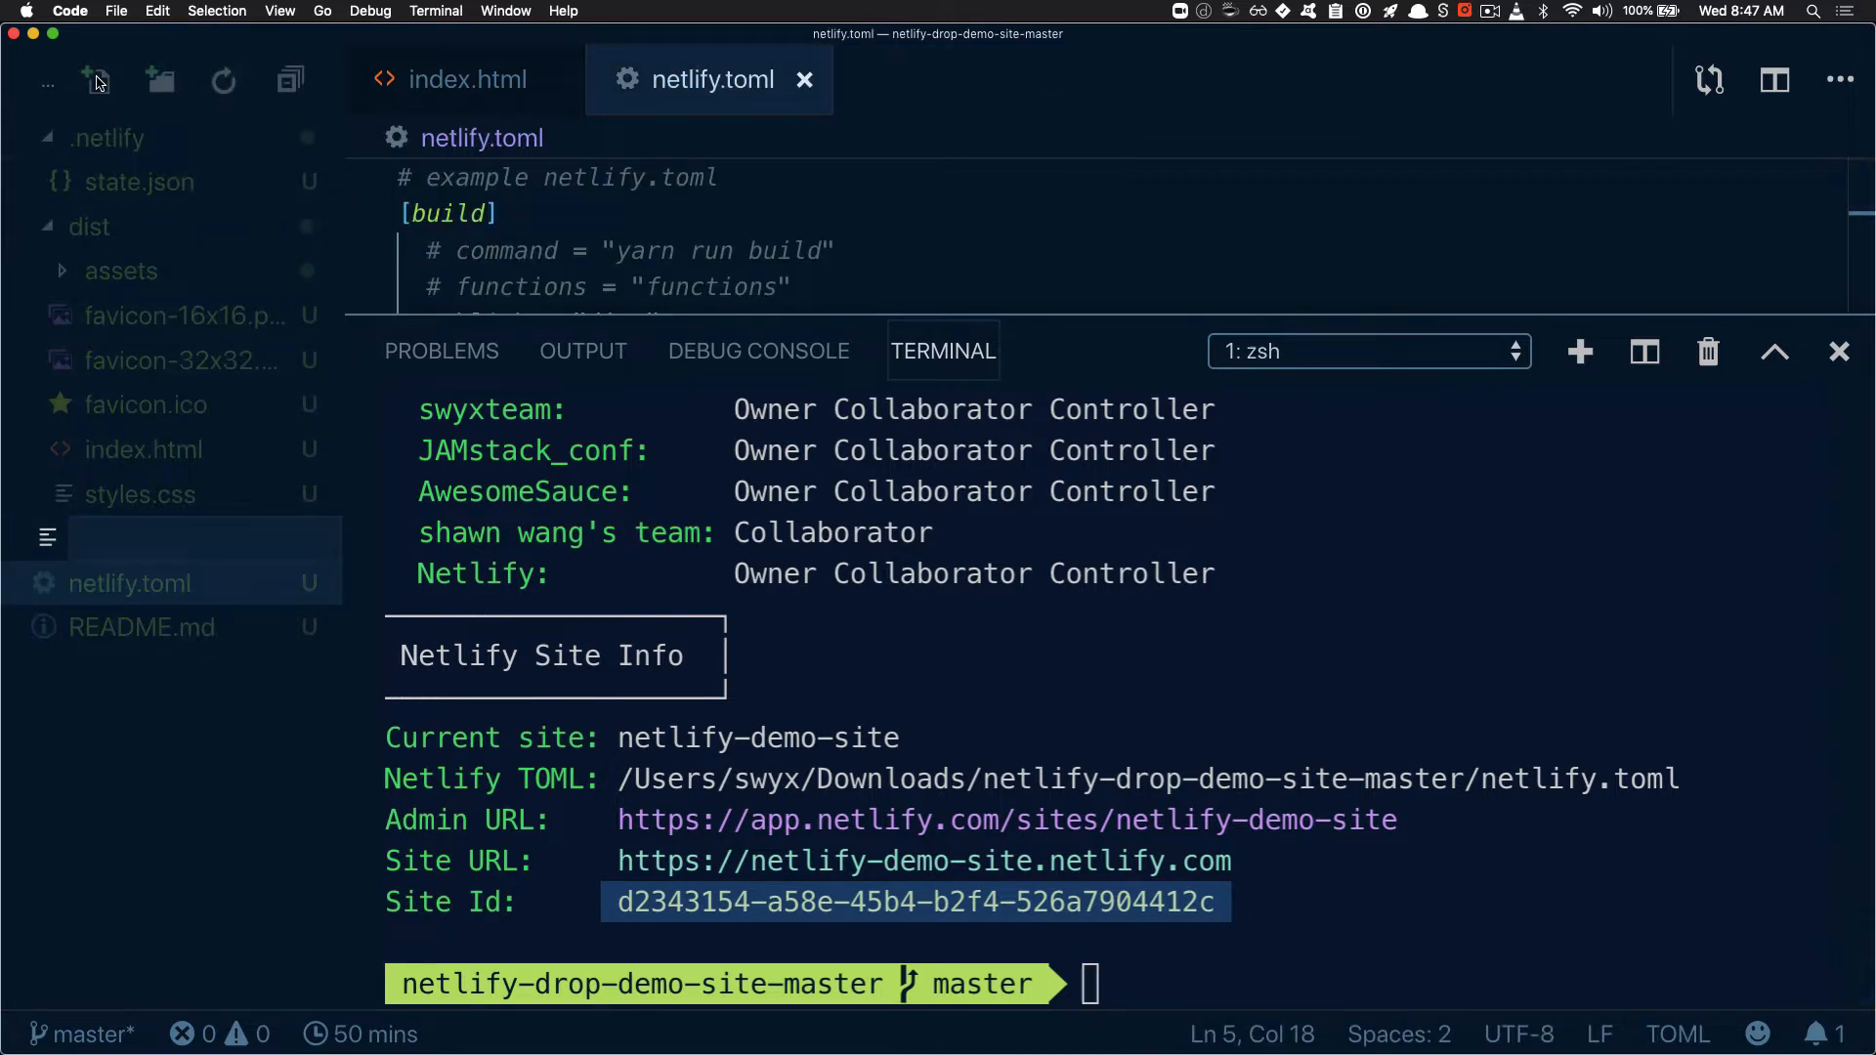
text(.gitignore)
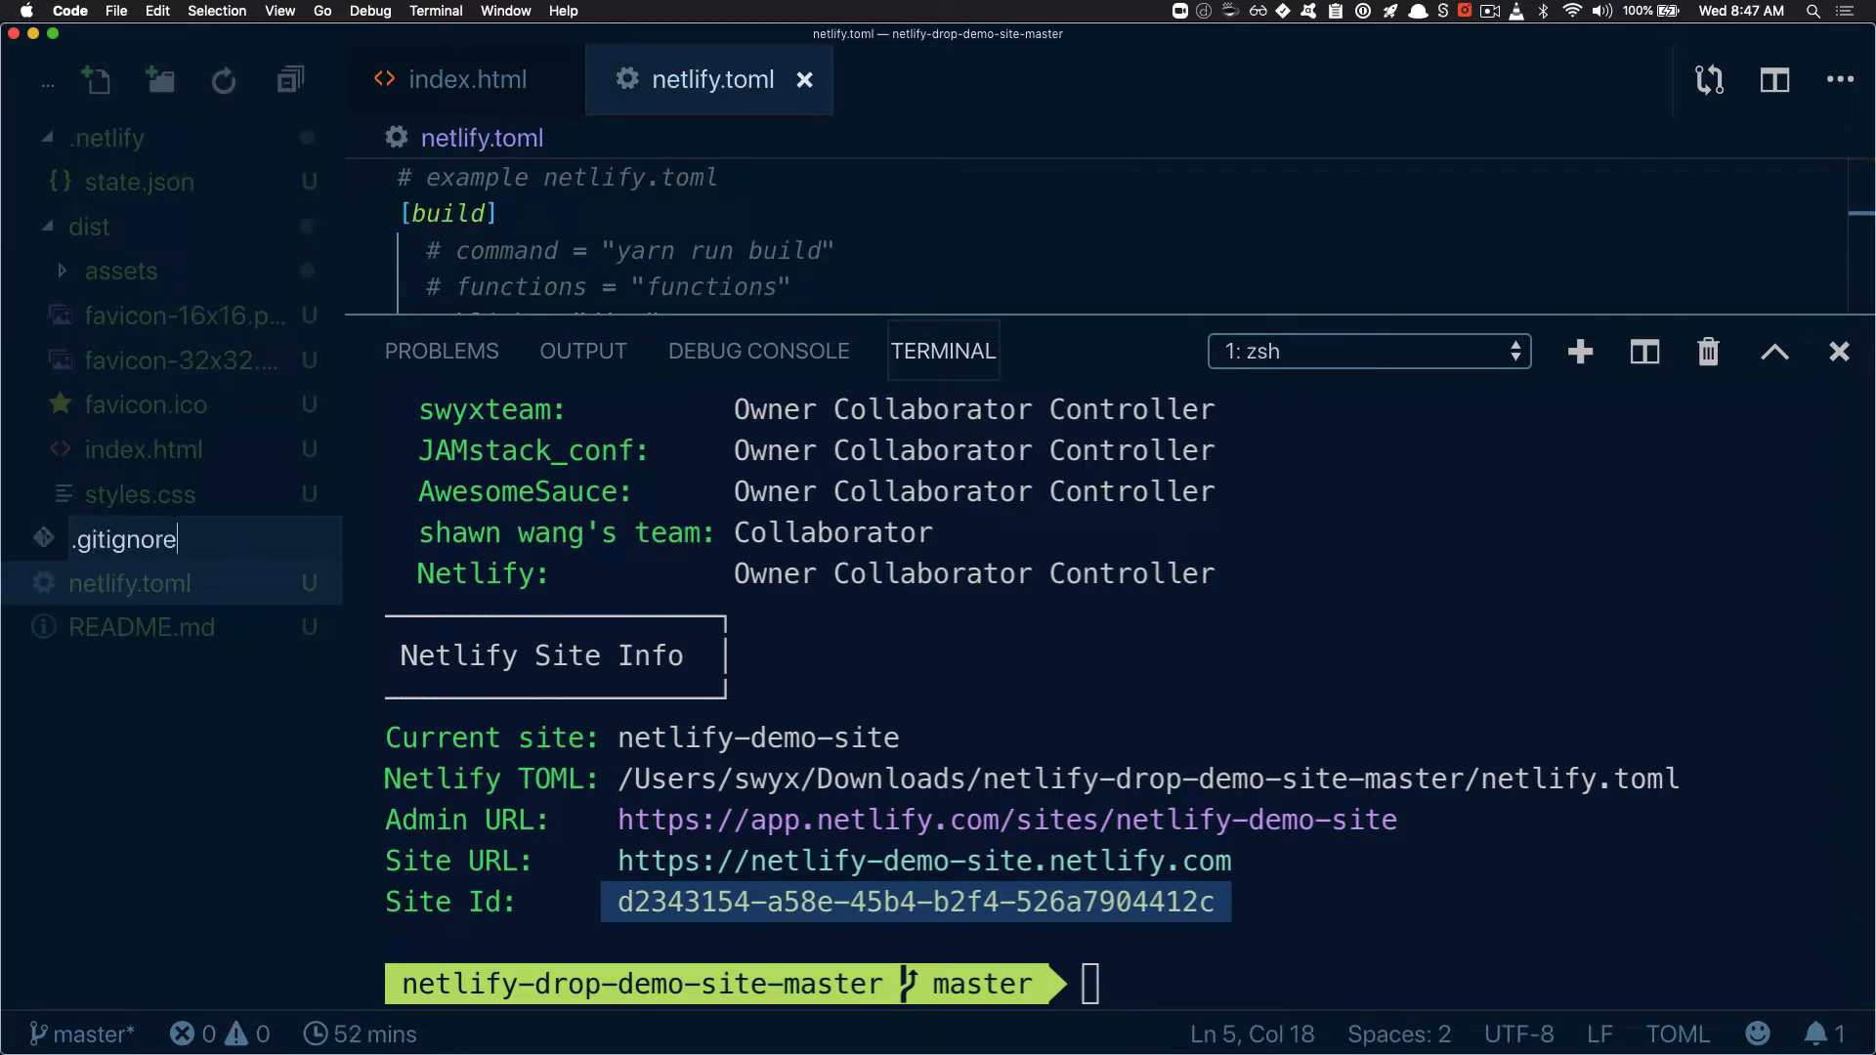
key(Return)
text(.n)
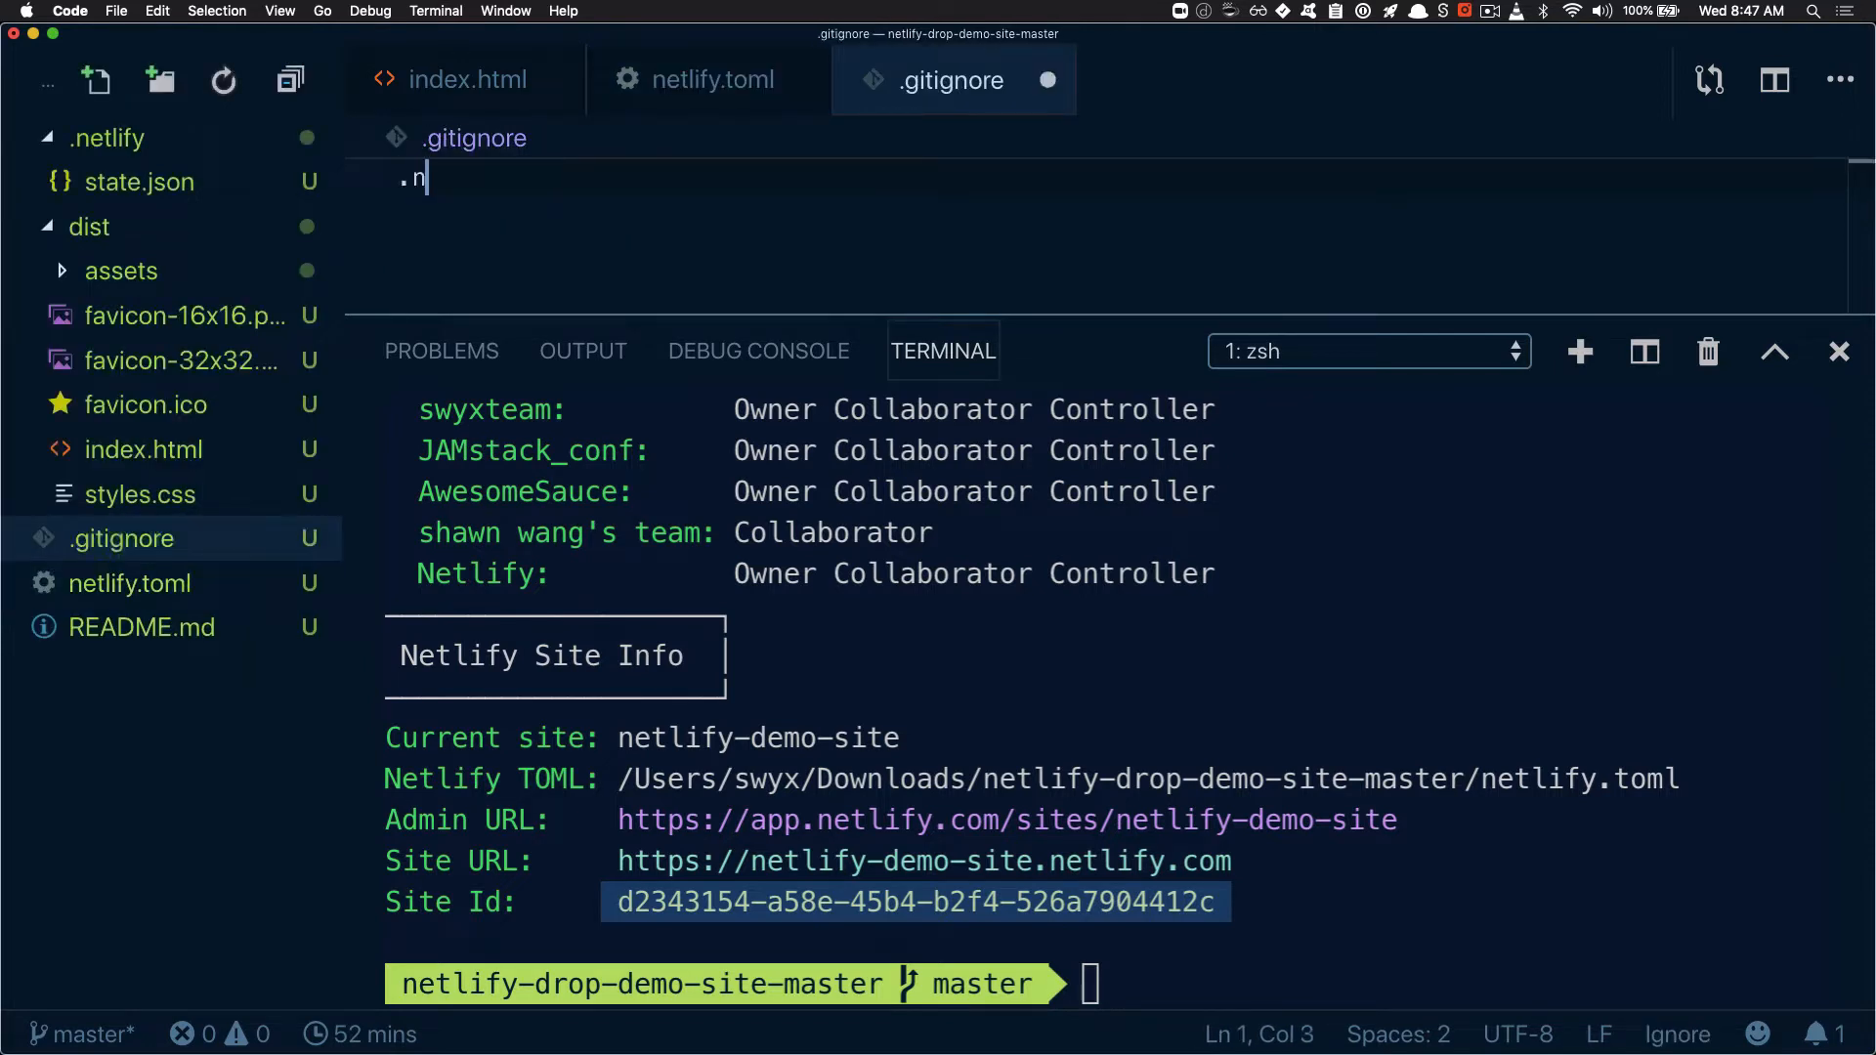
text(etlify)
key(super+s)
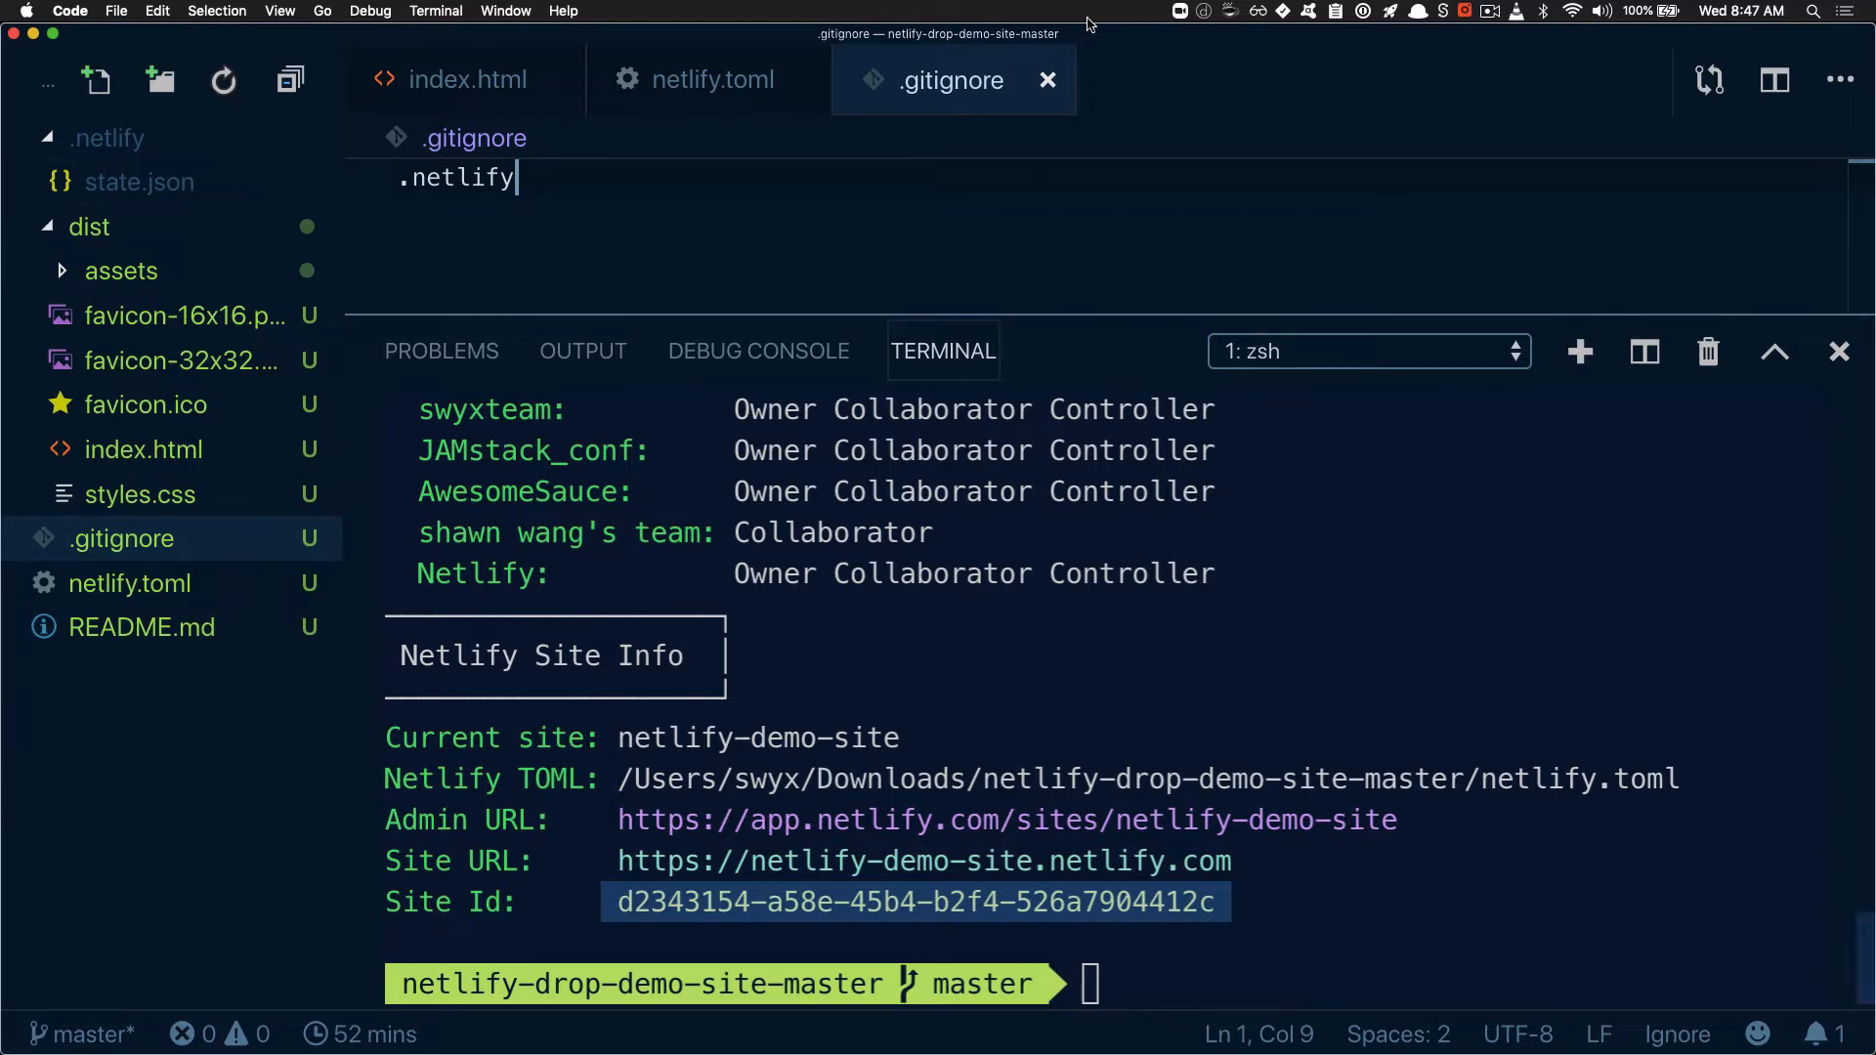
In dist/index.html, change the title-studios span of the main heading to "from Git" and save the file
click(143, 449)
drag(623, 315, 622, 673)
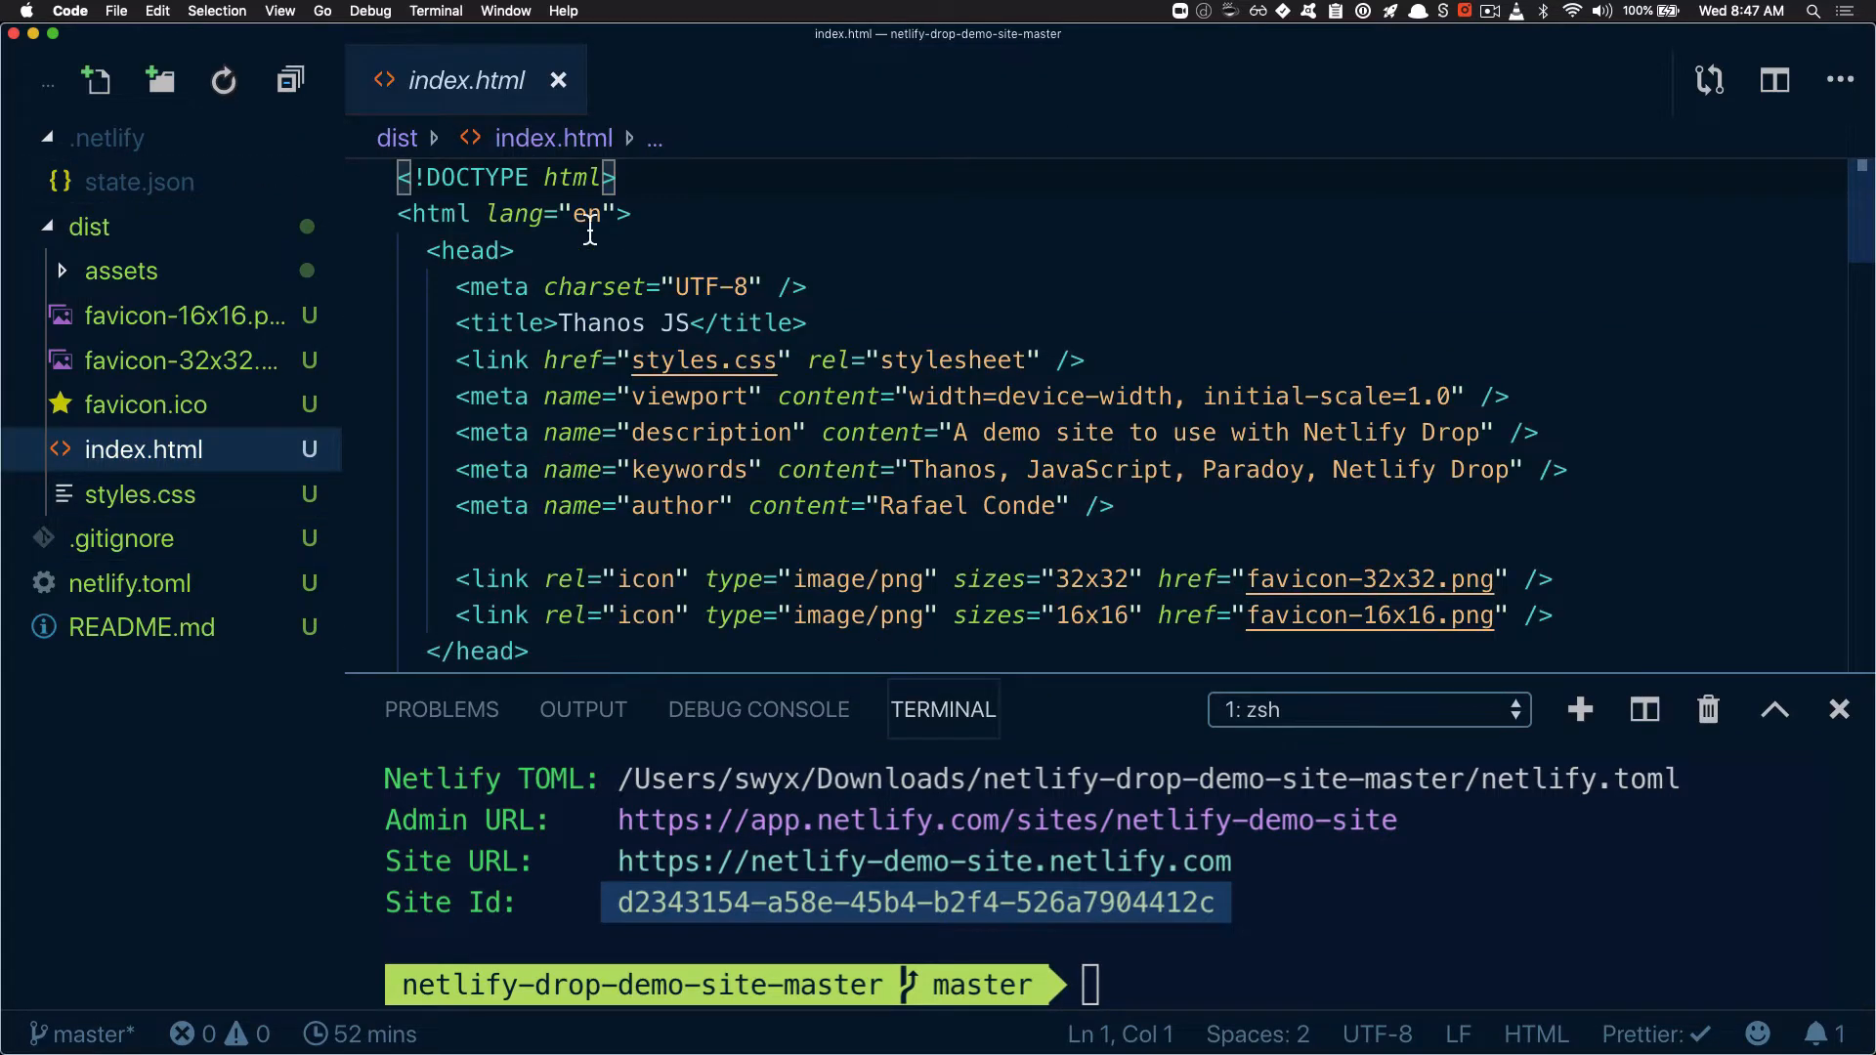
scroll(605, 304, down, 10)
scroll(605, 305, up, 3)
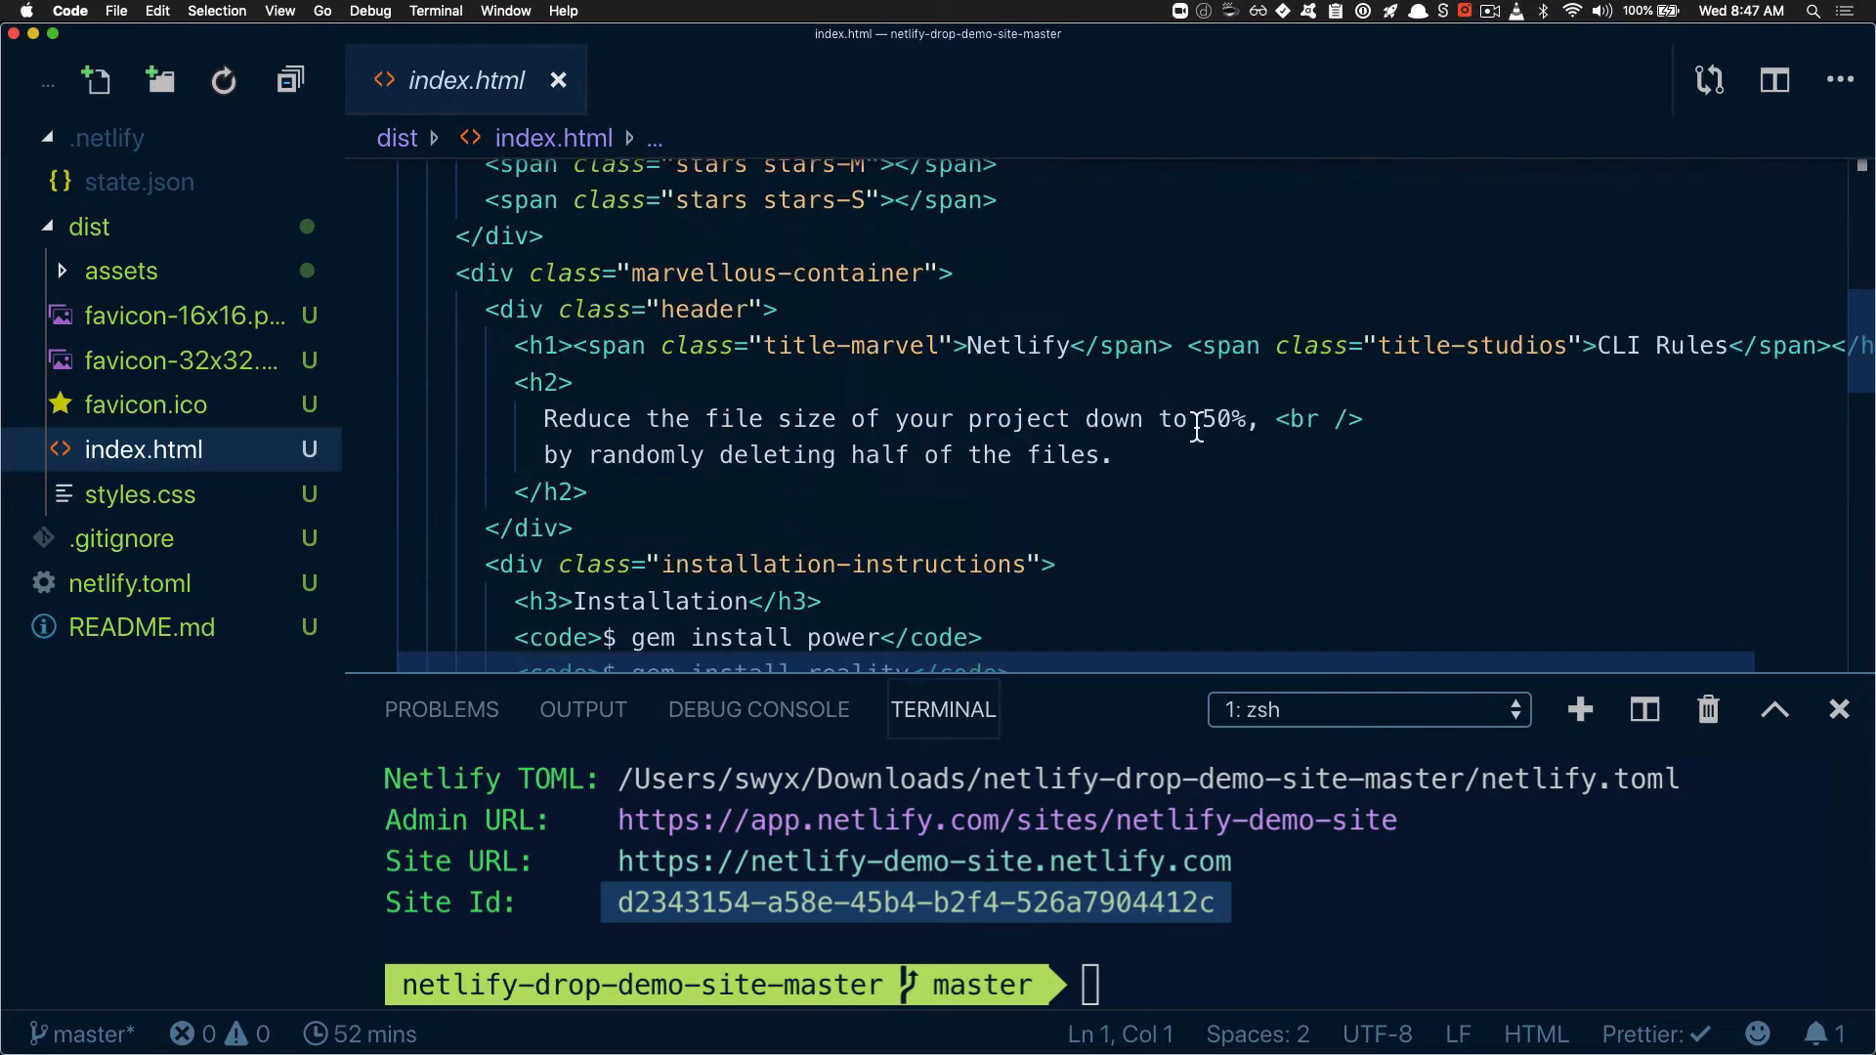
double_click(1007, 354)
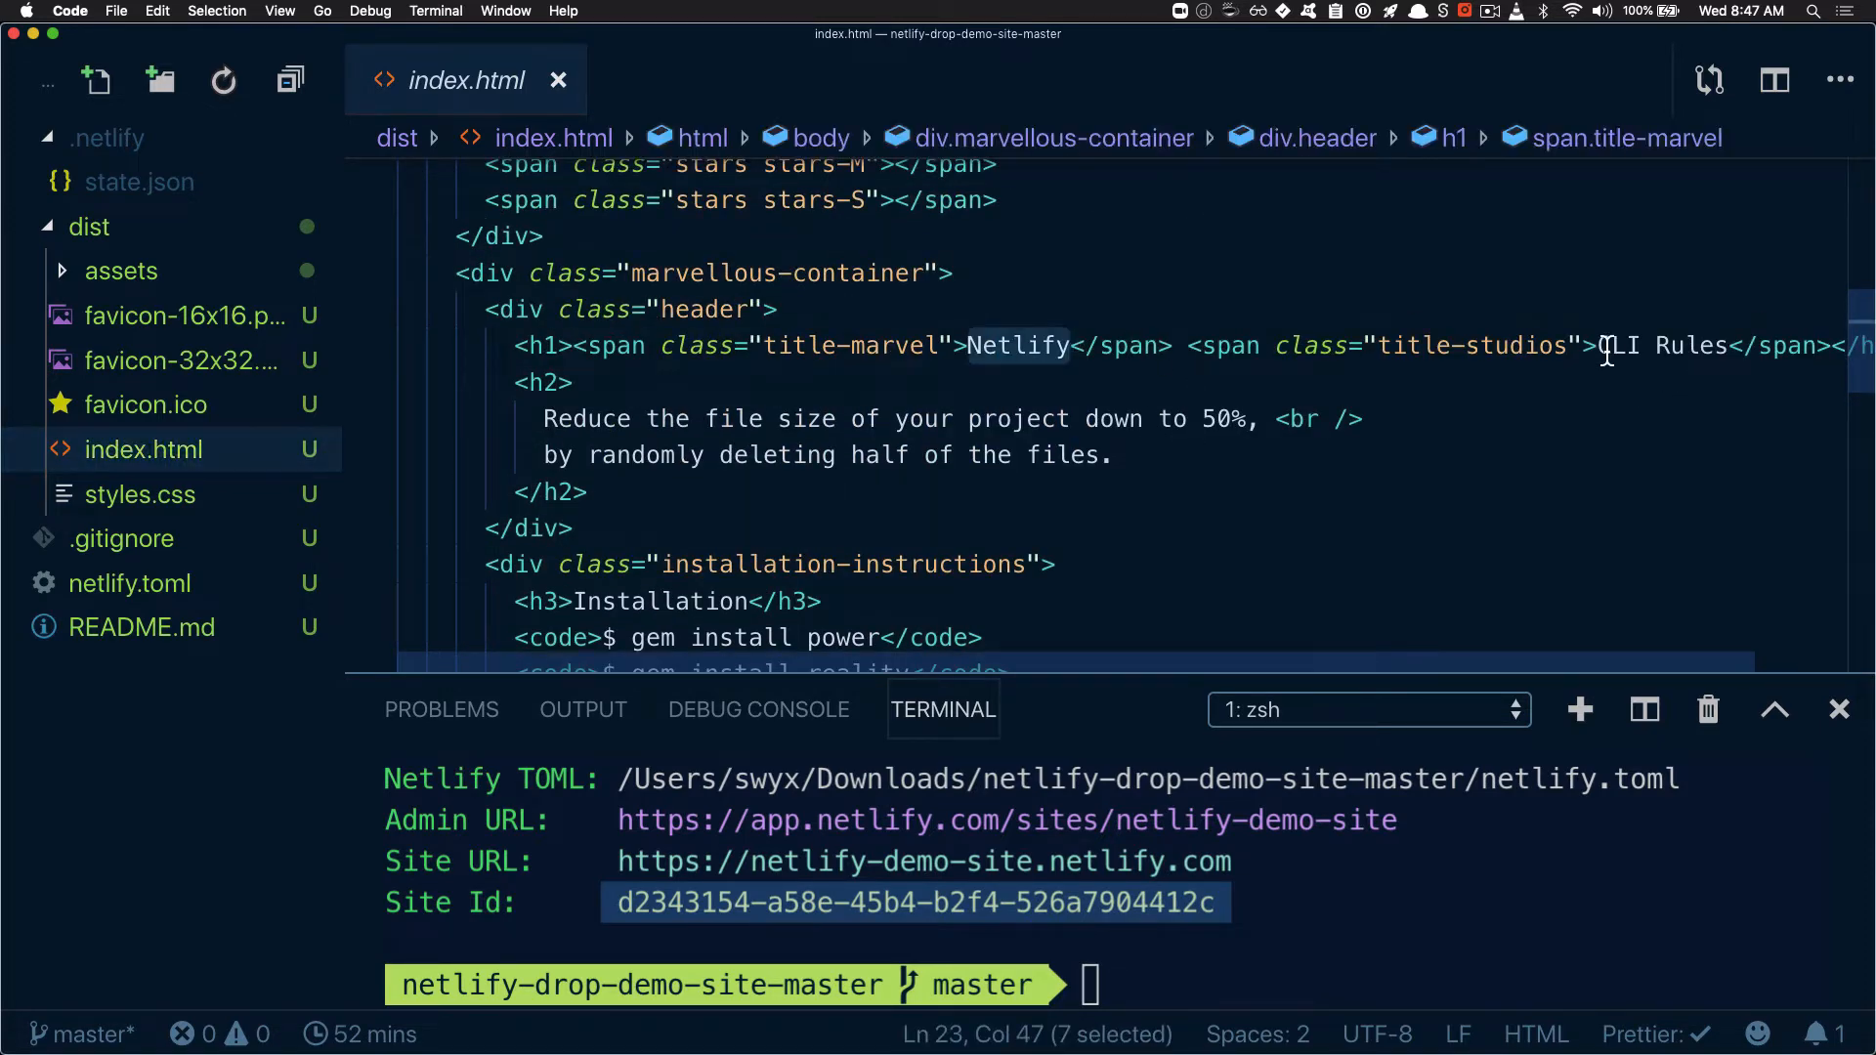
drag(1598, 345, 1731, 345)
text(from )
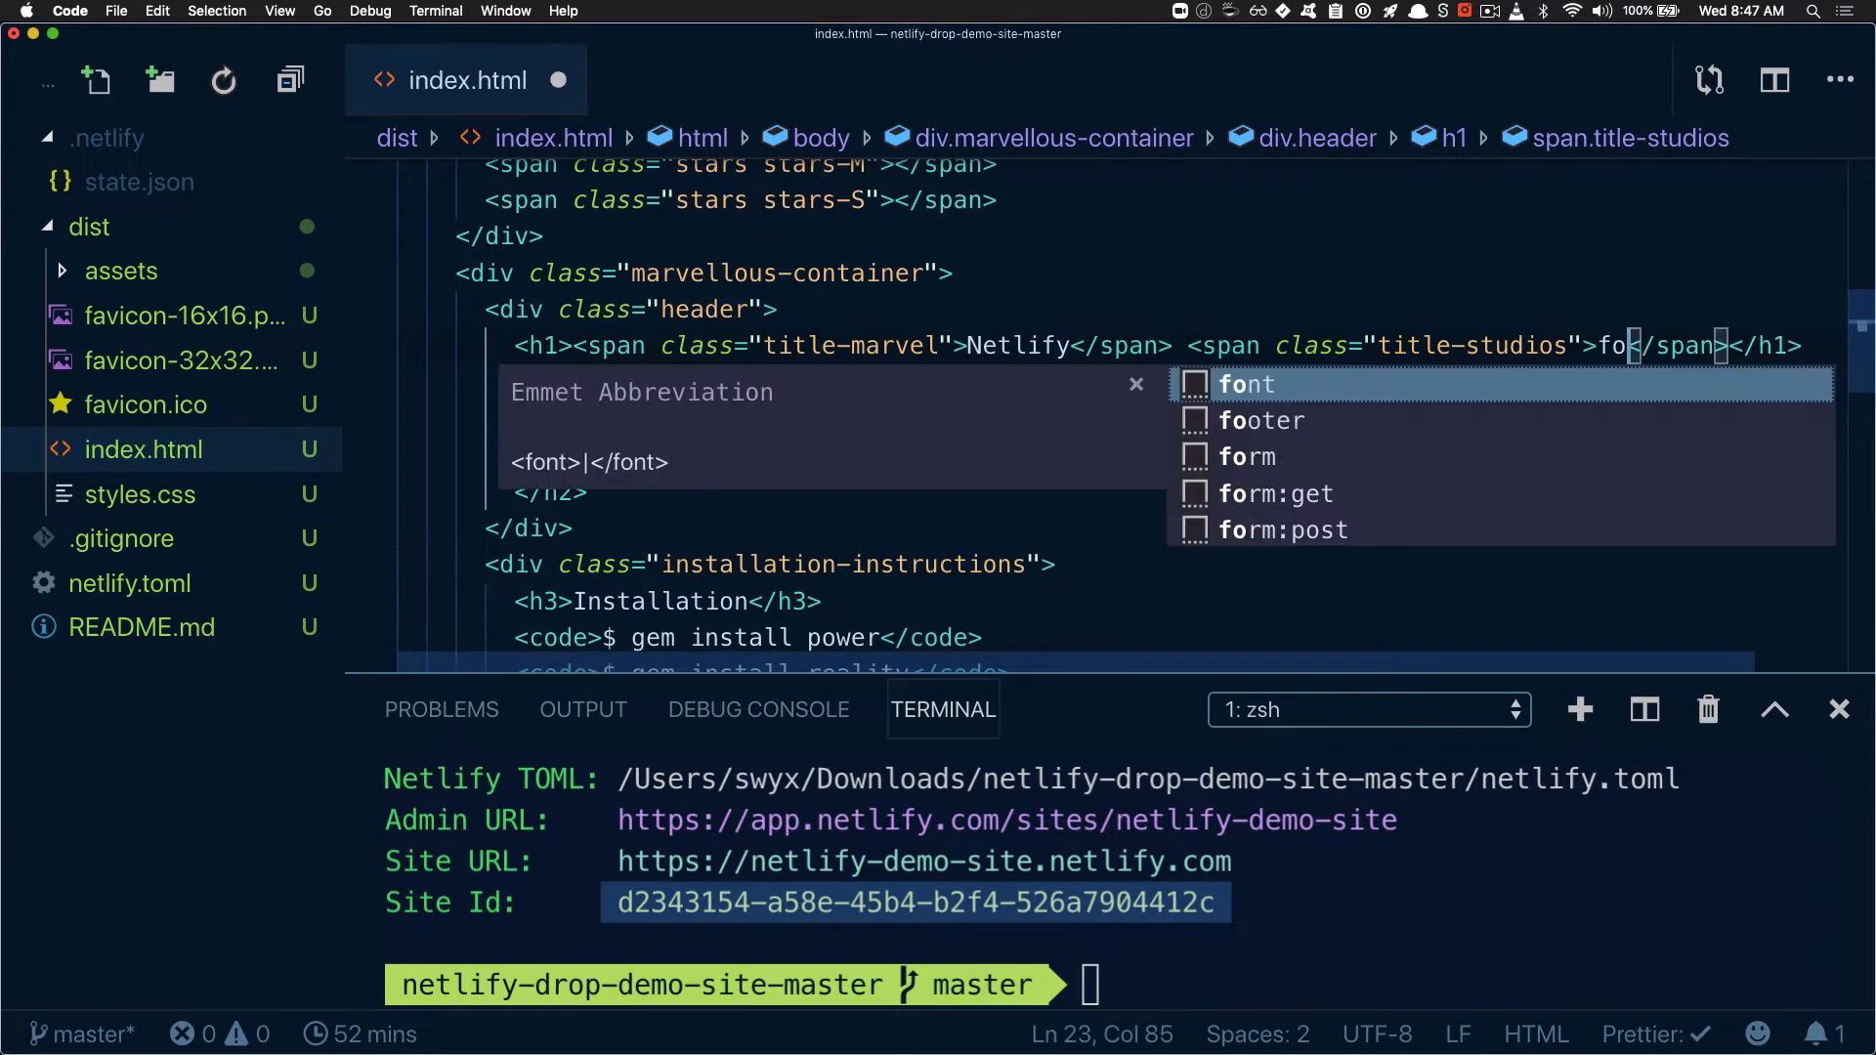
text(Git)
key(cmd+s)
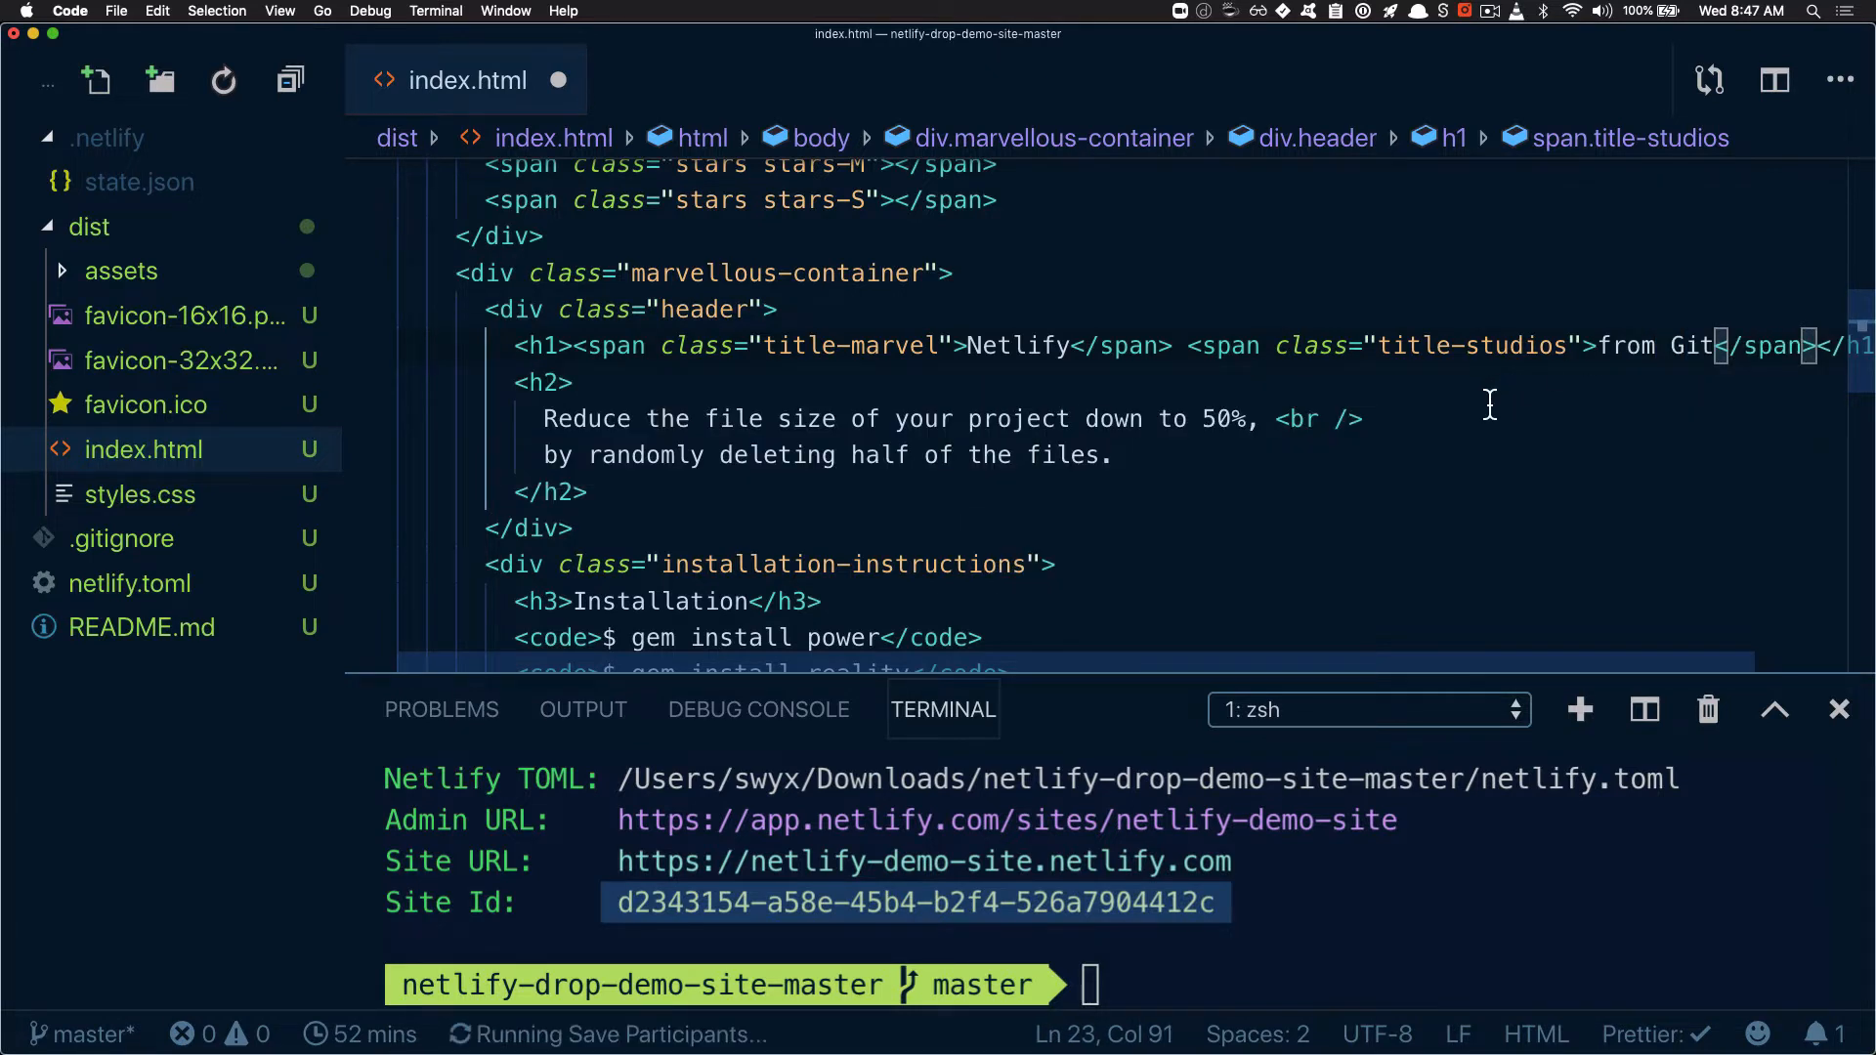
key(Down)
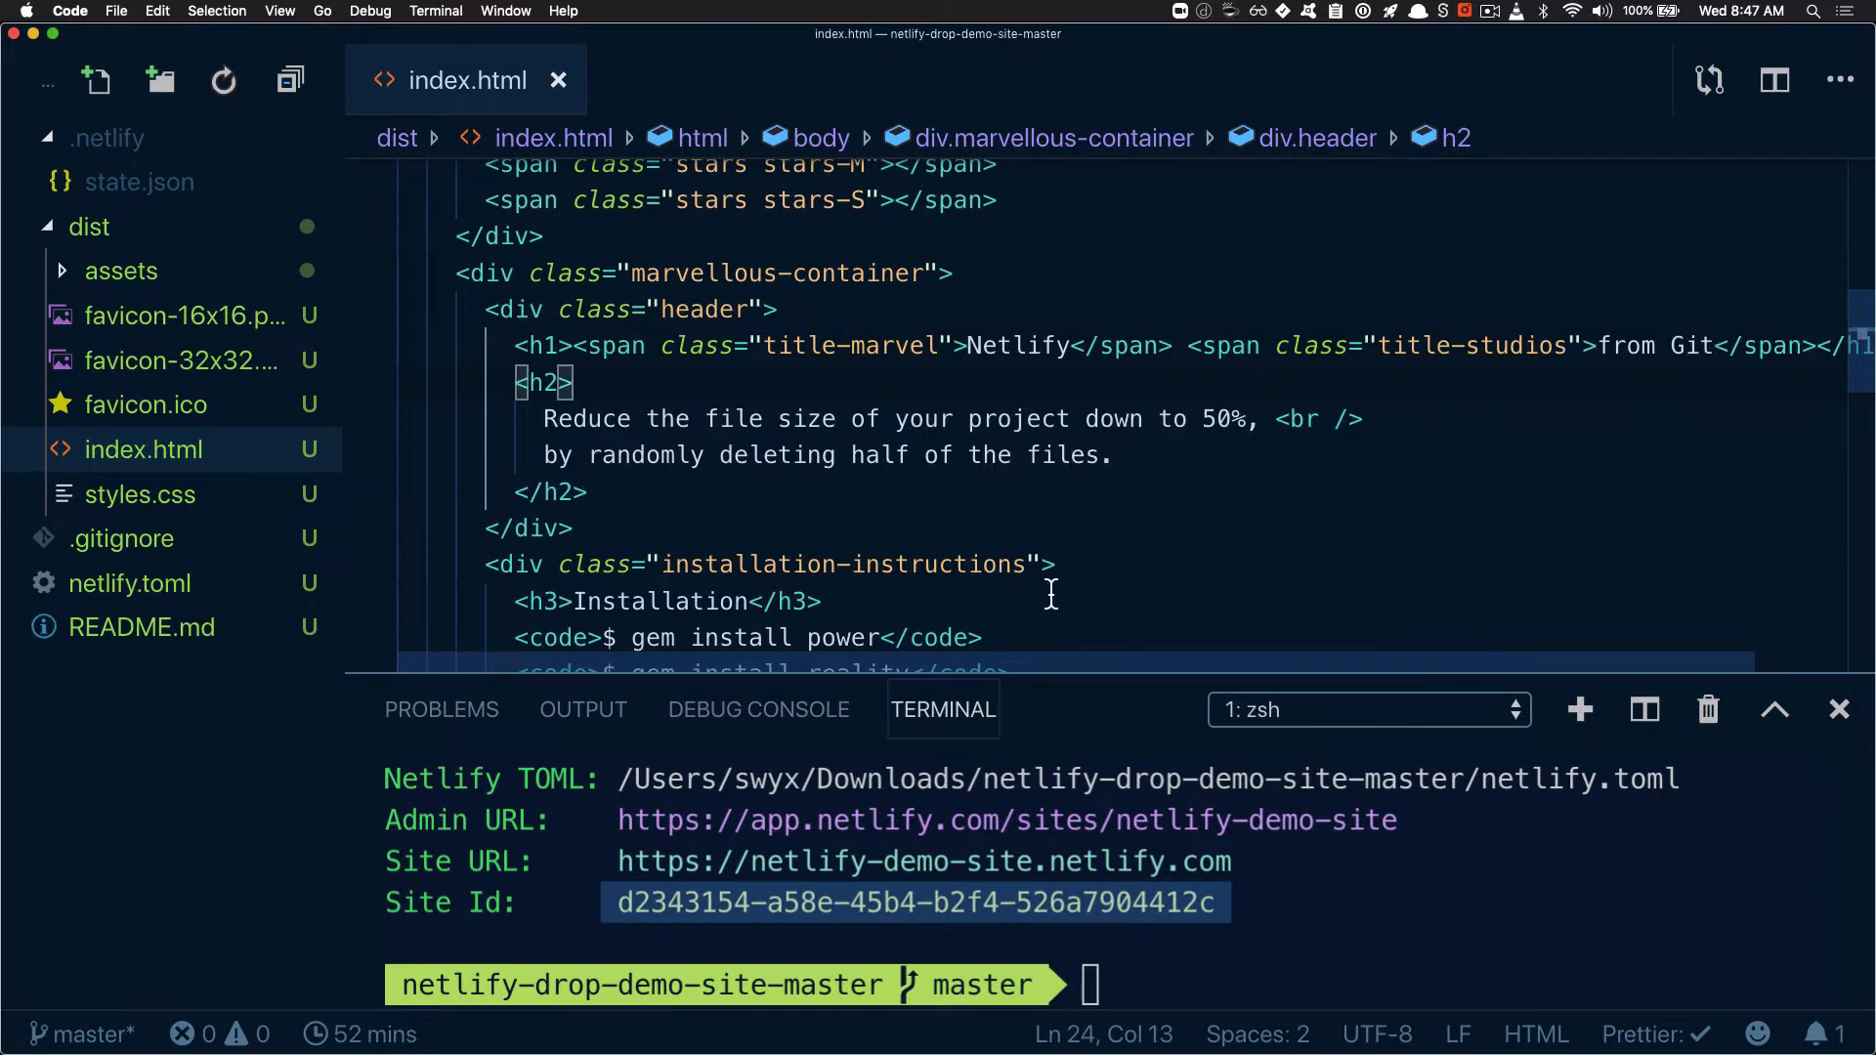
Stage all project files with "git add ." and commit them with the message "initial files"
drag(1032, 674, 1033, 520)
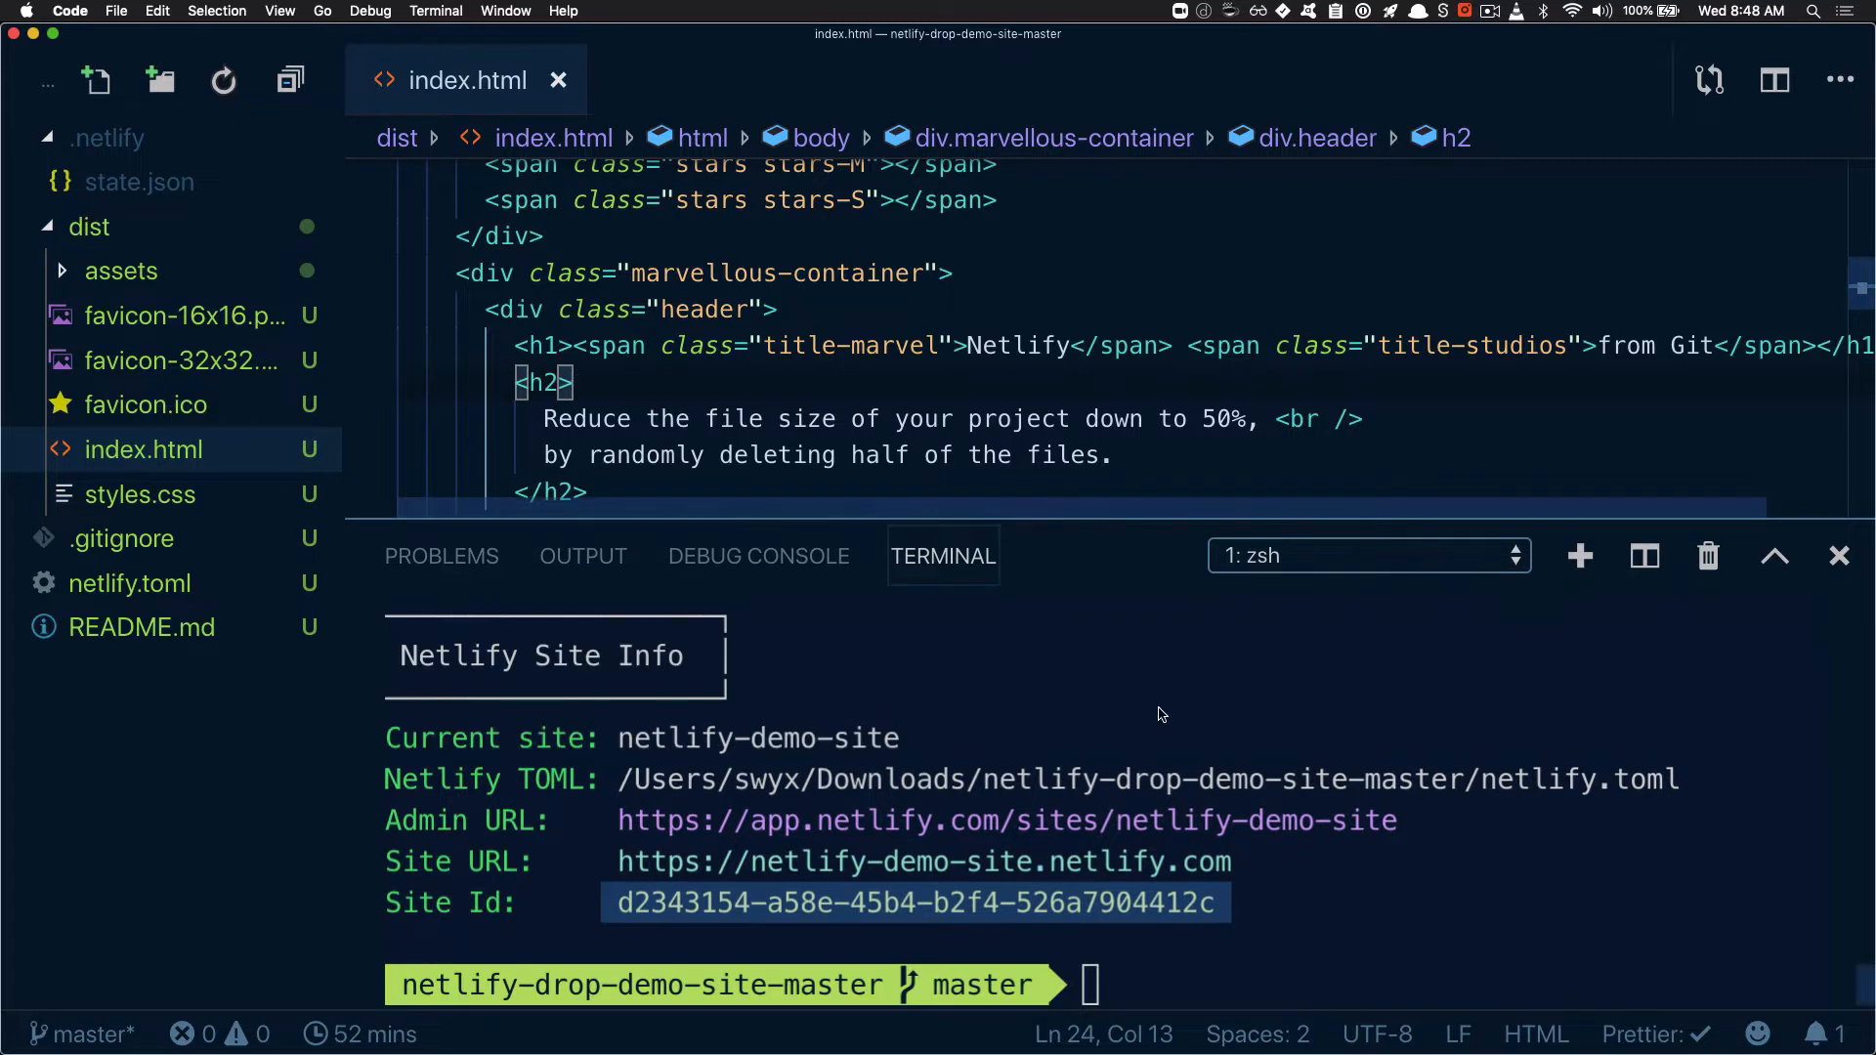
click(1185, 743)
text(git add .)
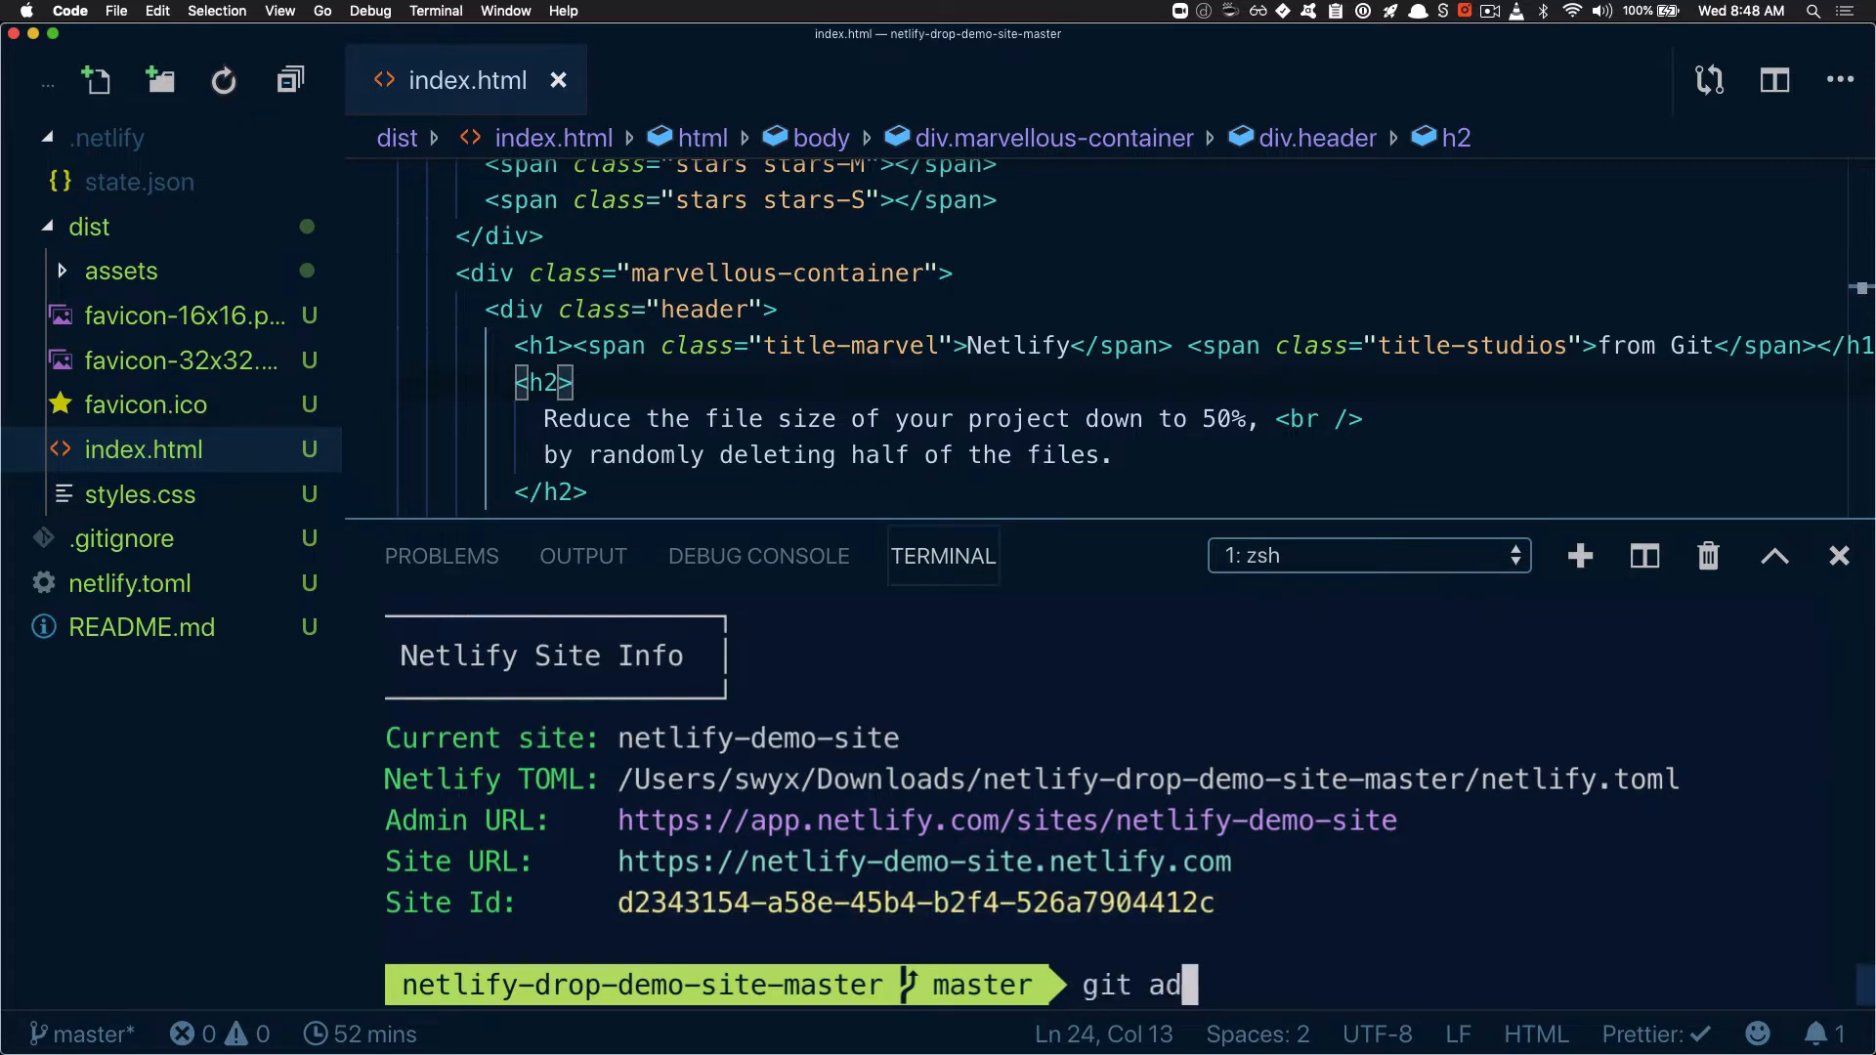
key(Return)
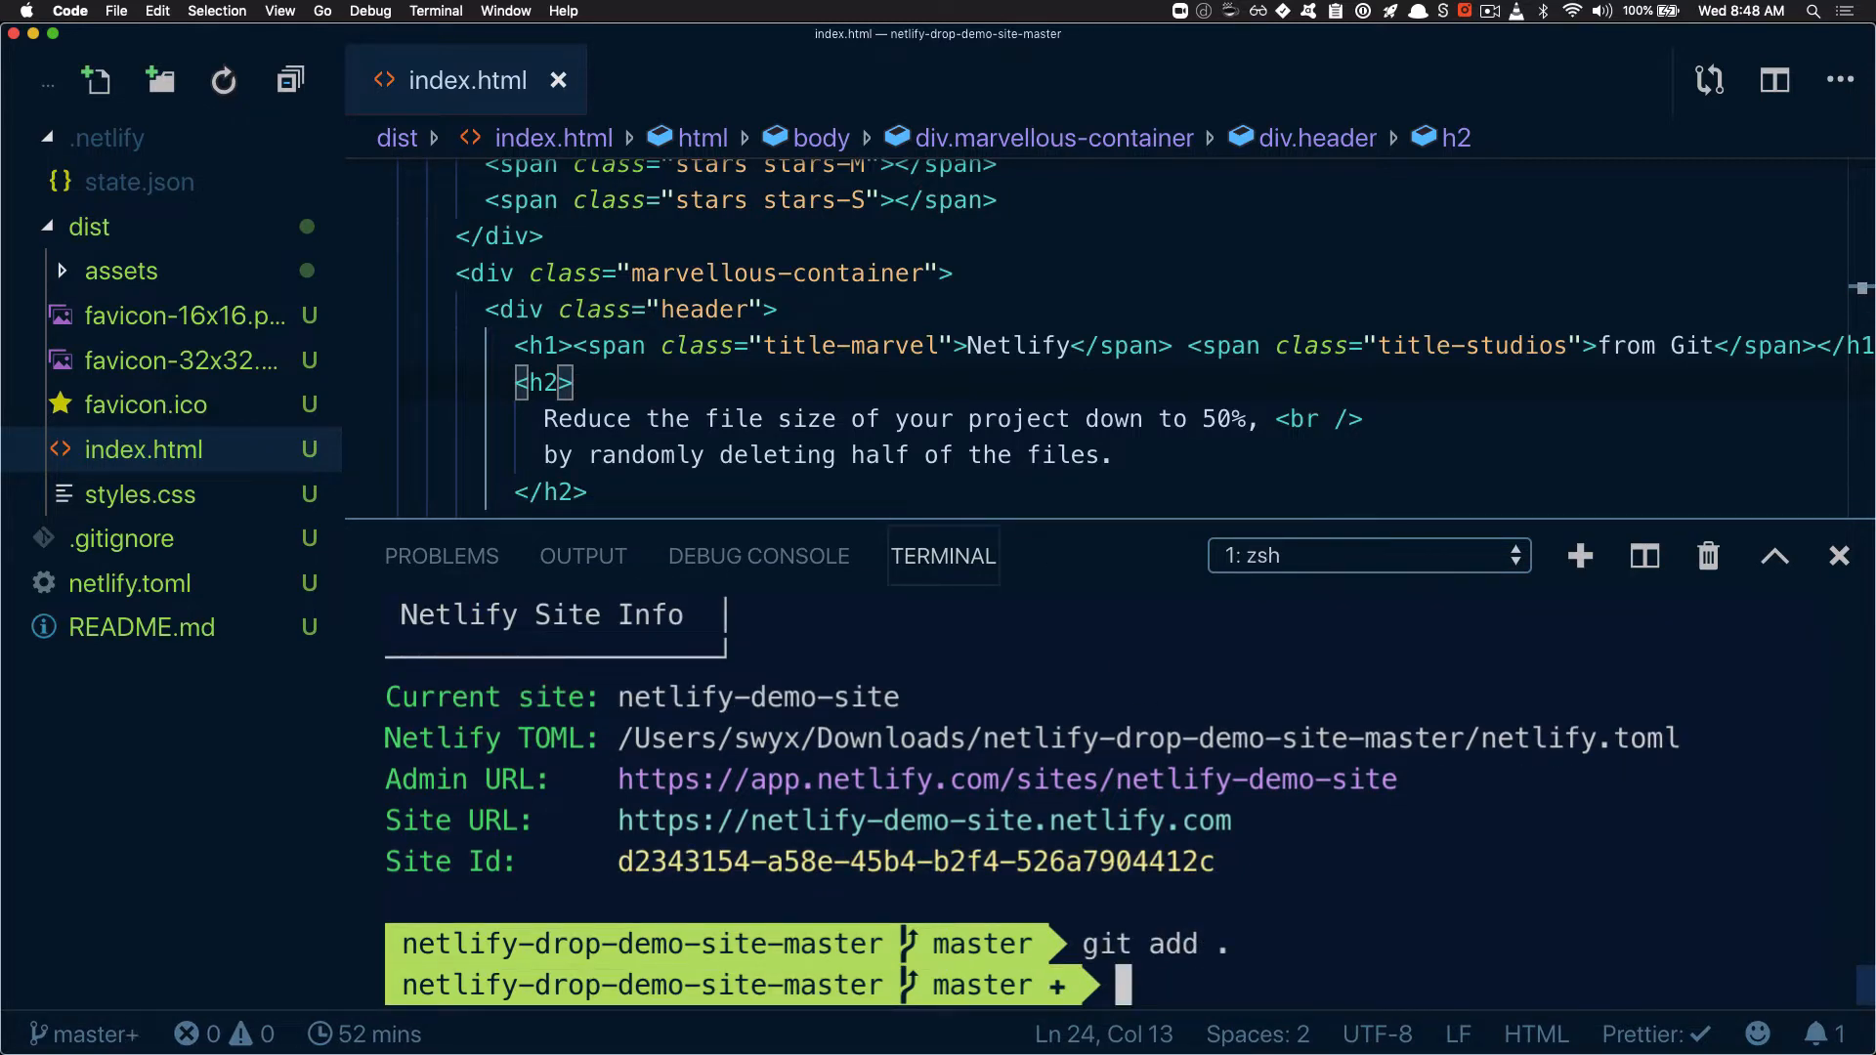
text(git commit)
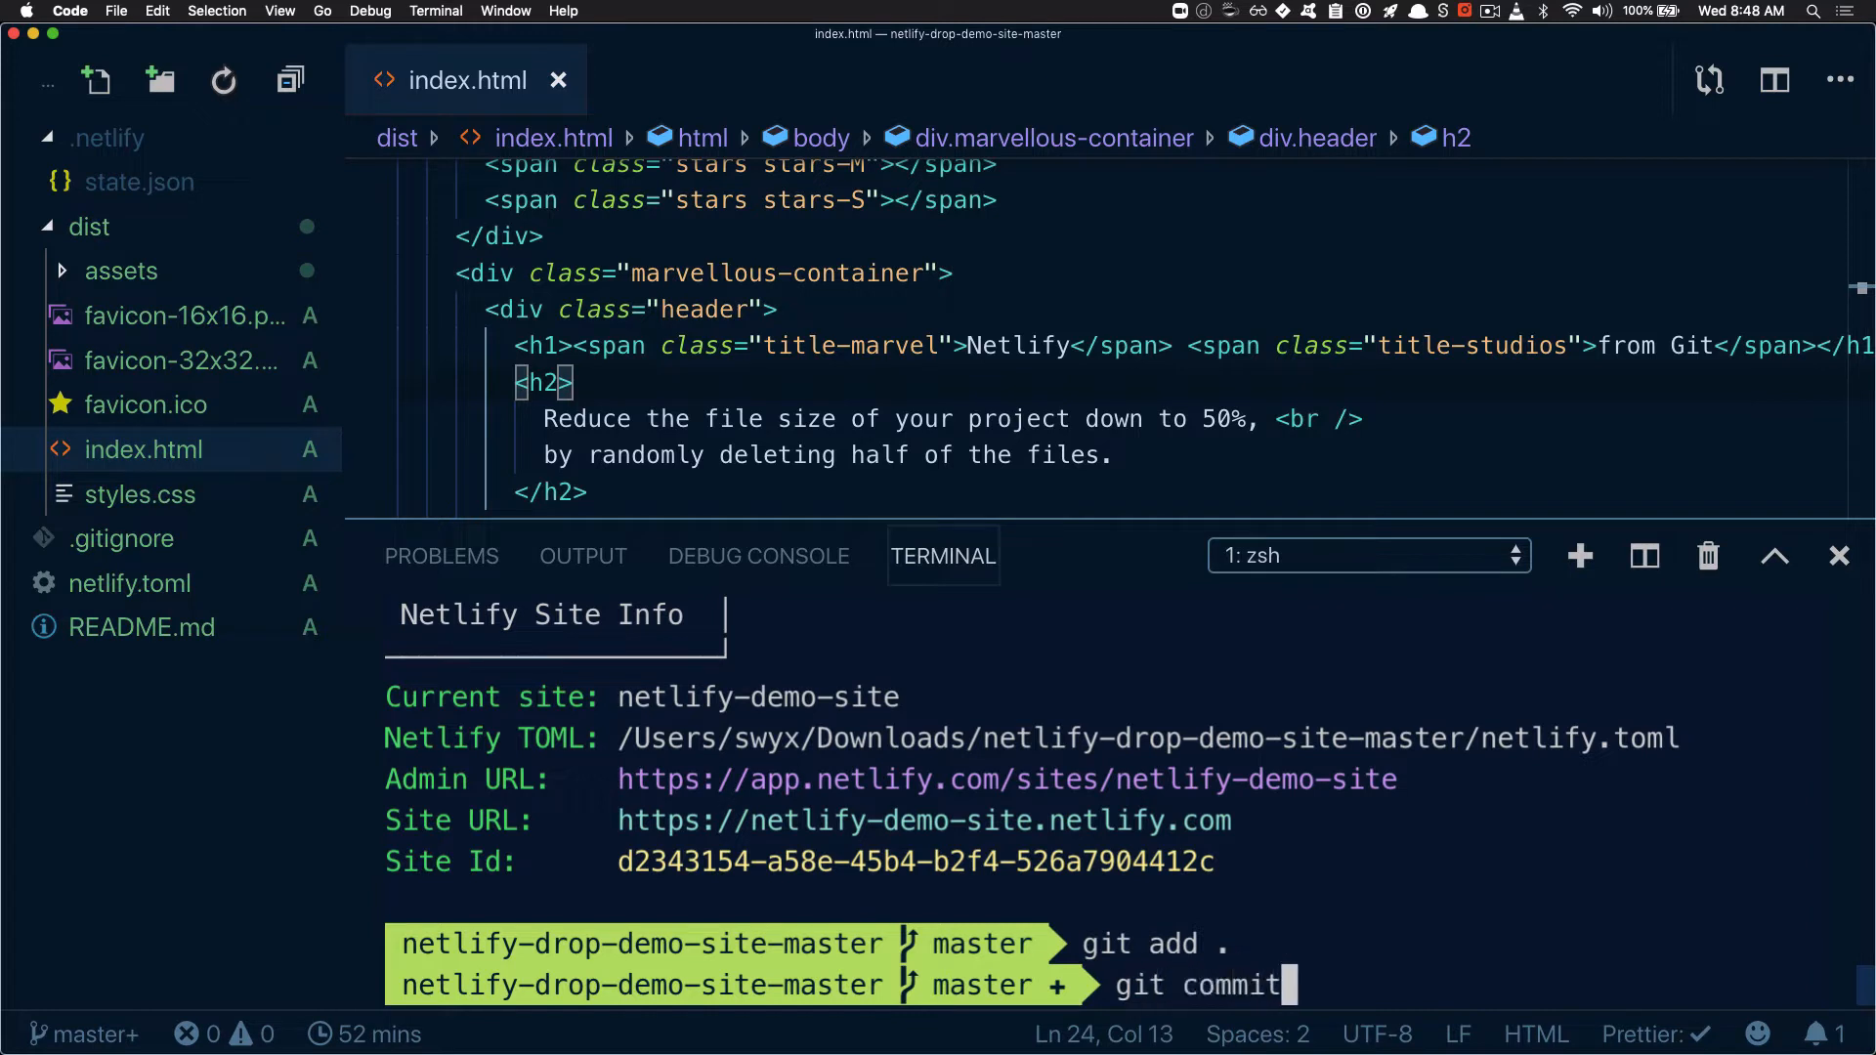
text( -m "initial files")
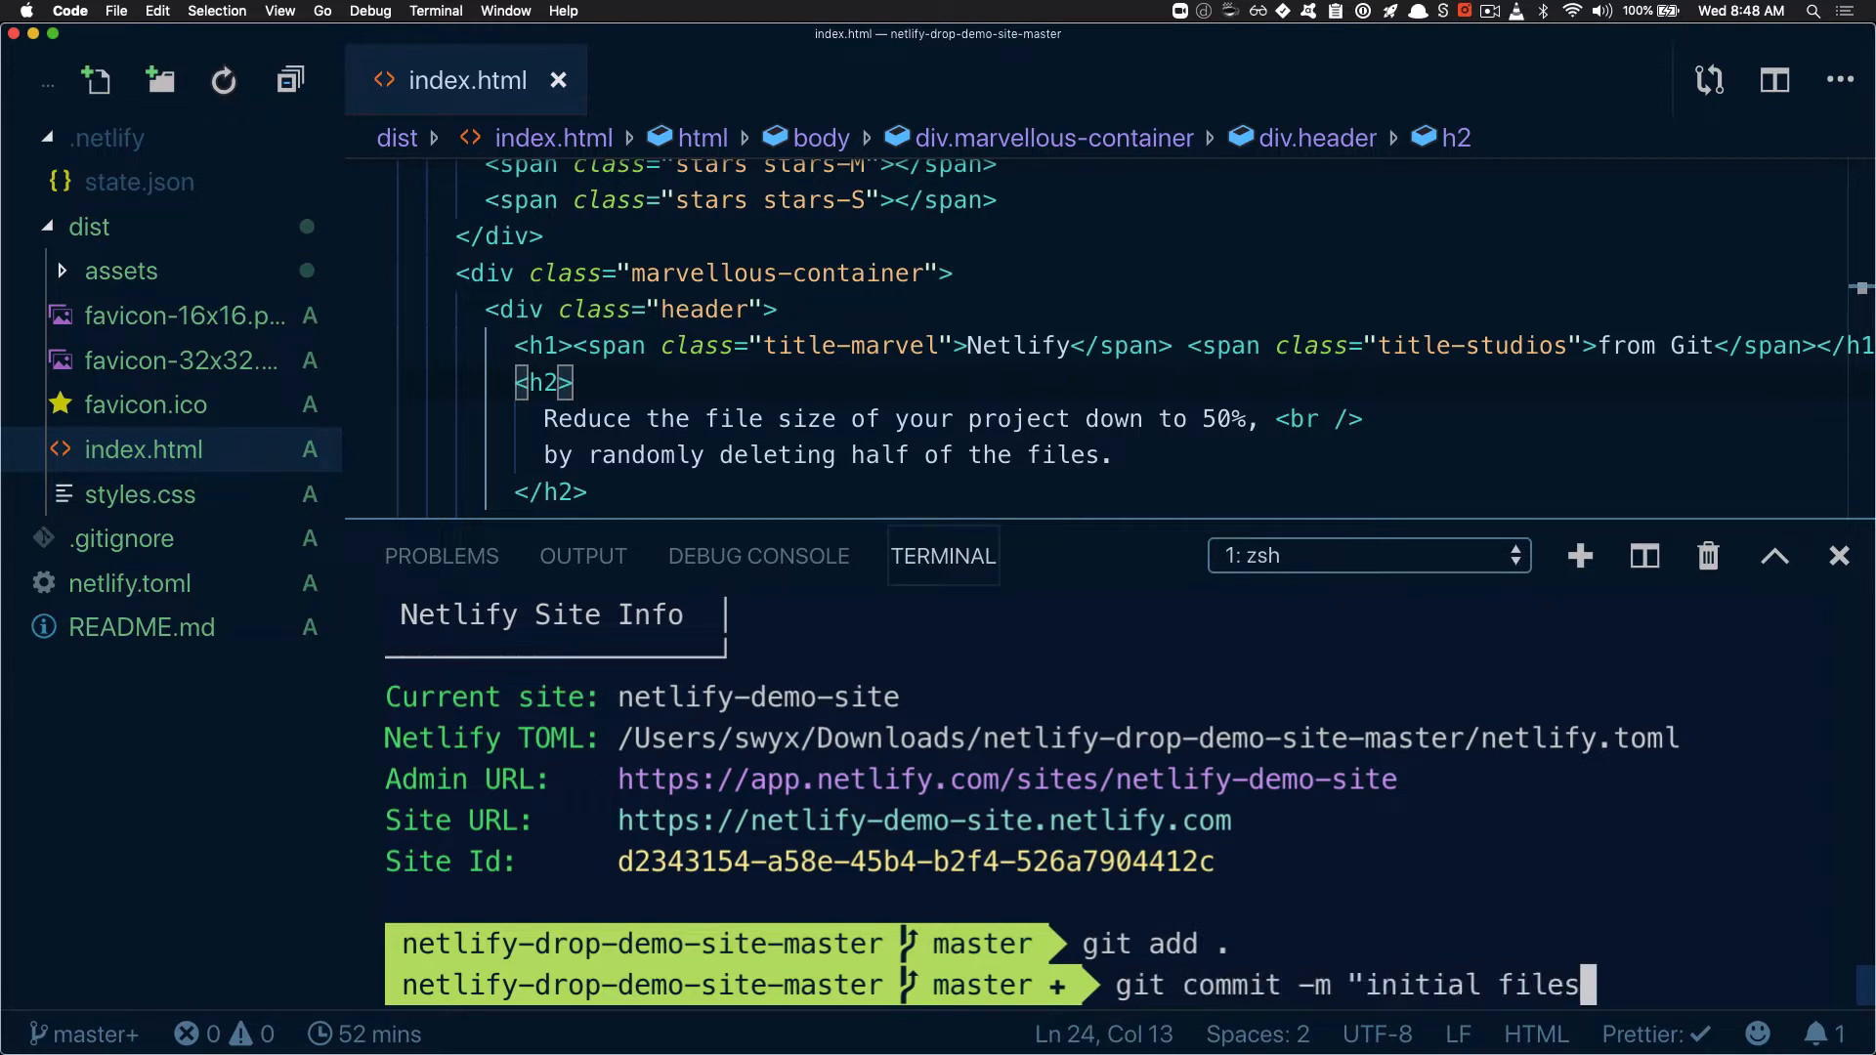
key(Return)
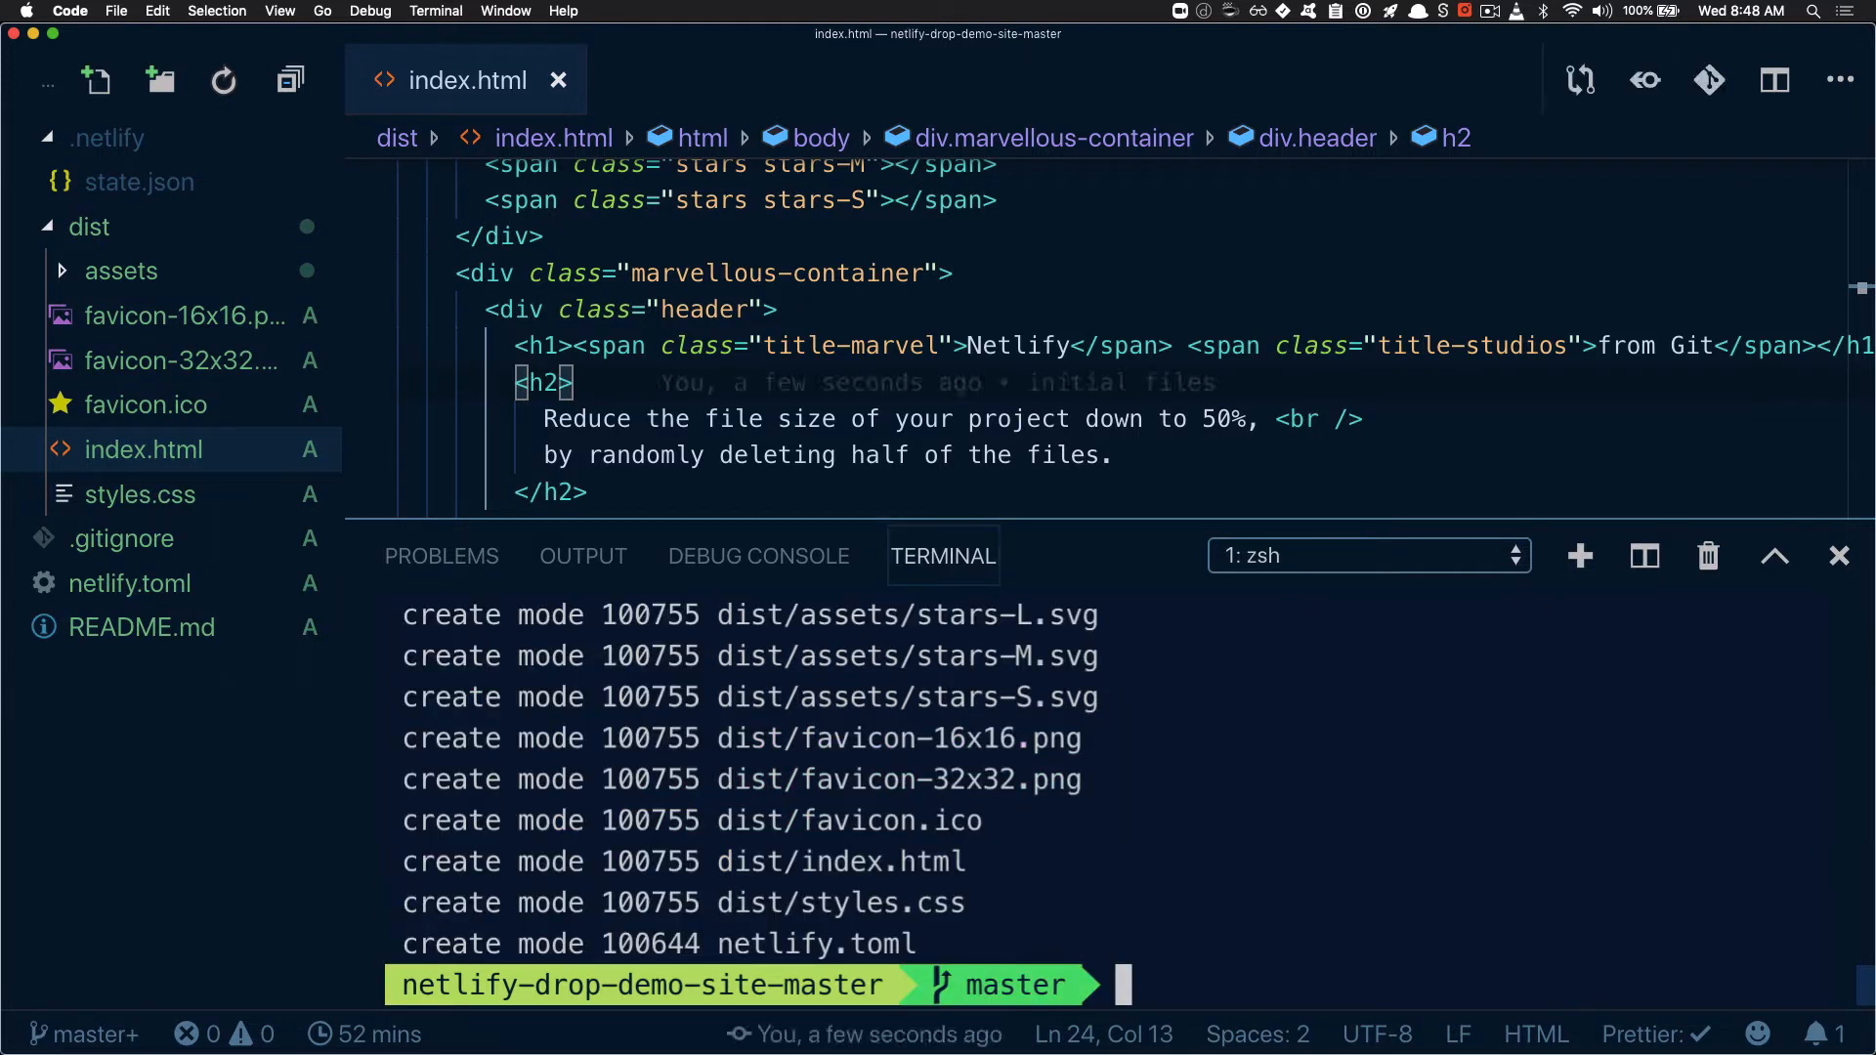
Look over the commit output and check the repository's Git remotes by running "gr -v"
scroll(1132, 823, up, 5)
scroll(1132, 823, down, 5)
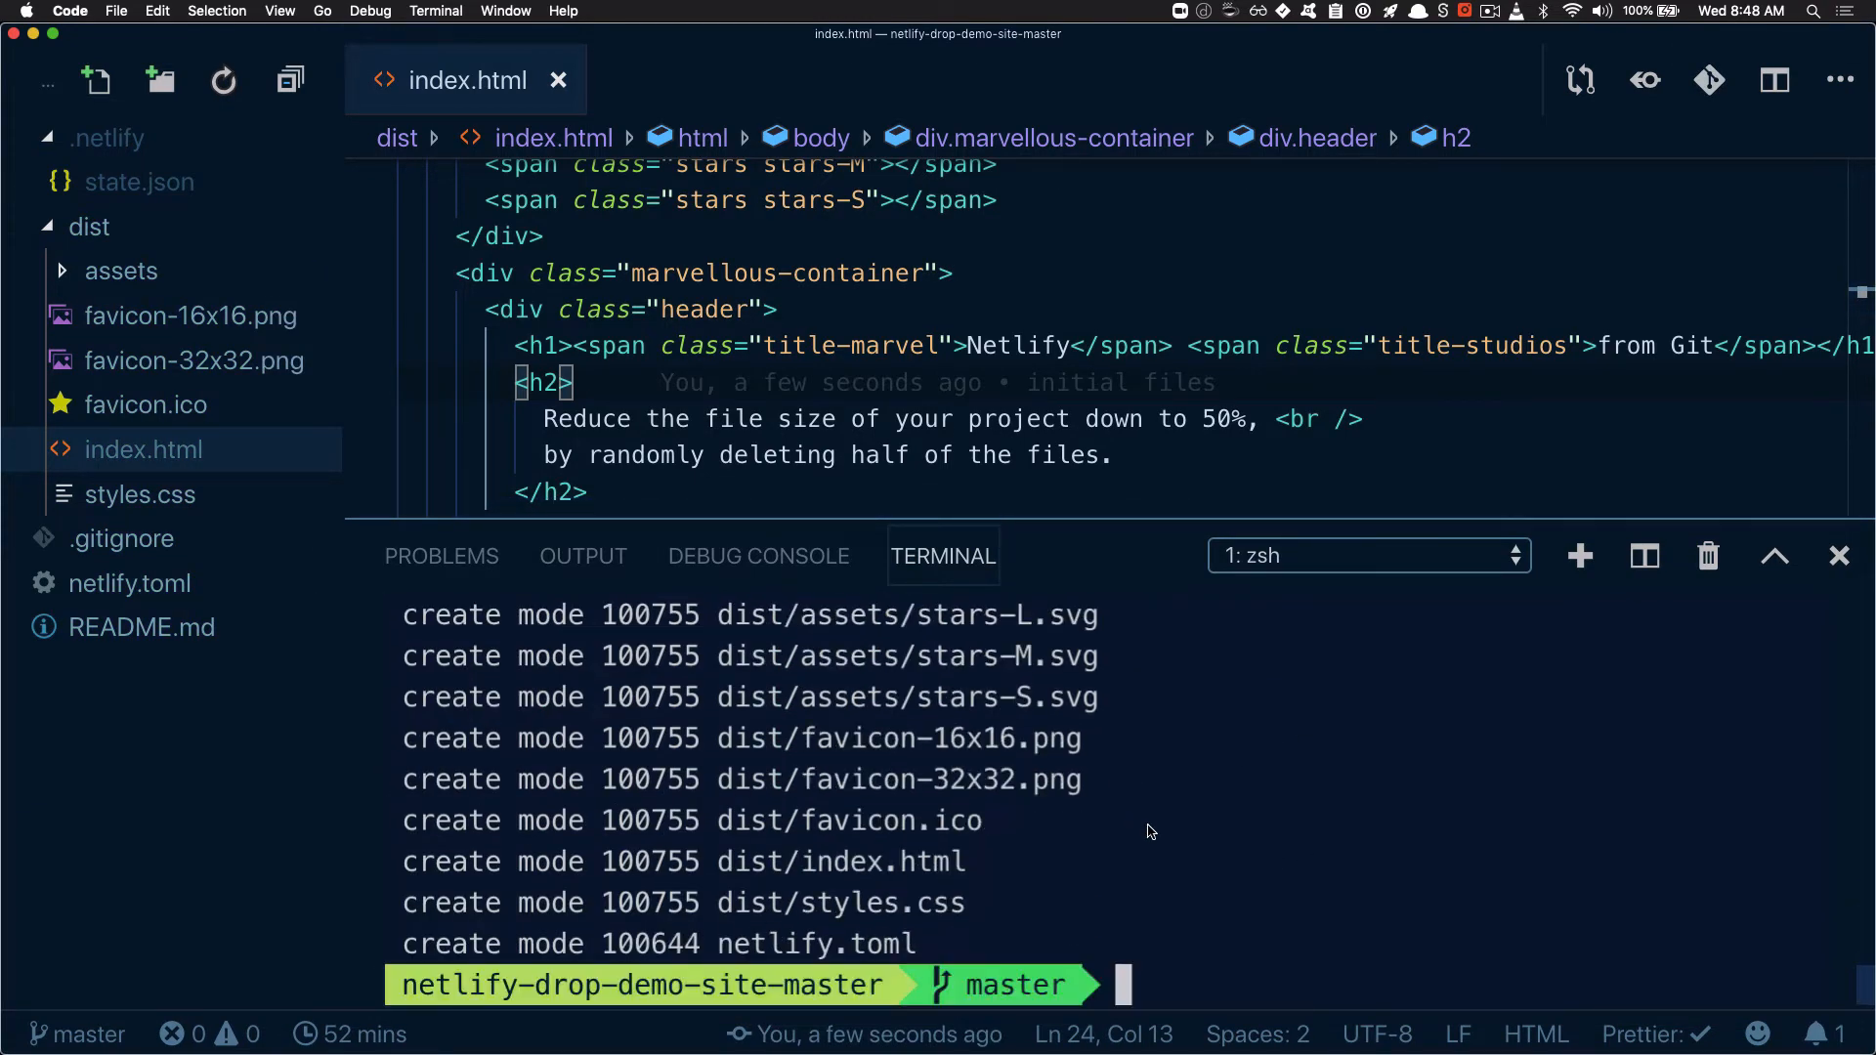
text(gr -v)
key(Return)
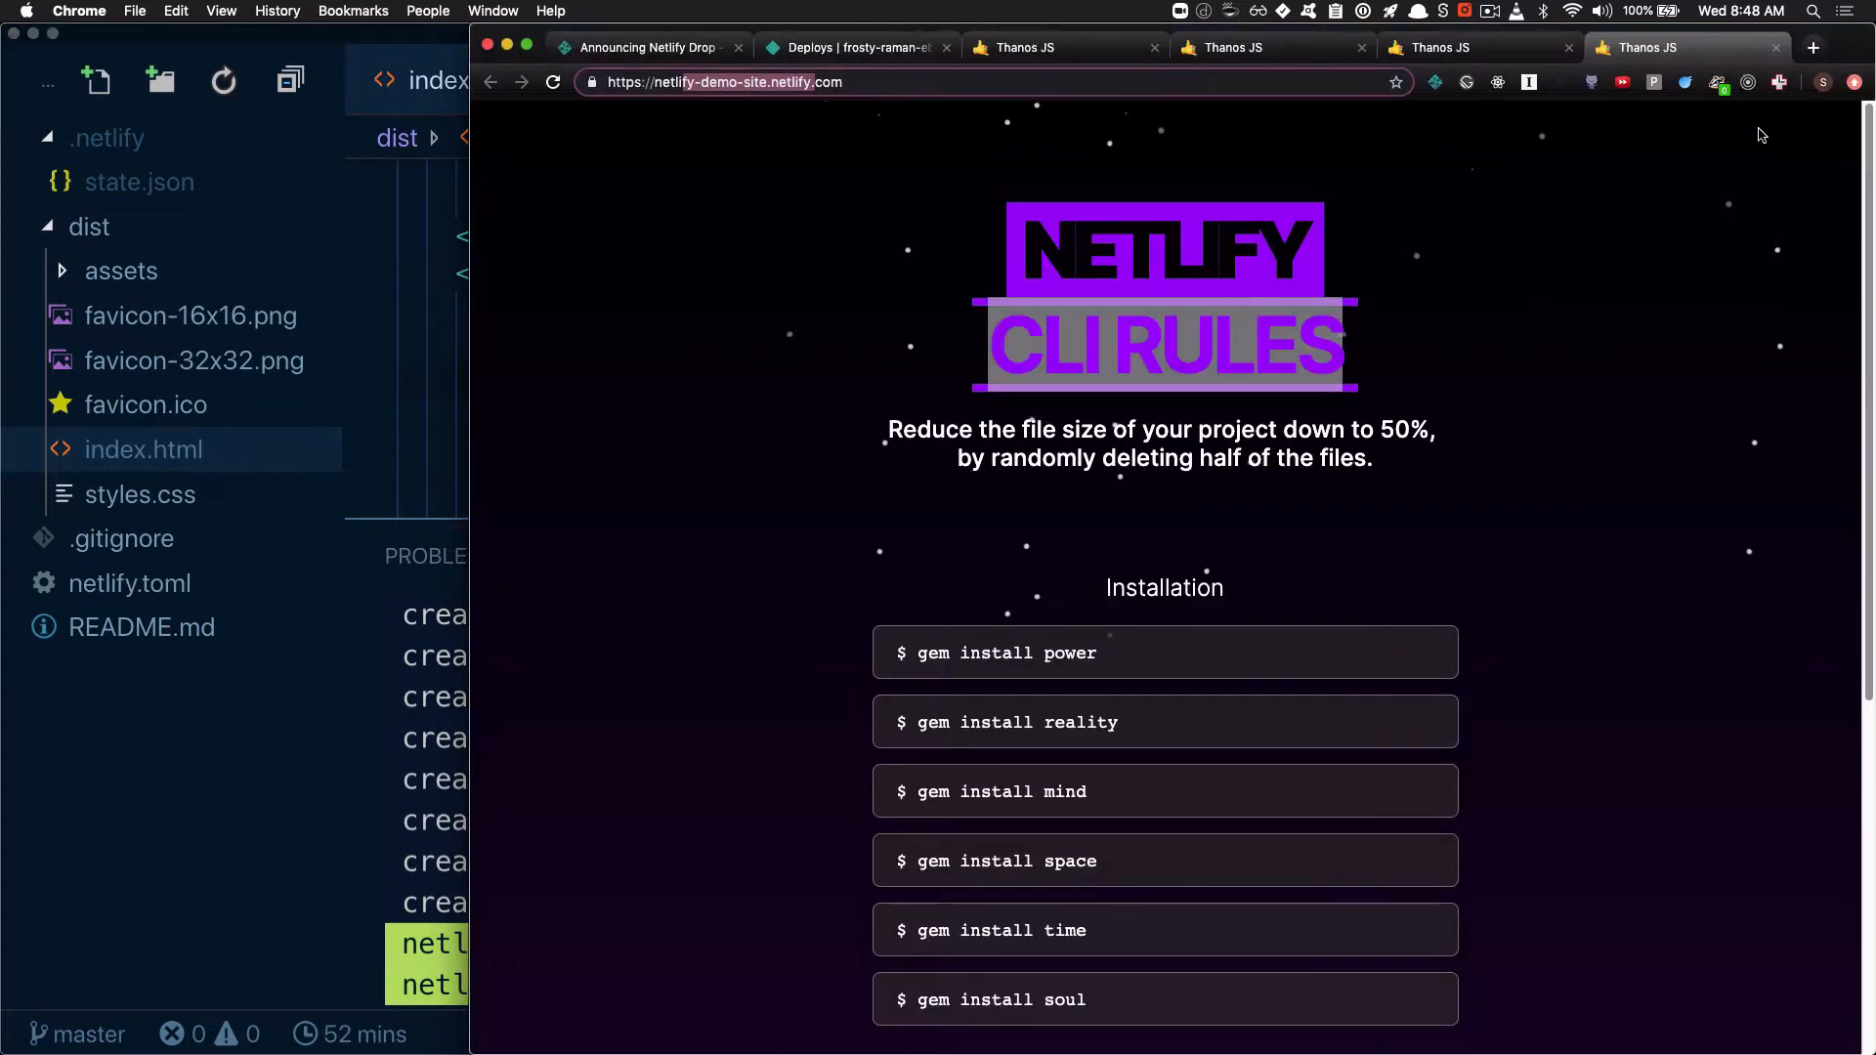
Open github.com in a new browser tab and start creating a new repository
click(1814, 46)
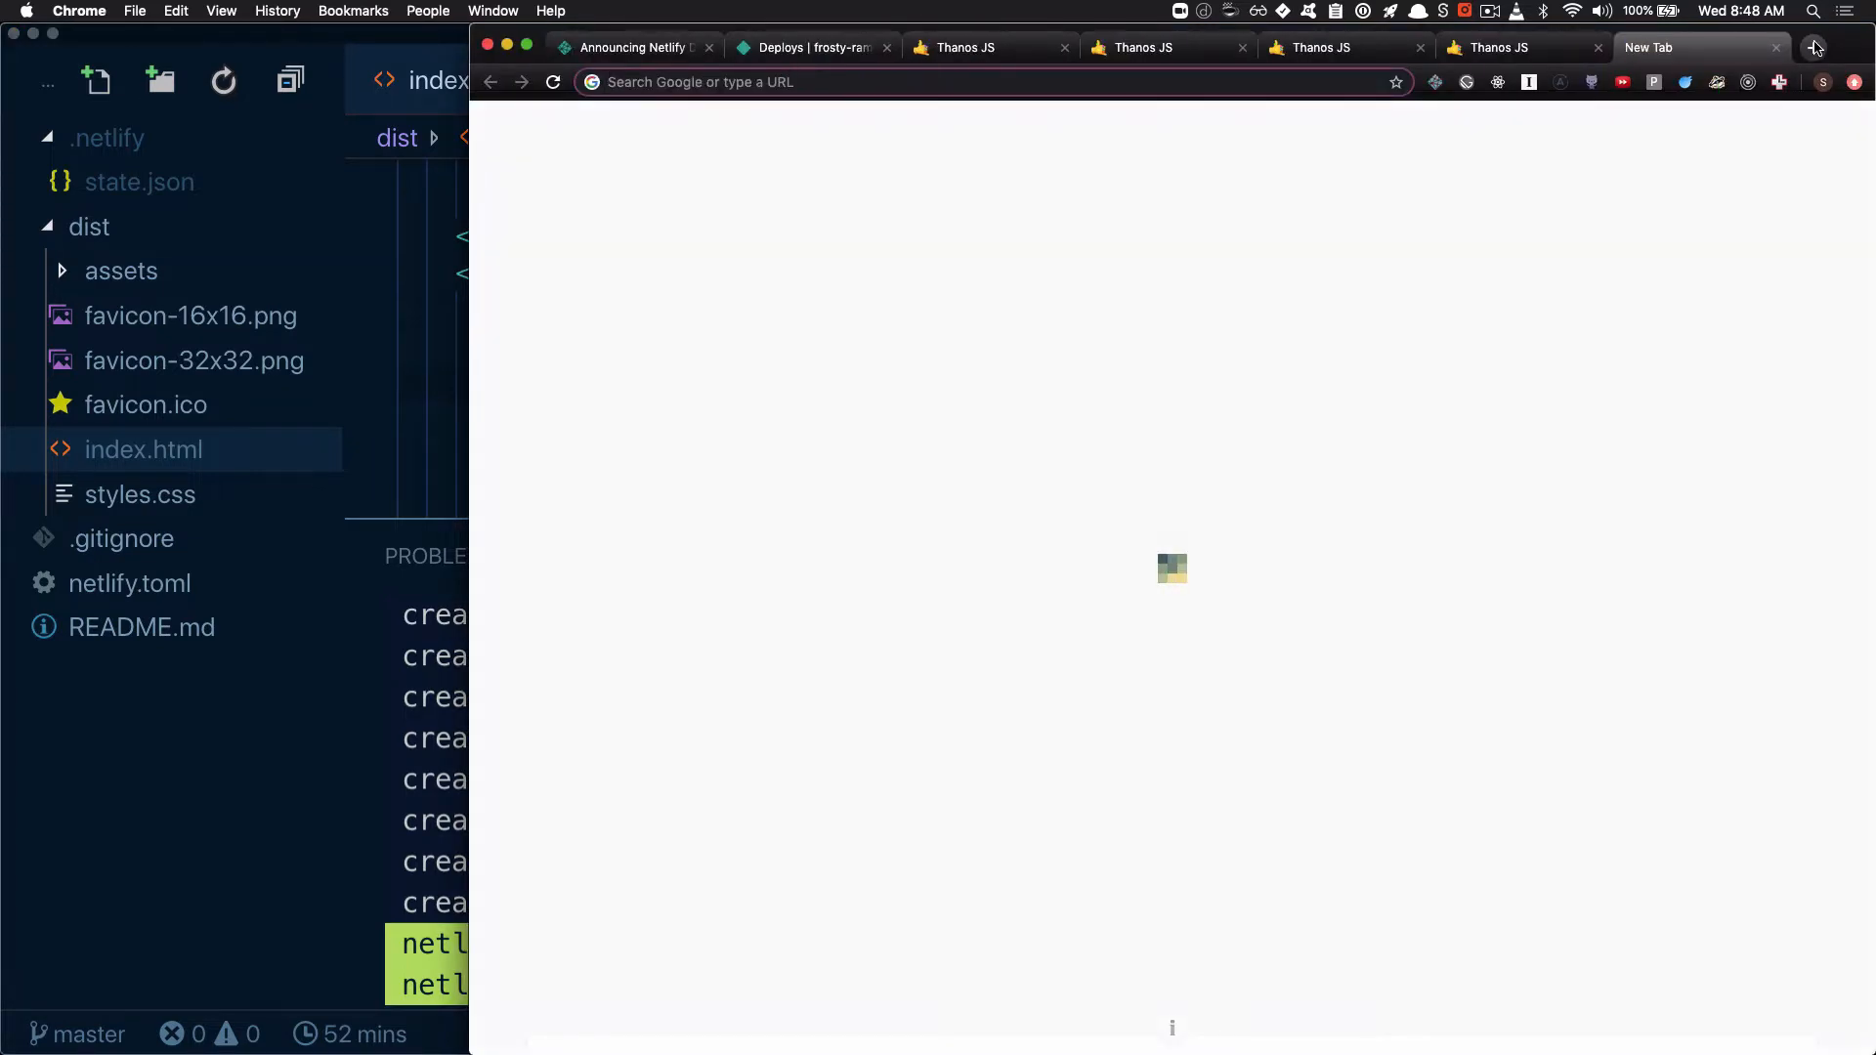
text(github.com)
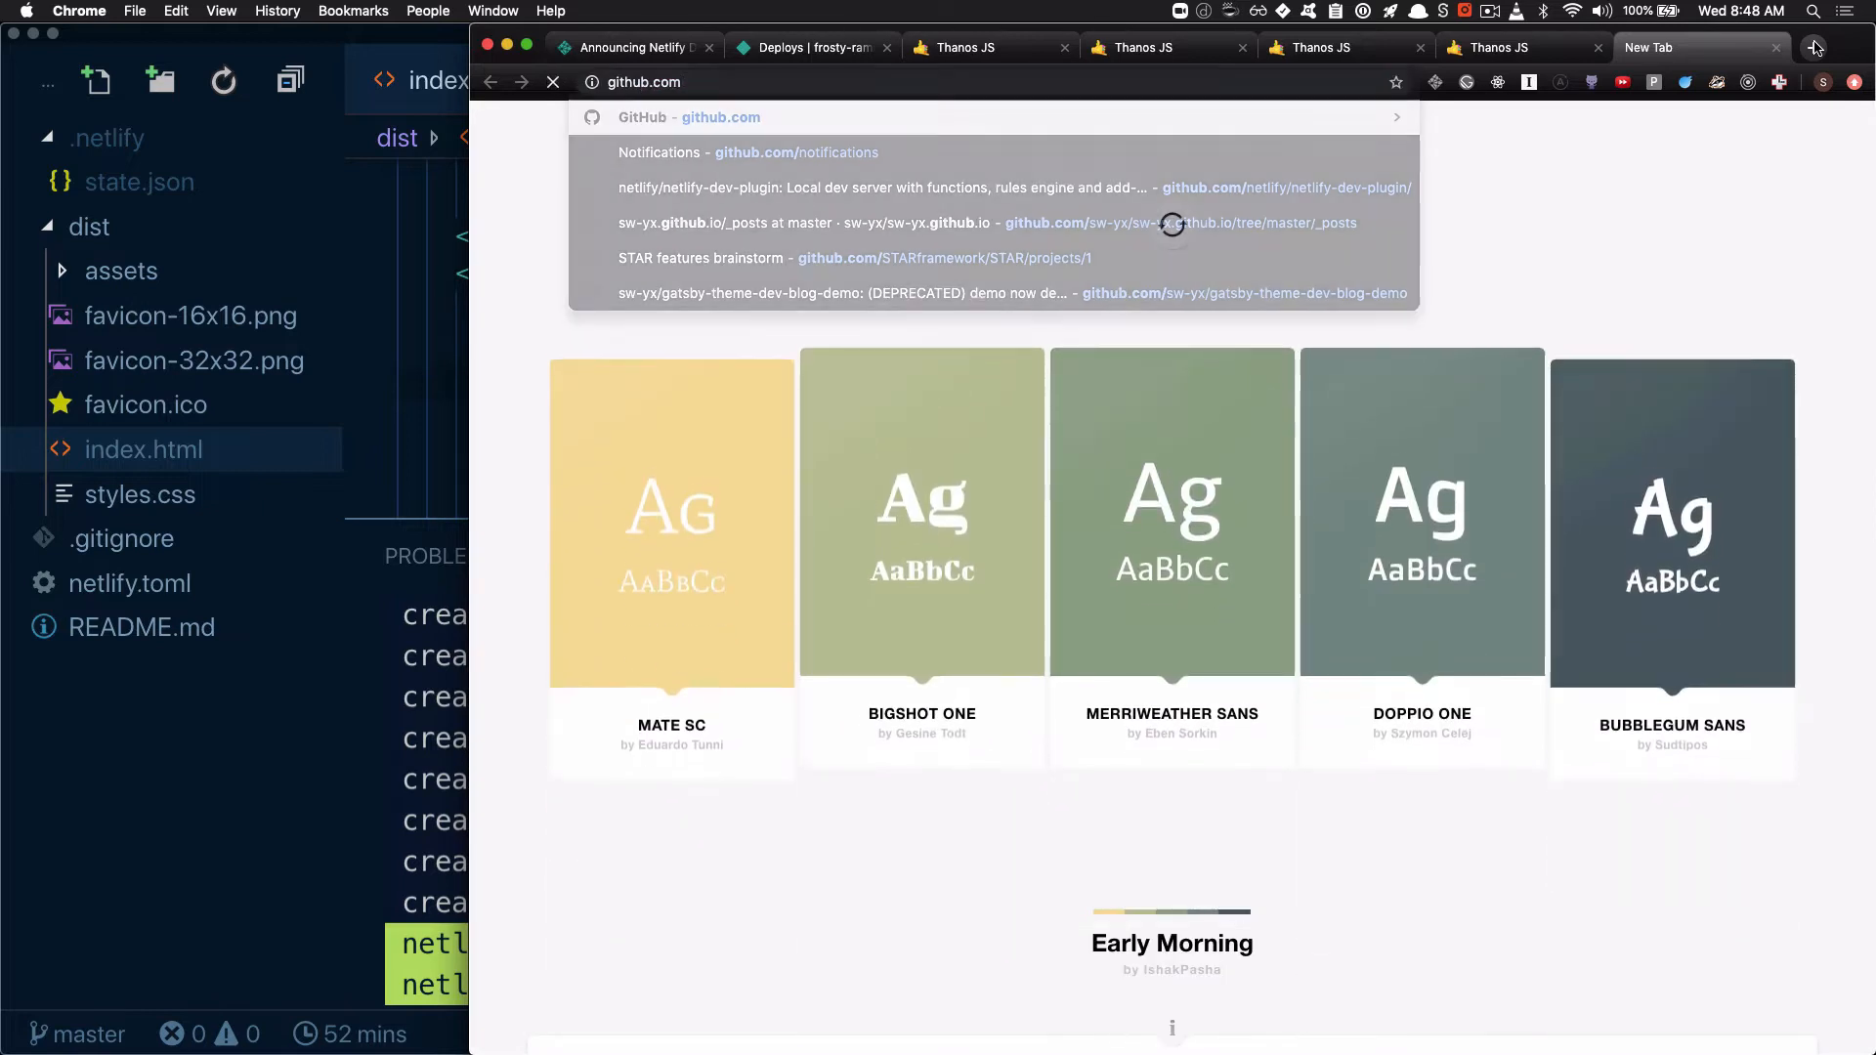
key(Return)
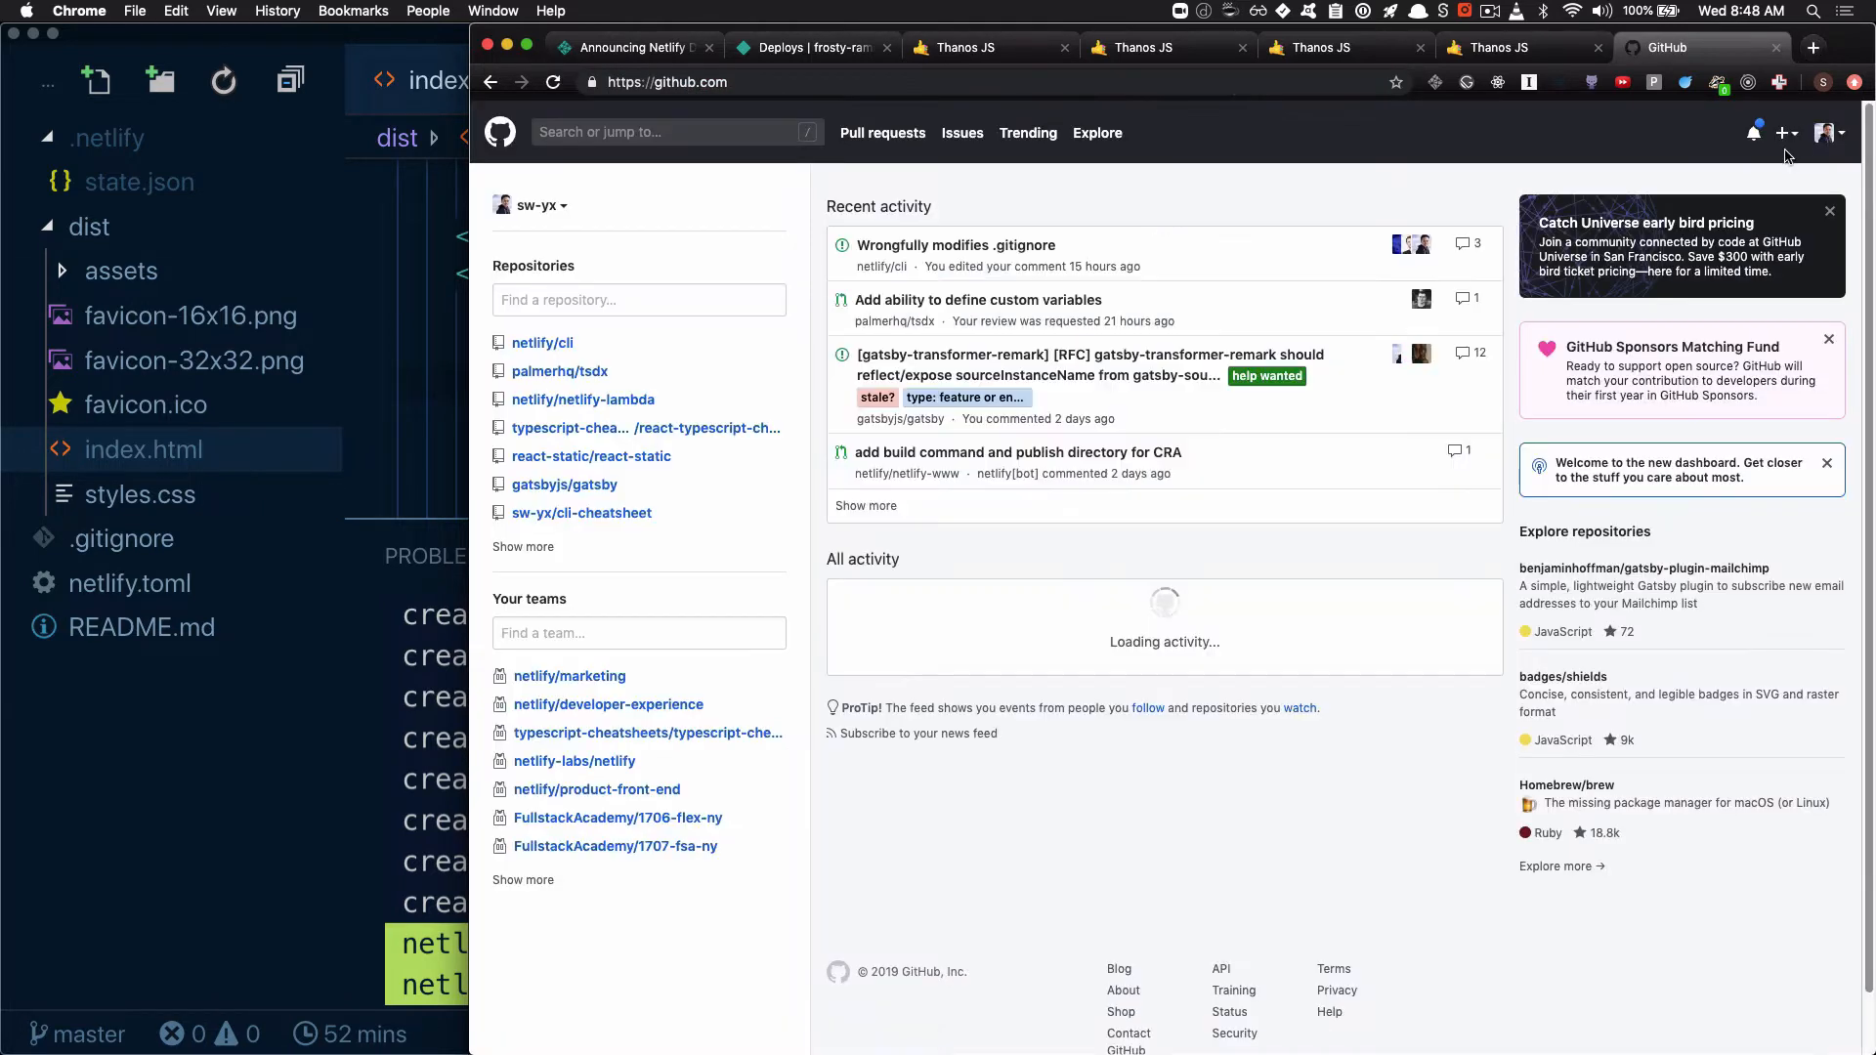
click(1791, 139)
click(1710, 170)
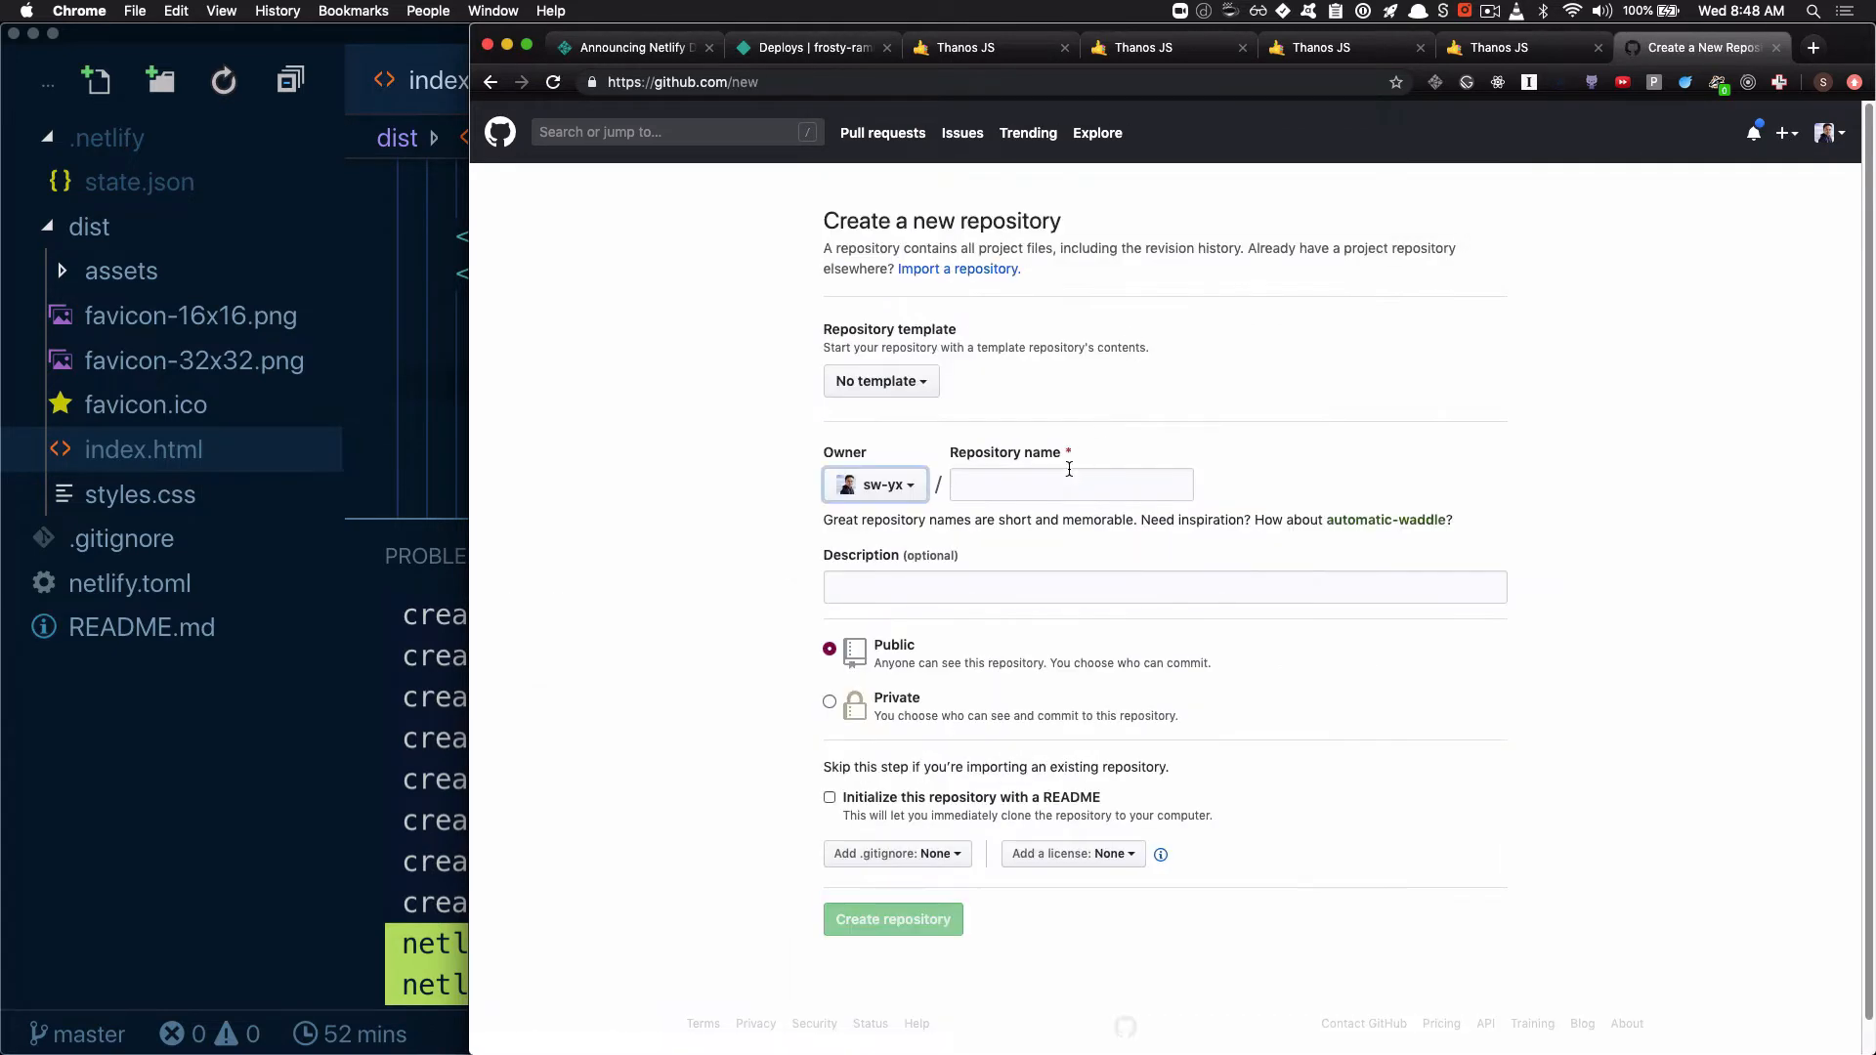
Create a public GitHub repository with "netlify-drop-demo-site-master" as both its name and its description
click(1069, 472)
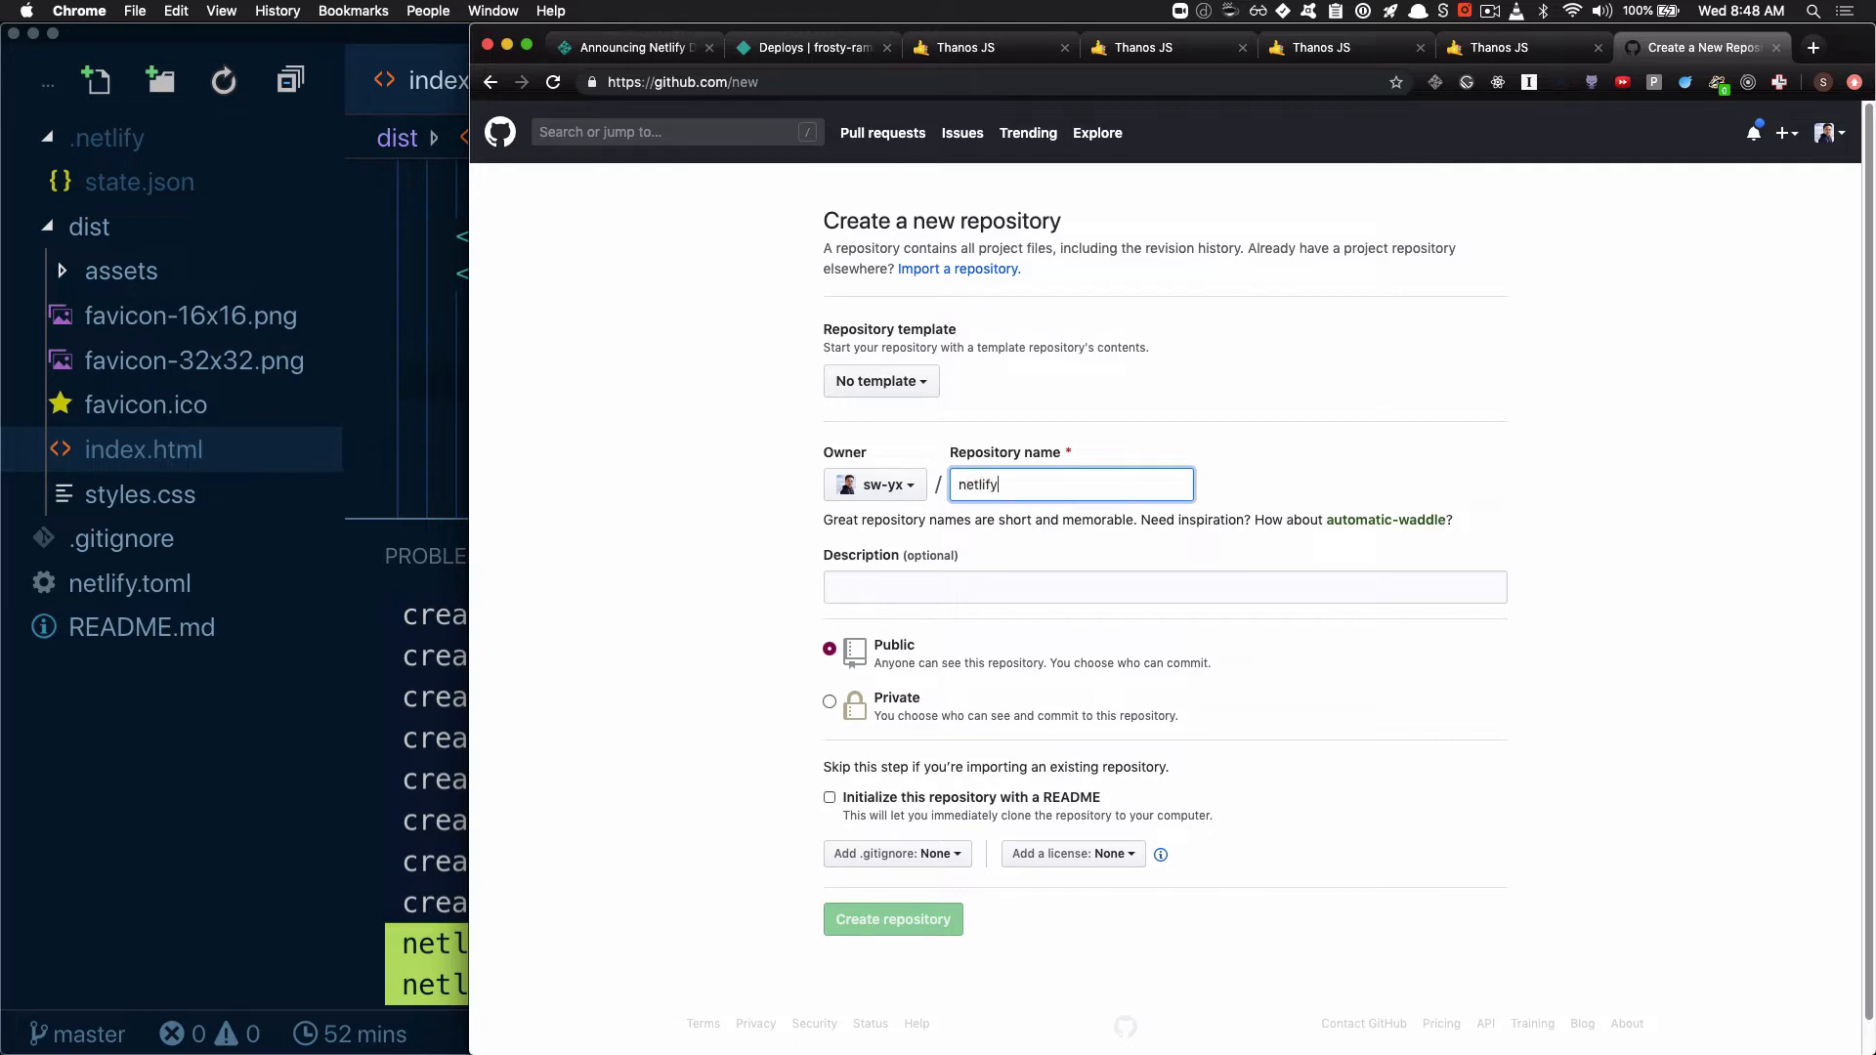
key(super+Tab)
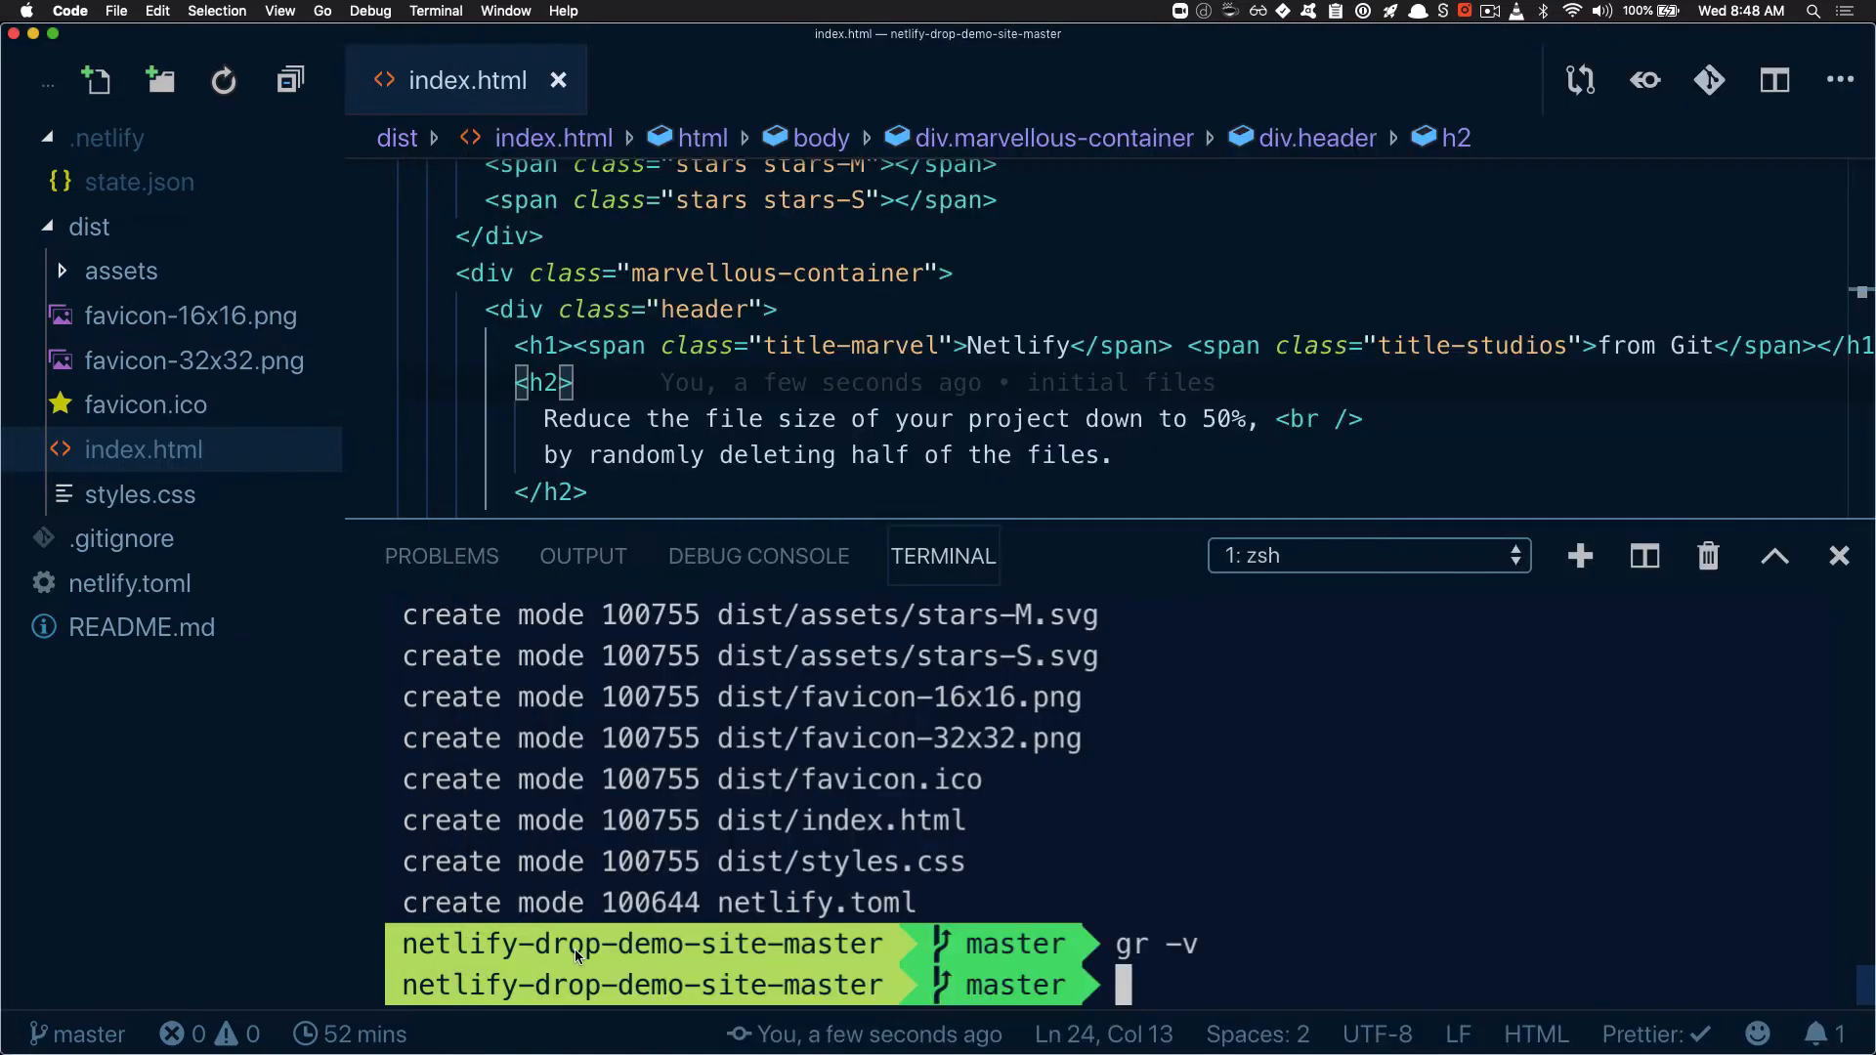
key(super+Tab)
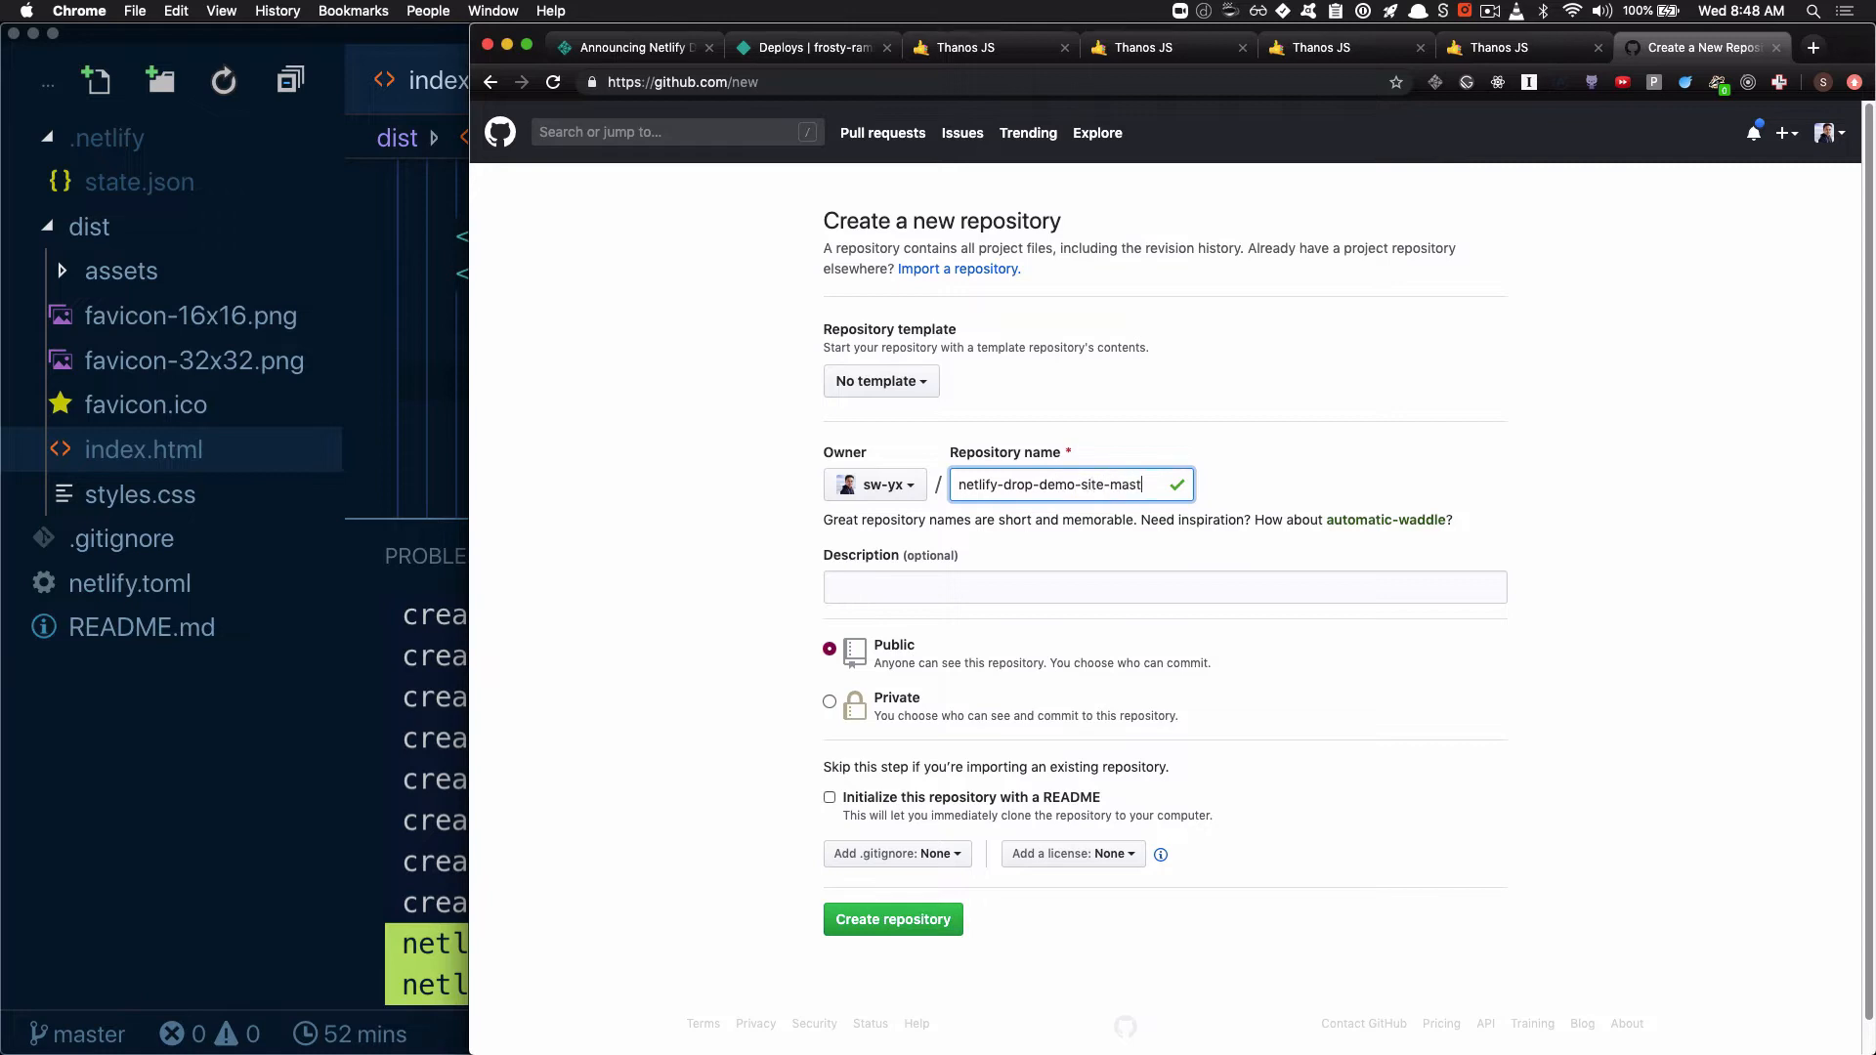
text(er)
key(super+a)
key(super+c)
key(Tab)
key(super+v)
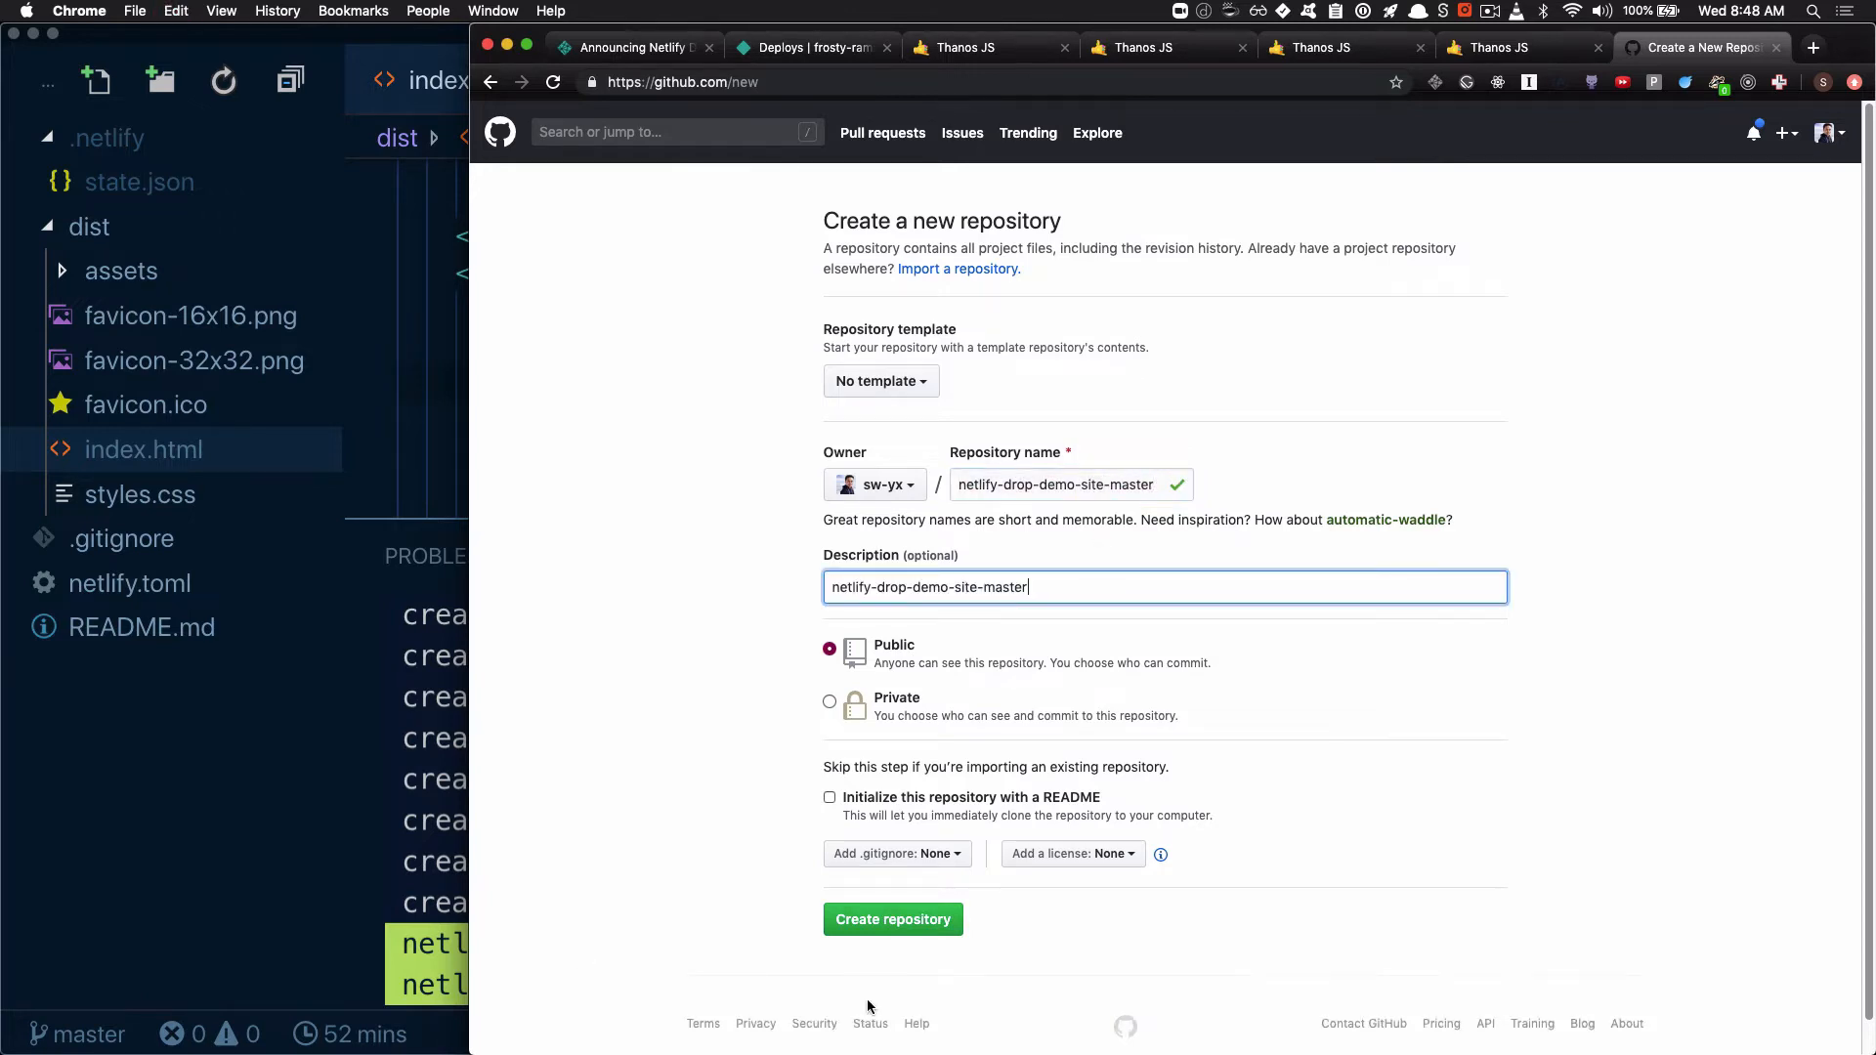
click(891, 920)
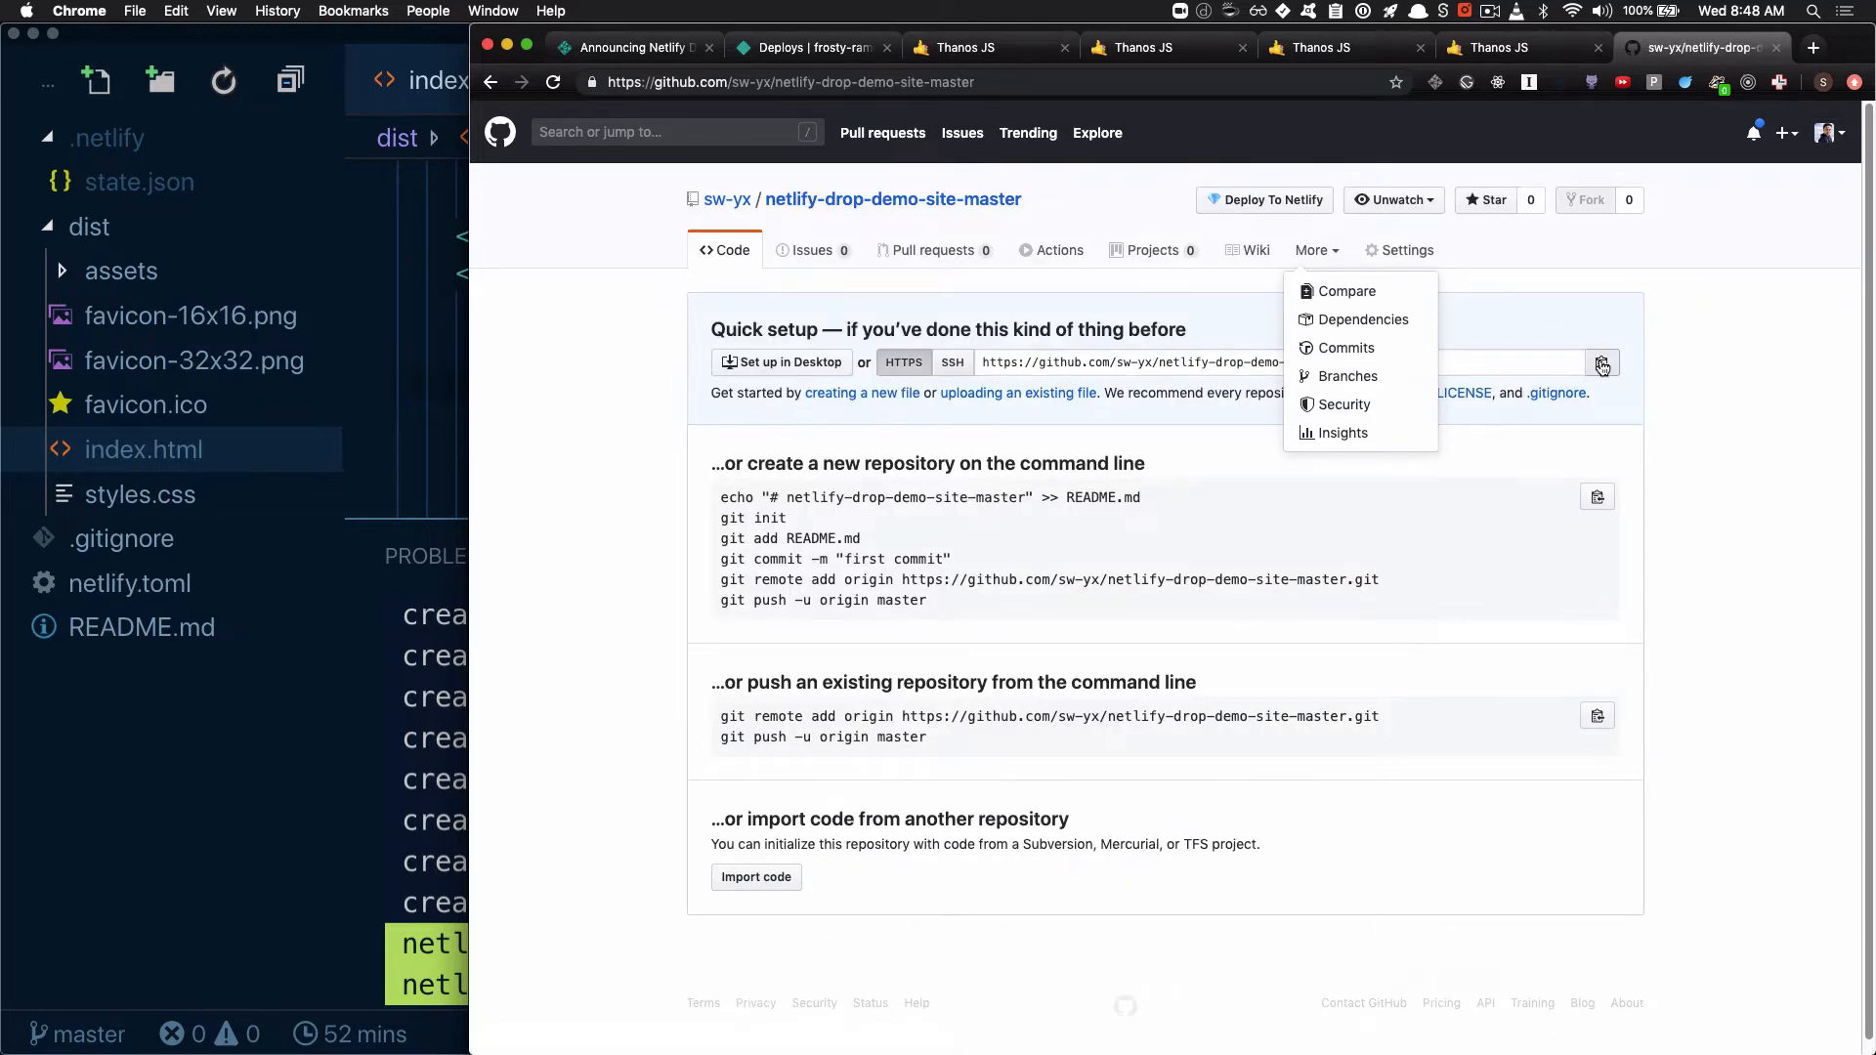
In the VS Code terminal, add the new GitHub repository's HTTPS URL as remote "origin" and list the remotes with "gr -v"
click(437, 771)
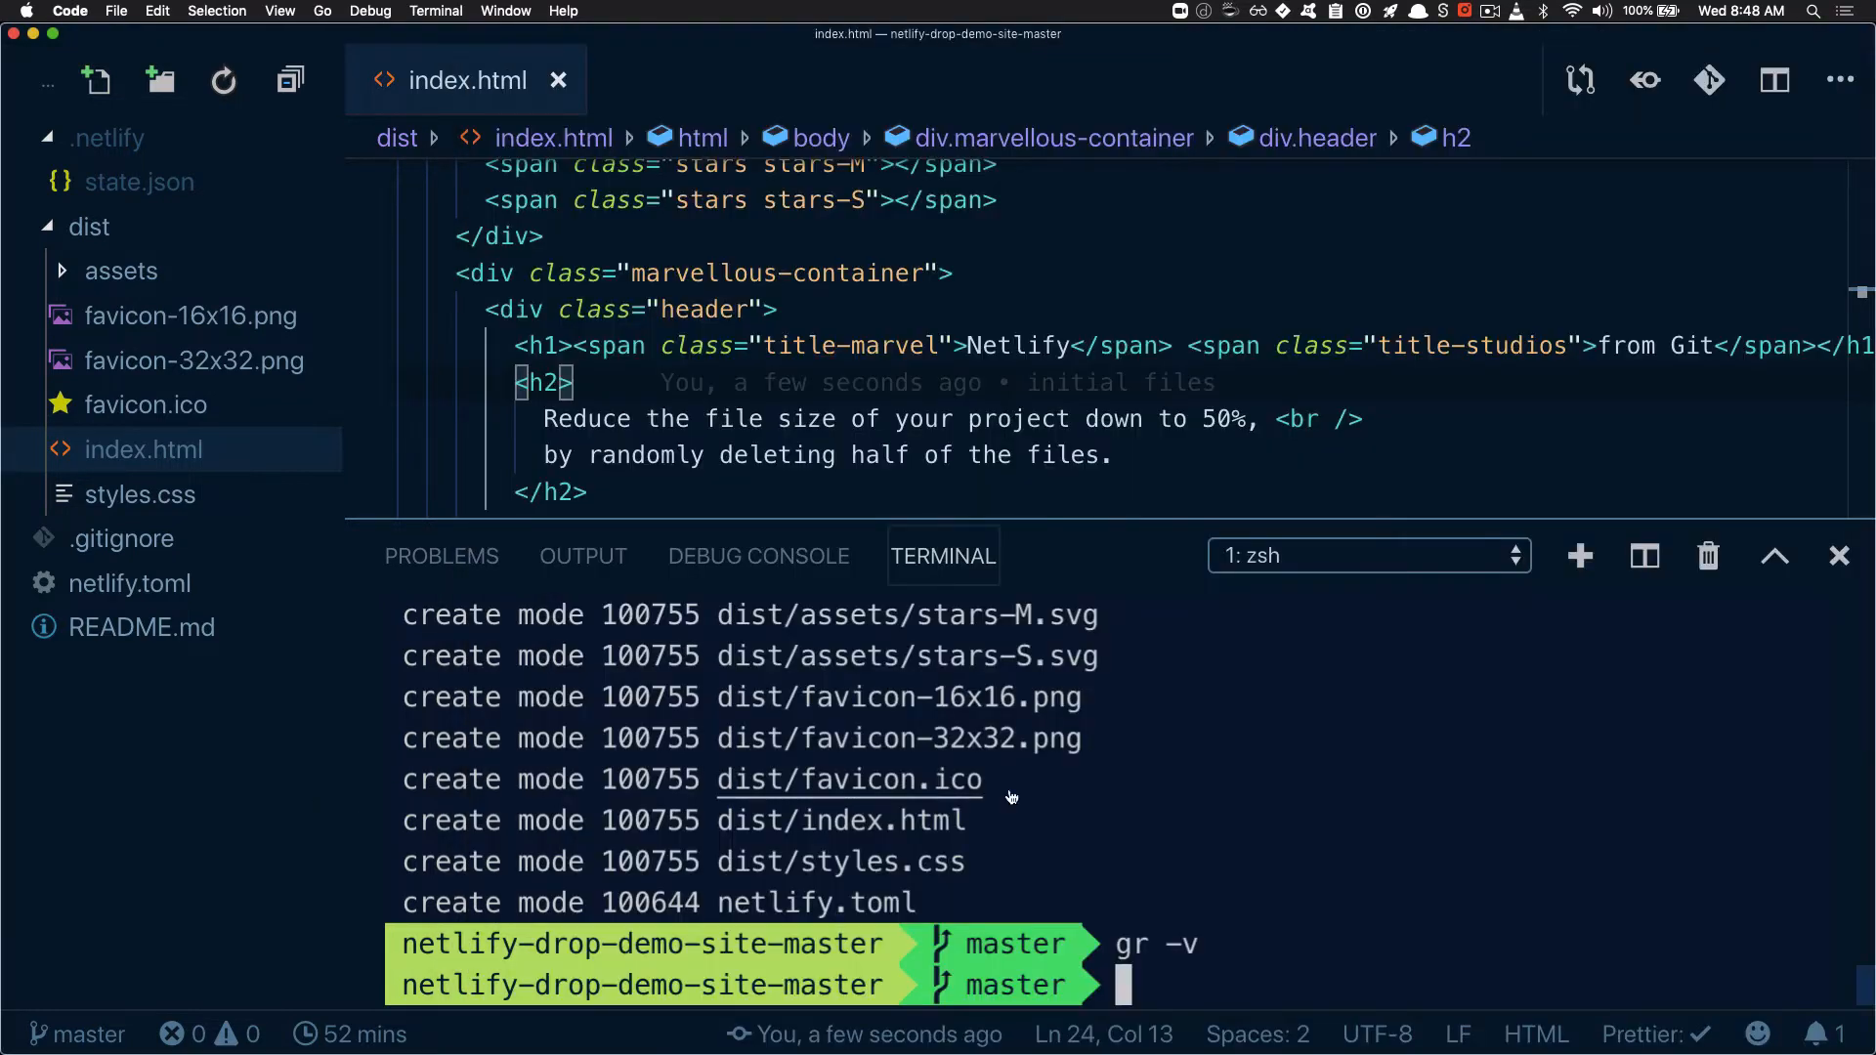
text(git )
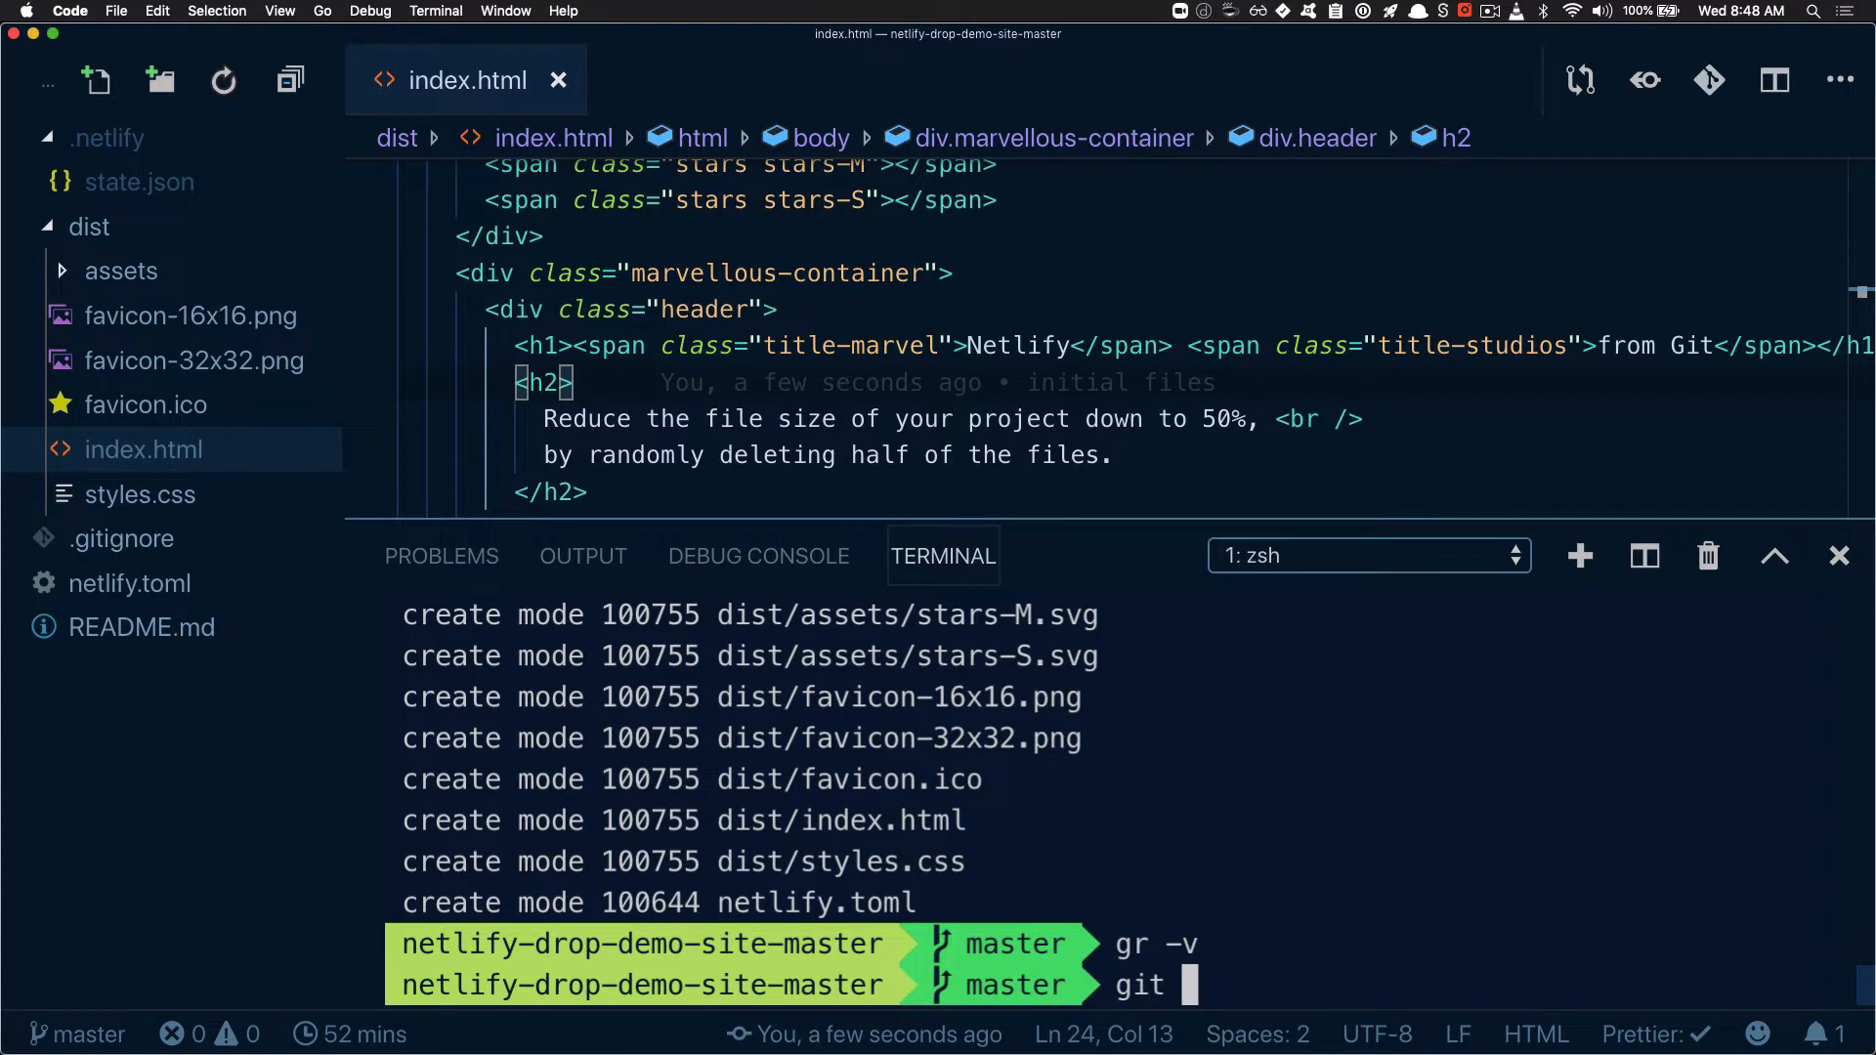
text(remote add origi)
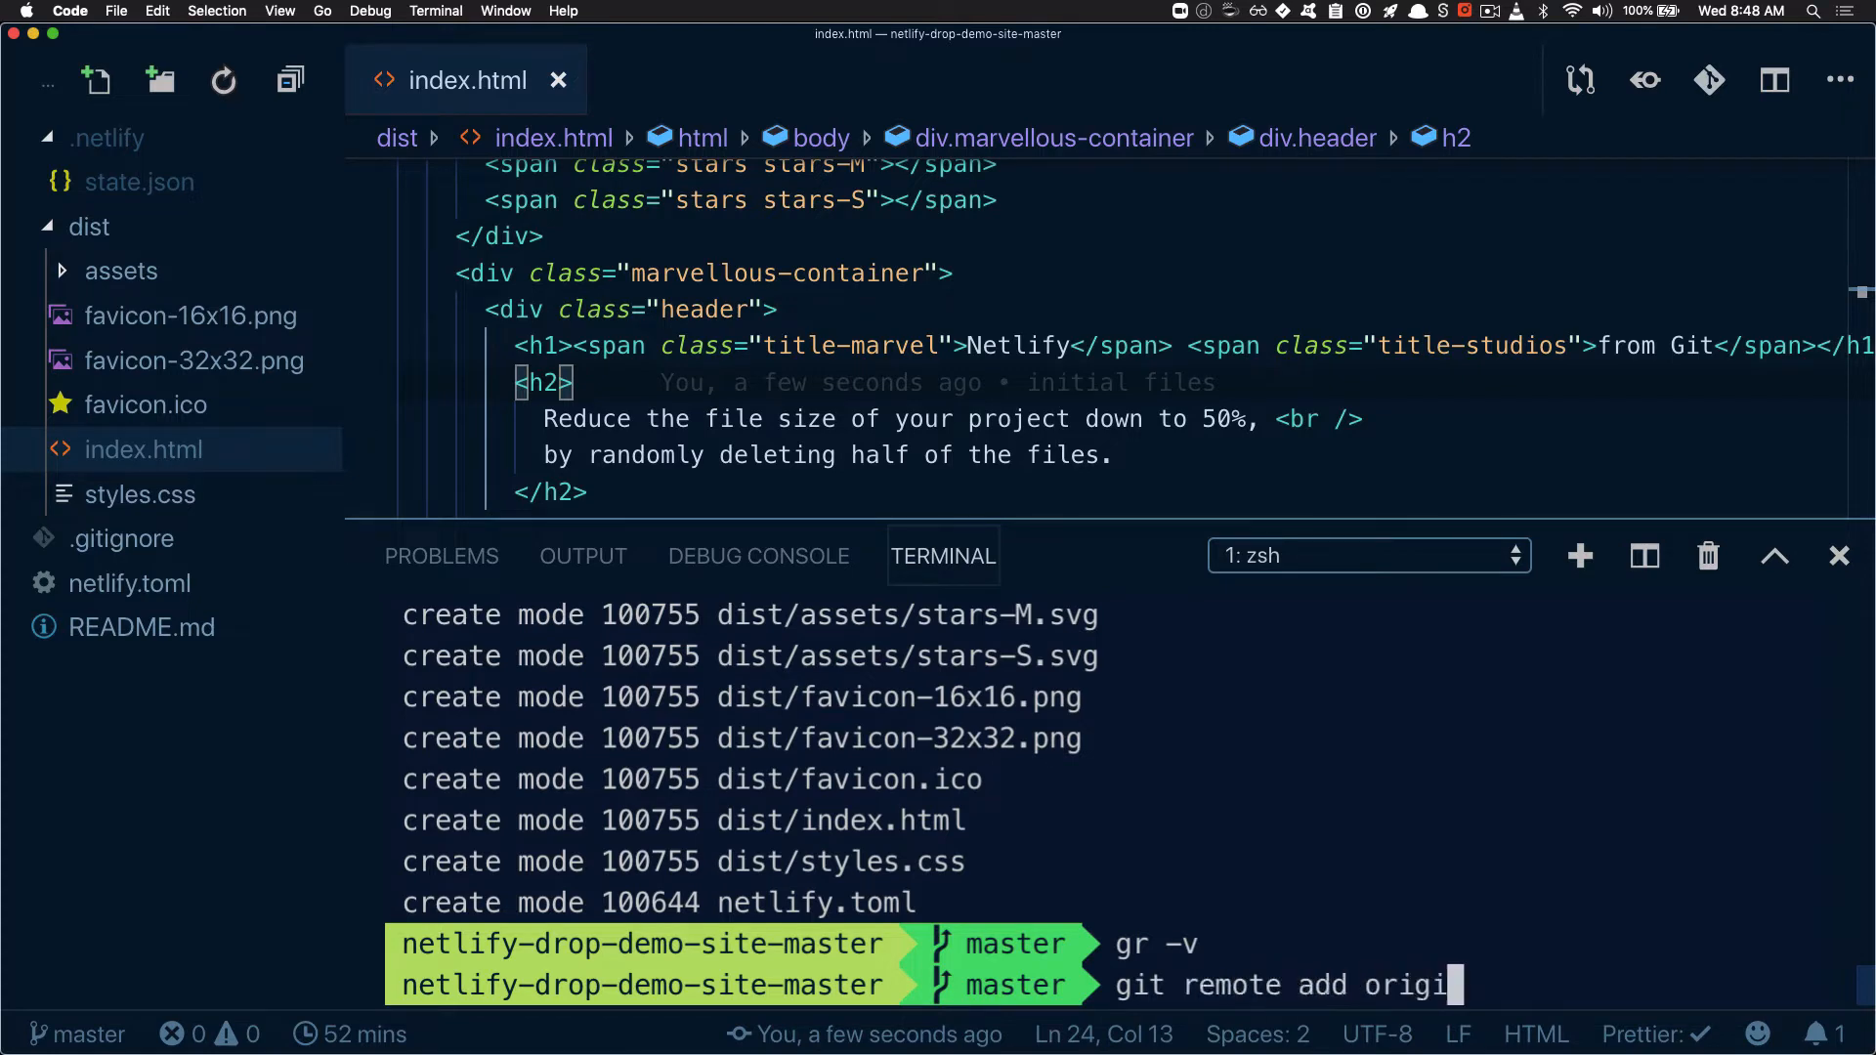
text(n)
key(super+v)
key(Return)
text(gr -v)
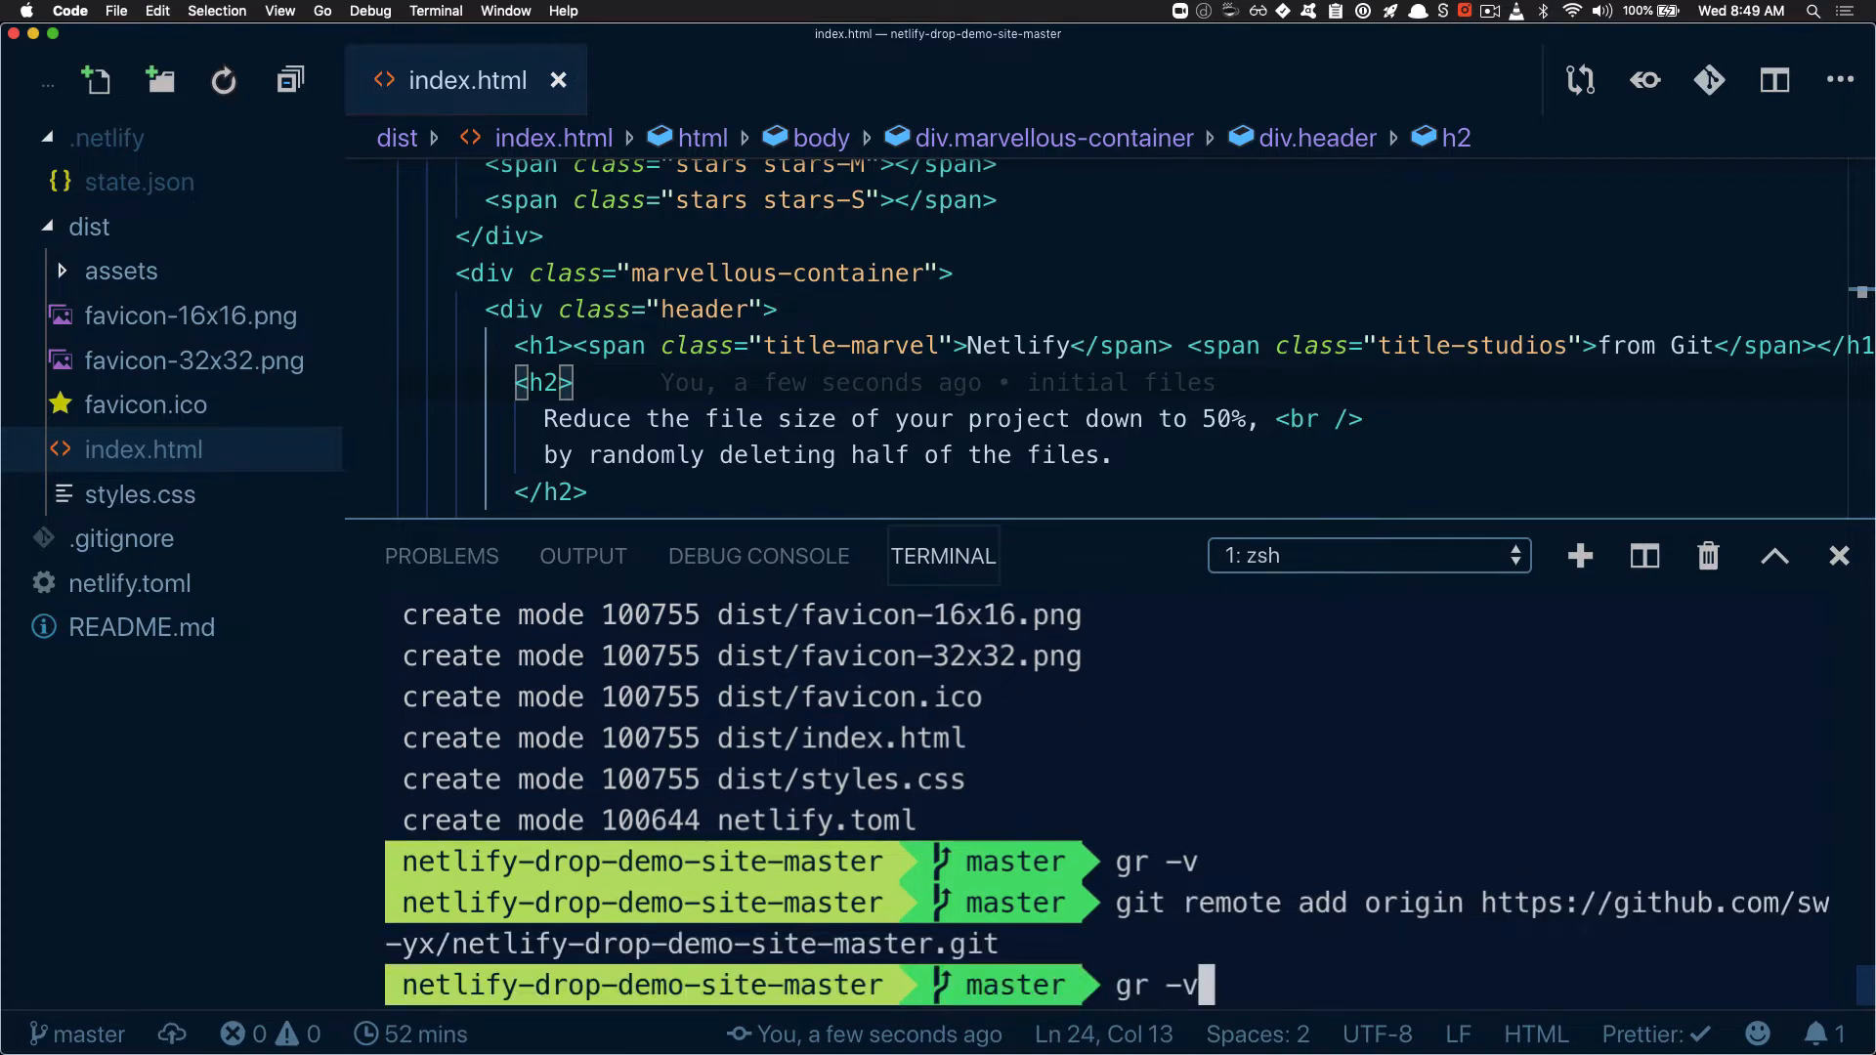
key(Return)
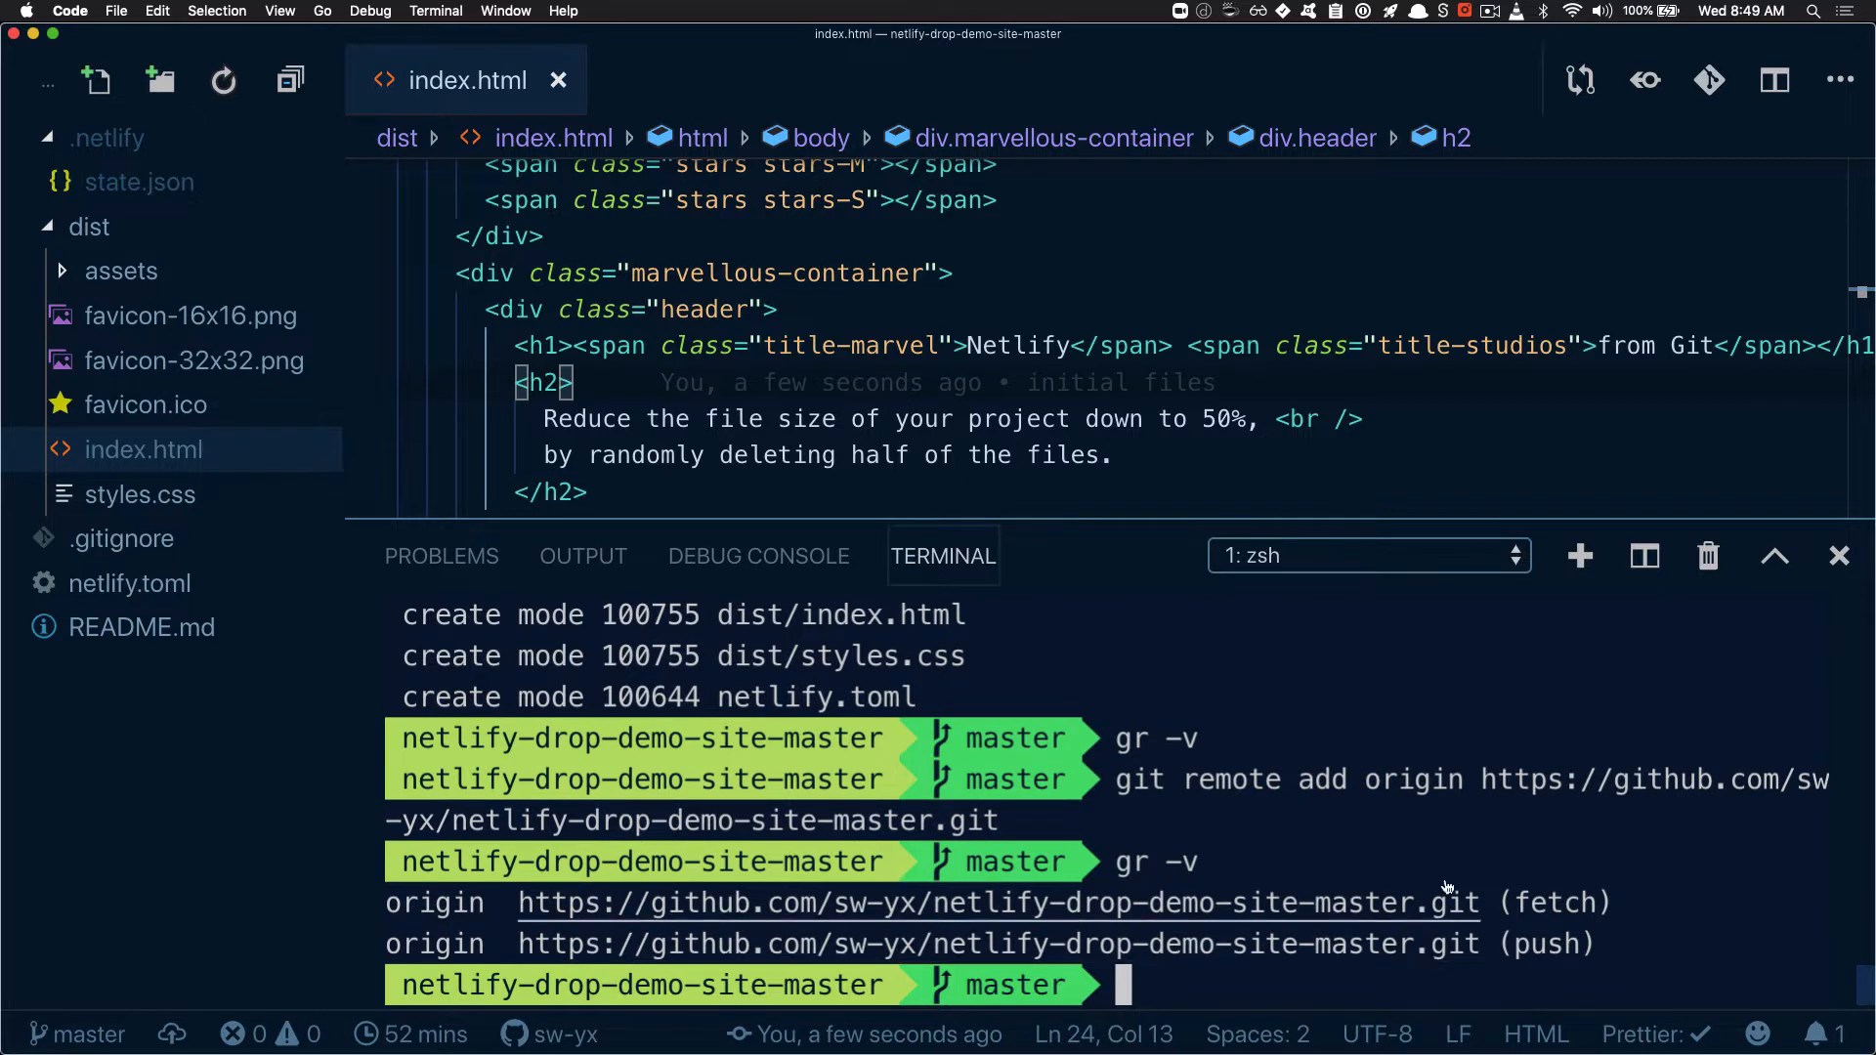
Push the commit with "git push origin master" and reload the repository page in Chrome
text(git push oriign)
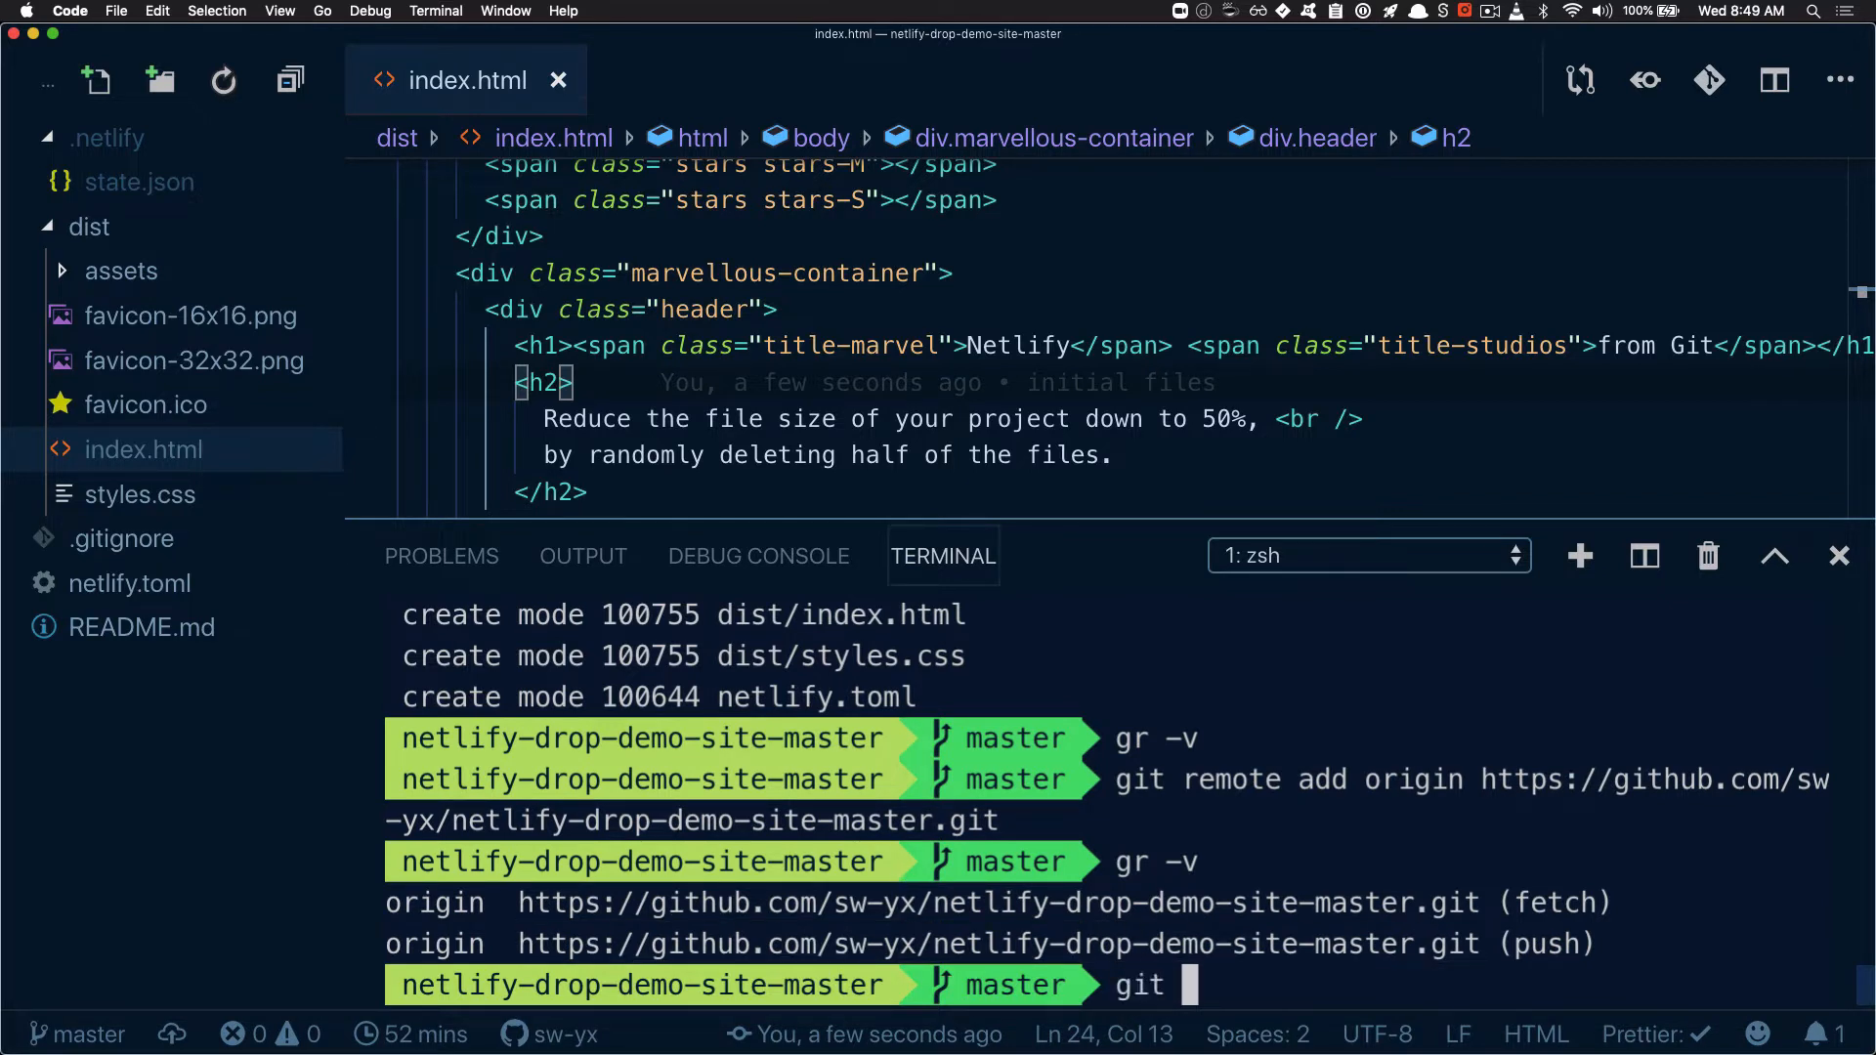
key(BackSpace)
key(BackSpace)
key(BackSpace)
key(BackSpace)
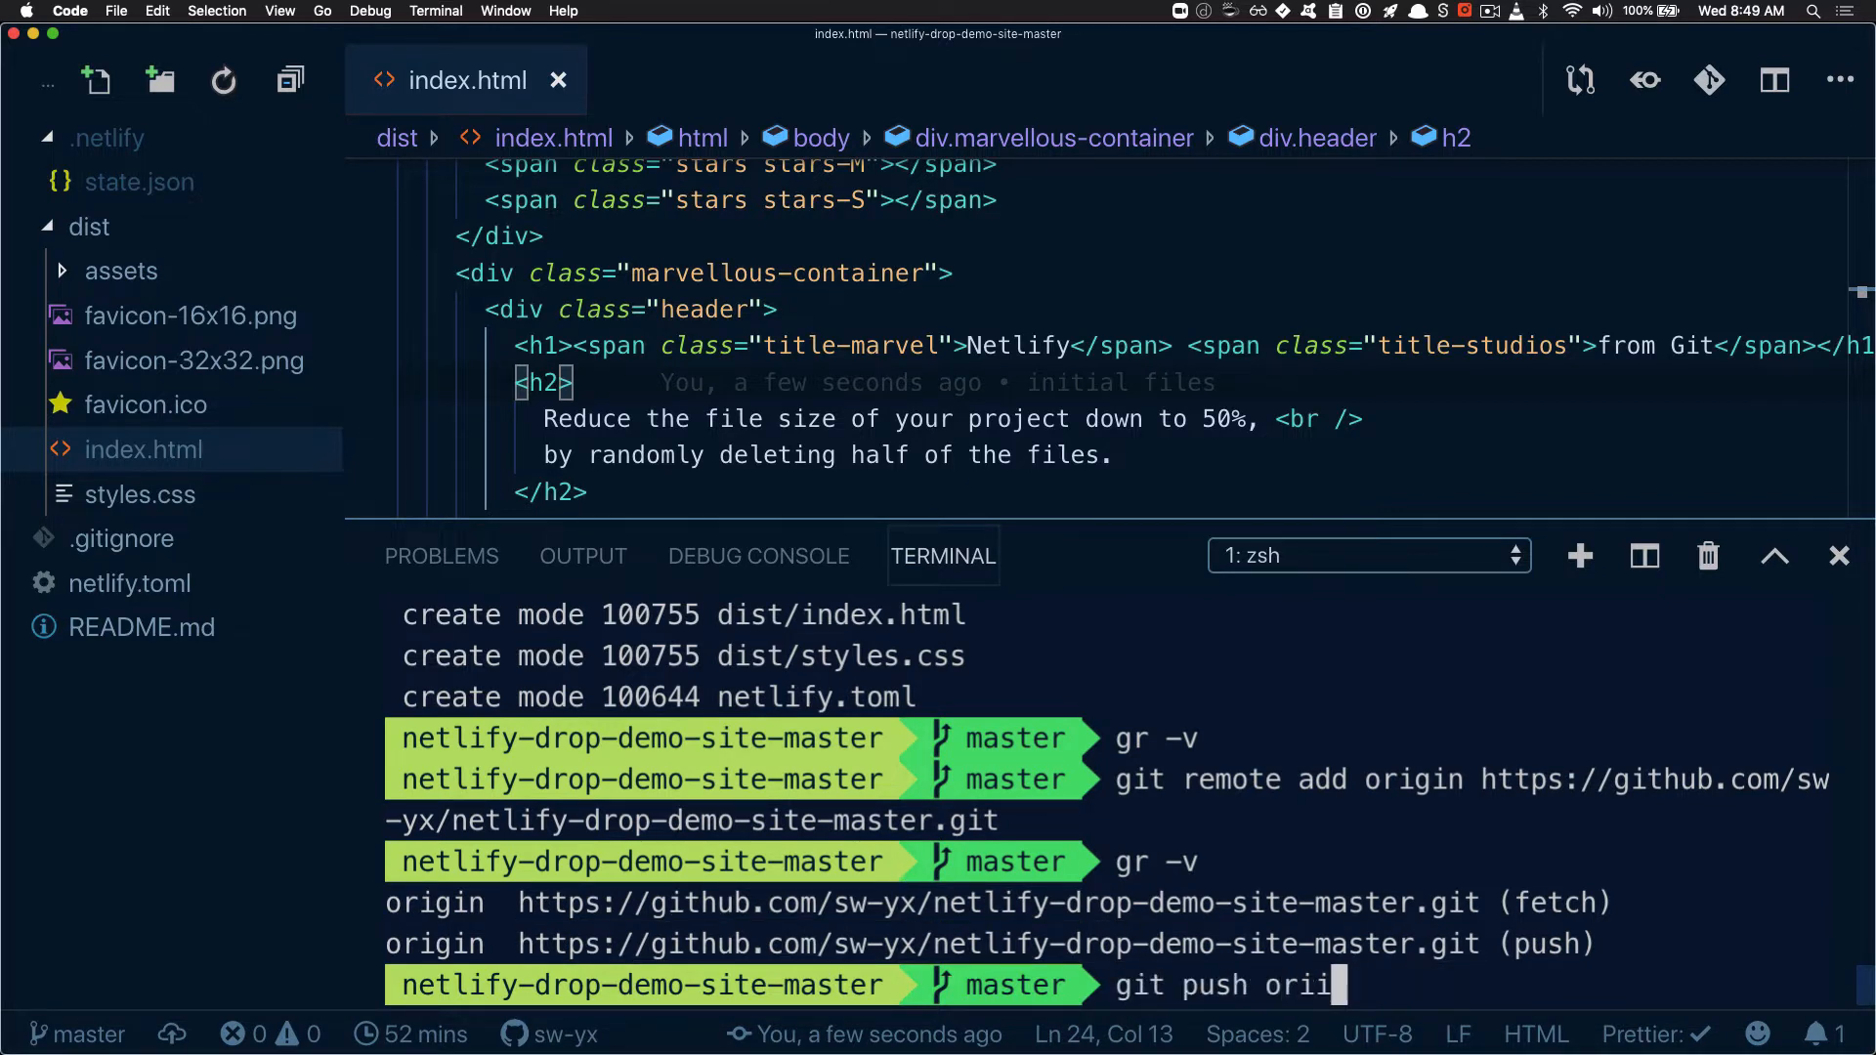
text(gin master)
key(Return)
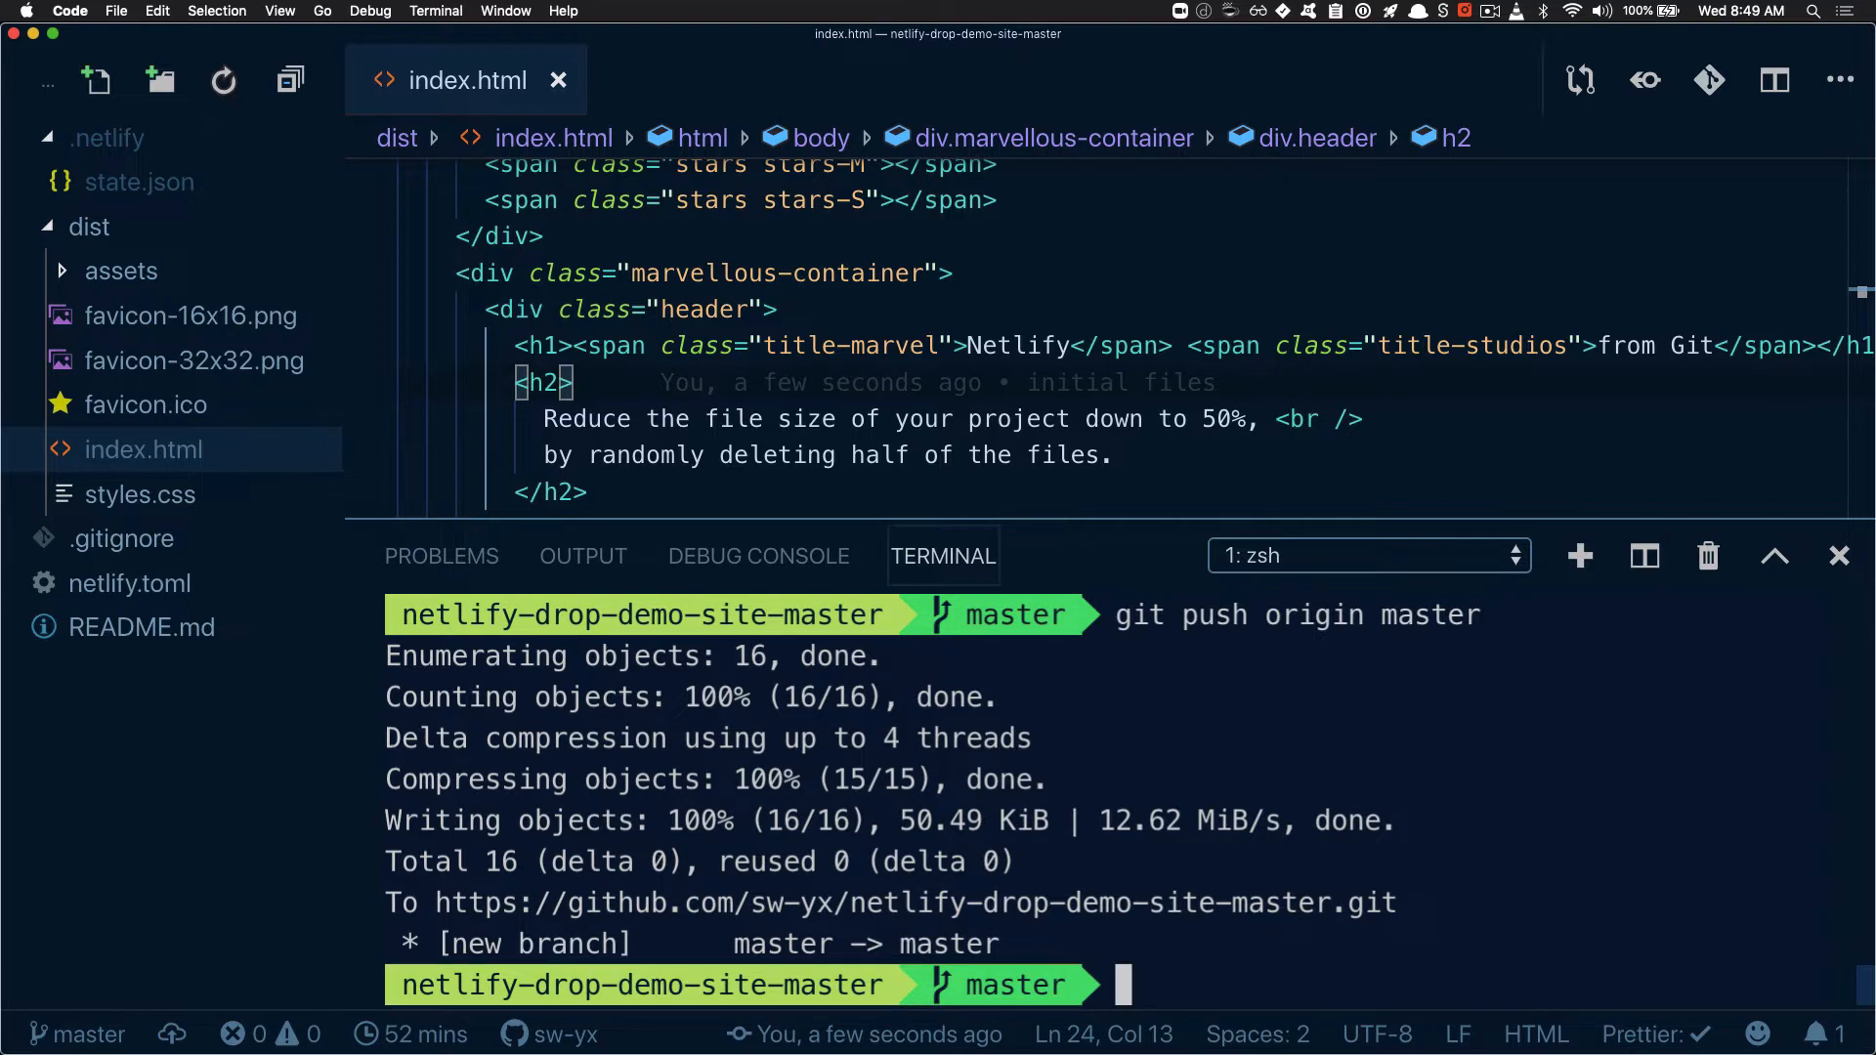
key(super+Tab)
key(super+r)
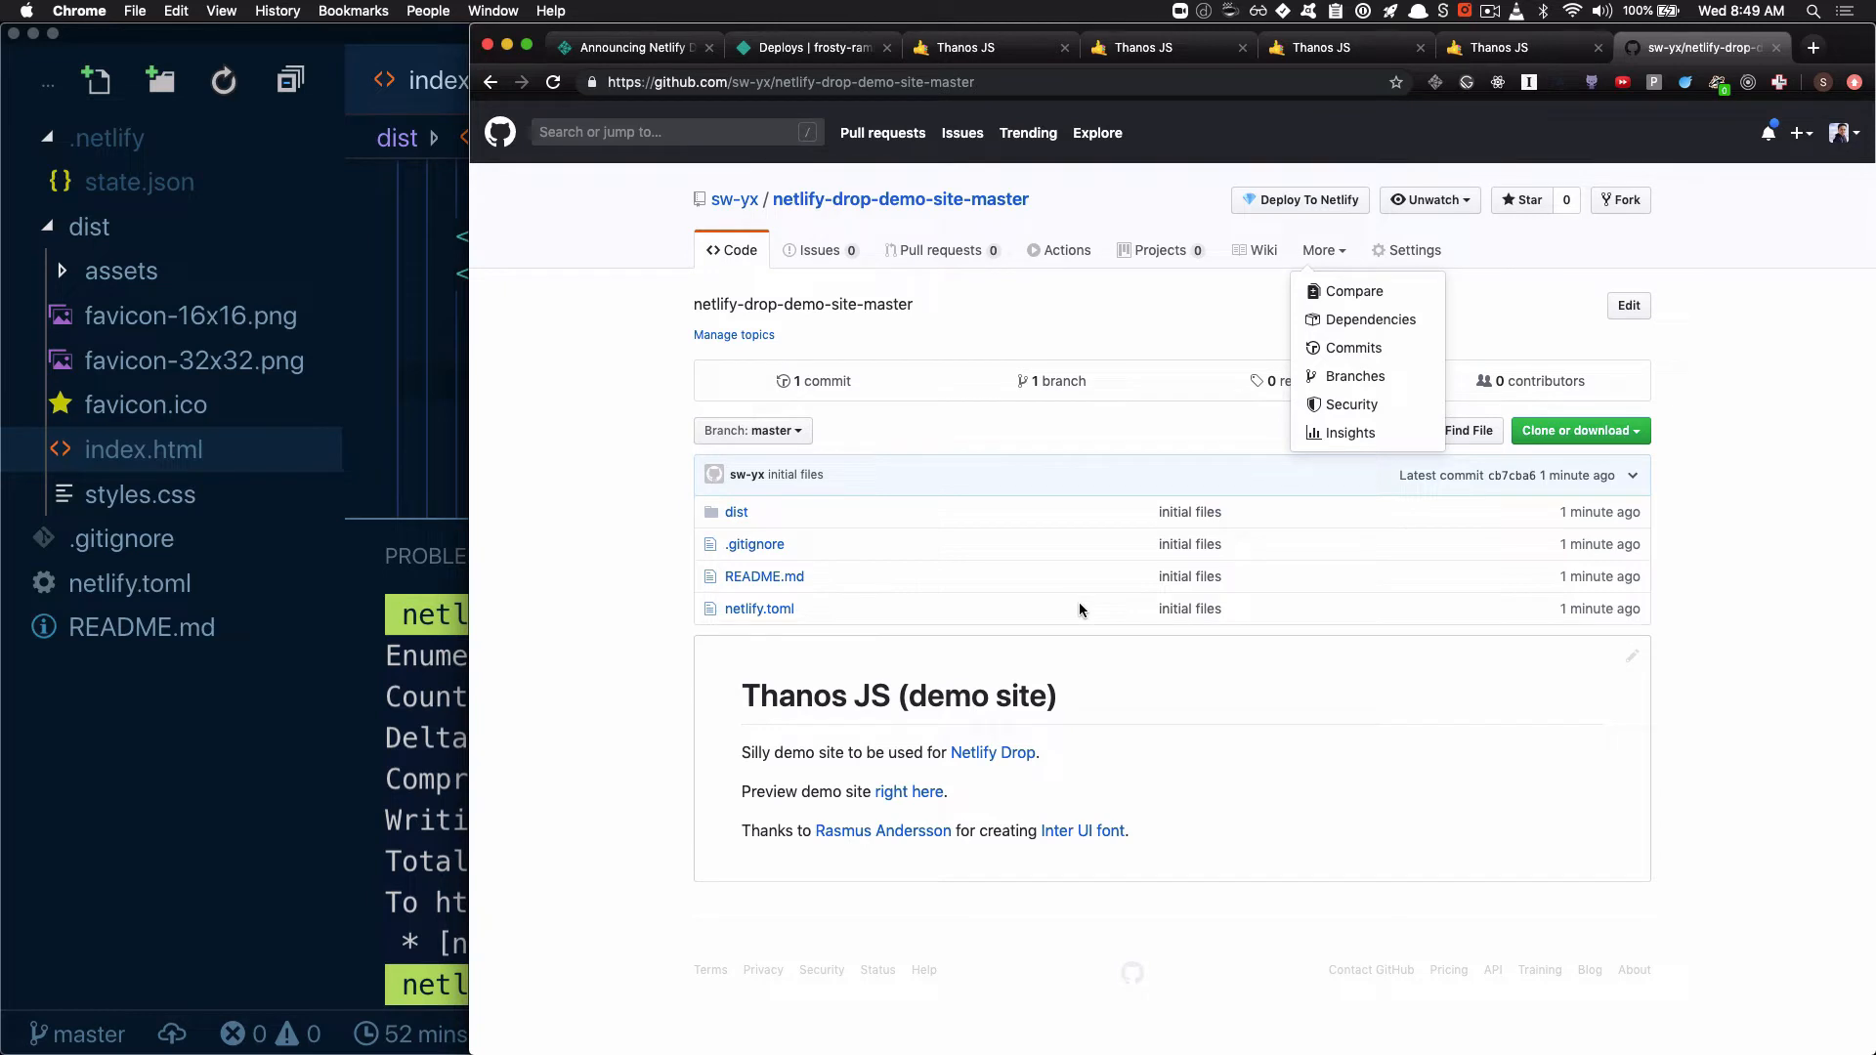
Go over the deploy methods in the VS Code outline notes, from Netlify Drop to "Continuous Deploy to Netlify"
key(super+Tab)
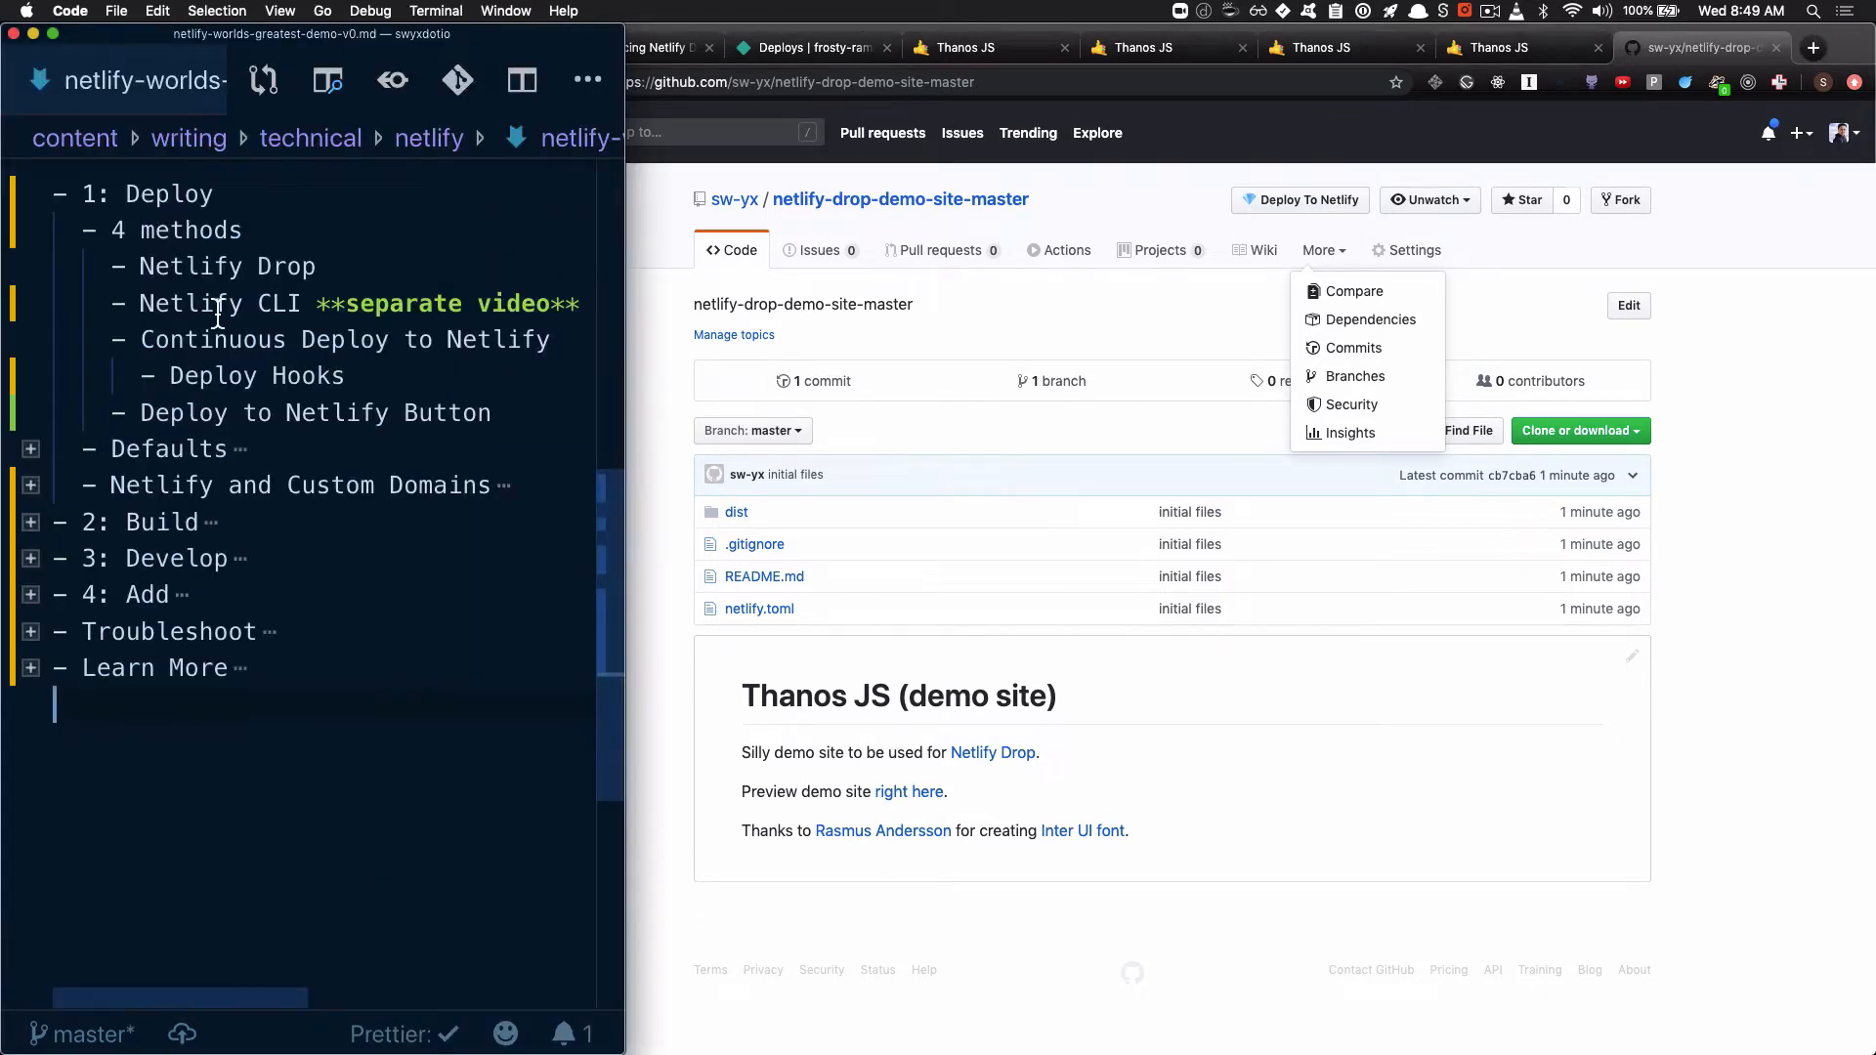
click(200, 278)
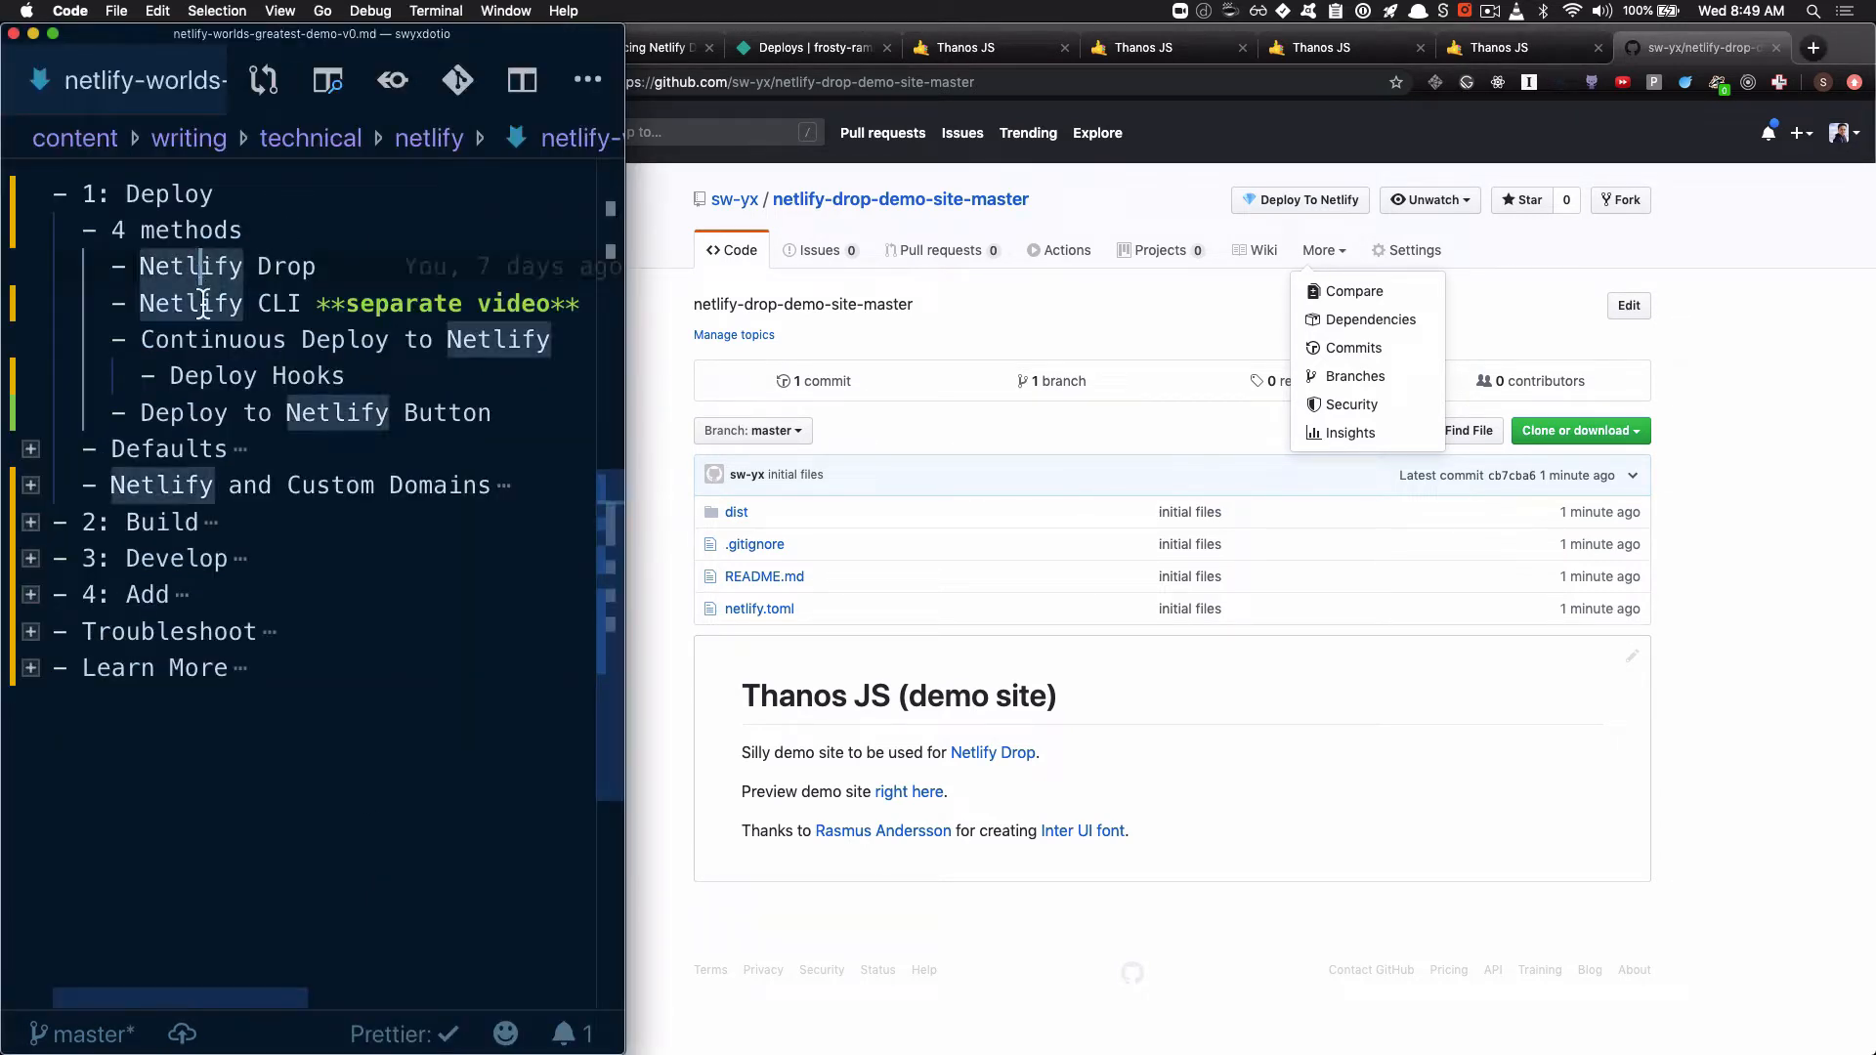
click(199, 304)
drag(141, 341, 522, 341)
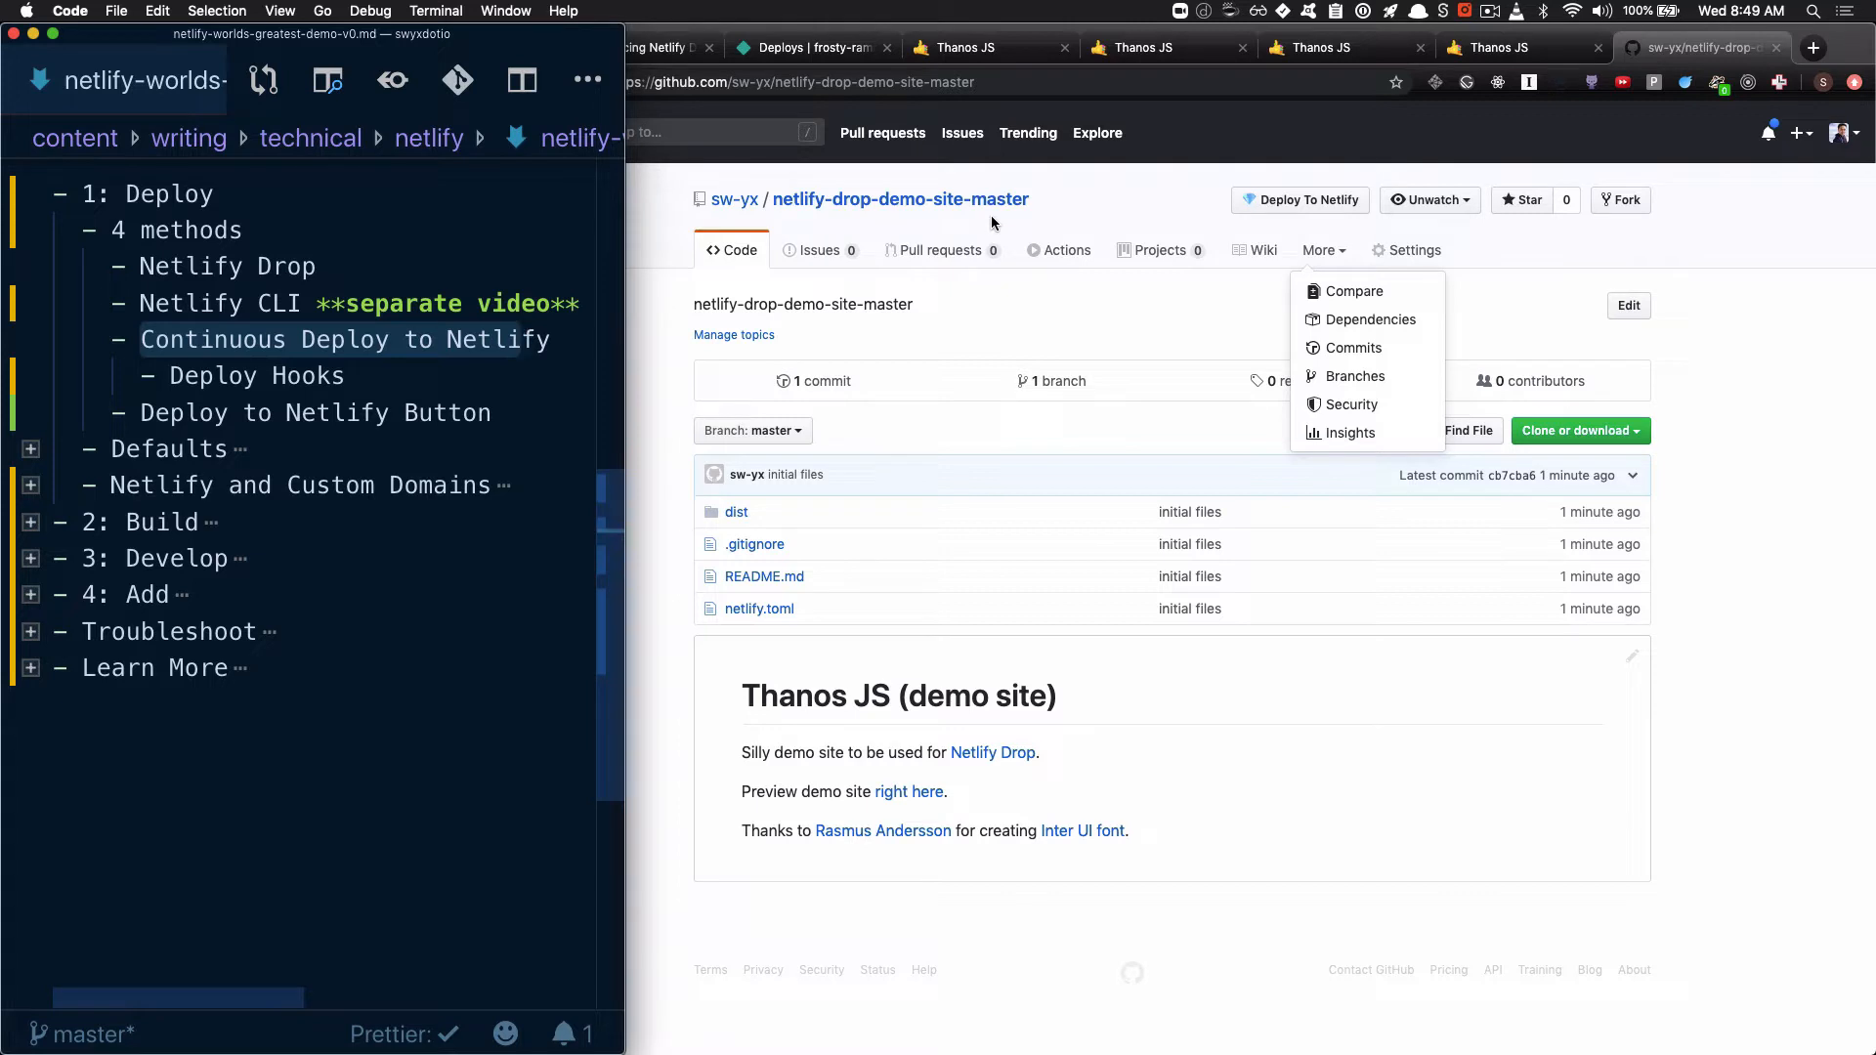
Back in Chrome, close the four Thanos JS demo site tabs
click(1065, 48)
click(1065, 48)
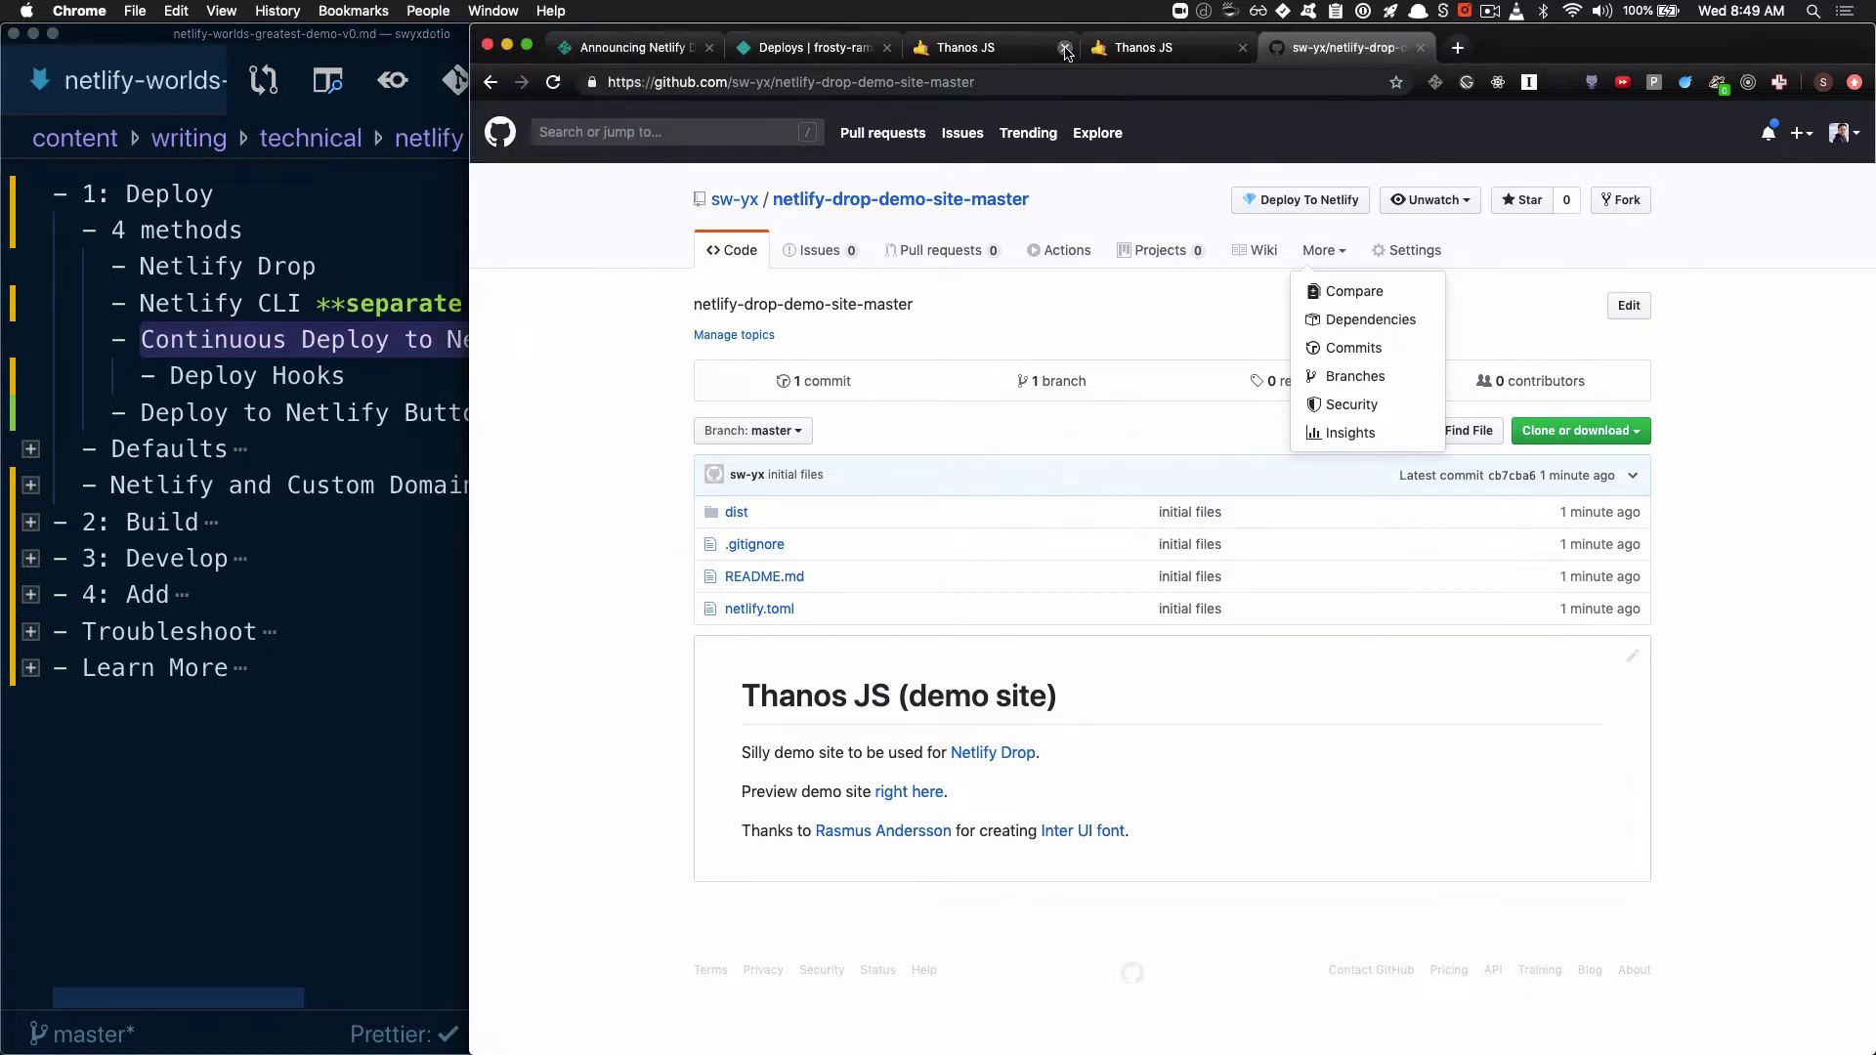
click(1066, 48)
click(1065, 48)
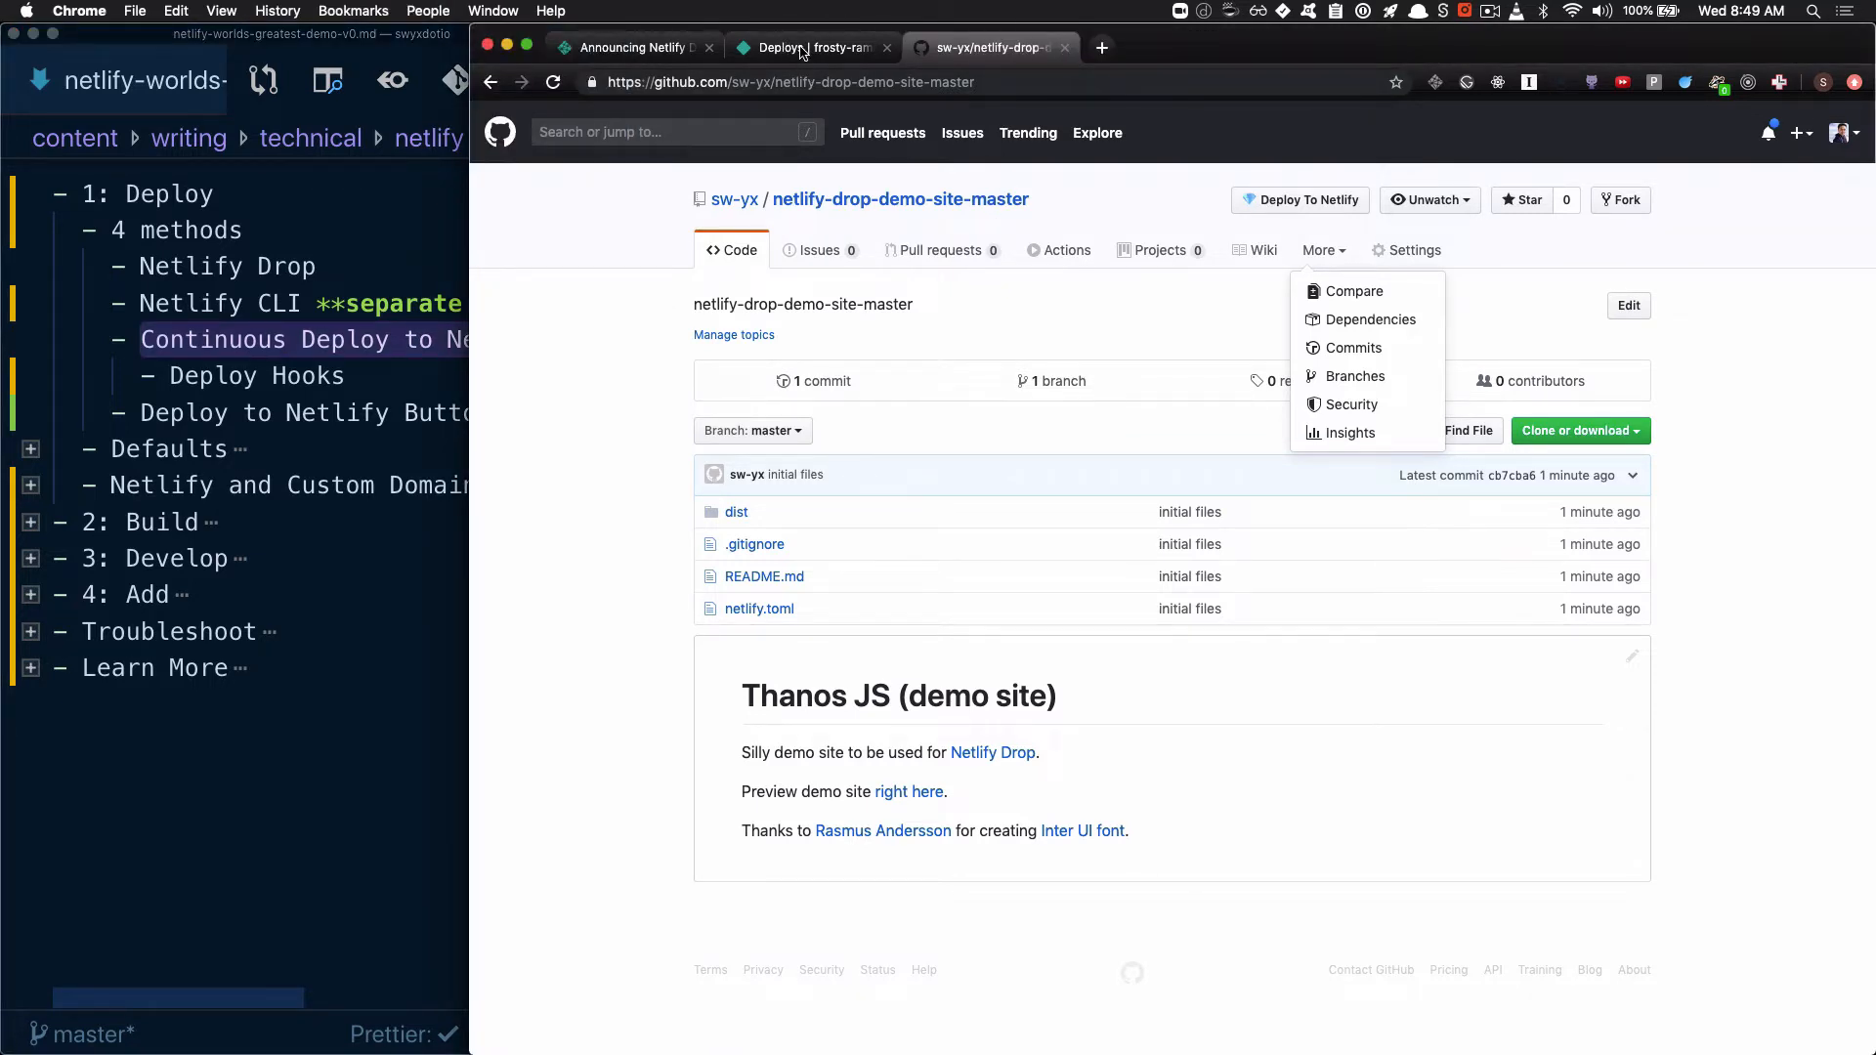
From the Netlify team's sites list, start a new site from Git with GitHub as the provider
click(801, 48)
click(1697, 141)
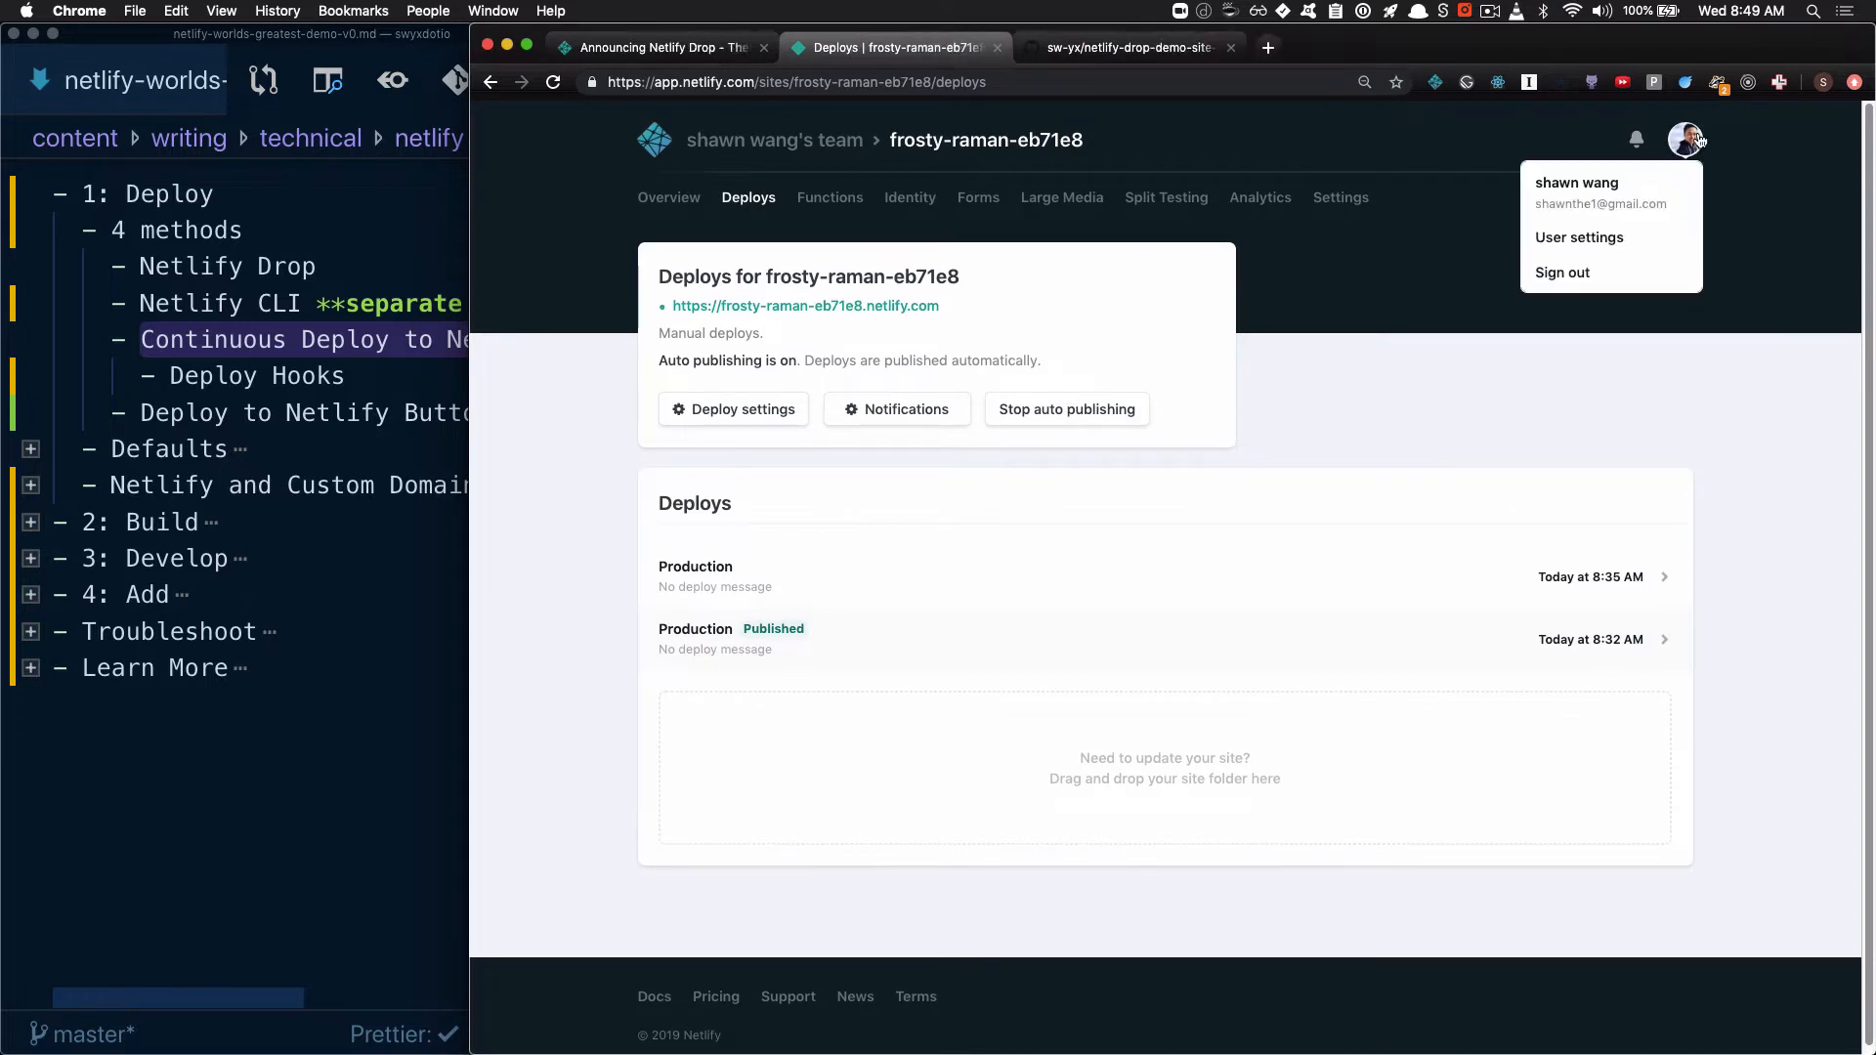
click(772, 140)
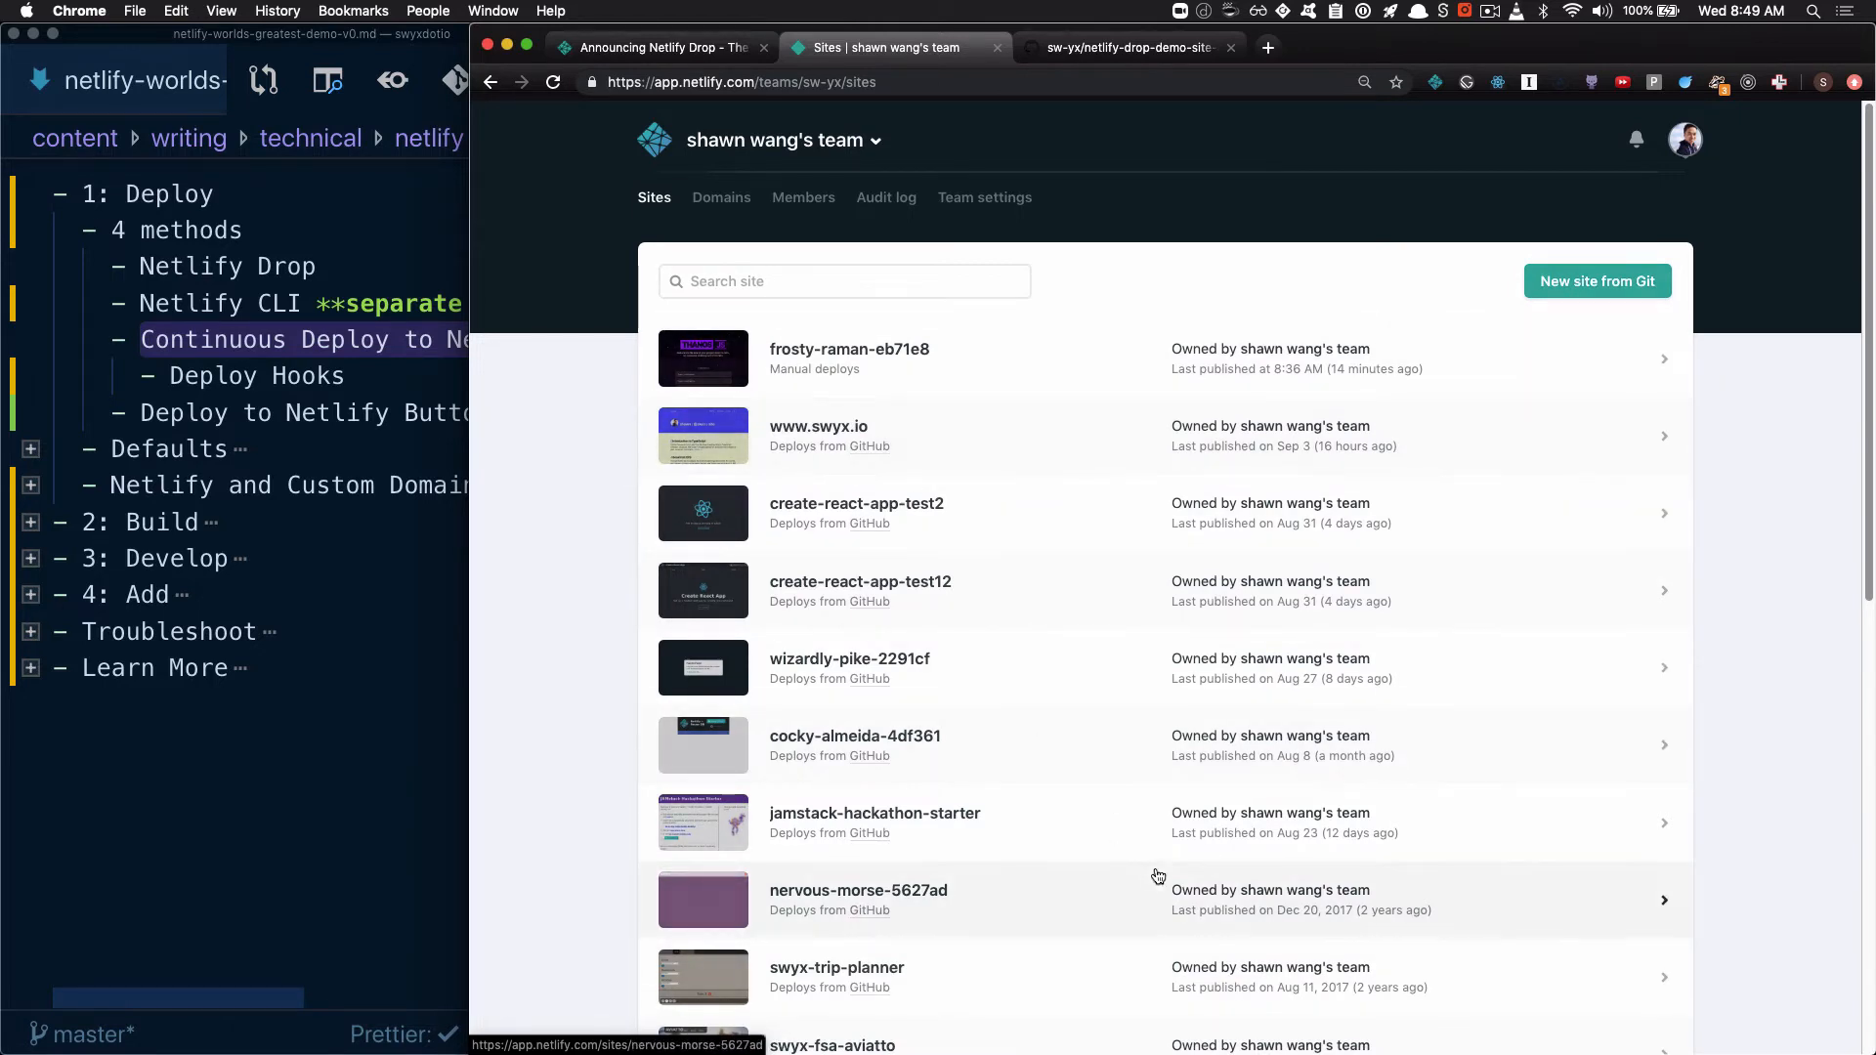
click(1581, 288)
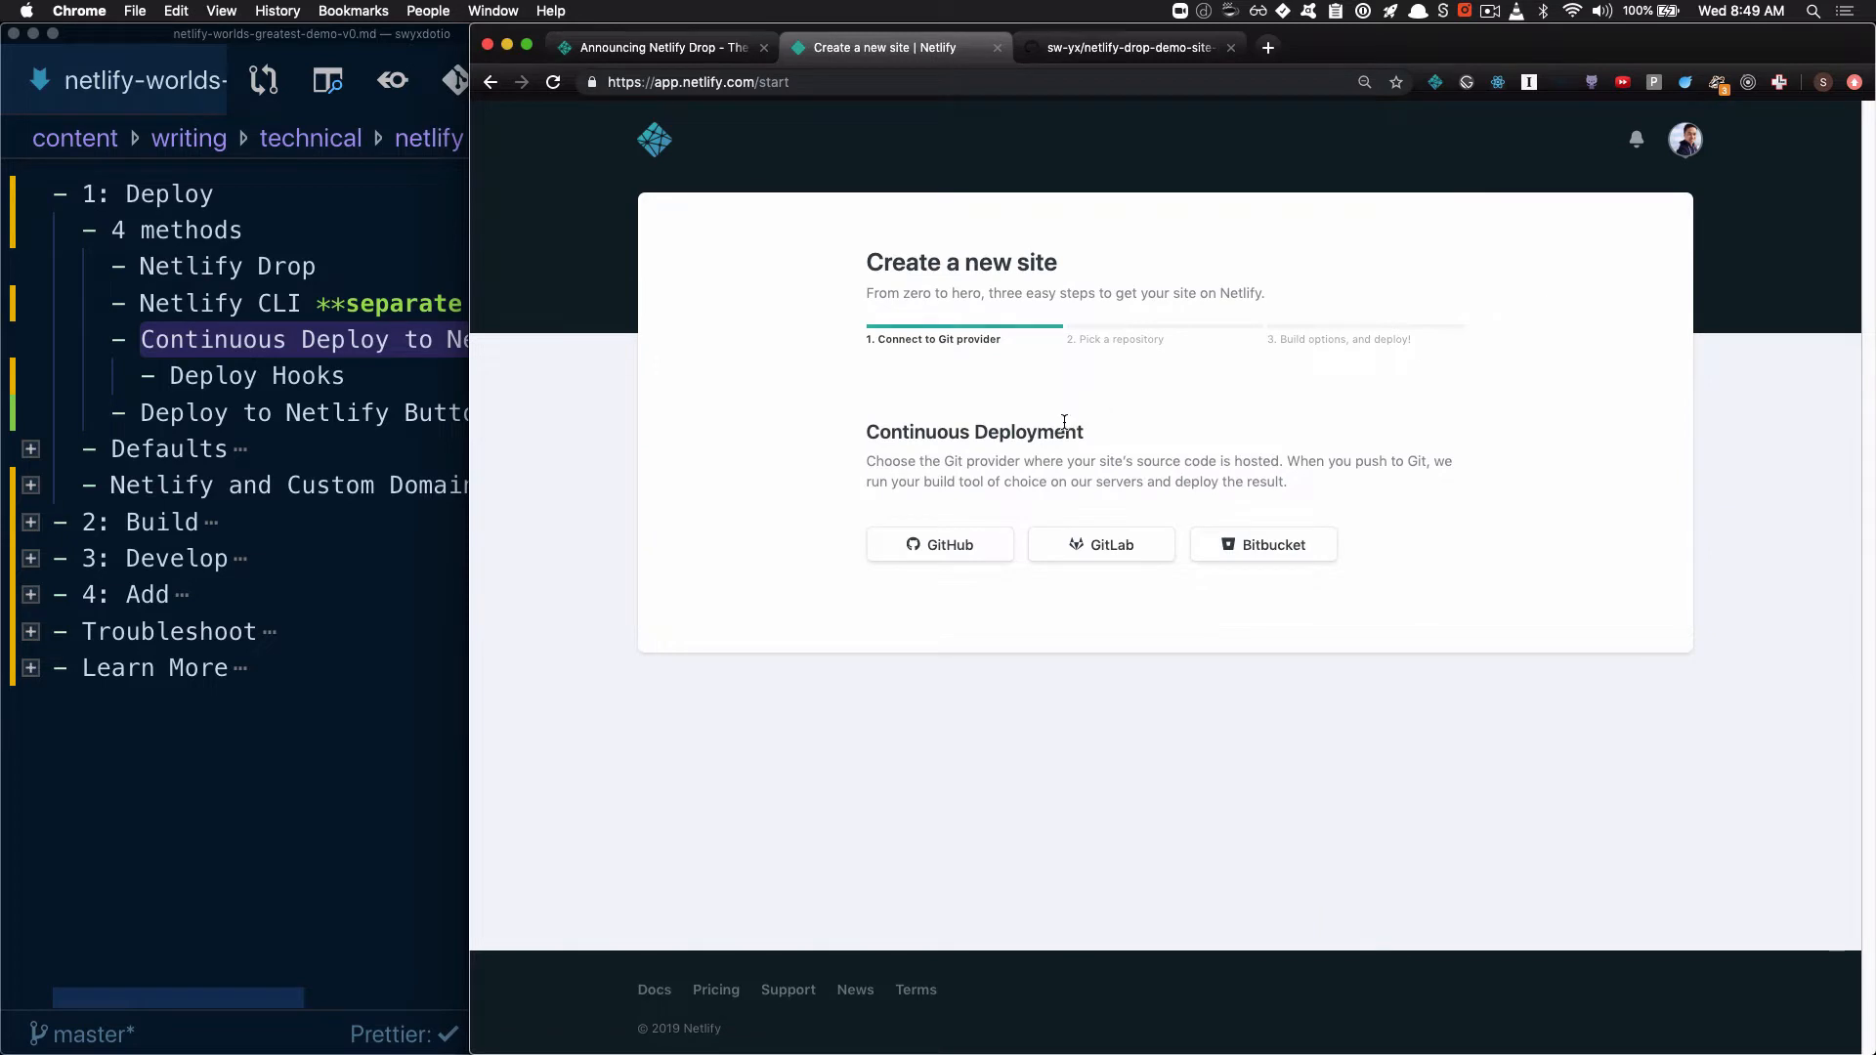
drag(913, 423, 1033, 430)
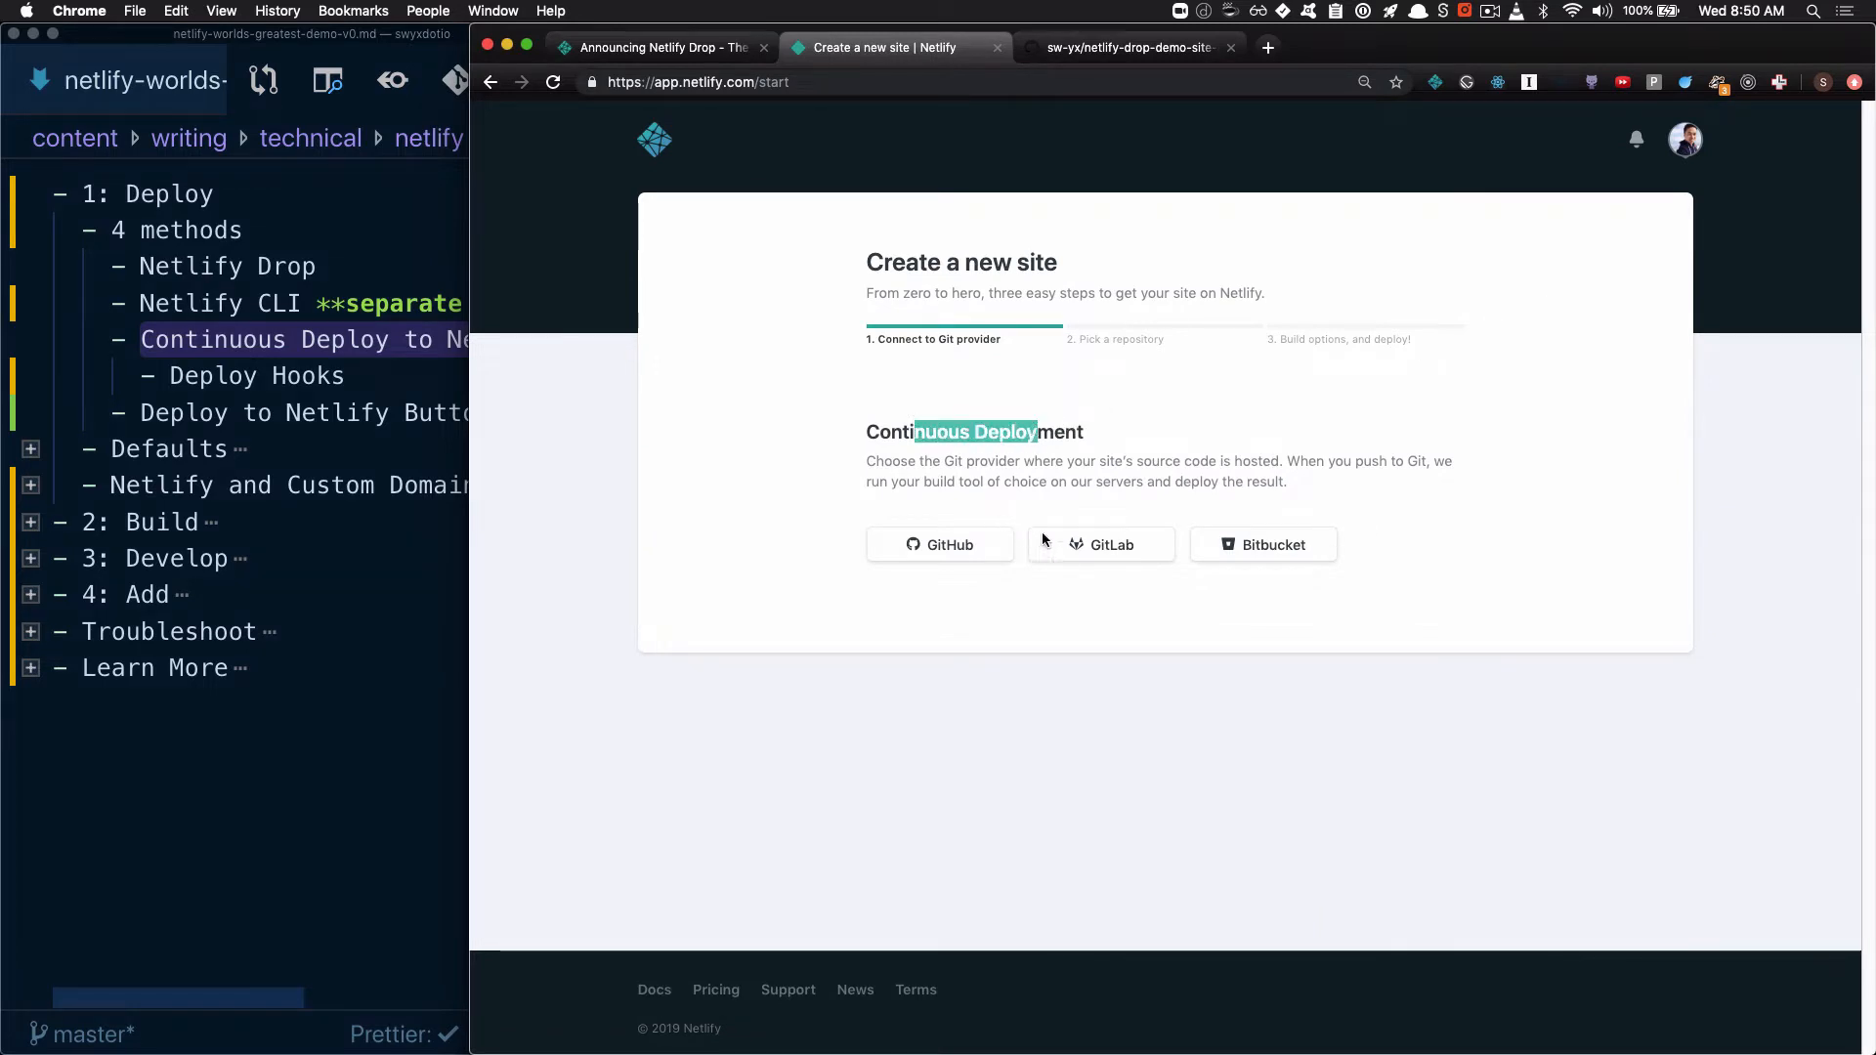
click(925, 543)
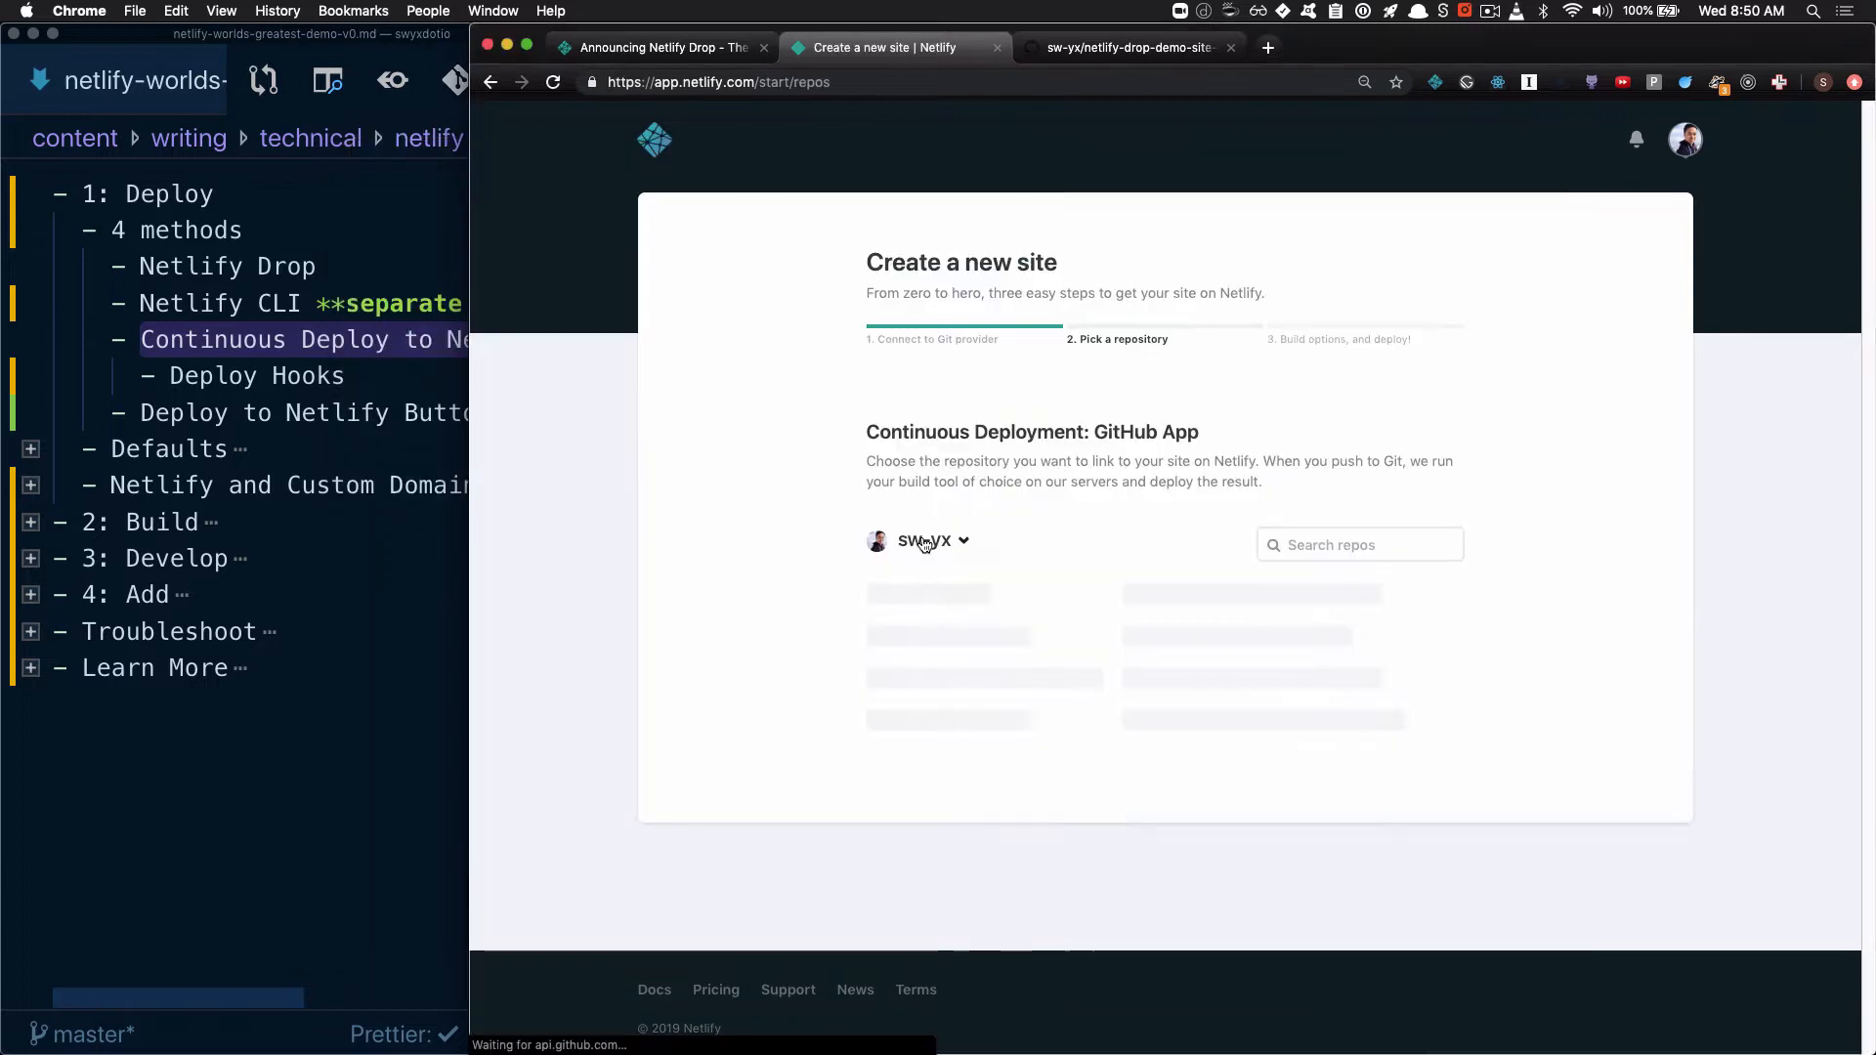
Search the repositories for "netlify-drop-demo-site-master" and select it as the site's source
click(1359, 545)
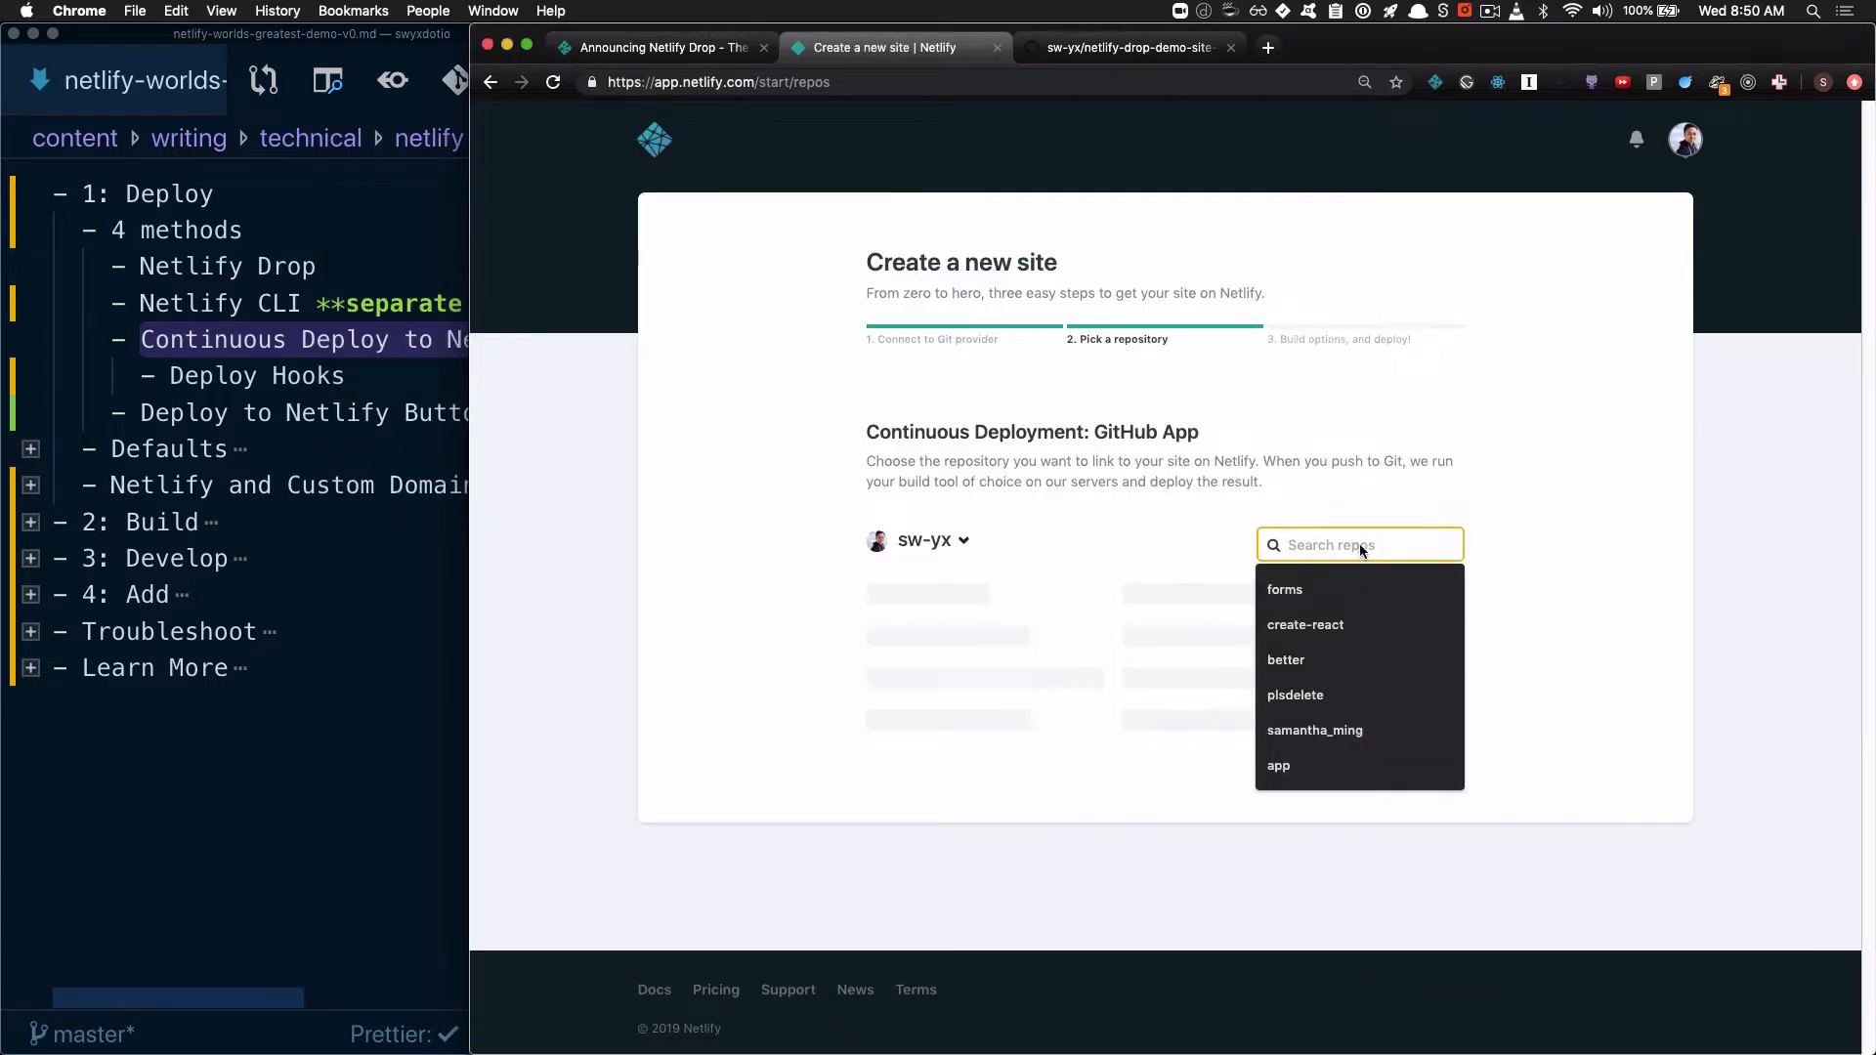
key(super+shift+v)
key(Down)
key(Return)
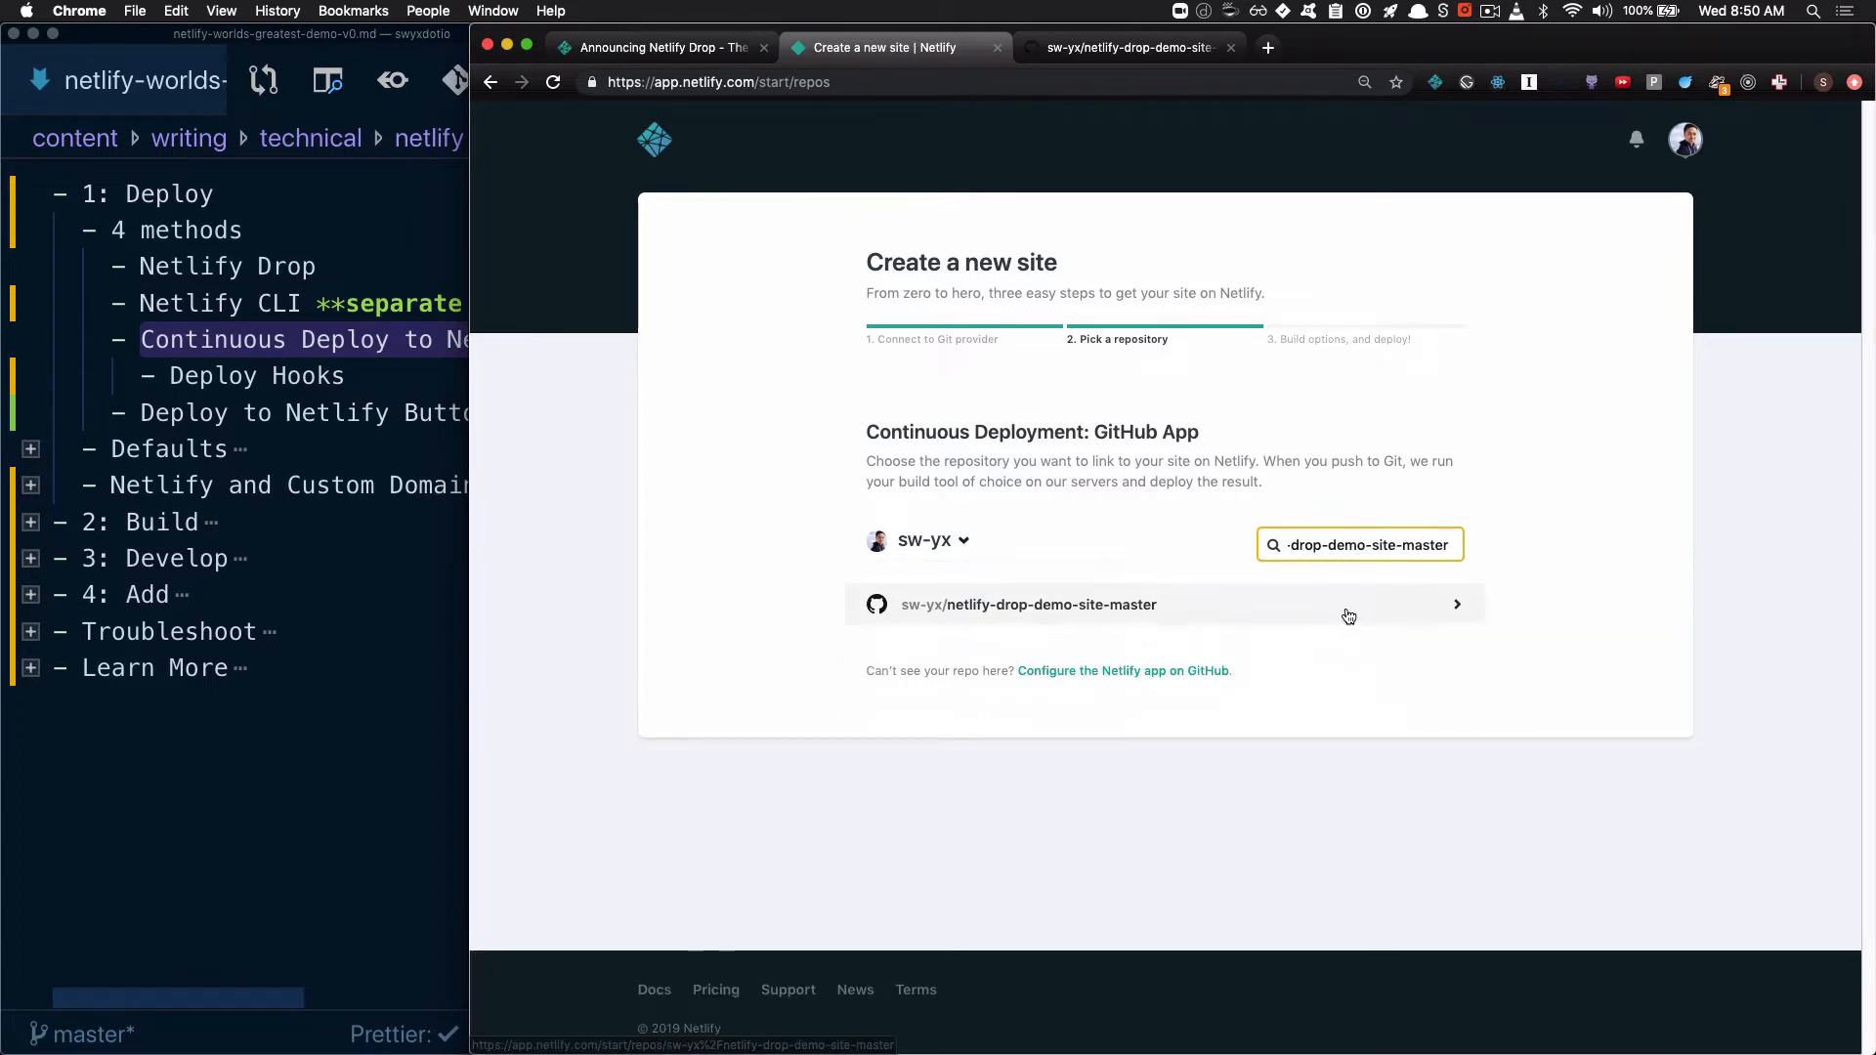
click(1349, 617)
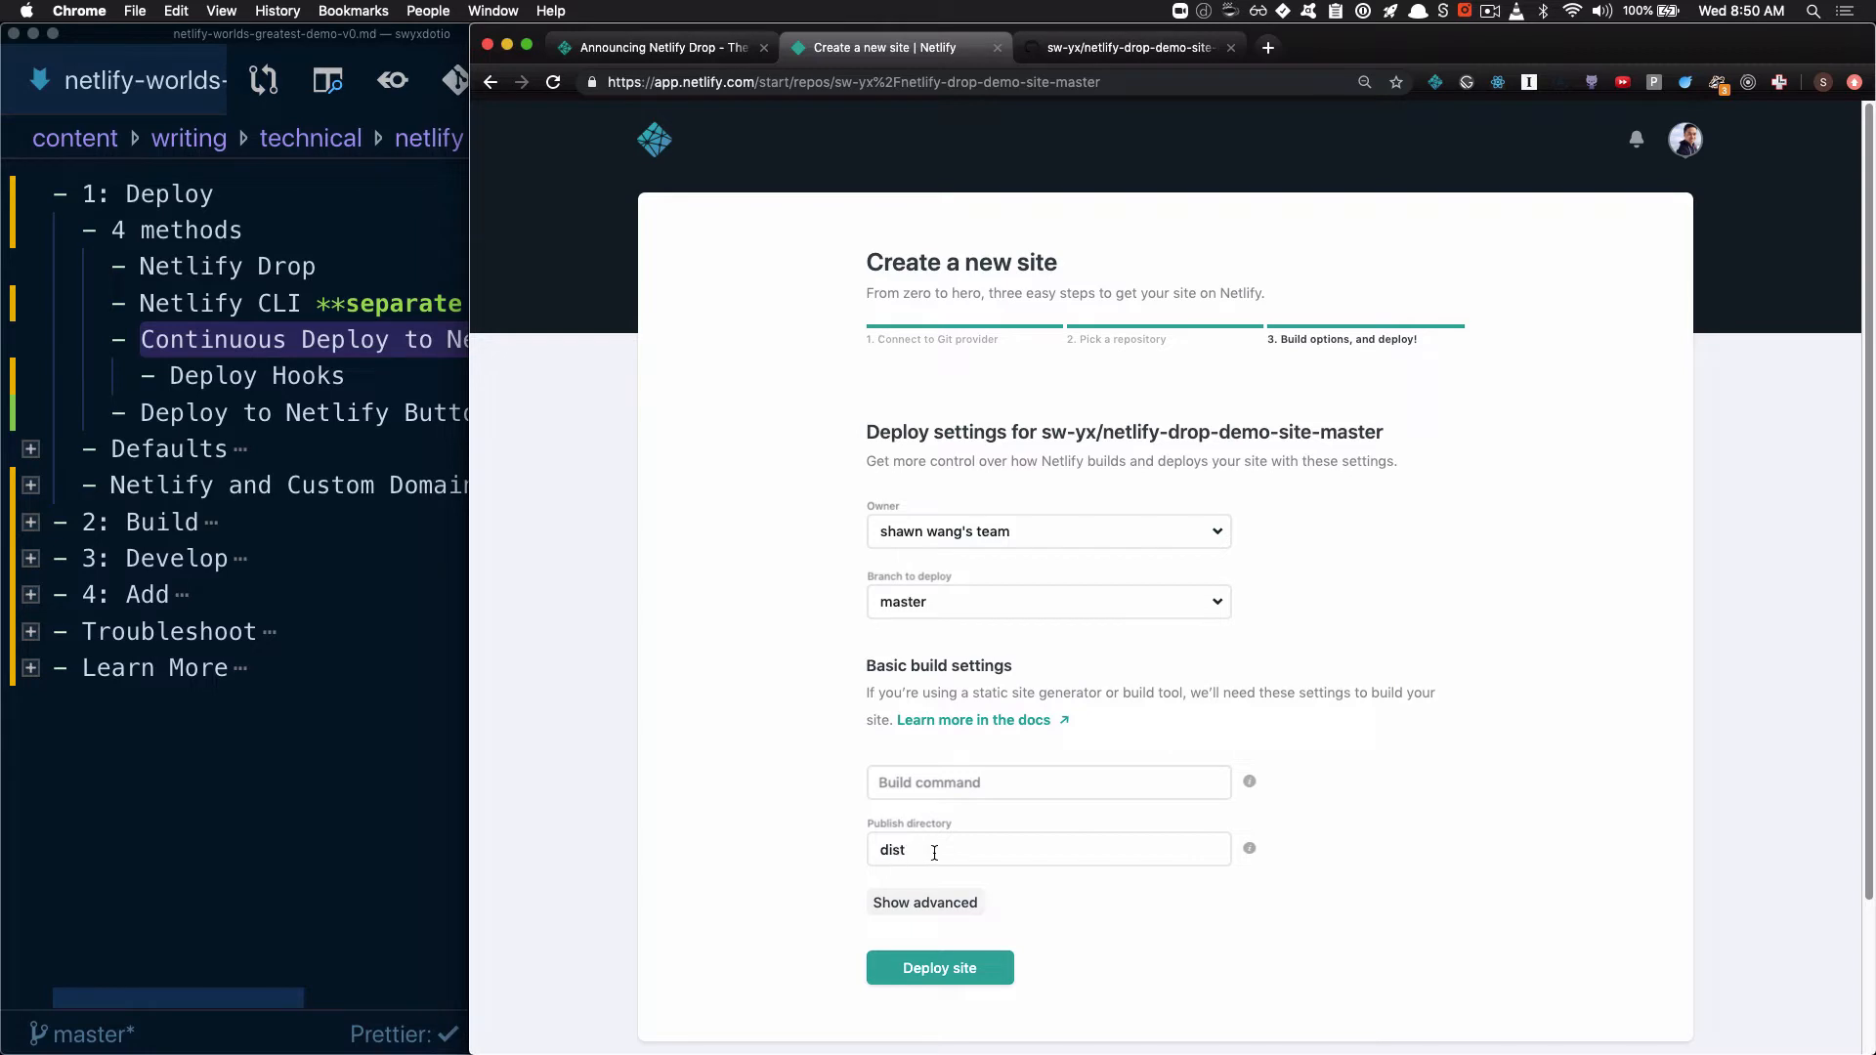
Review the deploy settings, deploy the site from branch master with publish directory "dist", and open its live URL
drag(944, 853, 819, 860)
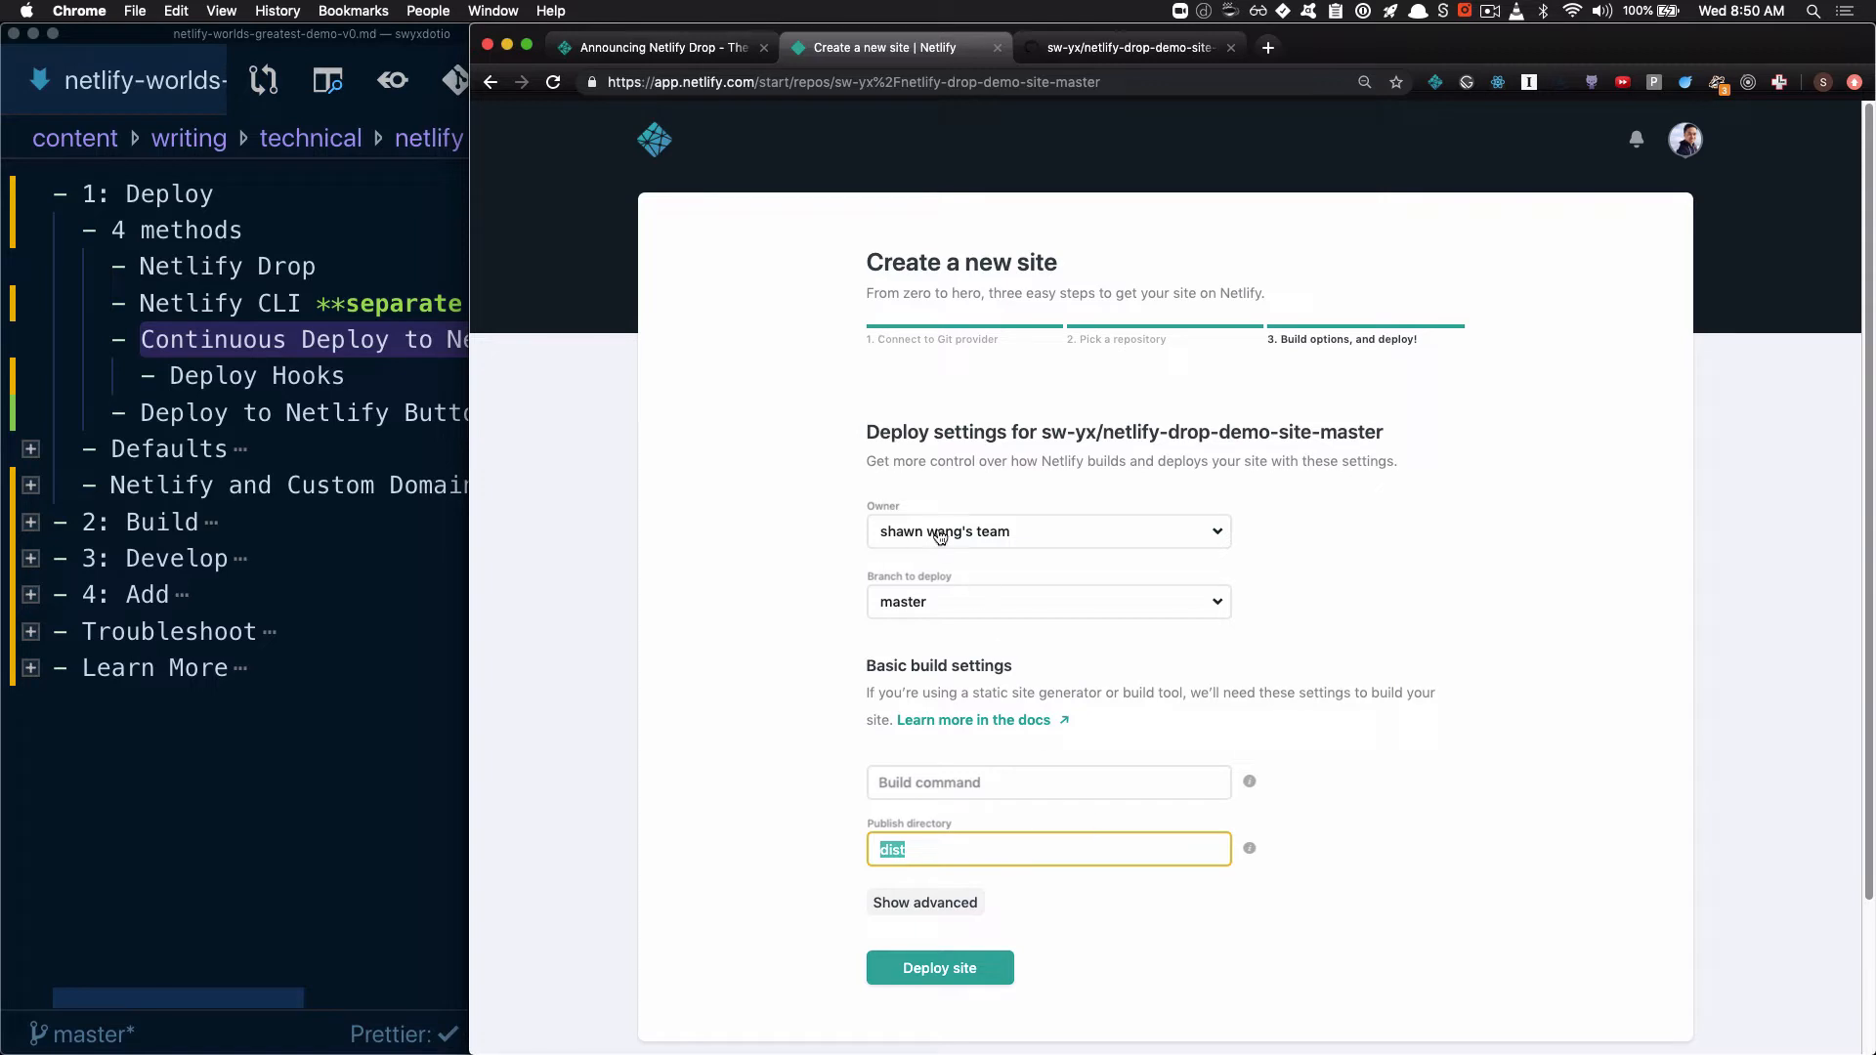
click(988, 601)
click(1315, 584)
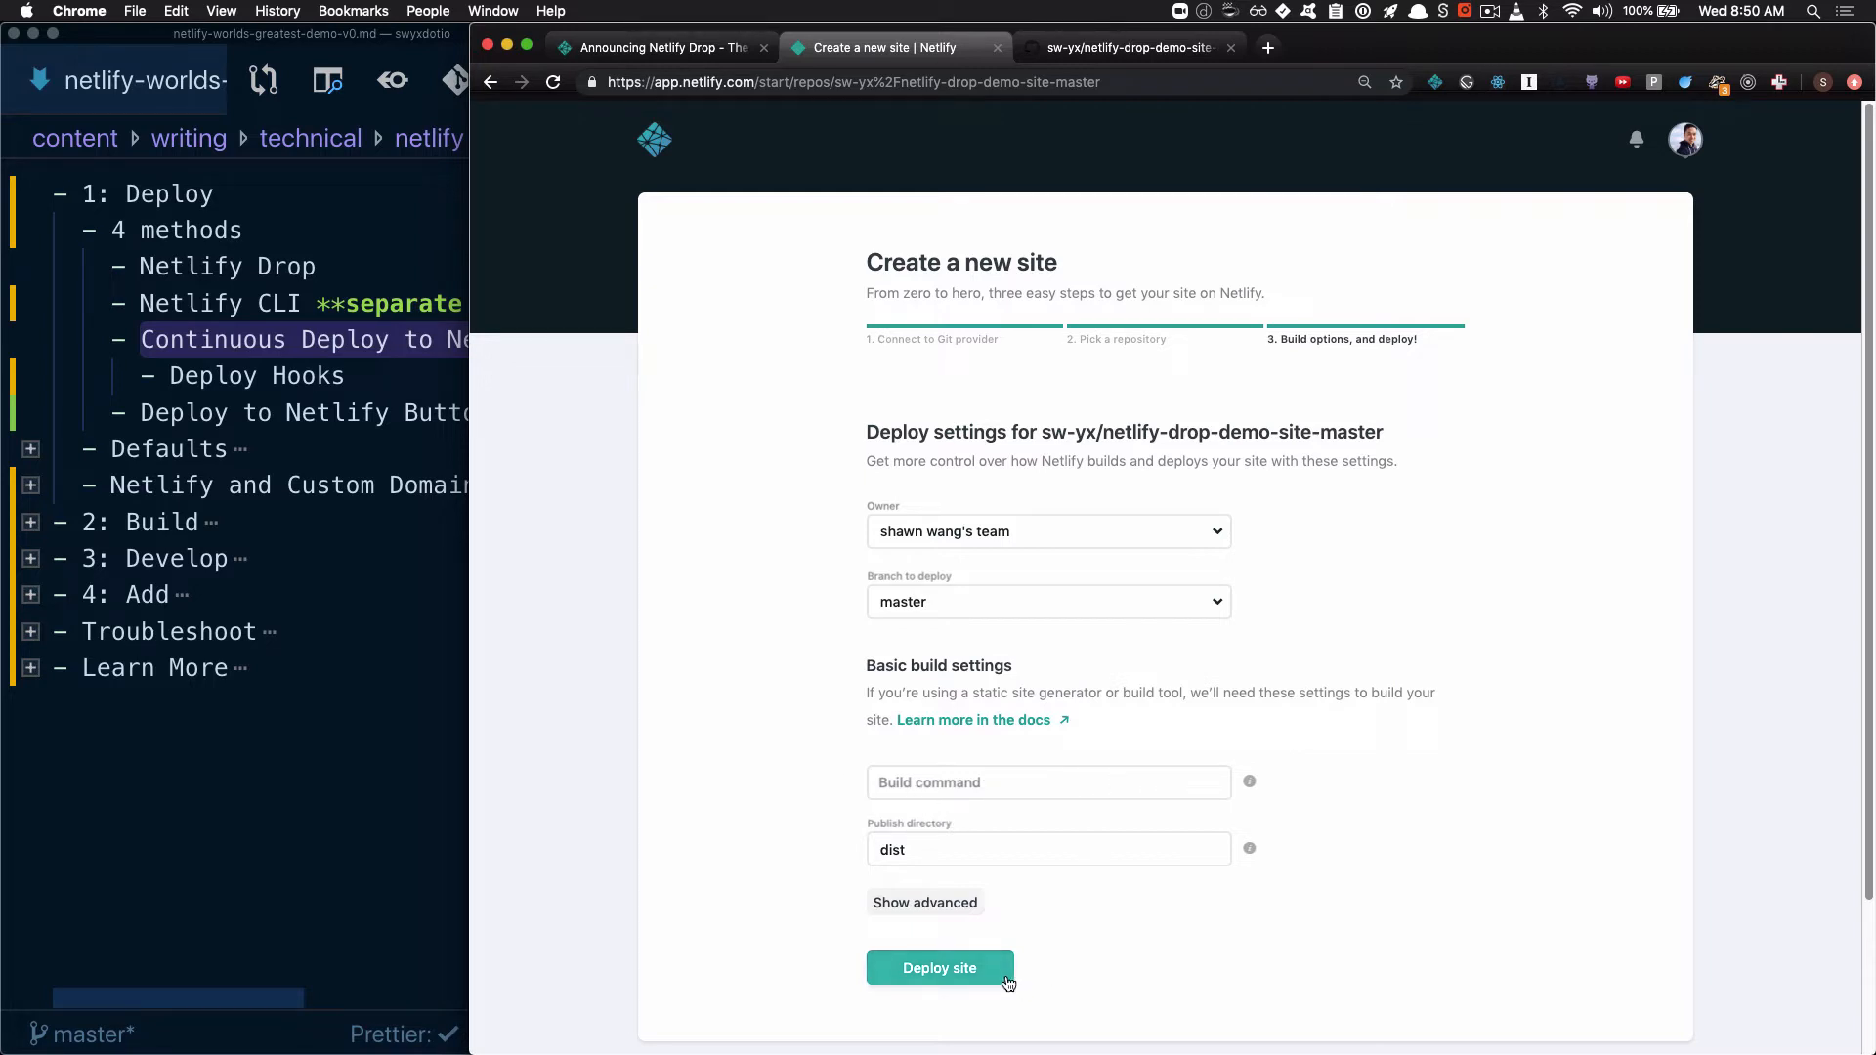
click(941, 968)
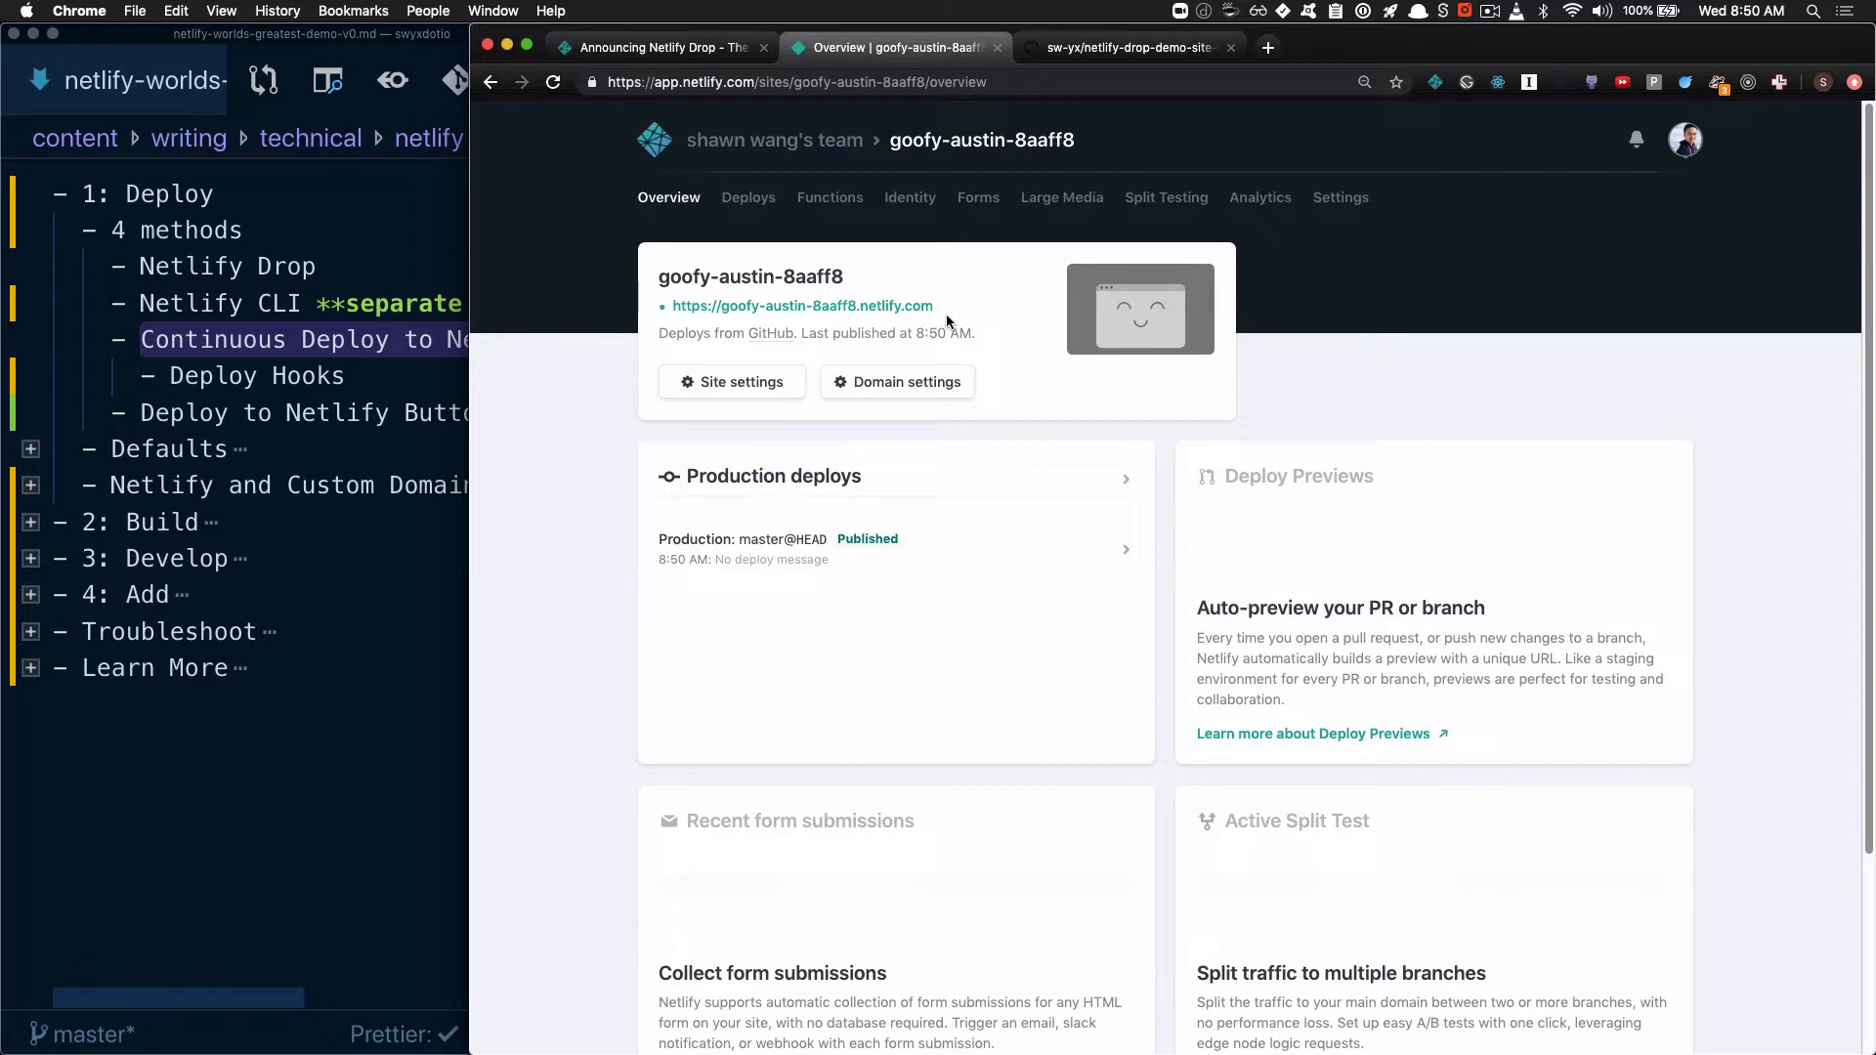
click(879, 308)
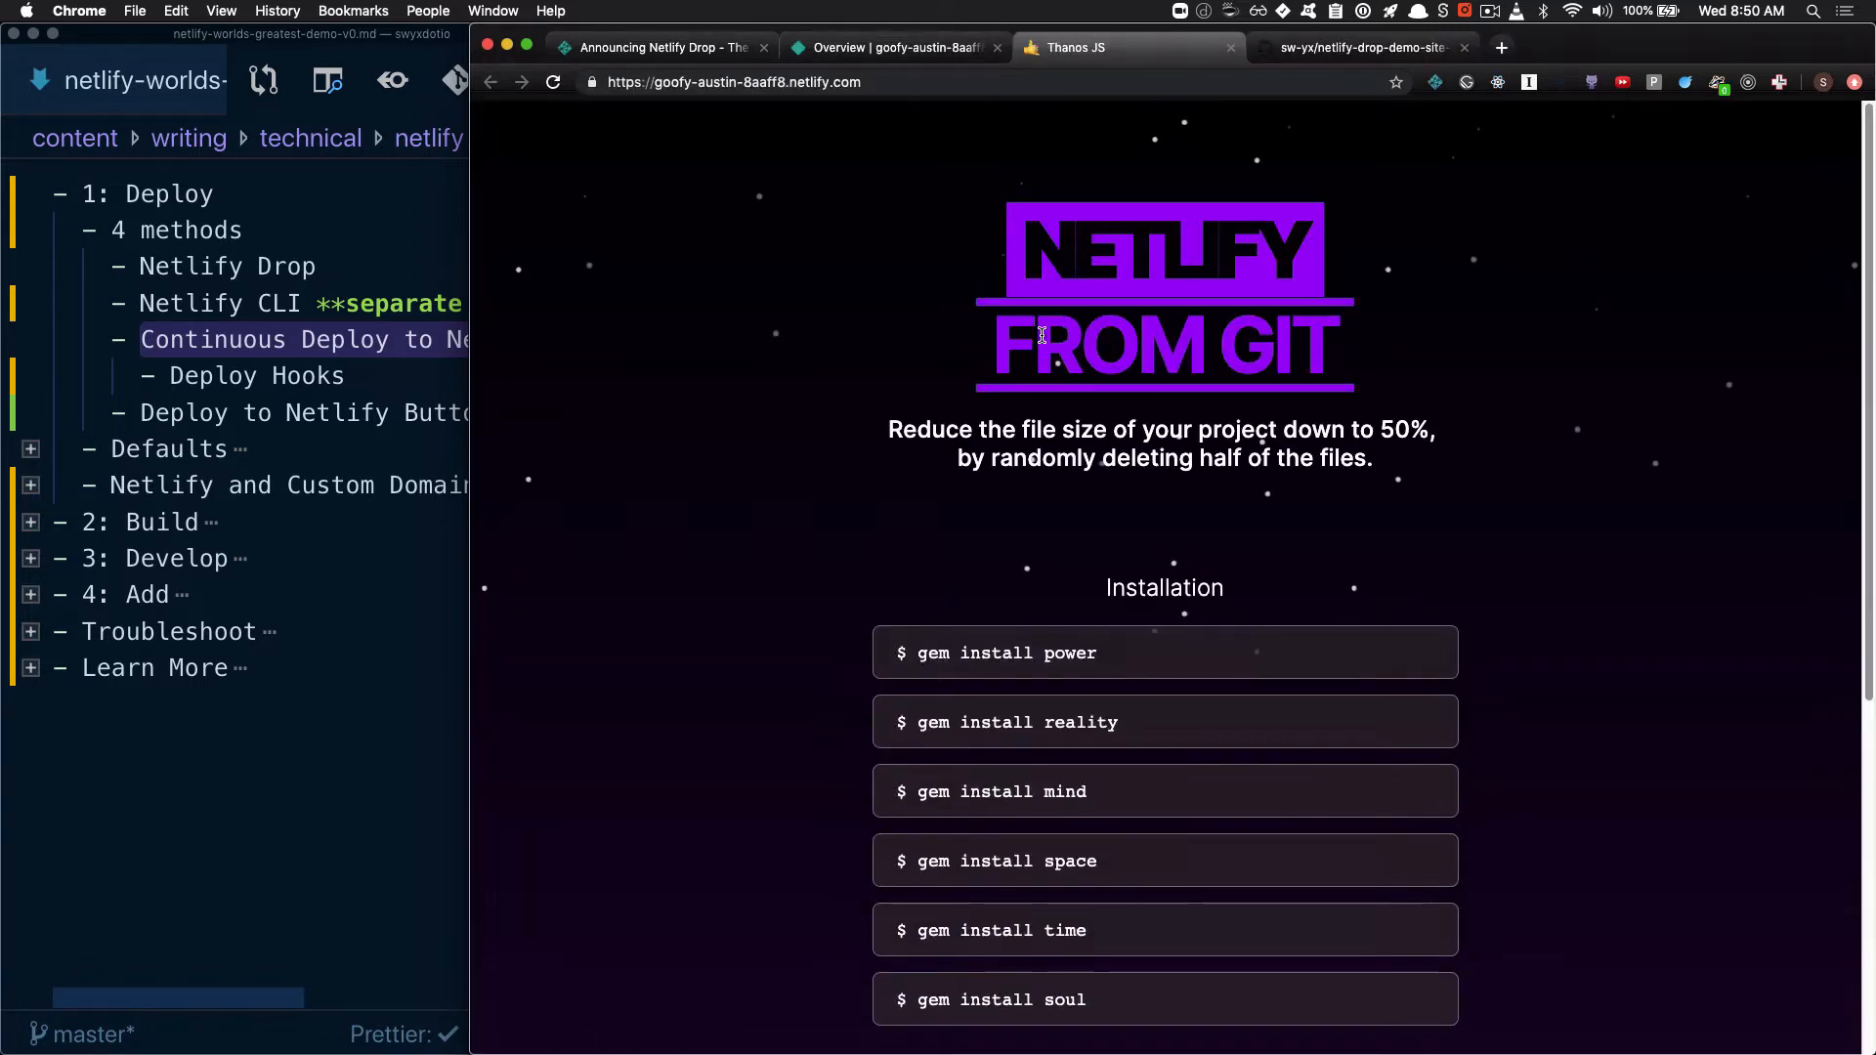
drag(1013, 353, 1390, 350)
click(1399, 352)
click(297, 842)
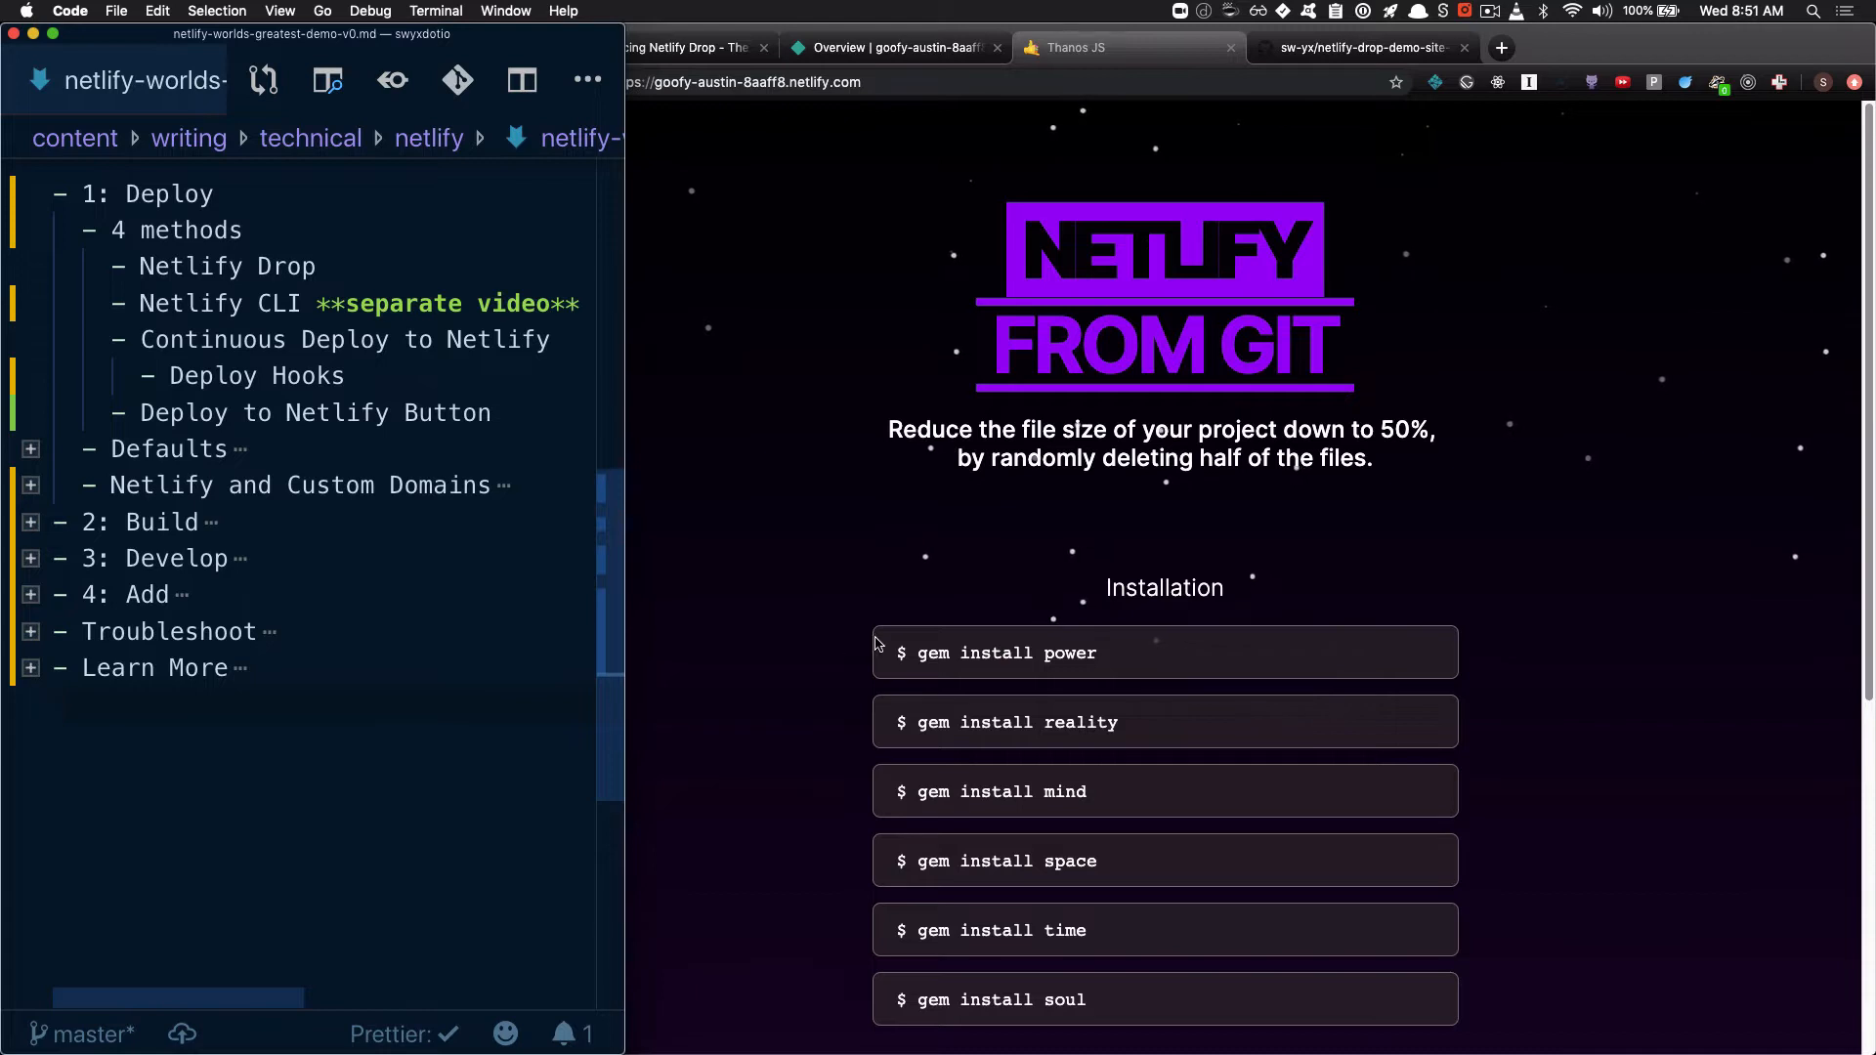
Look over the GitHub repository and the live site, and open the deploys list of goofy-austin-8aaff8 in Netlify
click(1333, 50)
click(1333, 51)
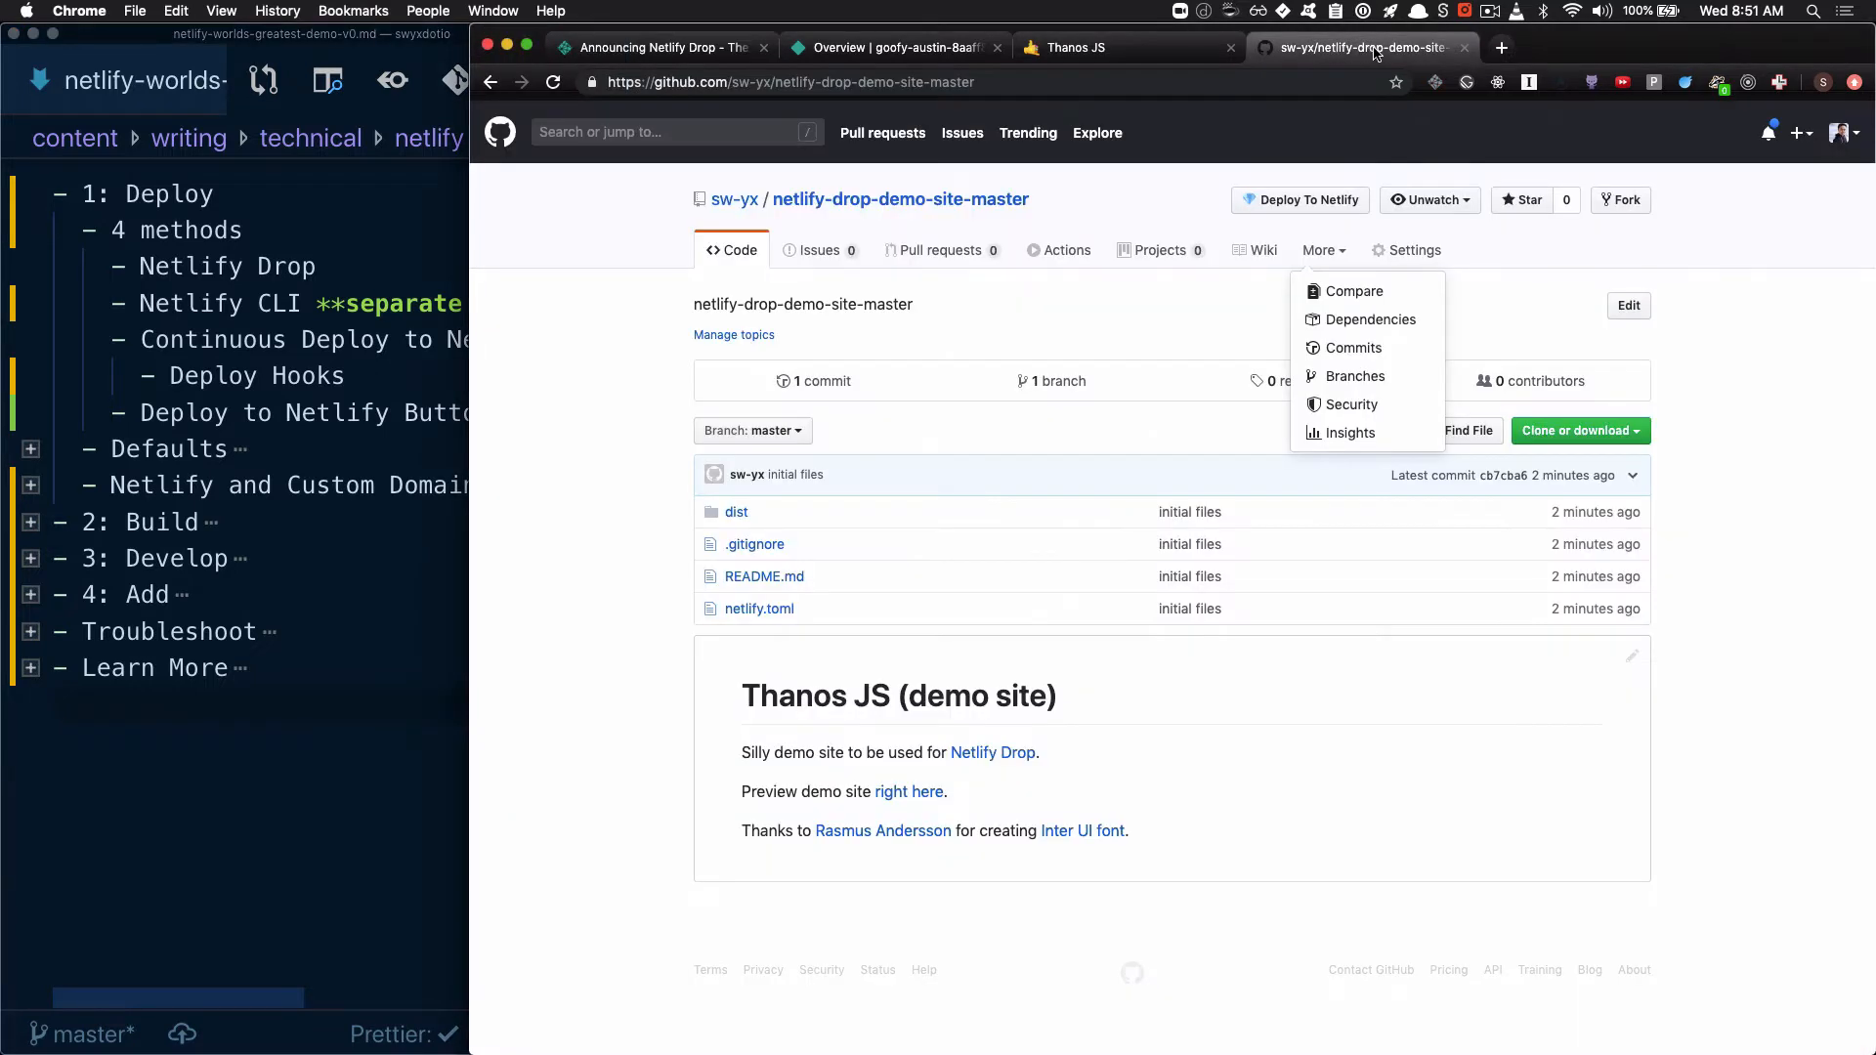
click(1121, 55)
click(894, 51)
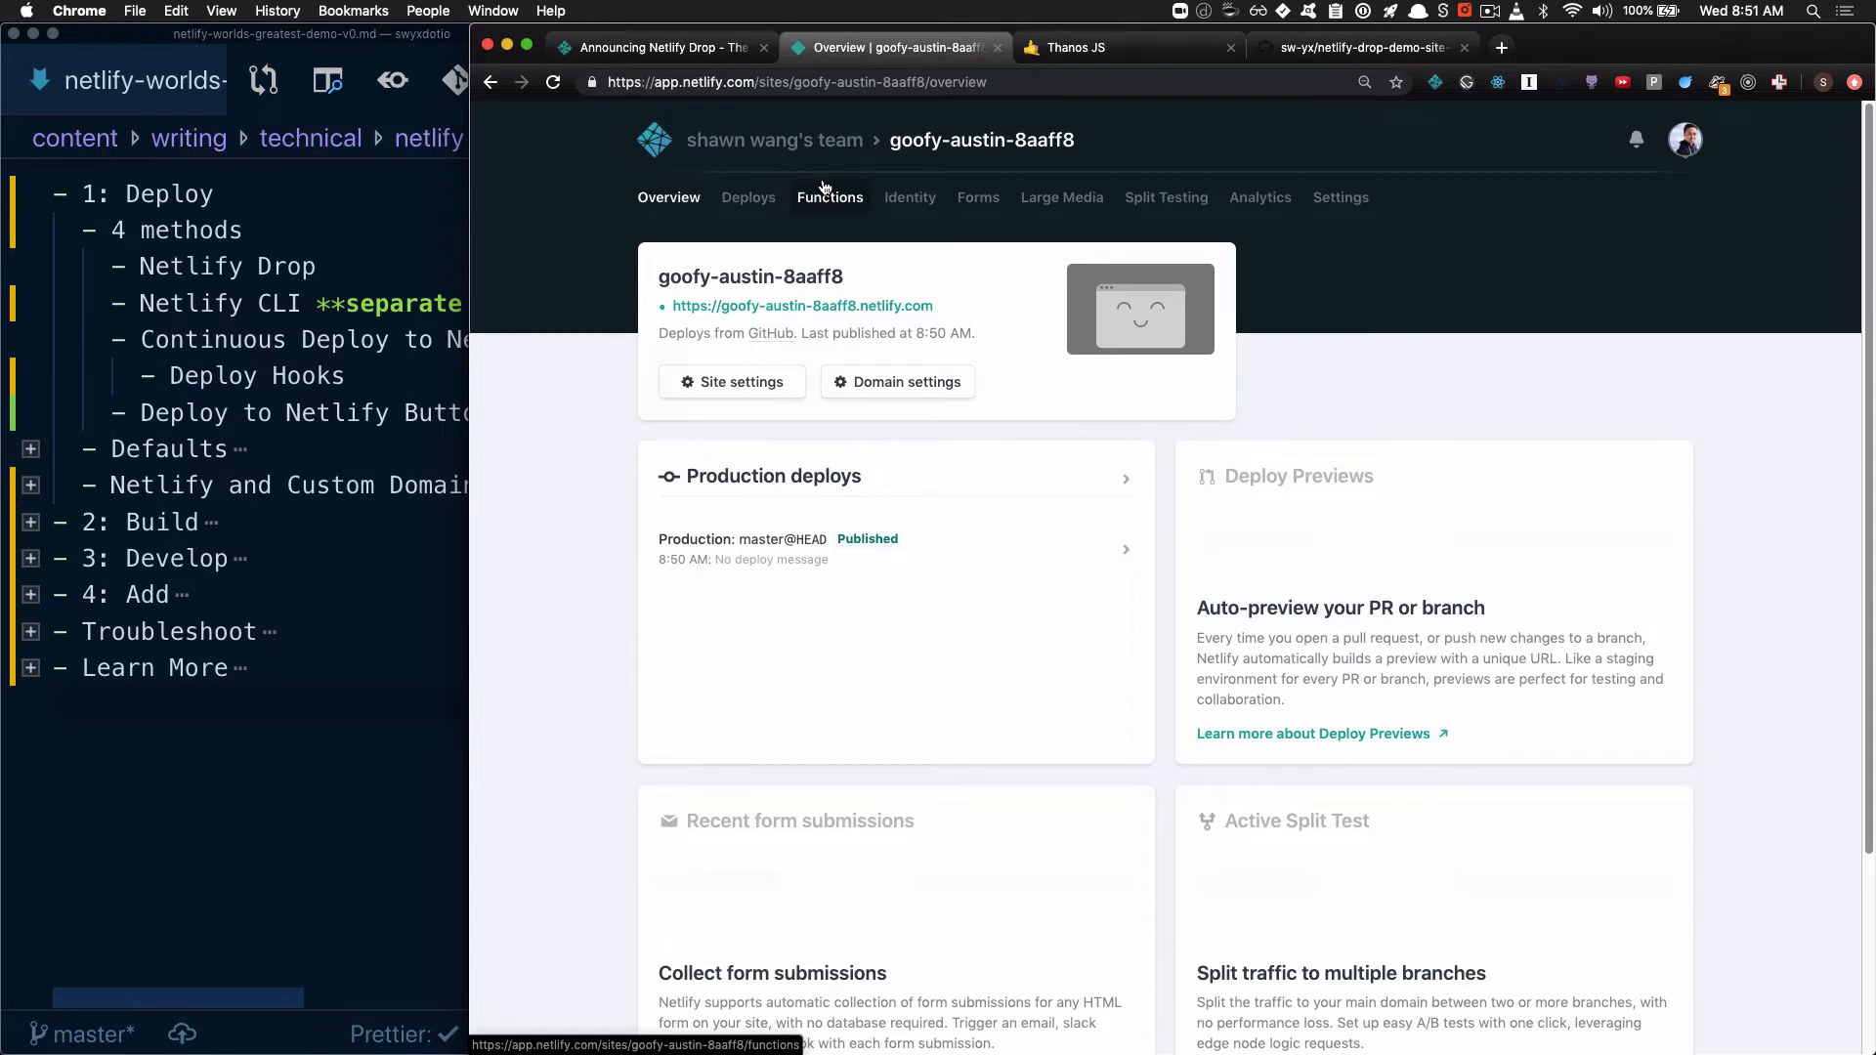
click(747, 198)
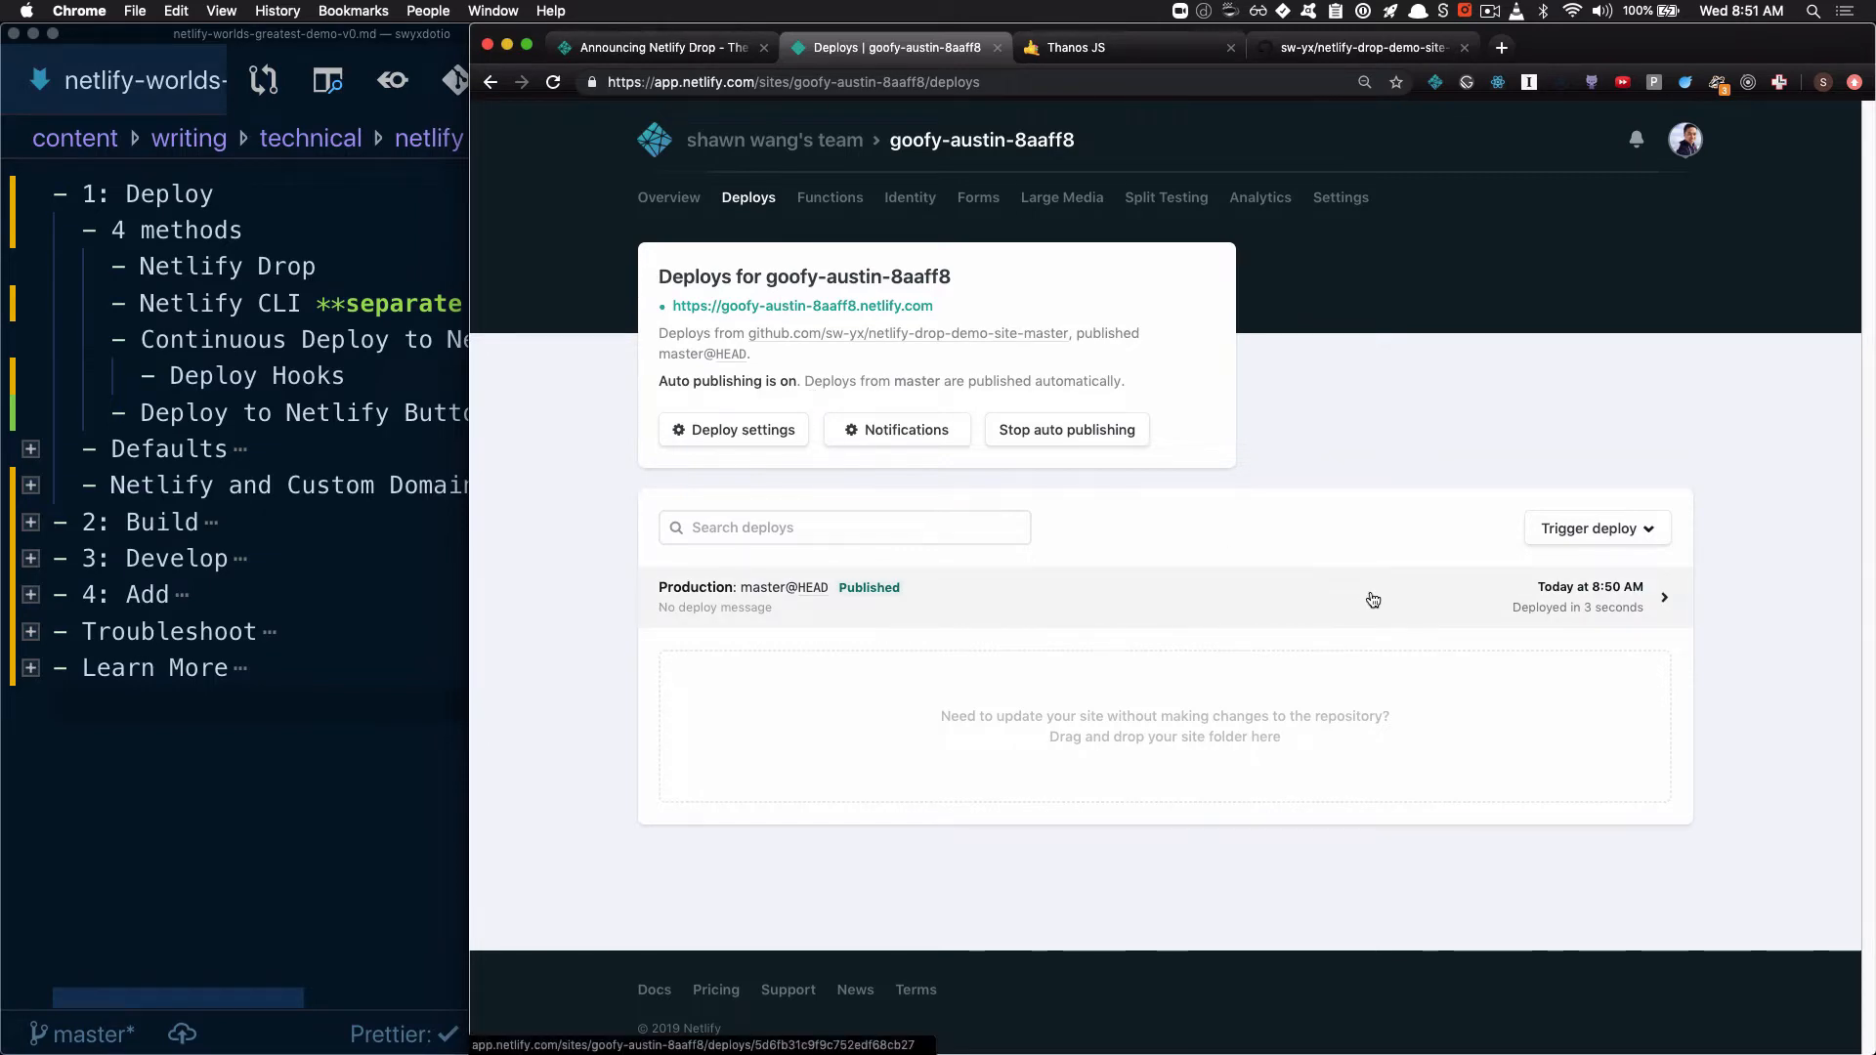
In VS Code, replace the text of the h2's first line in index.html with "Continuous Deployment is the best"
key(super+Tab)
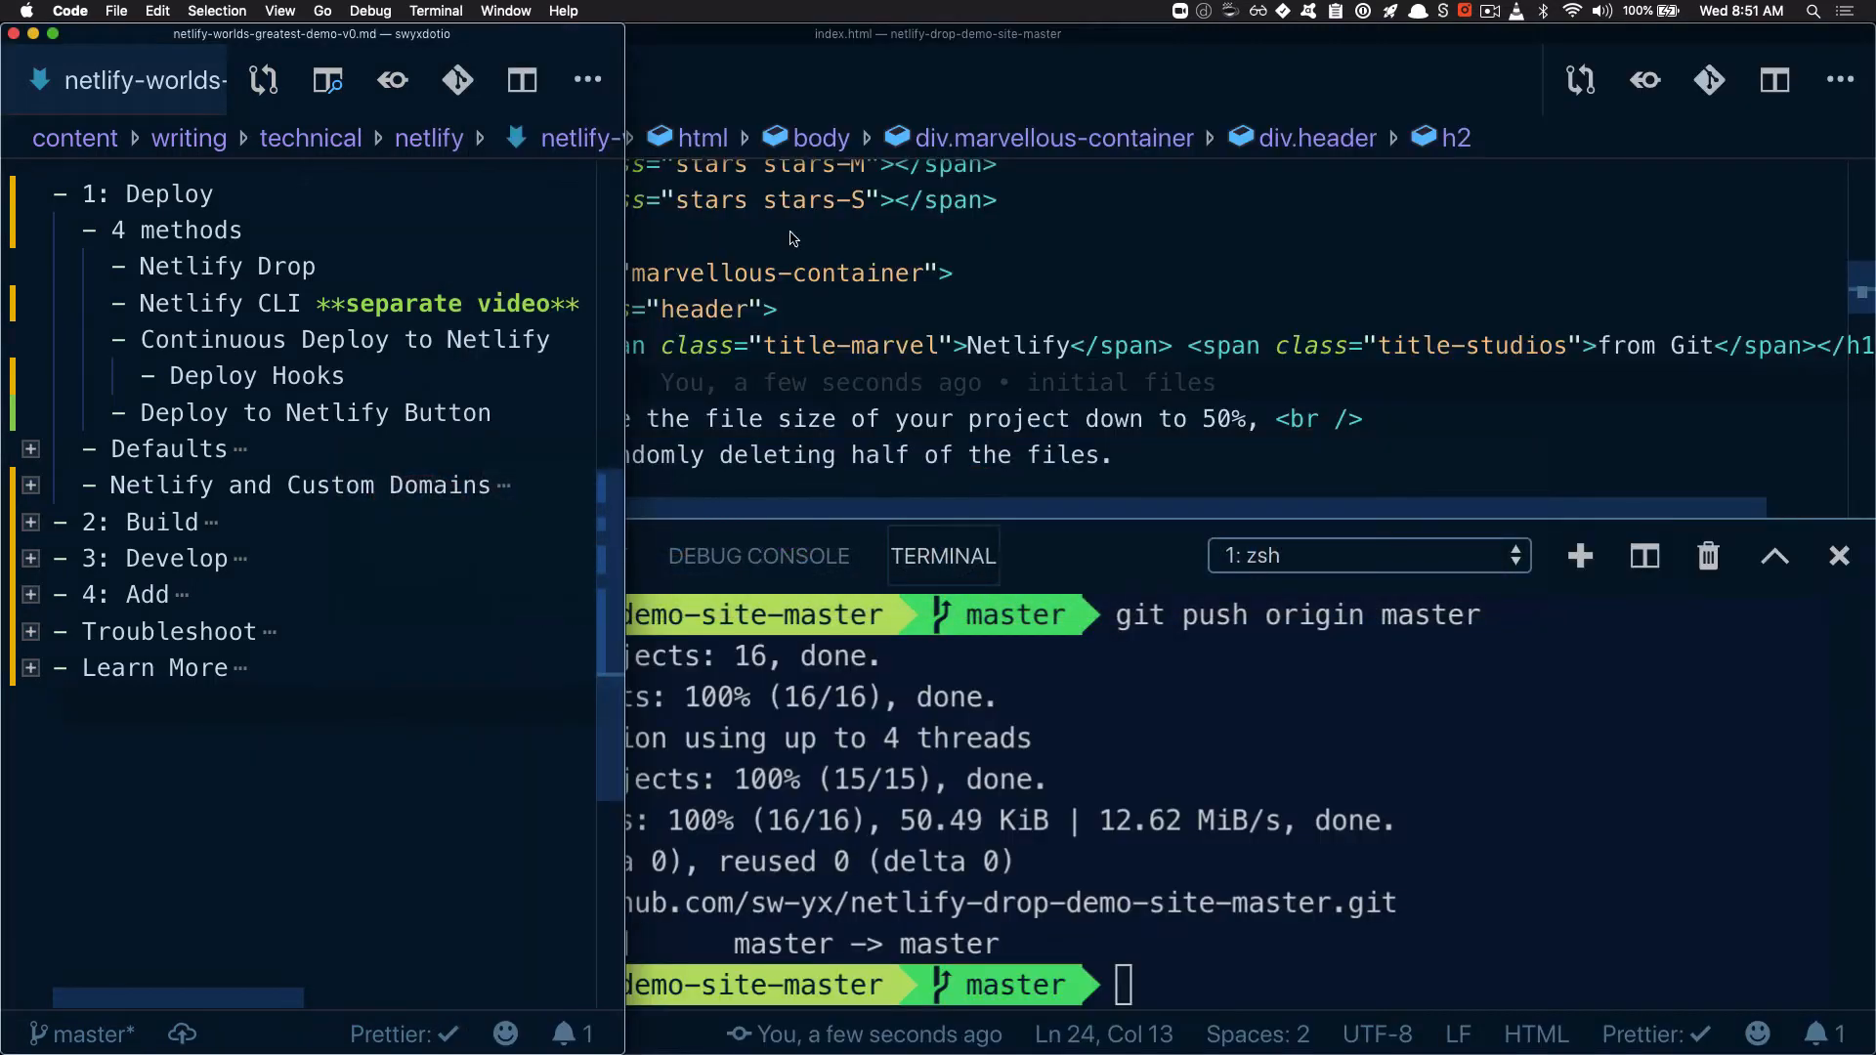
click(779, 318)
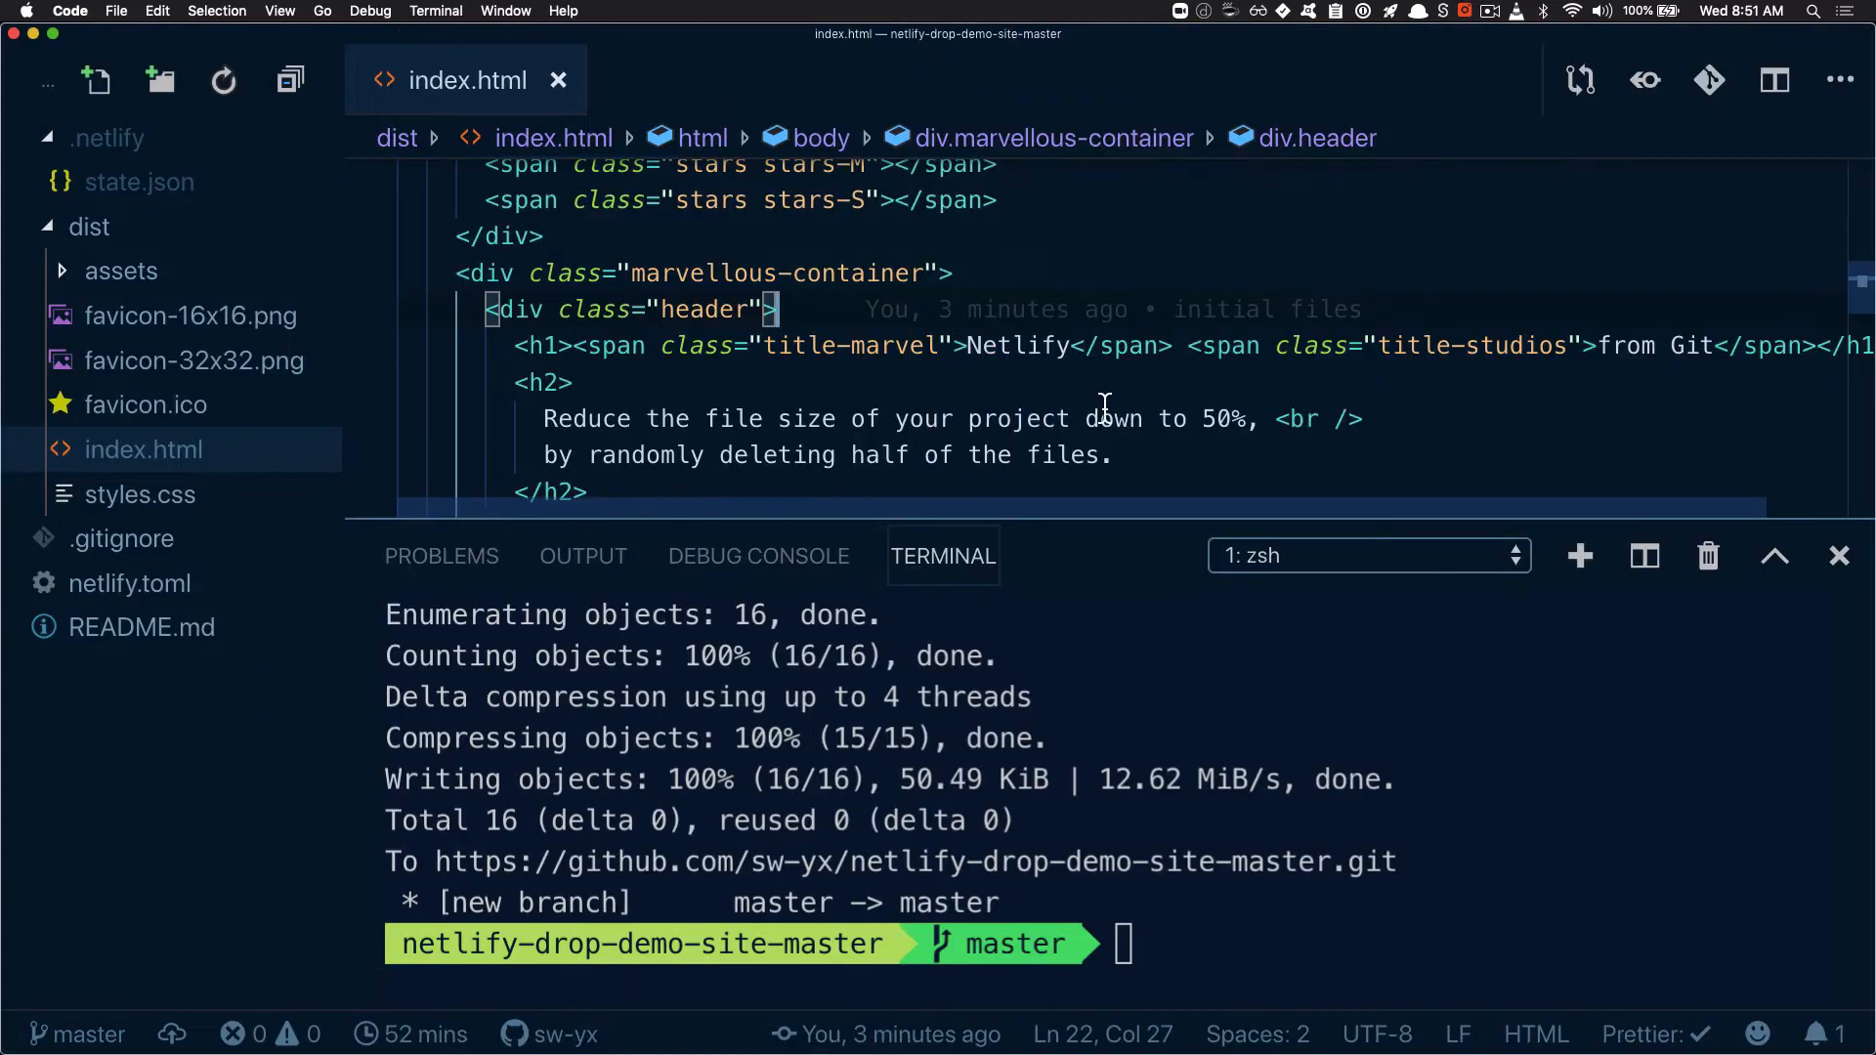
drag(544, 419, 1250, 436)
text(Con)
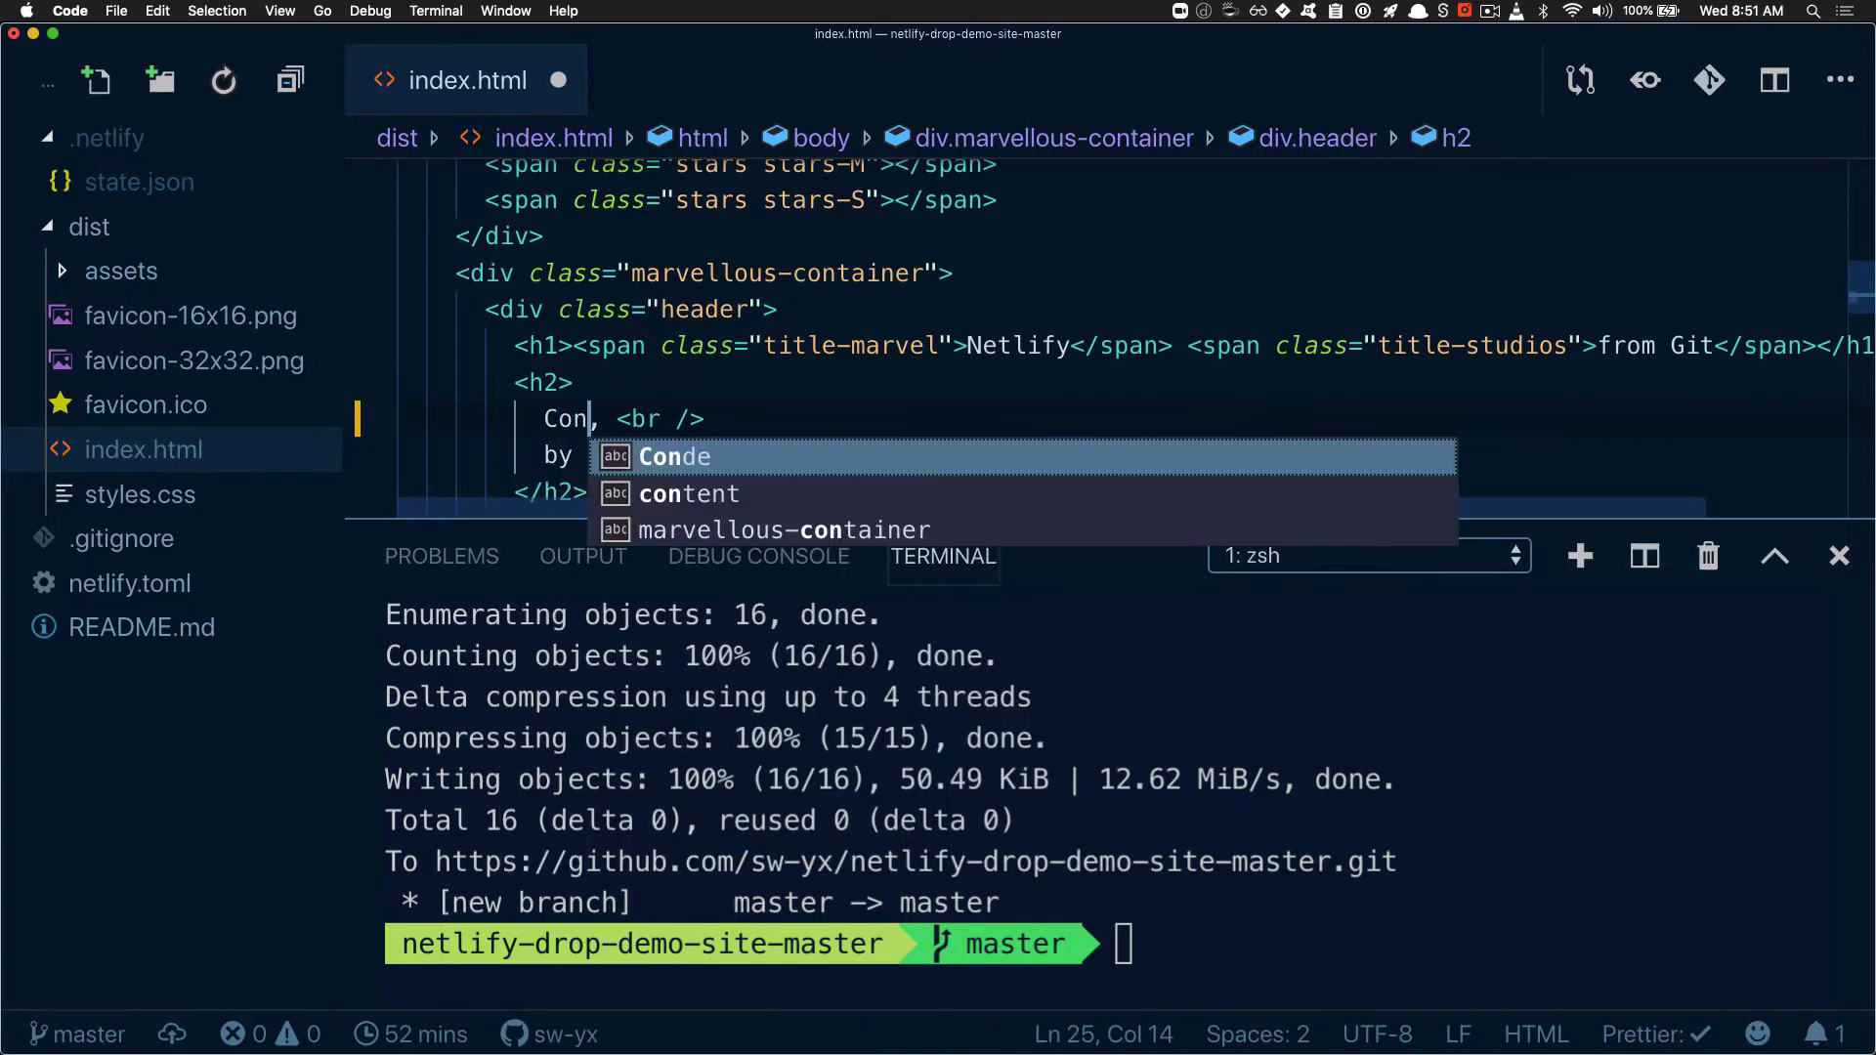
key(BackSpace)
text(ti)
key(BackSpace)
key(BackSpace)
text(nti)
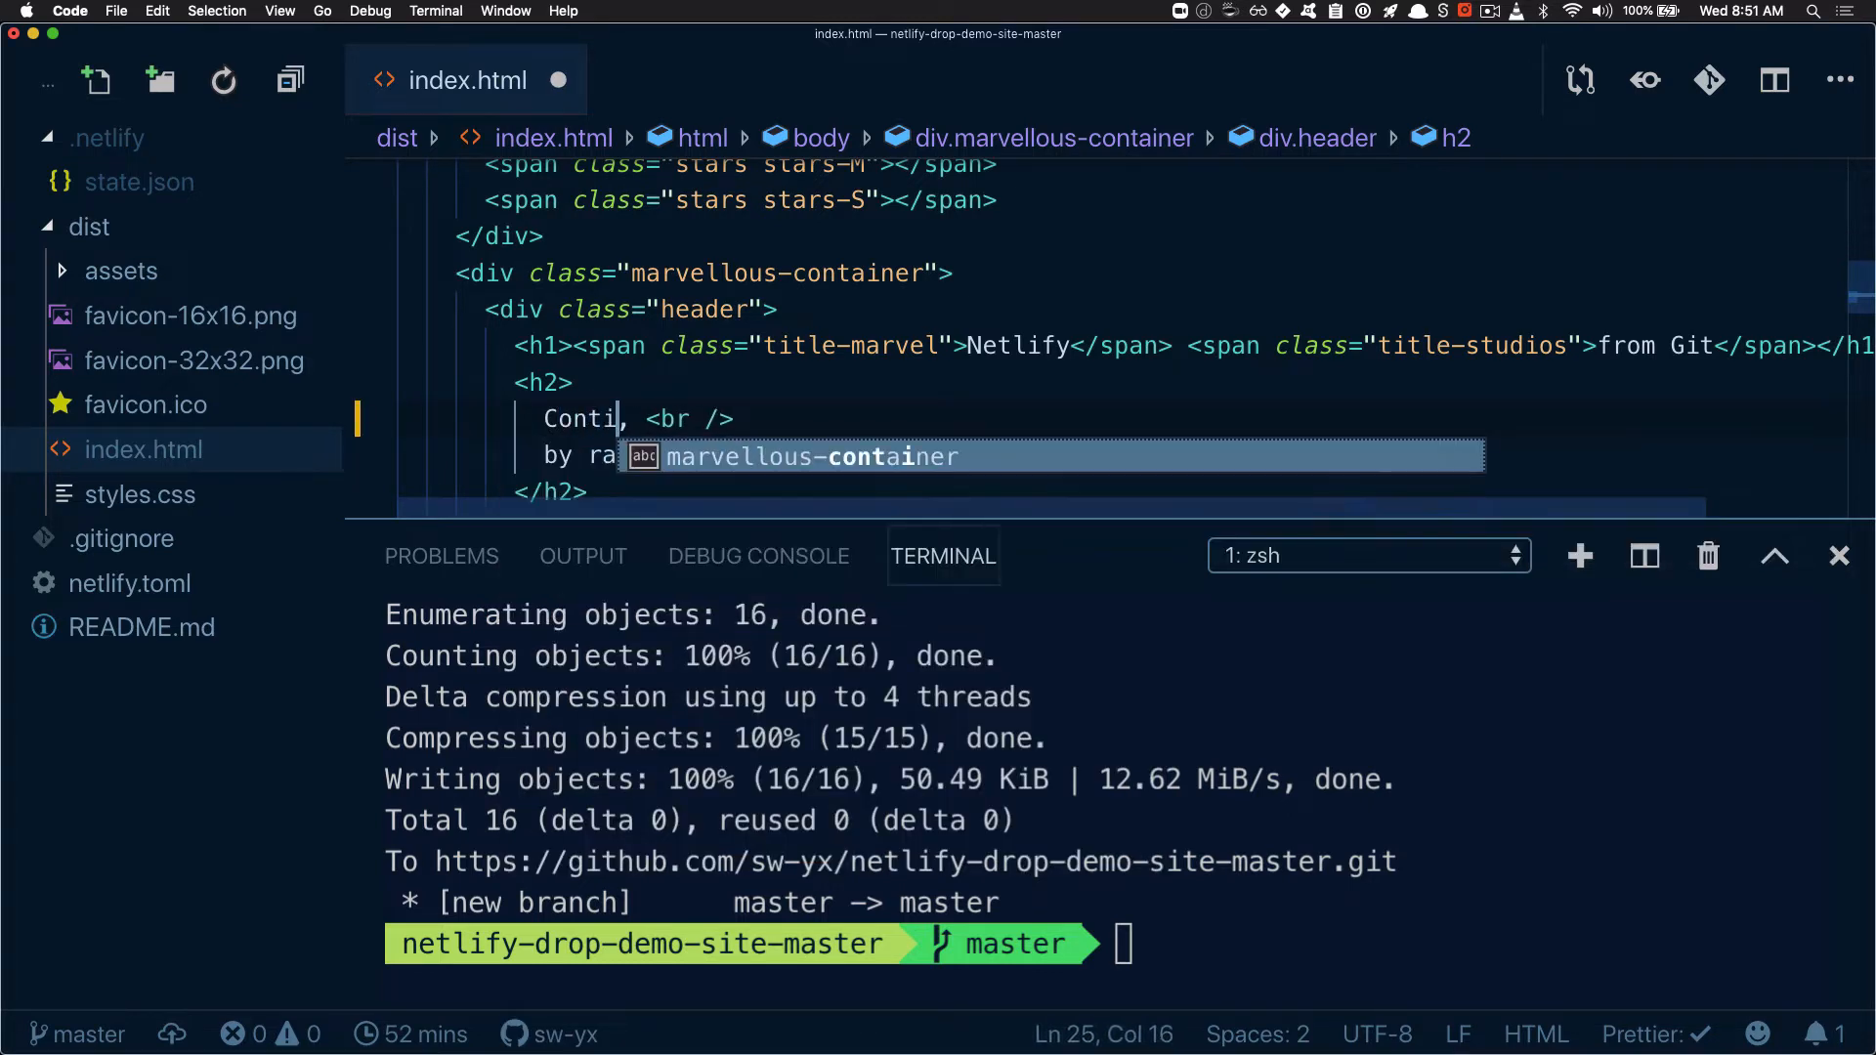
text(nuous De)
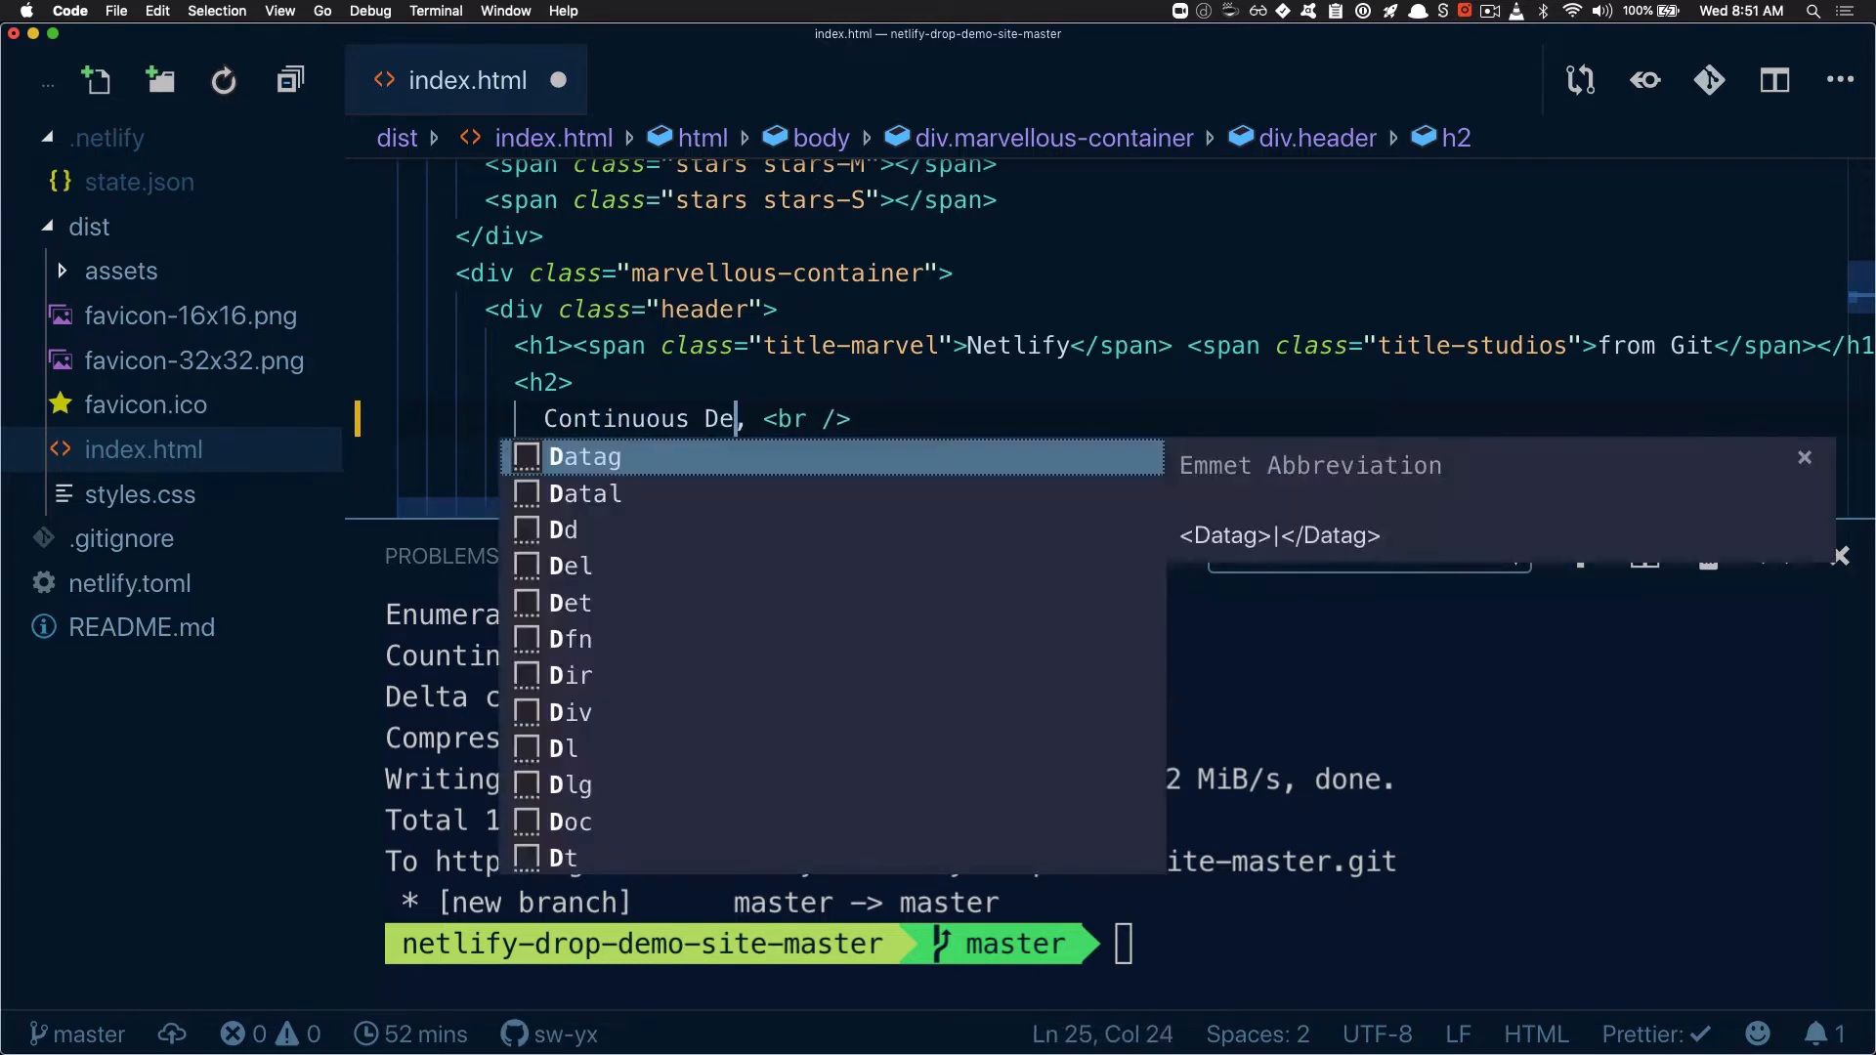
text(ployment is the best)
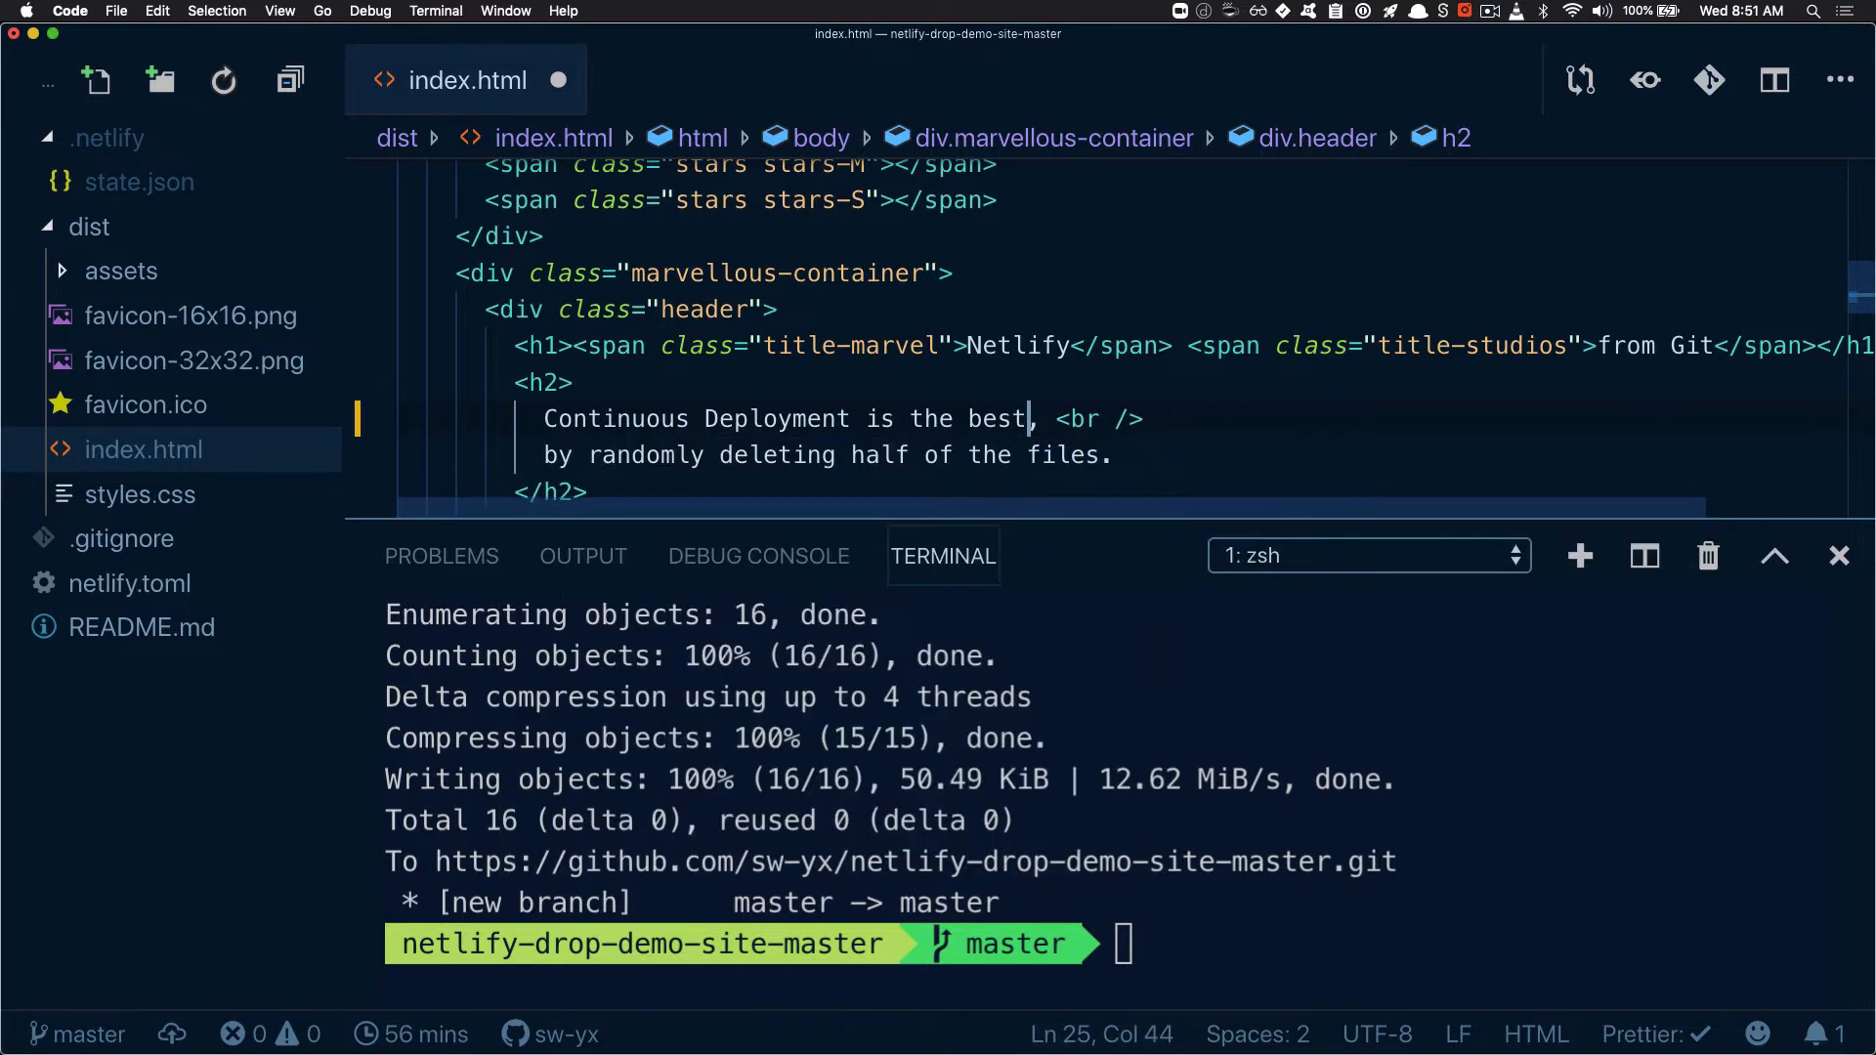
text(!)
End the h2 sentence with an exclamation mark, remove the leftover line break and second line, and save index.html
drag(1043, 418, 1114, 457)
key(BackSpace)
key(super+s)
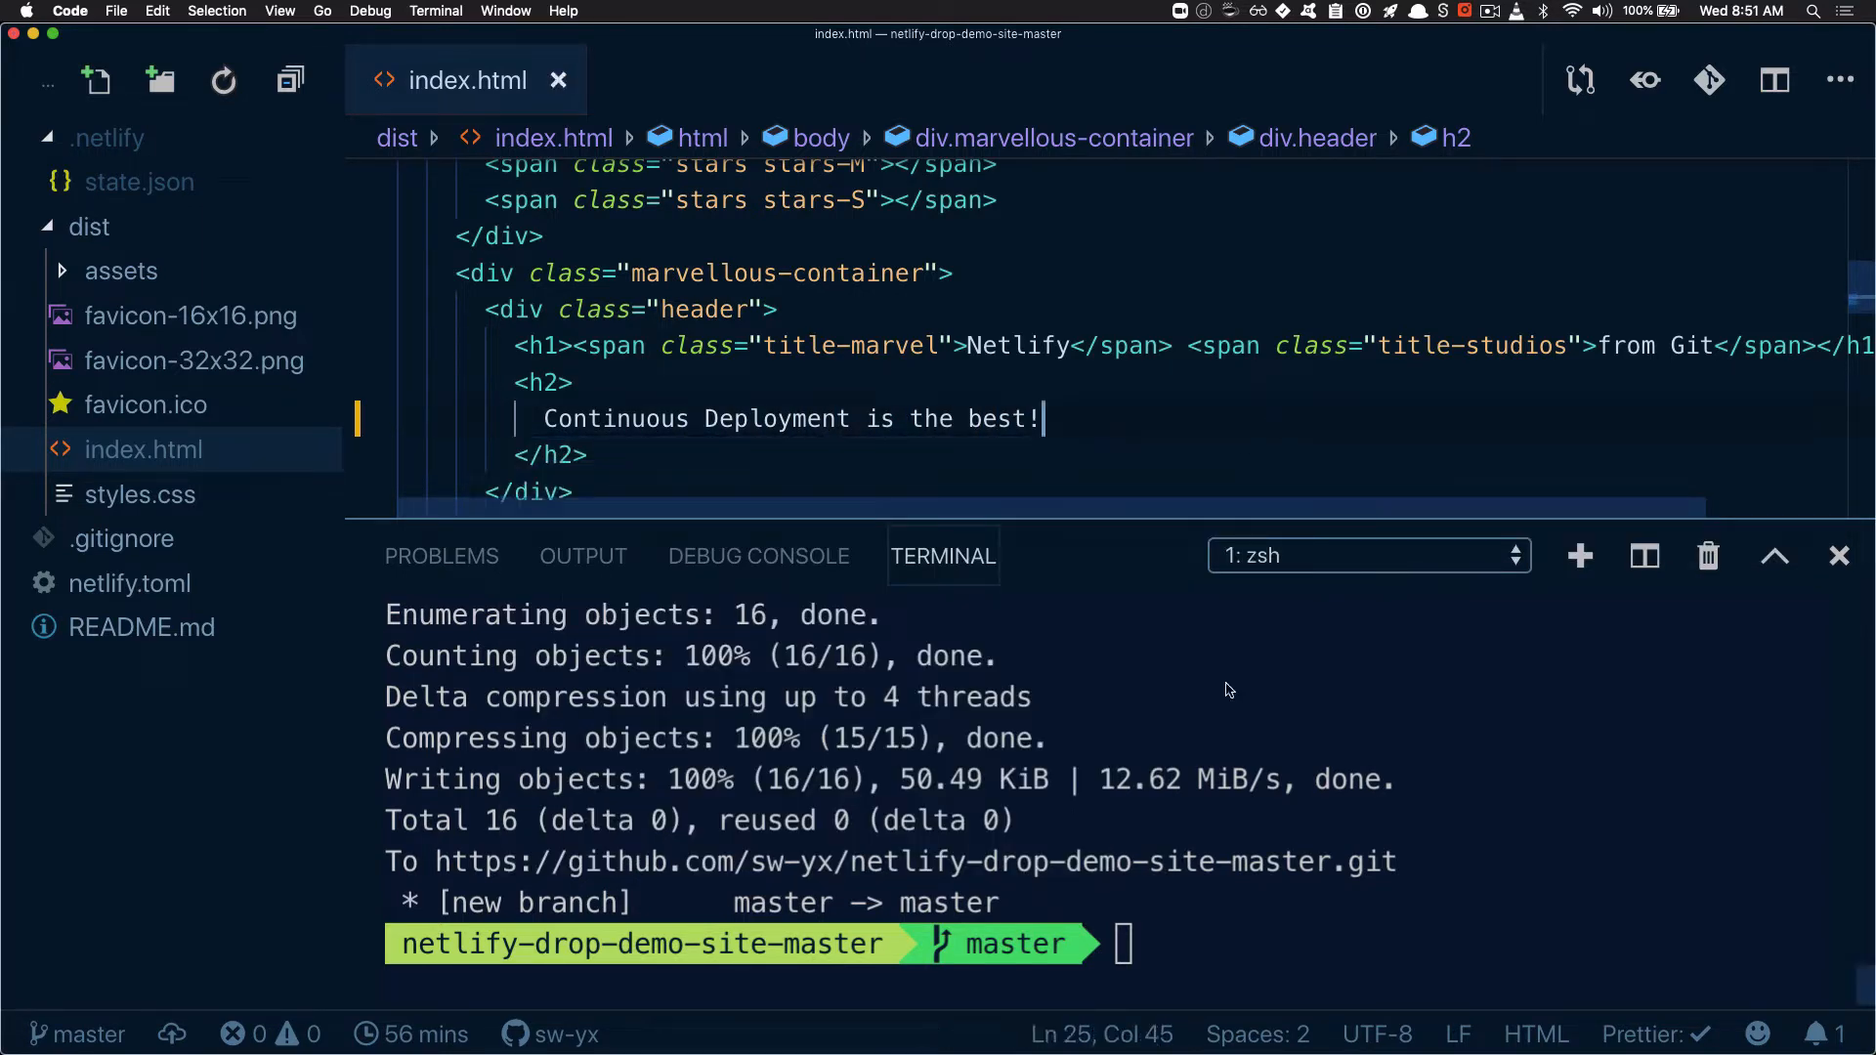
Stage all changes in the terminal and commit them with the message "changed h2"
click(1290, 759)
text(git a)
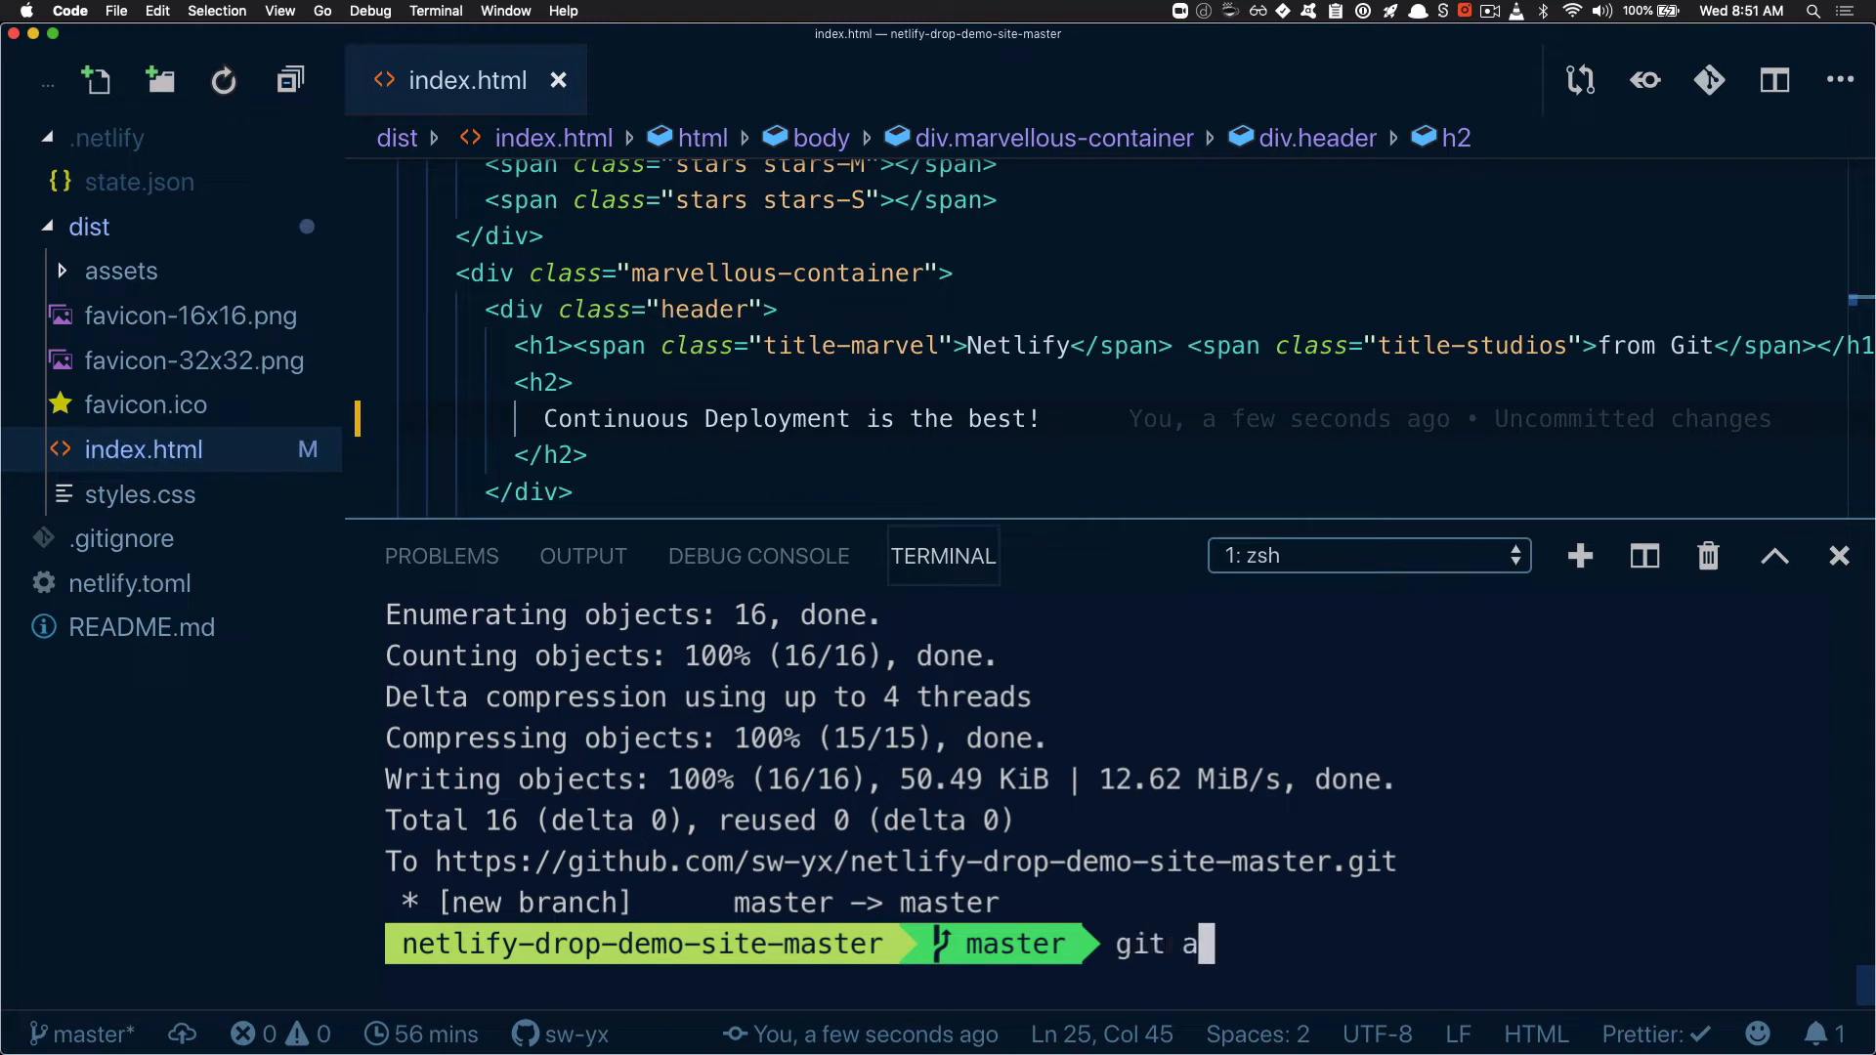
text(dd .)
key(Return)
text(git )
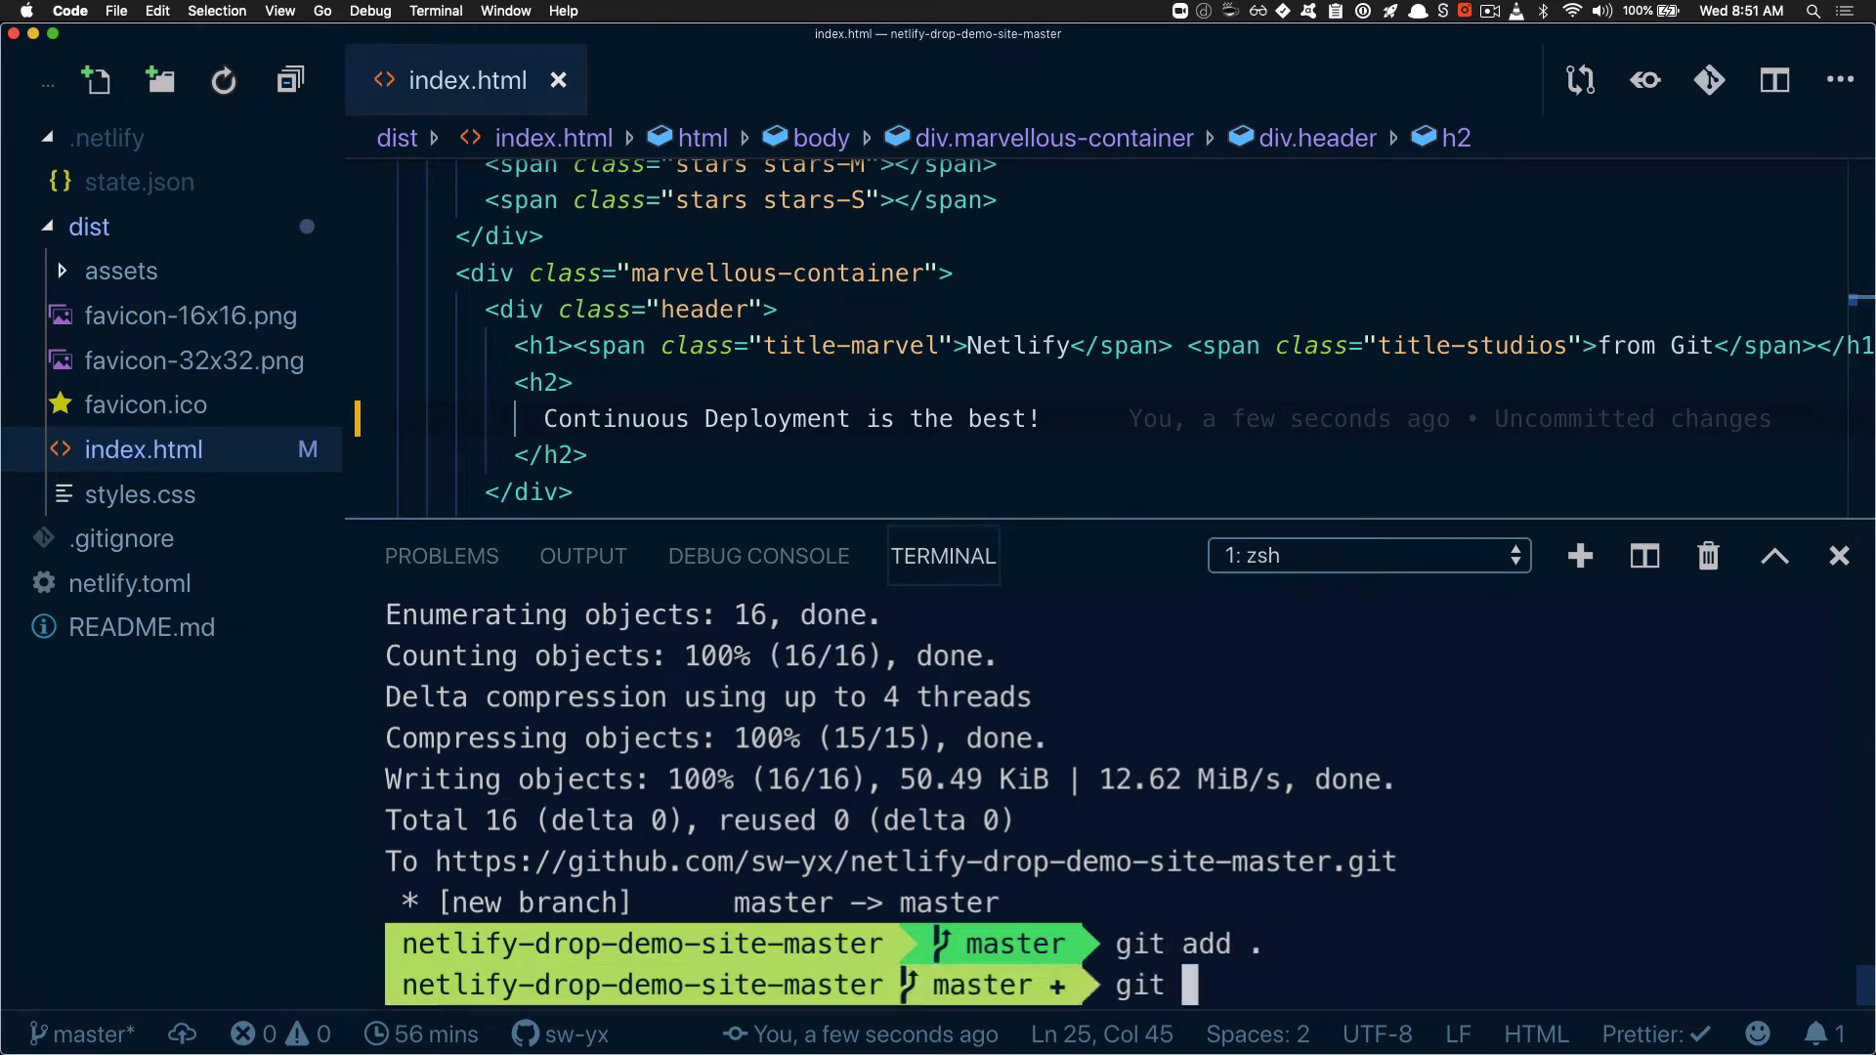
text(commit -m "cha)
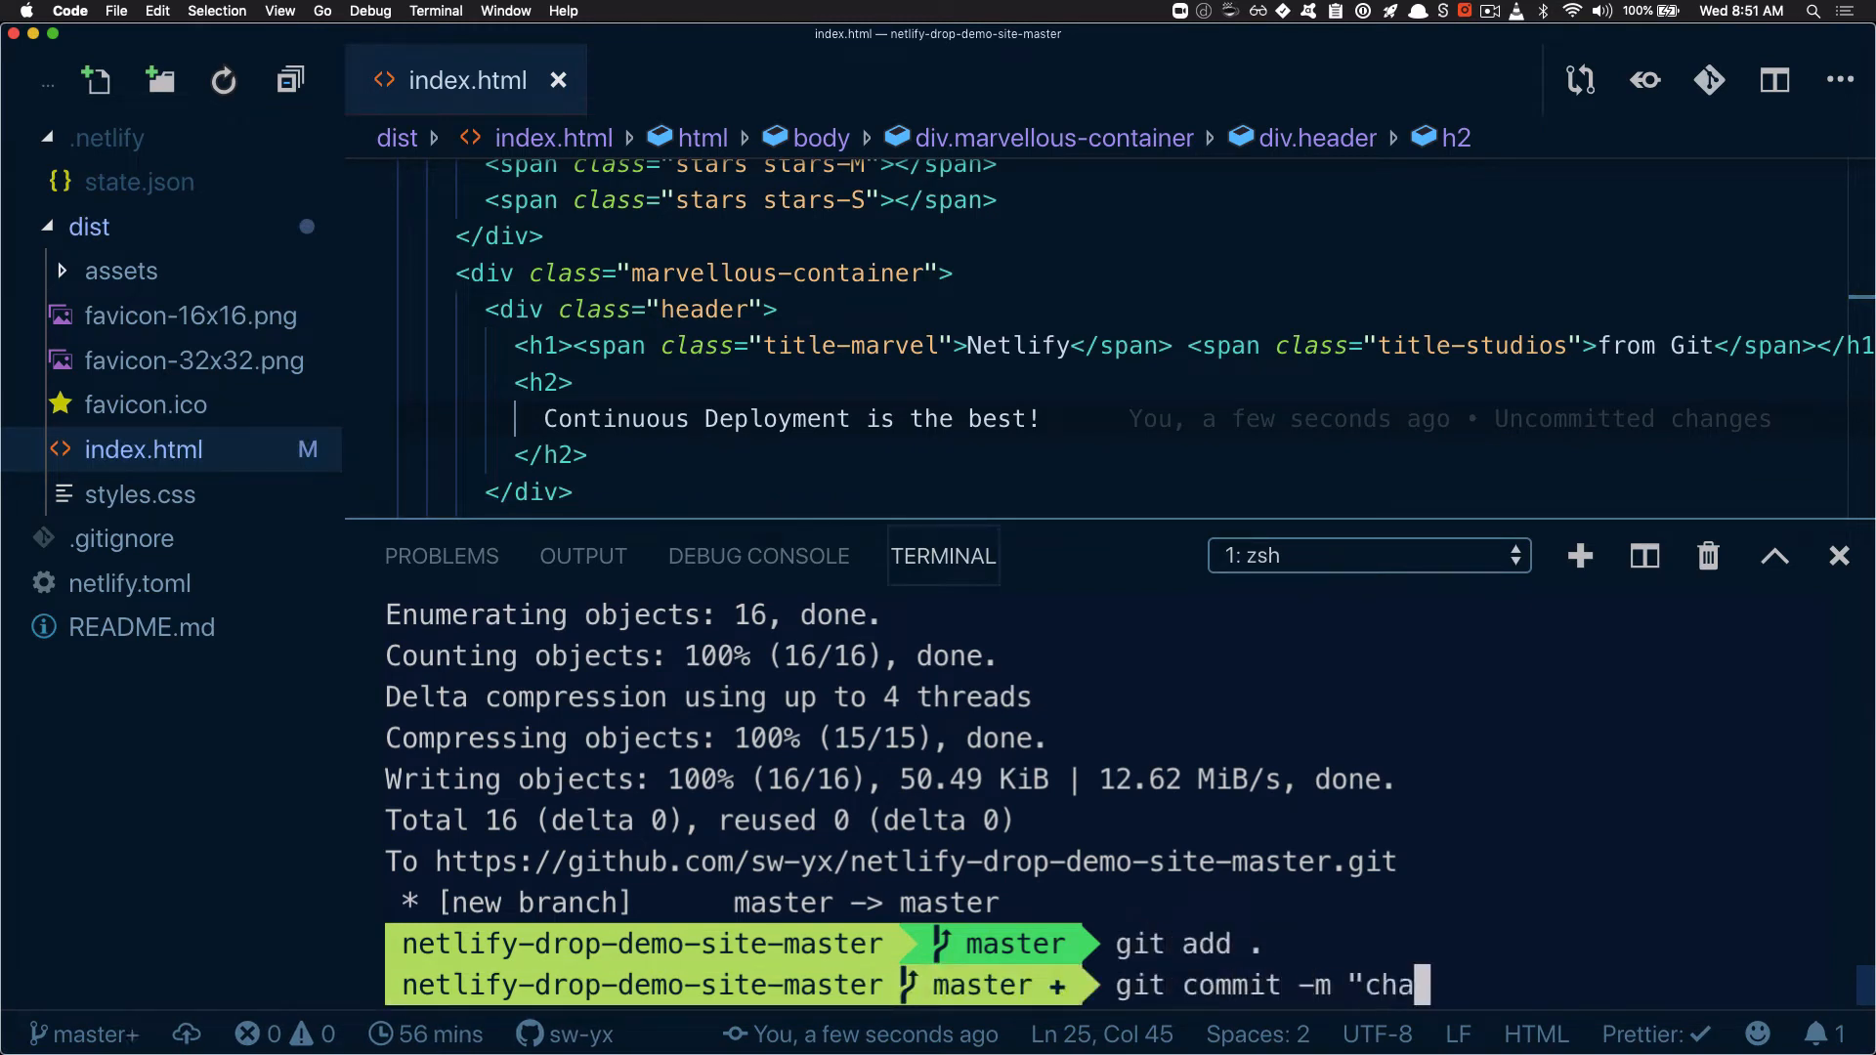
text(nged h2")
key(Return)
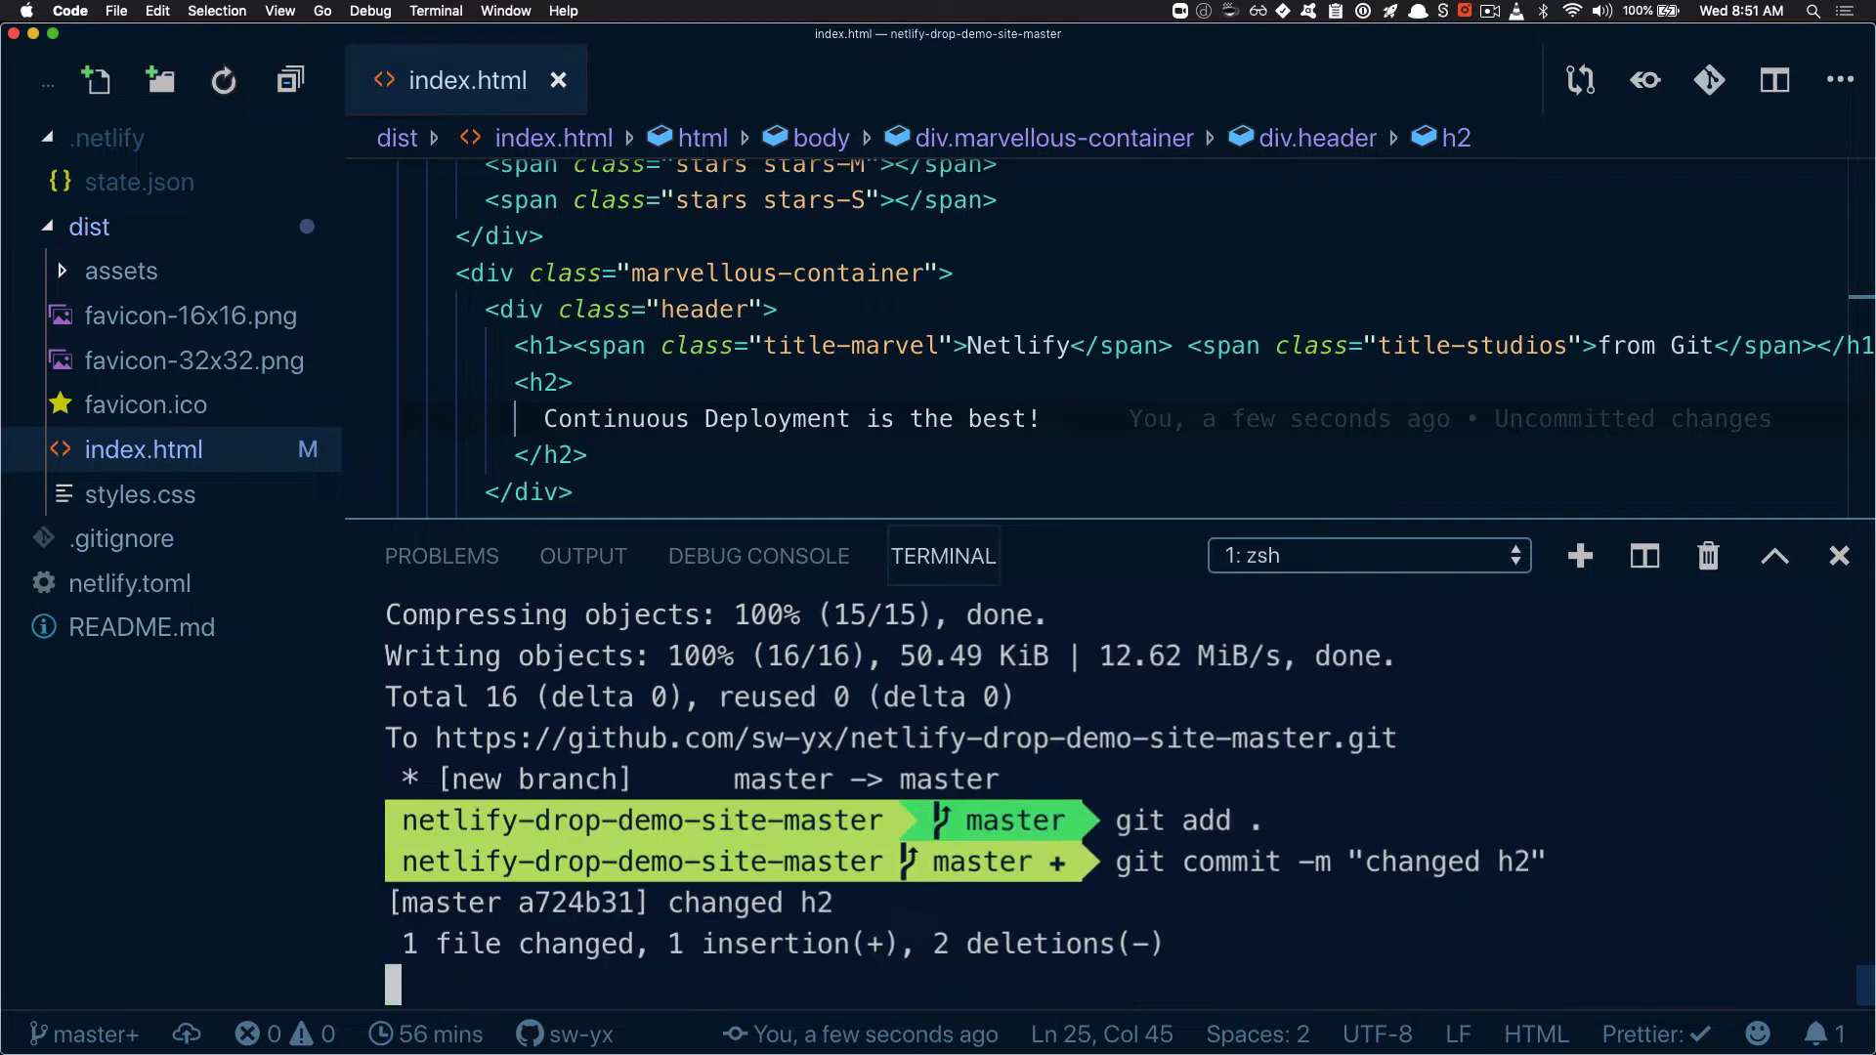
Push the commit to origin master with the gpom alias and switch back to the site's deploys page in Chrome
text(gpom)
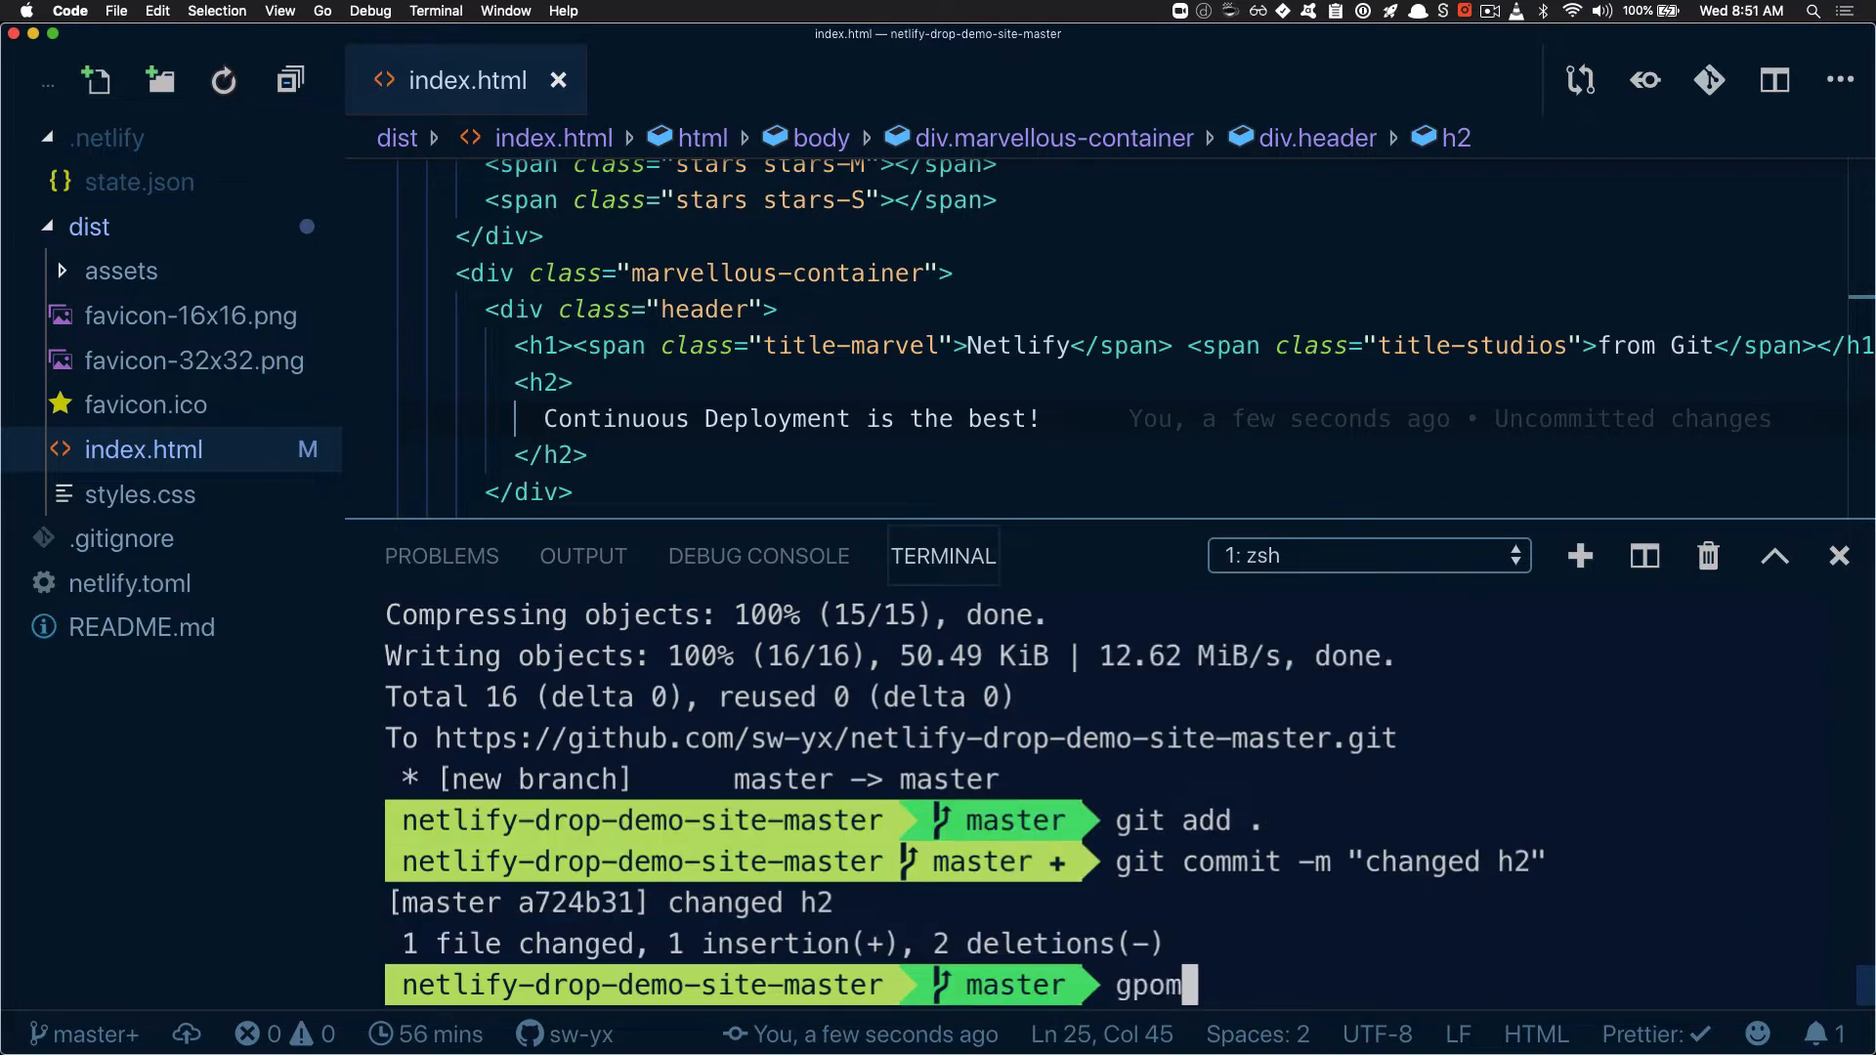
key(Return)
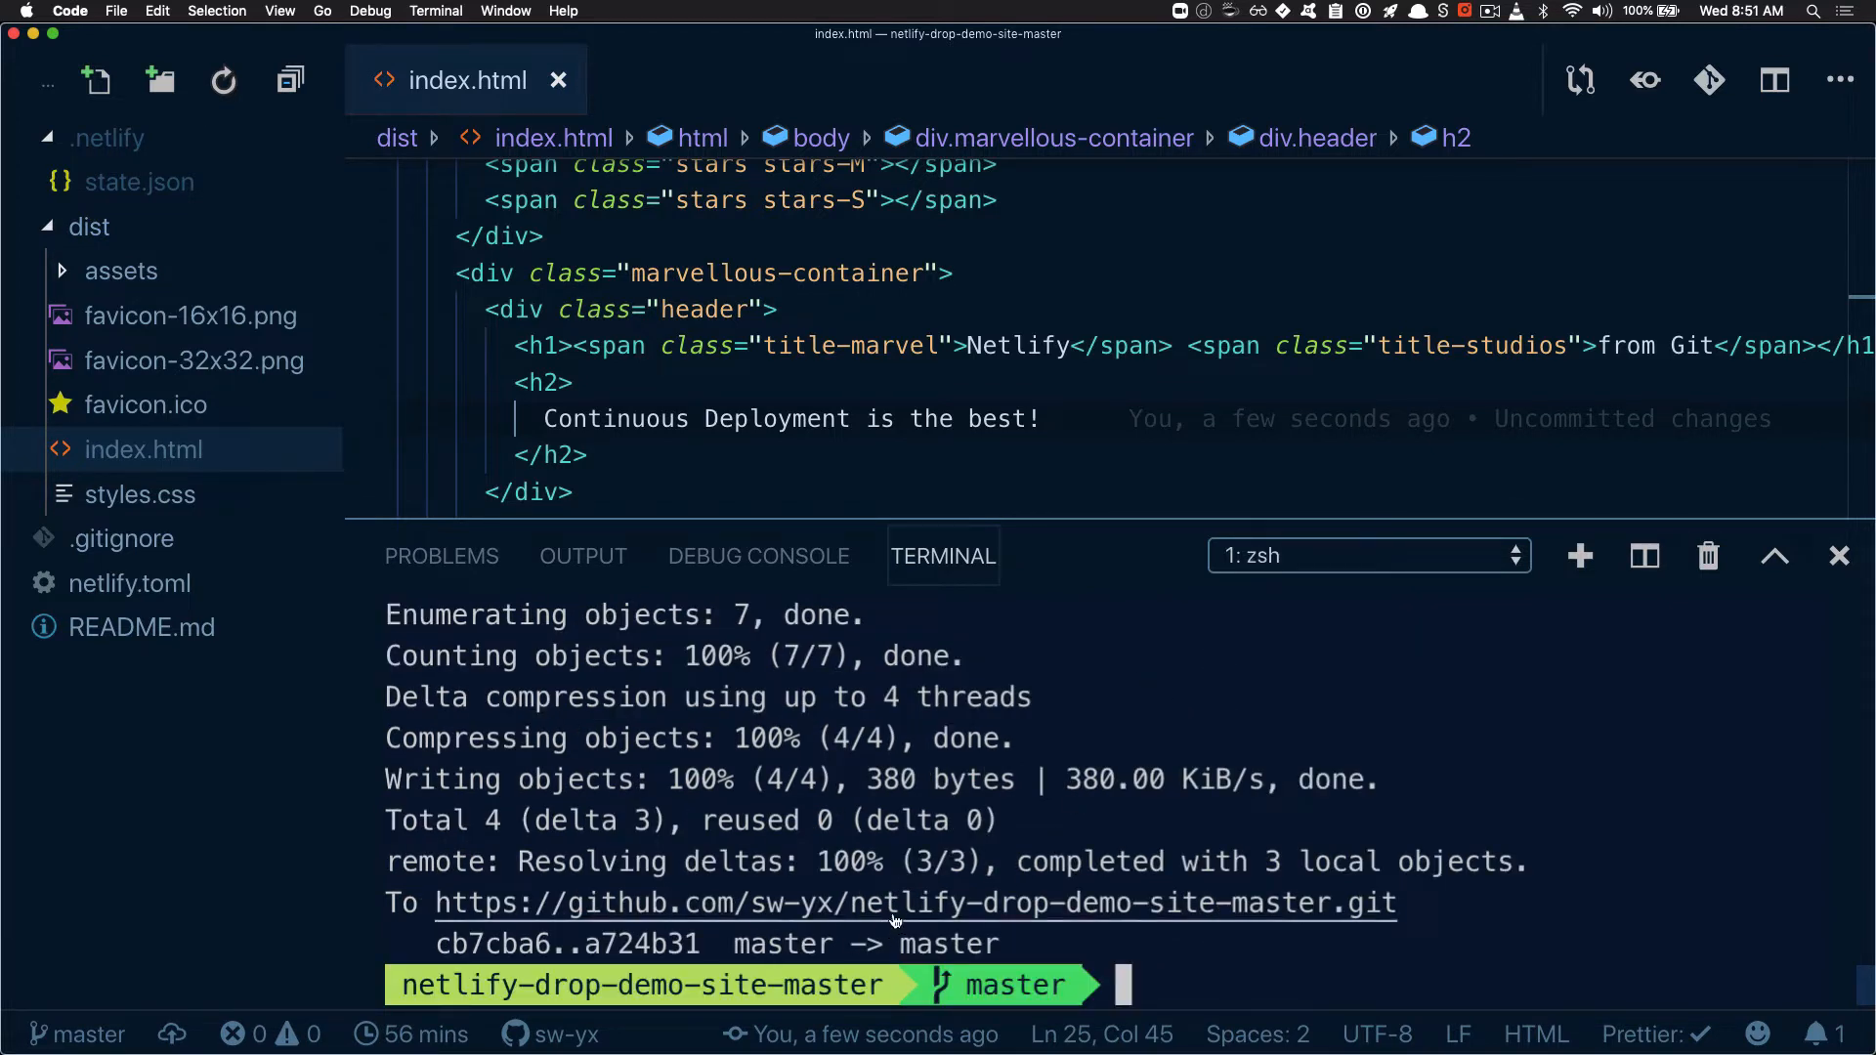
key(super+Tab)
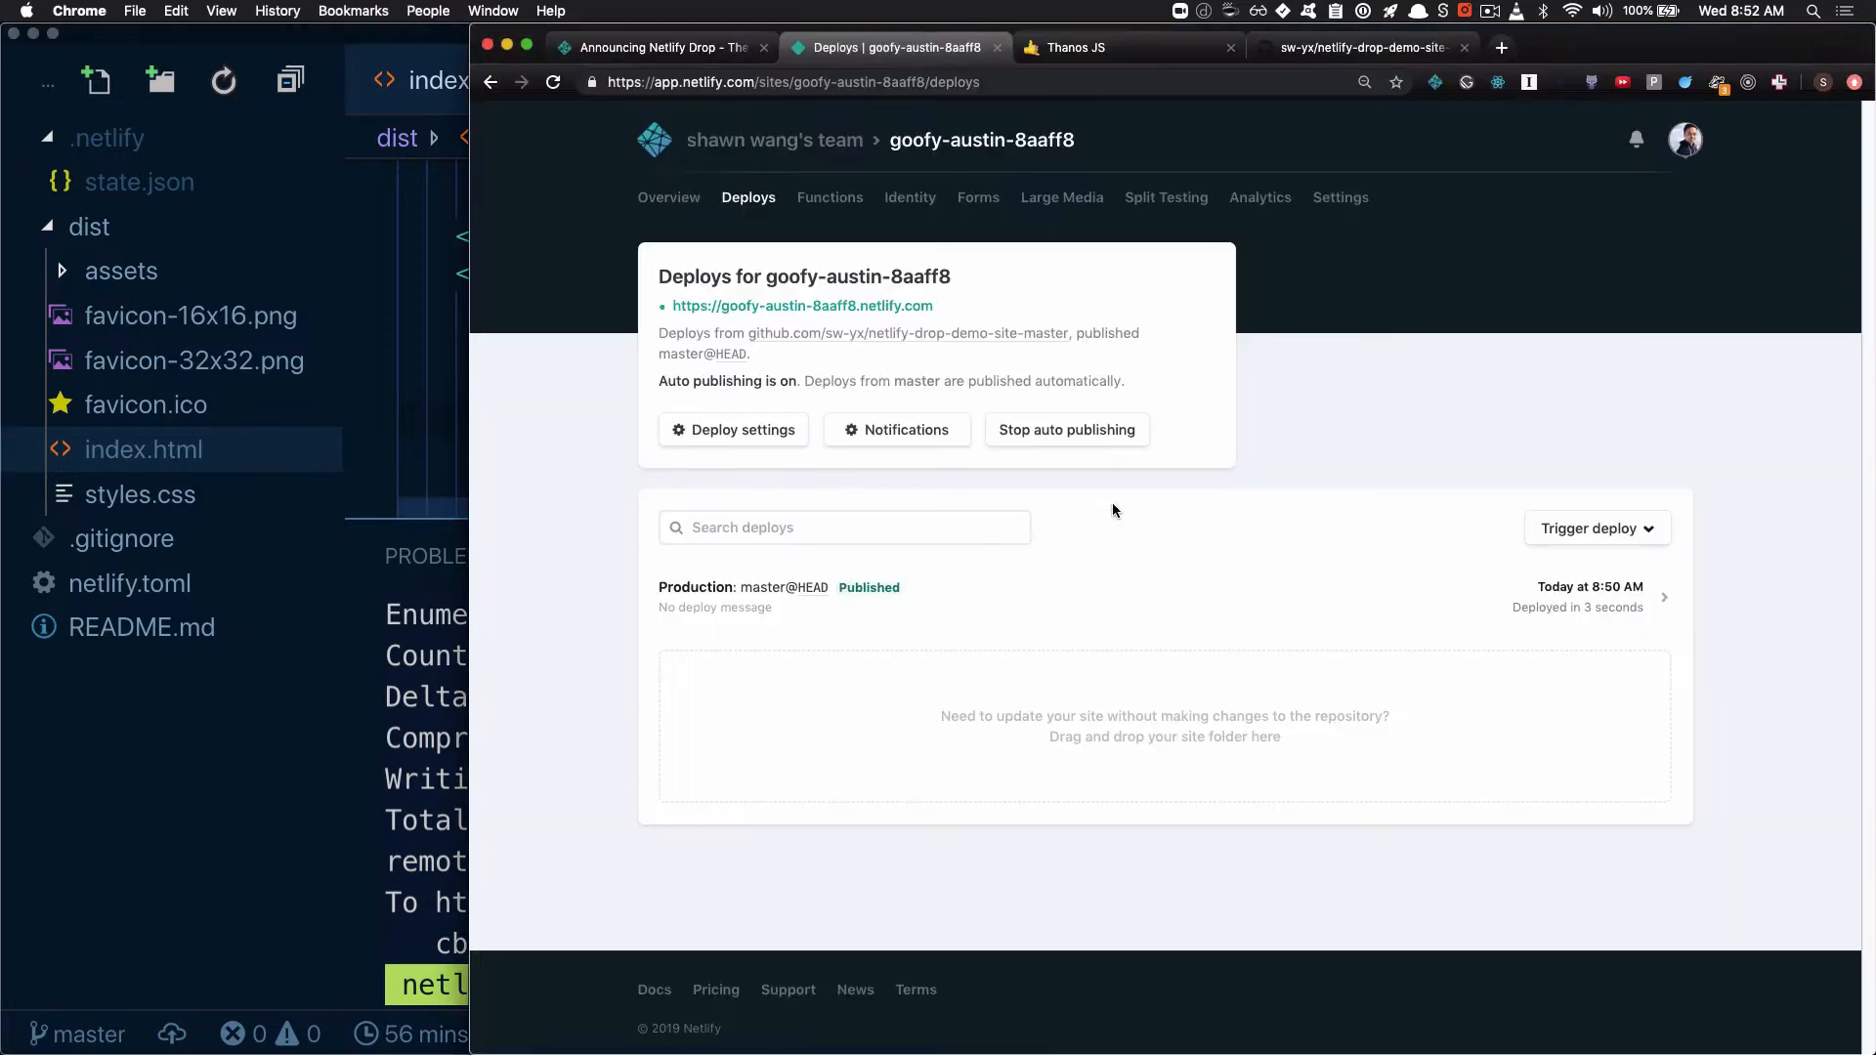
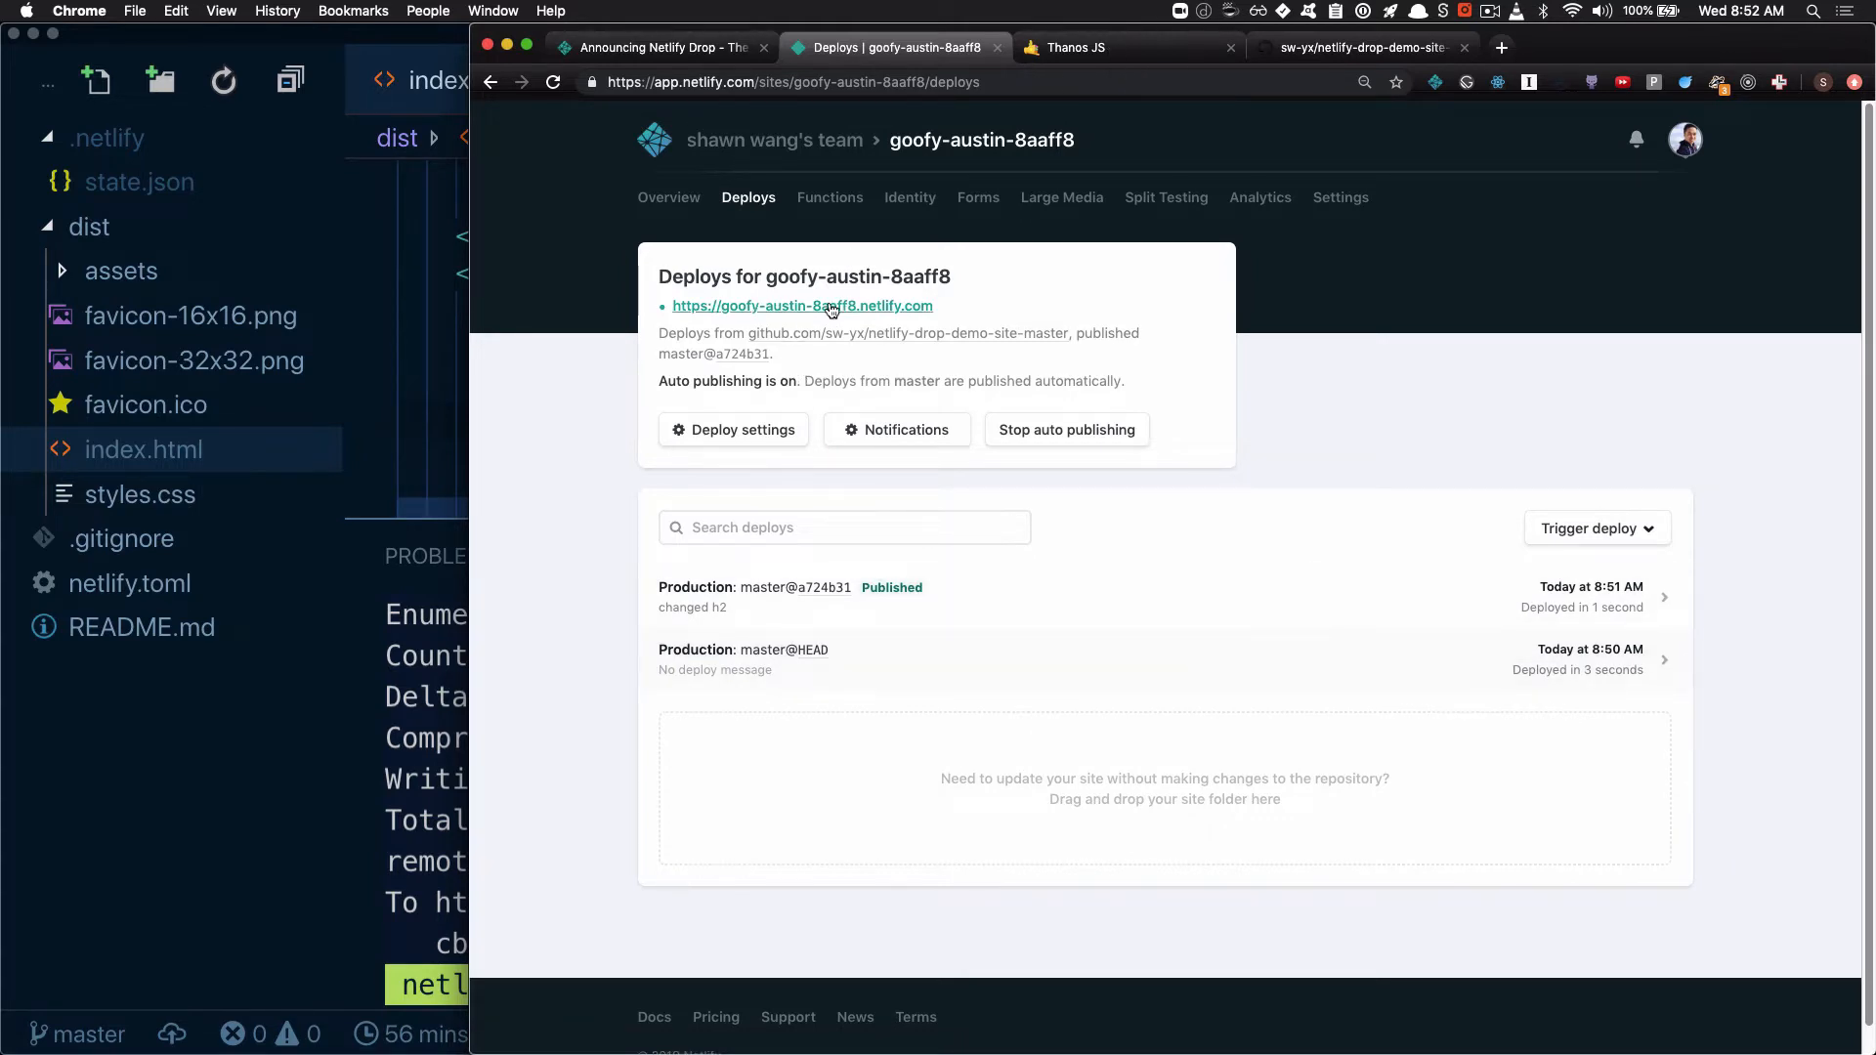
Reload the live site to check its h2 text and compare it with the GitHub repository and the deploys list
click(1099, 47)
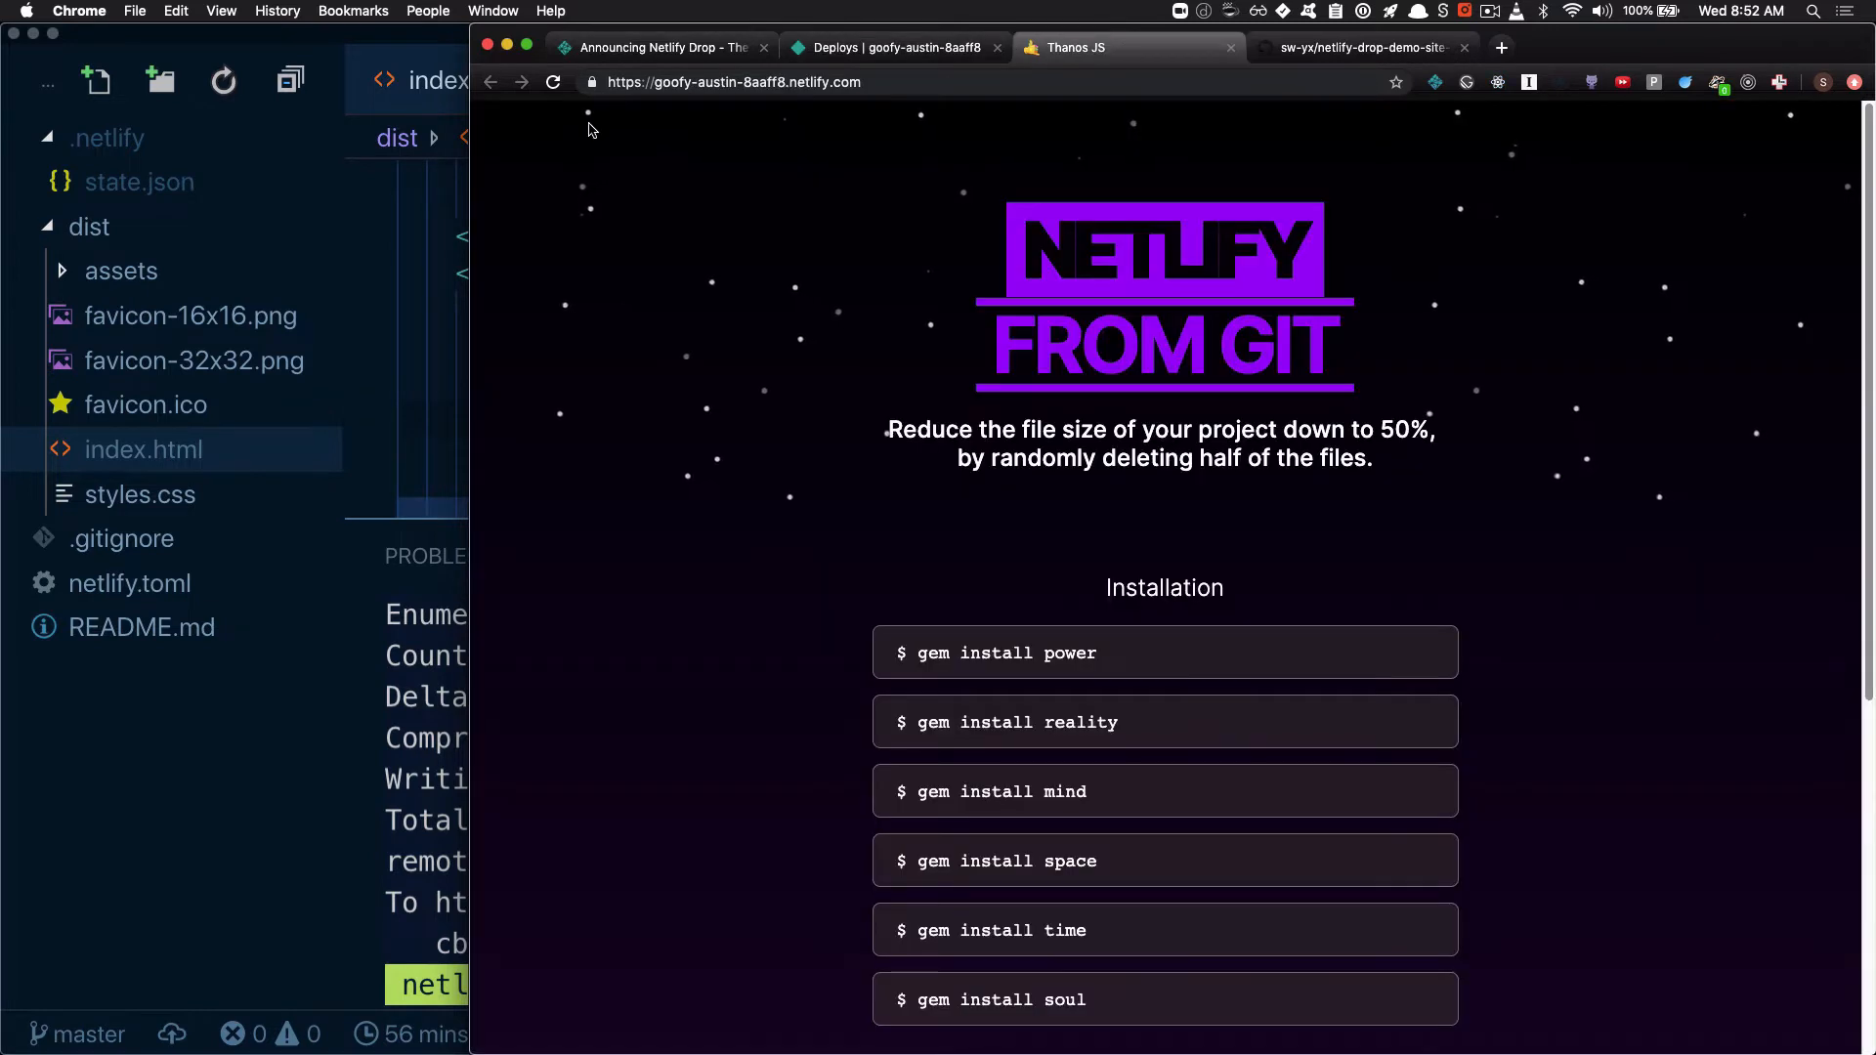
click(553, 82)
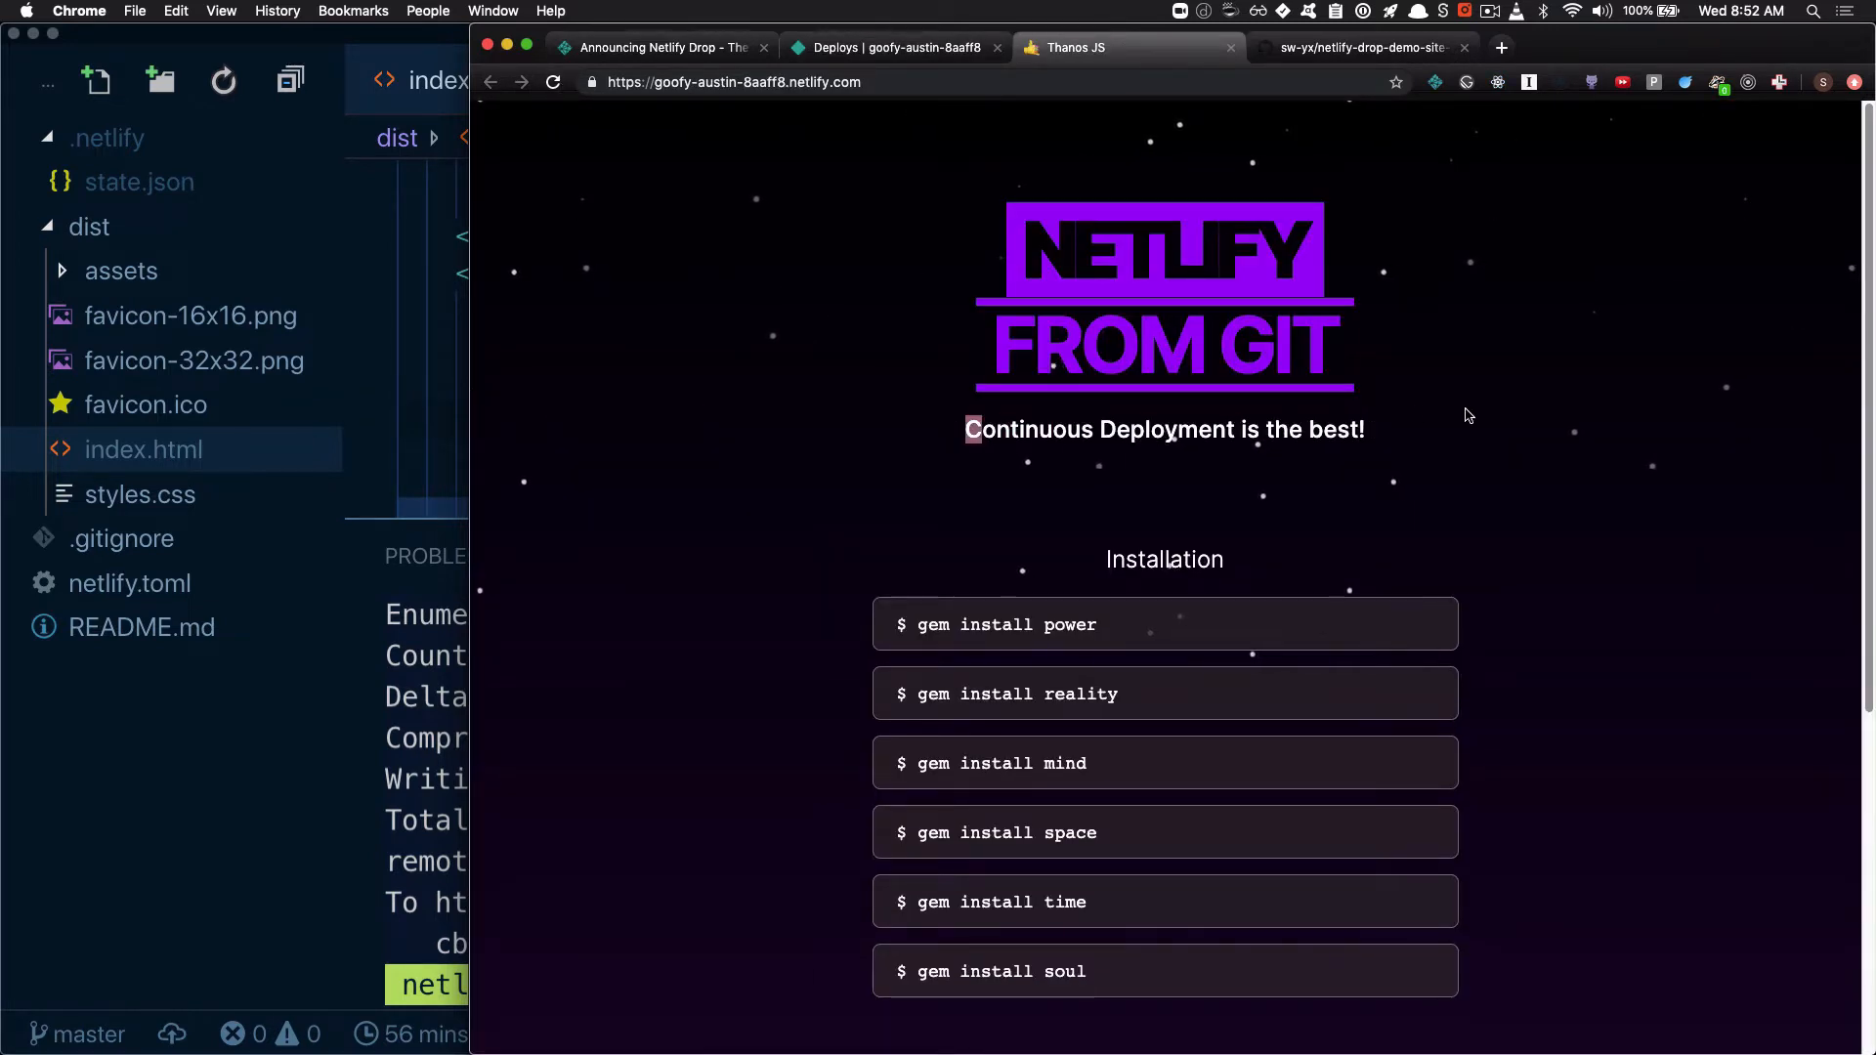
click(1354, 49)
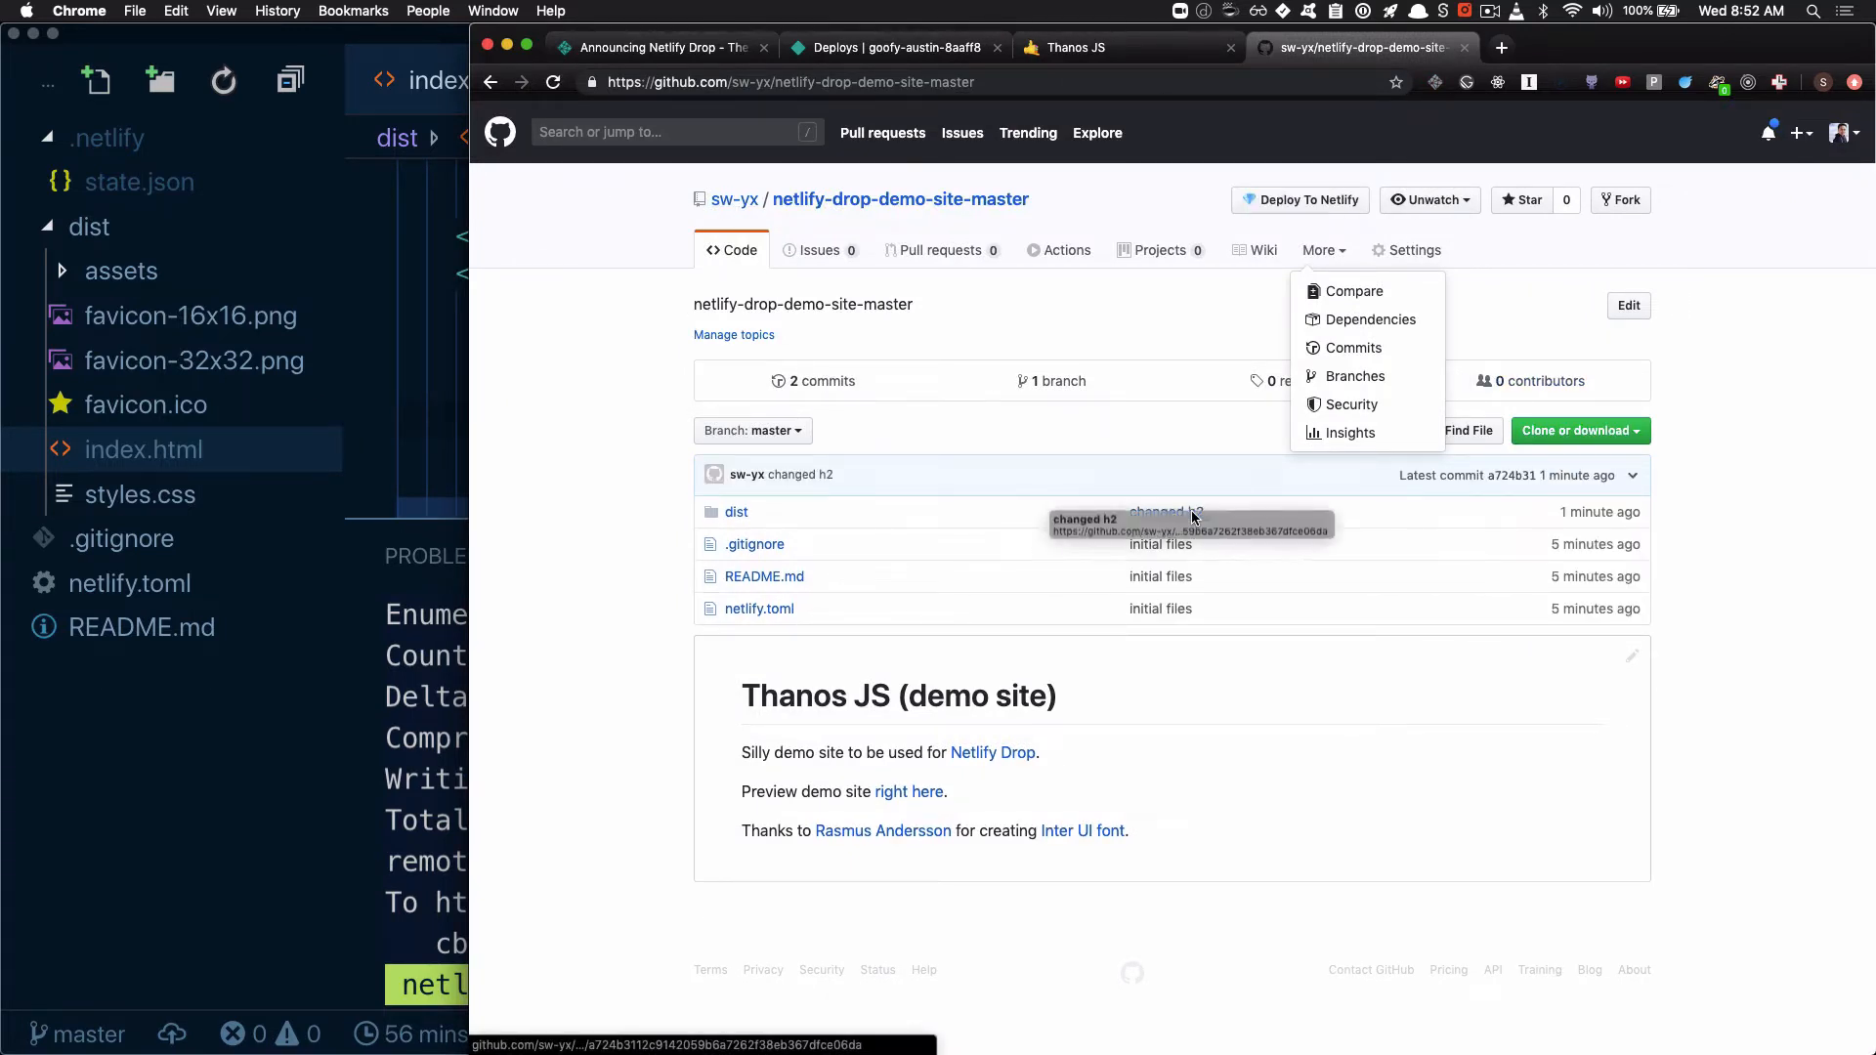
click(1088, 53)
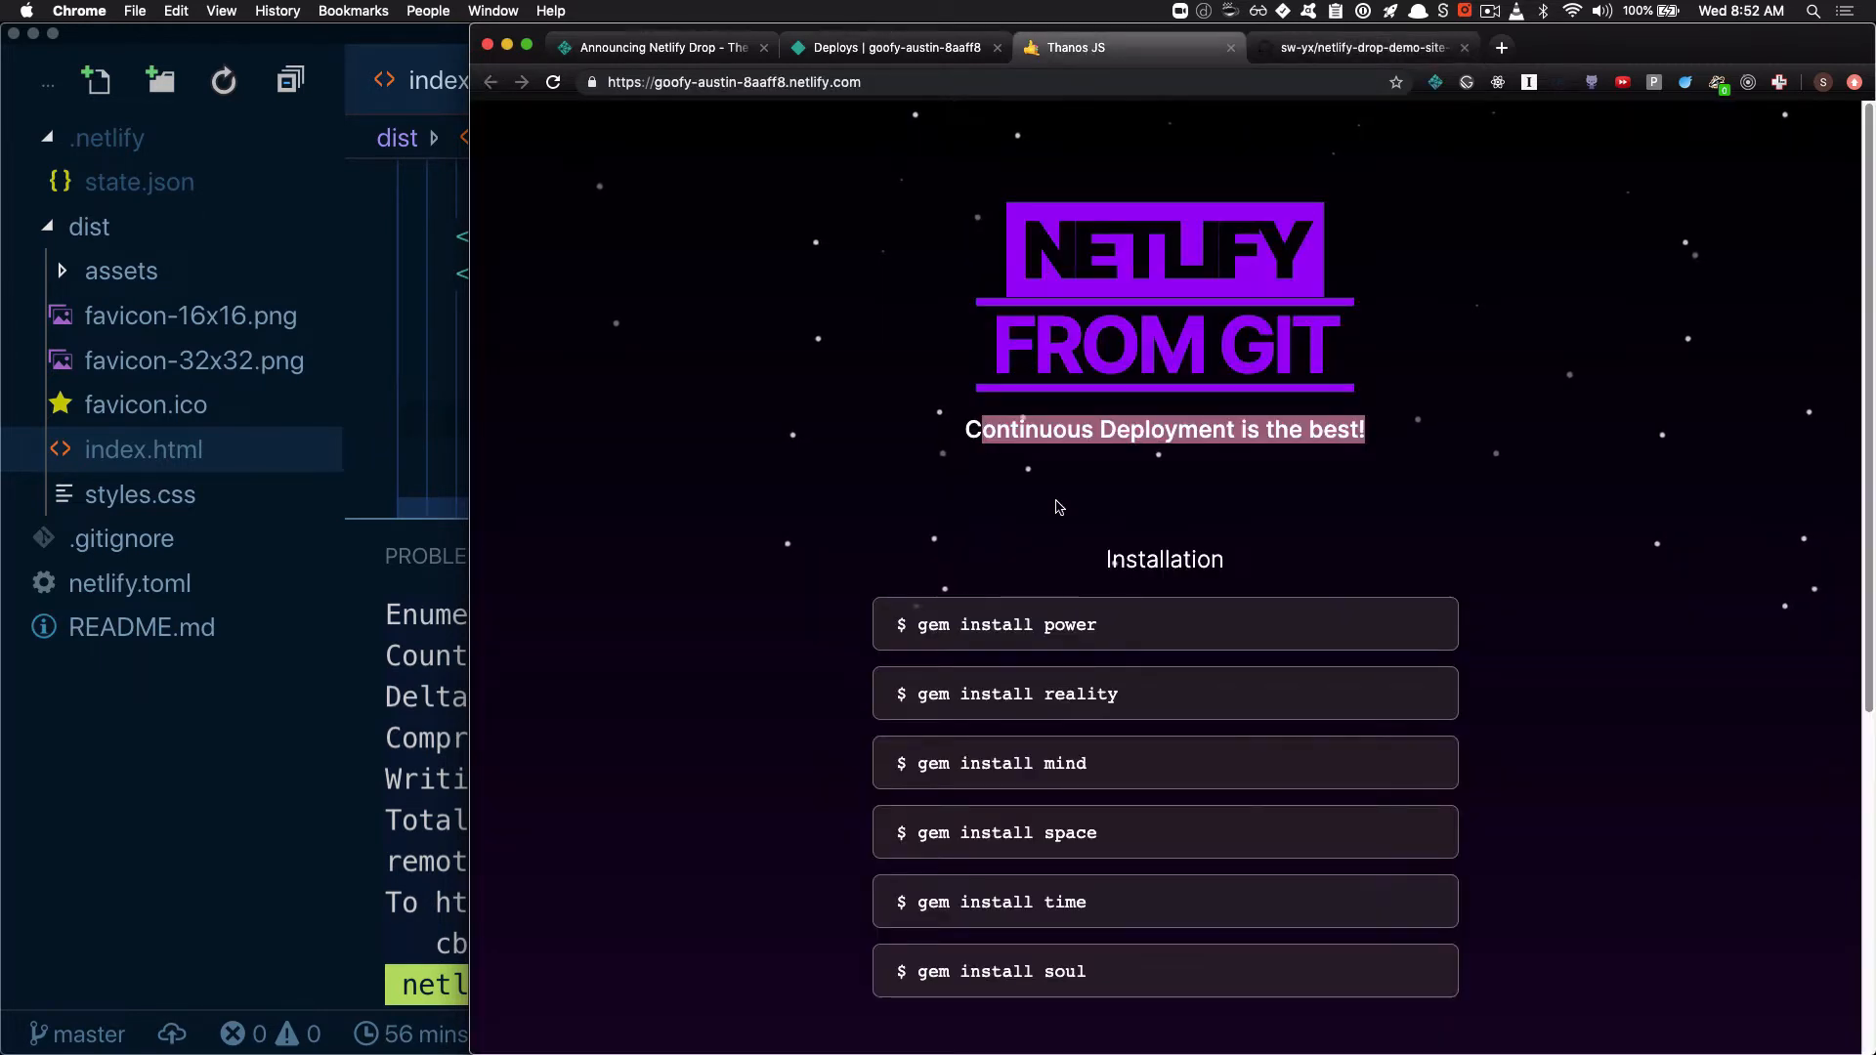
click(1374, 53)
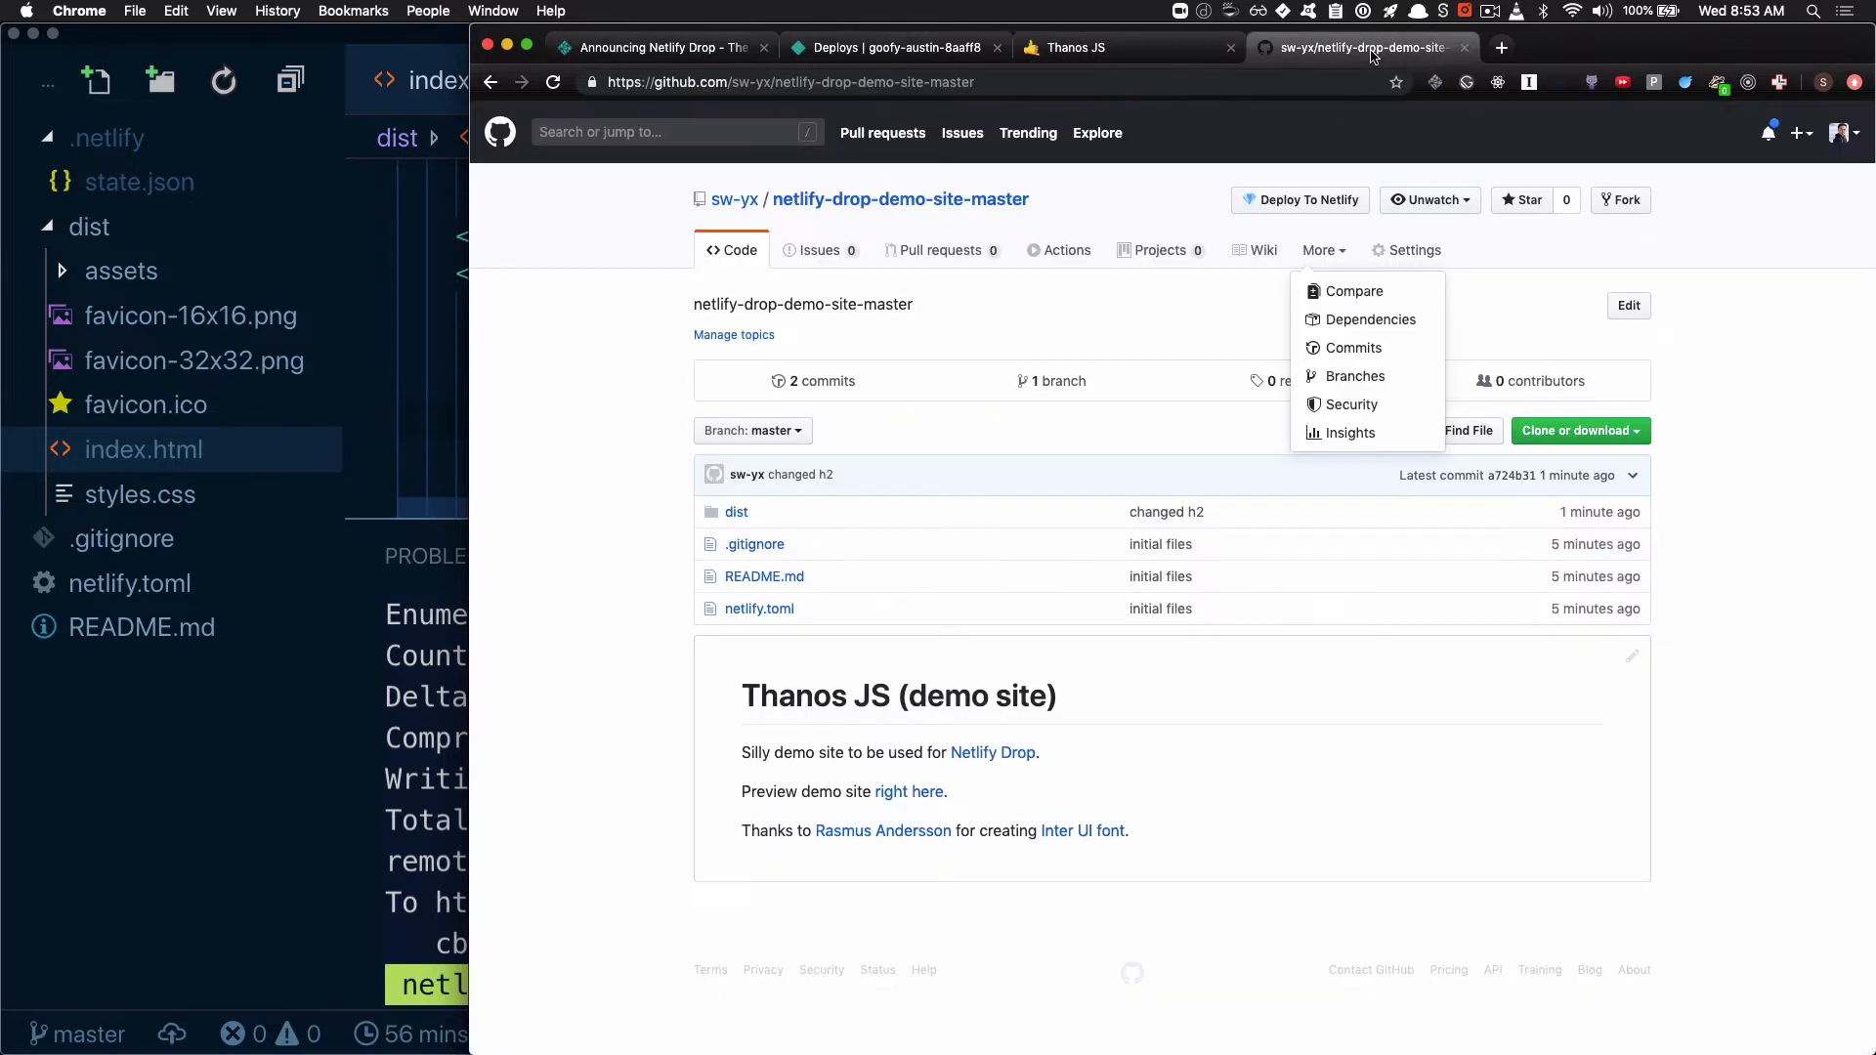
click(907, 45)
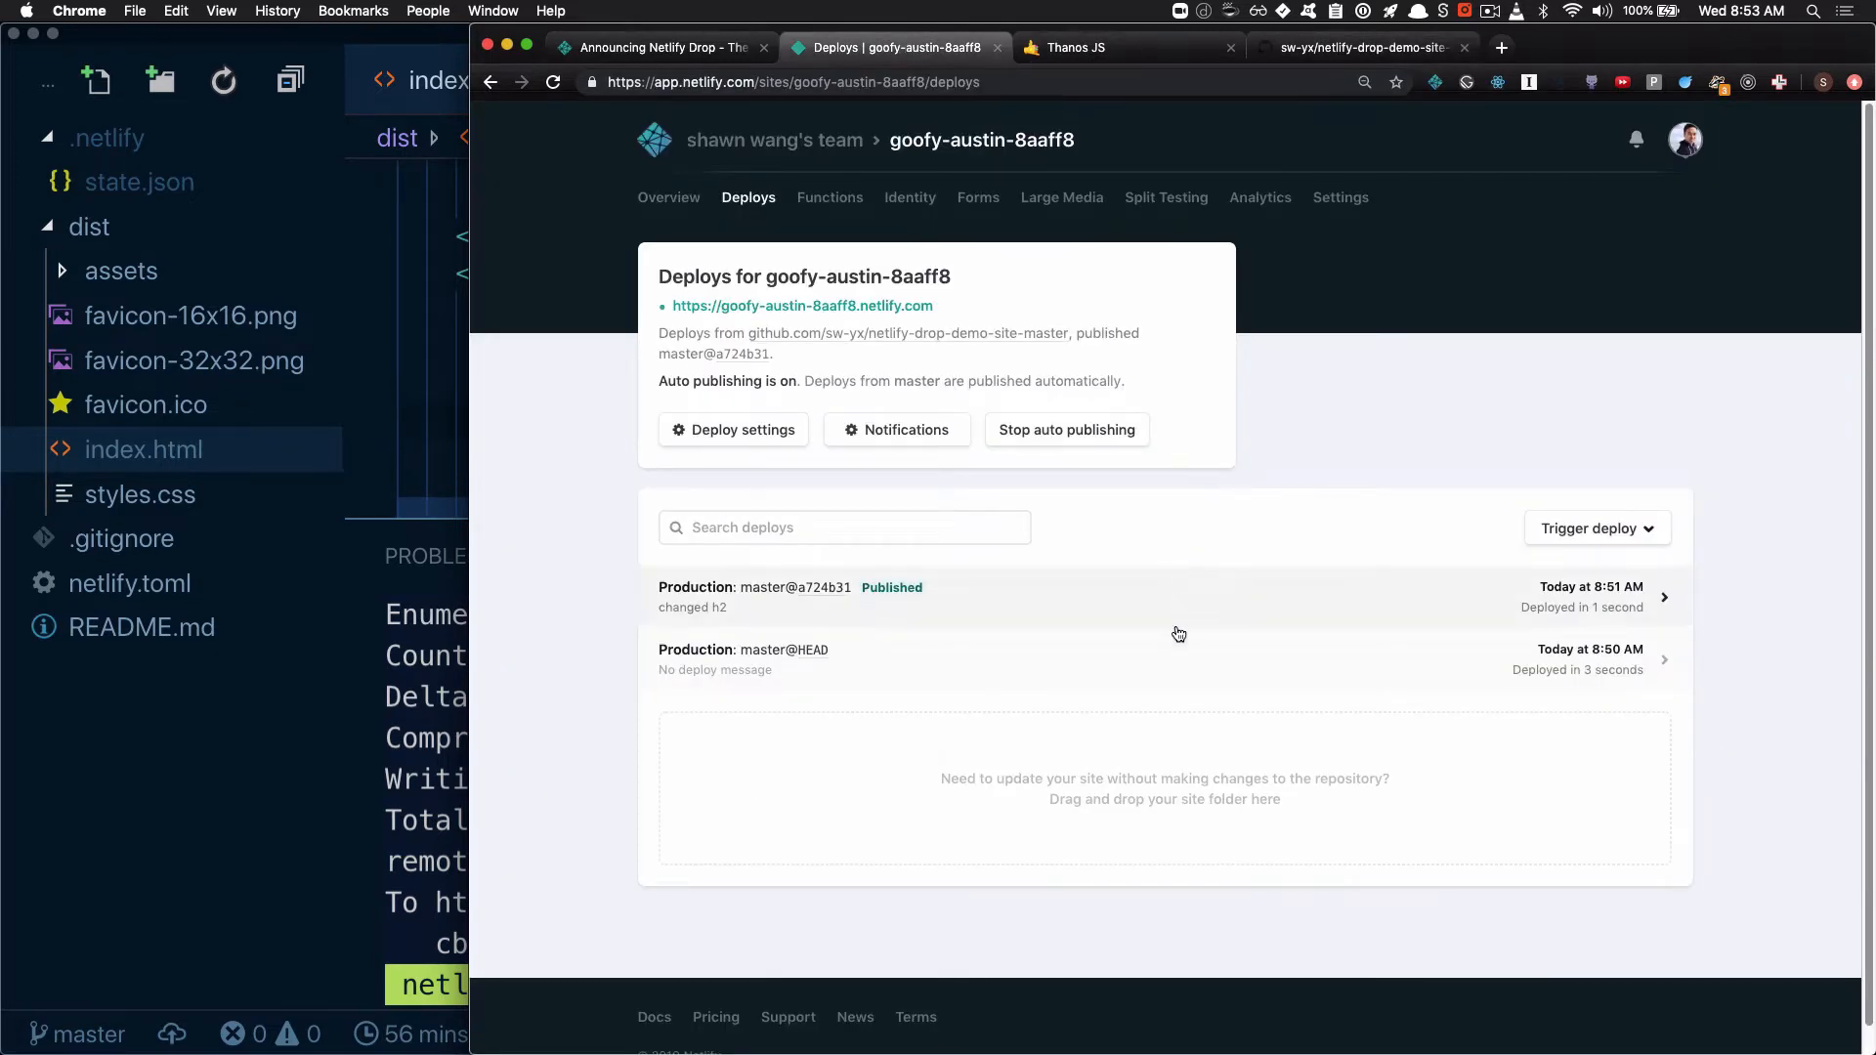
click(1093, 50)
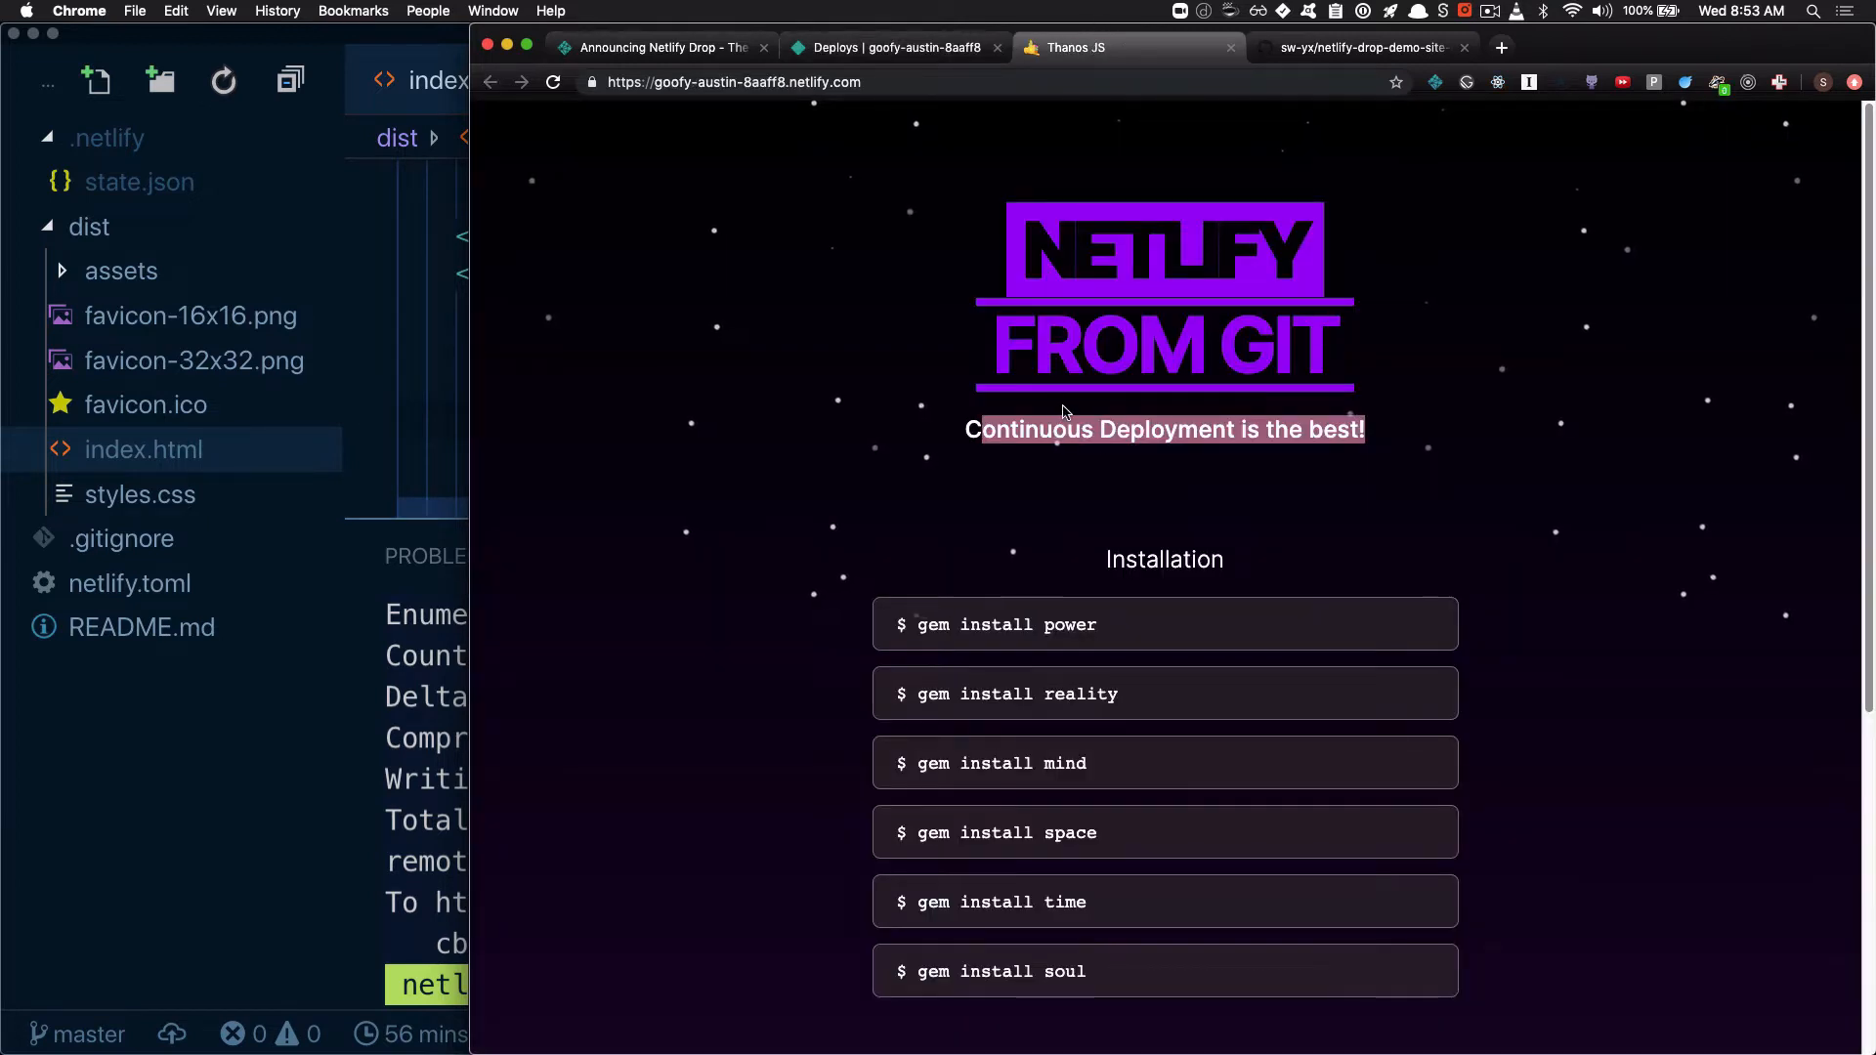
click(905, 49)
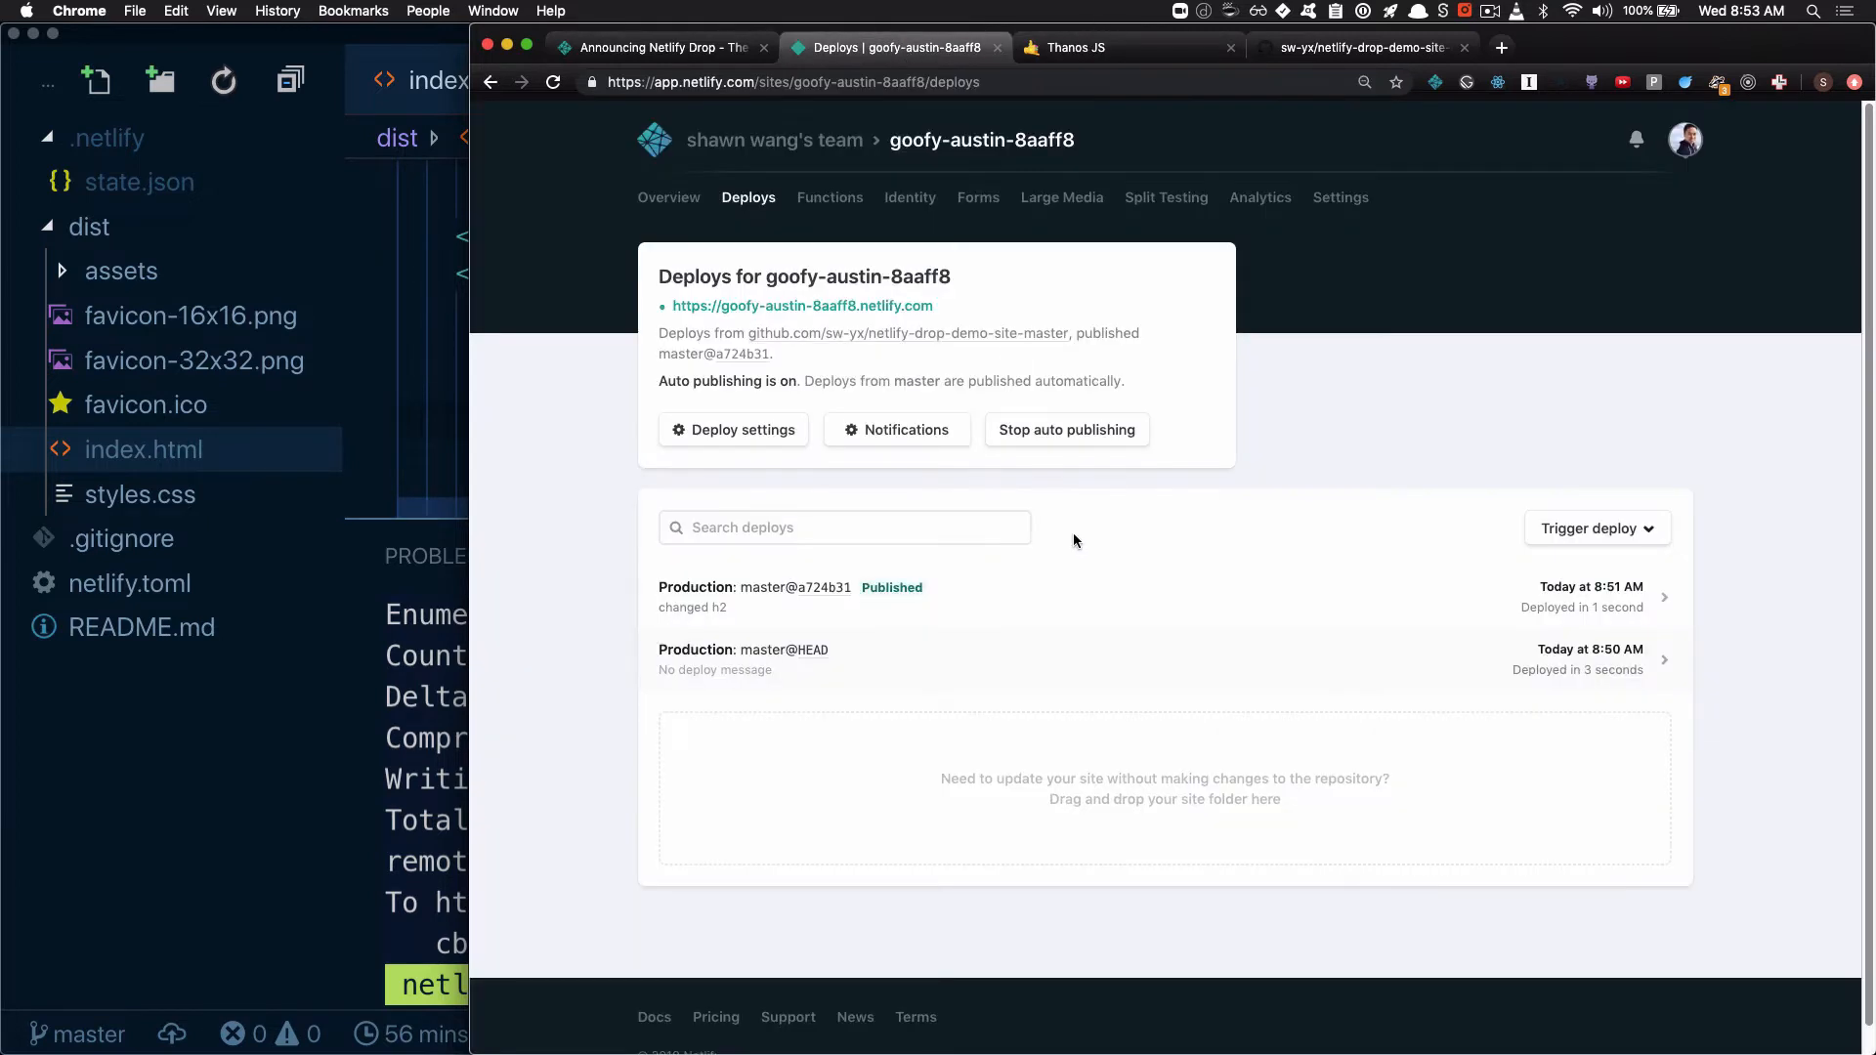
Roll the site back by publishing the earlier master@HEAD deploy
click(1089, 650)
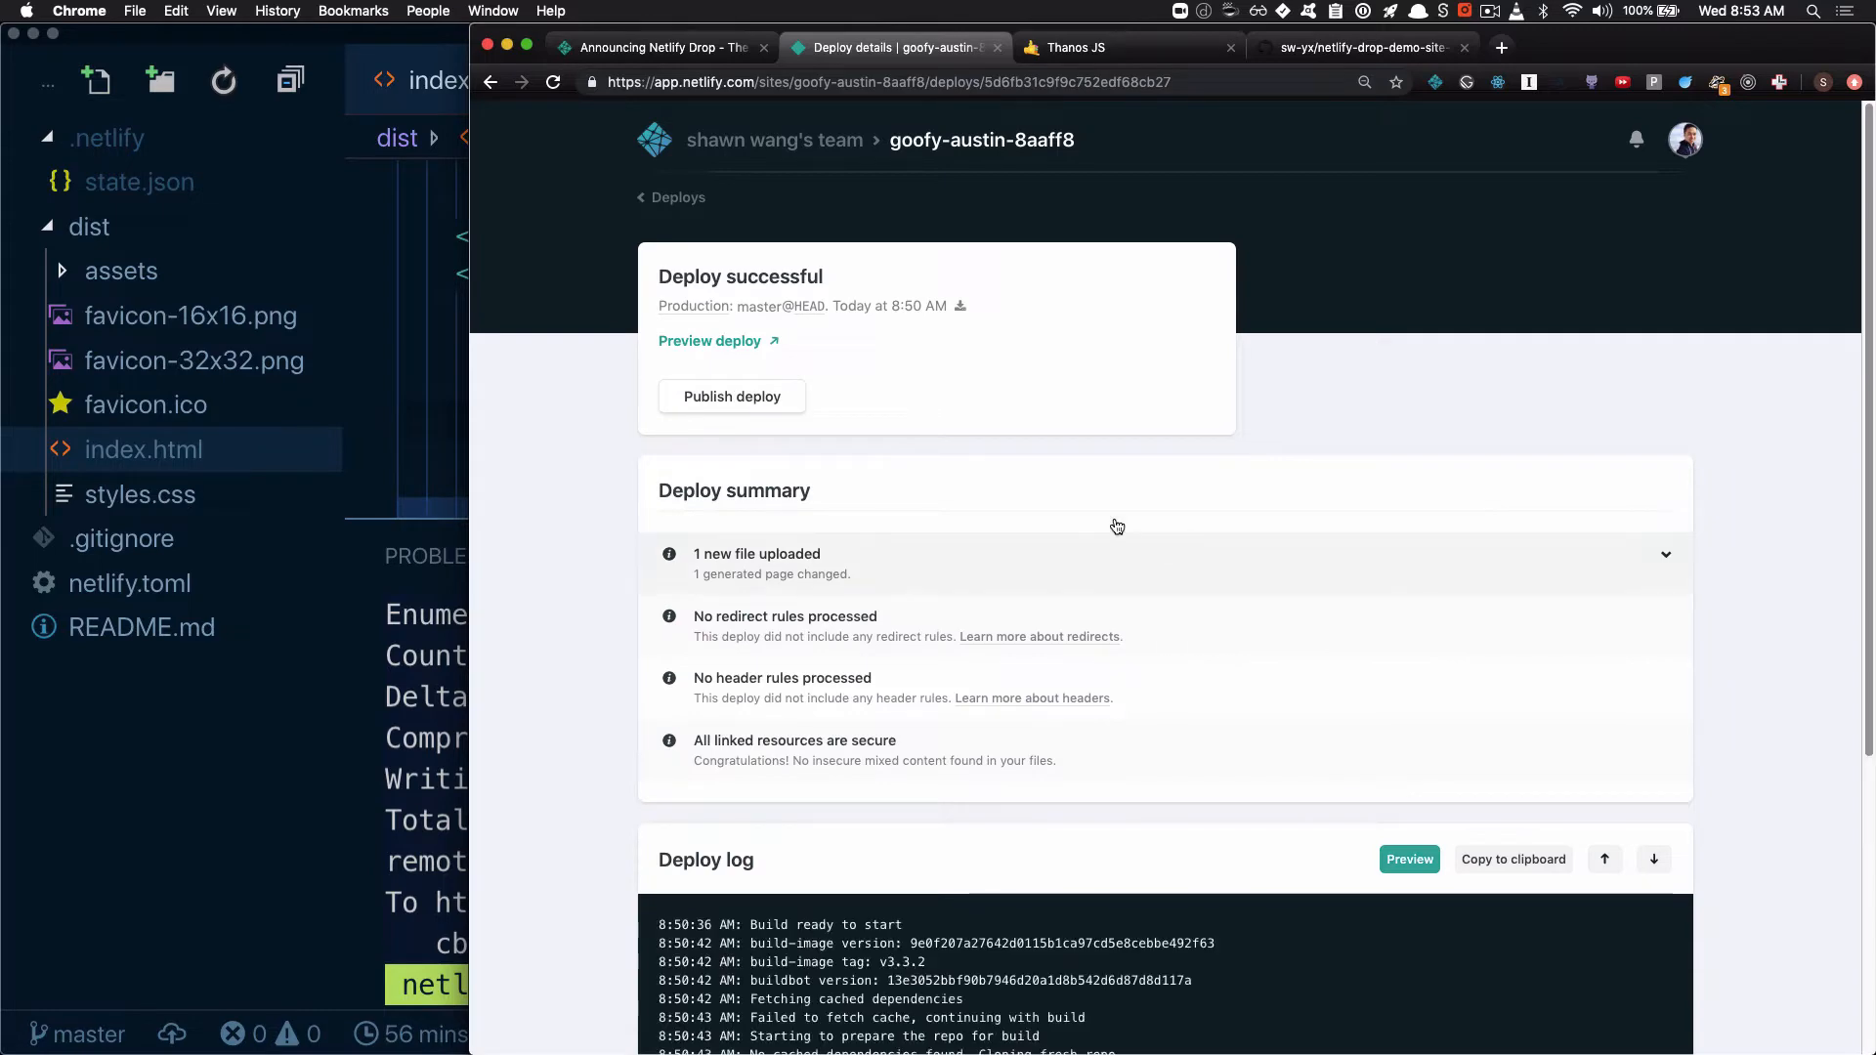
click(758, 405)
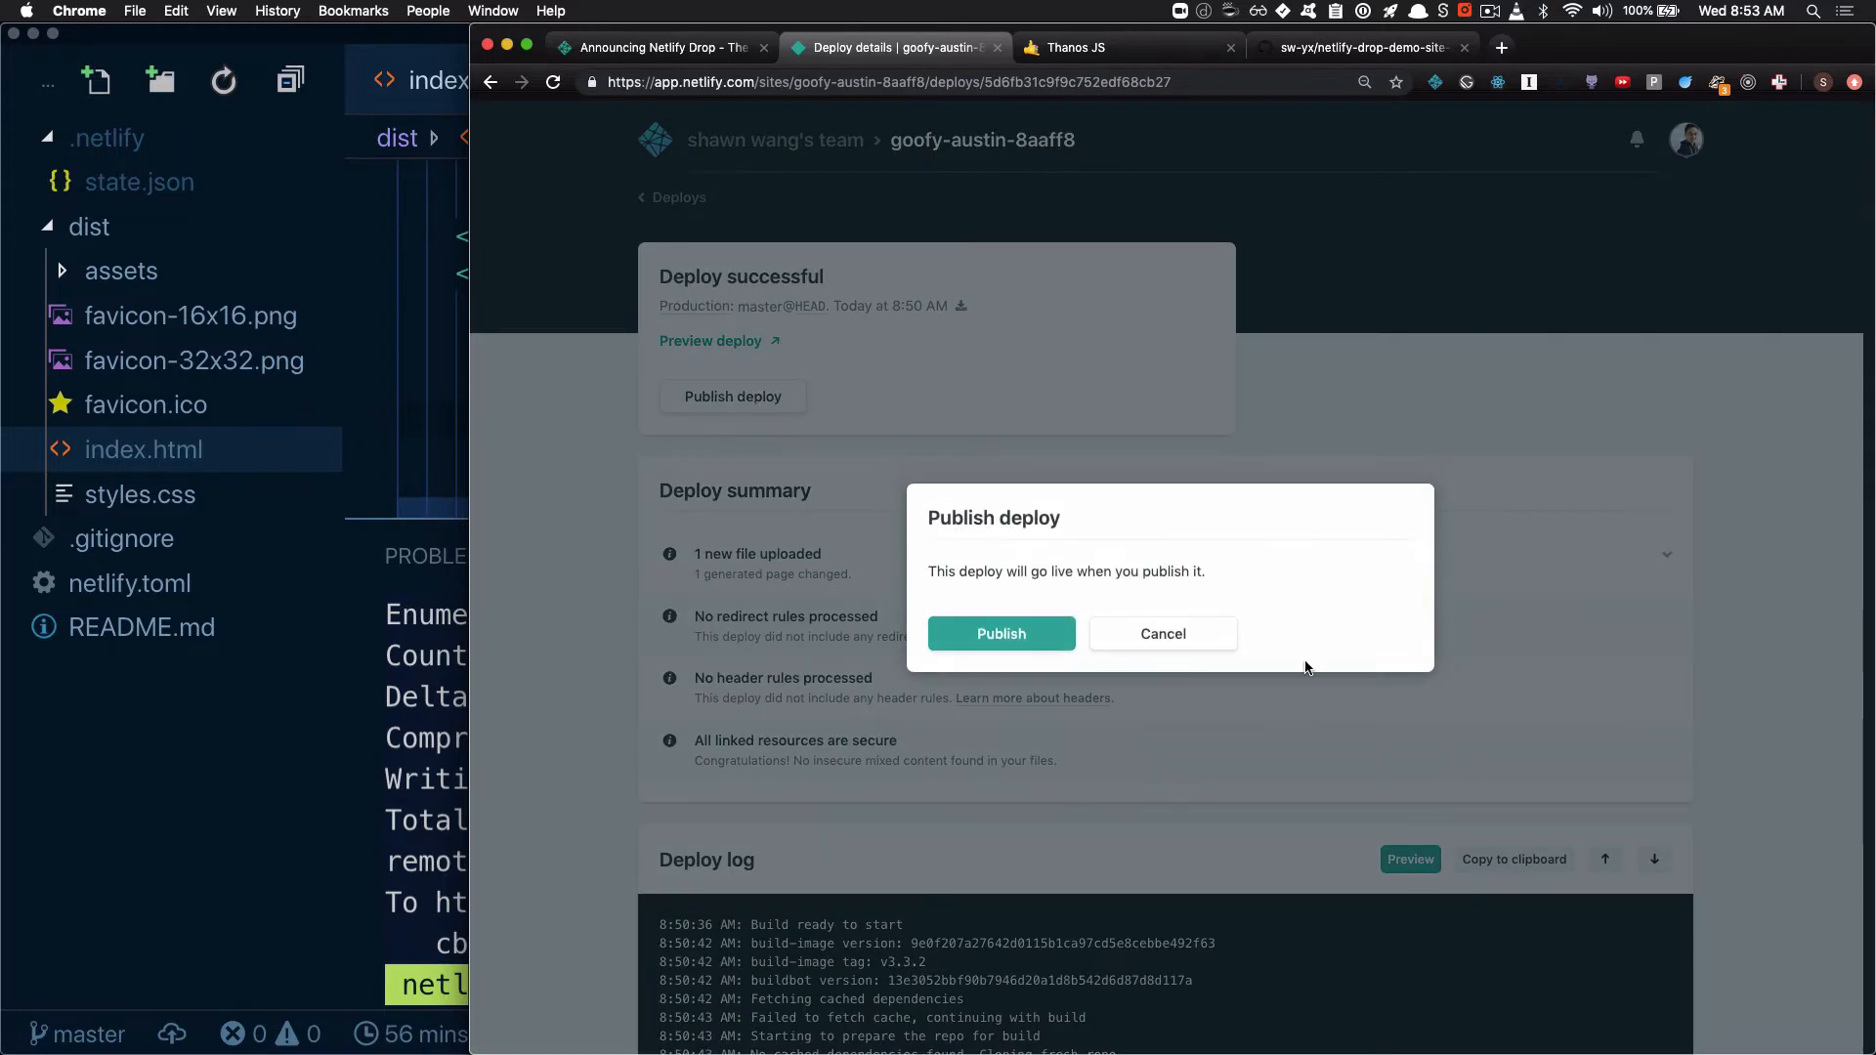
click(987, 638)
Reload the live site, highlight its h2 text to inspect the published version, and return to the deploy details
click(1082, 49)
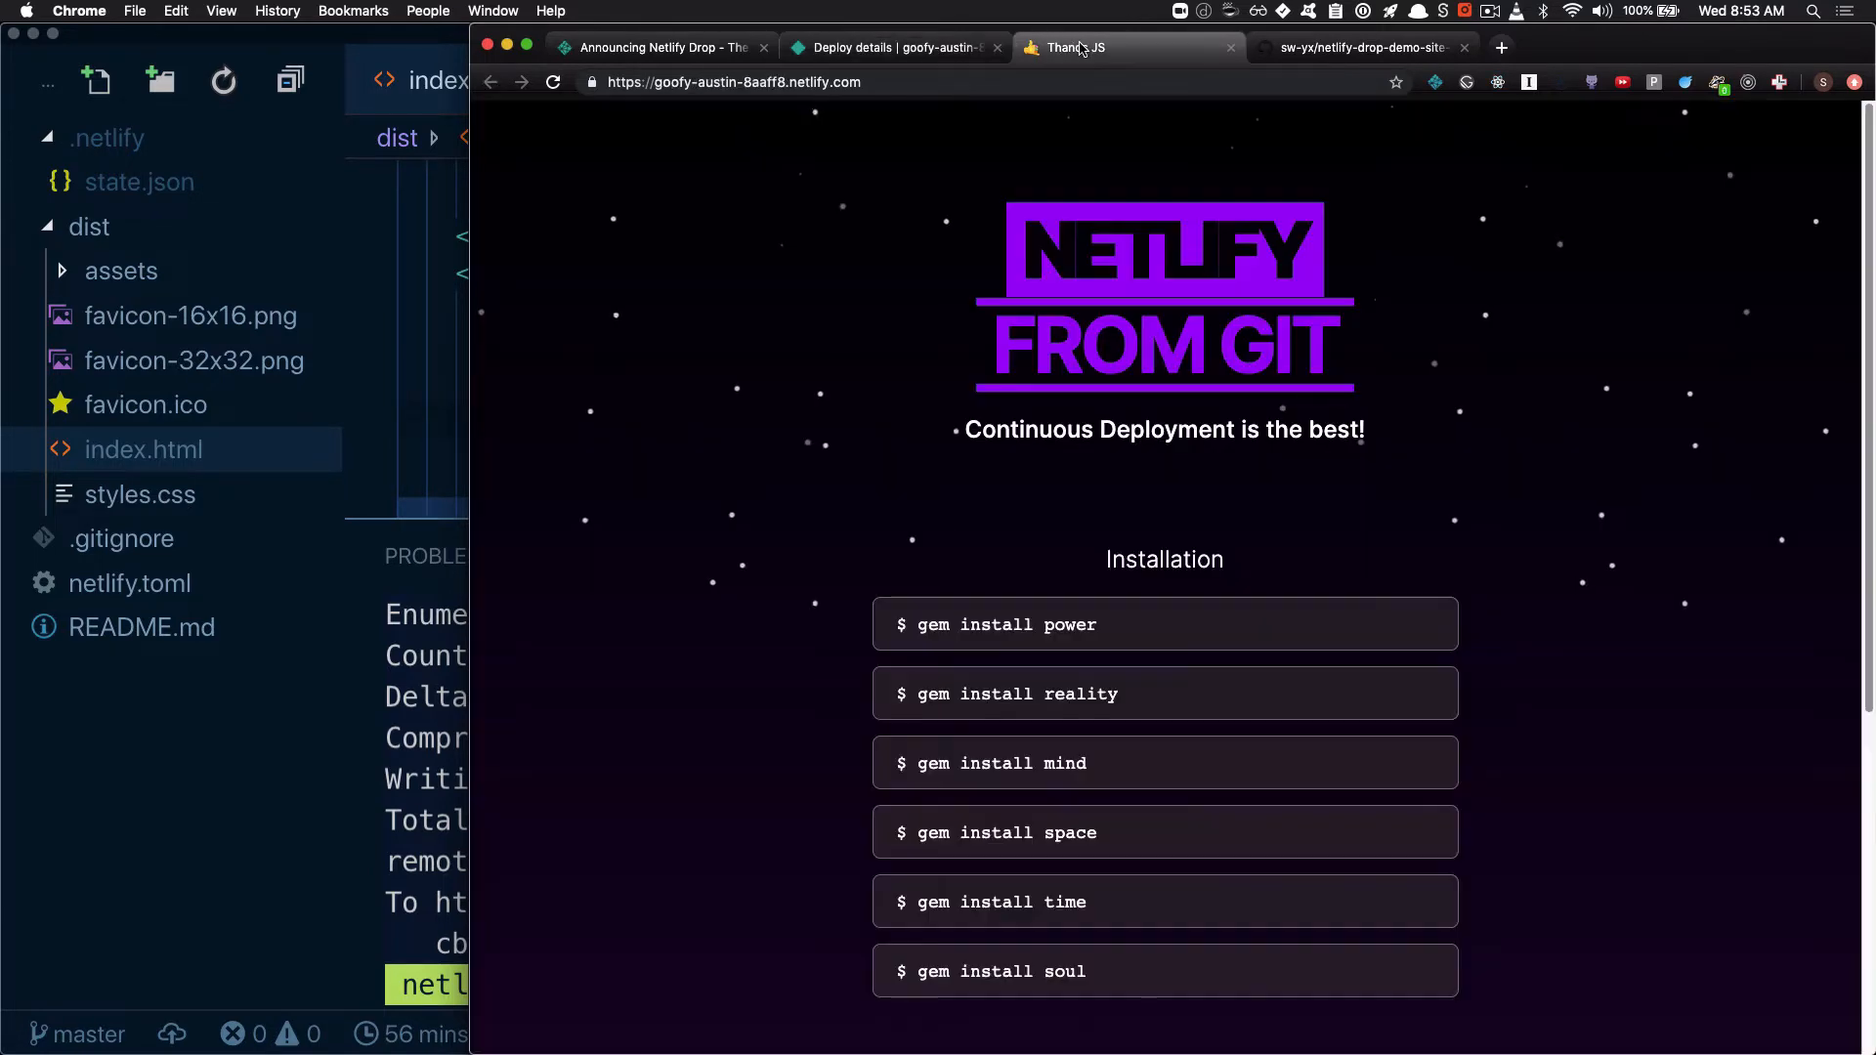
click(554, 84)
drag(974, 430, 1425, 418)
click(922, 49)
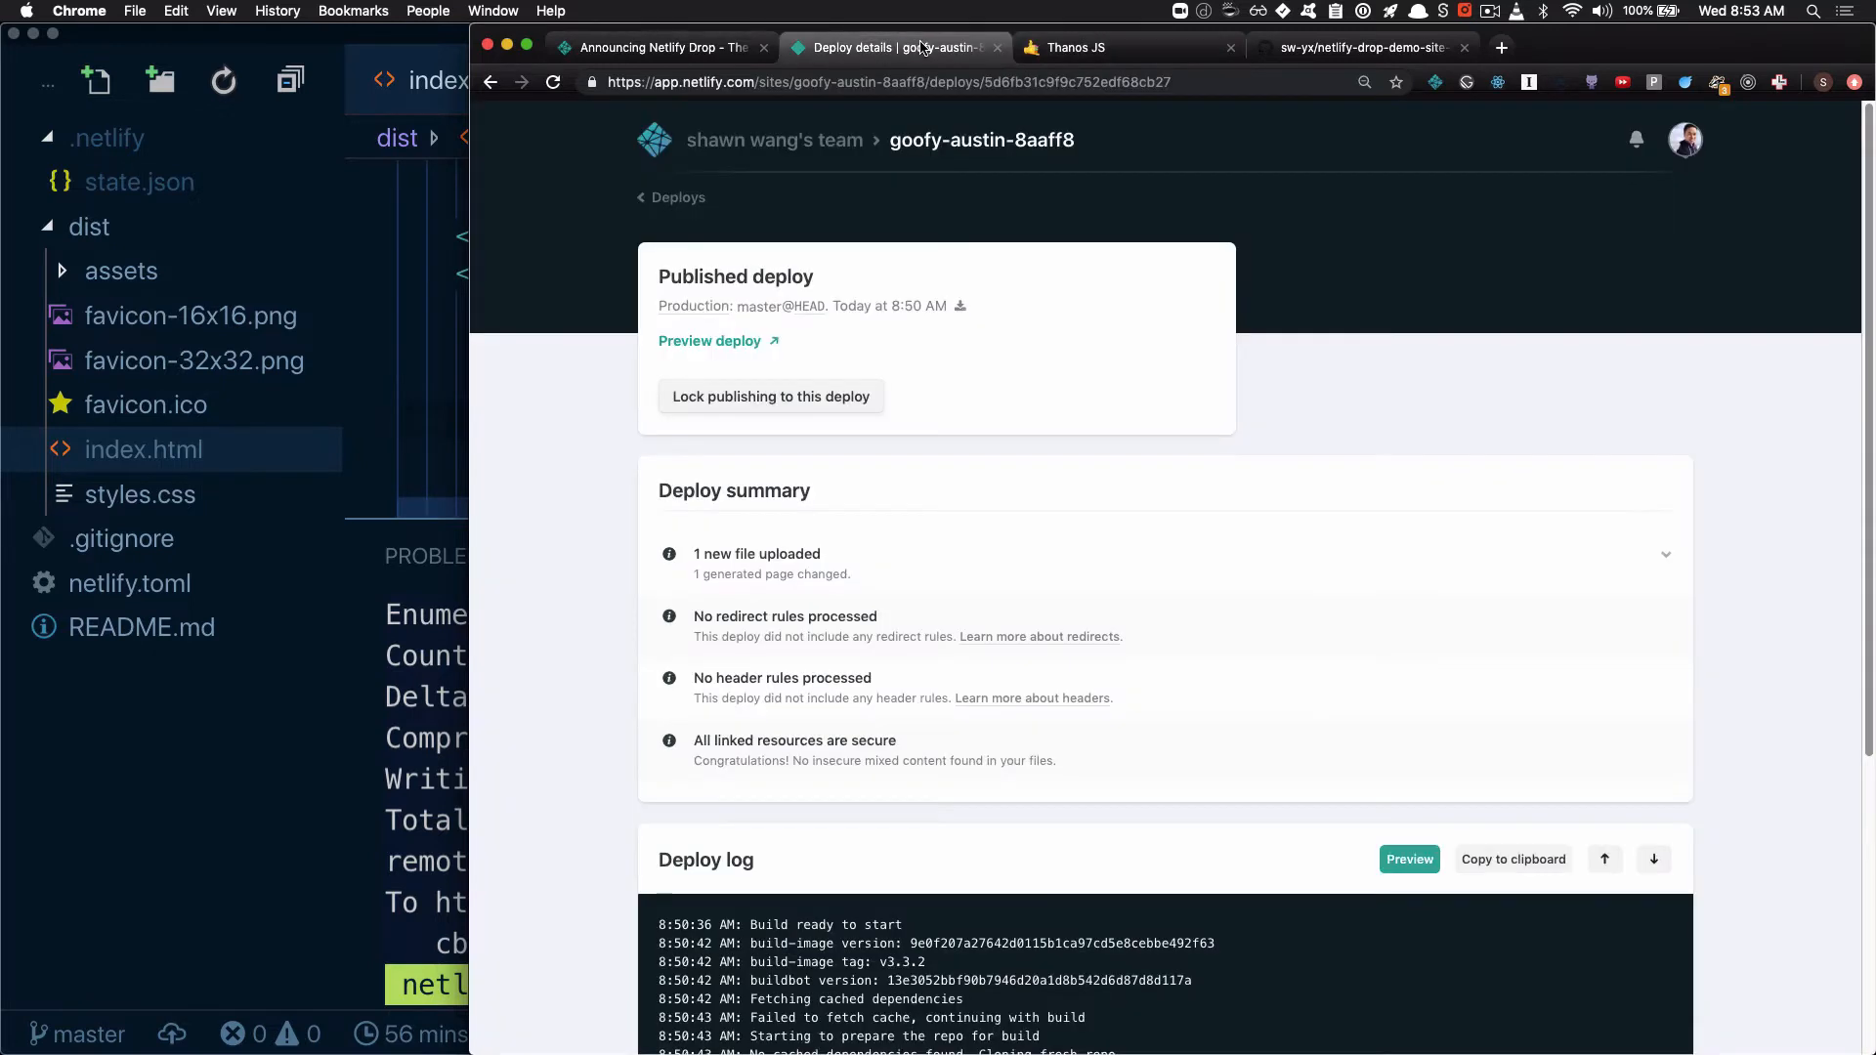
Return to the site's deploys list and stop auto publishing
click(679, 198)
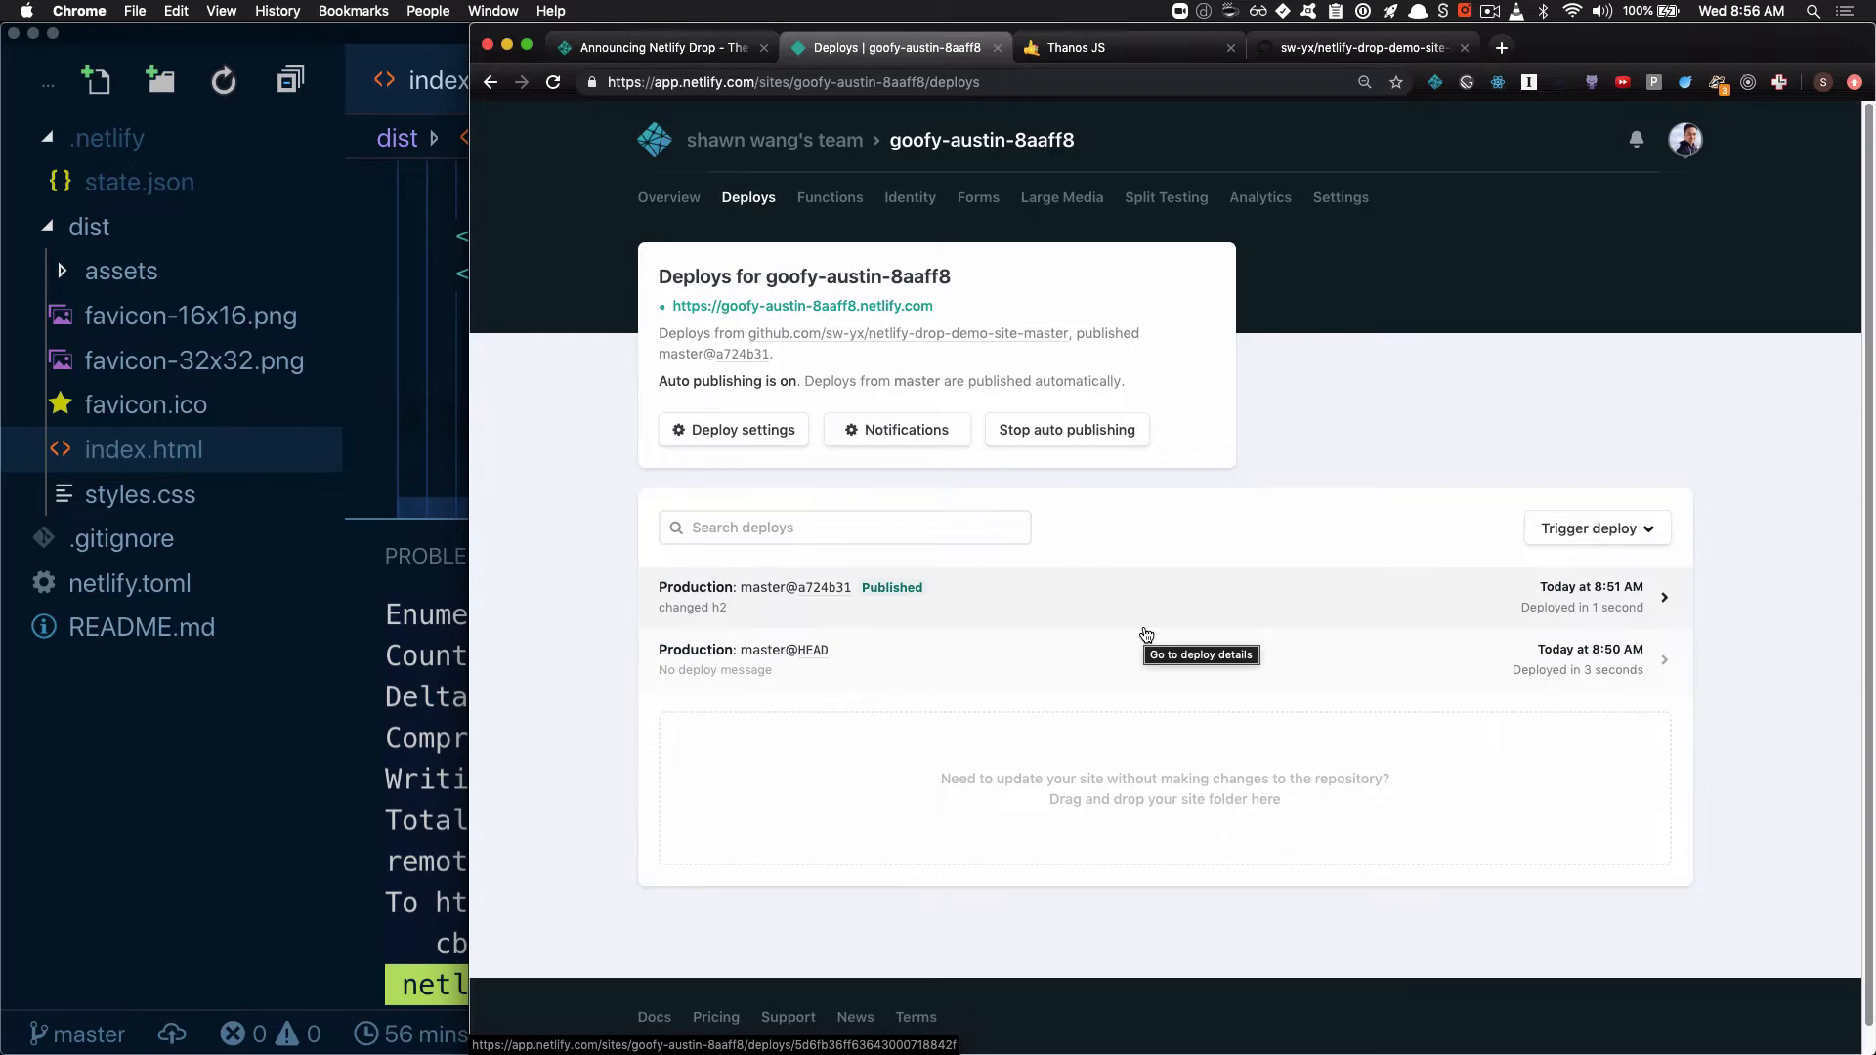
click(1058, 430)
click(1024, 643)
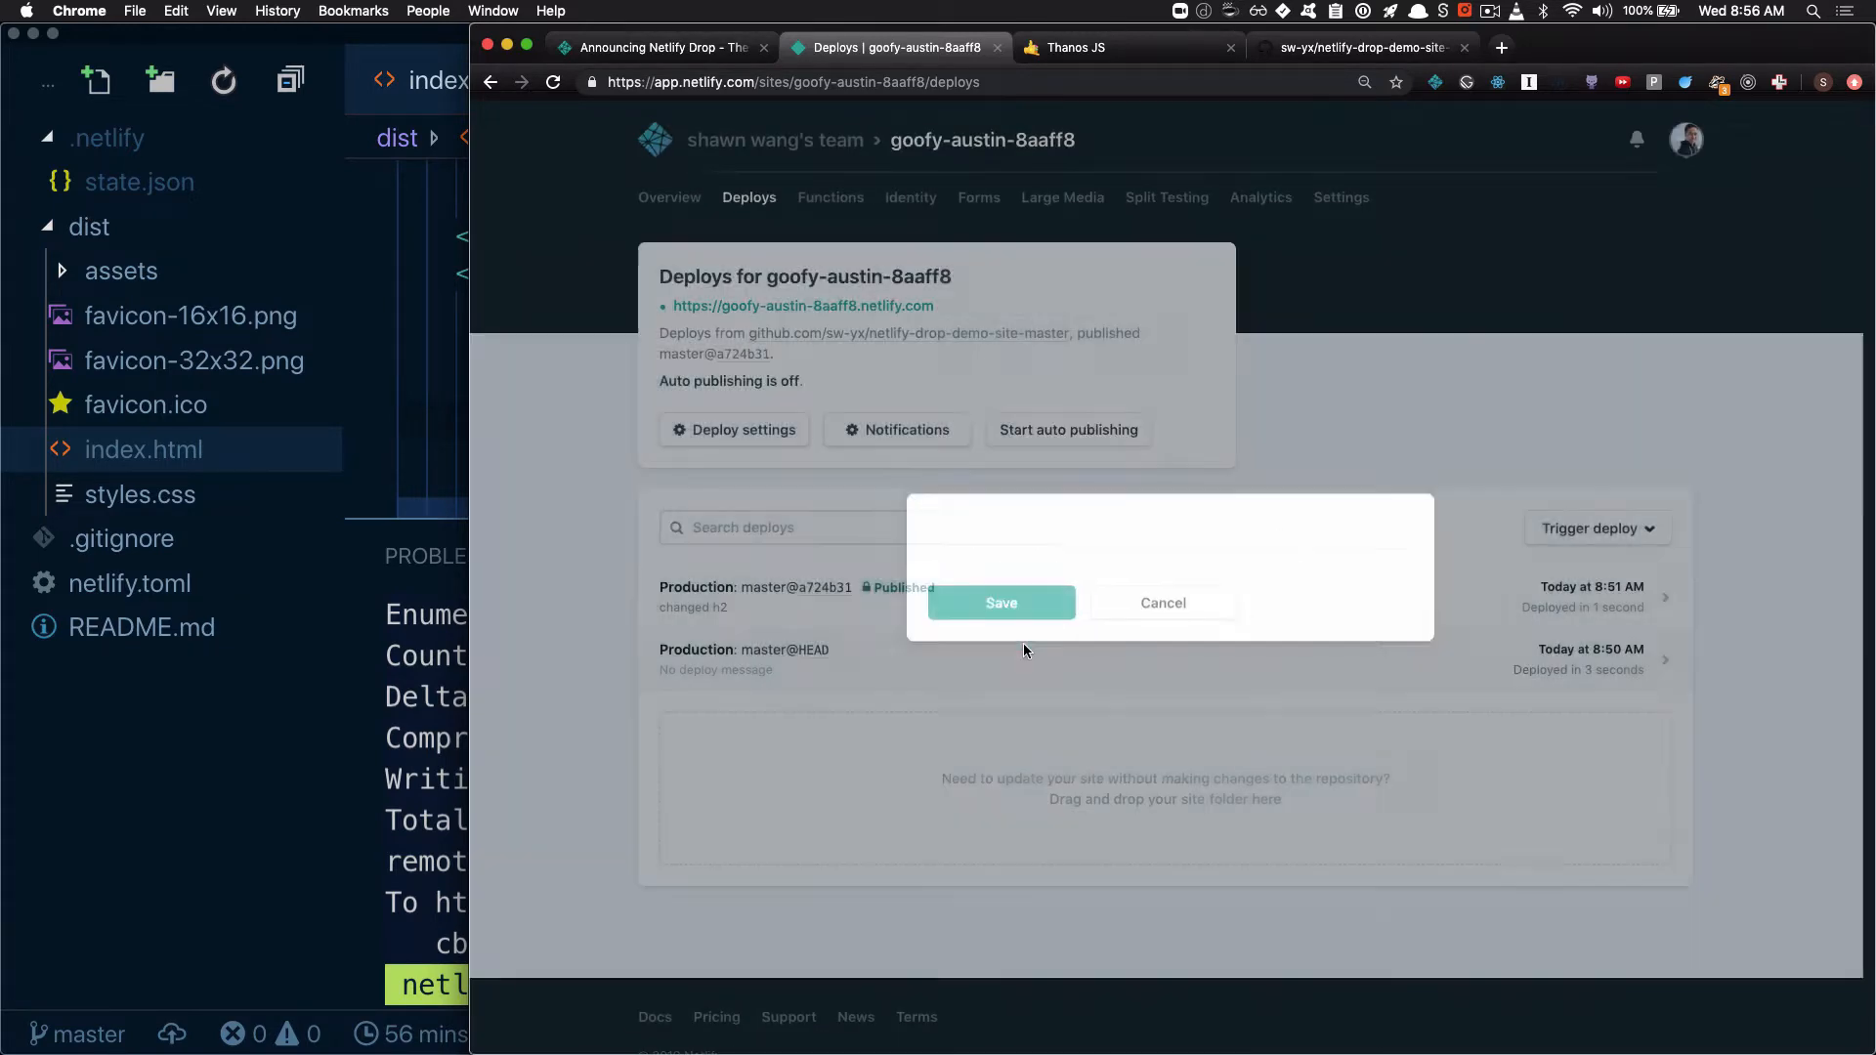
In VS Code, append "Stoped auto publish" to the h2 sentence in index.html and save the file
click(437, 749)
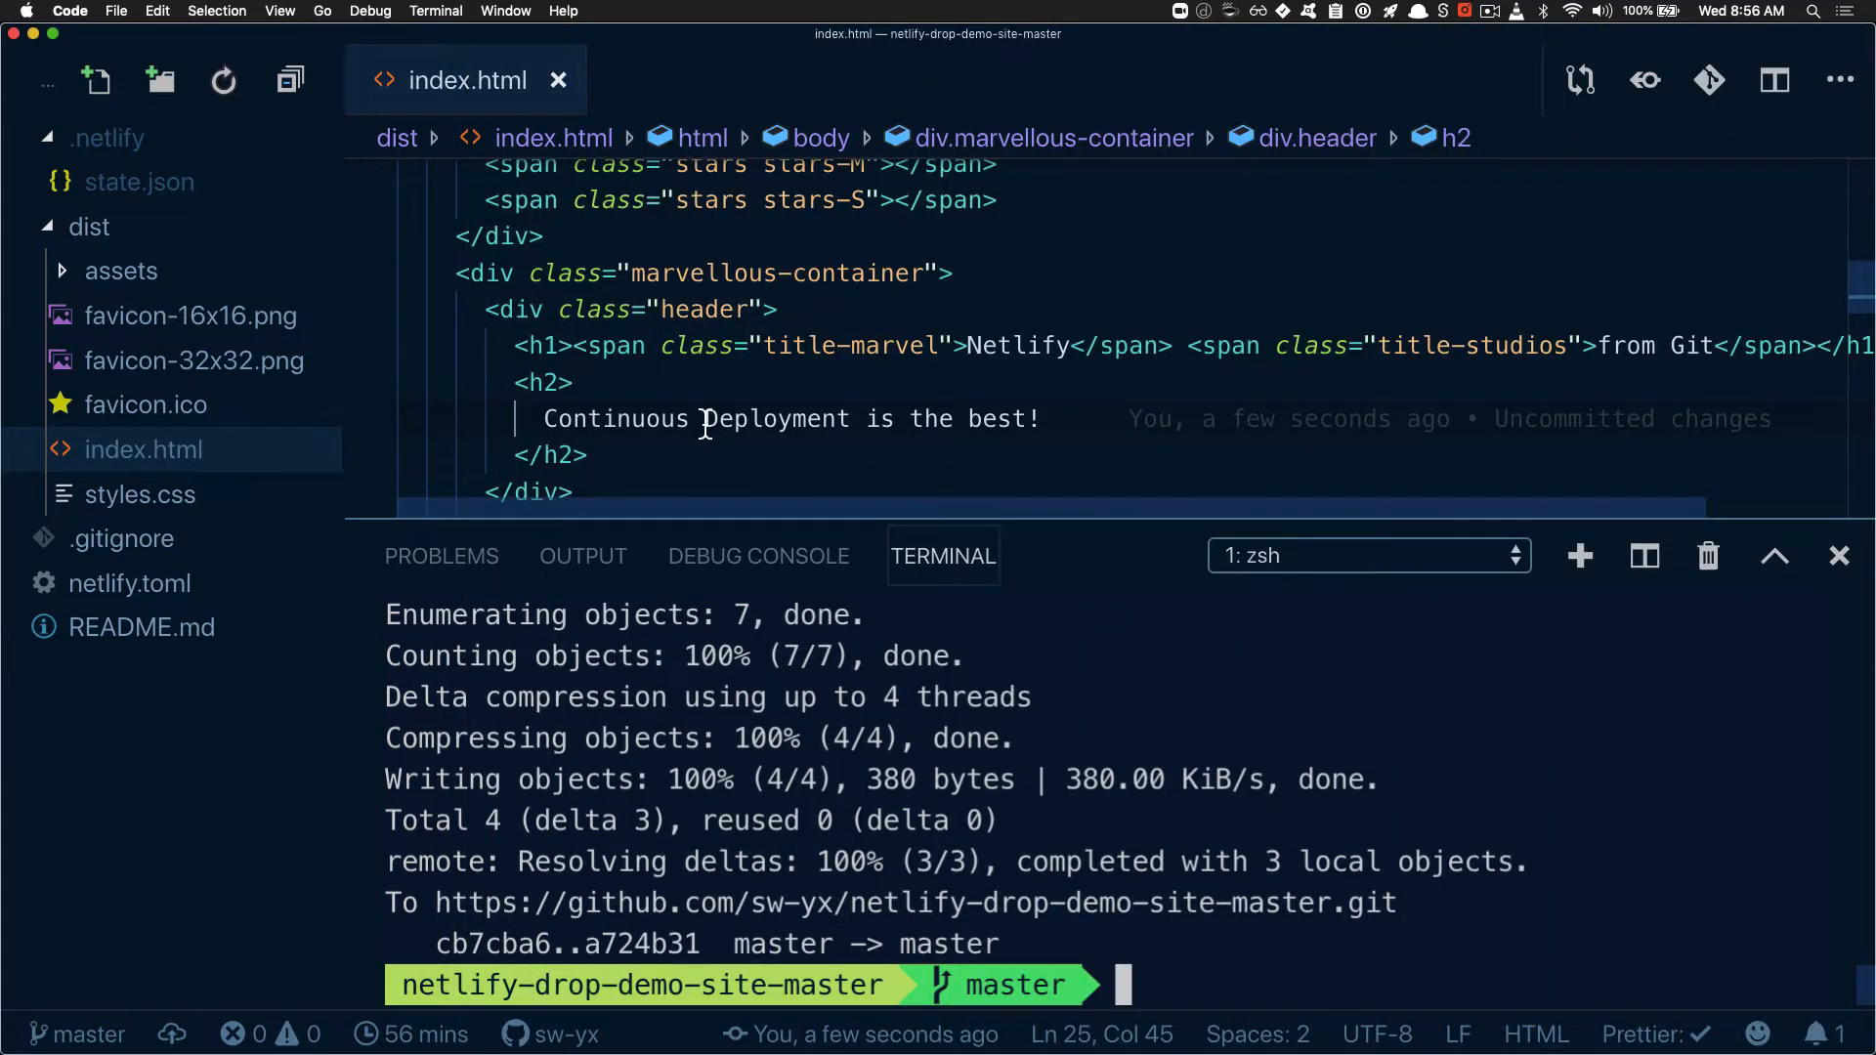
click(1119, 410)
text(Stoped )
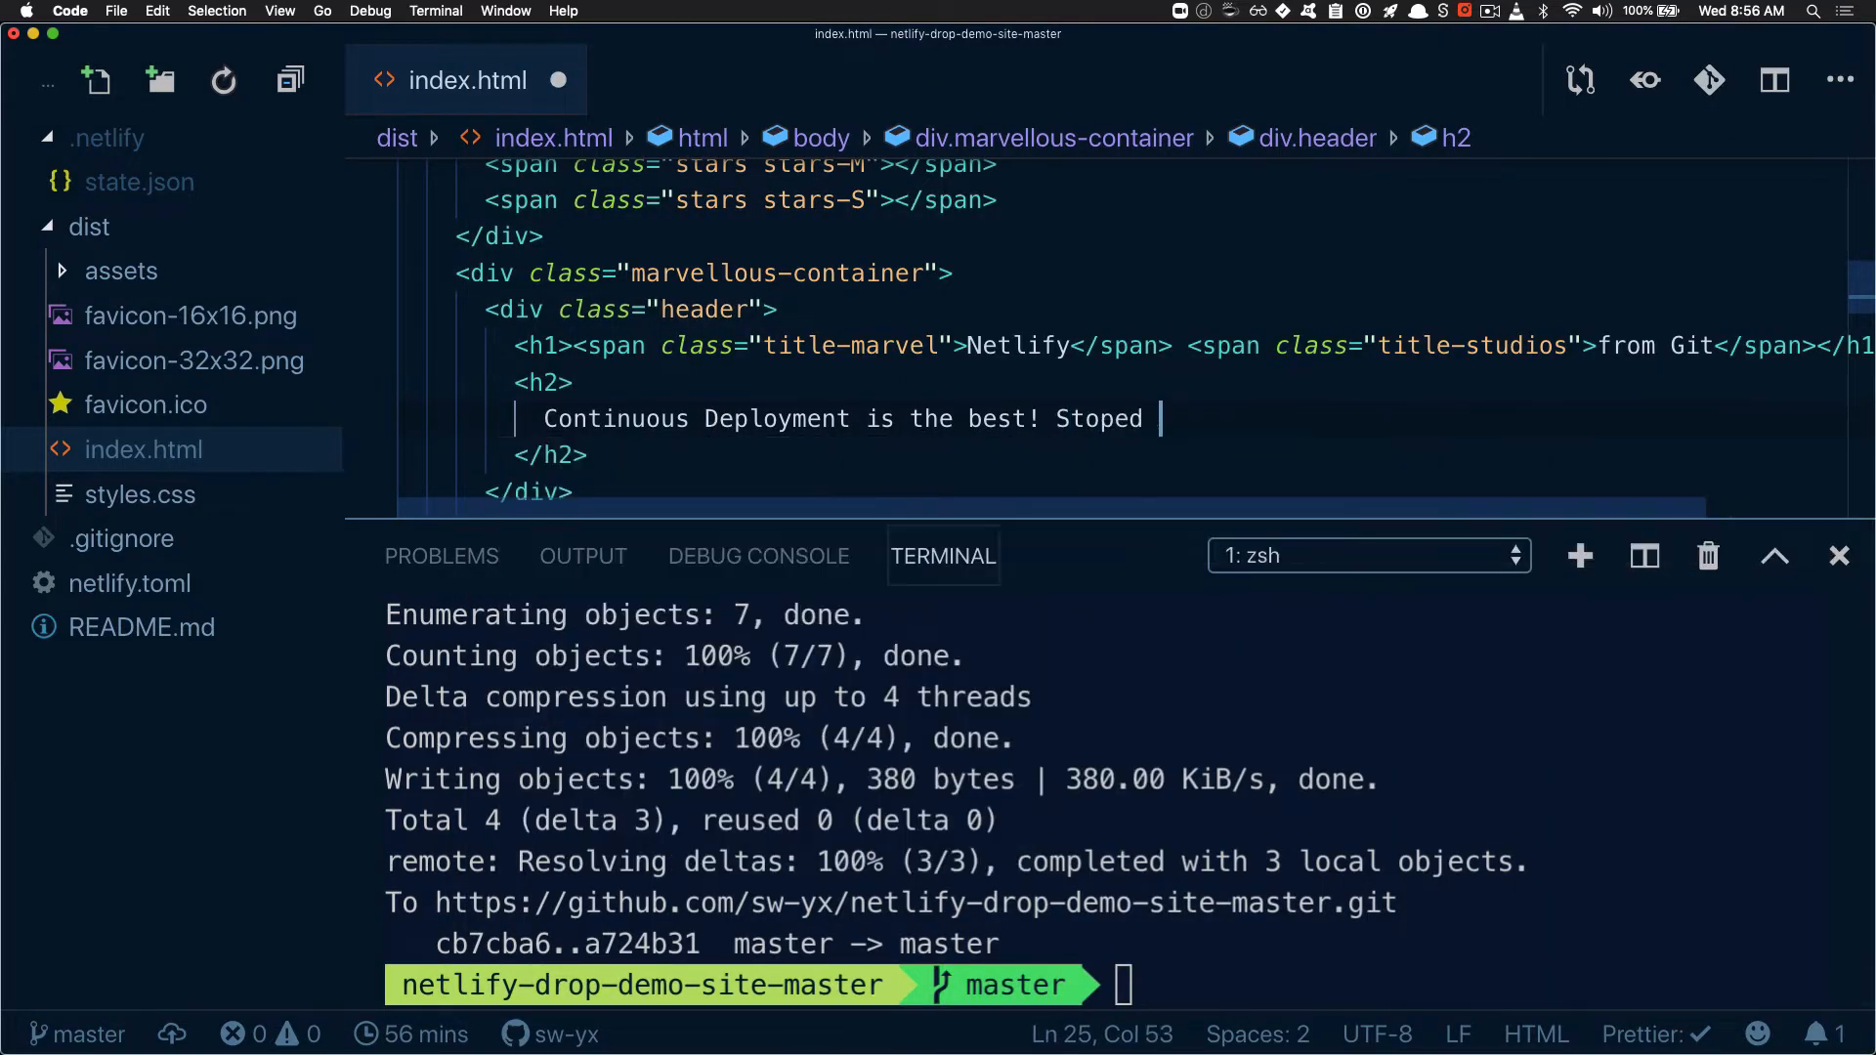
text(auto publish)
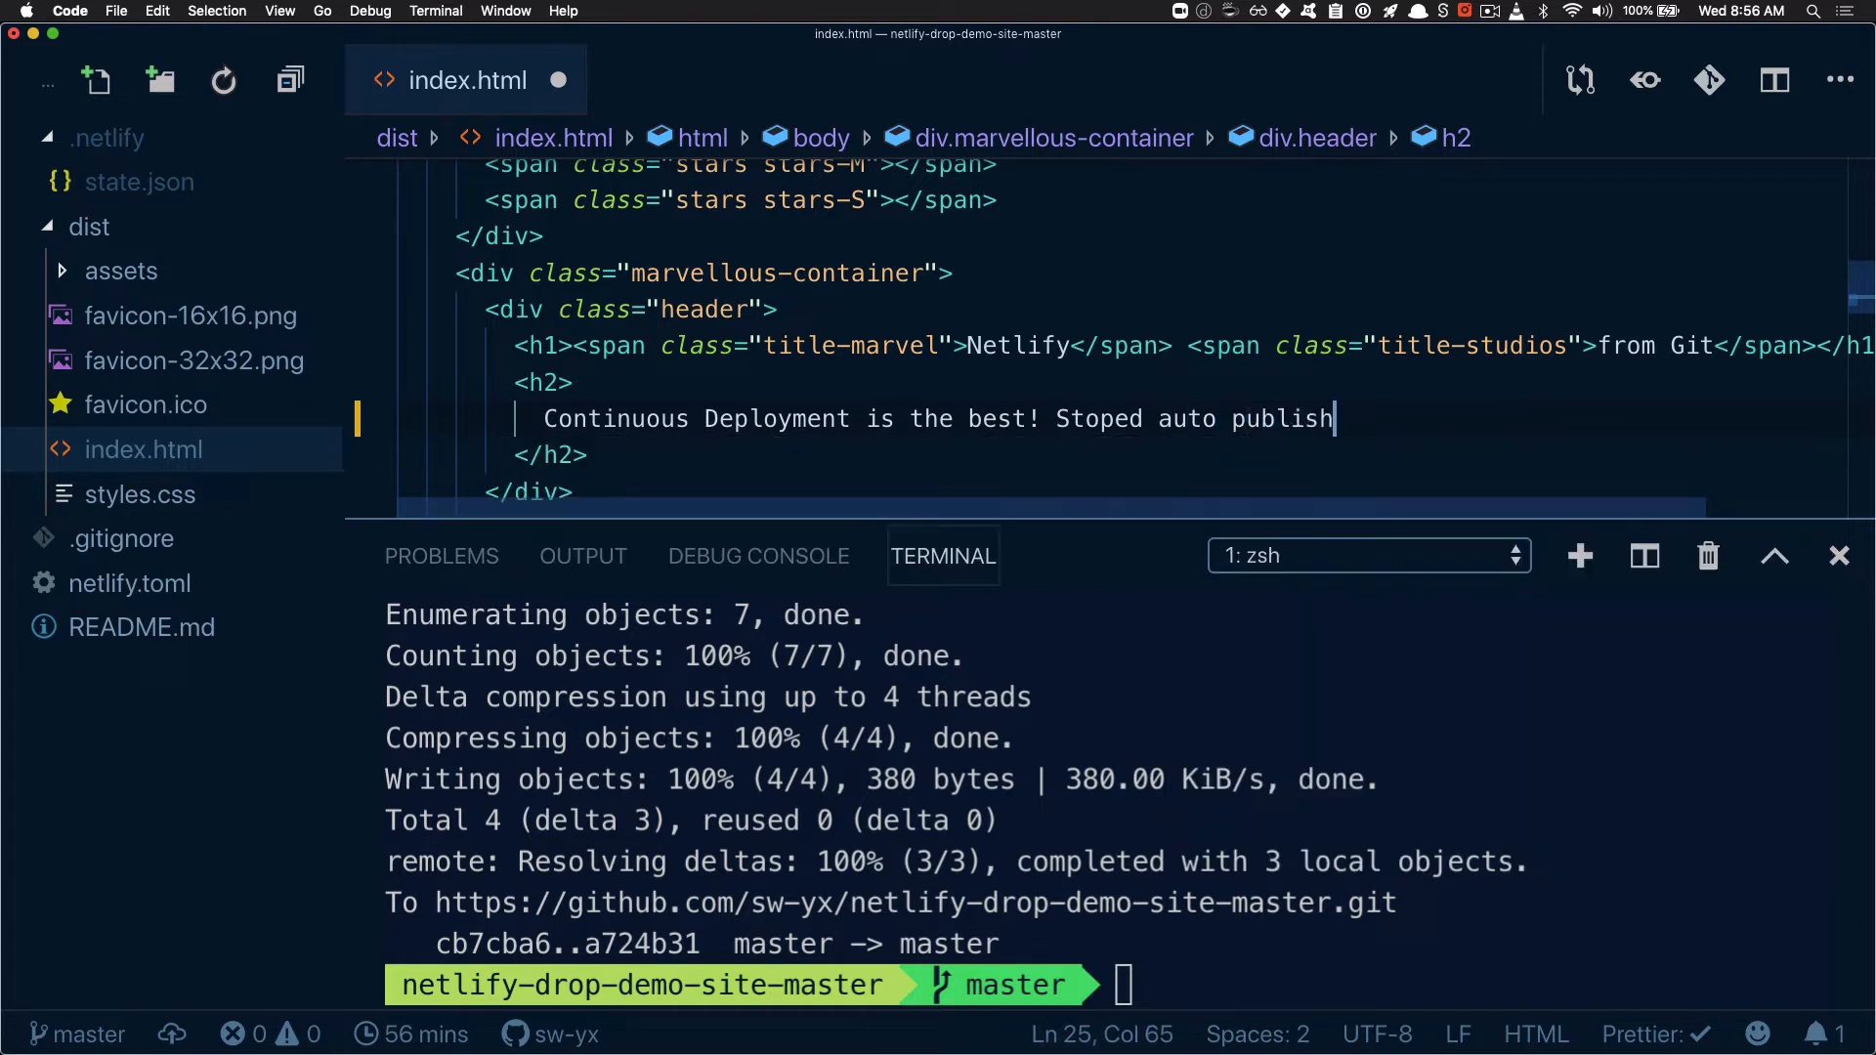
key(super+s)
Commit the change with the gadmit alias and message "stopped auto publish", and push it to origin master with gpom
key(ctrl+grave)
text(gadmit ")
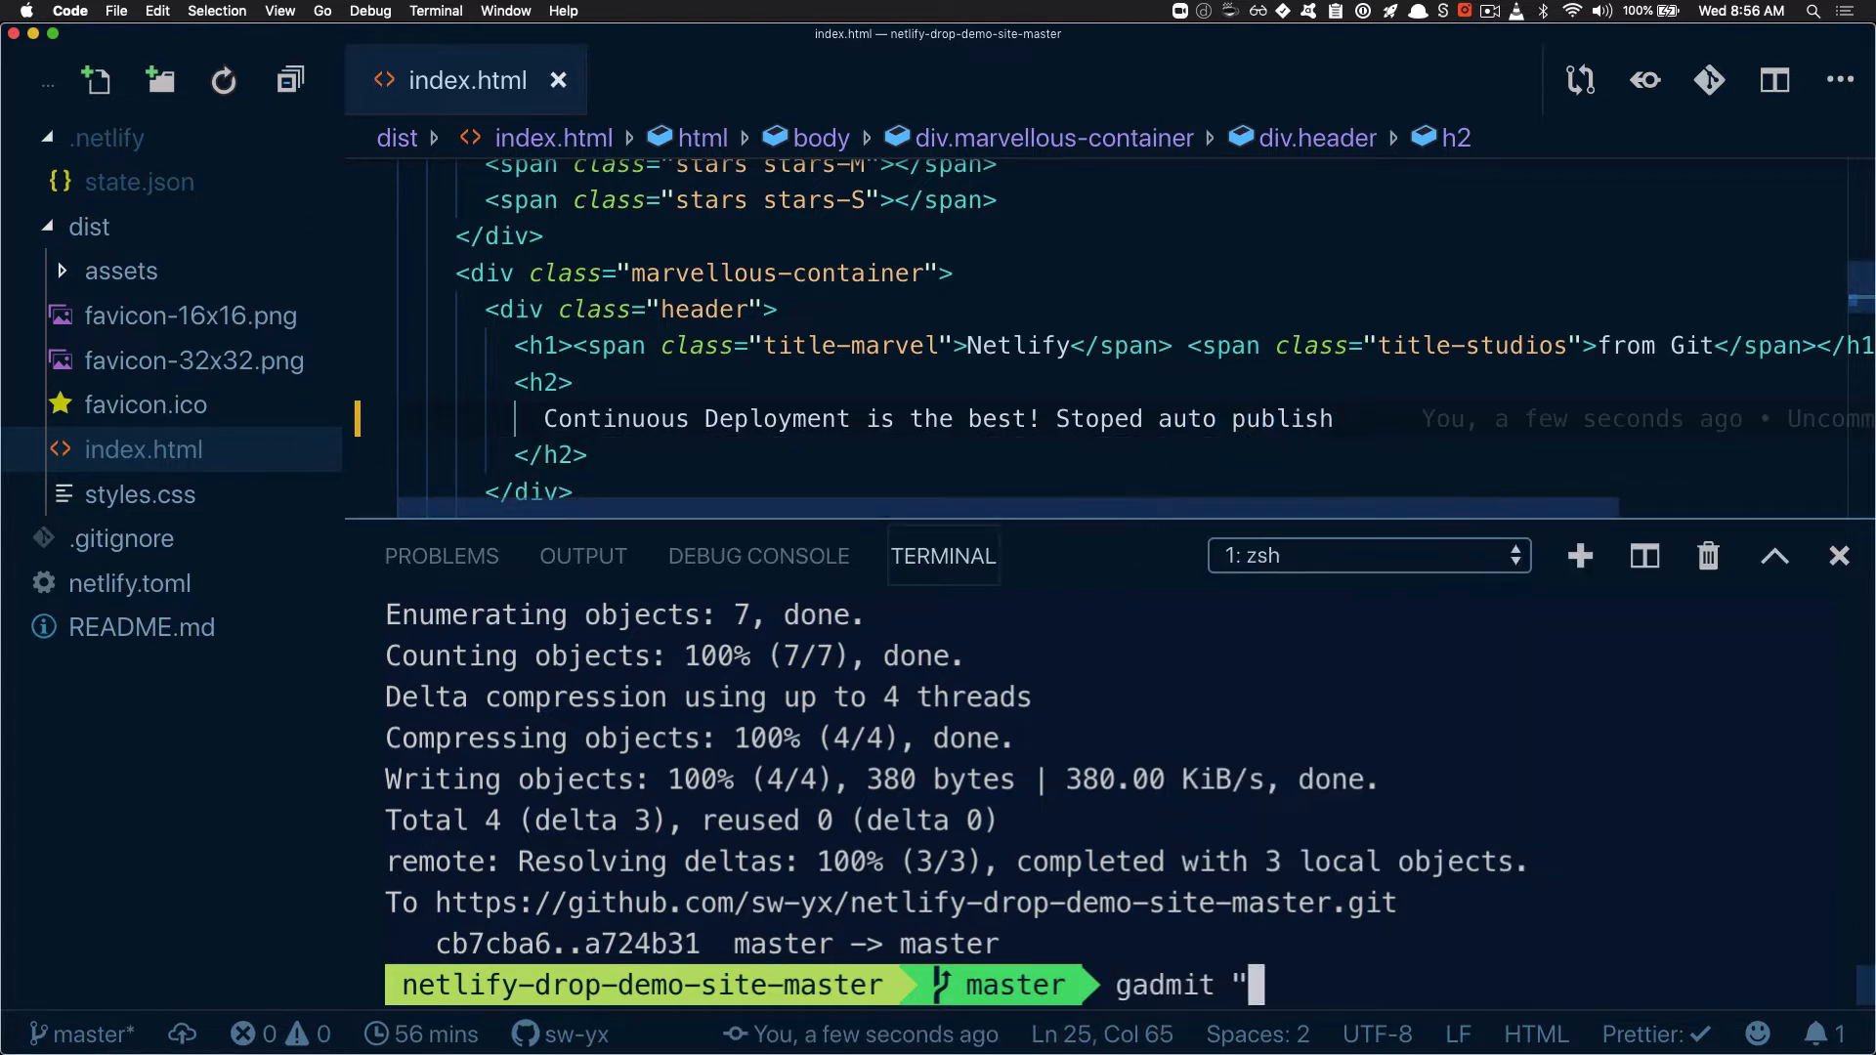
text(stopped auto)
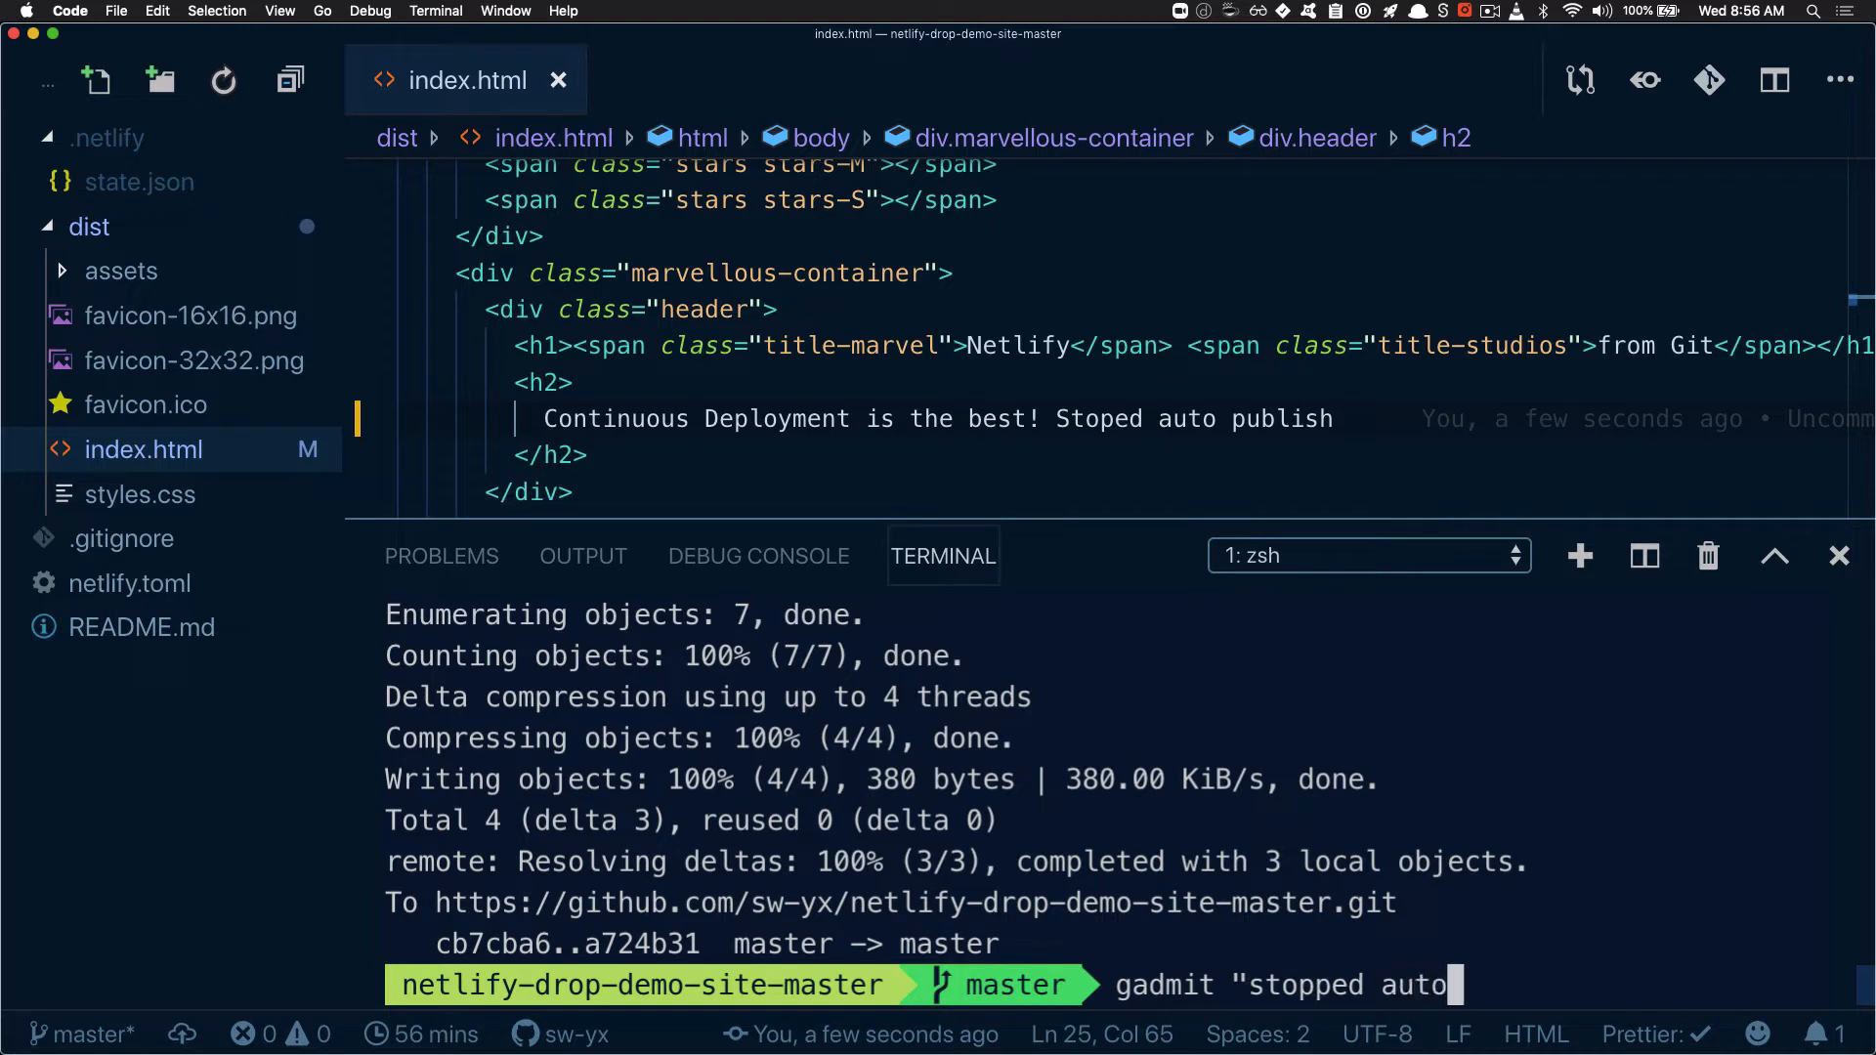
text( publish")
key(Return)
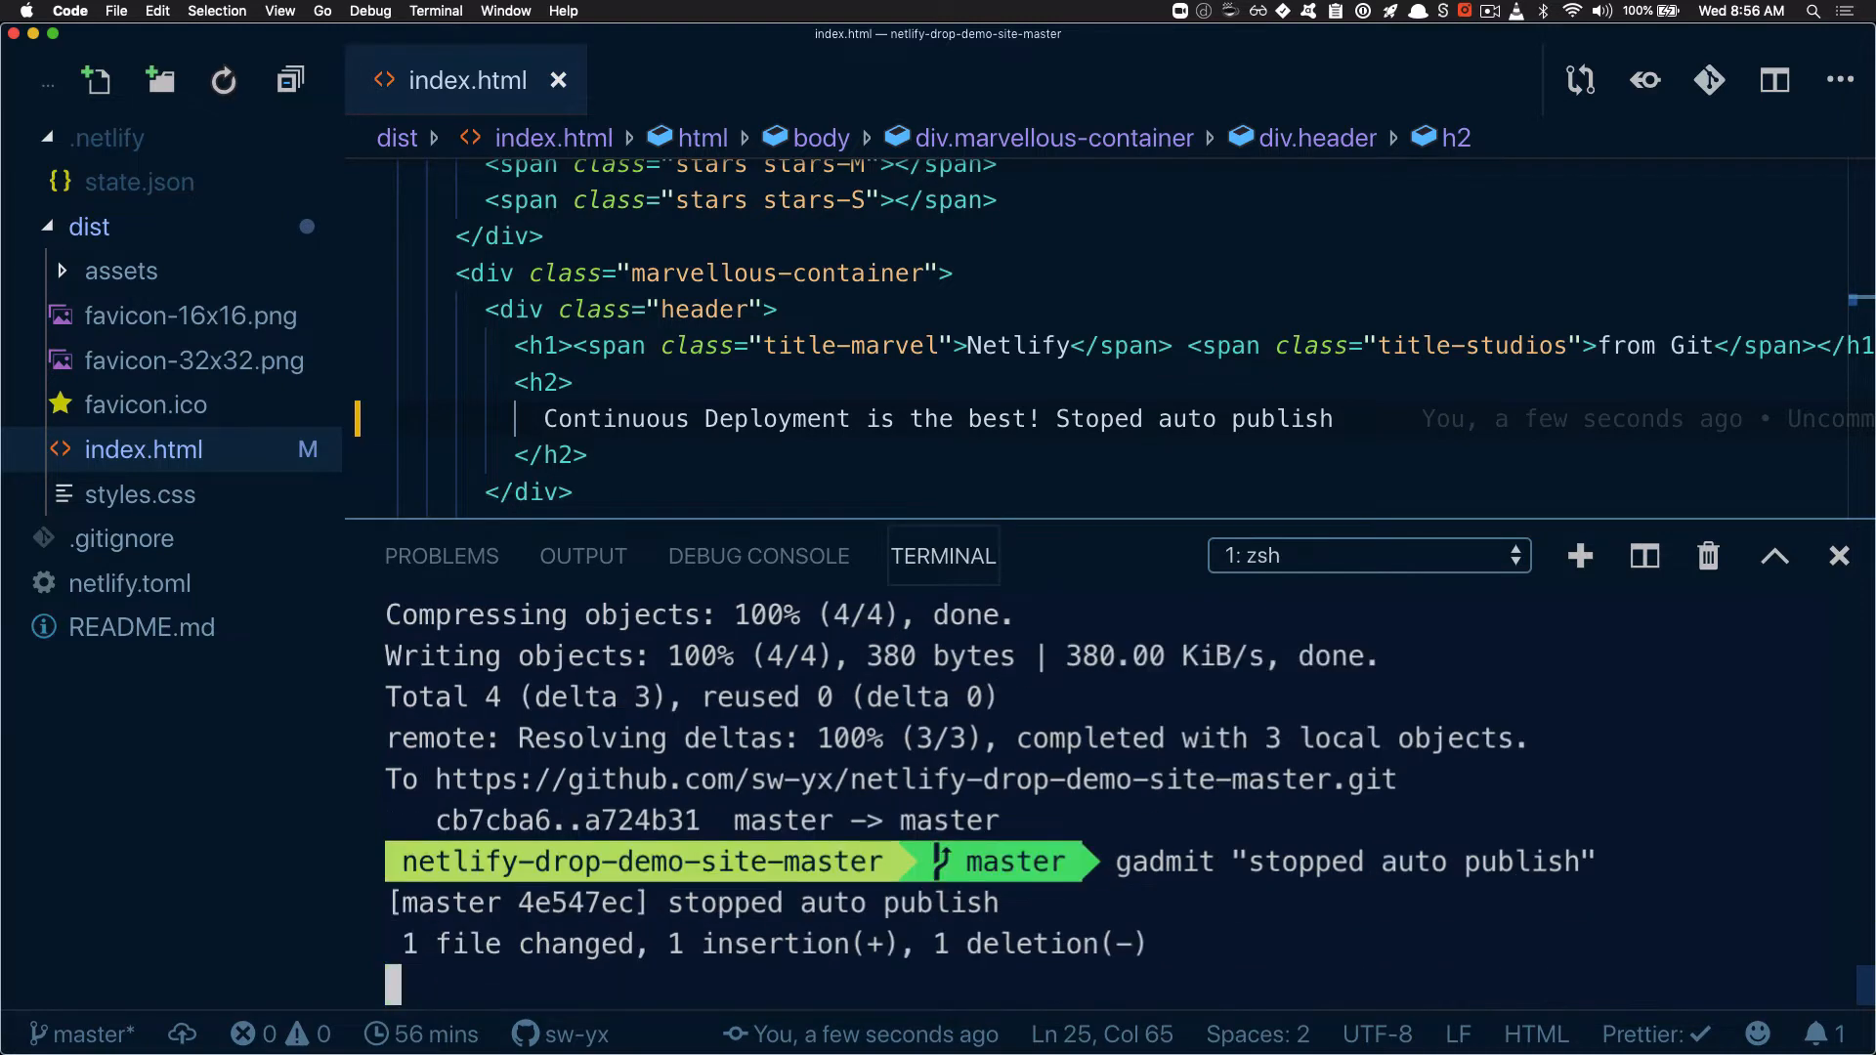
text(gpom)
key(Return)
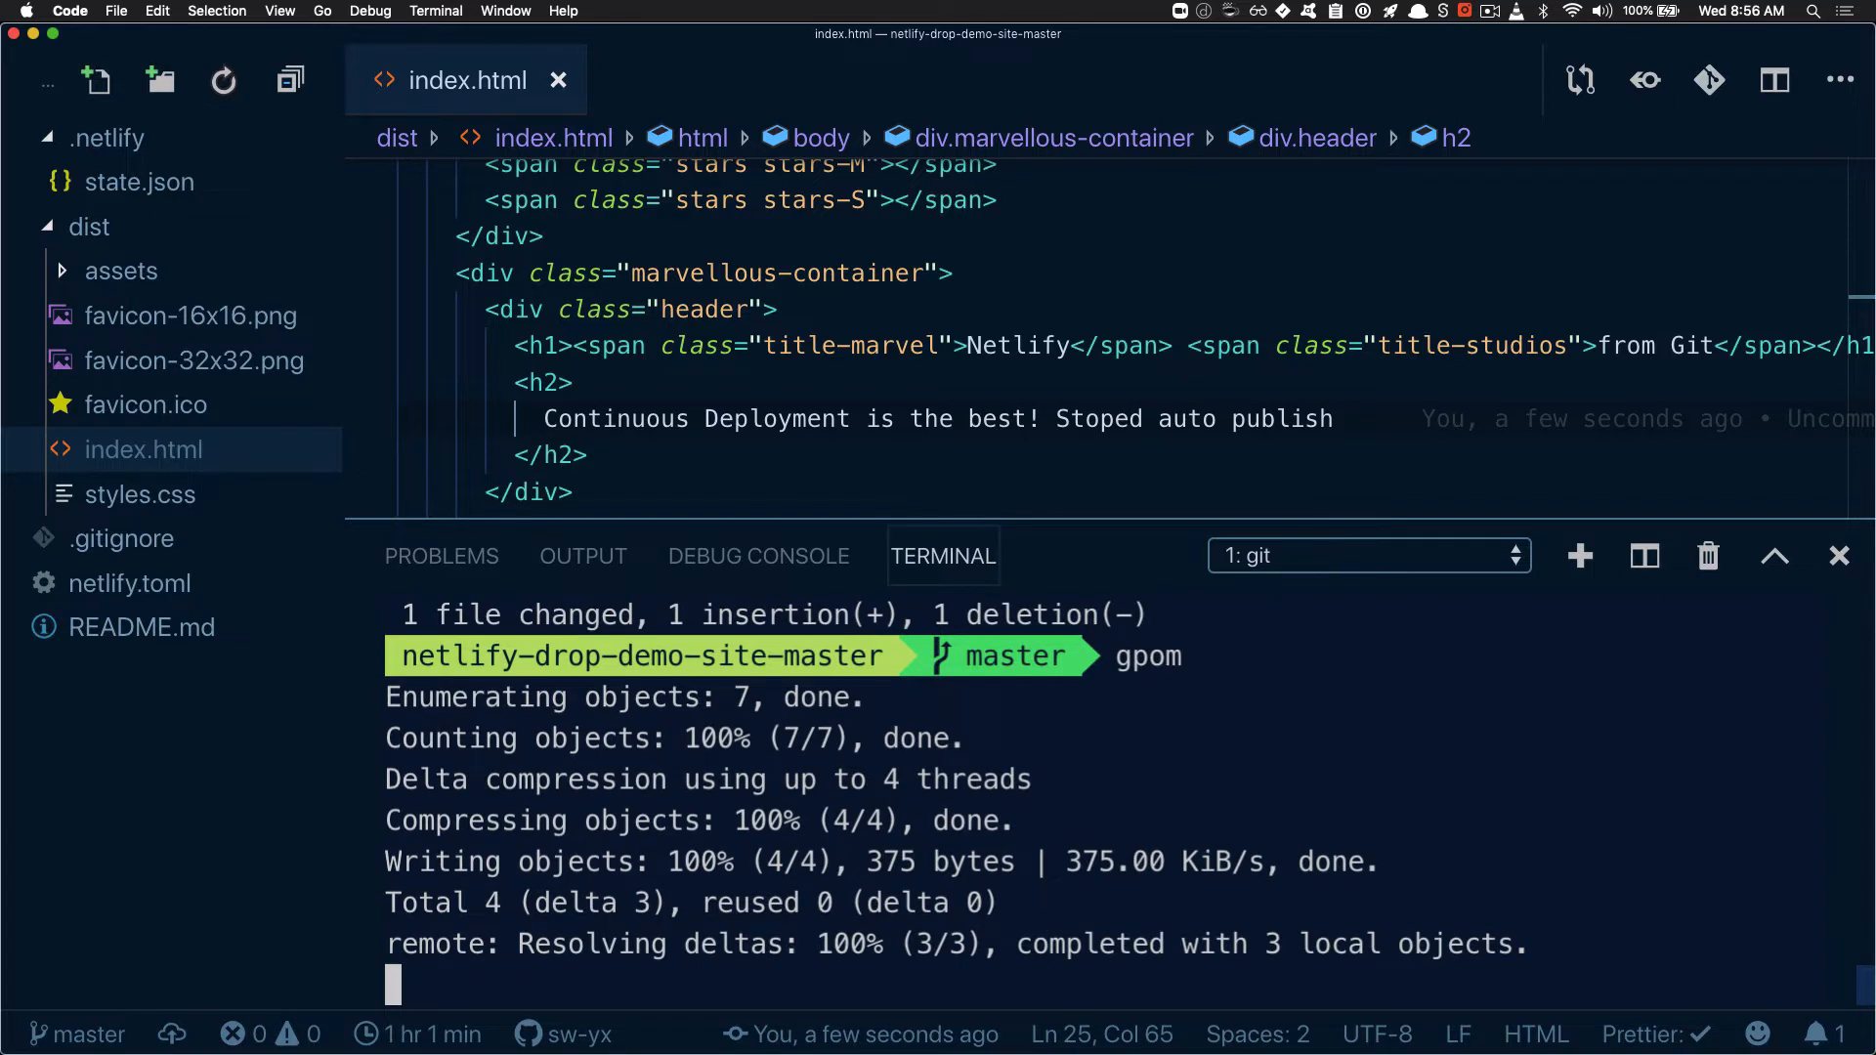
Switch to Chrome, check the new deploy's publish status in the deploys list, and reload the live site
key(super+Tab)
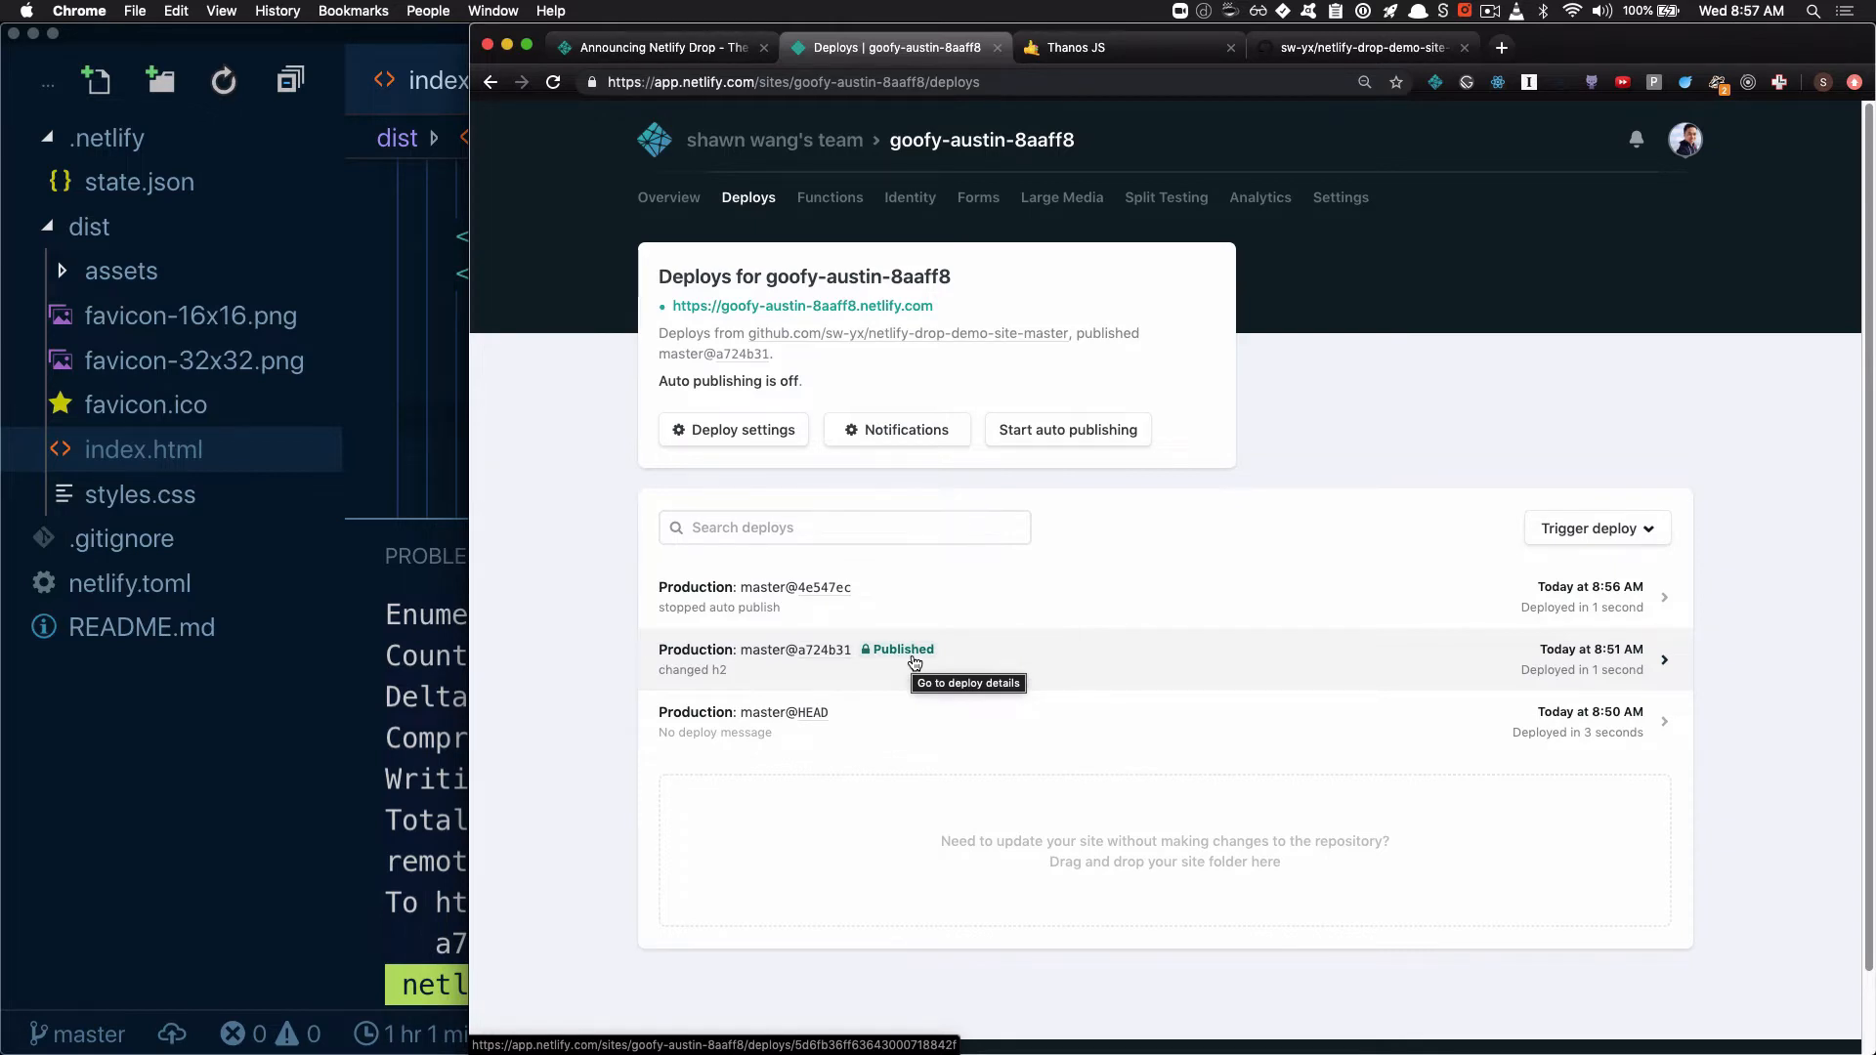
click(1080, 48)
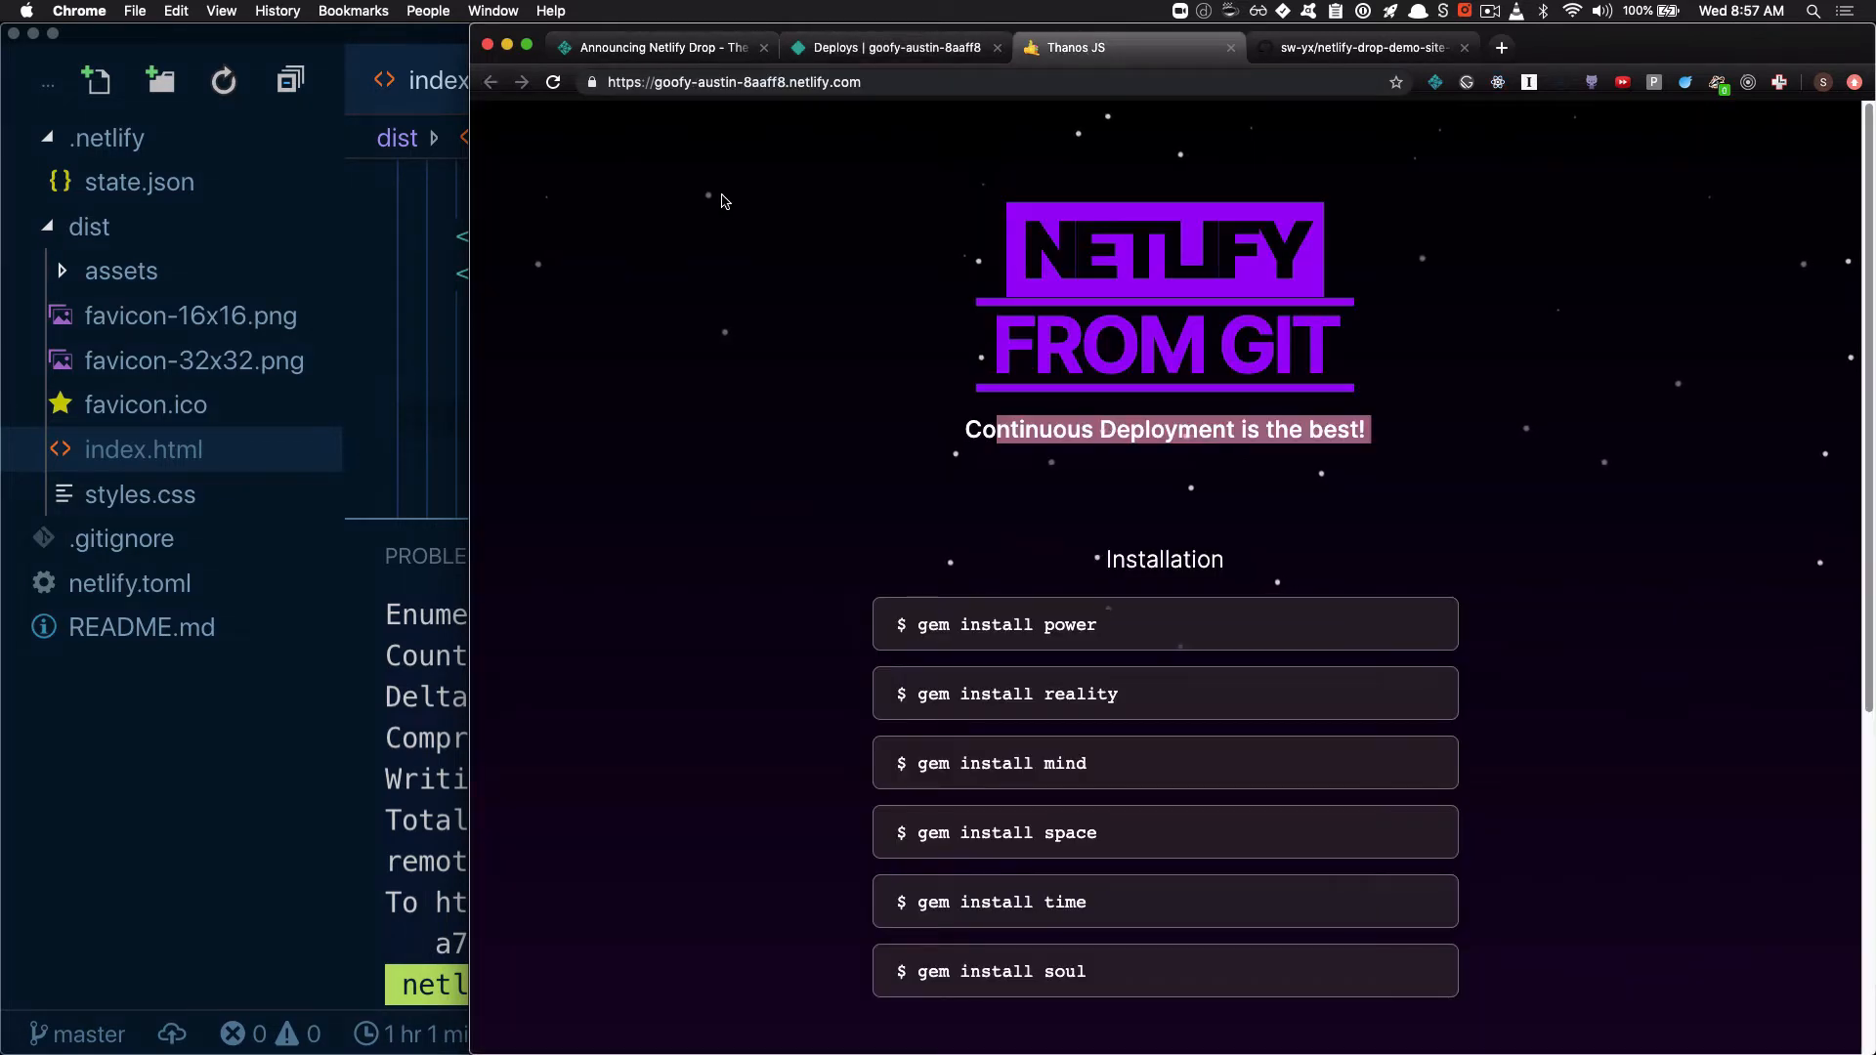
click(554, 83)
Start auto publishing again on the deploys page and publish the "stopped auto publish" deploy
click(914, 51)
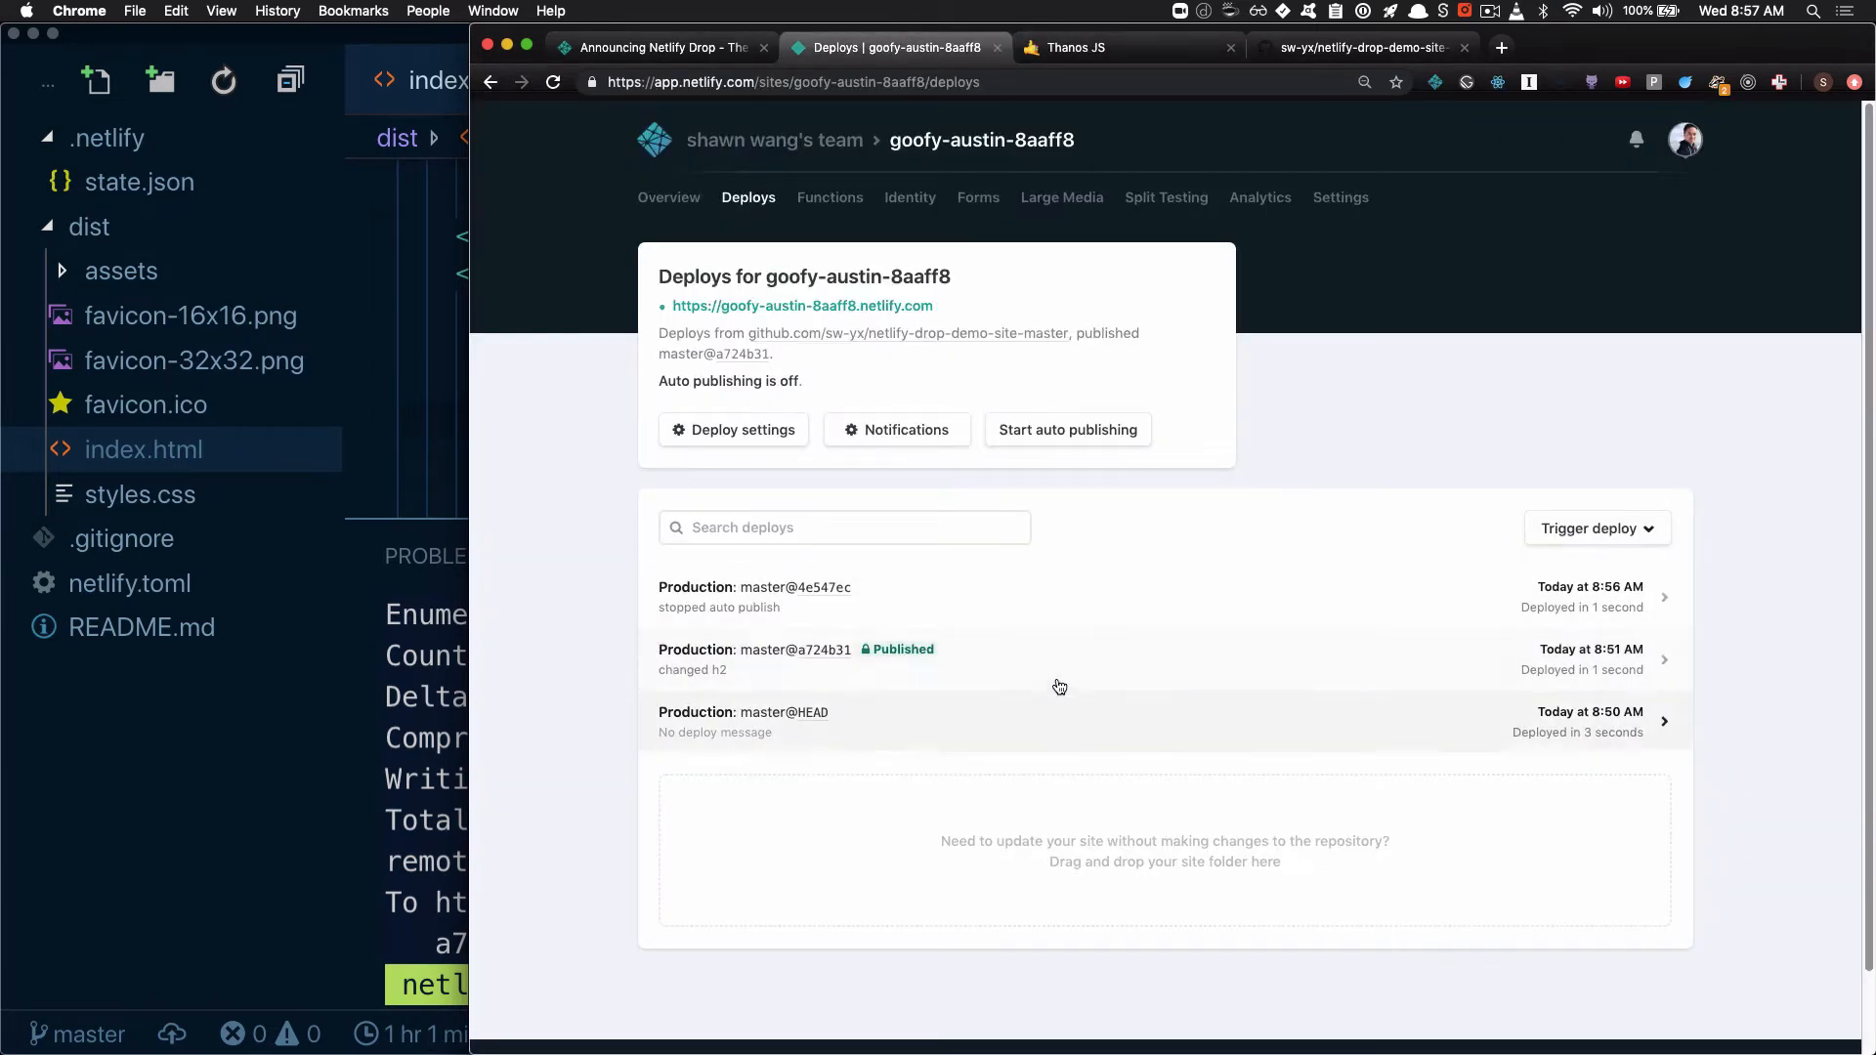
click(1082, 436)
click(1070, 633)
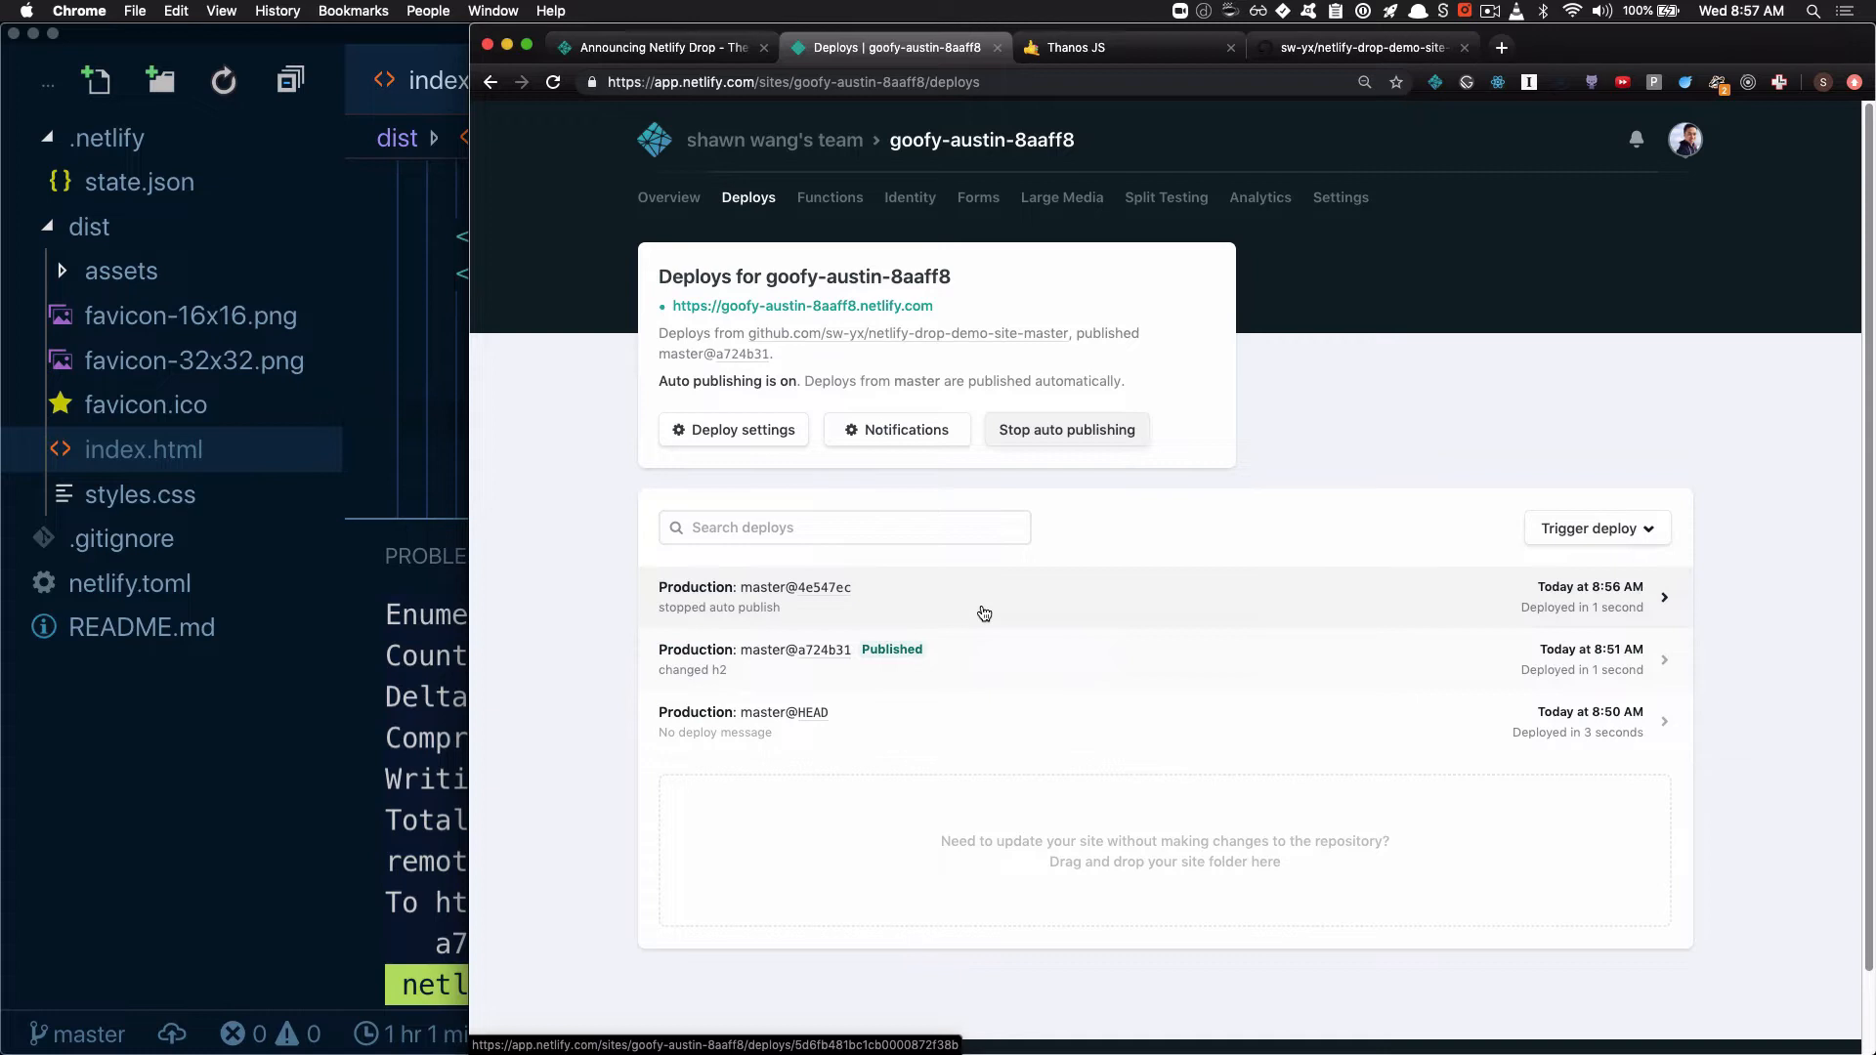
click(1062, 621)
click(741, 402)
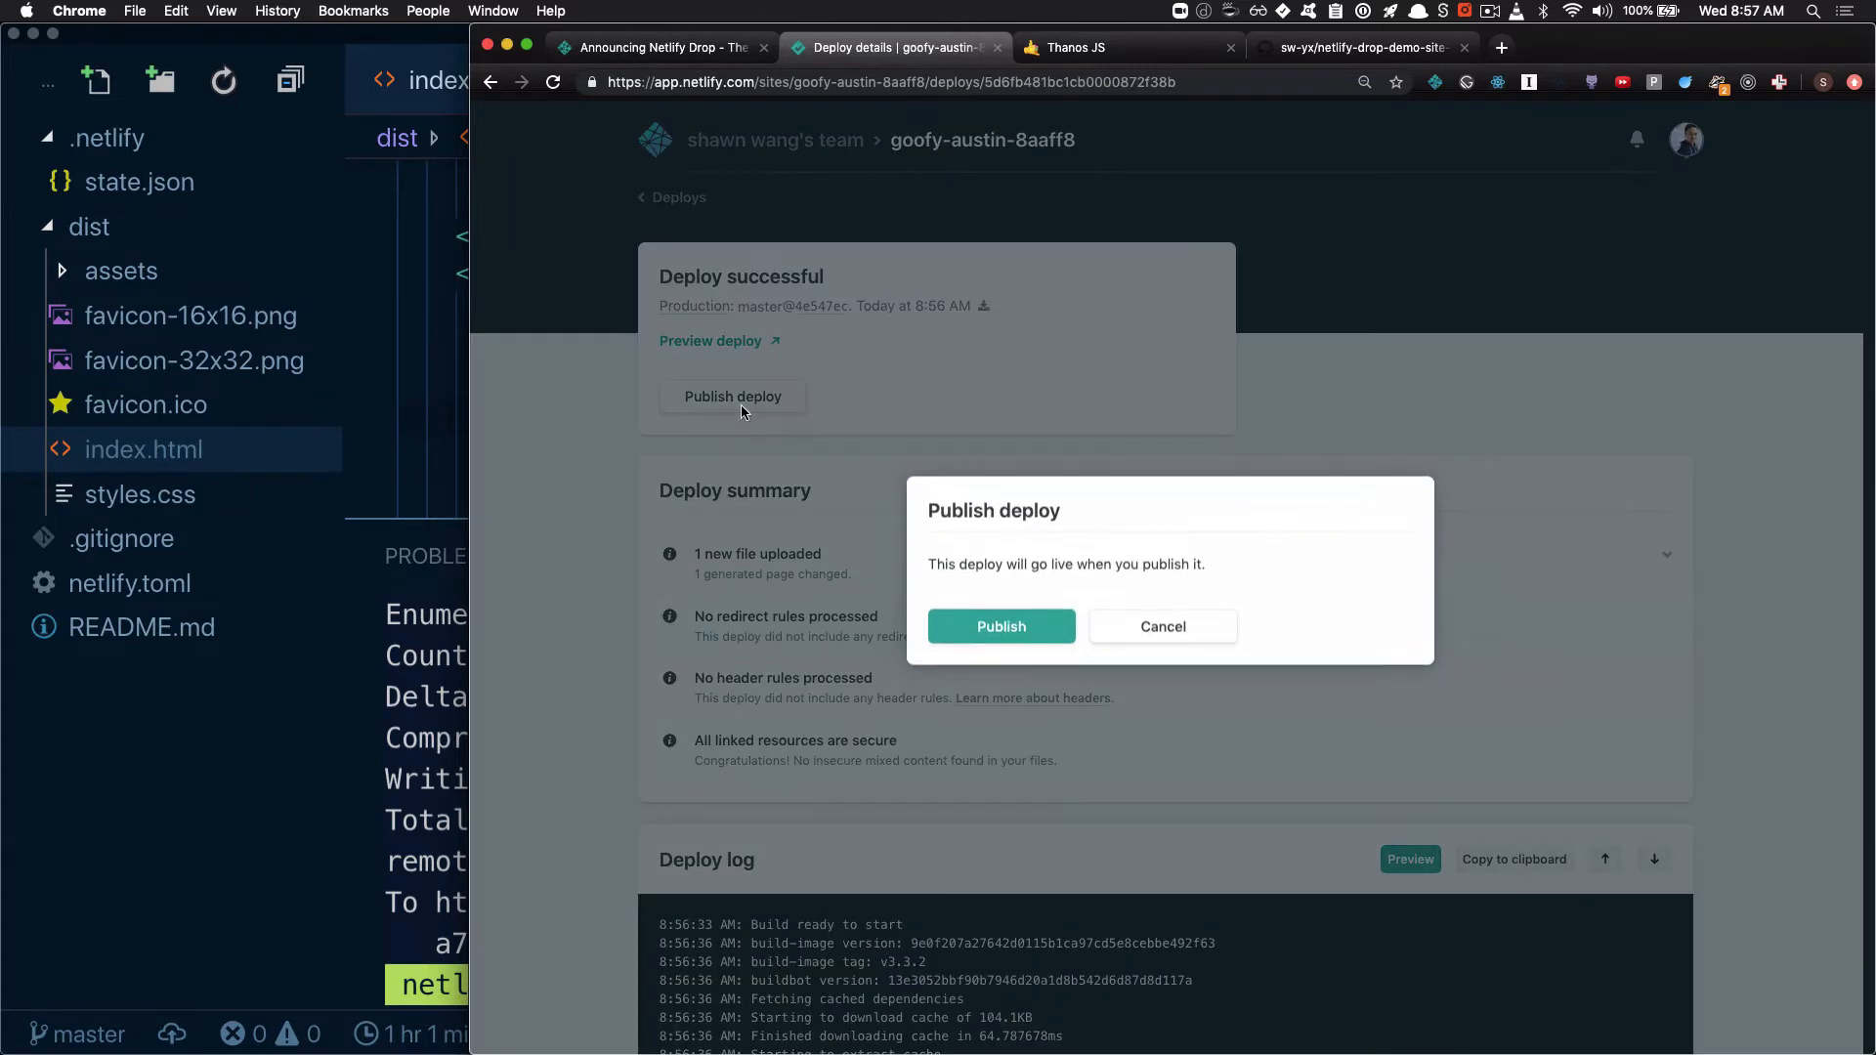
click(1002, 626)
Reload the live site and highlight the h2 sentence to check the newly published text
click(1090, 46)
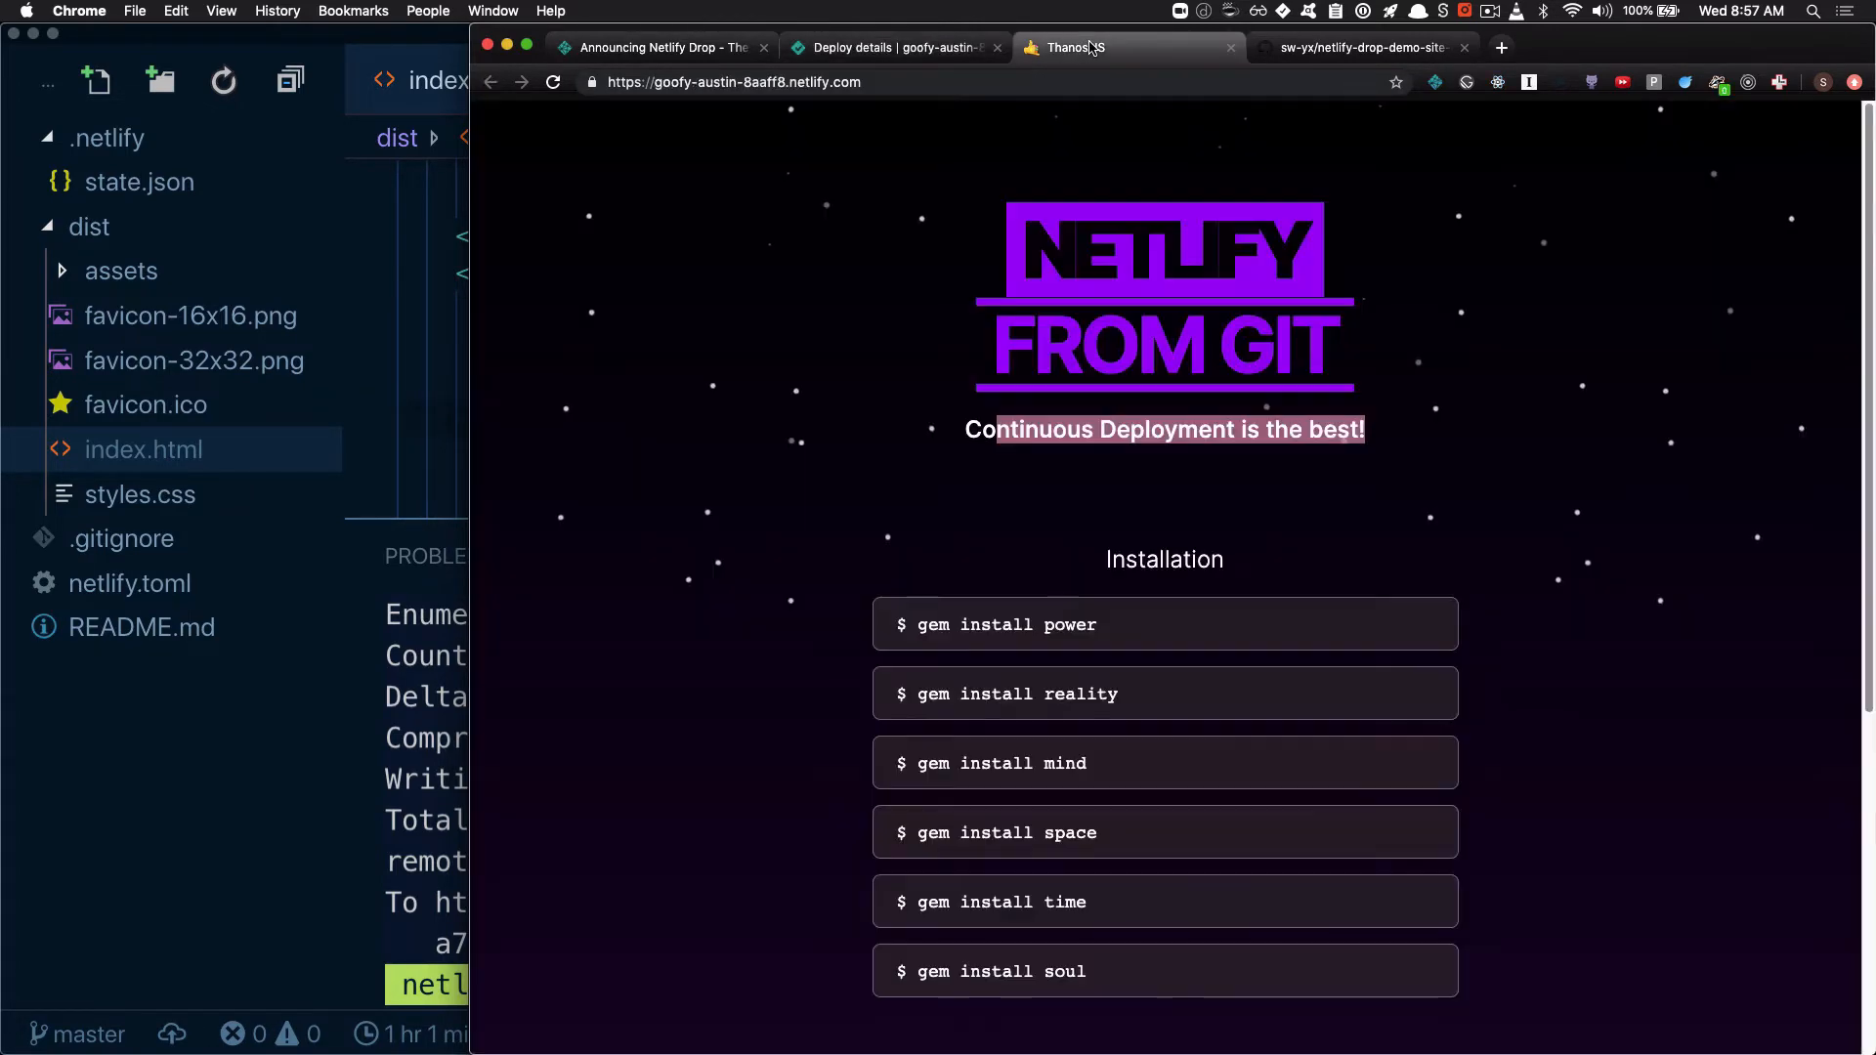
click(553, 82)
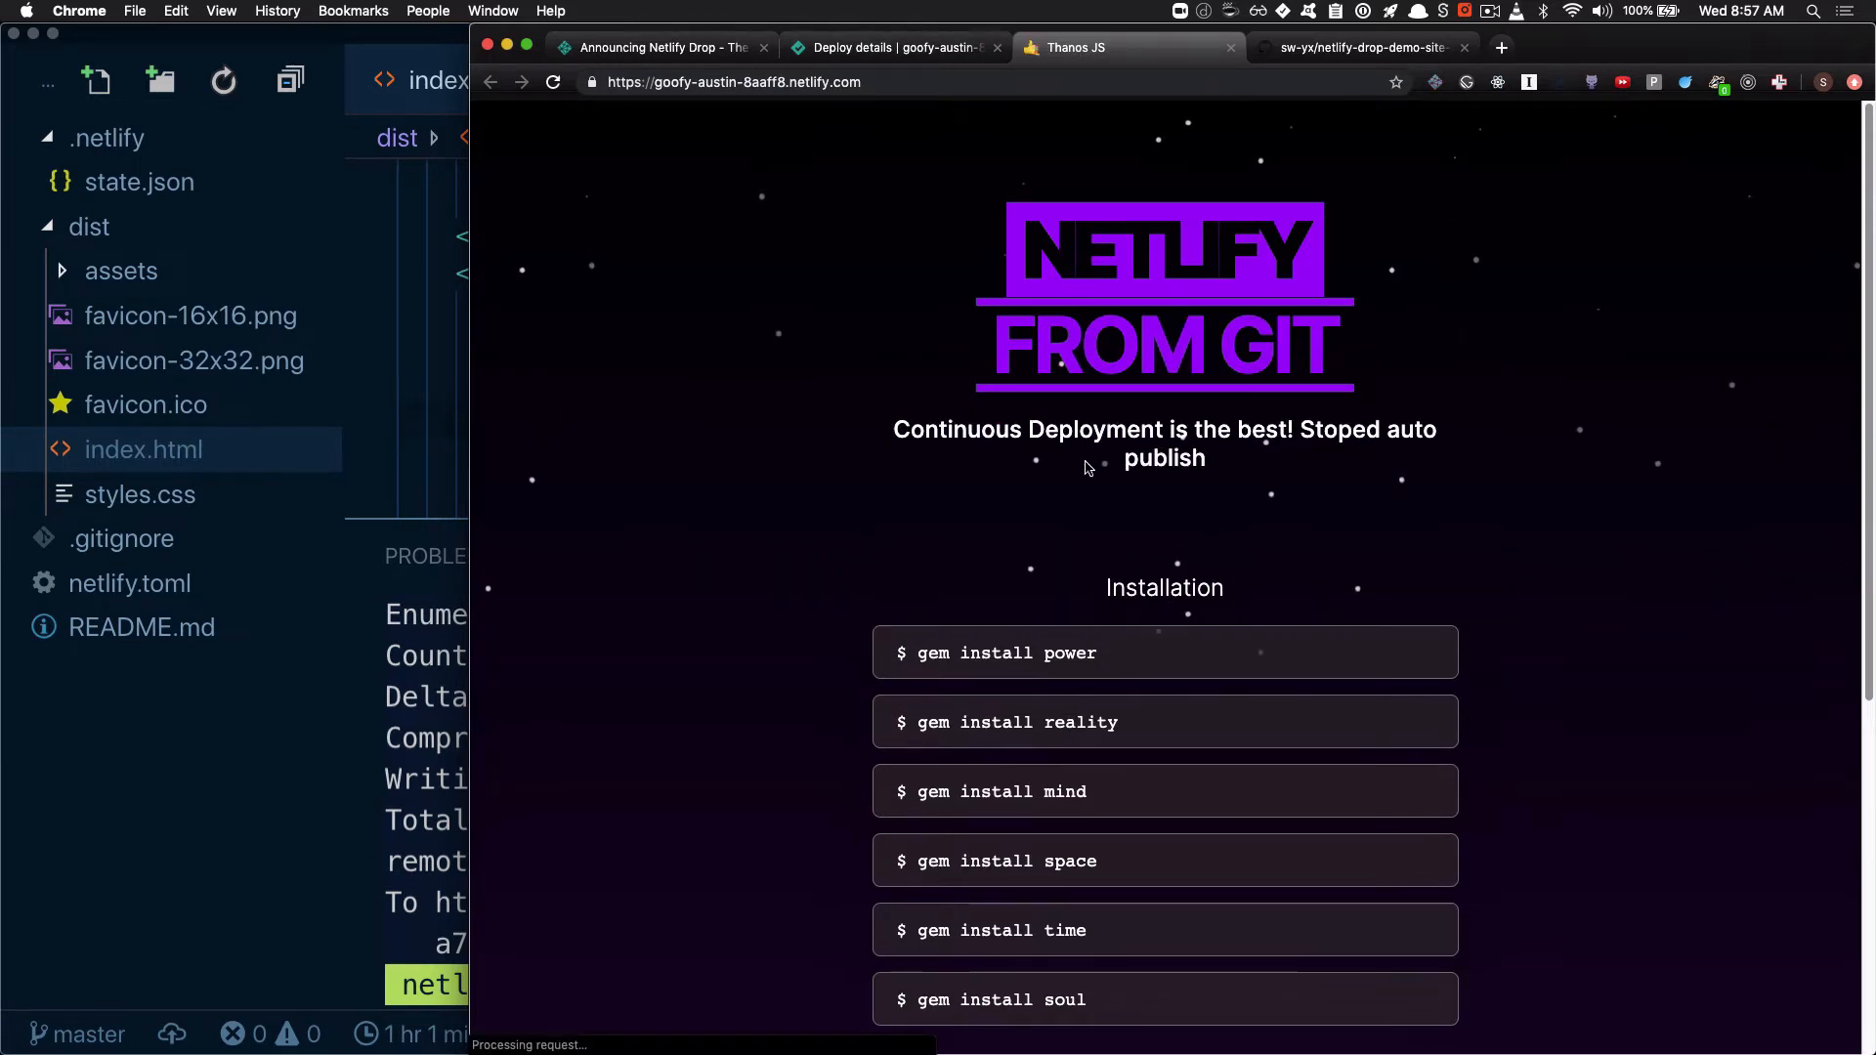
drag(1079, 432, 1447, 463)
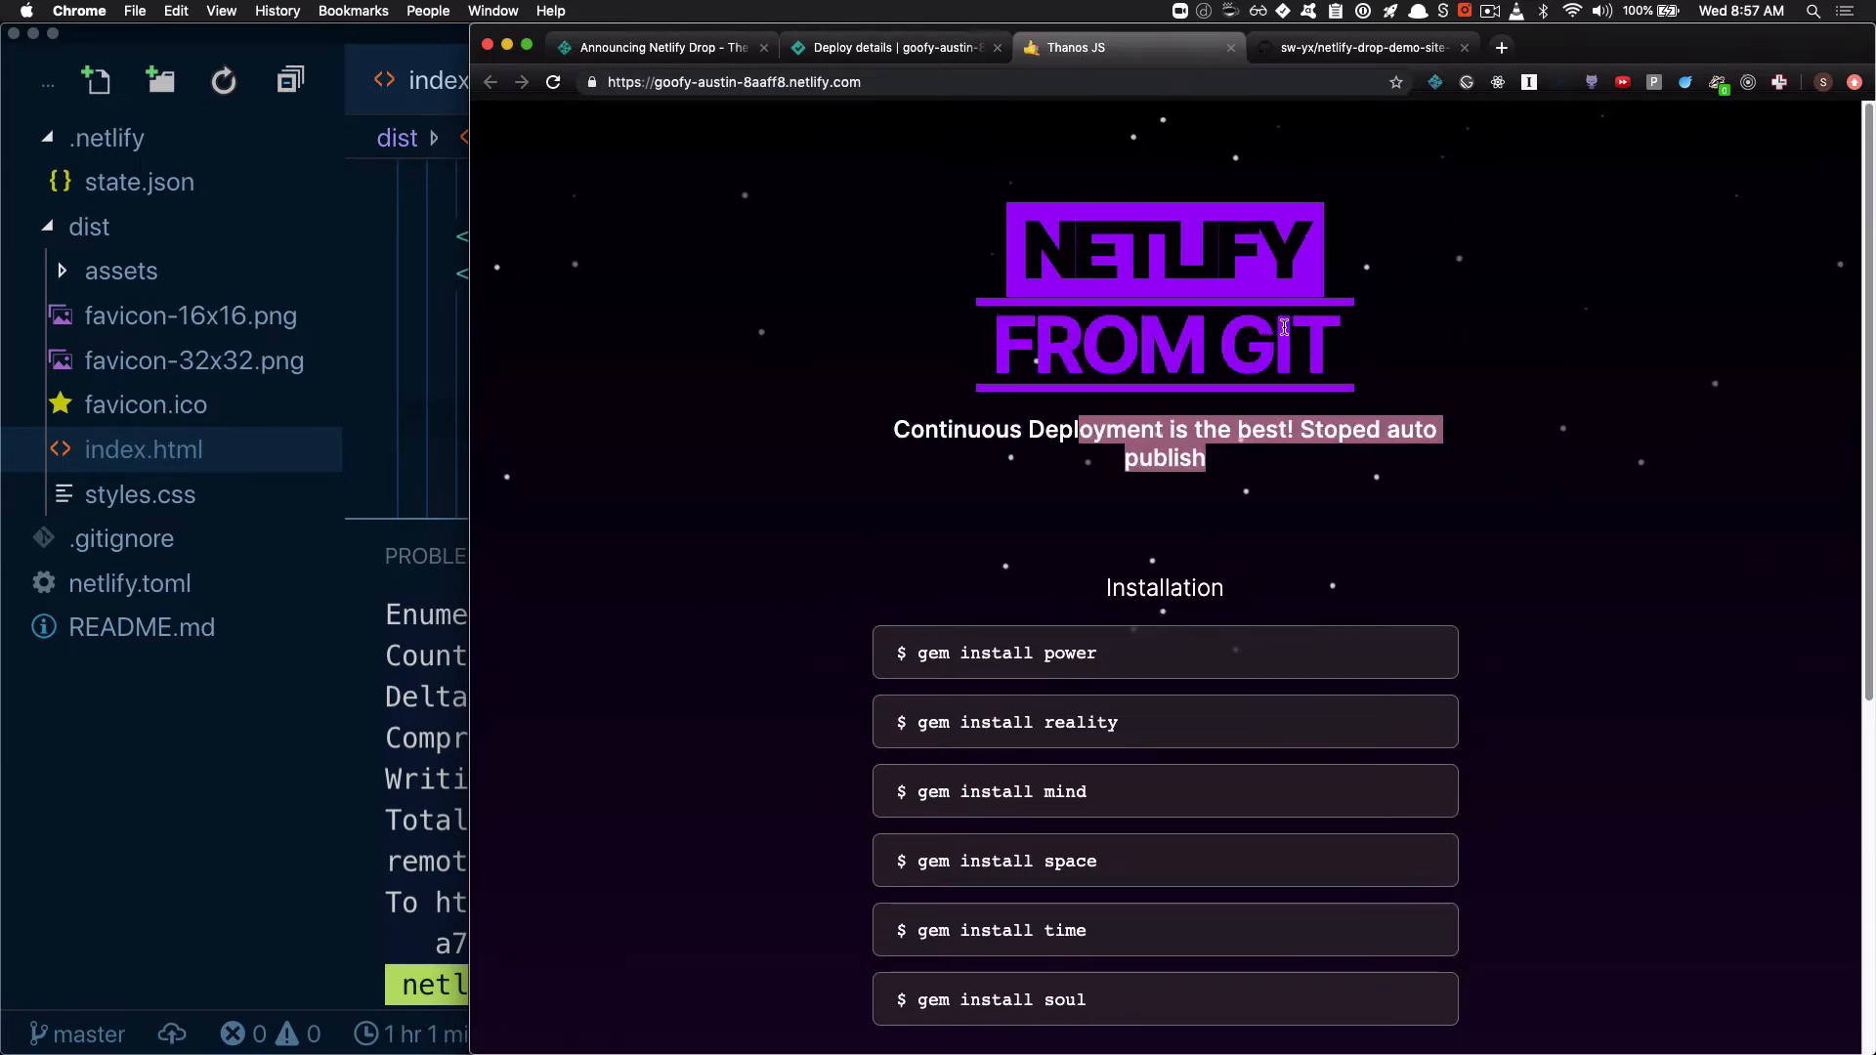
Open the site's deploy settings and review the build settings and deploy contexts down to Build hooks
click(827, 50)
click(698, 191)
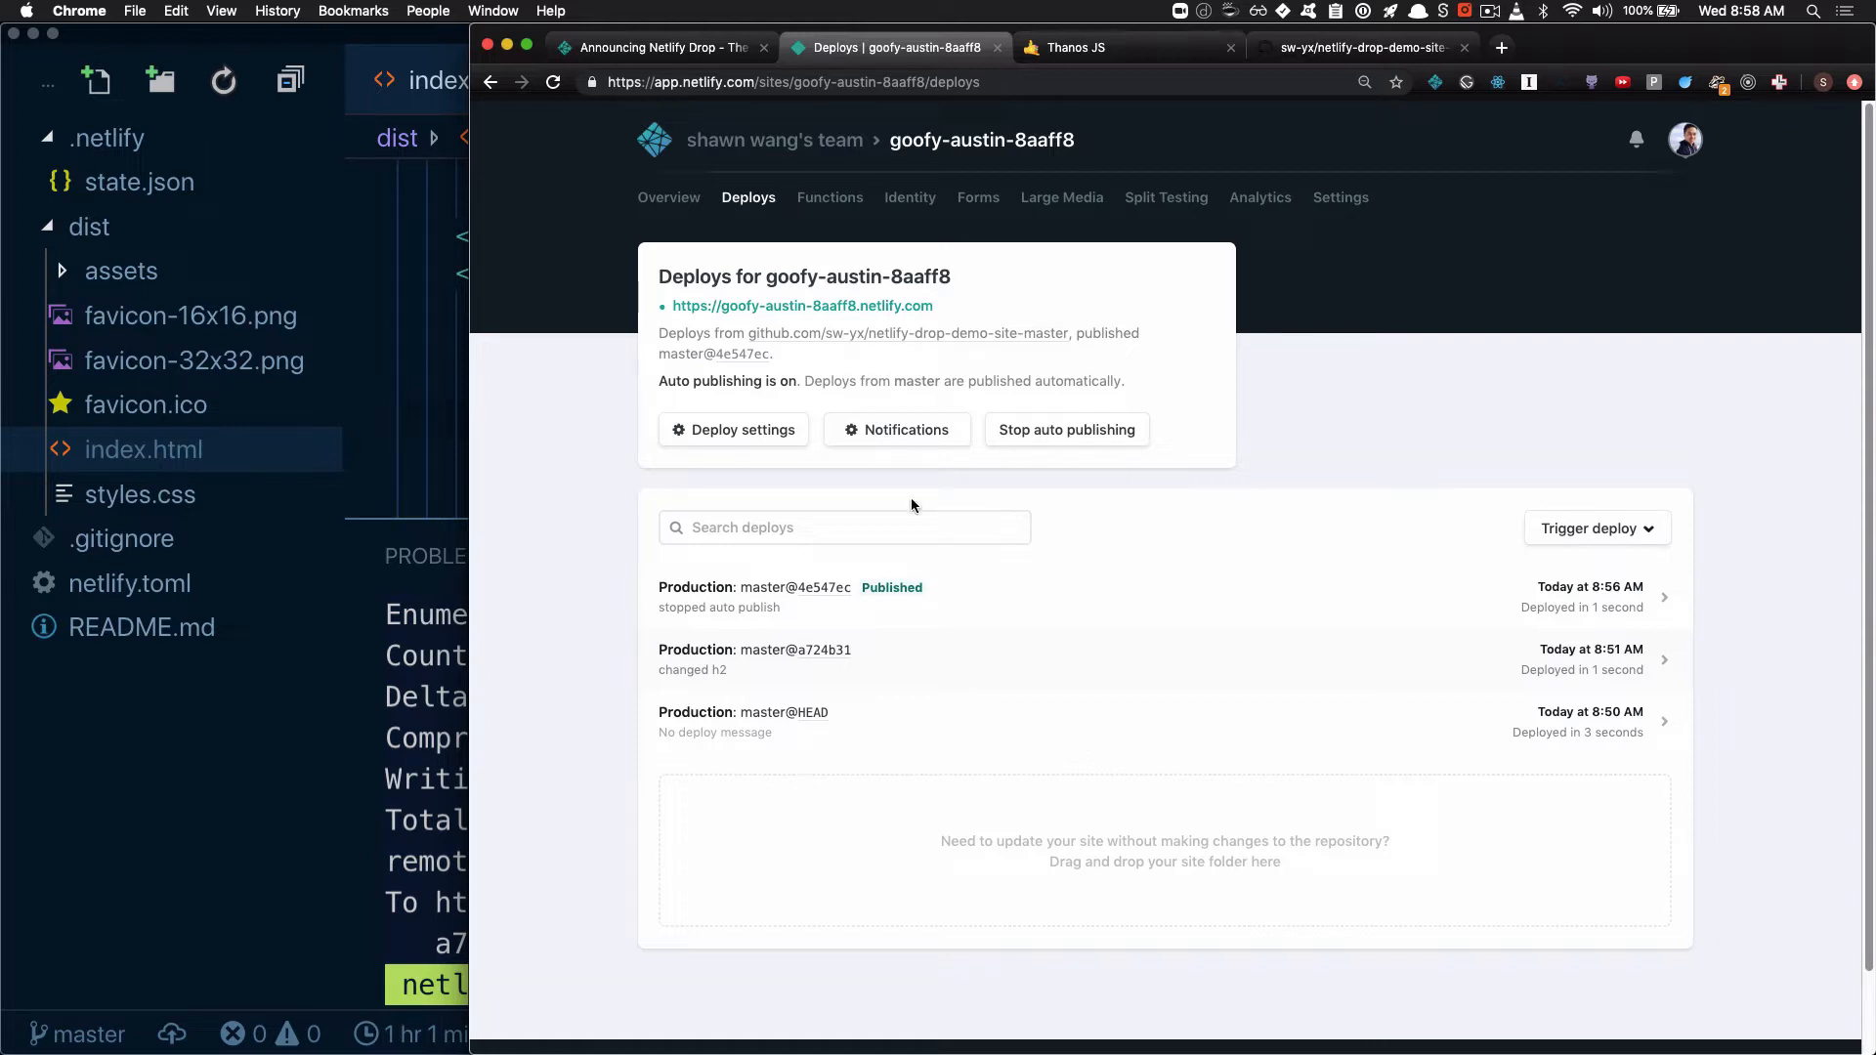
click(753, 436)
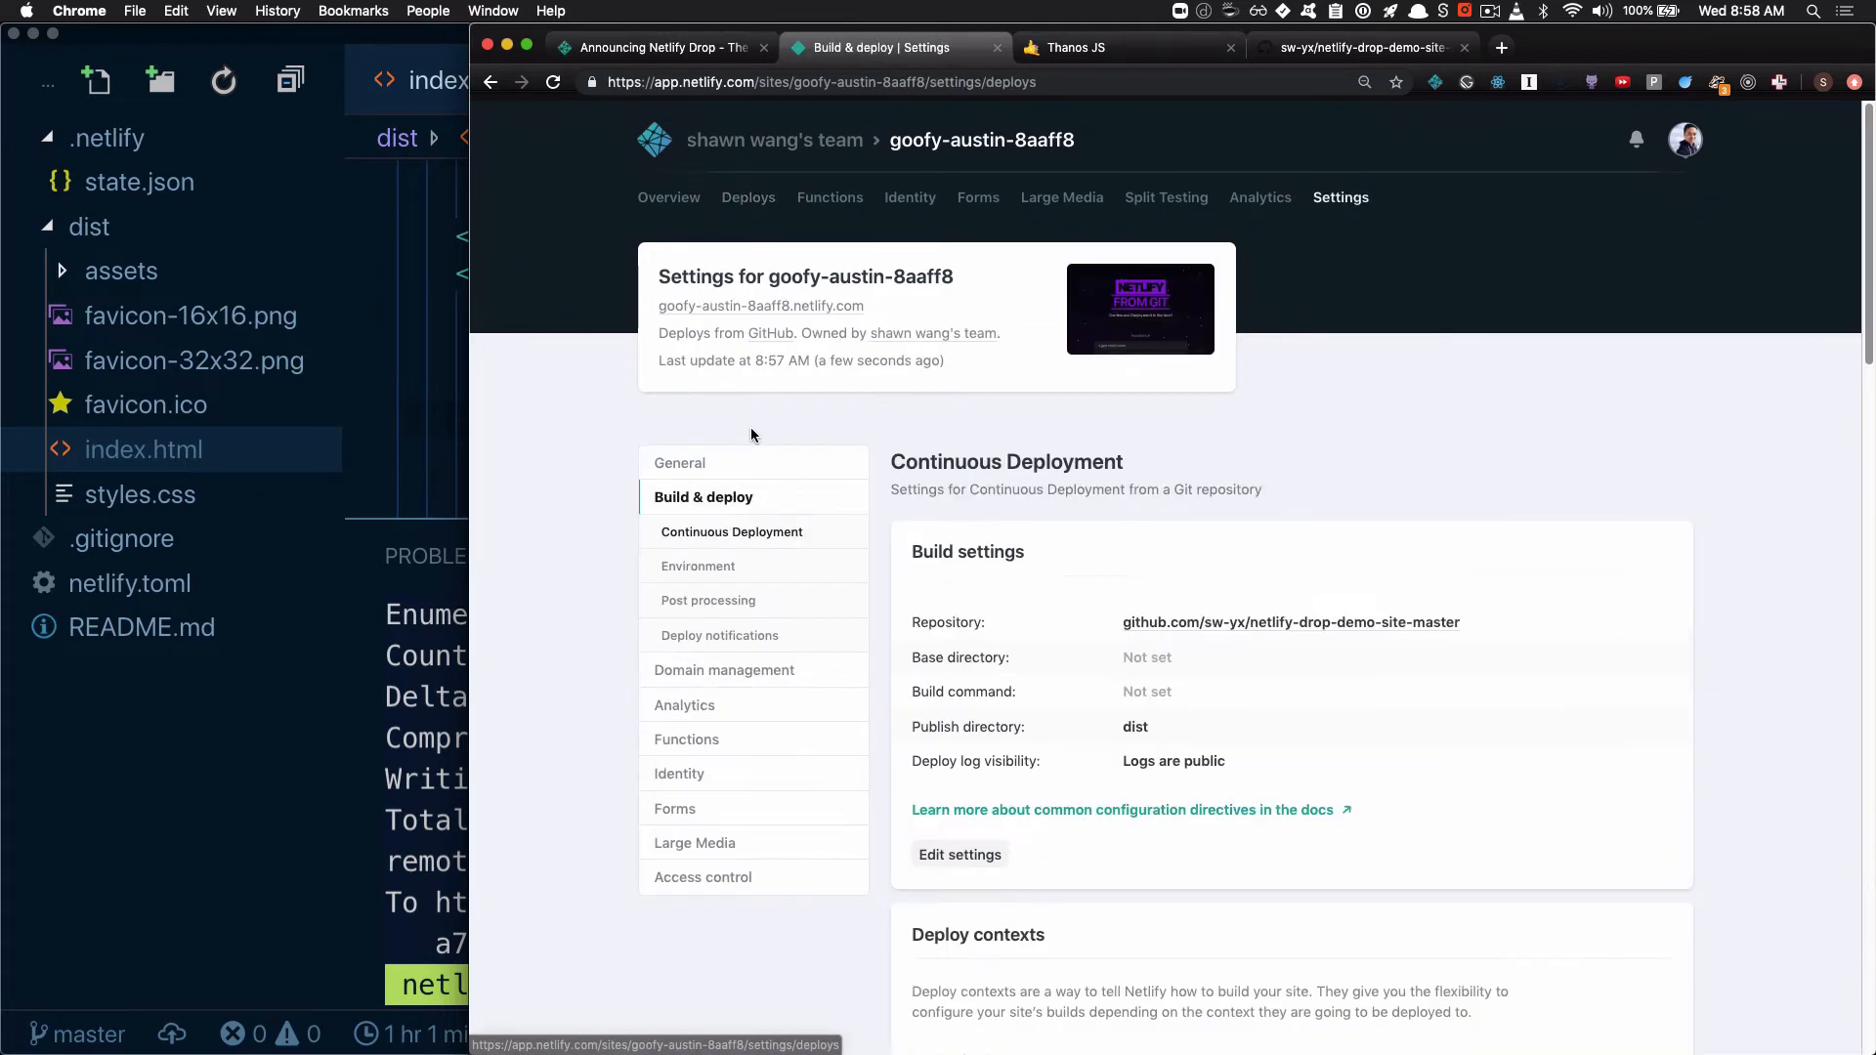
scroll(1016, 528, down, 2)
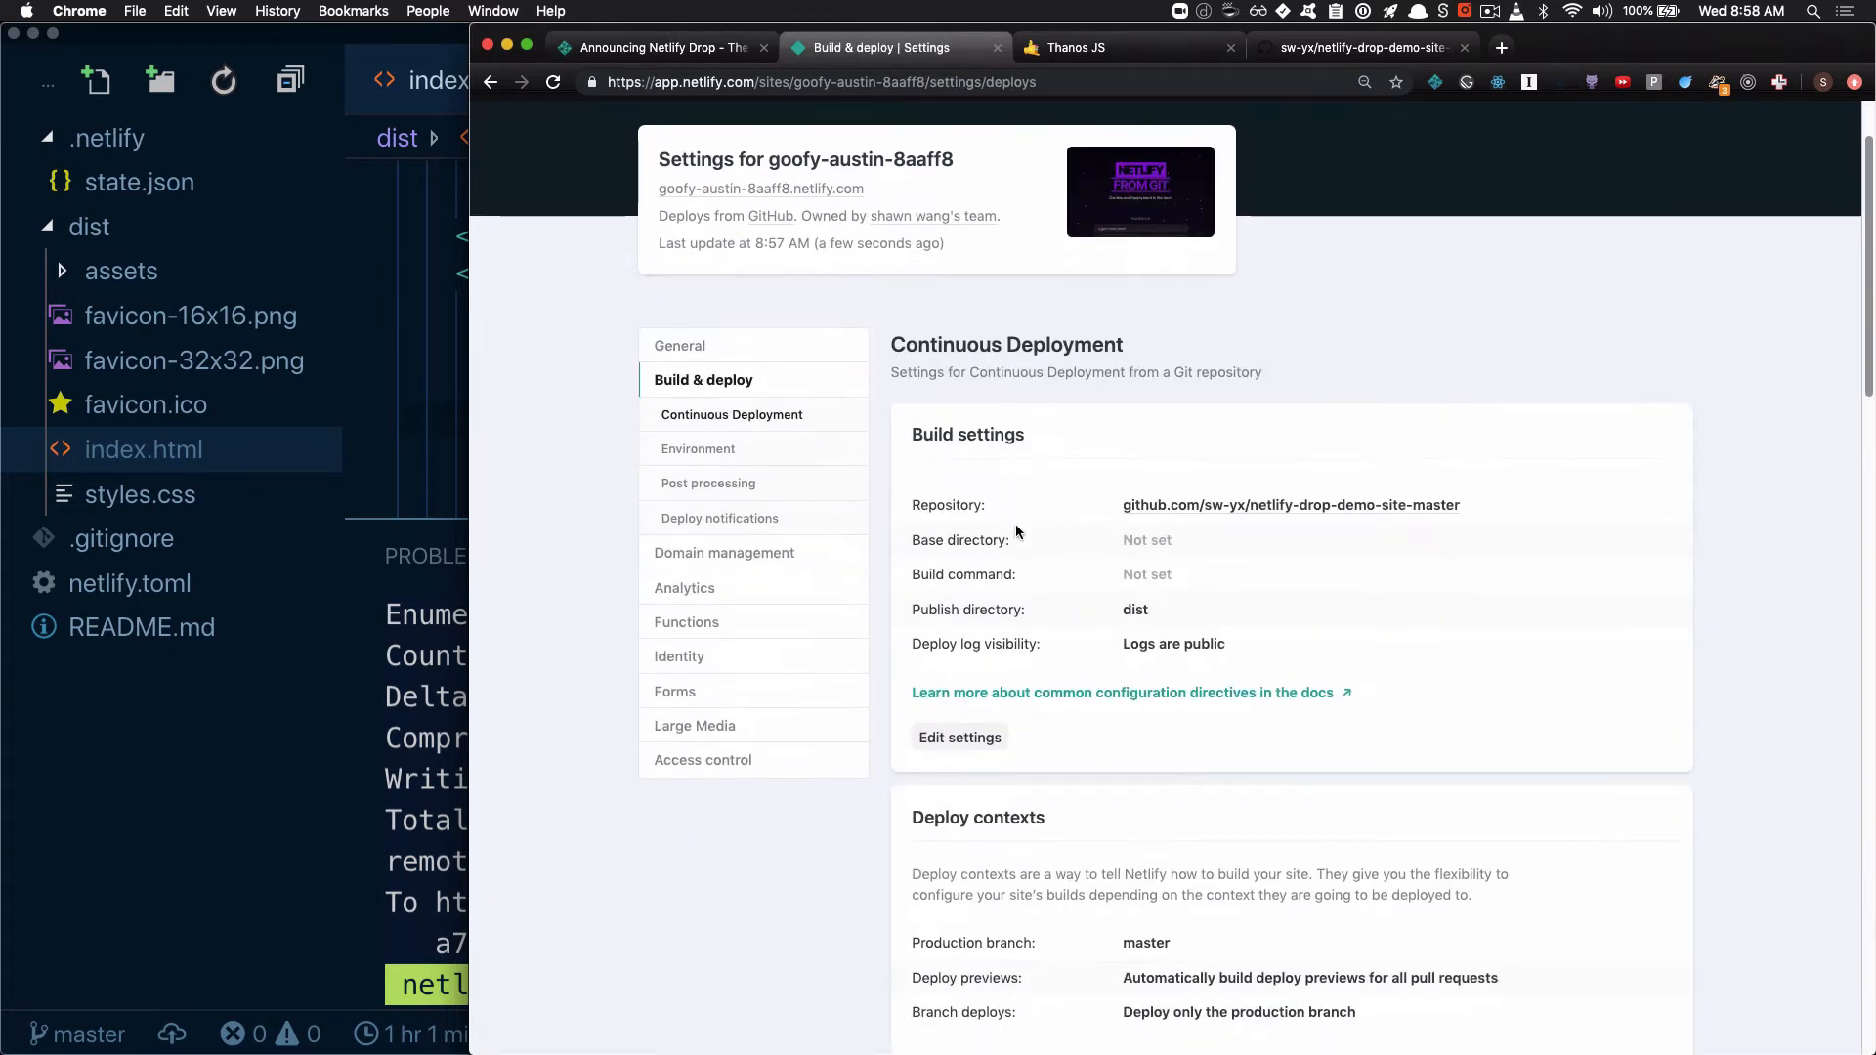
scroll(1017, 528, down, 3)
scroll(1016, 526, down, 6)
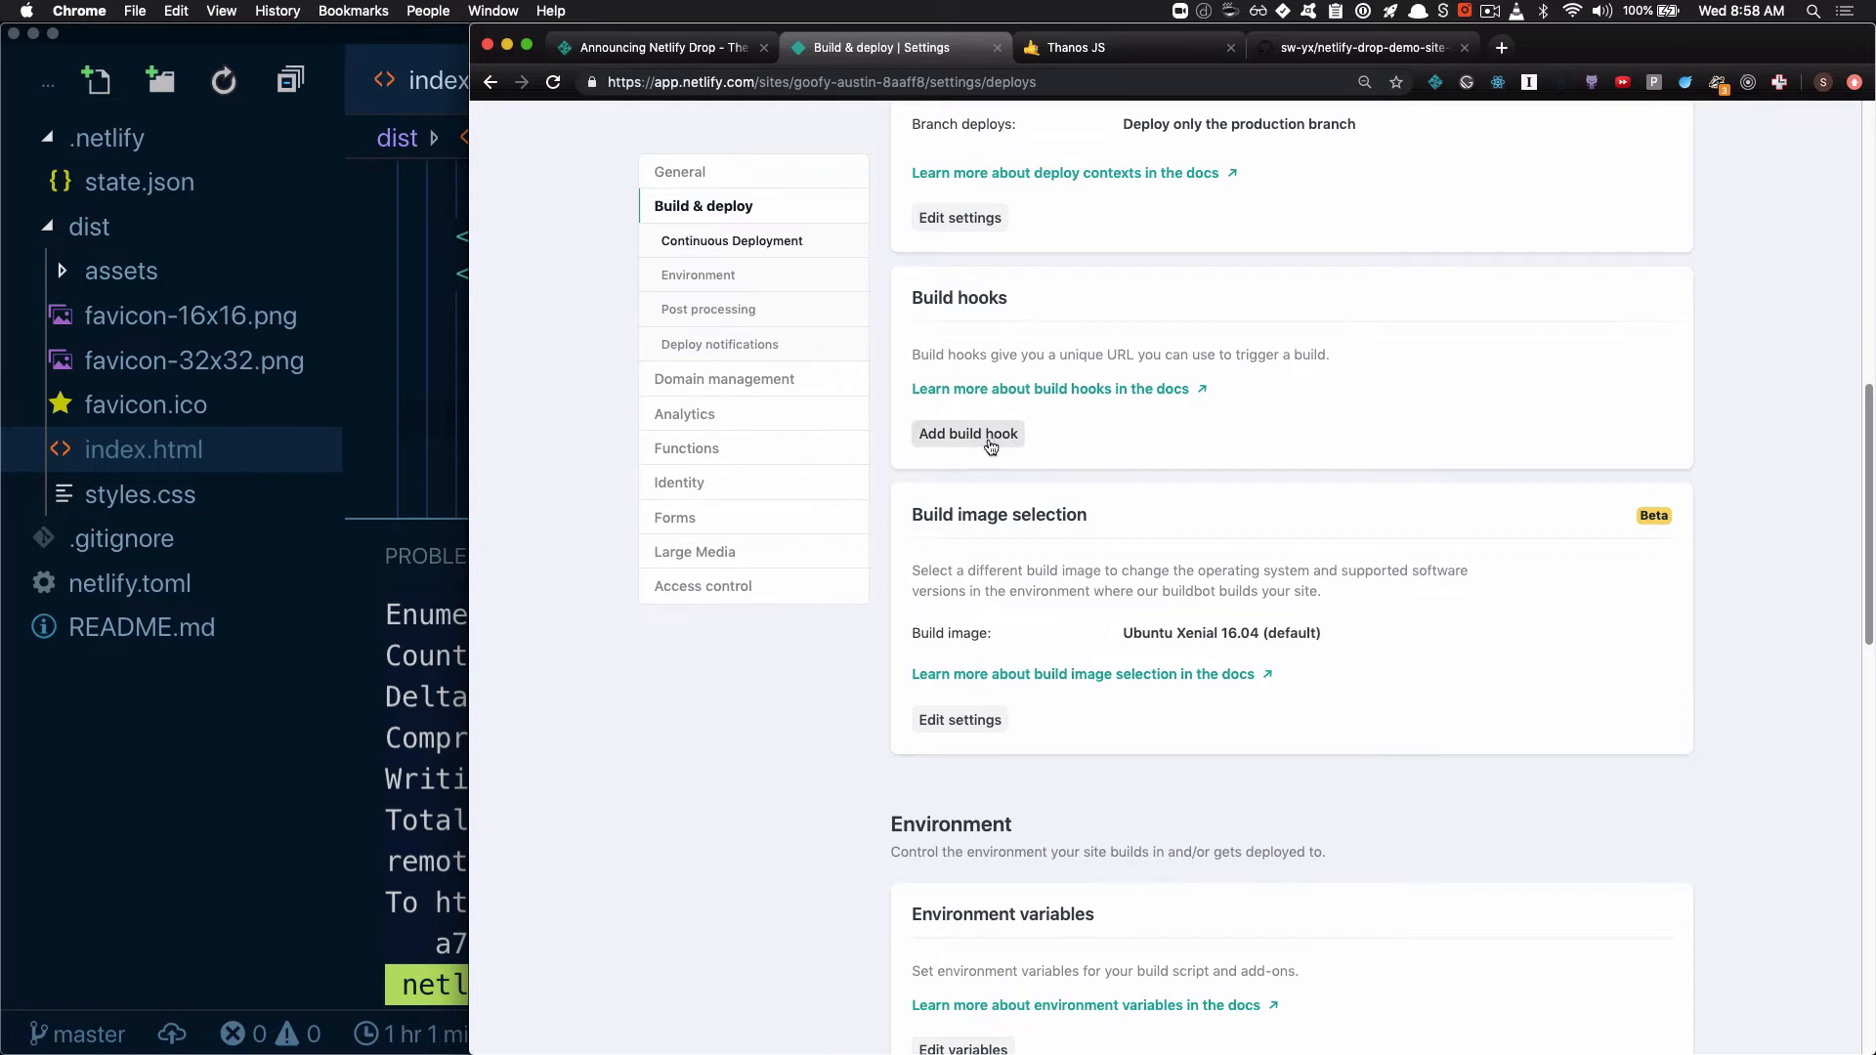
Add and save a build hook named "demo hook" that builds the master branch
click(987, 436)
click(1091, 402)
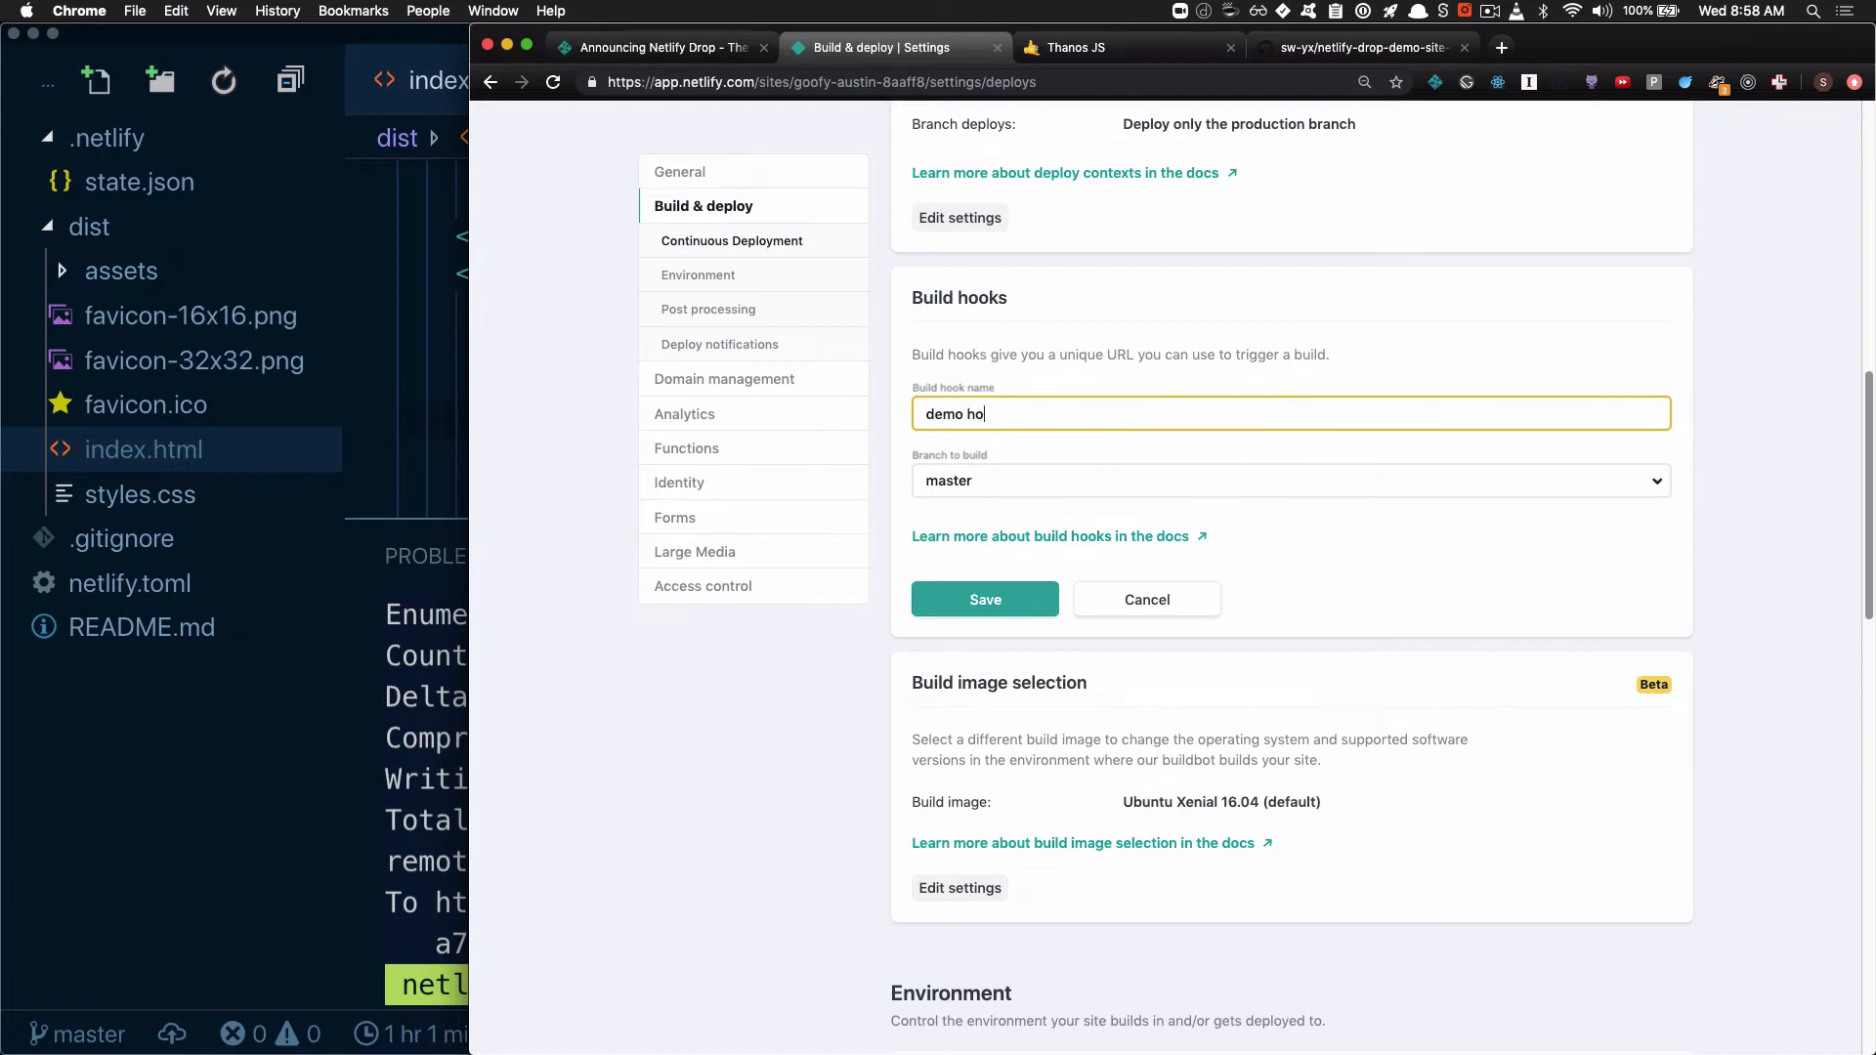
click(1087, 483)
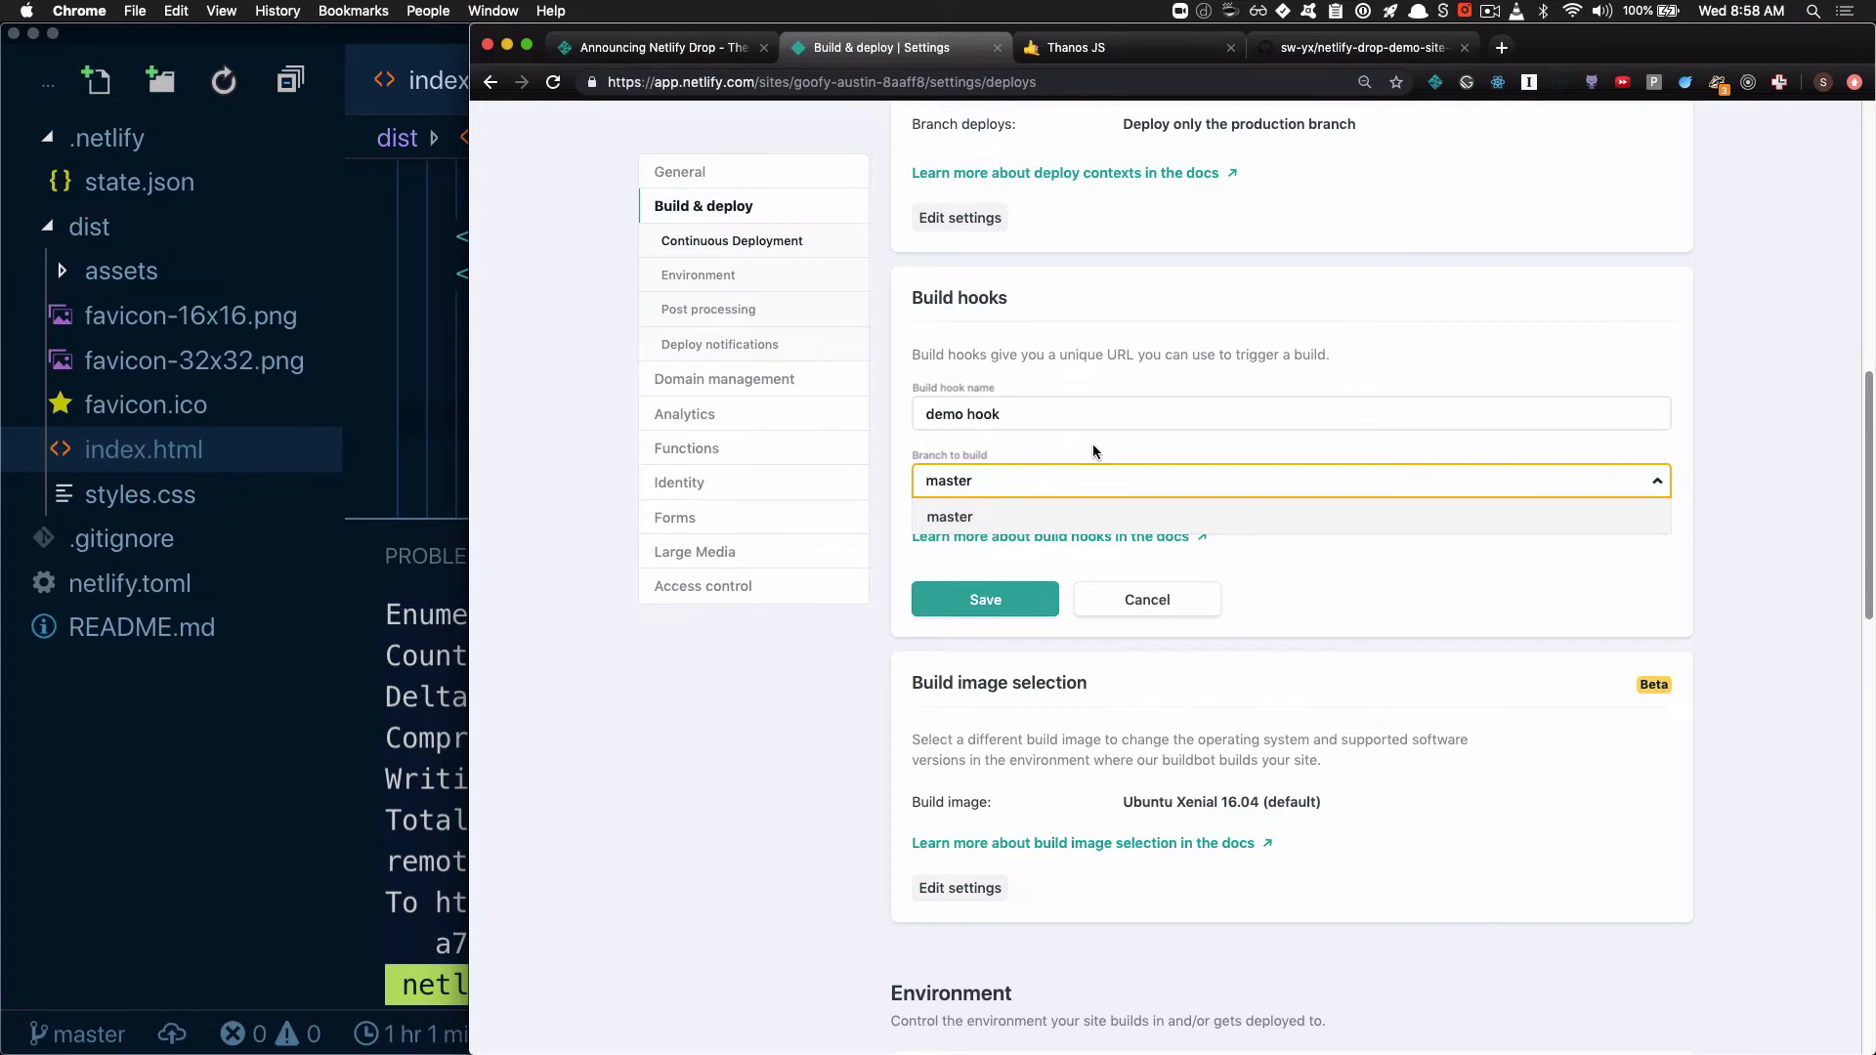
click(1092, 444)
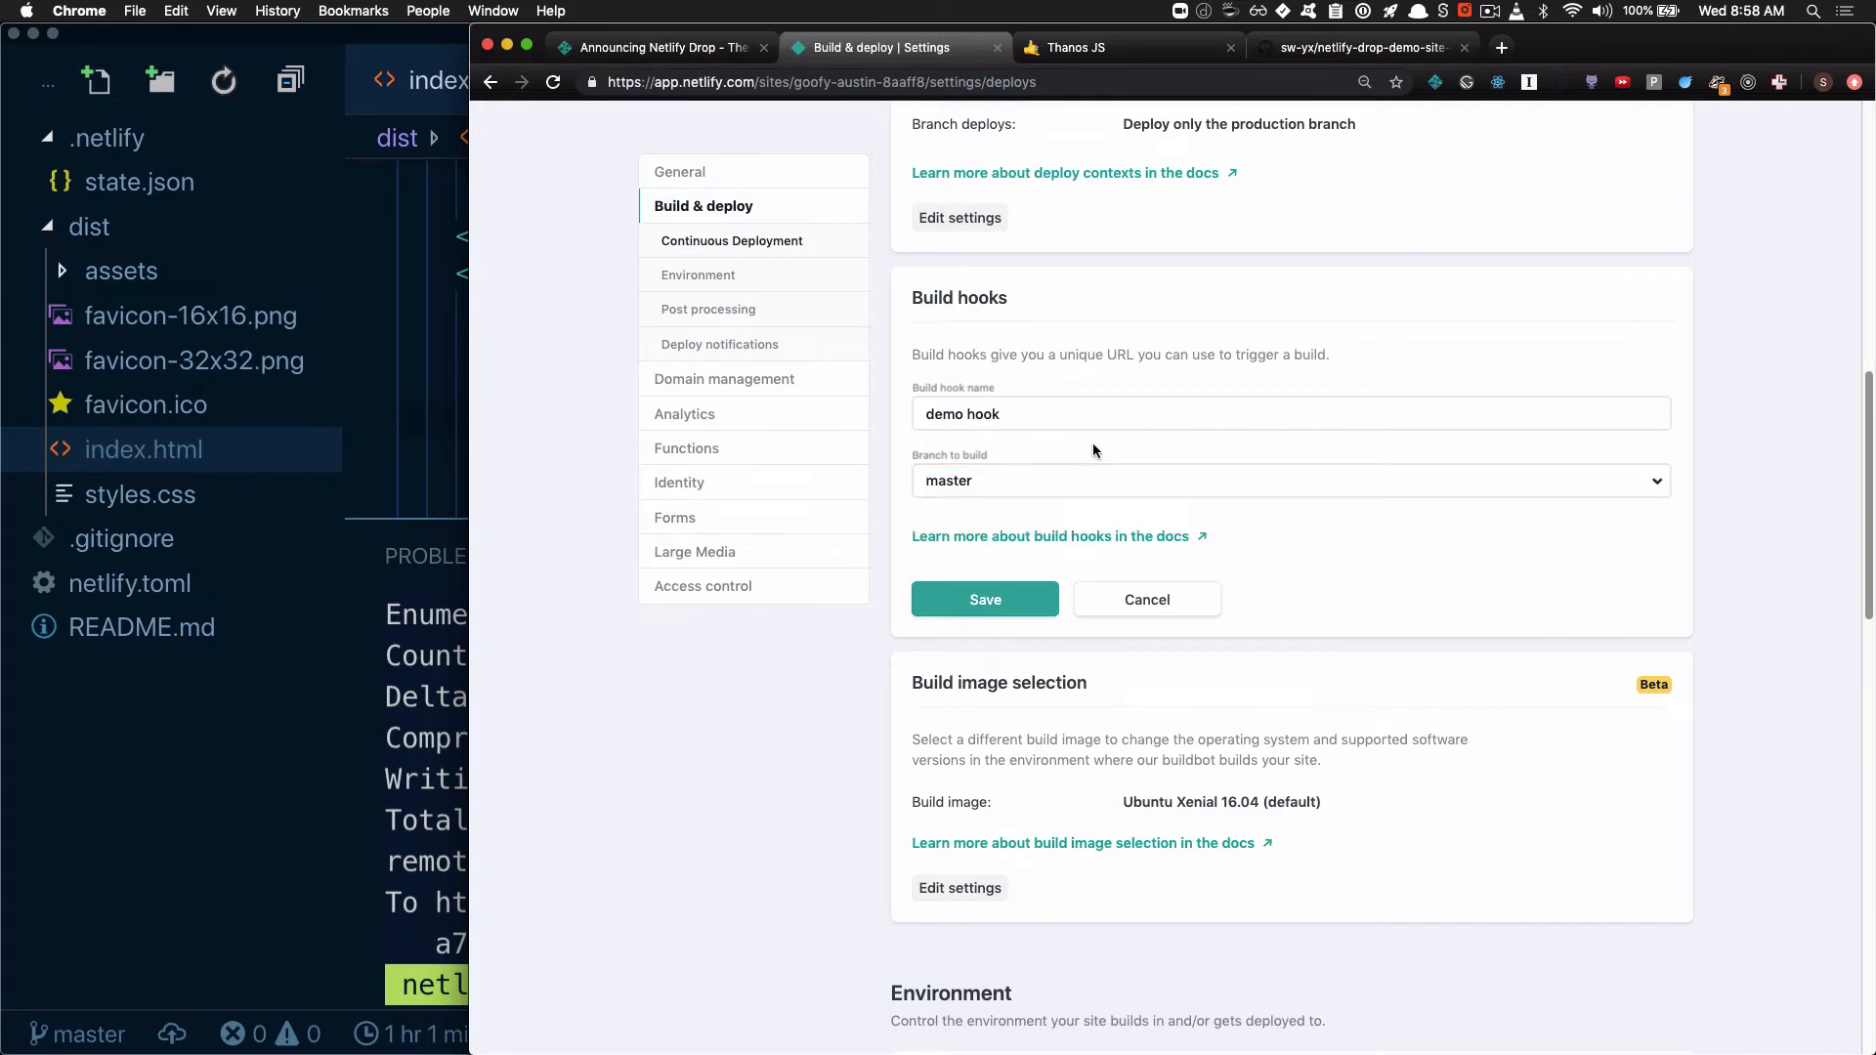
click(1034, 603)
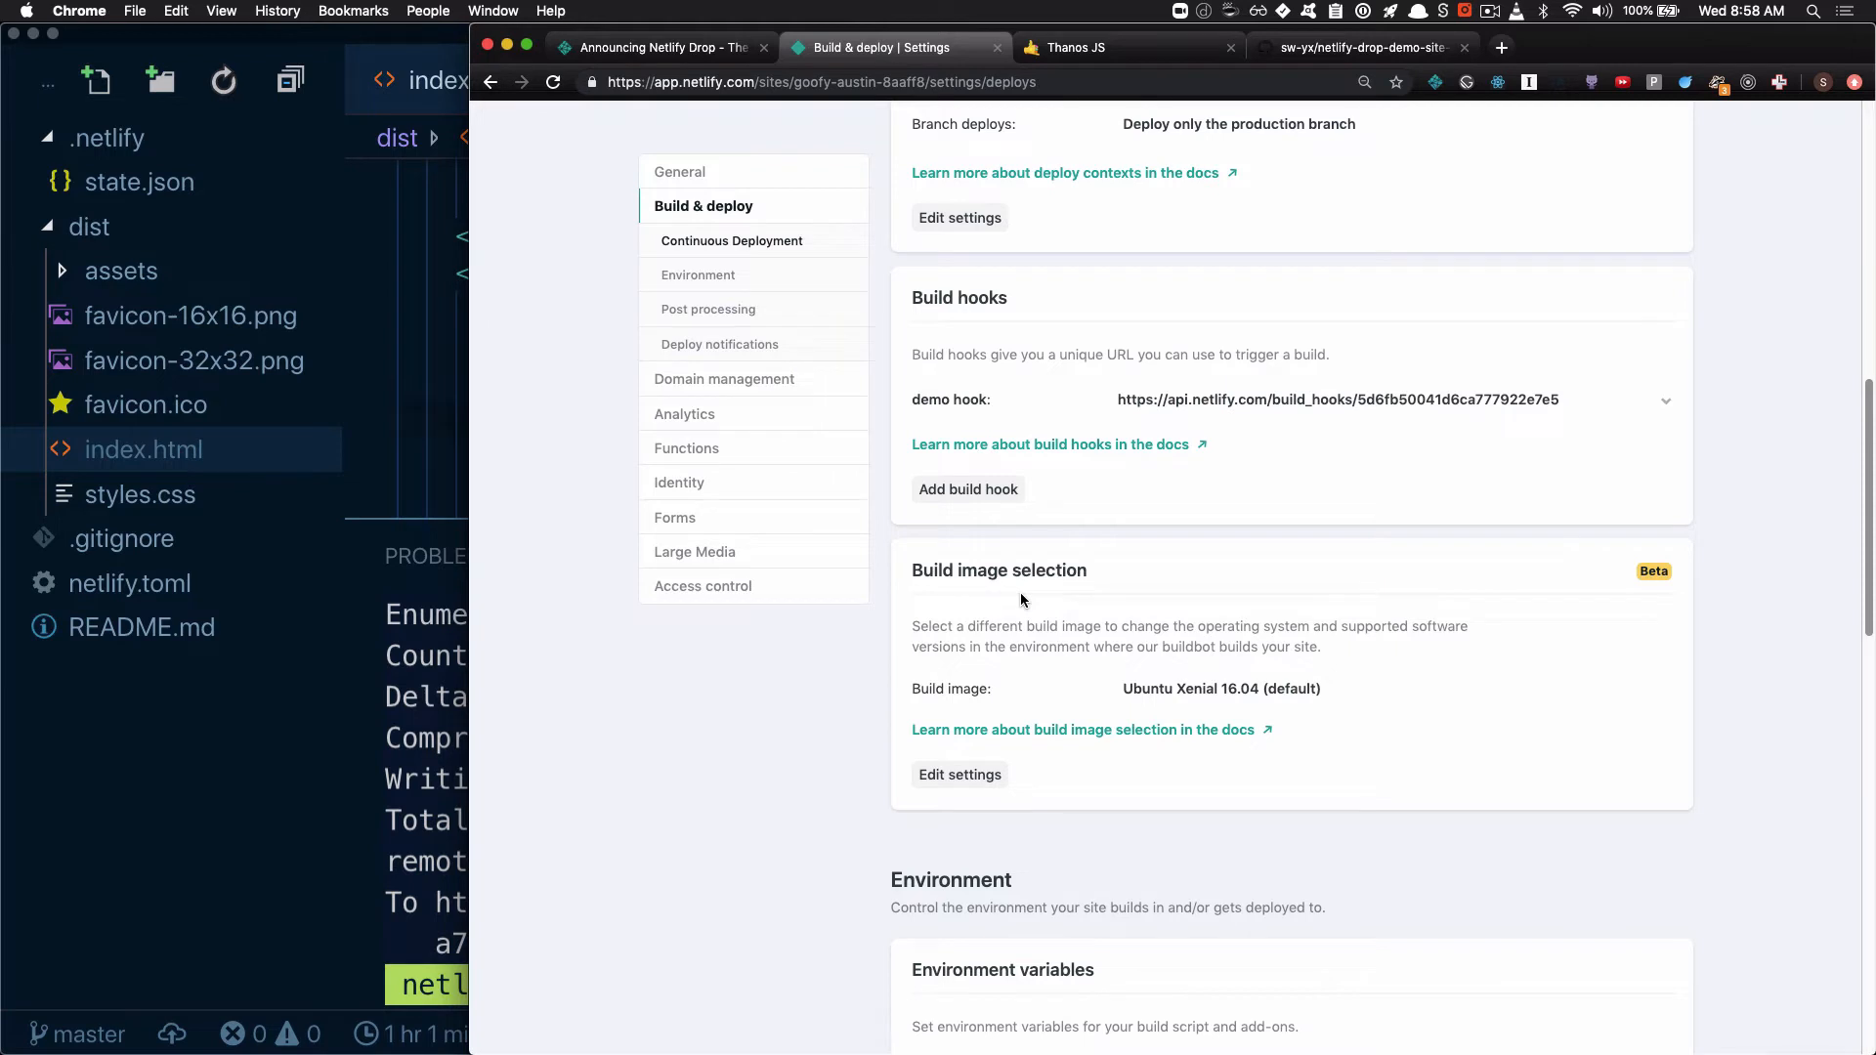
Expand the demo hook's details and copy its example cURL command
drag(1119, 403, 1574, 404)
scroll(1386, 498, up, 5)
scroll(1388, 491, down, 1)
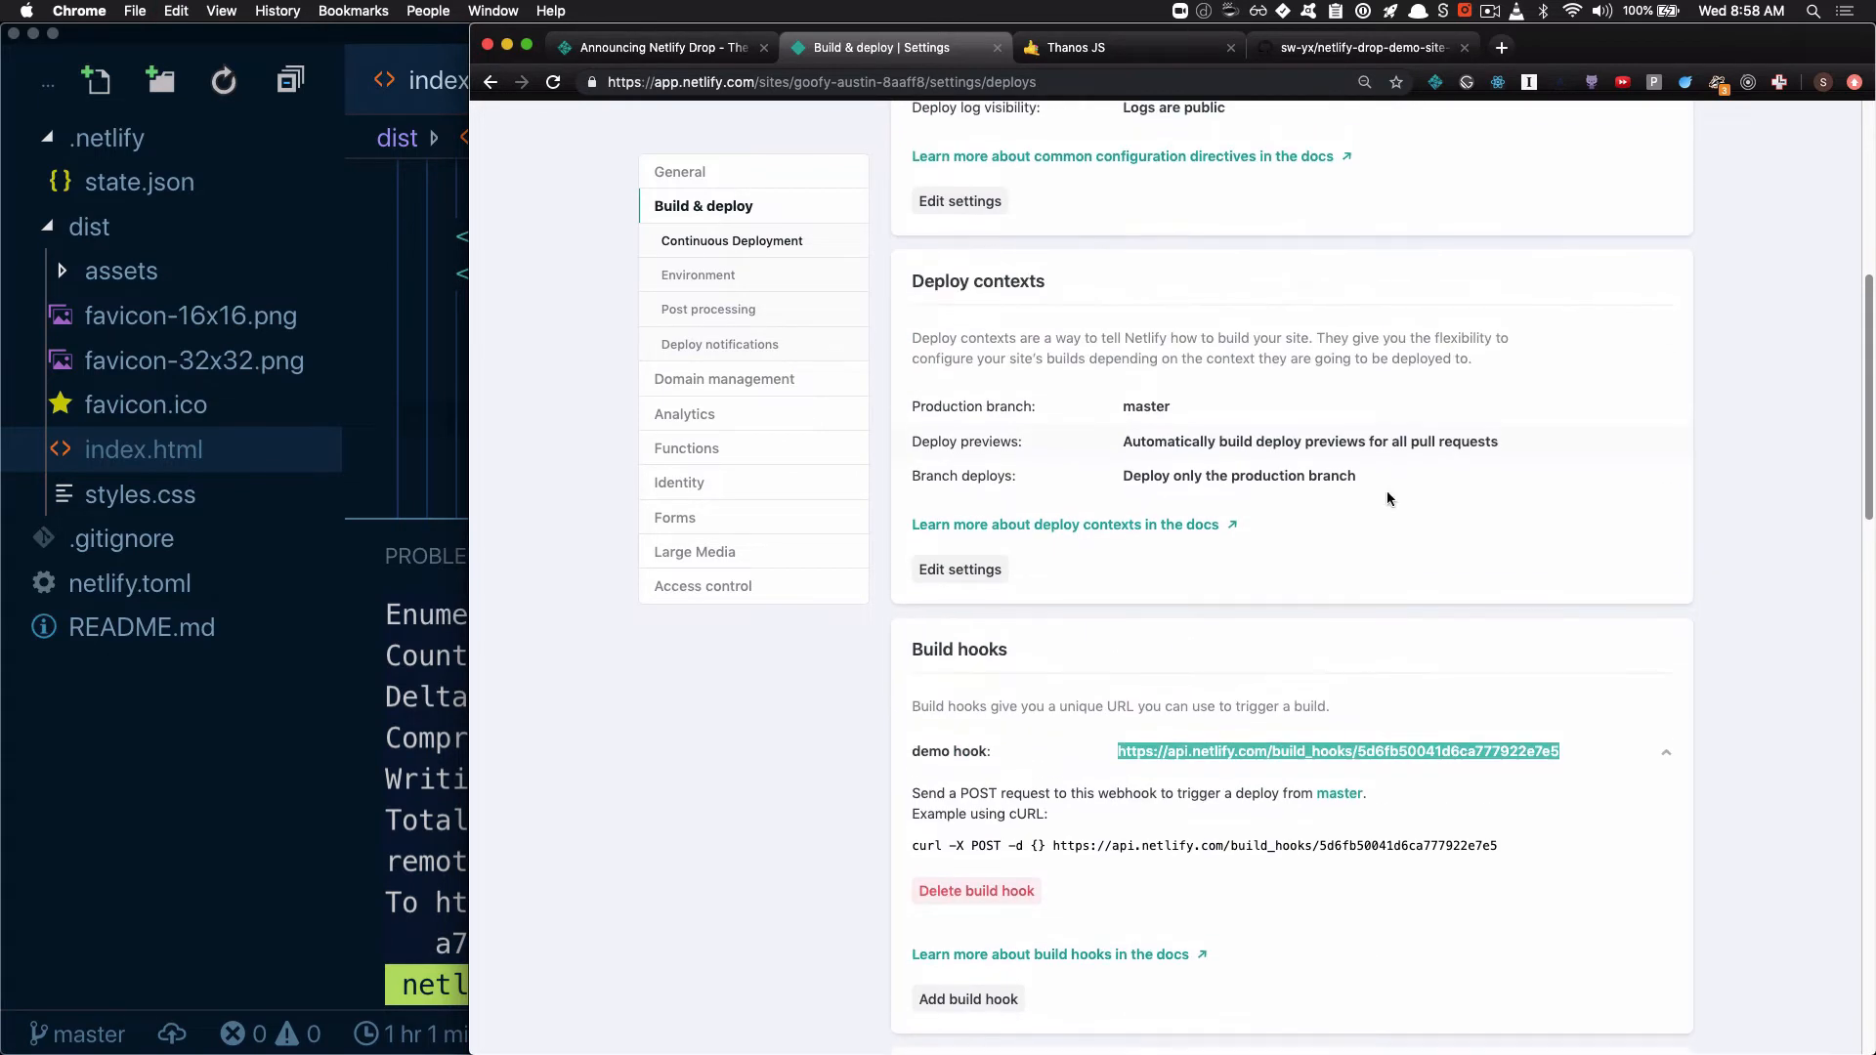
mouse_move(1521, 839)
mouse_down()
mouse_move(1176, 848)
mouse_move(1538, 846)
mouse_up()
key(super+c)
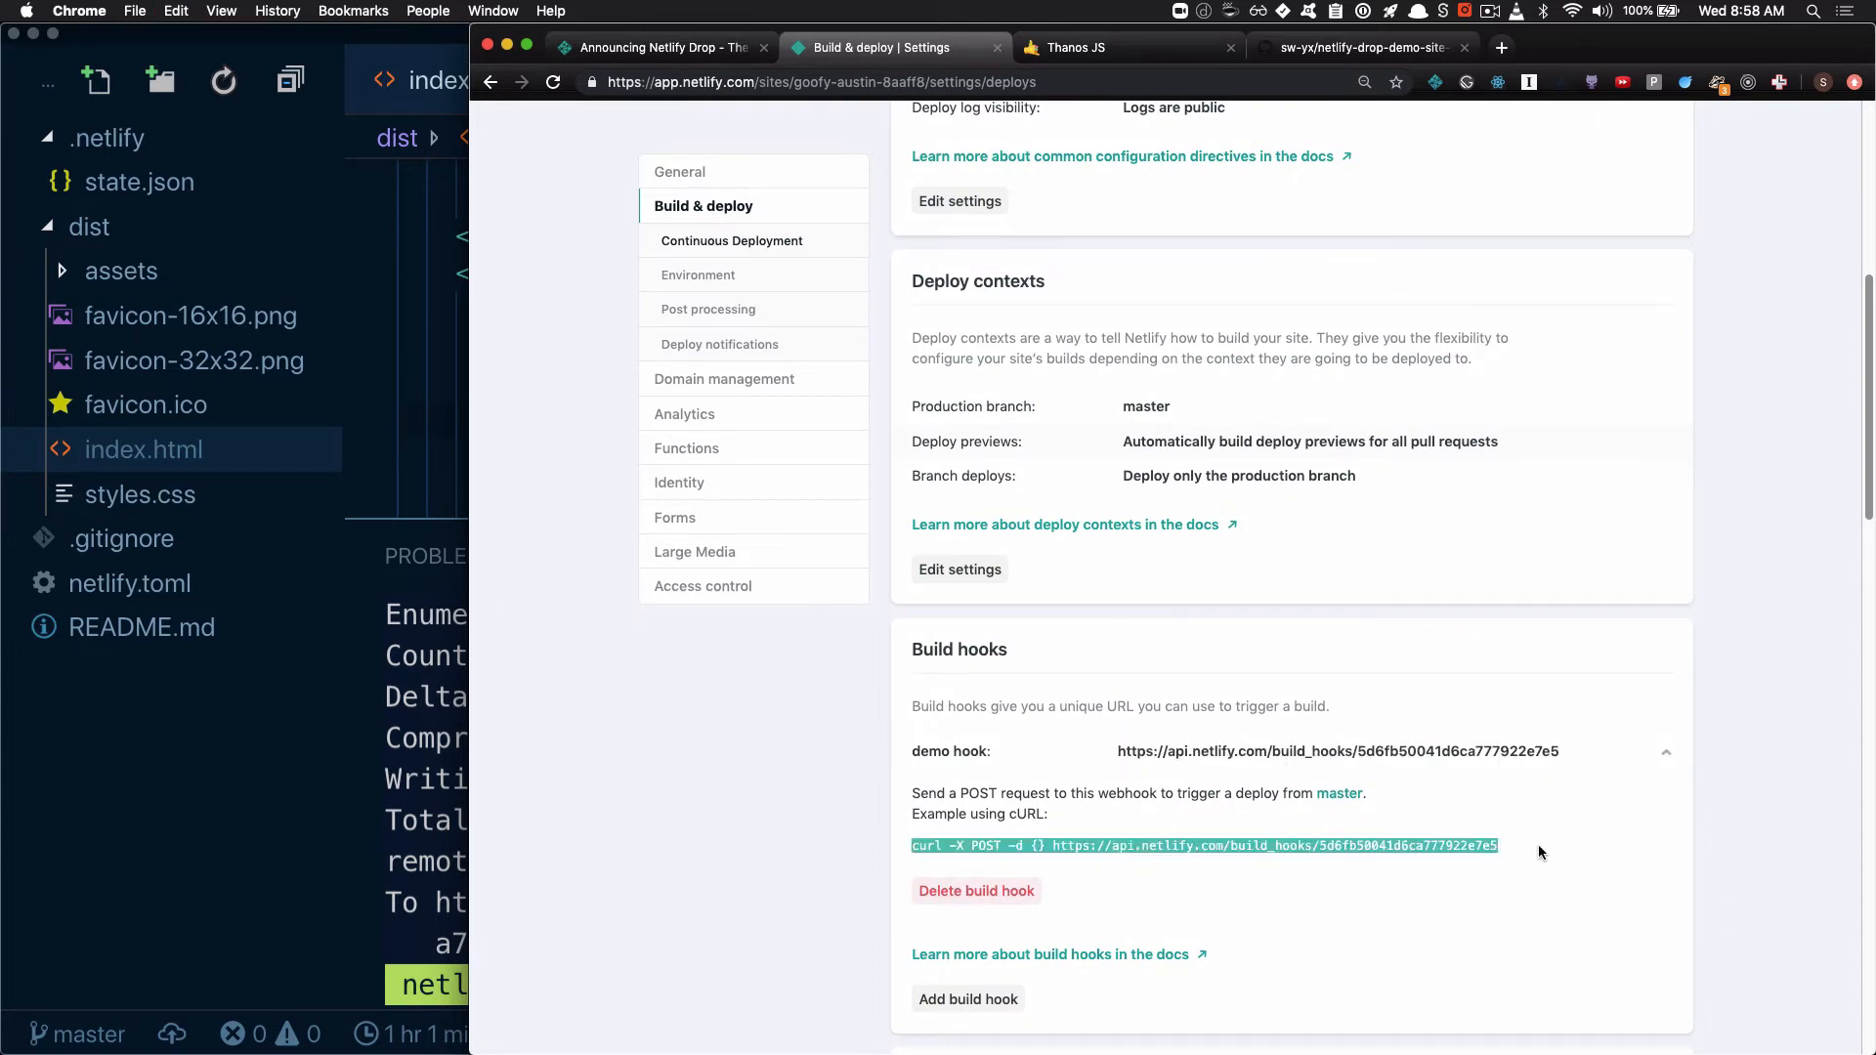
Open the site's deploys page, switch to the Hyper terminal and run the copied cURL POST command to trigger a build
scroll(1223, 839, up, 10)
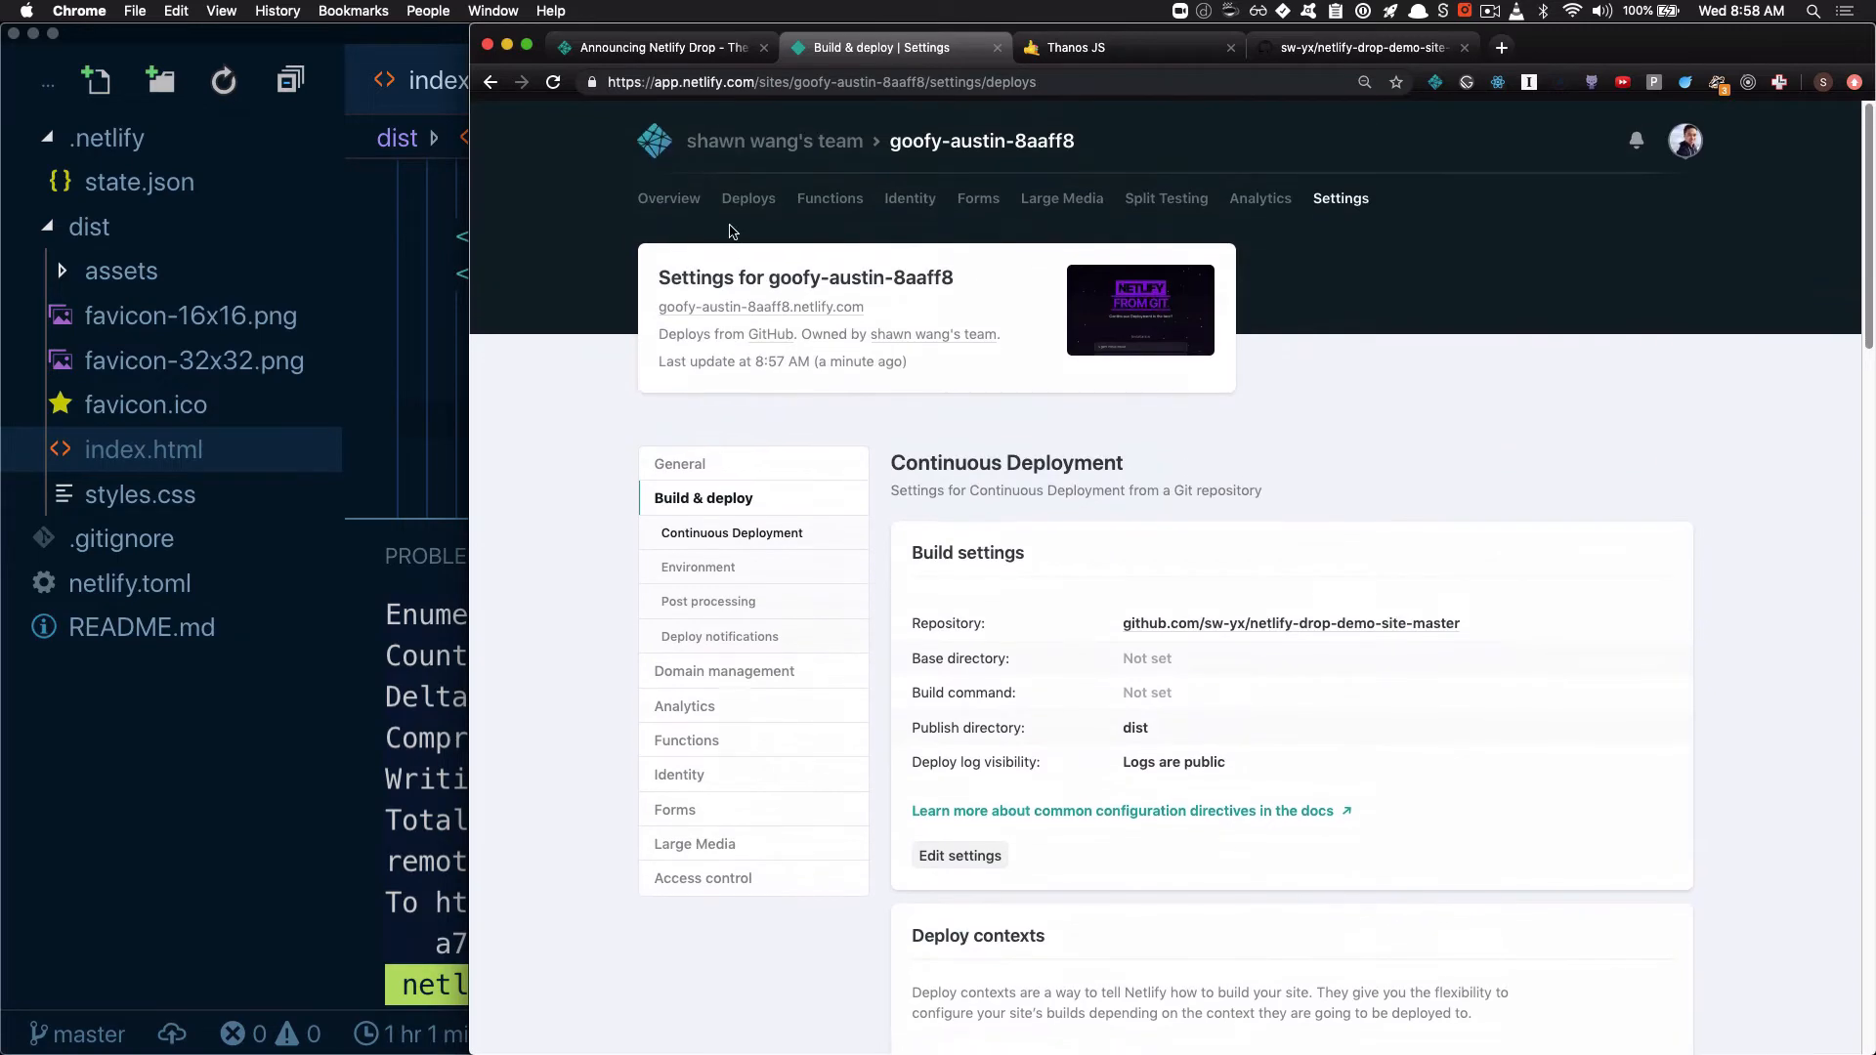
click(749, 203)
key(super+space)
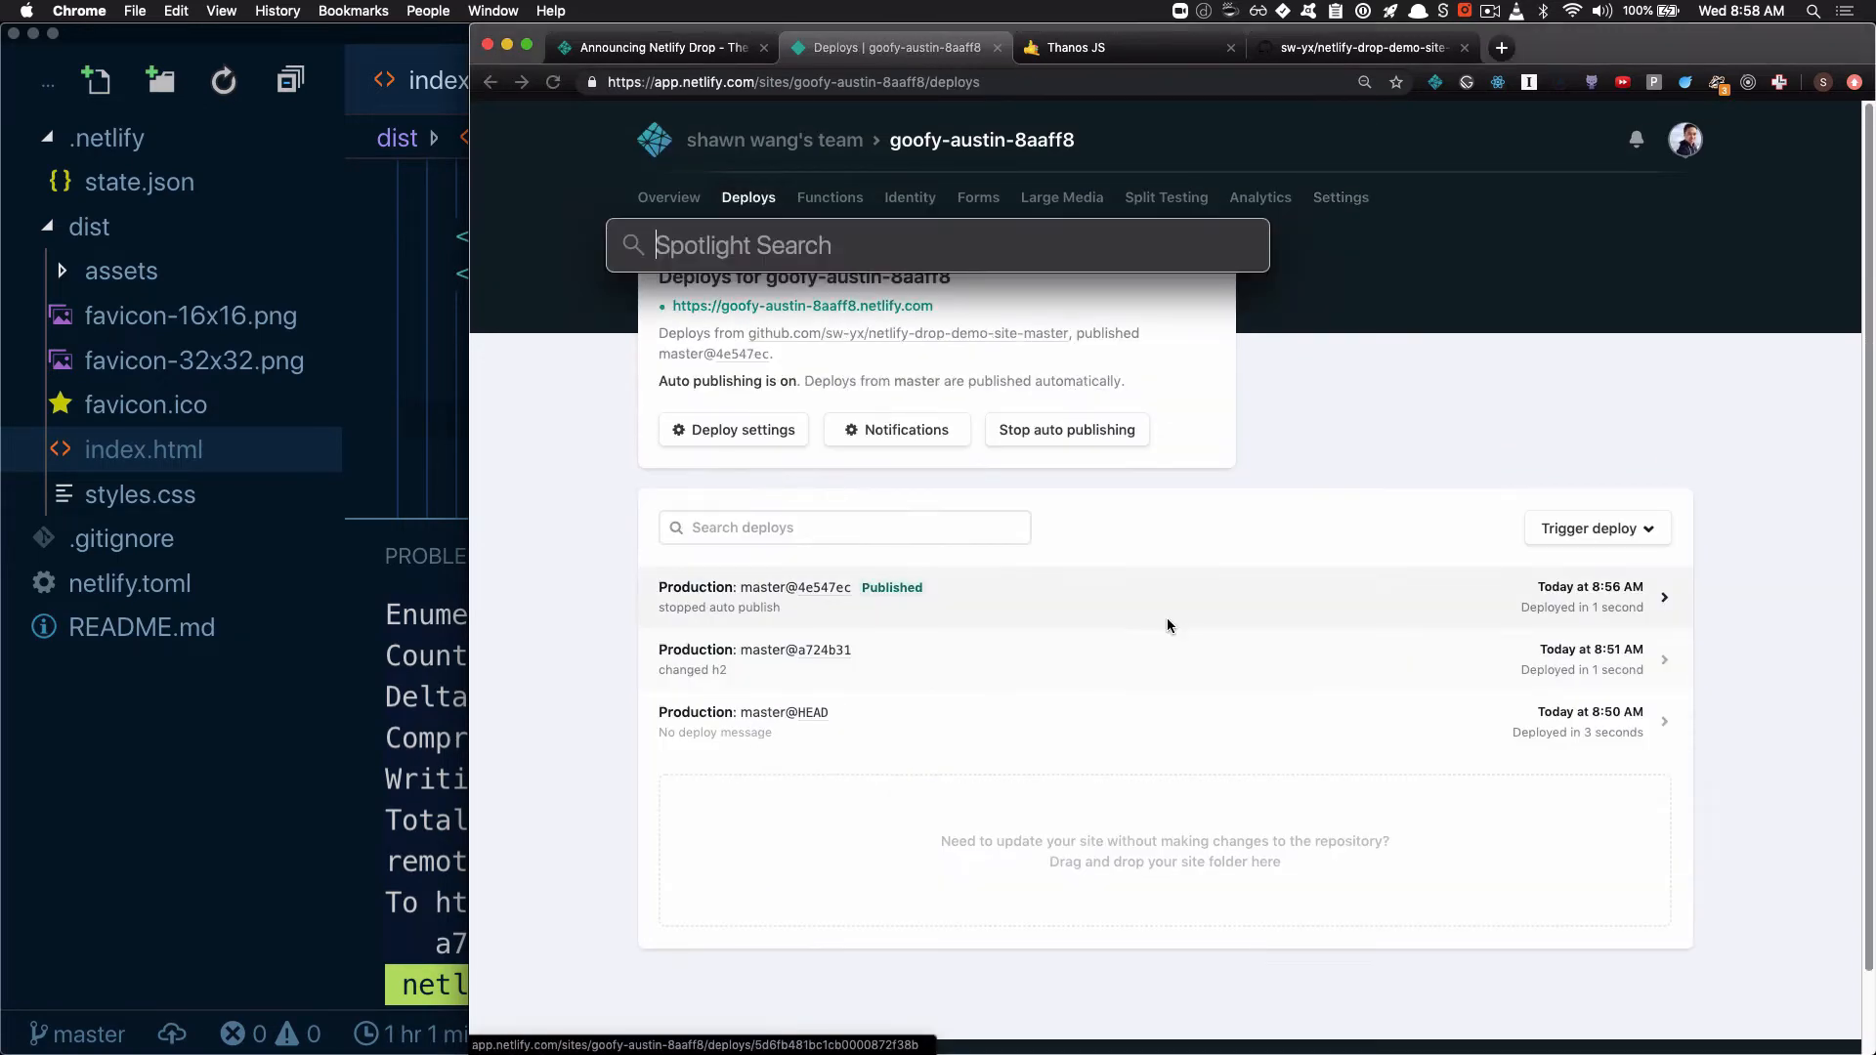
text(hyper)
key(Return)
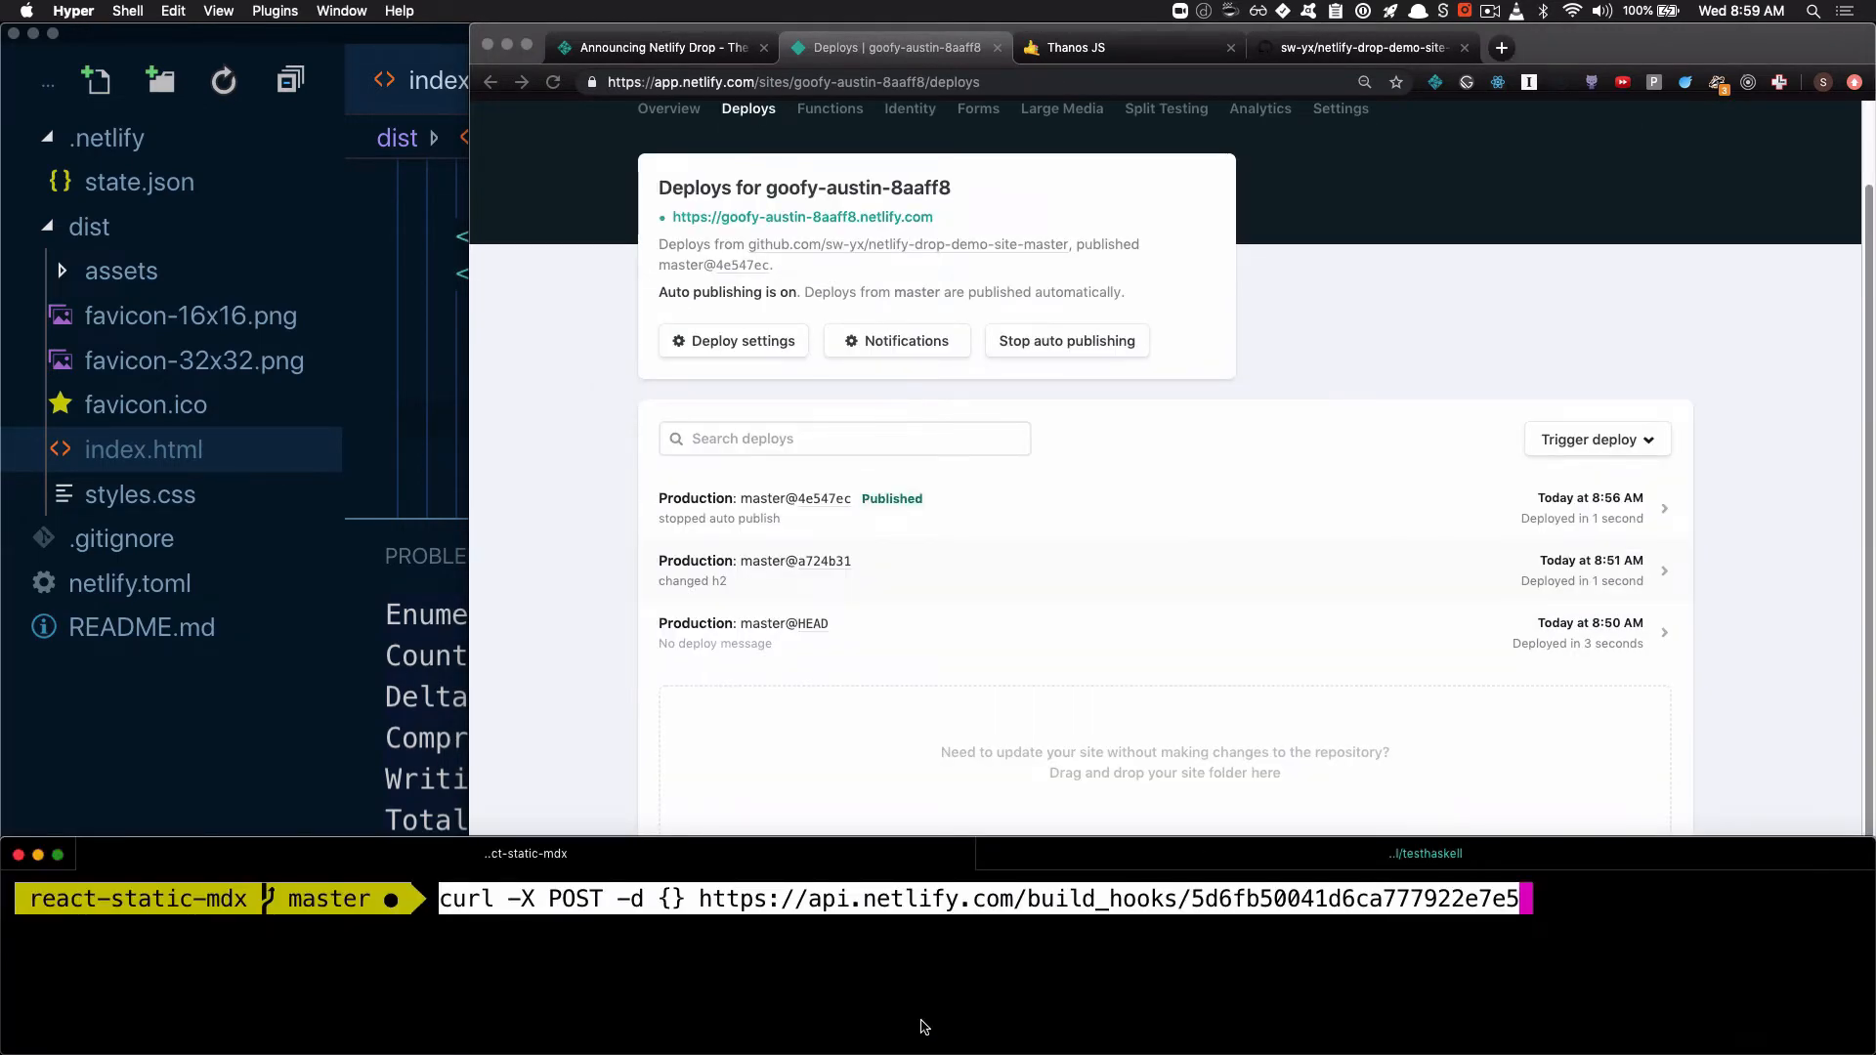
key(Return)
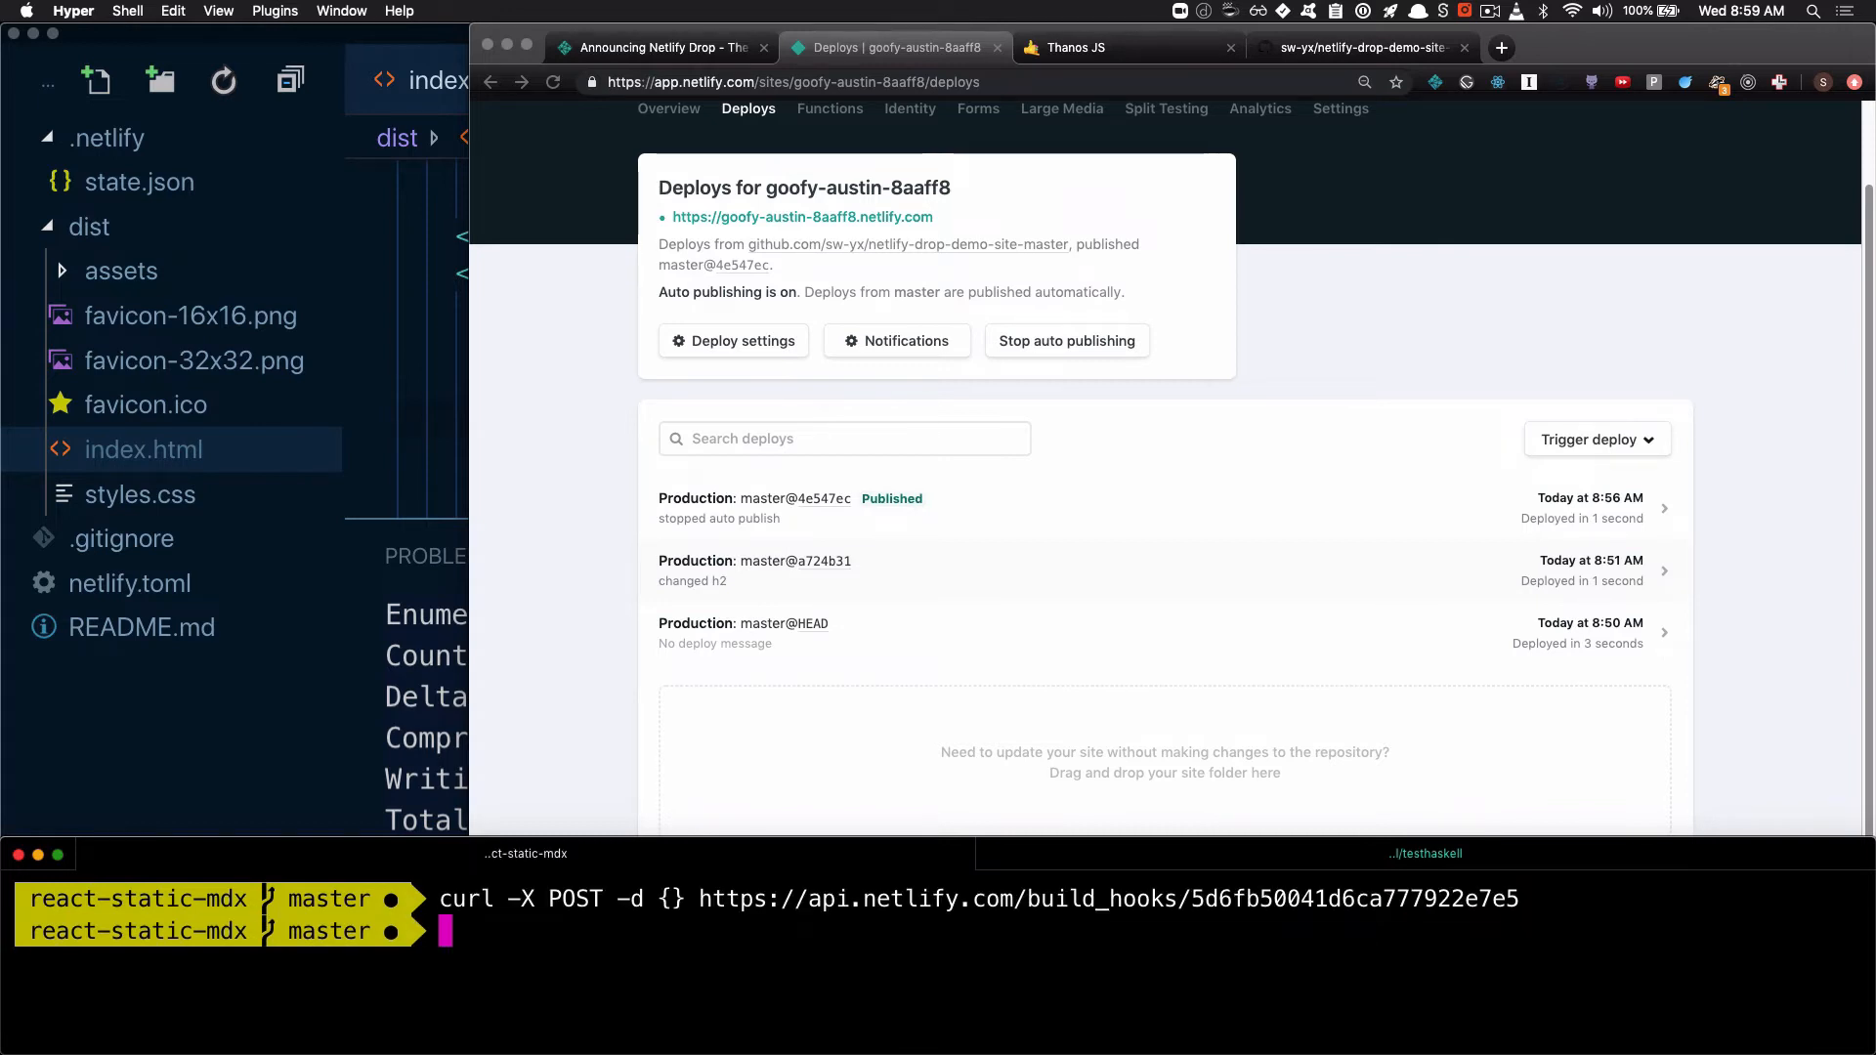
Switch to Chrome, reload the site's deploys page and point out the Build hooks section in the deploy settings
click(528, 115)
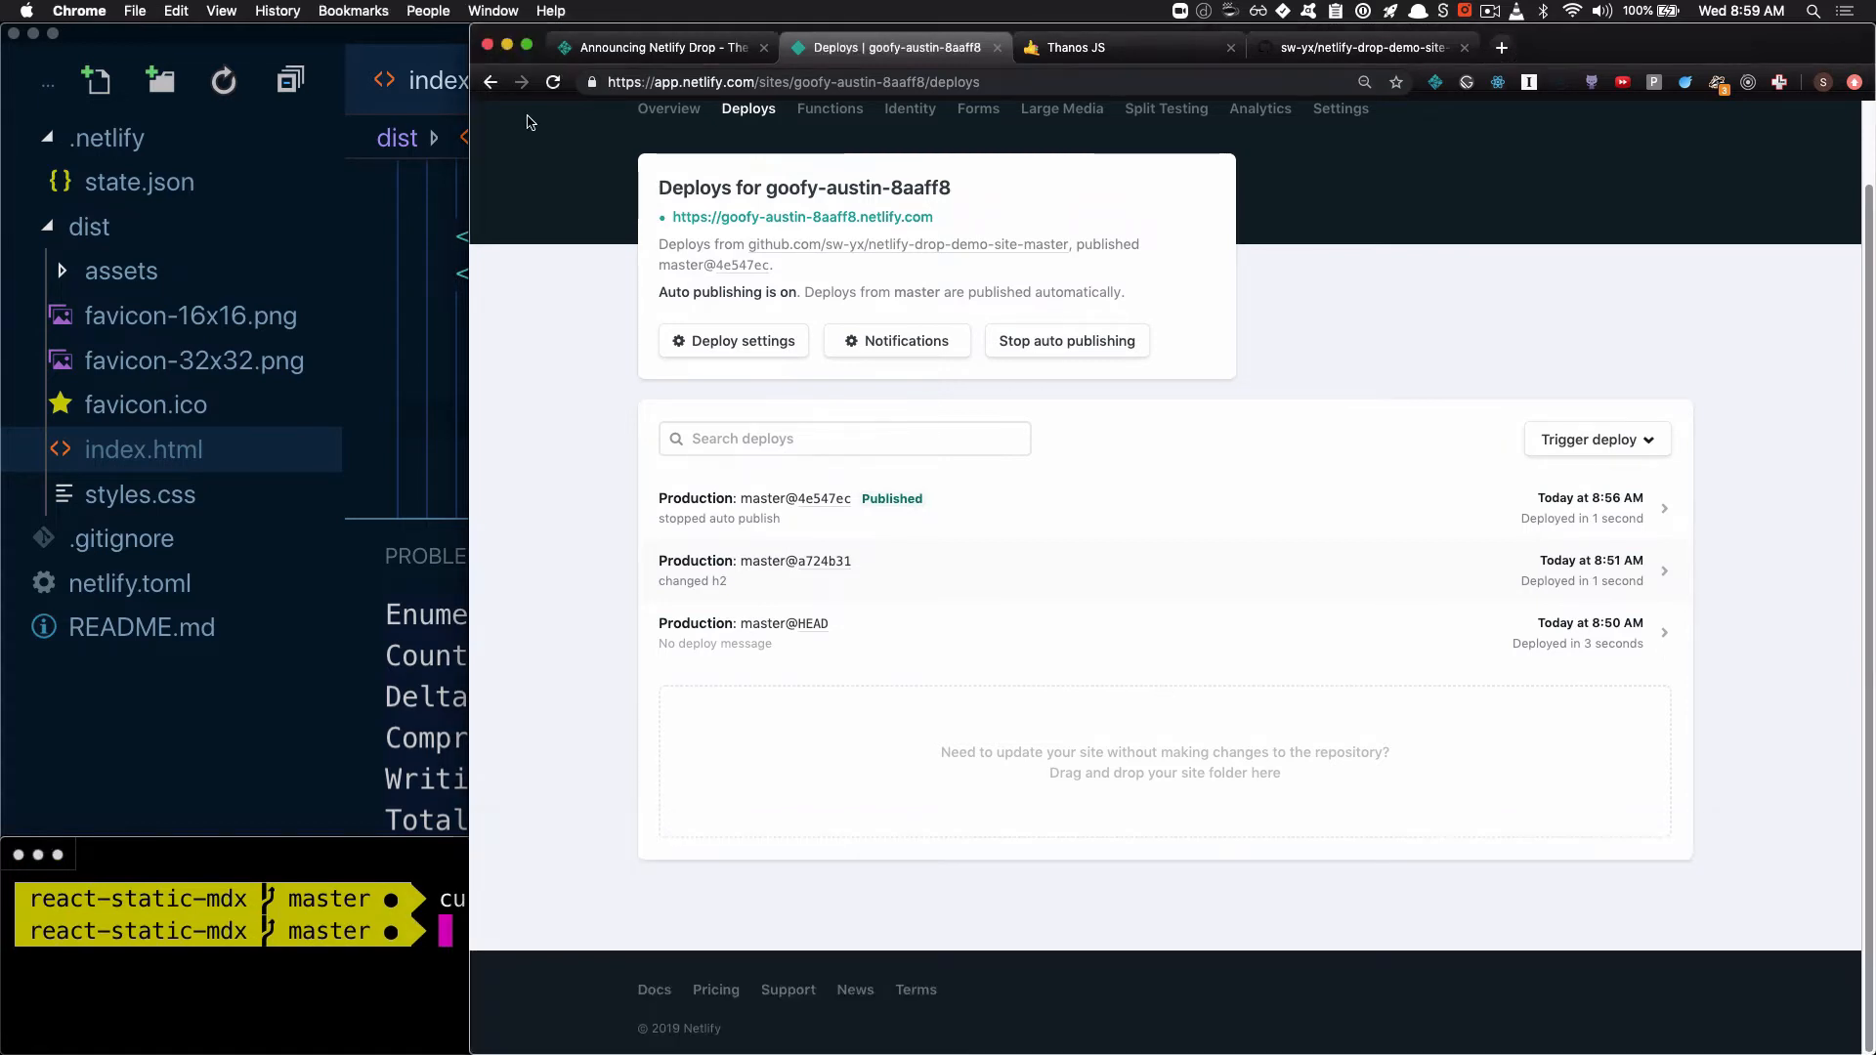
click(554, 83)
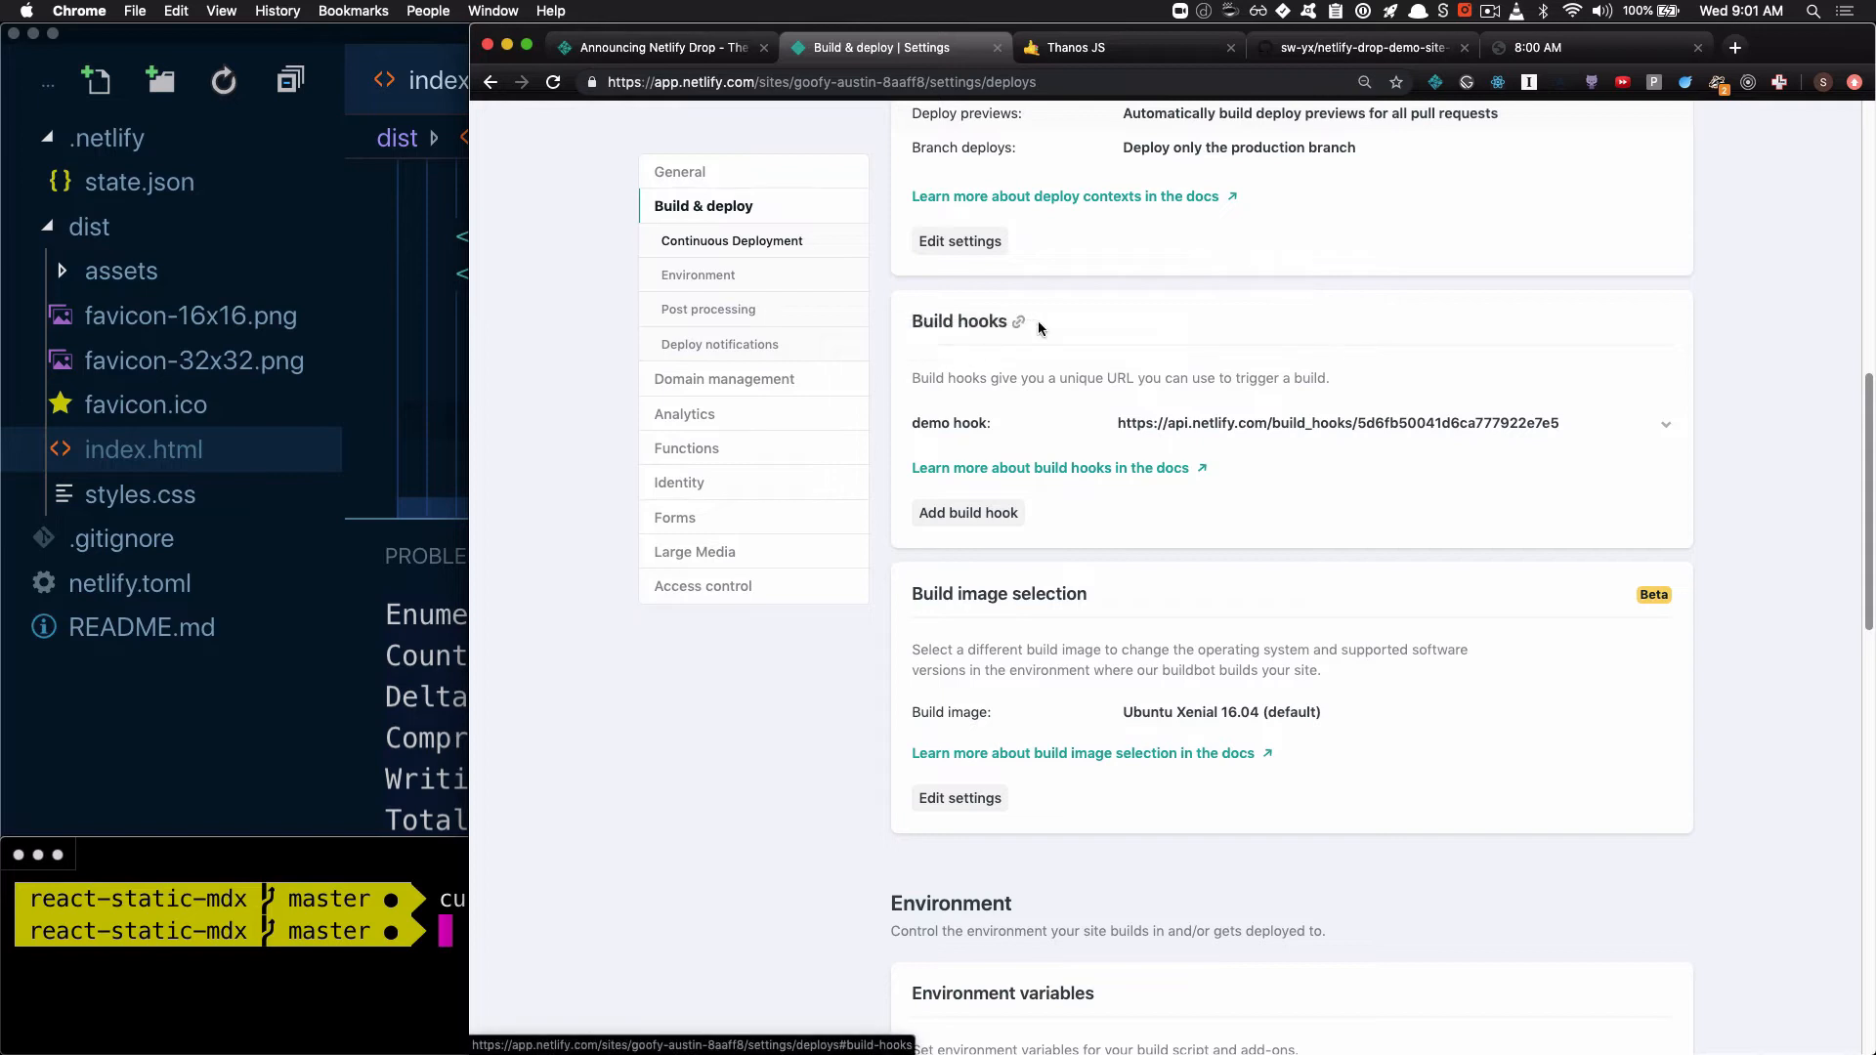
drag(1038, 321, 881, 325)
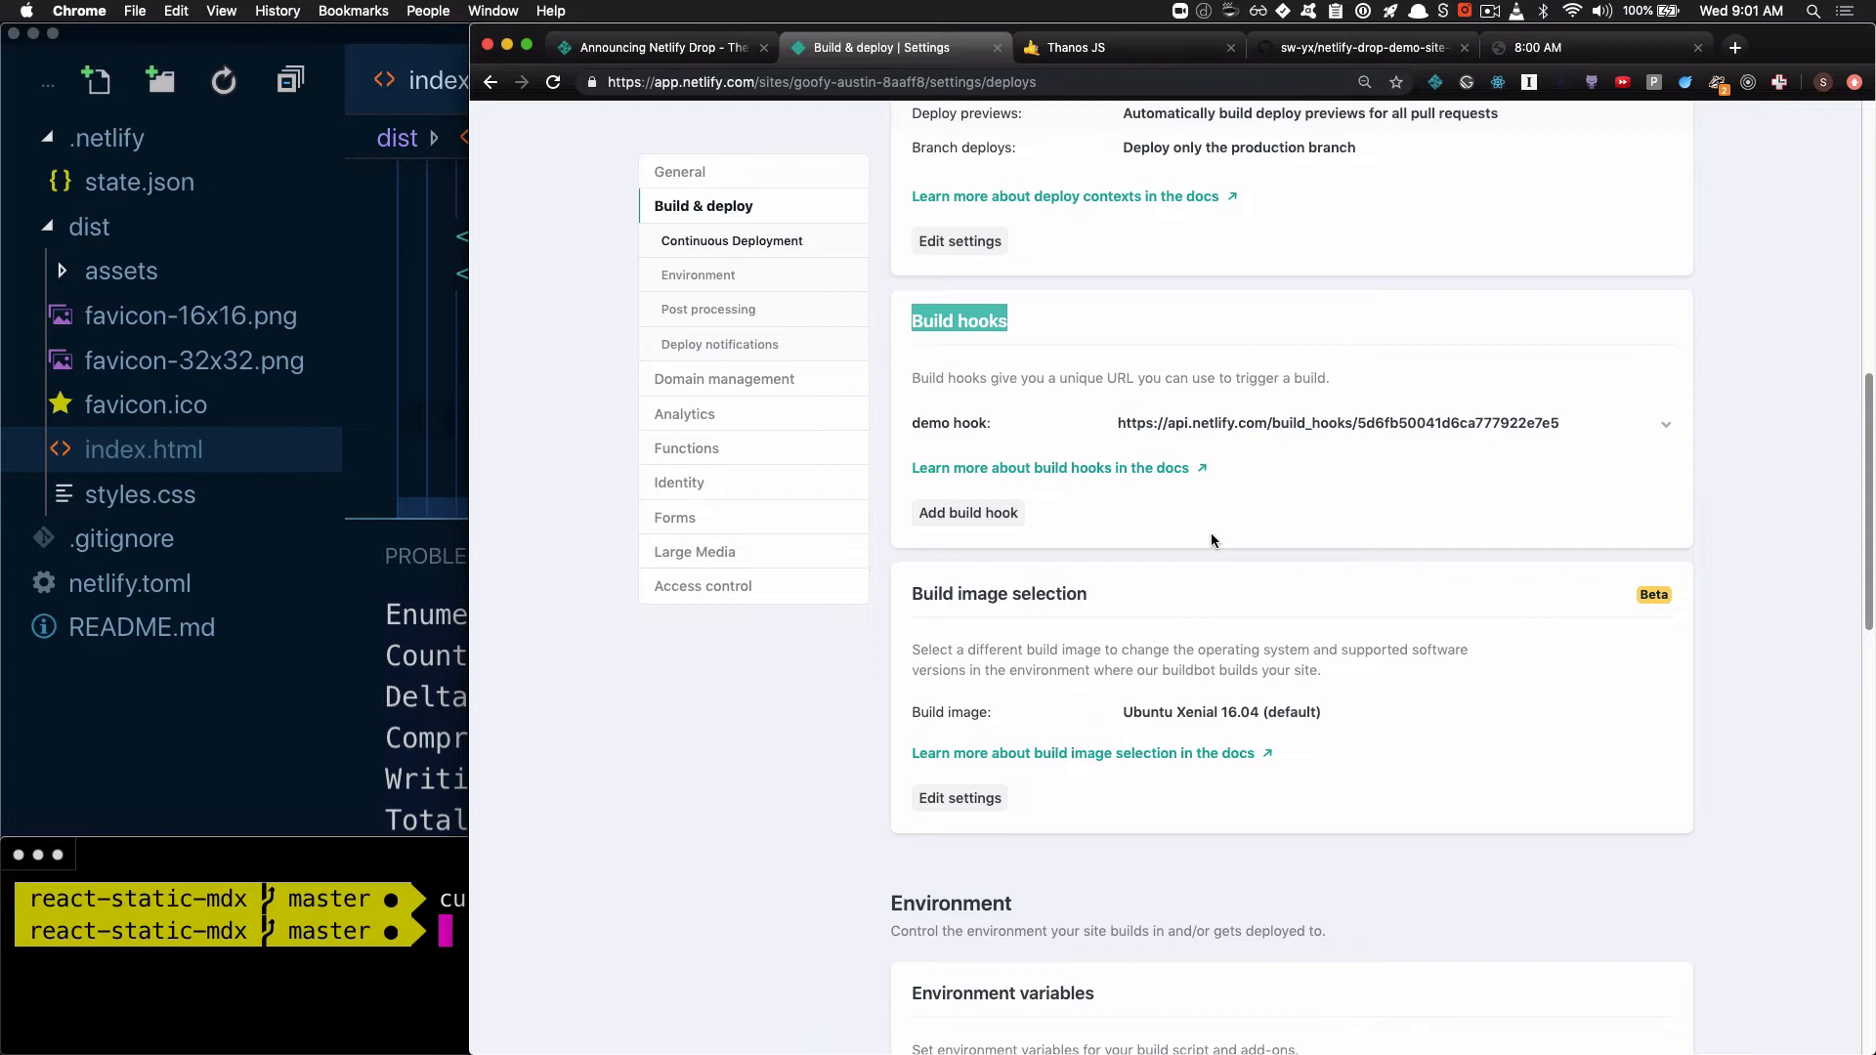
View the setyourwatchby.netlify.com clock site, highlight its displayed time and reload the page
click(1555, 51)
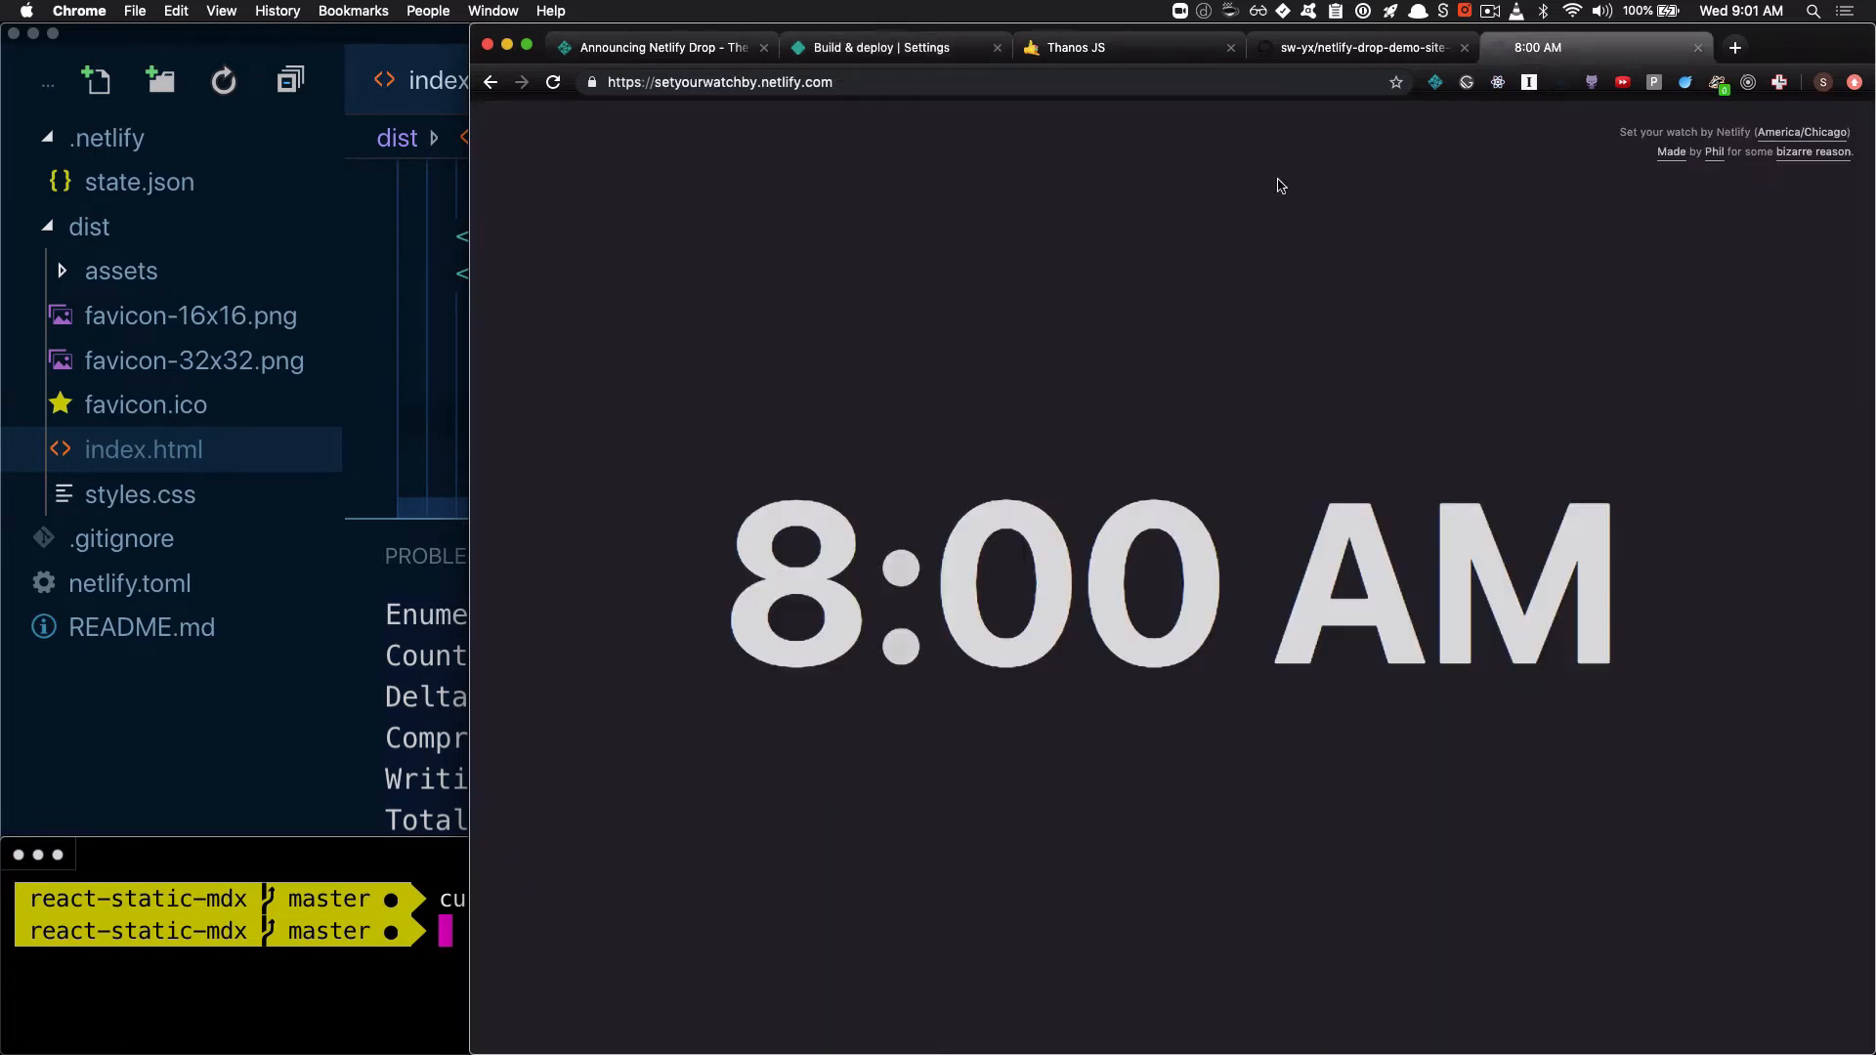
click(726, 87)
click(778, 616)
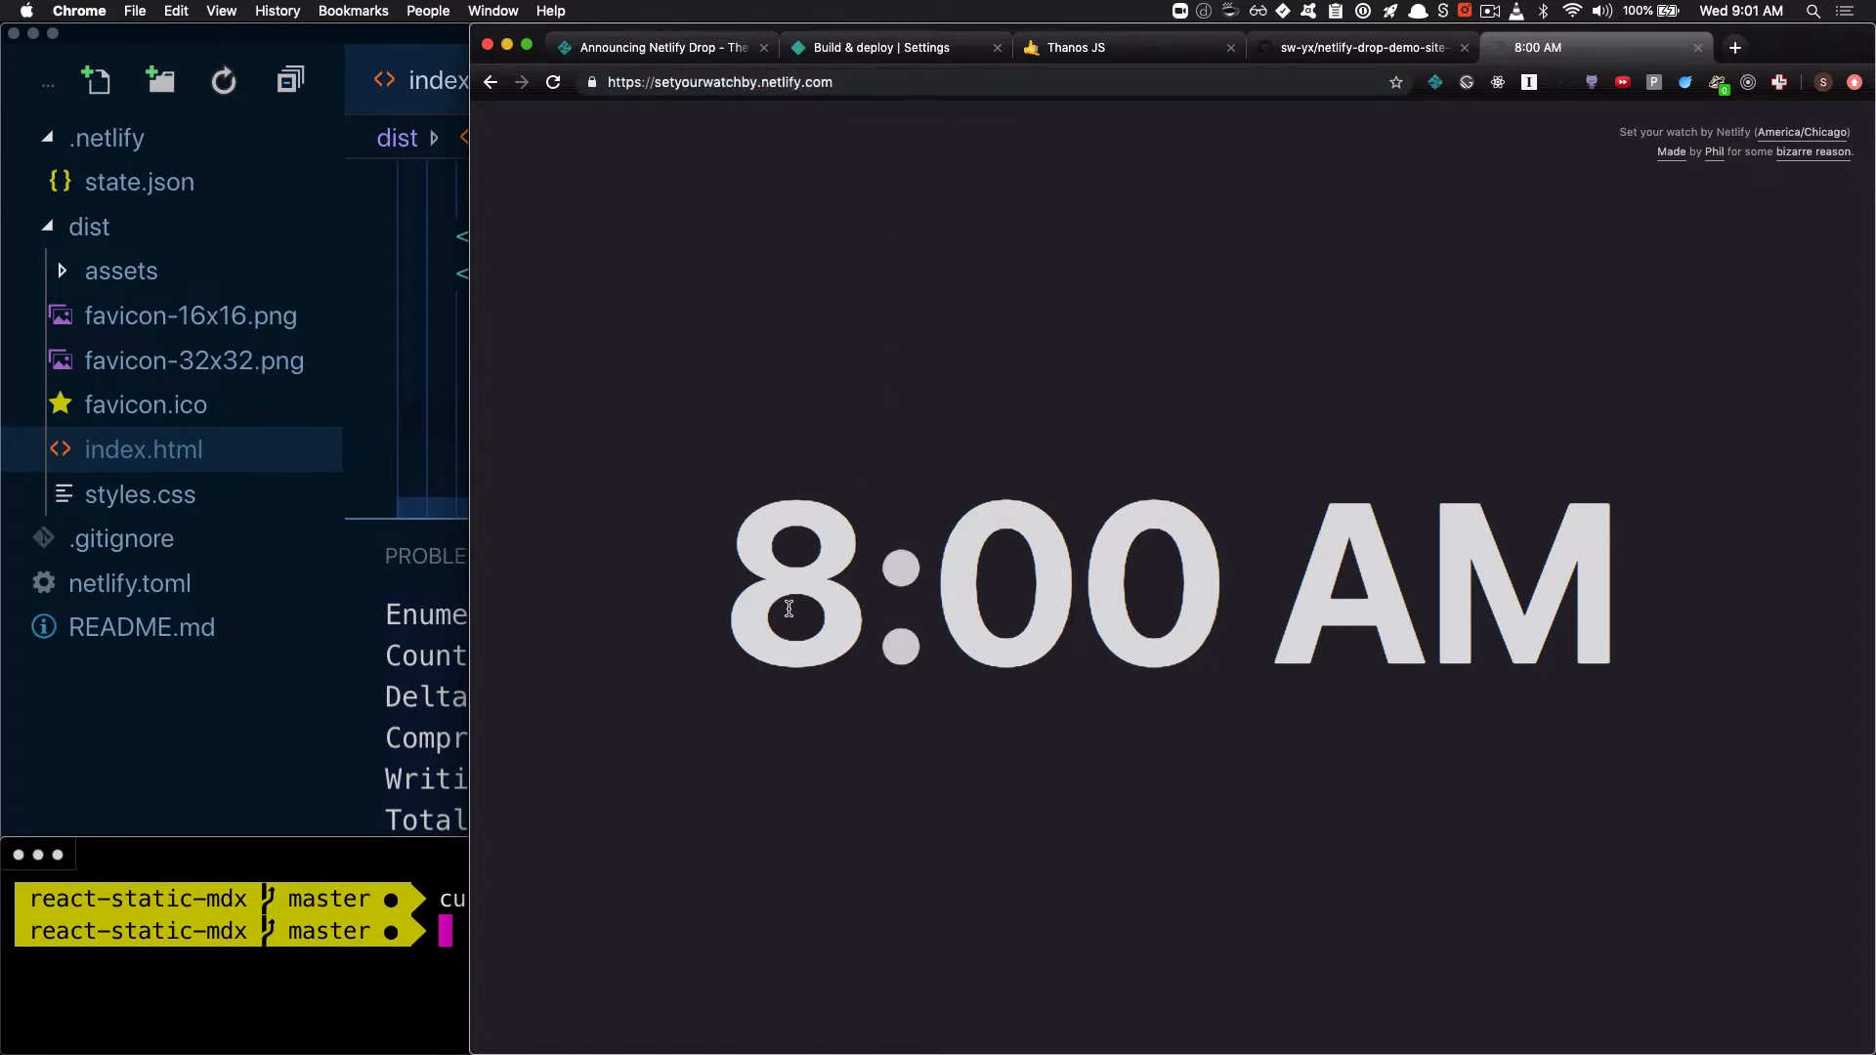
triple_click(952, 576)
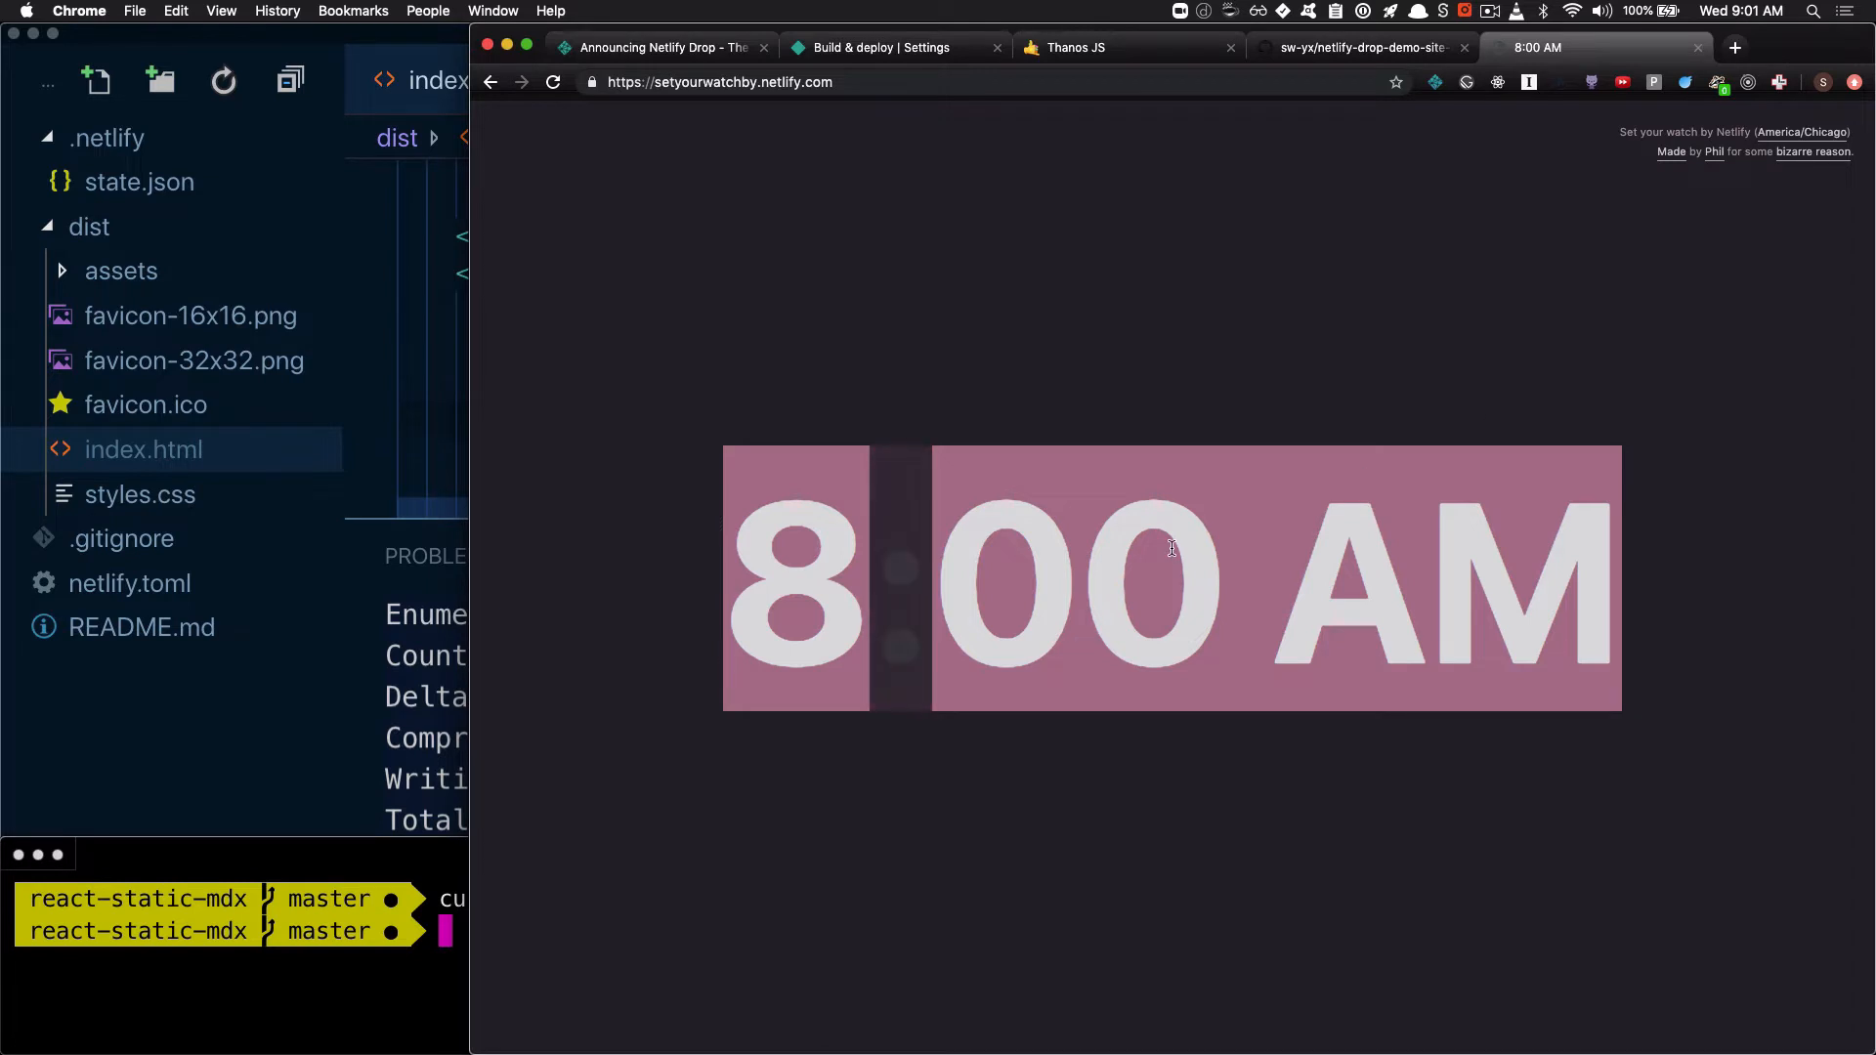
key(super+r)
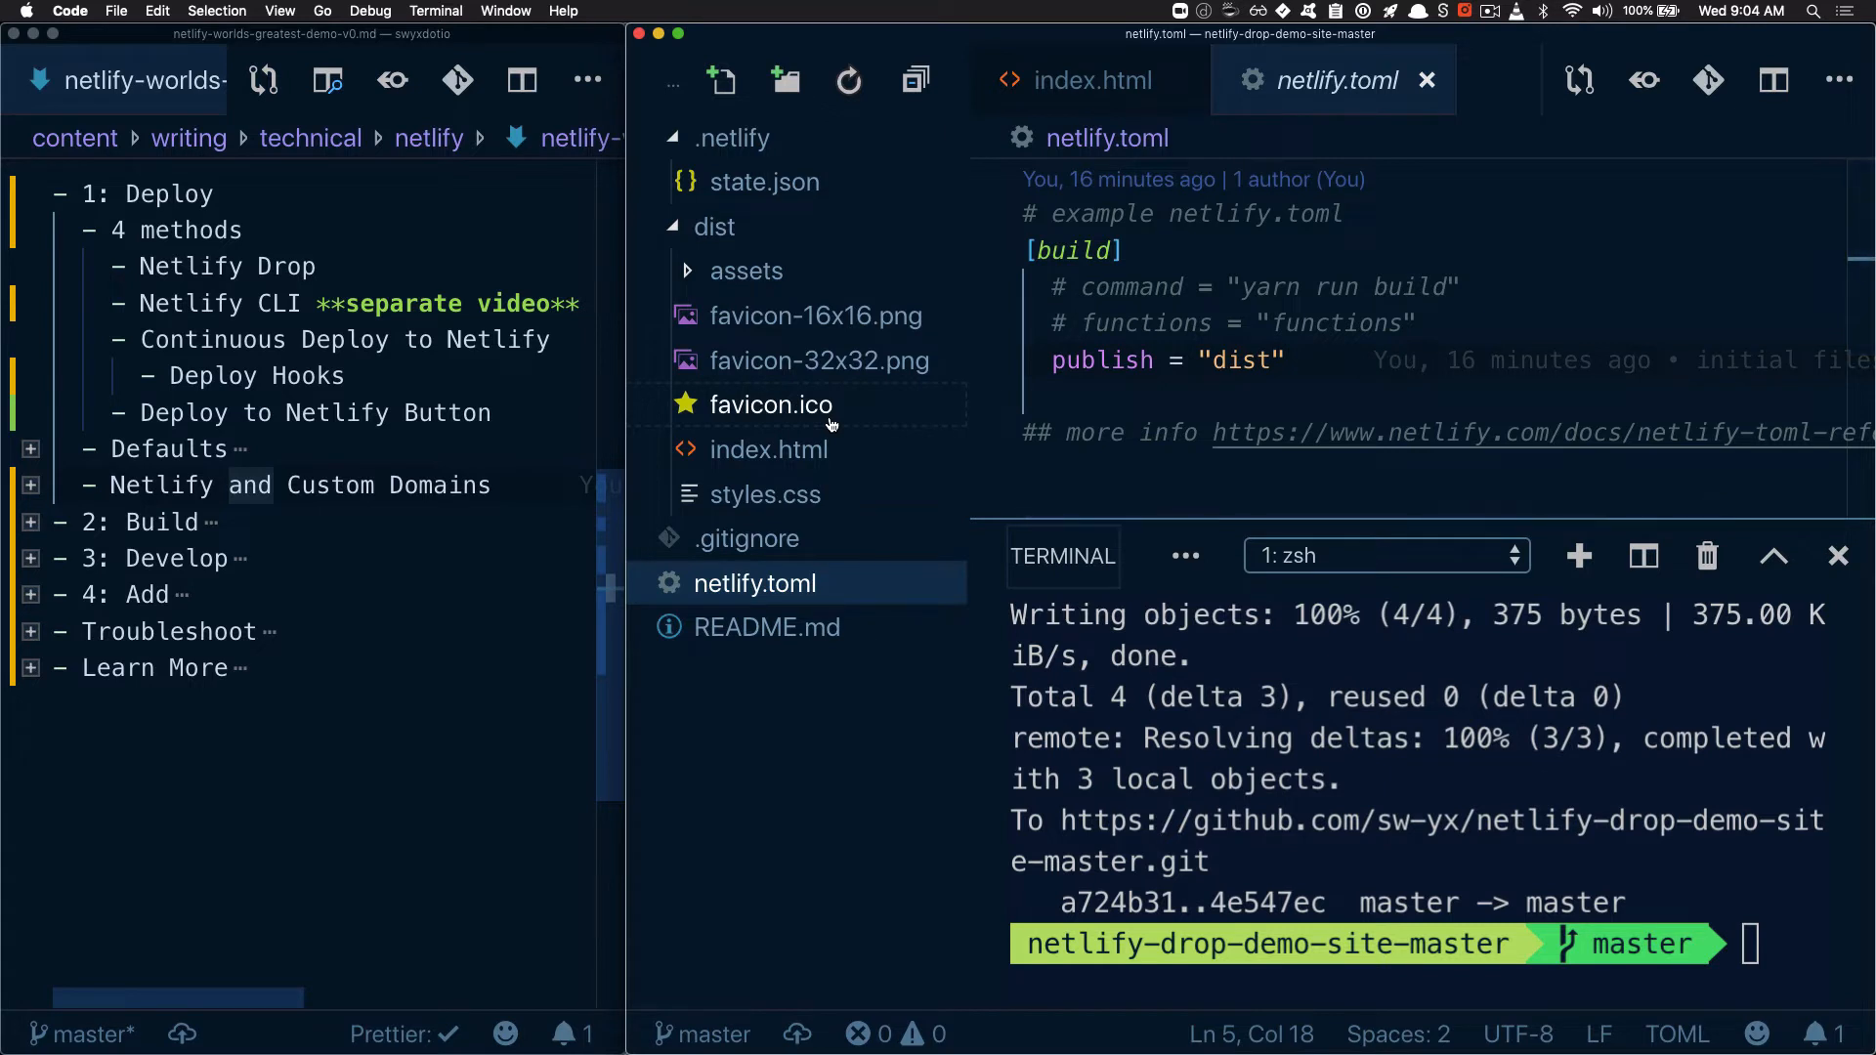
Highlight the "Deploy to Netlify Button" item in the outline notes and the build section of netlify.toml in VS Code
click(526, 424)
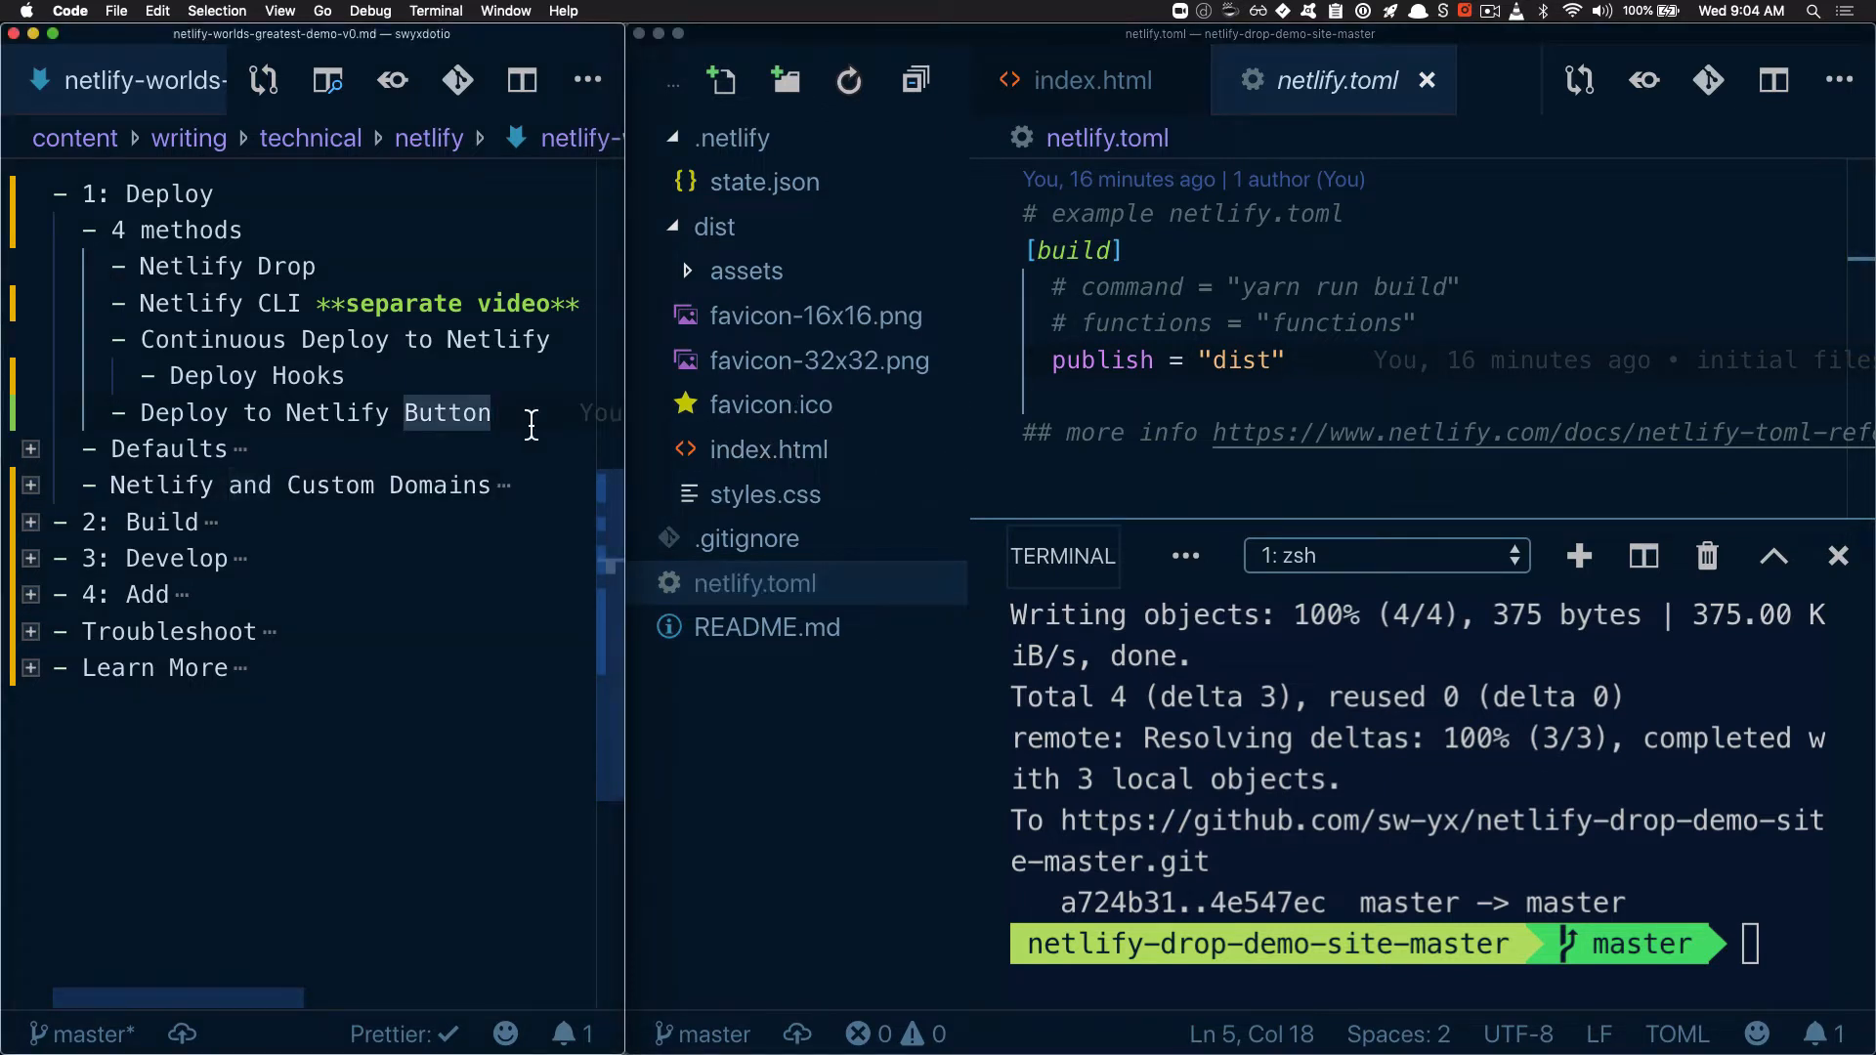
drag(530, 423, 159, 424)
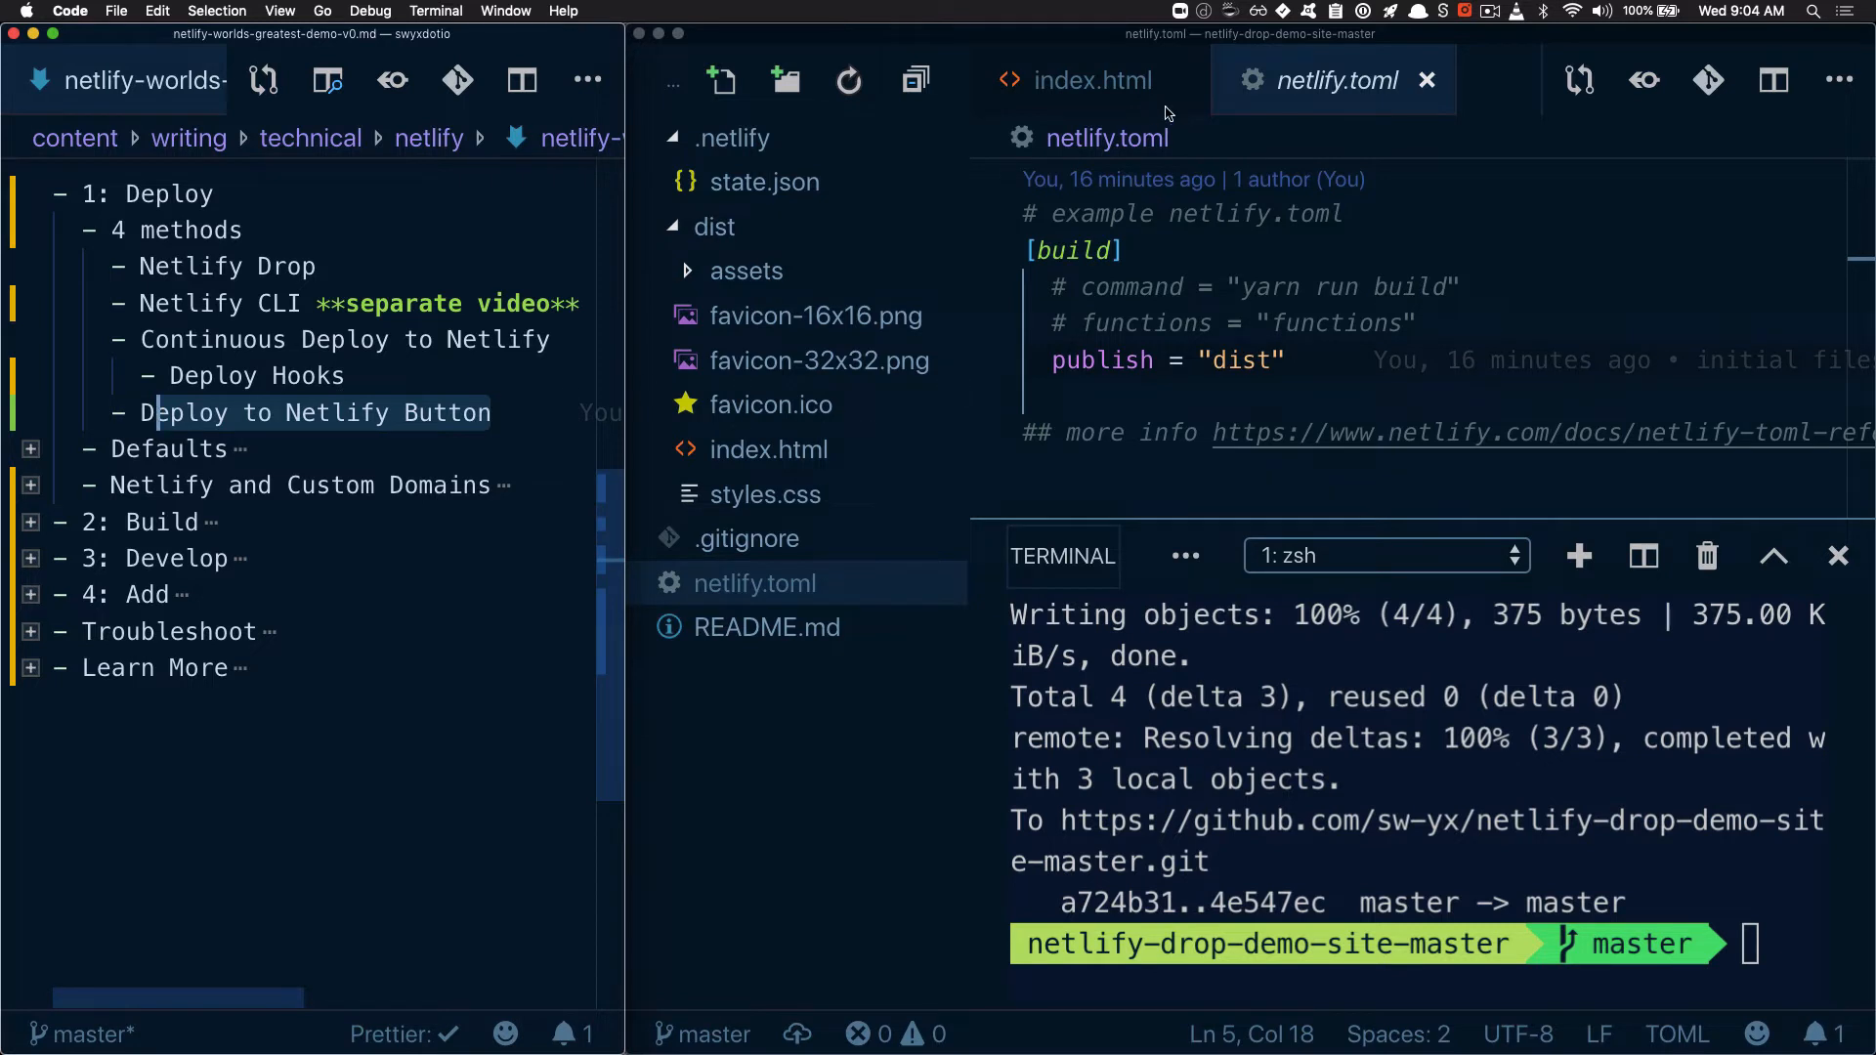
click(1190, 315)
drag(1094, 250, 1193, 384)
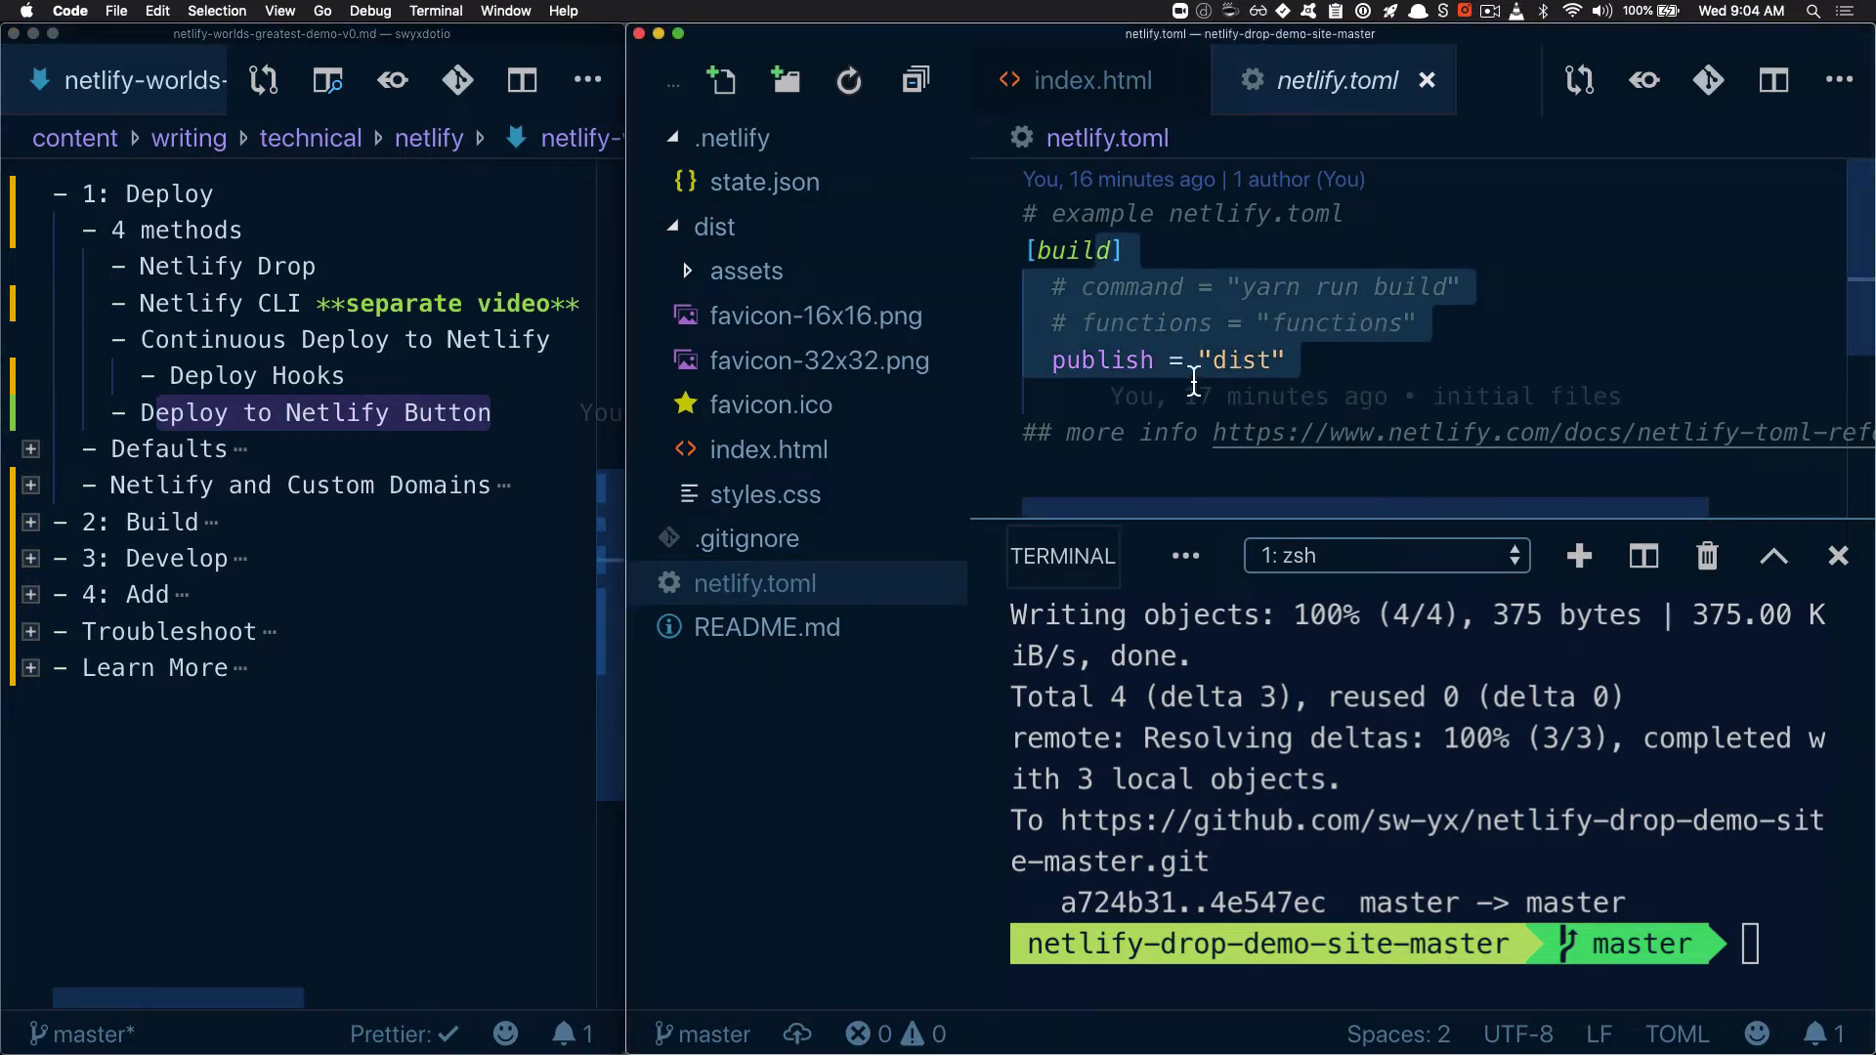
click(438, 420)
drag(495, 420, 155, 418)
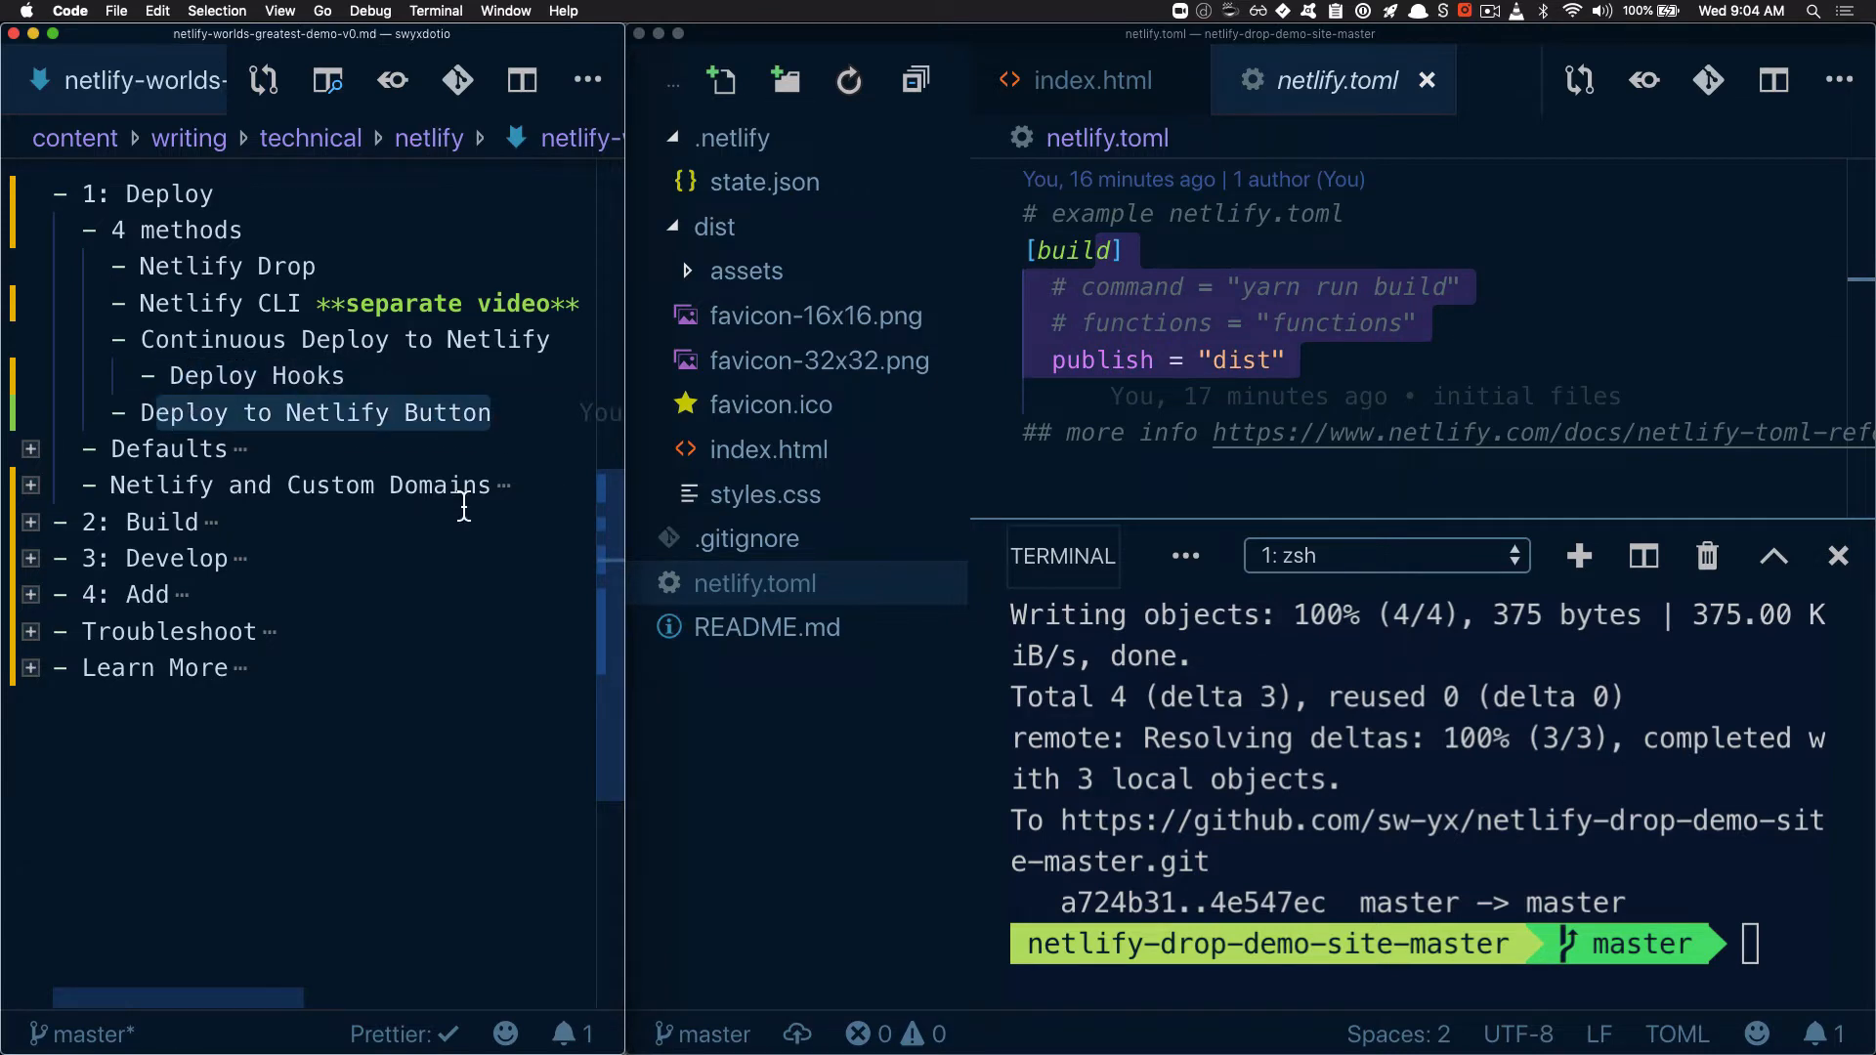
Switch to Chrome and copy the web address of the netlify-drop-demo-site-master GitHub repository
key(super+Tab)
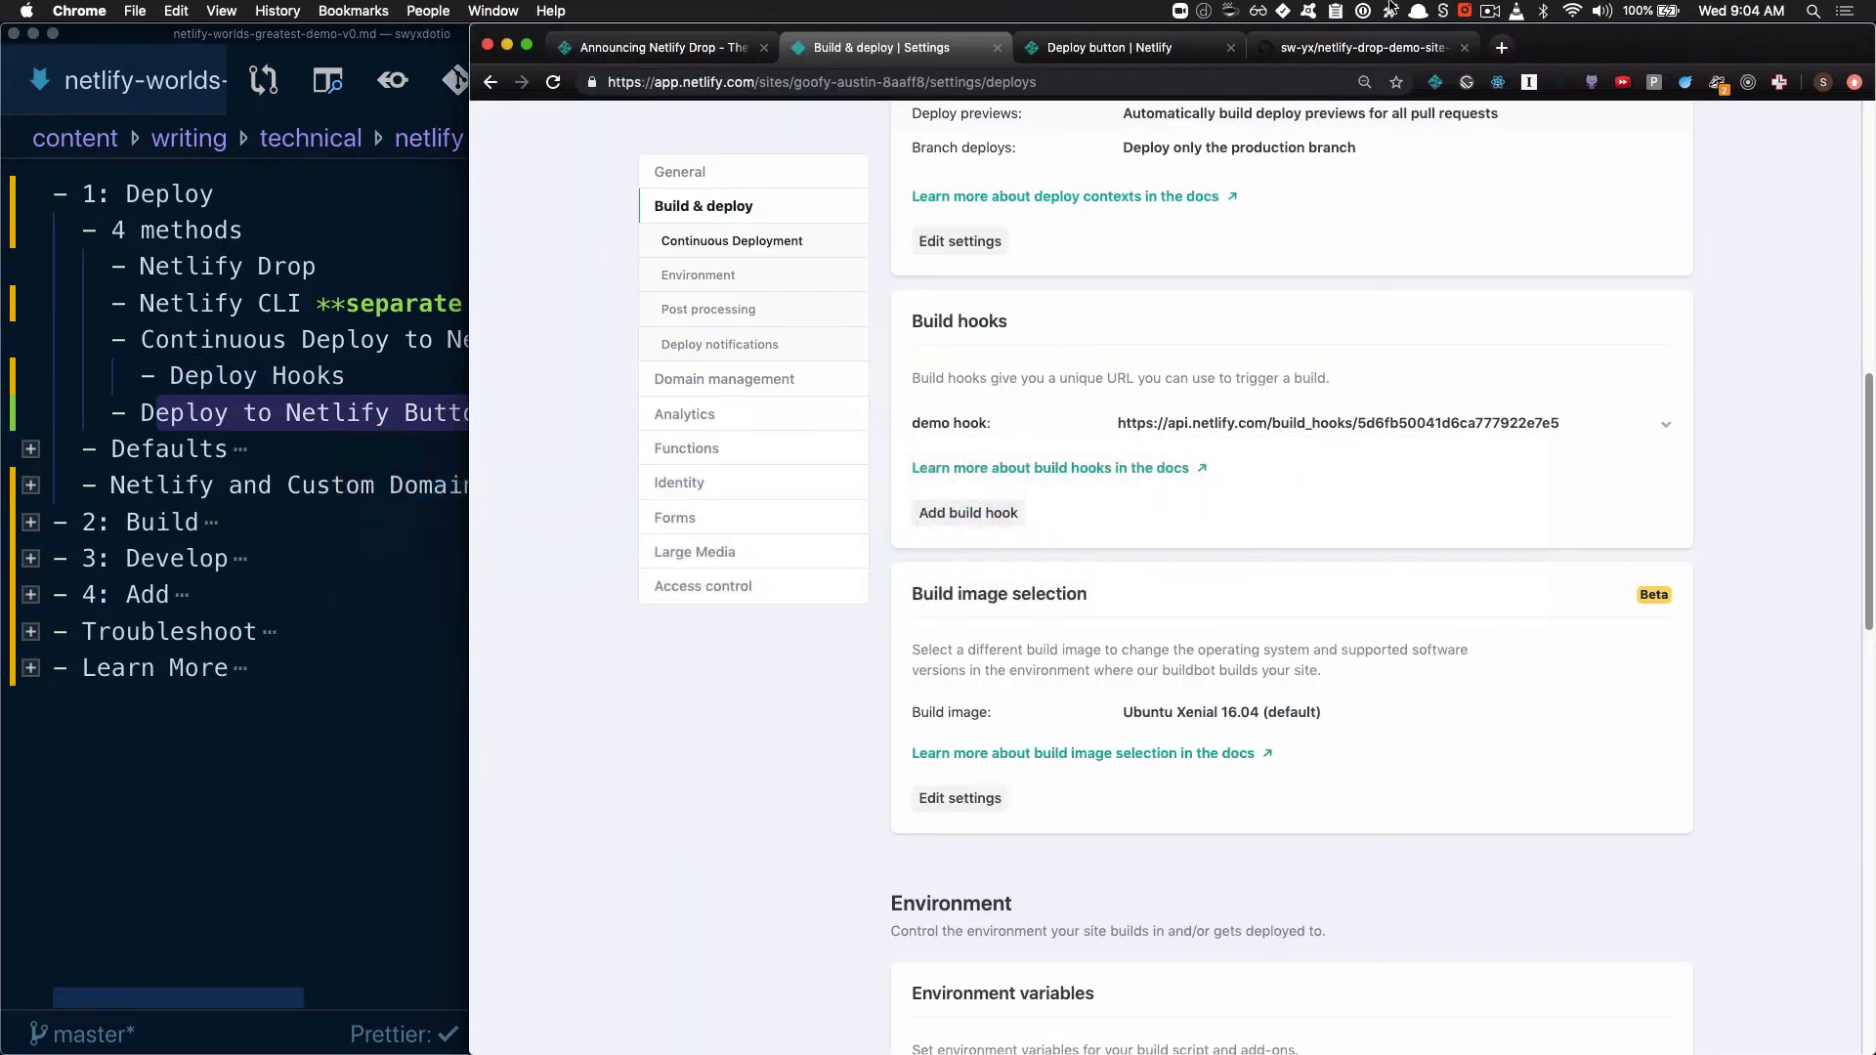
click(1362, 49)
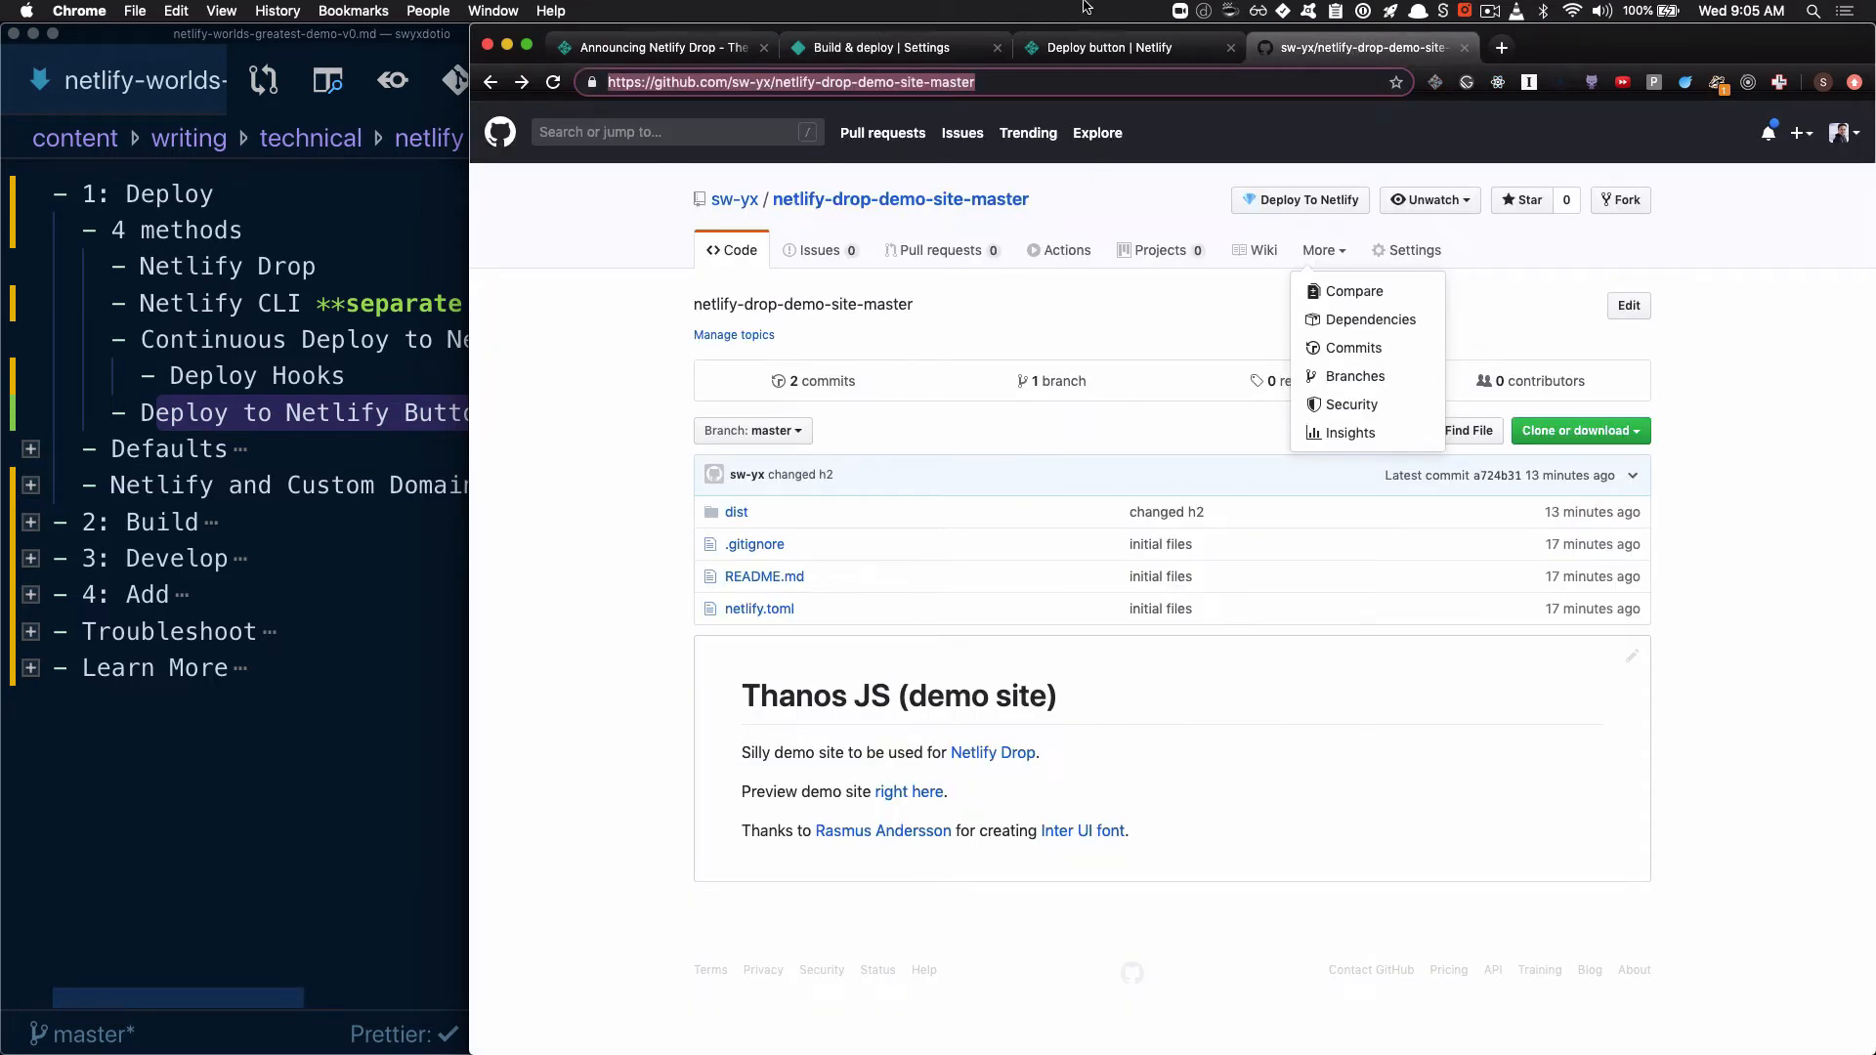
click(1053, 83)
drag(1066, 84, 615, 104)
Enter the repository address in the snippet generator on Netlify's Deploy button docs page and copy the Markdown snippet
click(1099, 47)
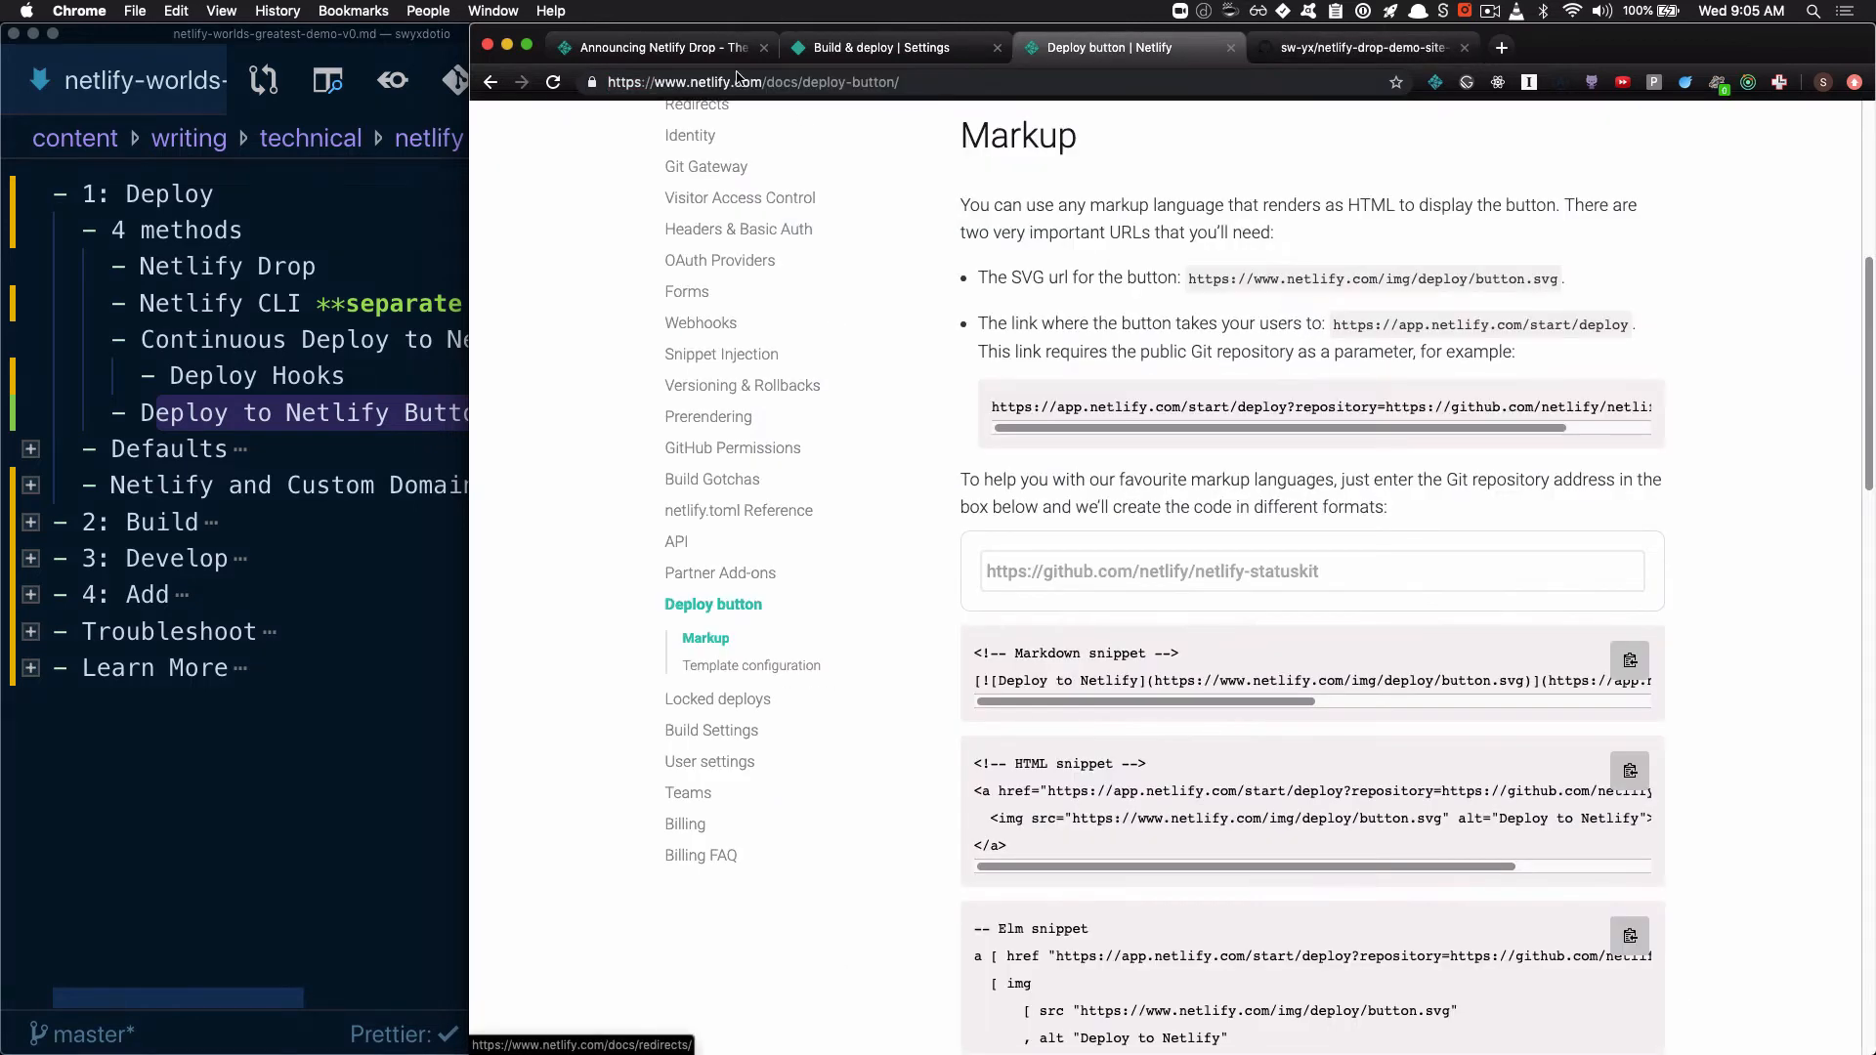
drag(740, 81, 869, 81)
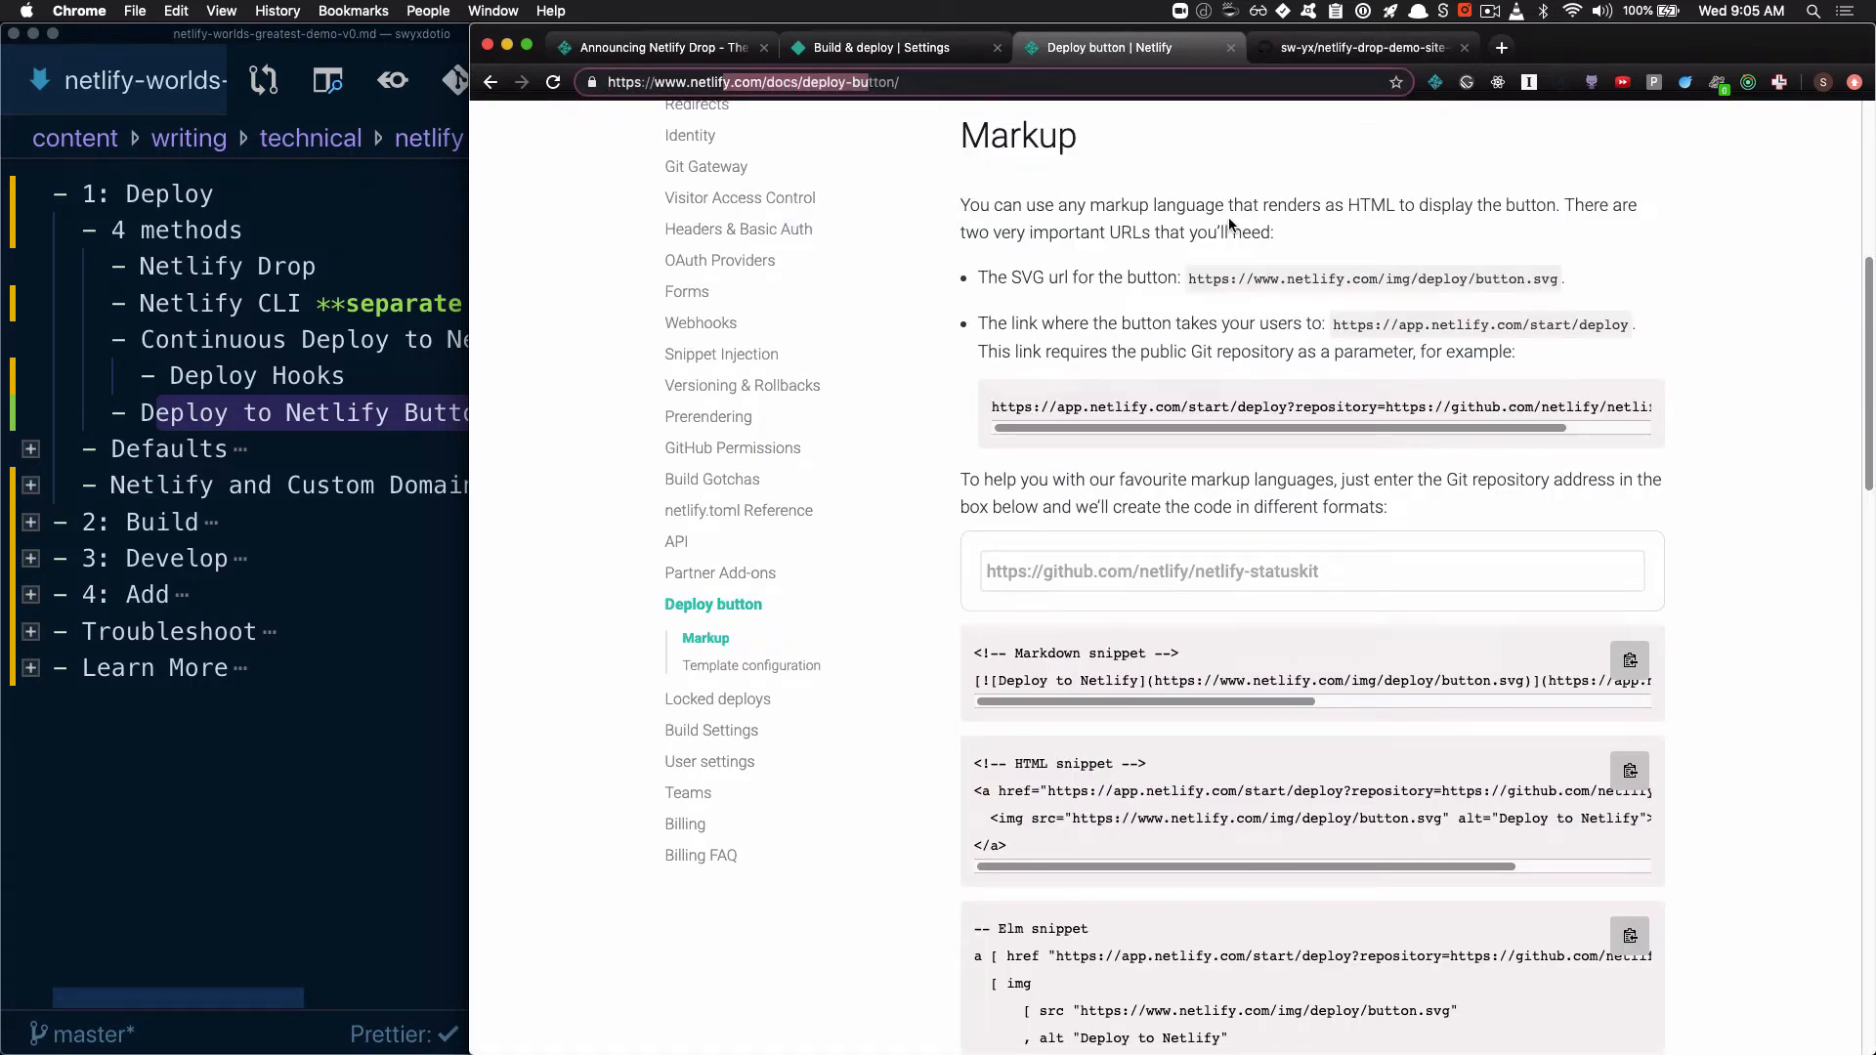
click(1208, 571)
text(https://github.com/sw-yx/netlify-drop-demo-site/master)
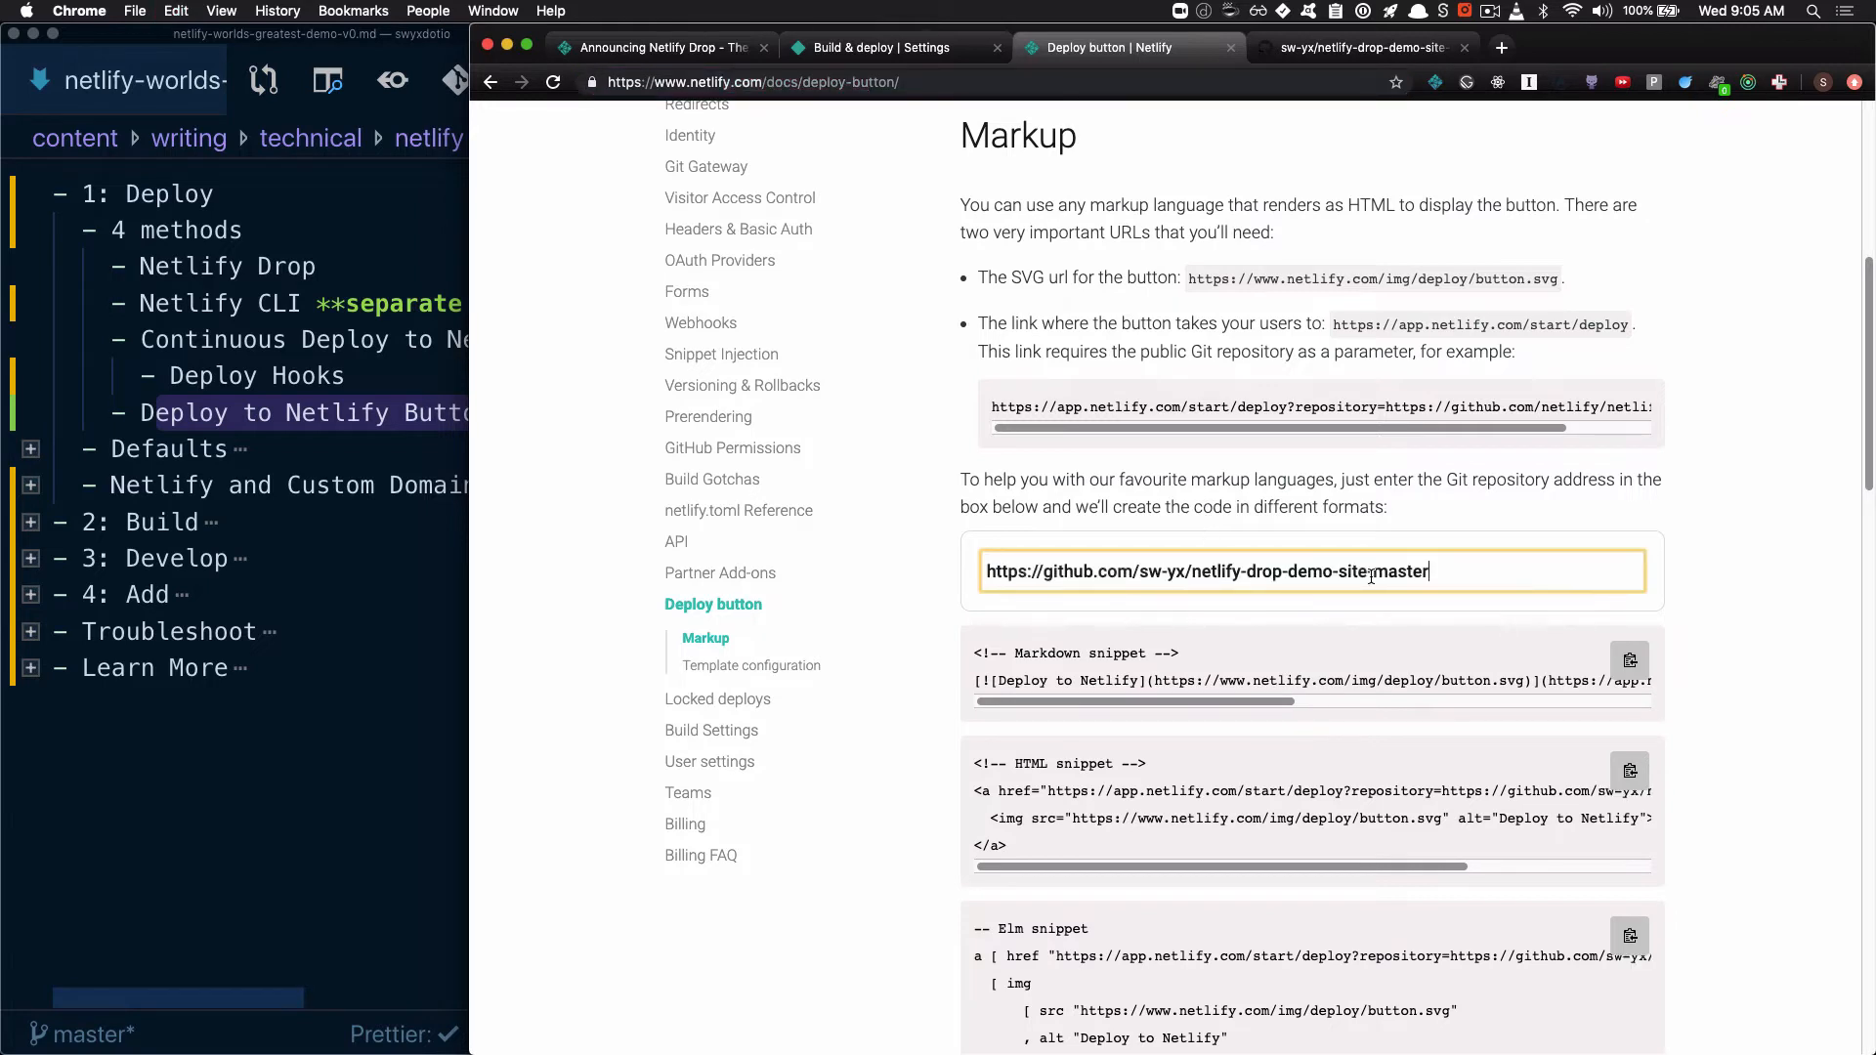
scroll(1462, 508, down, 5)
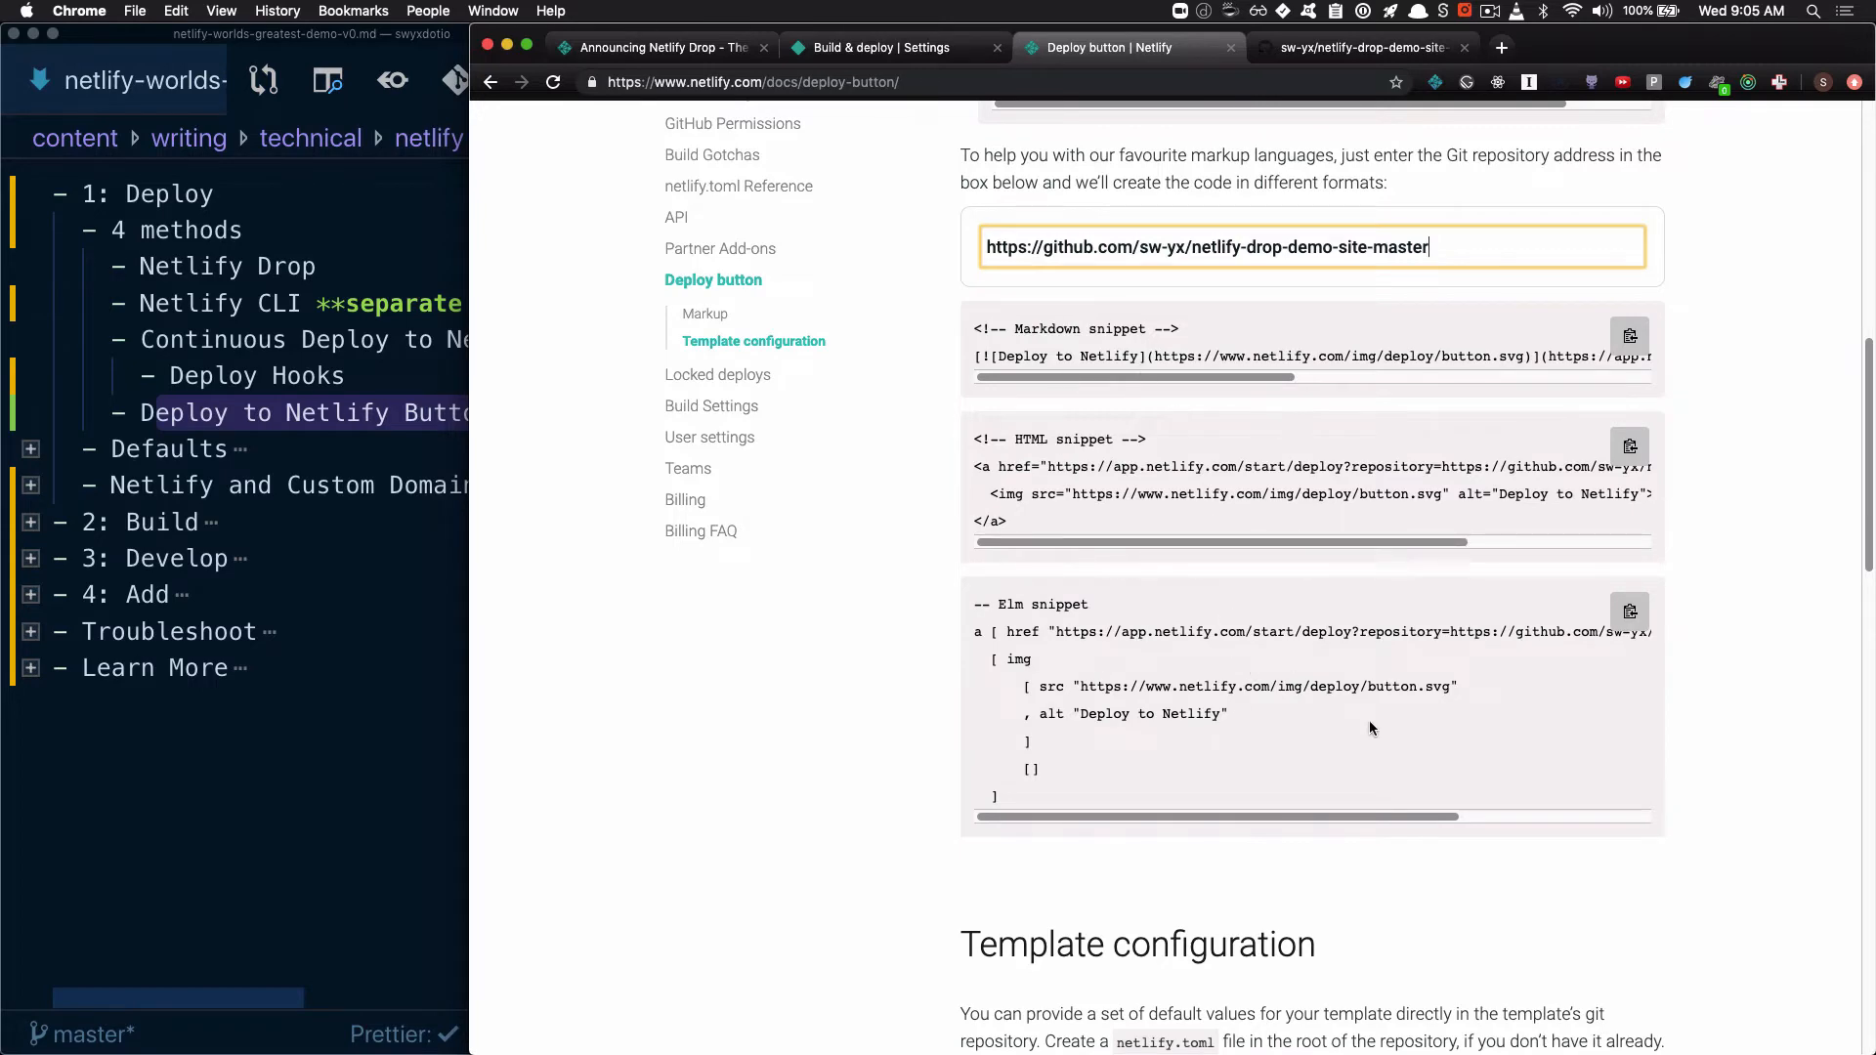
scroll(1370, 727, up, 5)
scroll(1370, 728, down, 1)
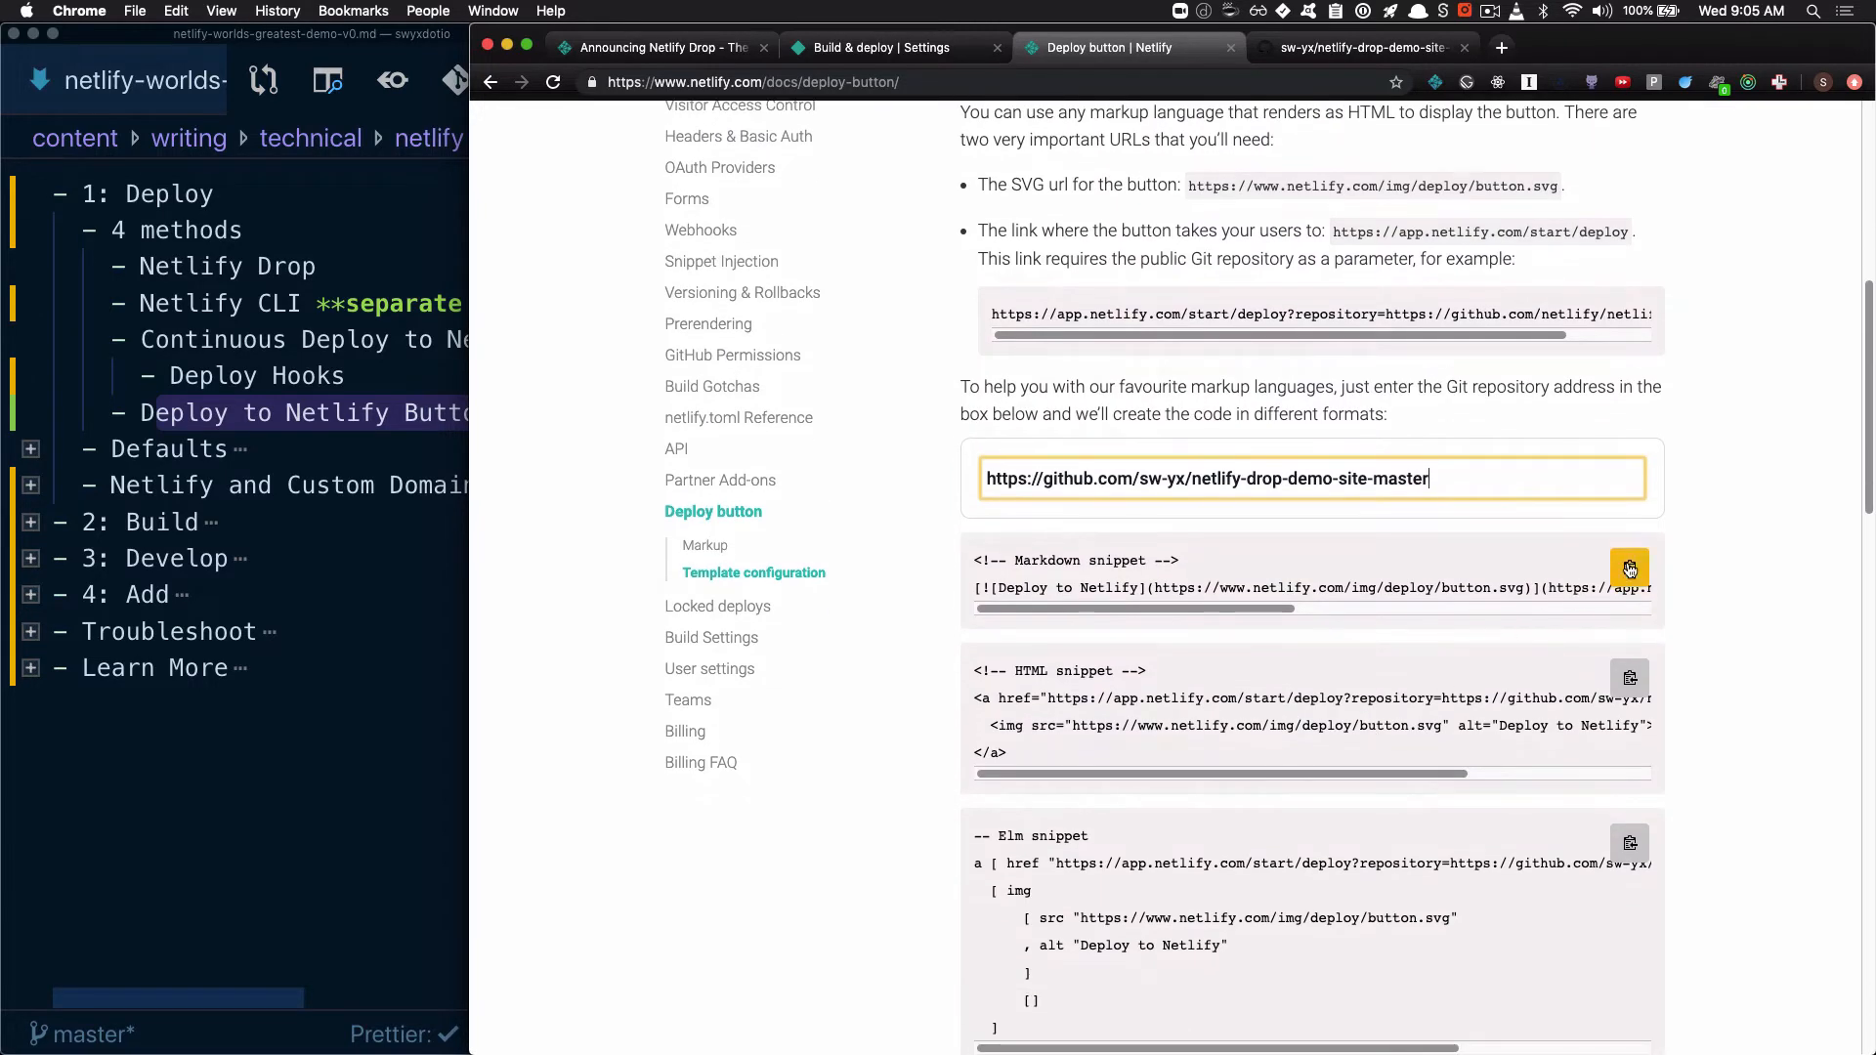
click(1629, 568)
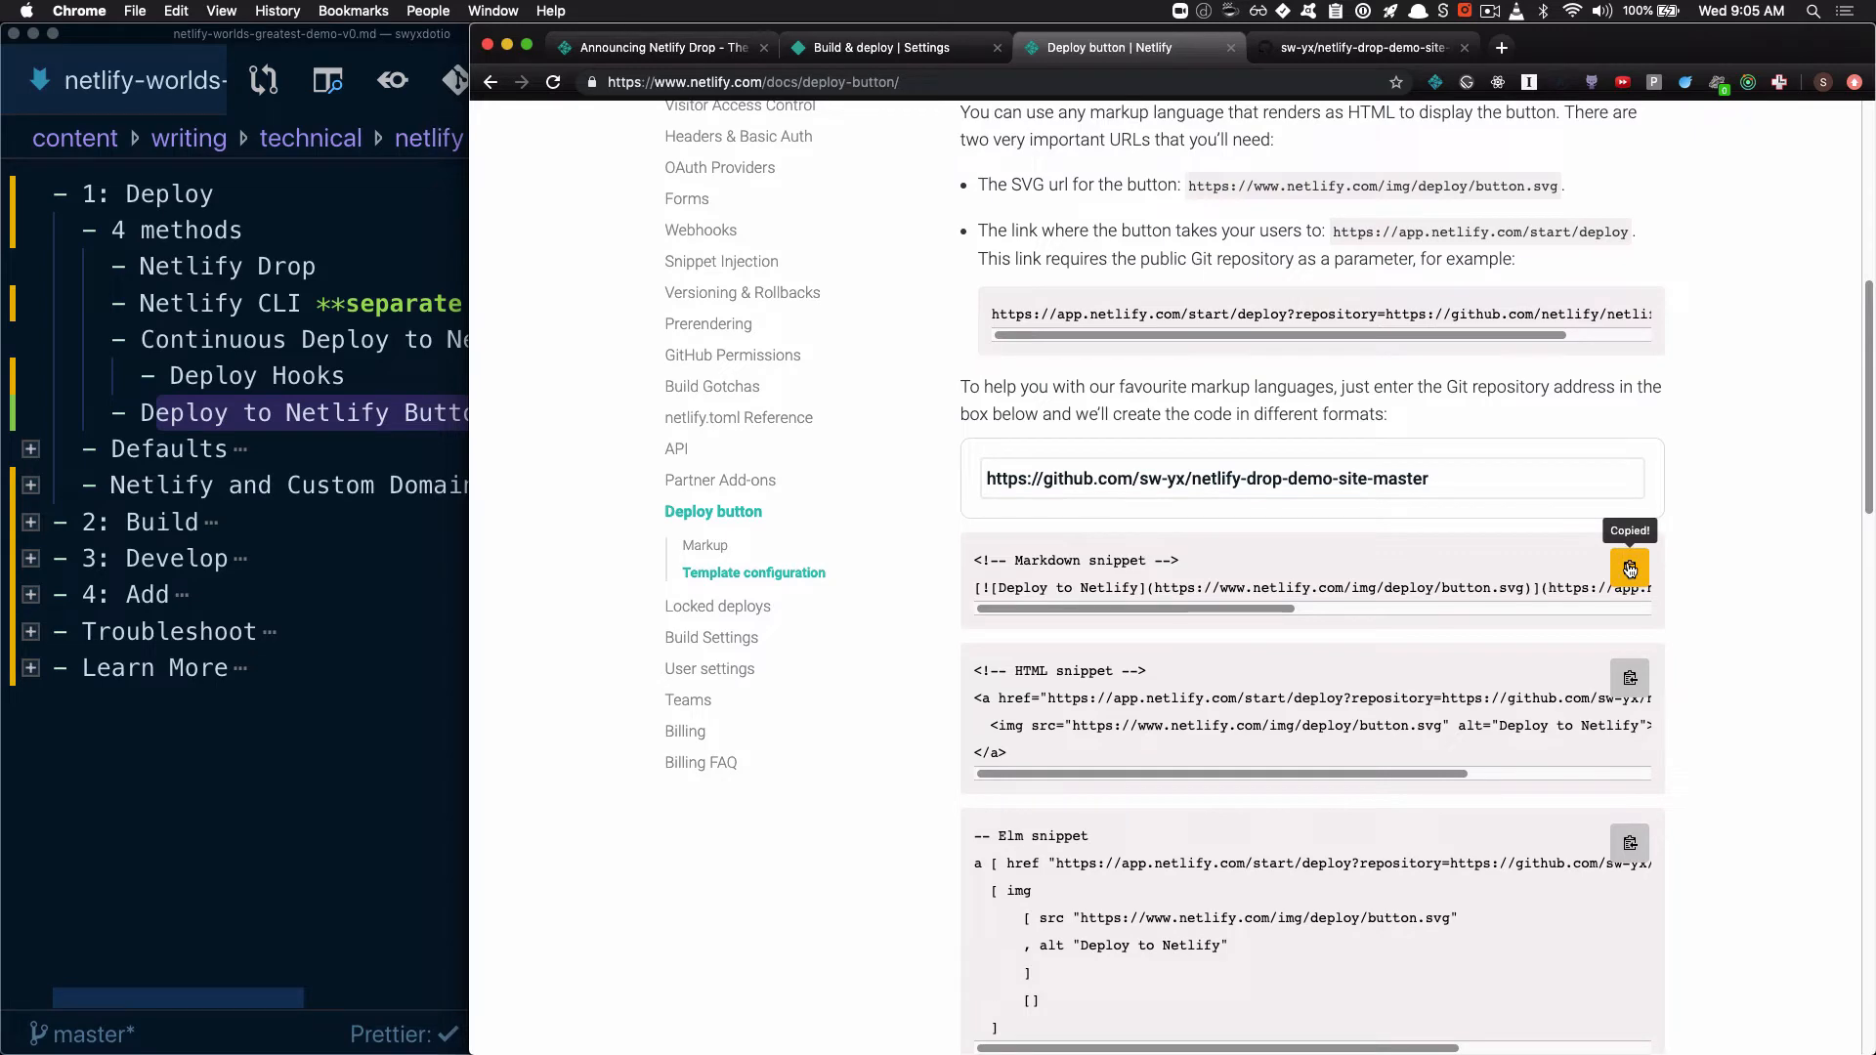
Switch to VS Code and open README.md of the netlify-drop-demo-site-master project without line annotations
click(414, 777)
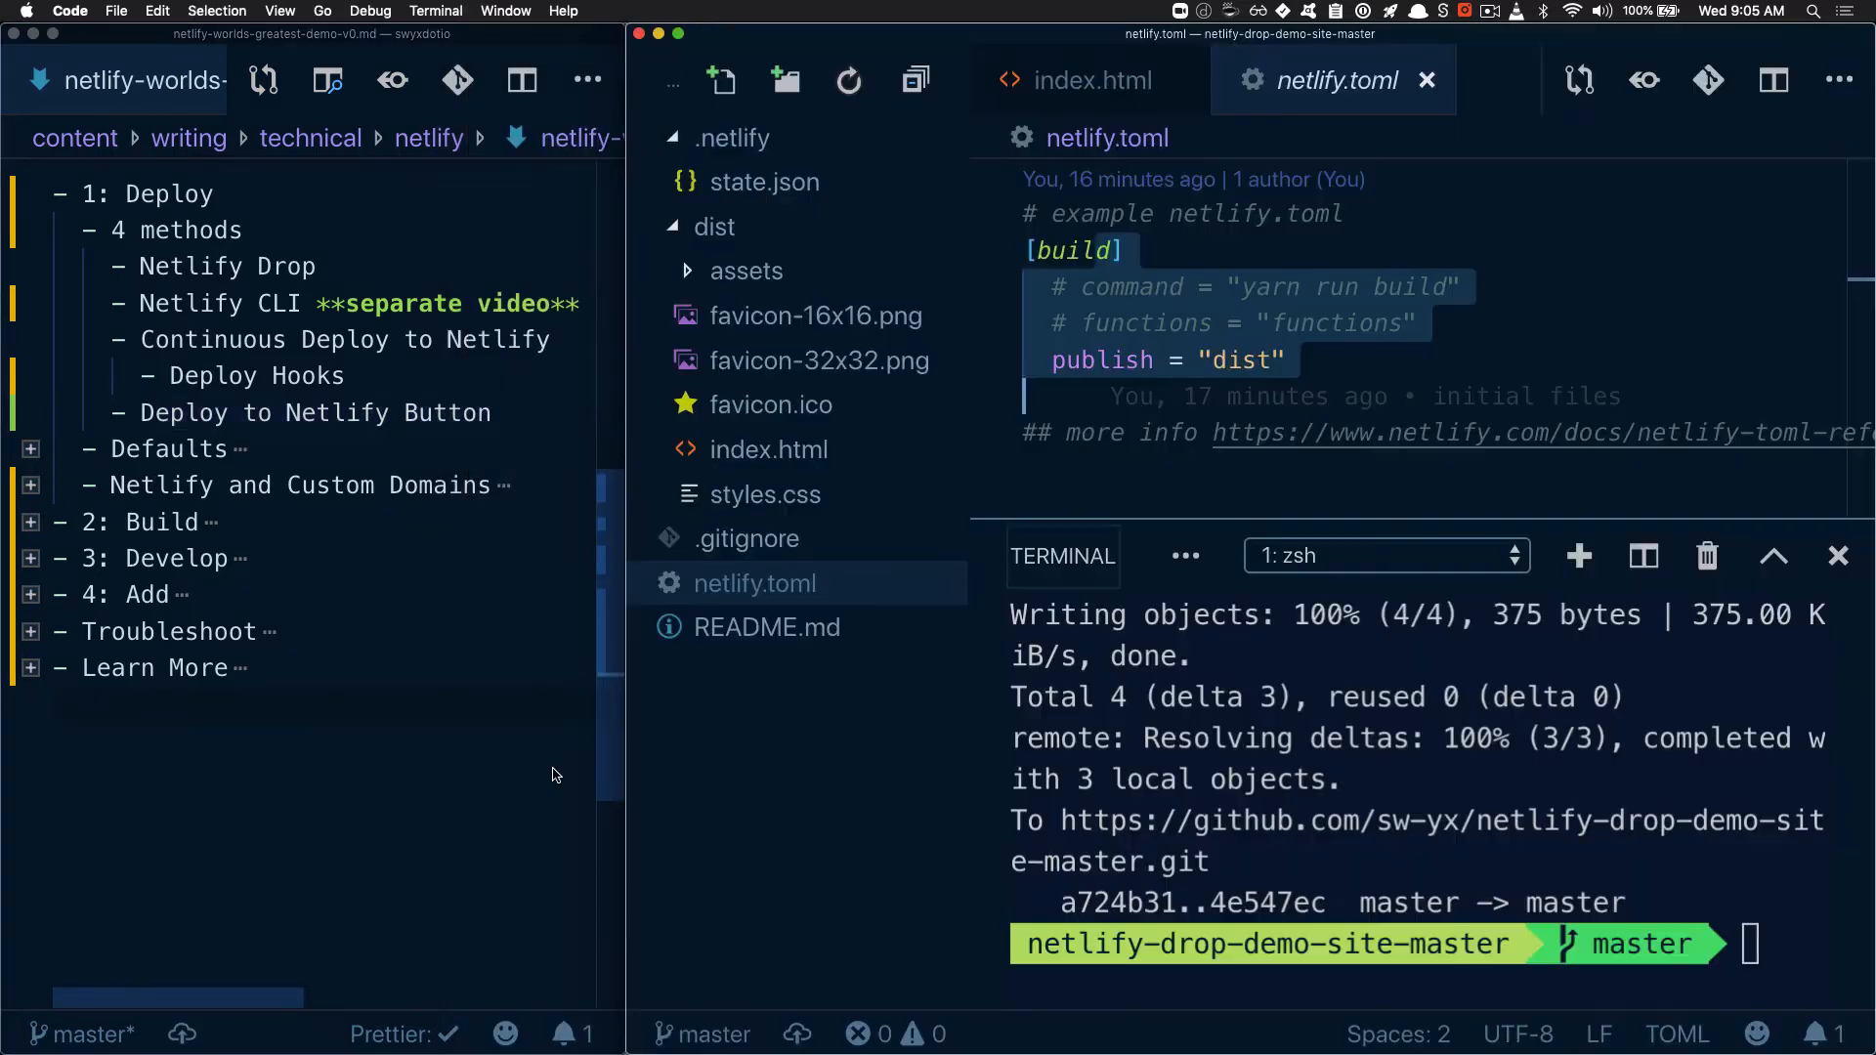
click(1227, 322)
click(821, 628)
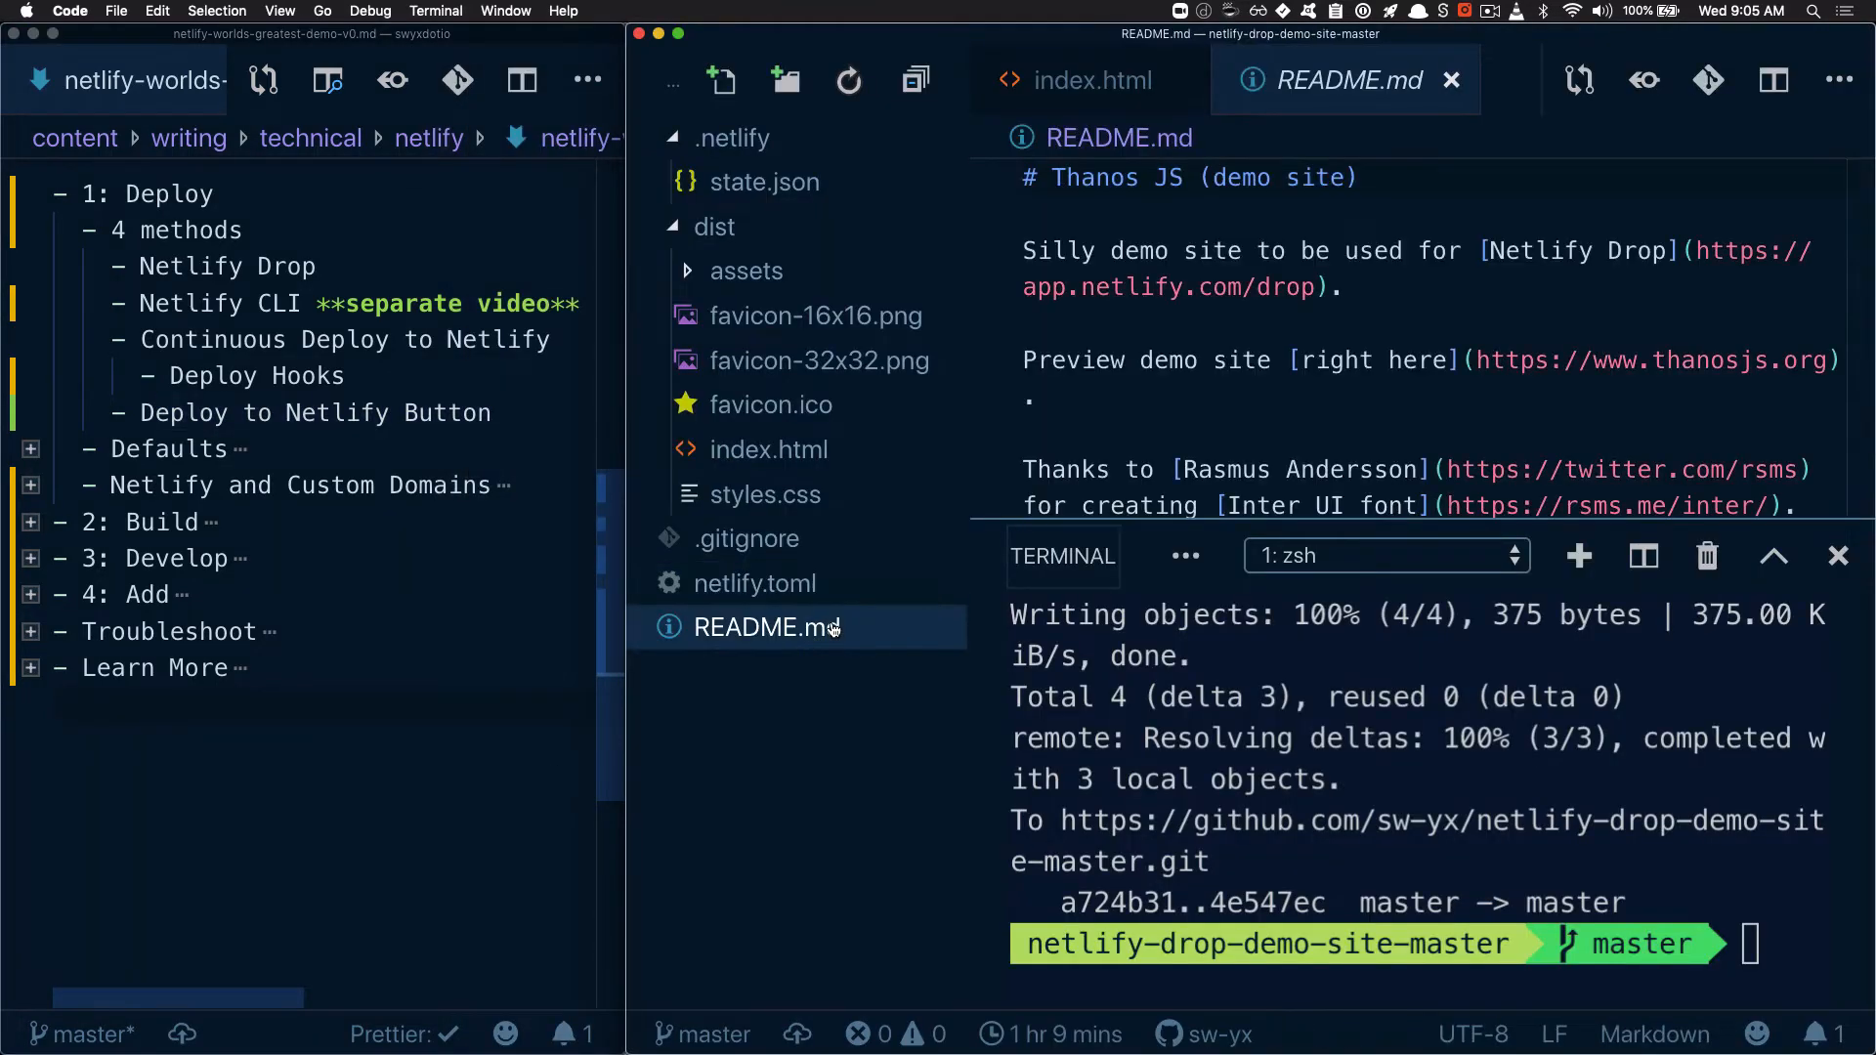
click(1709, 80)
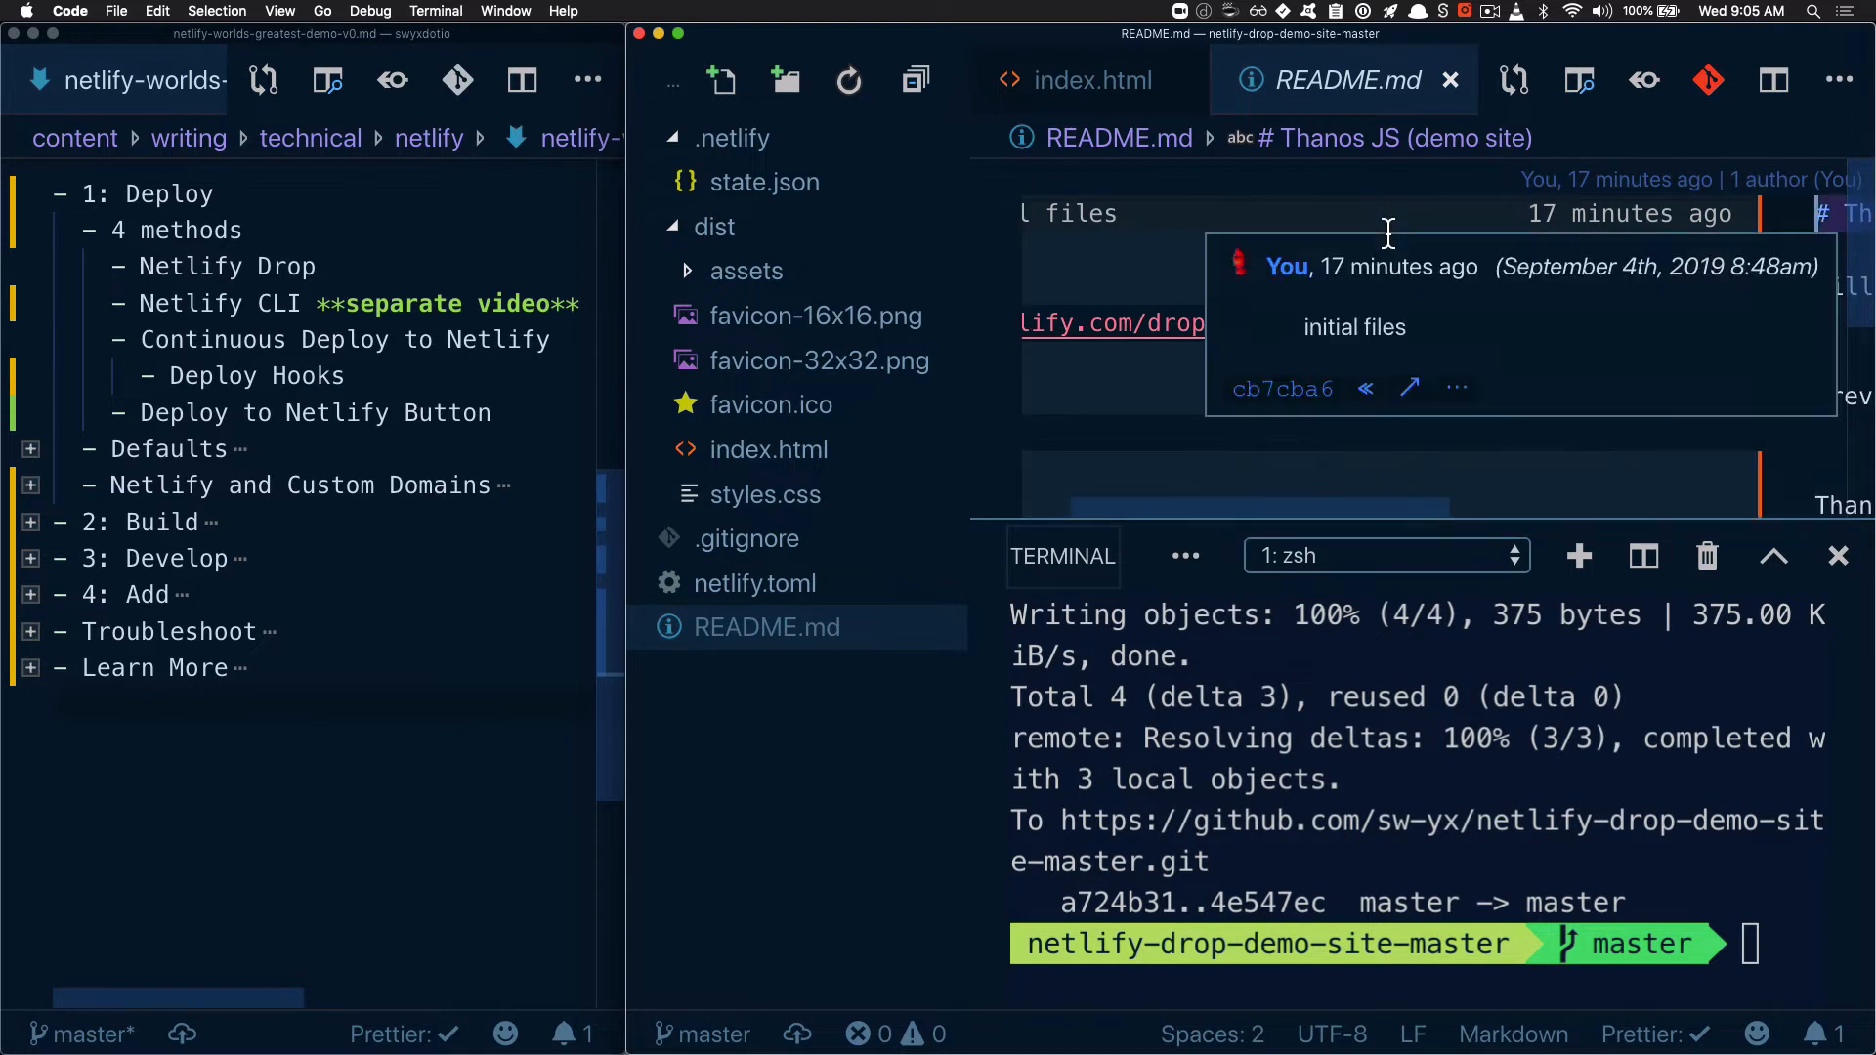
click(1710, 80)
Insert the Deploy to Netlify Markdown snippet below the "Thanos JS (demo site)" heading, separated by a blank line, and save README.md
click(1437, 229)
key(Return)
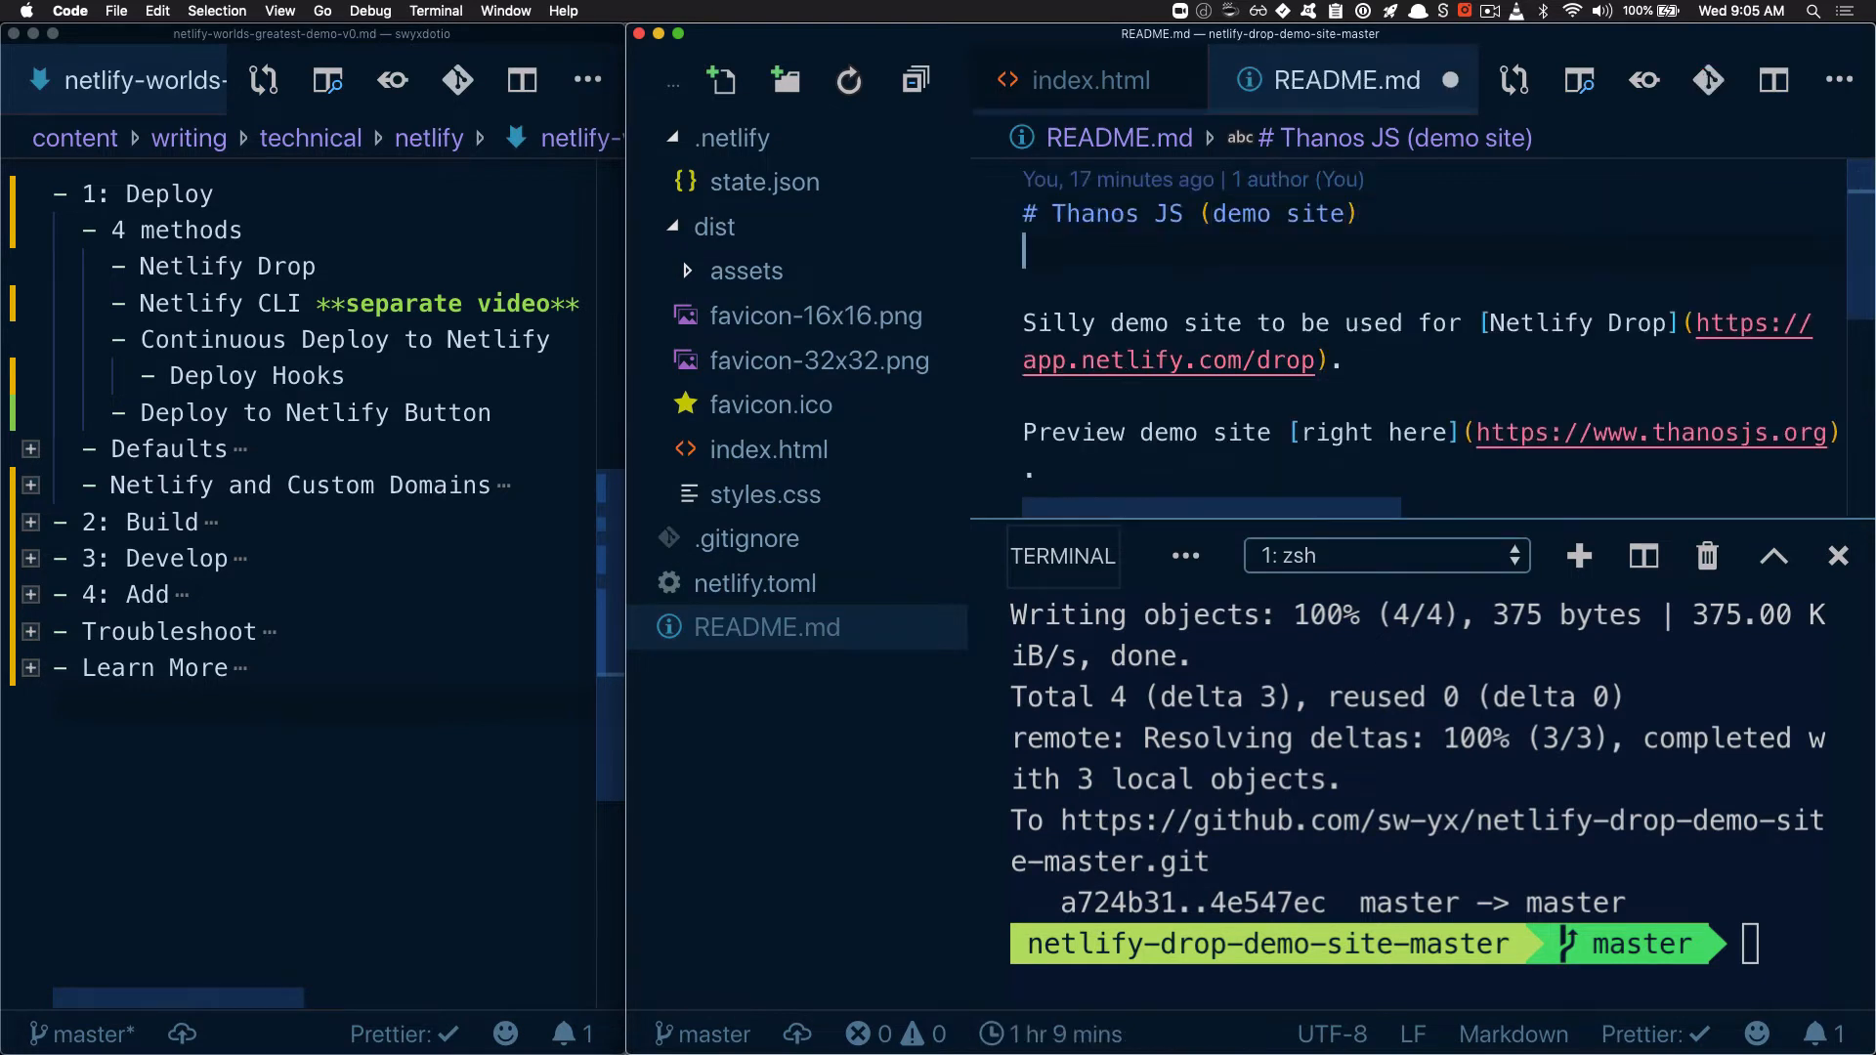
key(super+v)
click(1432, 213)
key(Return)
key(super+s)
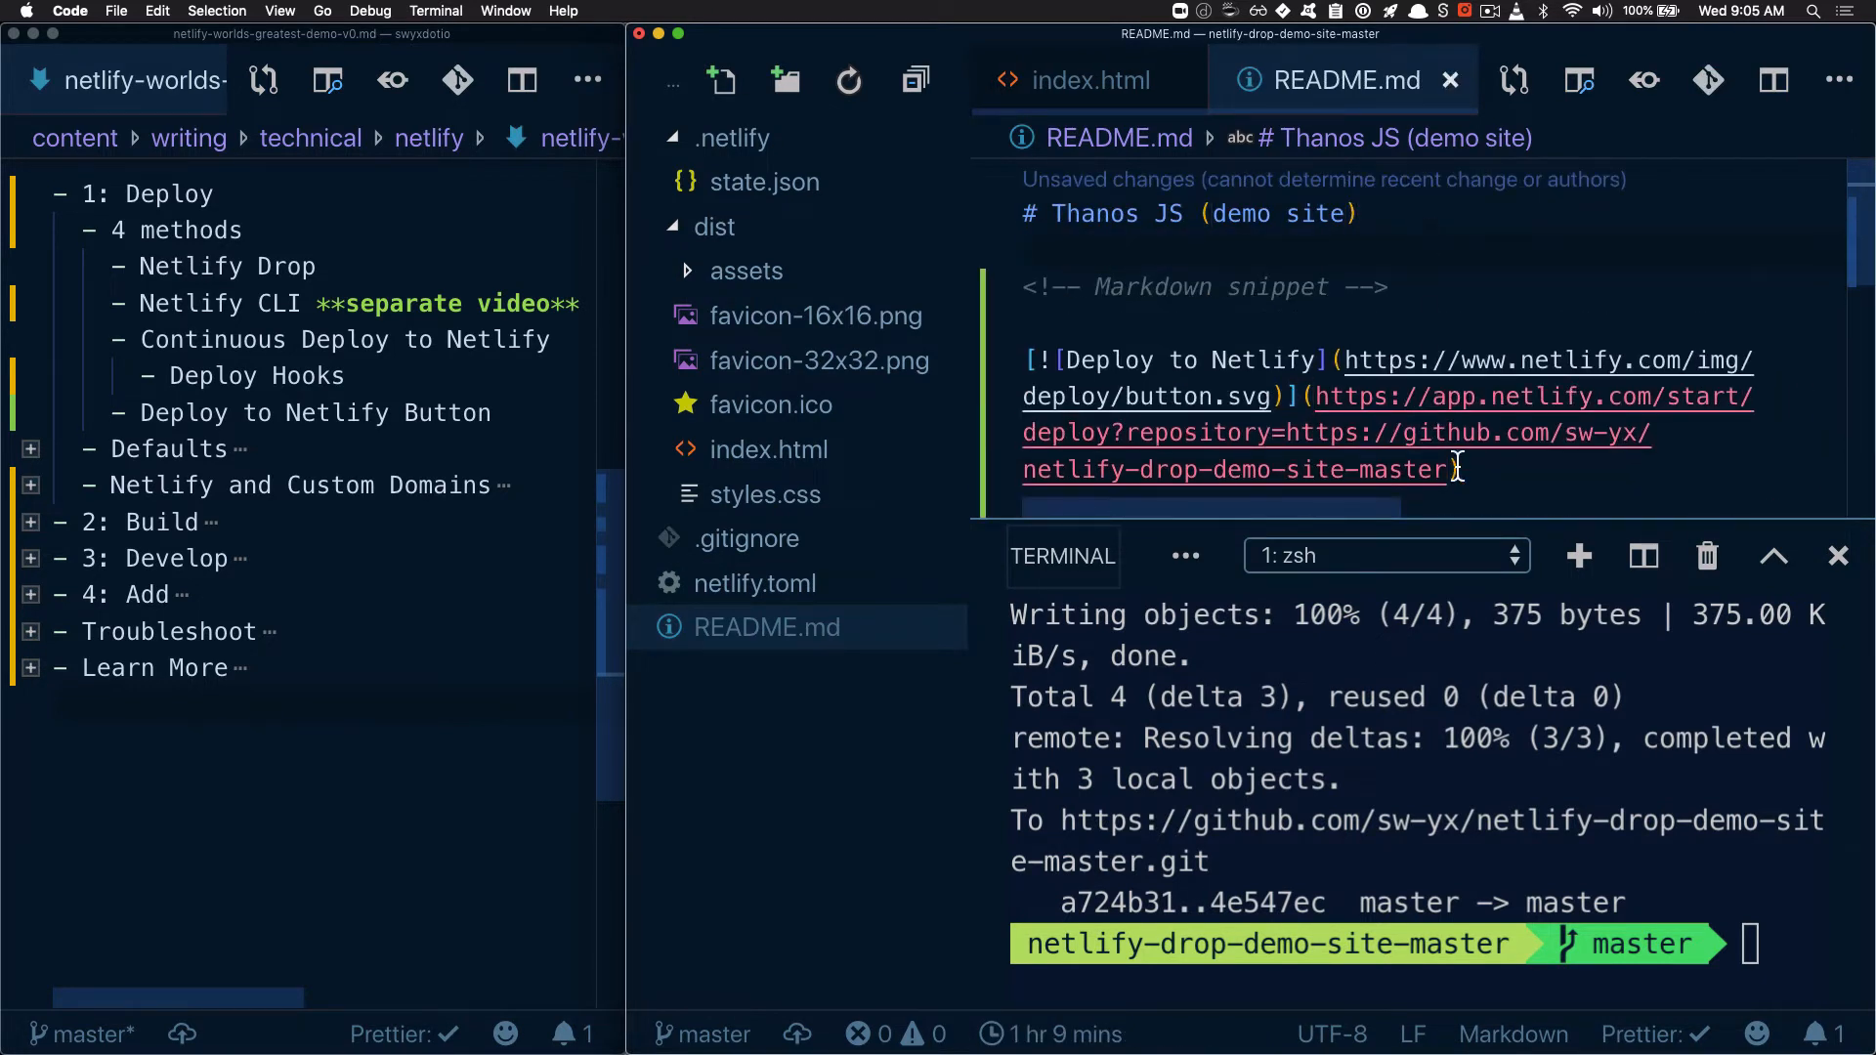
Check the repository's Git status in the integrated terminal with the gs command
click(1633, 861)
text(gs)
key(Return)
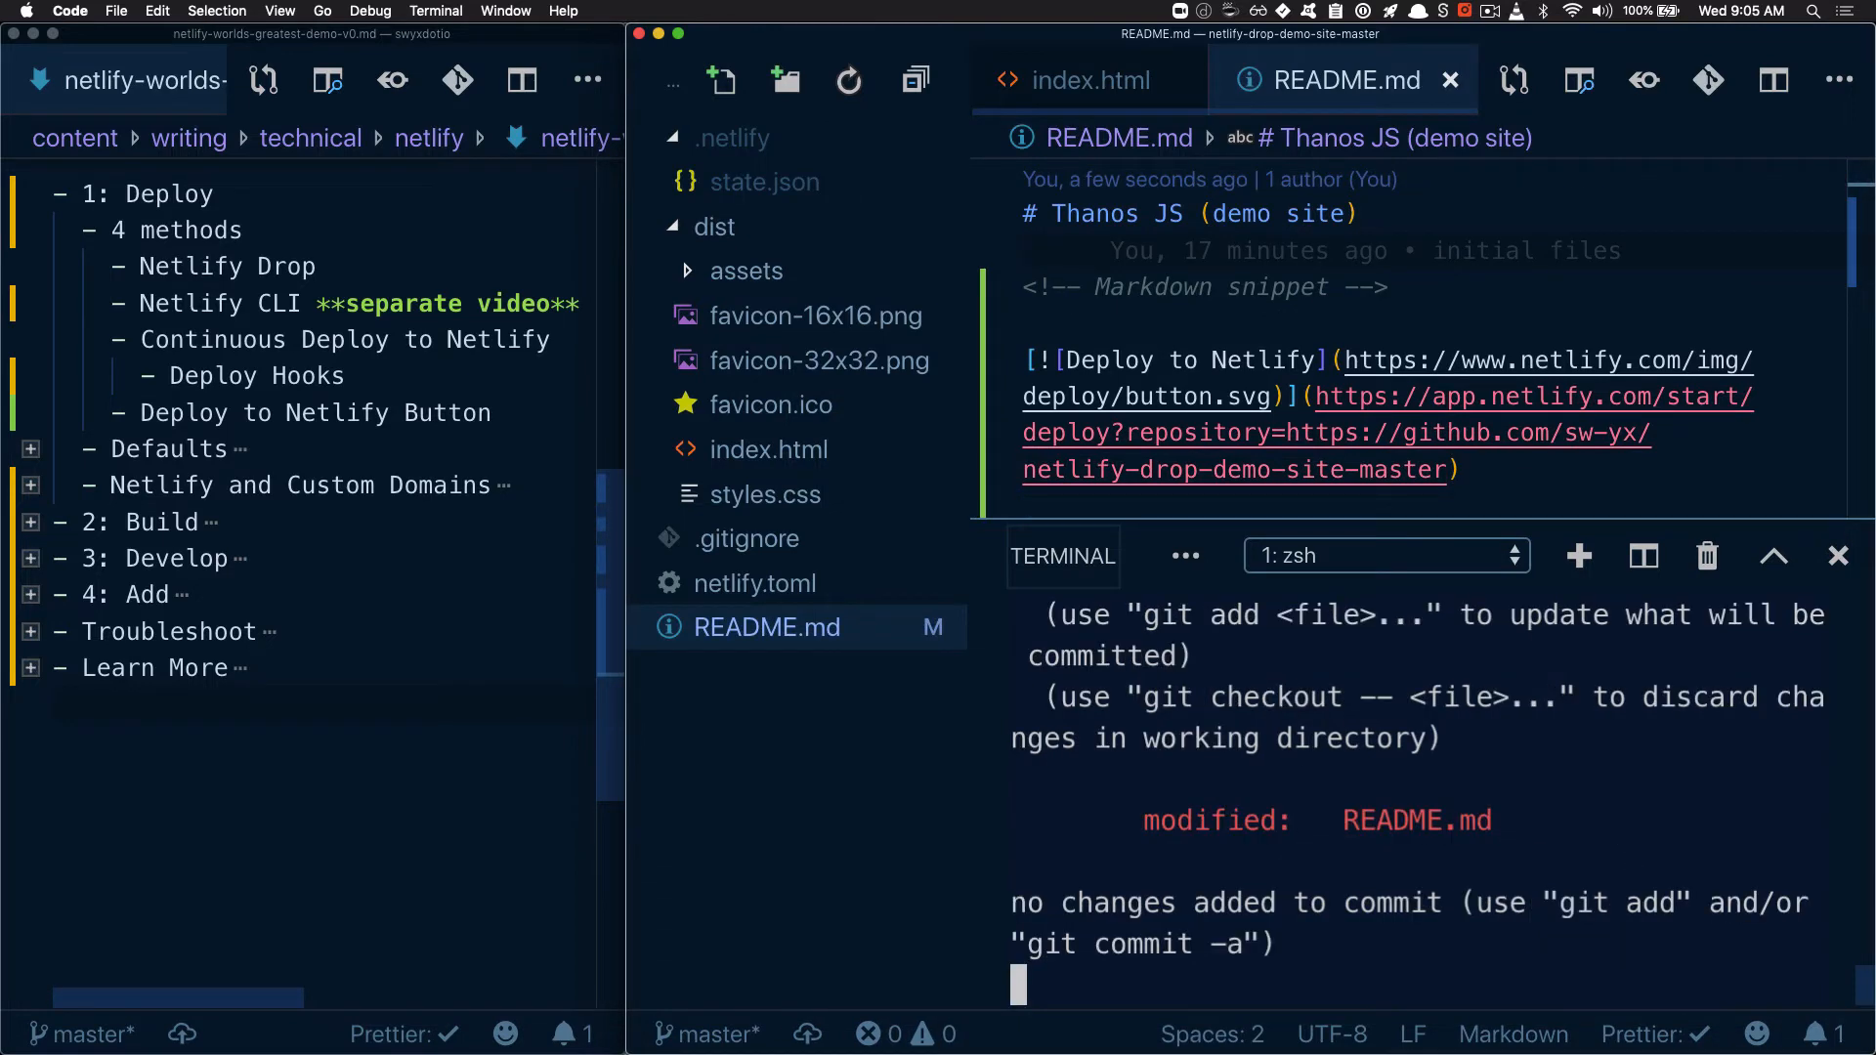
Commit the README change with gadmit under the message "new Deploy to Netlify Button" and push it to origin master with gpom
key(super+alt+f)
text(gadmit )
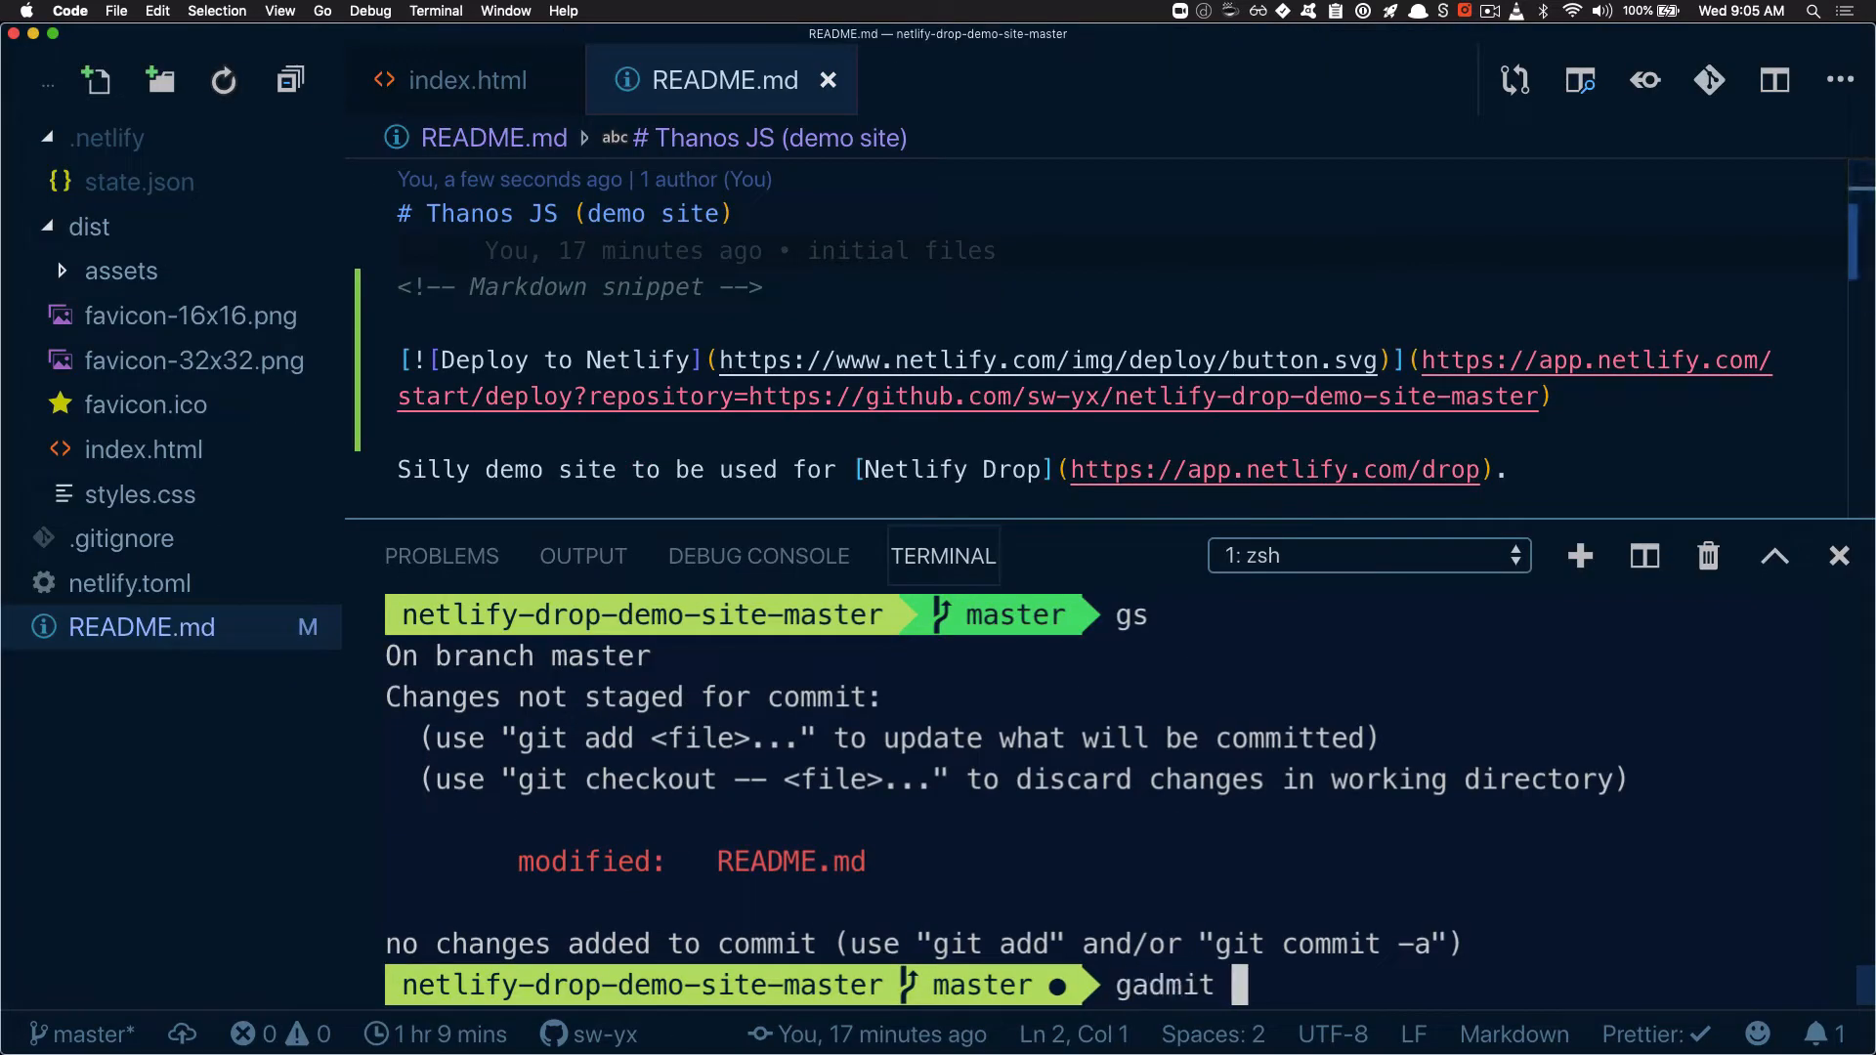
text("new )
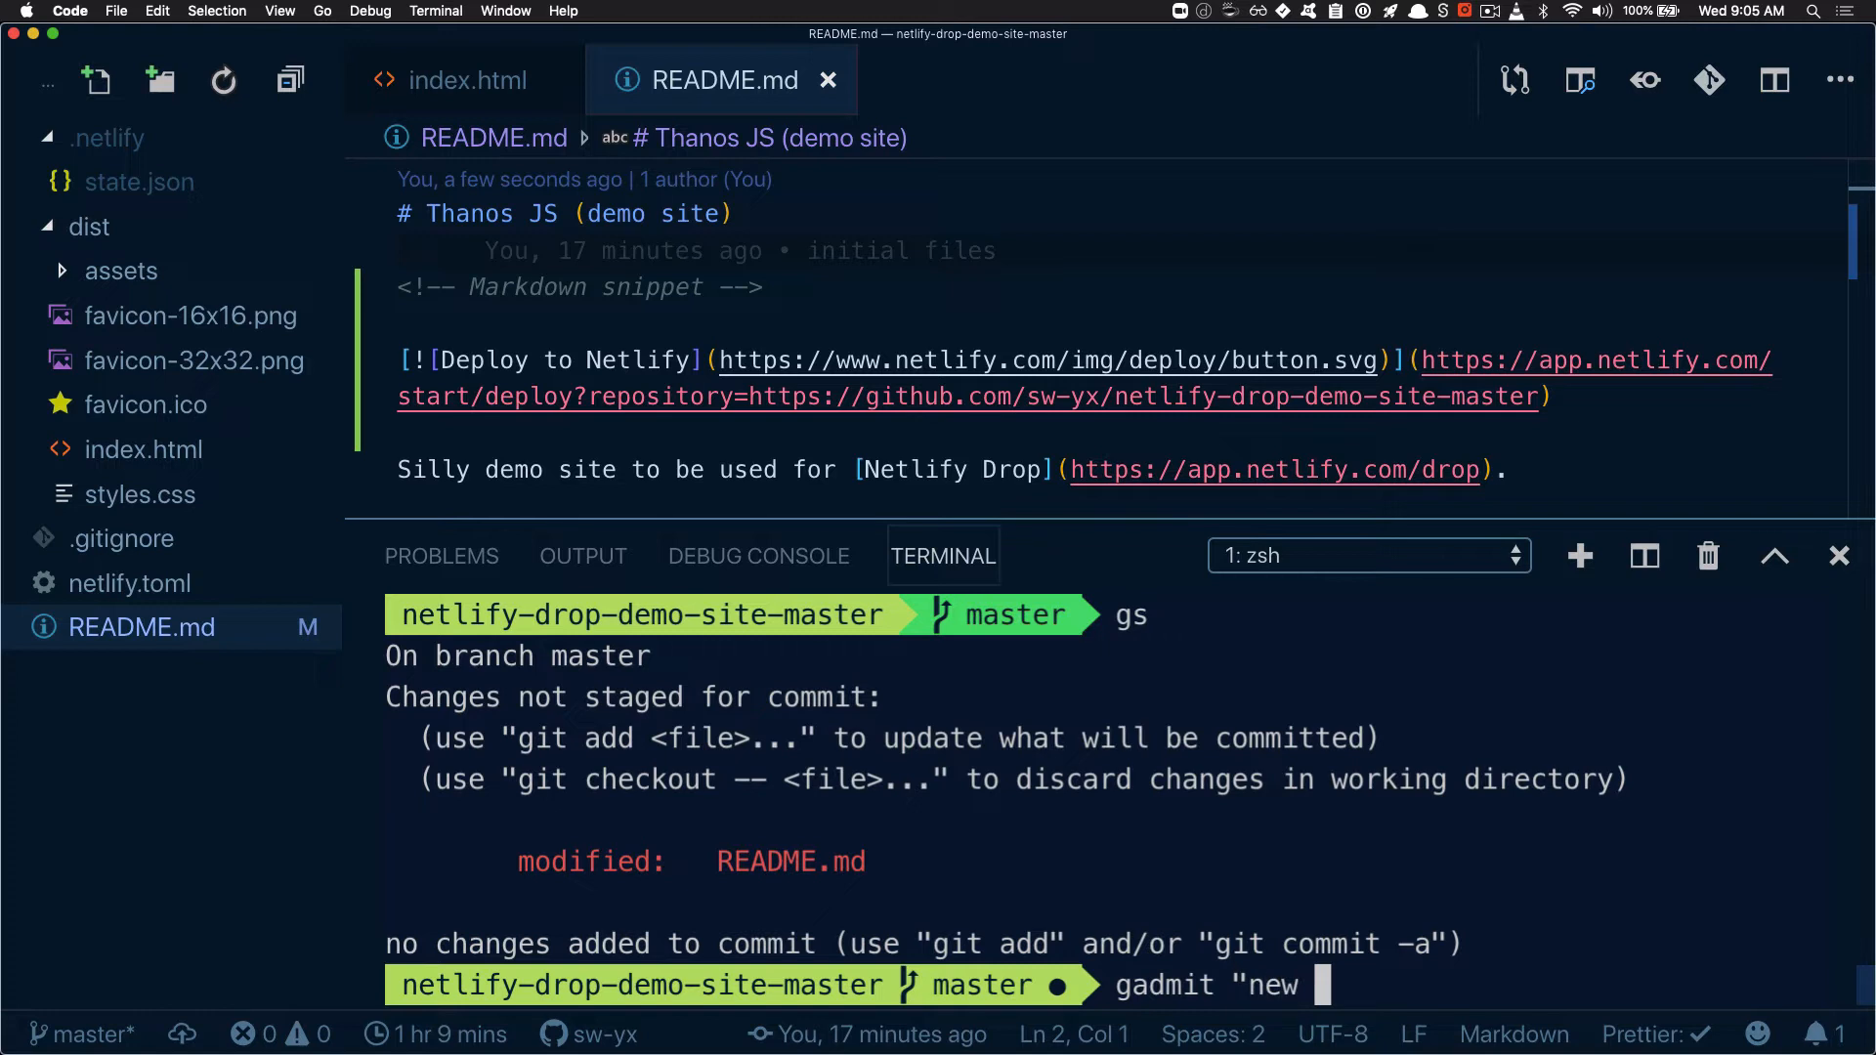
text(Deploy to Netlify)
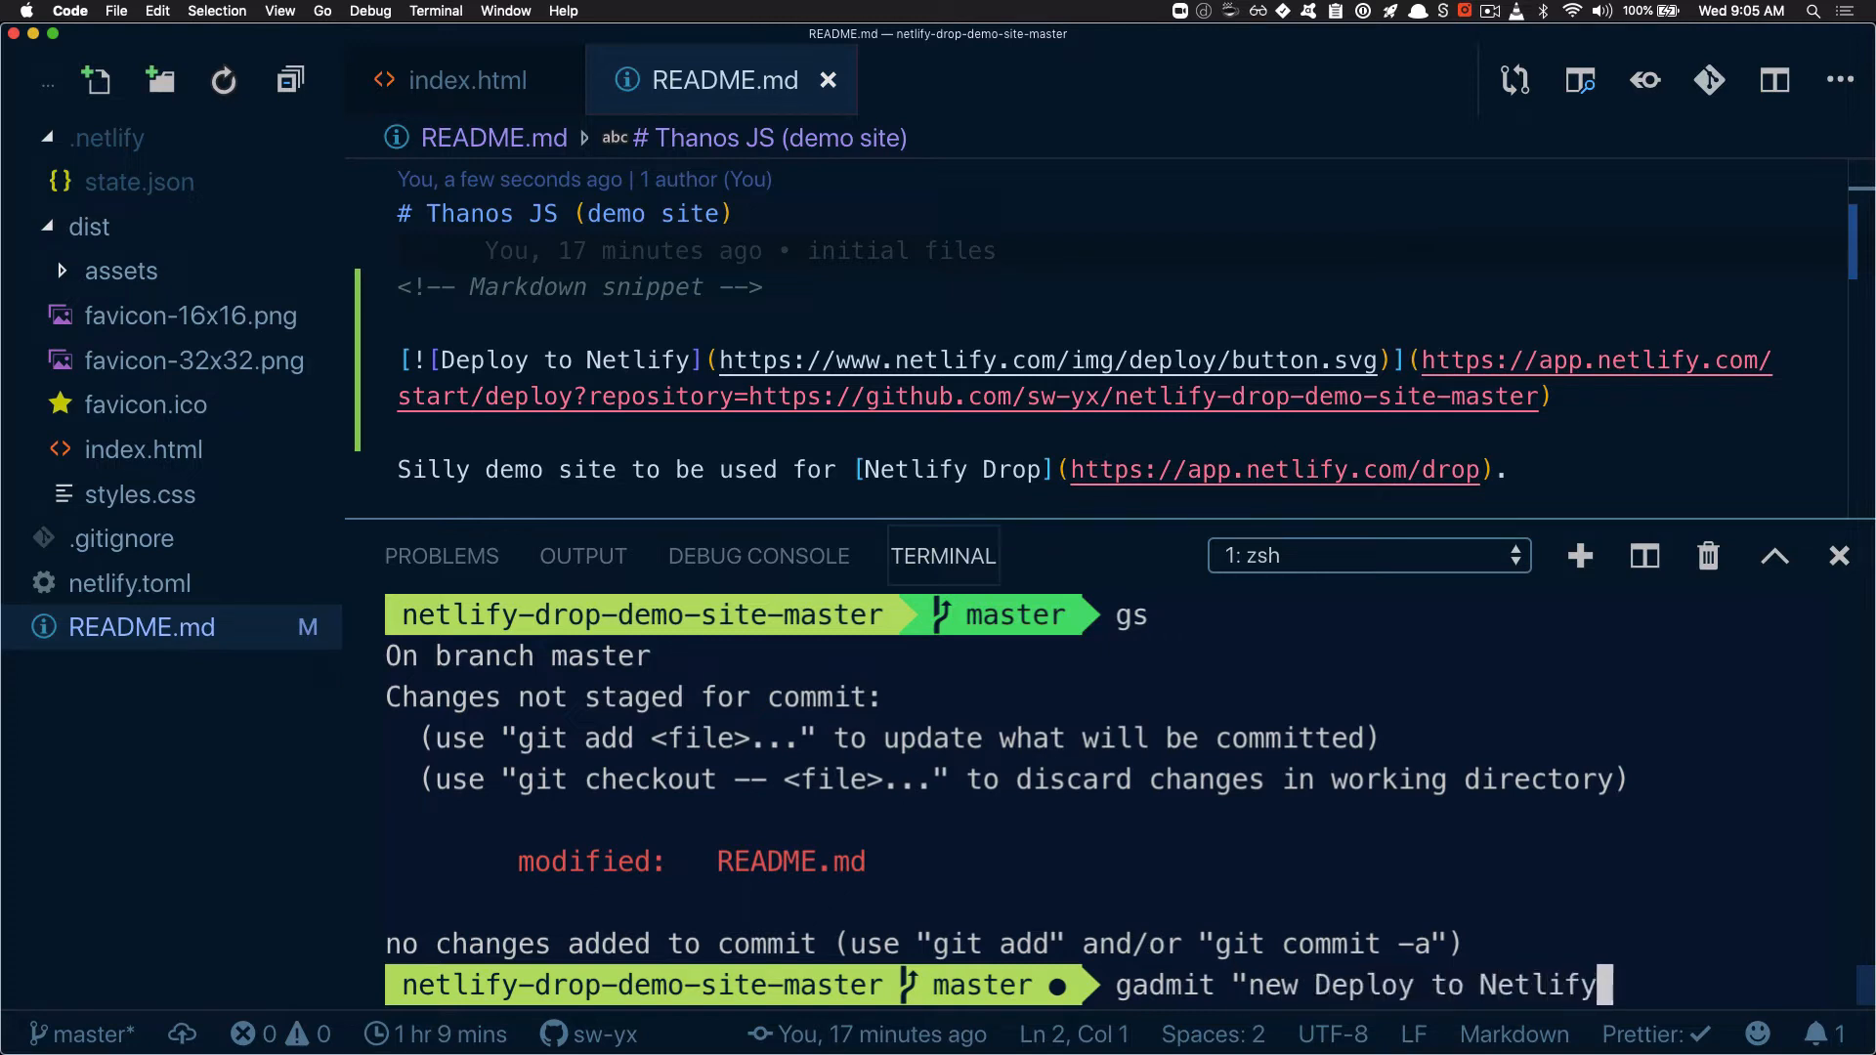
text( Button")
key(Return)
text(gpom)
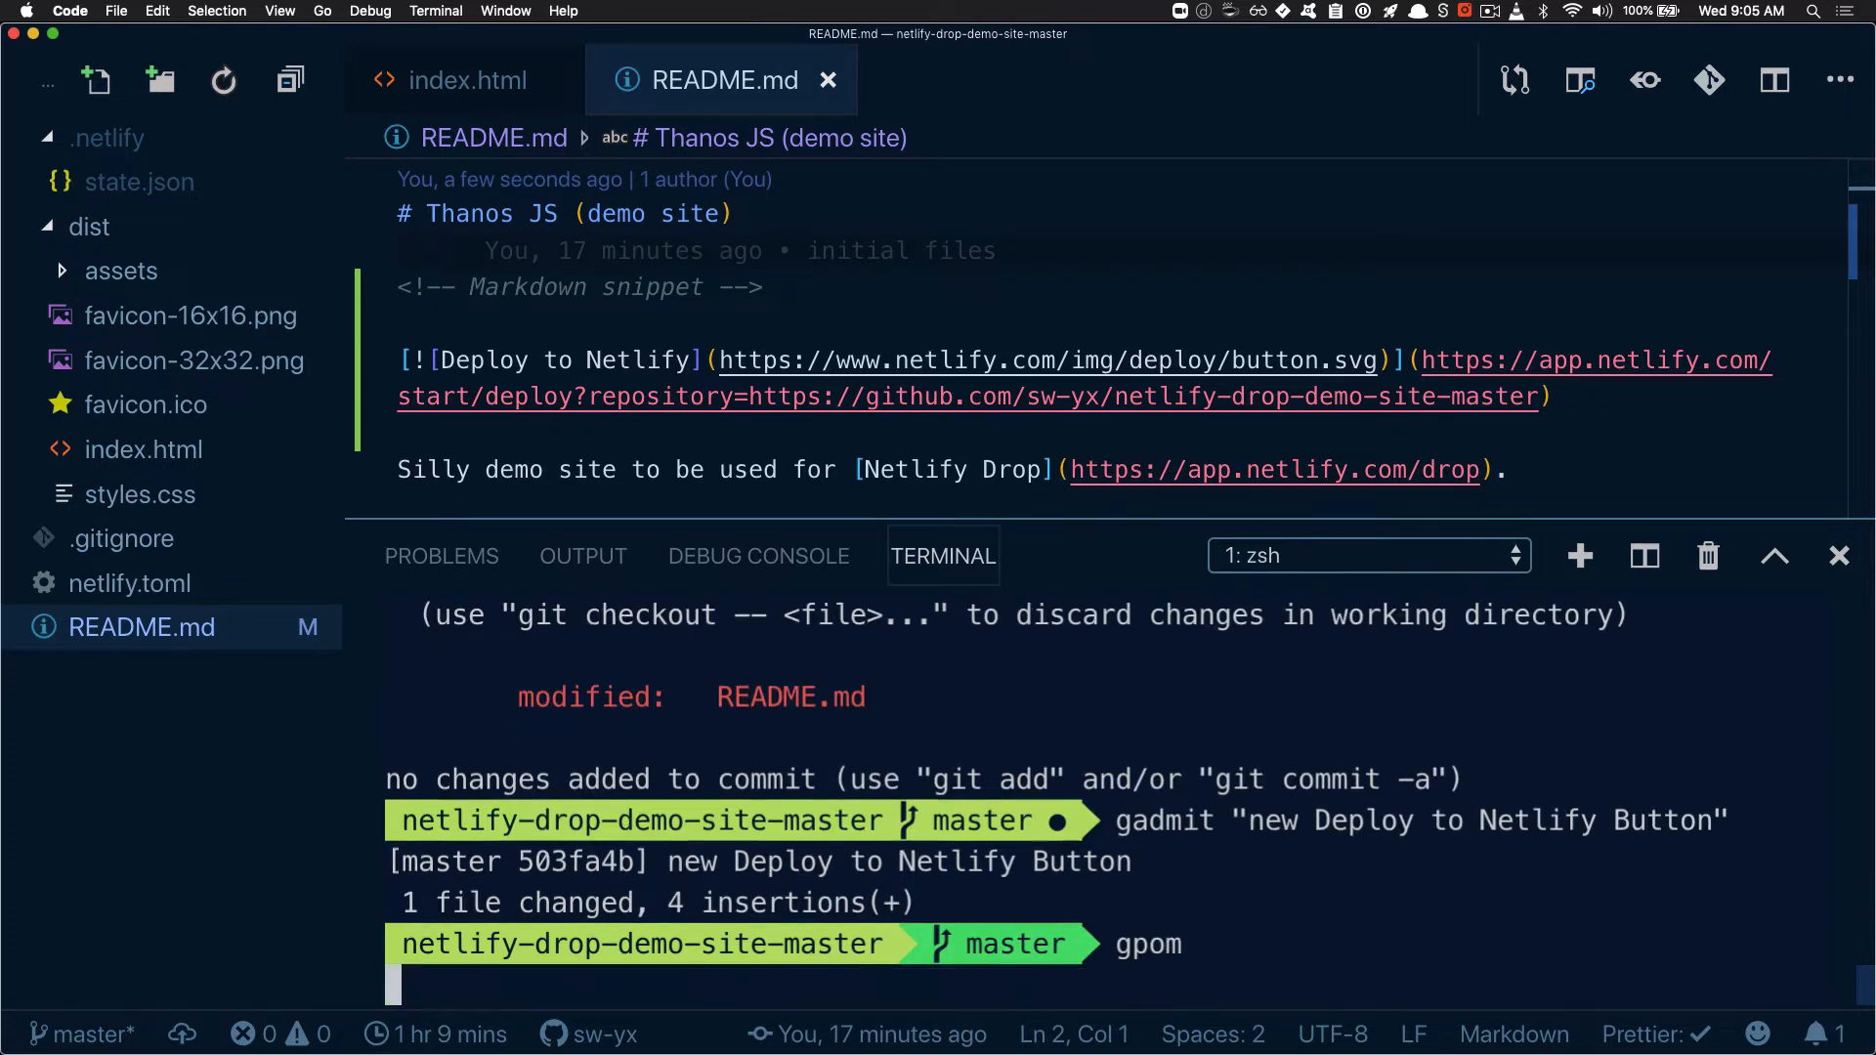
key(Return)
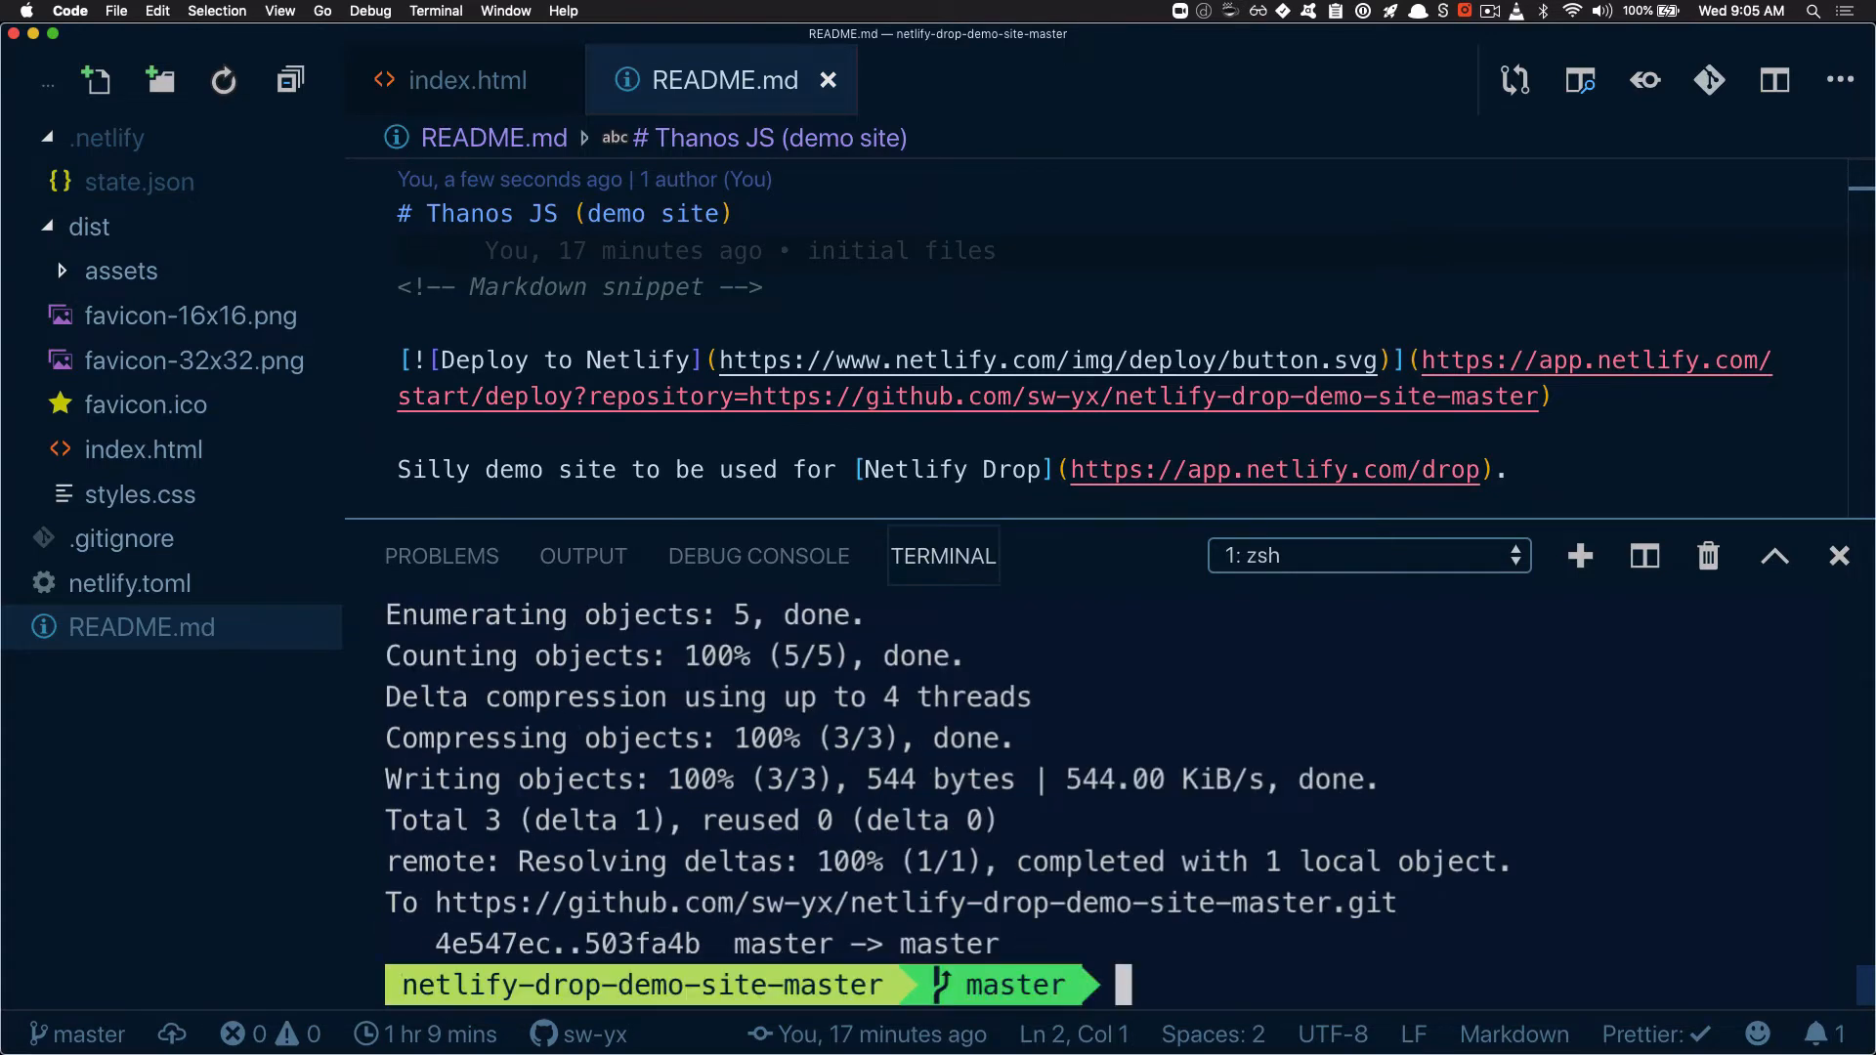
Switch to Chrome, reload the netlify-drop-demo-site-master repository page on GitHub and follow the README's Deploy to Netlify button
key(super+Tab)
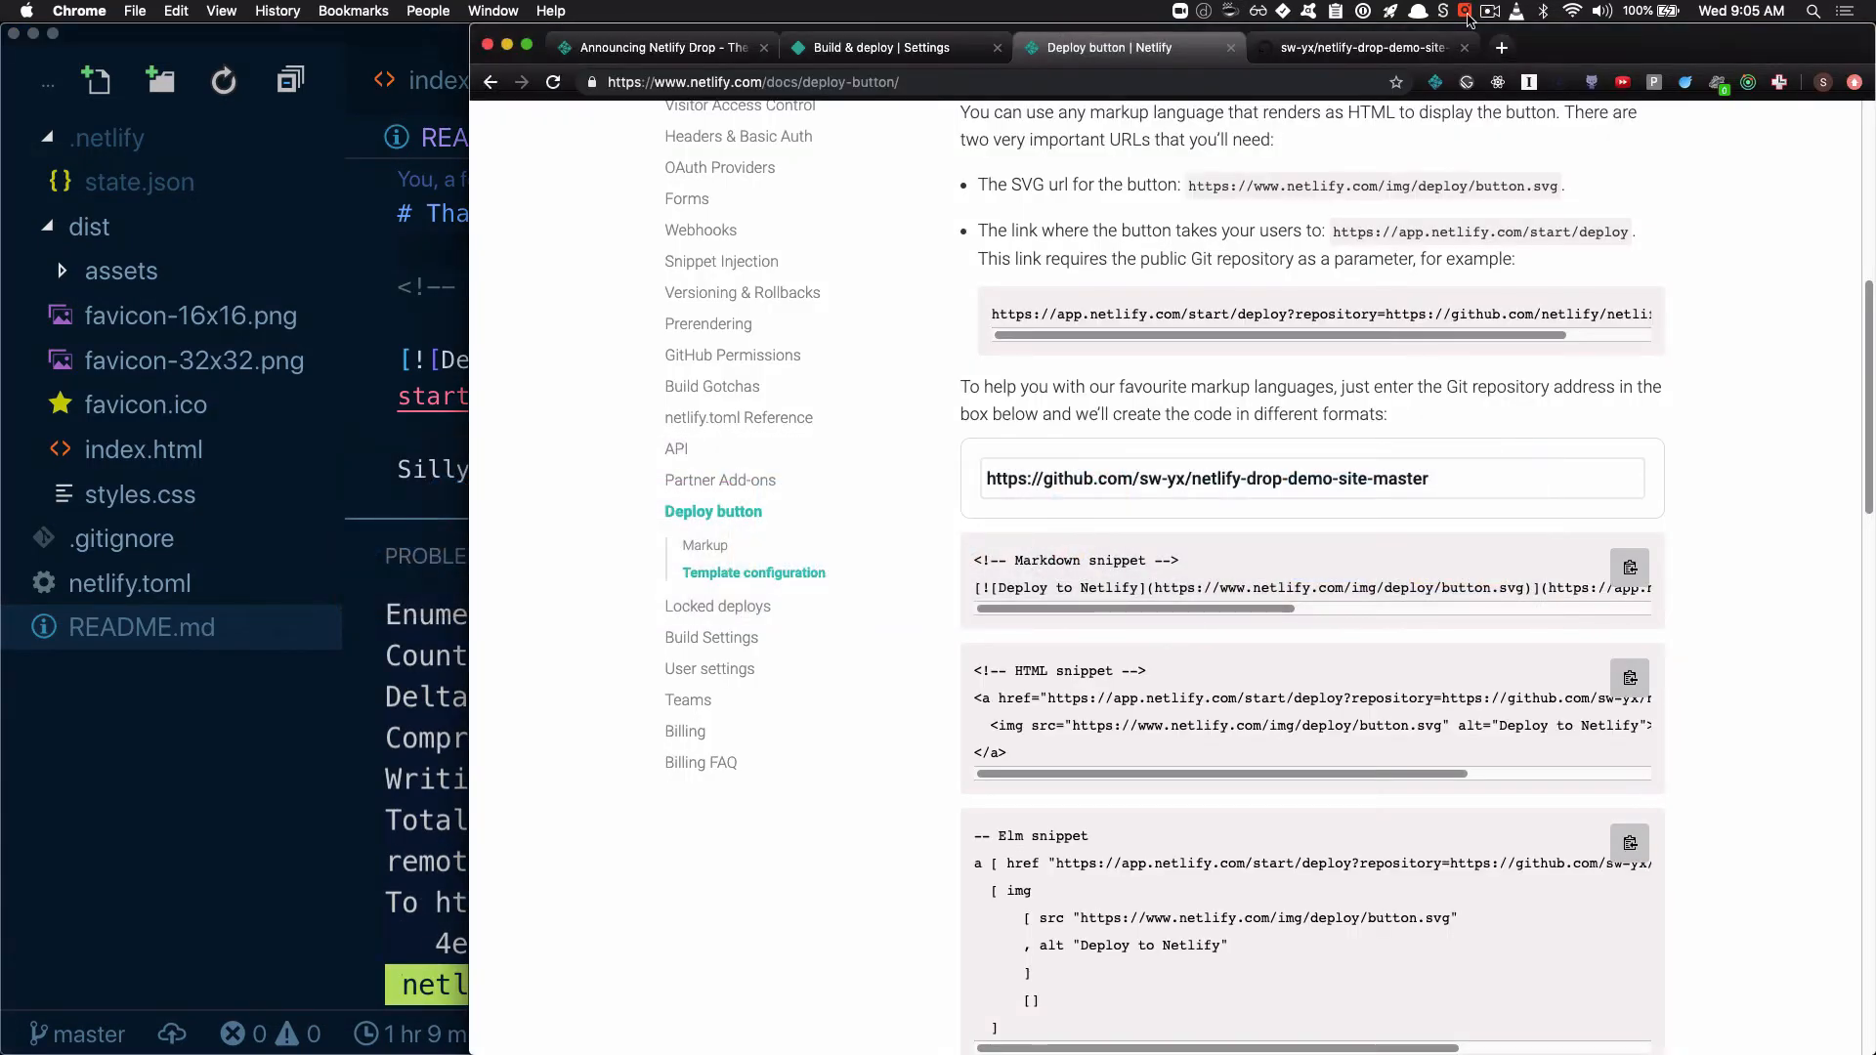
click(1427, 55)
key(super+r)
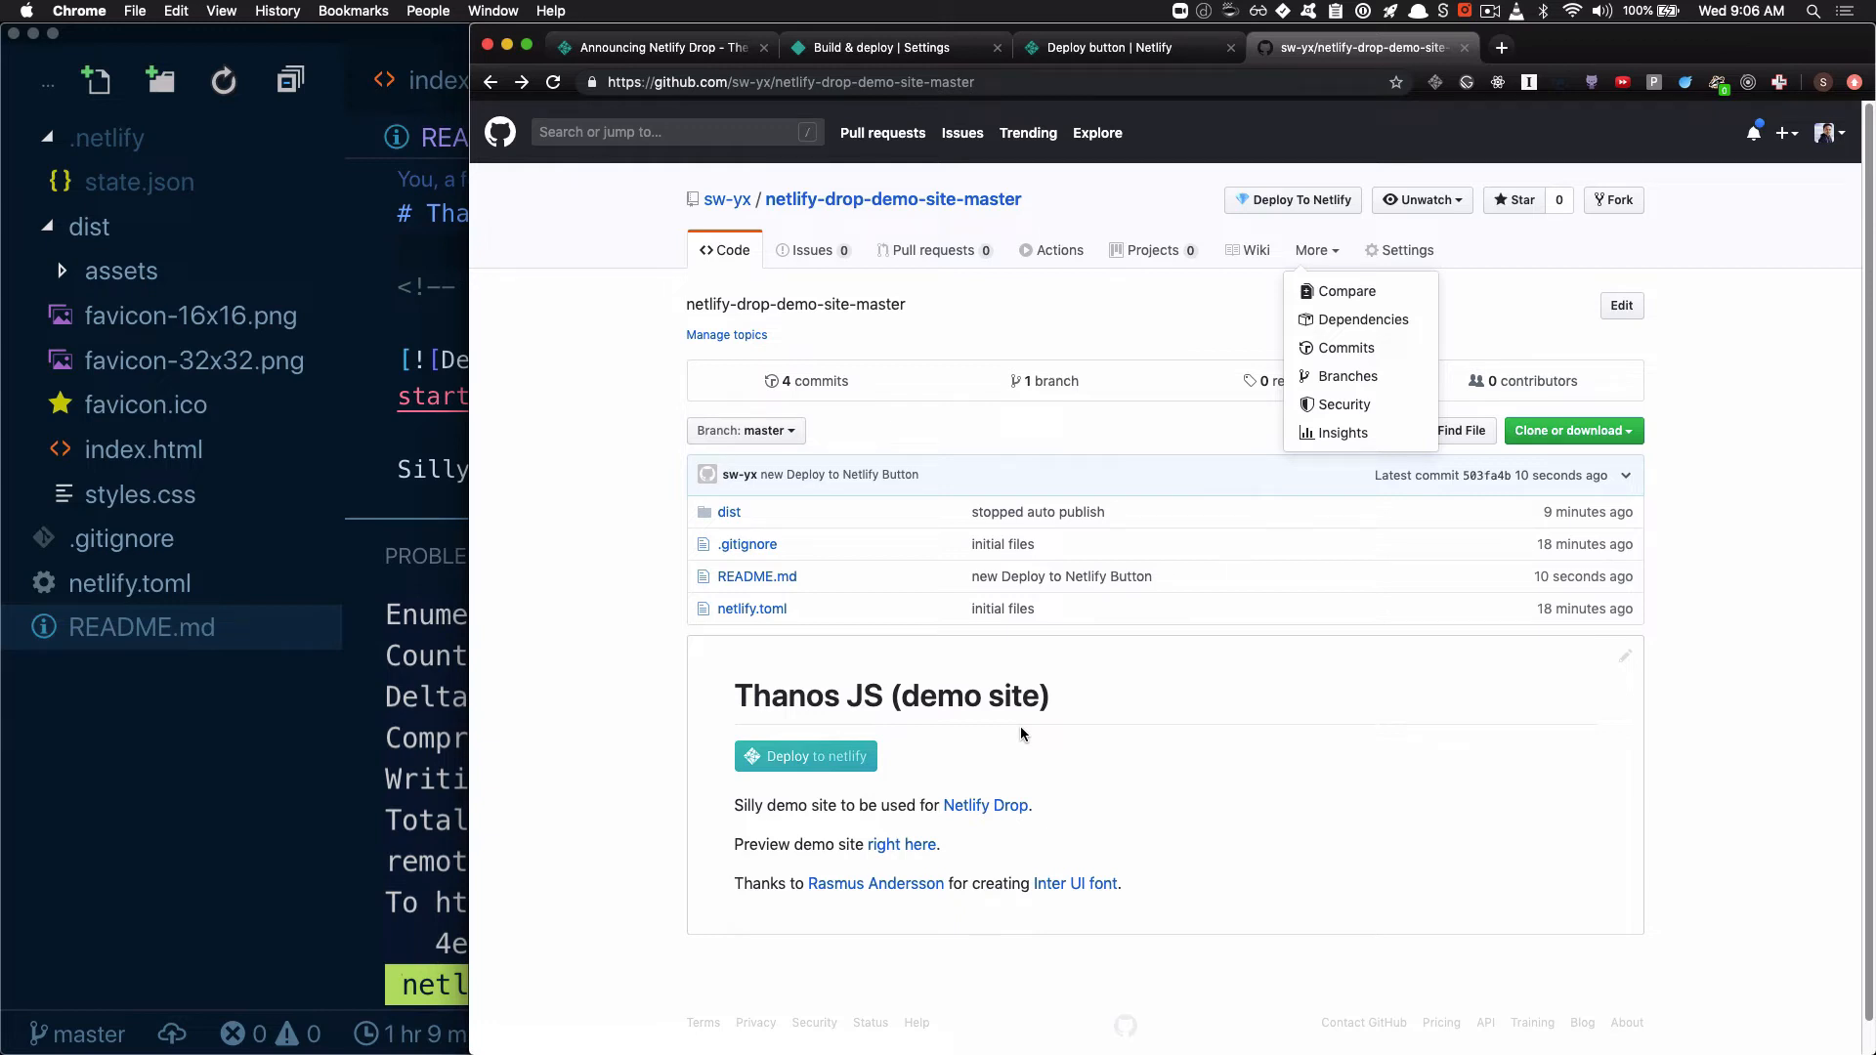
click(855, 758)
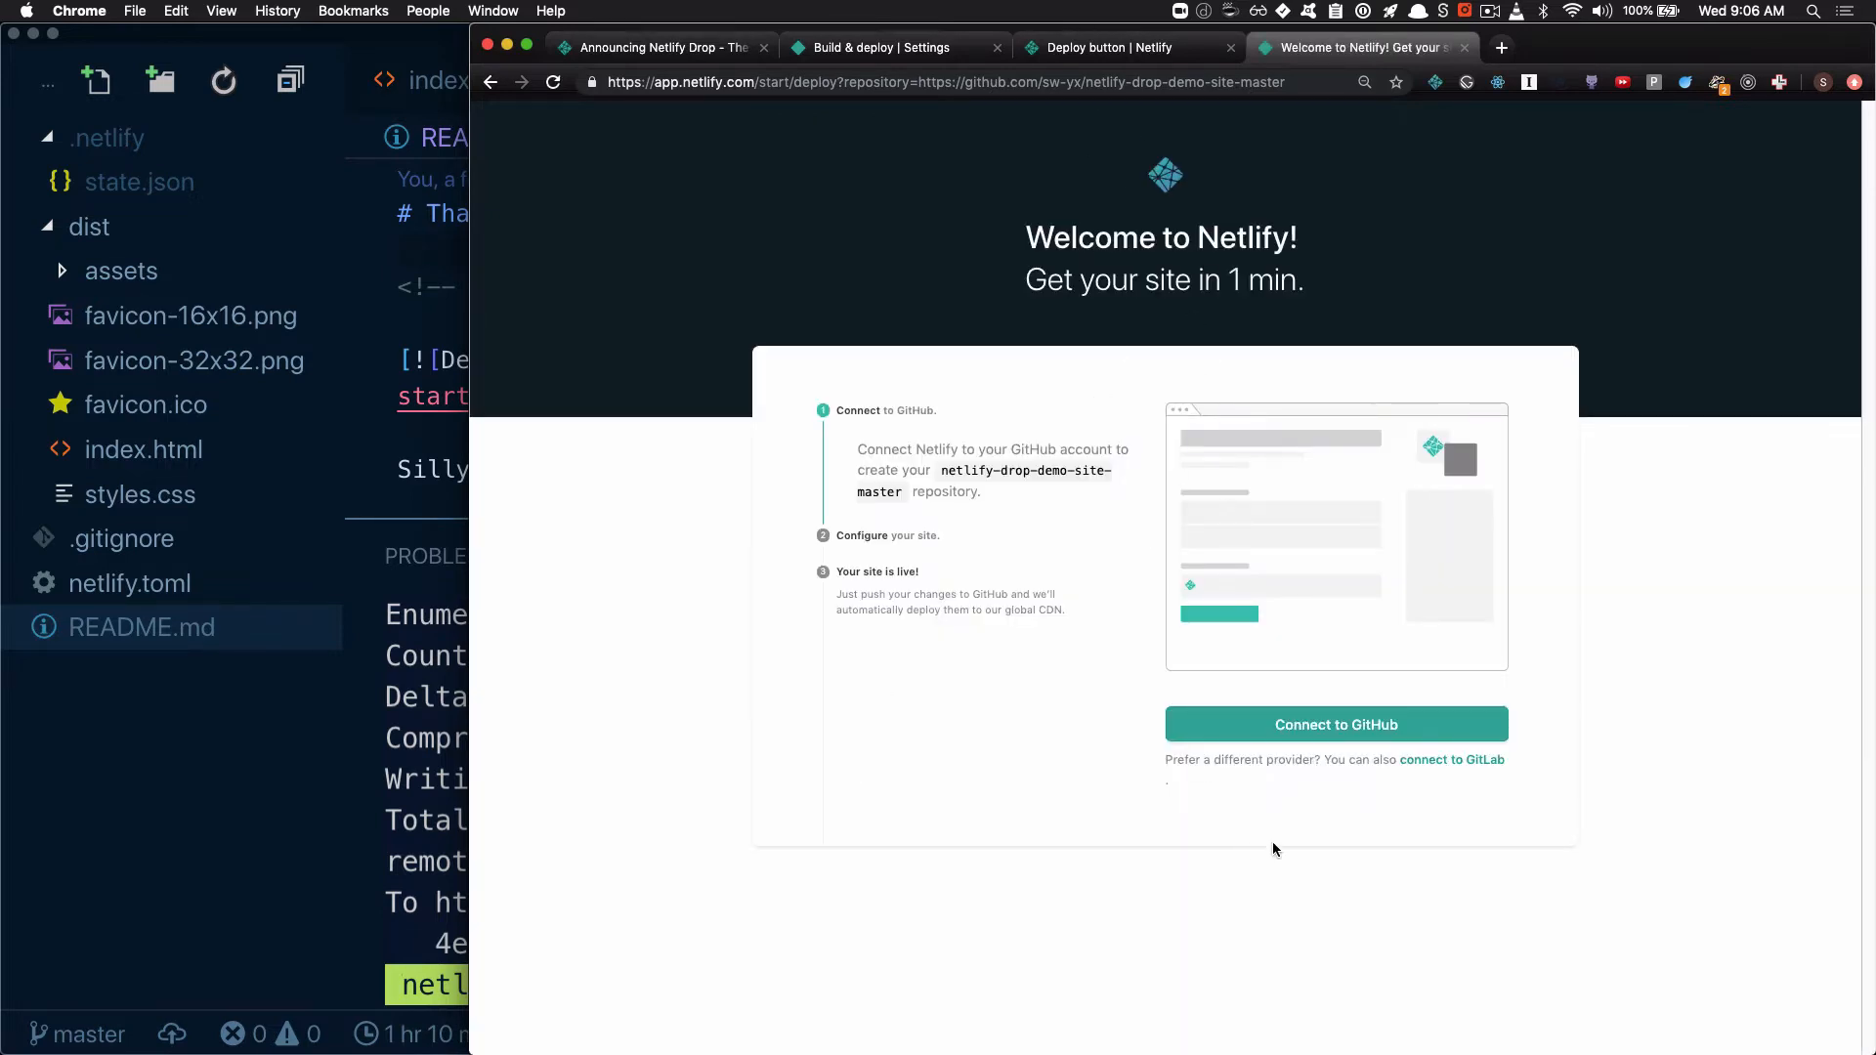
Connect Netlify to GitHub, name the new repository netlify-drop-demo-site-master-deploy-to-netlify, and save and deploy the site
click(1212, 725)
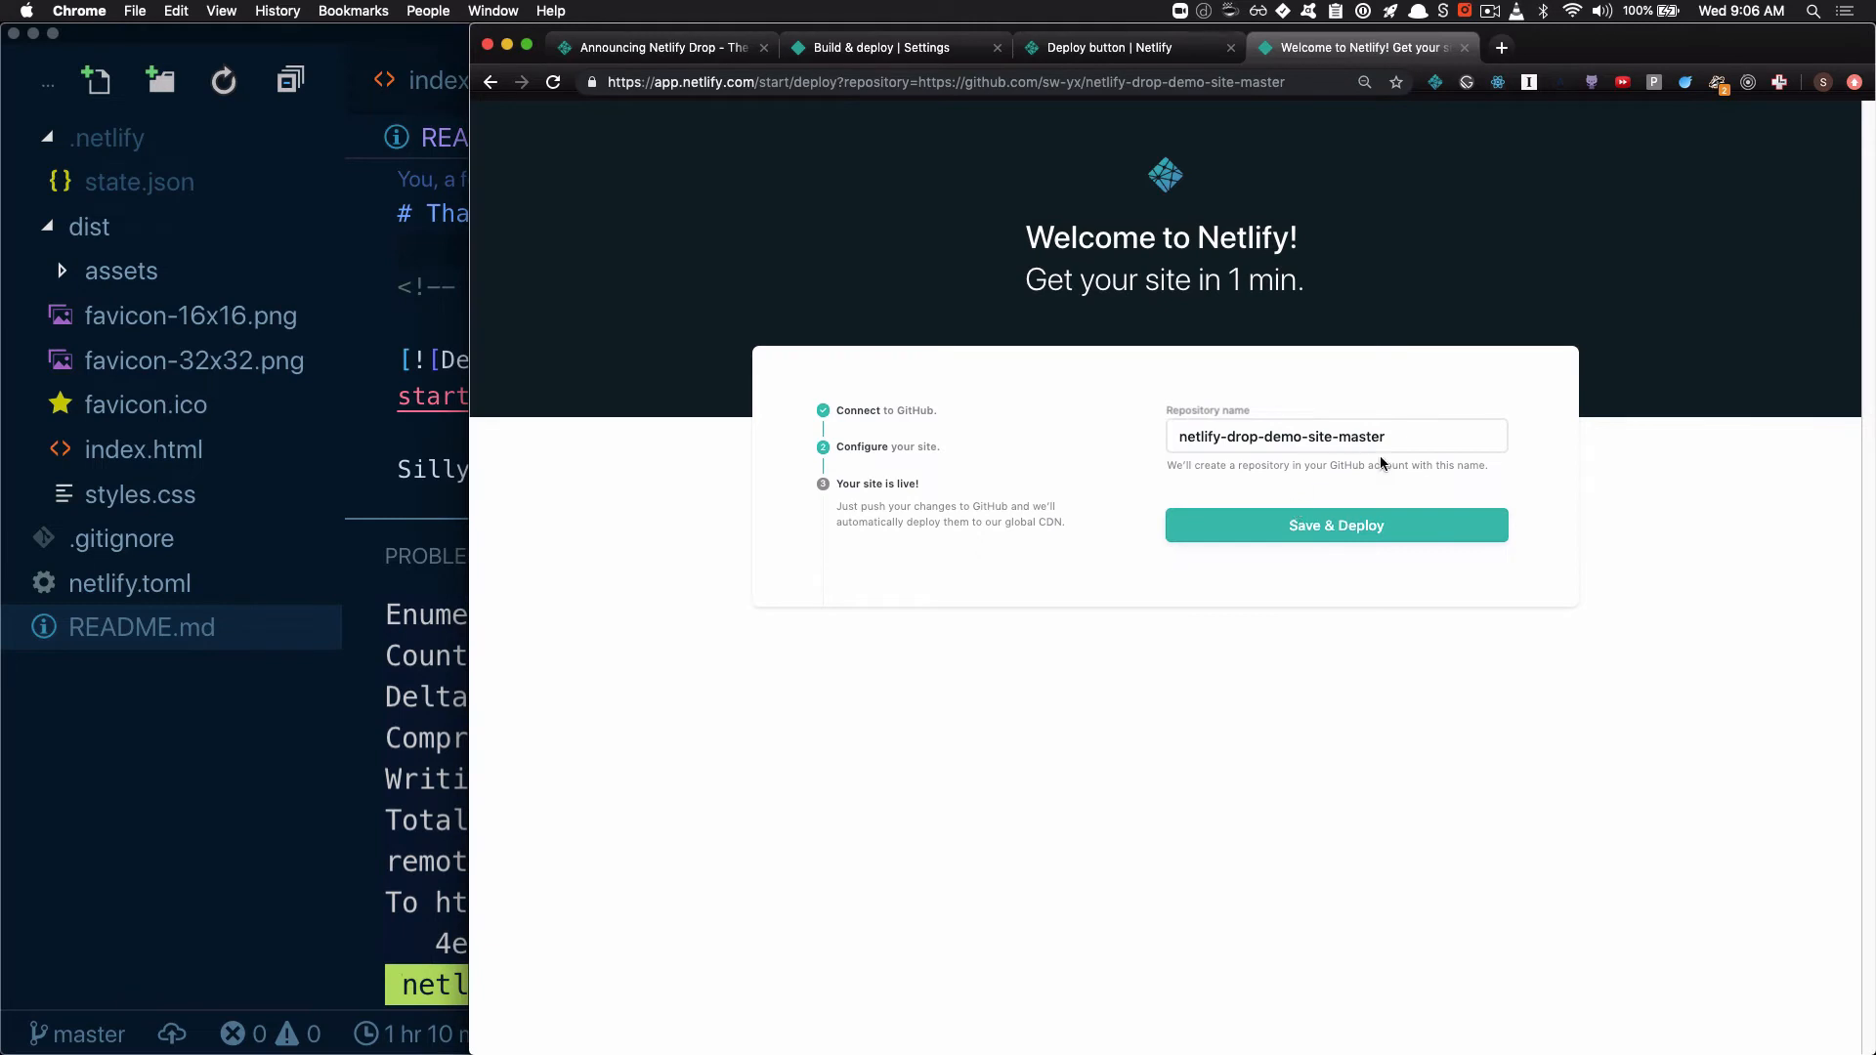
click(1411, 439)
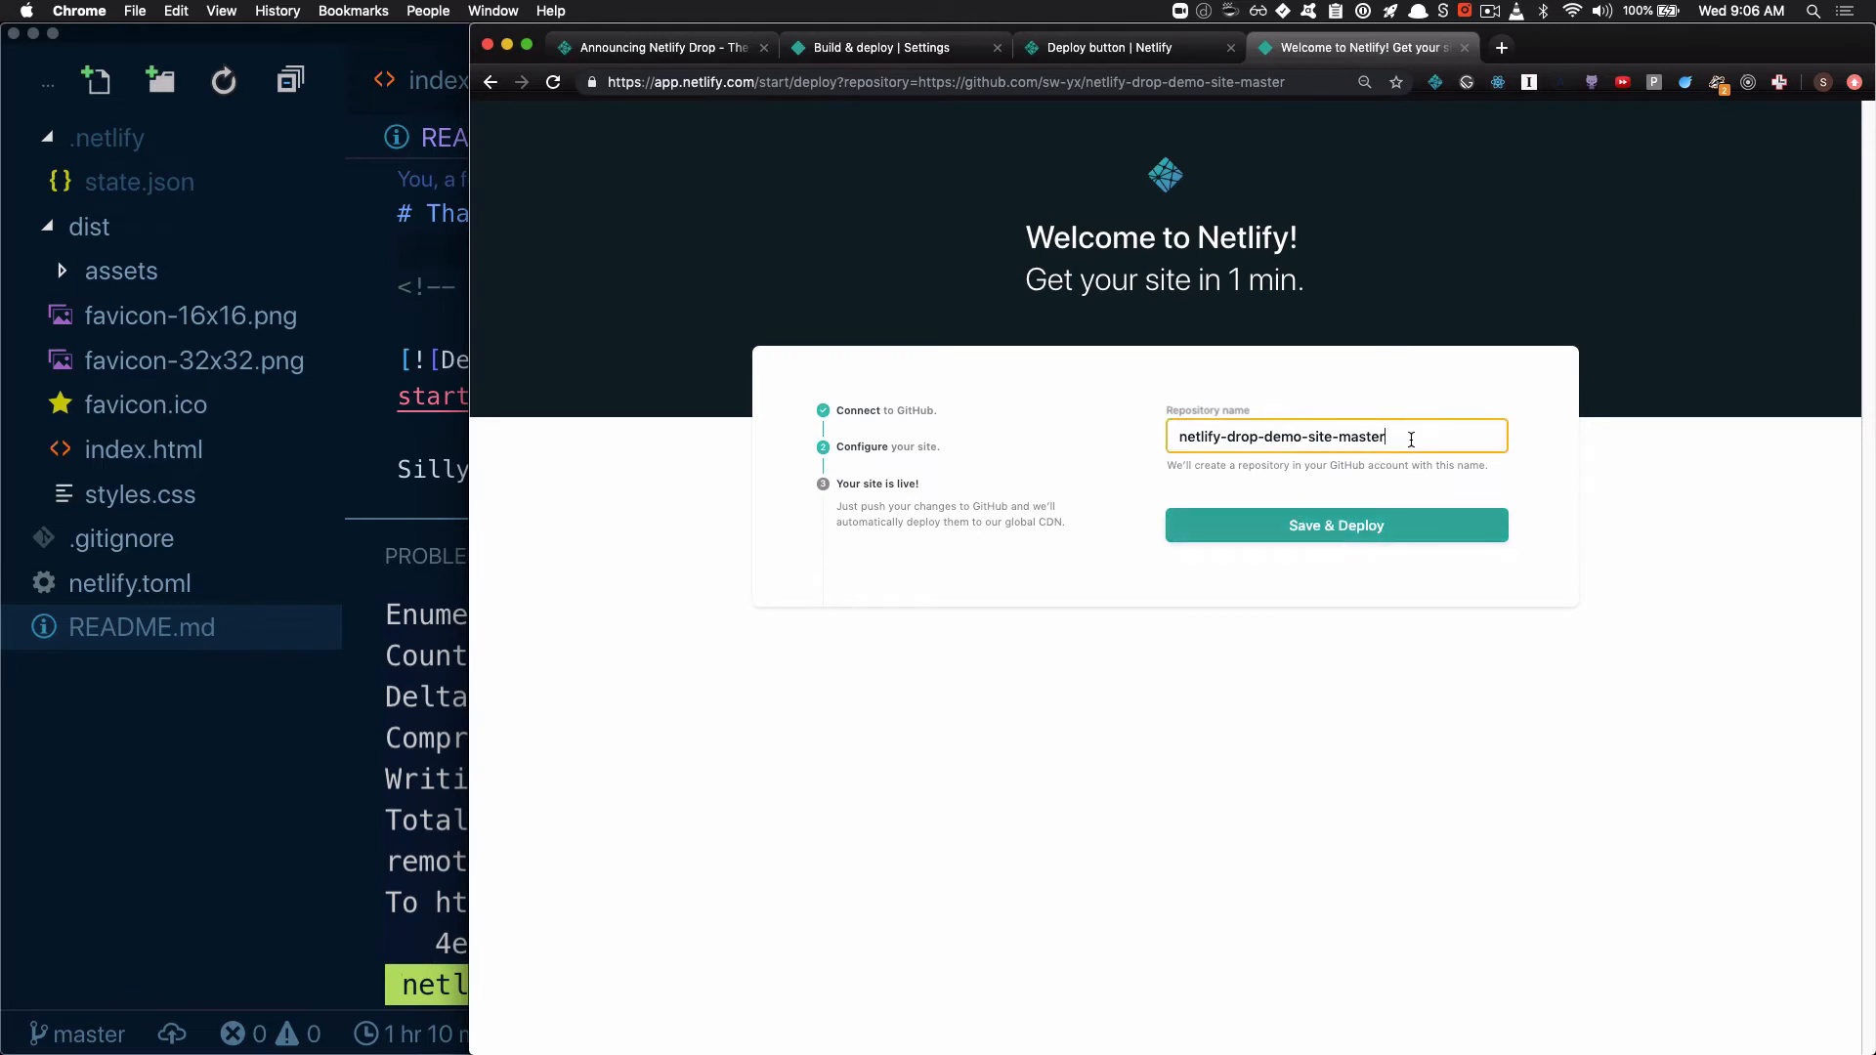
text(-deploy-to-netlify)
key(Return)
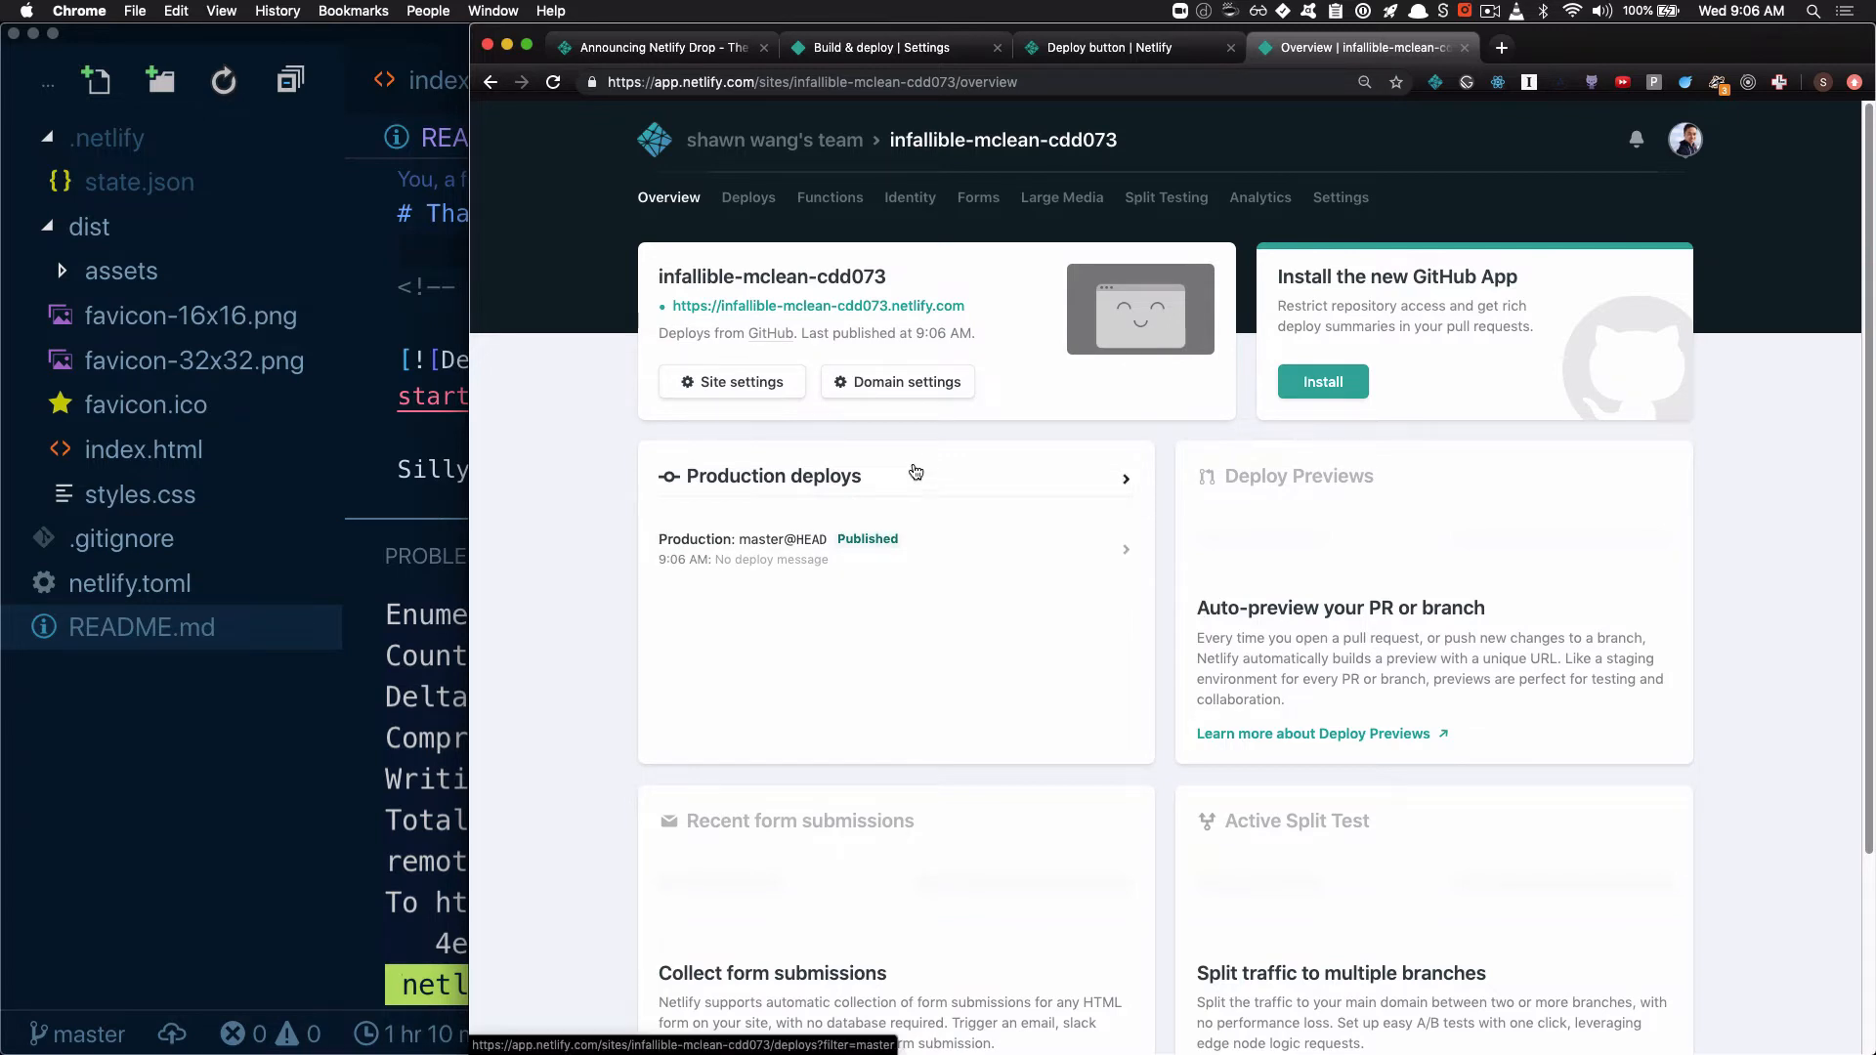
View the newly deployed site at its live address, close it and open the GitHub repository the site deploys from
click(792, 308)
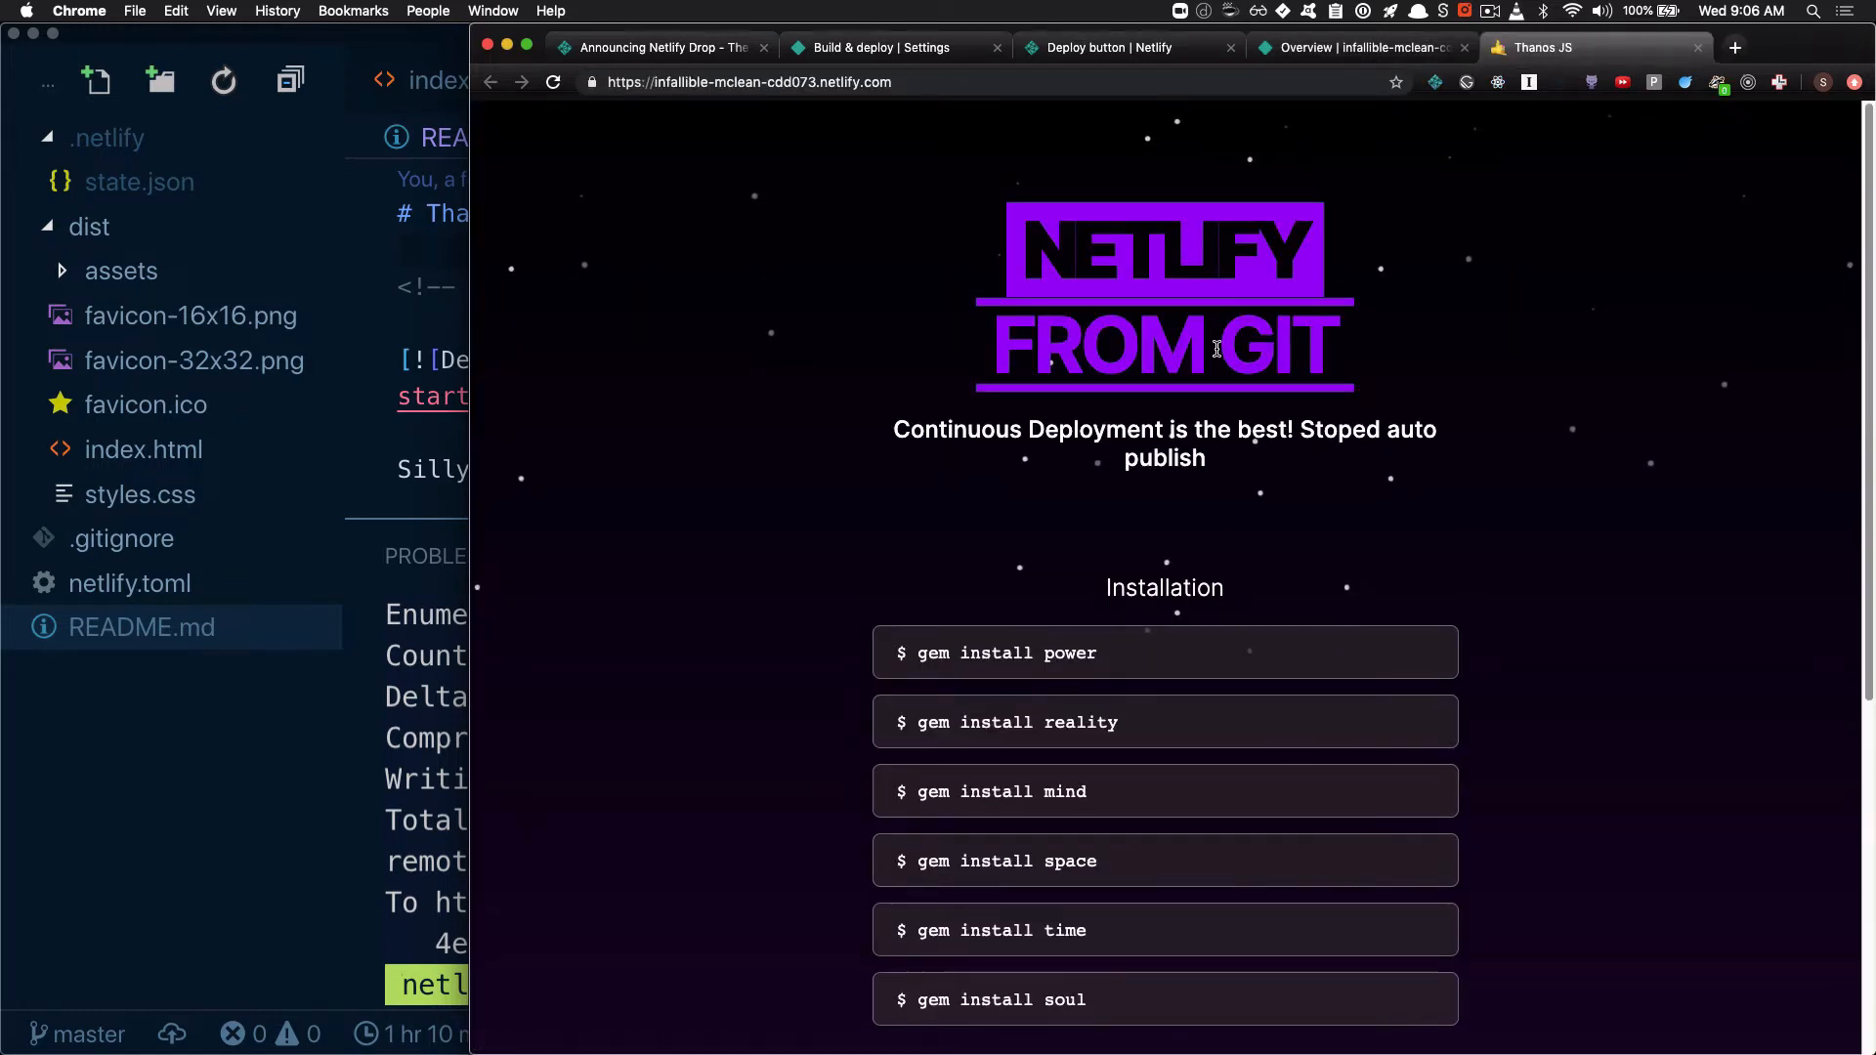
click(1699, 47)
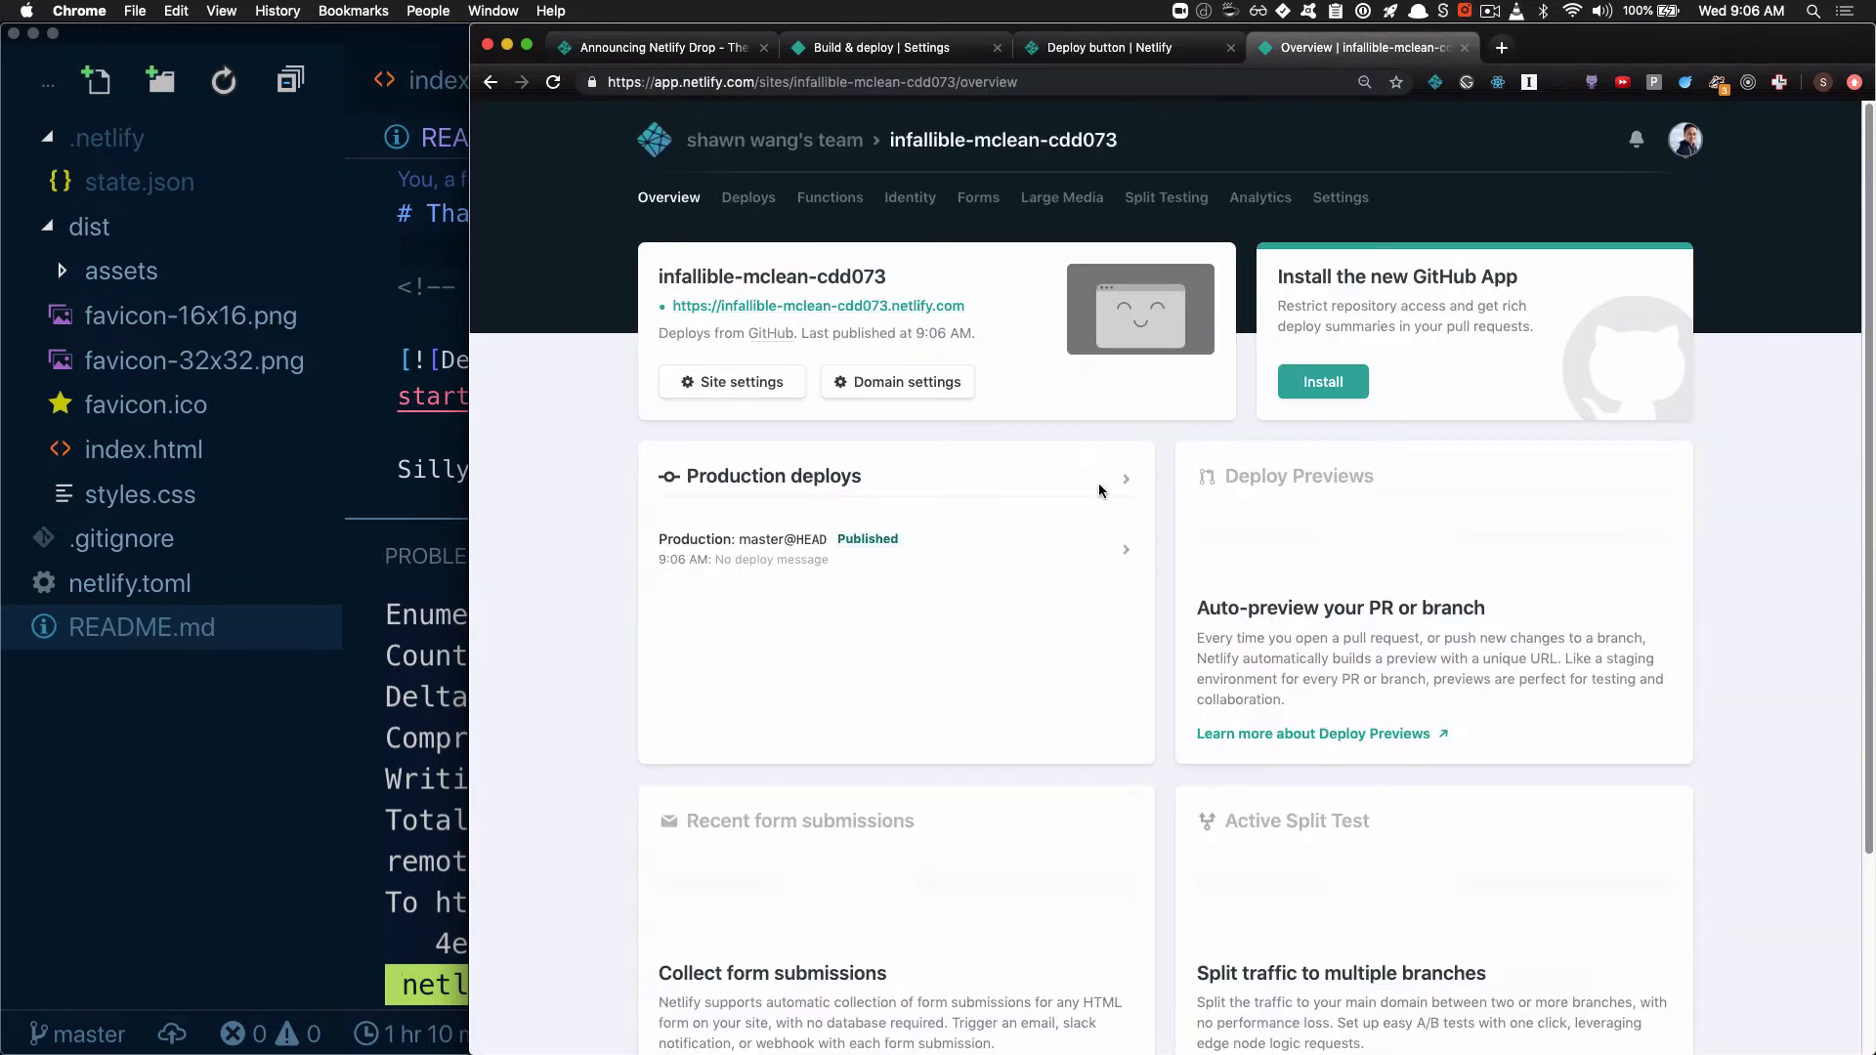
click(770, 334)
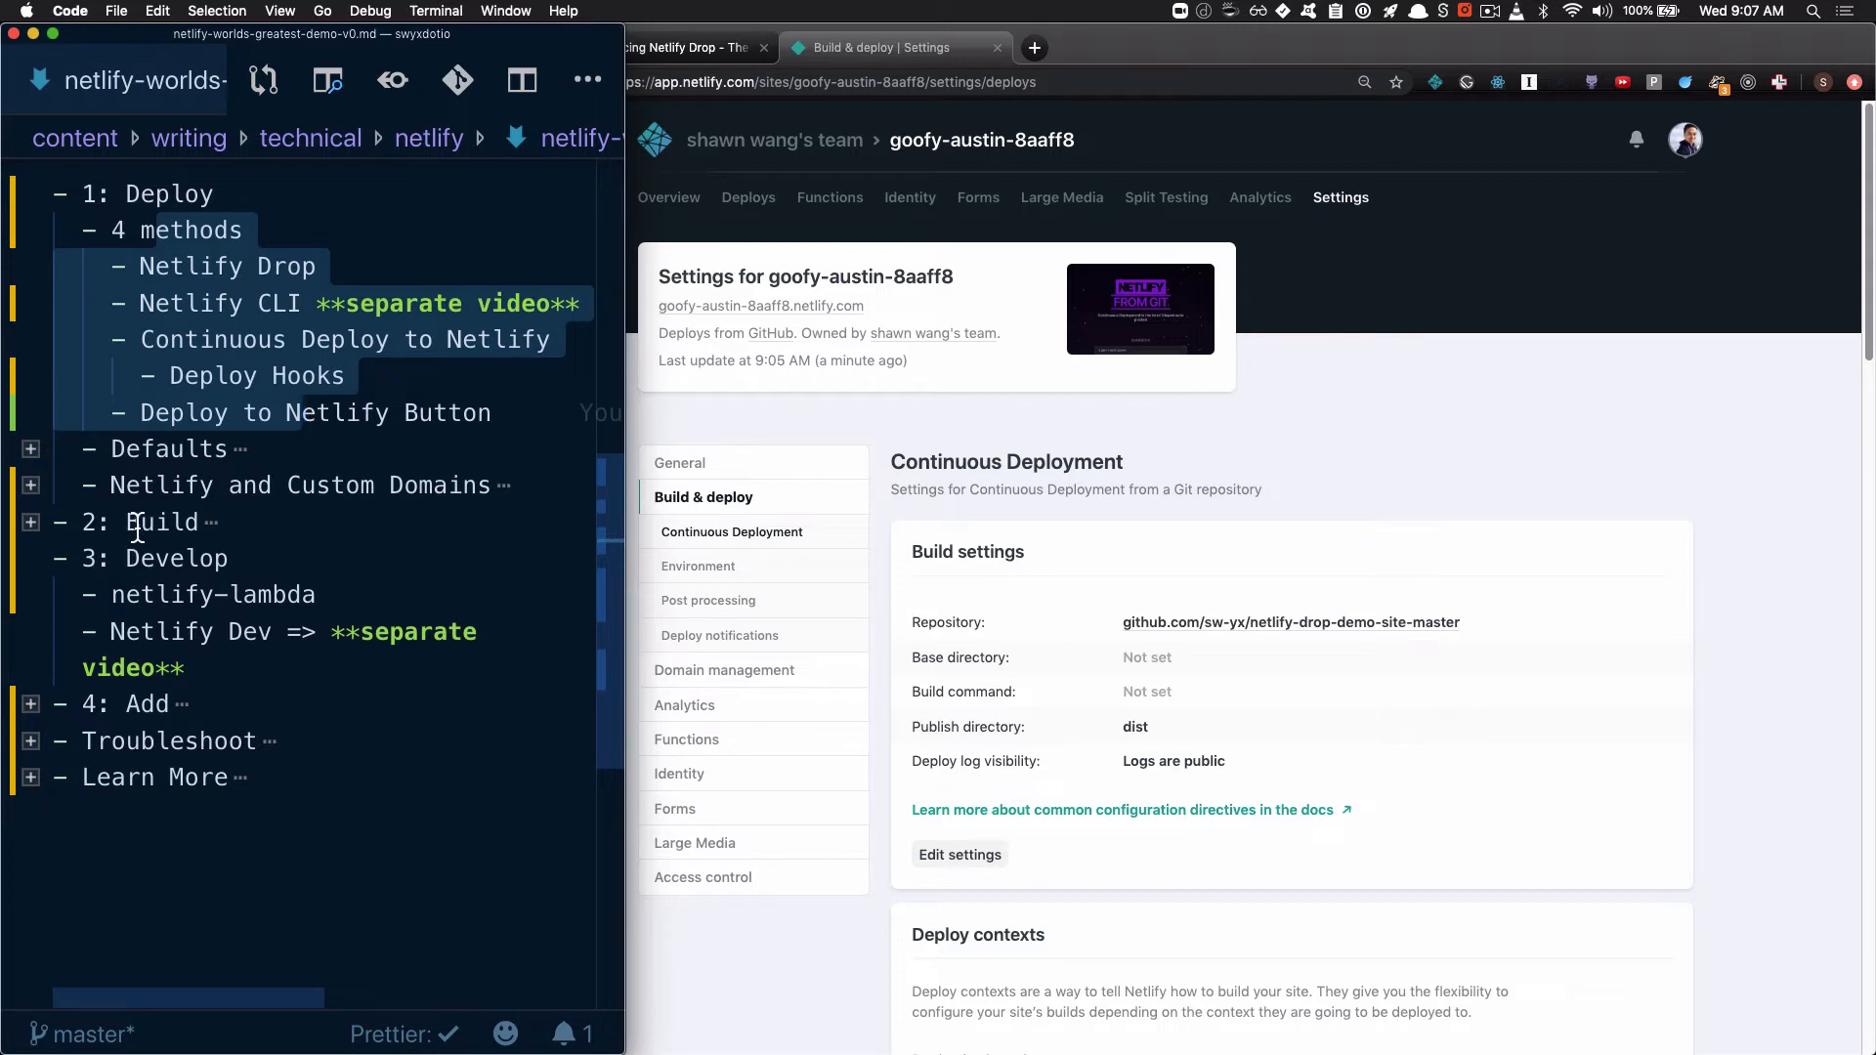
In the VS Code demo outline, collapse the "4 methods" section and expand the "Defaults" section
double_click(174, 525)
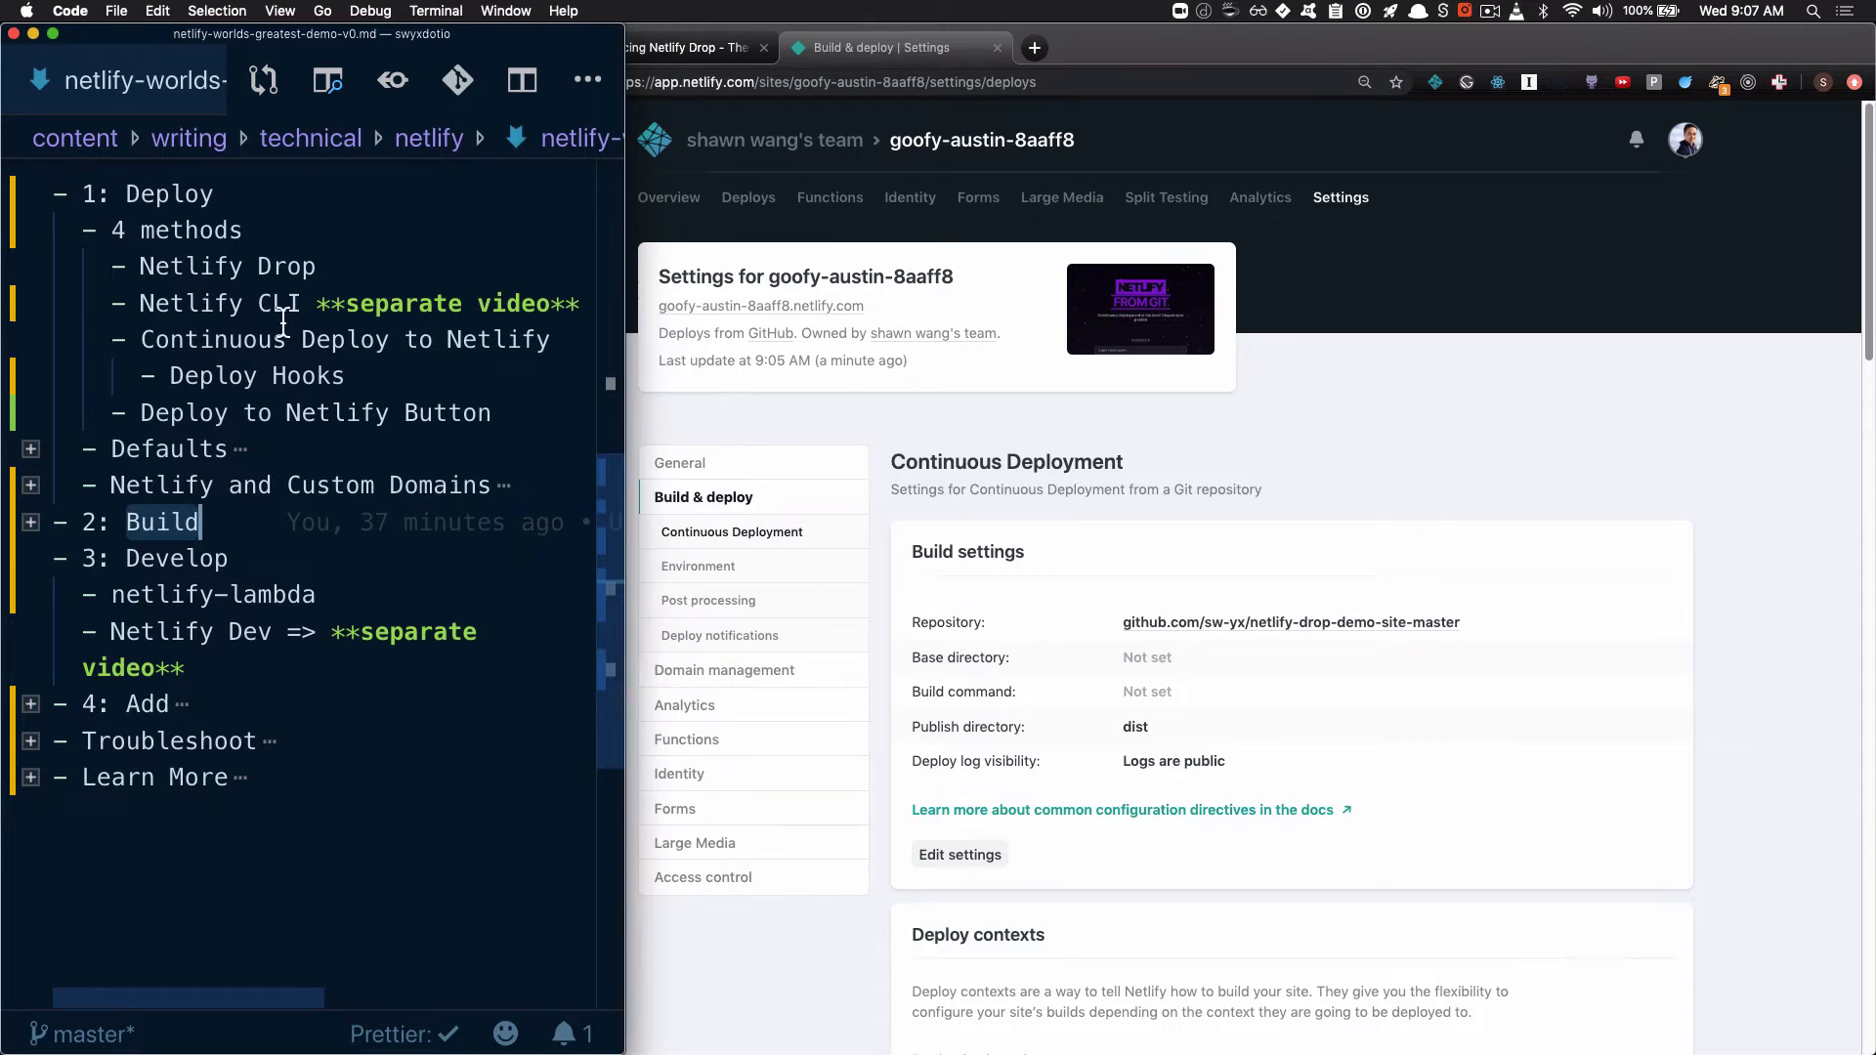
double_click(191, 266)
click(30, 230)
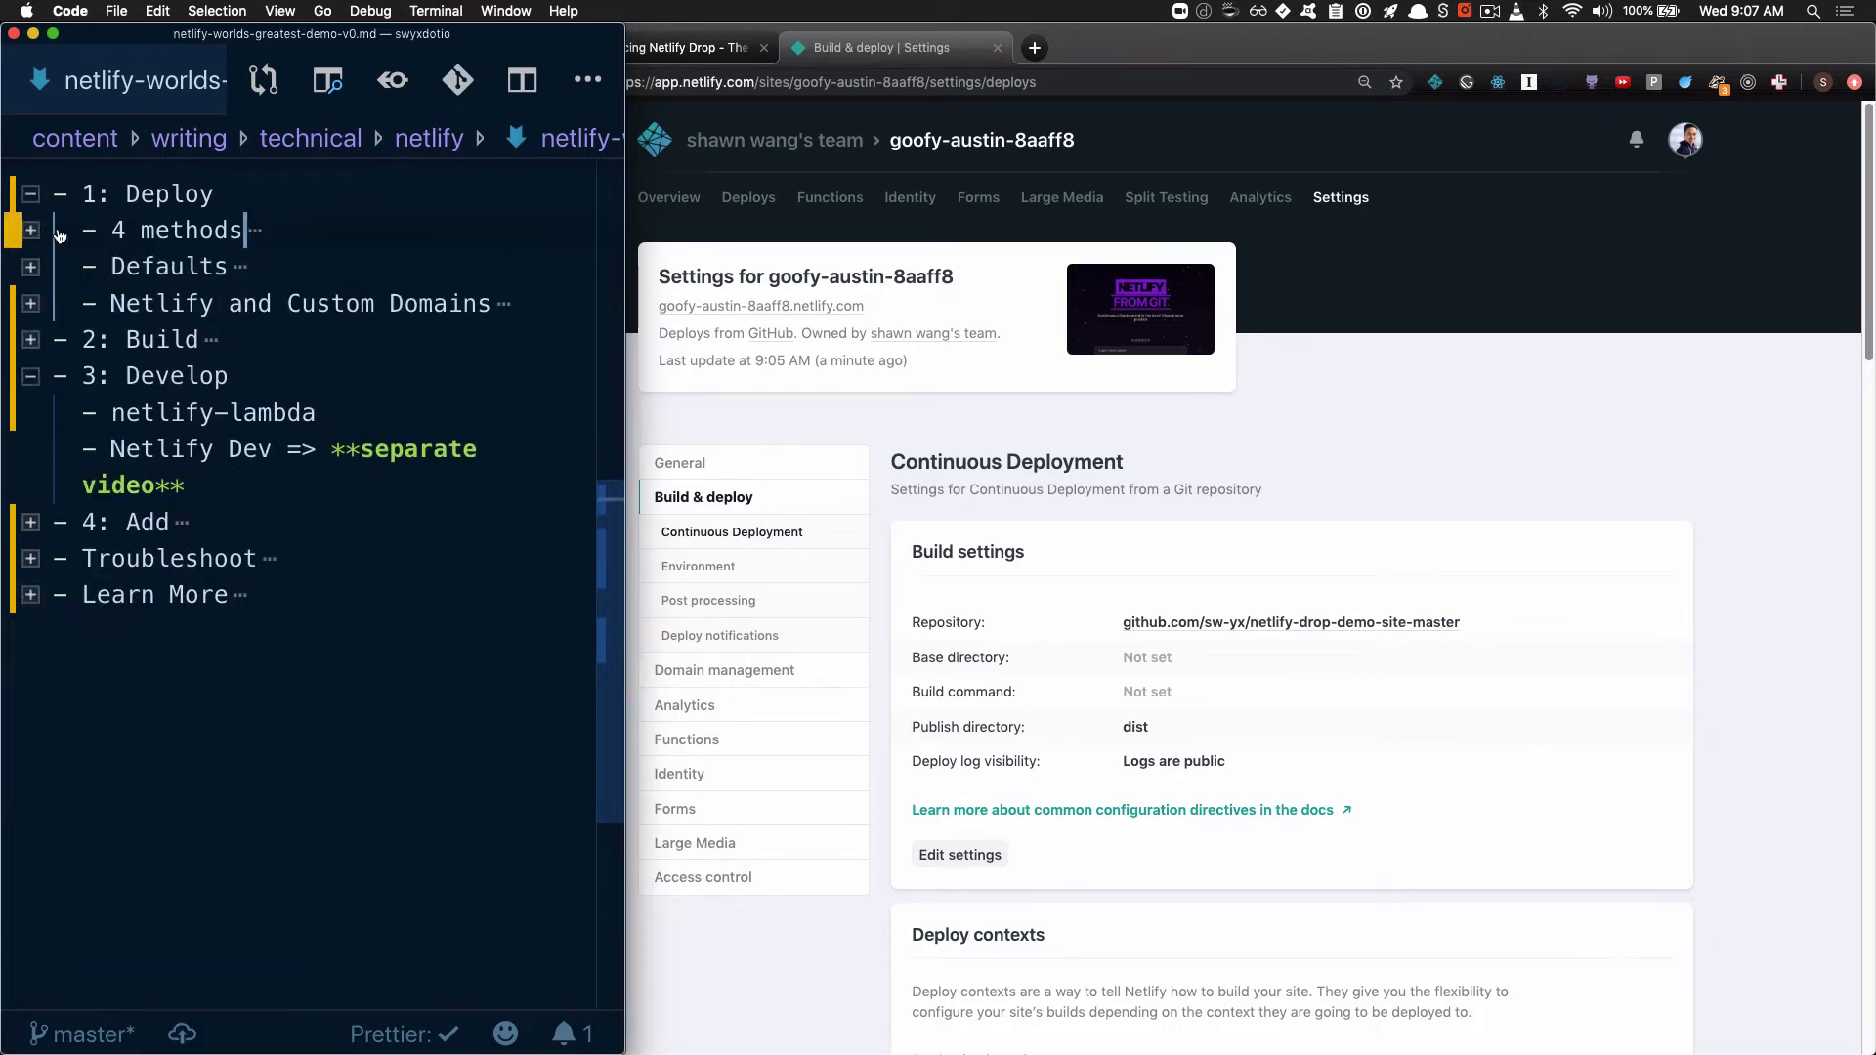
click(30, 272)
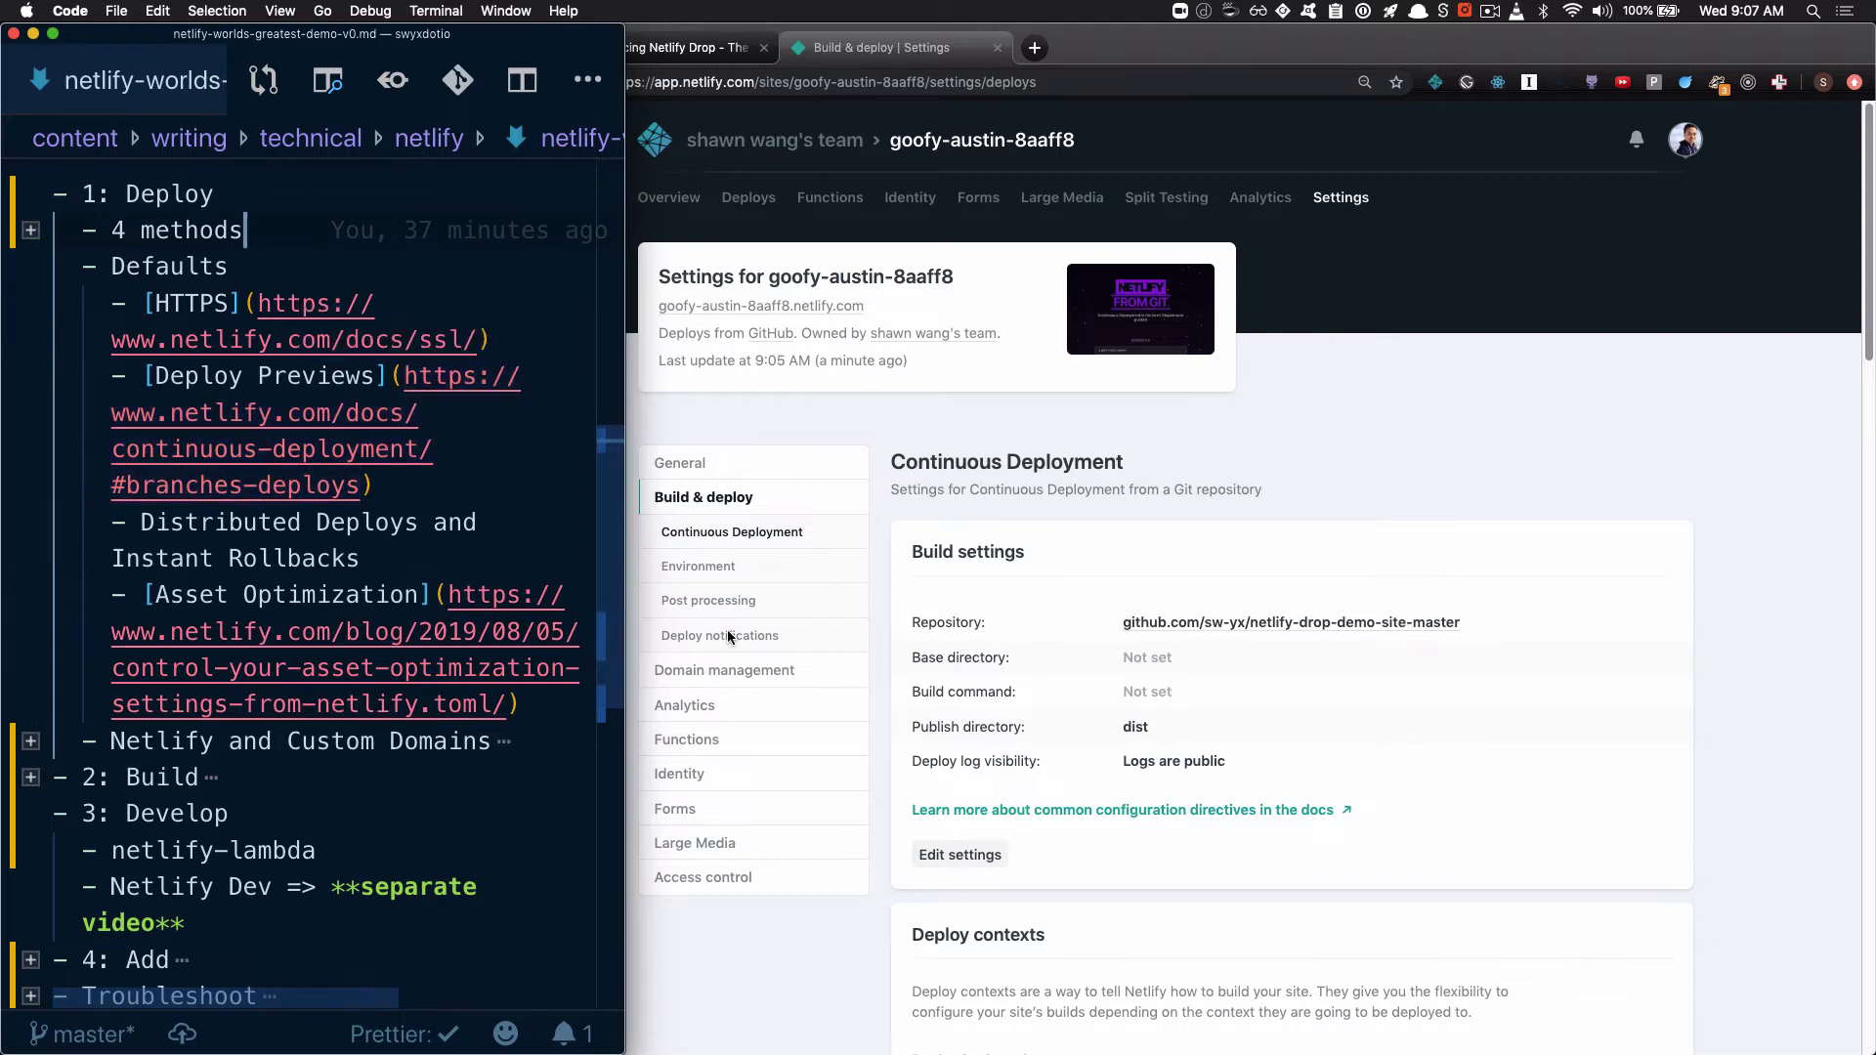
Switch to Chrome, open the live goofy-austin-8aaff8 site and highlight the https part of its address
click(1048, 696)
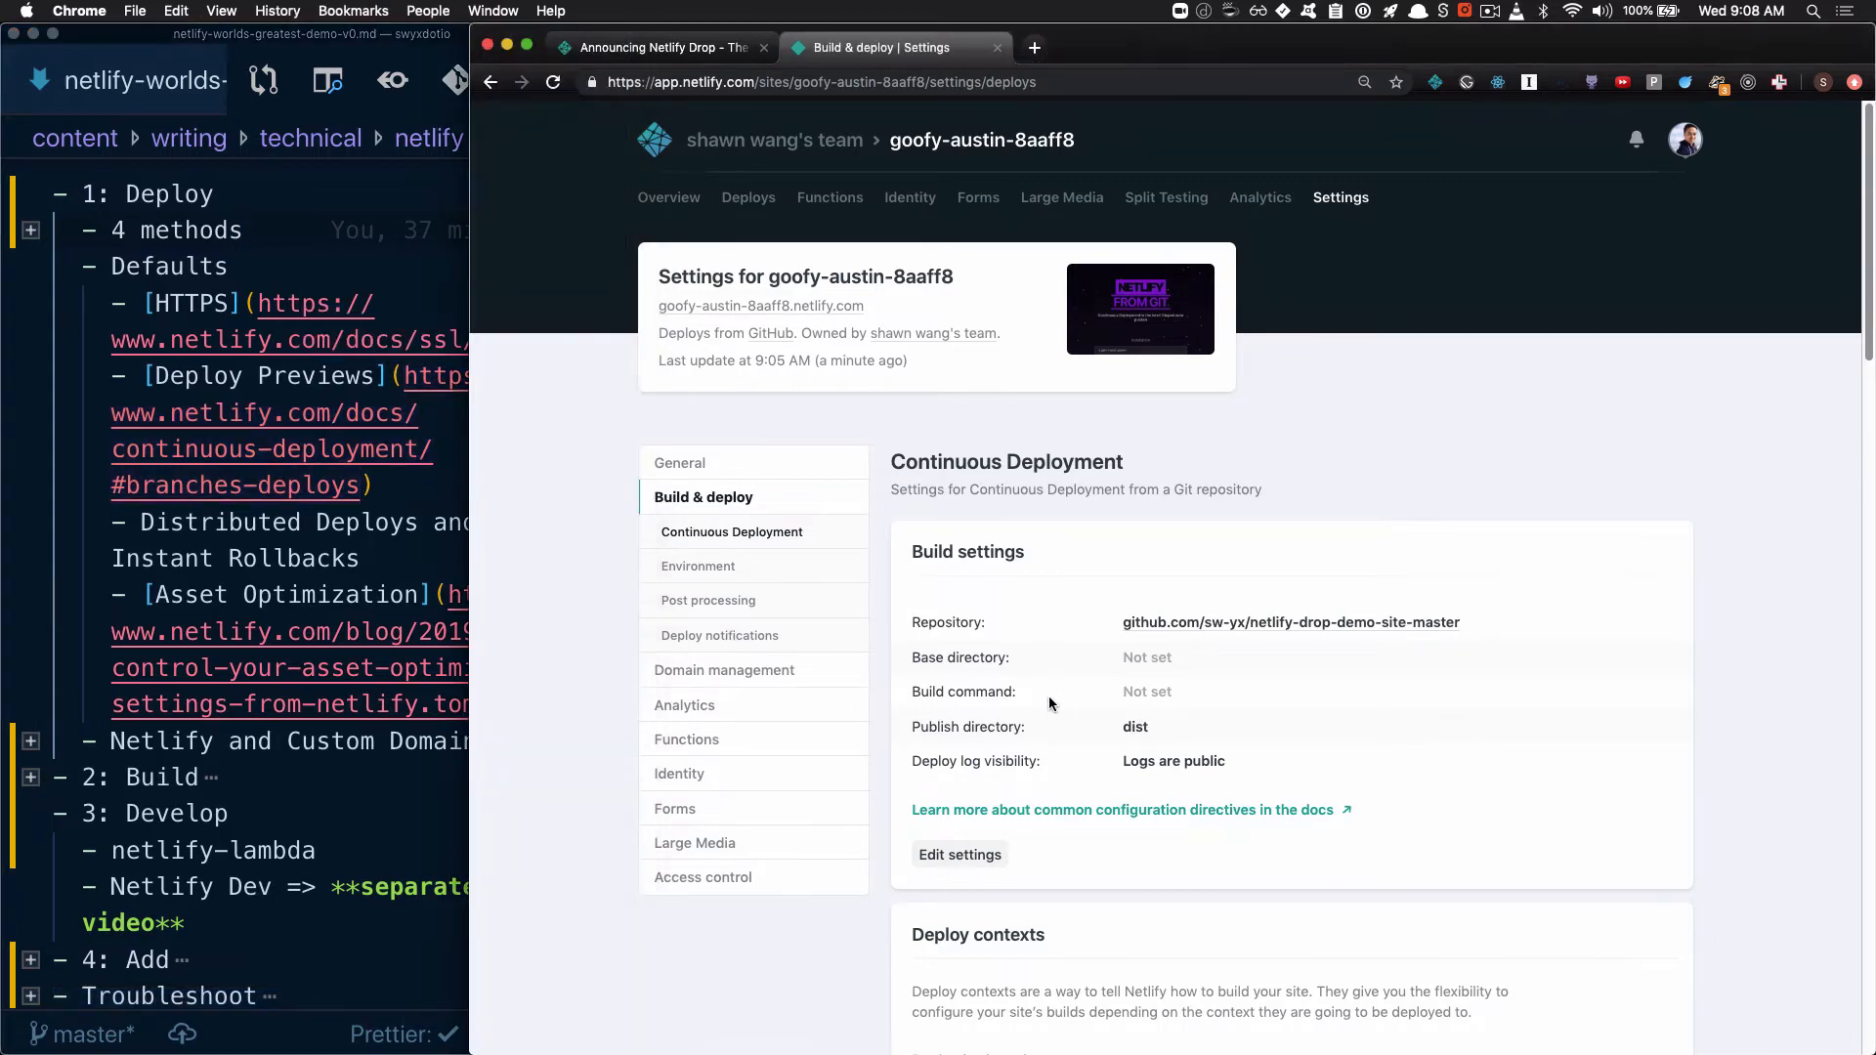
click(748, 309)
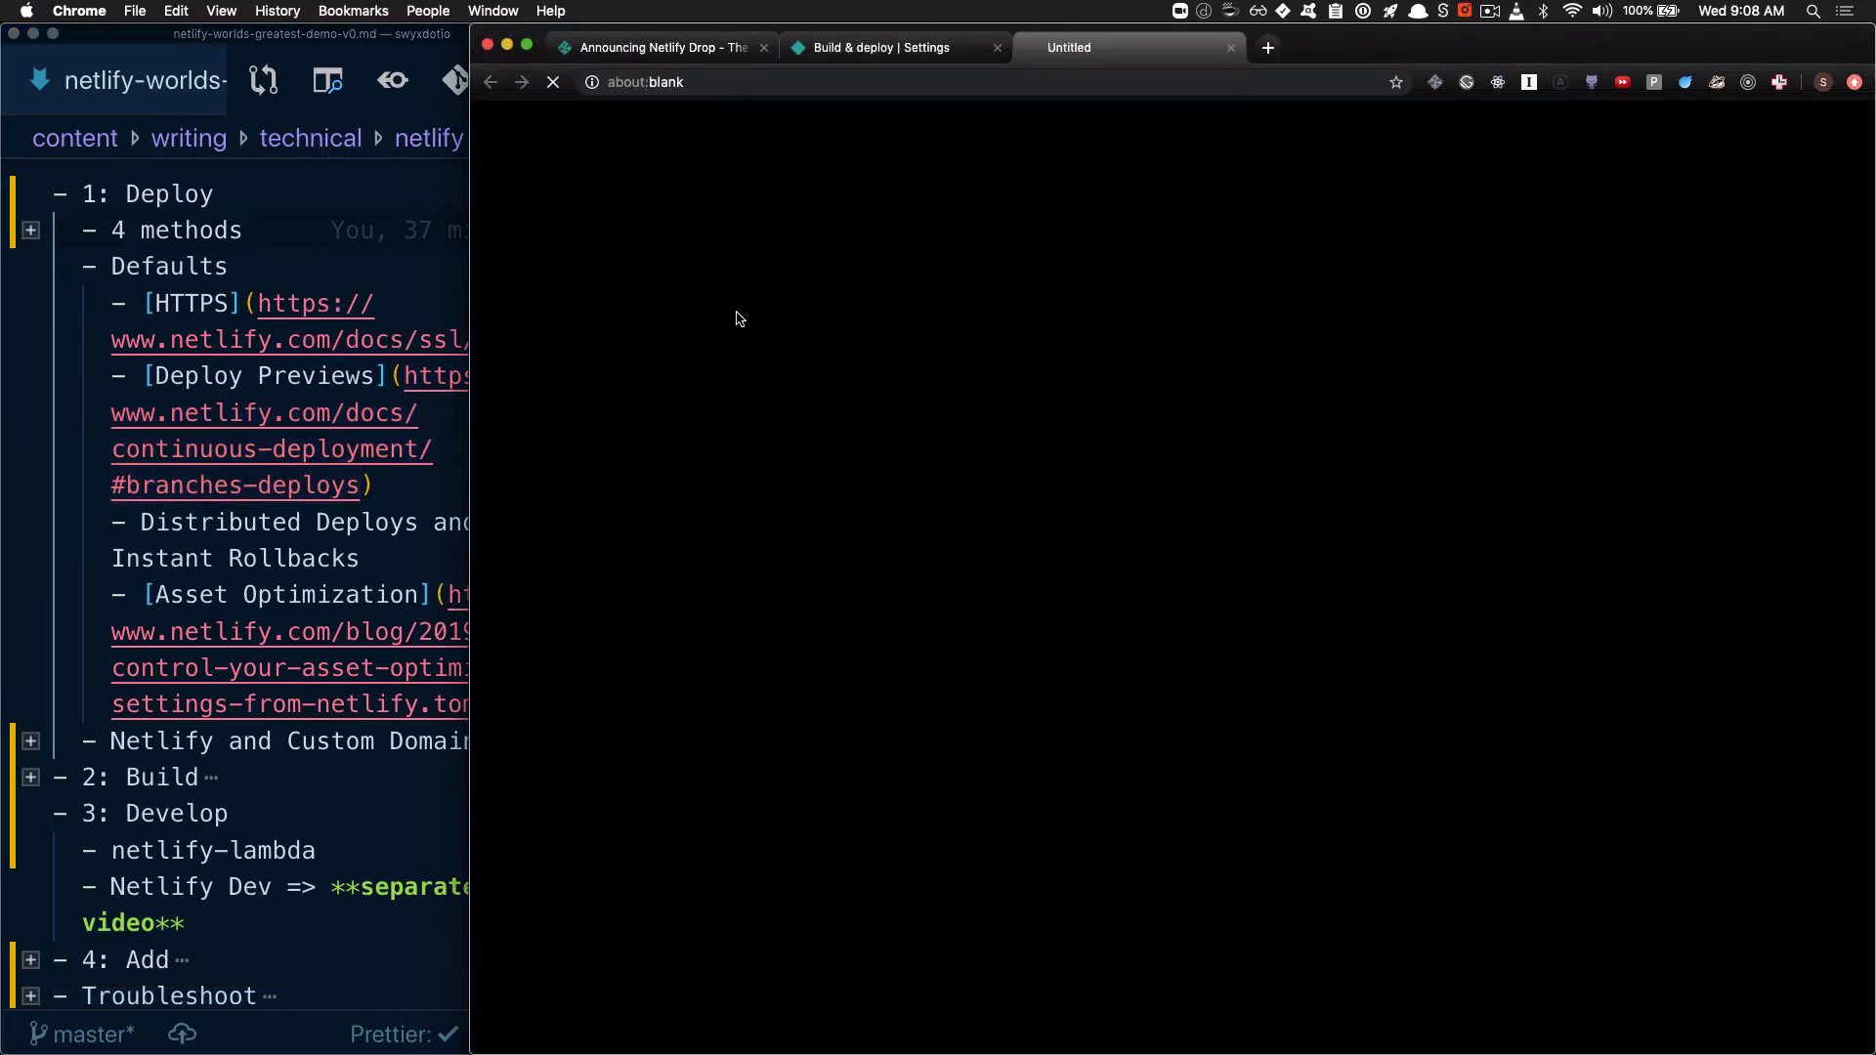
click(635, 84)
drag(635, 84, 694, 80)
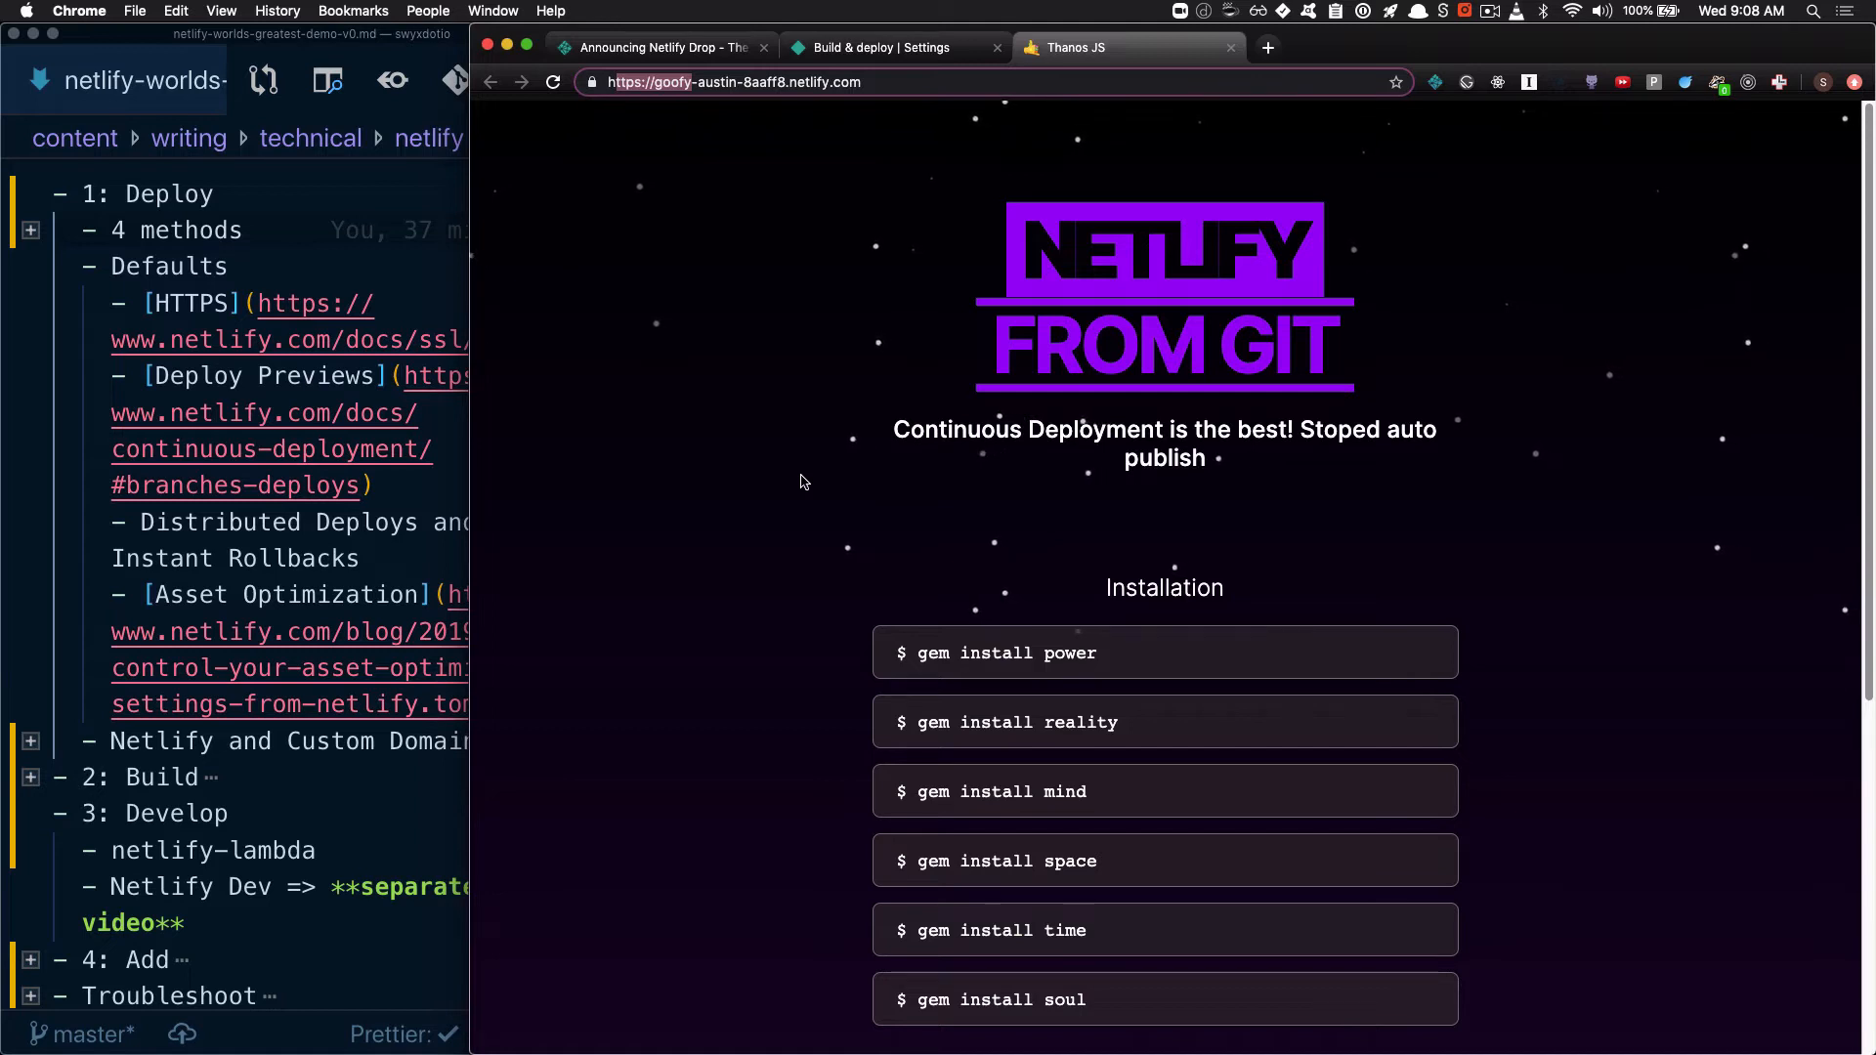
Return to the VS Code demo outline and highlight the Deploy Previews item under Defaults
click(431, 459)
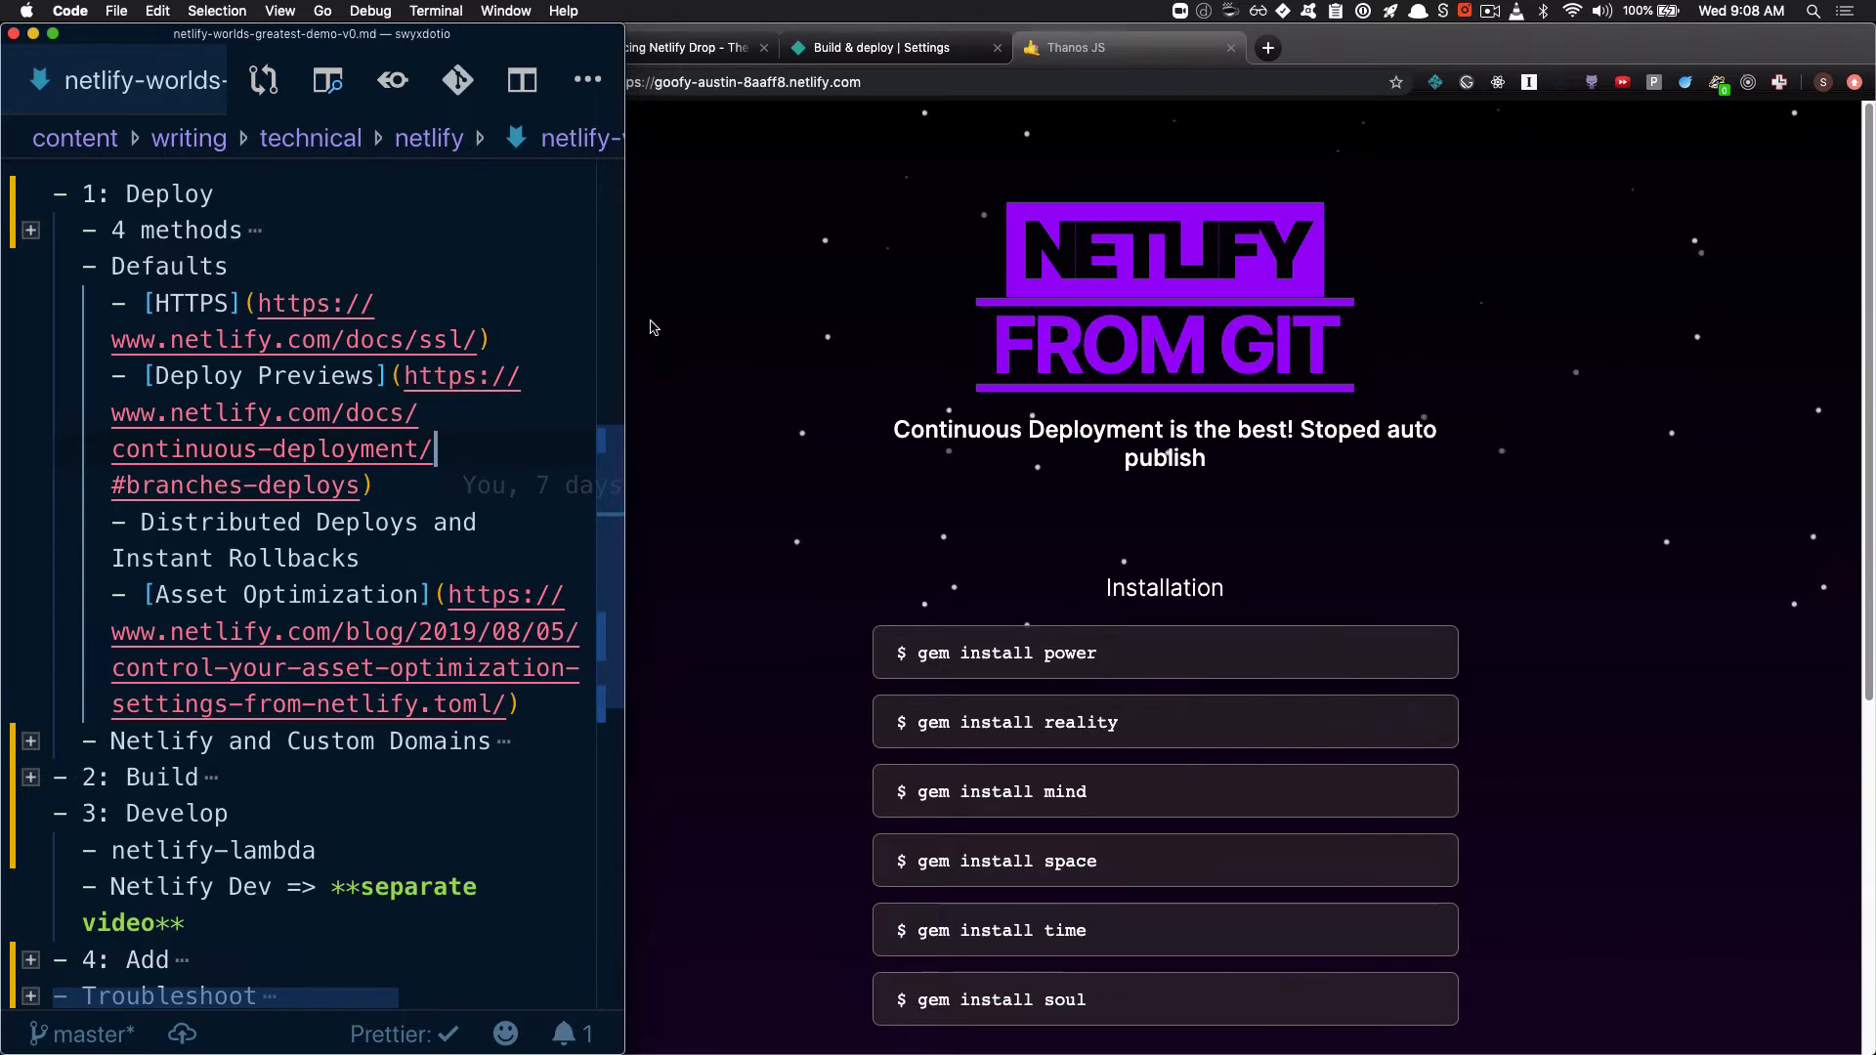
double_click(342, 378)
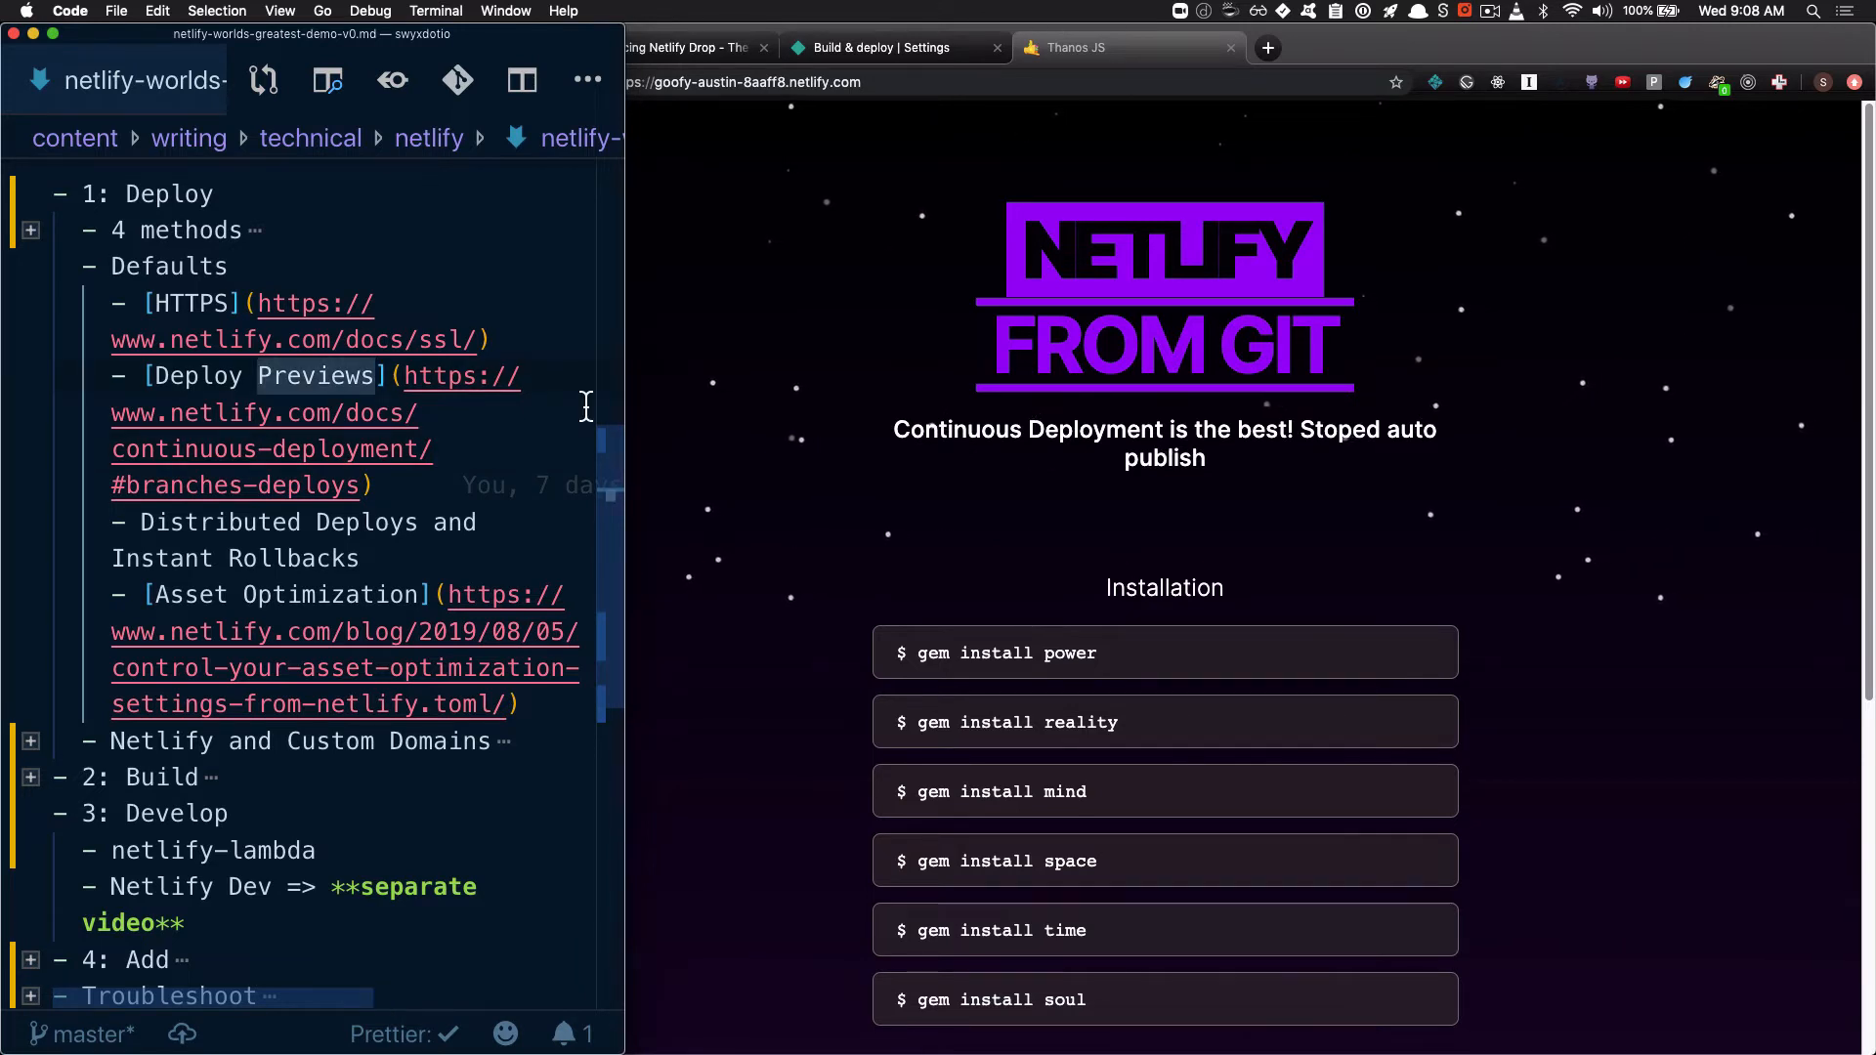
click(383, 421)
Bring the netlify-drop-demo-site-master project window to full size and create and check out a Git branch named newFeature in its terminal
key(super+grave)
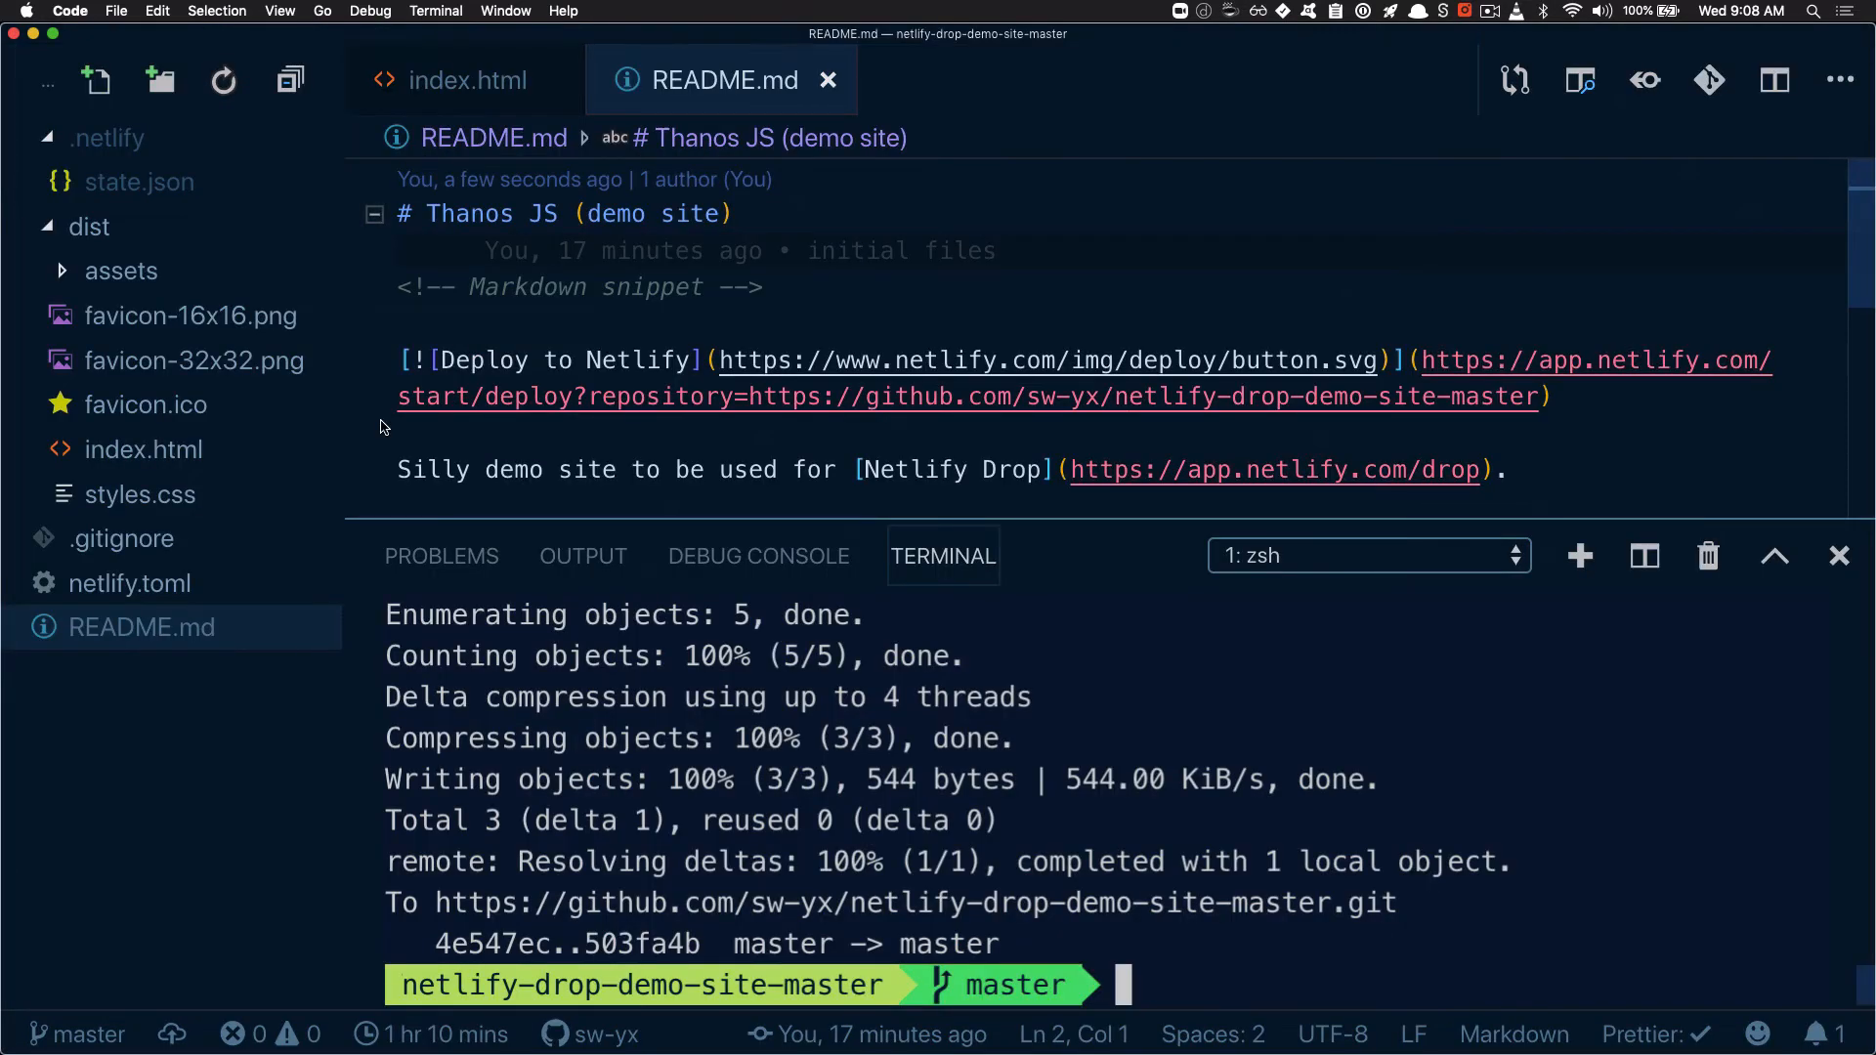
key(alt+super+Right)
key(alt+super+Right)
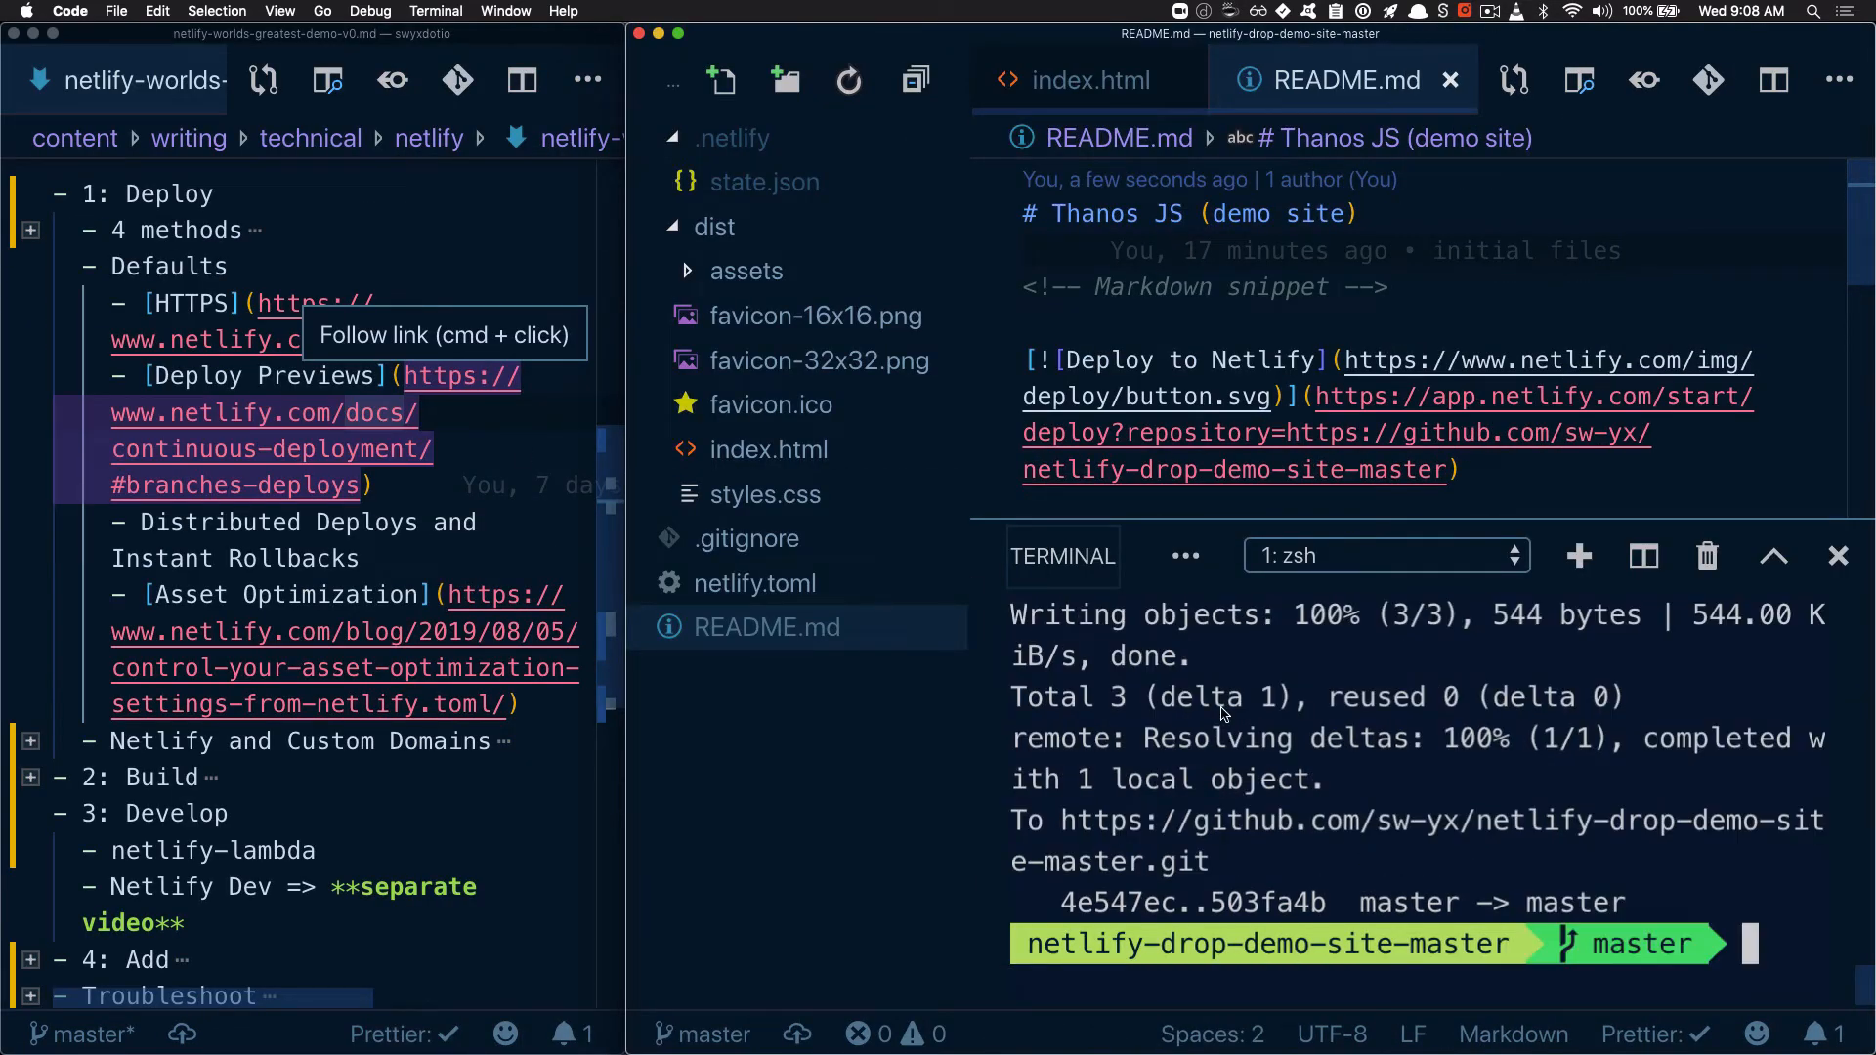
key(alt+super+f)
text(git ch)
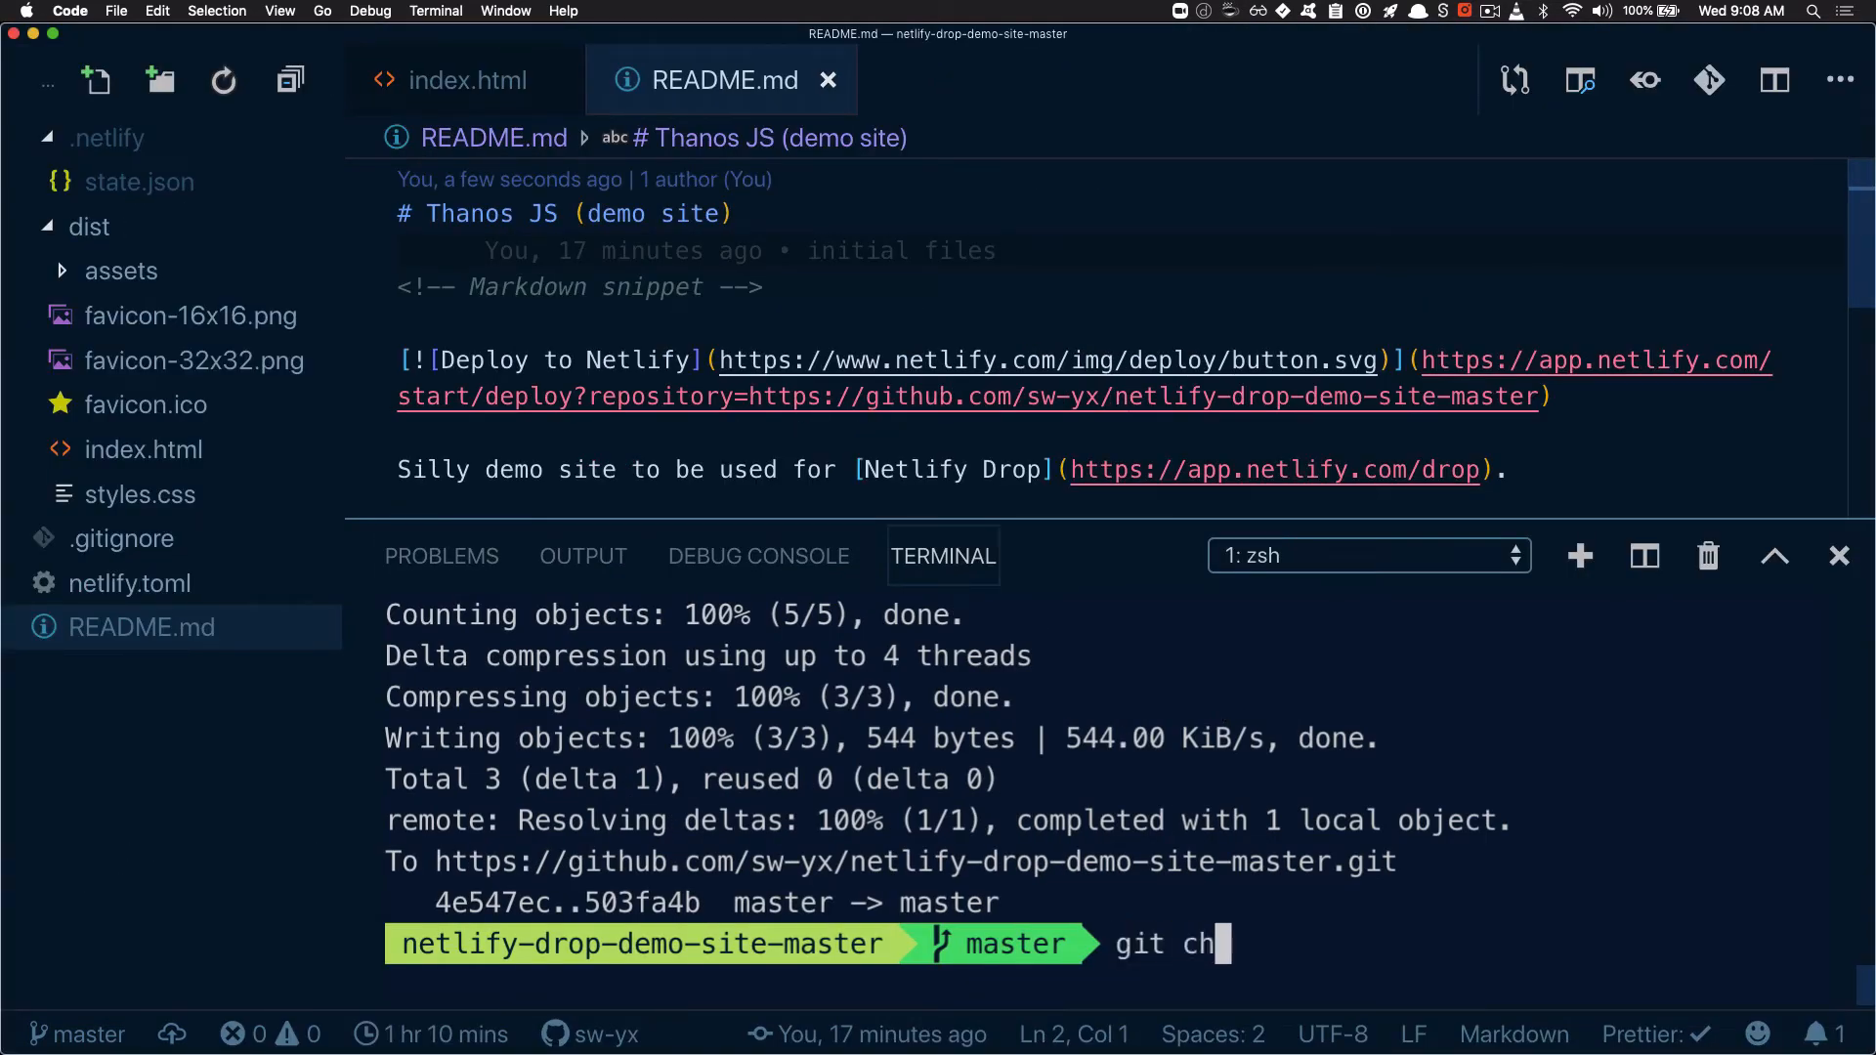
text(eckout -b new)
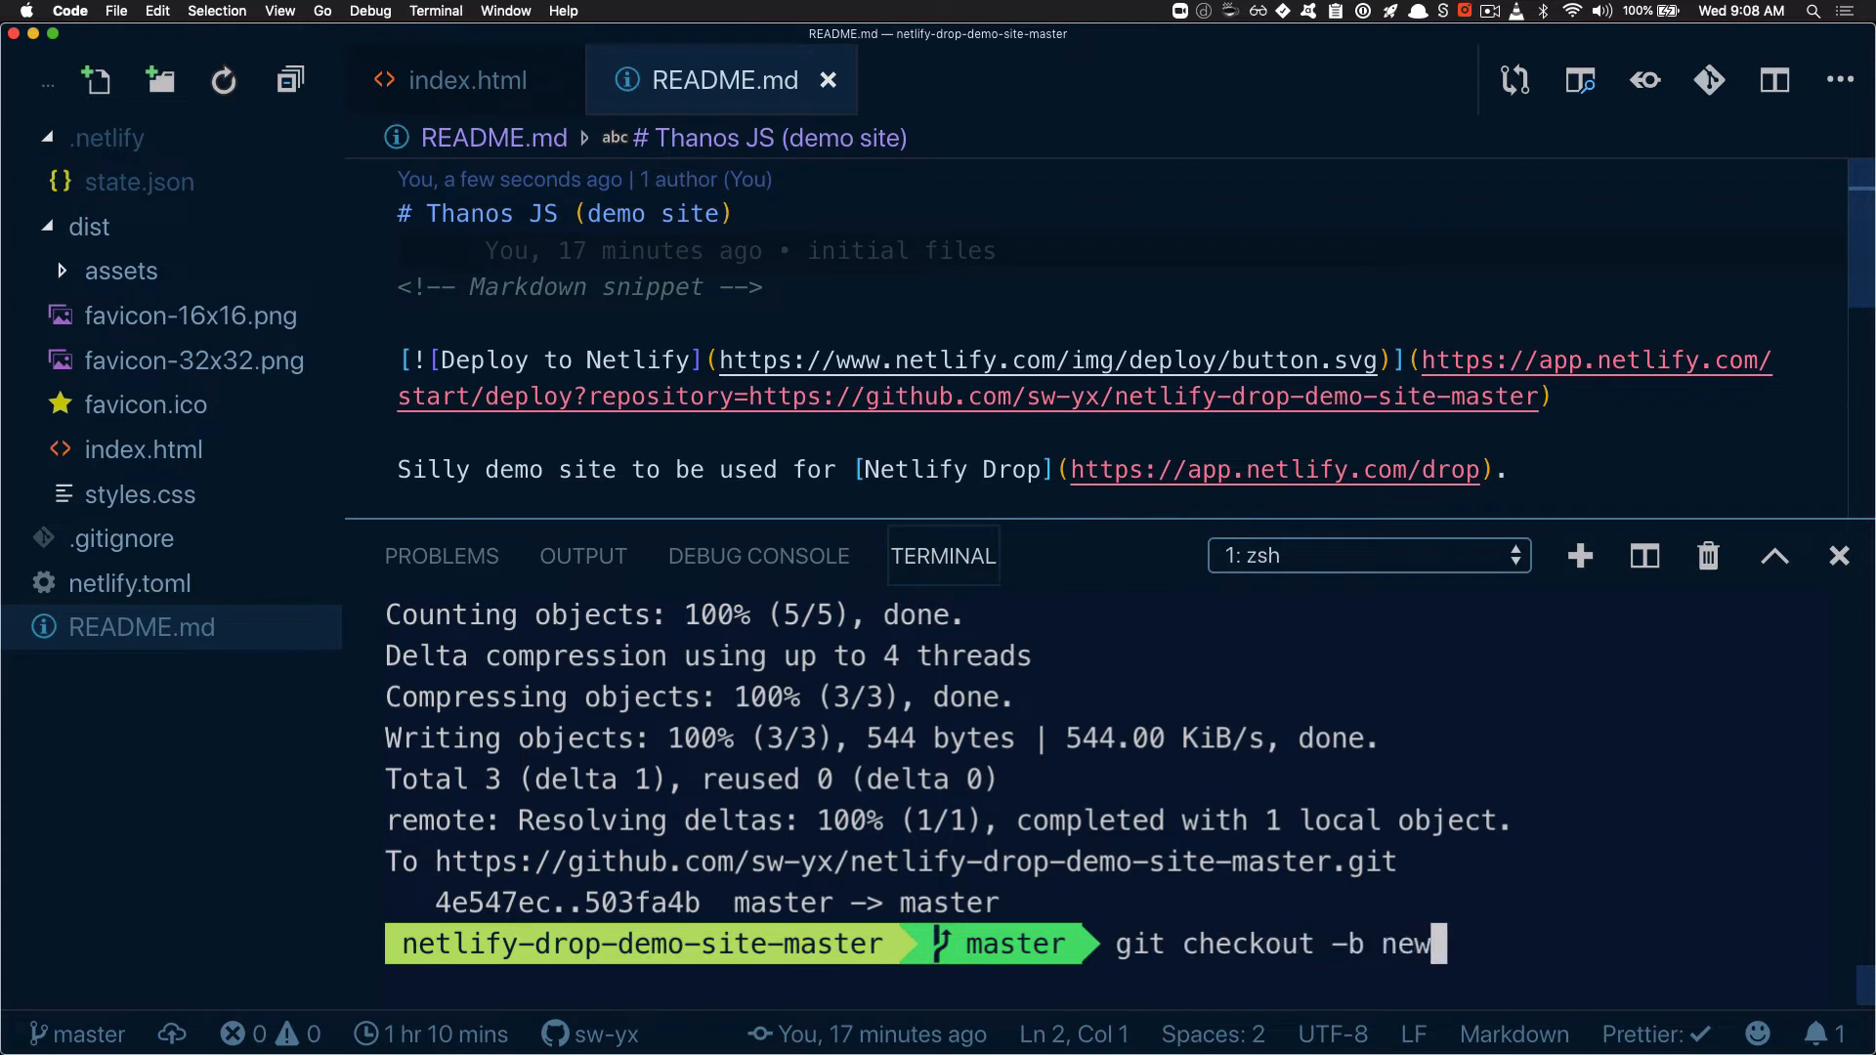
text(Site)
key(alt+BackSpace)
text(newFea)
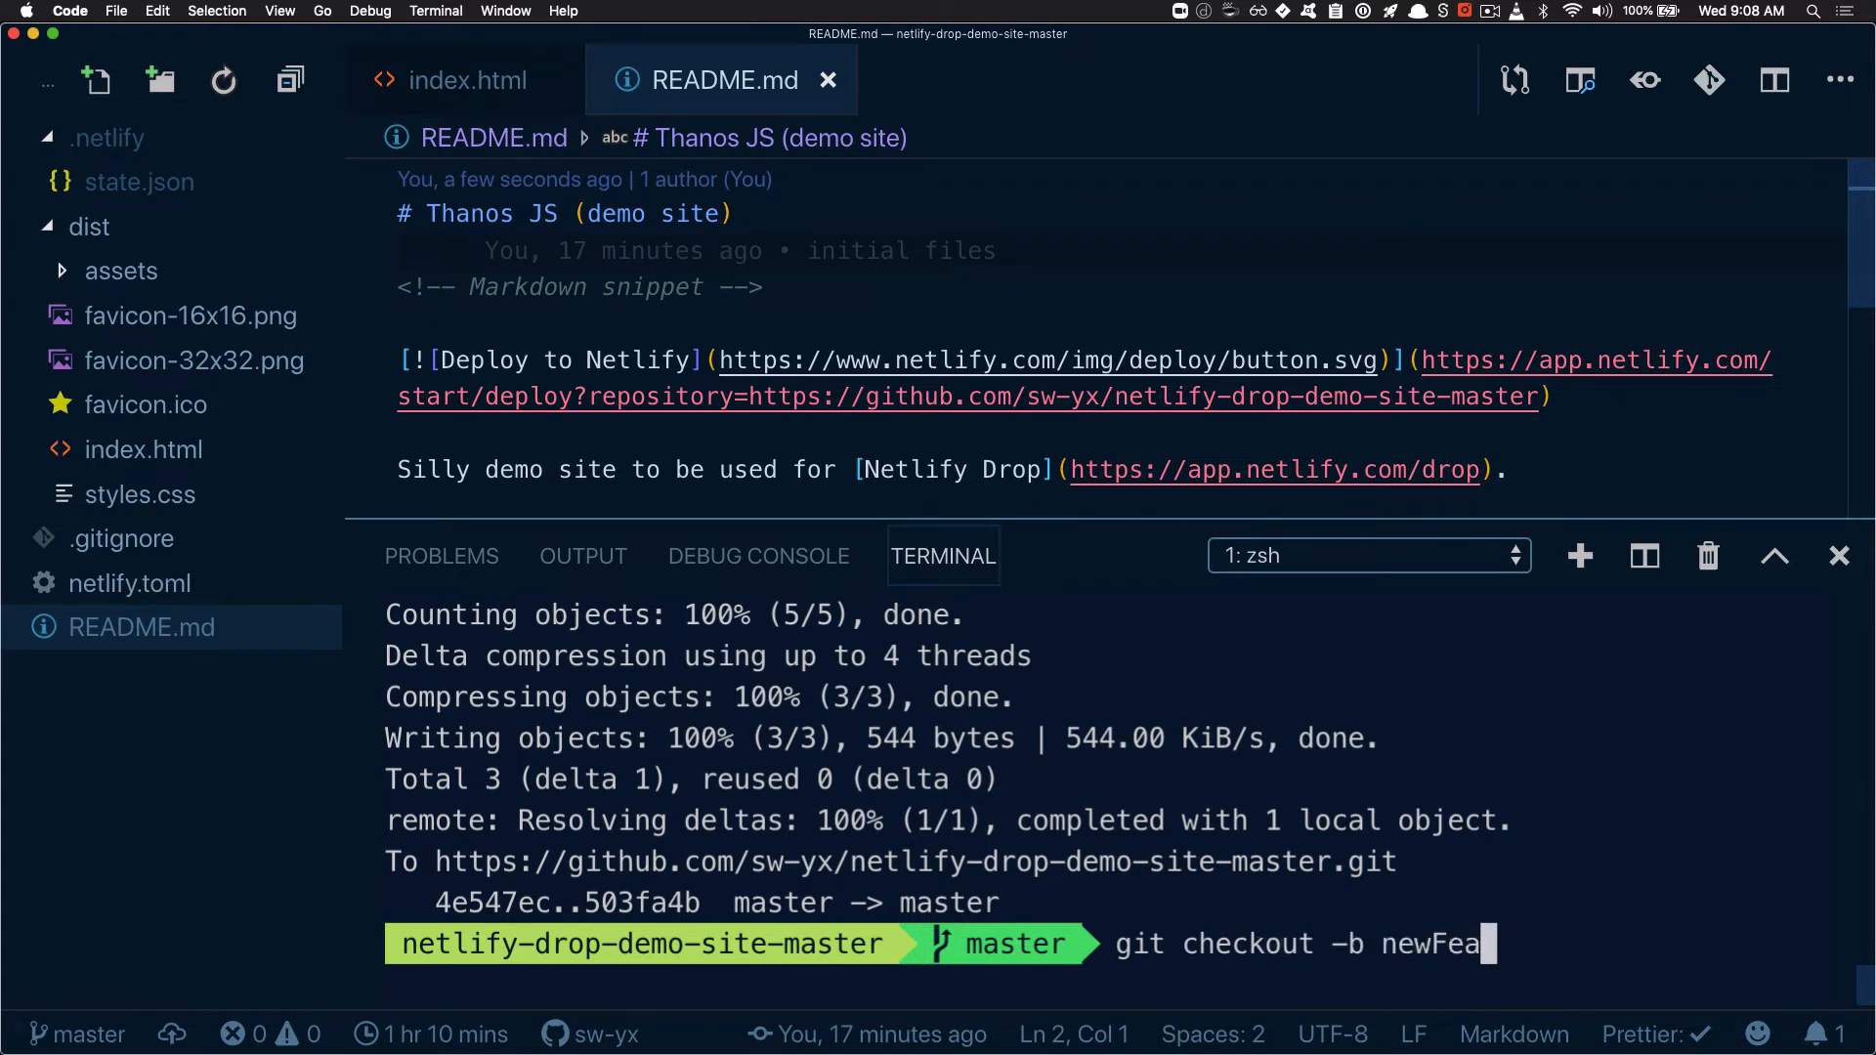
text(ture)
key(Return)
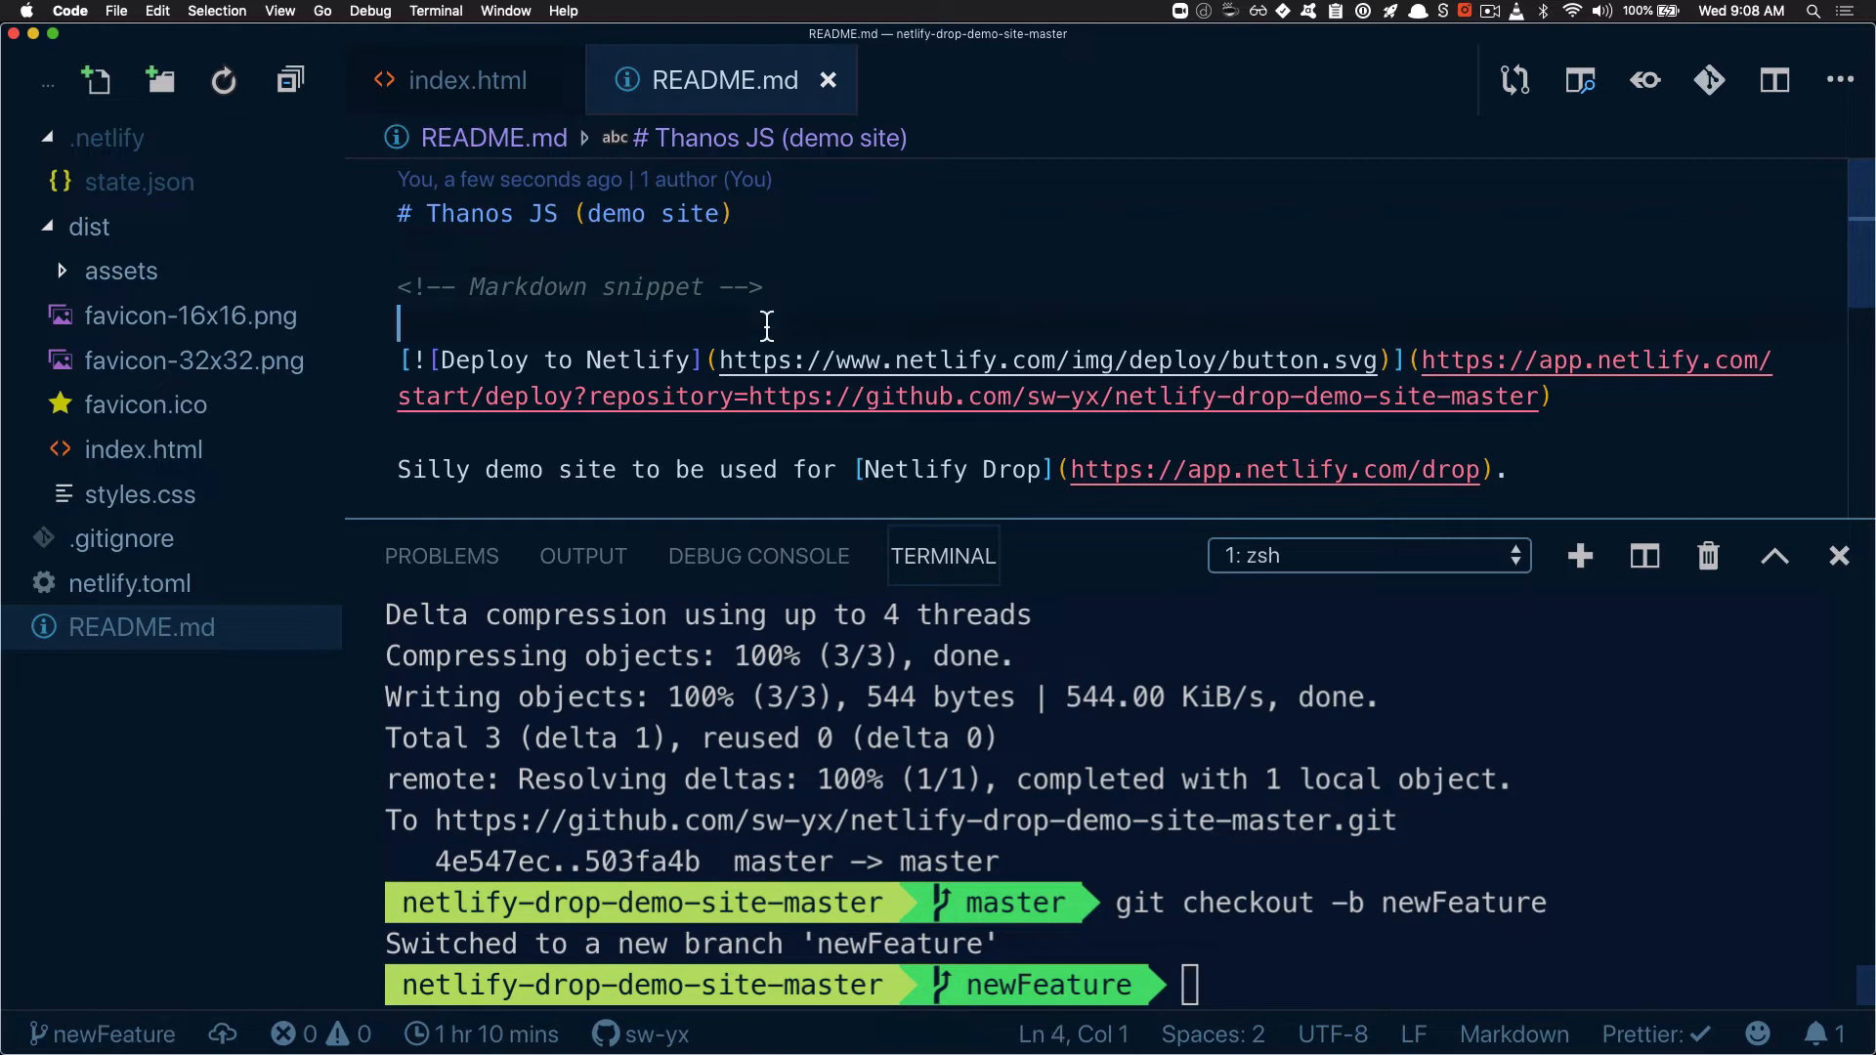
Replace the h2 text in index.html with "AWESOME NEW FEATUREEEEEE" and save the file
click(431, 73)
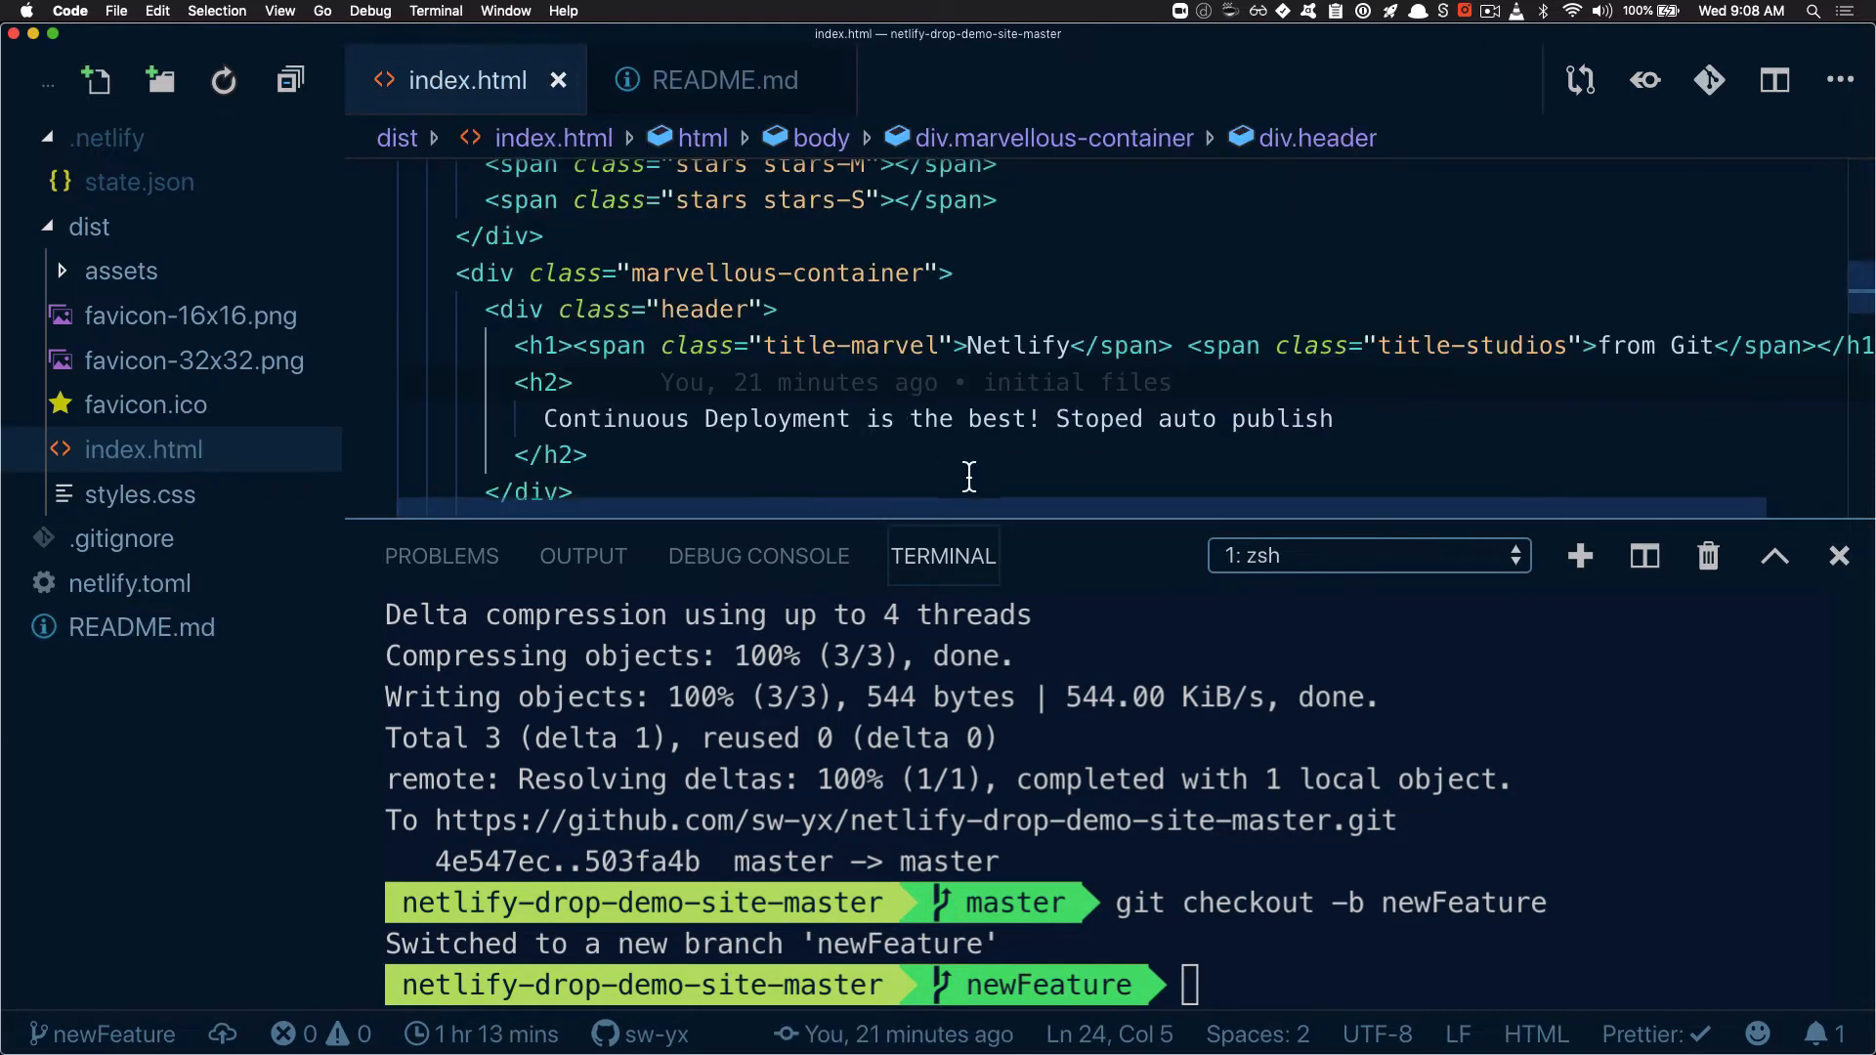
drag(1057, 422, 1344, 430)
key(BackSpace)
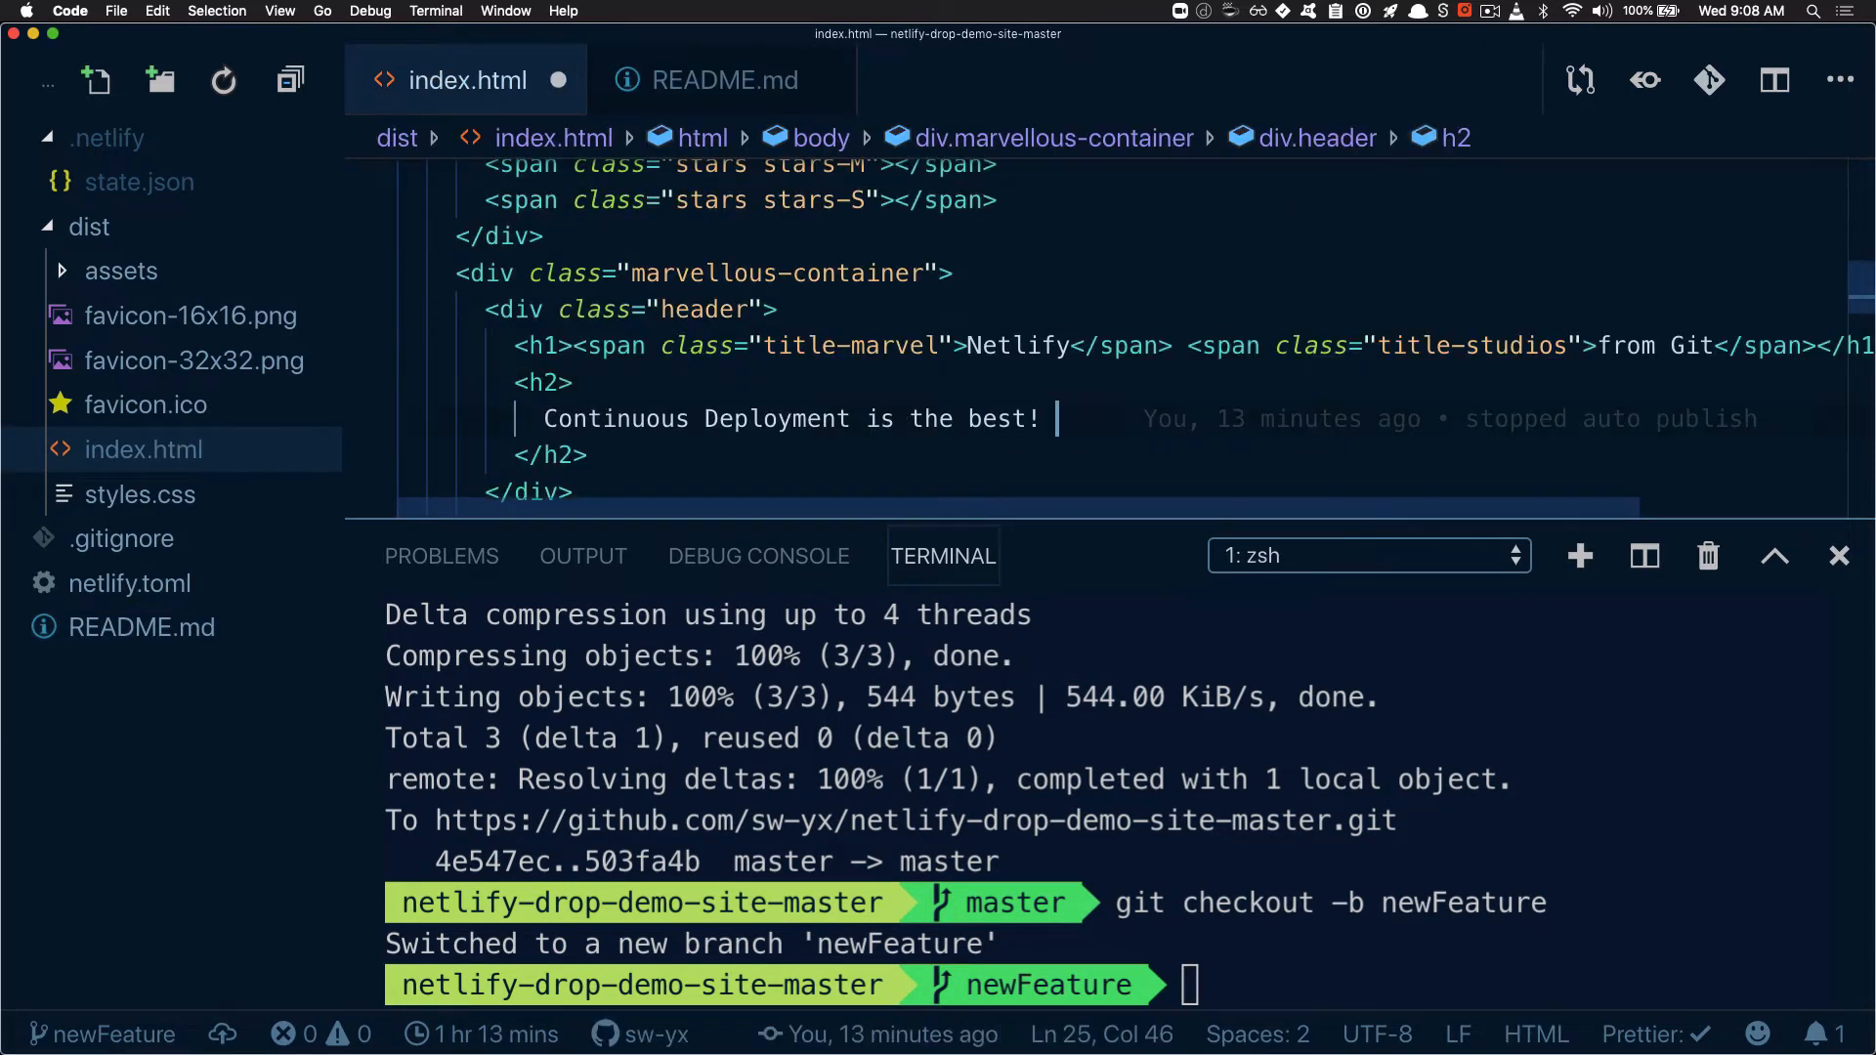
key(shift+super+Left)
text(S)
key(BackSpace)
text(AWESOME)
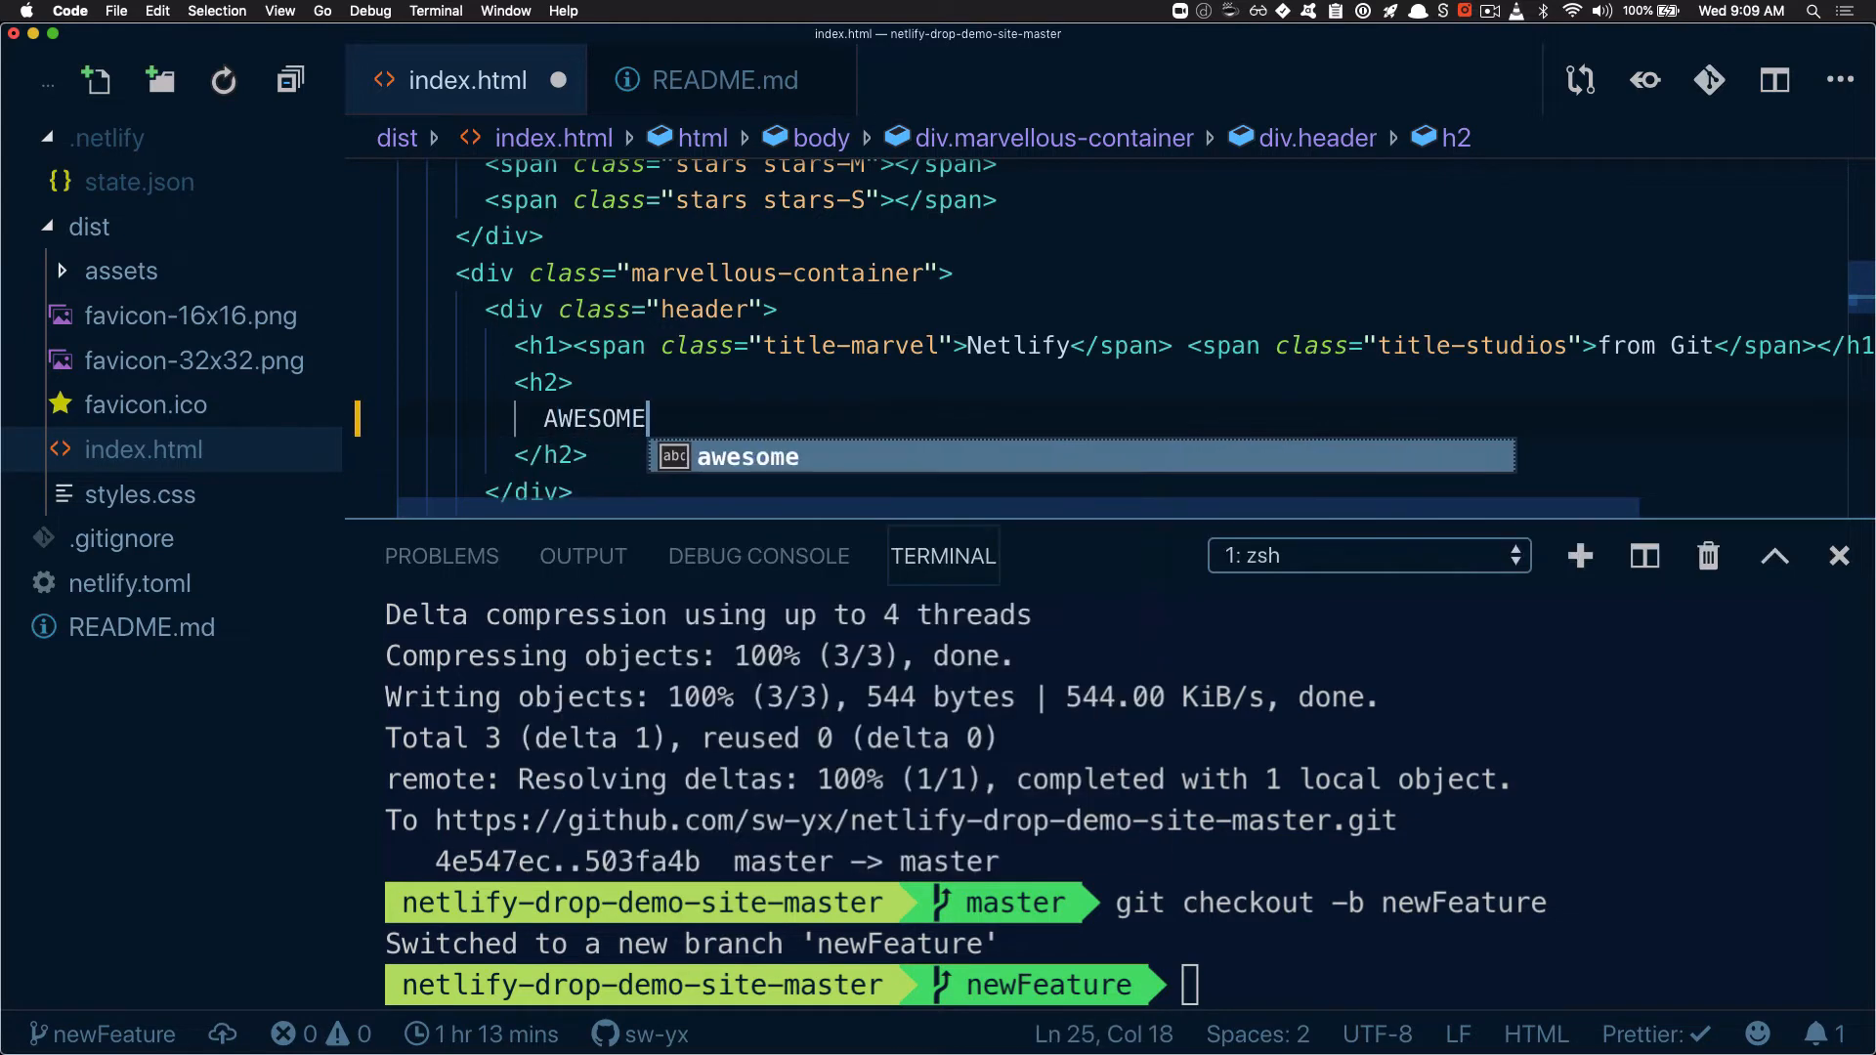
text( NEW FEATUREEEEEE)
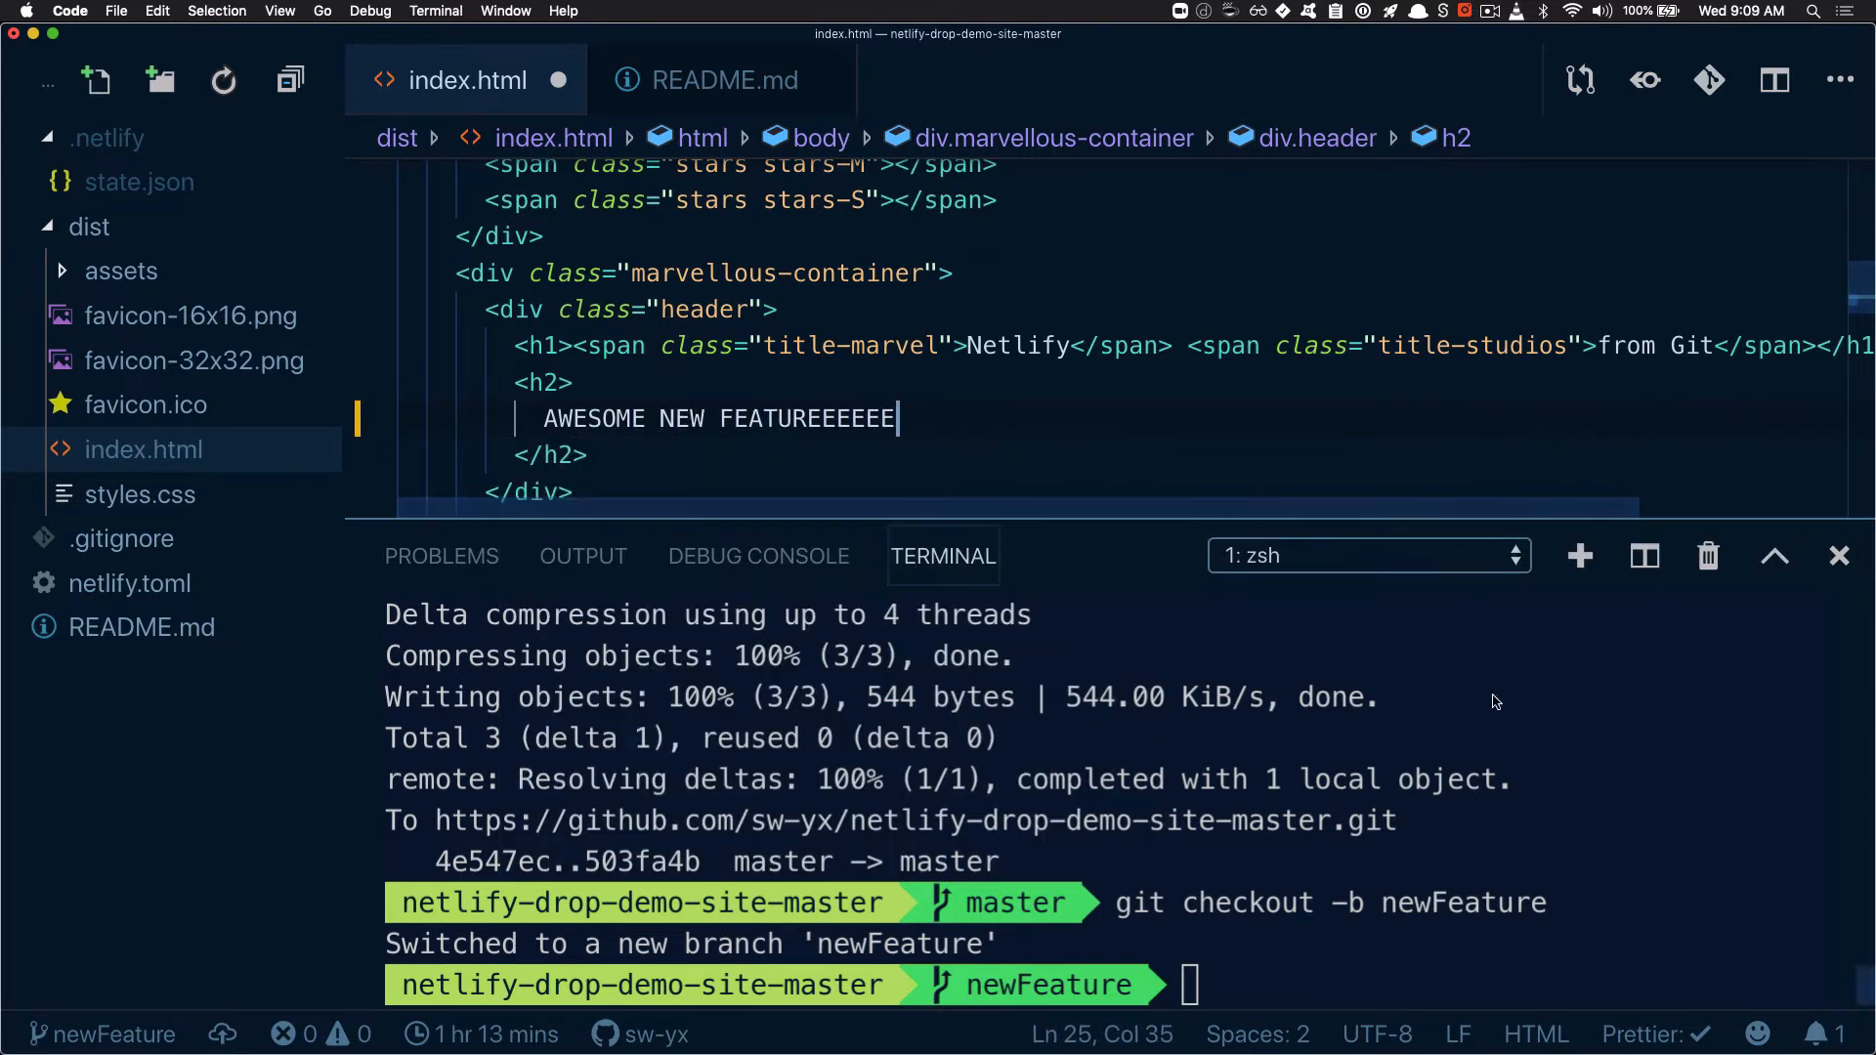
key(super+s)
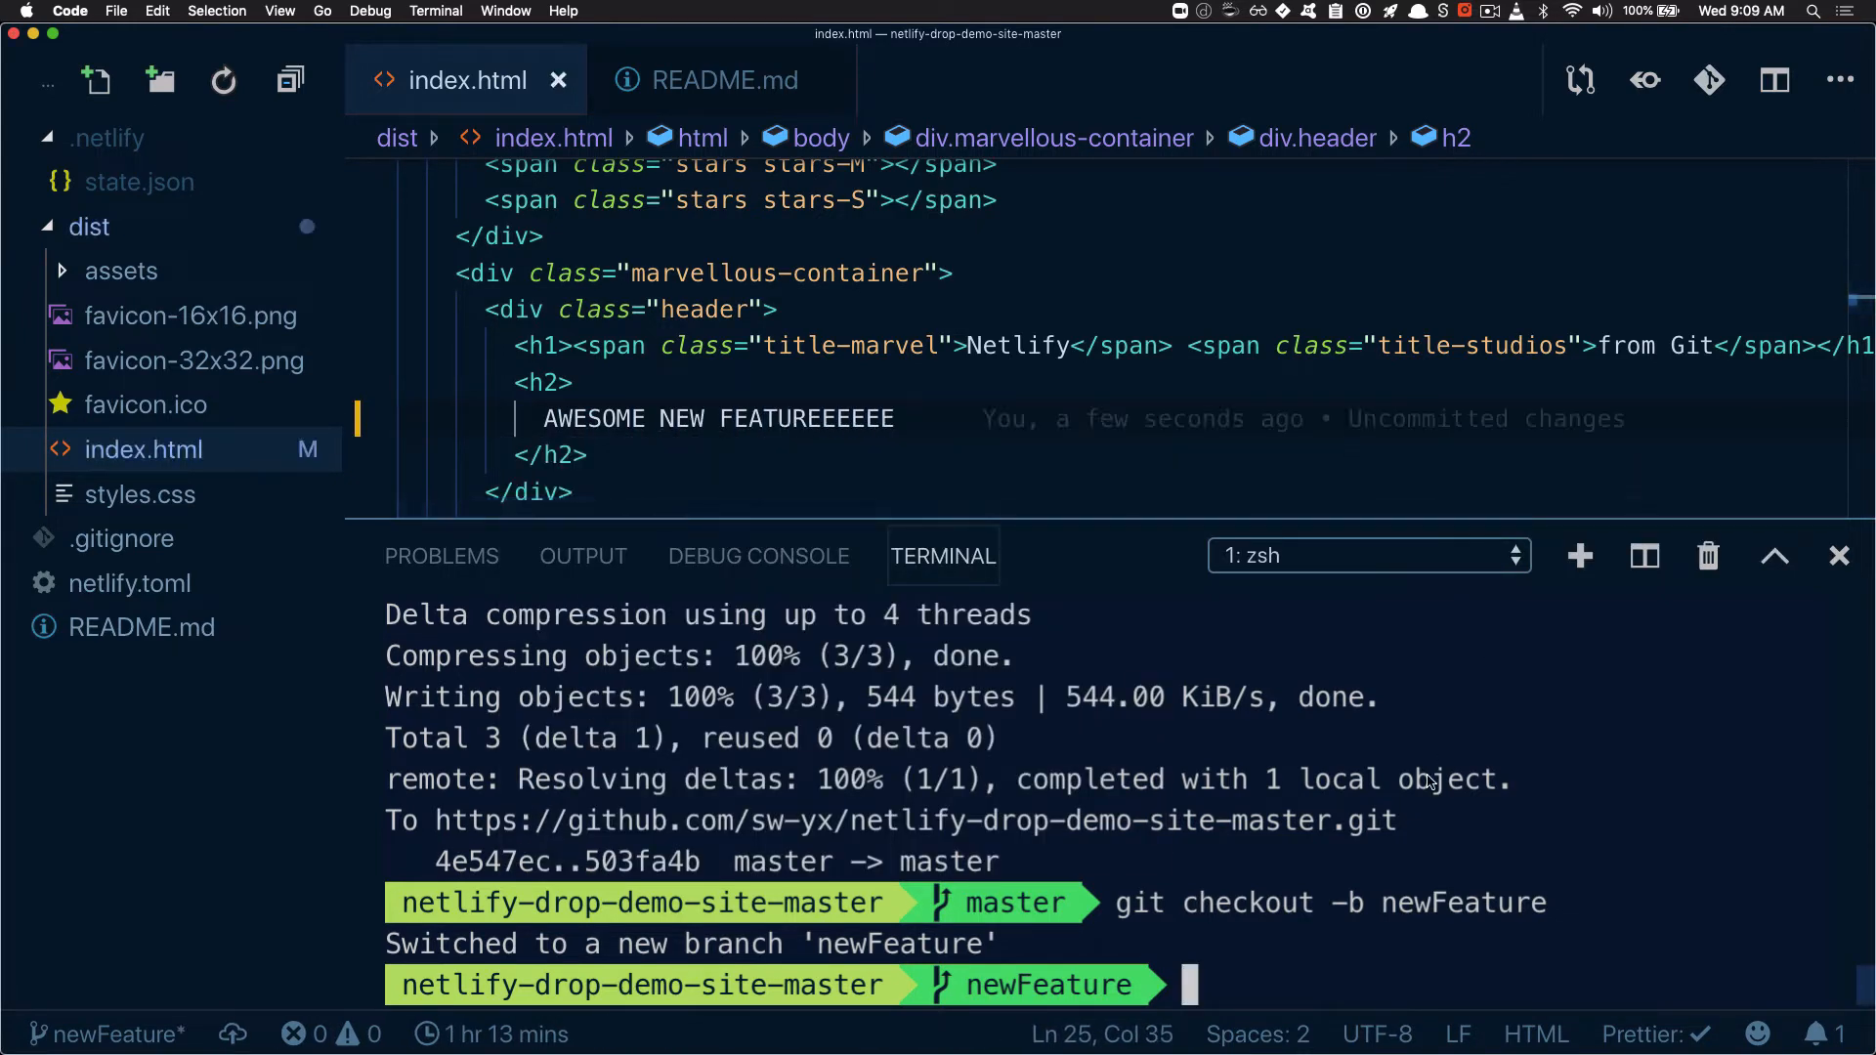
Commit the index.html change on newFeature in the terminal by running gadmit "awesome new feature"
text(git)
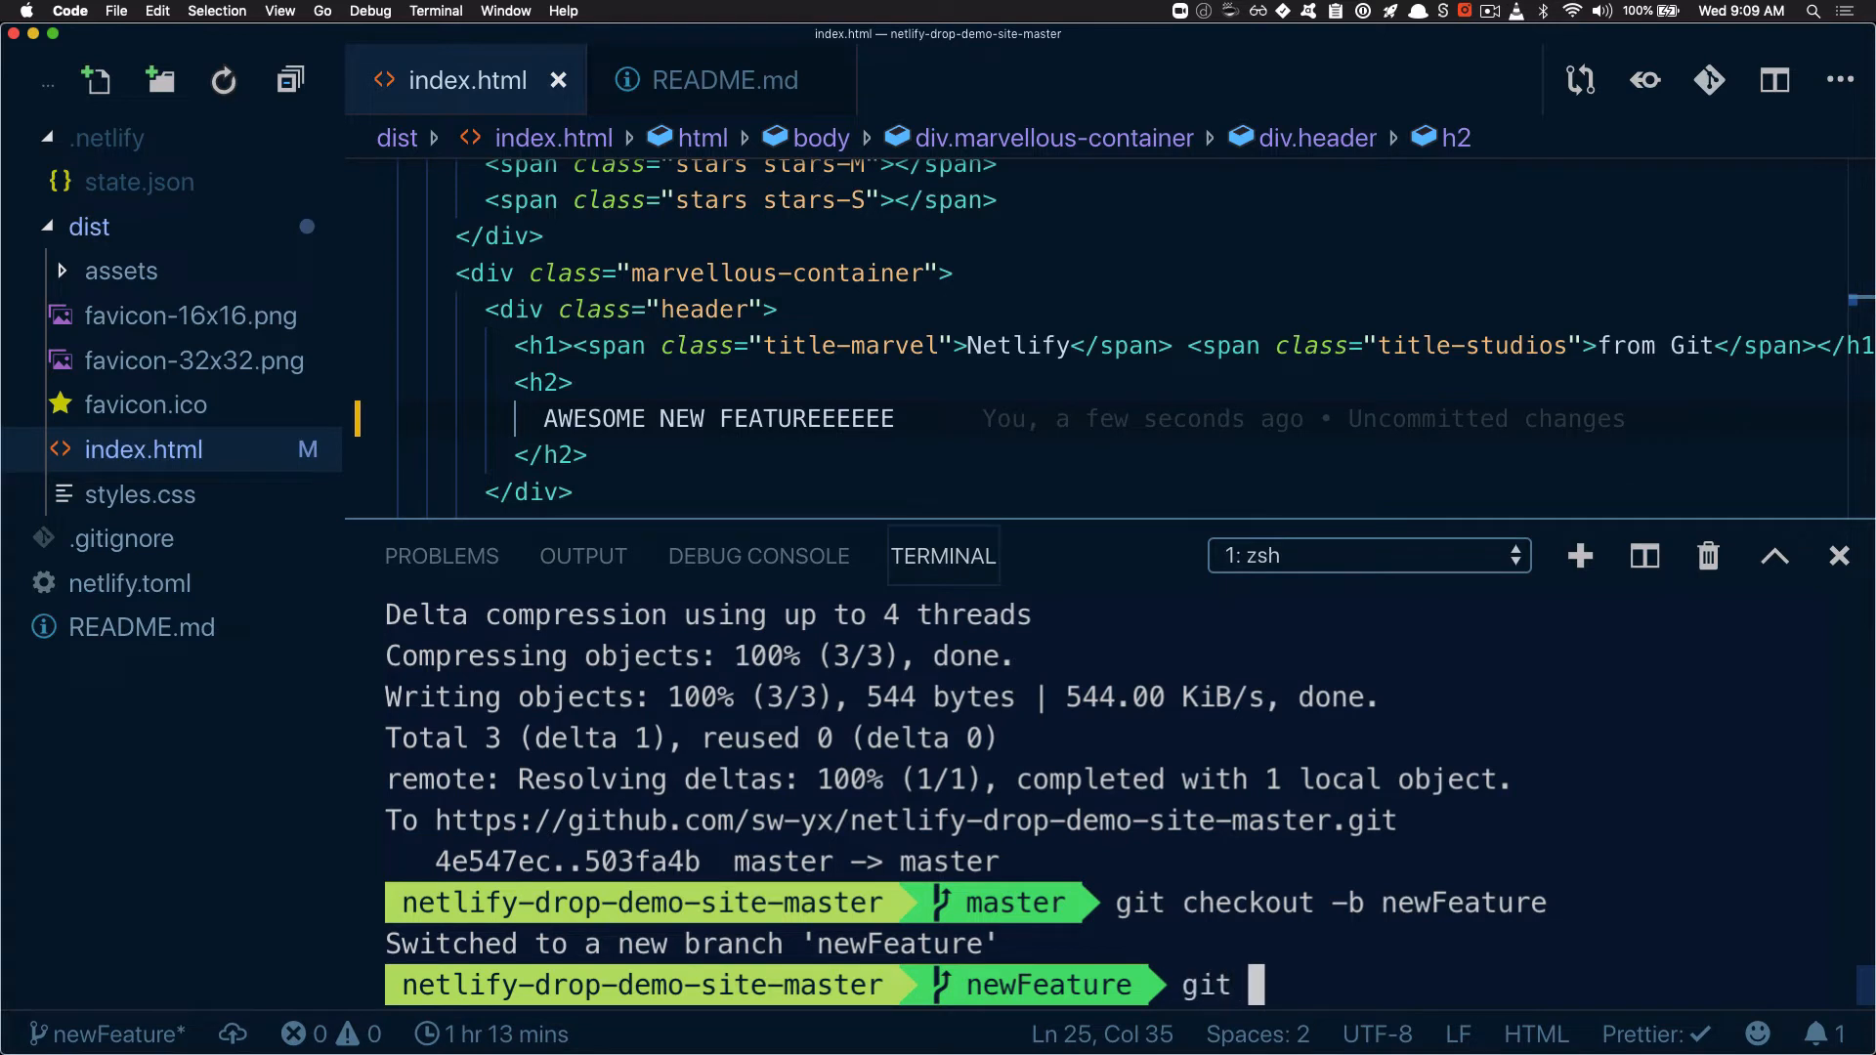
key(BackSpace)
key(BackSpace)
key(BackSpace)
text(admit "awe)
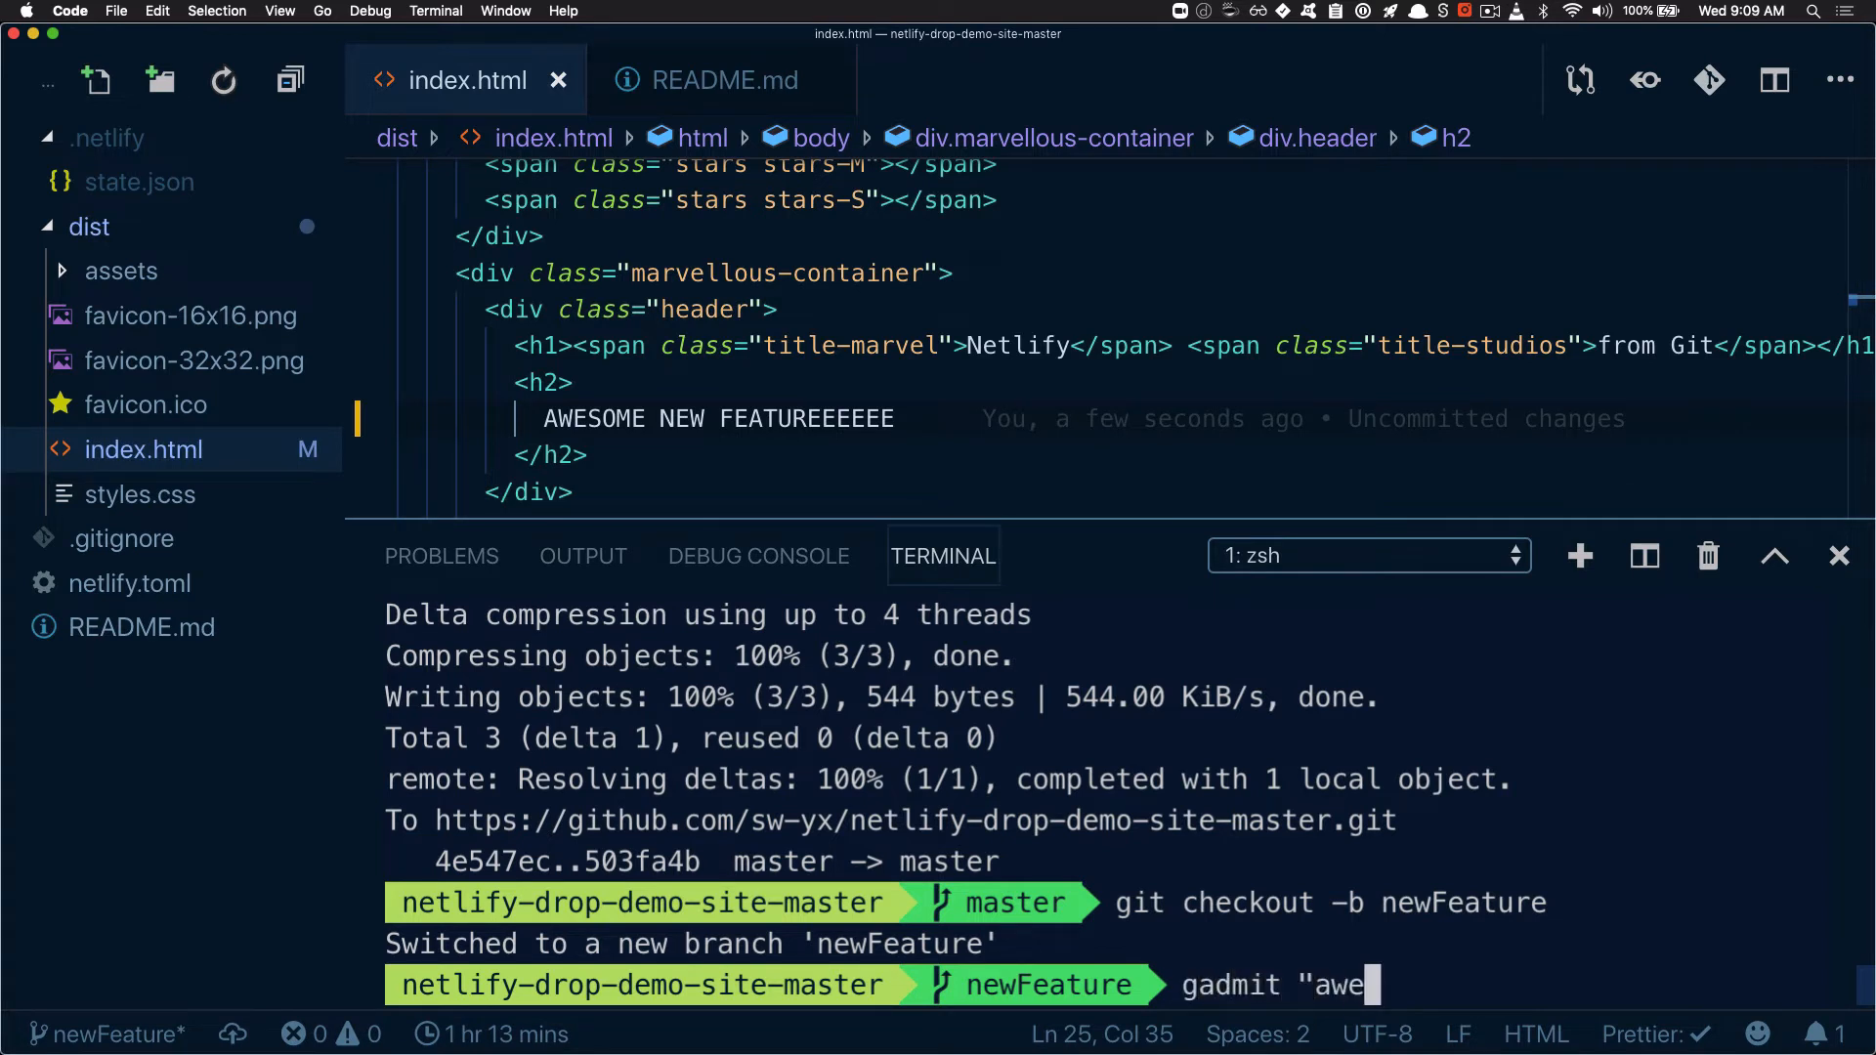
text(some new feature")
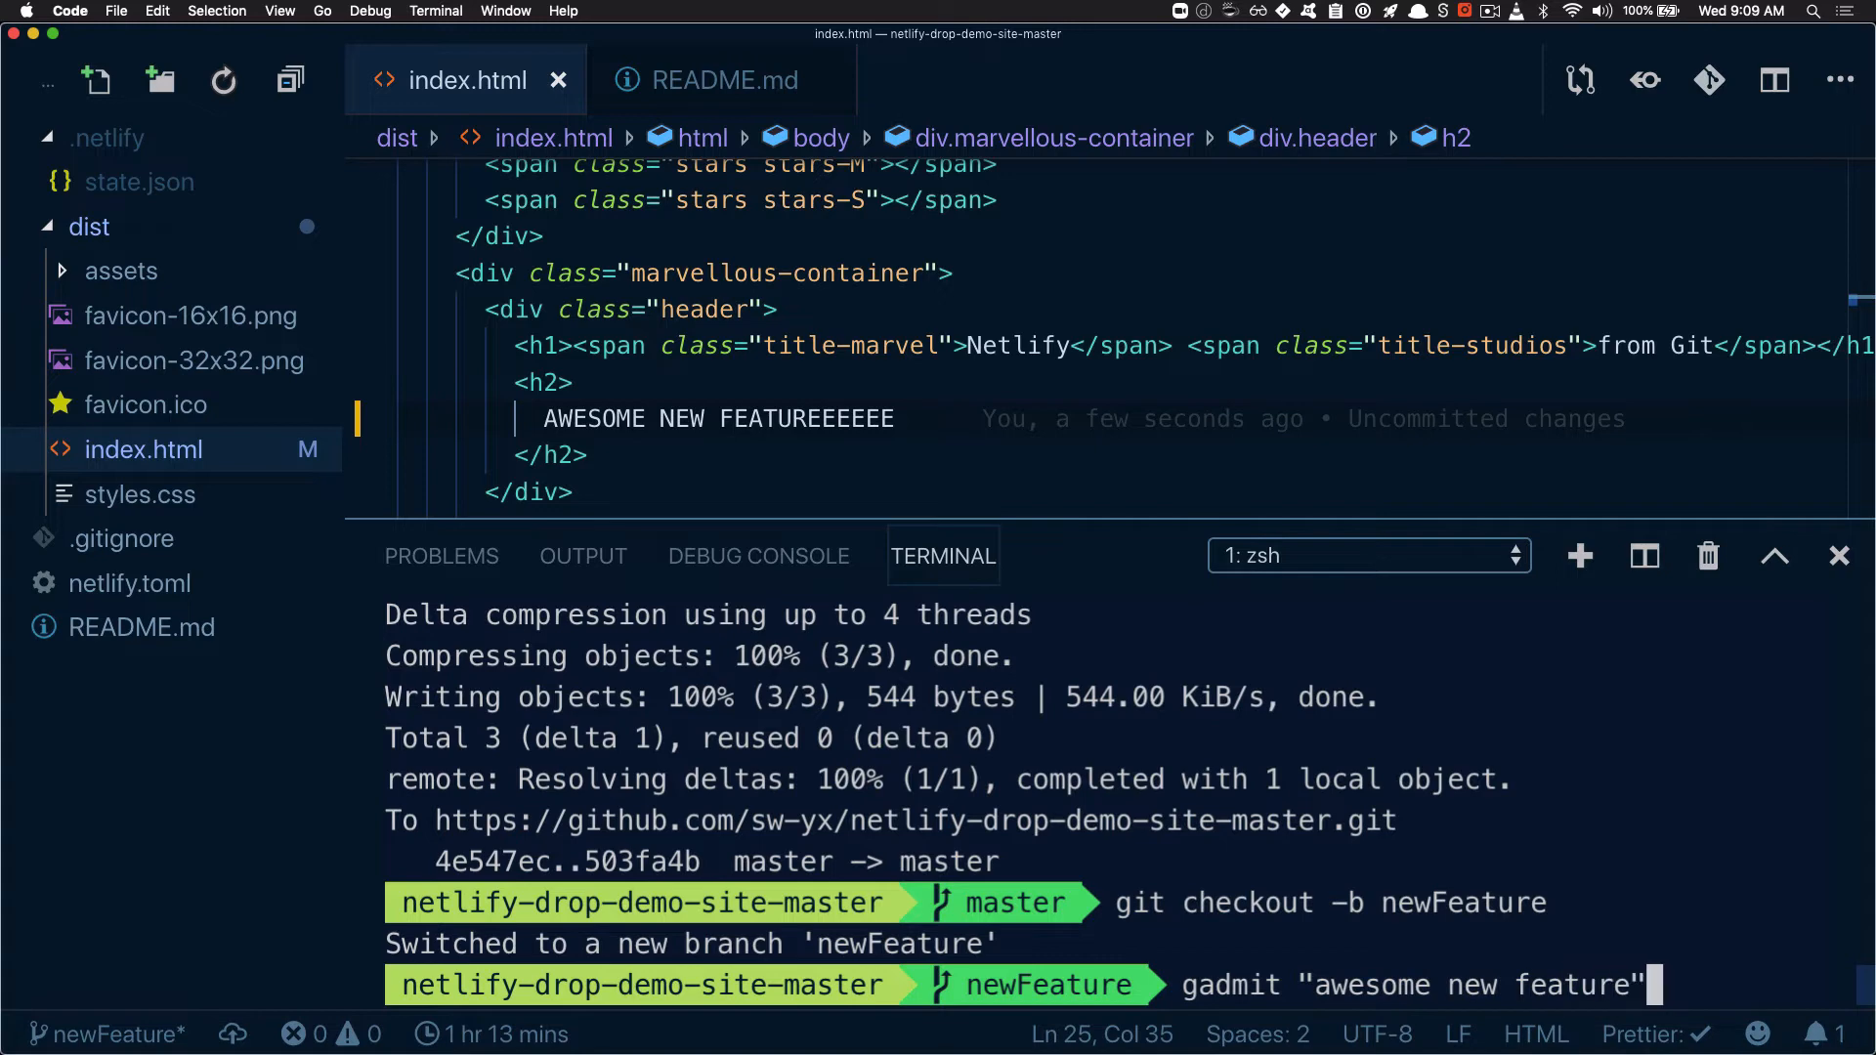
key(Return)
Run the gpom alias, and push the feature branch to the remote with git push origin newFeature
text(gpom)
key(Return)
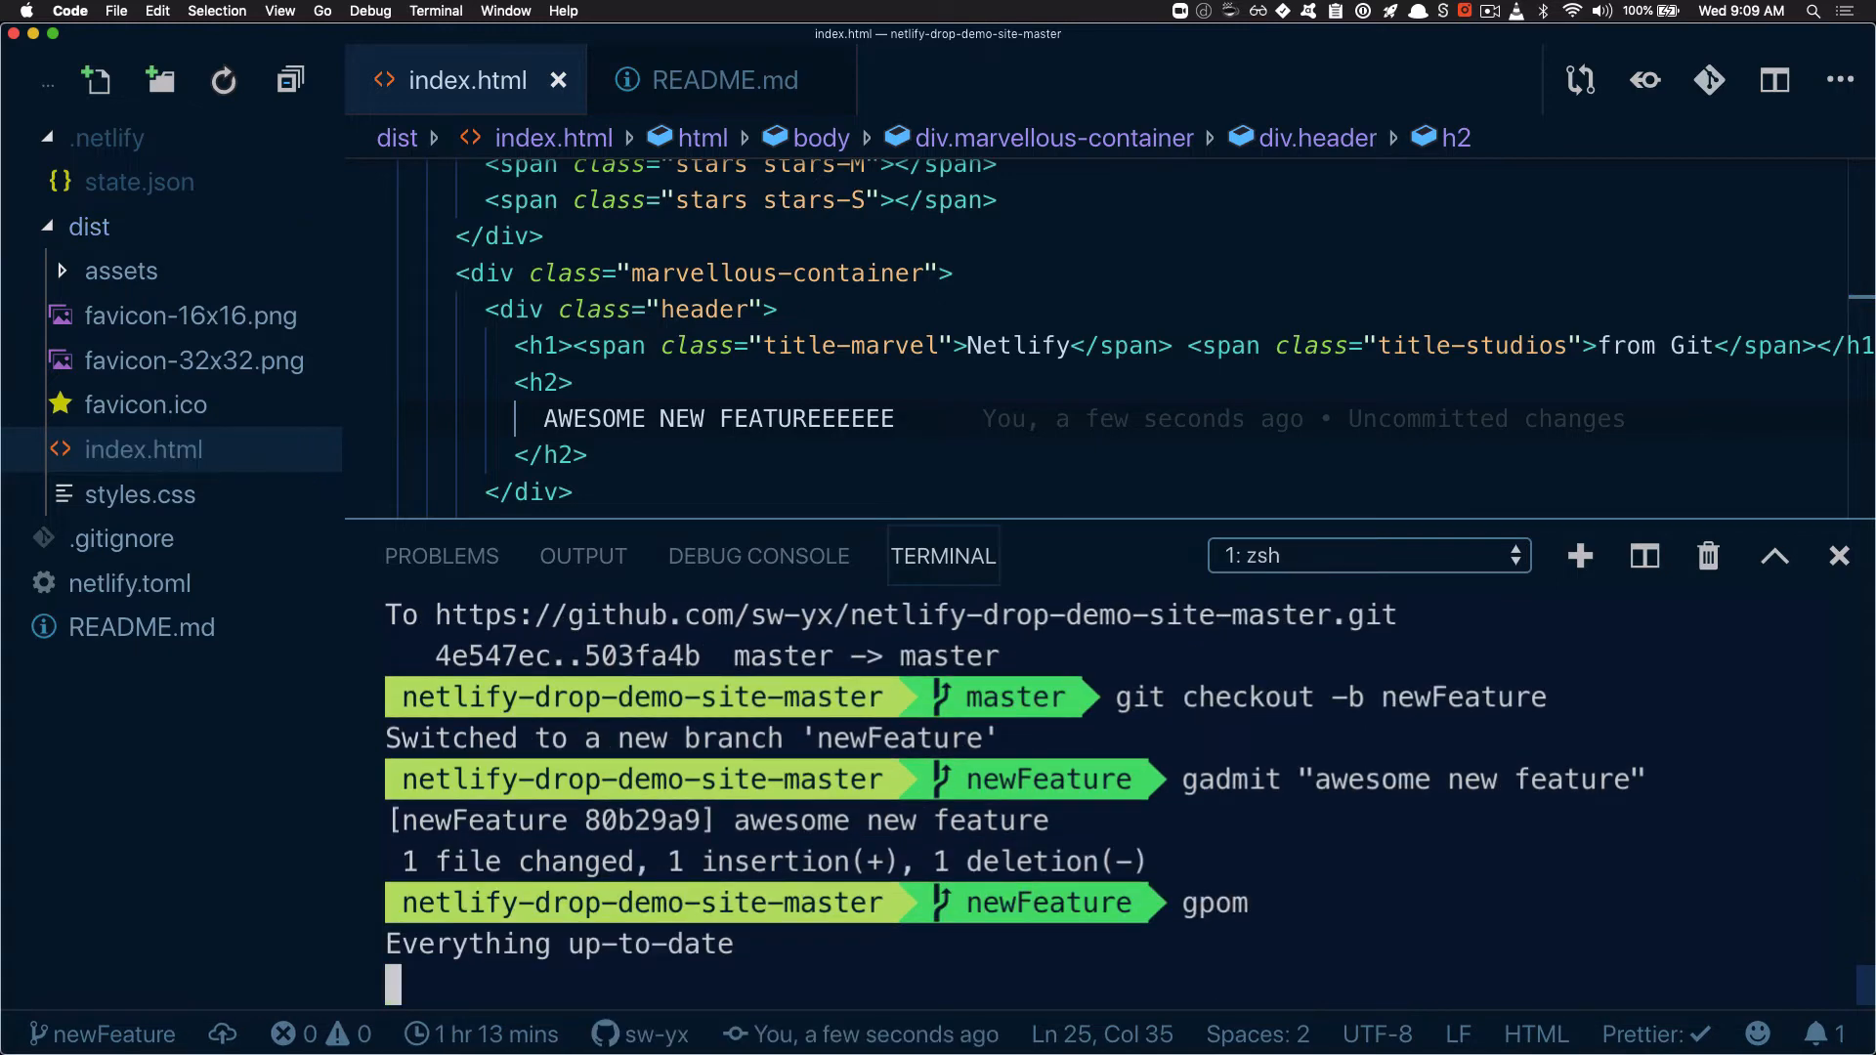
text(git pu)
text(sh origin new)
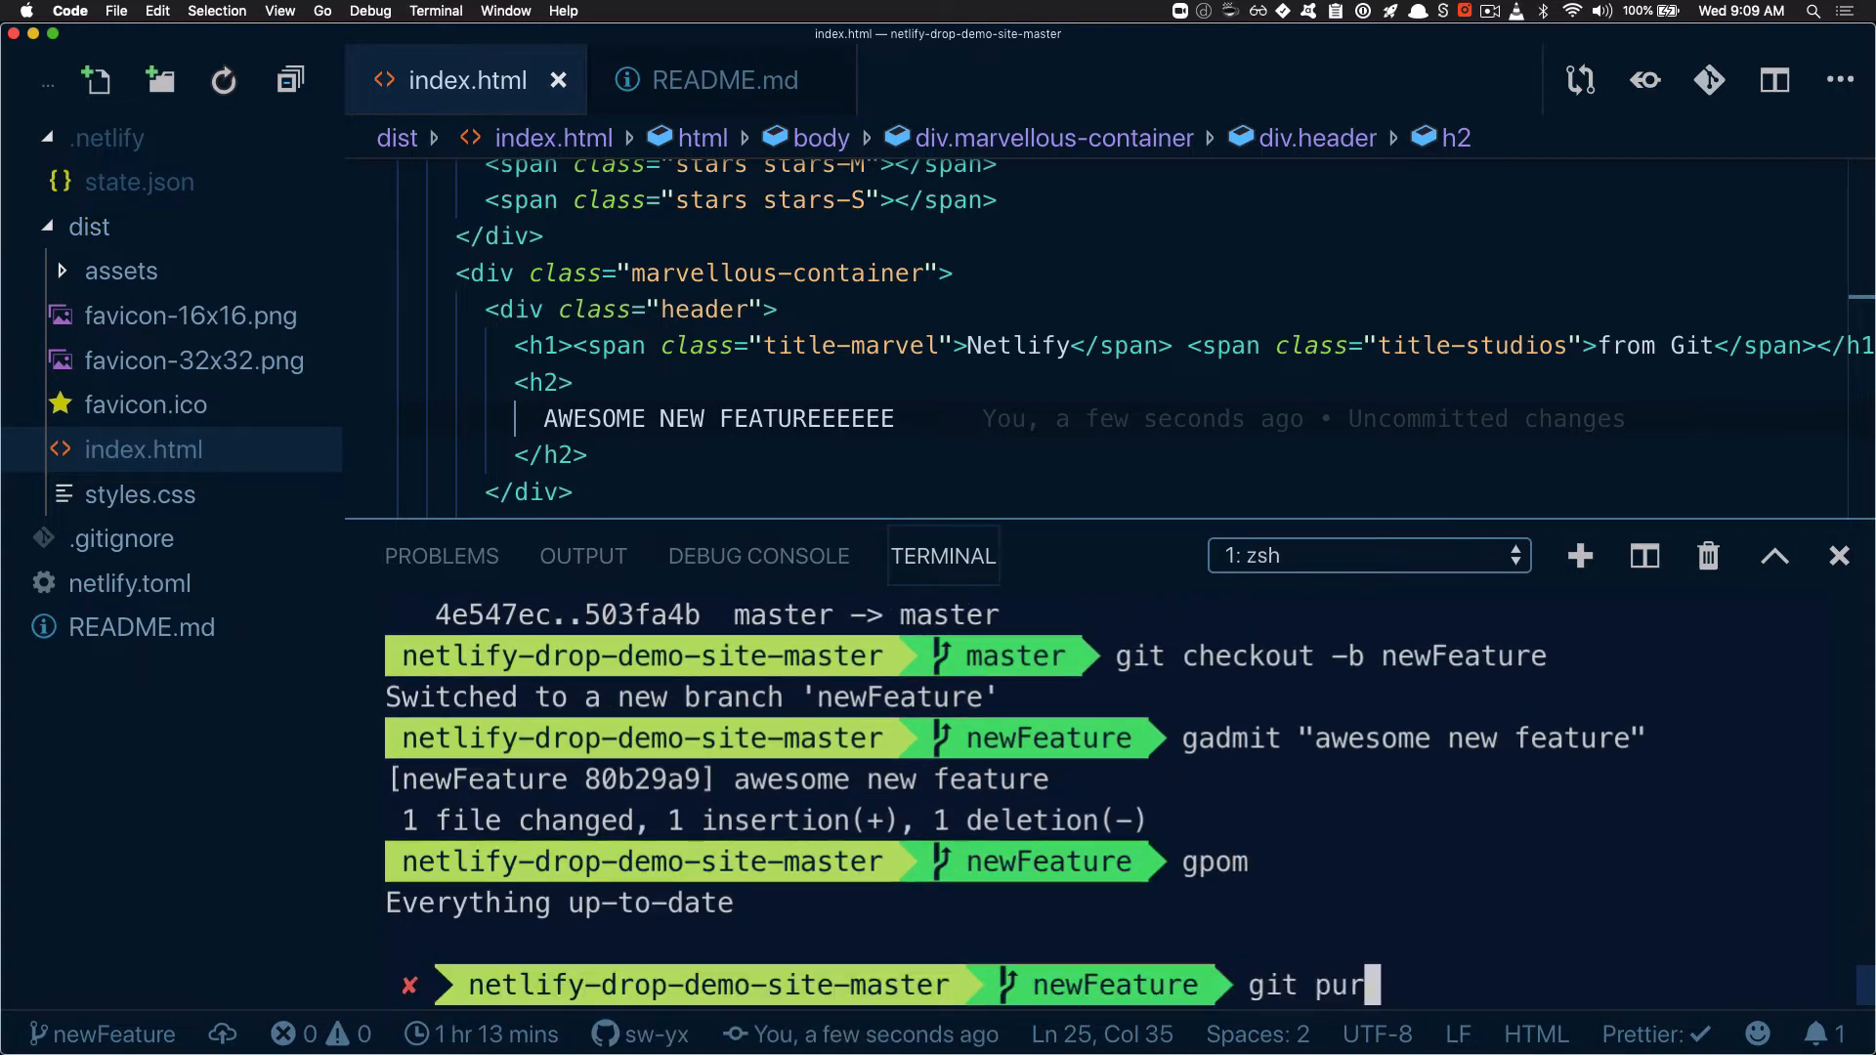
text(Feature)
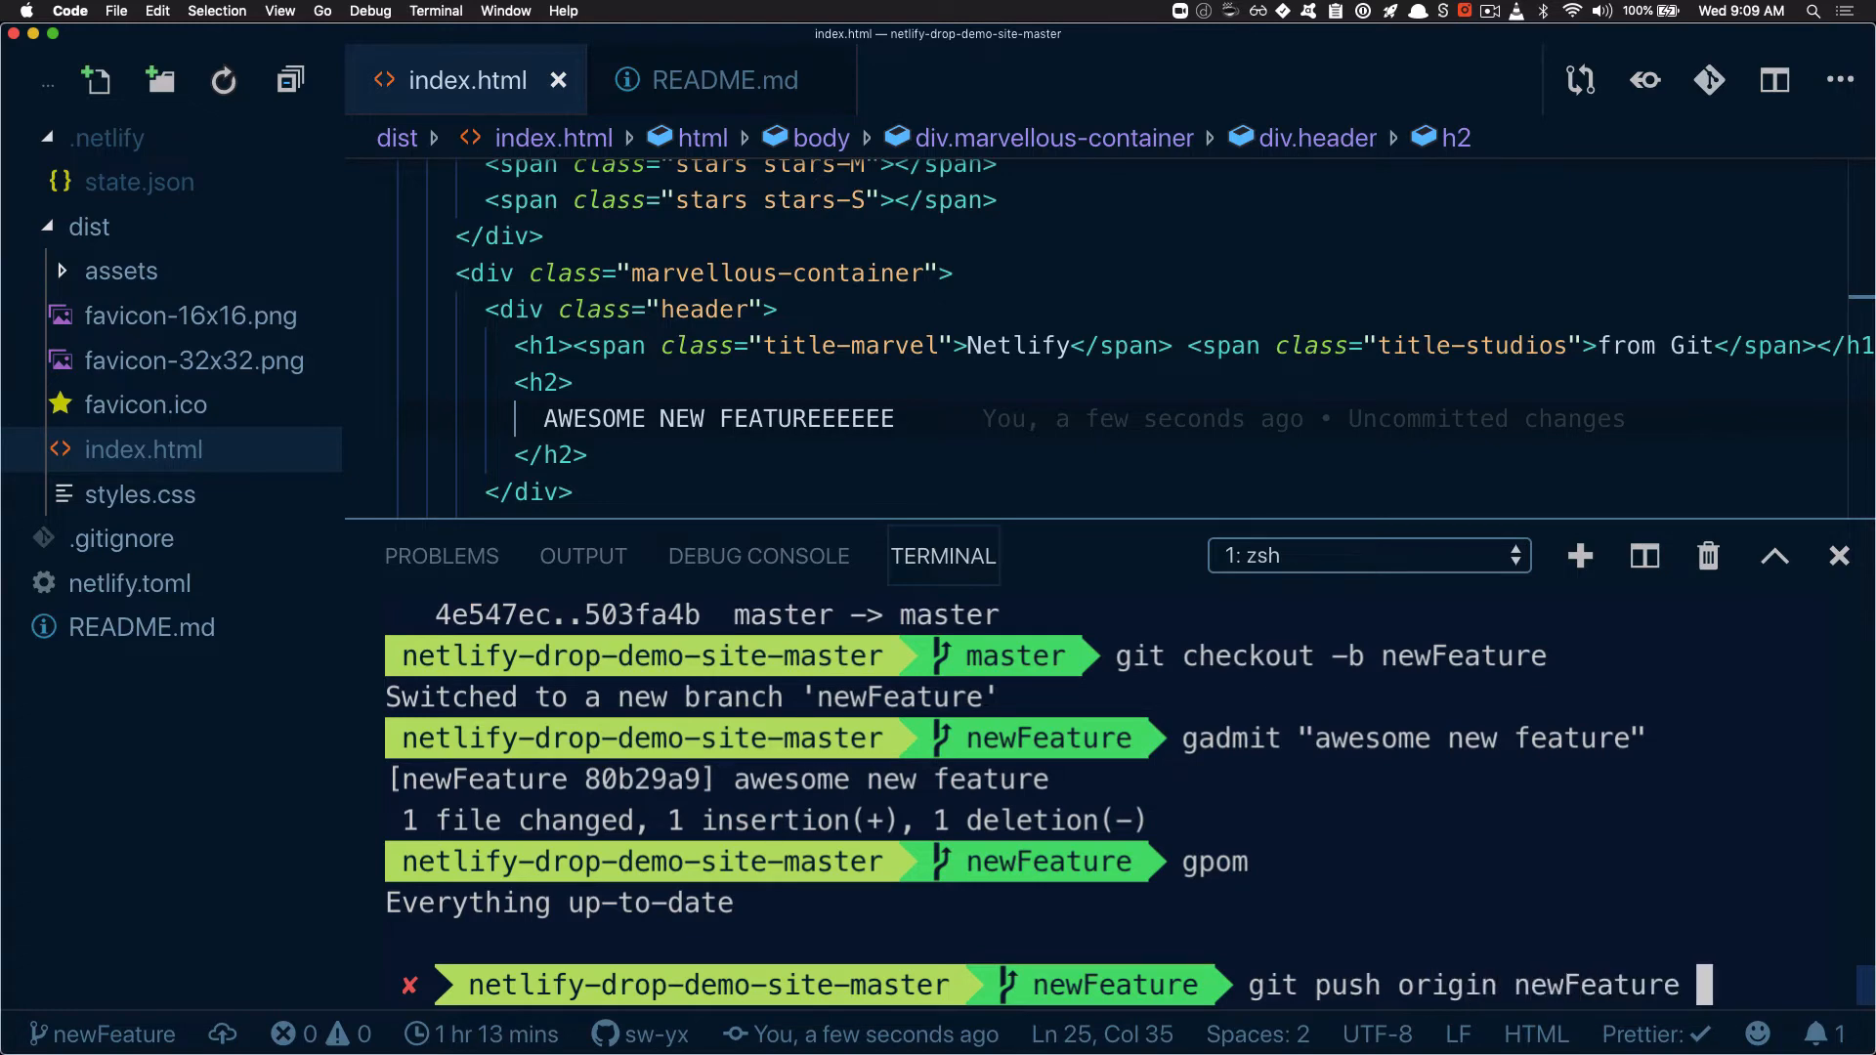
key(Return)
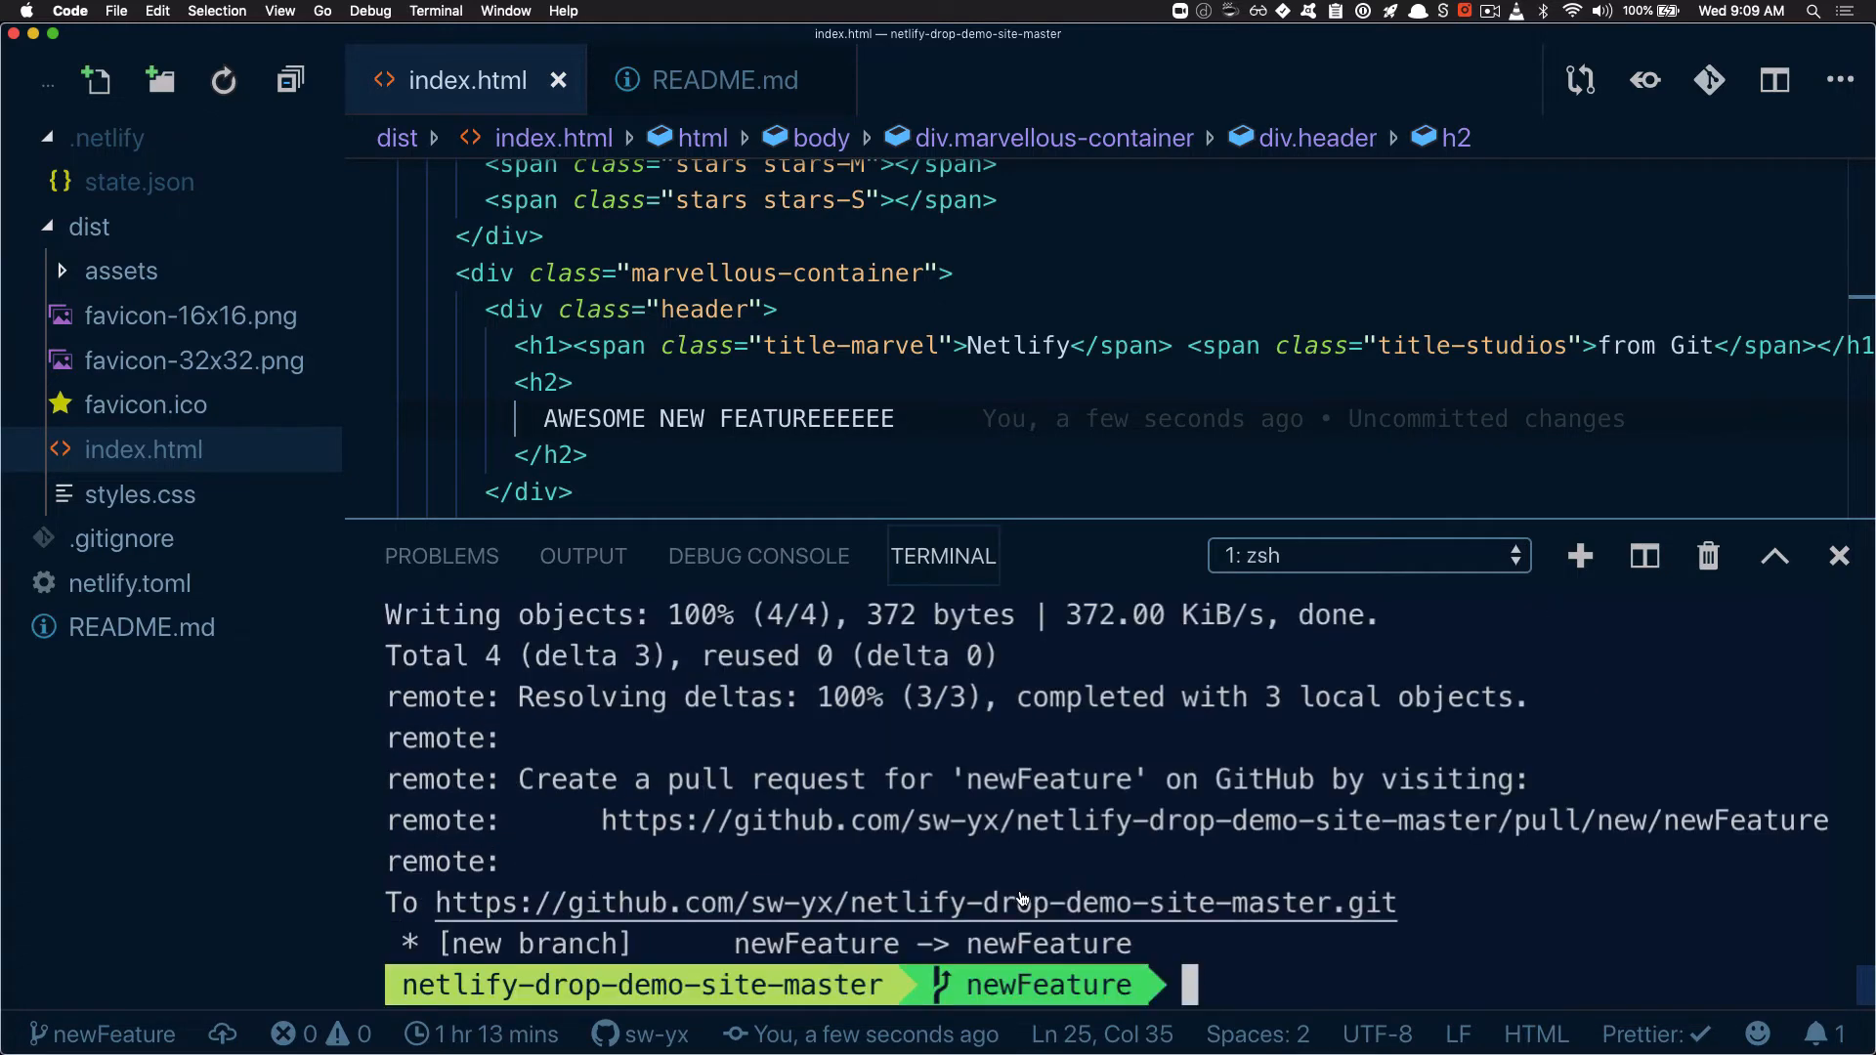
Open the new pull request link from the push output and create the pull request for newFeature with the comment "plsease merge"
super+click(1073, 829)
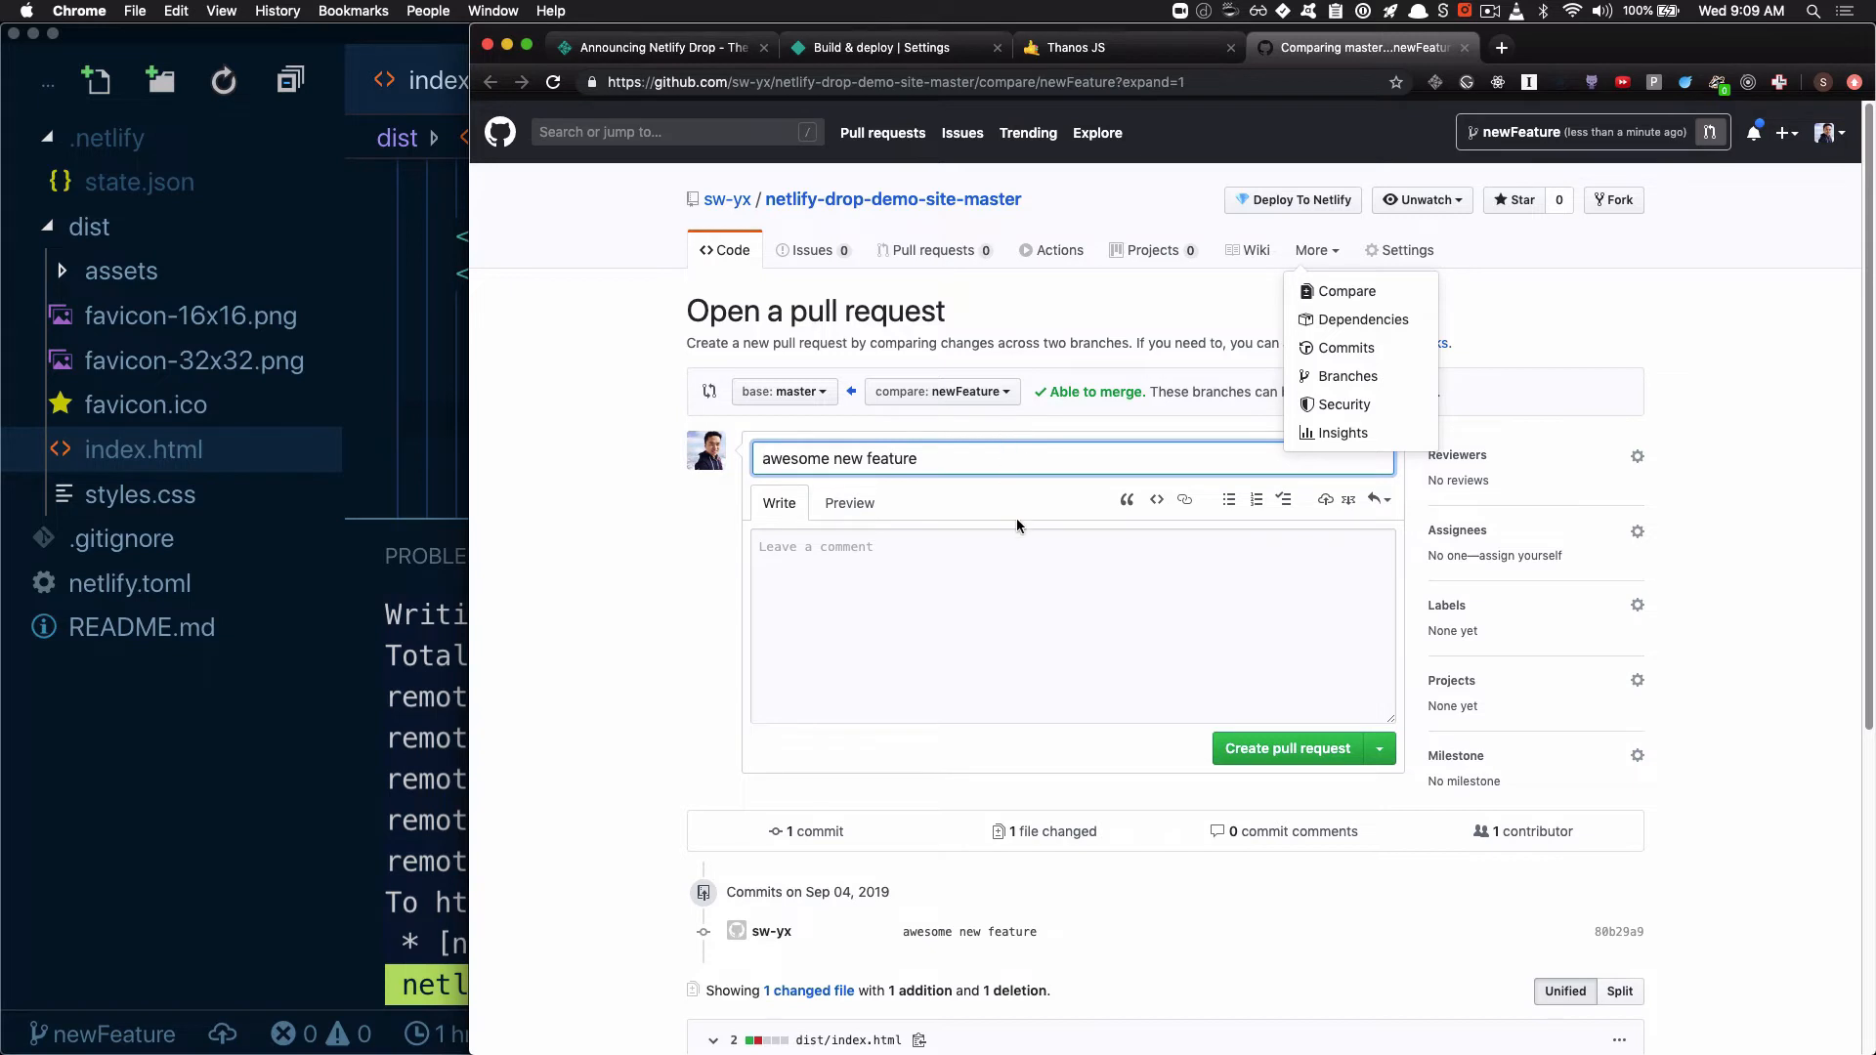
key(super+a)
click(1029, 588)
text(pl)
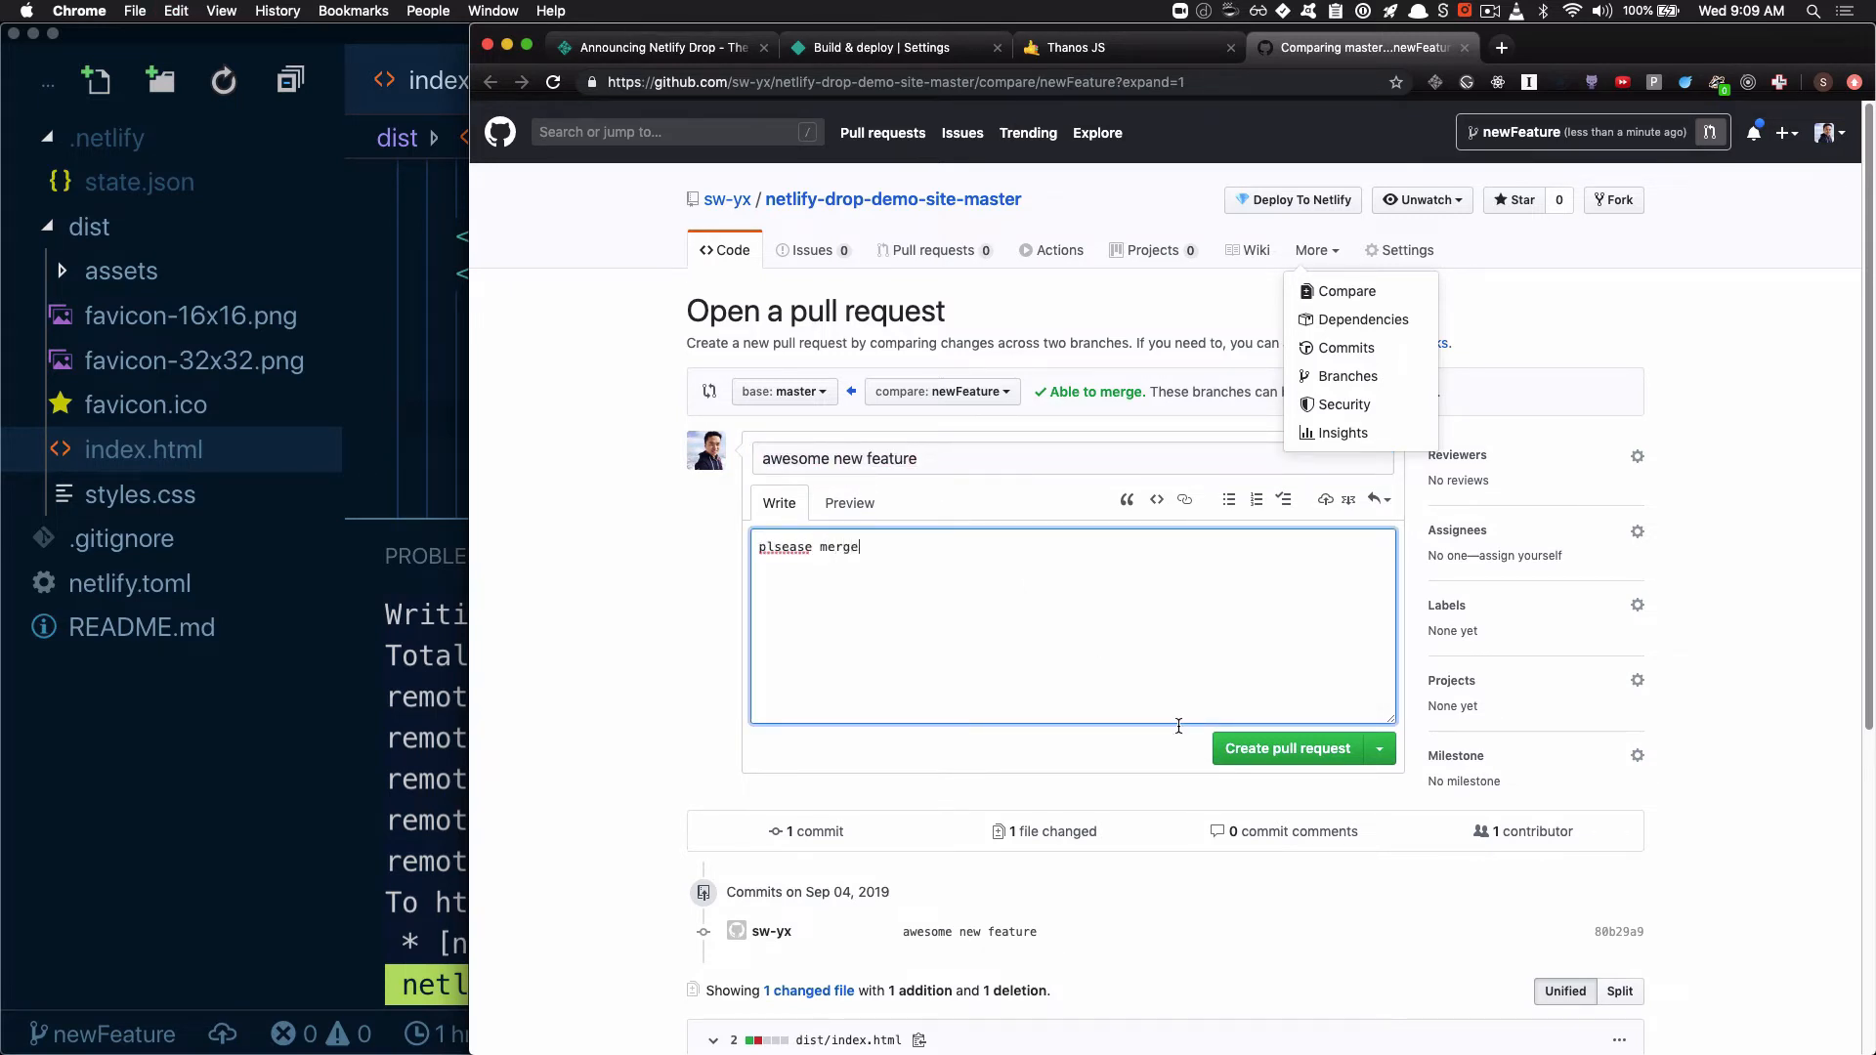
click(1246, 746)
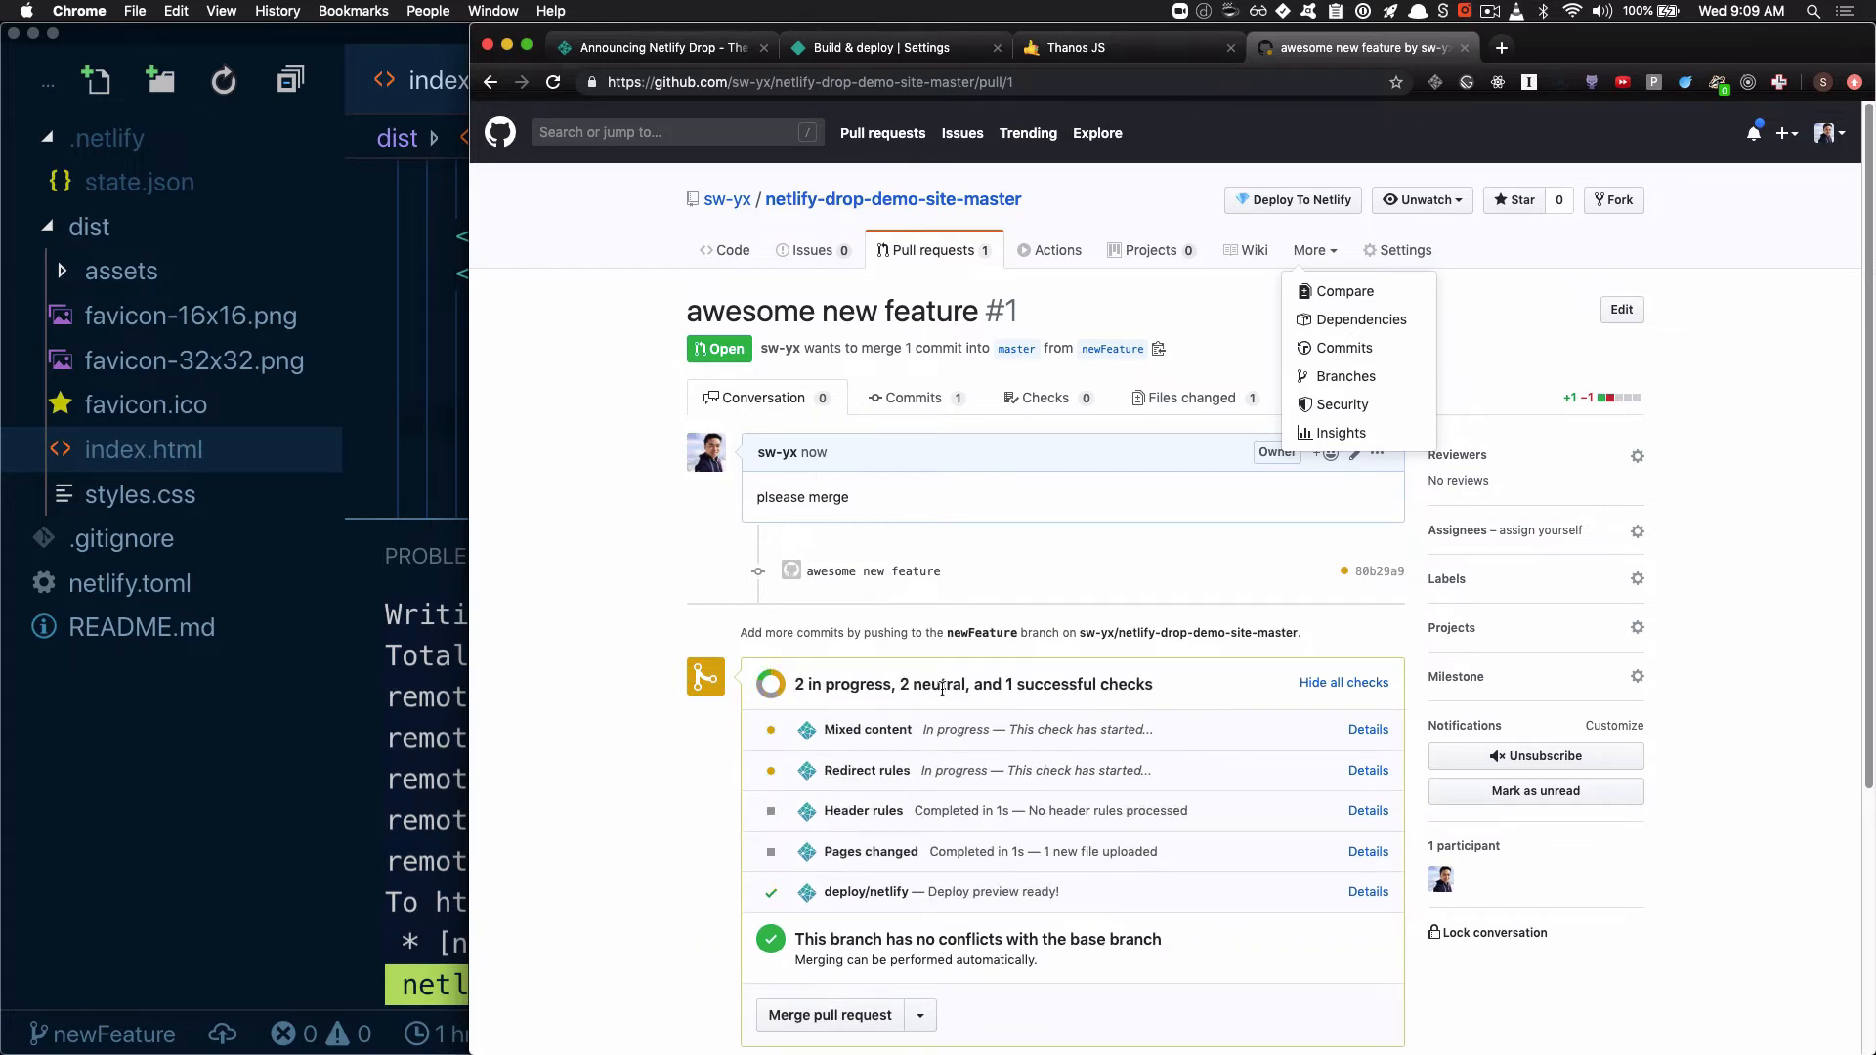
Highlight the list of checks on the pull request and open the site preview from the deploy/netlify check details
drag(910, 684, 1088, 914)
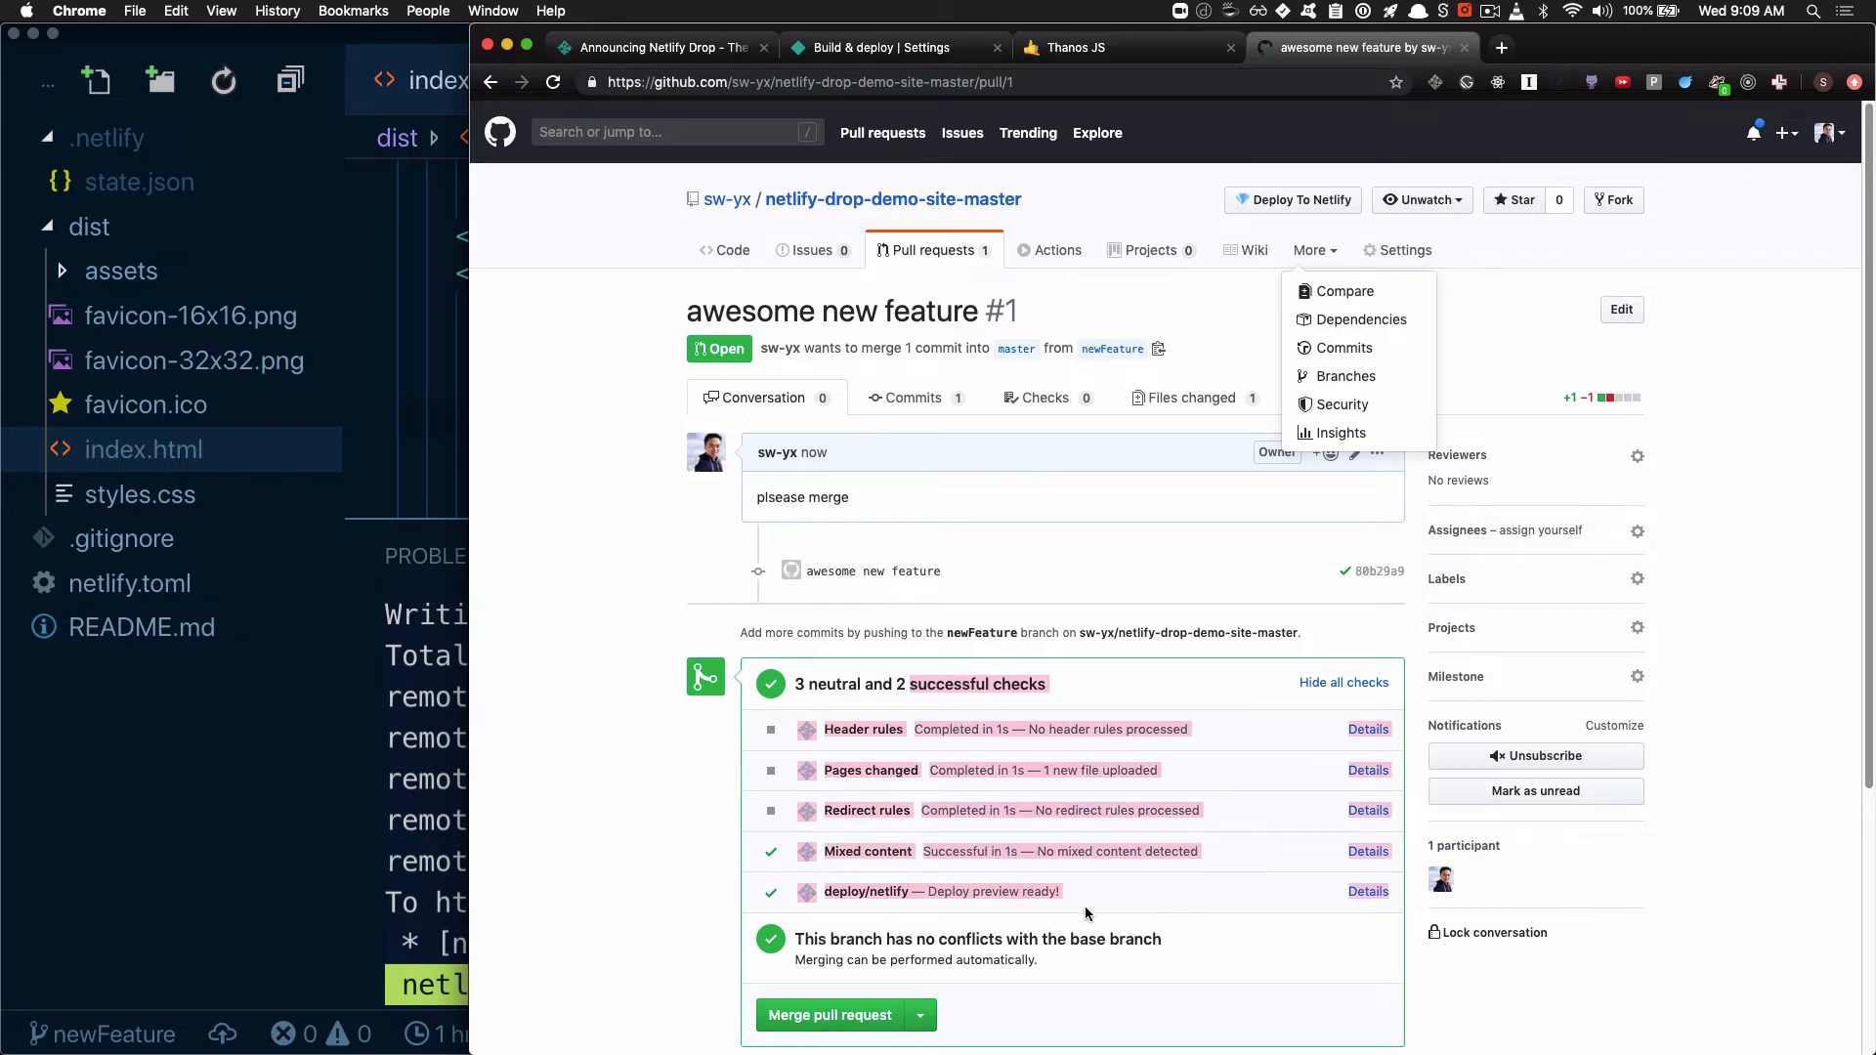
click(1088, 914)
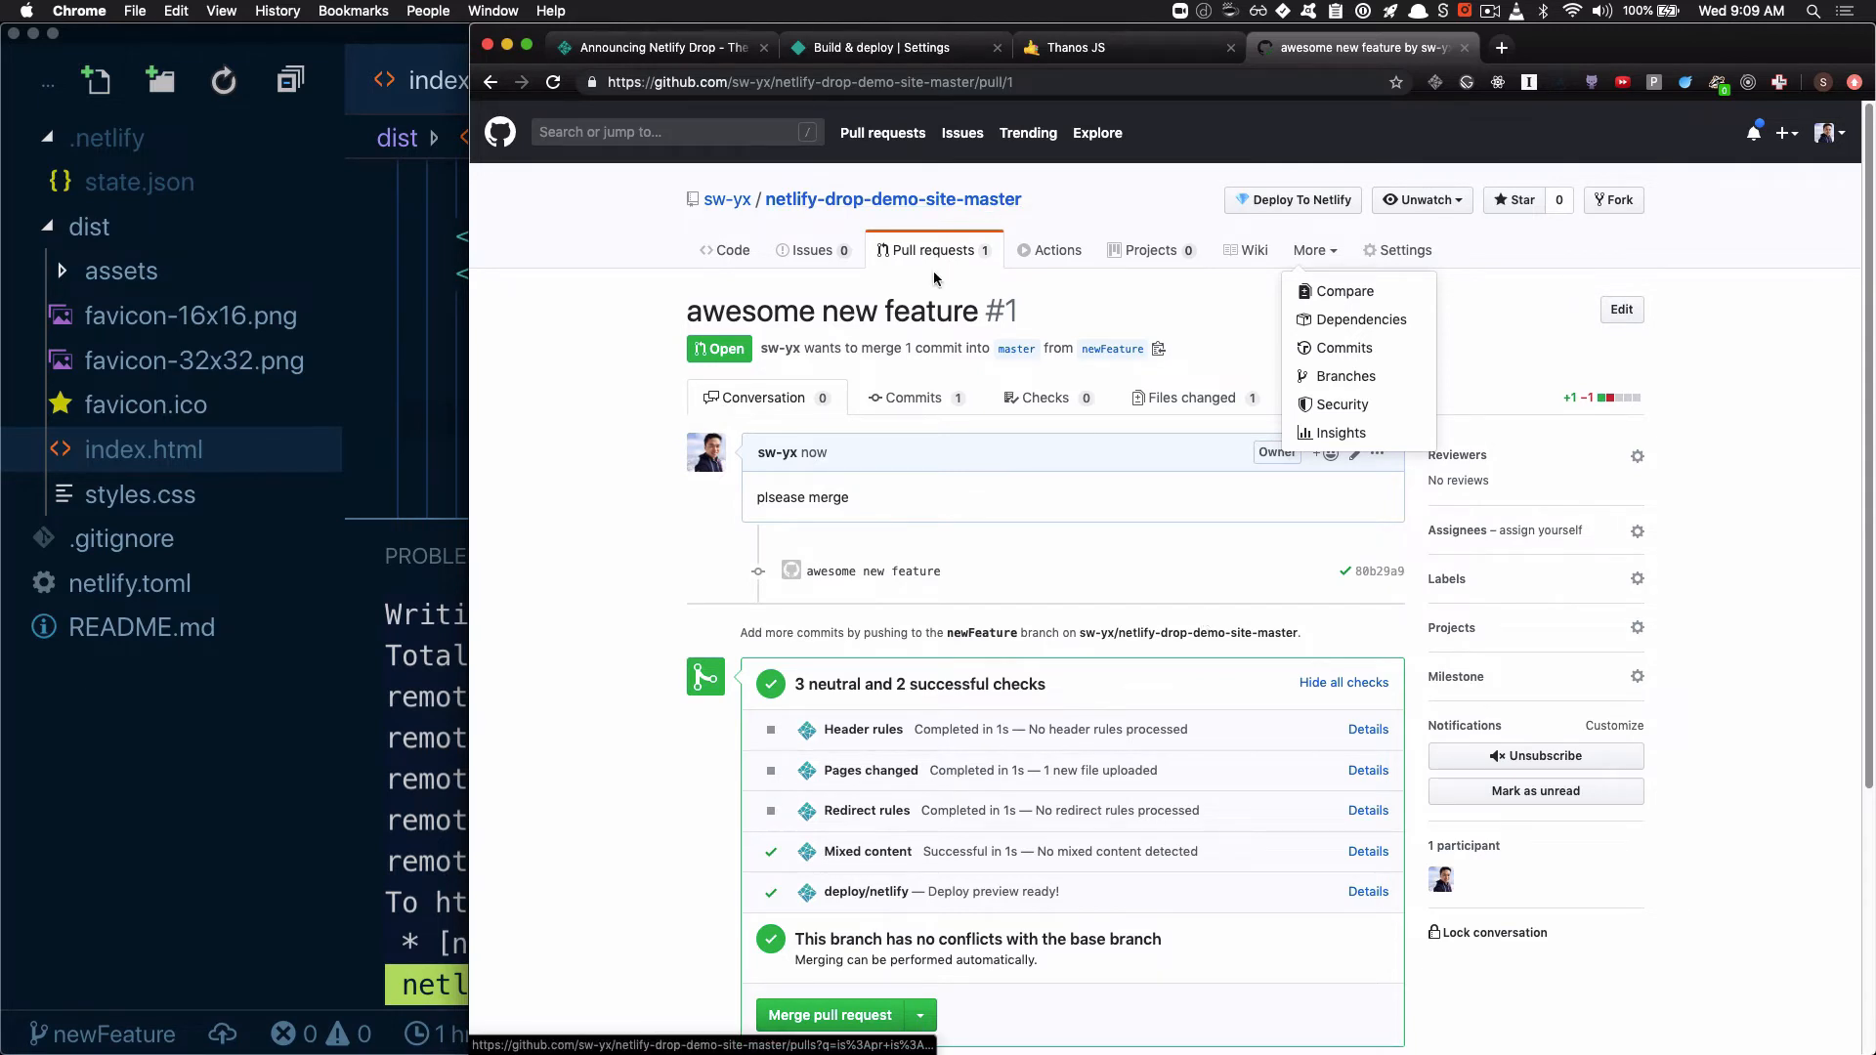
scroll(1241, 753, down, 2)
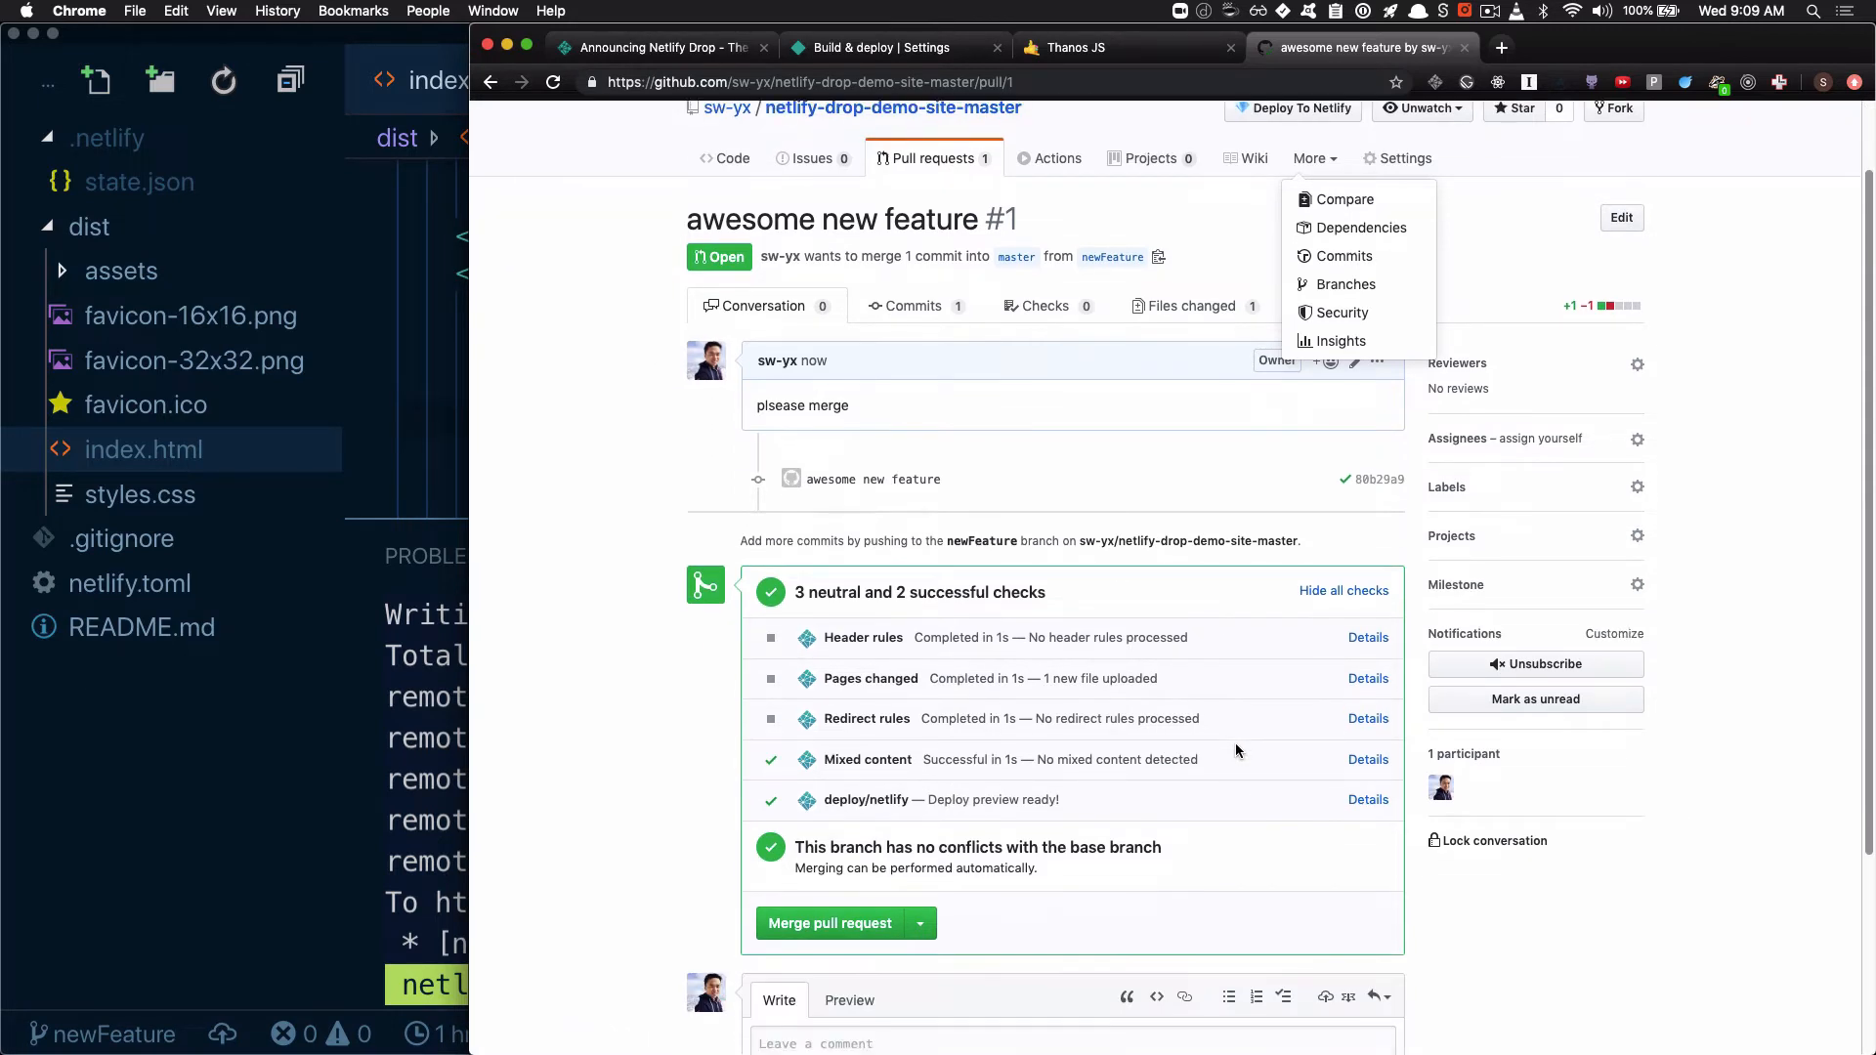
click(1370, 801)
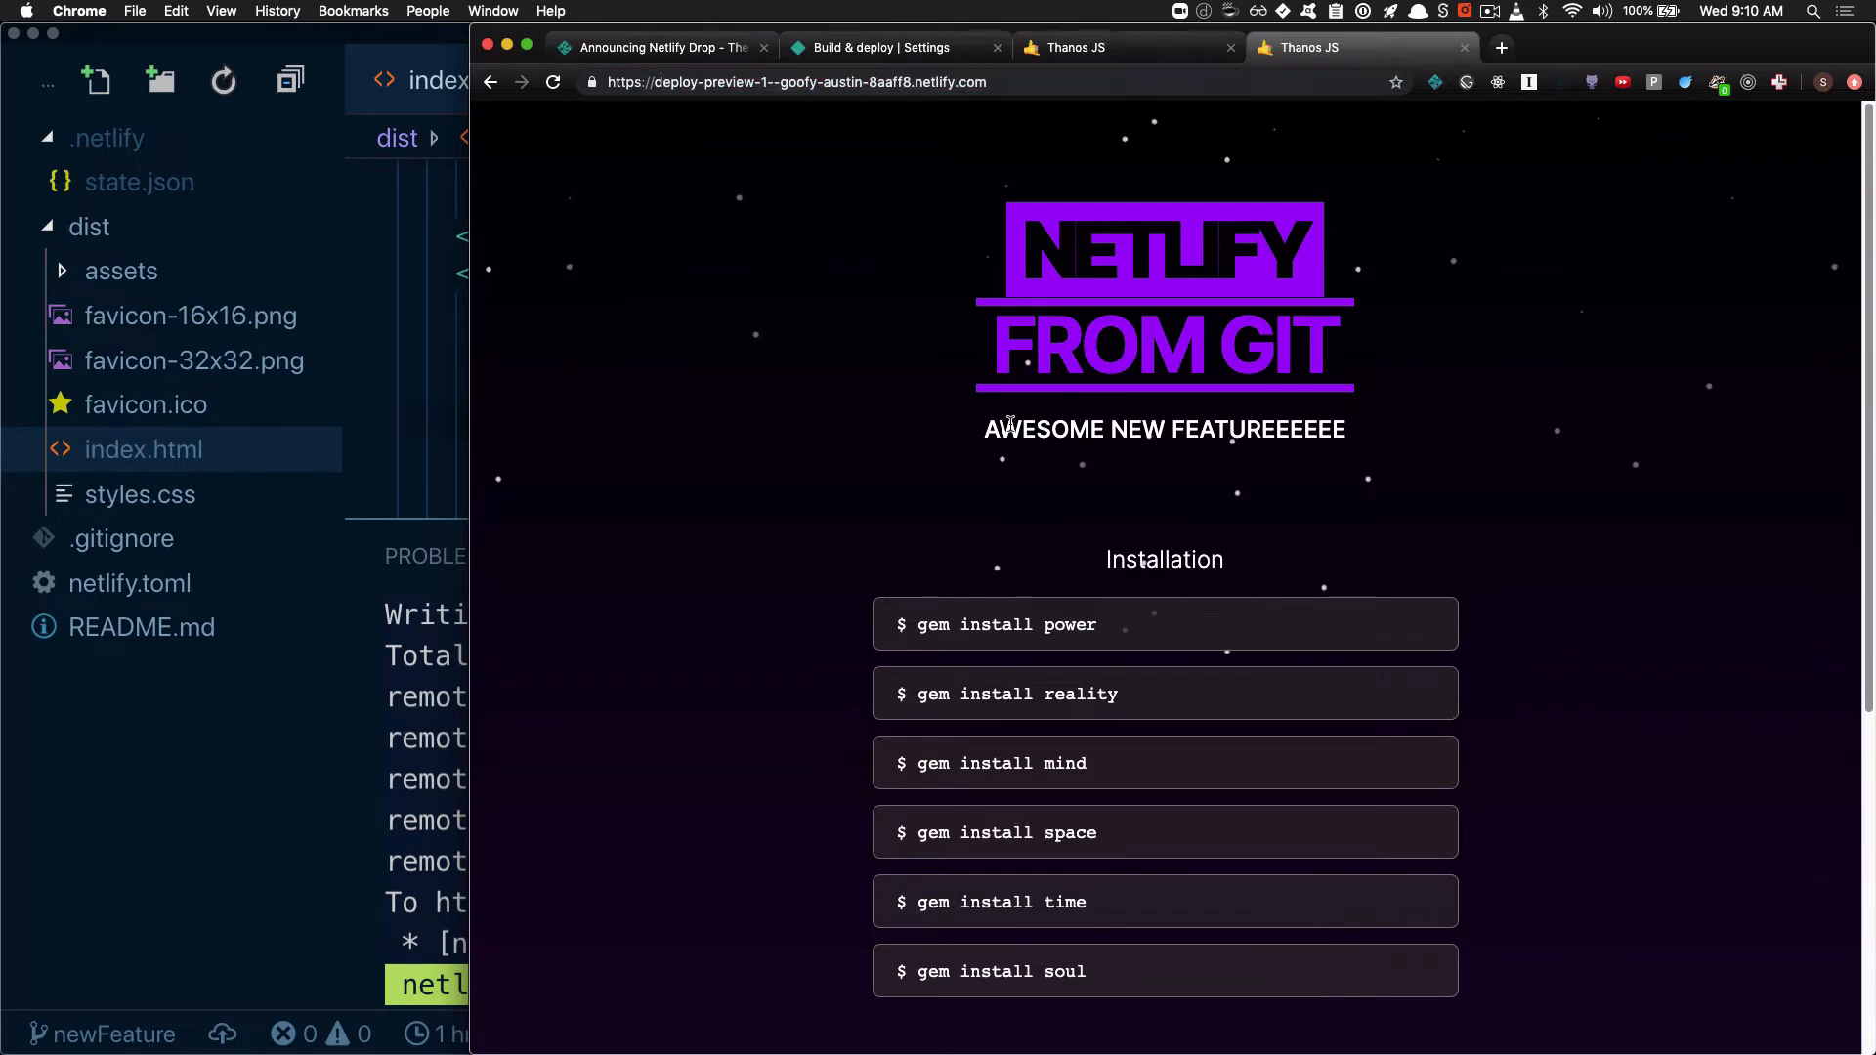
Highlight the "AWESOME NEW FEATUREEEEEE" heading on the preview site and the deploy-preview-1 part of its address
drag(999, 430, 1349, 466)
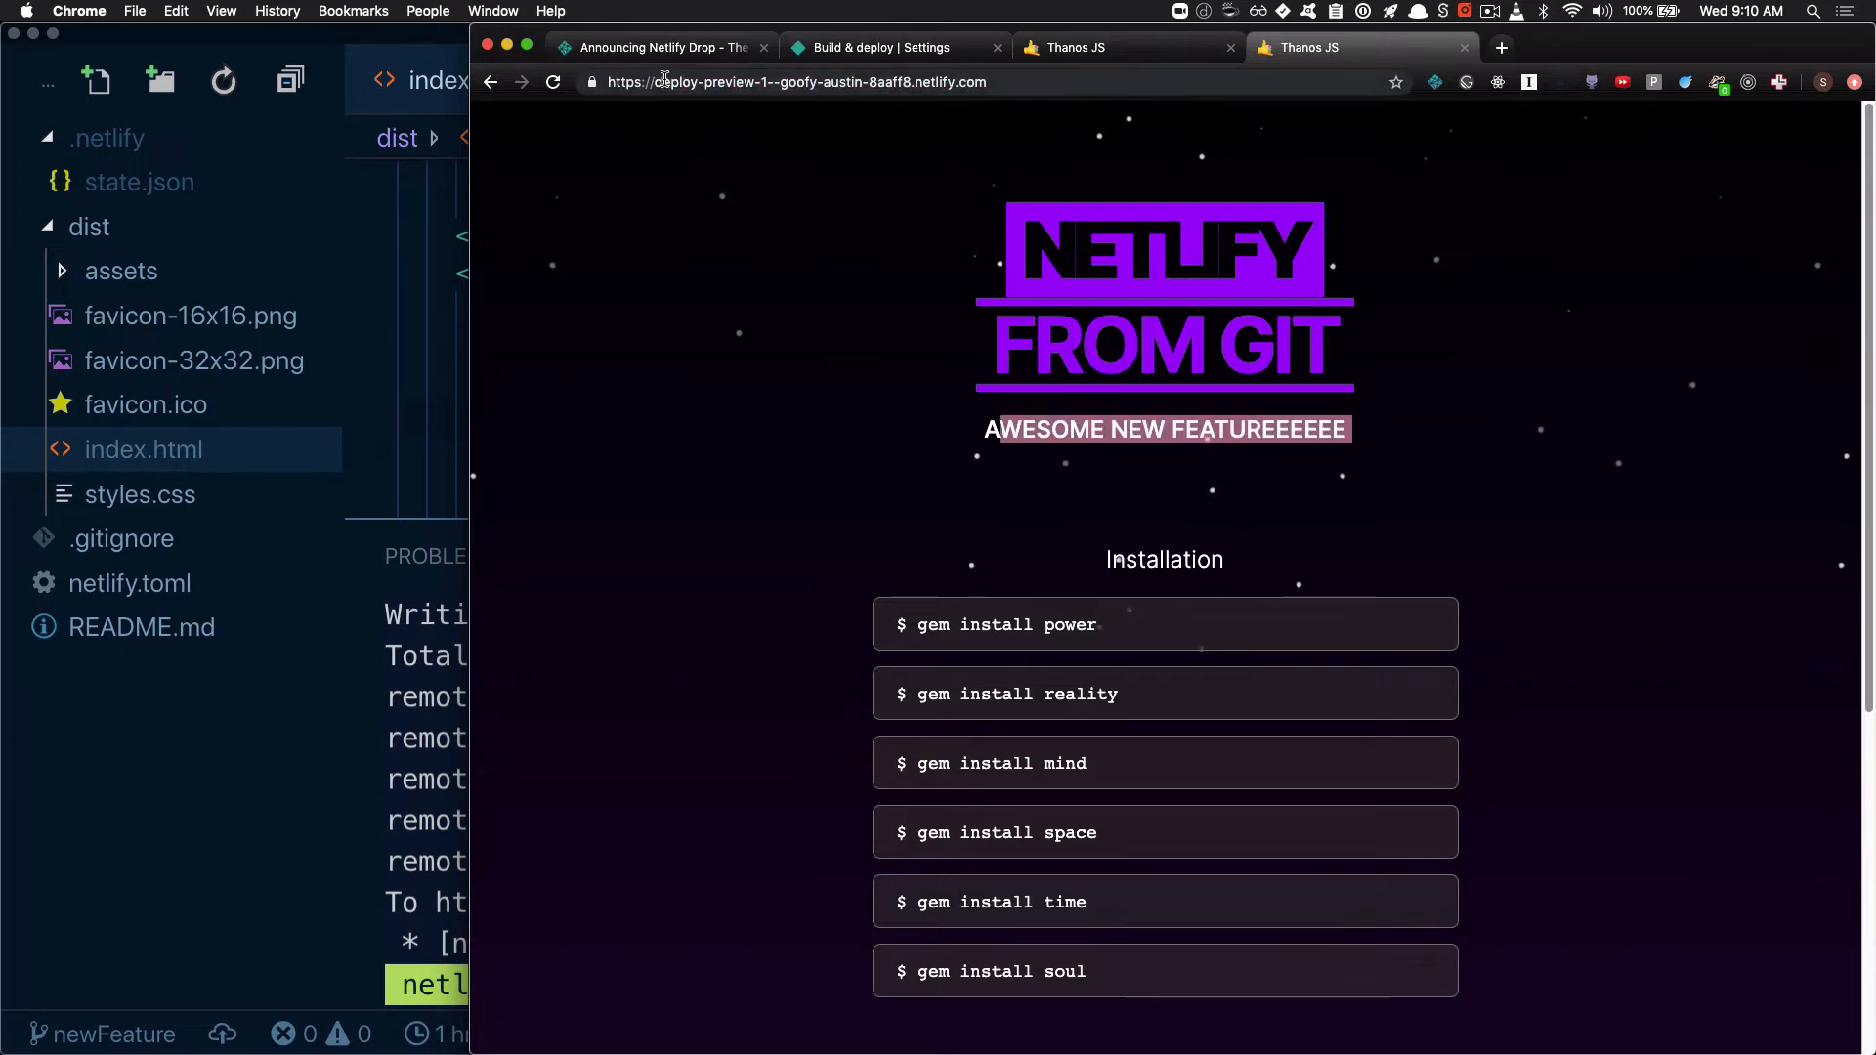
drag(663, 84, 780, 83)
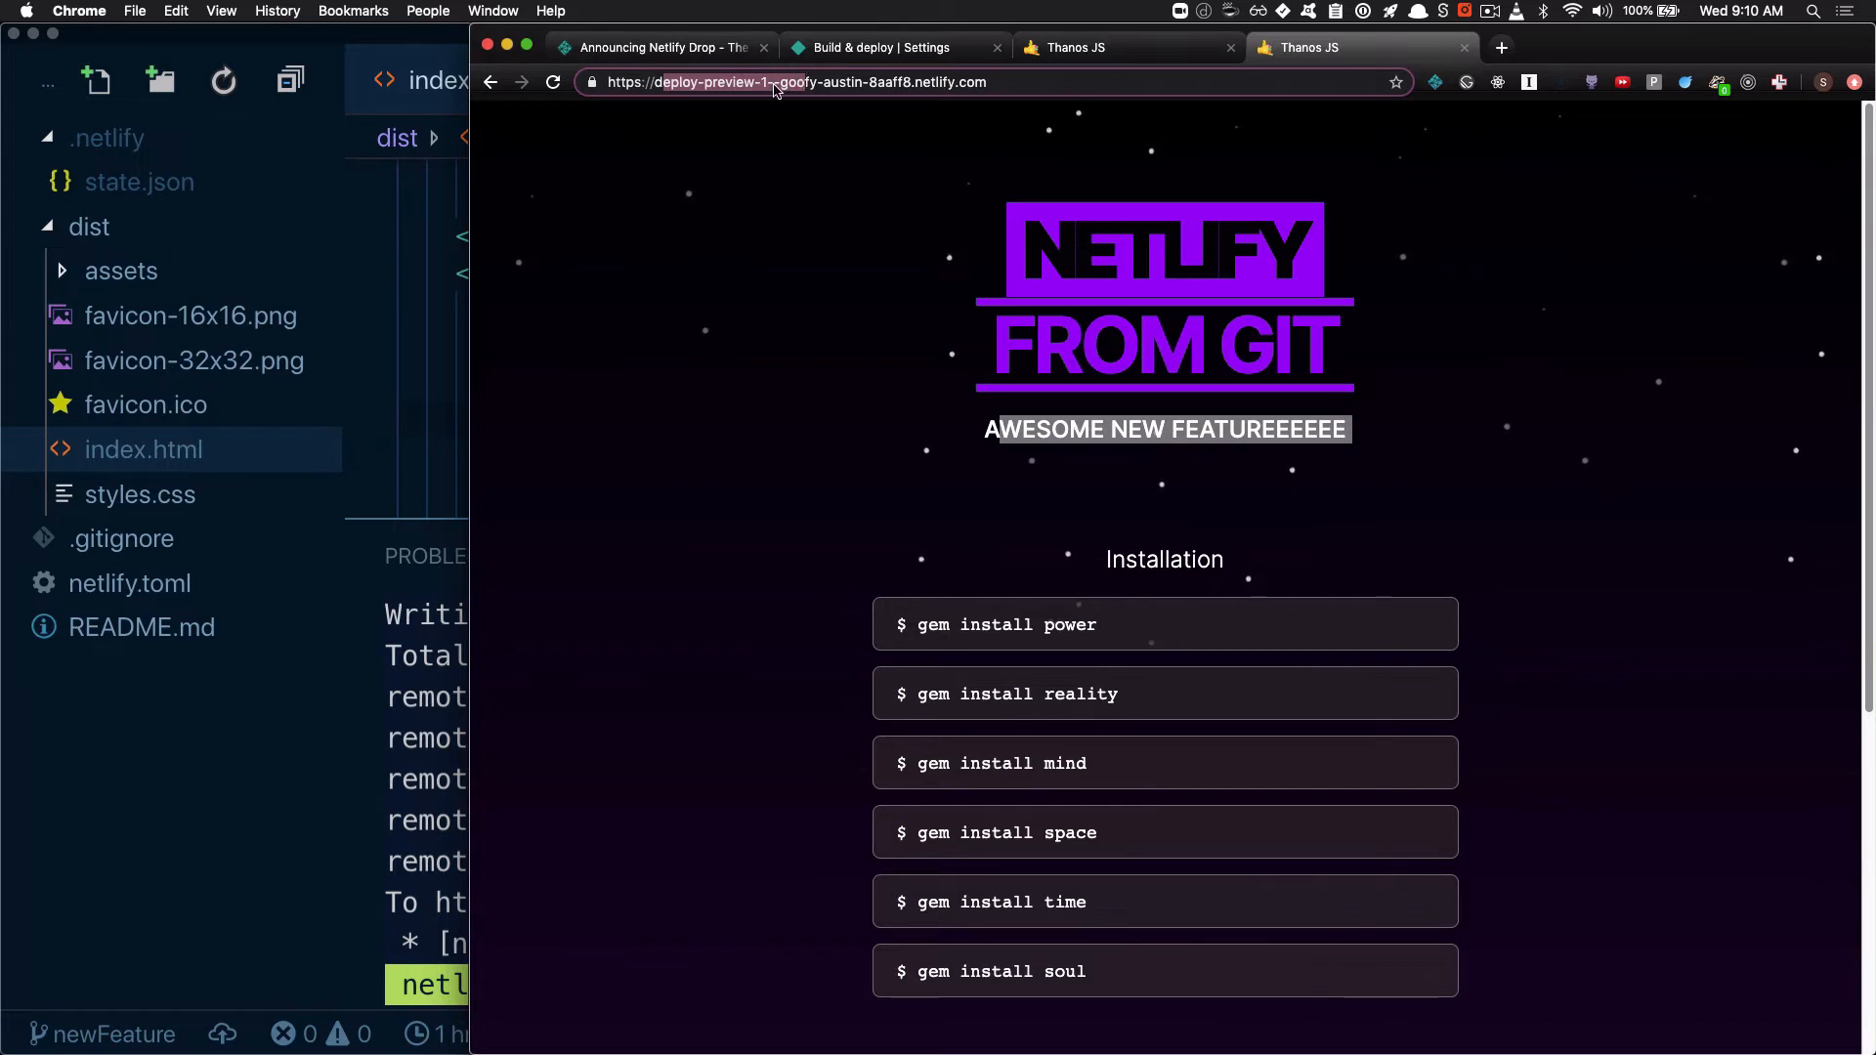
click(774, 83)
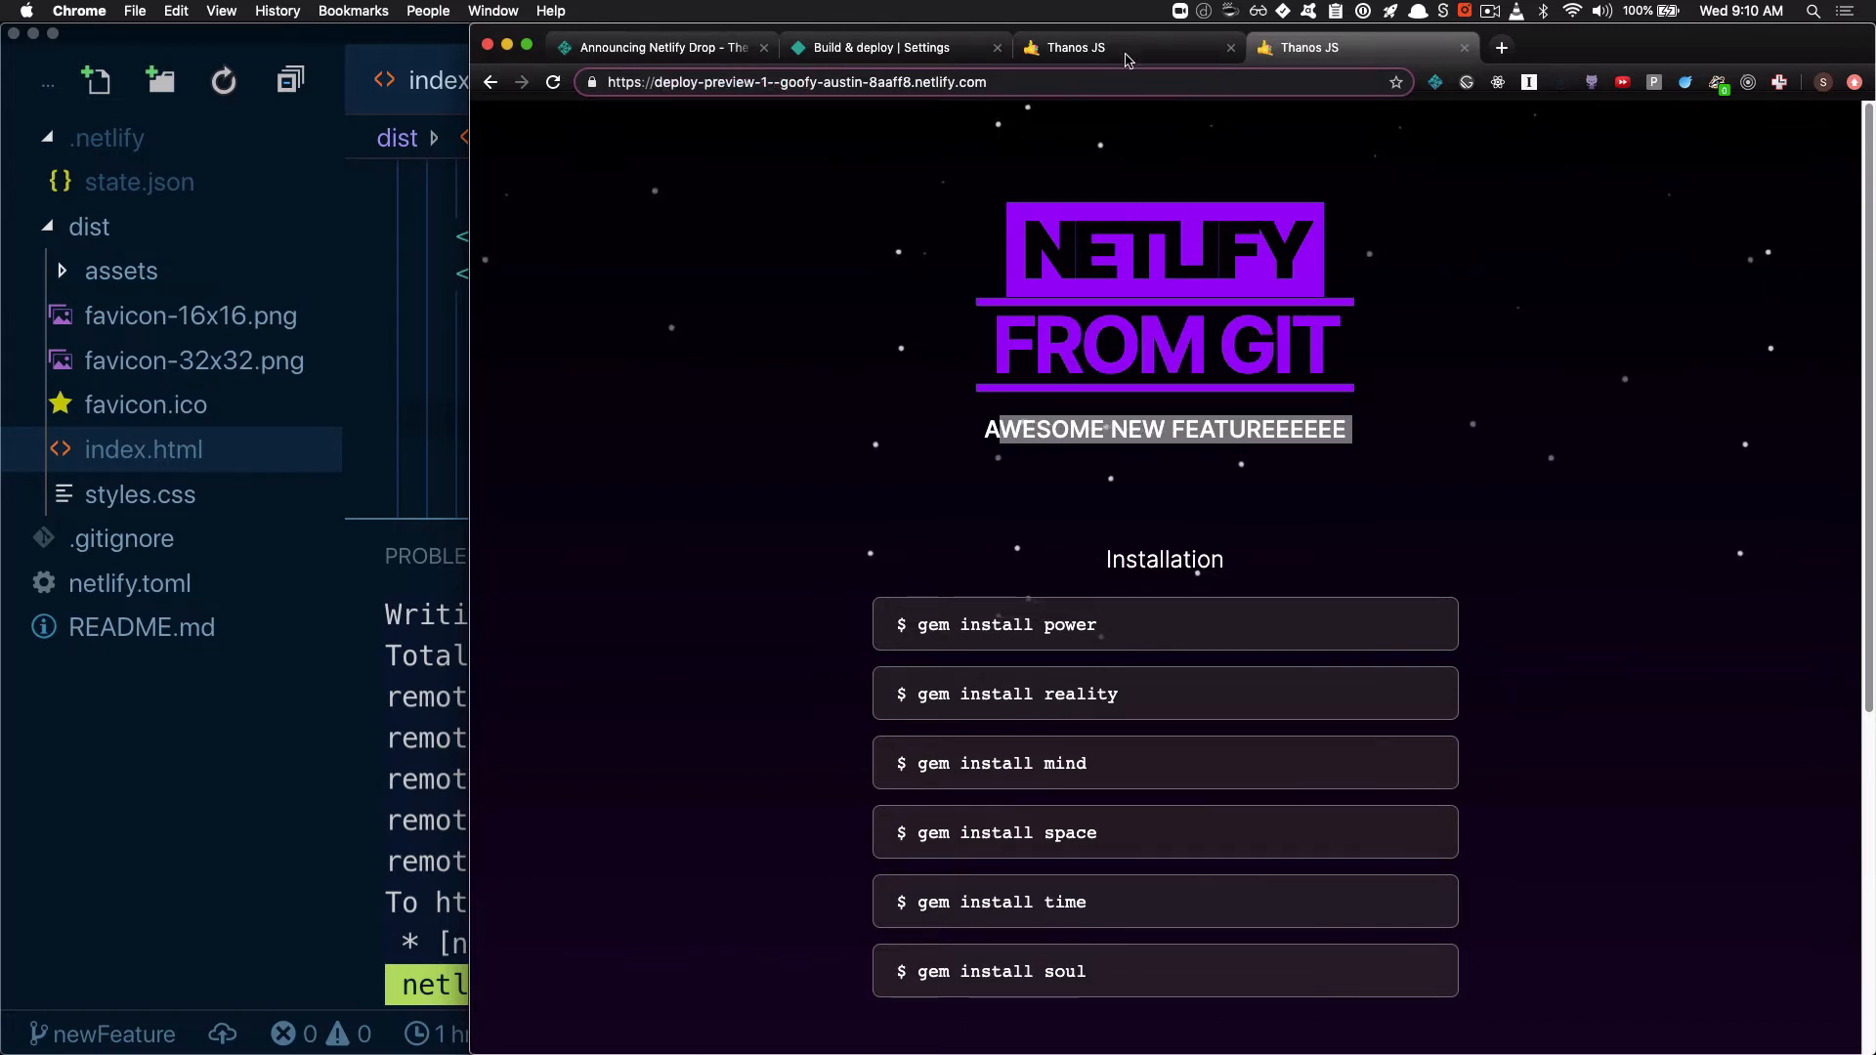
Return to the pull request, open the Pages changed check details, expand the uploaded file entry and highlight index.html
click(889, 50)
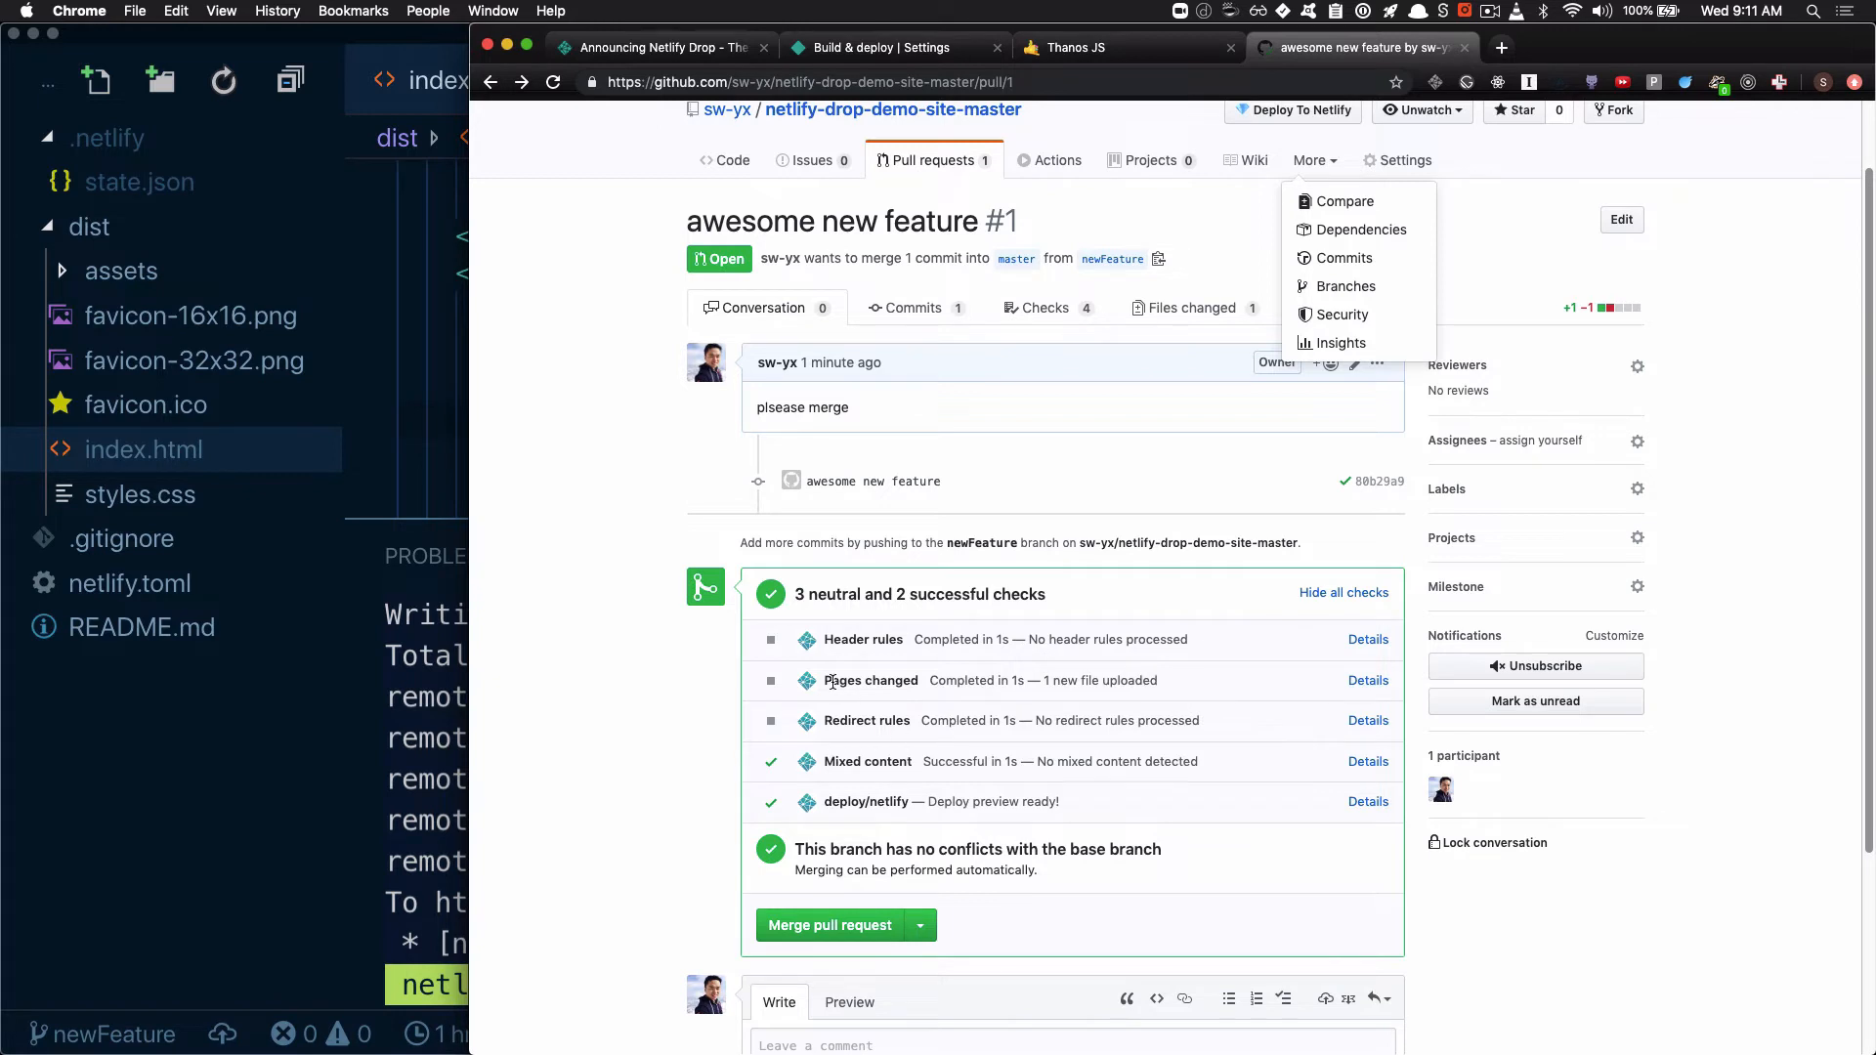
click(1369, 681)
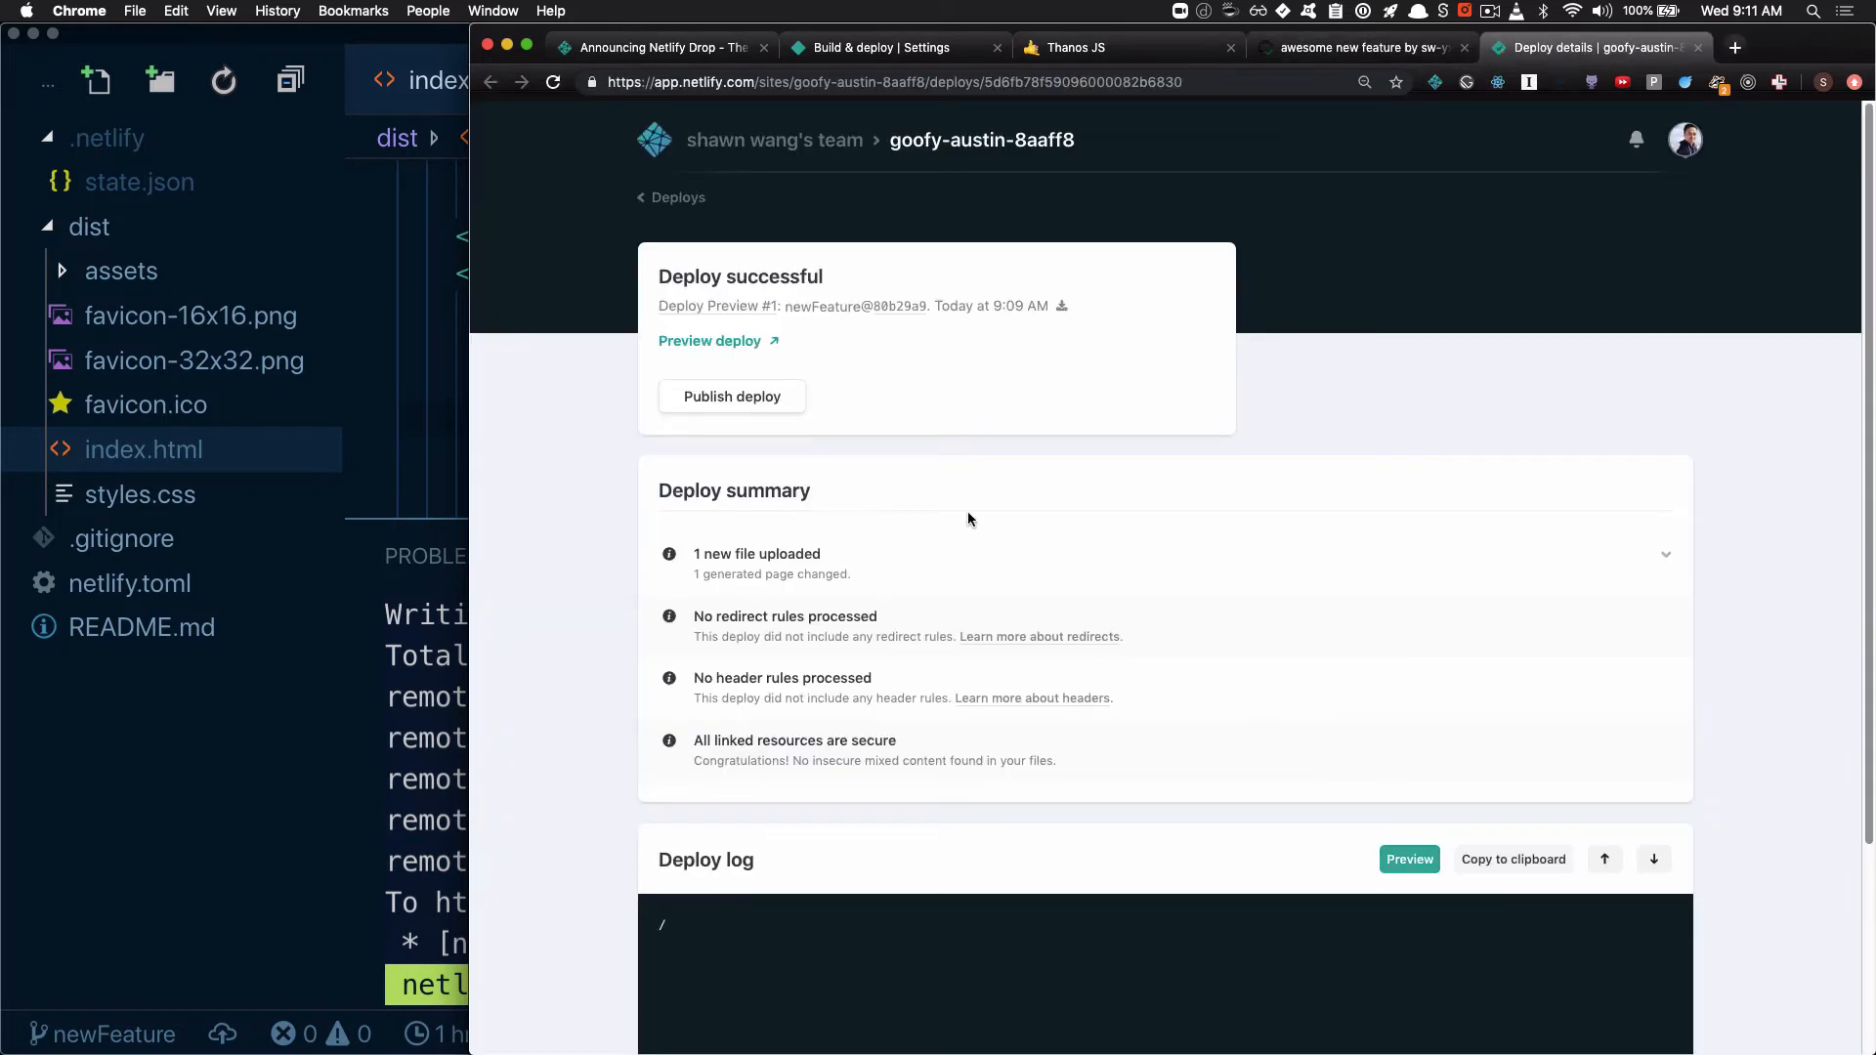
scroll(1026, 450, down, 1)
click(1005, 501)
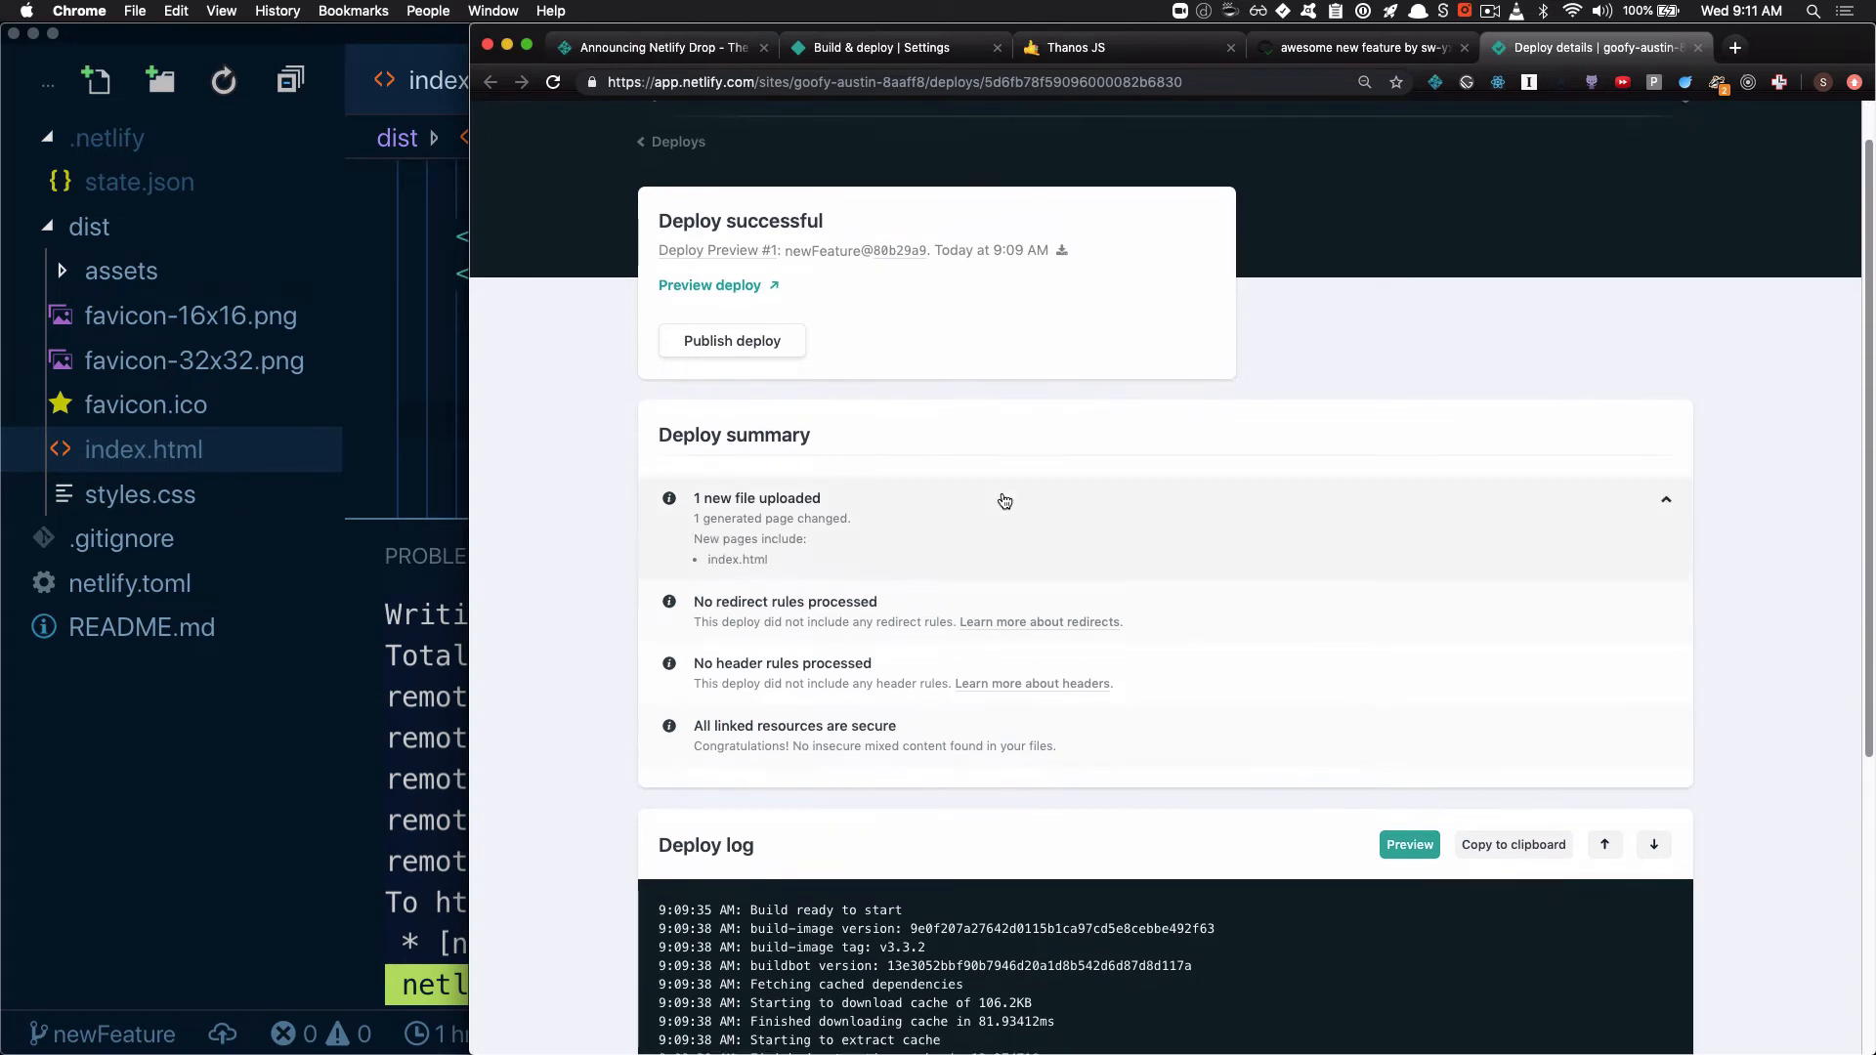
drag(705, 559, 828, 564)
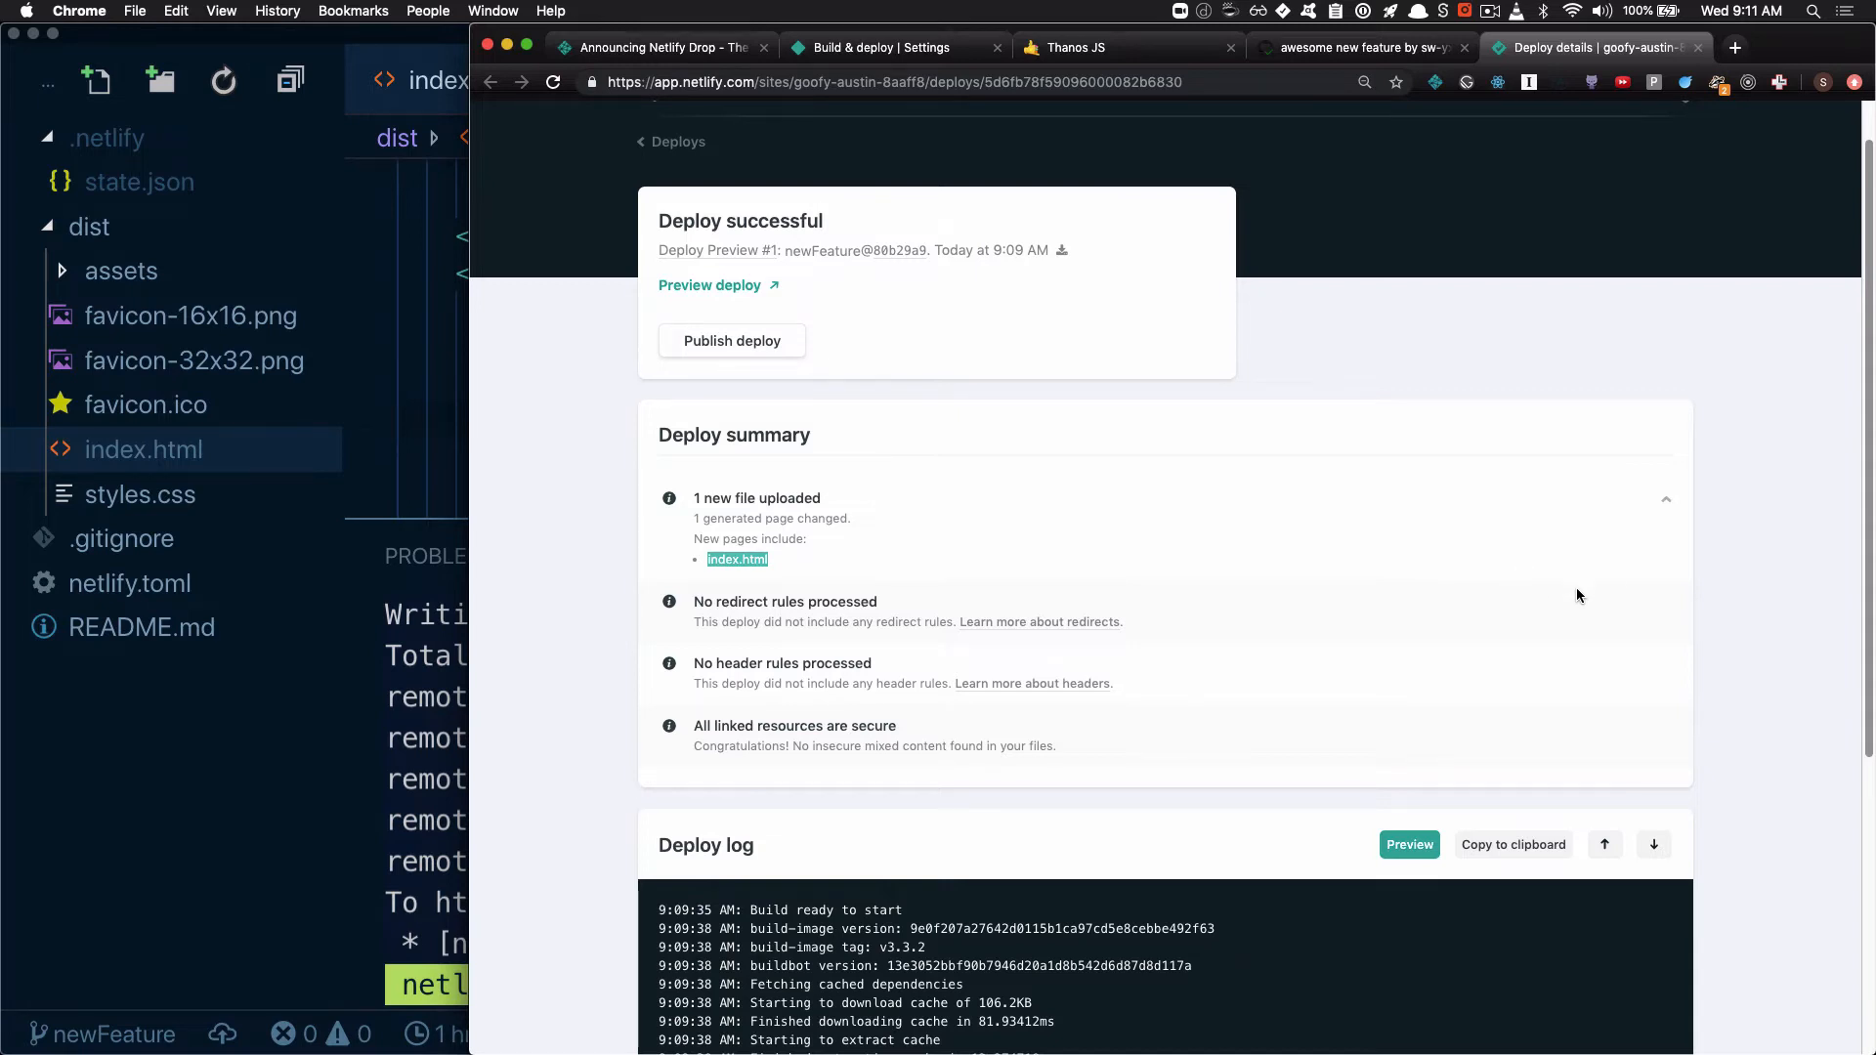
Merge the "awesome new feature" pull request into master, confirm the merge and go back to Netlify's deploys list
key(ctrl+shift+Tab)
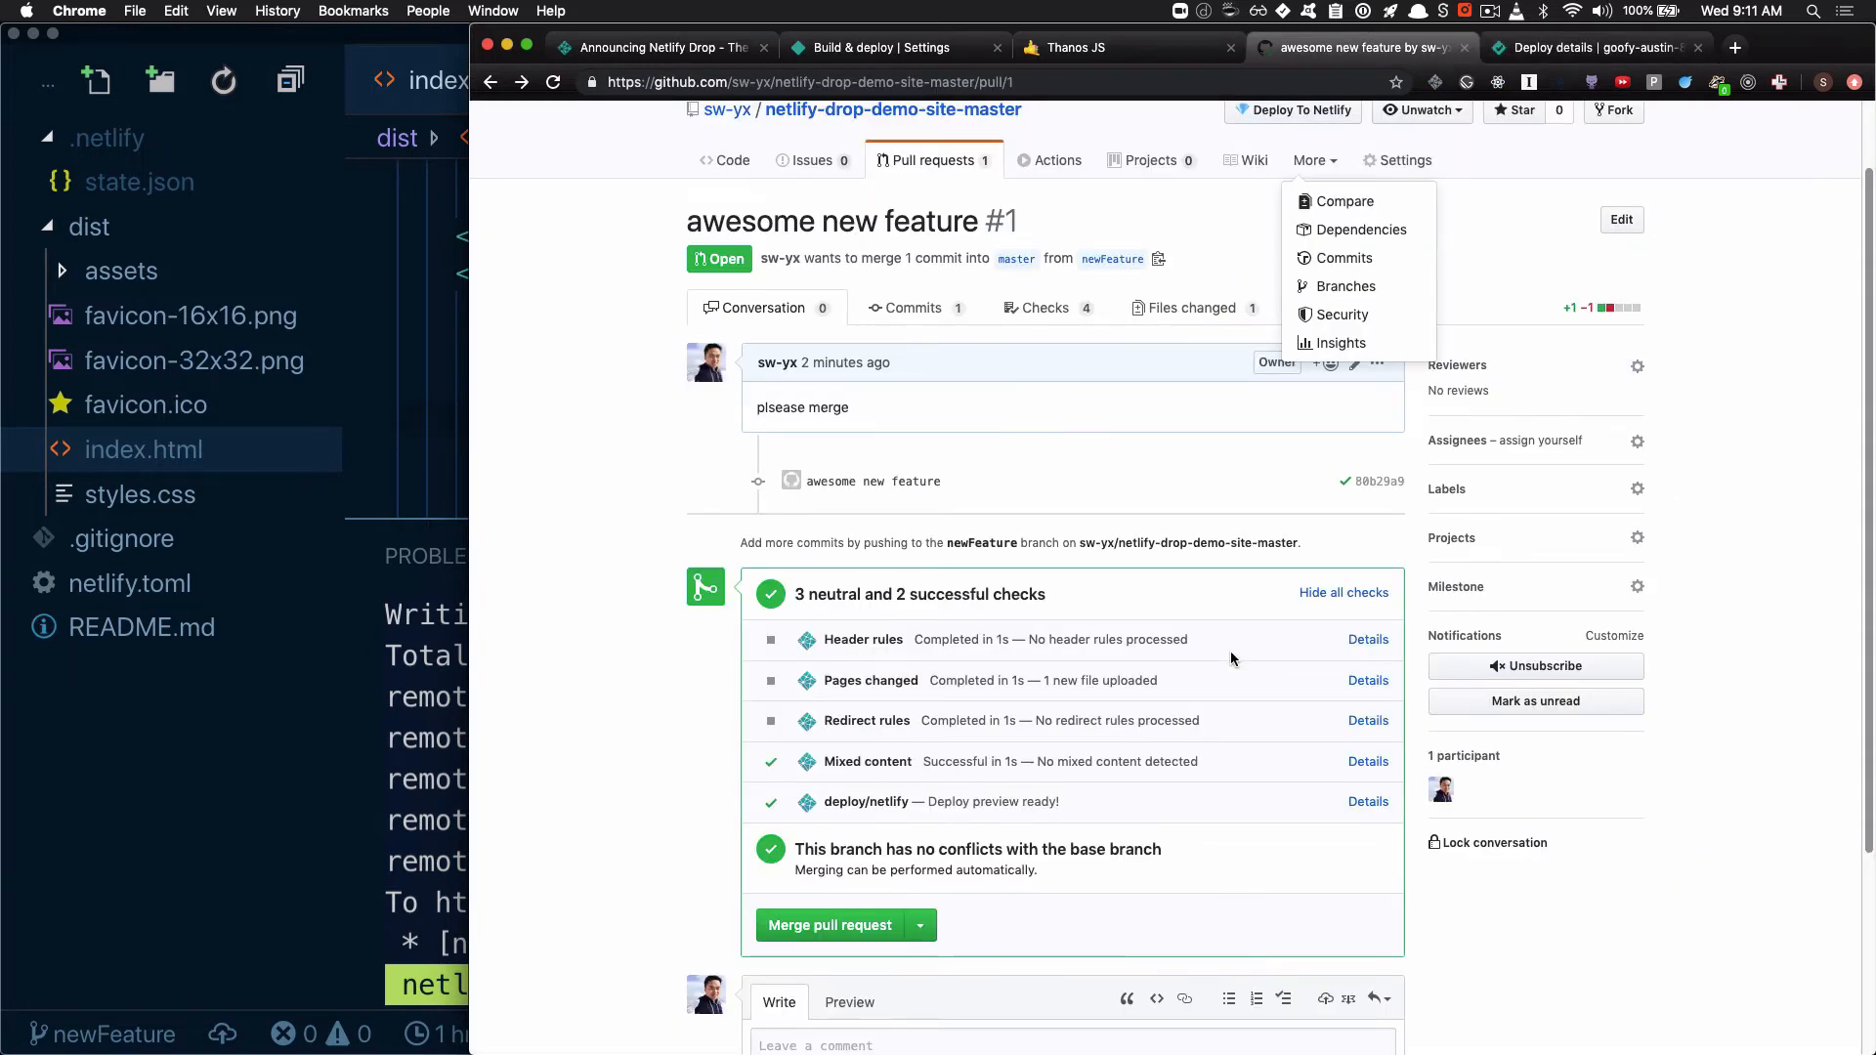
click(860, 925)
click(832, 719)
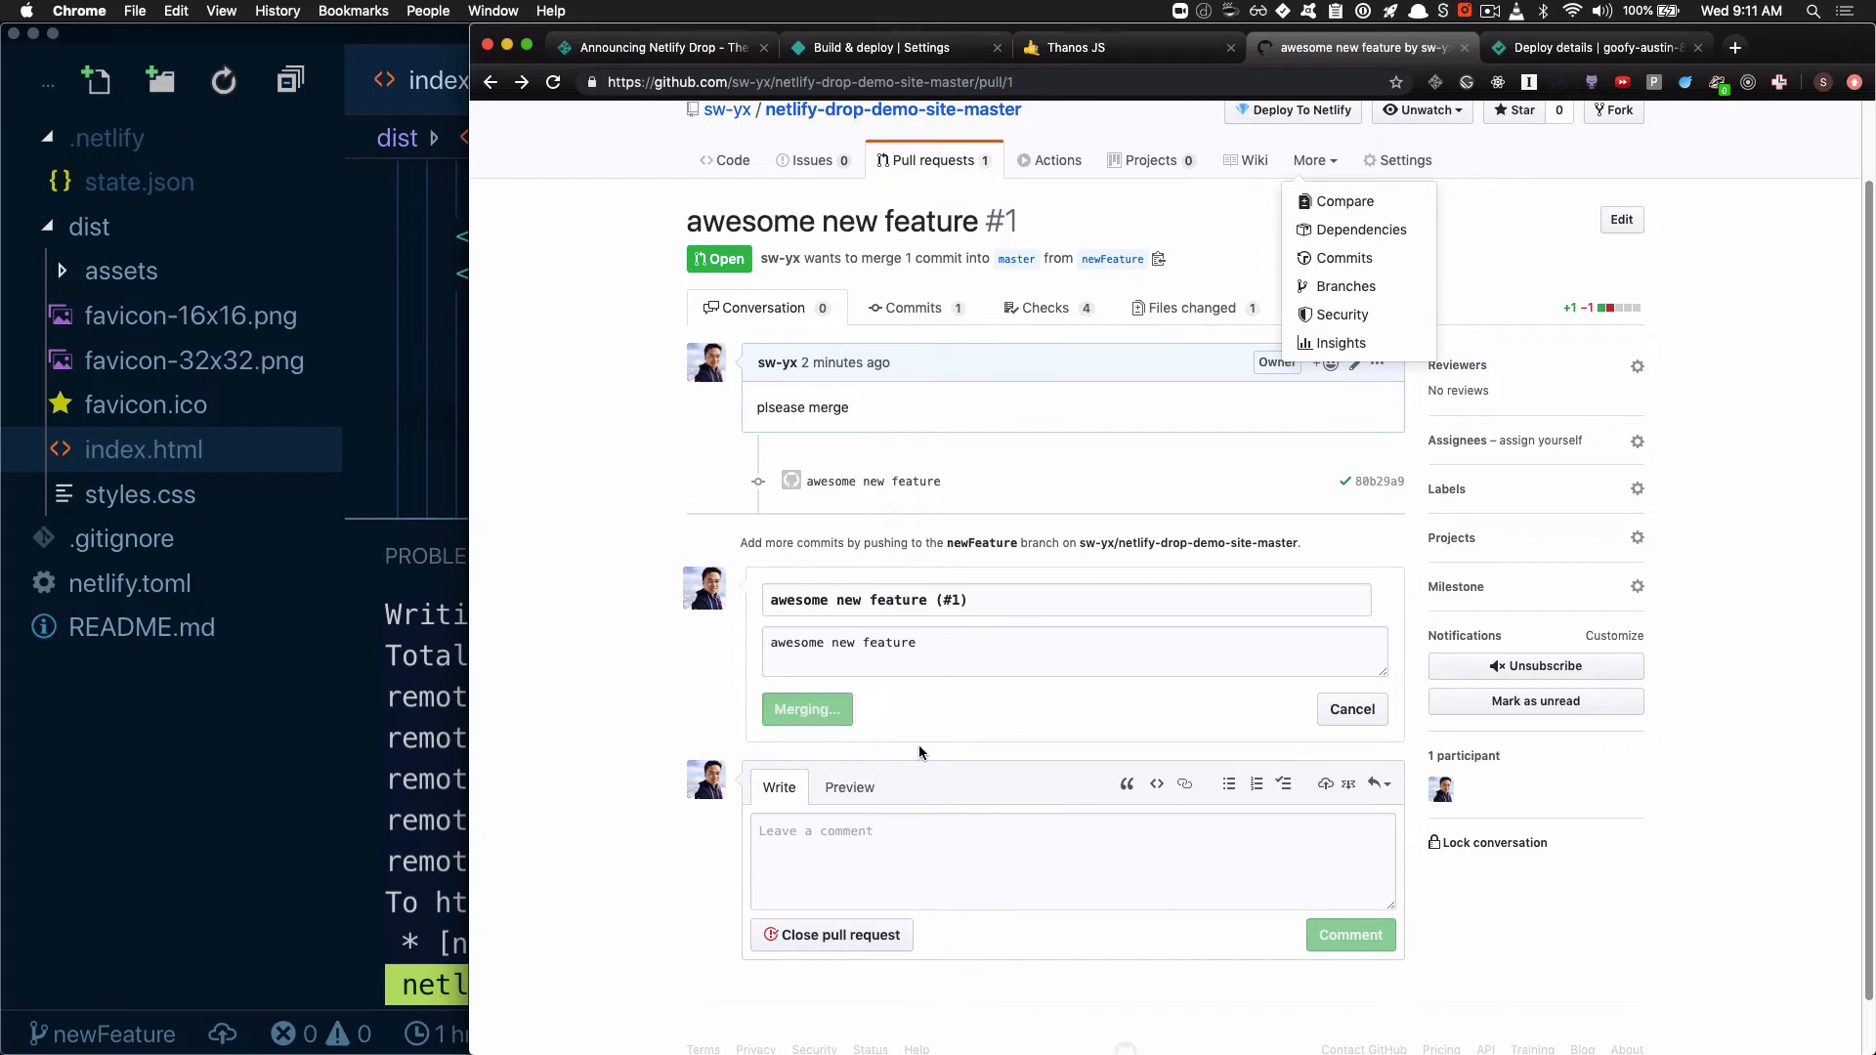
key(ctrl+Tab)
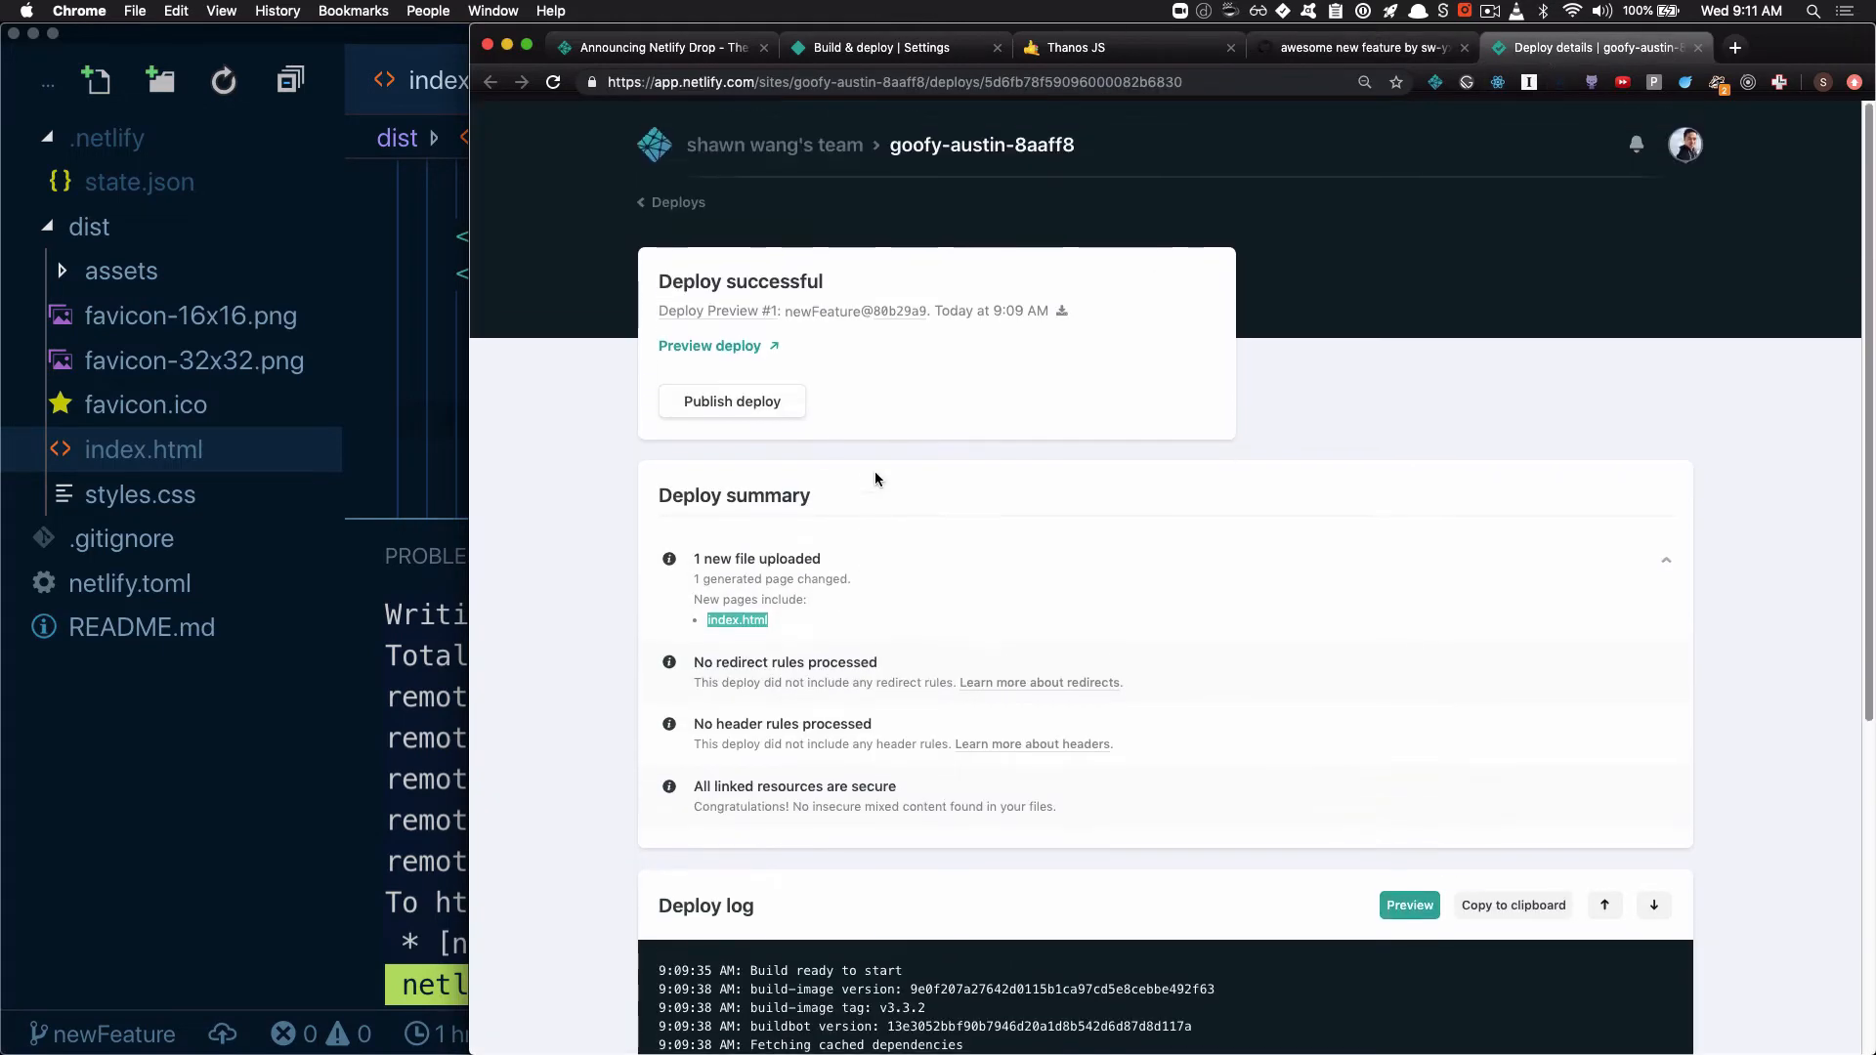
key(super+bracketleft)
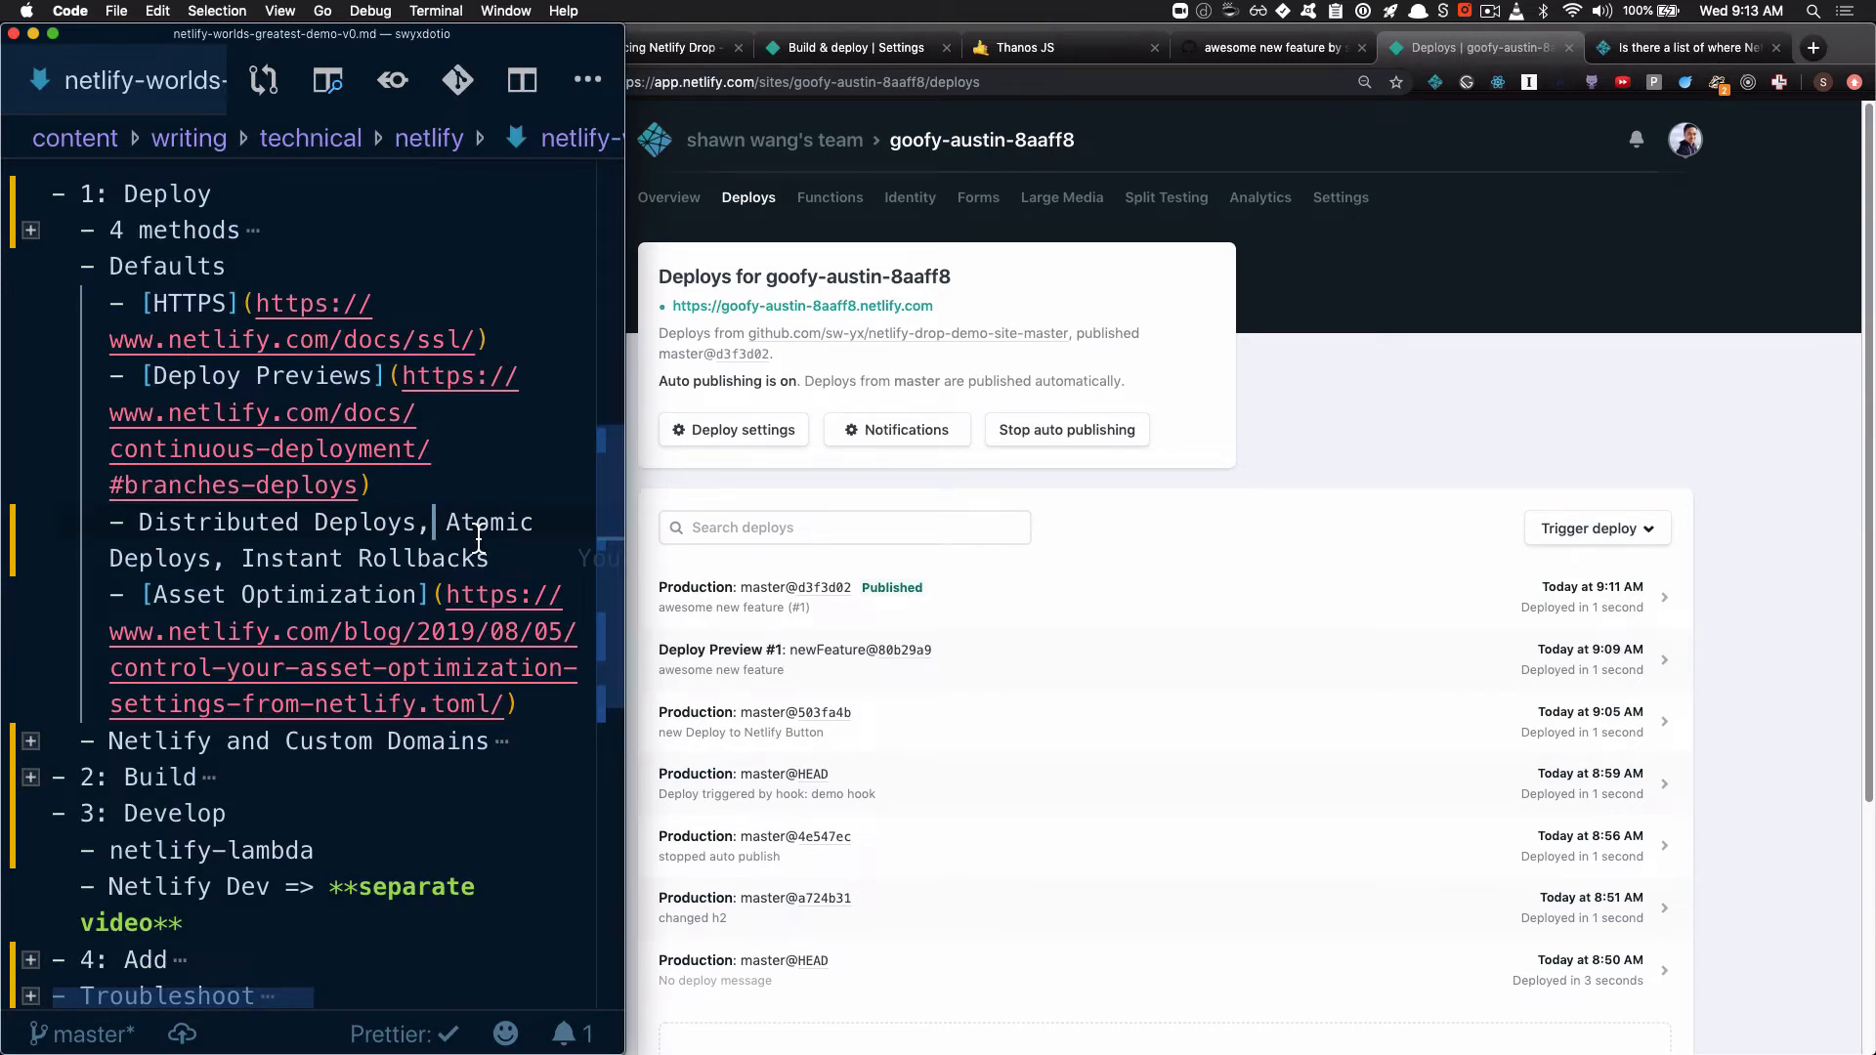
Highlight Distributed Deploys in the outline, open the Netlify community post on CDN POPs and highlight its Regular and Enterprise location lists
drag(136, 522, 419, 528)
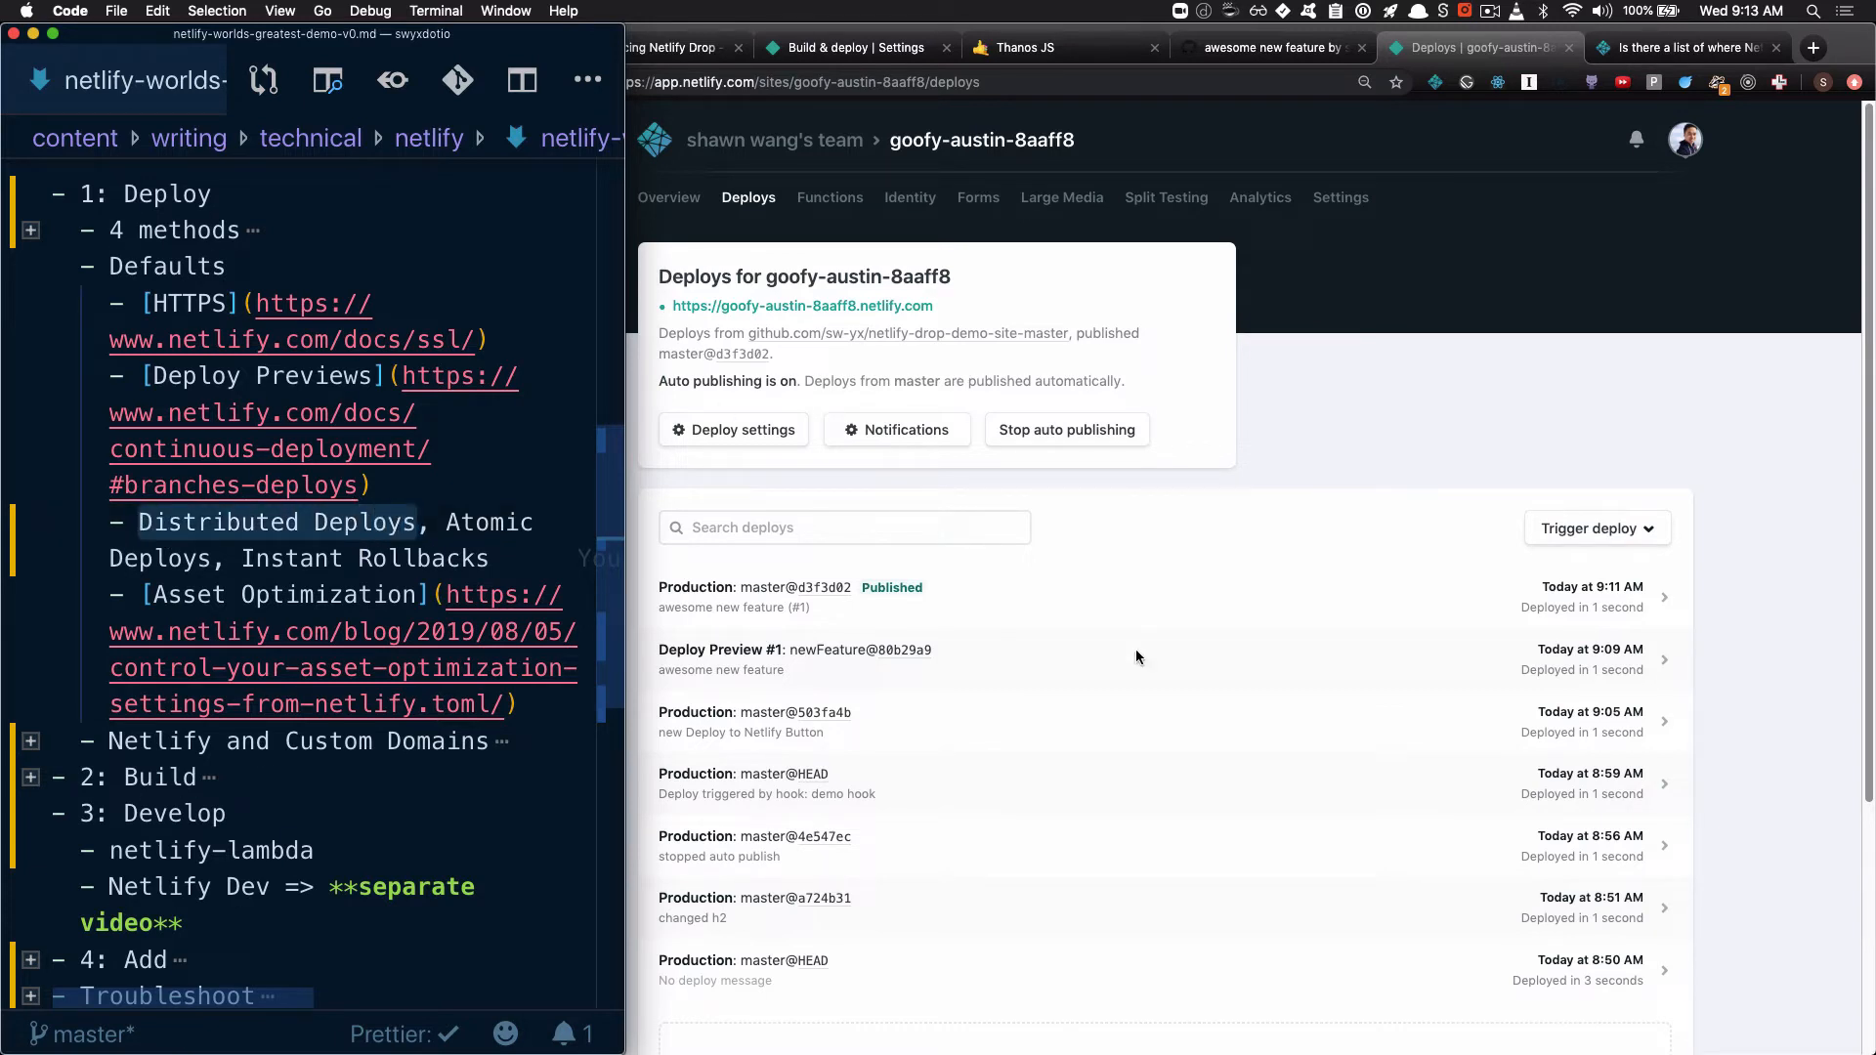
click(1672, 49)
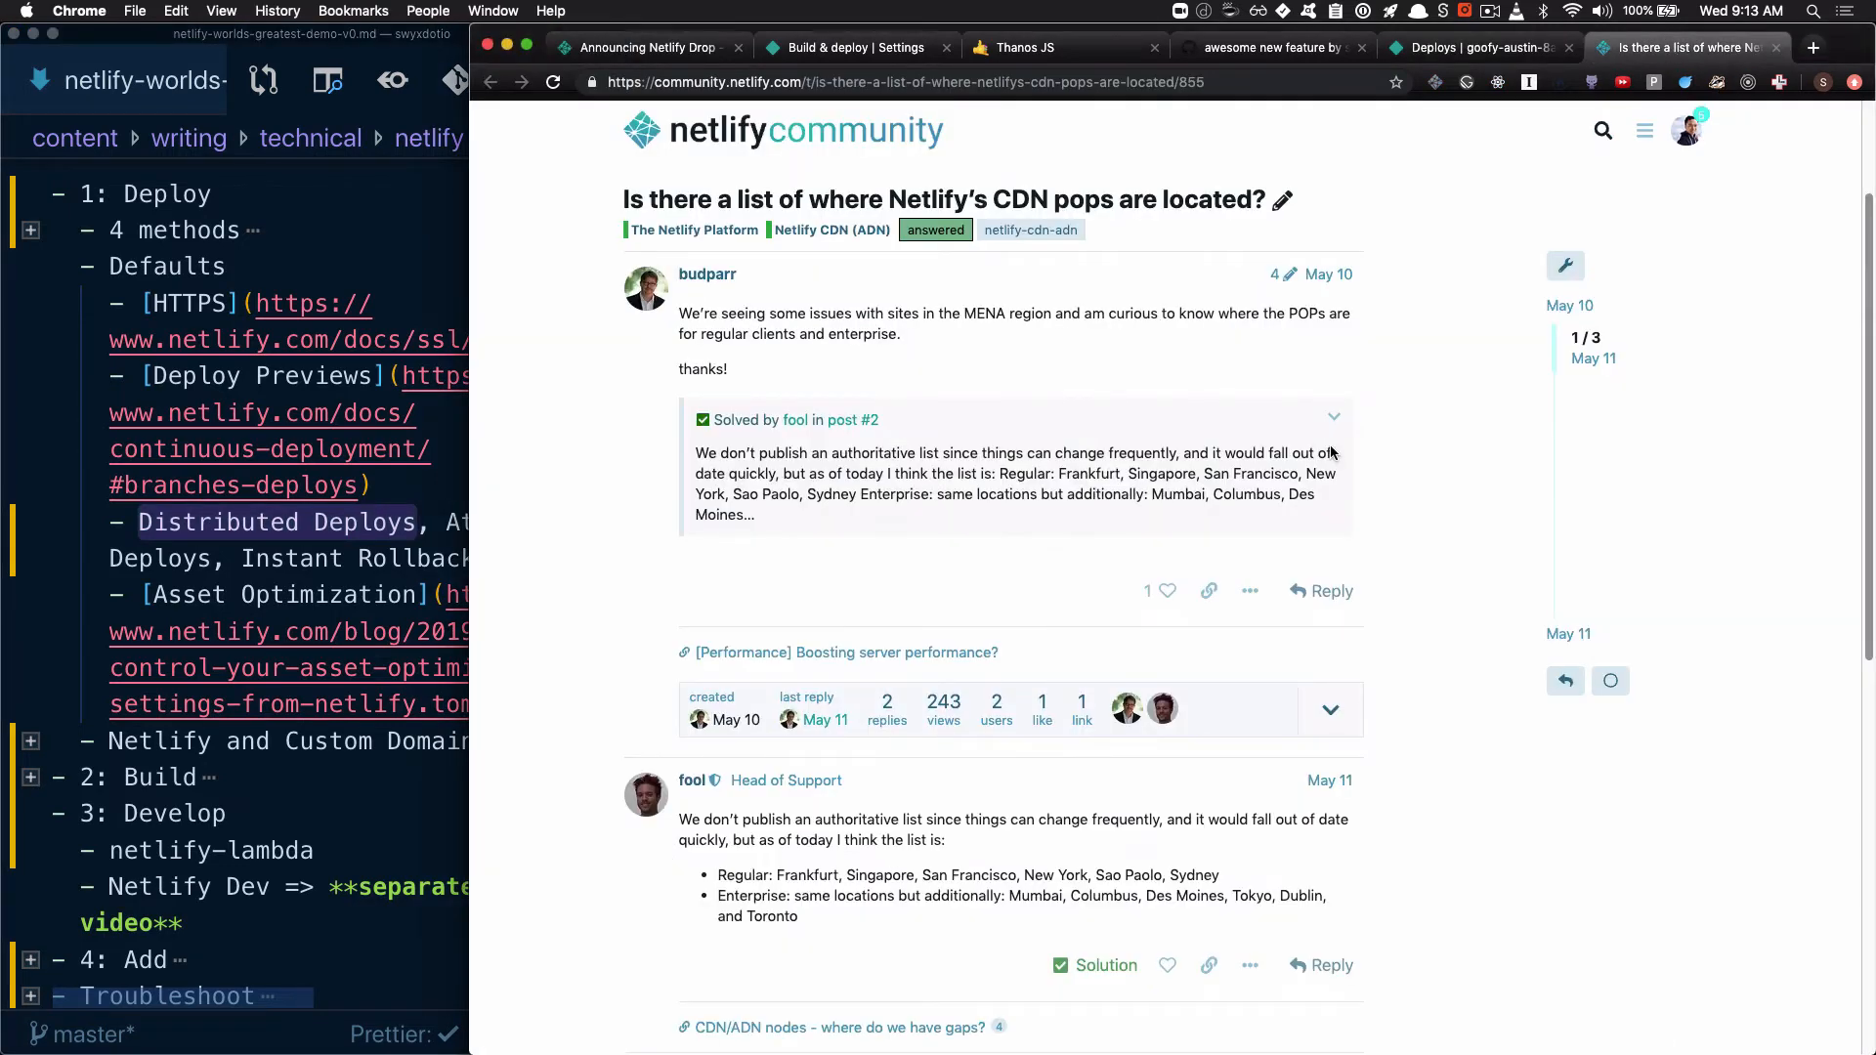
scroll(1062, 762, down, 4)
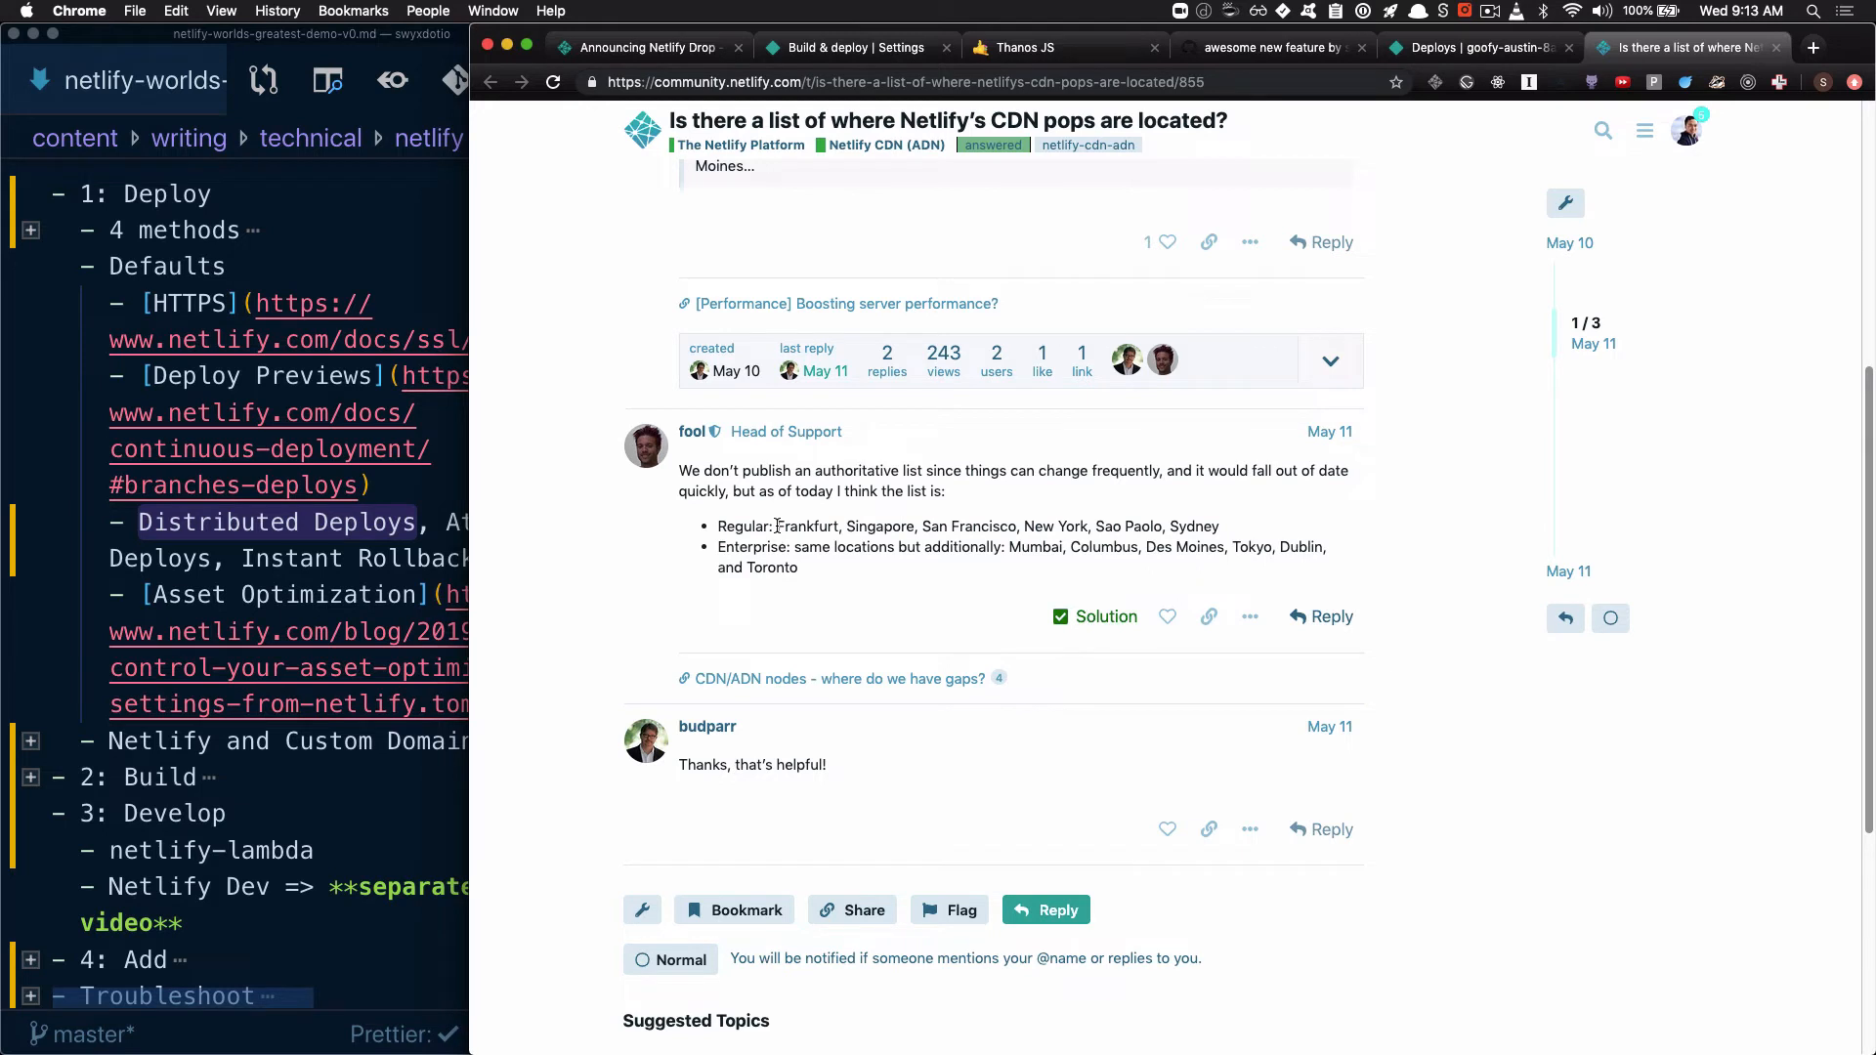
drag(777, 526, 1234, 553)
click(992, 548)
drag(1033, 569, 1011, 547)
Return to the Netlify deploys page and highlight the words Rollbacks and Atomic in the VS Code outline
key(ctrl+shift+Tab)
click(442, 560)
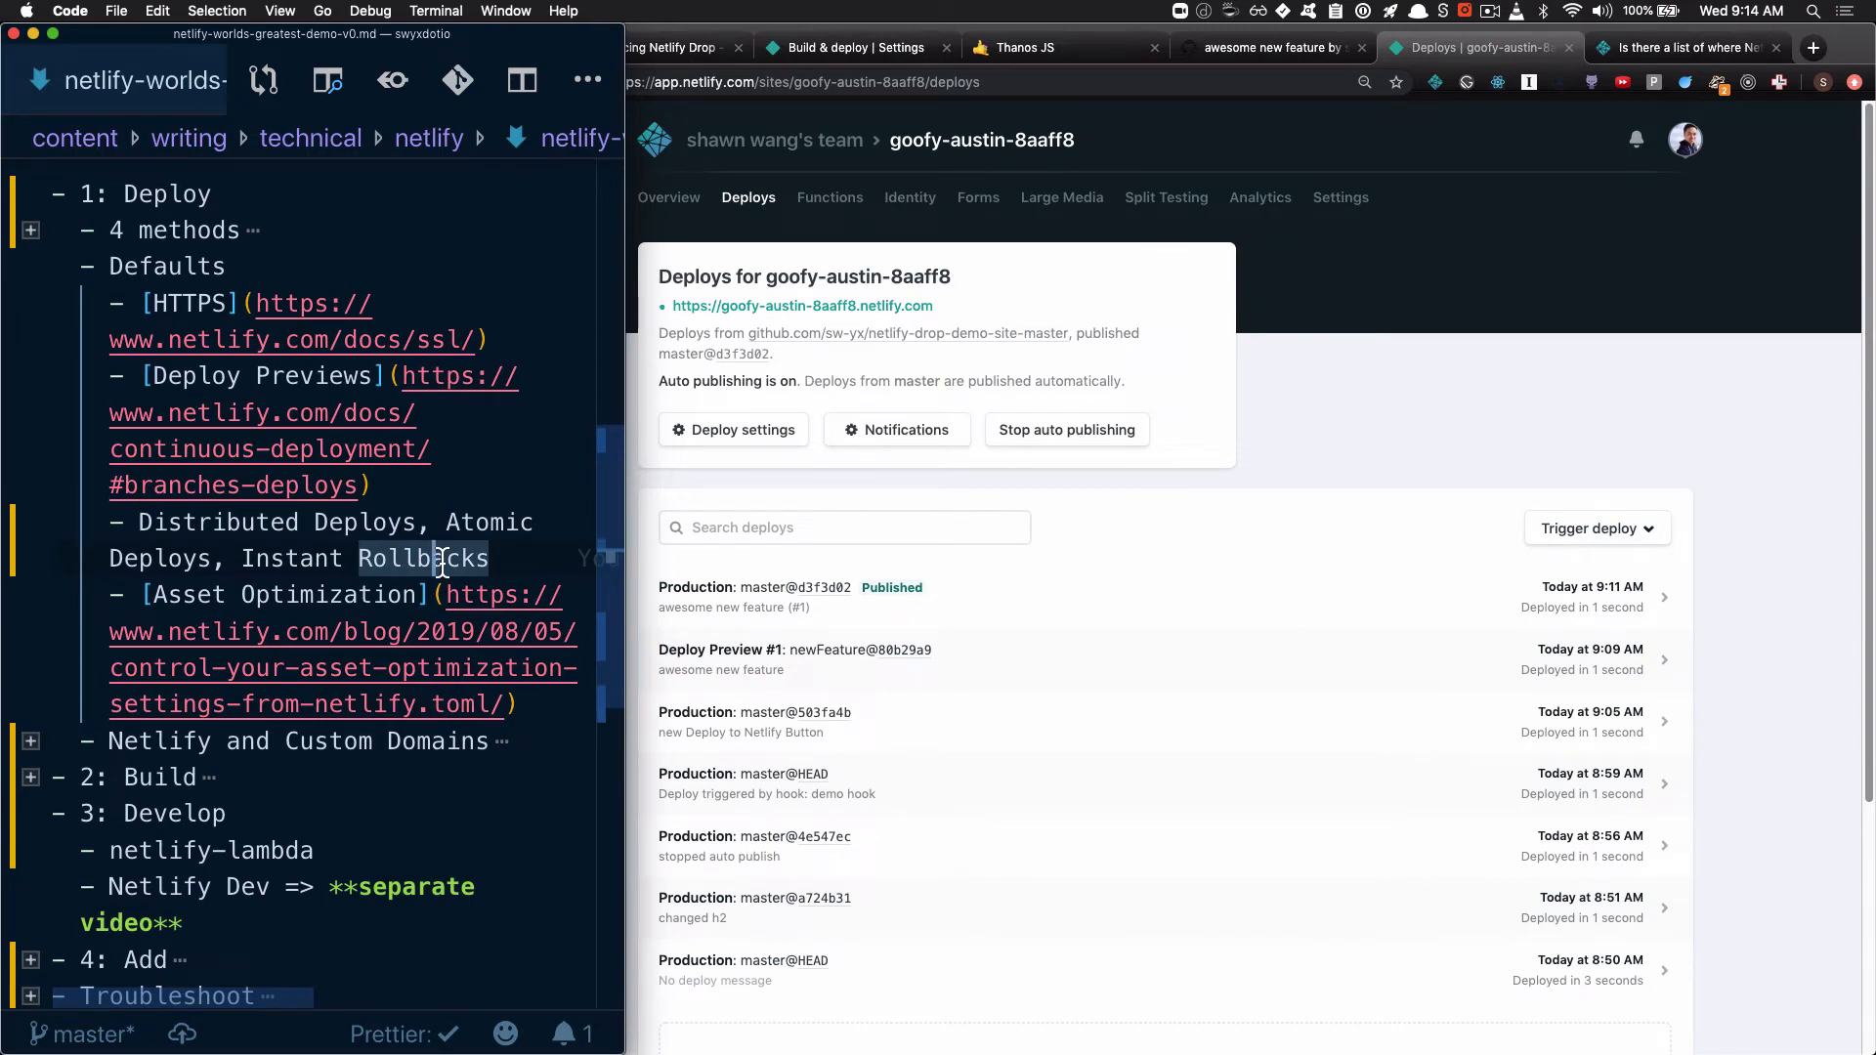
double_click(510, 535)
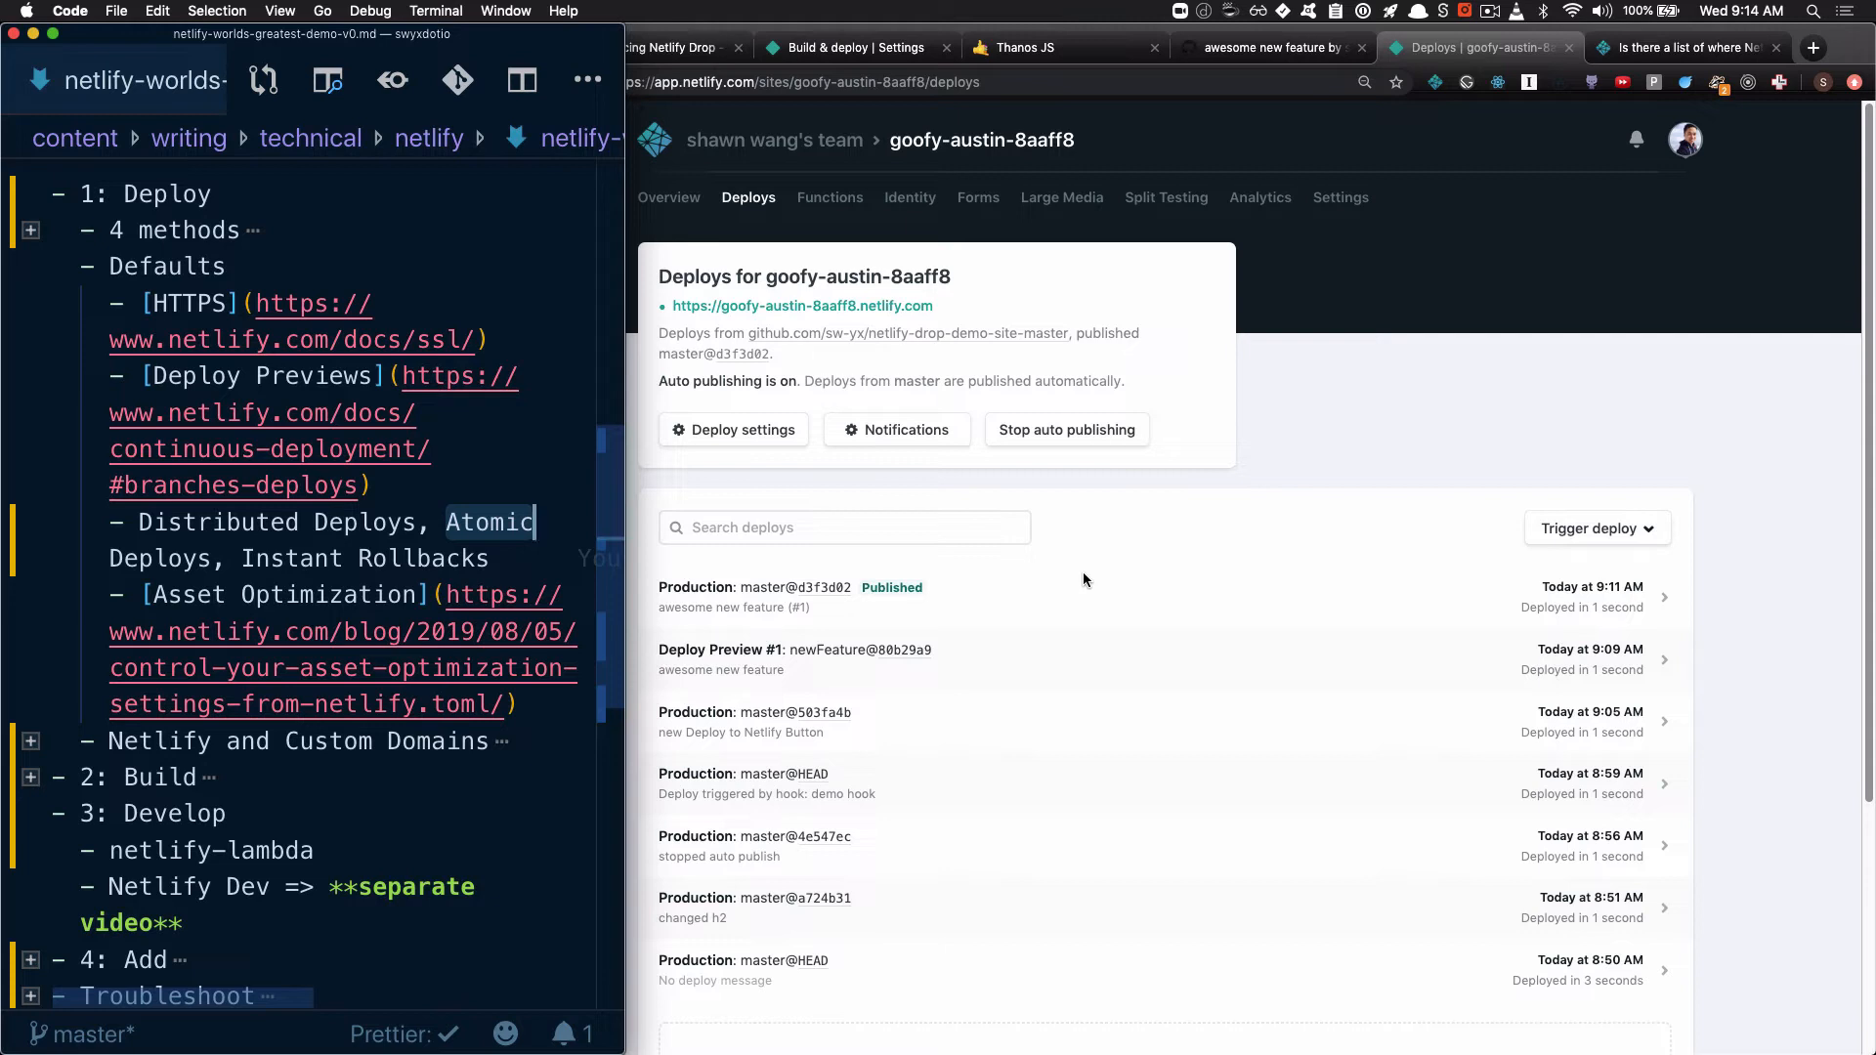
Publish the earlier production deploy master@503fa4b as a rollback, return to the deploys list and open the live goofy-austin-8aaff8 site
click(1143, 727)
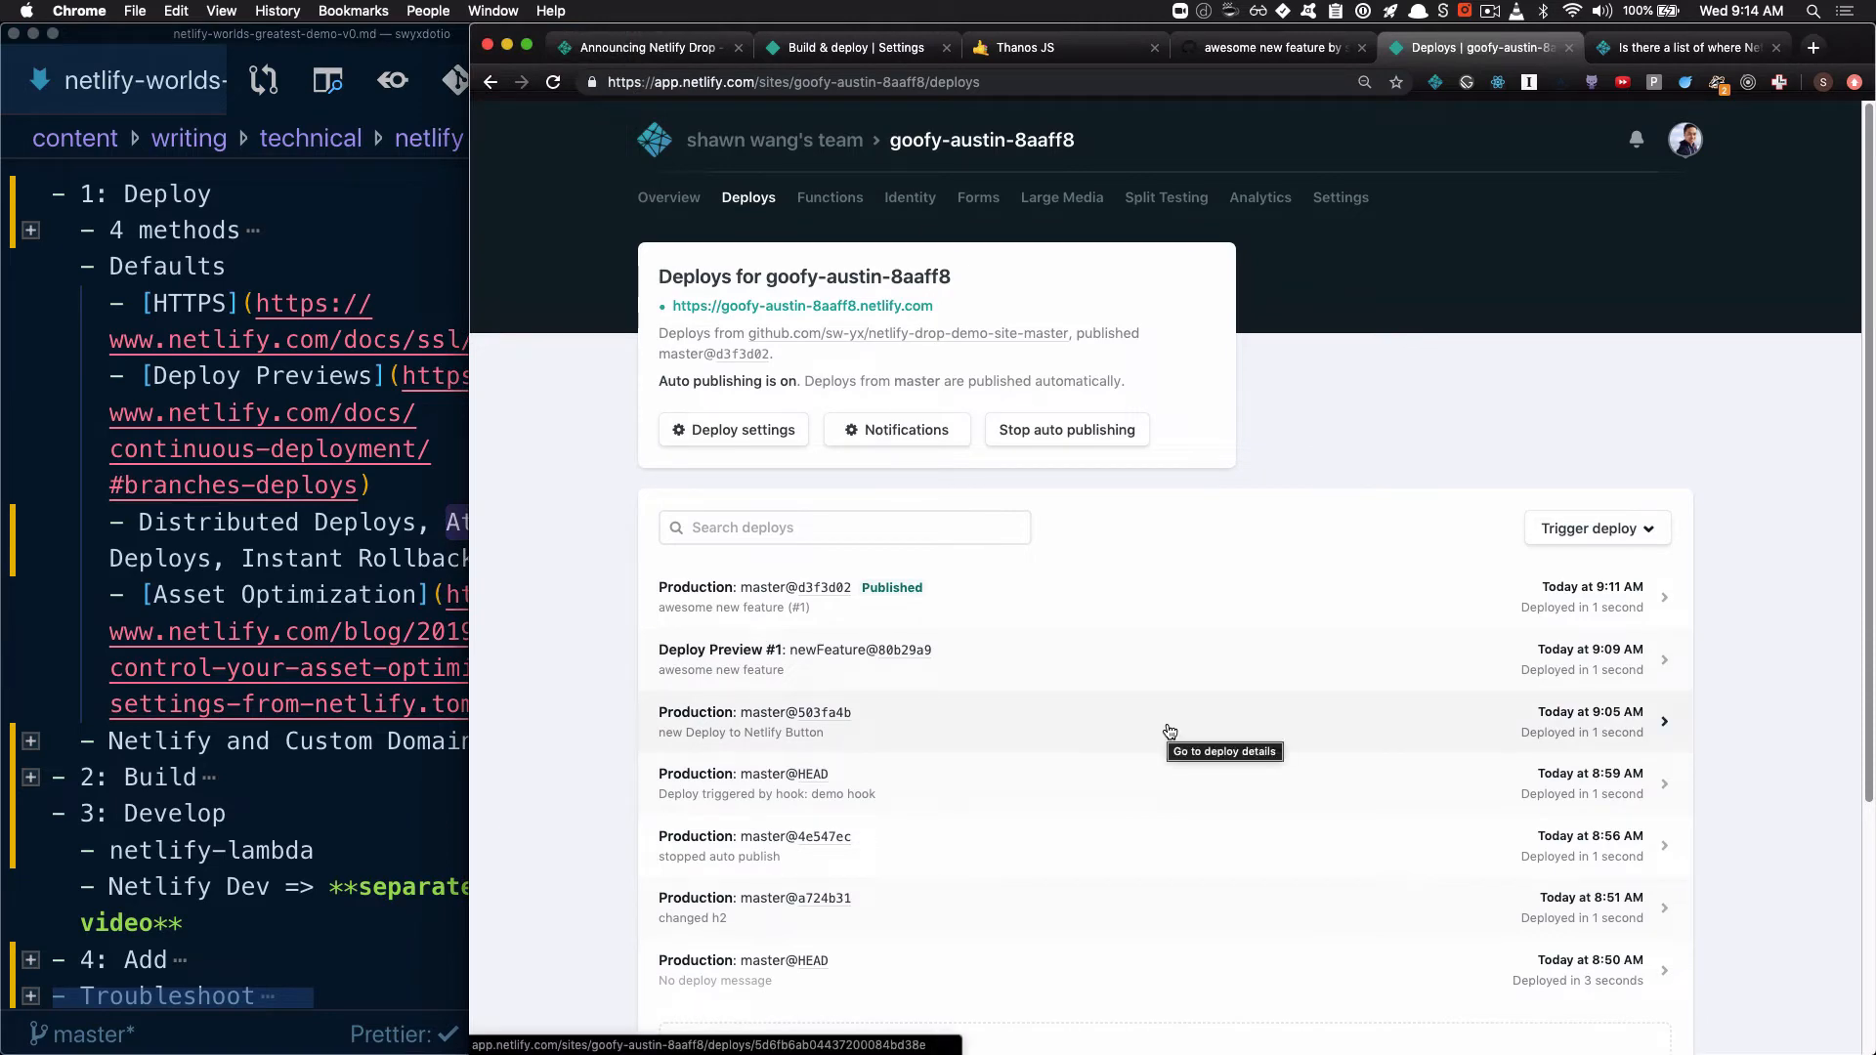
click(1170, 731)
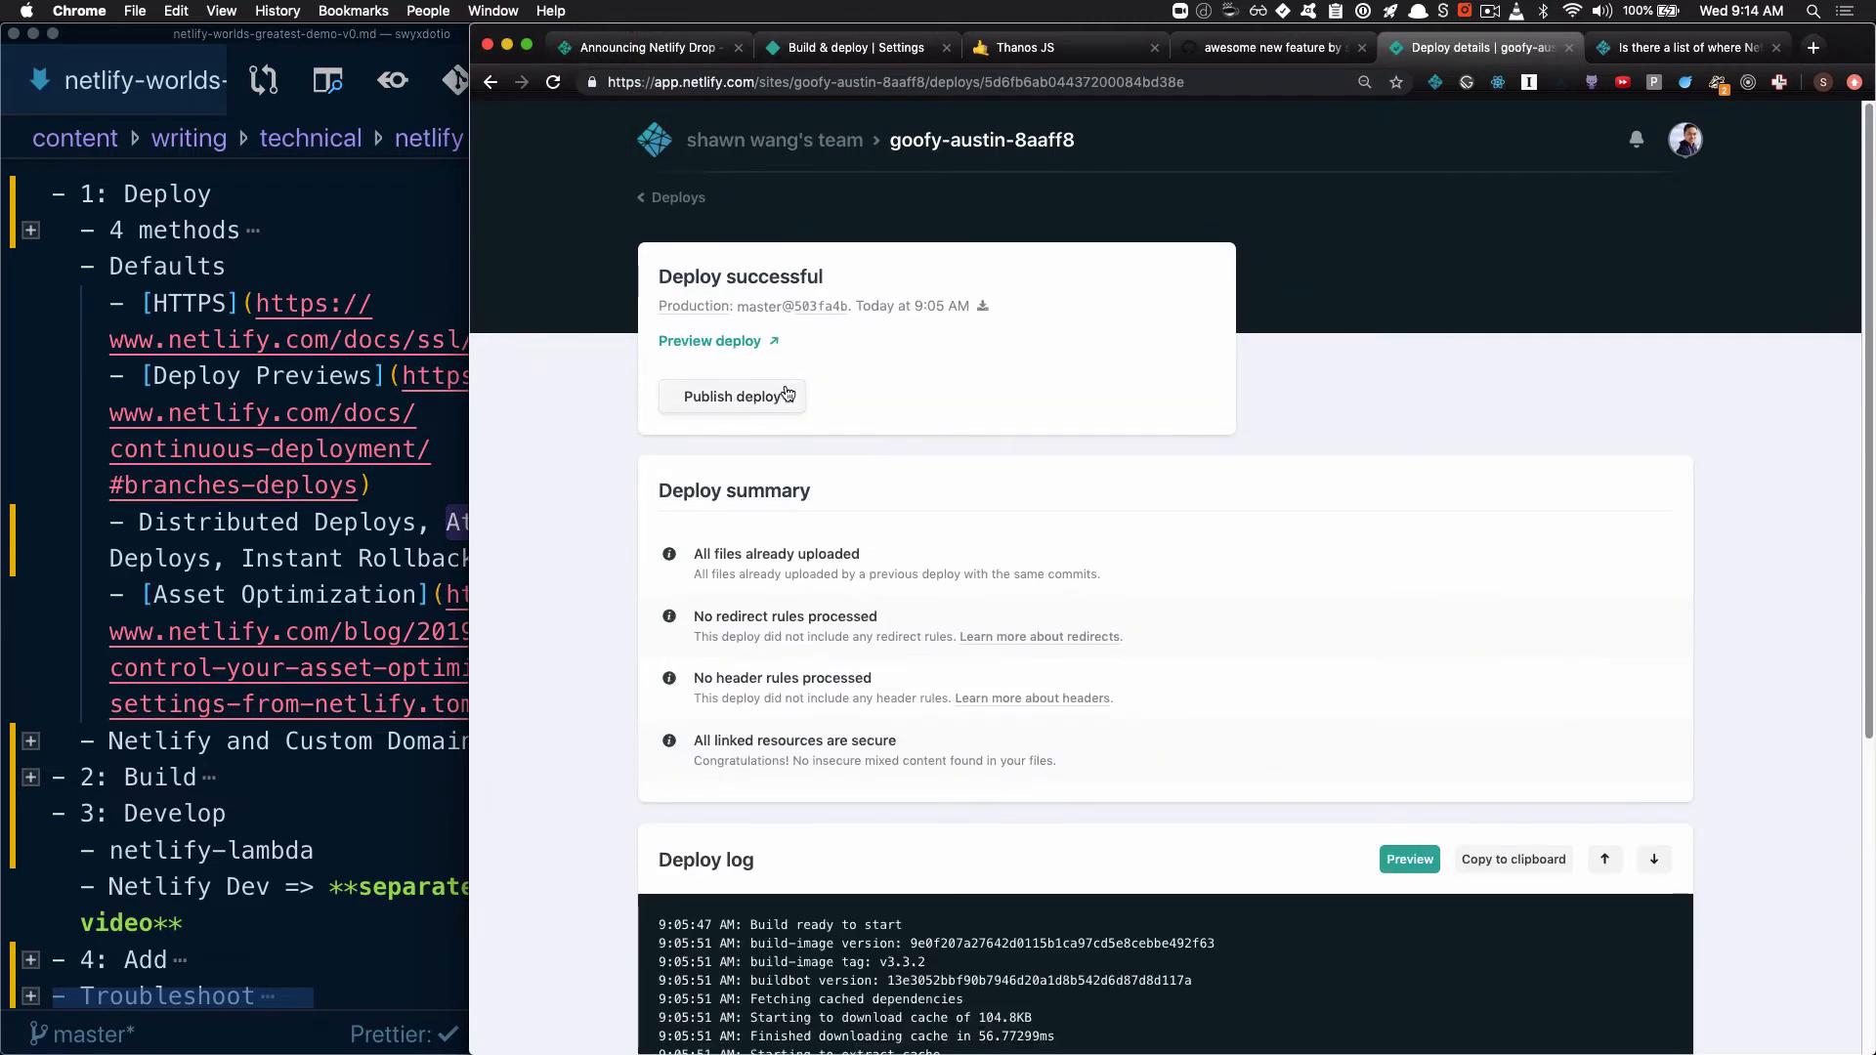
click(772, 400)
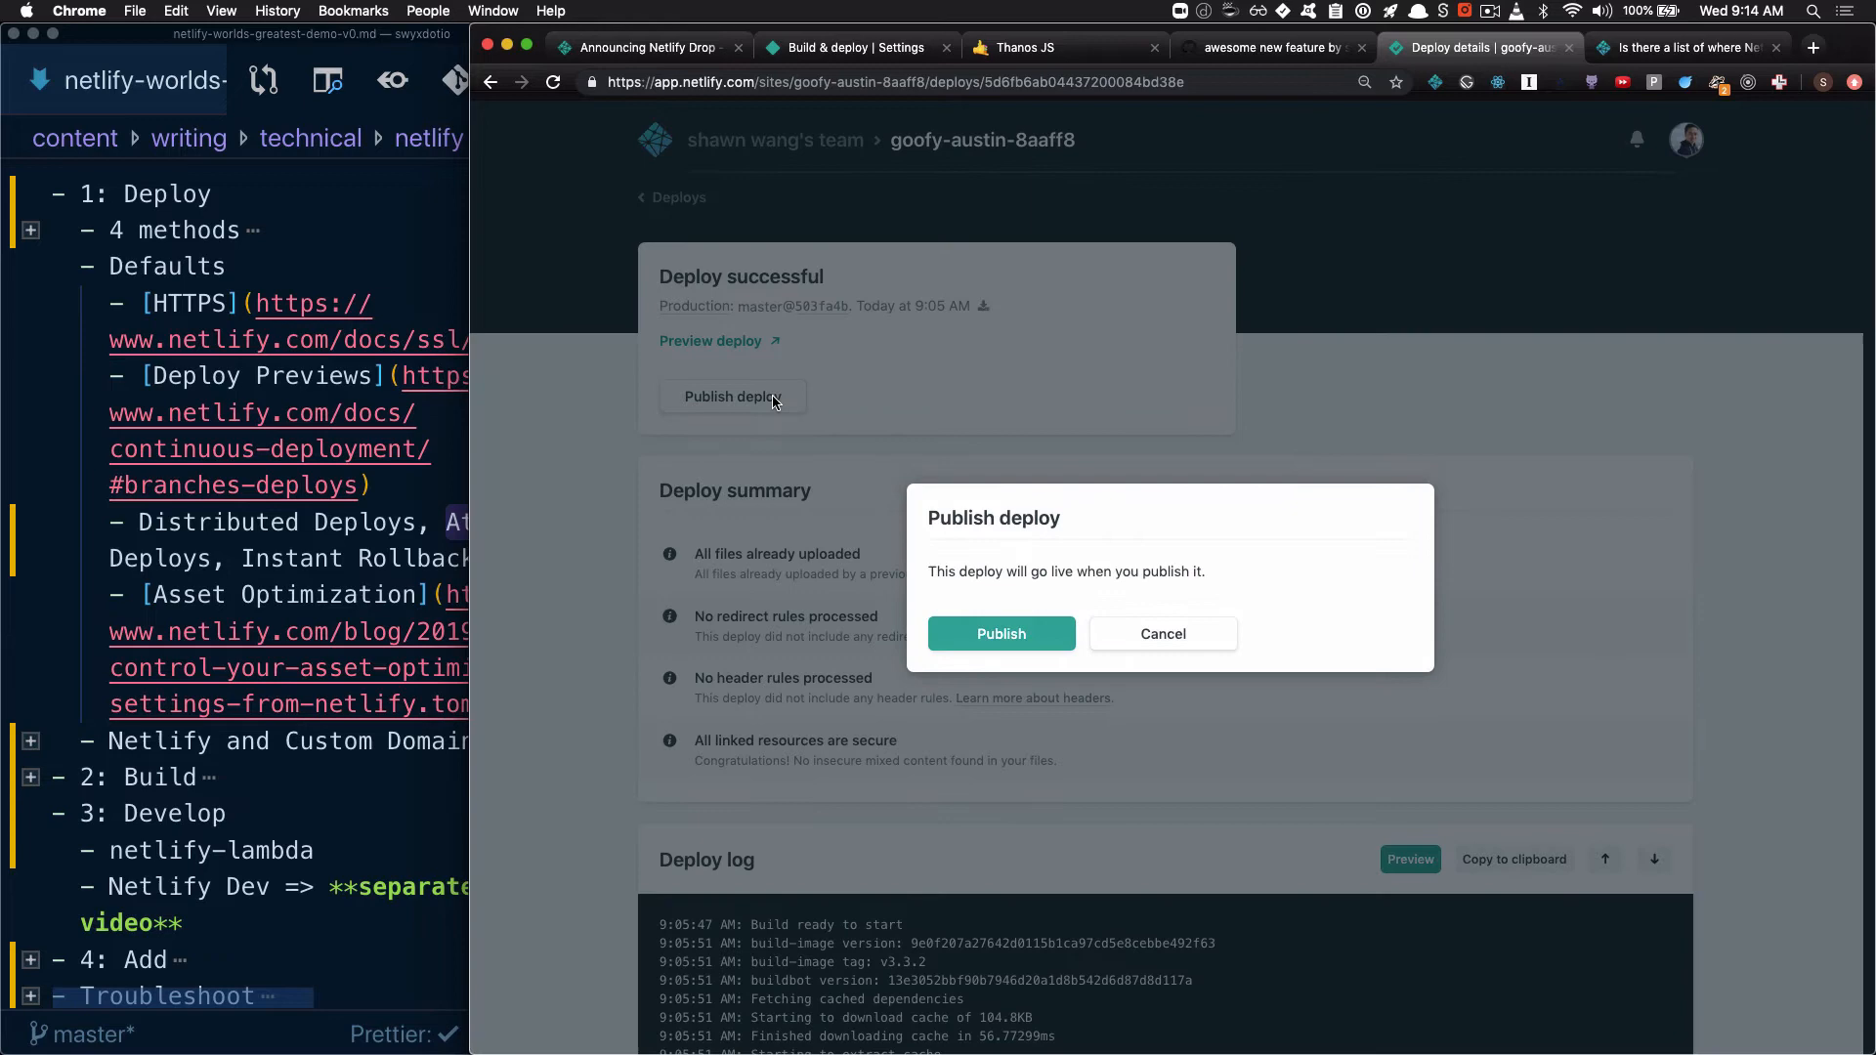
click(999, 634)
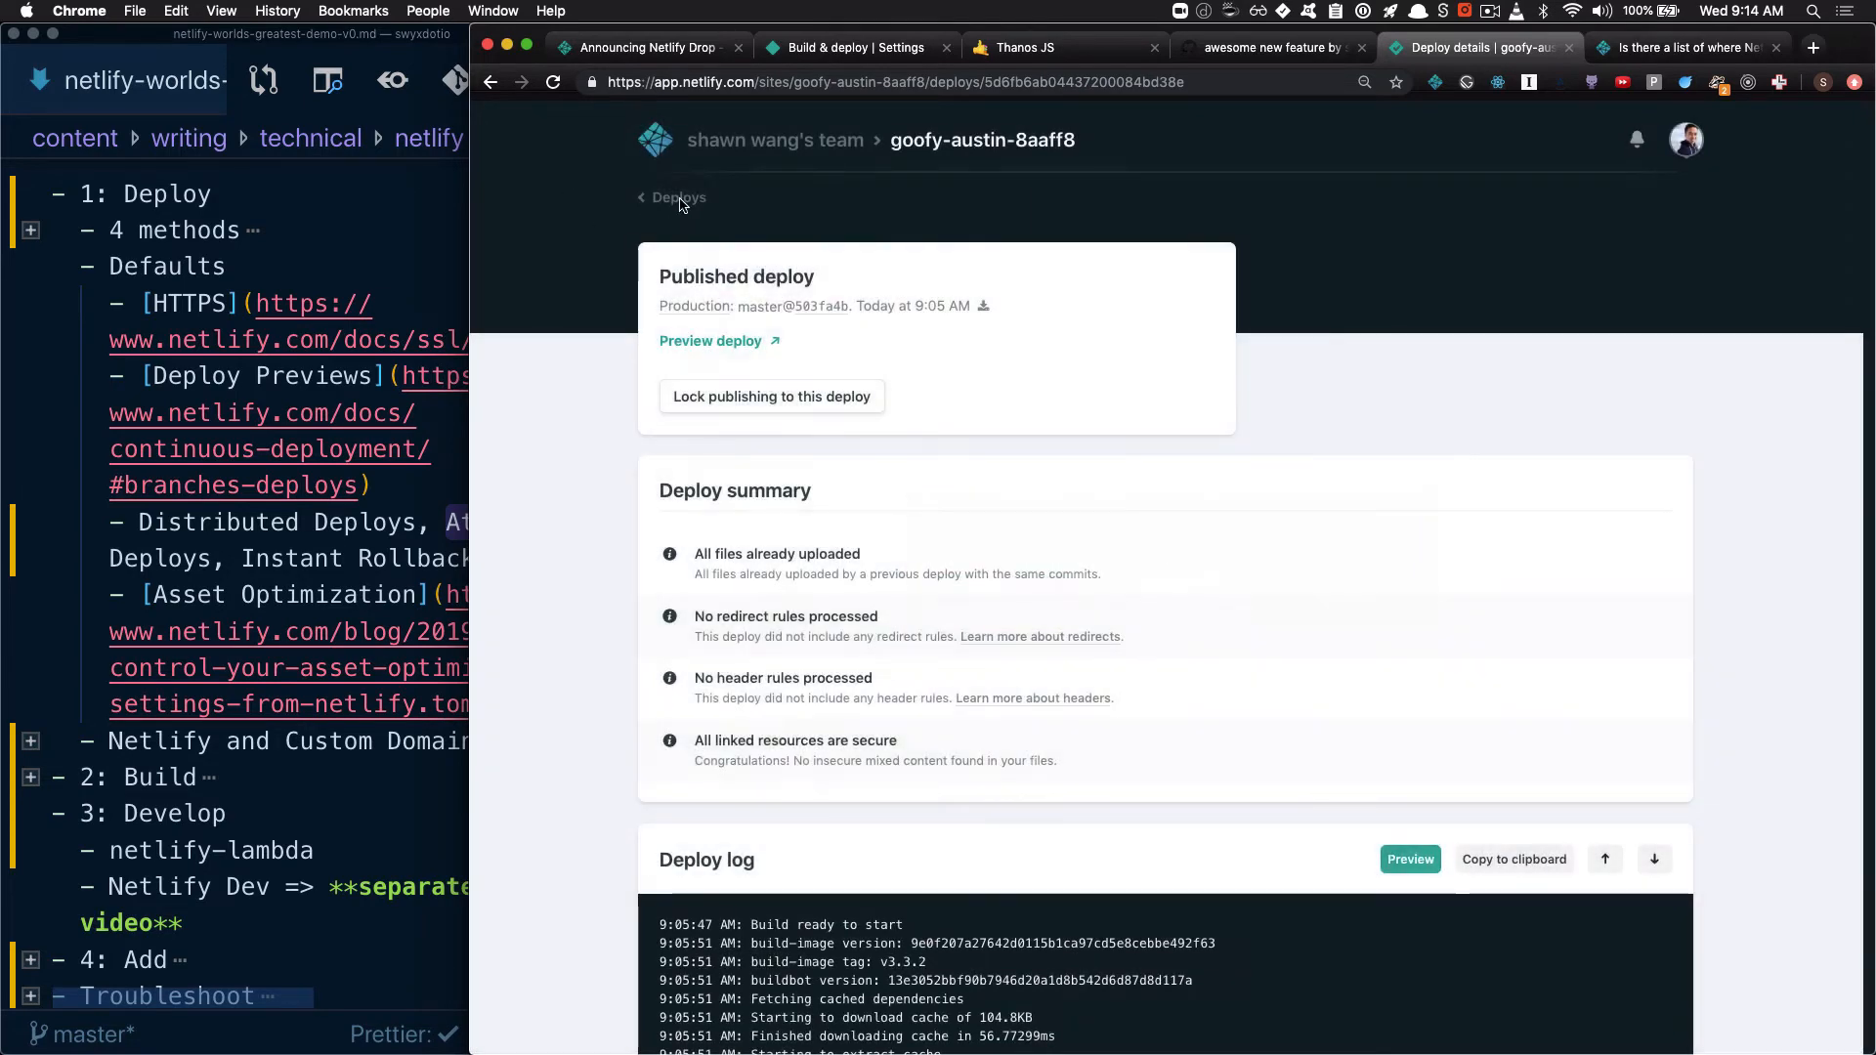
click(679, 198)
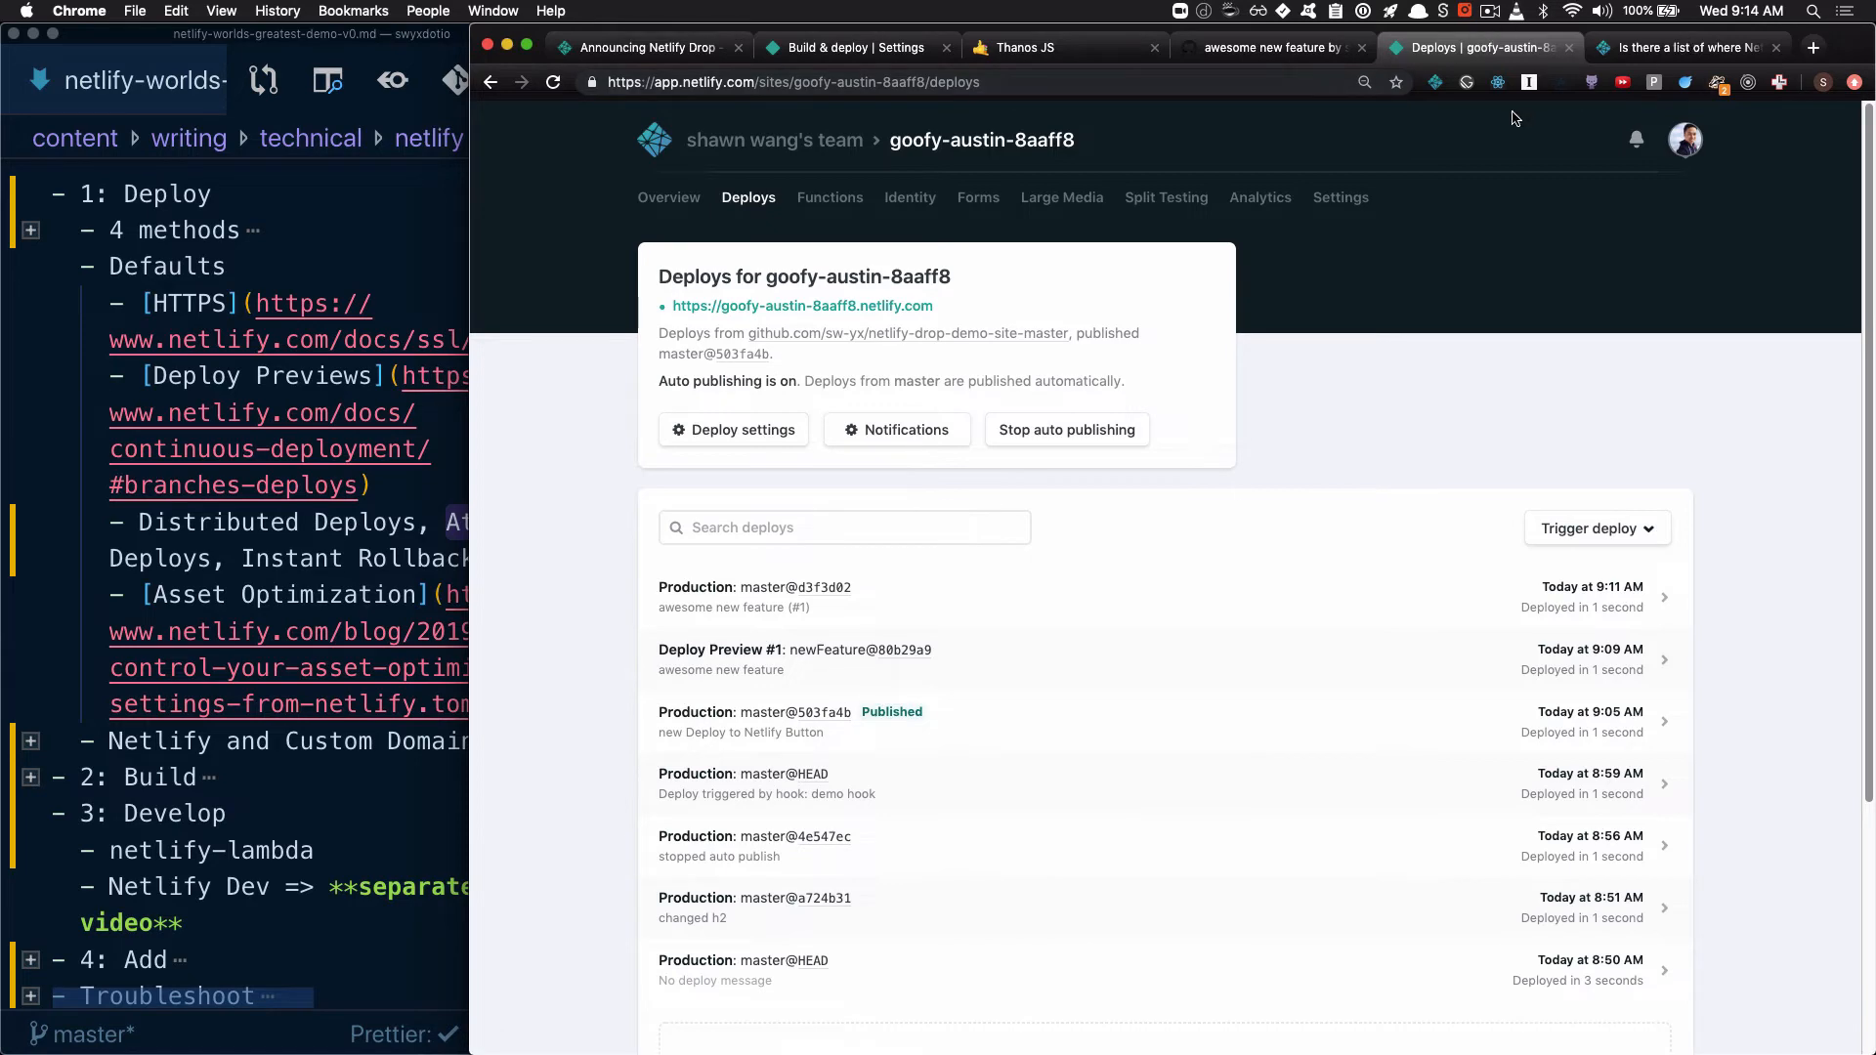
click(1114, 57)
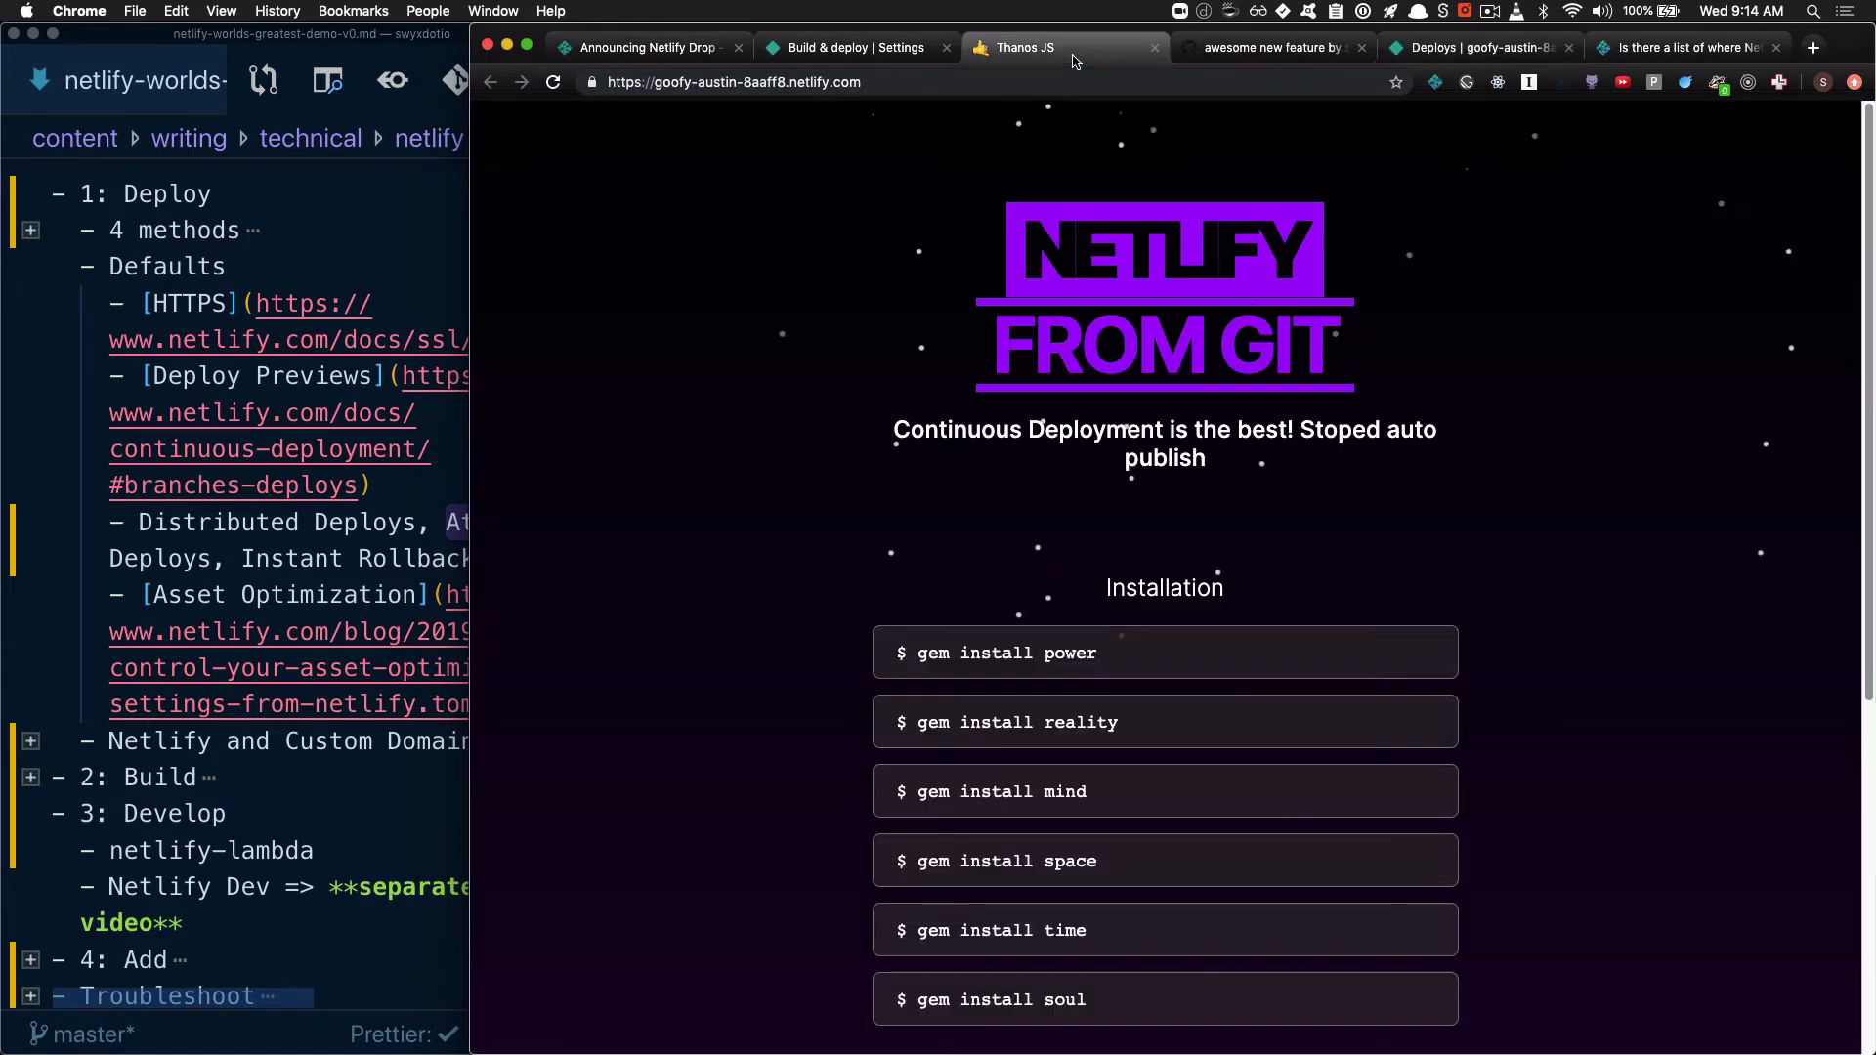
Reload the live goofy-austin-8aaff8 site and highlight the heading and subtitle text on its page
click(553, 82)
drag(893, 430, 1345, 270)
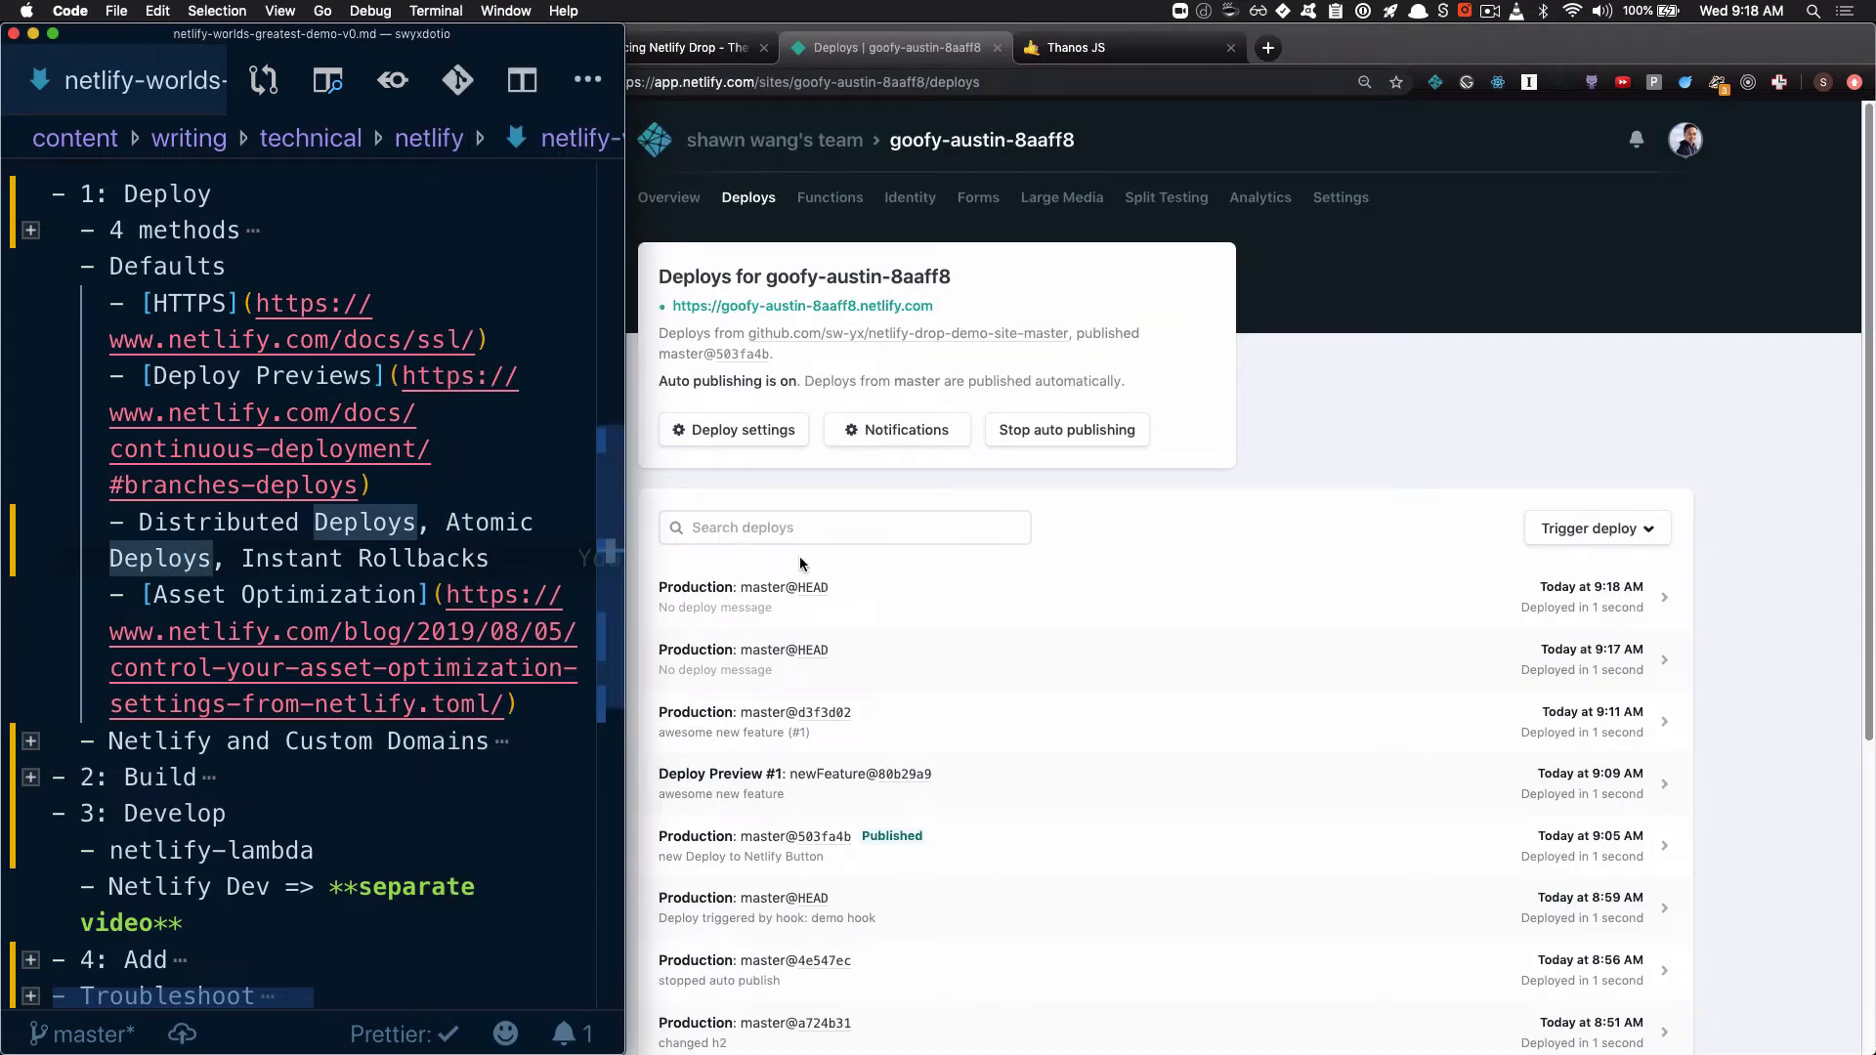
Examine the live site's styles.css code in the developer tools sources and look into its assets folder
click(1341, 386)
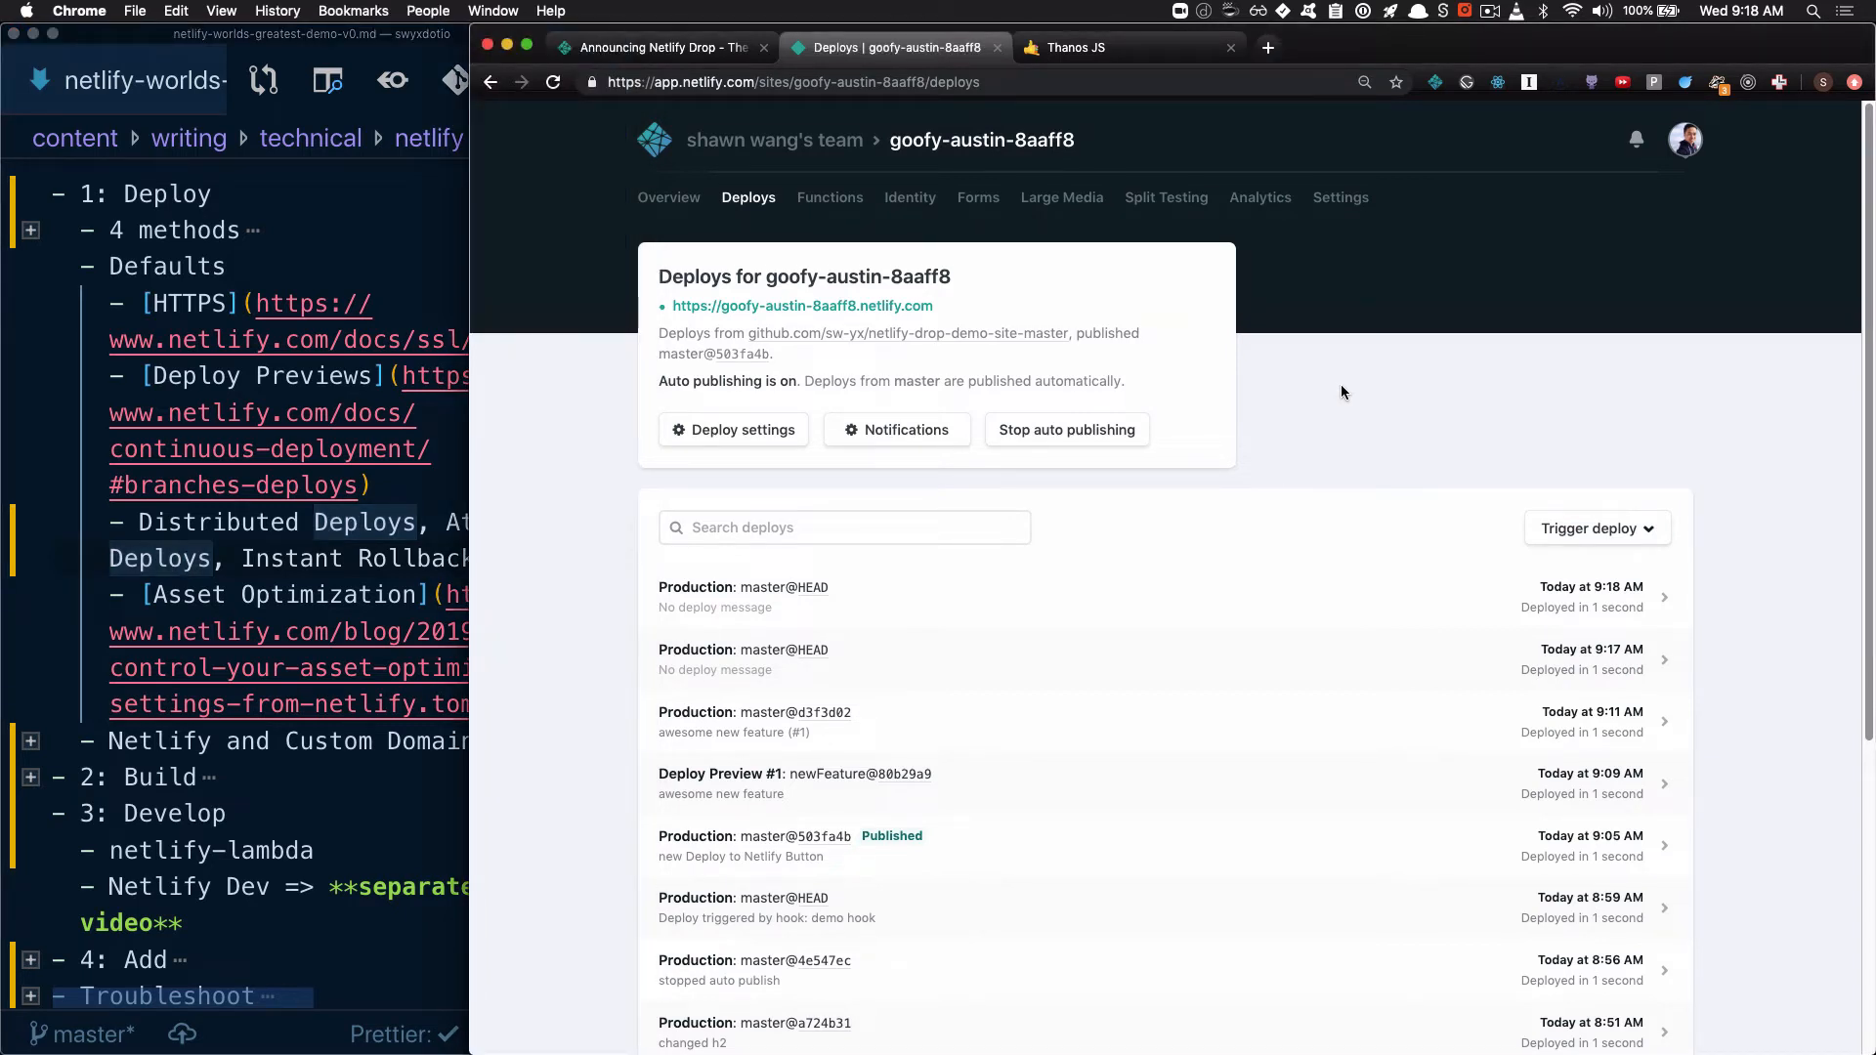
click(1105, 49)
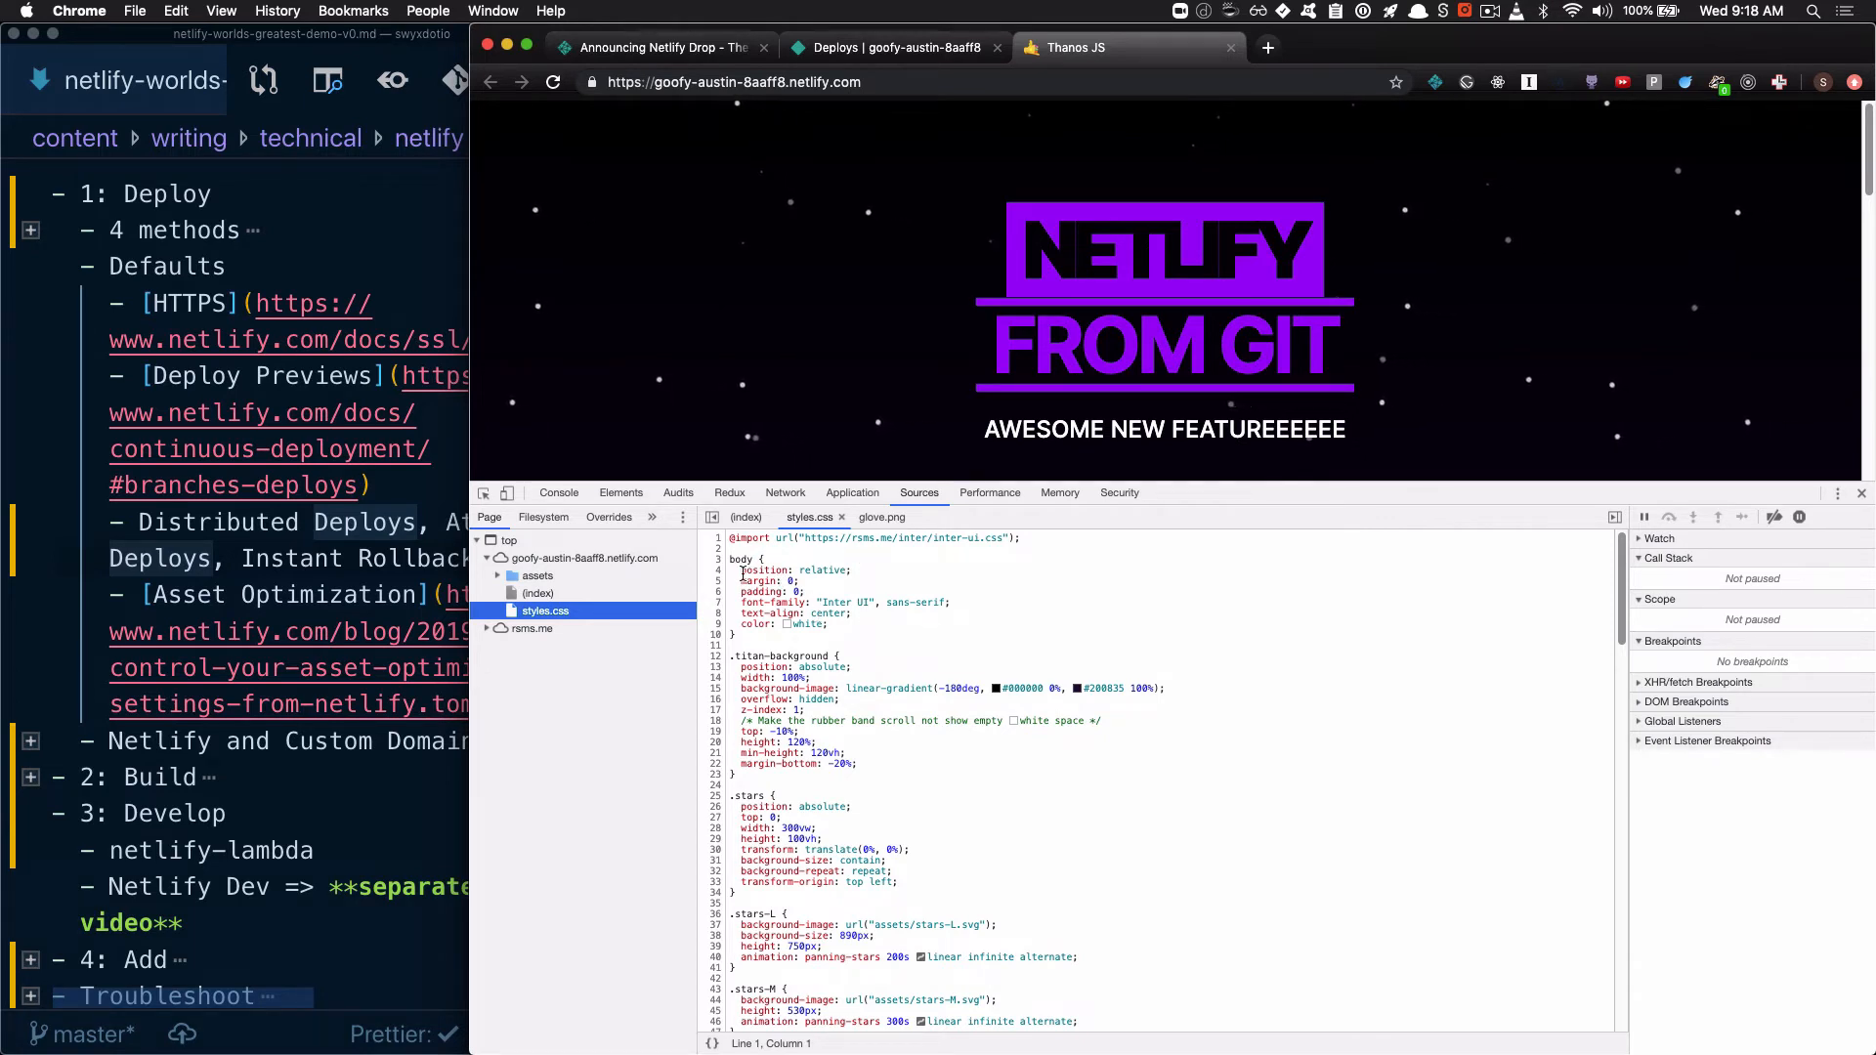
drag(735, 571, 916, 1021)
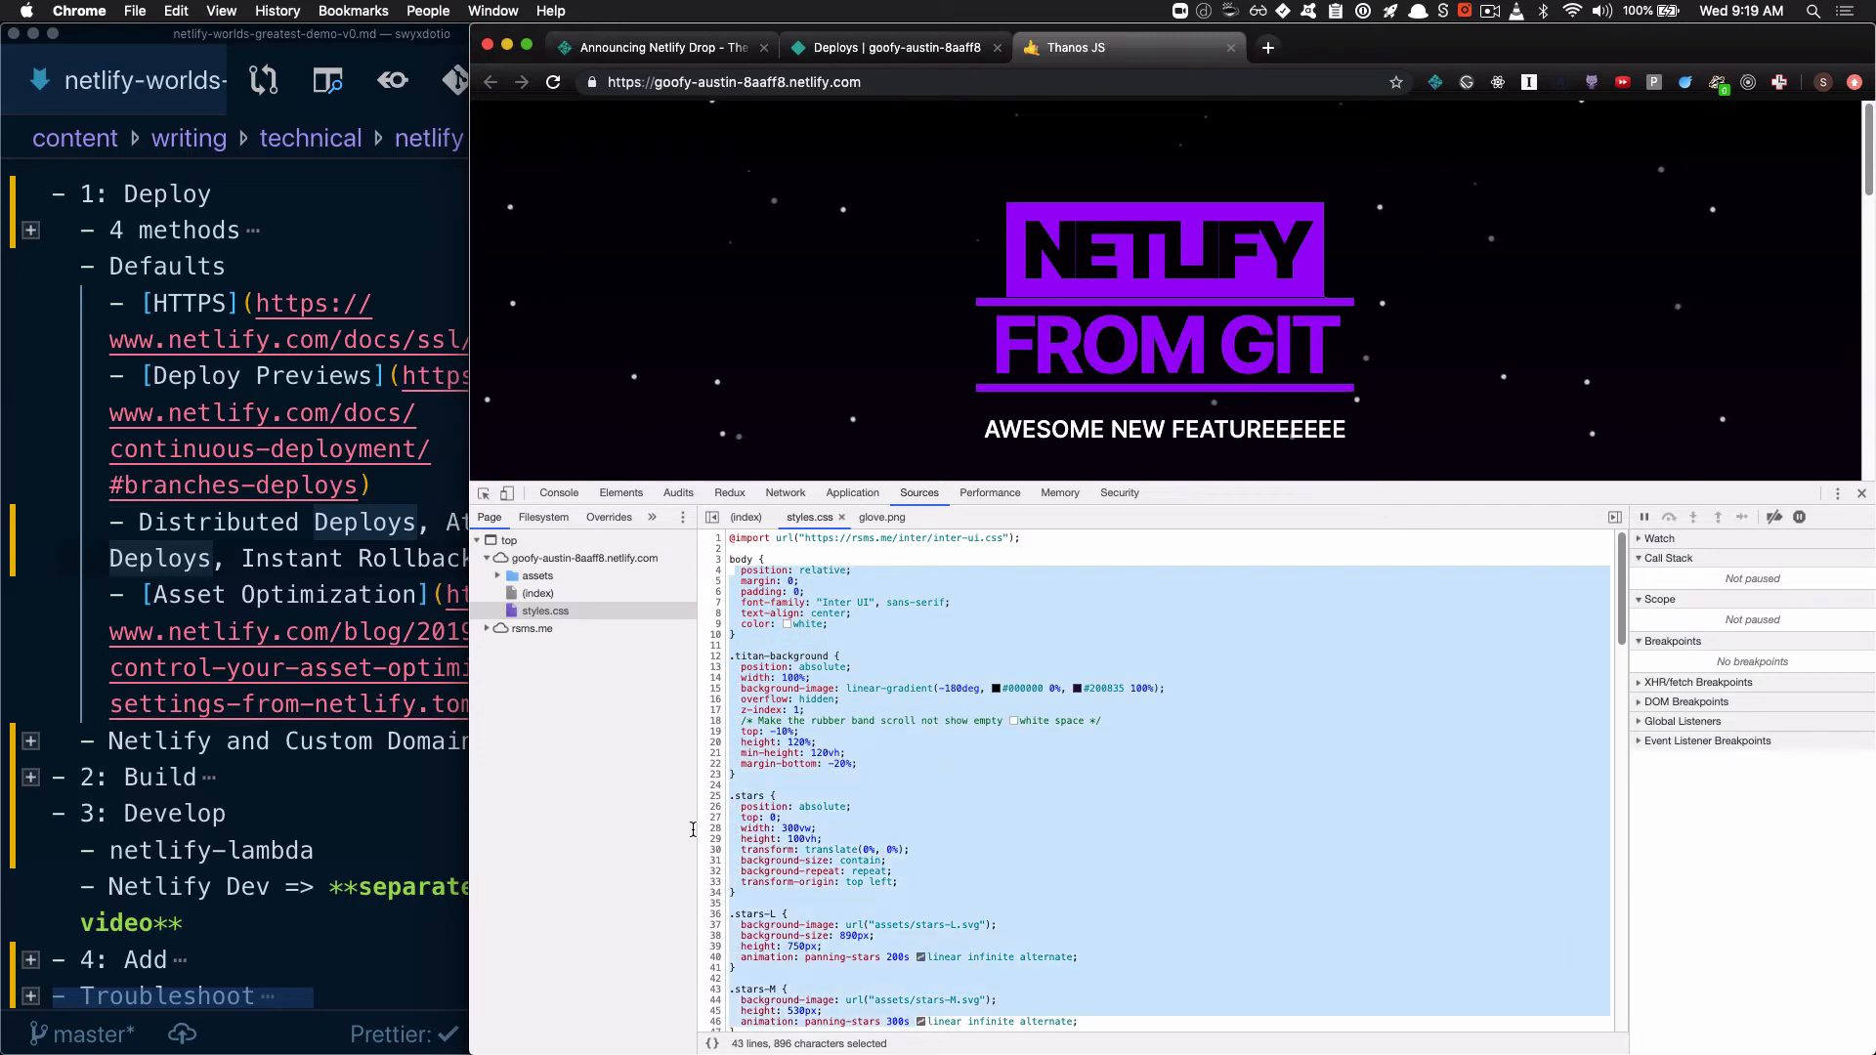
click(532, 576)
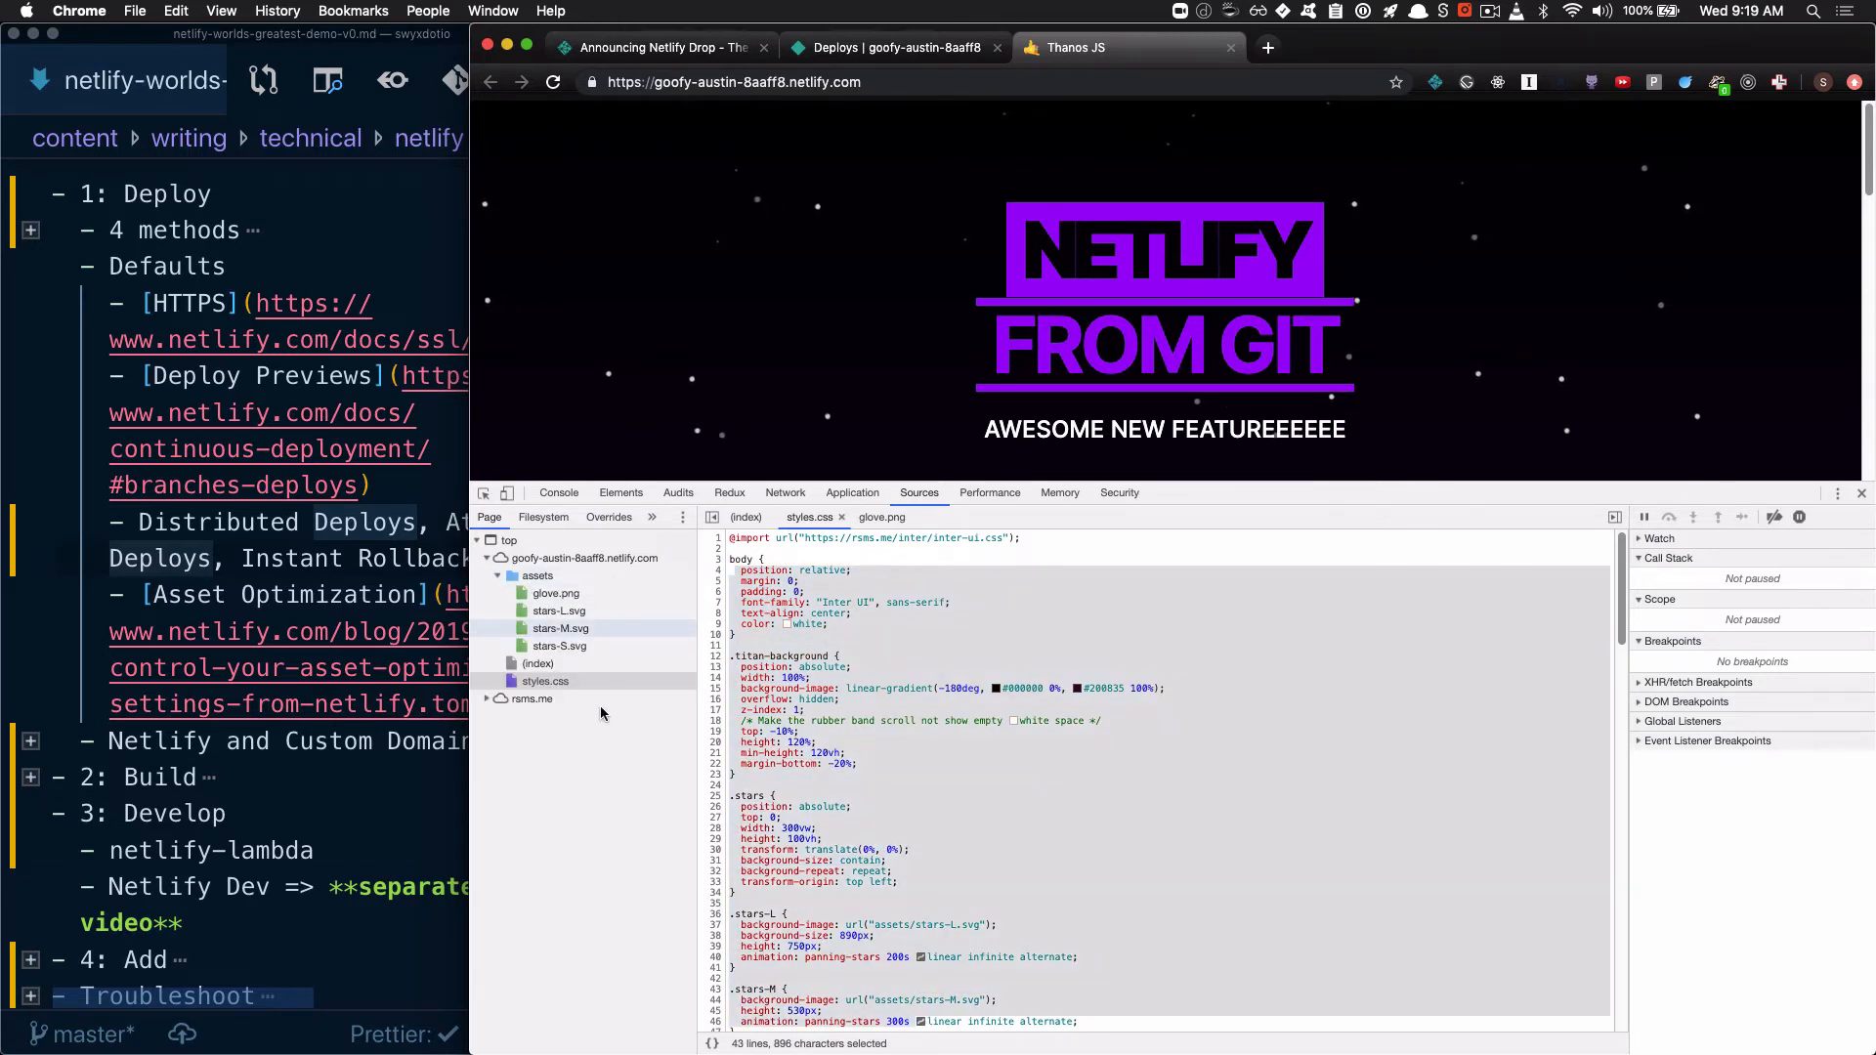
click(499, 575)
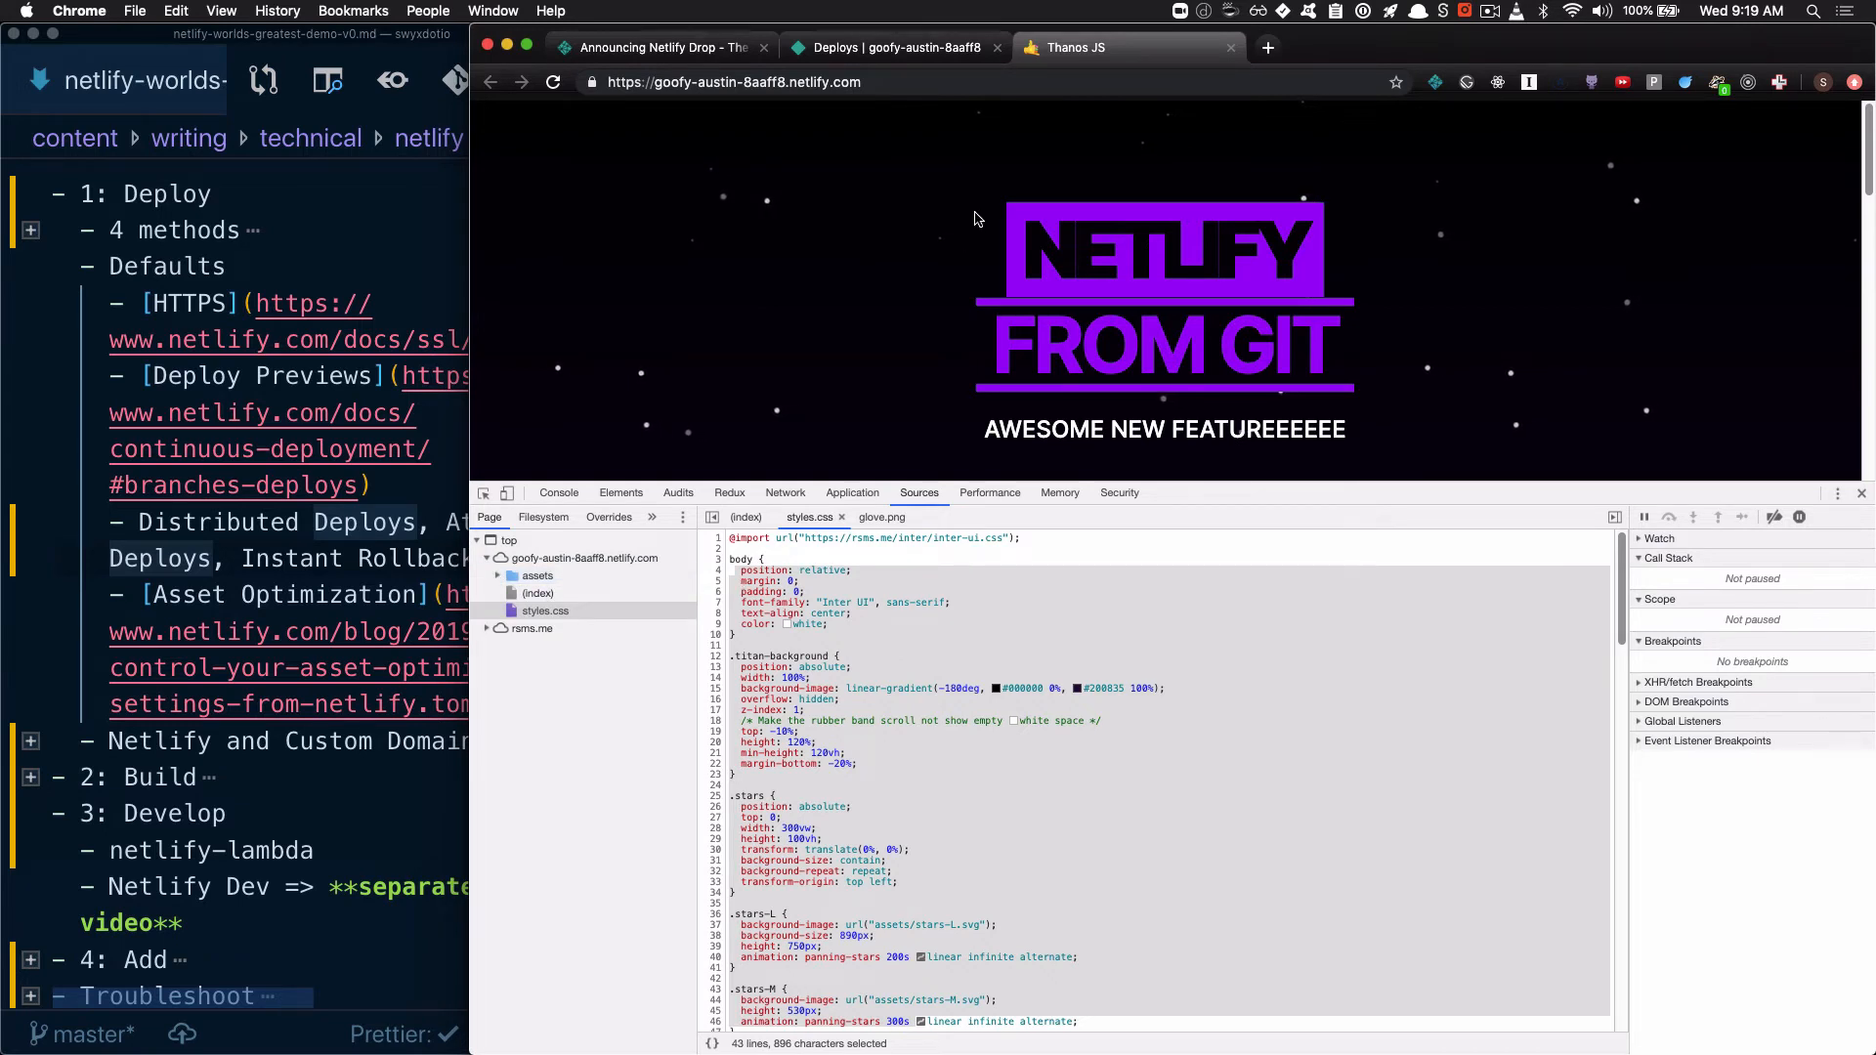
In the site's deploy settings, turn off Disable asset optimization under Post processing and save the change
click(892, 55)
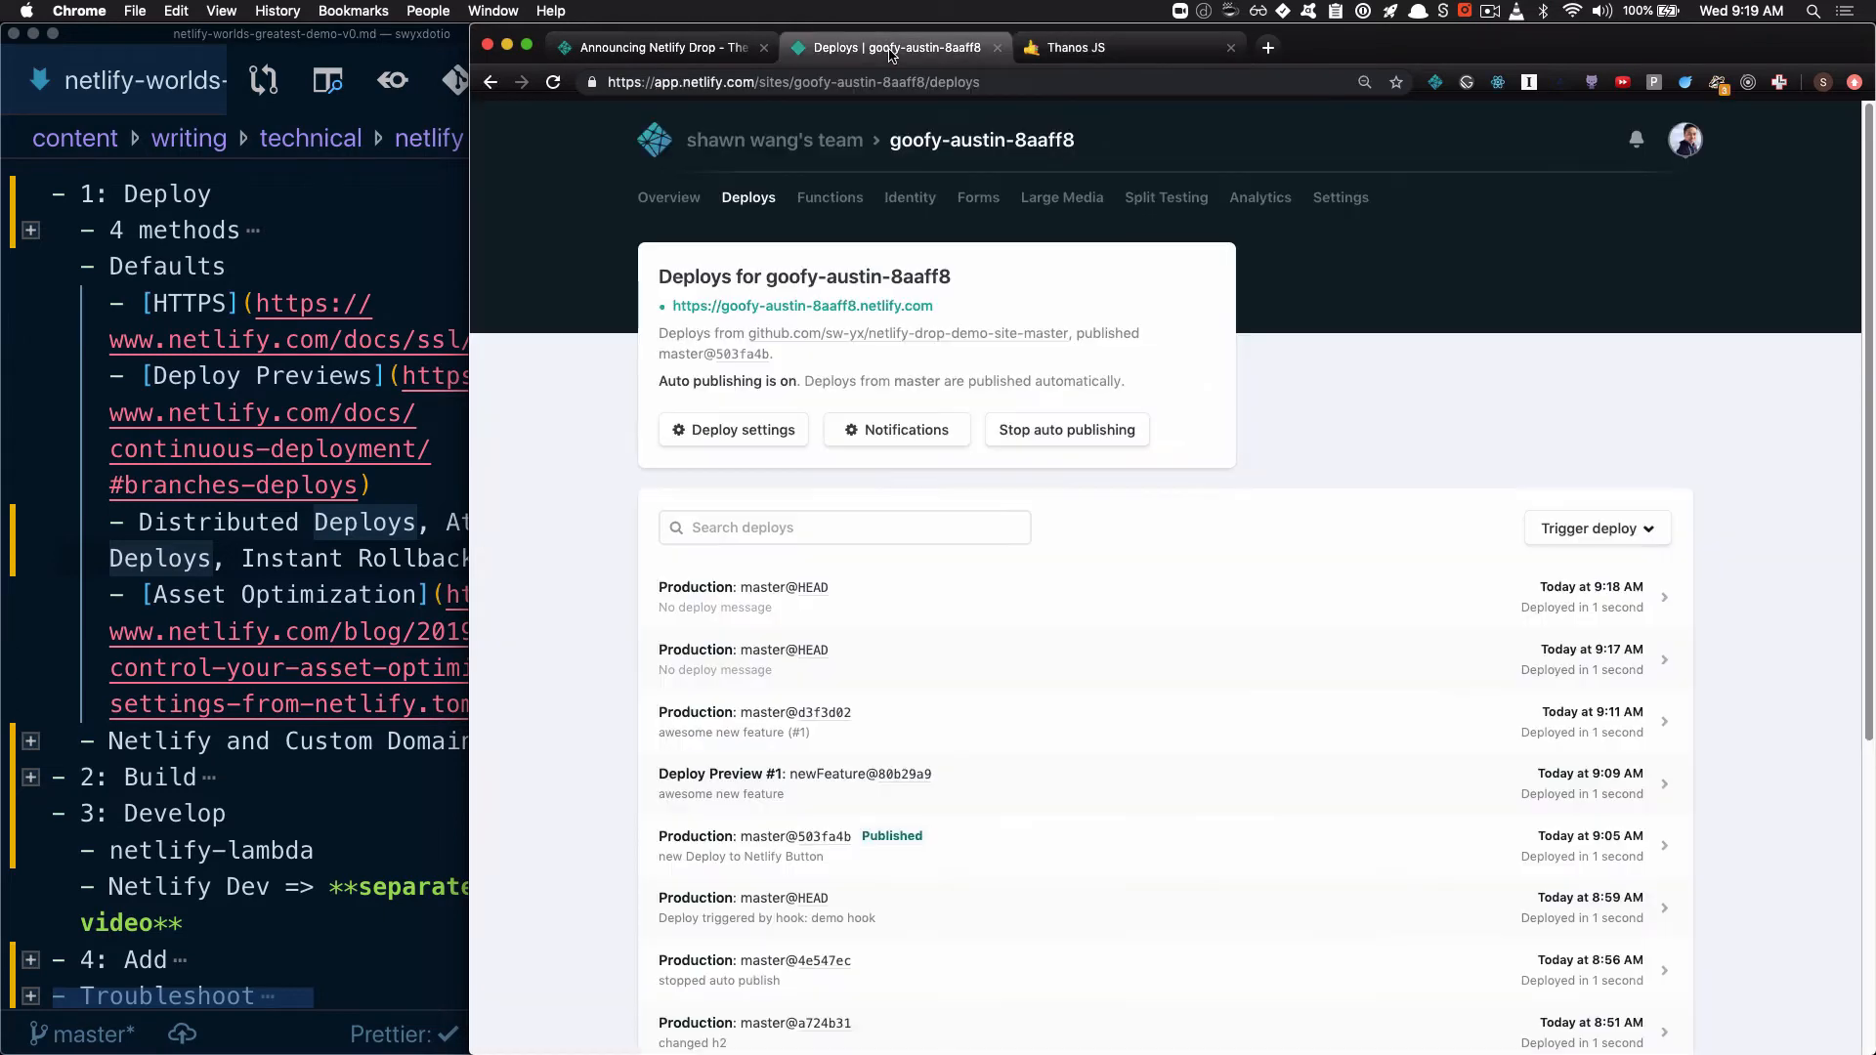
click(729, 432)
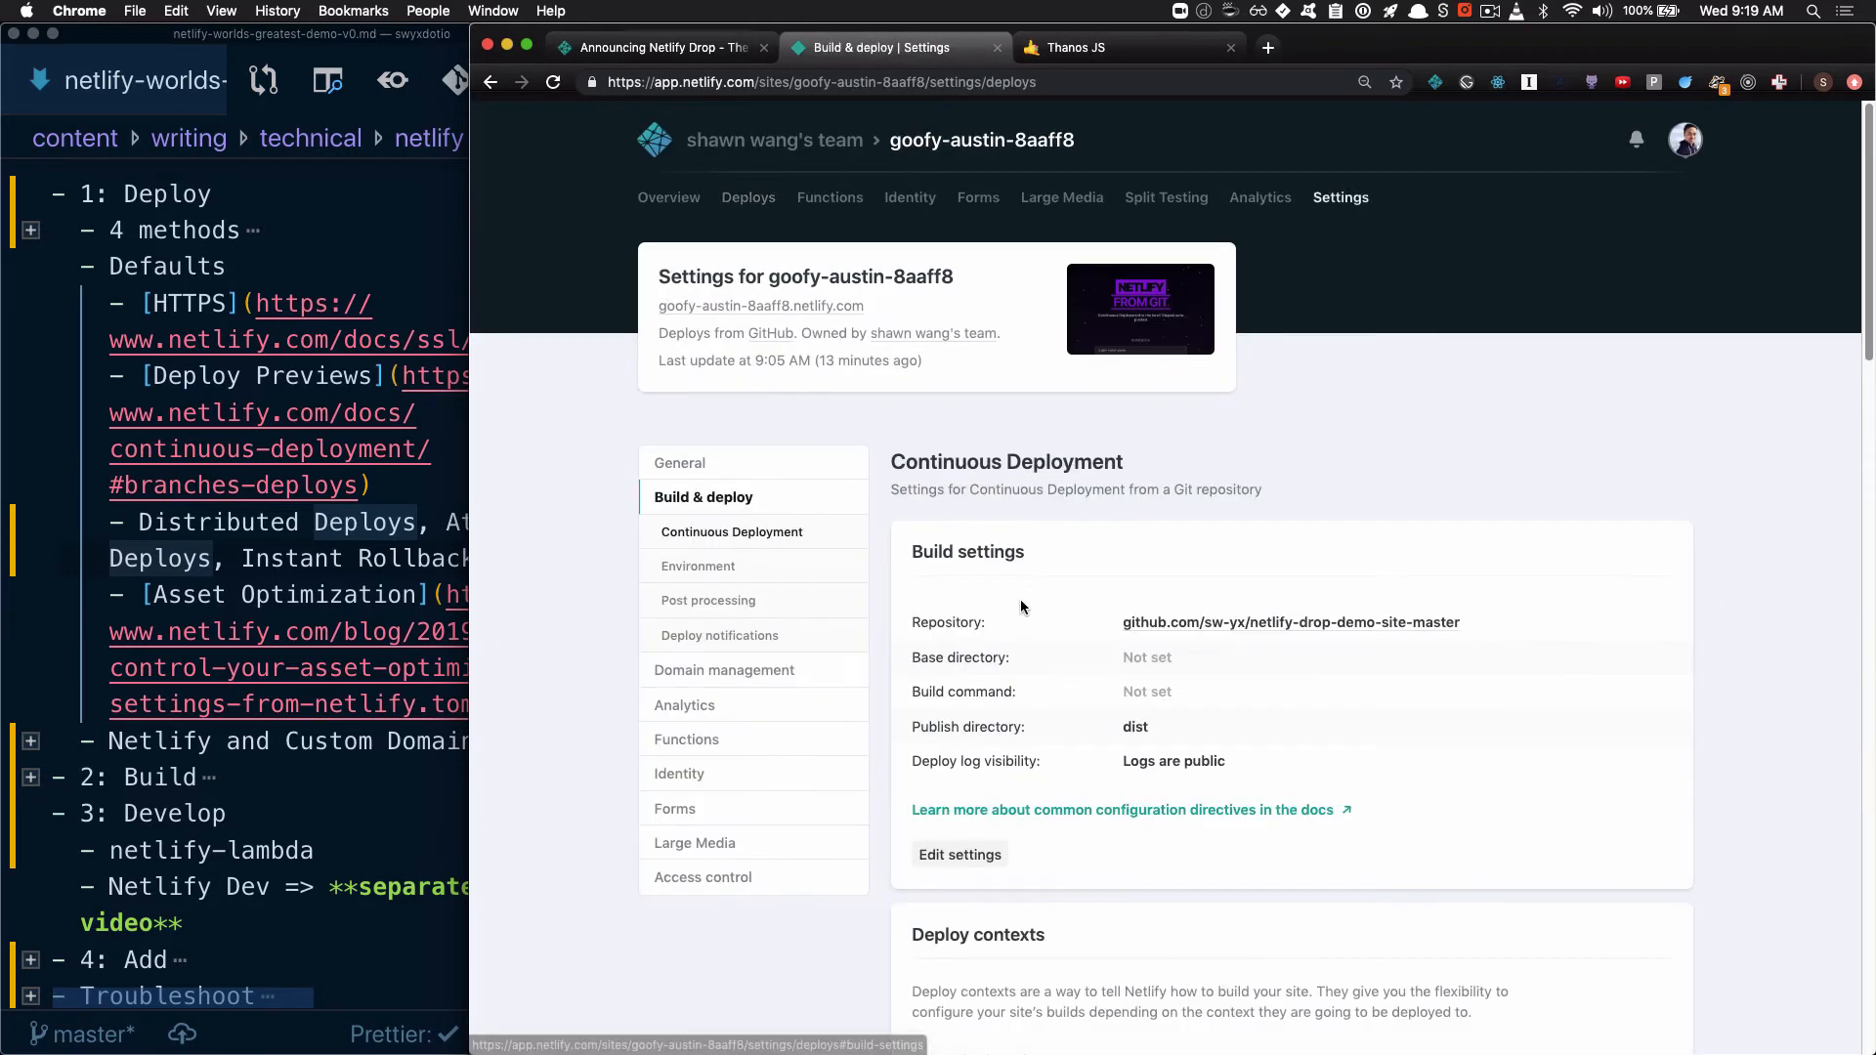
scroll(979, 601, down, 15)
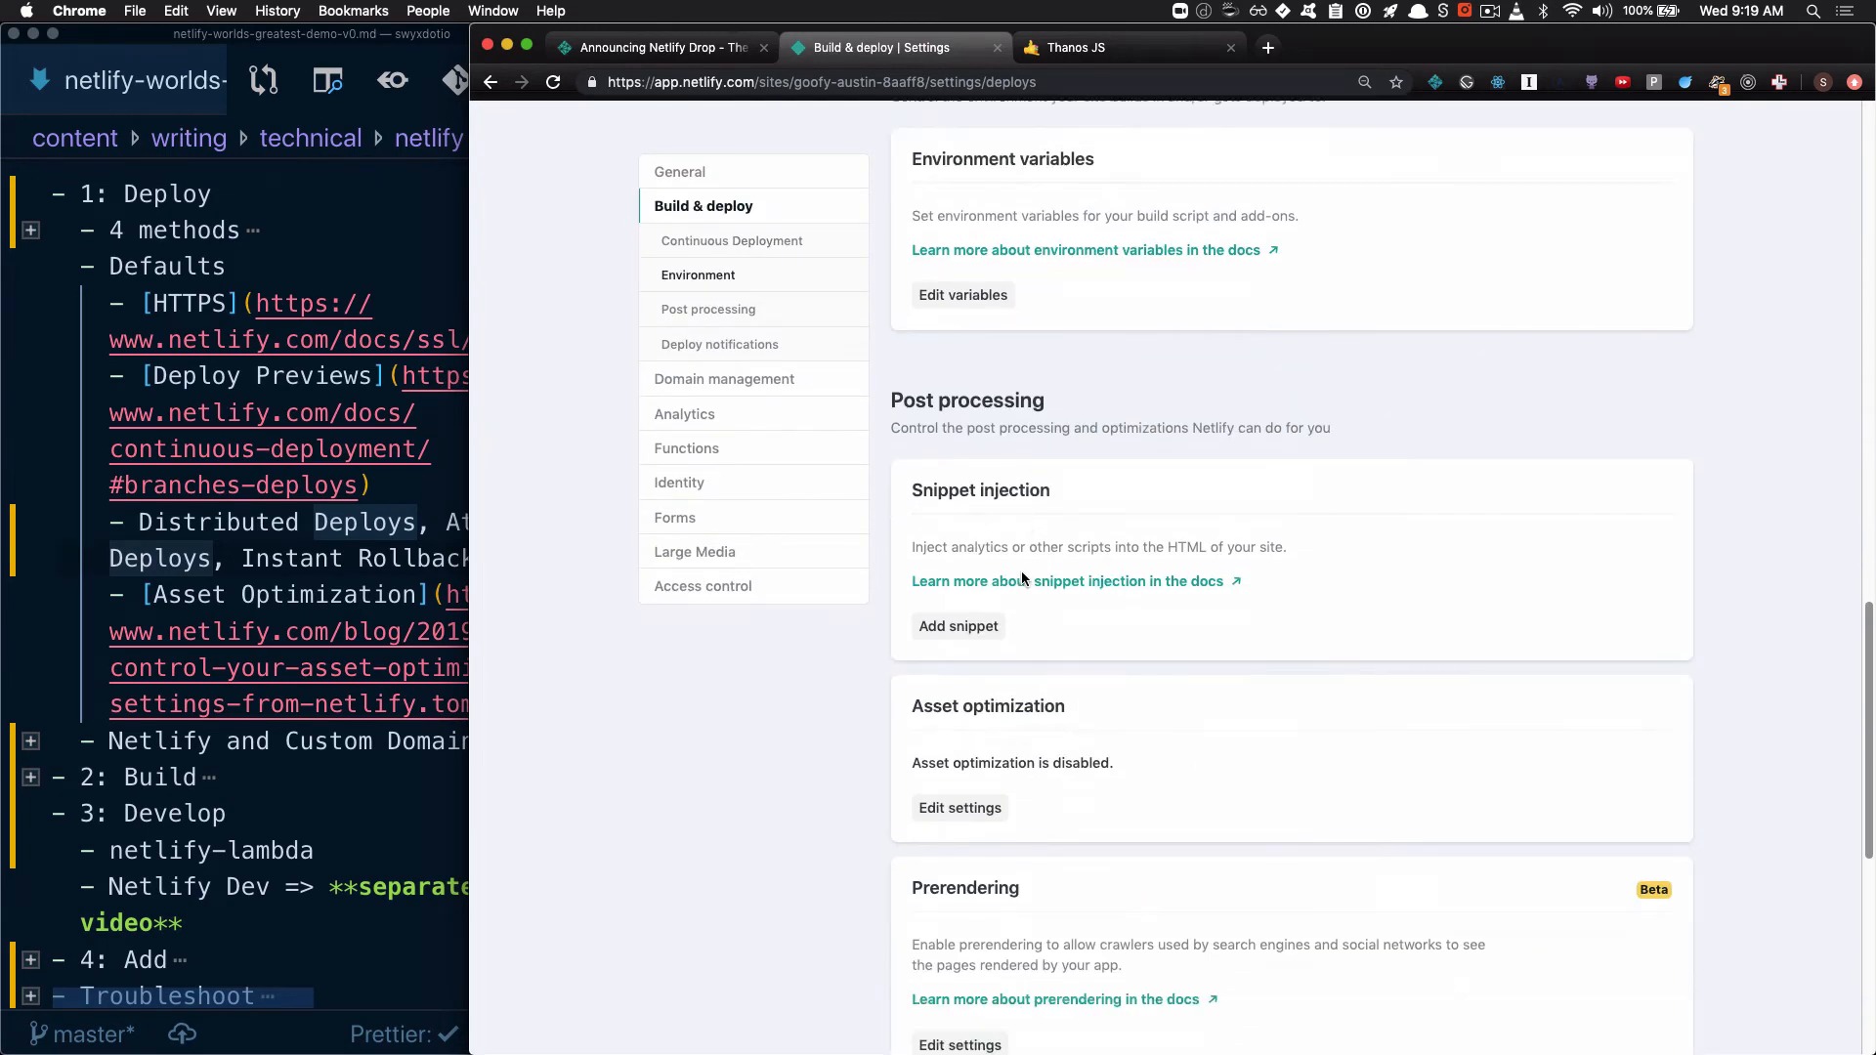
scroll(1008, 581, down, 3)
click(979, 254)
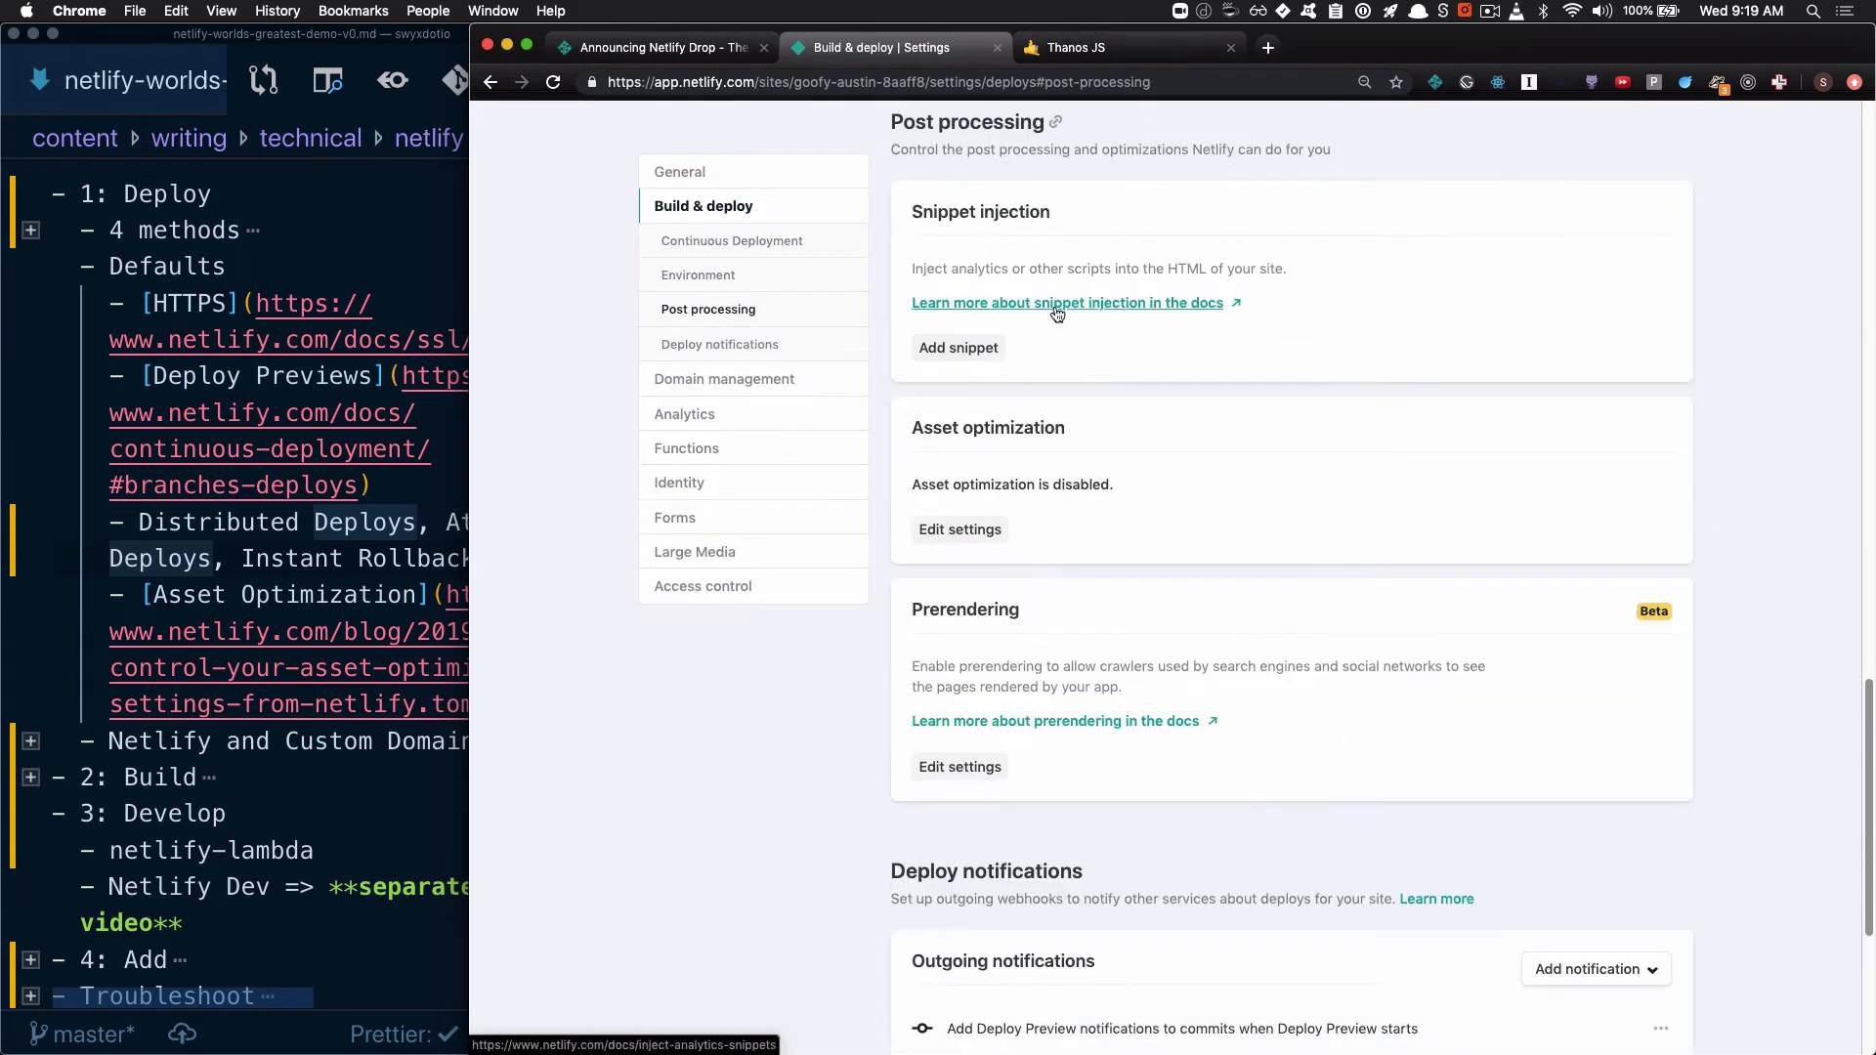
click(962, 528)
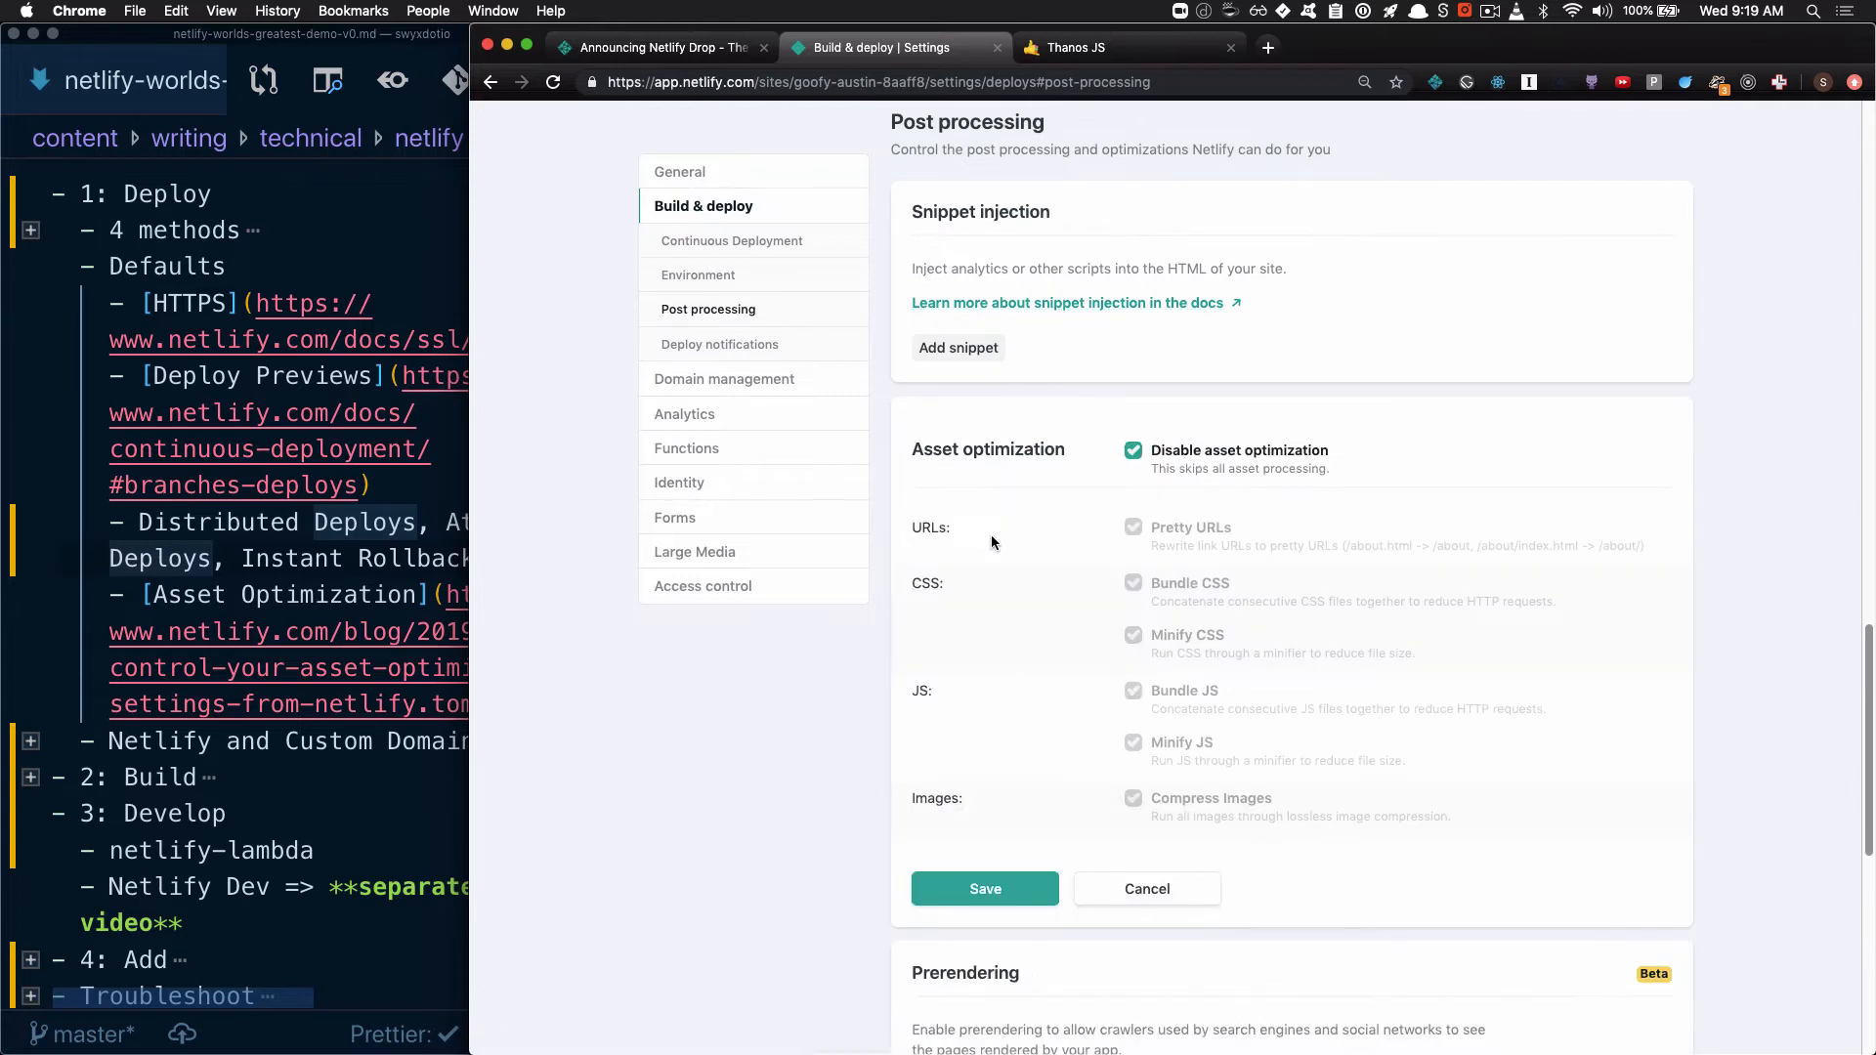
click(1208, 452)
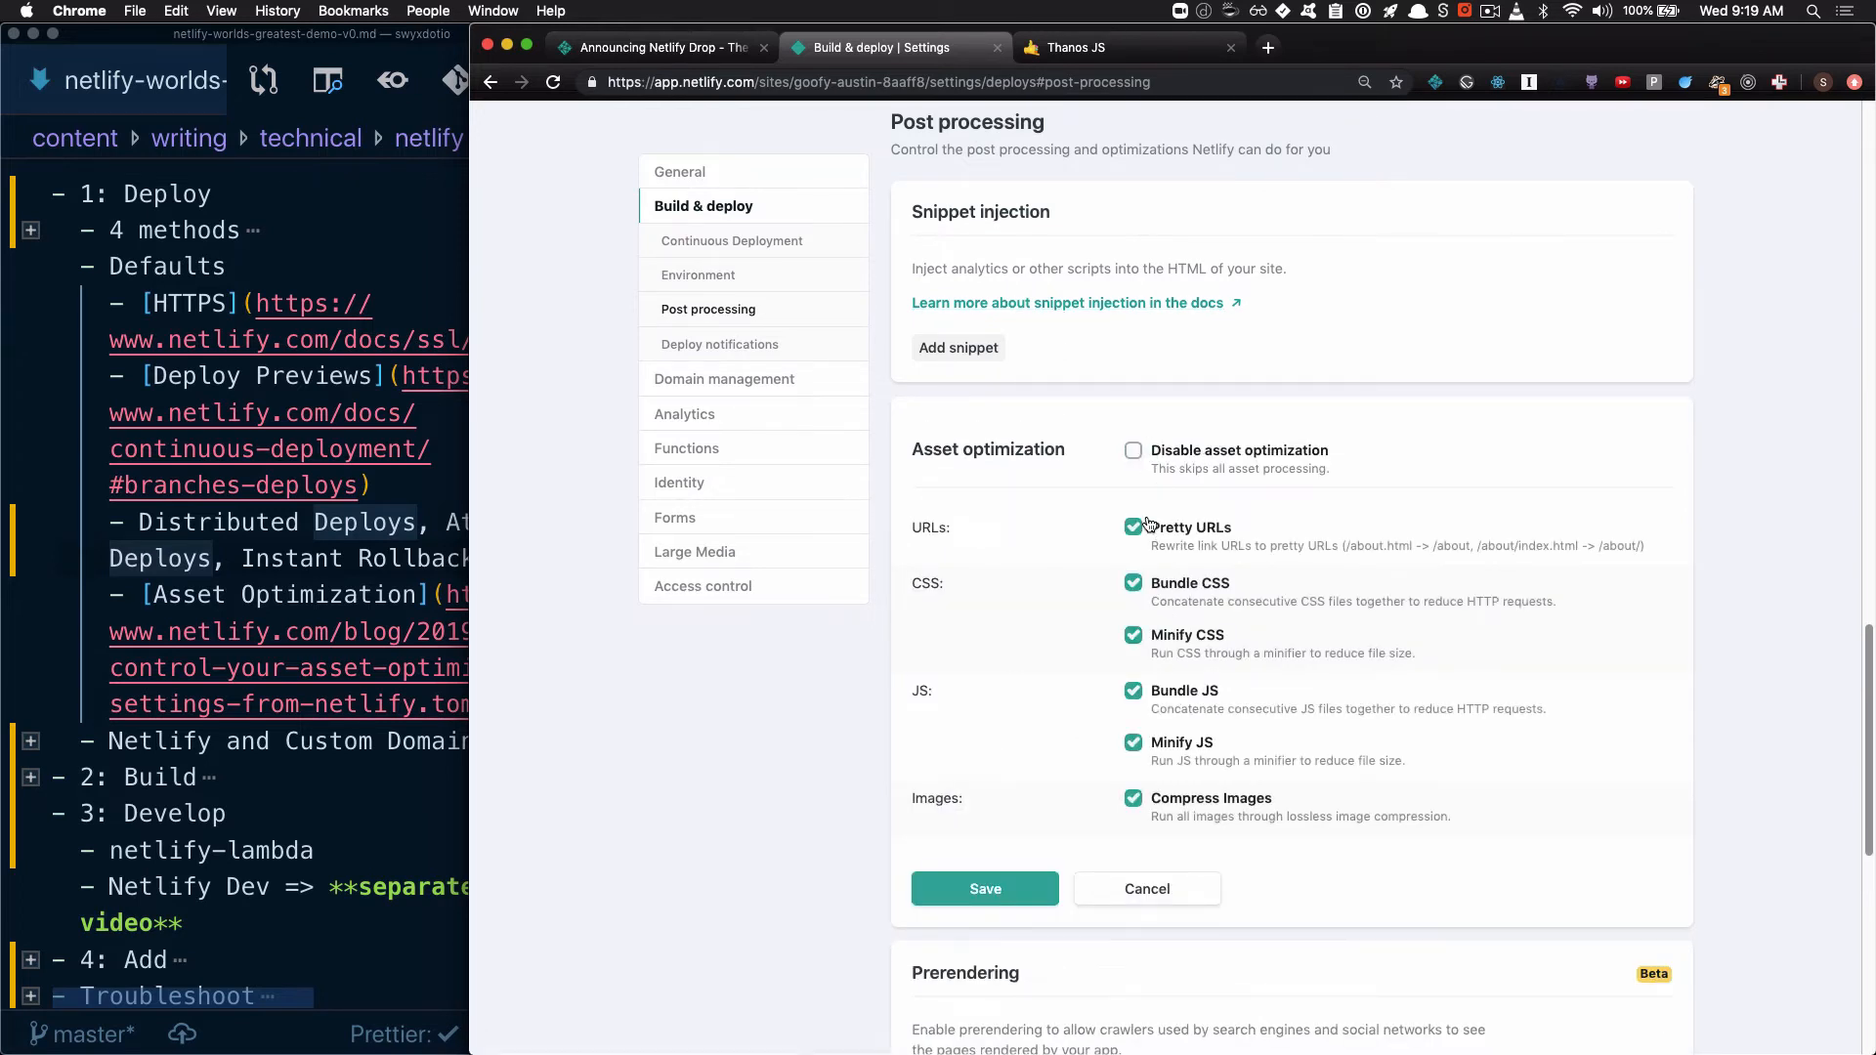
click(1016, 888)
Return to the deploys list and trigger a new site deploy without clearing the cache
scroll(1015, 882, up, 20)
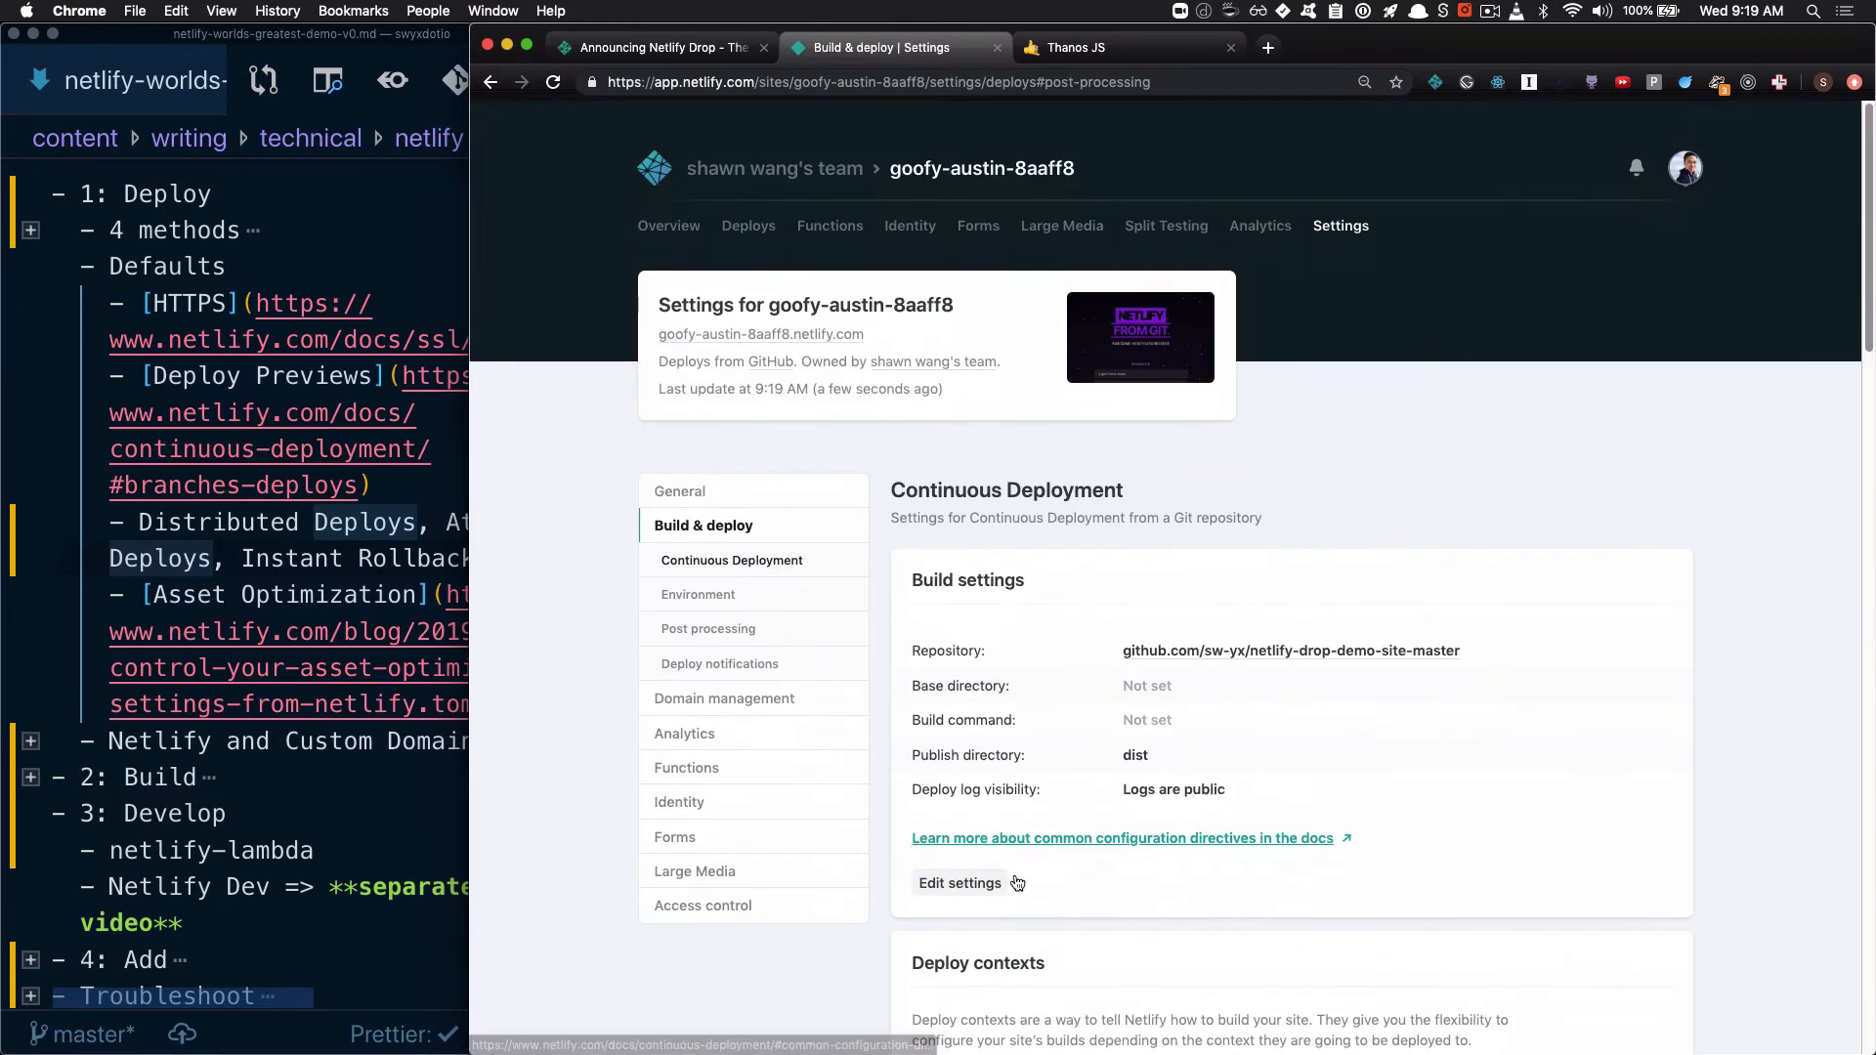
click(768, 208)
click(1601, 533)
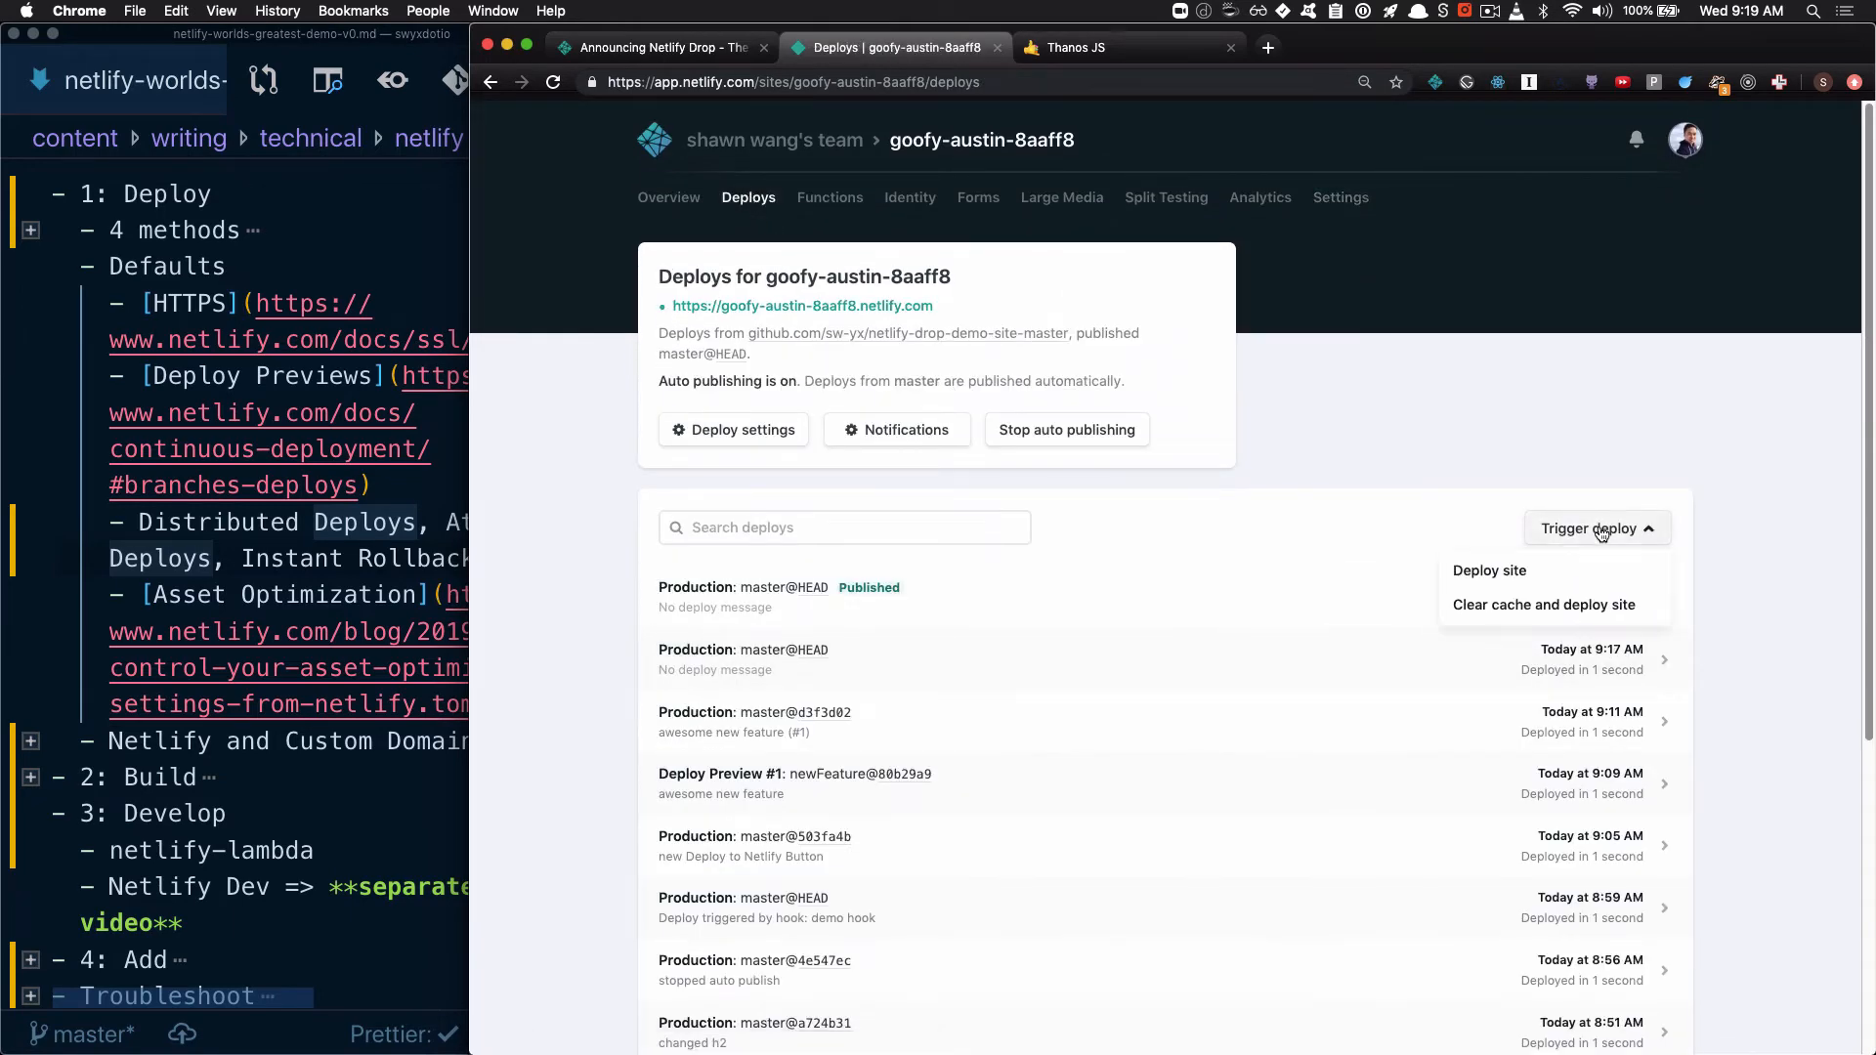
click(1567, 570)
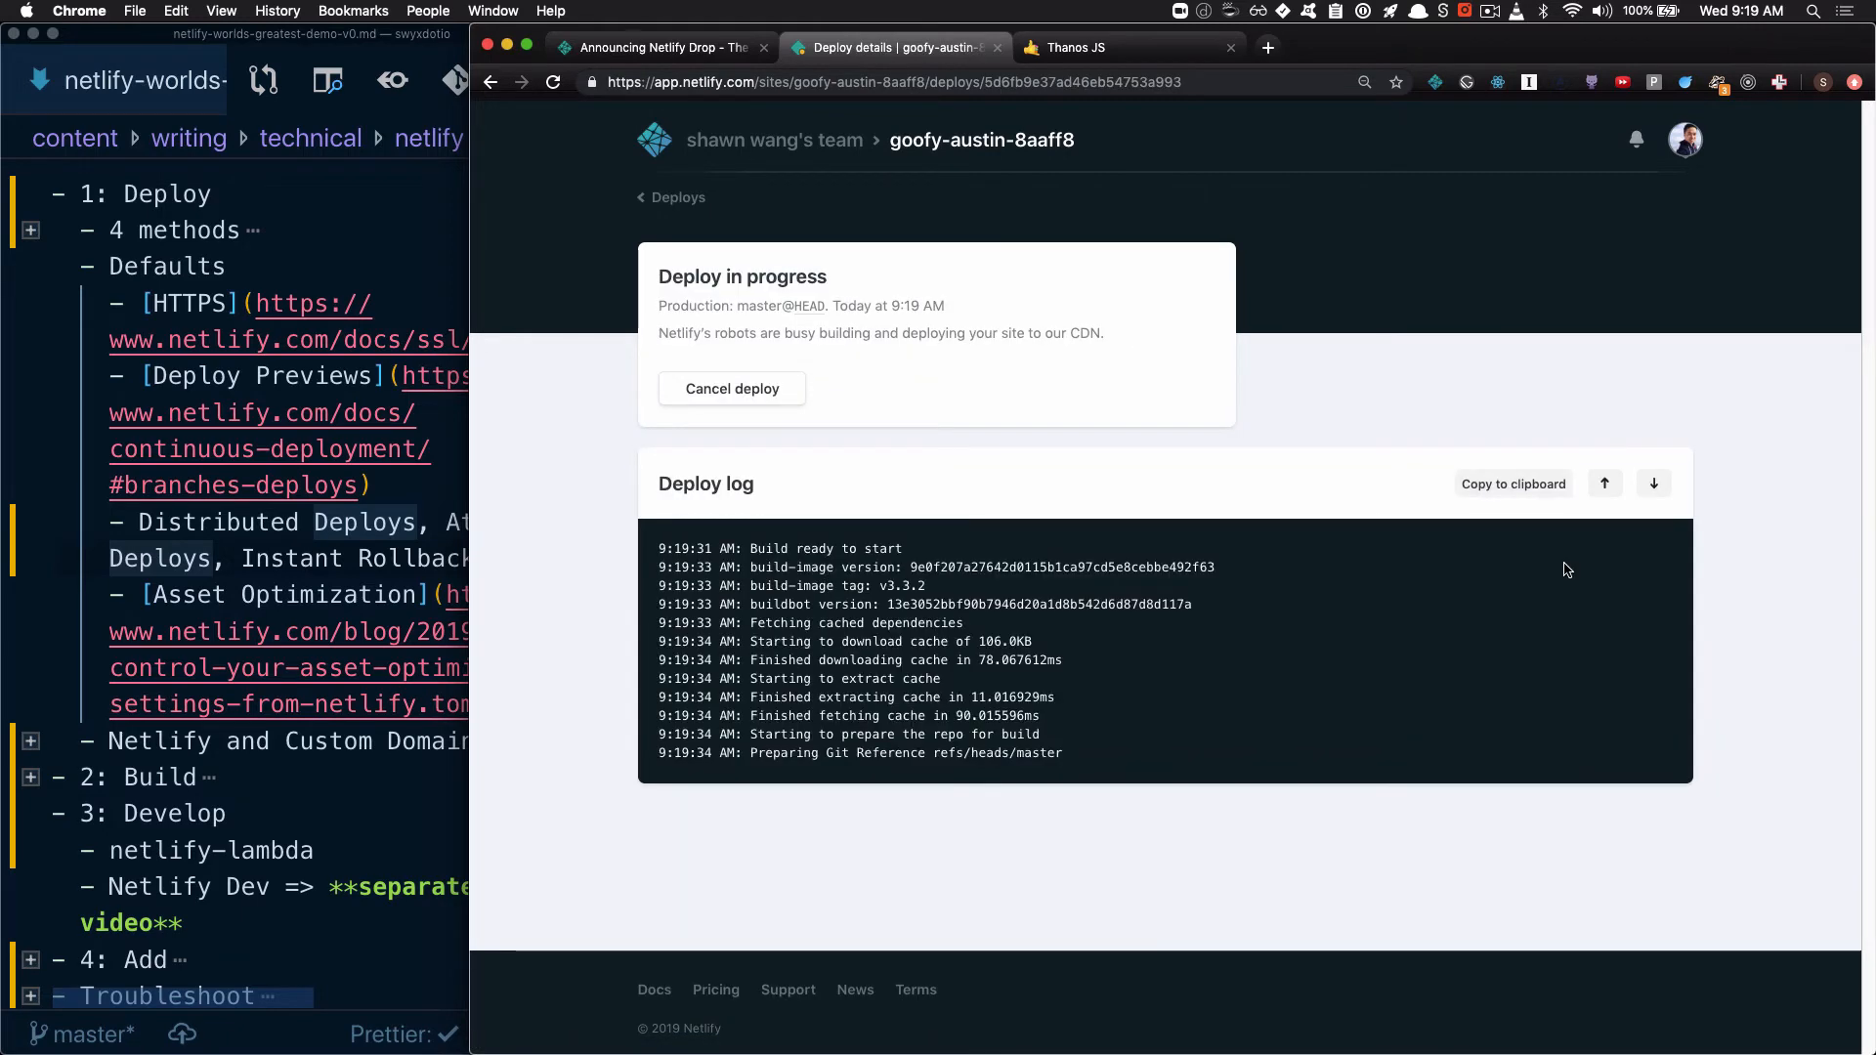
Highlight "Post processing done" and the lines from "Creating deploy tree" to "0 new functions to upload" in the deploy log
scroll(812, 737, down, 5)
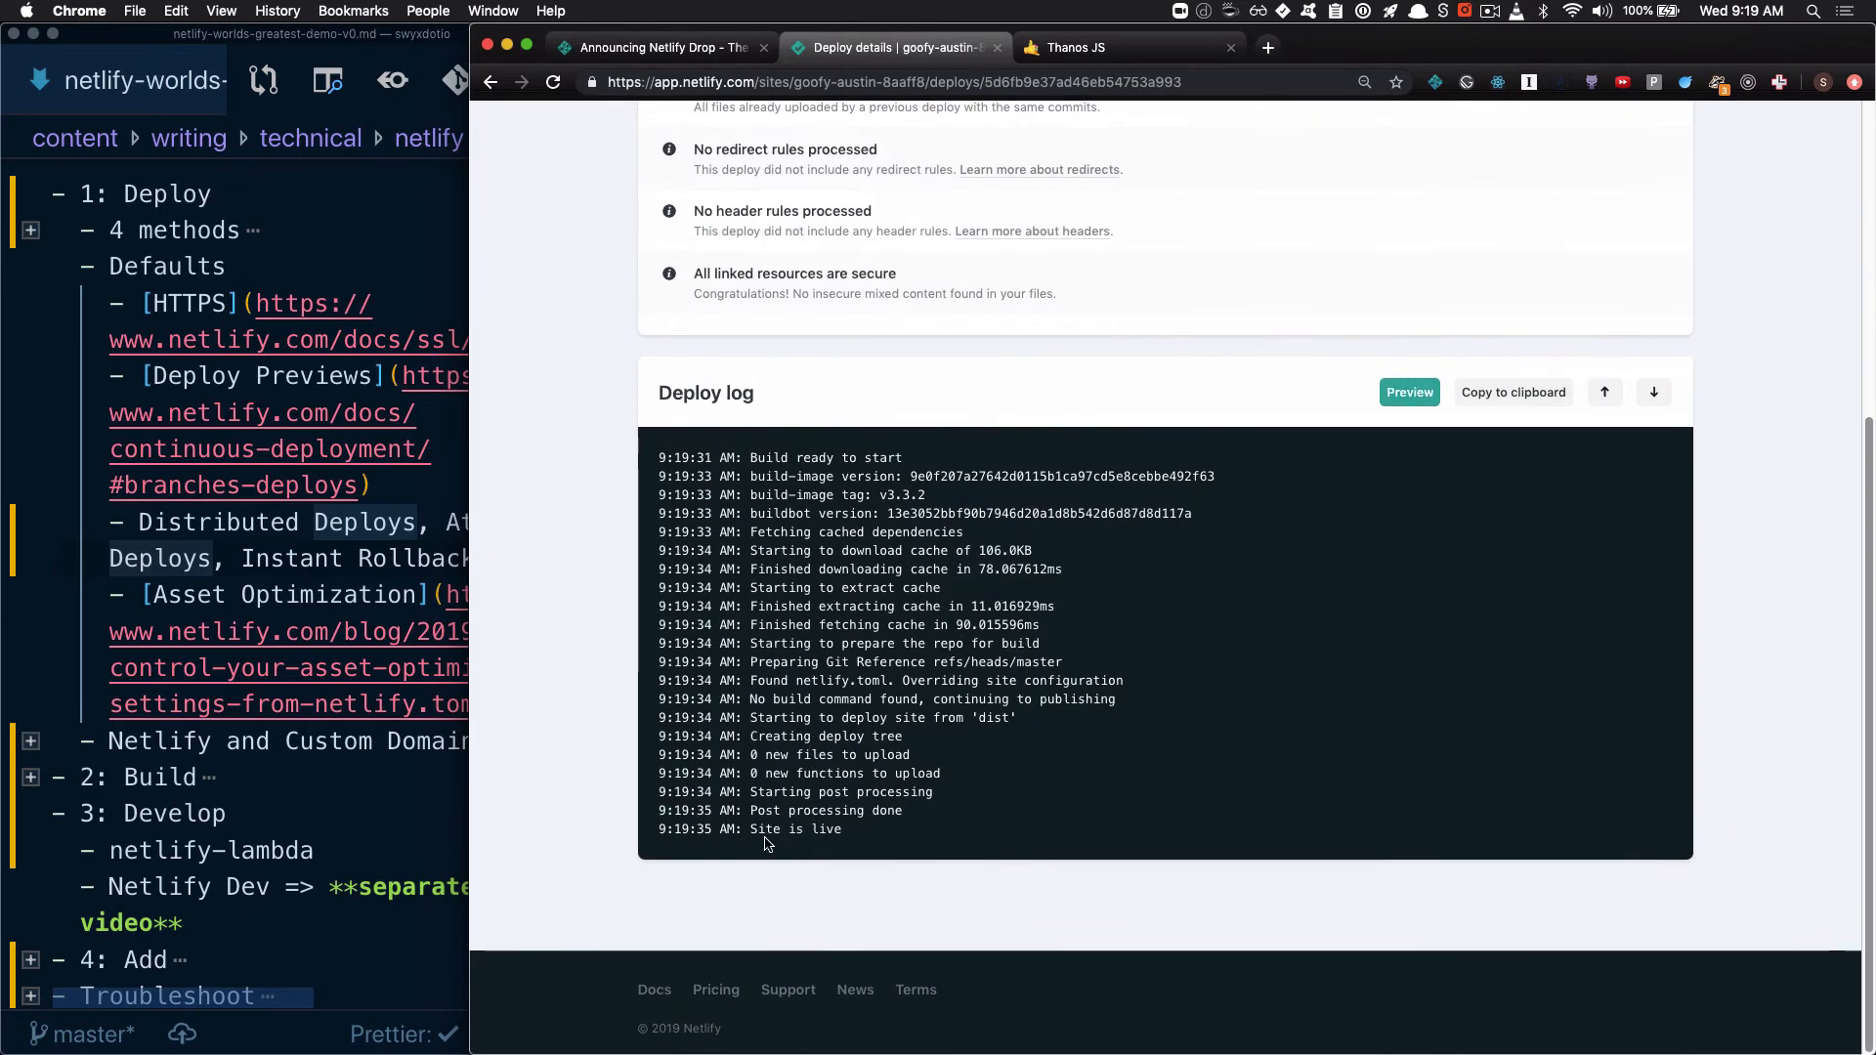
drag(749, 809, 942, 812)
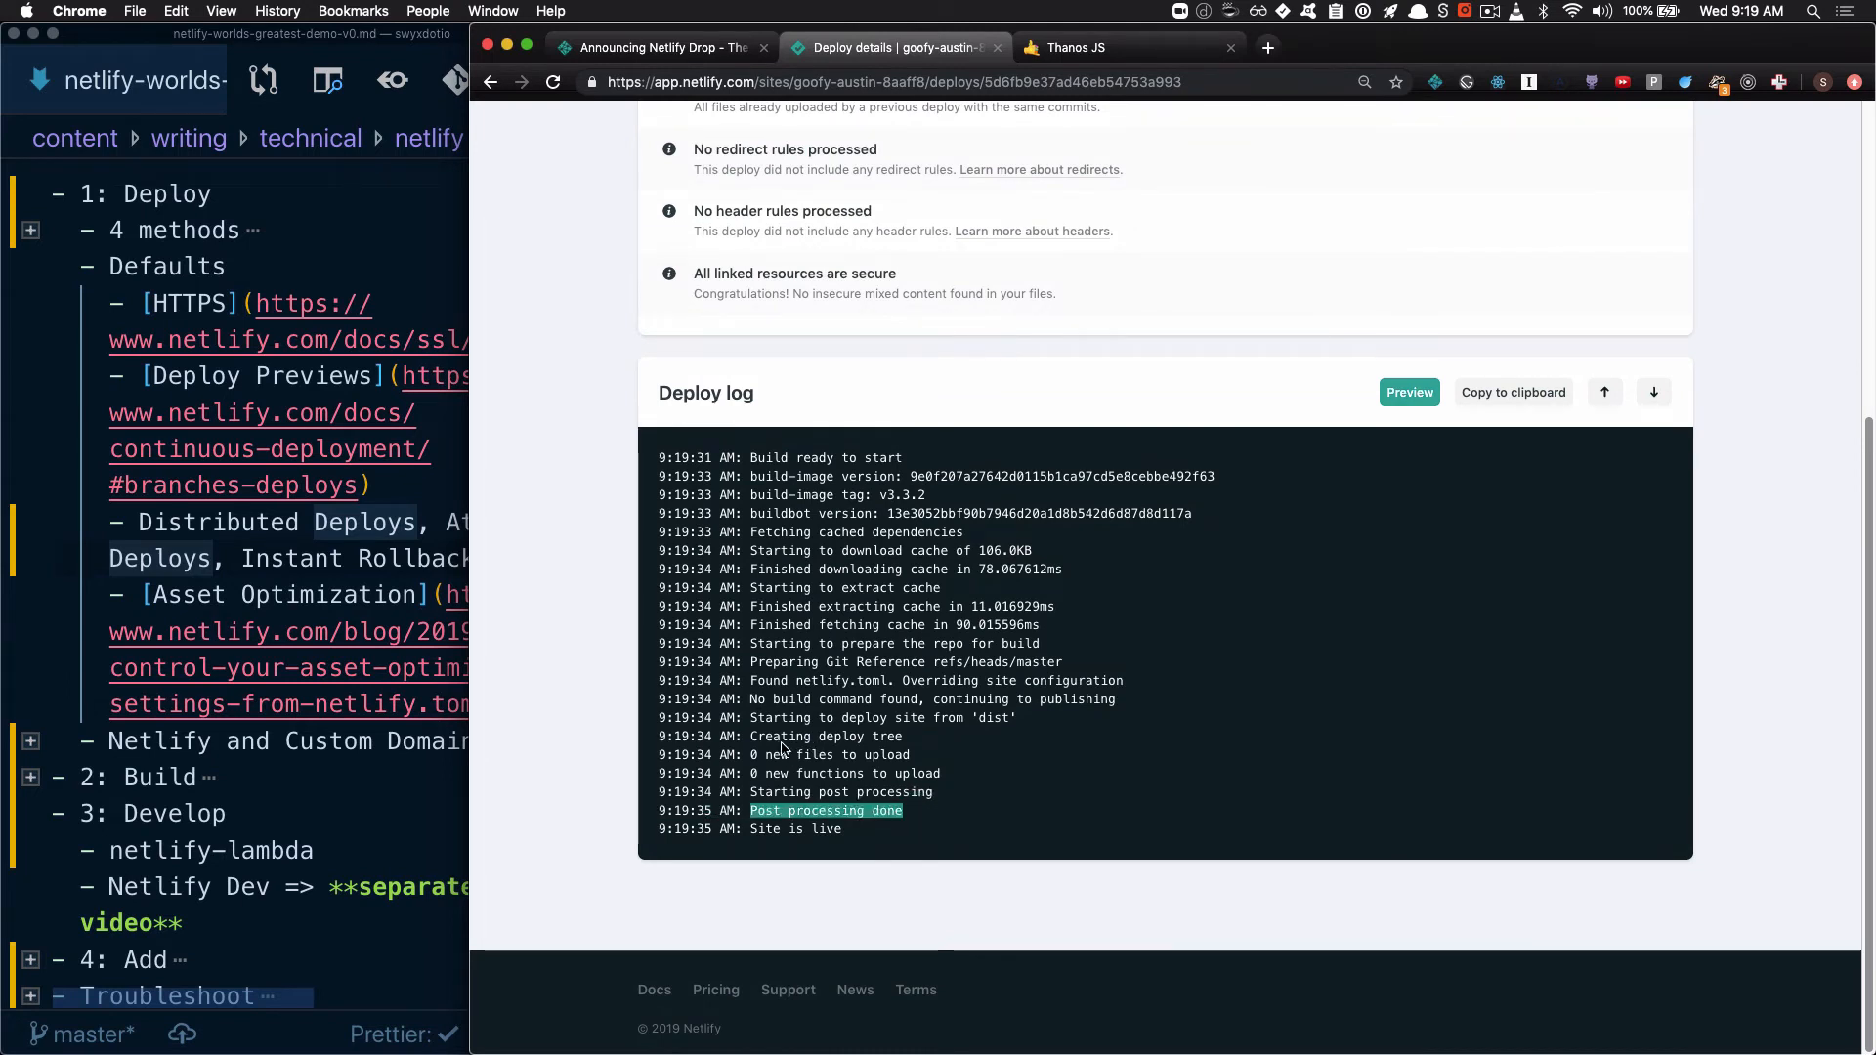
click(745, 738)
drag(745, 739, 987, 784)
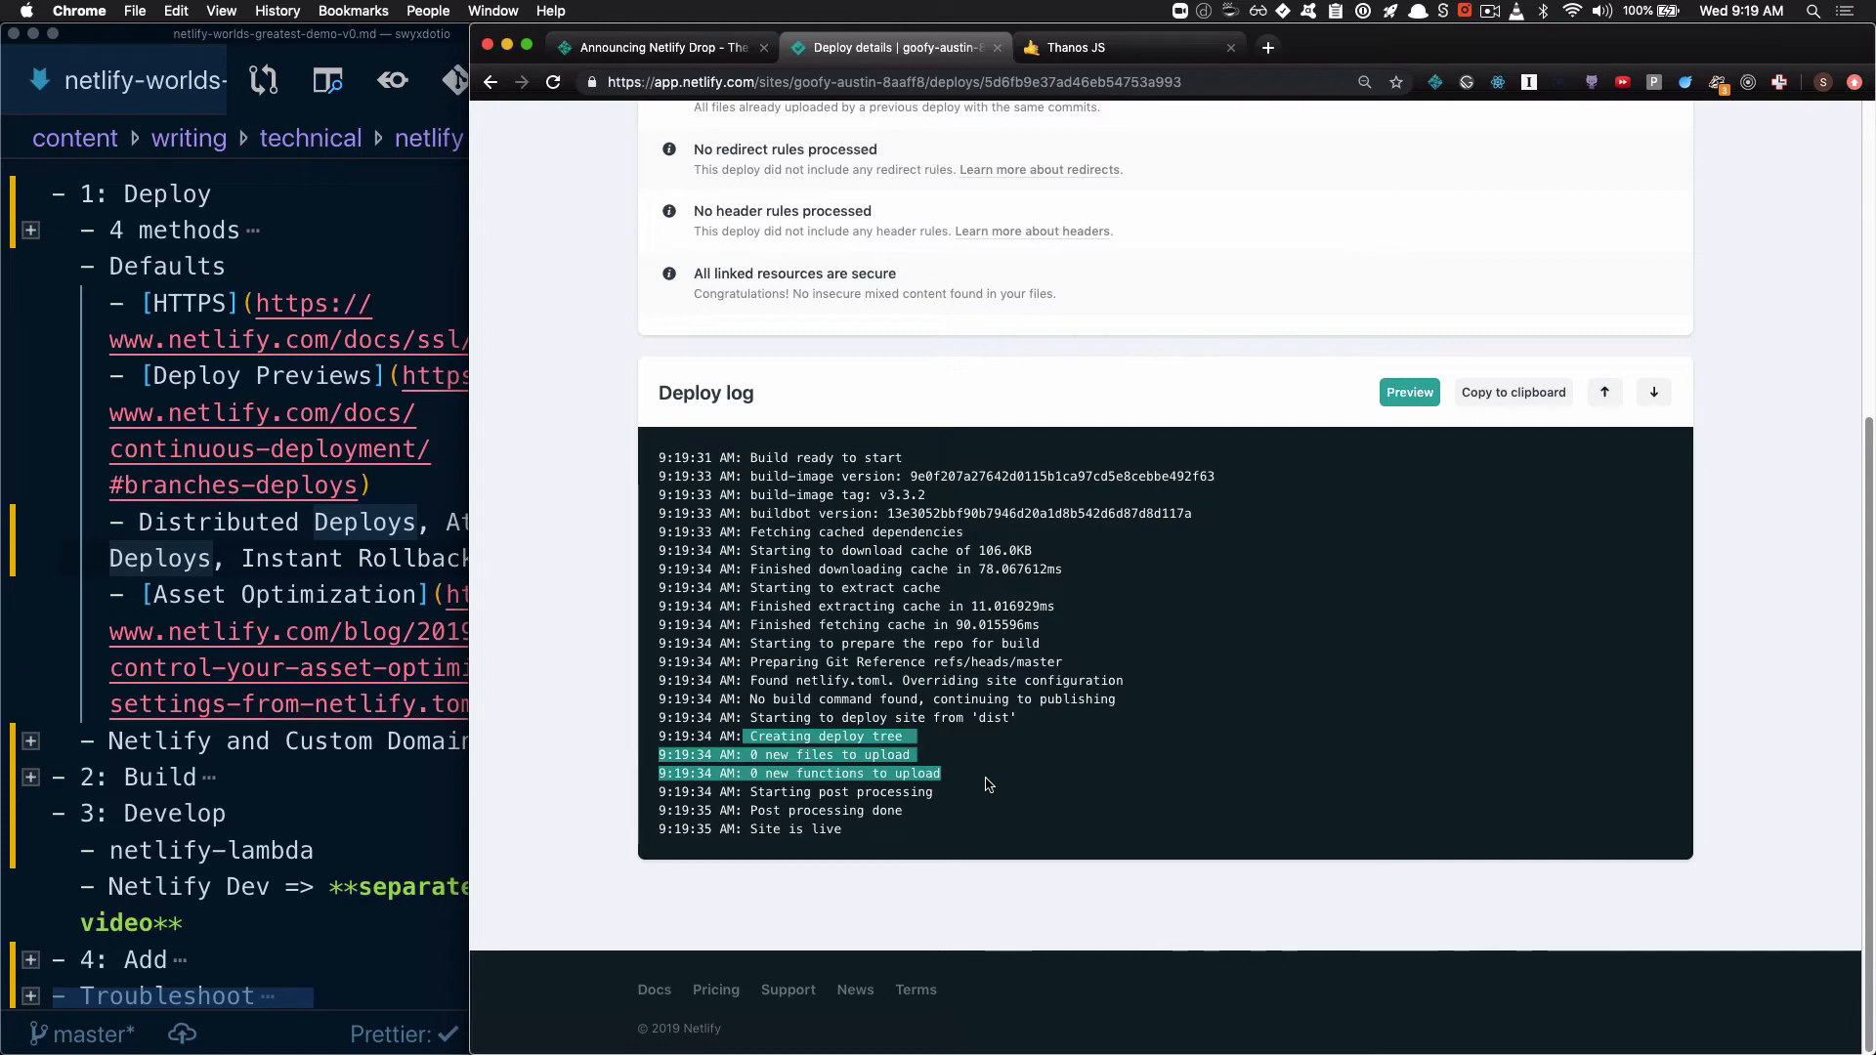
Reload the live site and review its index page source in the developer tools
click(1090, 54)
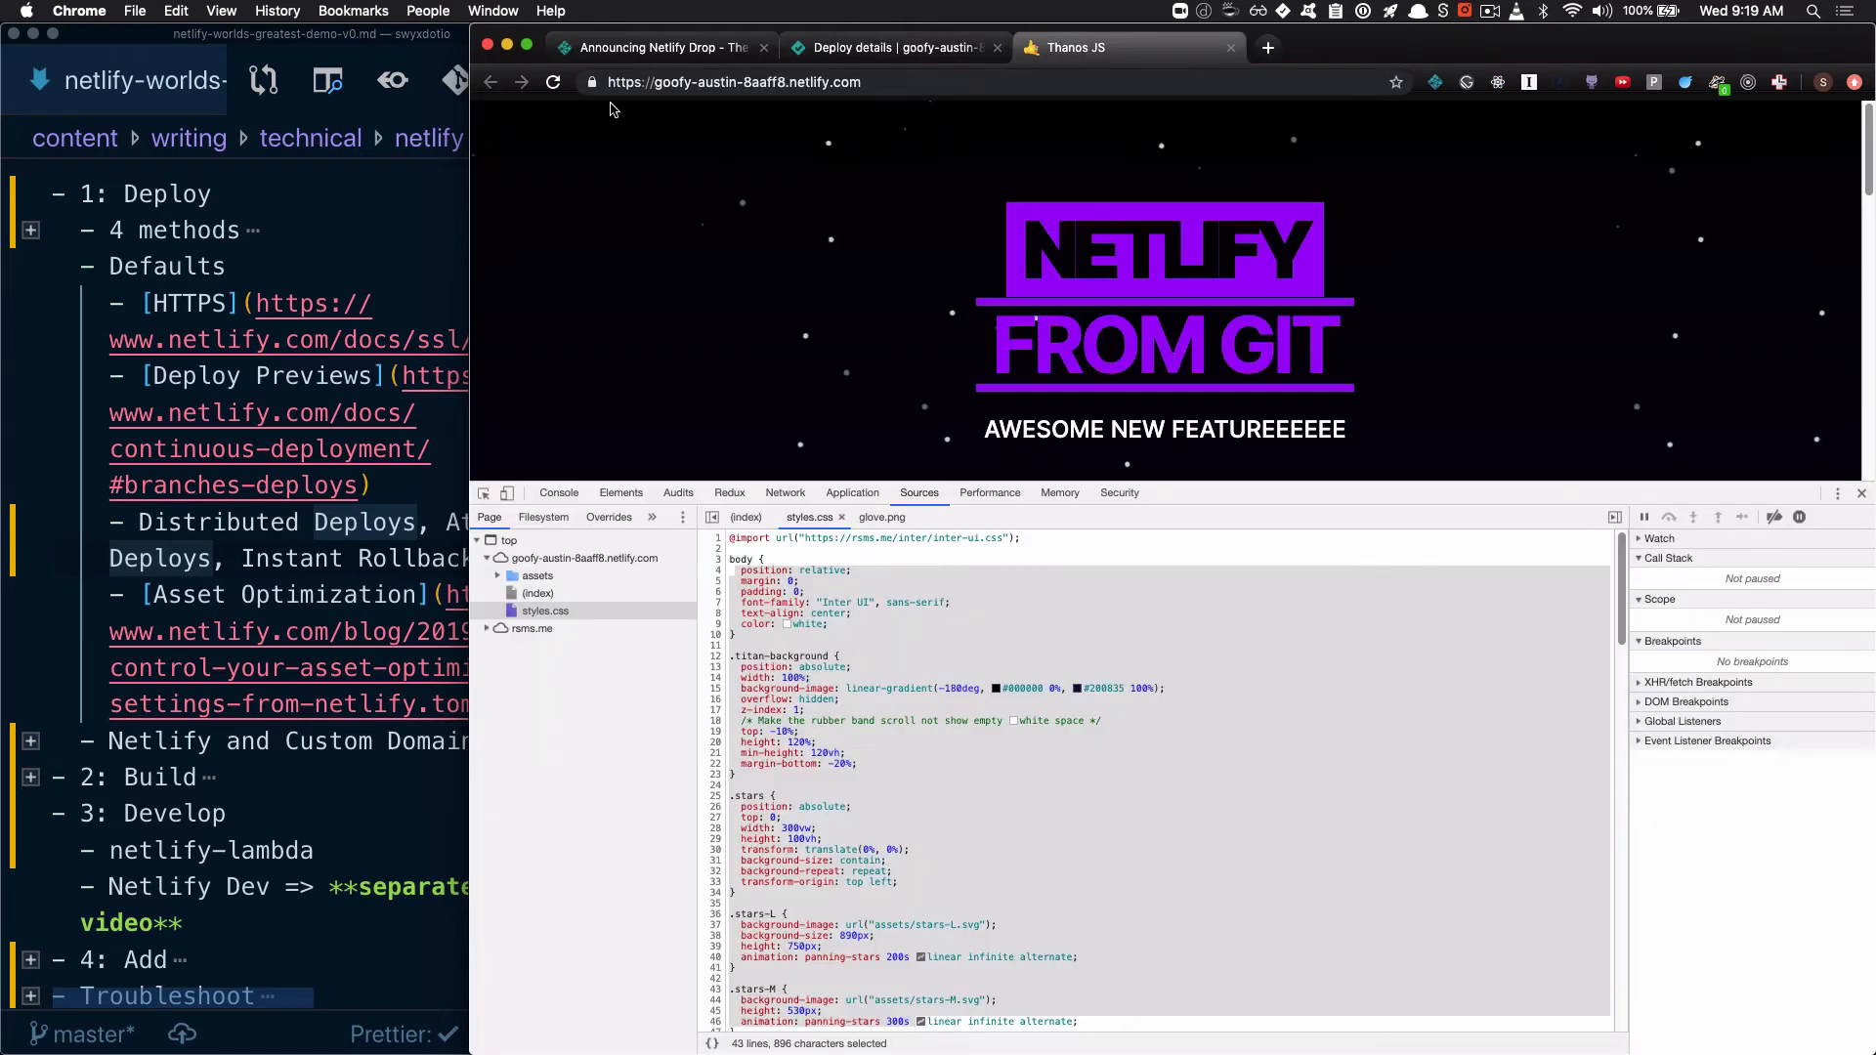
click(554, 83)
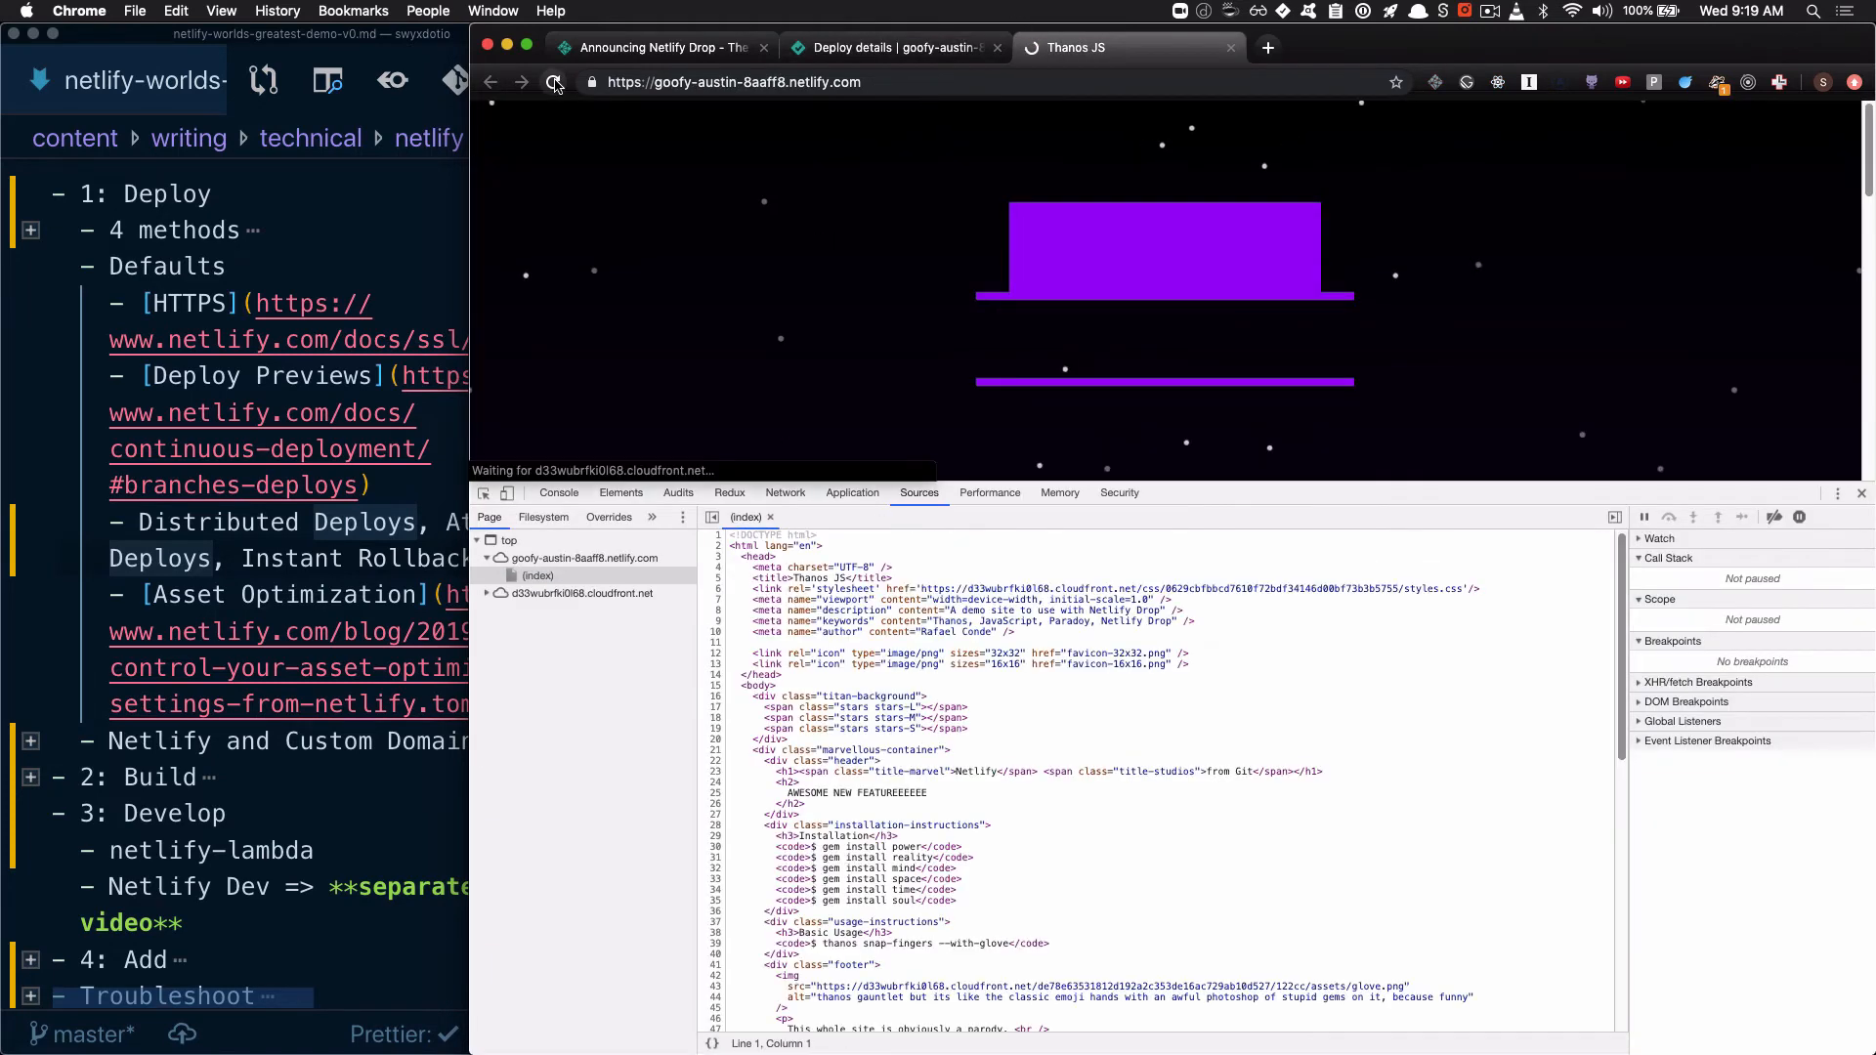
click(538, 575)
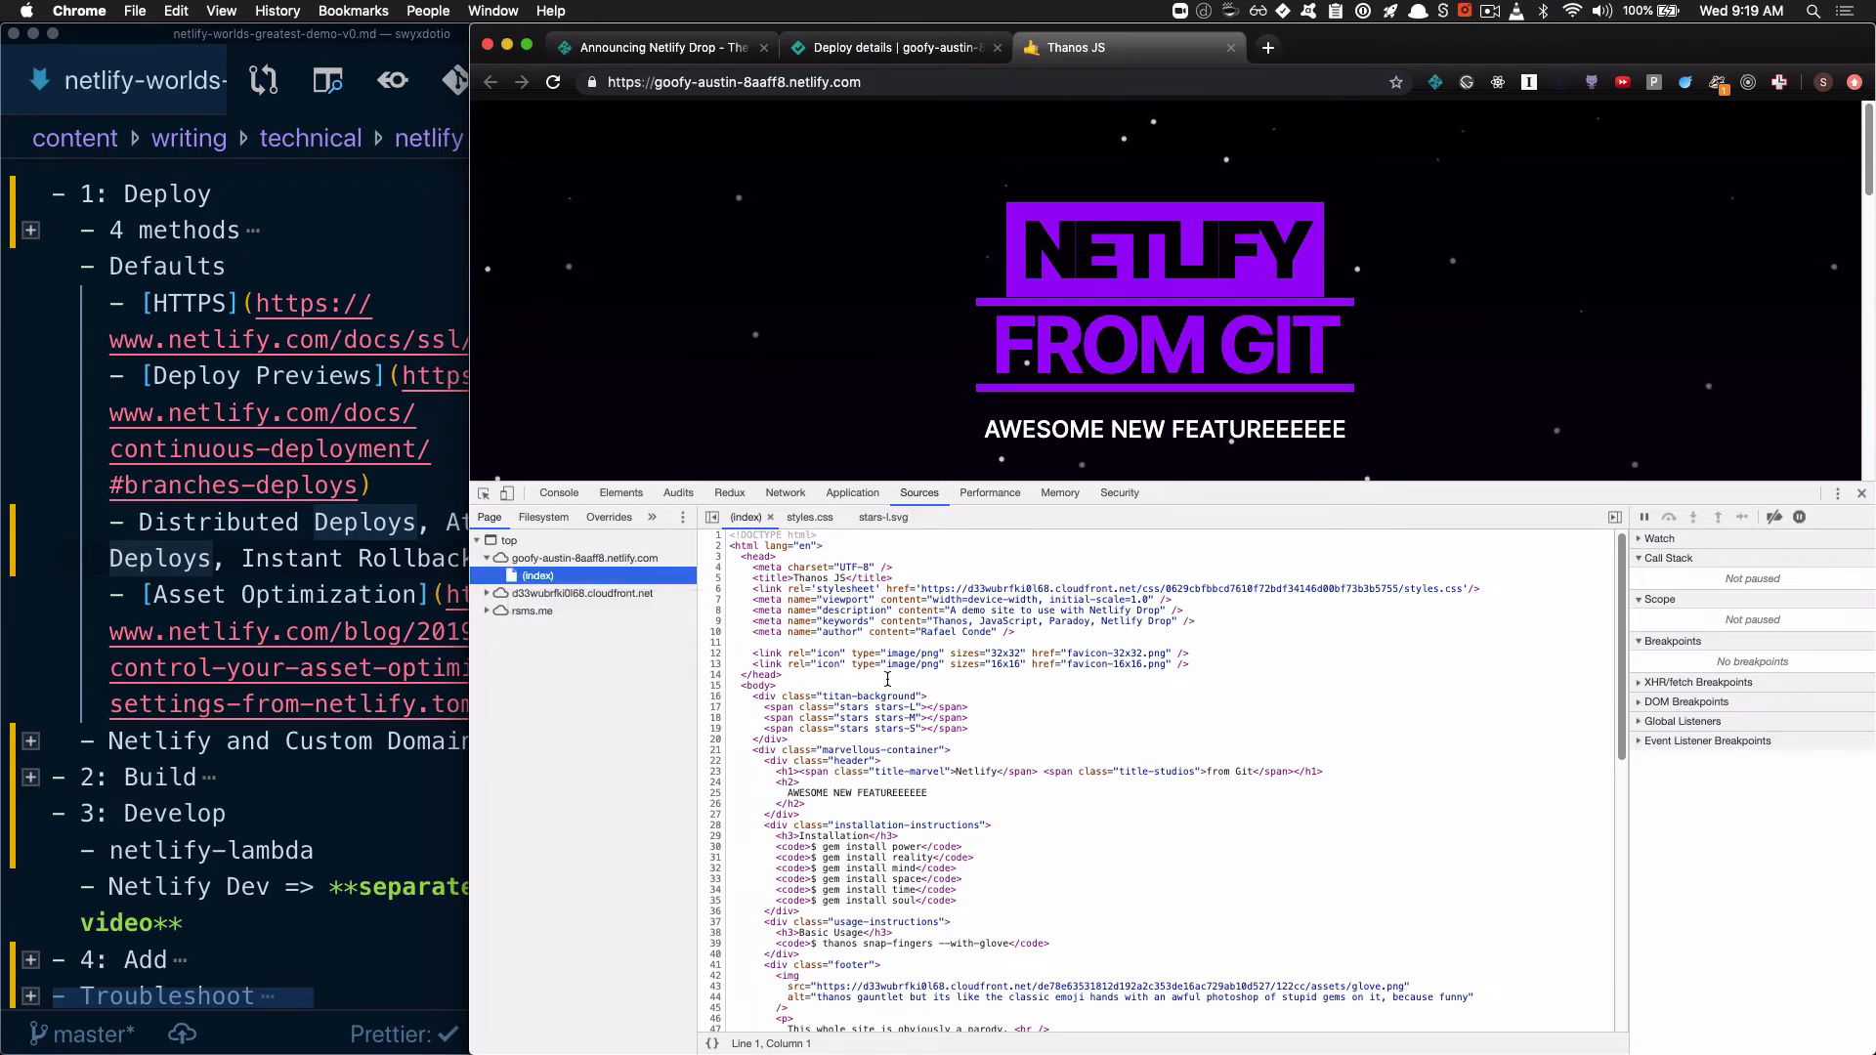
scroll(887, 681, down, 5)
scroll(887, 682, up, 5)
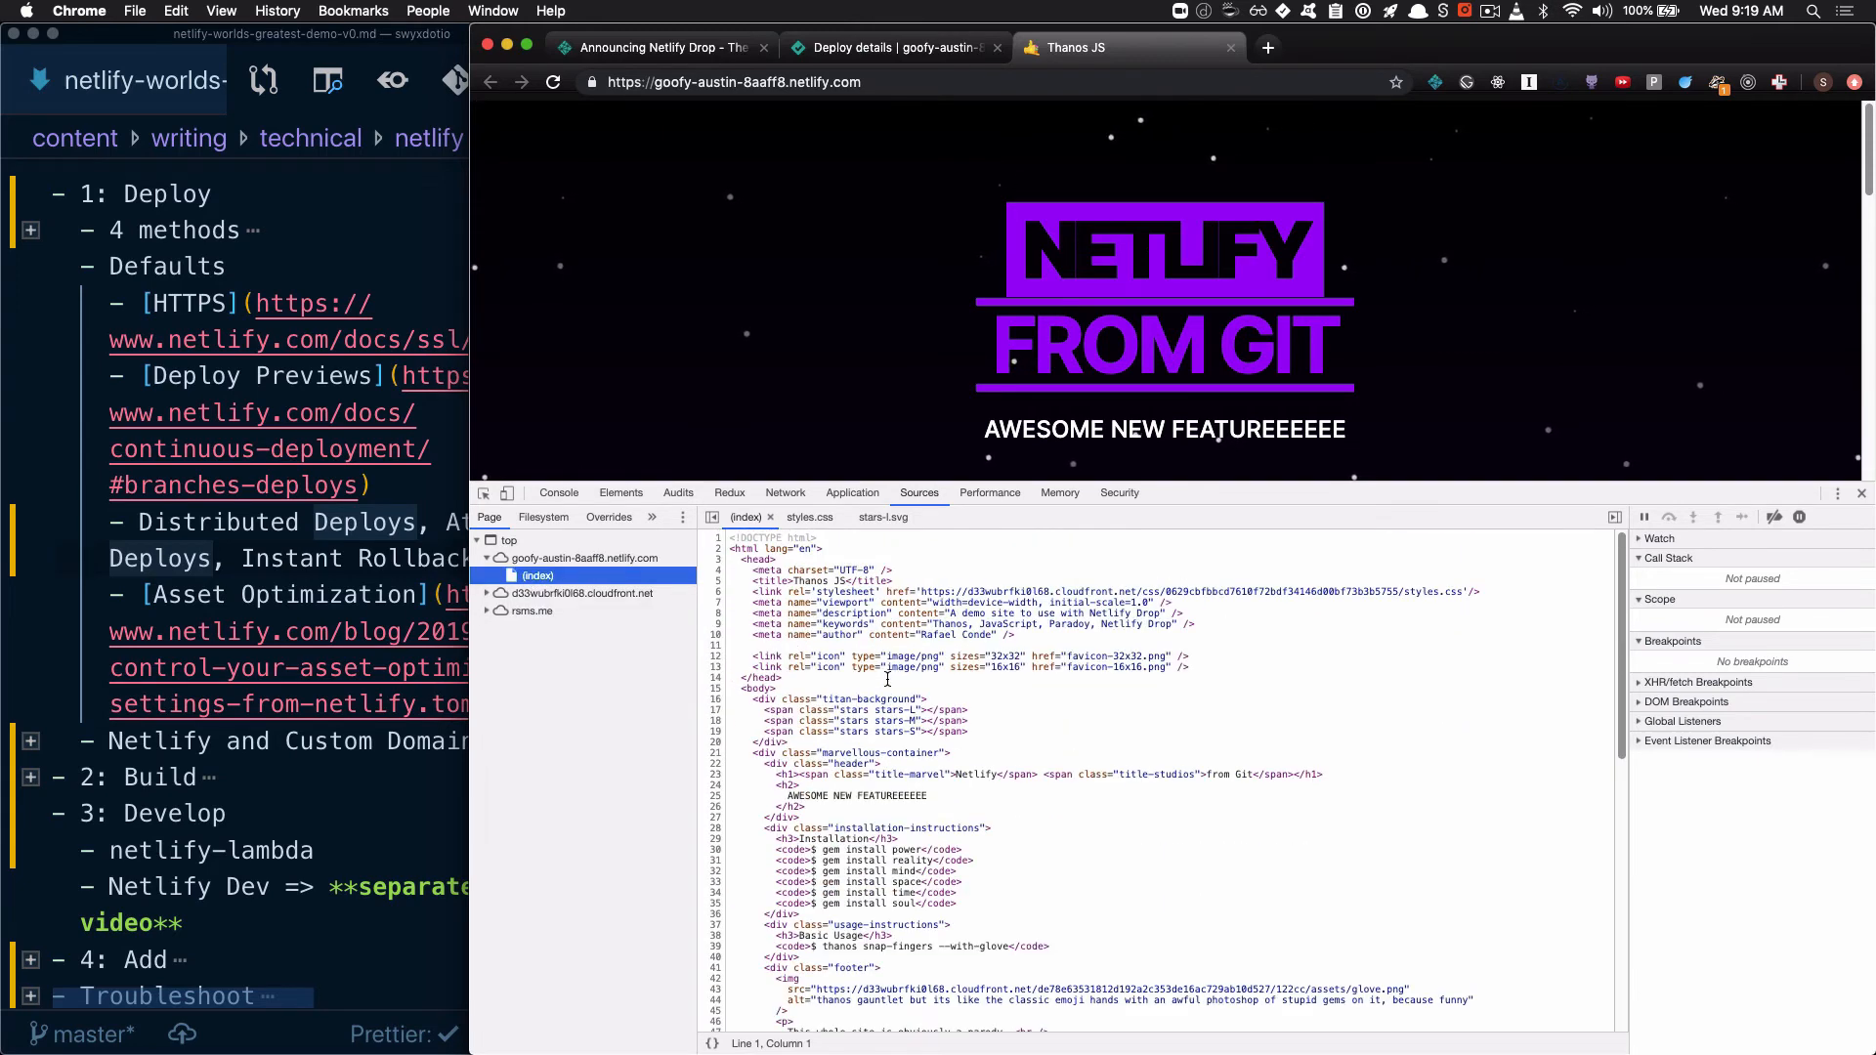
Open styles.css from the cloudfront.net css folder in the developer tools and read along its single line of code
click(487, 593)
click(498, 646)
click(556, 664)
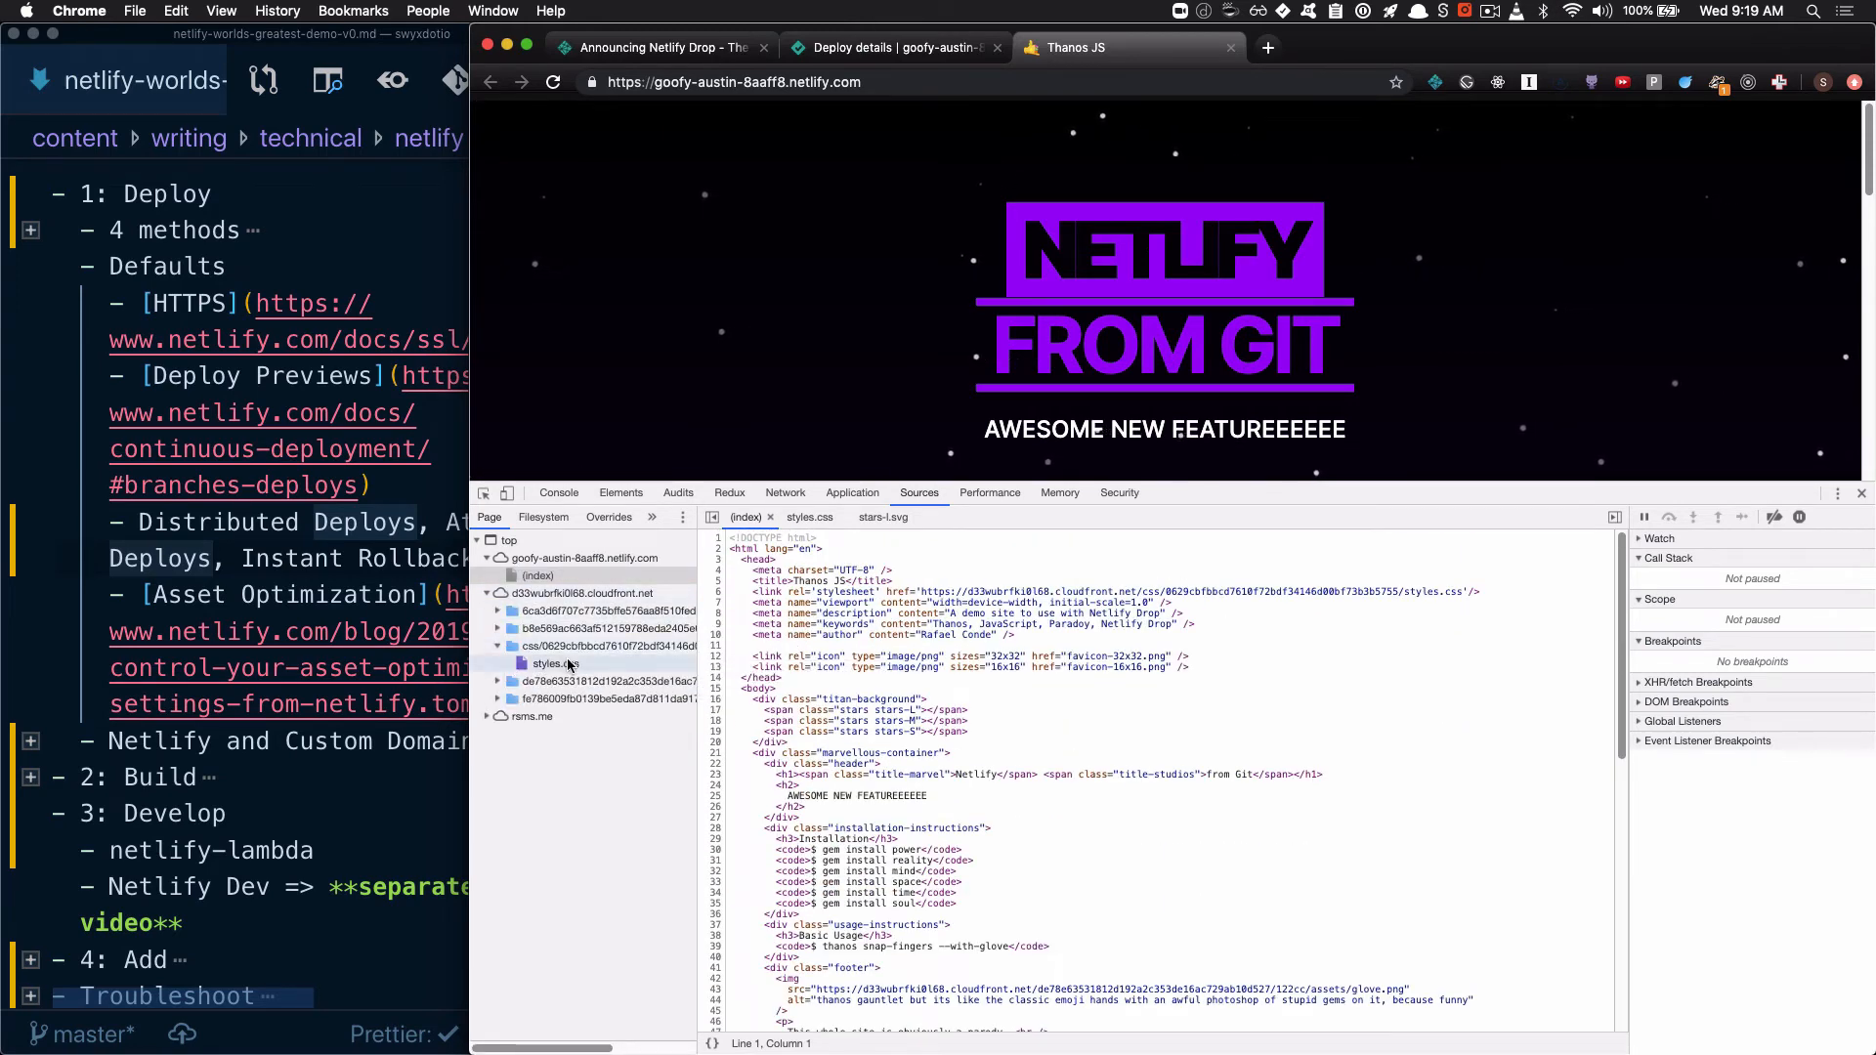
scroll(942, 539, right, 15)
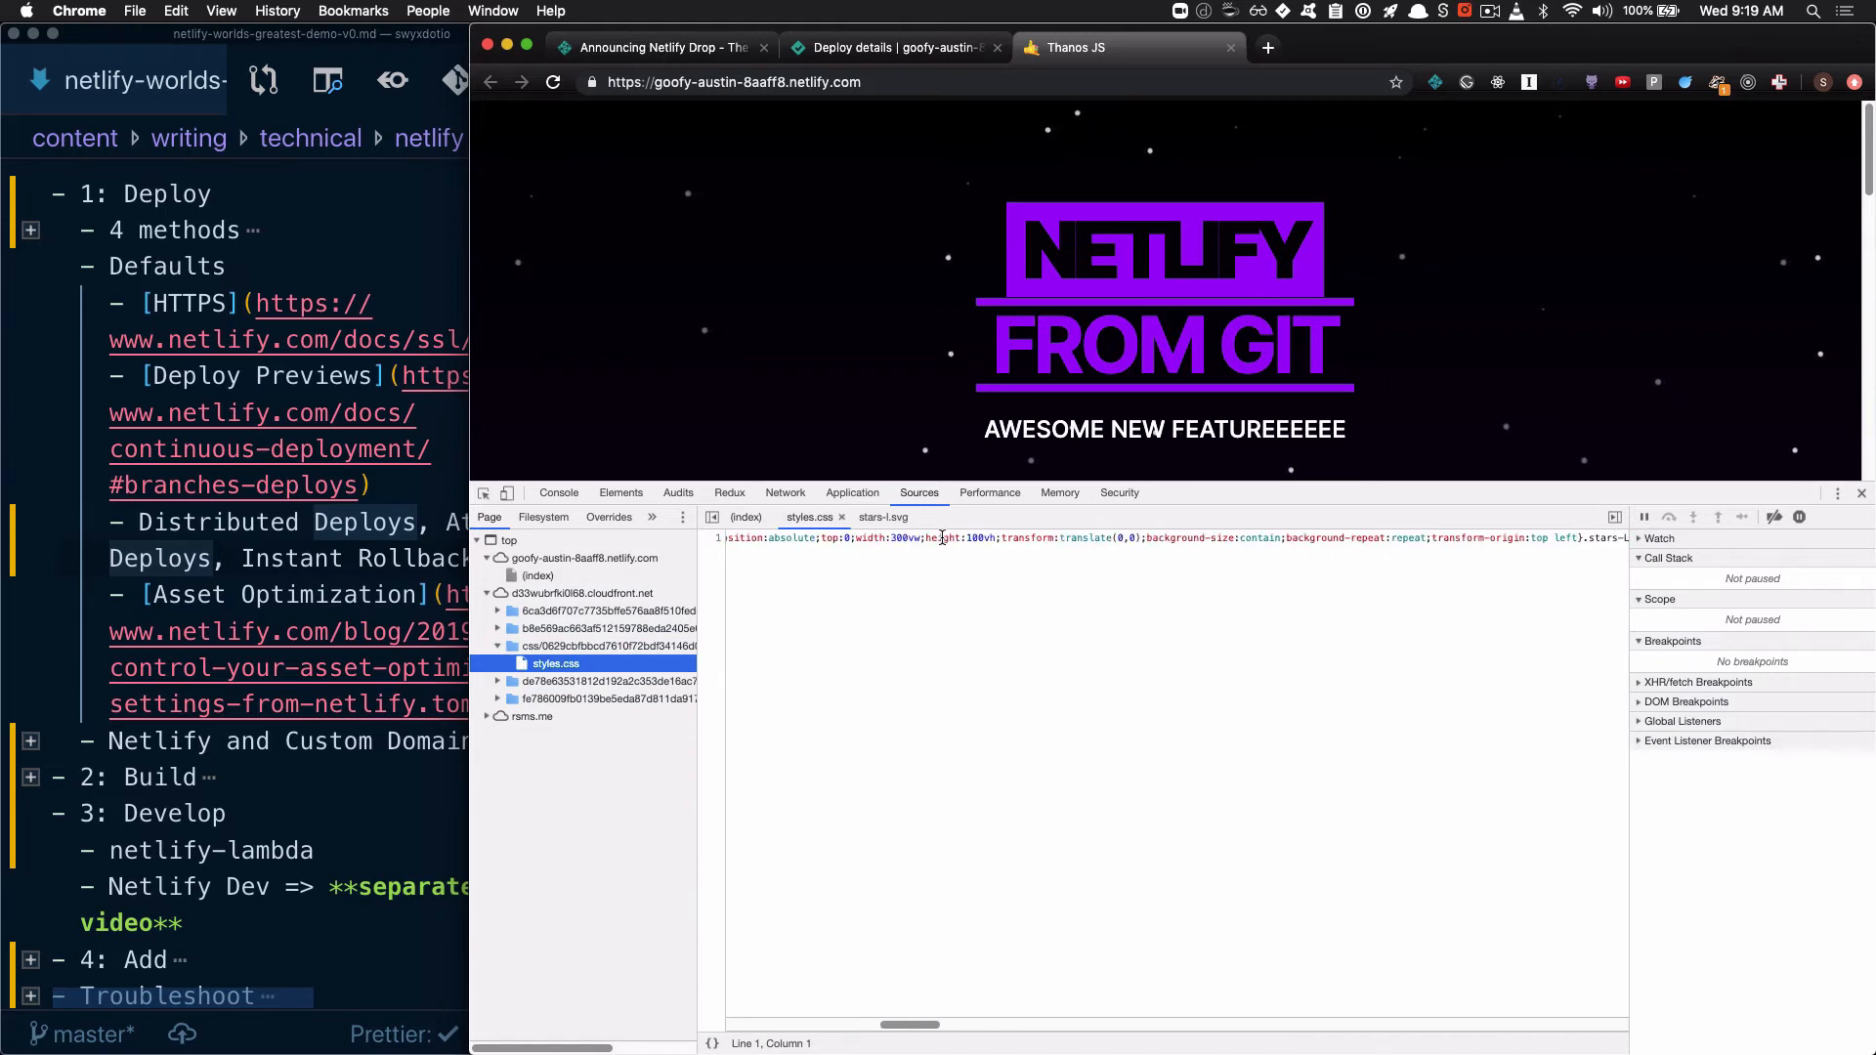
scroll(941, 538, right, 15)
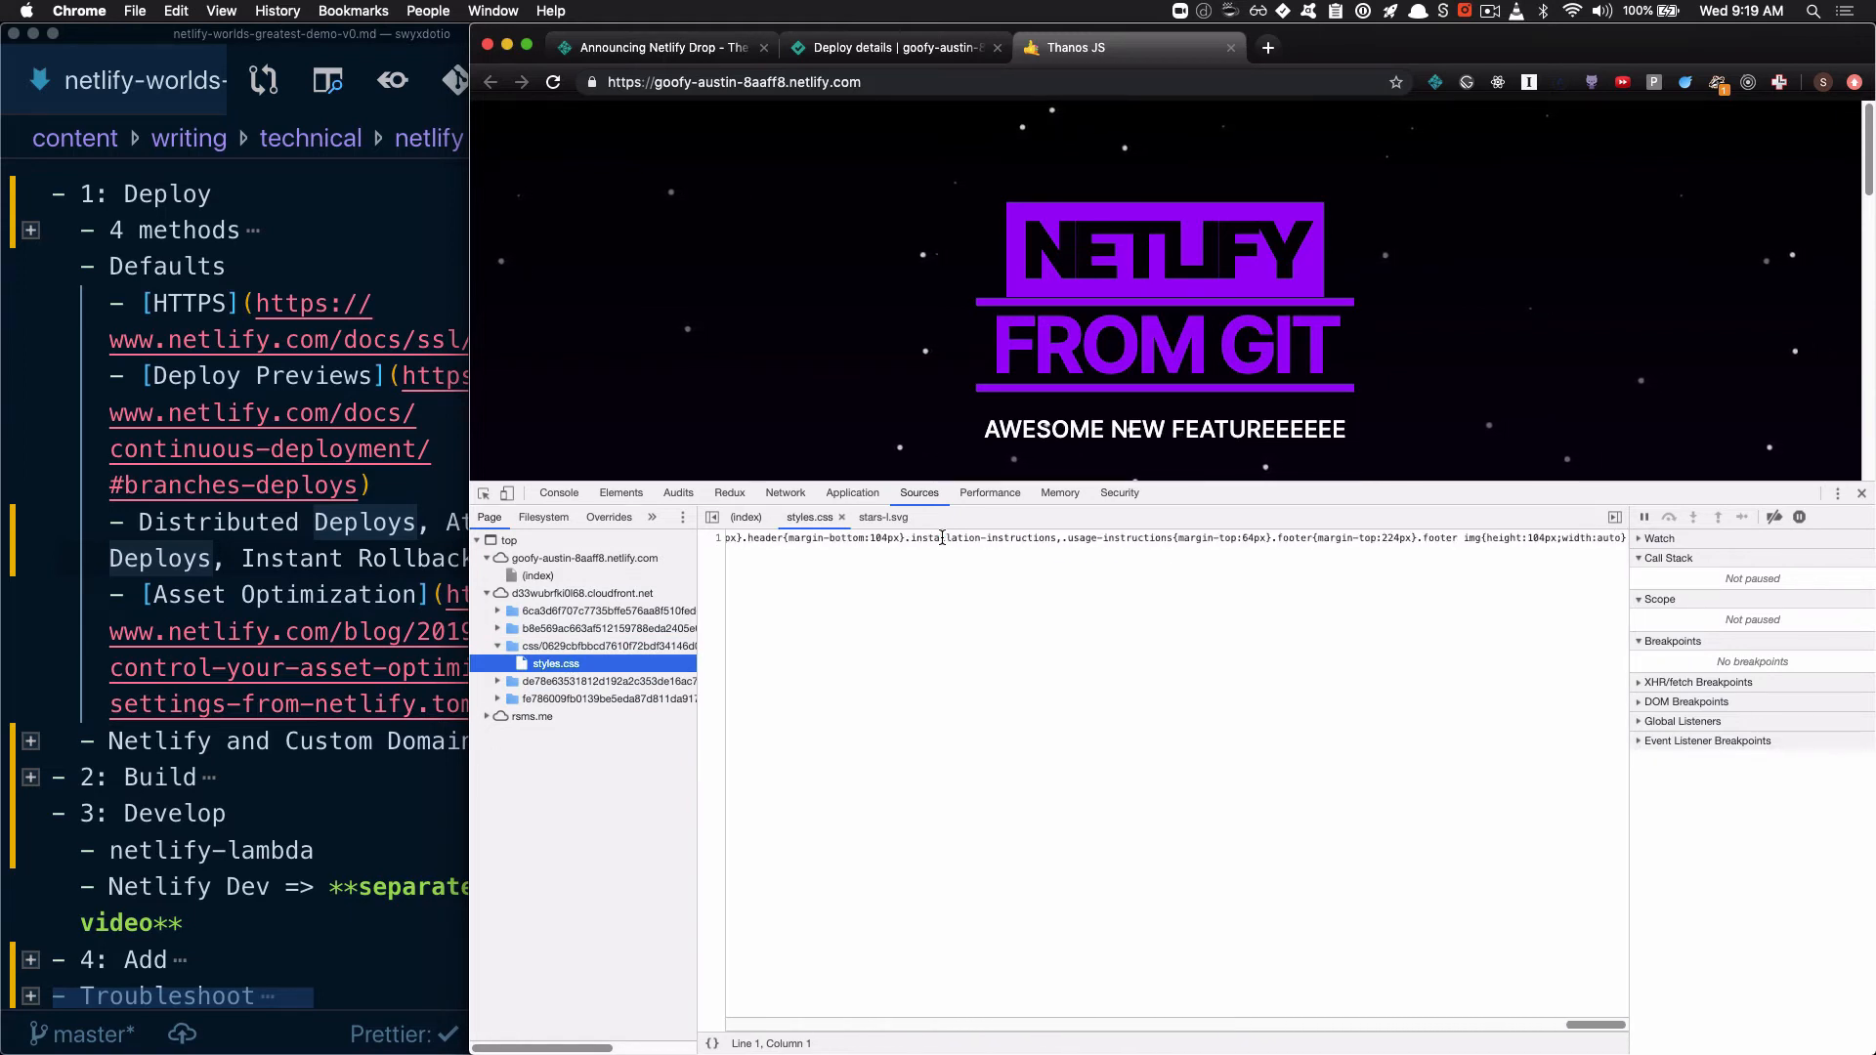
scroll(941, 538, left, 15)
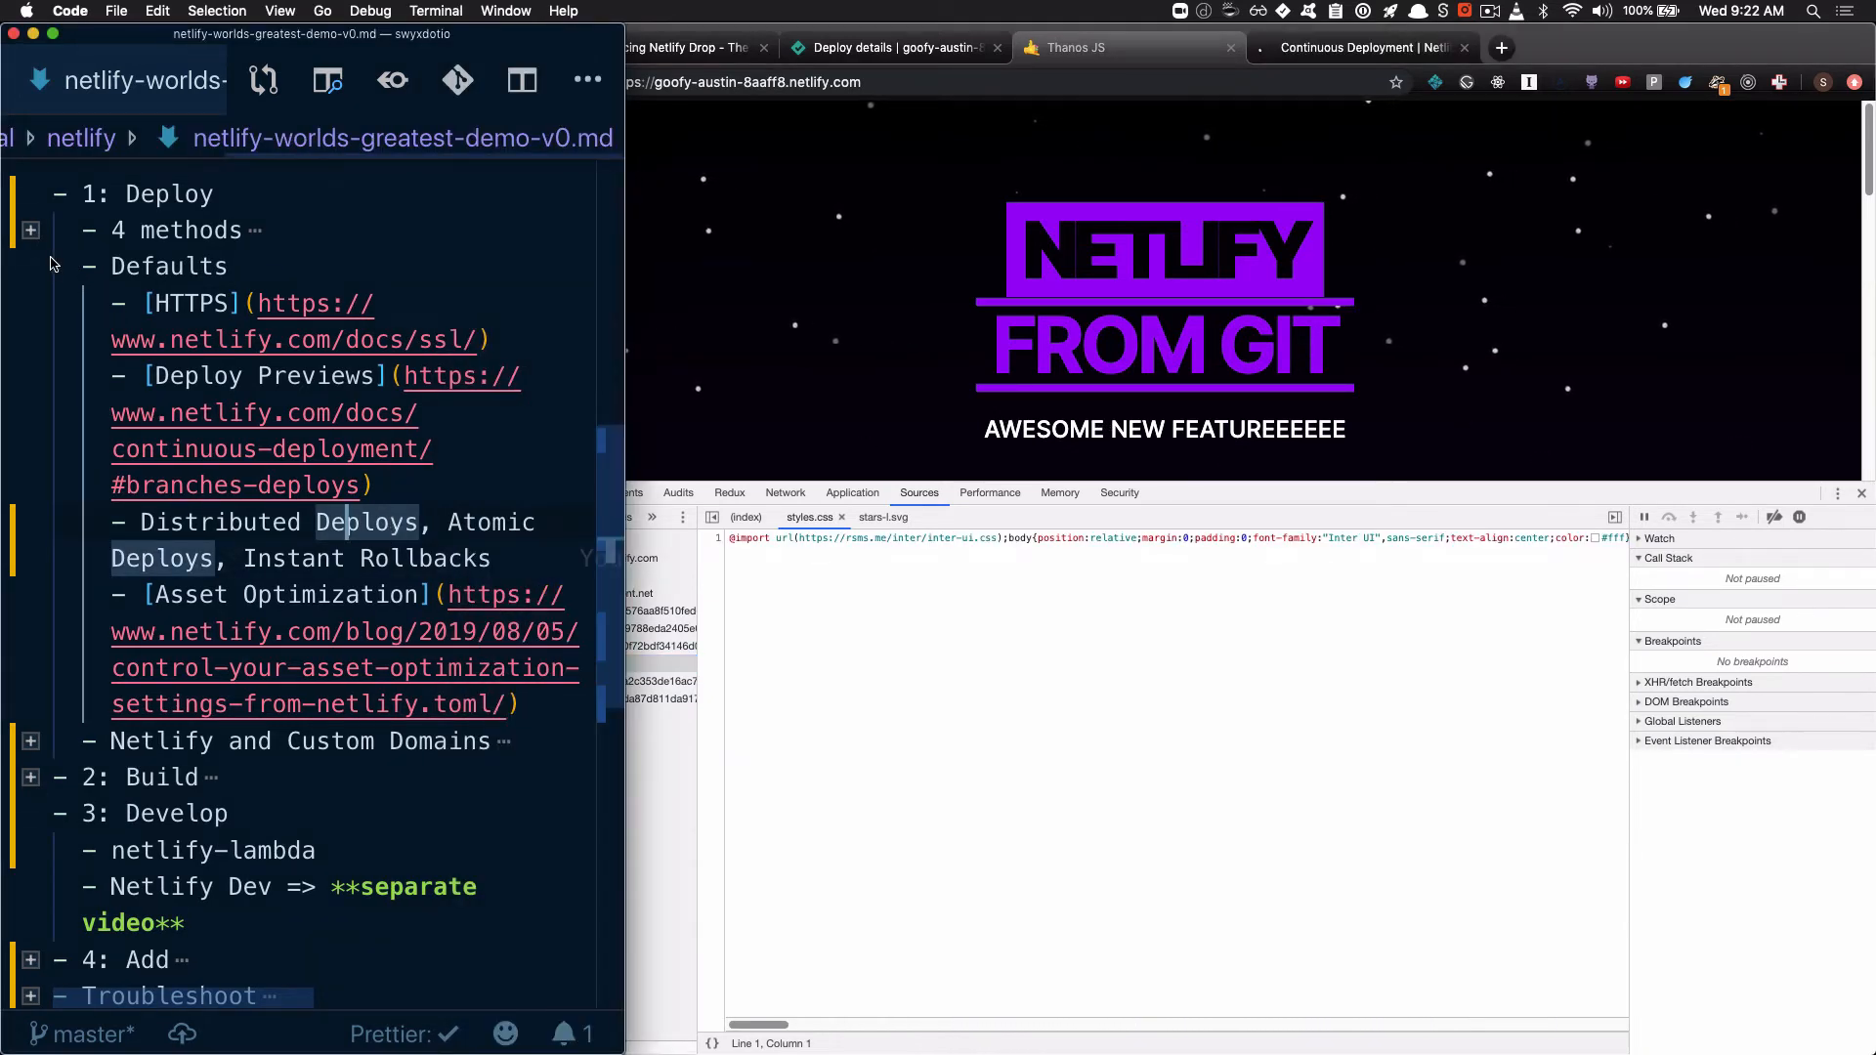
In the VS Code outline, collapse Defaults and expand Netlify and Custom Domains, and highlight the goofy-austin-8aaff8 subdomain in the live site's address
mouse_move(45, 273)
click(43, 273)
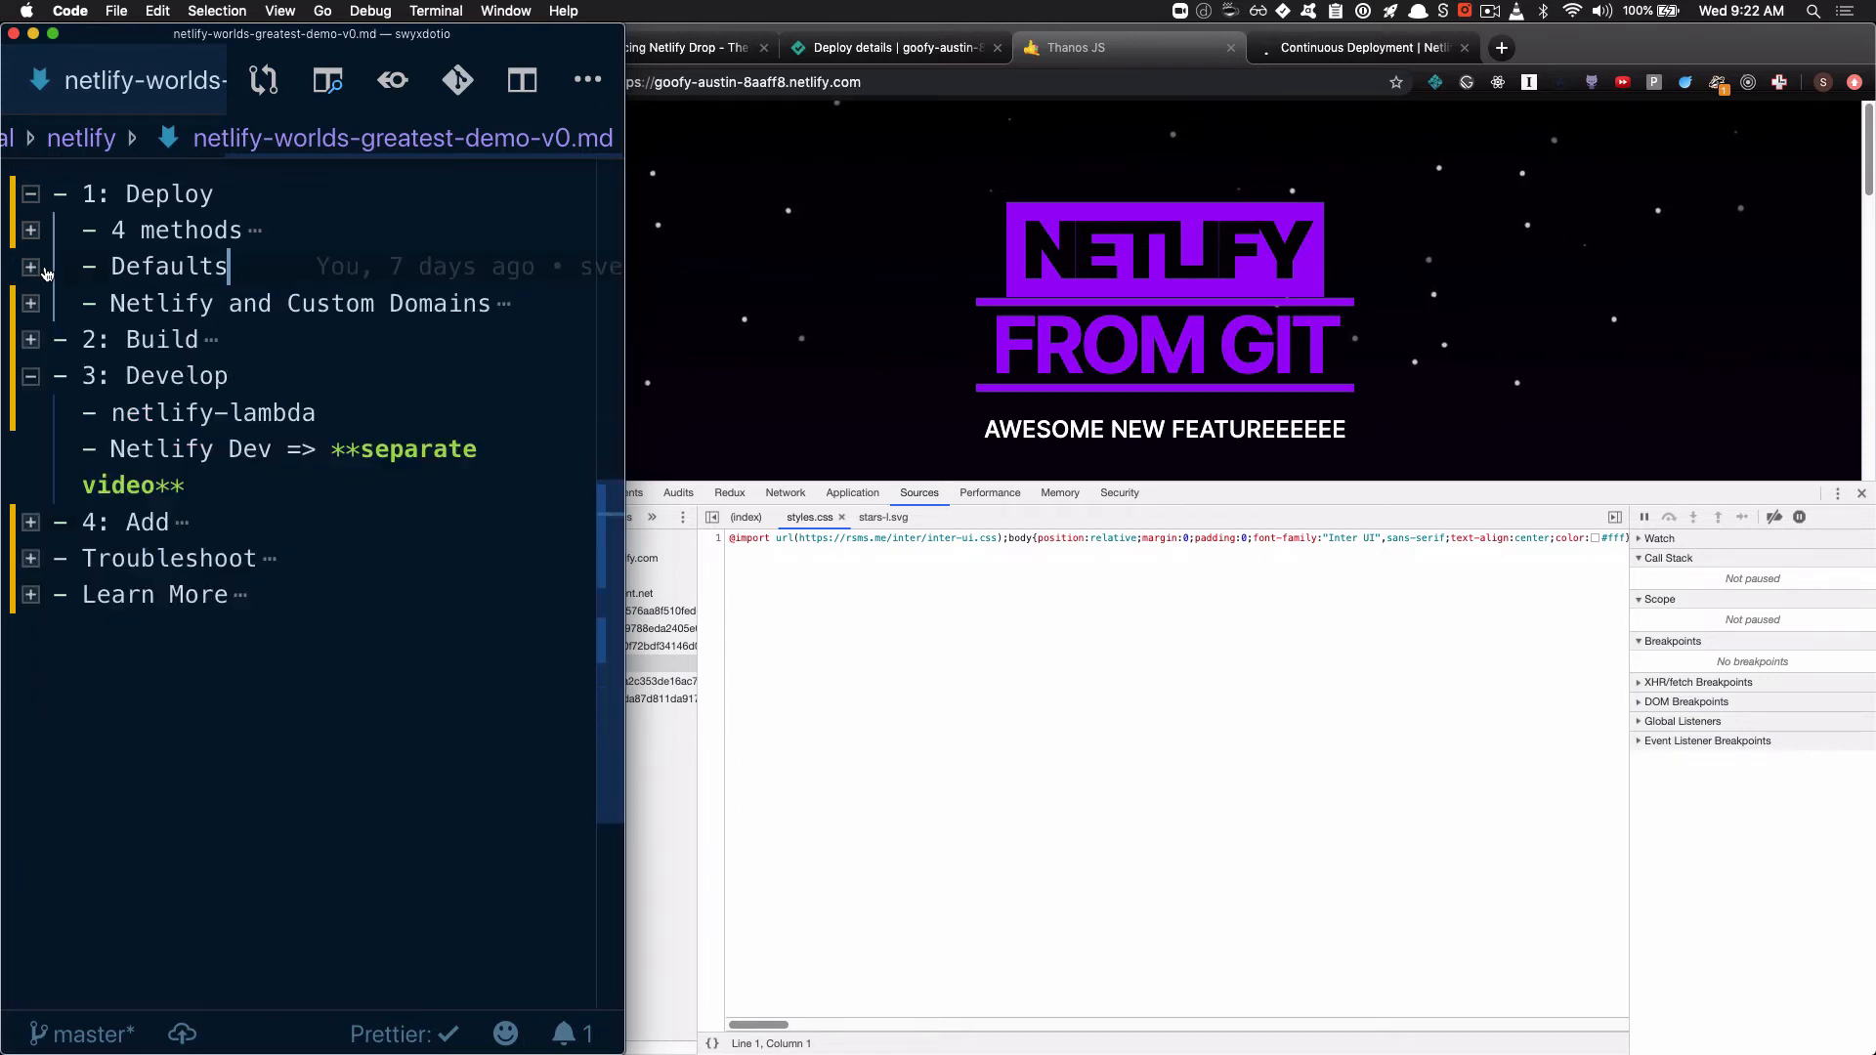
click(30, 303)
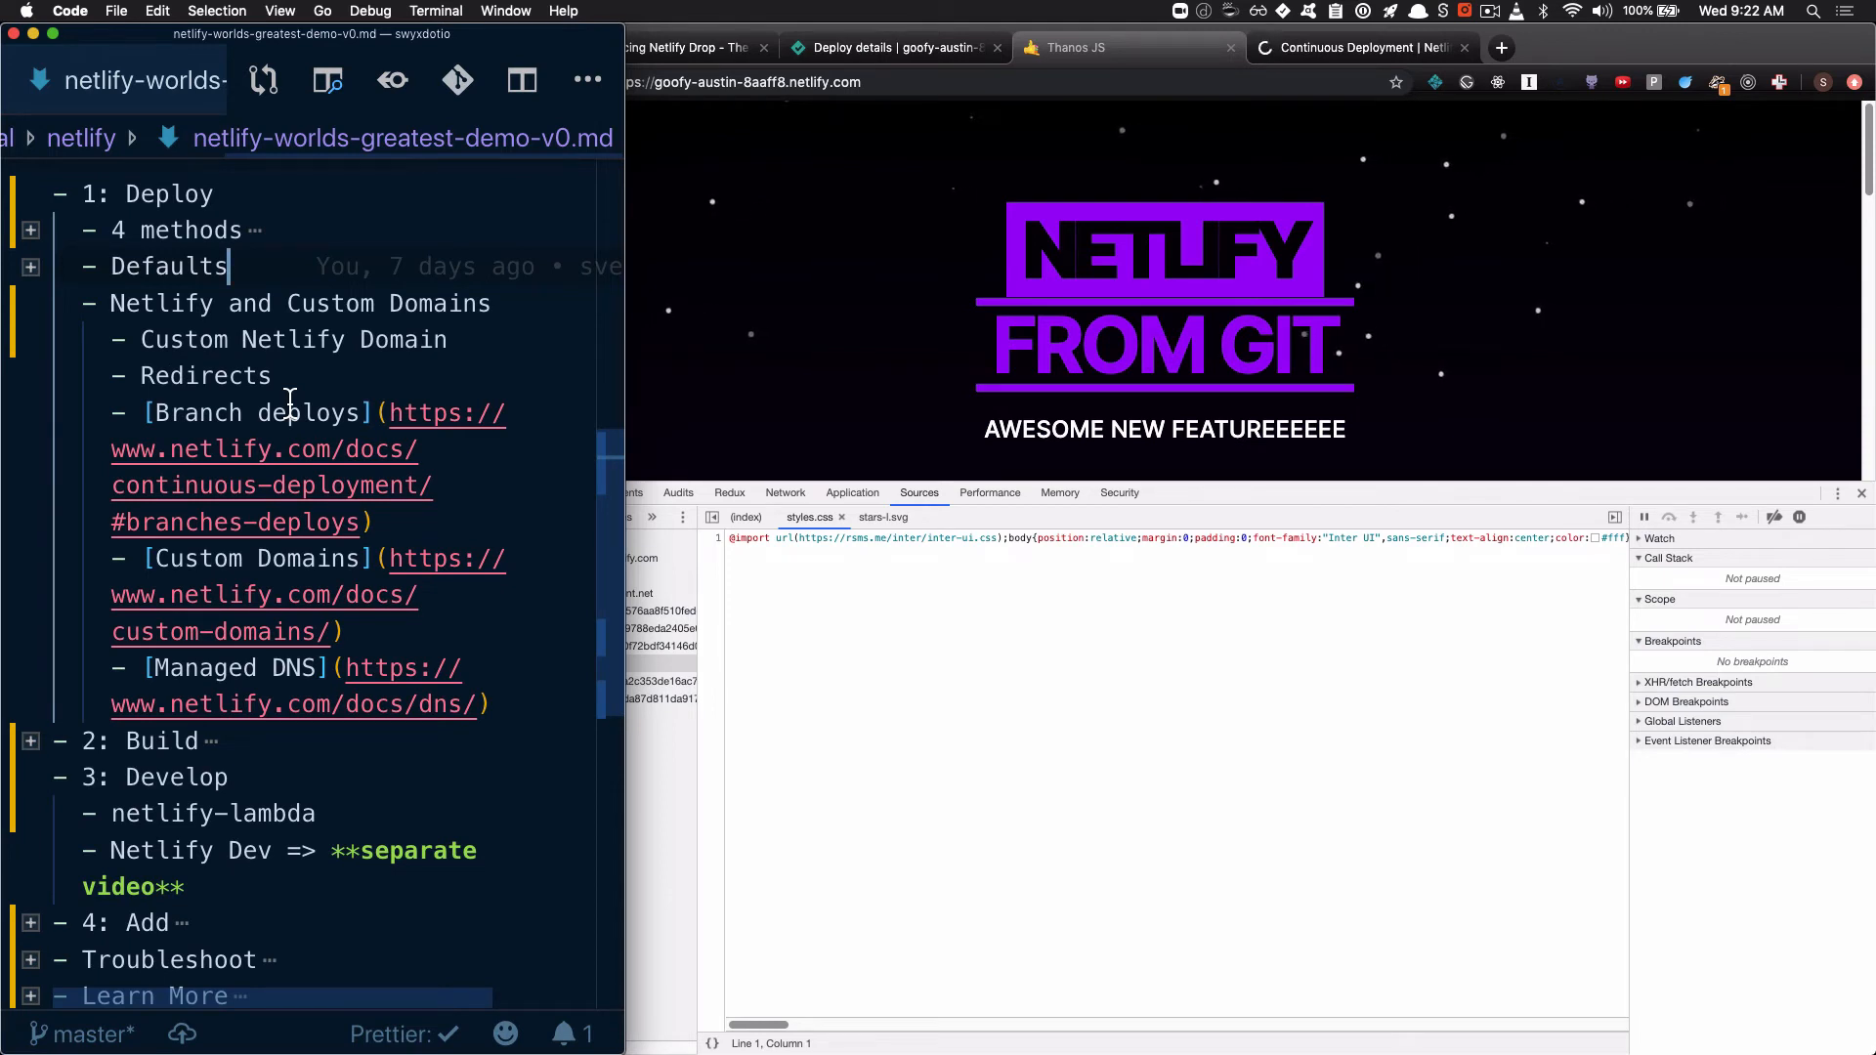
click(875, 83)
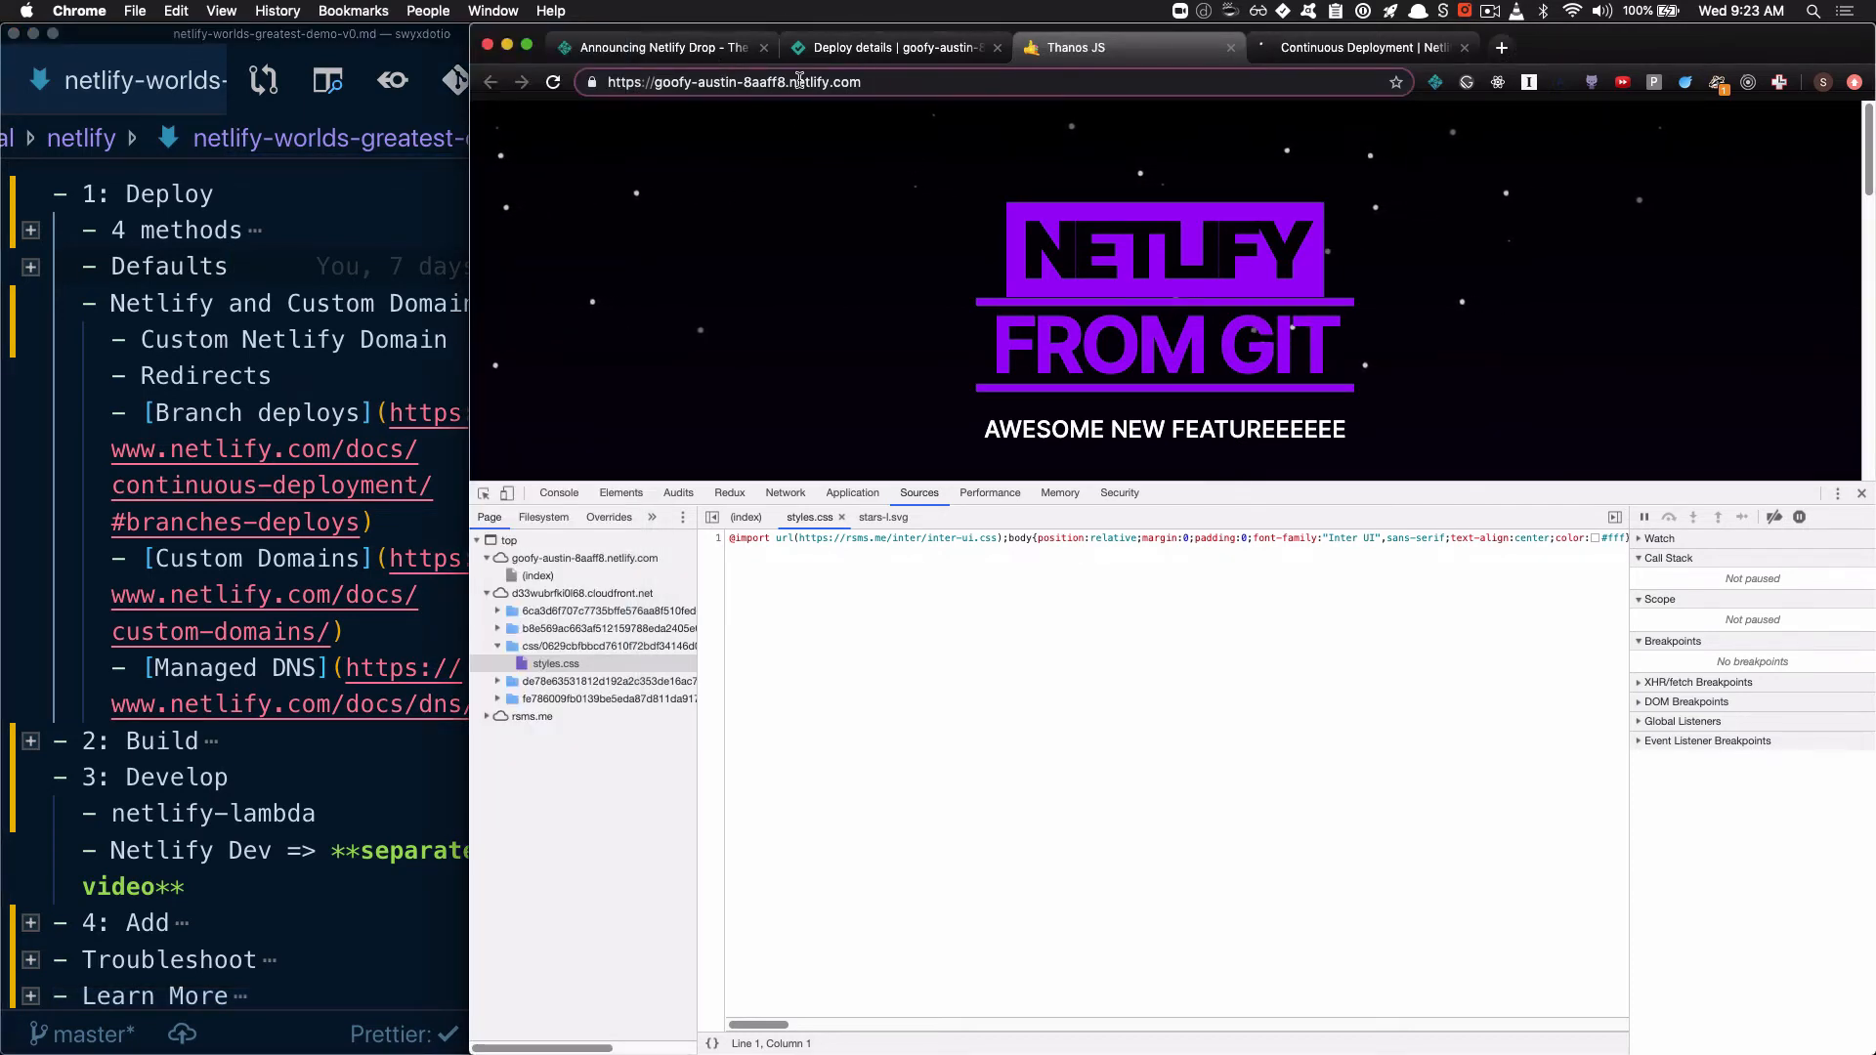
drag(786, 85, 656, 88)
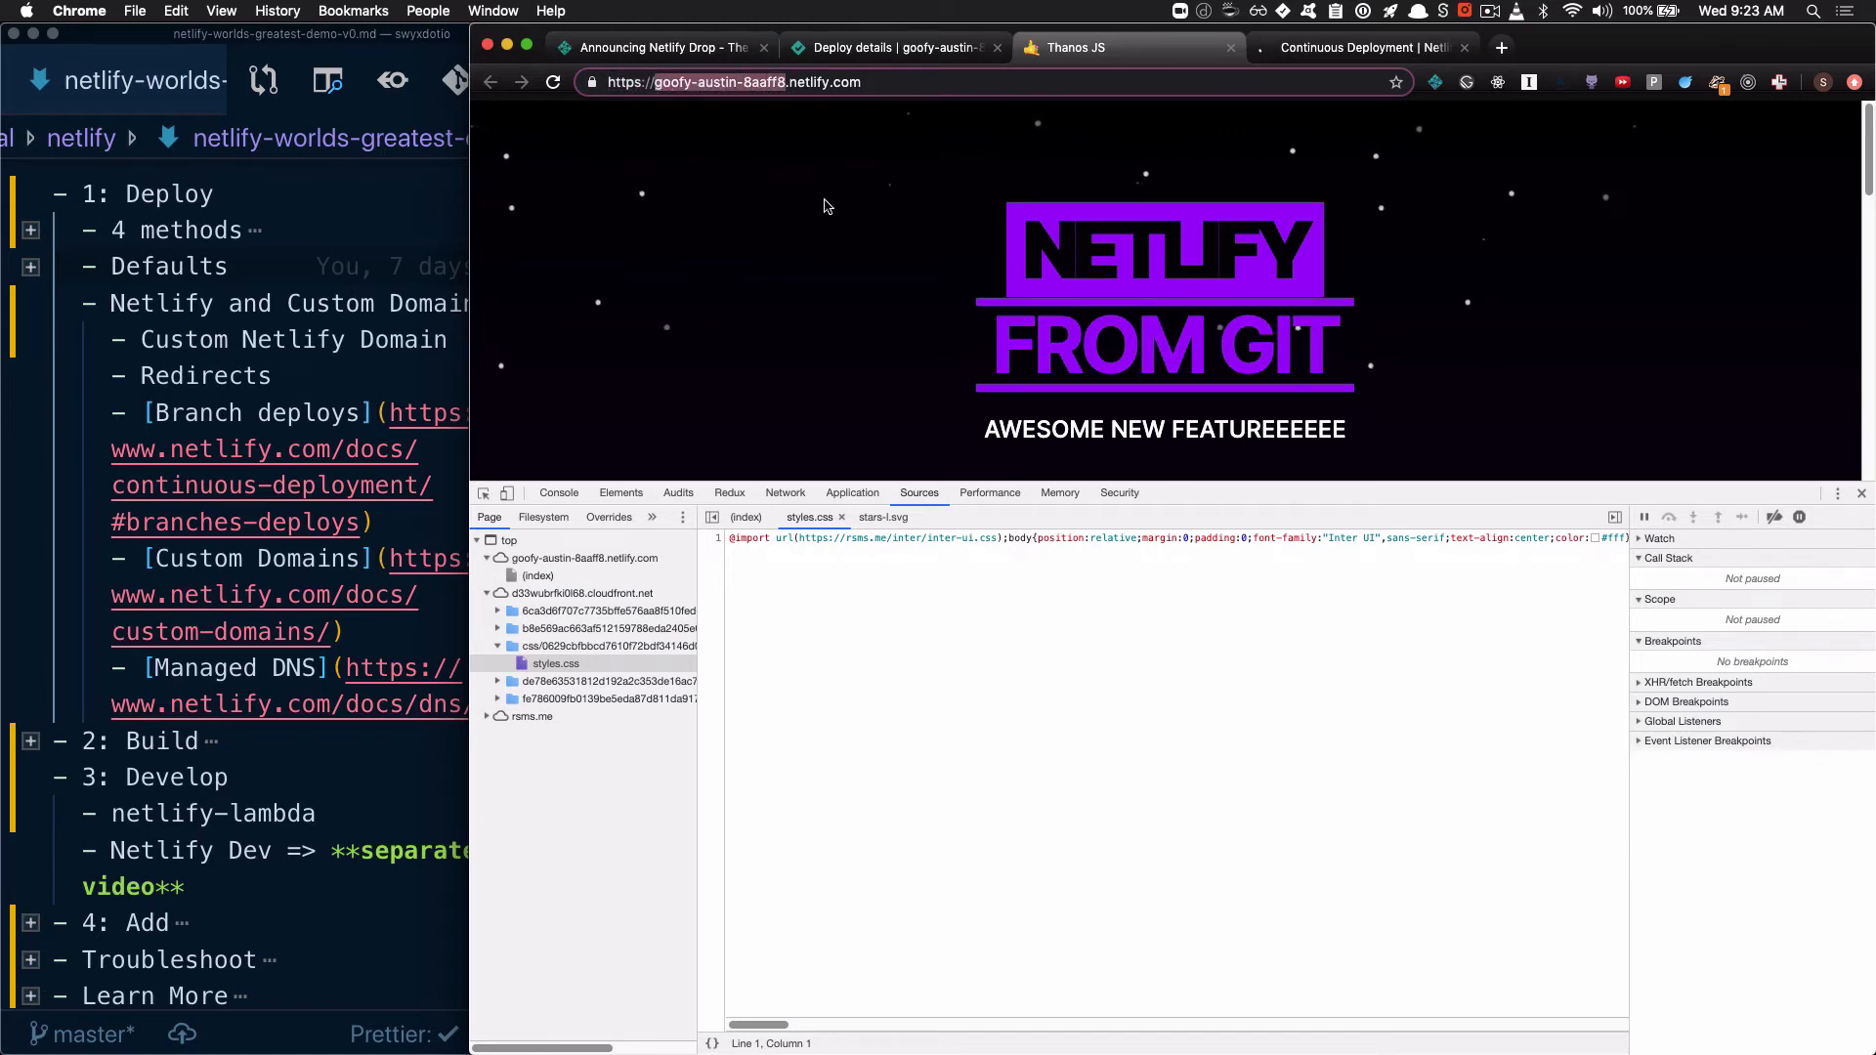
Return to the Netlify dashboard and open the general settings of the goofy-austin-8aaff8 site
click(887, 55)
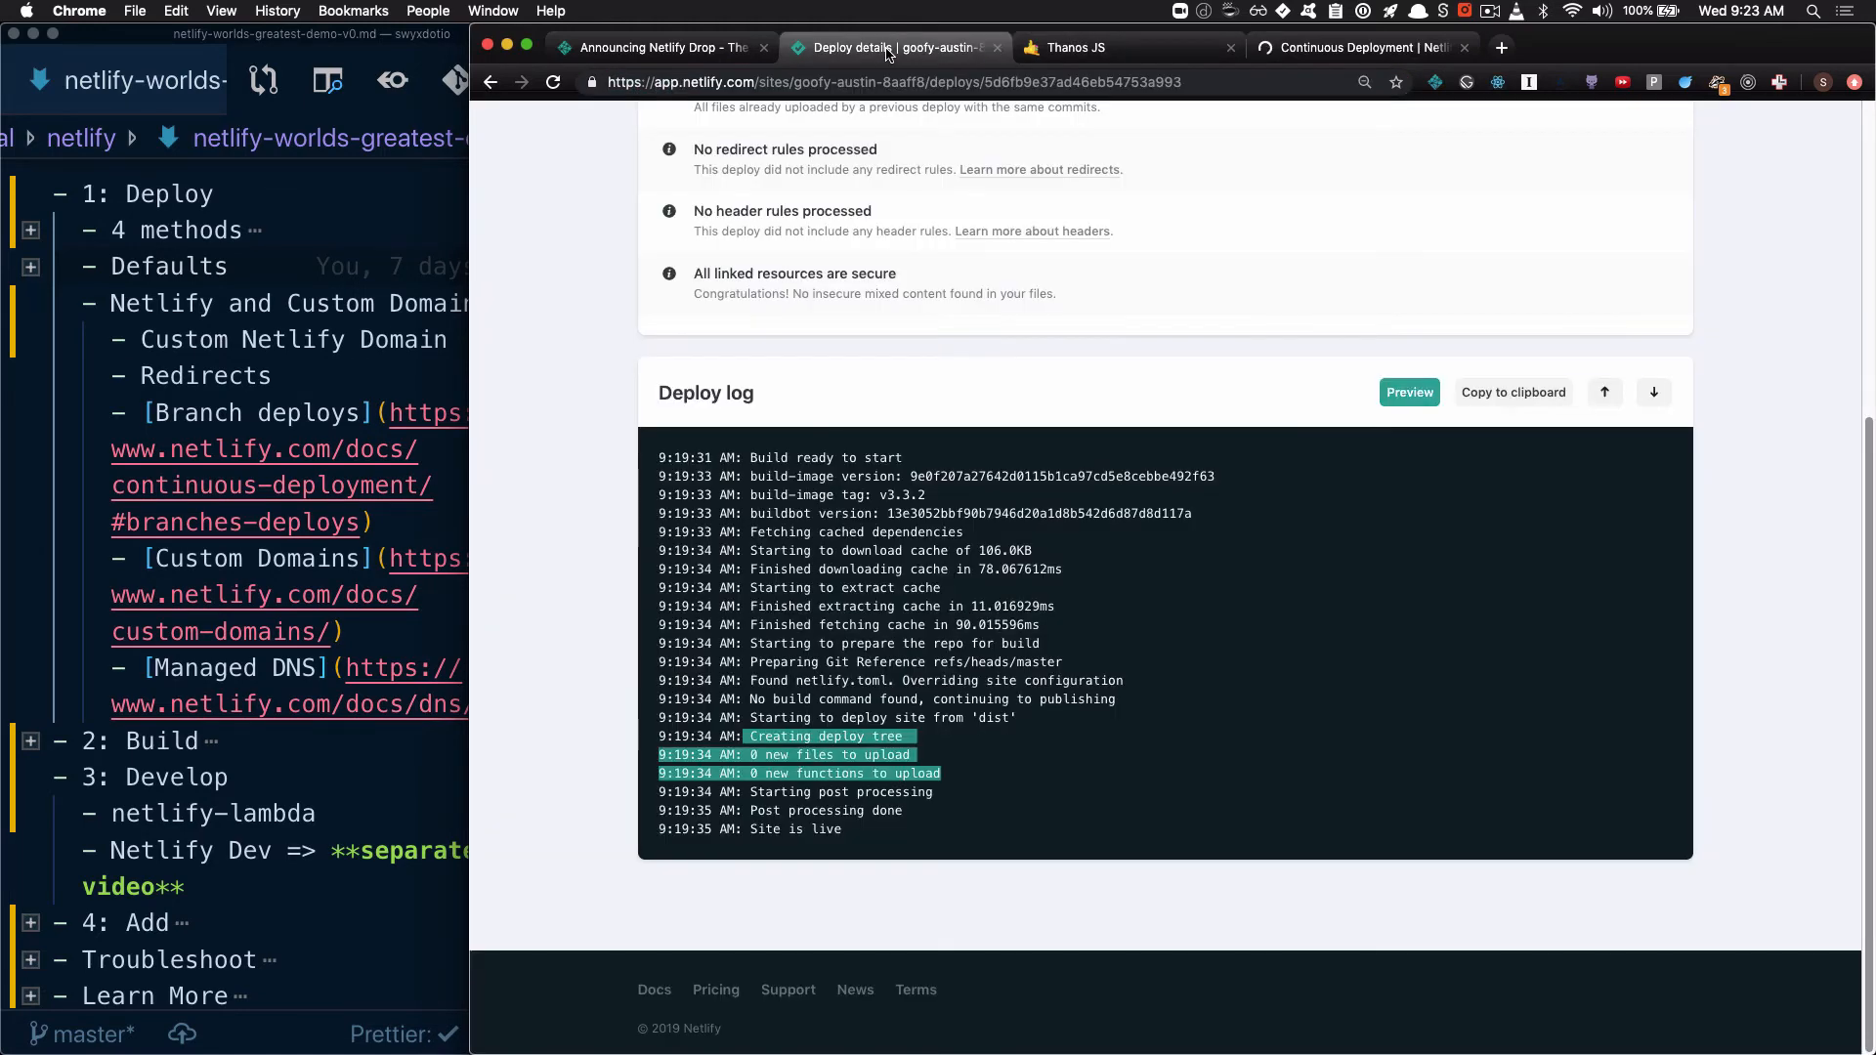
scroll(992, 418, up, 5)
click(669, 196)
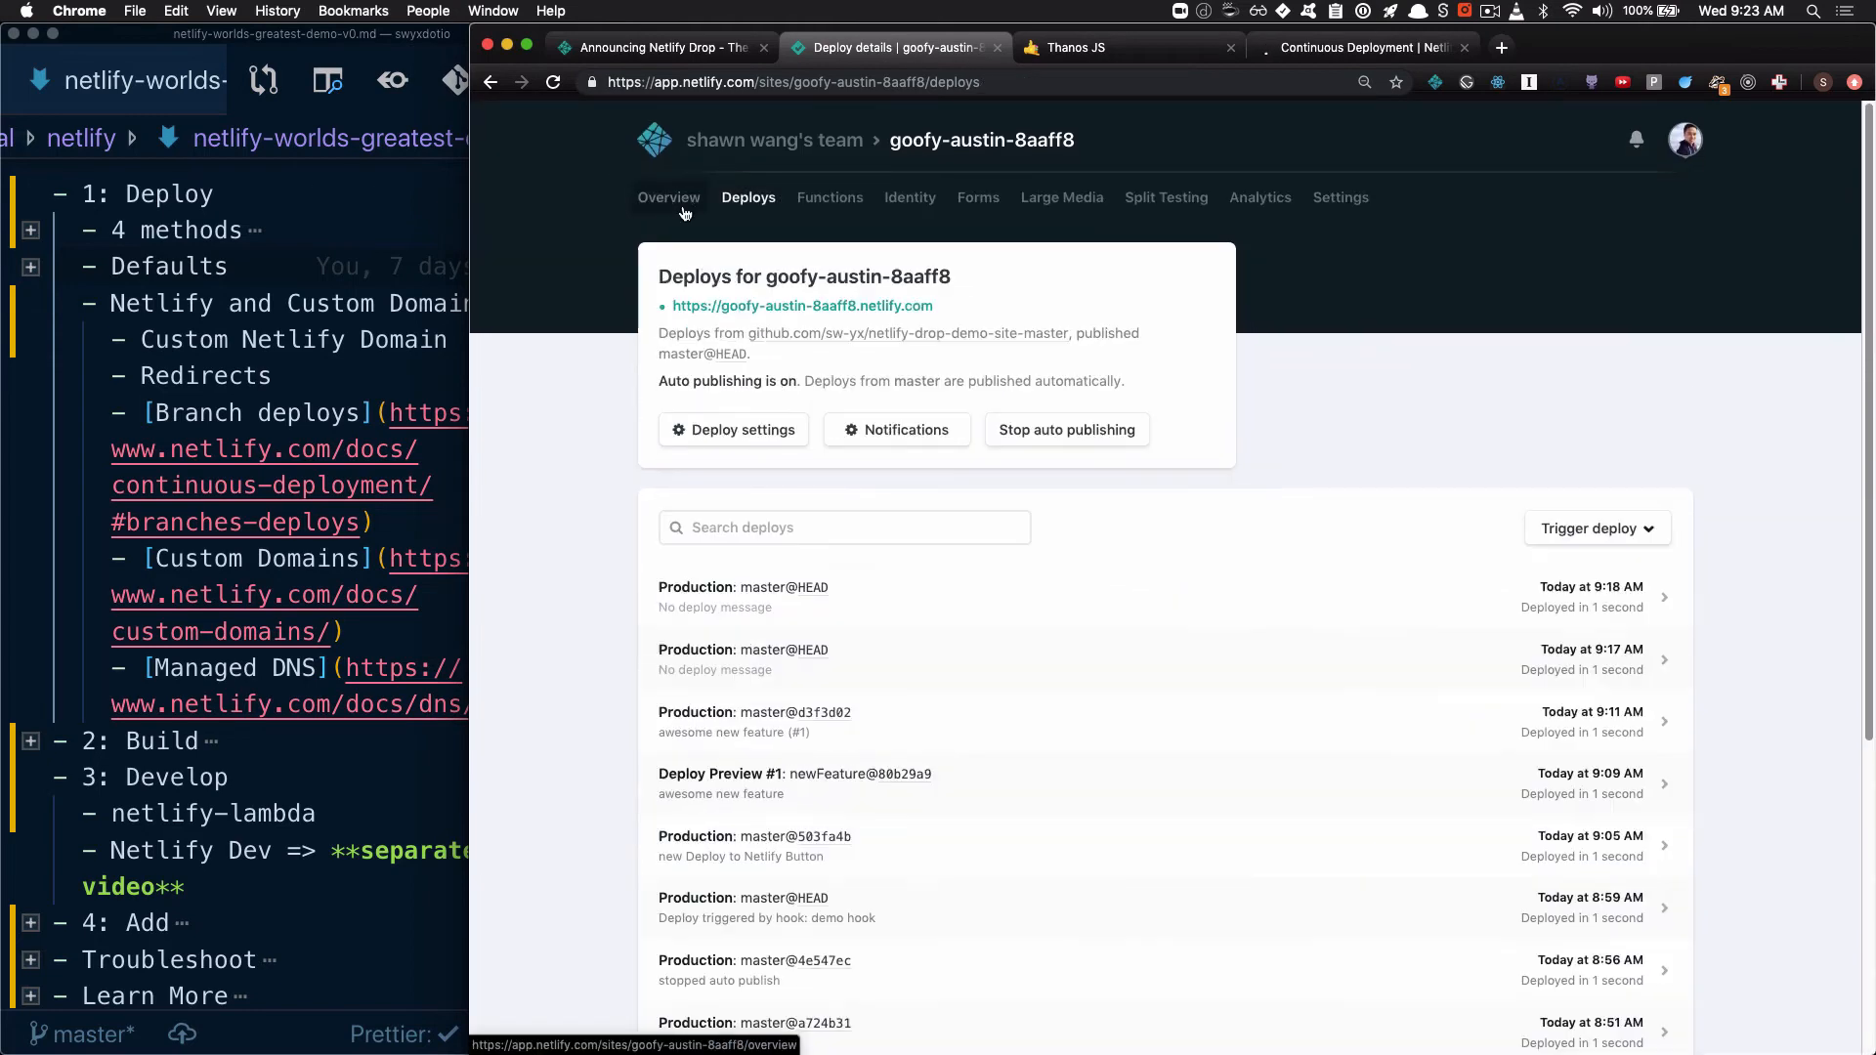
click(768, 437)
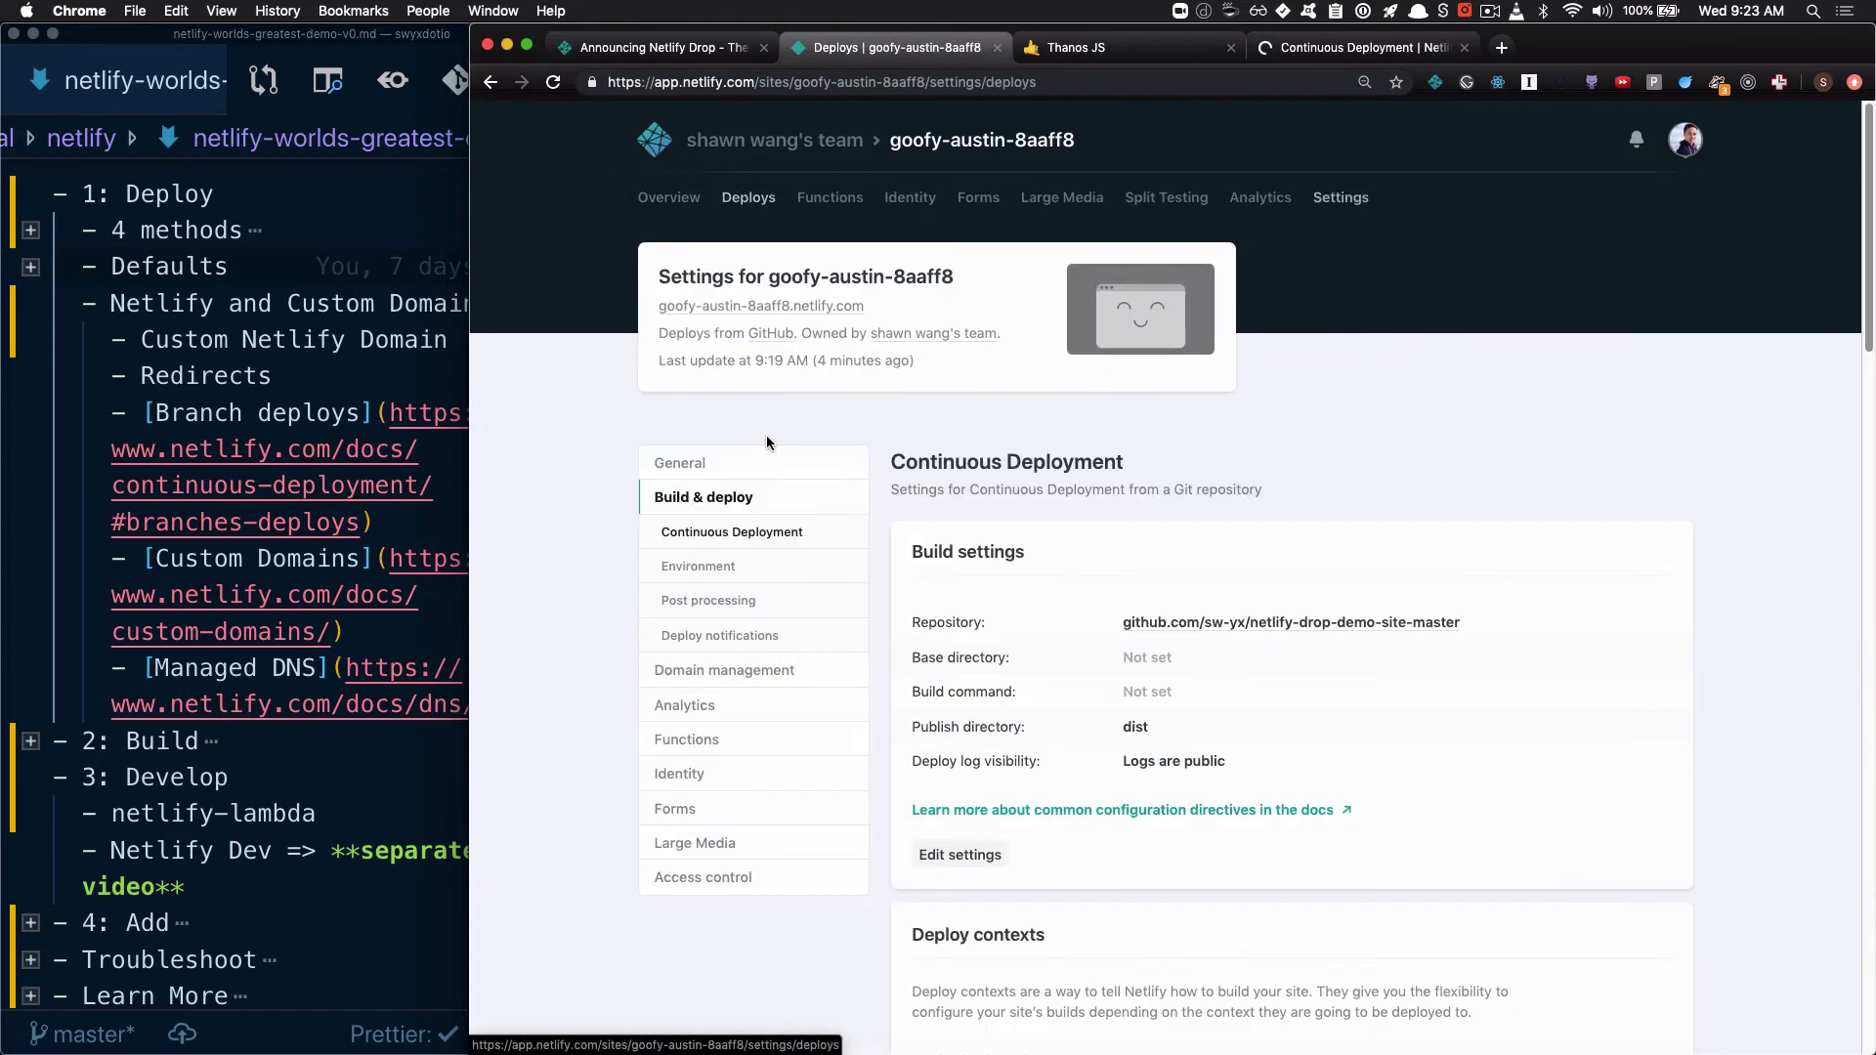
click(754, 468)
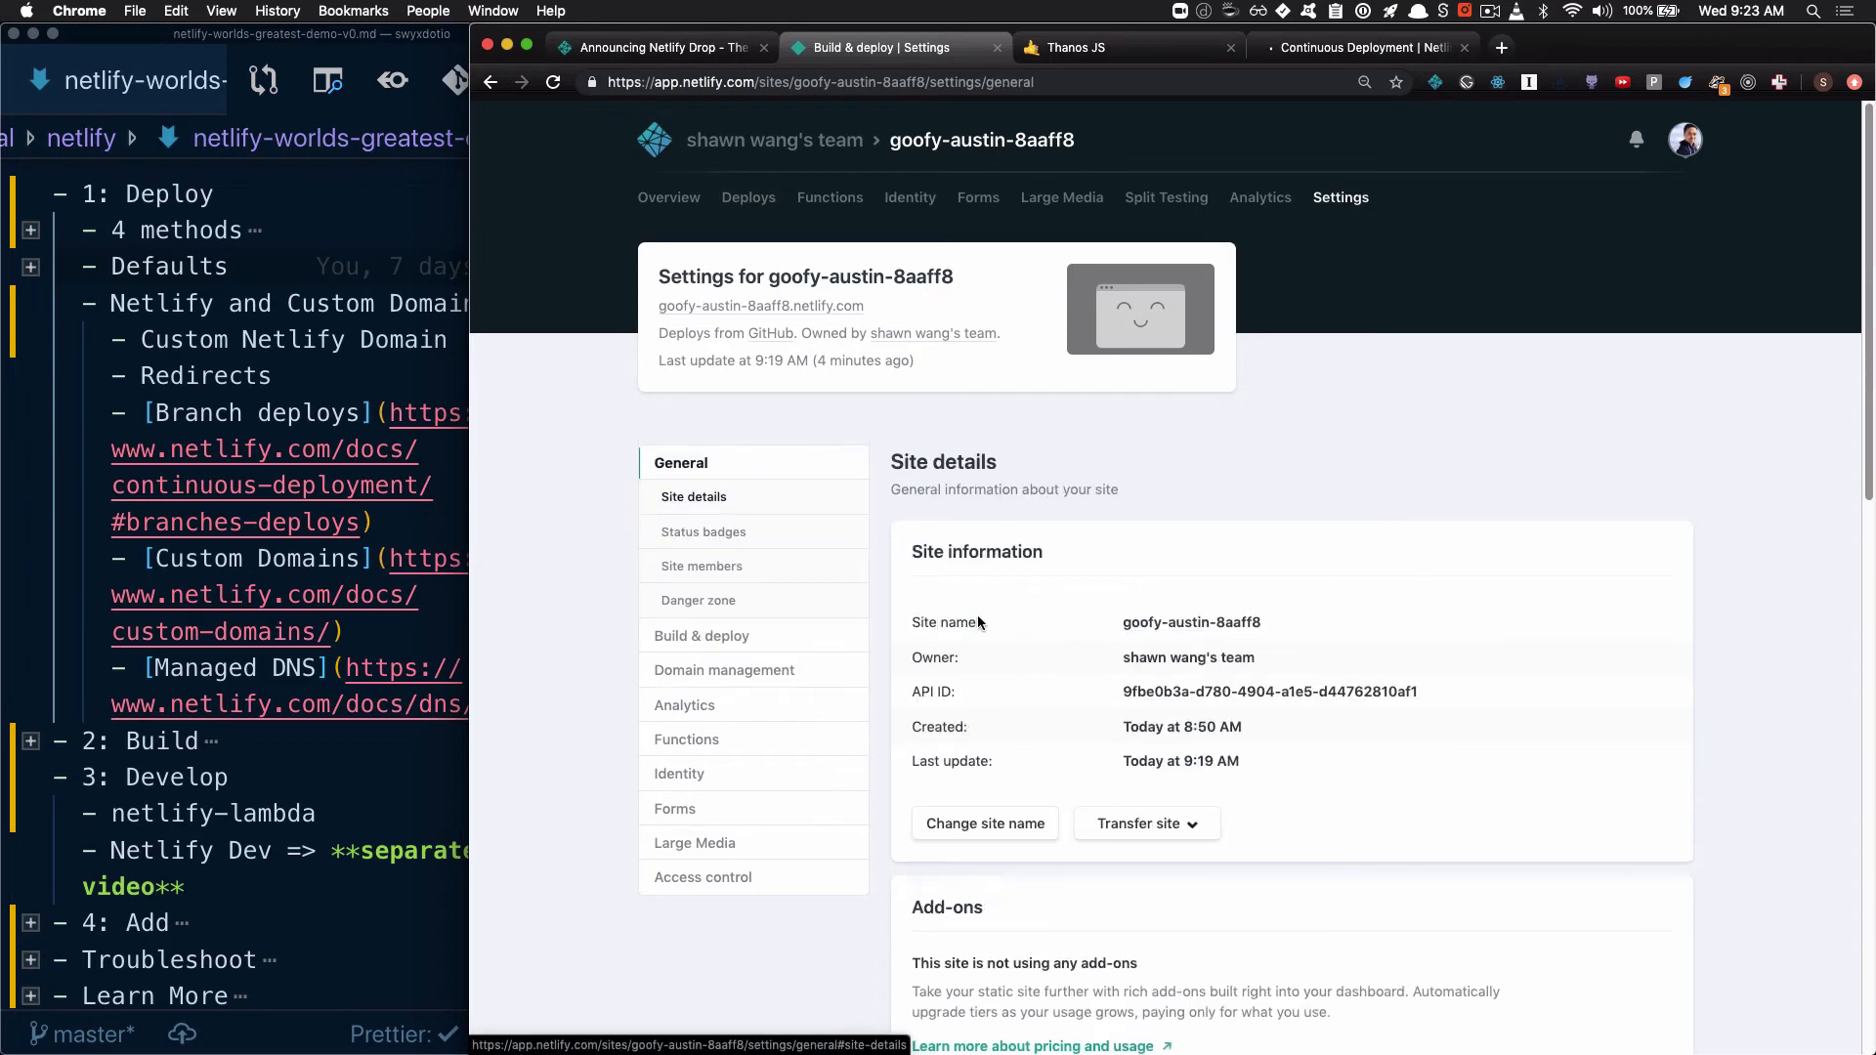
Change the site name to netlify-drop-demo-site-master, reusing the name from the clipboard history, and save it
click(986, 824)
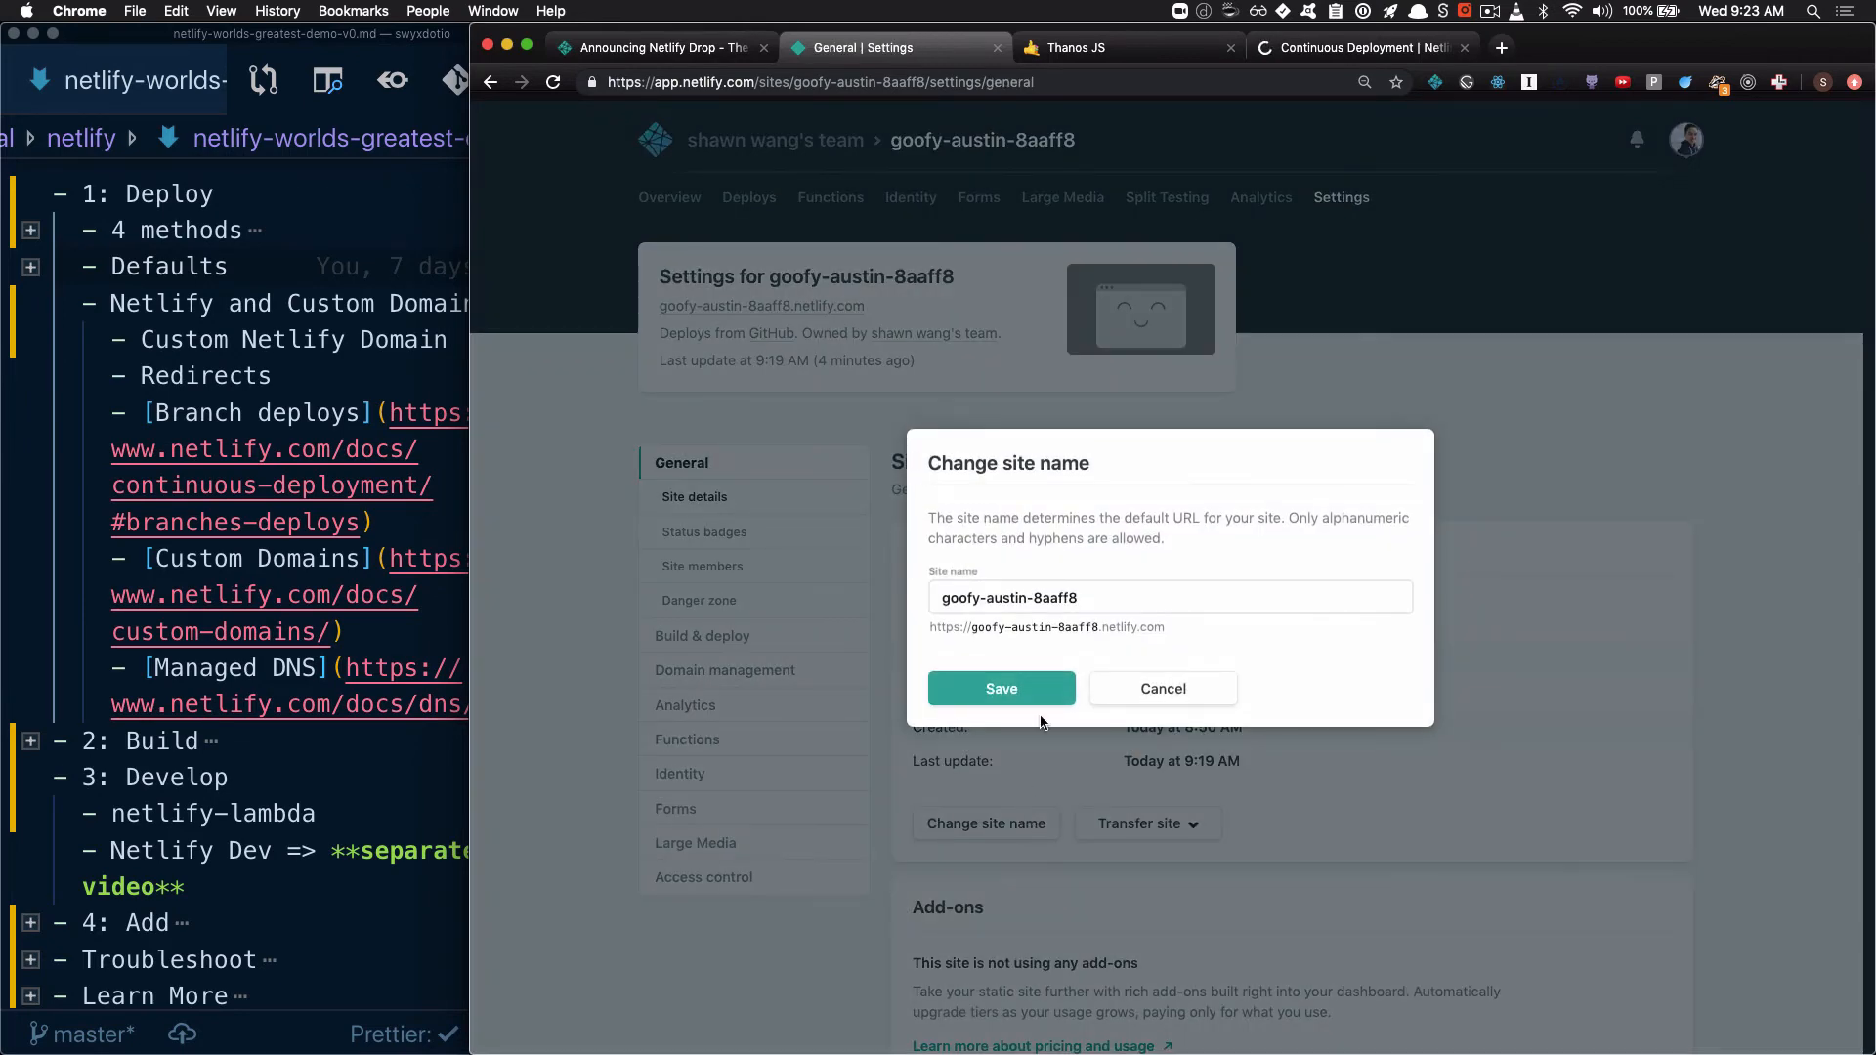
triple_click(1103, 604)
key(super+shift+v)
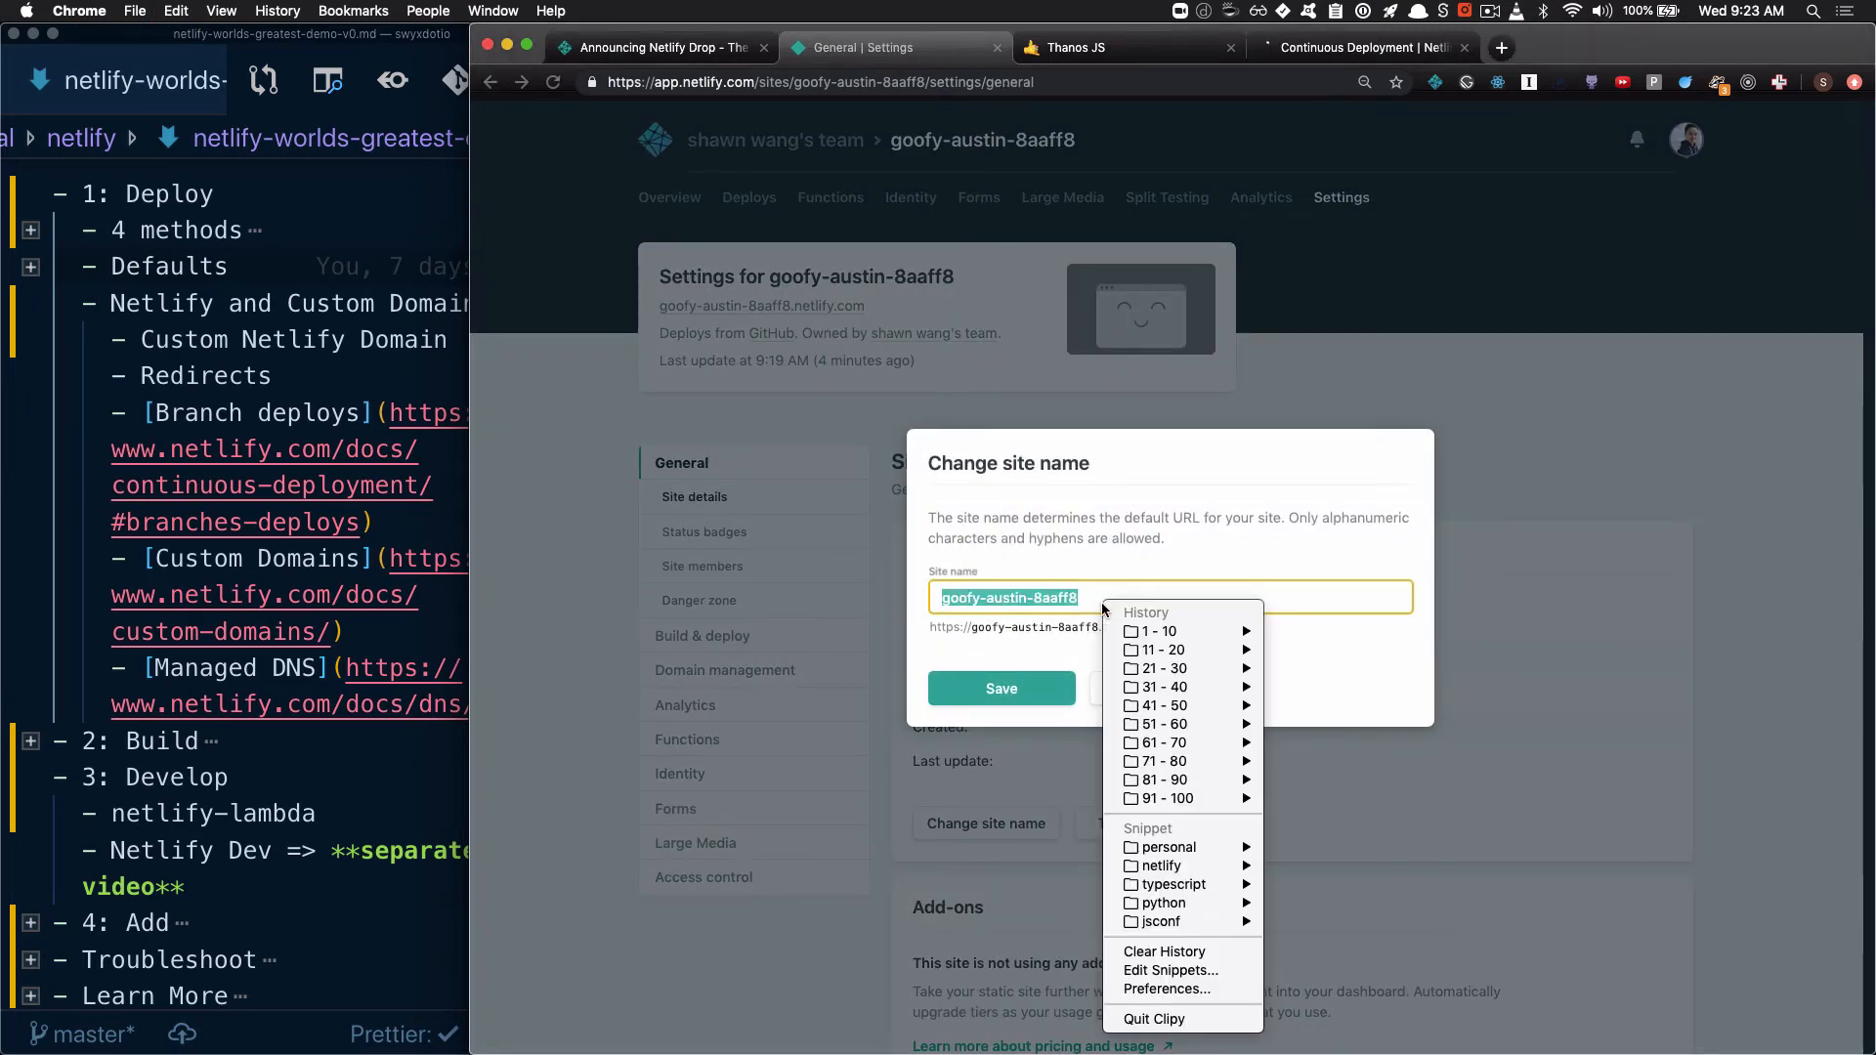
key(Down)
key(Right)
key(Down)
key(Down)
key(Down)
key(Down)
key(Down)
key(Down)
key(Down)
key(Down)
key(Down)
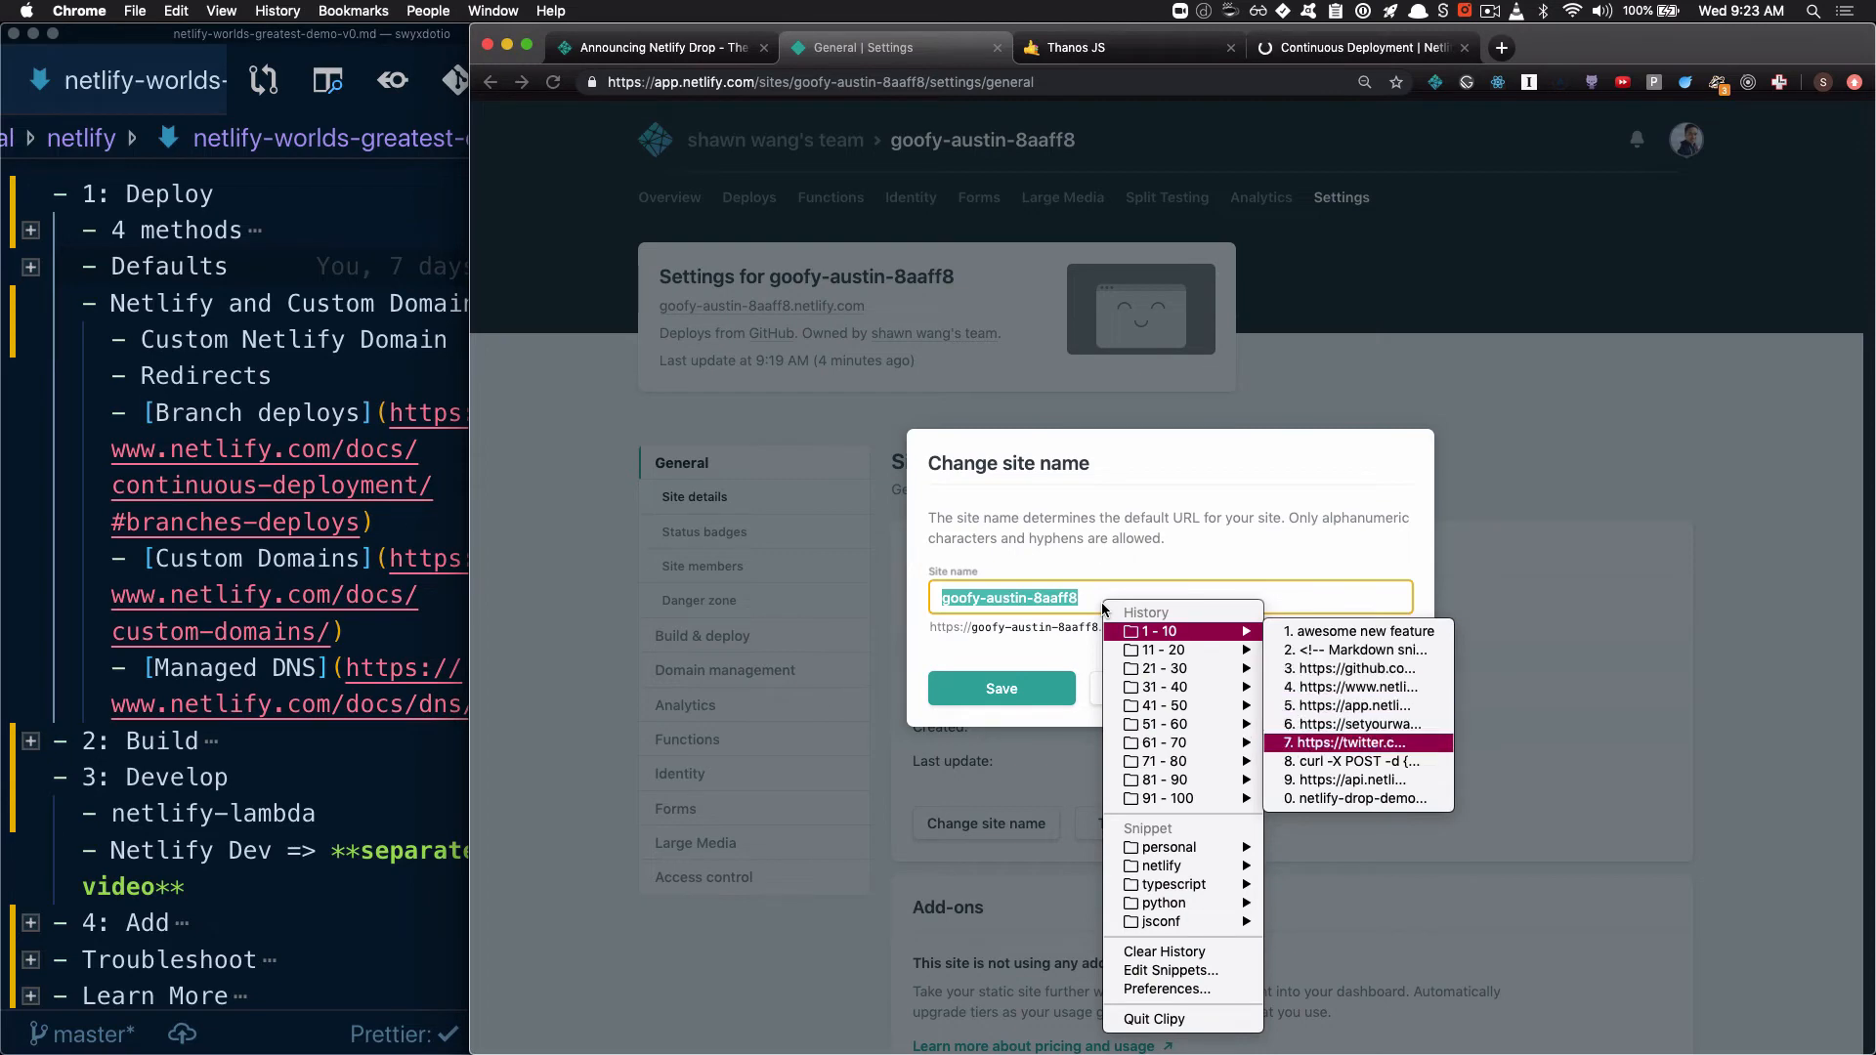
key(Return)
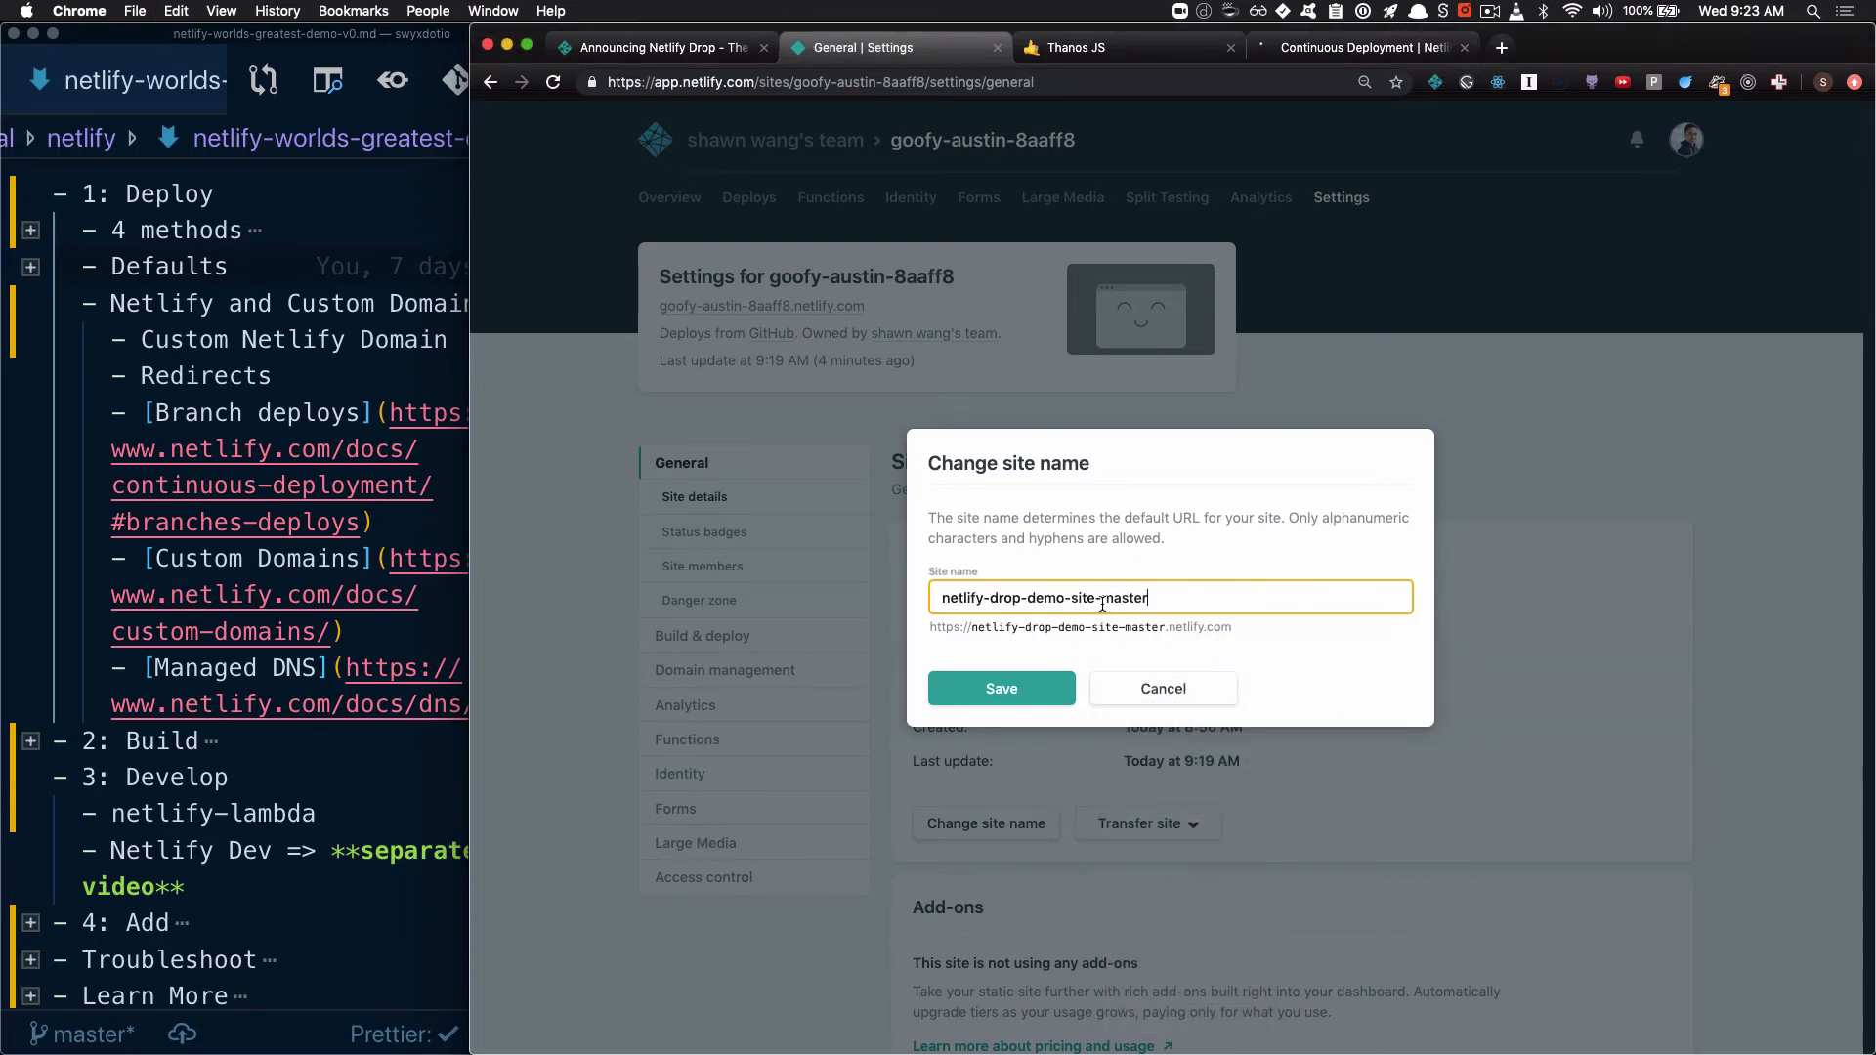
click(1030, 689)
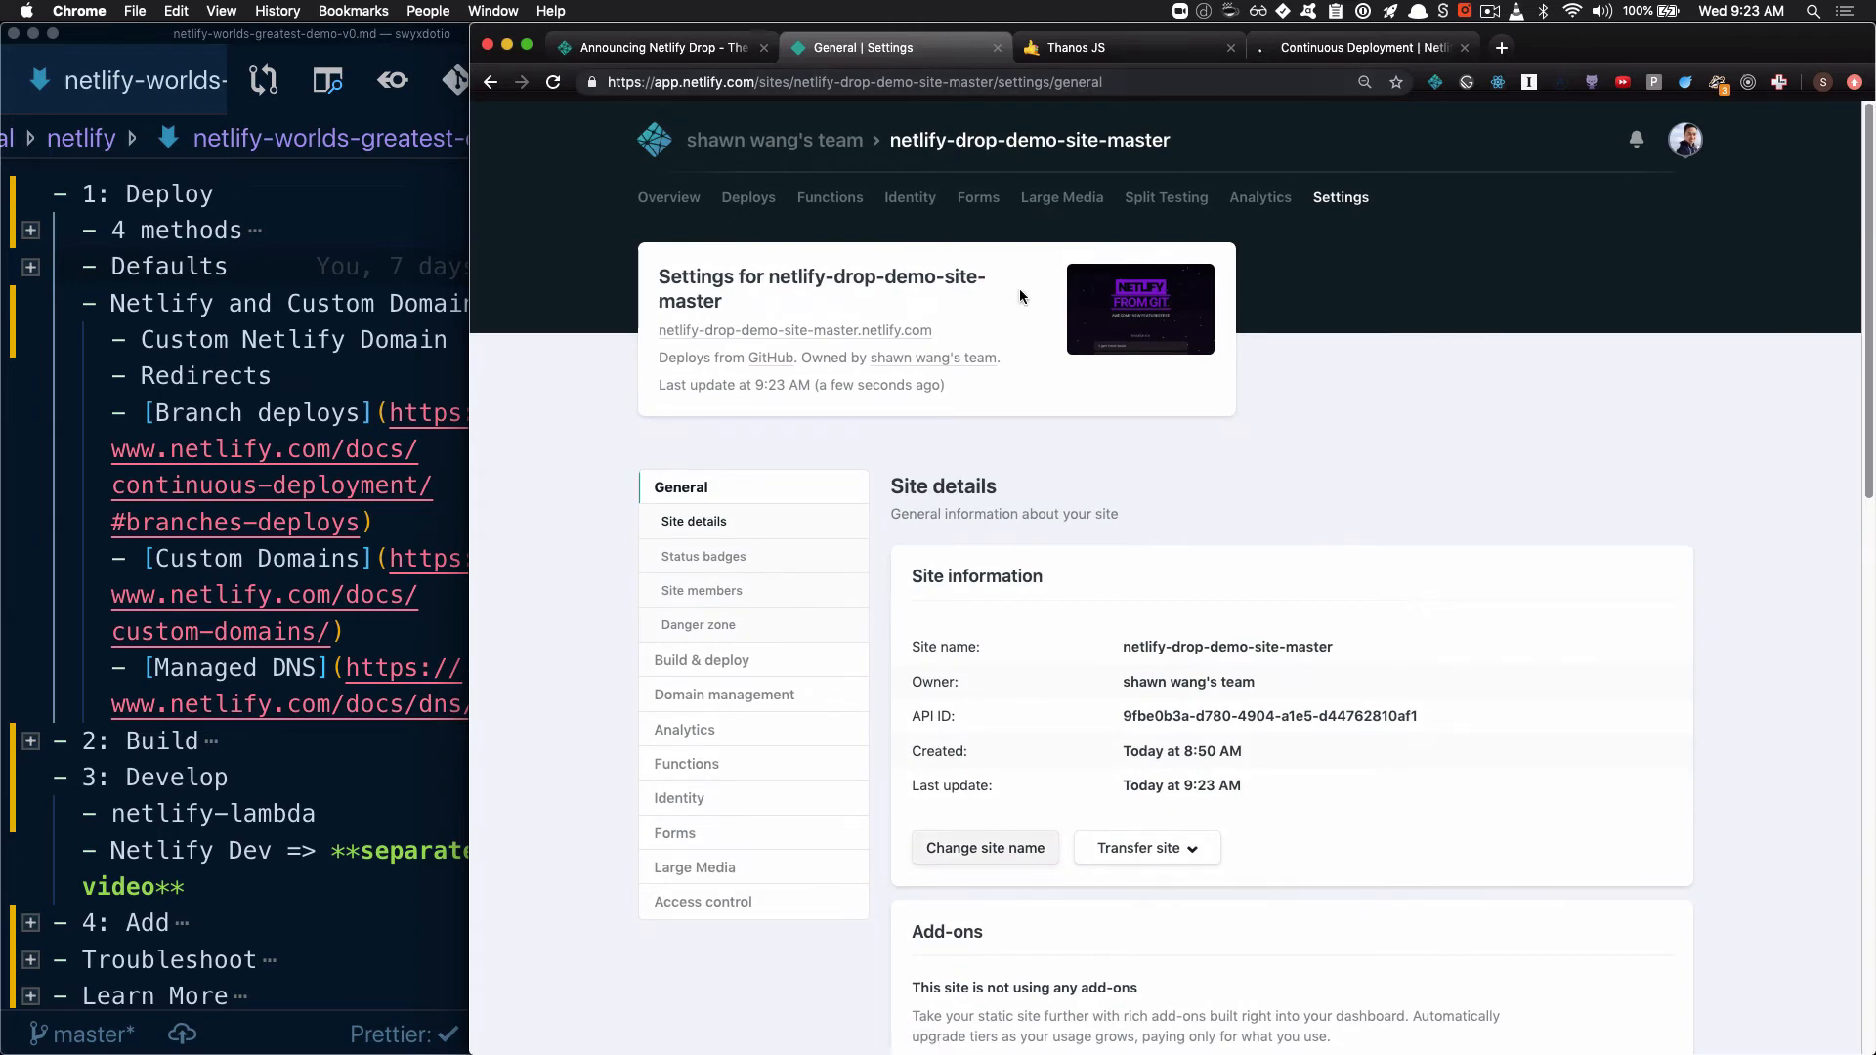
Open the renamed live site and highlight the netlify-drop-demo-site-master subdomain in its address
click(870, 334)
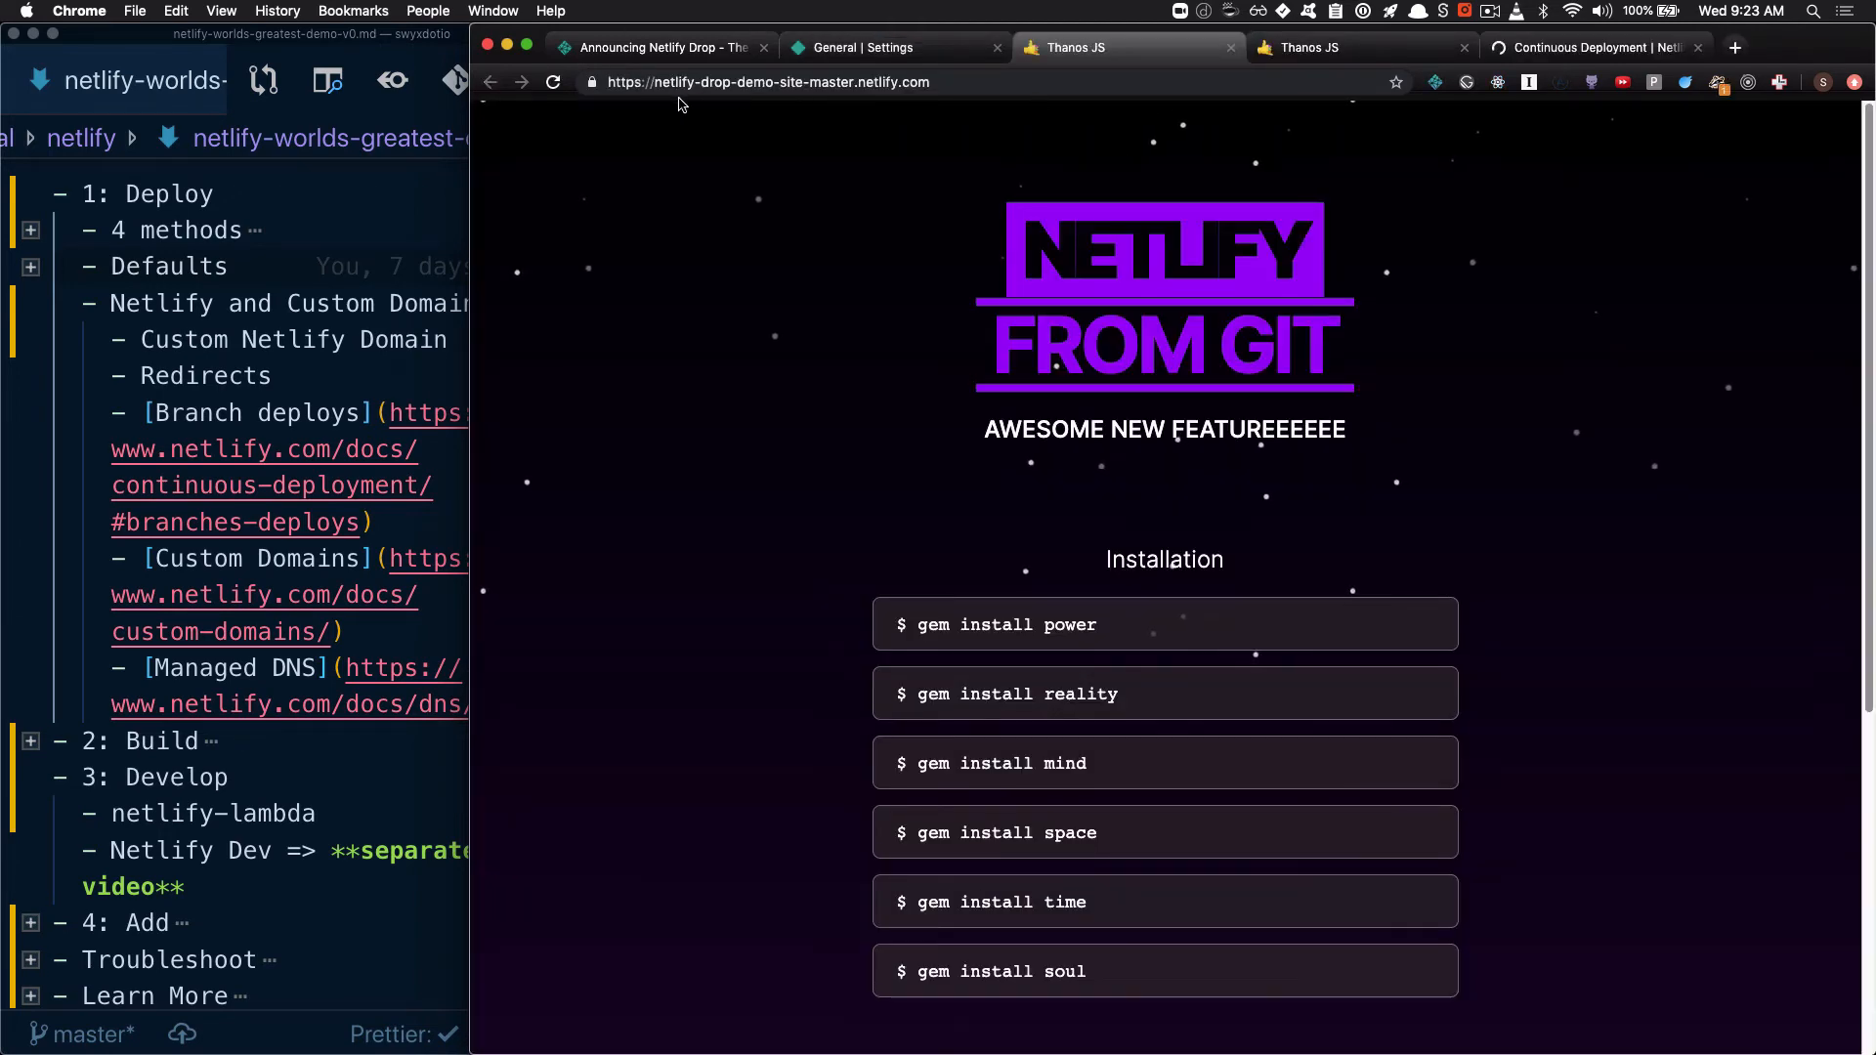
drag(653, 82, 857, 83)
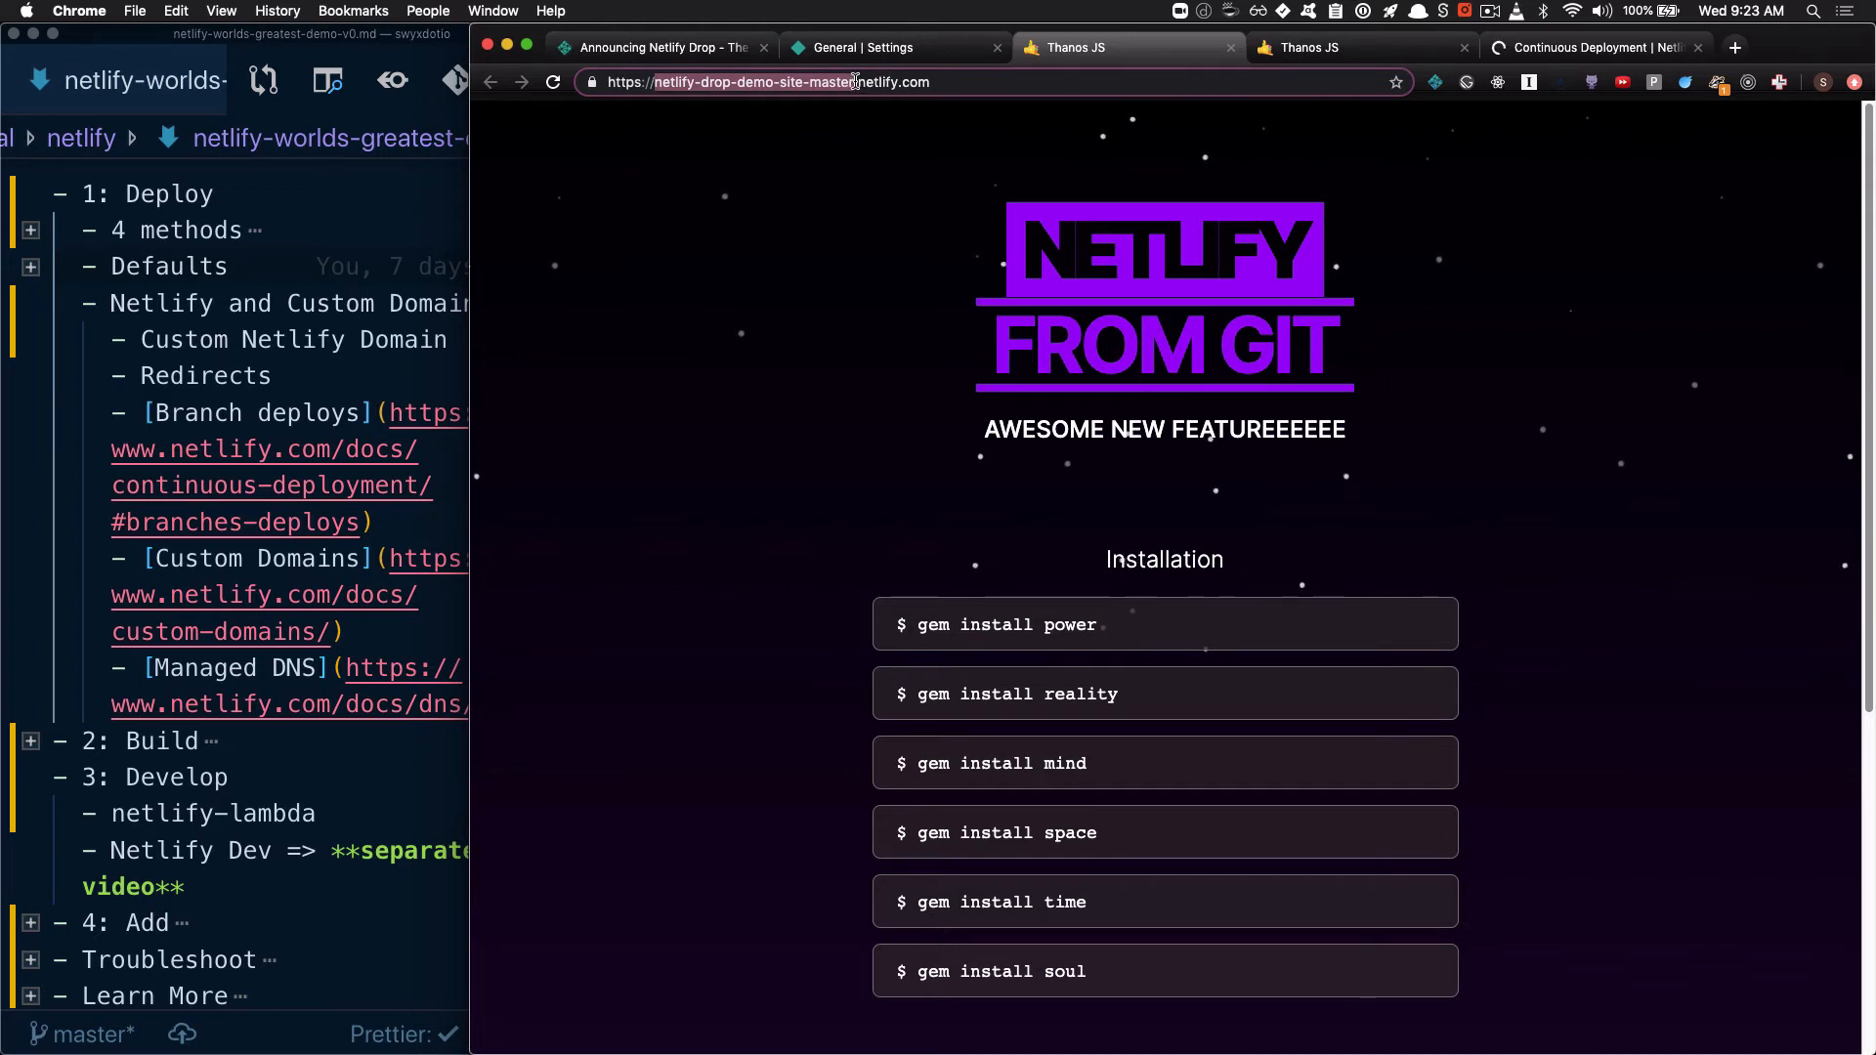
drag(856, 82, 971, 78)
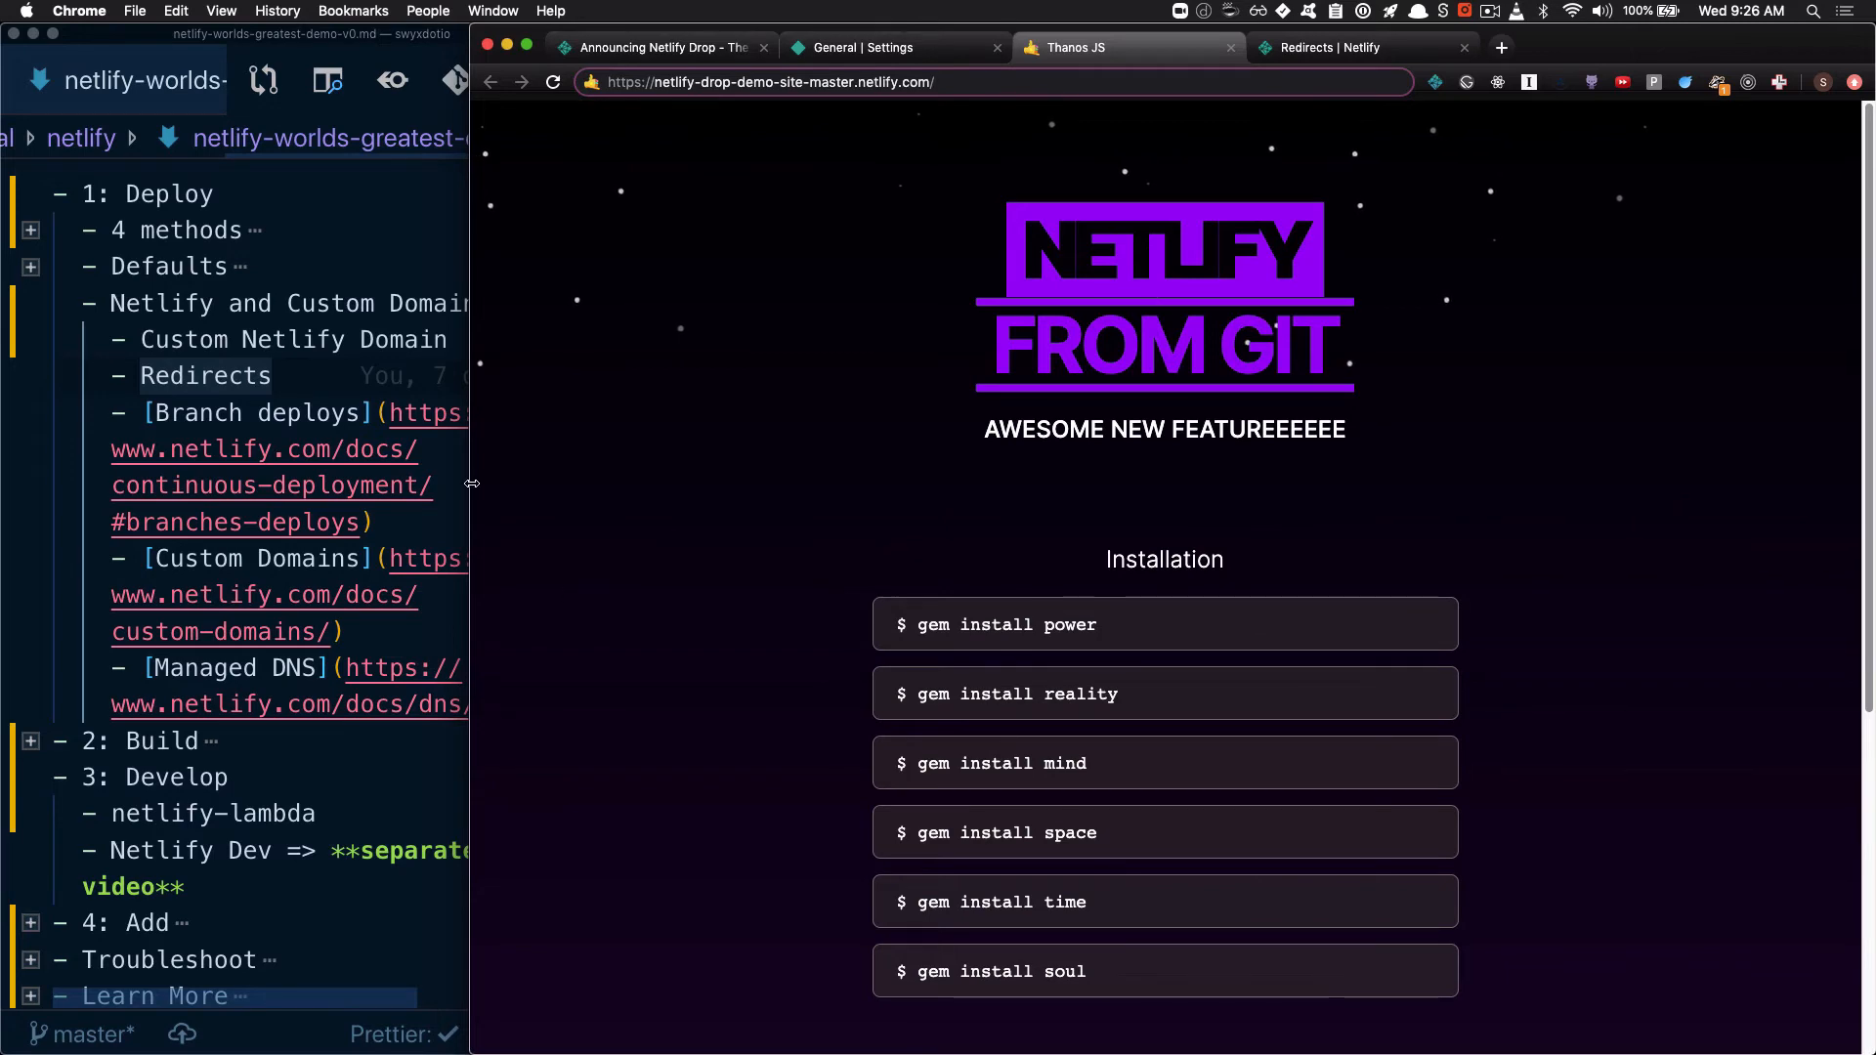
Switch to the VS Code window of the netlify-drop-demo-site-master project and hide the terminal below index.html
click(405, 482)
key(super+grave)
click(675, 430)
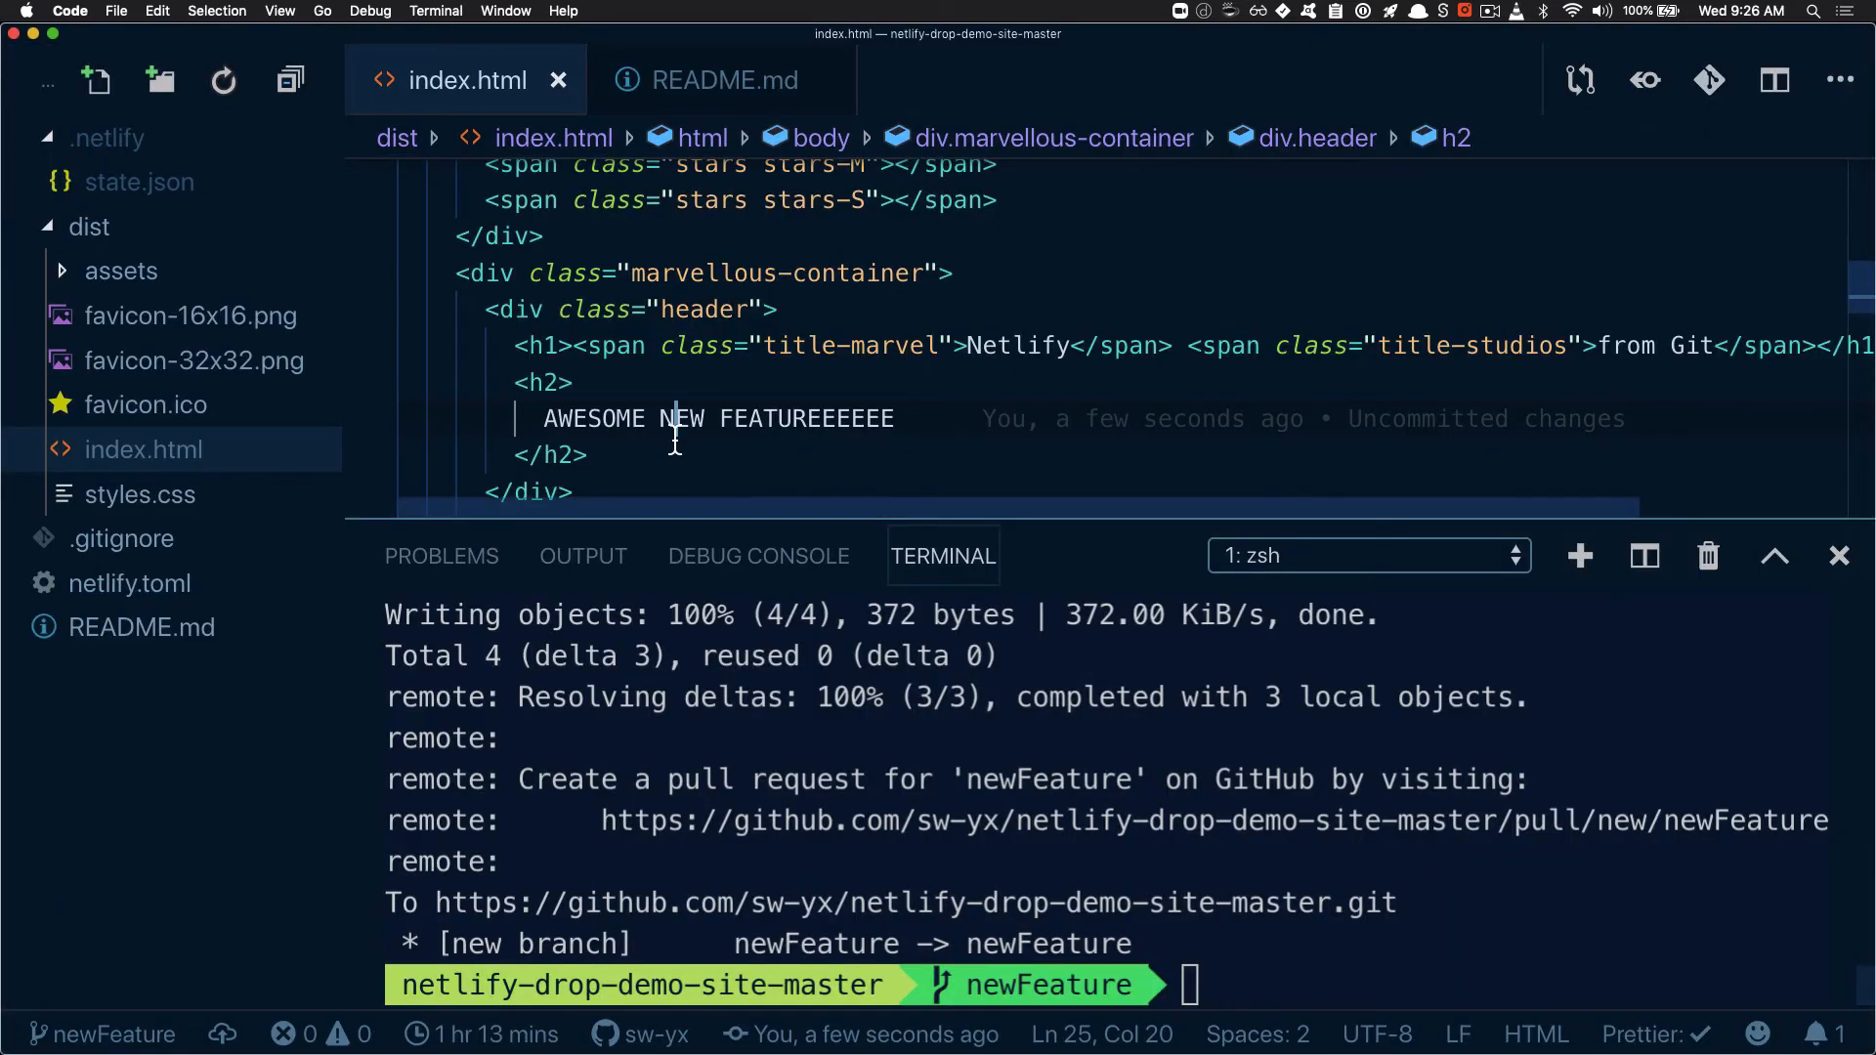
key(super+j)
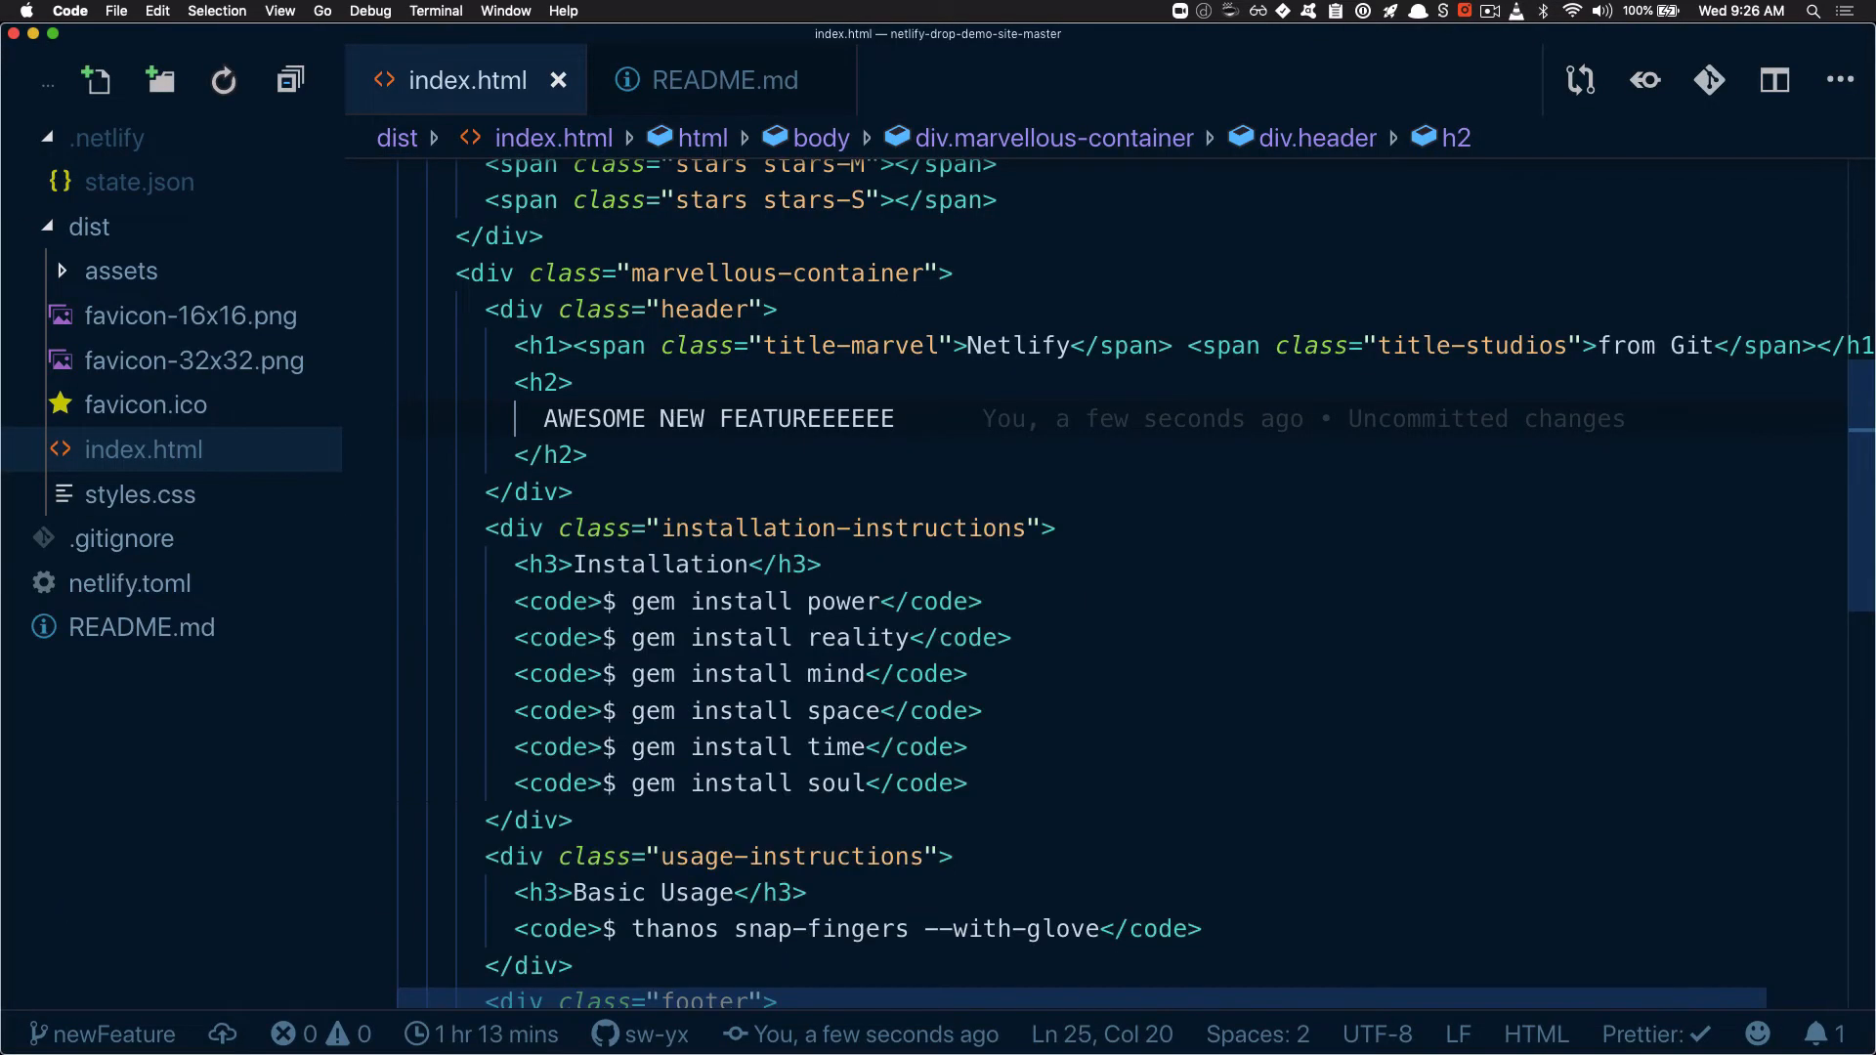
Create about.html in the dist folder with the full contents of index.html copied into it, and save it
click(734, 563)
key(super+a)
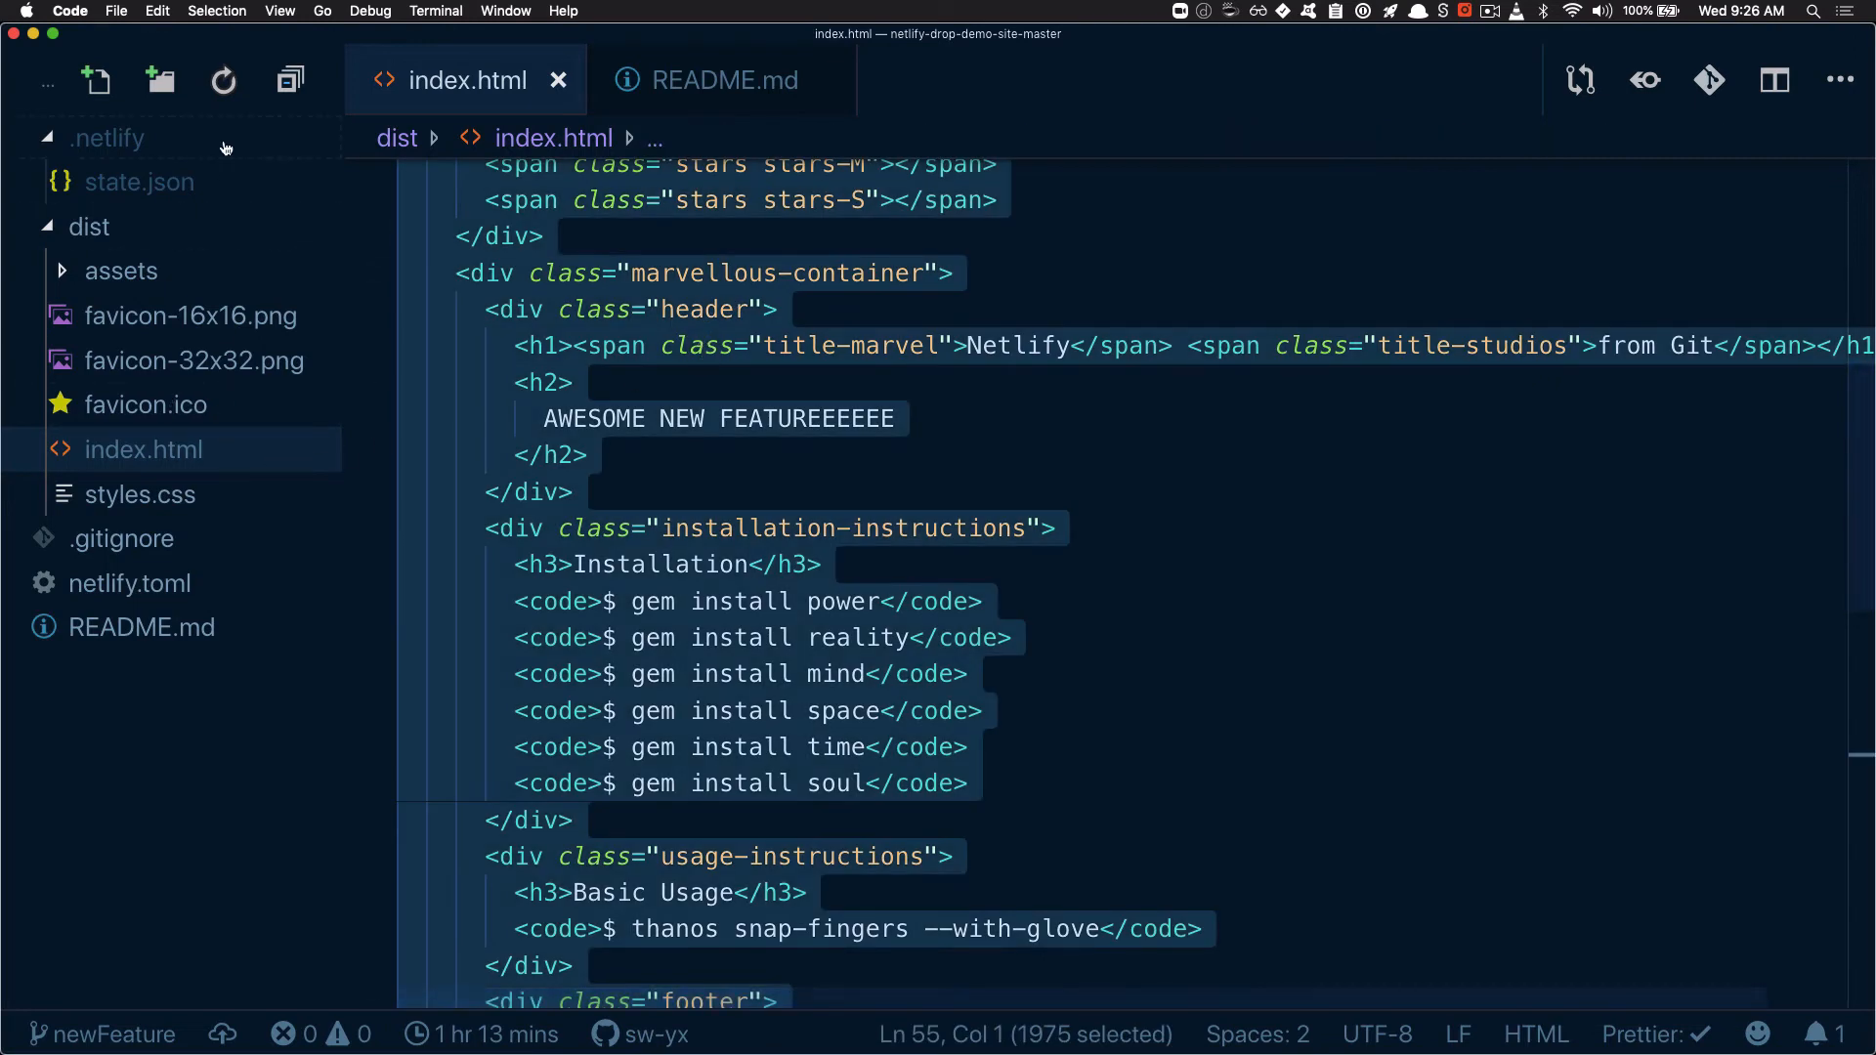
click(95, 80)
text(about.)
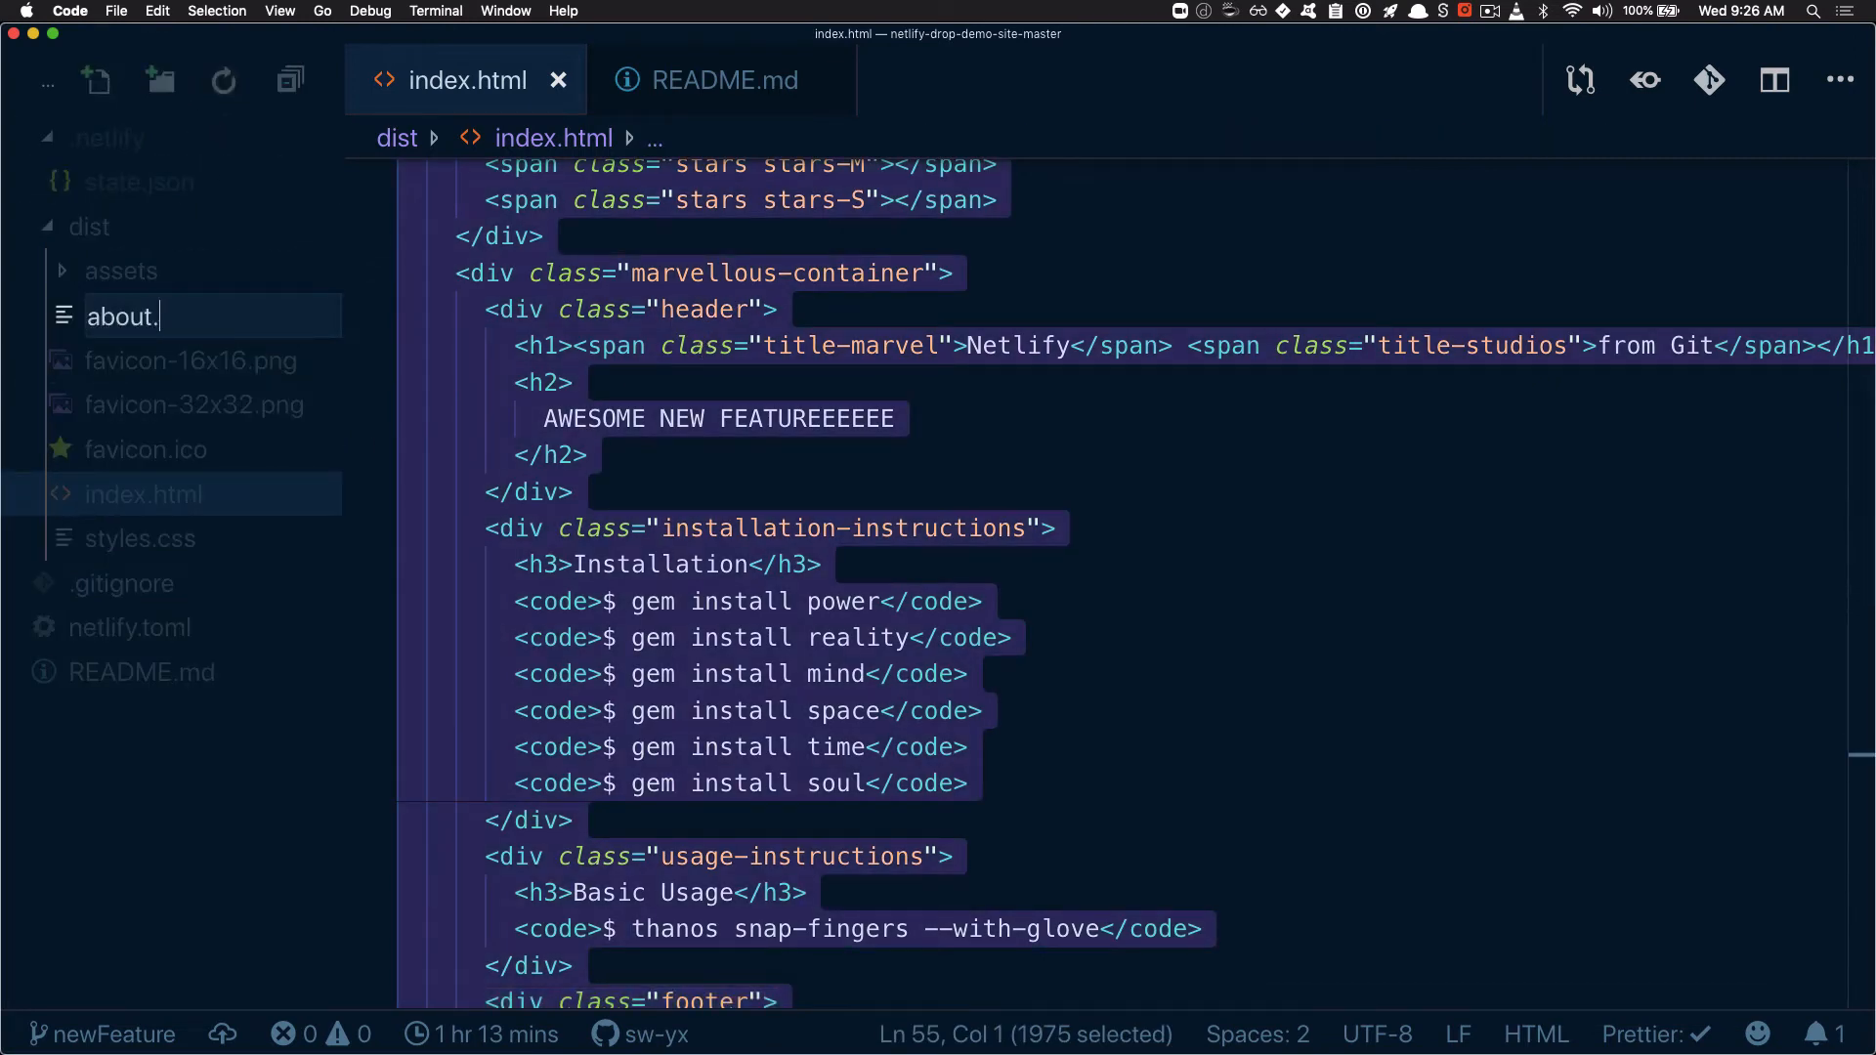
text(html)
key(Return)
key(super+v)
key(super+s)
Delete the installation instructions, usage instructions and footer blocks following the header div in about.html
scroll(811, 401, up, 10)
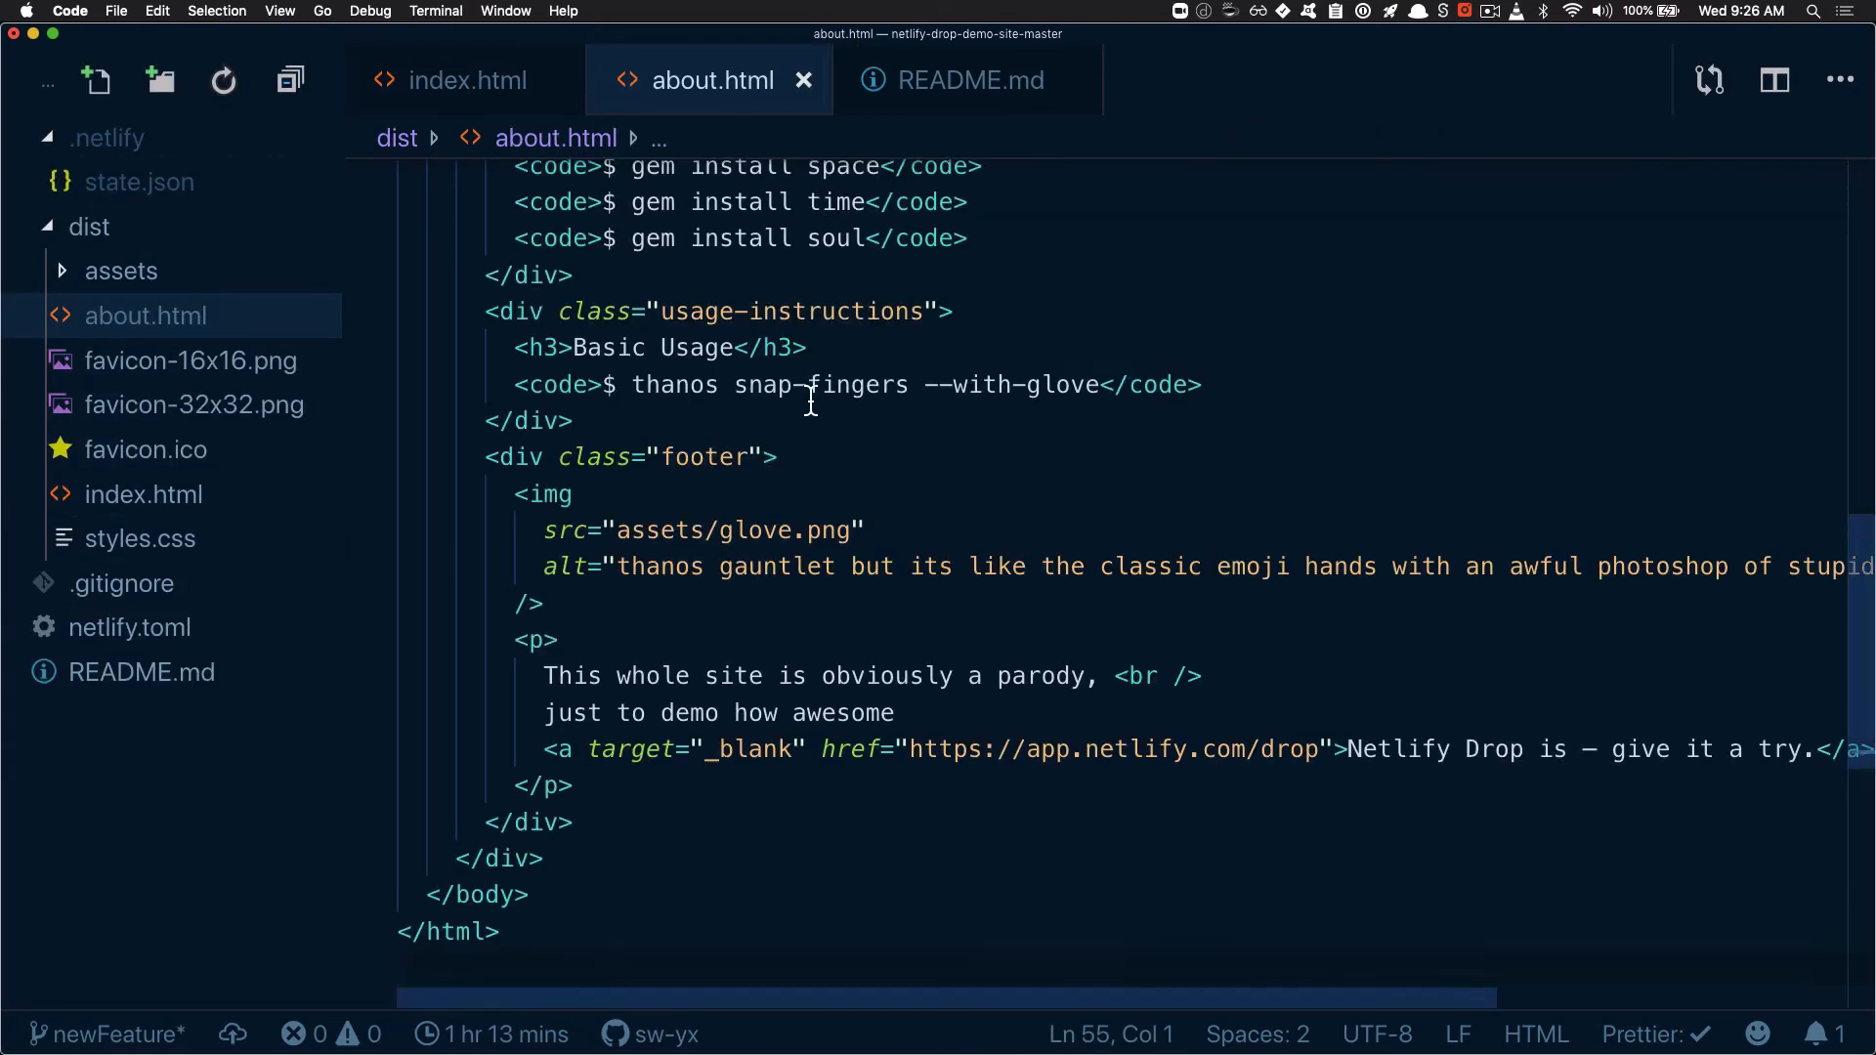
scroll(804, 406, down, 5)
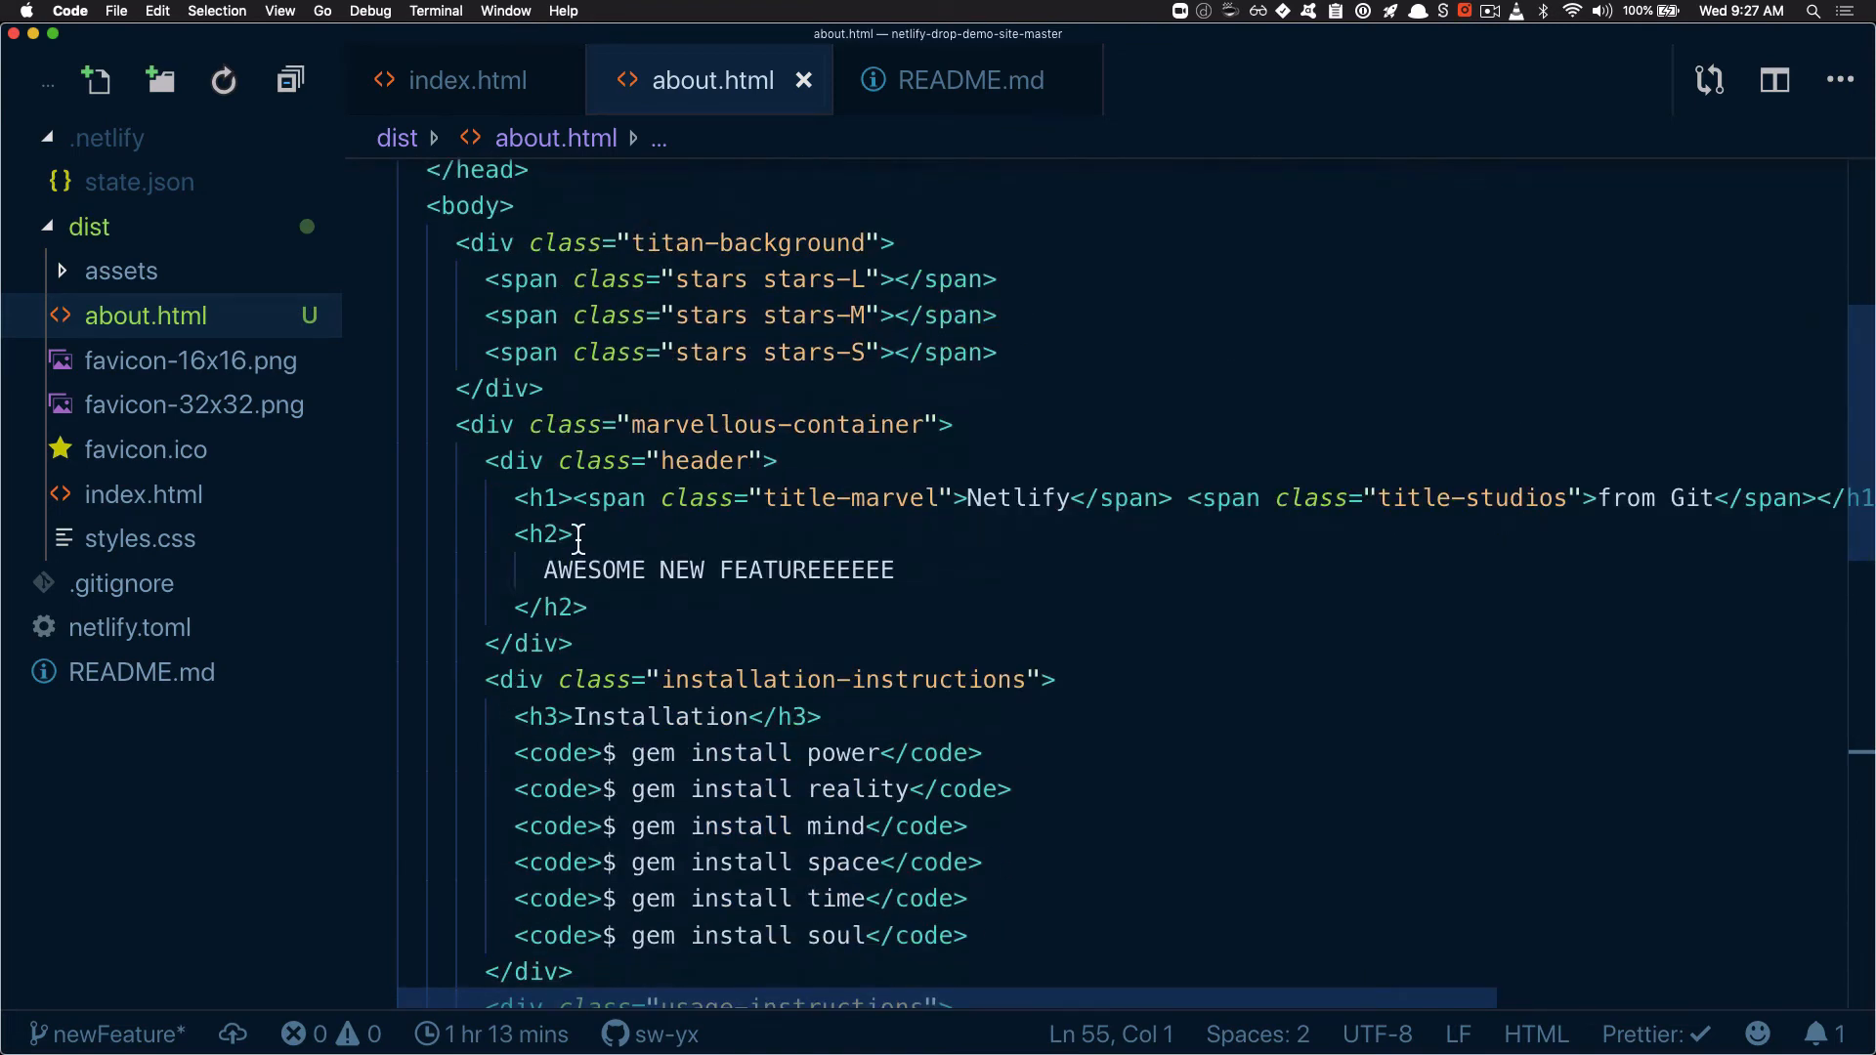
click(626, 645)
scroll(629, 661, down, 2)
scroll(629, 661, down, 6)
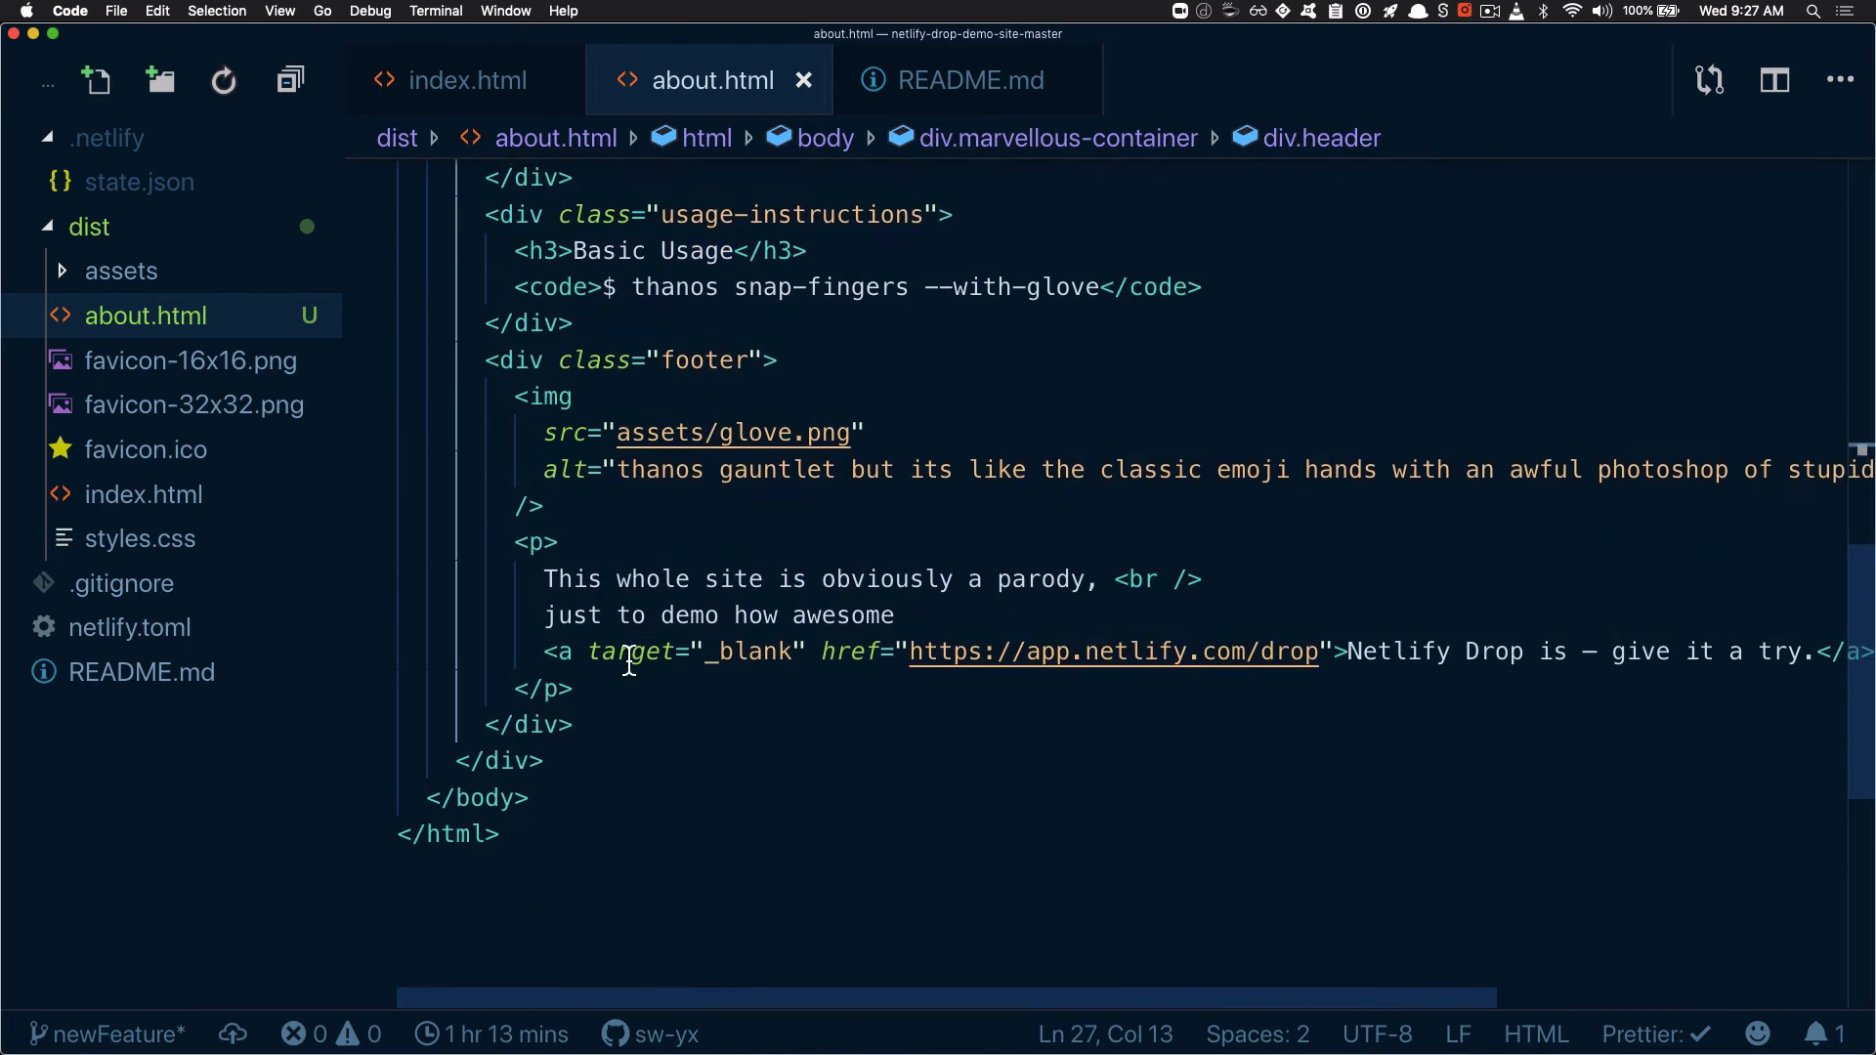
shift+click(630, 721)
key(BackSpace)
scroll(630, 720, up, 5)
scroll(695, 837, up, 2)
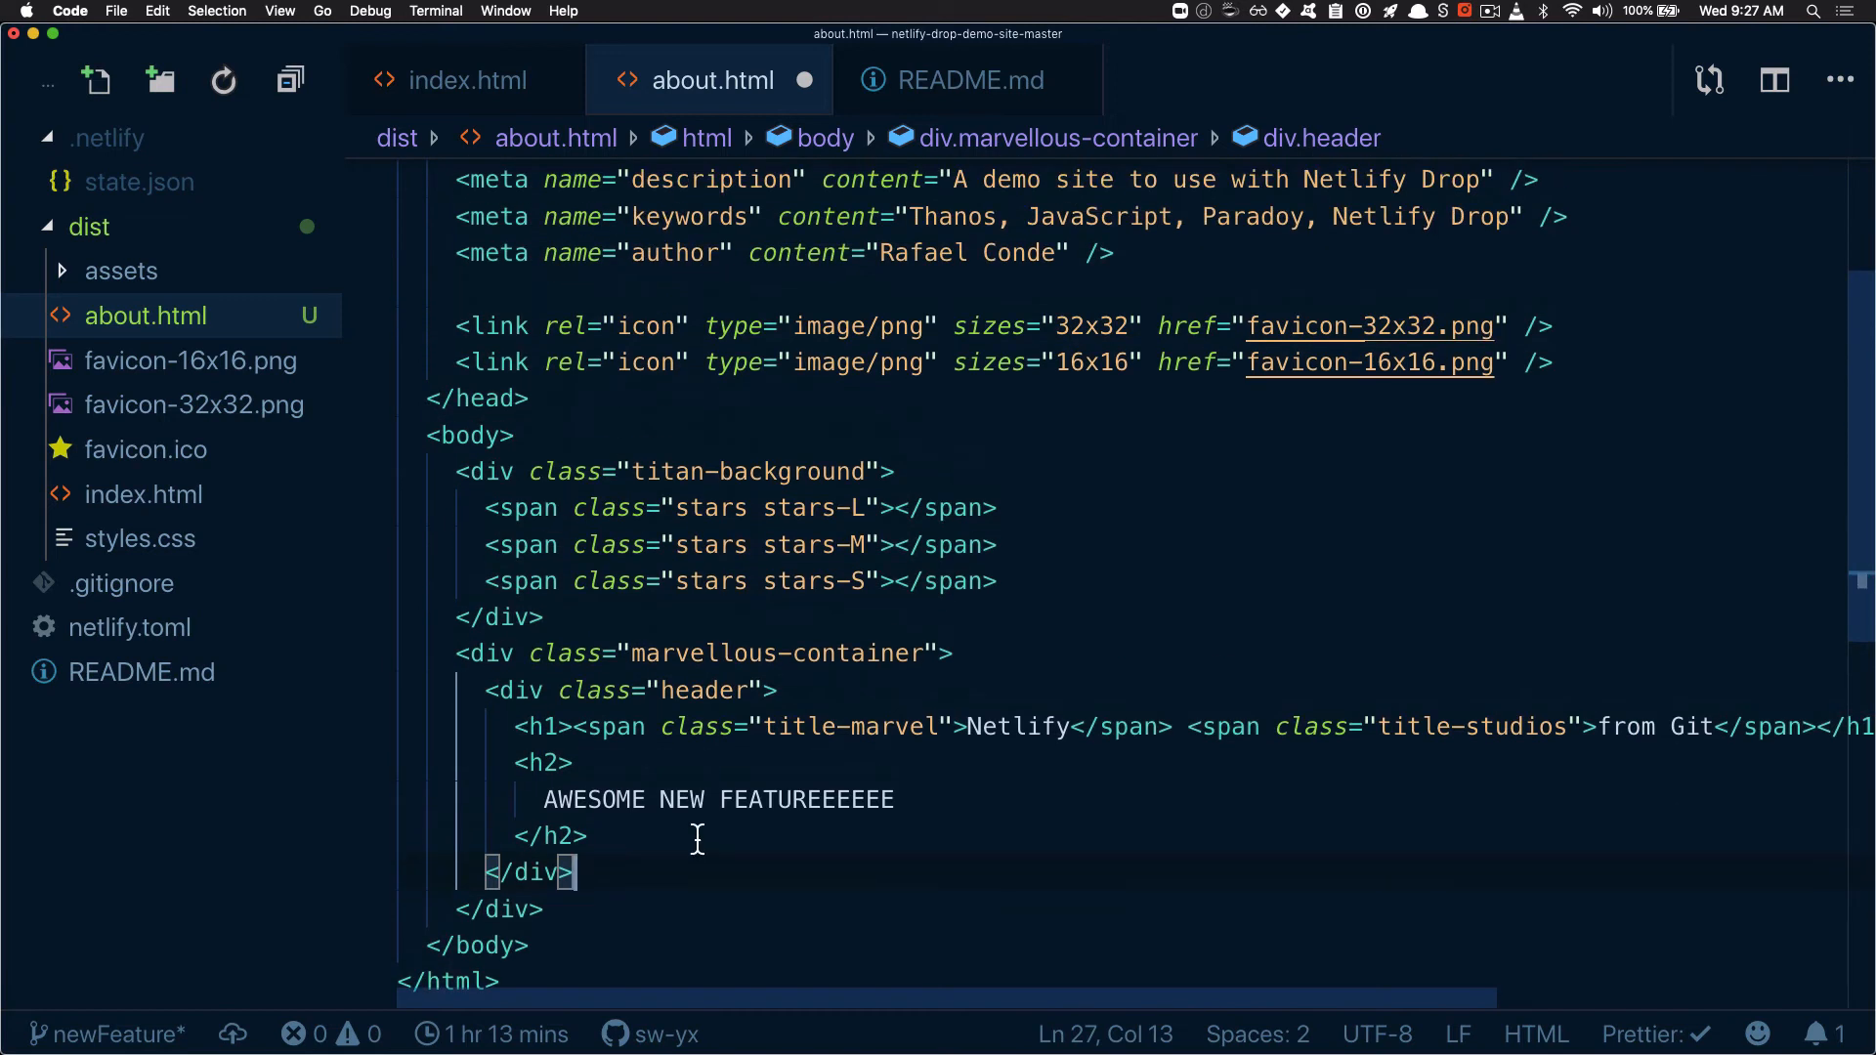
Remove the title-studios span containing "from Git" from the h1 heading of about.html
click(963, 728)
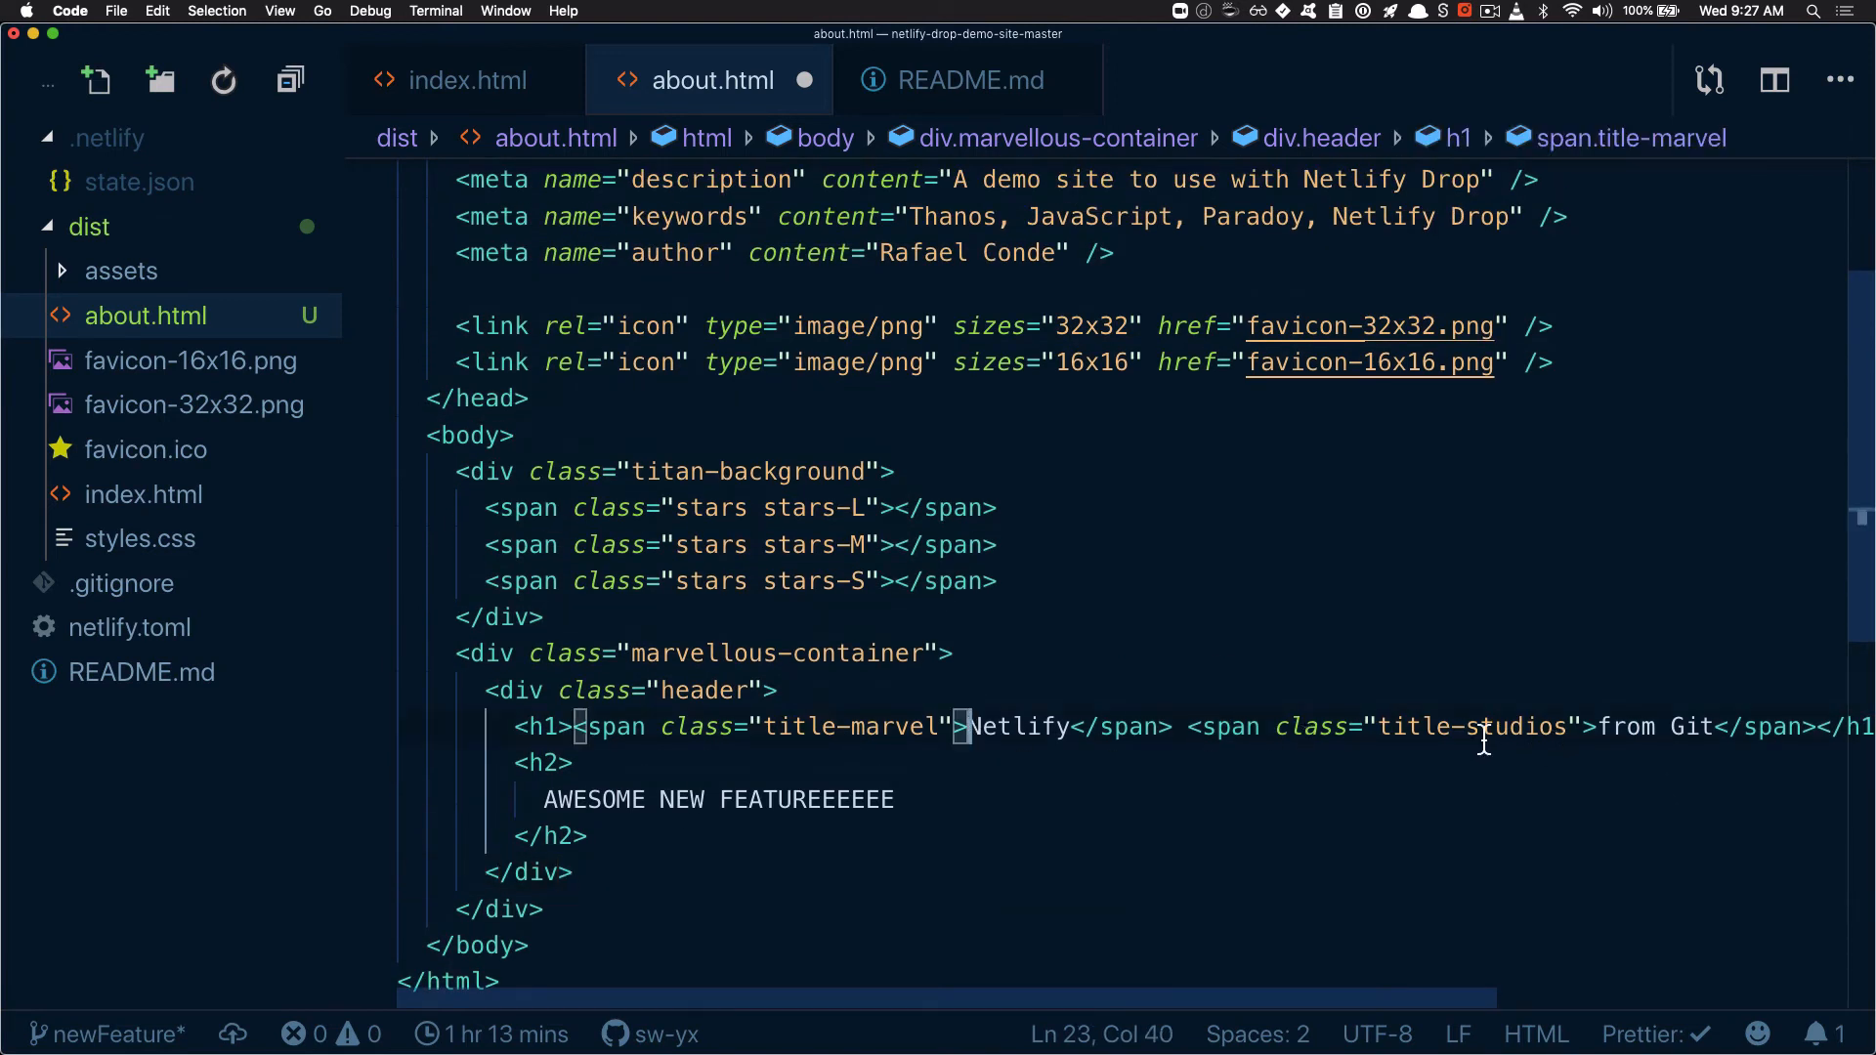
drag(1168, 728, 1774, 728)
key(shift+Left)
key(shift+Left)
key(BackSpace)
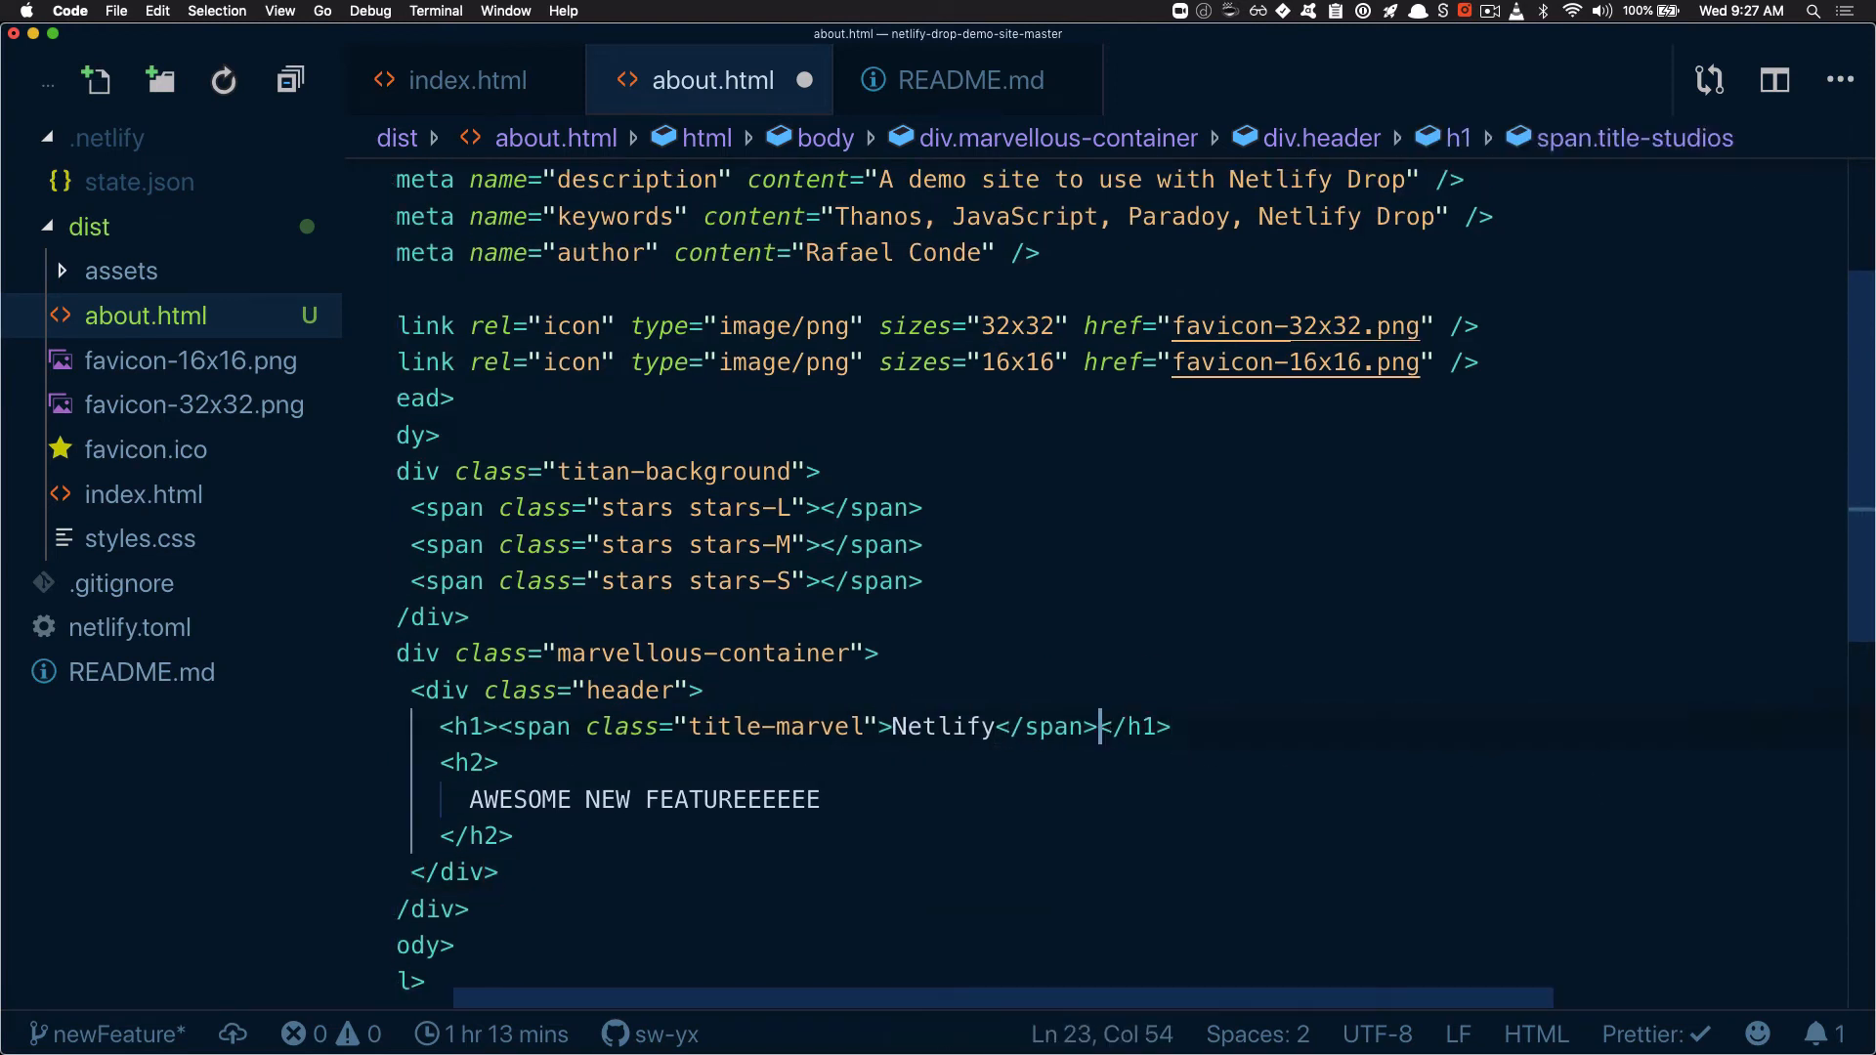
Replace the h2 text in about.html with "ABOUT US"
key(super+Right)
key(Down)
key(Down)
key(shift+super+Left)
text(ABOUT US)
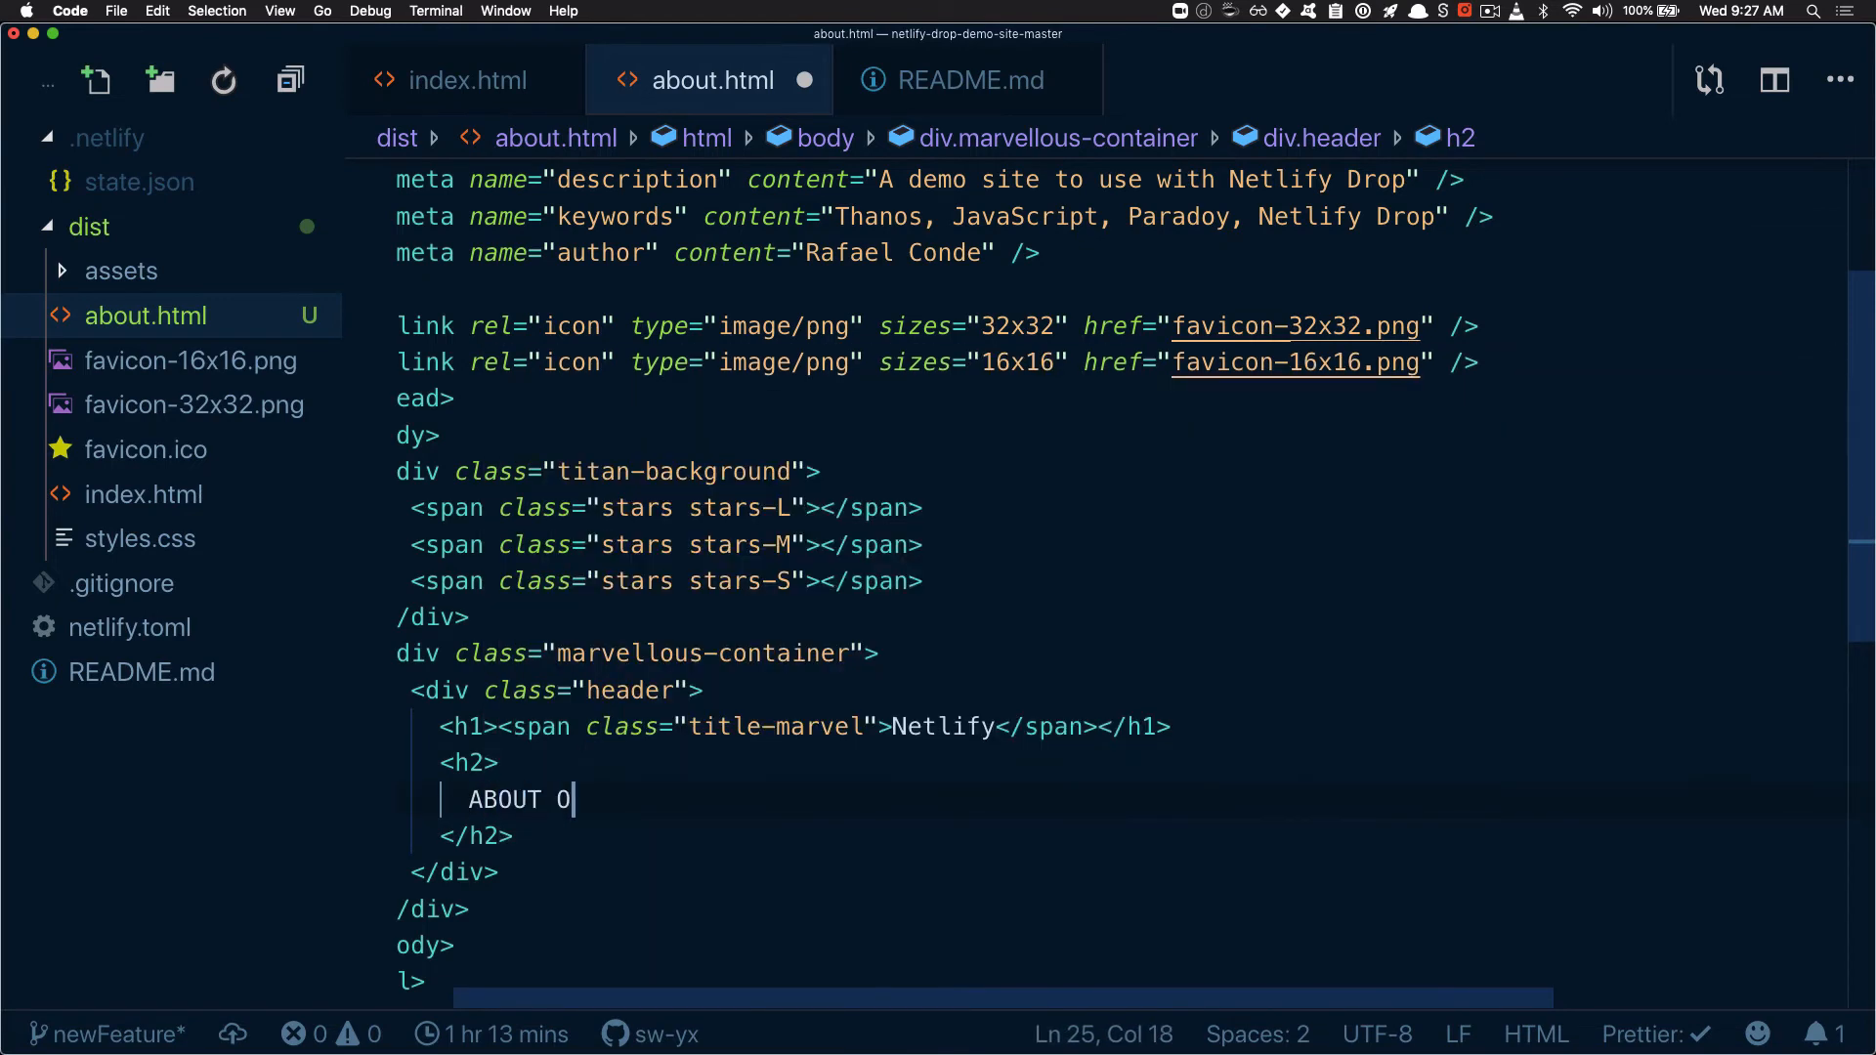
Change the page title of about.html to "Thanos JS About Us" and save the file
click(1058, 610)
scroll(1059, 610, up, 3)
scroll(1058, 610, left, 1)
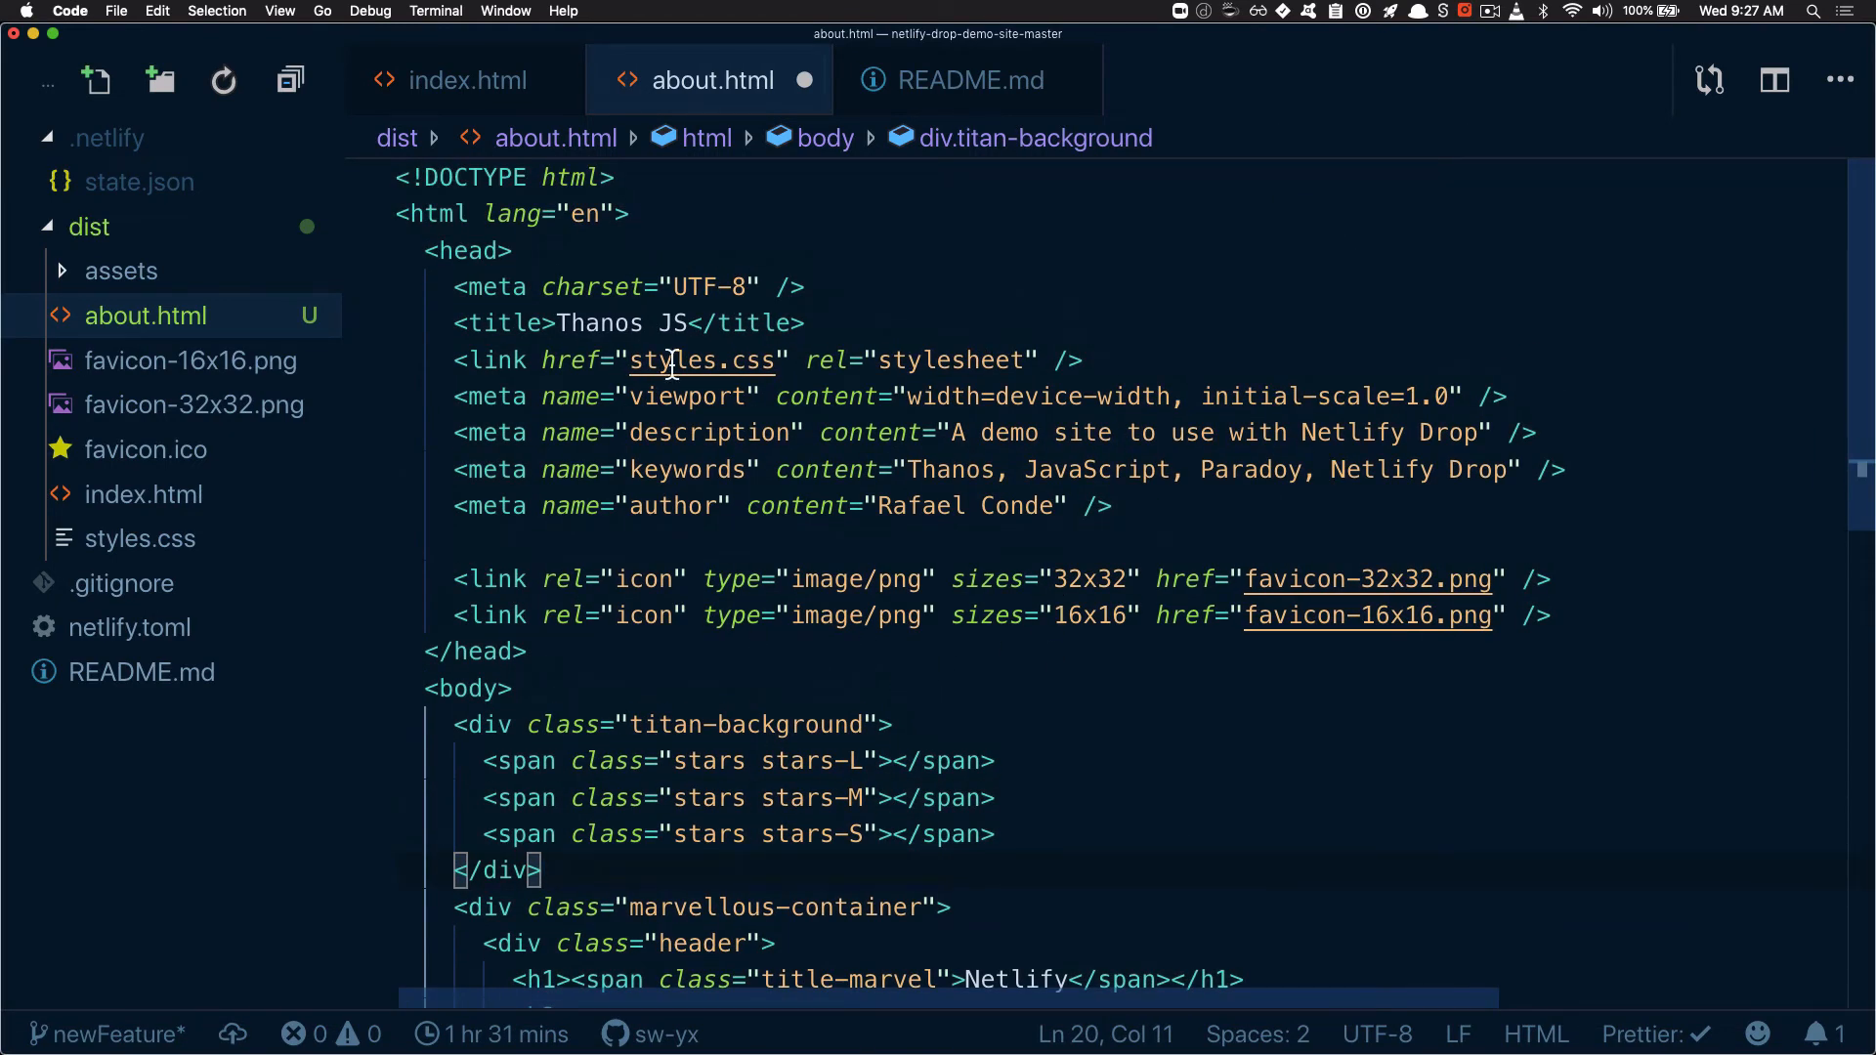
click(587, 323)
click(689, 323)
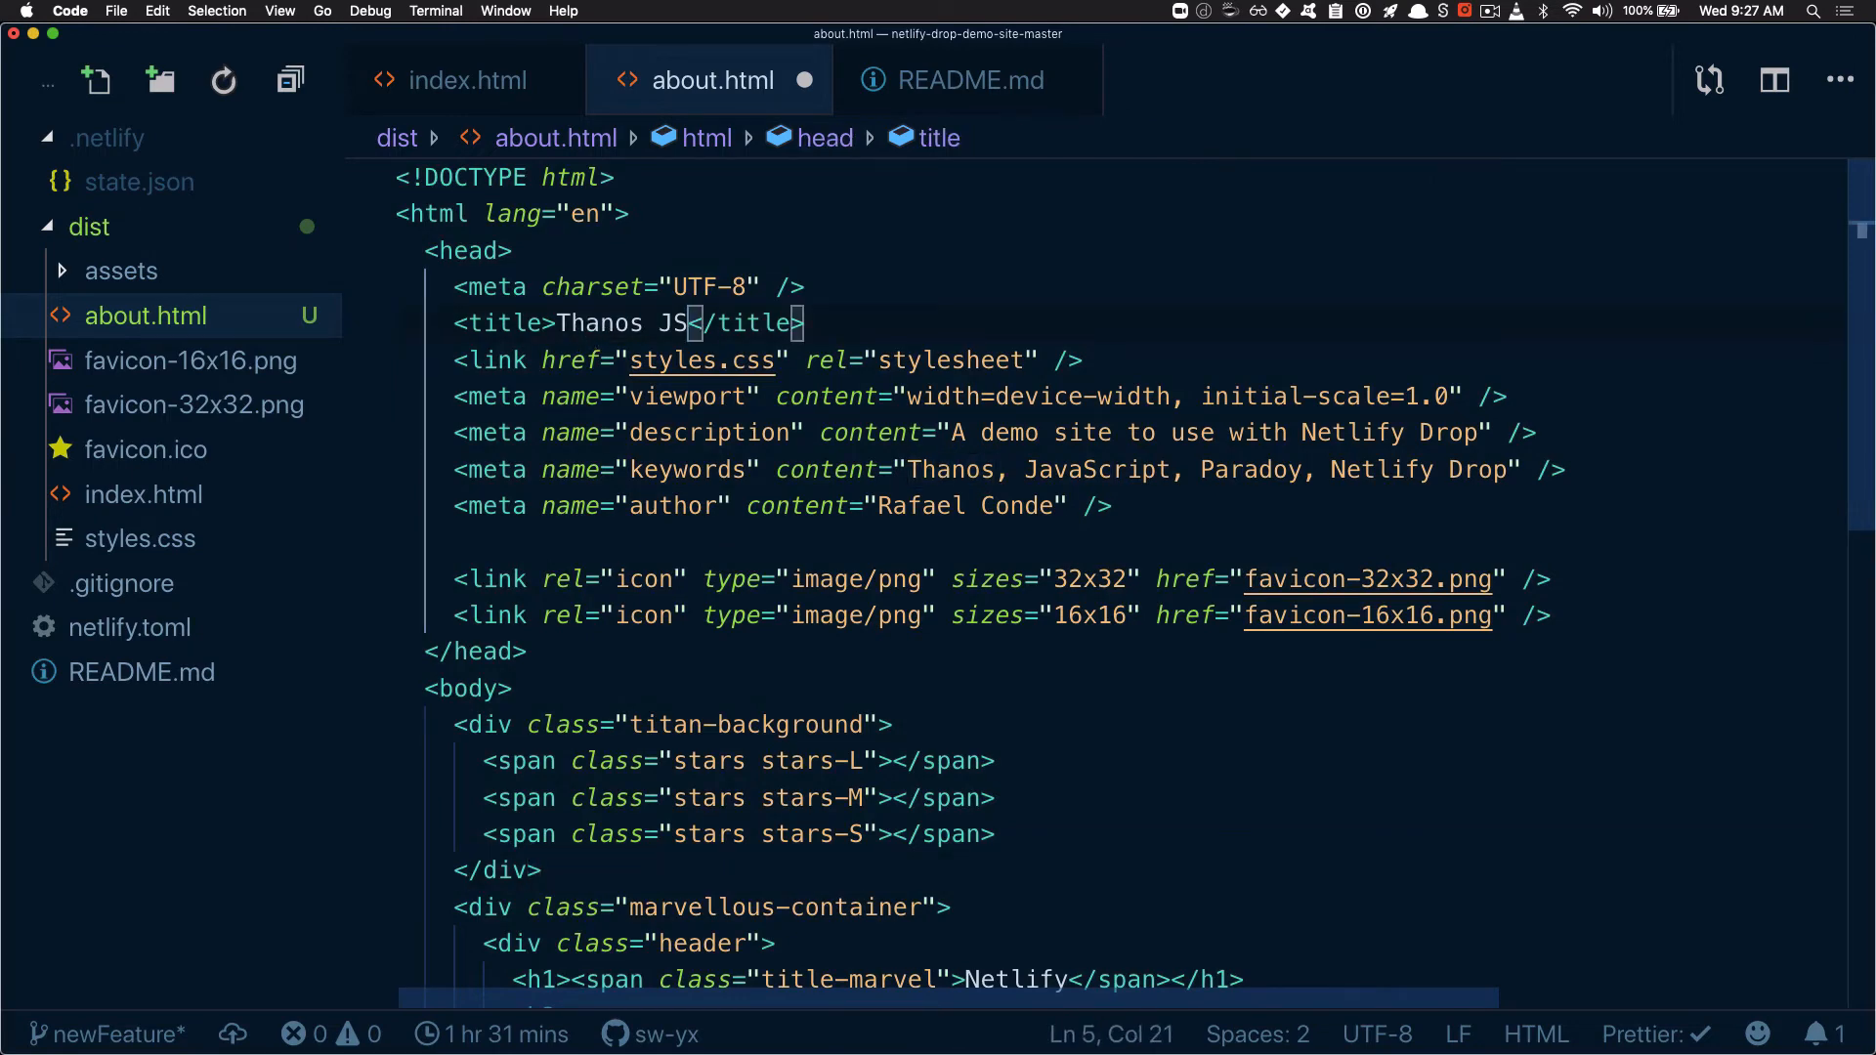
text(About Us)
key(super+s)
click(786, 666)
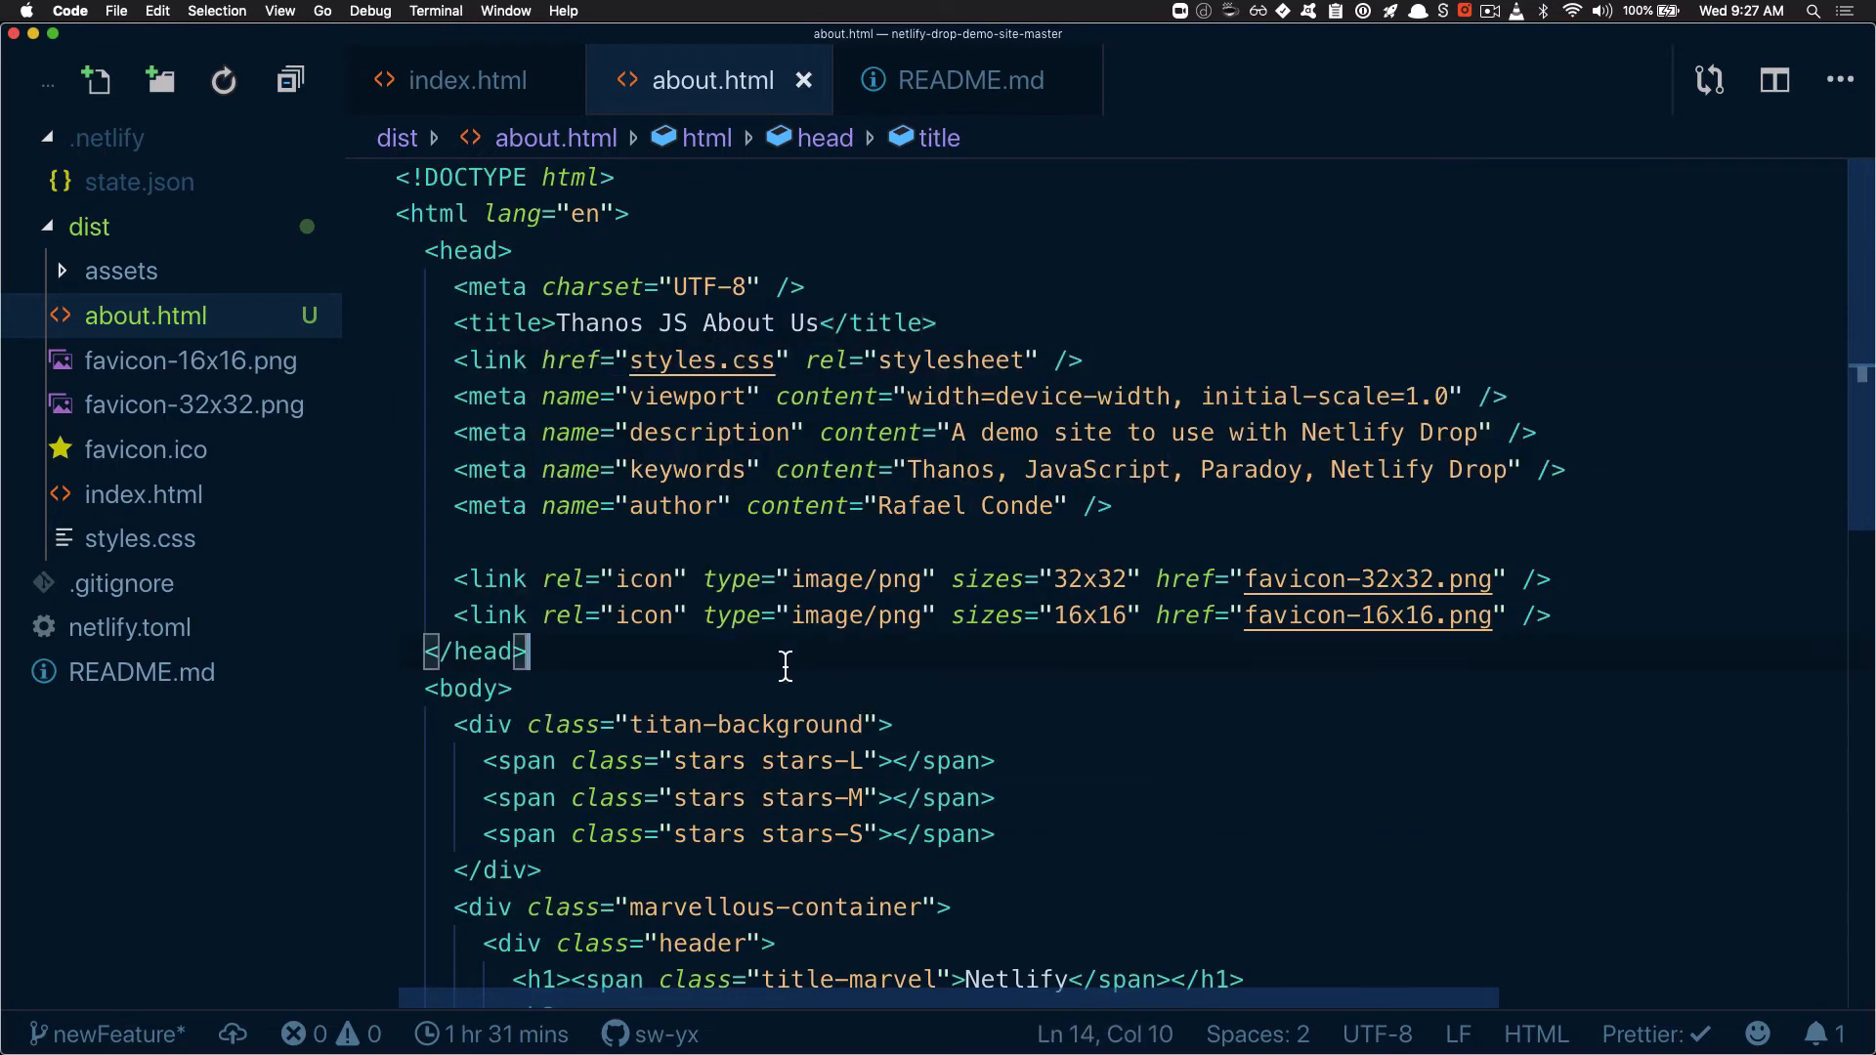
Show the terminal and switch the repository to the master branch with the gcm alias
click(704, 469)
key(ctrl+grave)
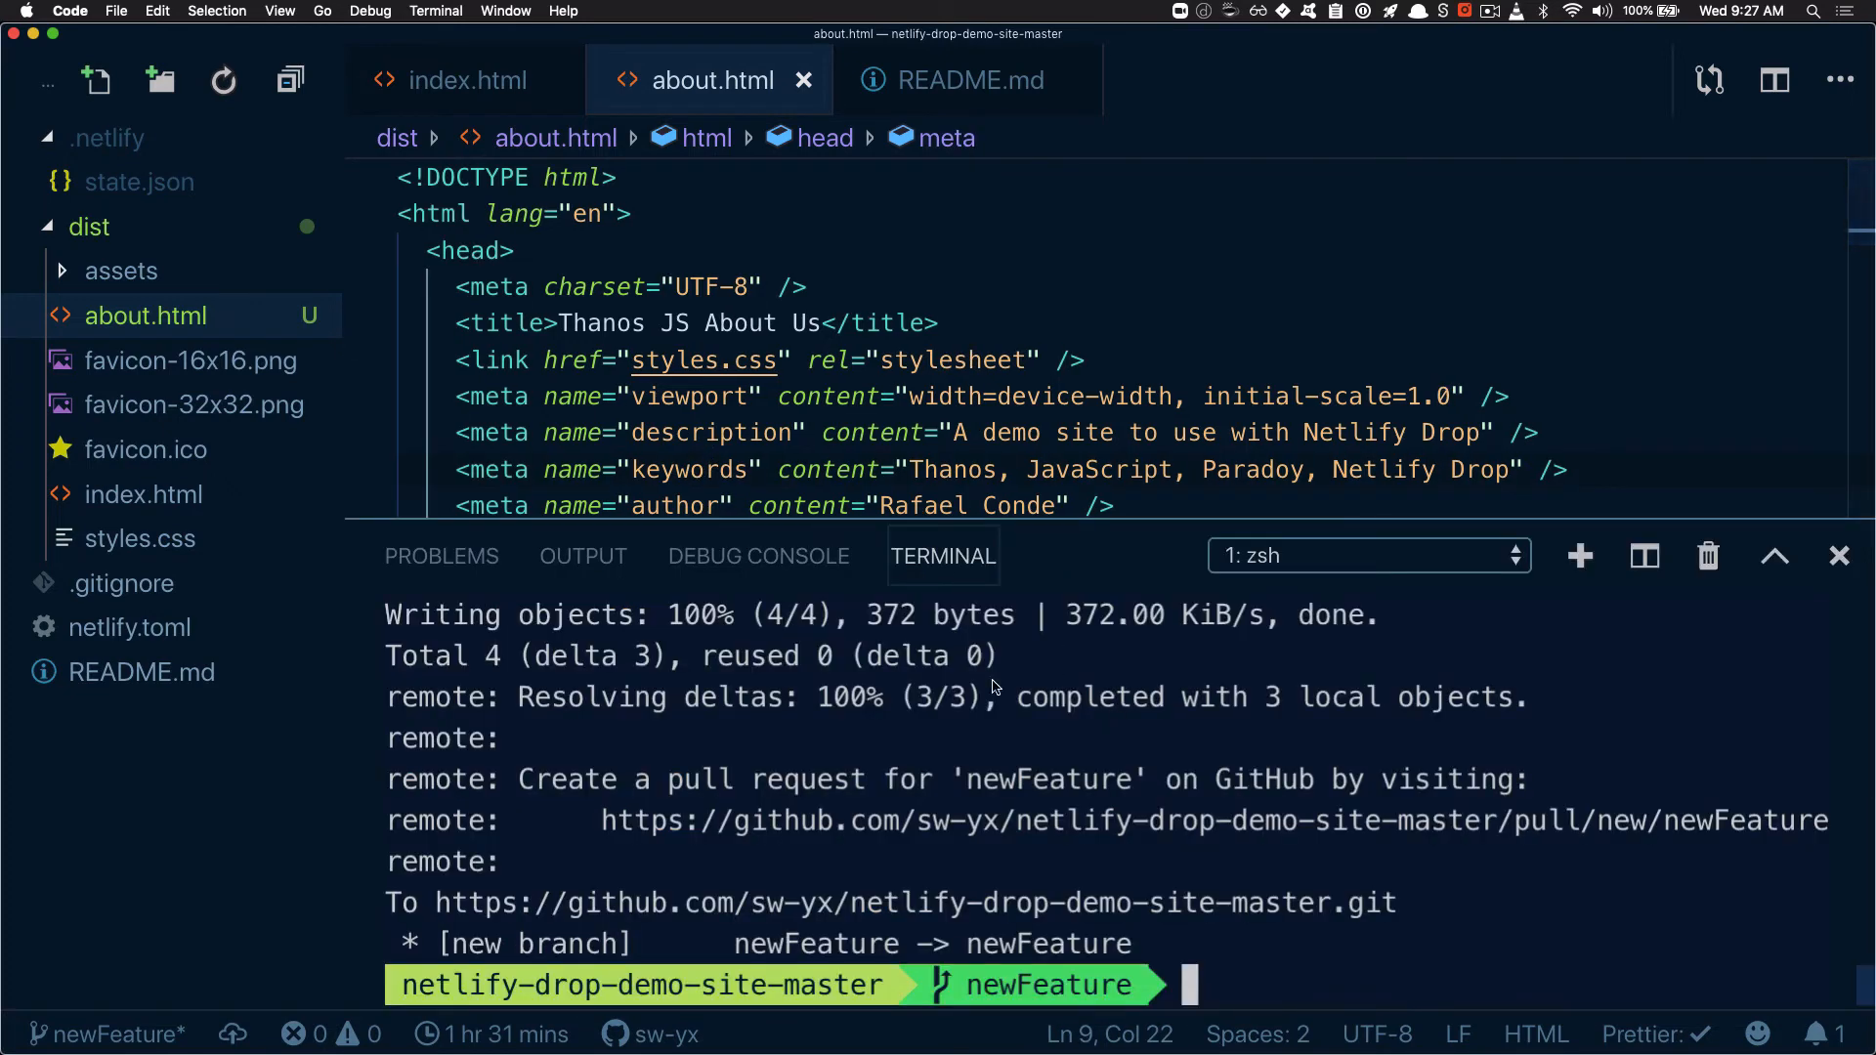
scroll(850, 431, down, 10)
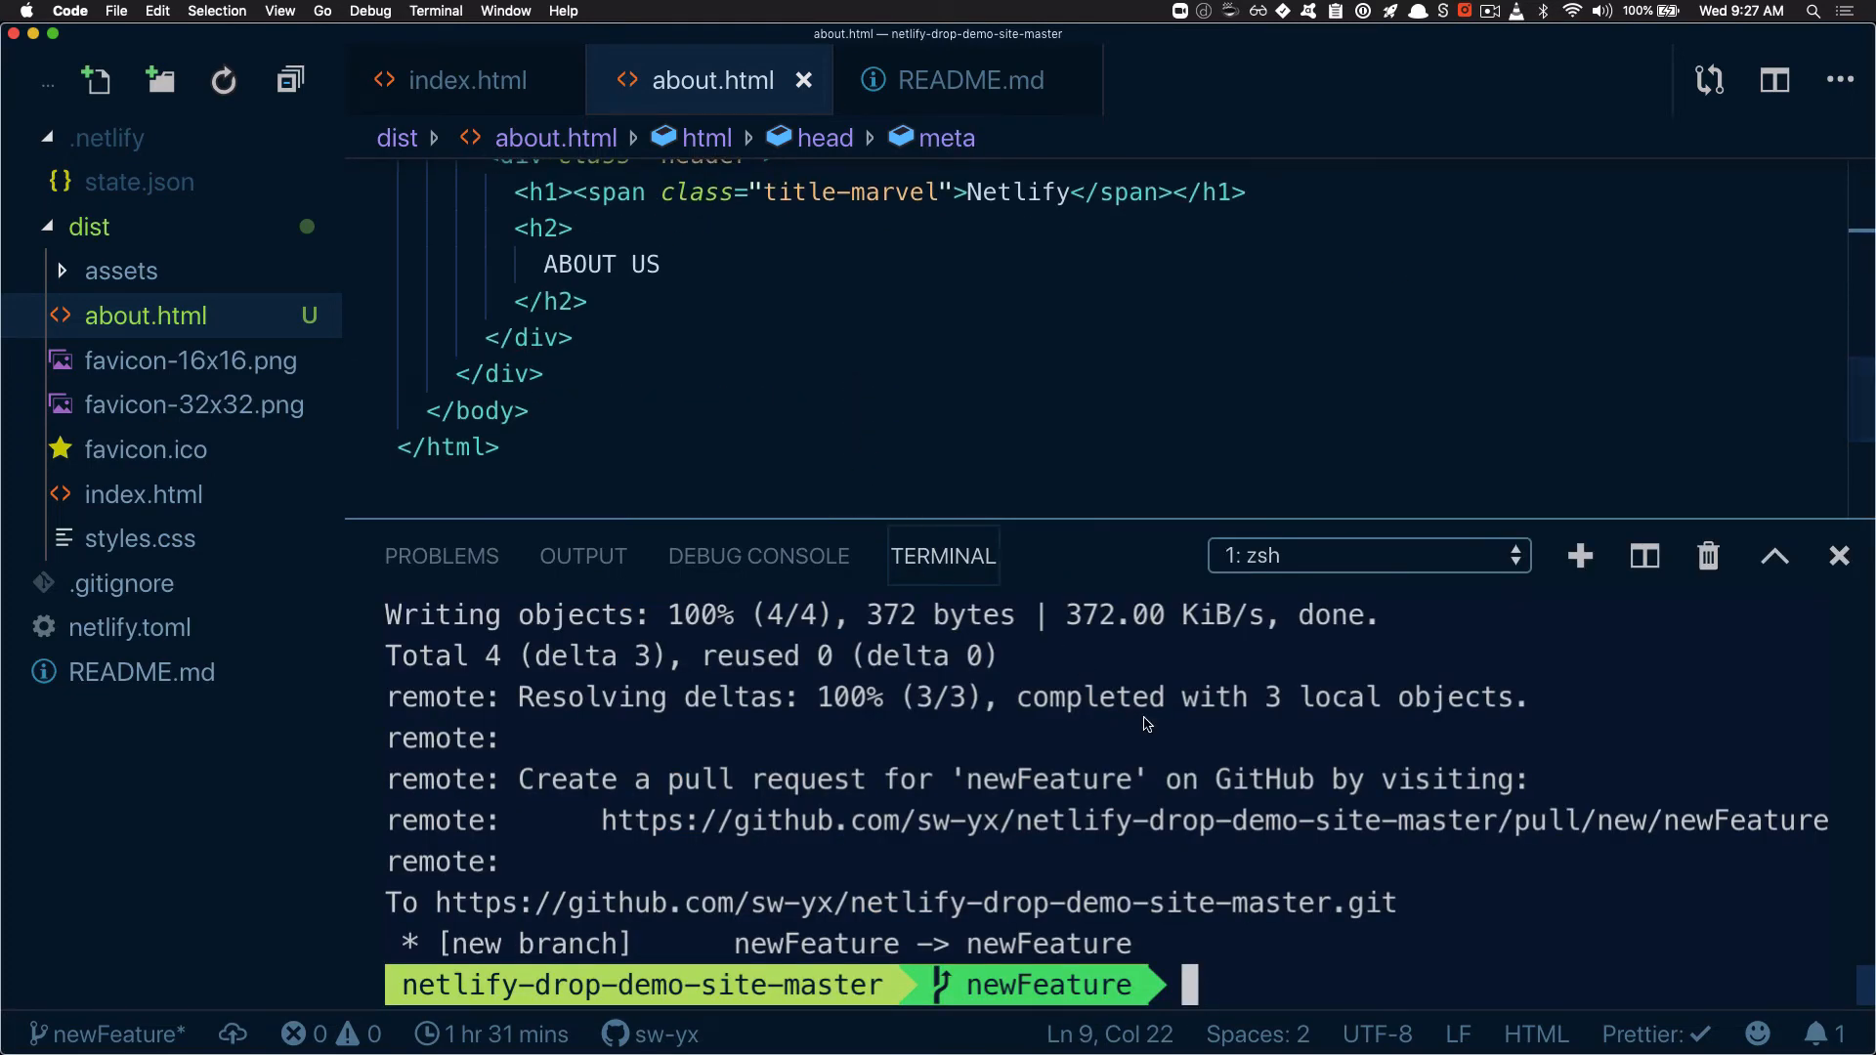
text(gcm)
key(Return)
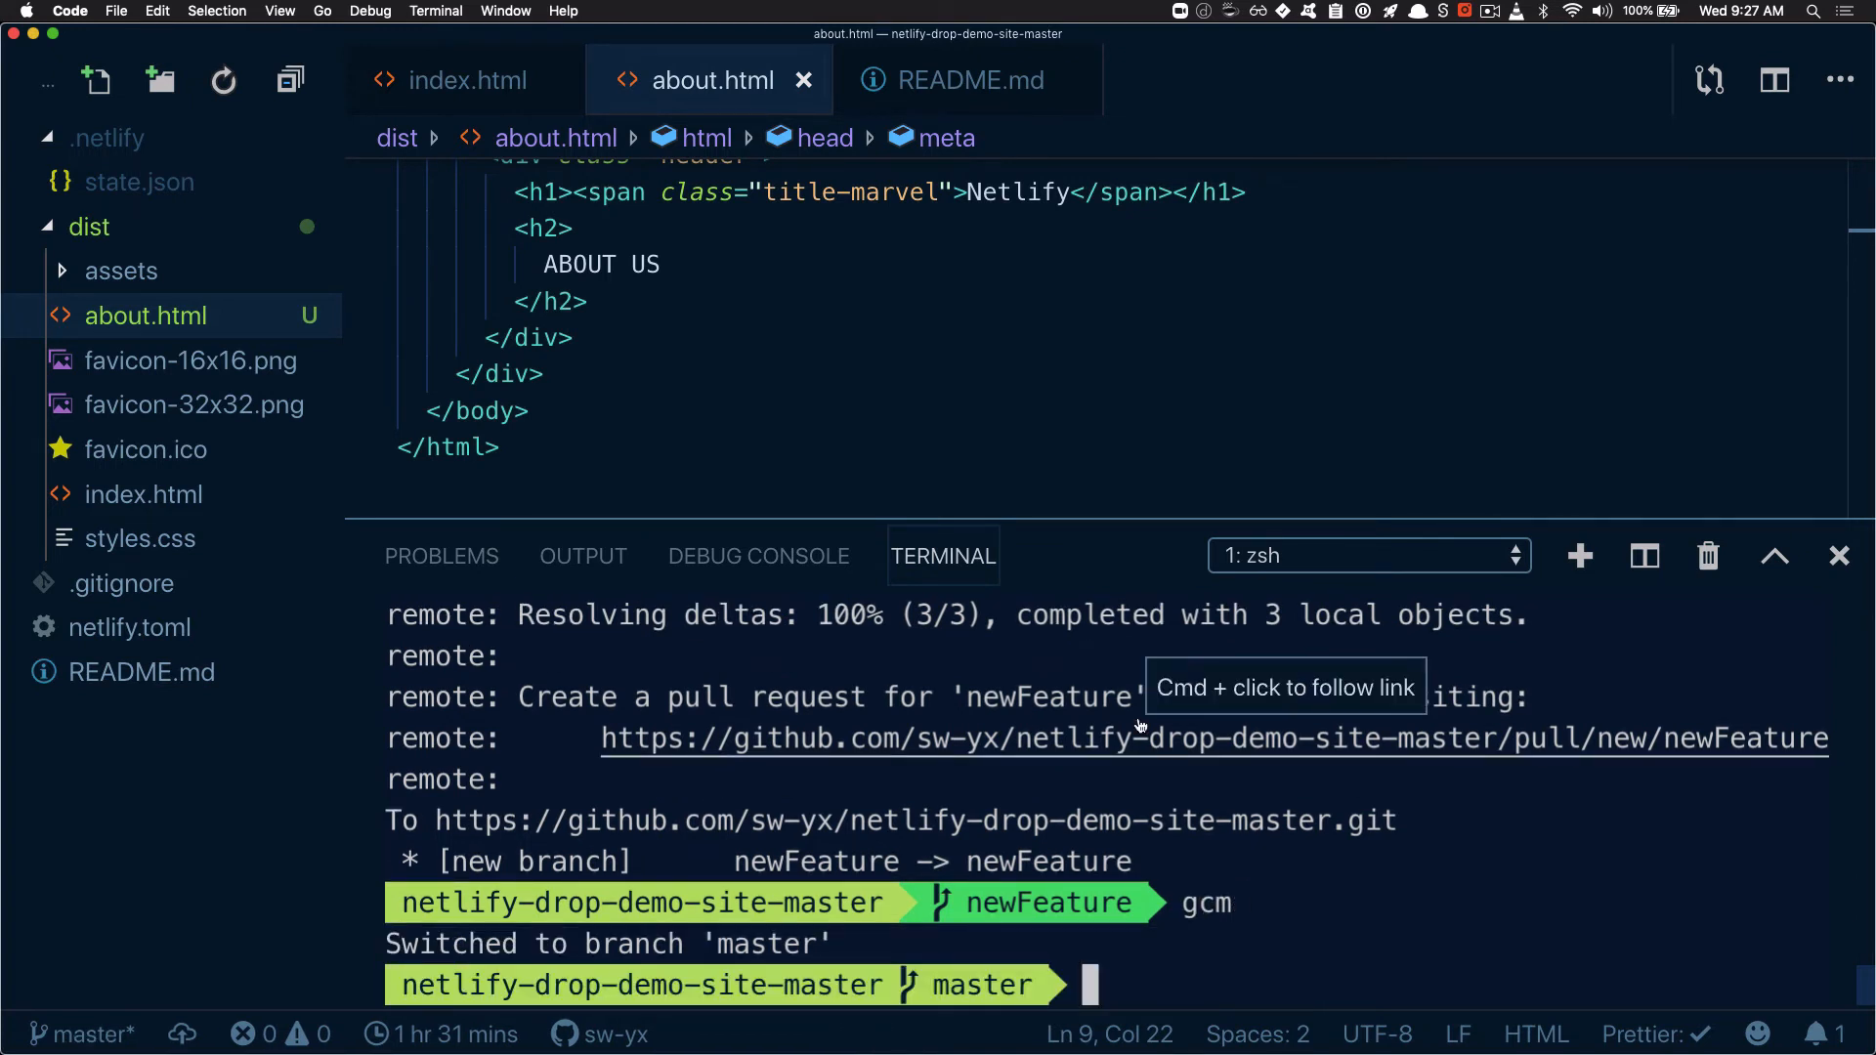
Commit the changes with gadmit "new about us page" and force-push master with gpom -f
text(g)
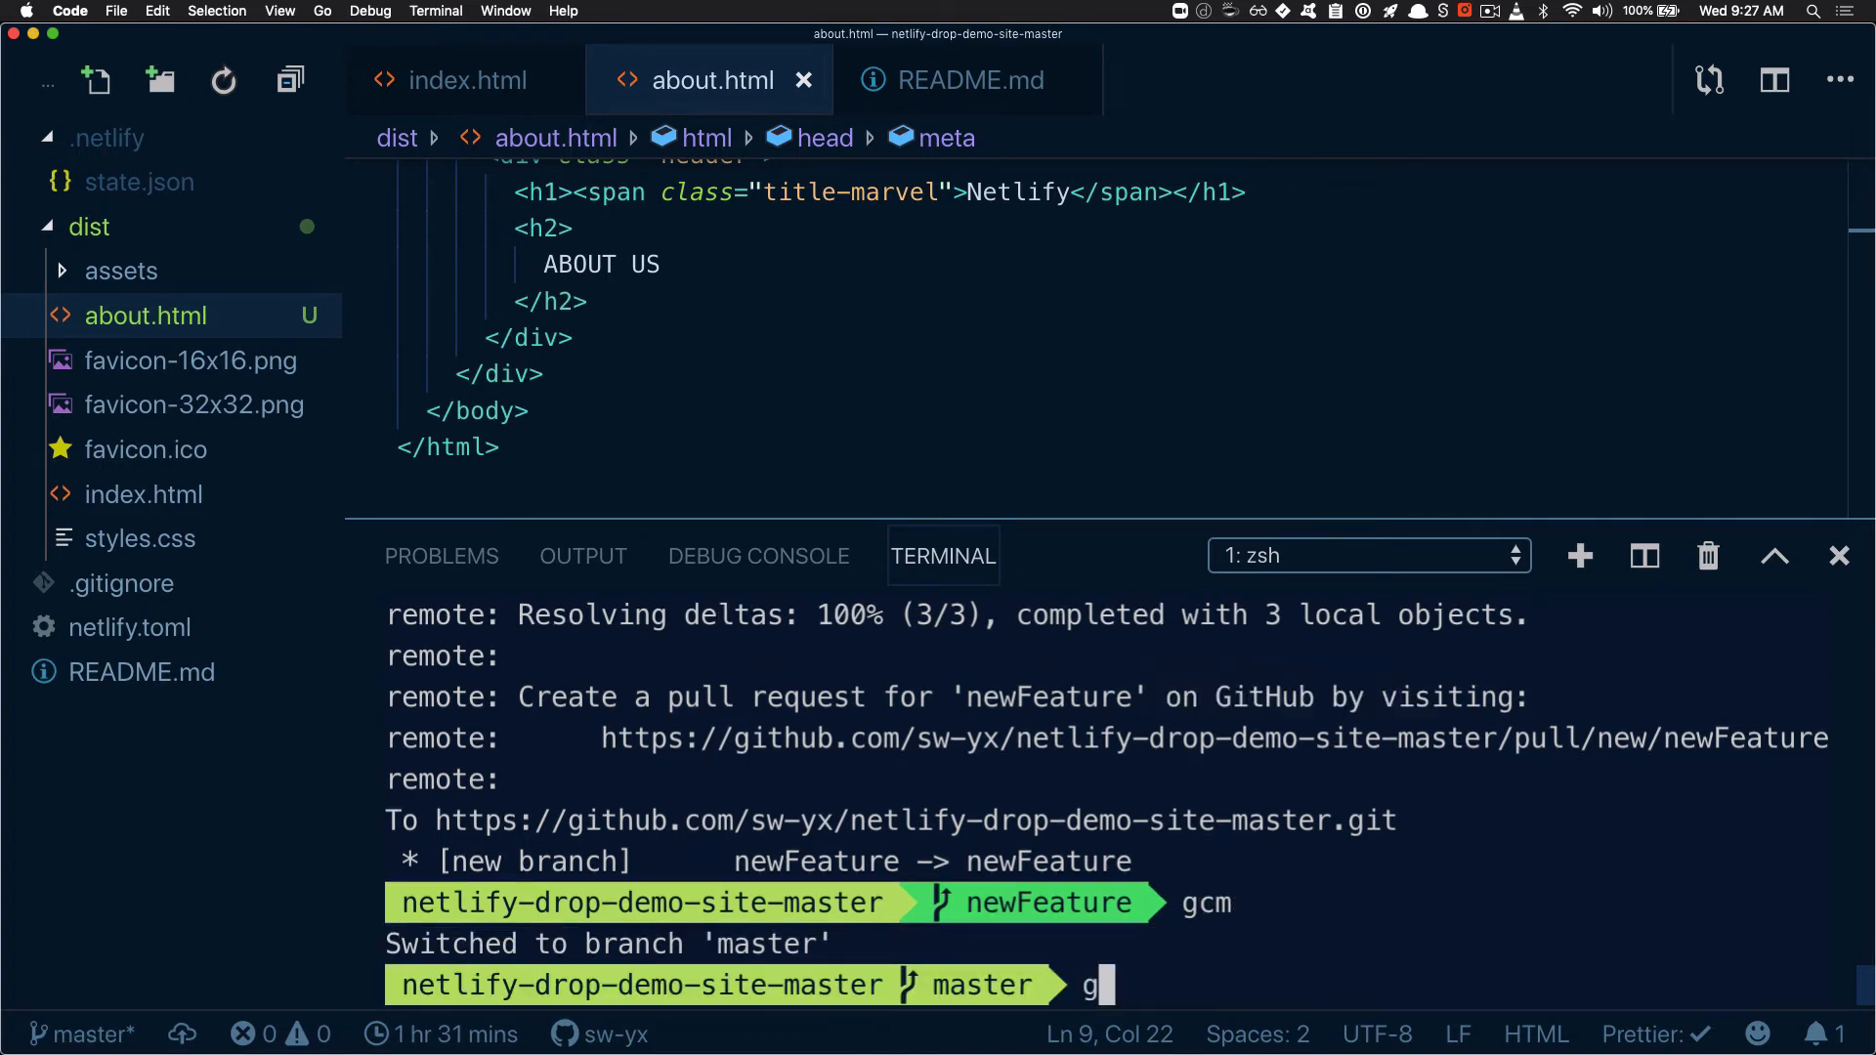
text(admit ")
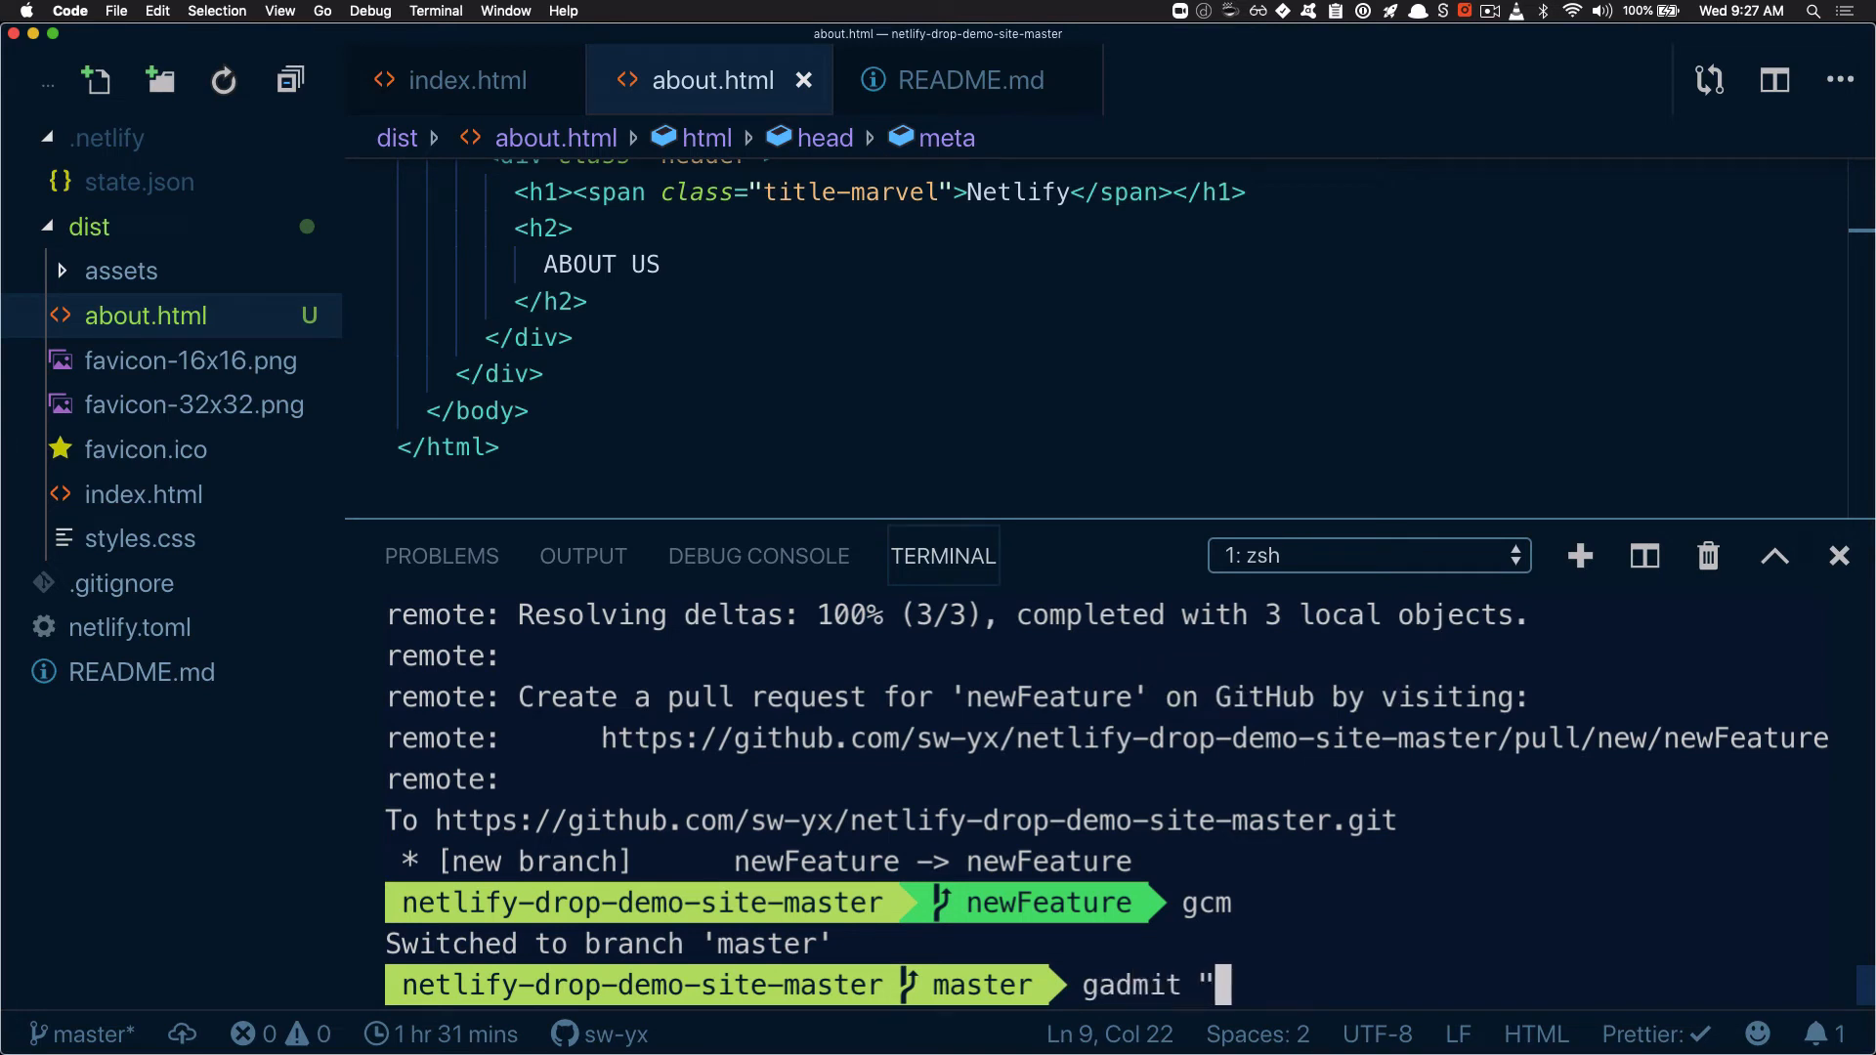
text(new about us )
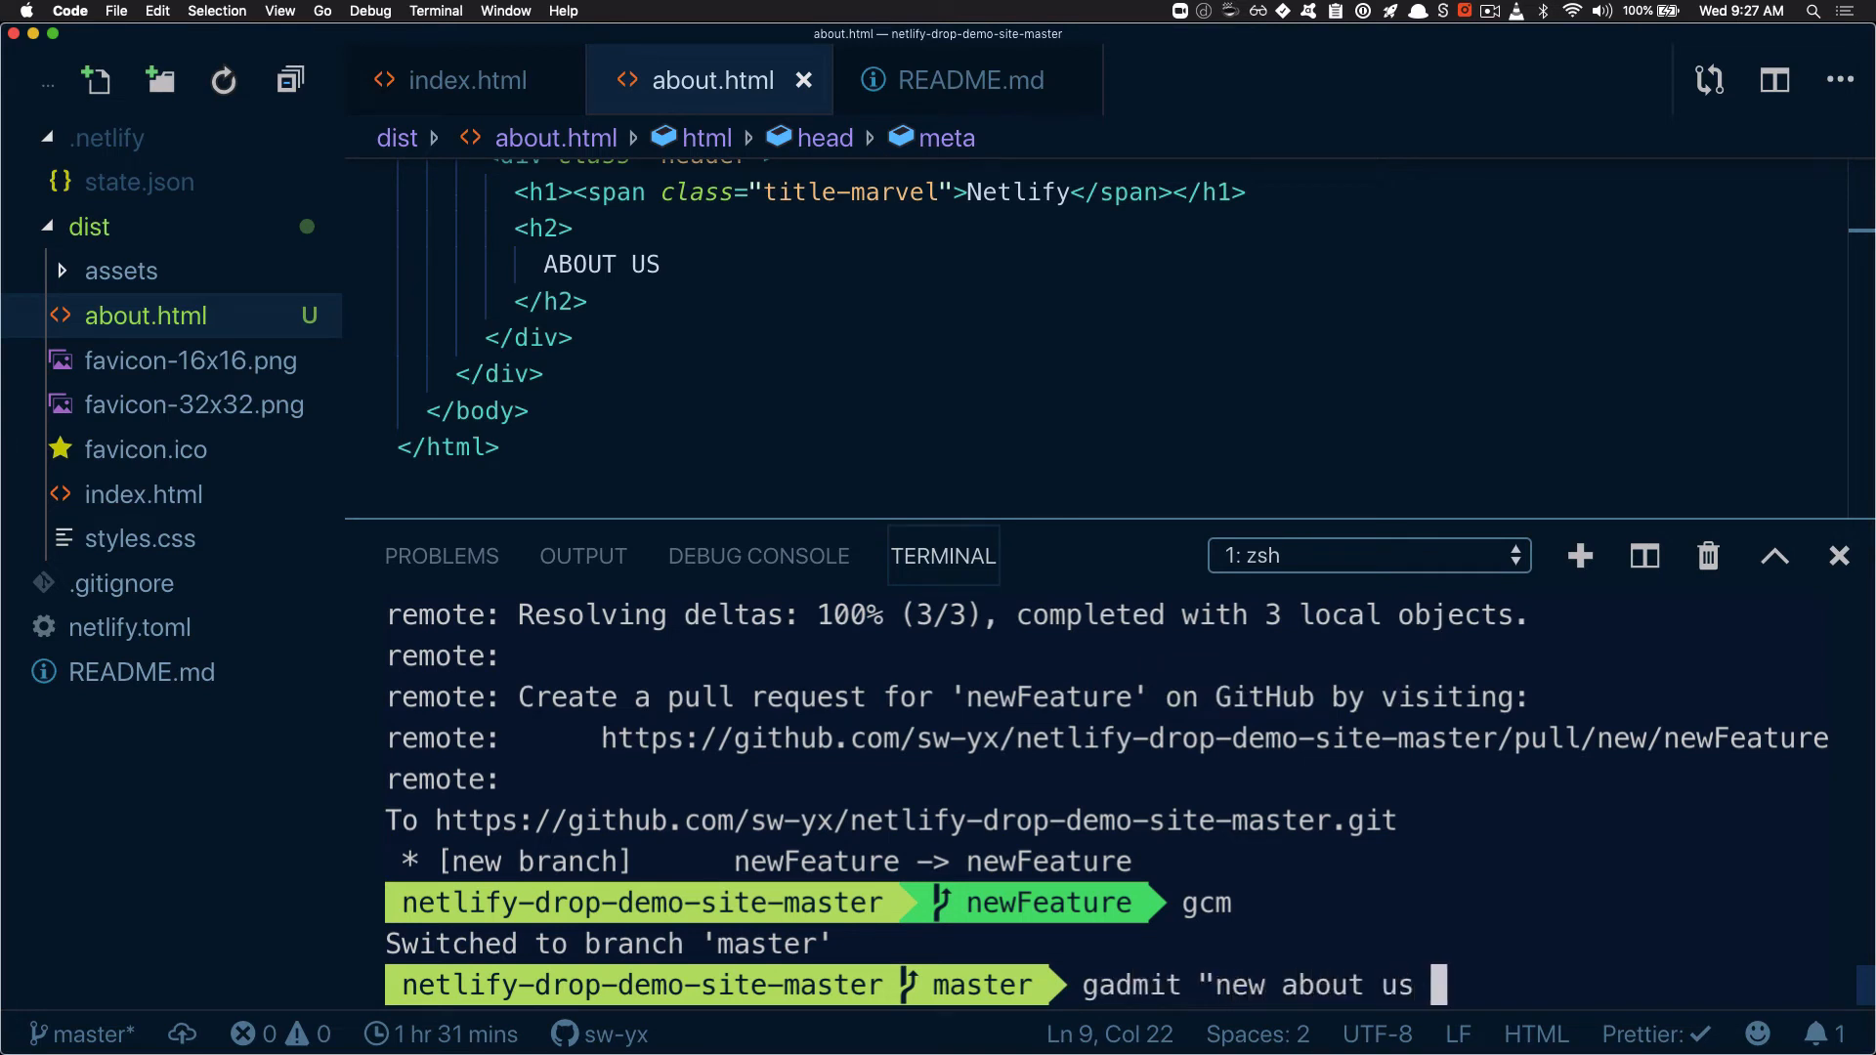
text(page")
key(Return)
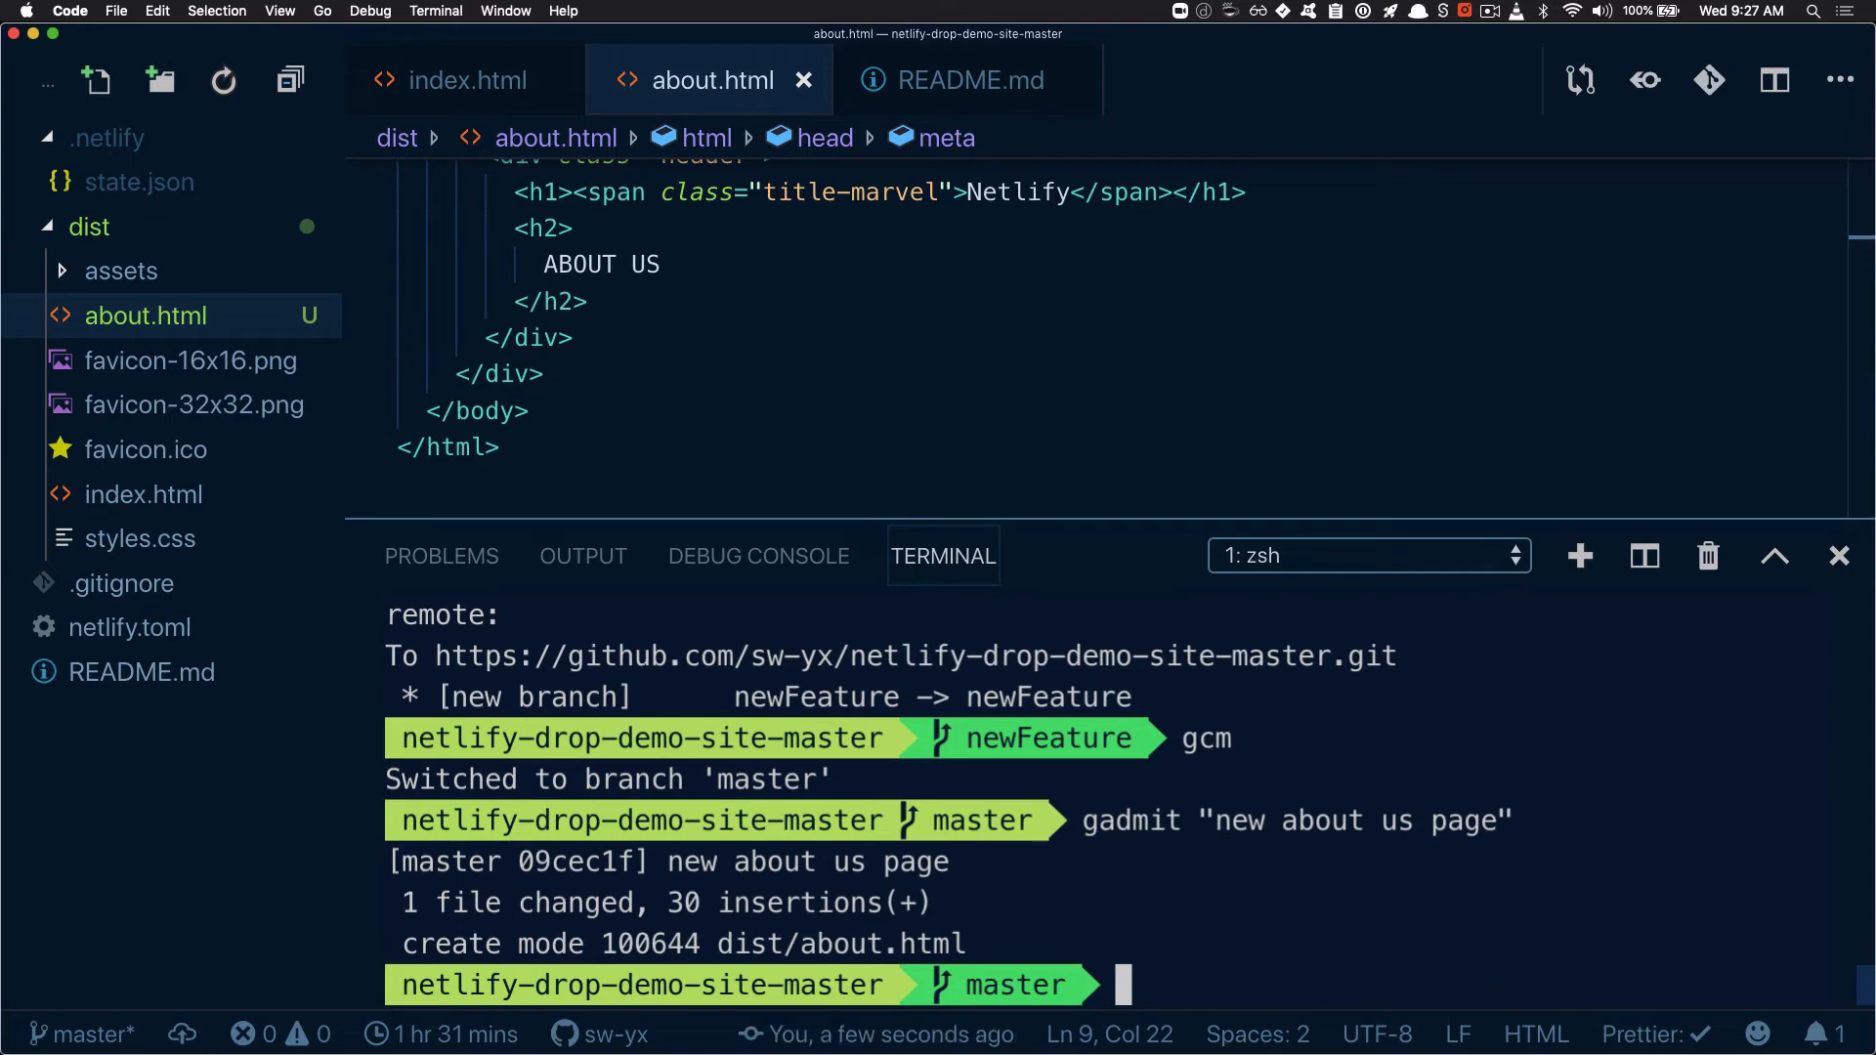
text(gpom)
key(Return)
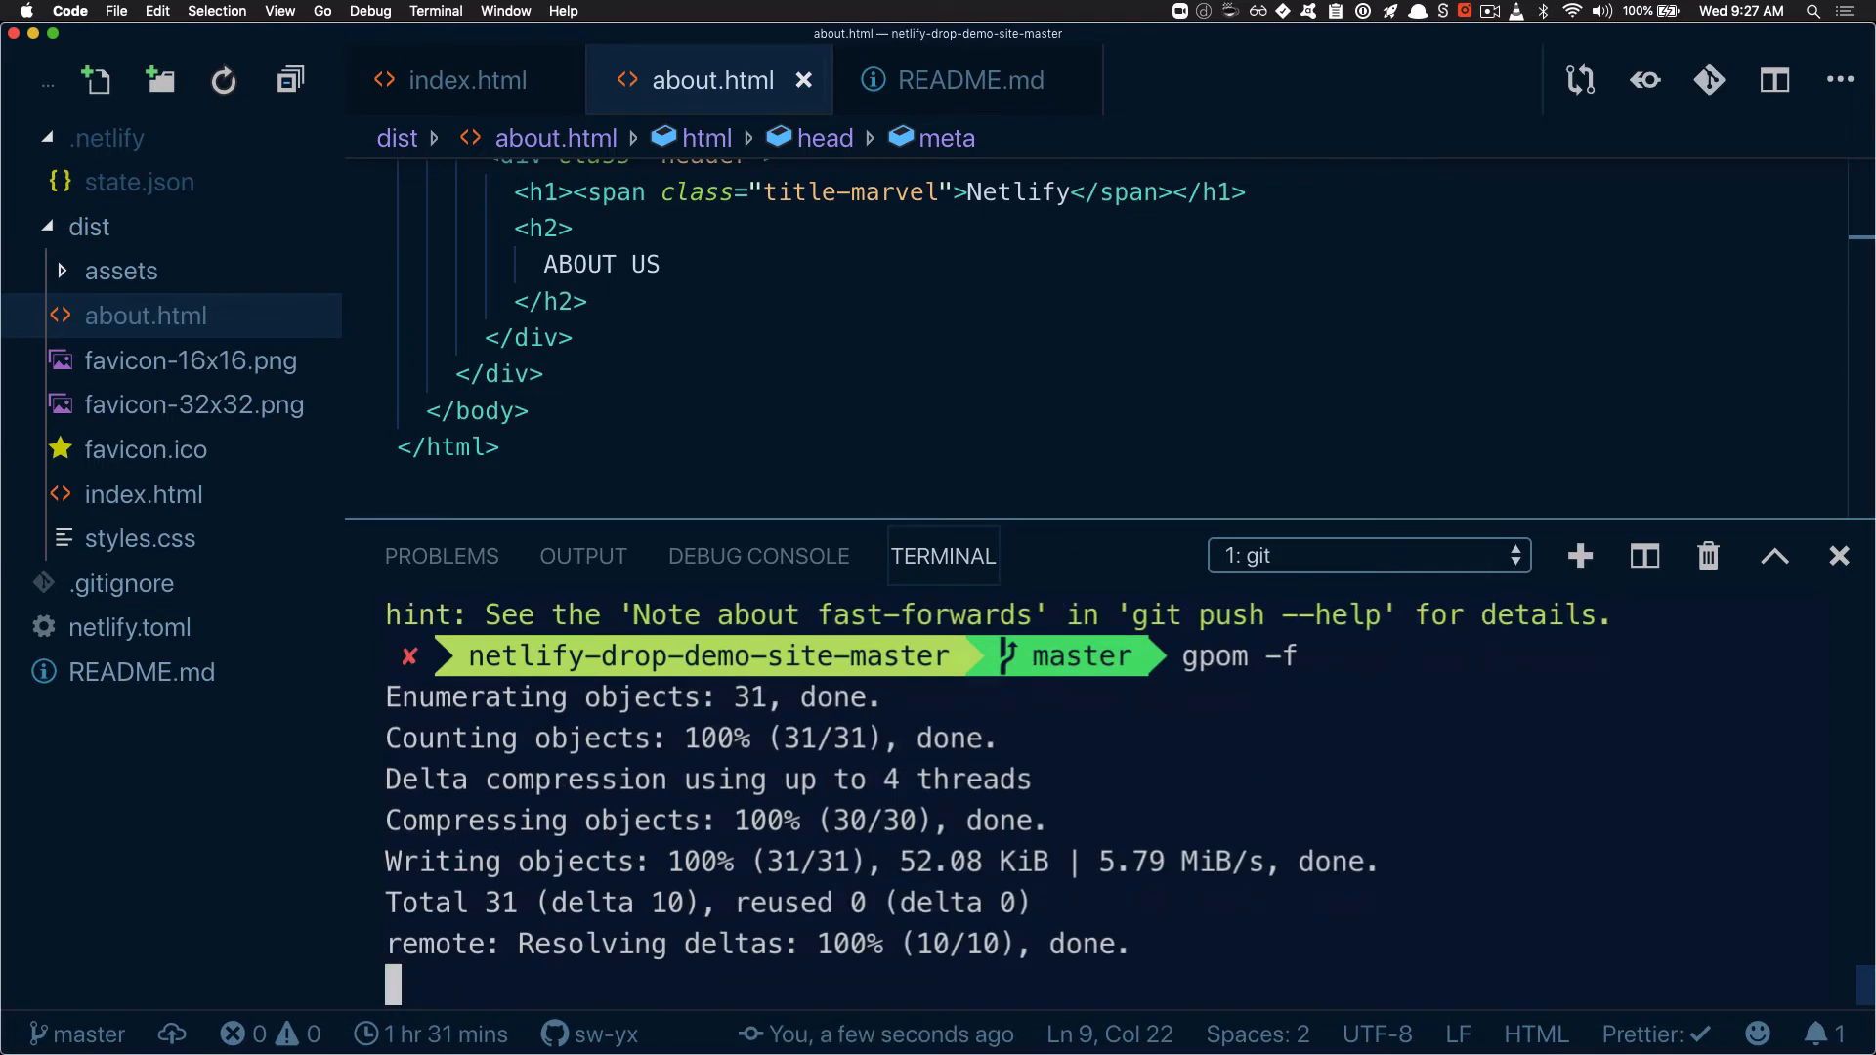
Switch to Chrome and open the /about page of the deployed netlify-drop-demo-site-master site
key(super+Tab)
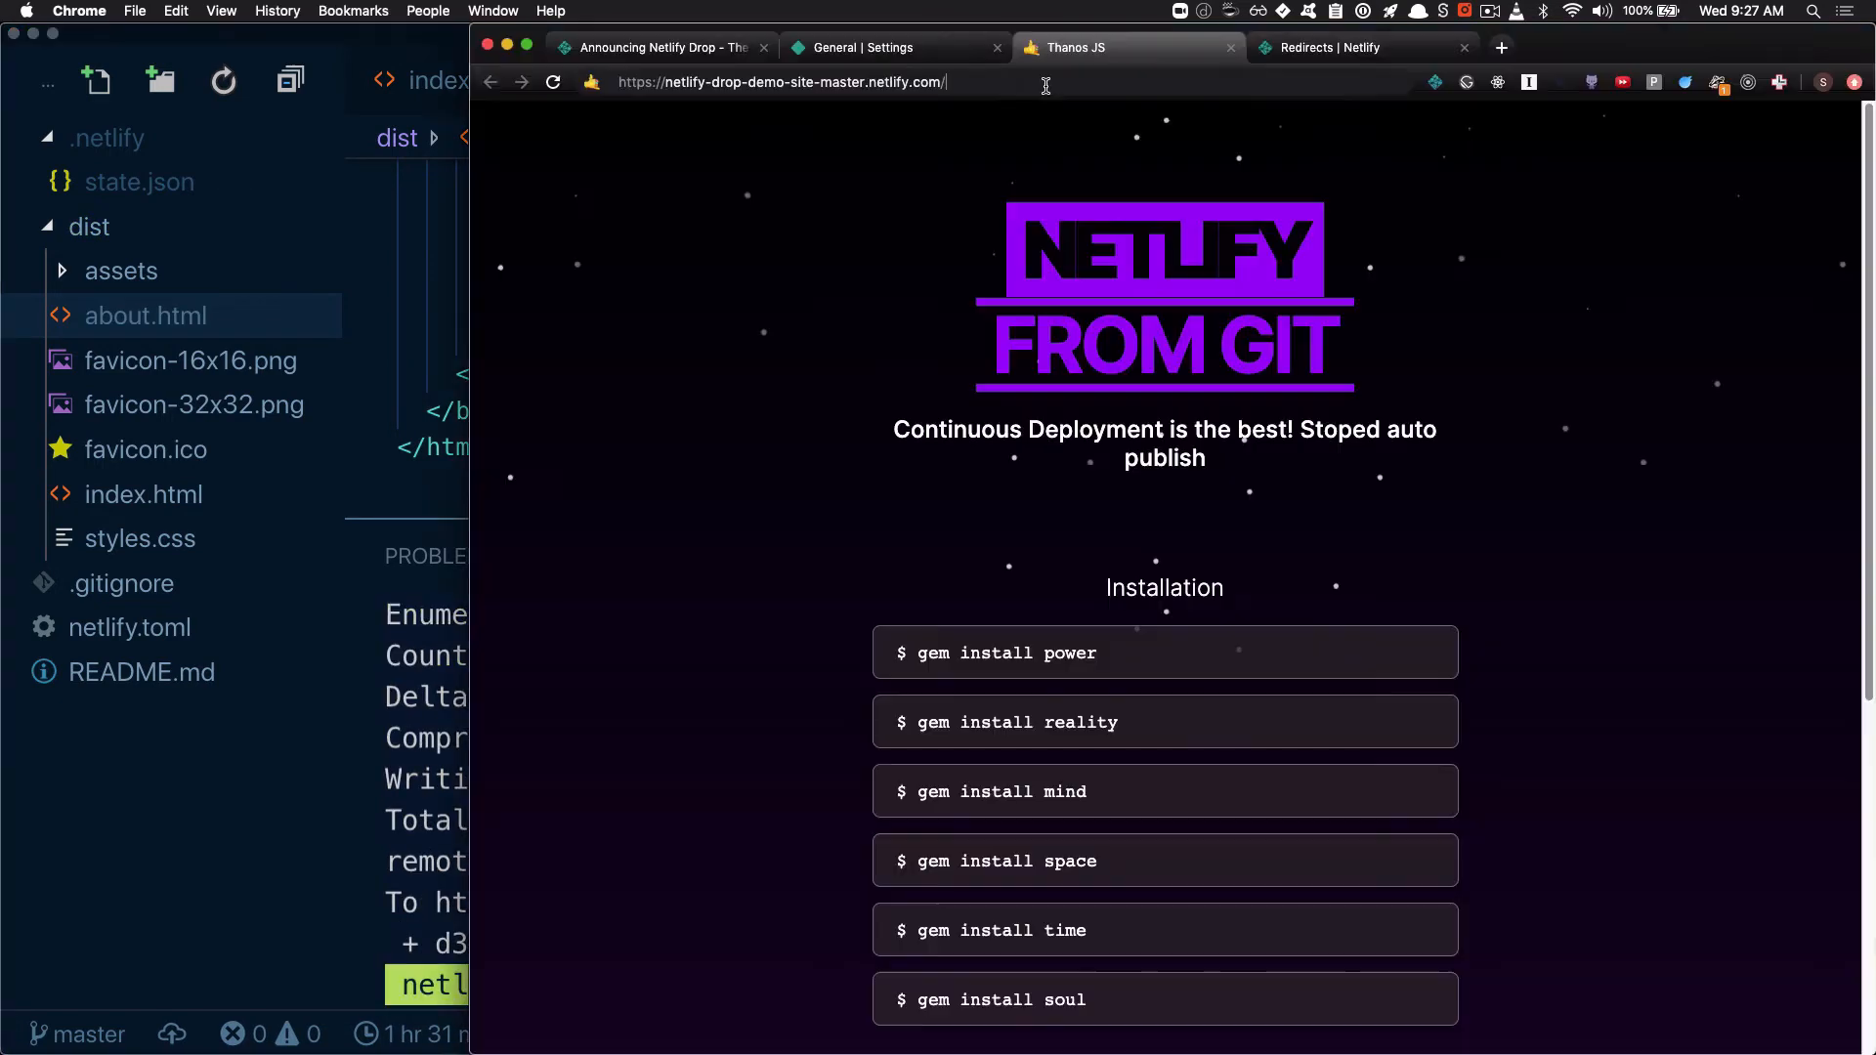
text(about)
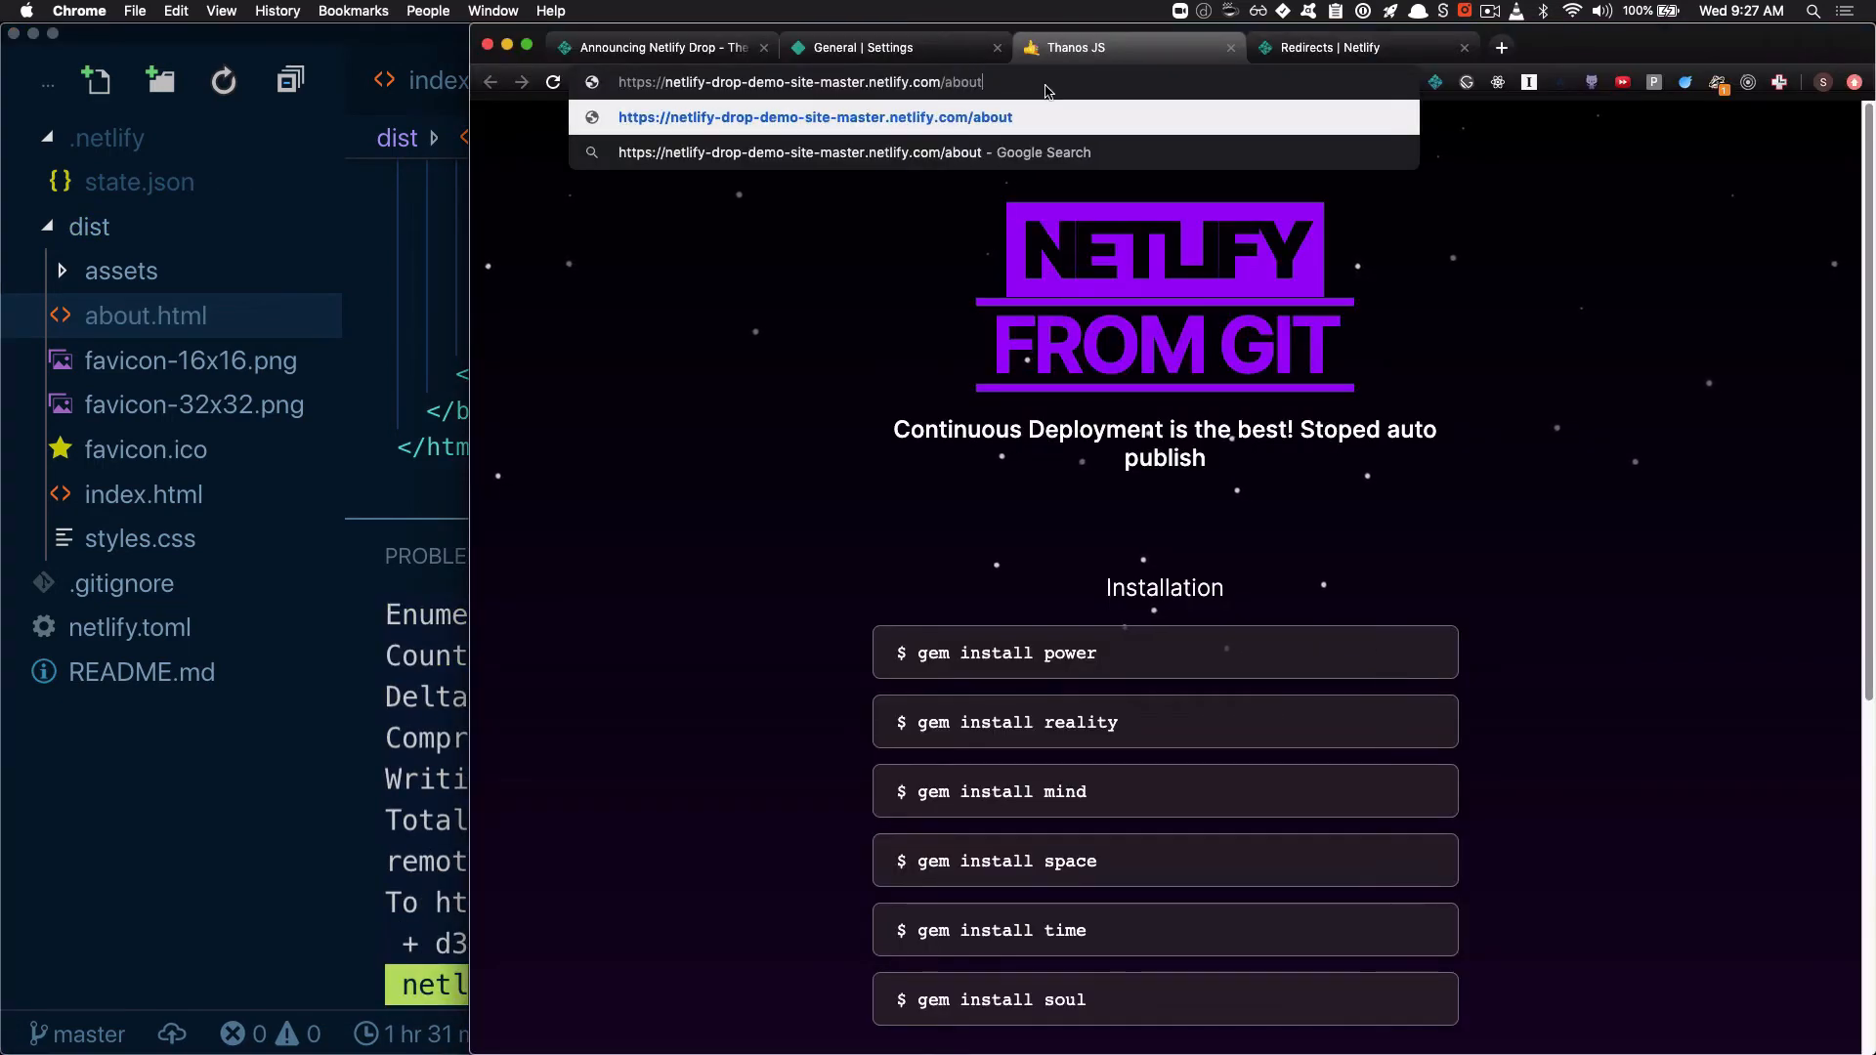
key(Return)
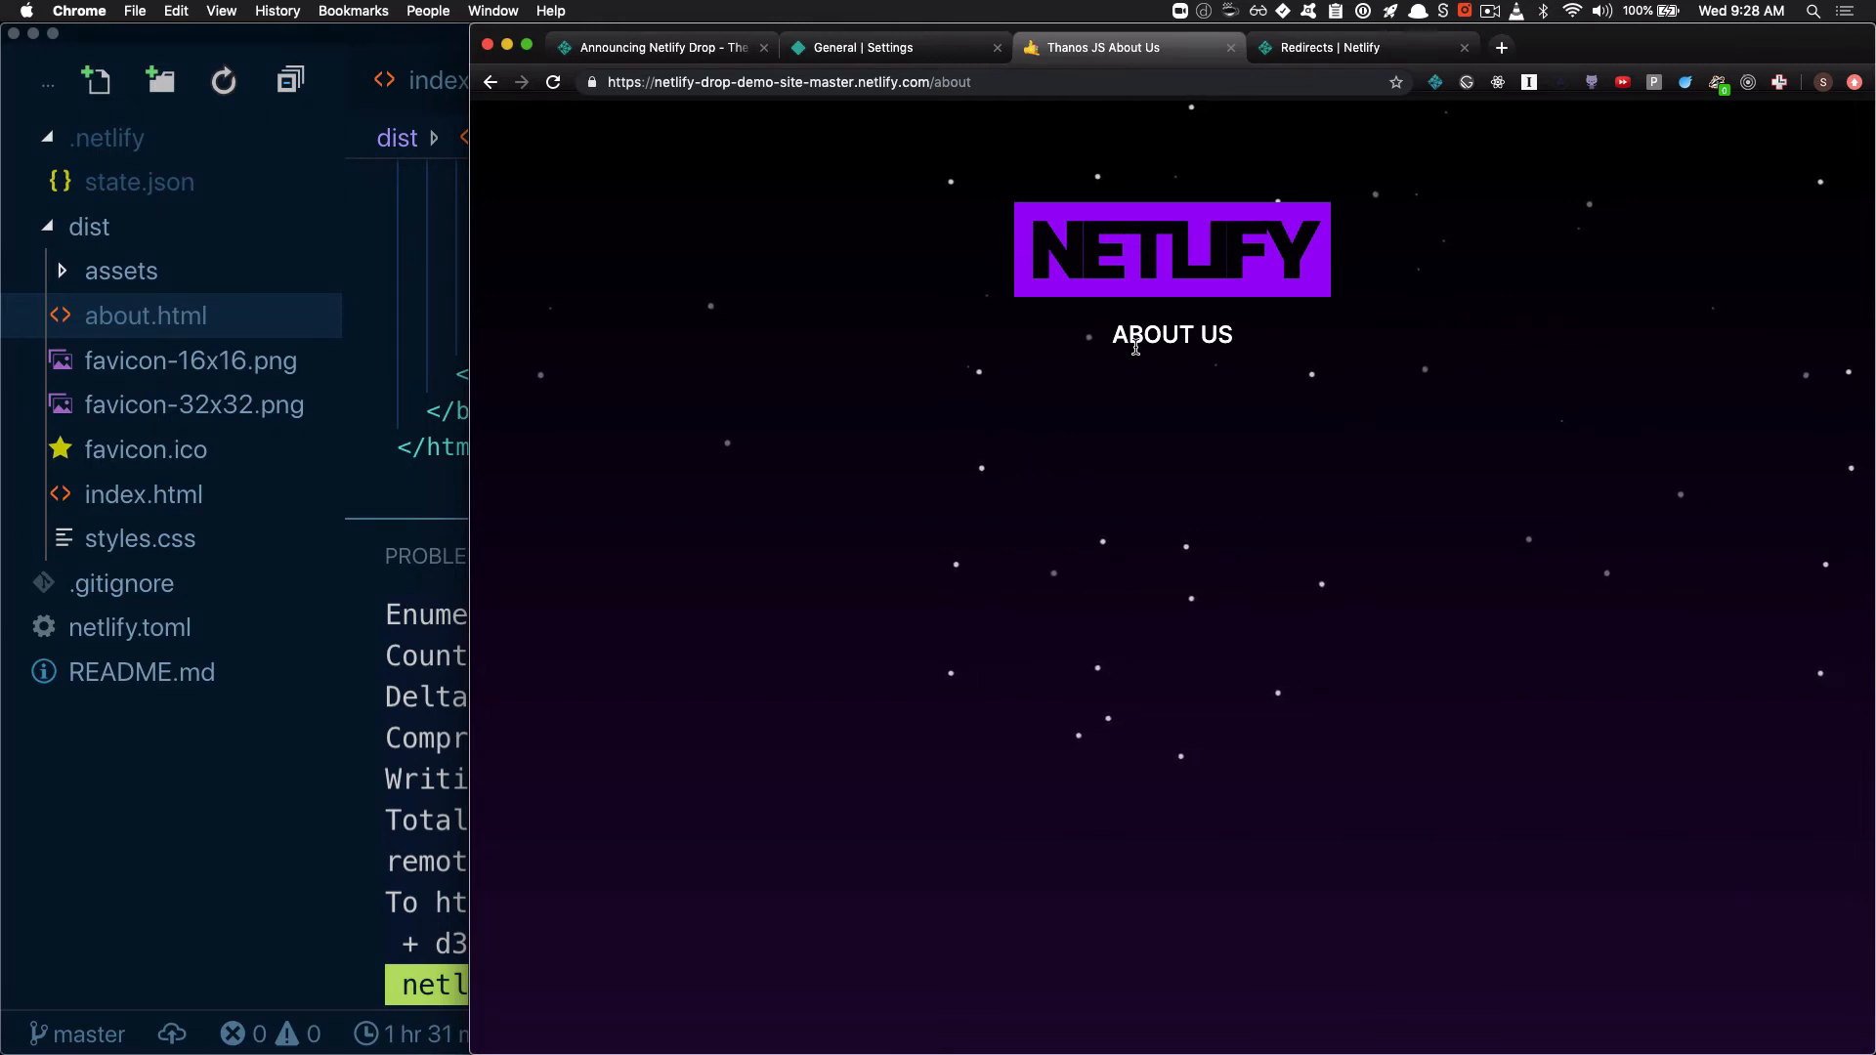
Open the /aboutus path on the deployed site to test an address without a matching page
click(1069, 85)
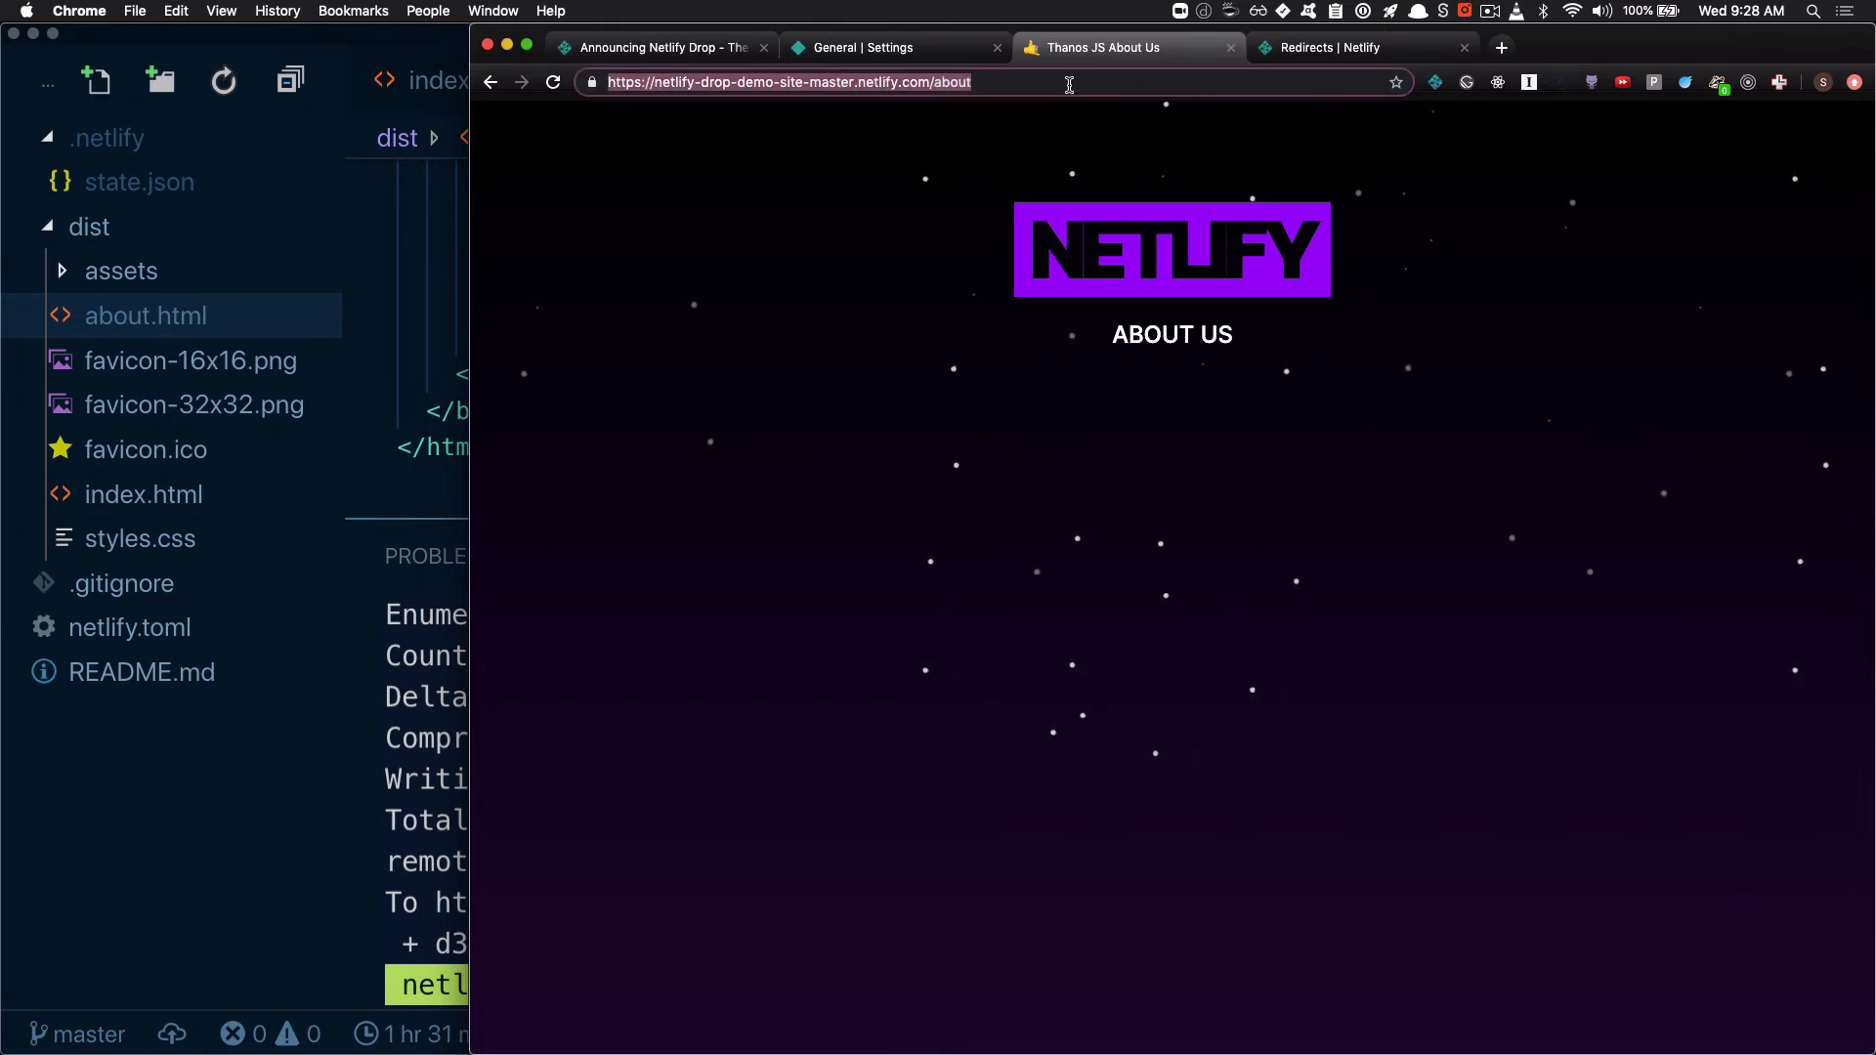
click(1069, 85)
text(us)
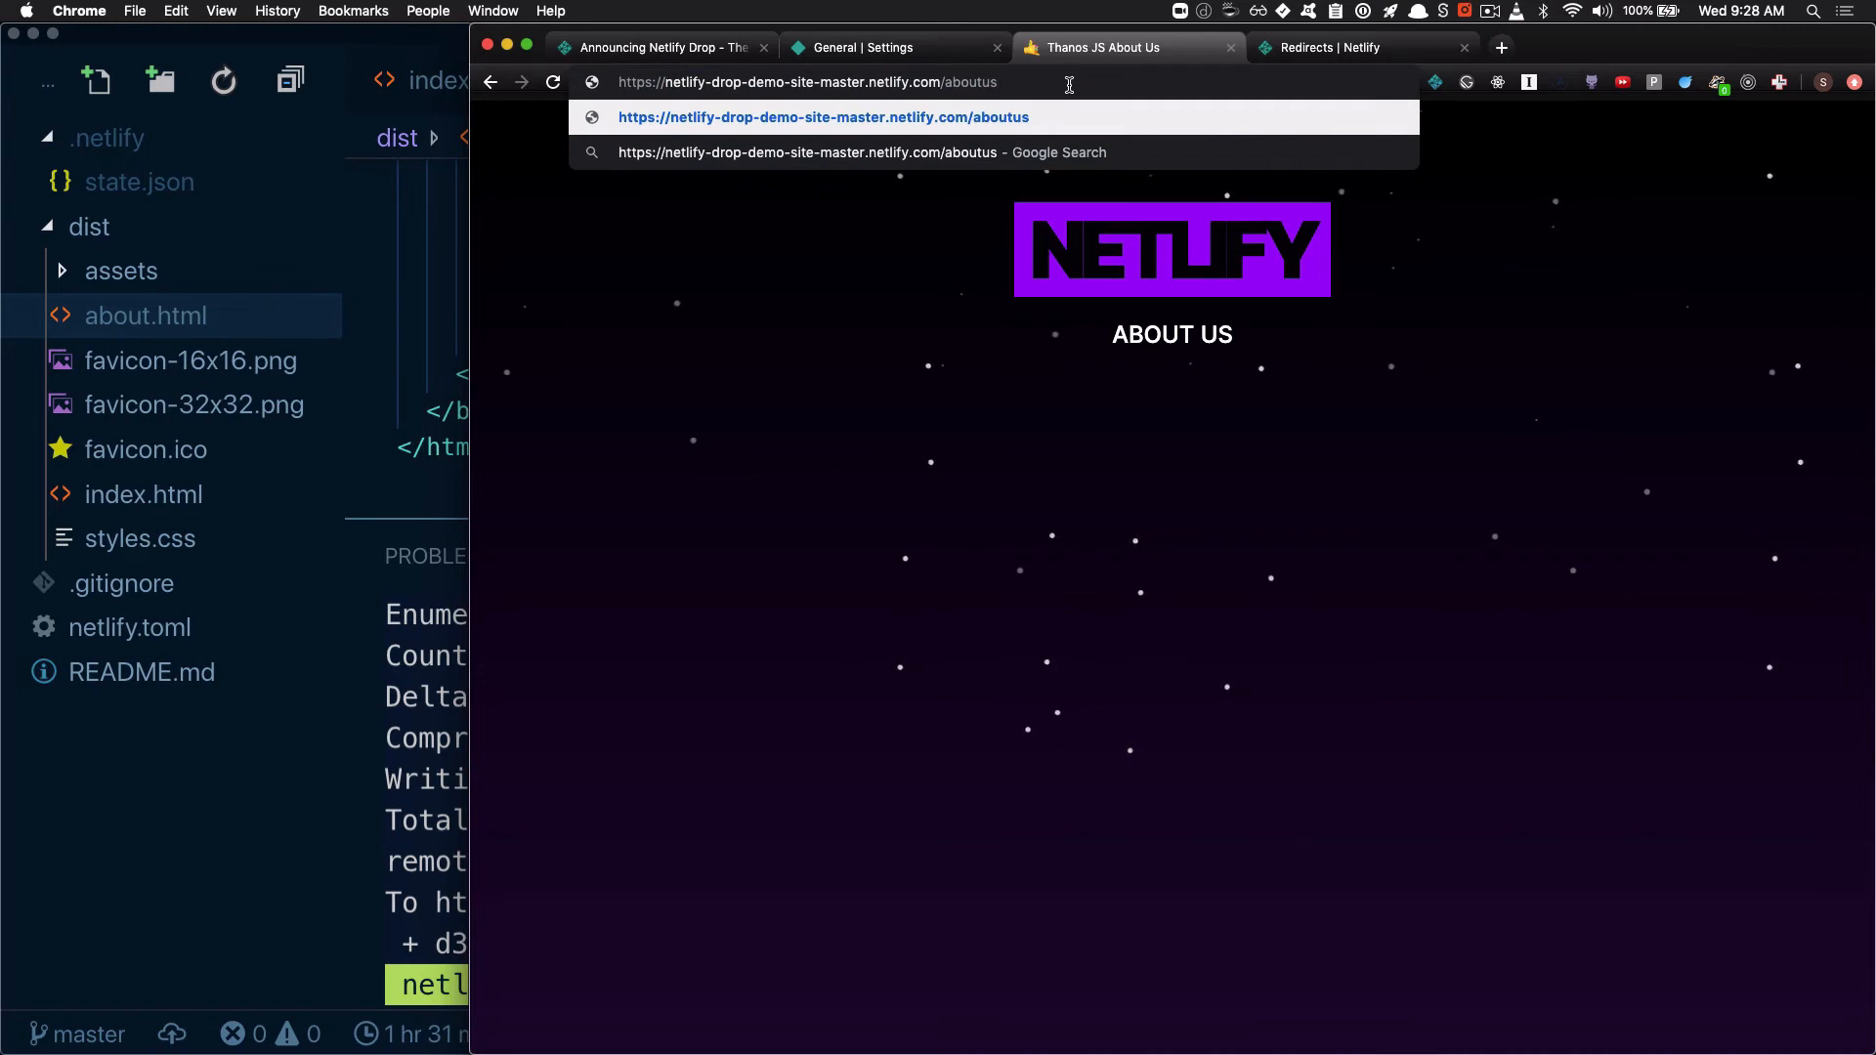
key(Return)
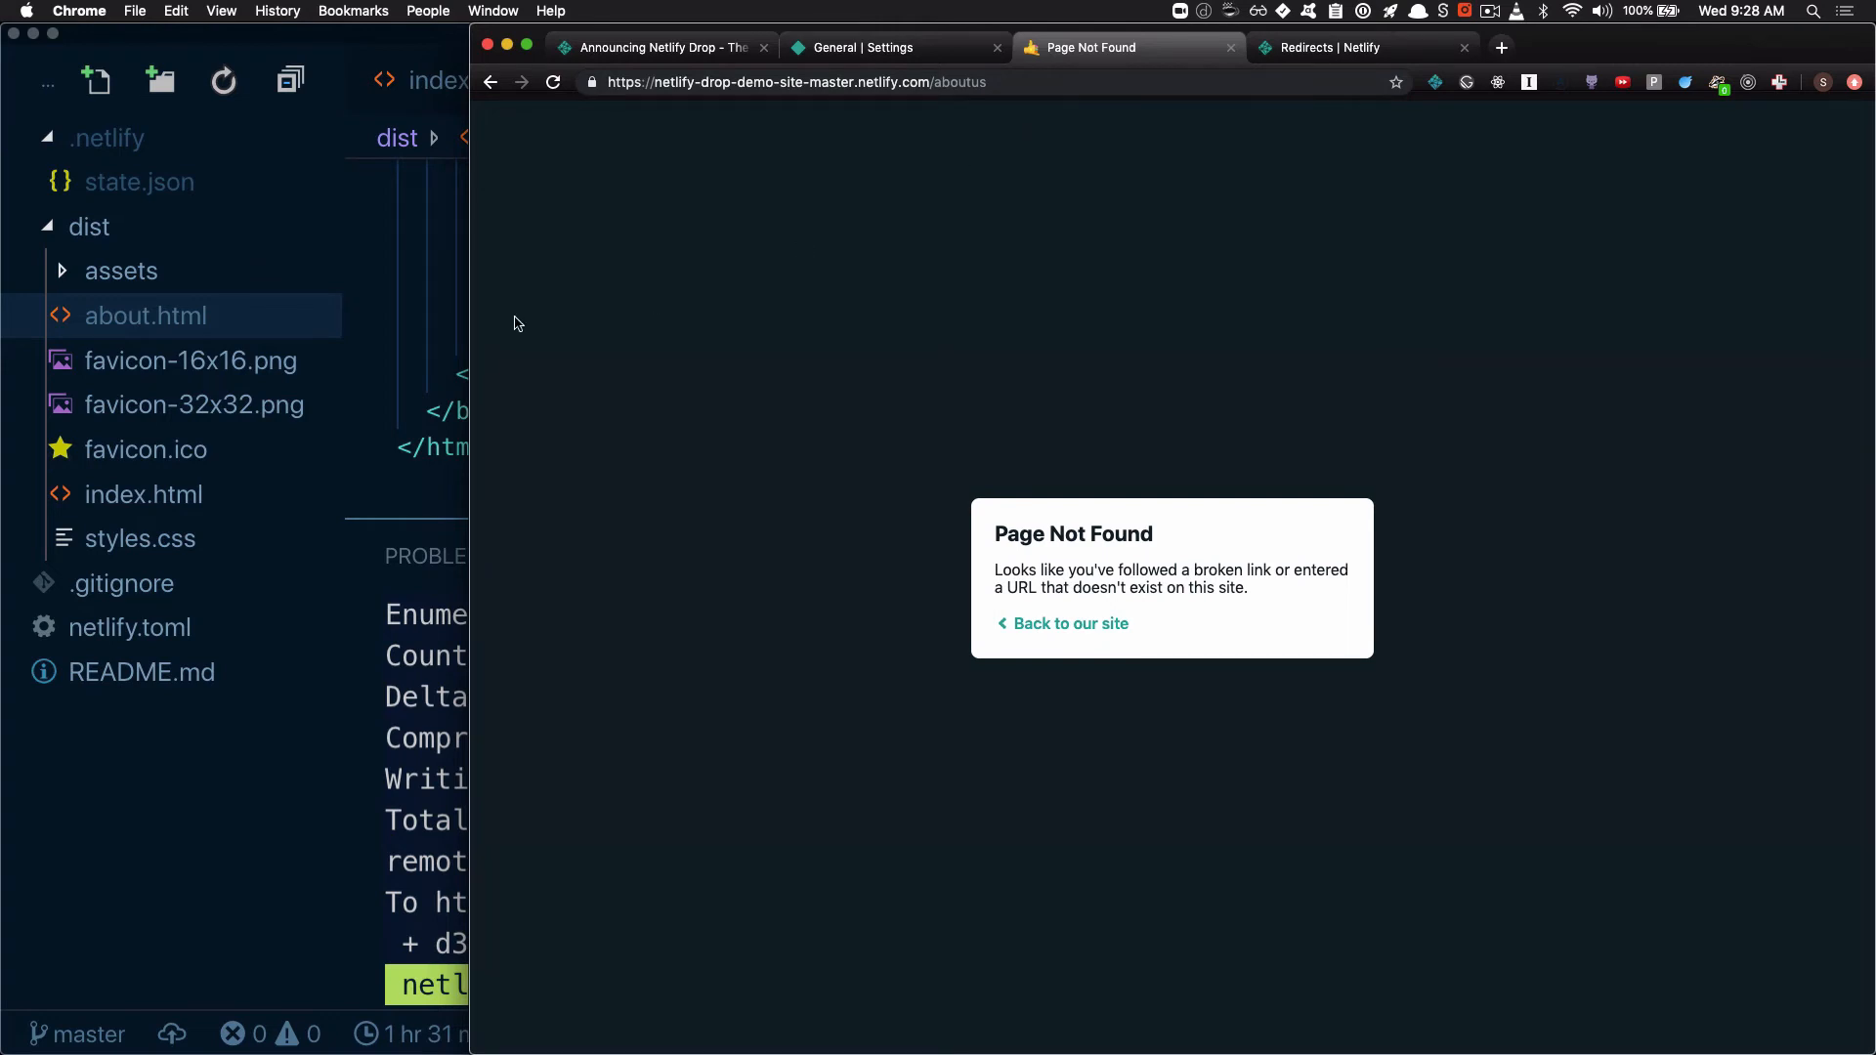
Copy the _redirects file name from the Netlify redirects documentation and create a file with that name in the project's dist folder in VS Code
click(1387, 59)
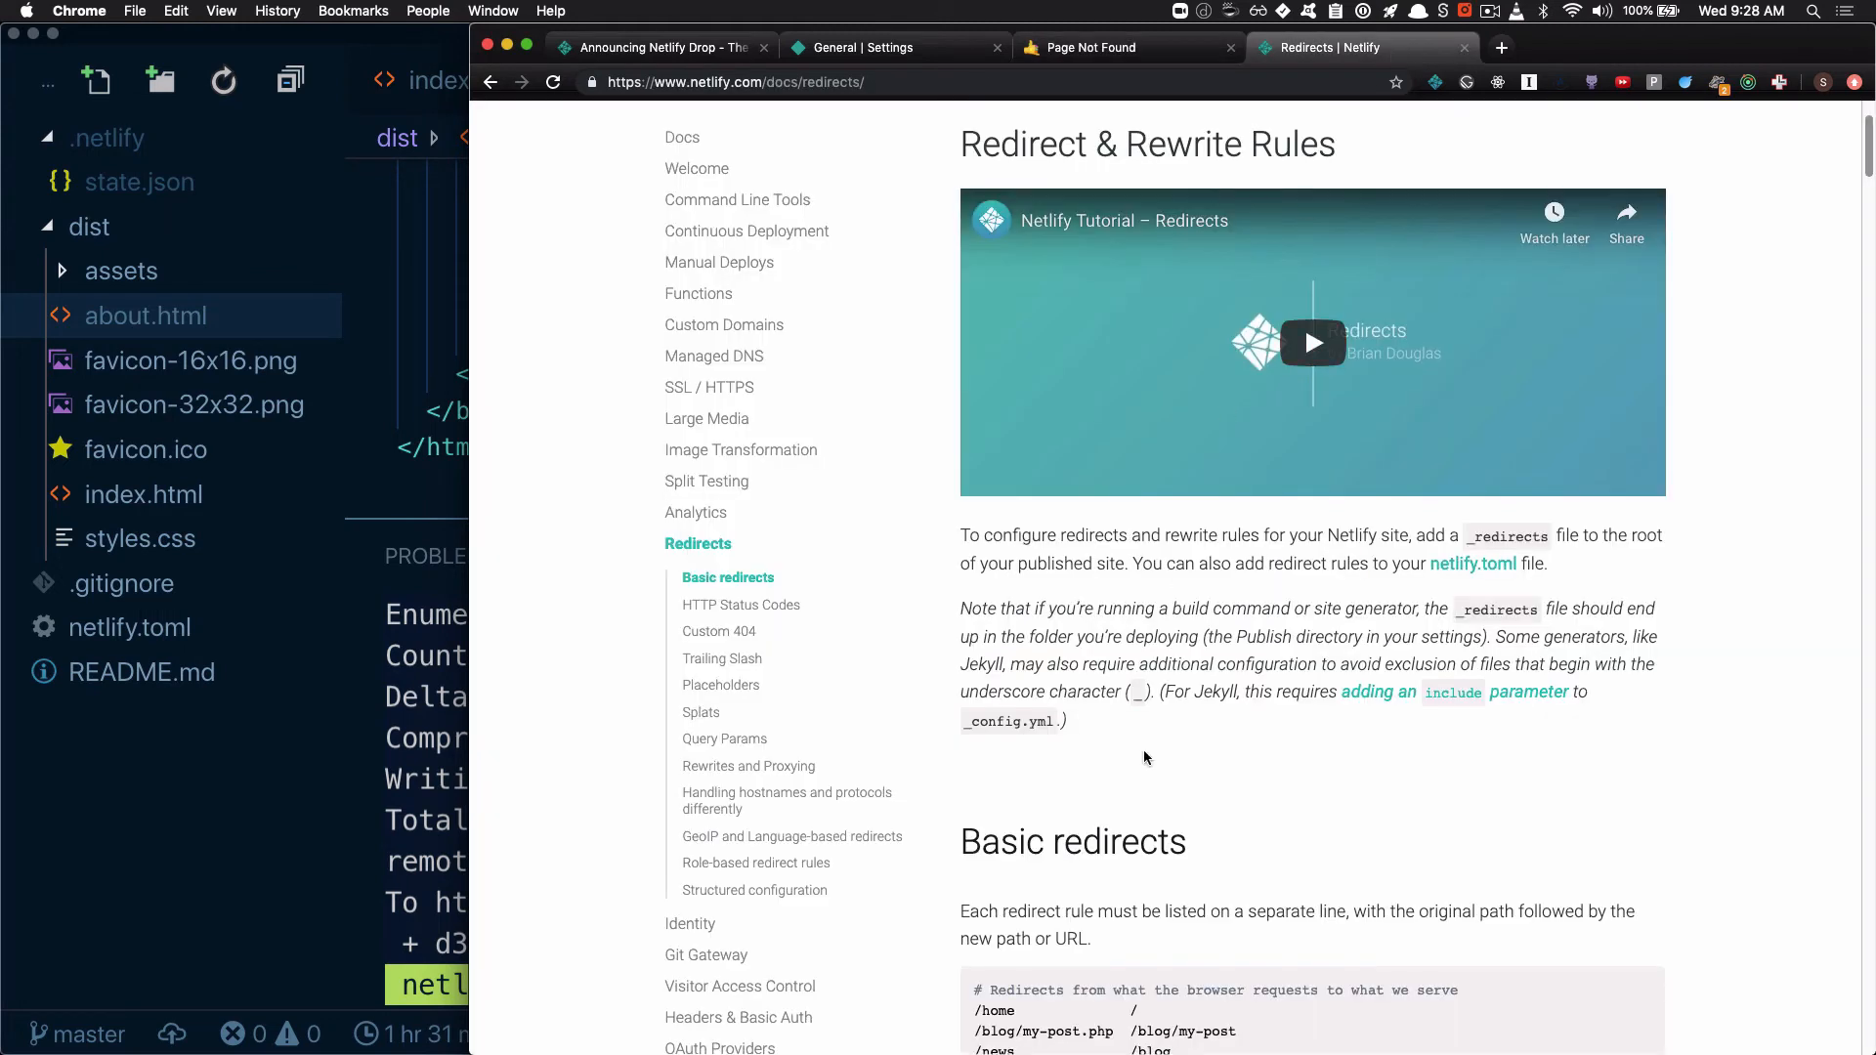
scroll(1017, 720, down, 5)
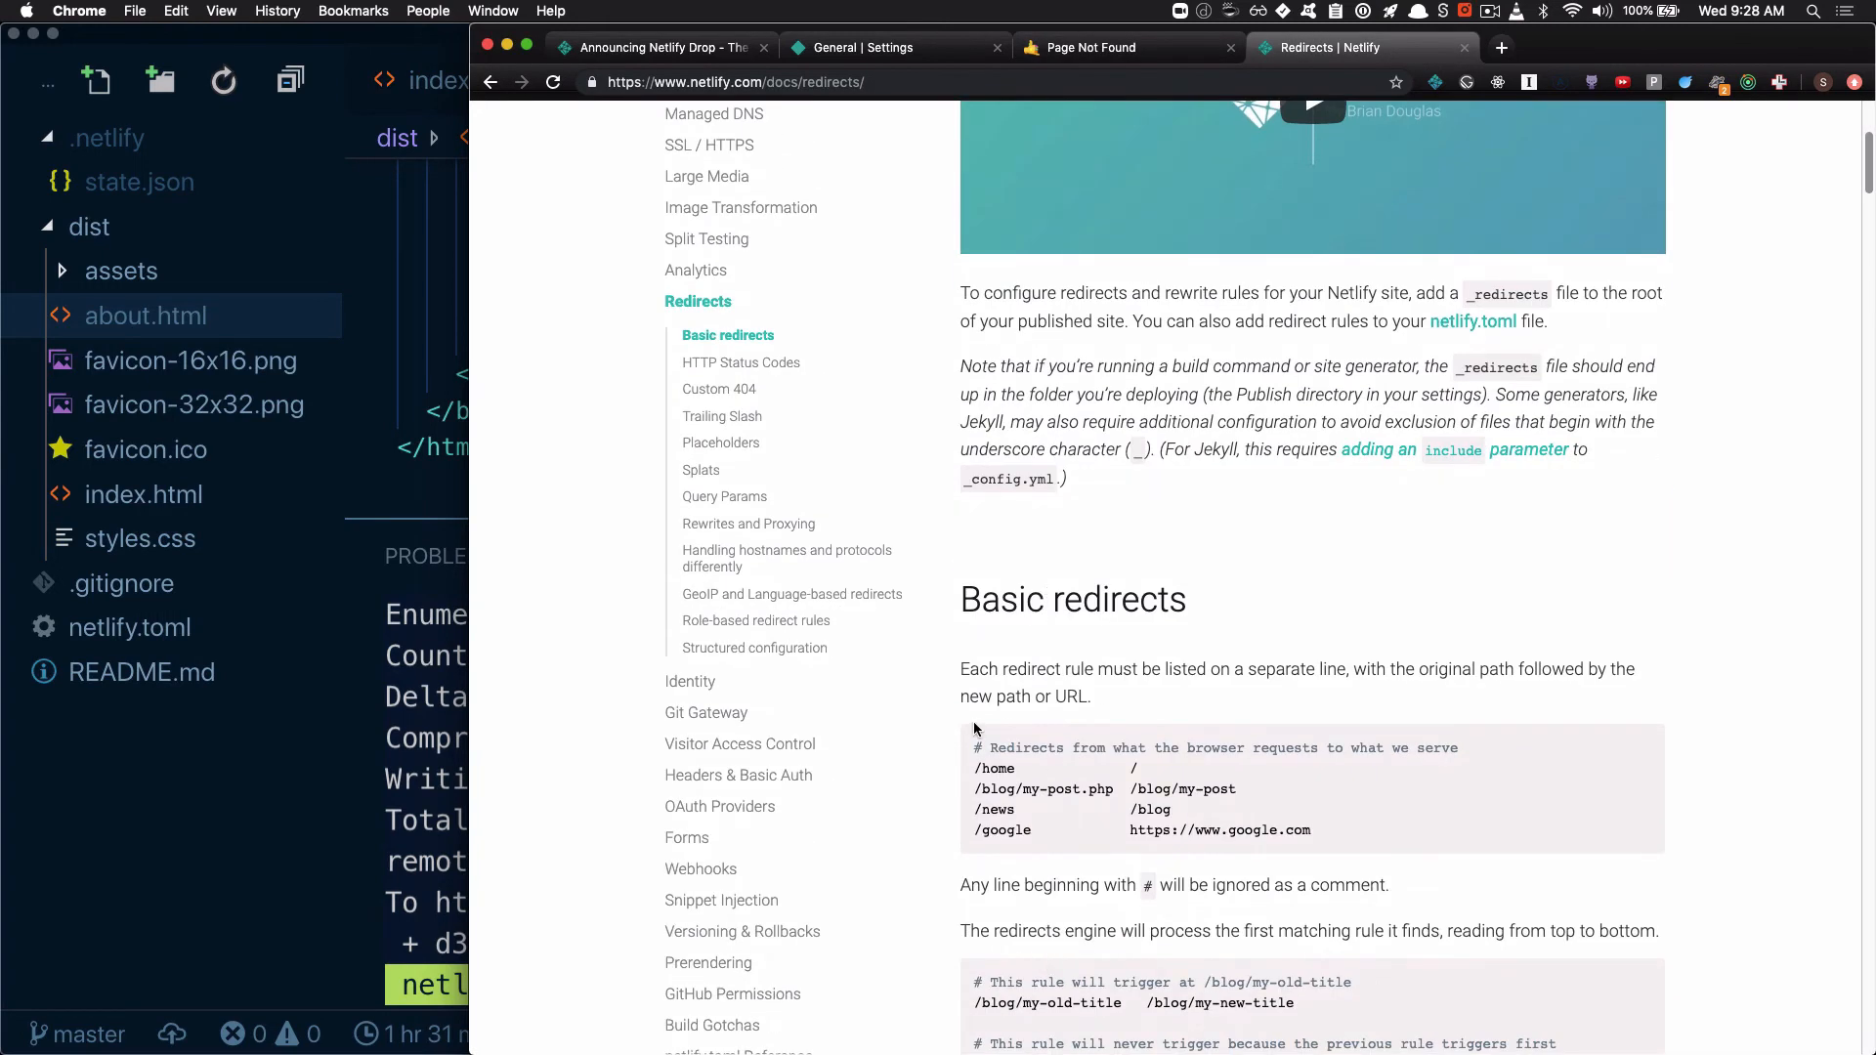
double_click(1500, 368)
key(cmd+c)
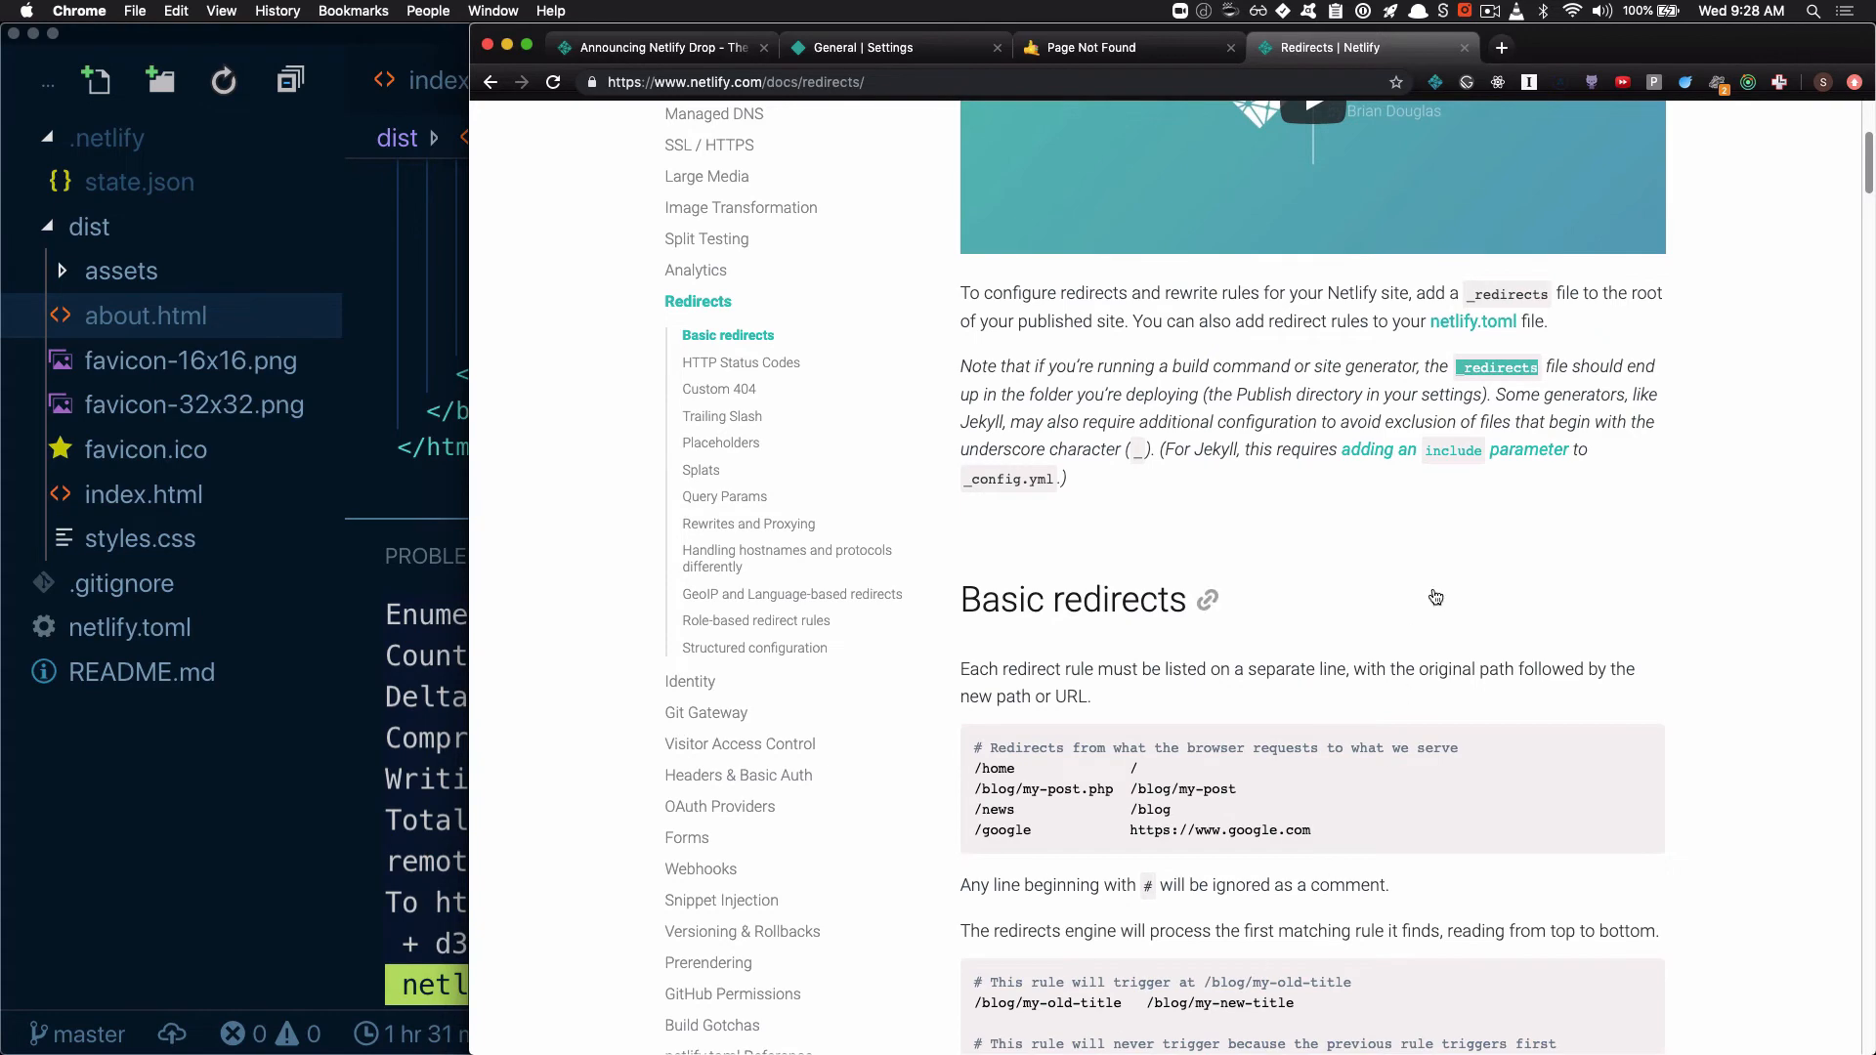
click(442, 372)
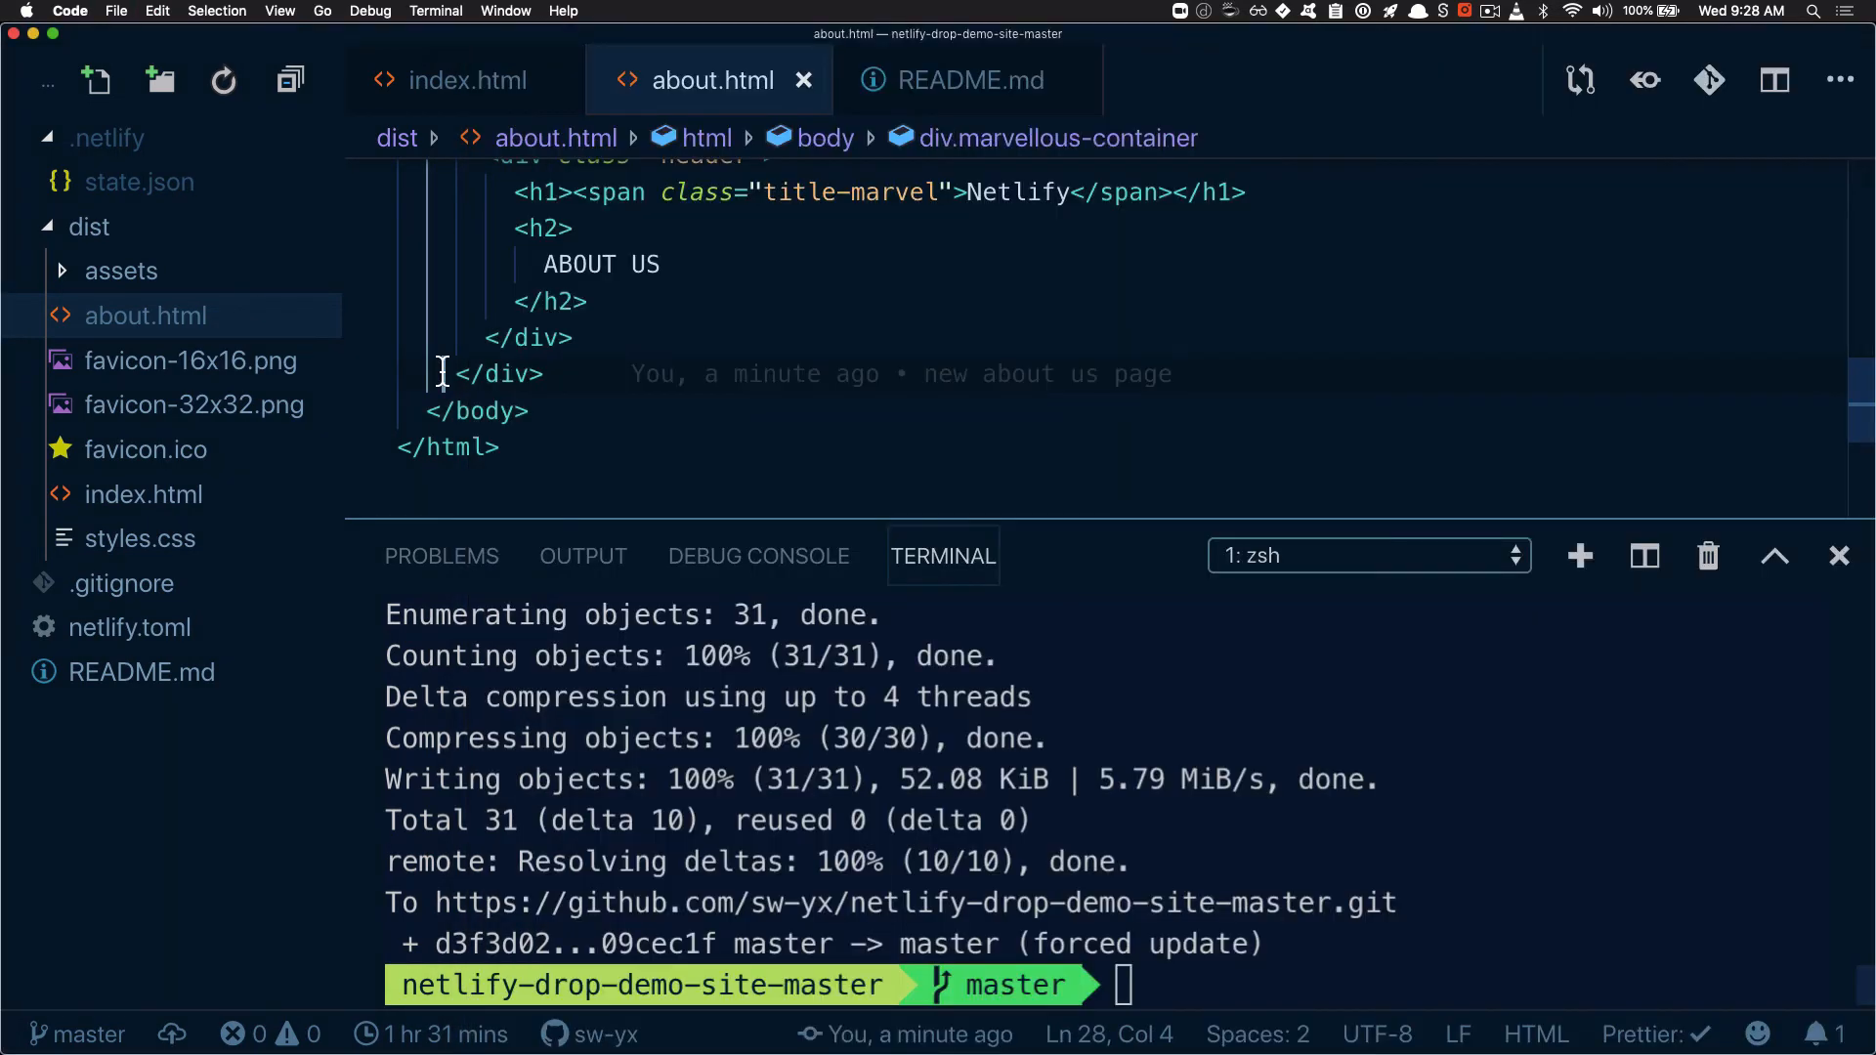
click(94, 83)
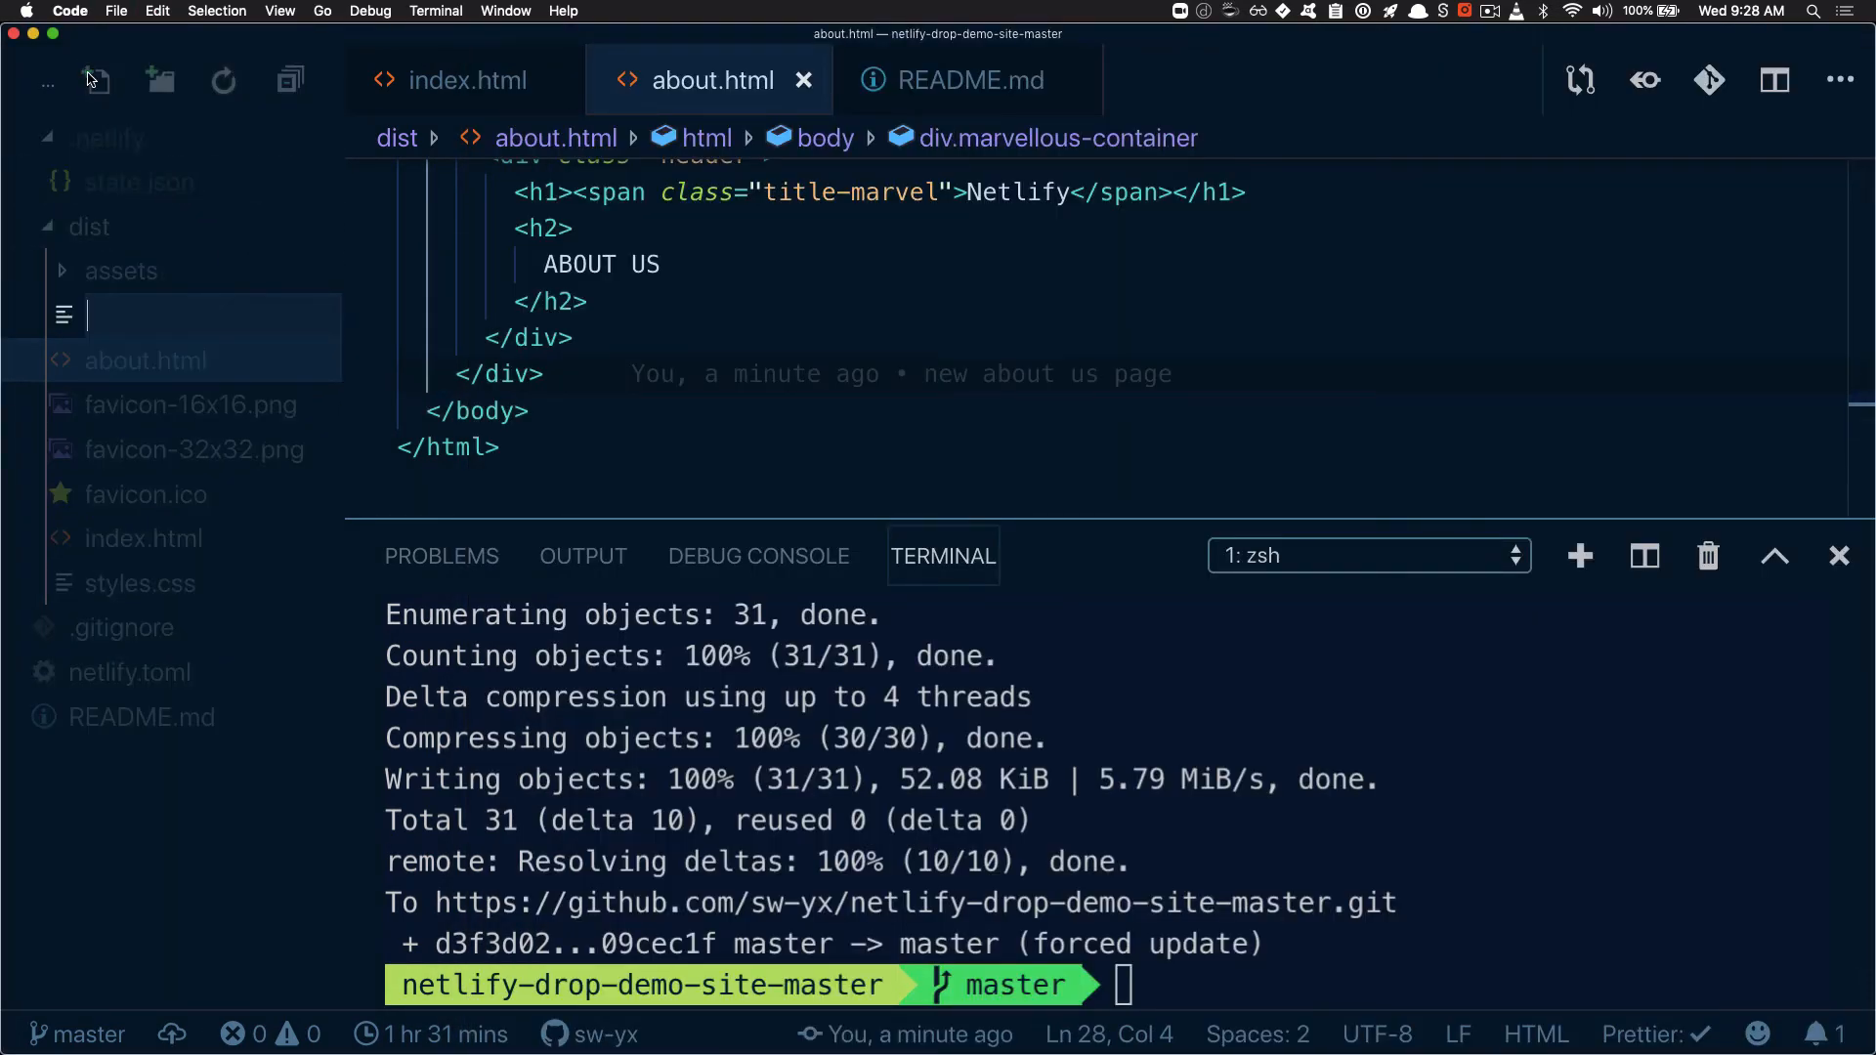
key(cmd+v)
key(Return)
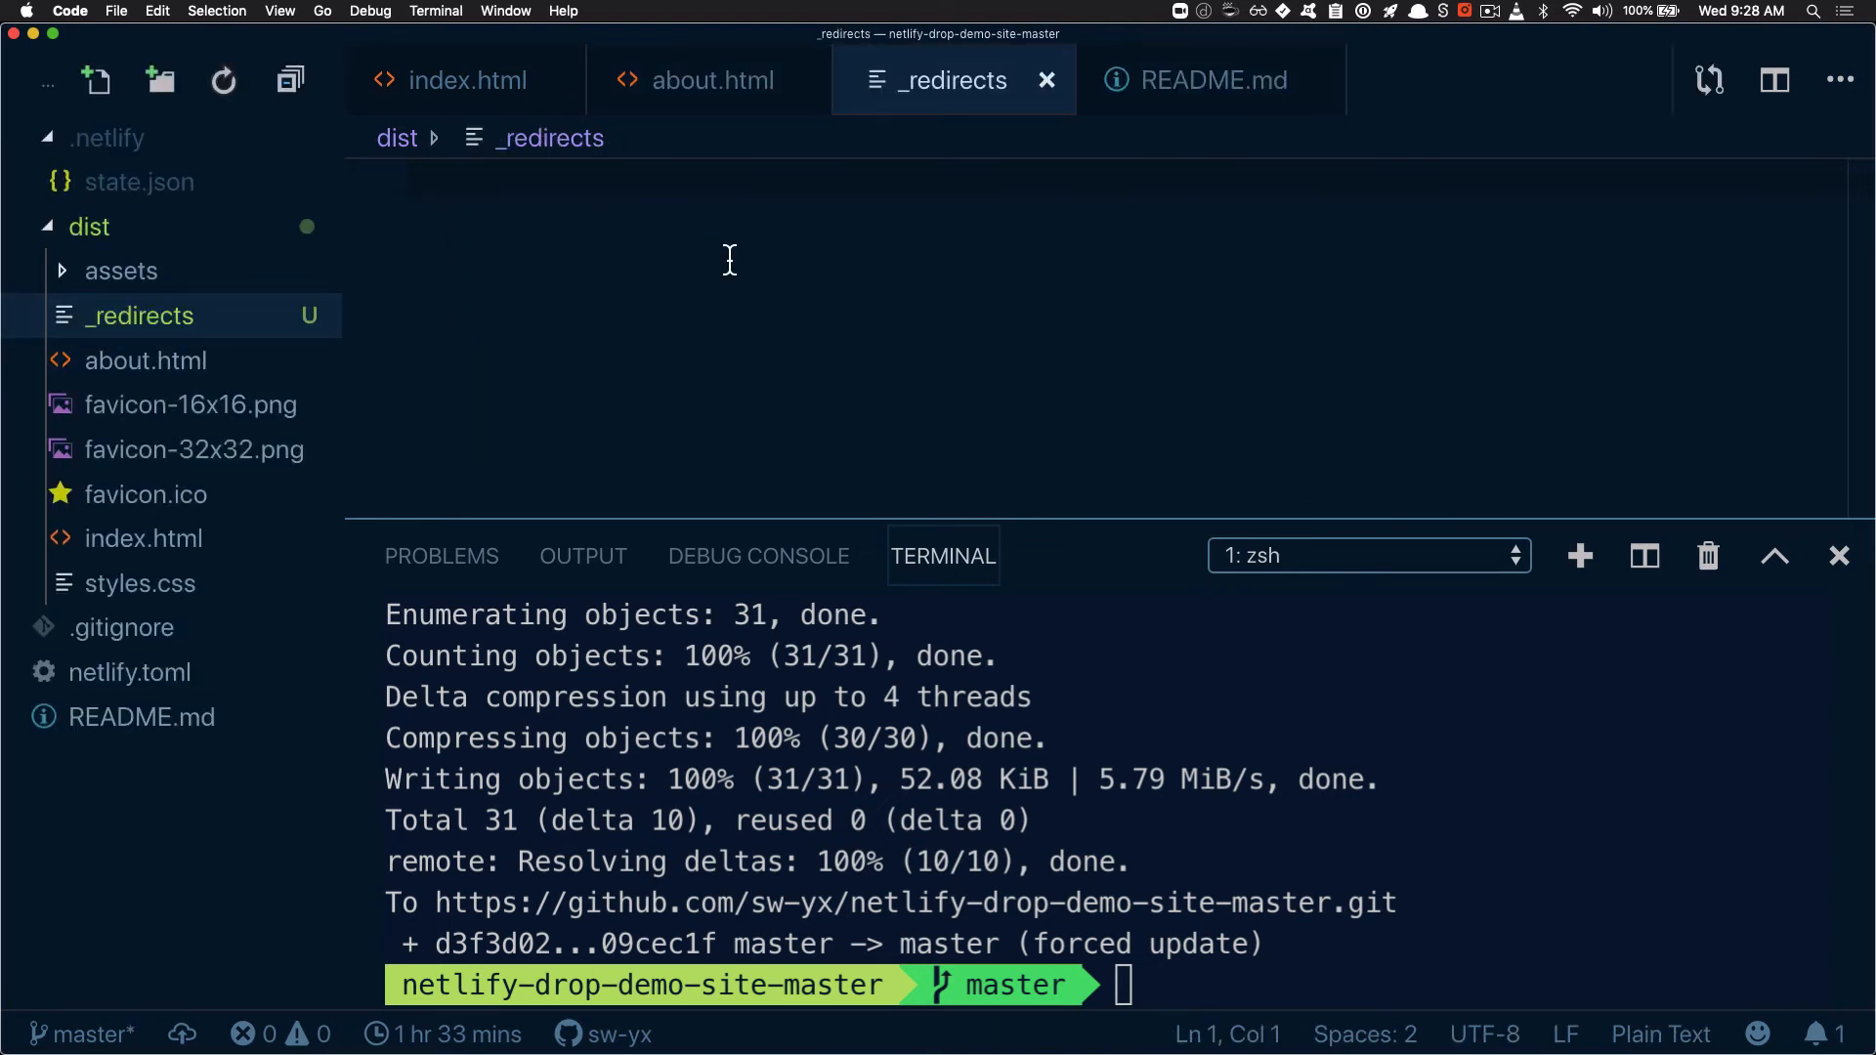
Add the redirect rule "/aboutus /about" to the _redirects file and save it
text(/about)
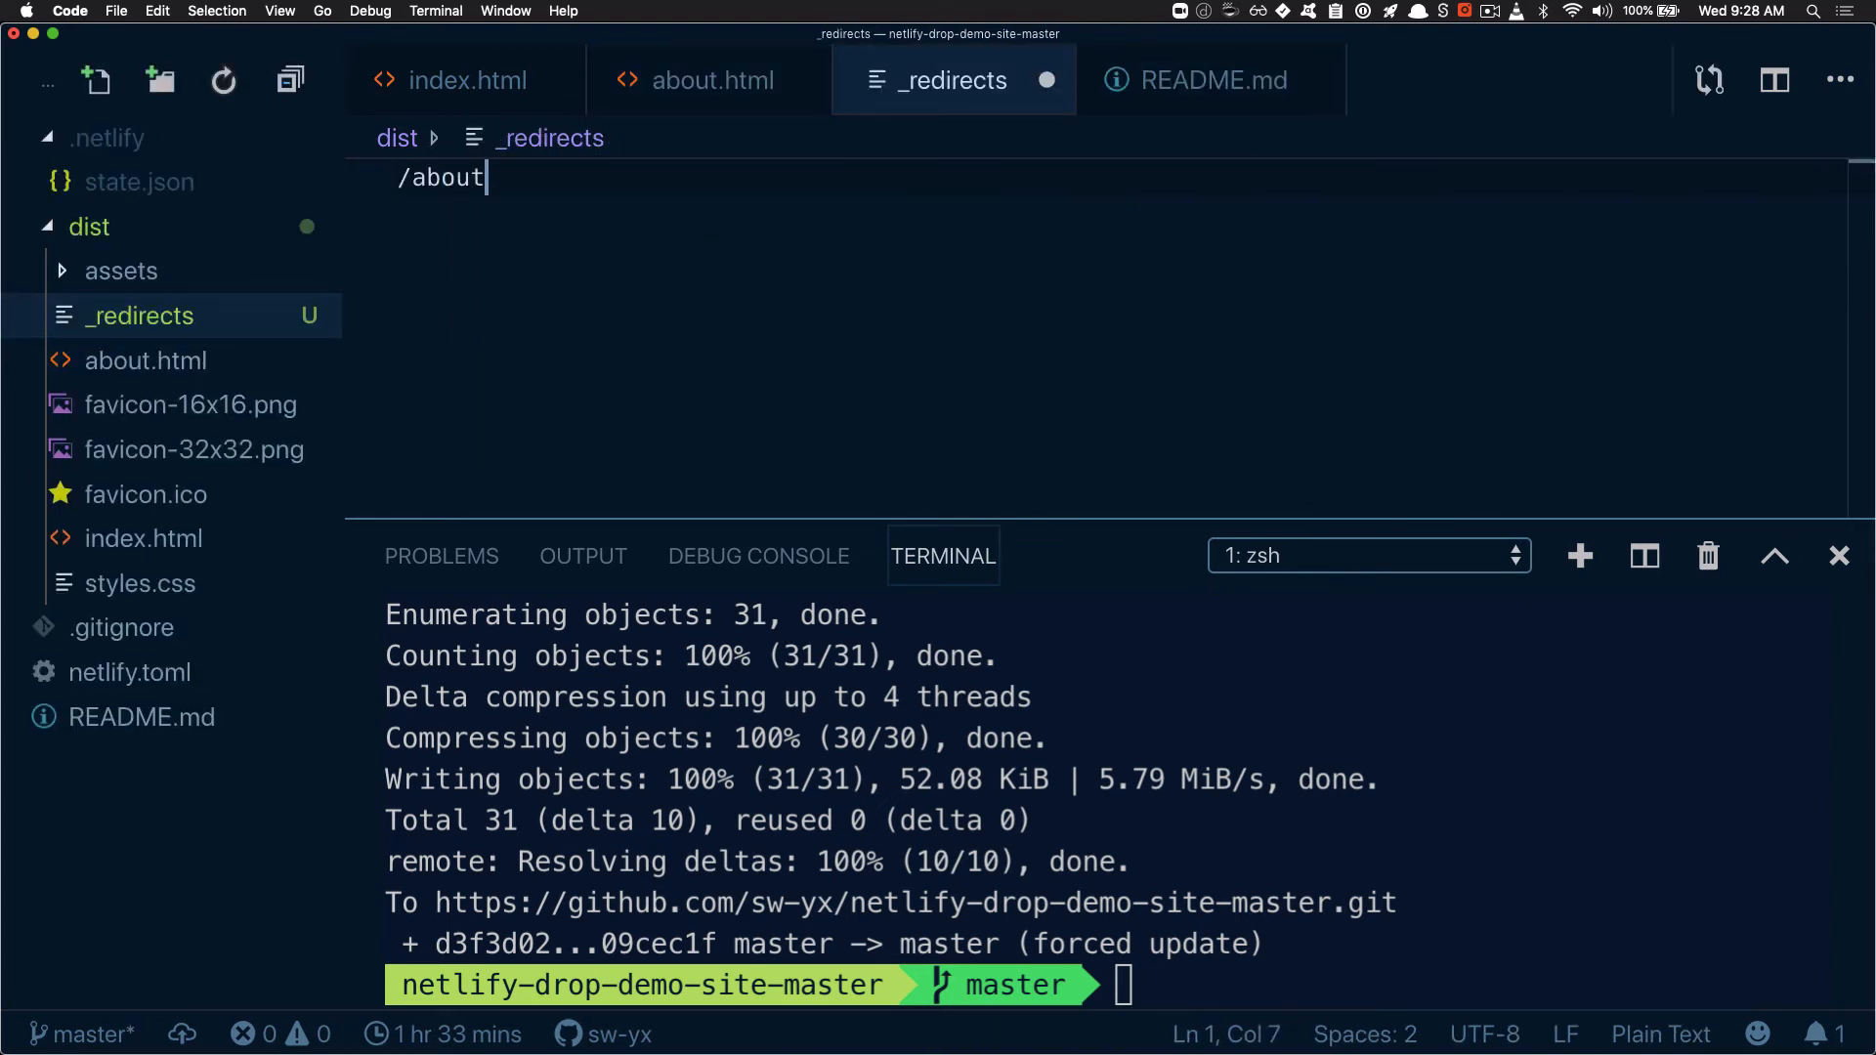
text(us /about)
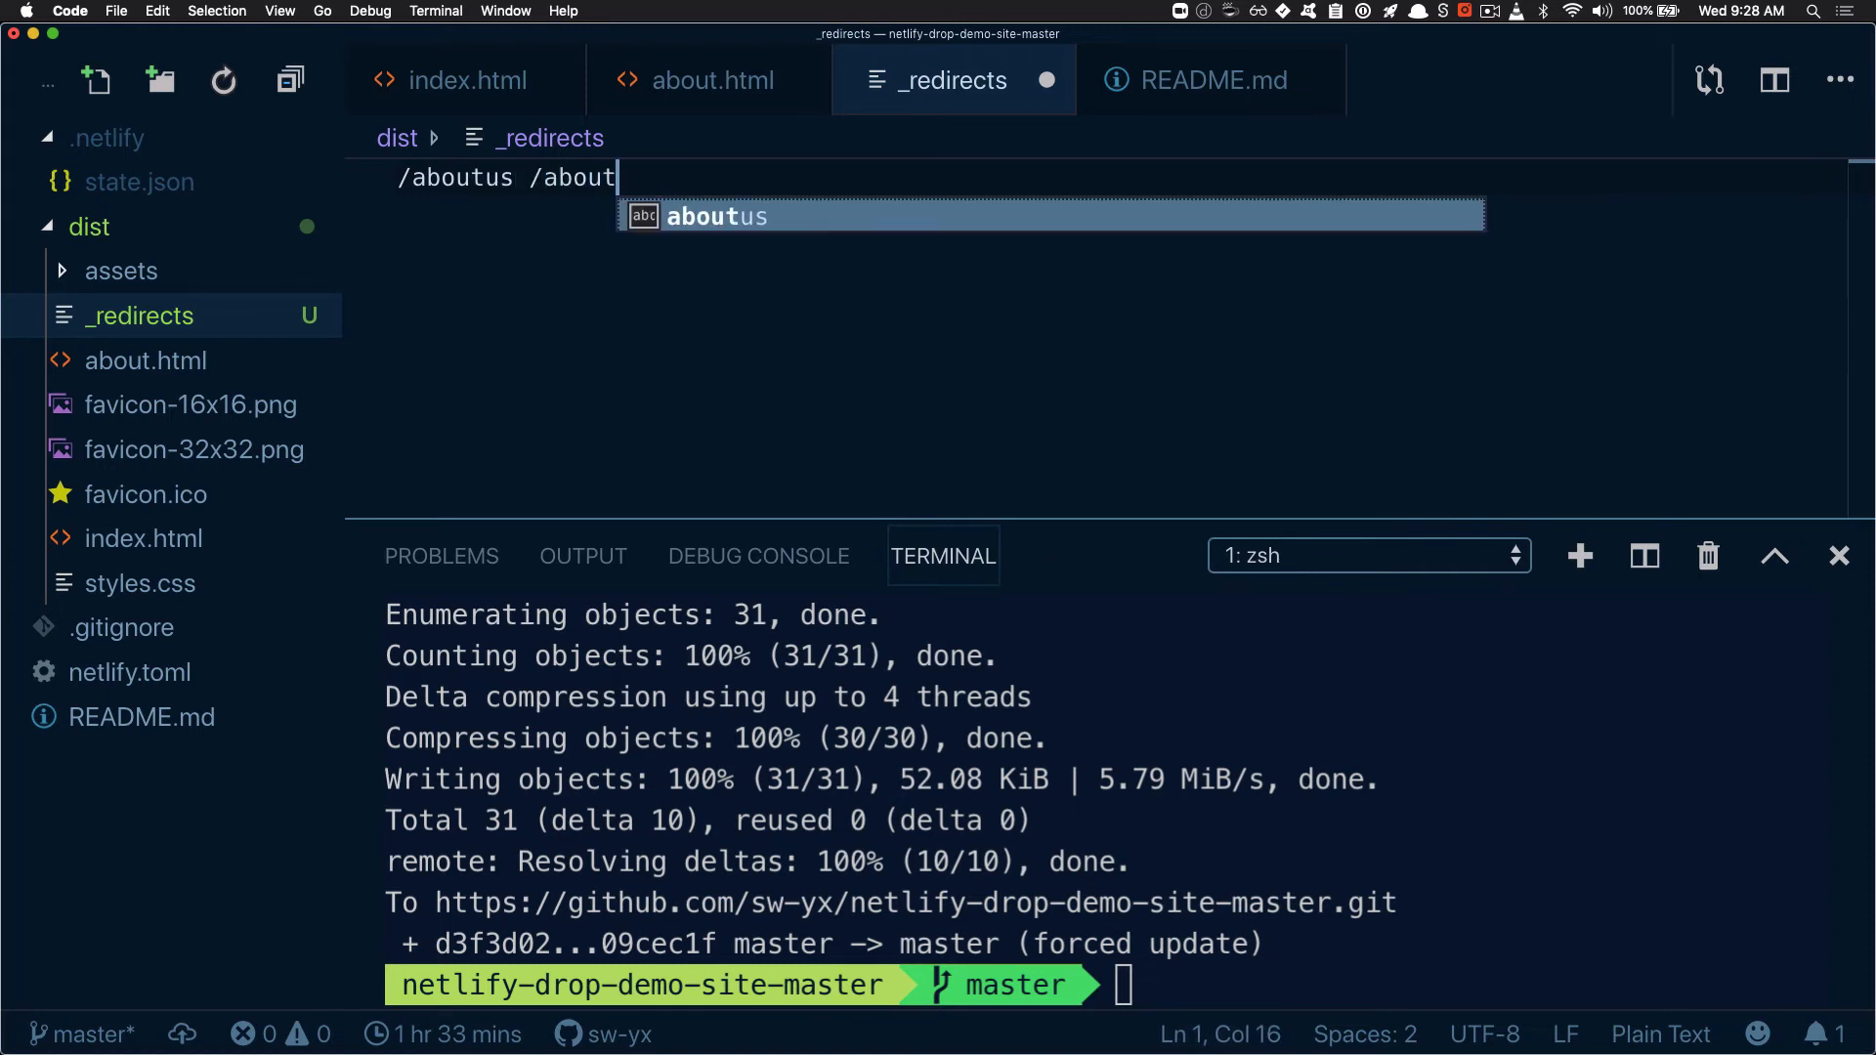
key(super+s)
Commit the changes in the terminal with gadmit "add redirects" and push master with gpom
click(1366, 736)
text(gadmit)
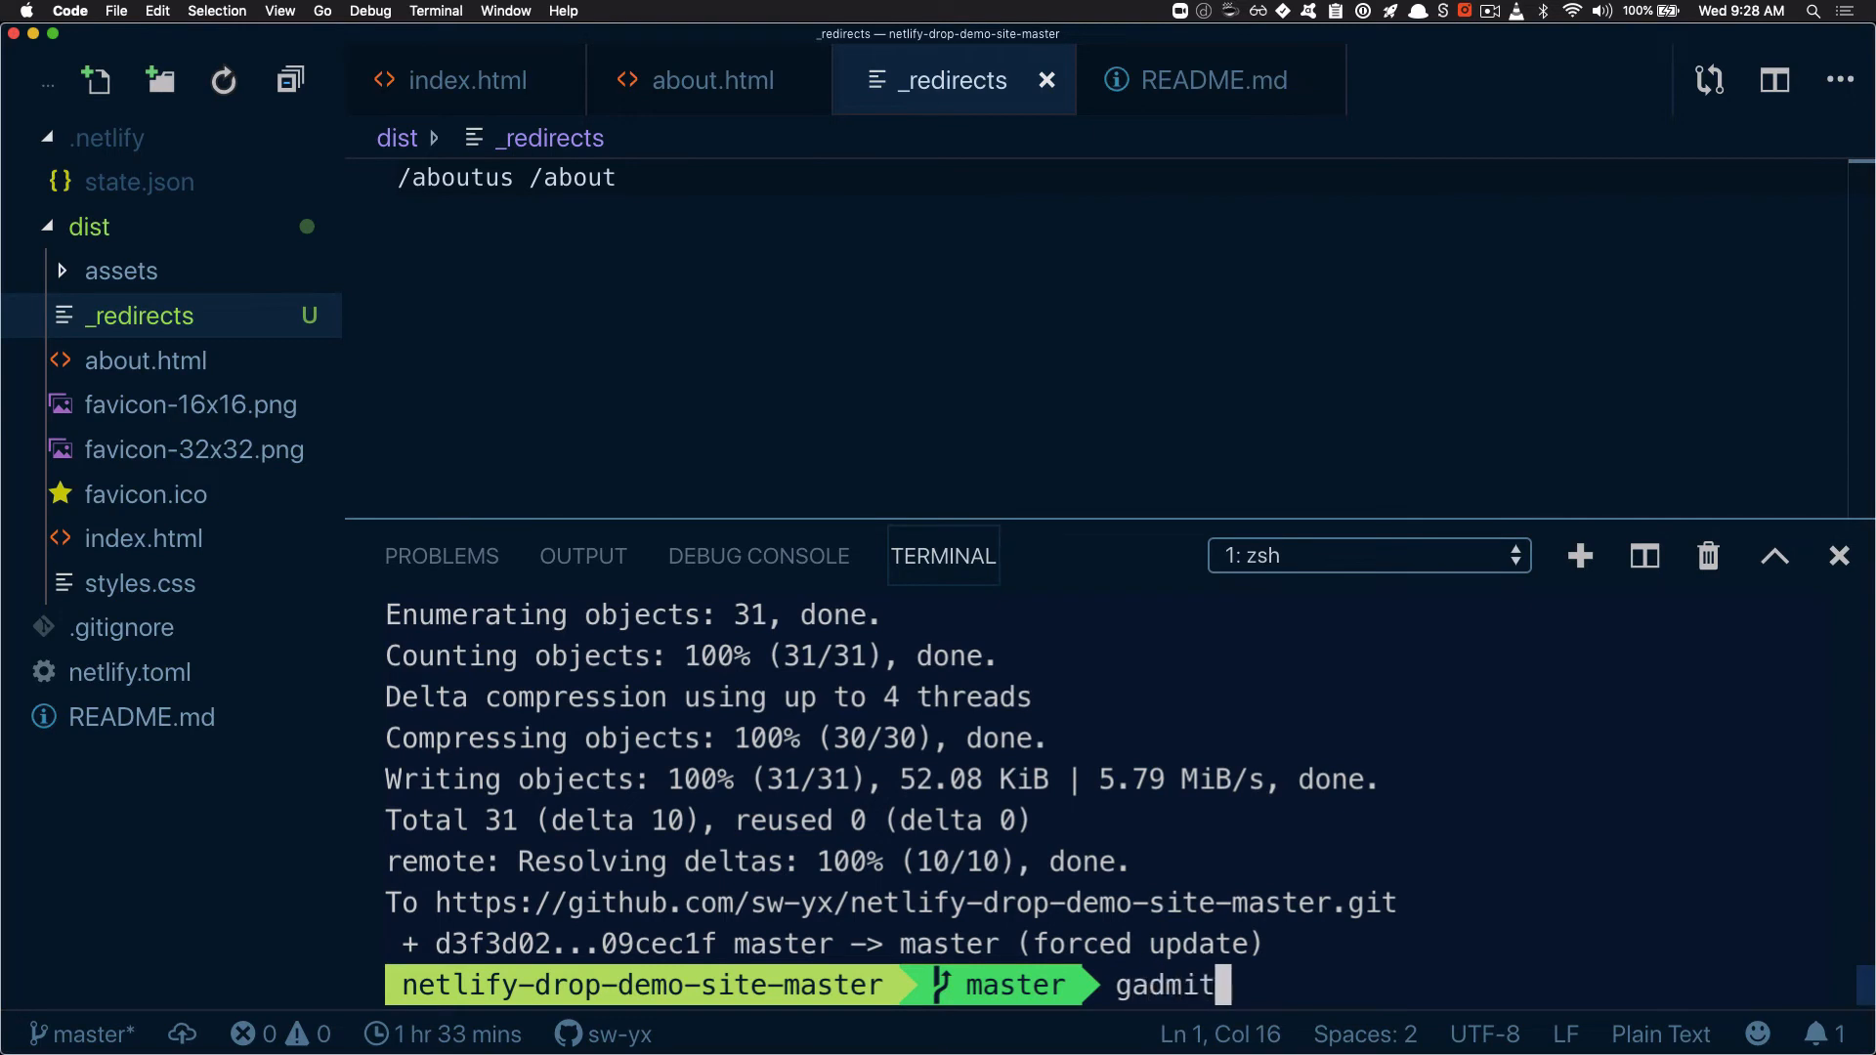
text( "add redin)
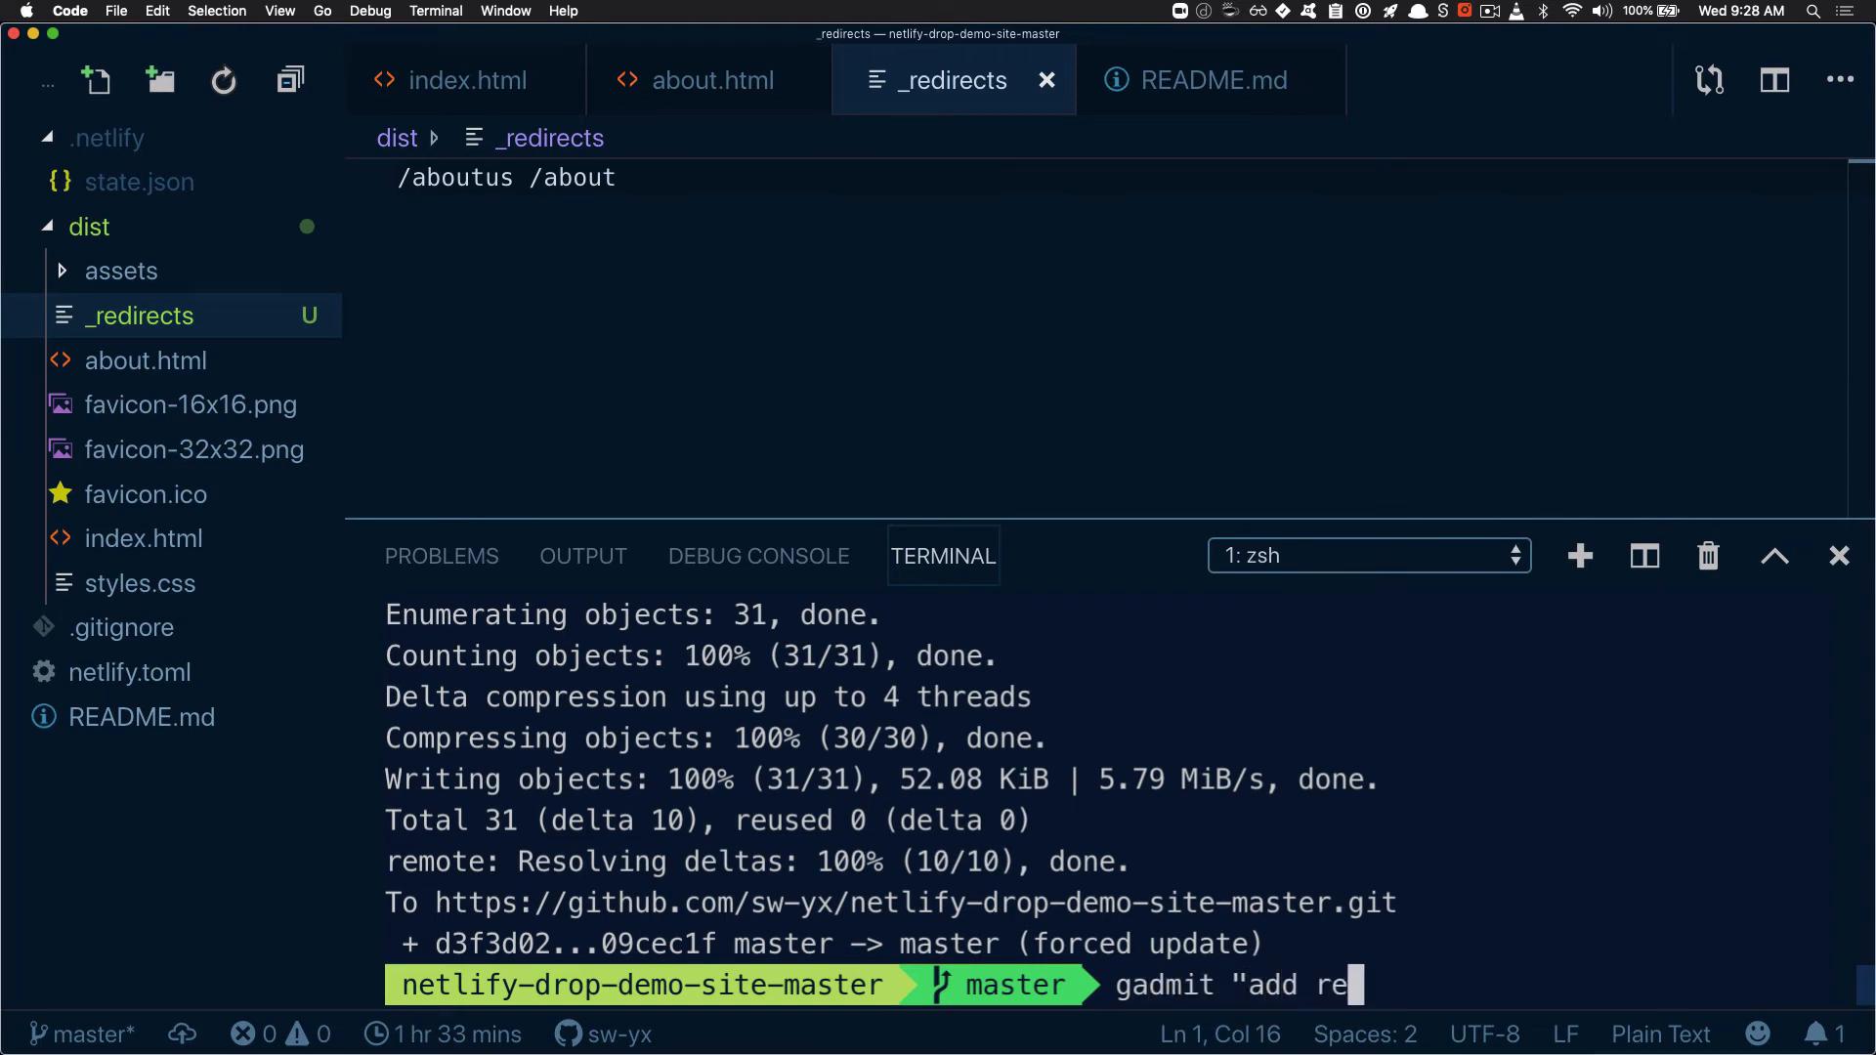
key(BackSpace)
text(rects")
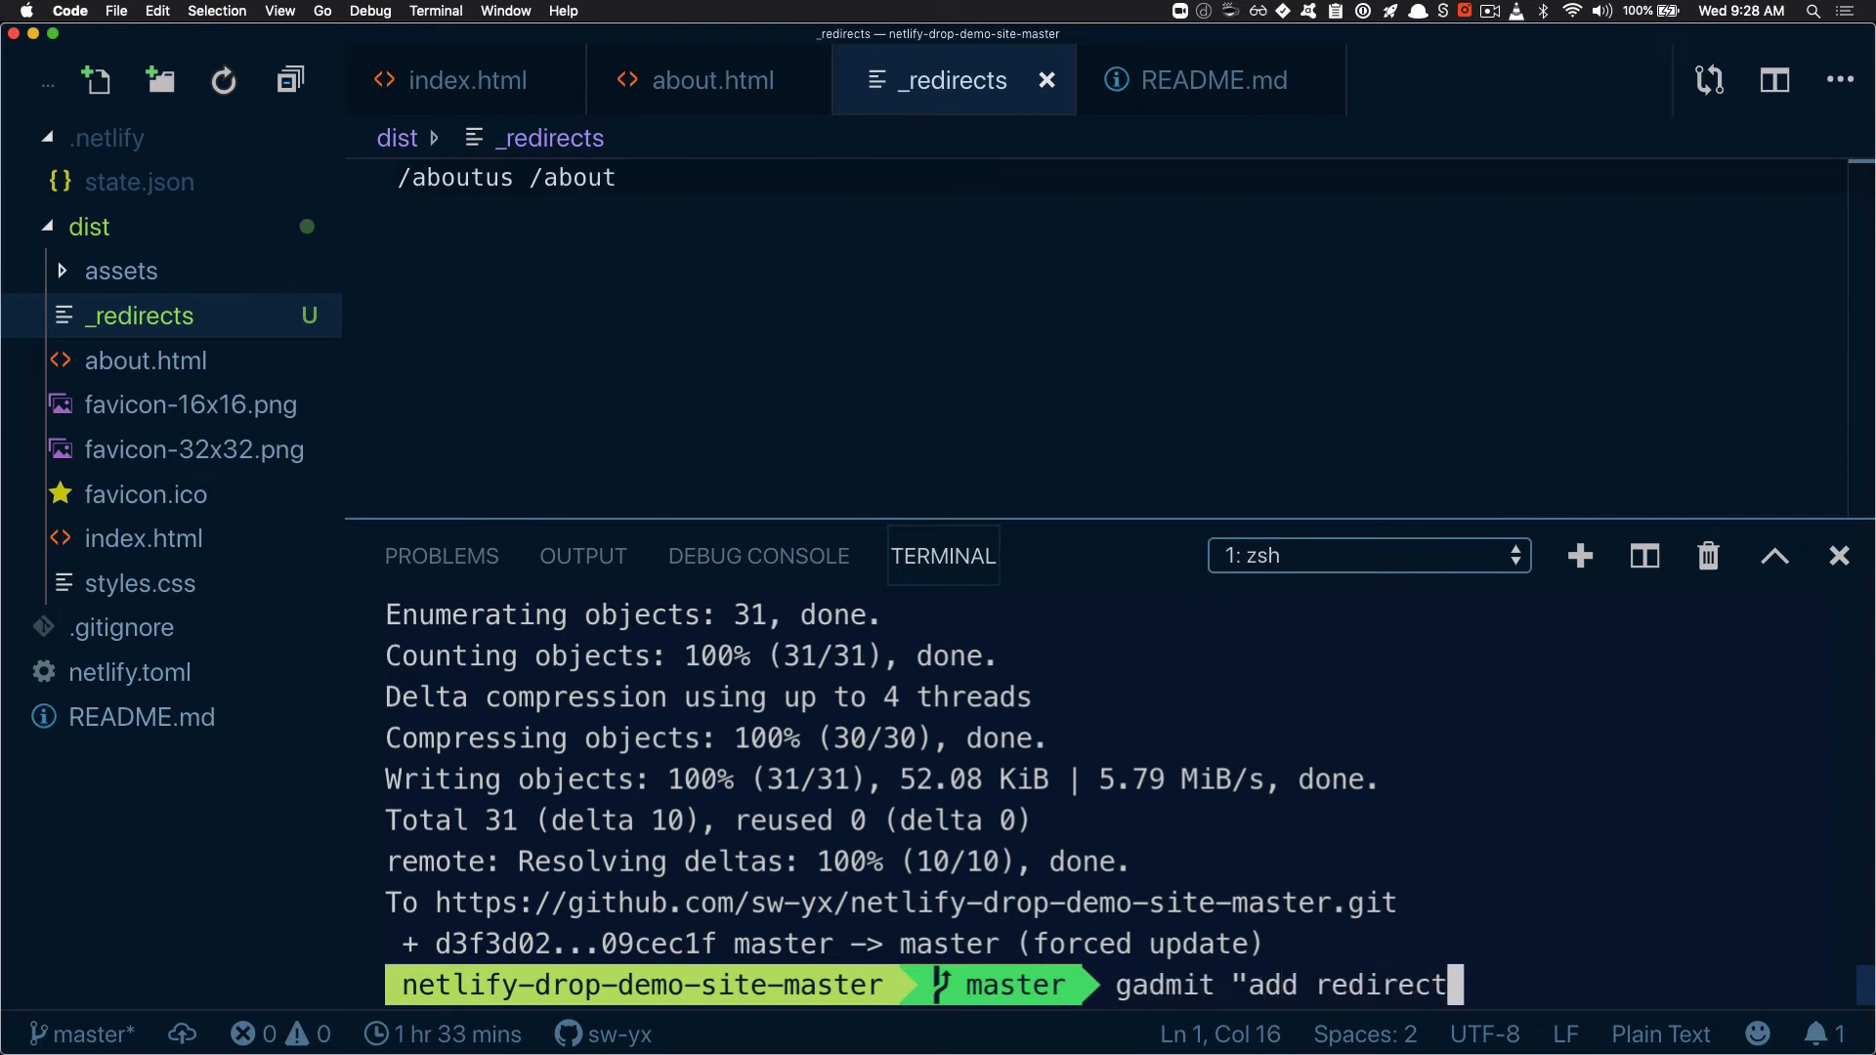
key(Return)
text(gpom)
key(Return)
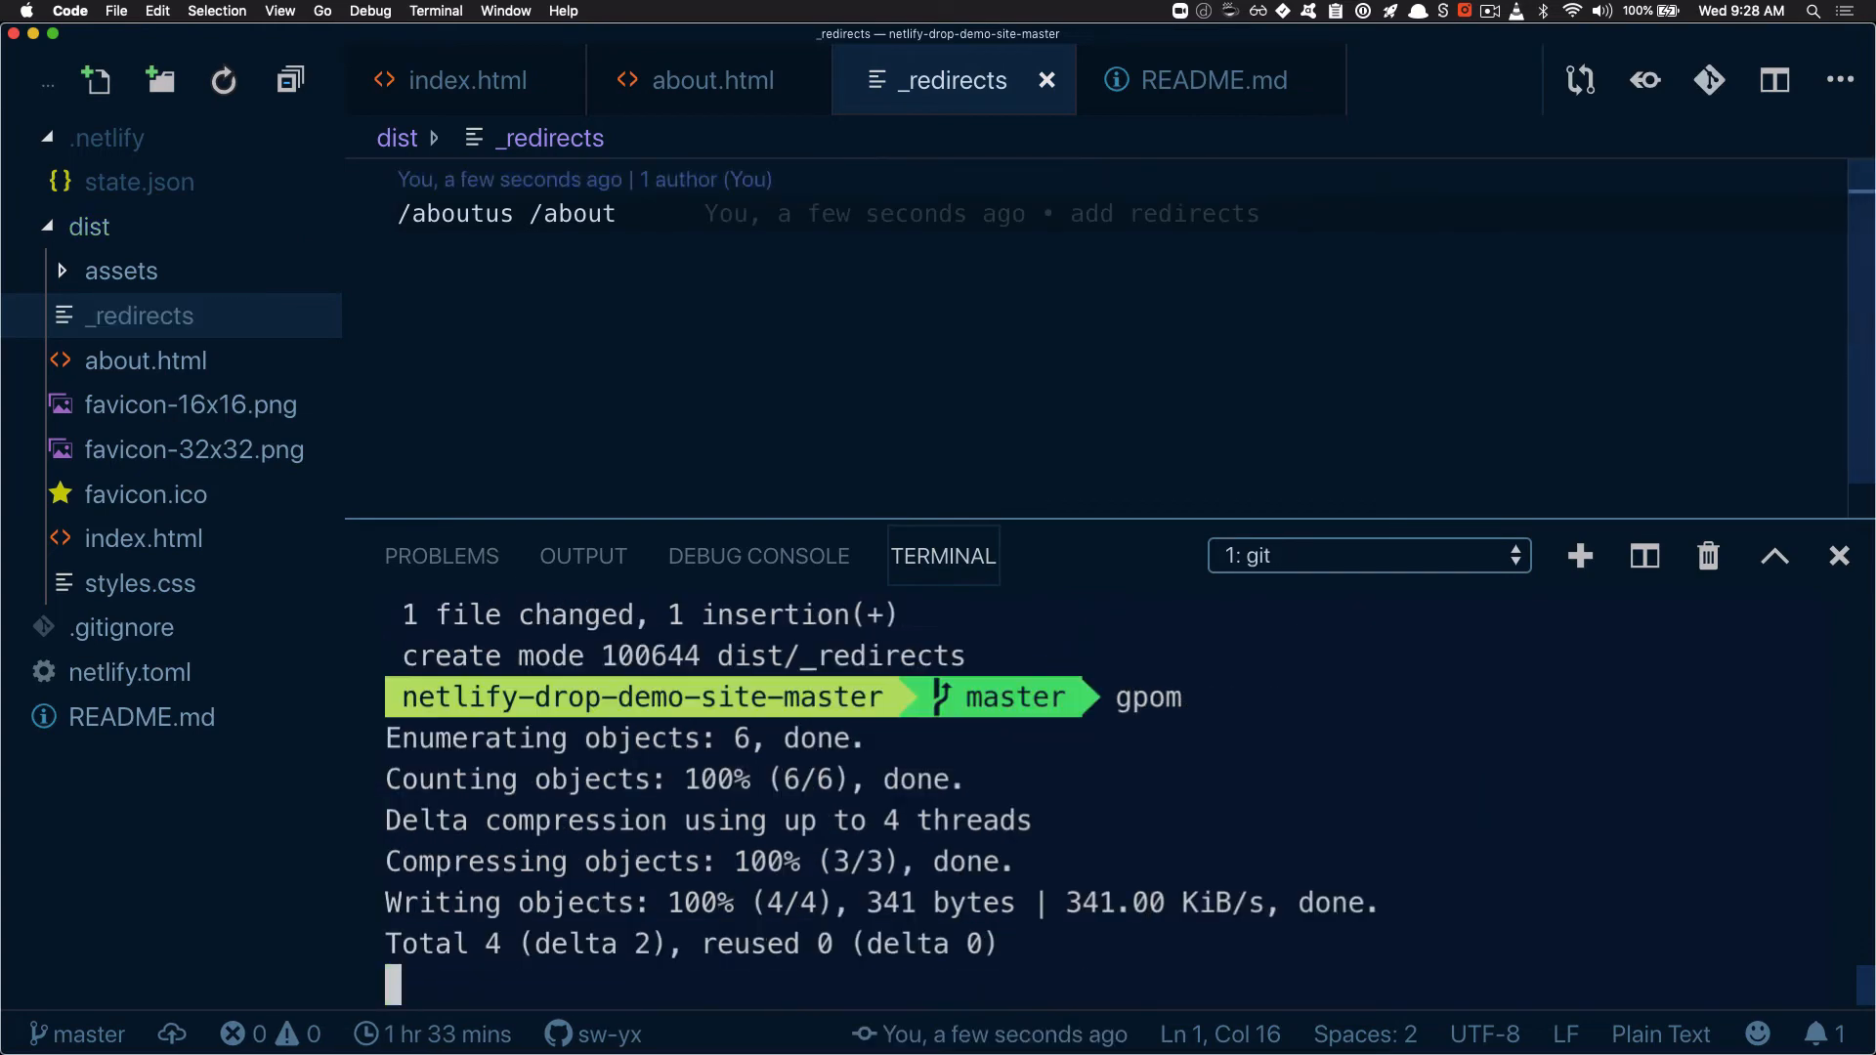
Return to the site in Chrome and load the /aboutus address twice to check the redirect
key(super+Tab)
click(1112, 34)
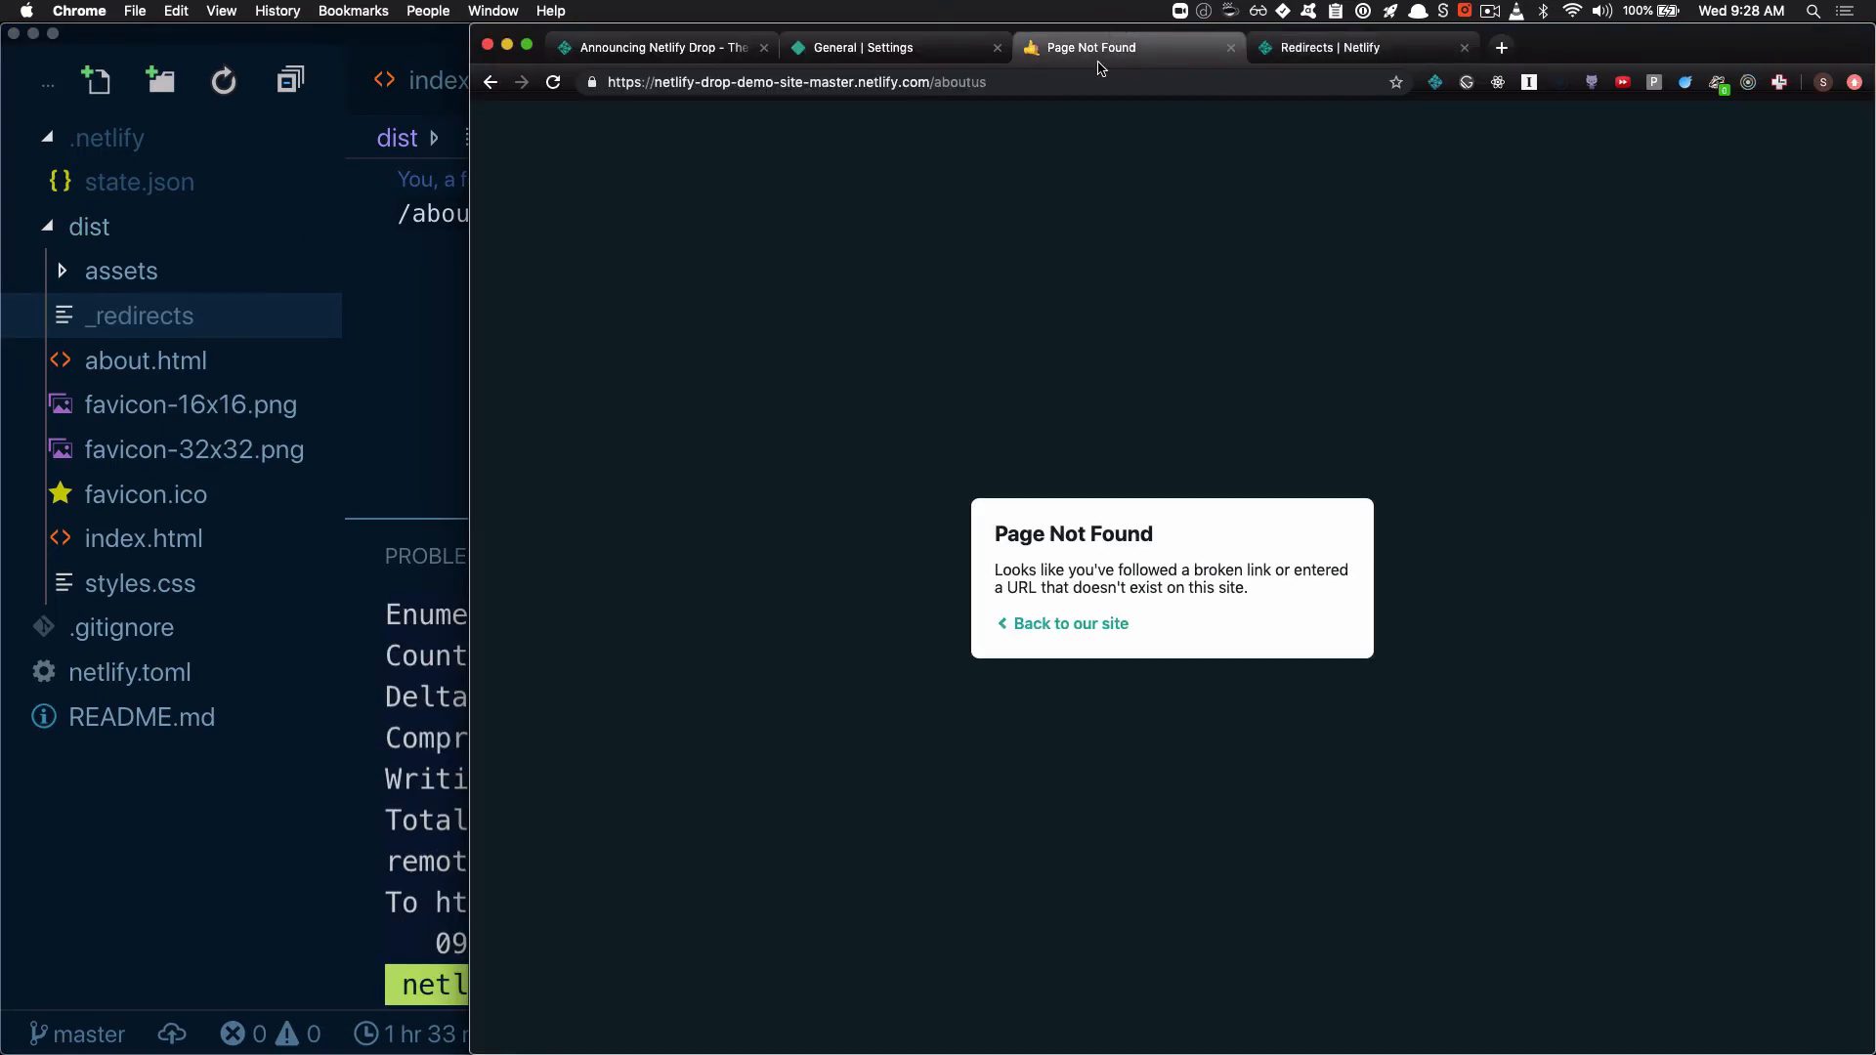
click(975, 84)
key(Return)
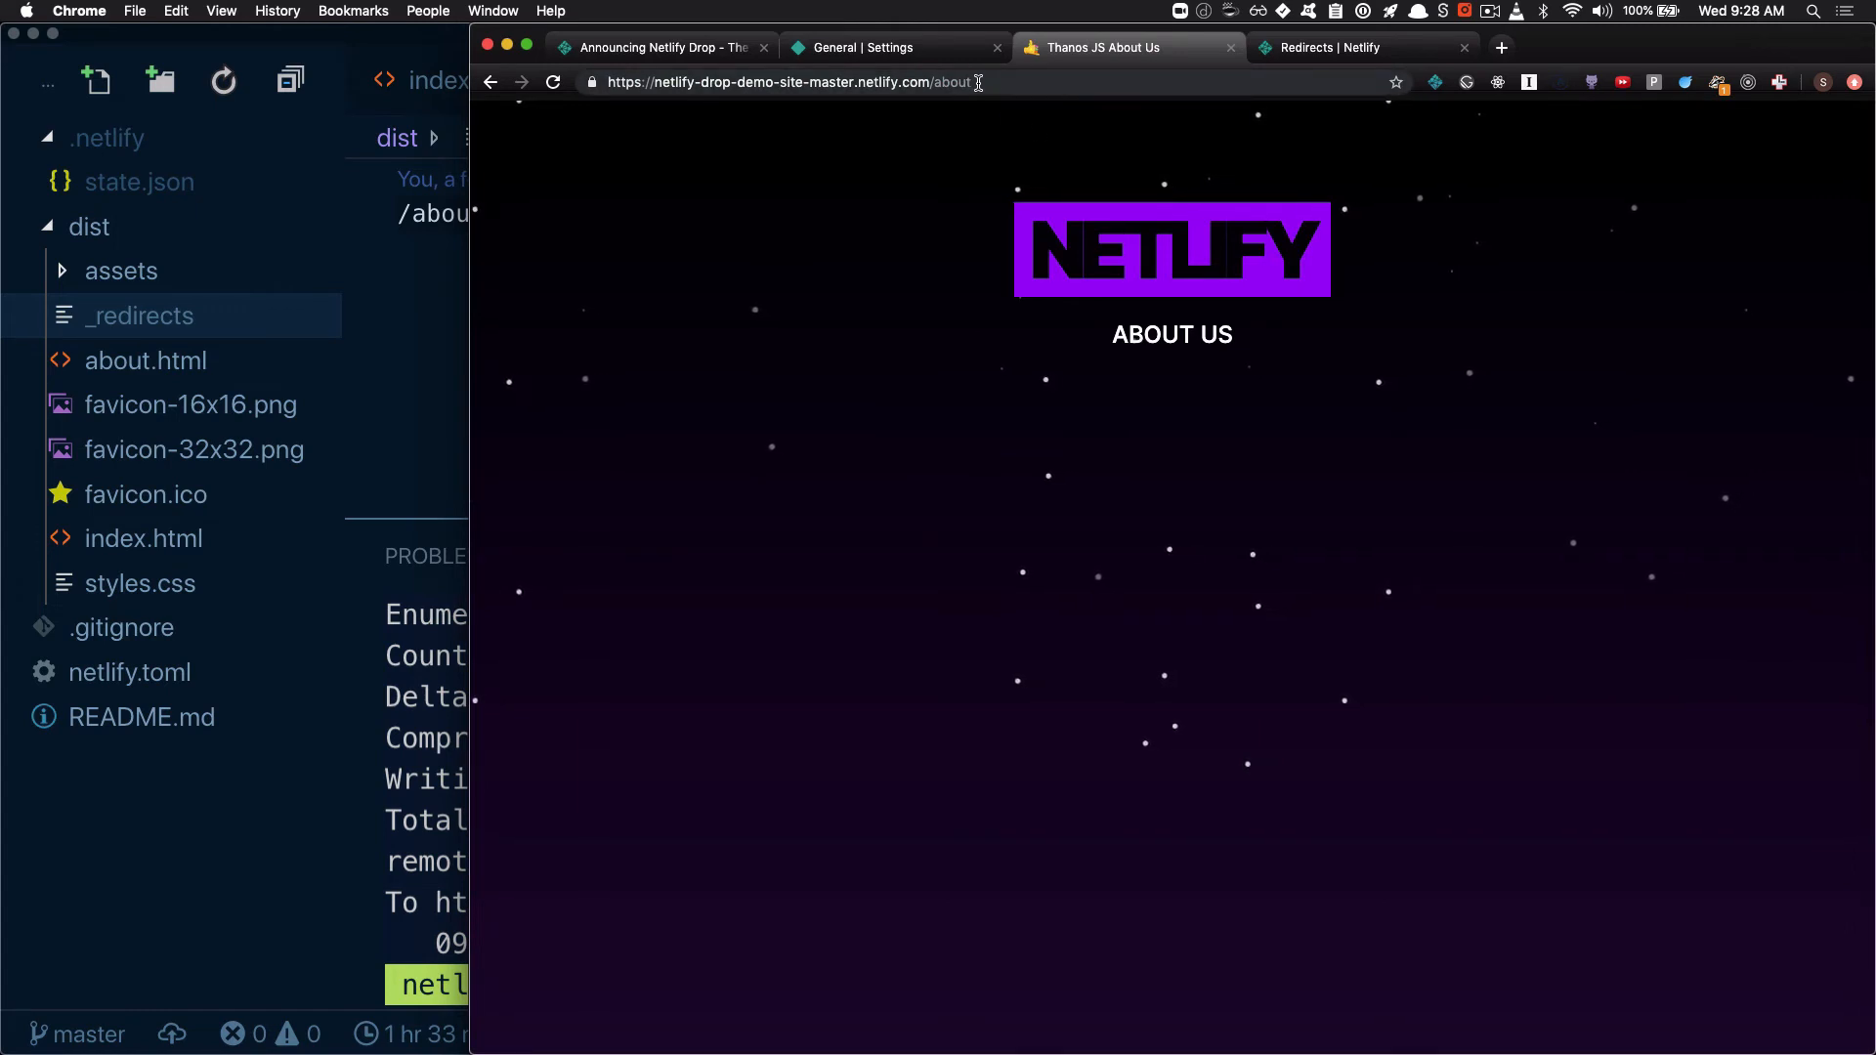
click(1008, 84)
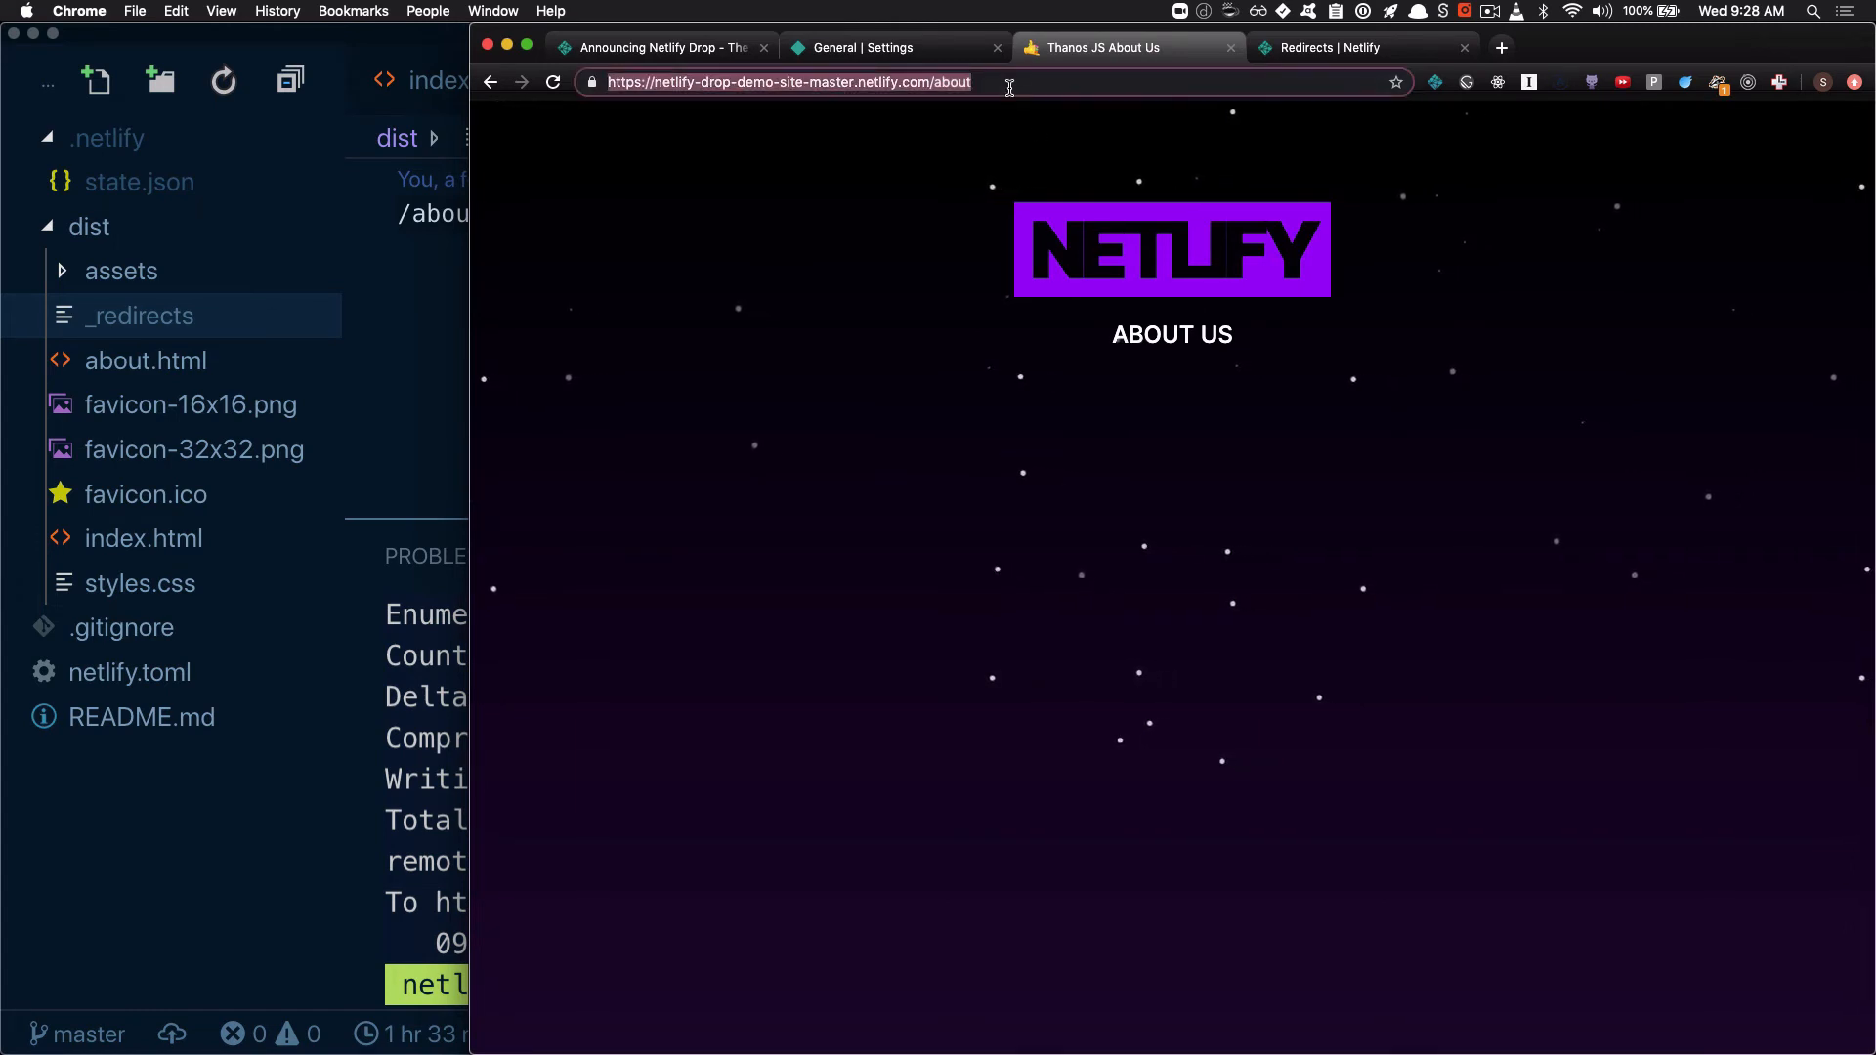
click(1010, 85)
text(us)
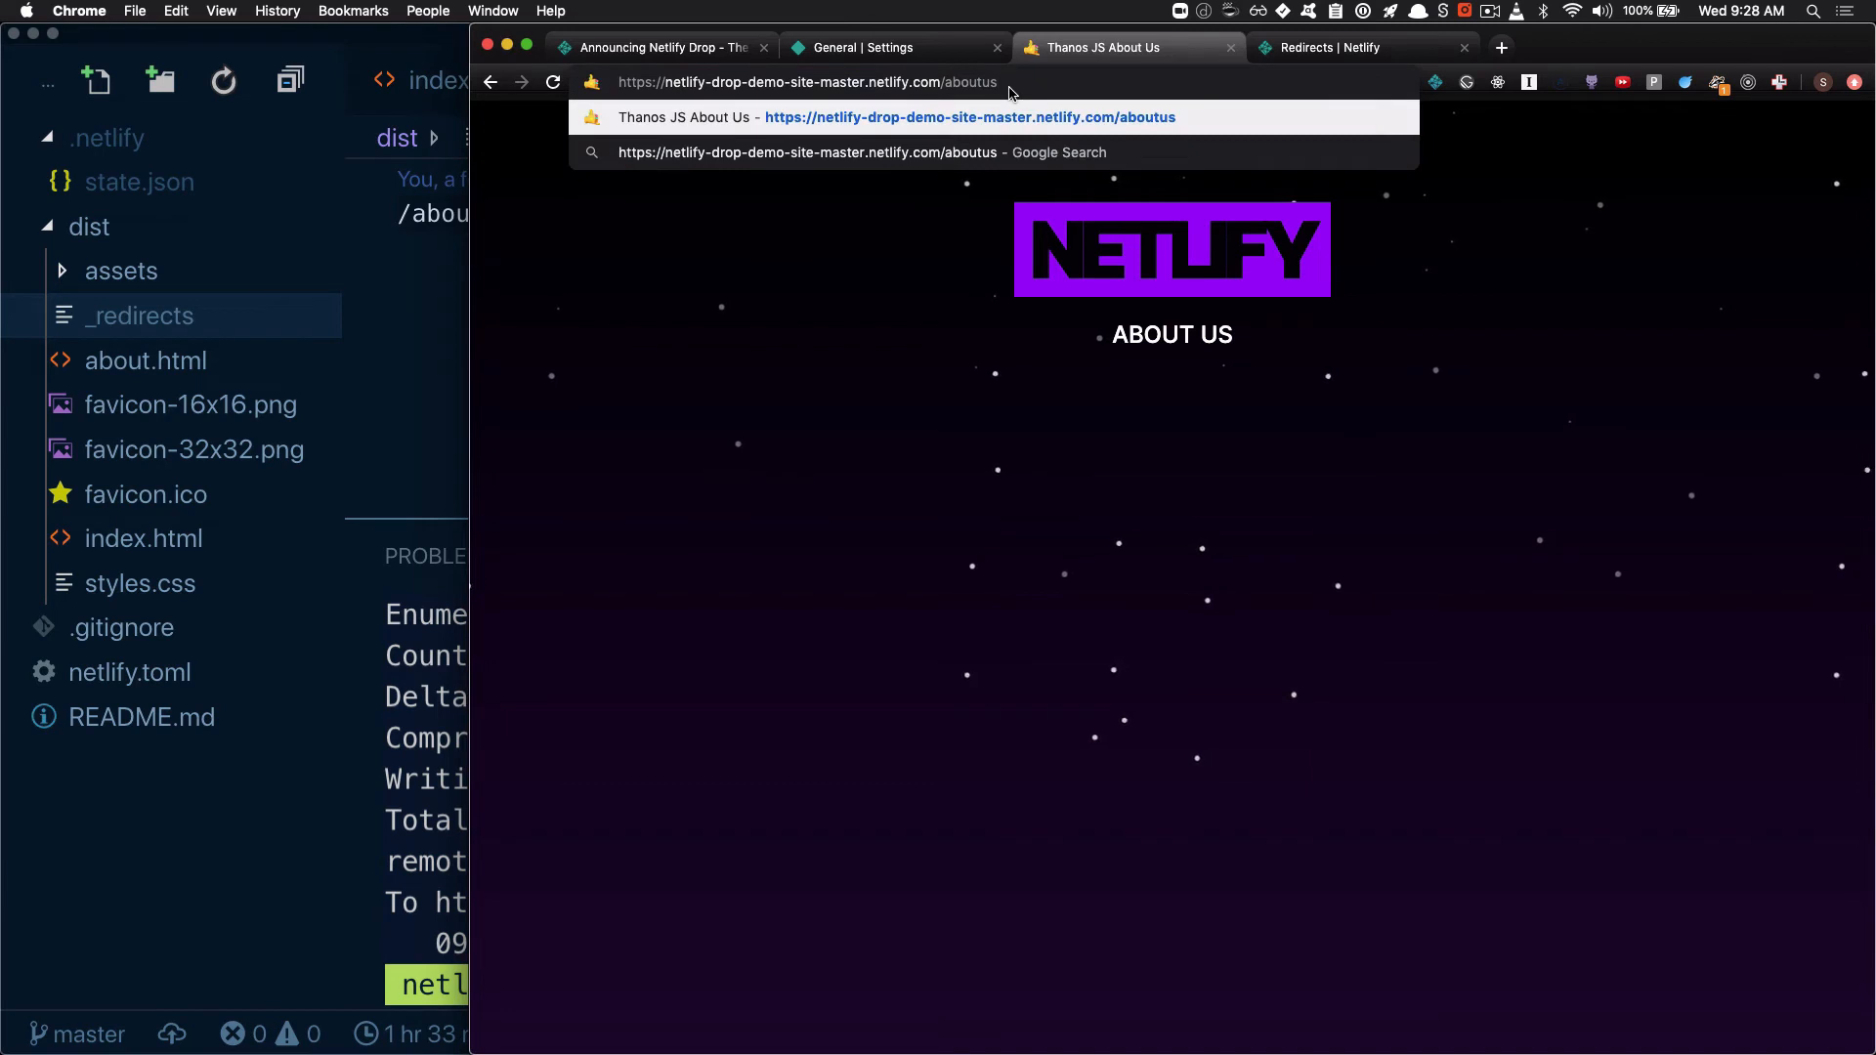
key(Return)
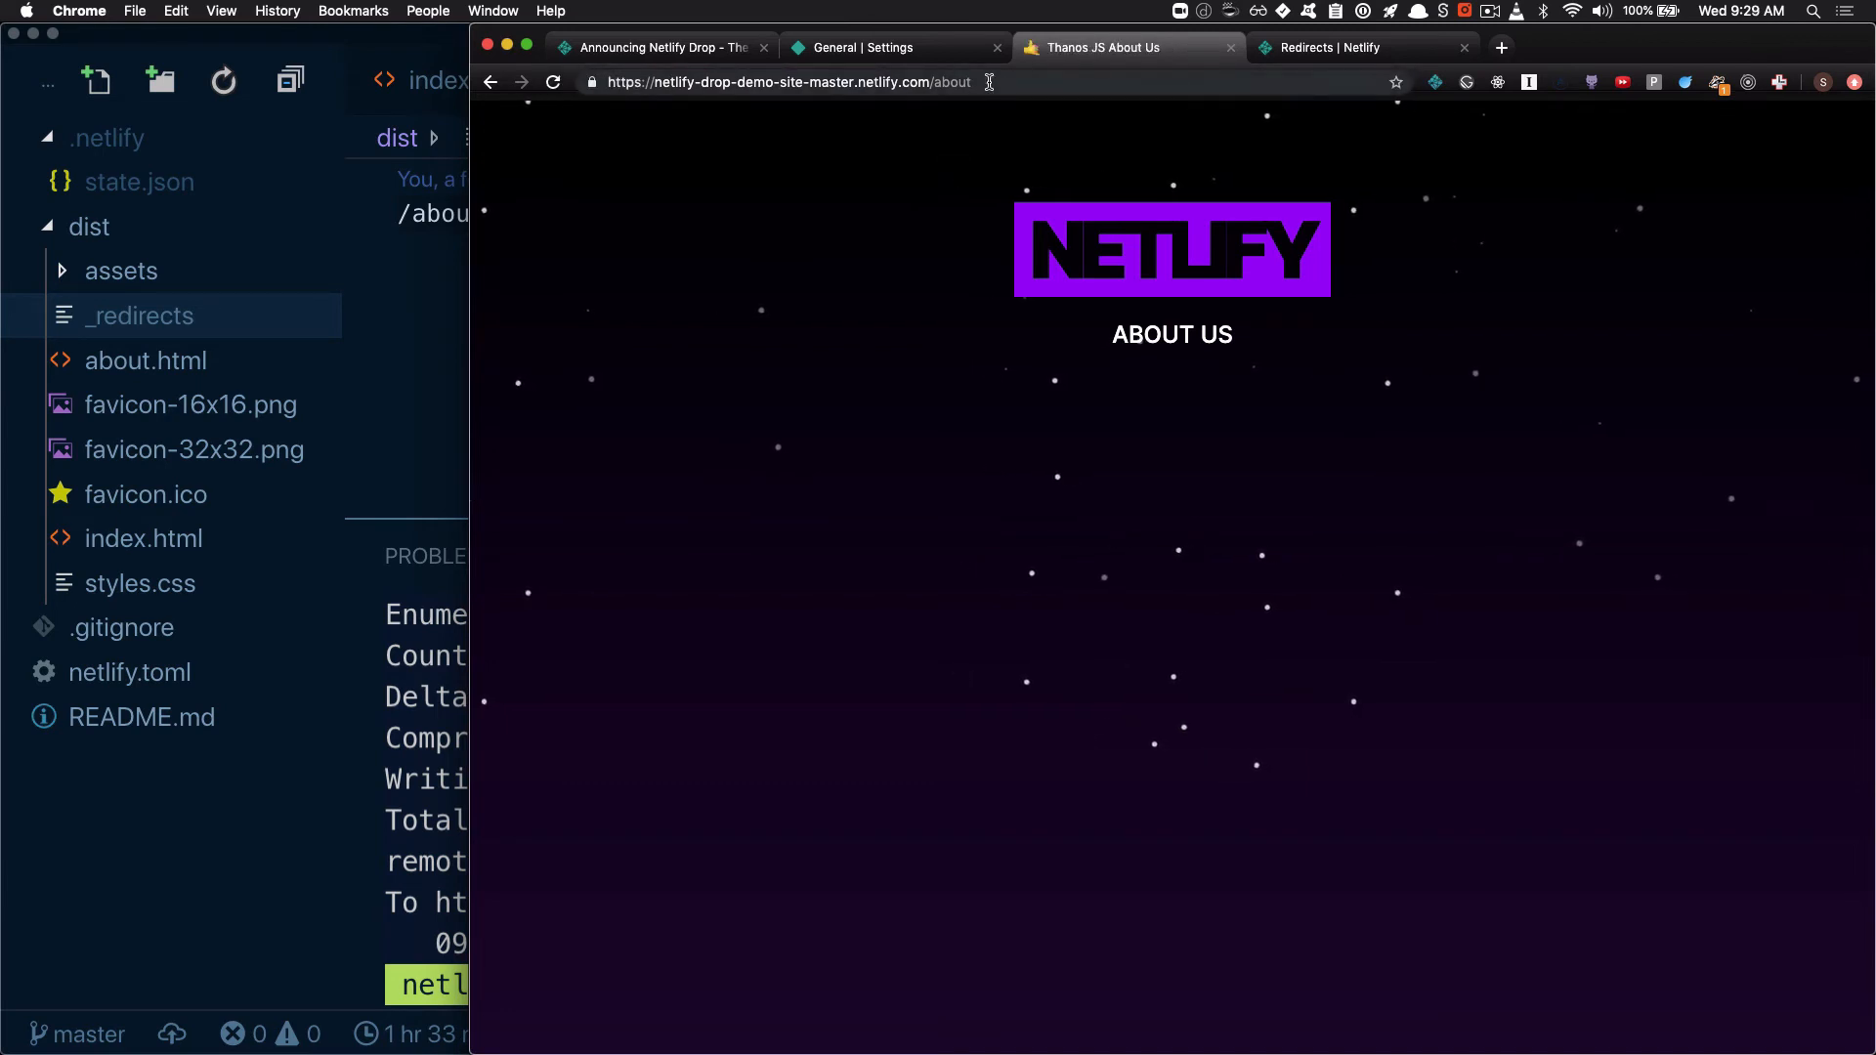
Open the nonexistent path /2039823 on the deployed site to view the default missing-page response
click(1015, 81)
click(1014, 81)
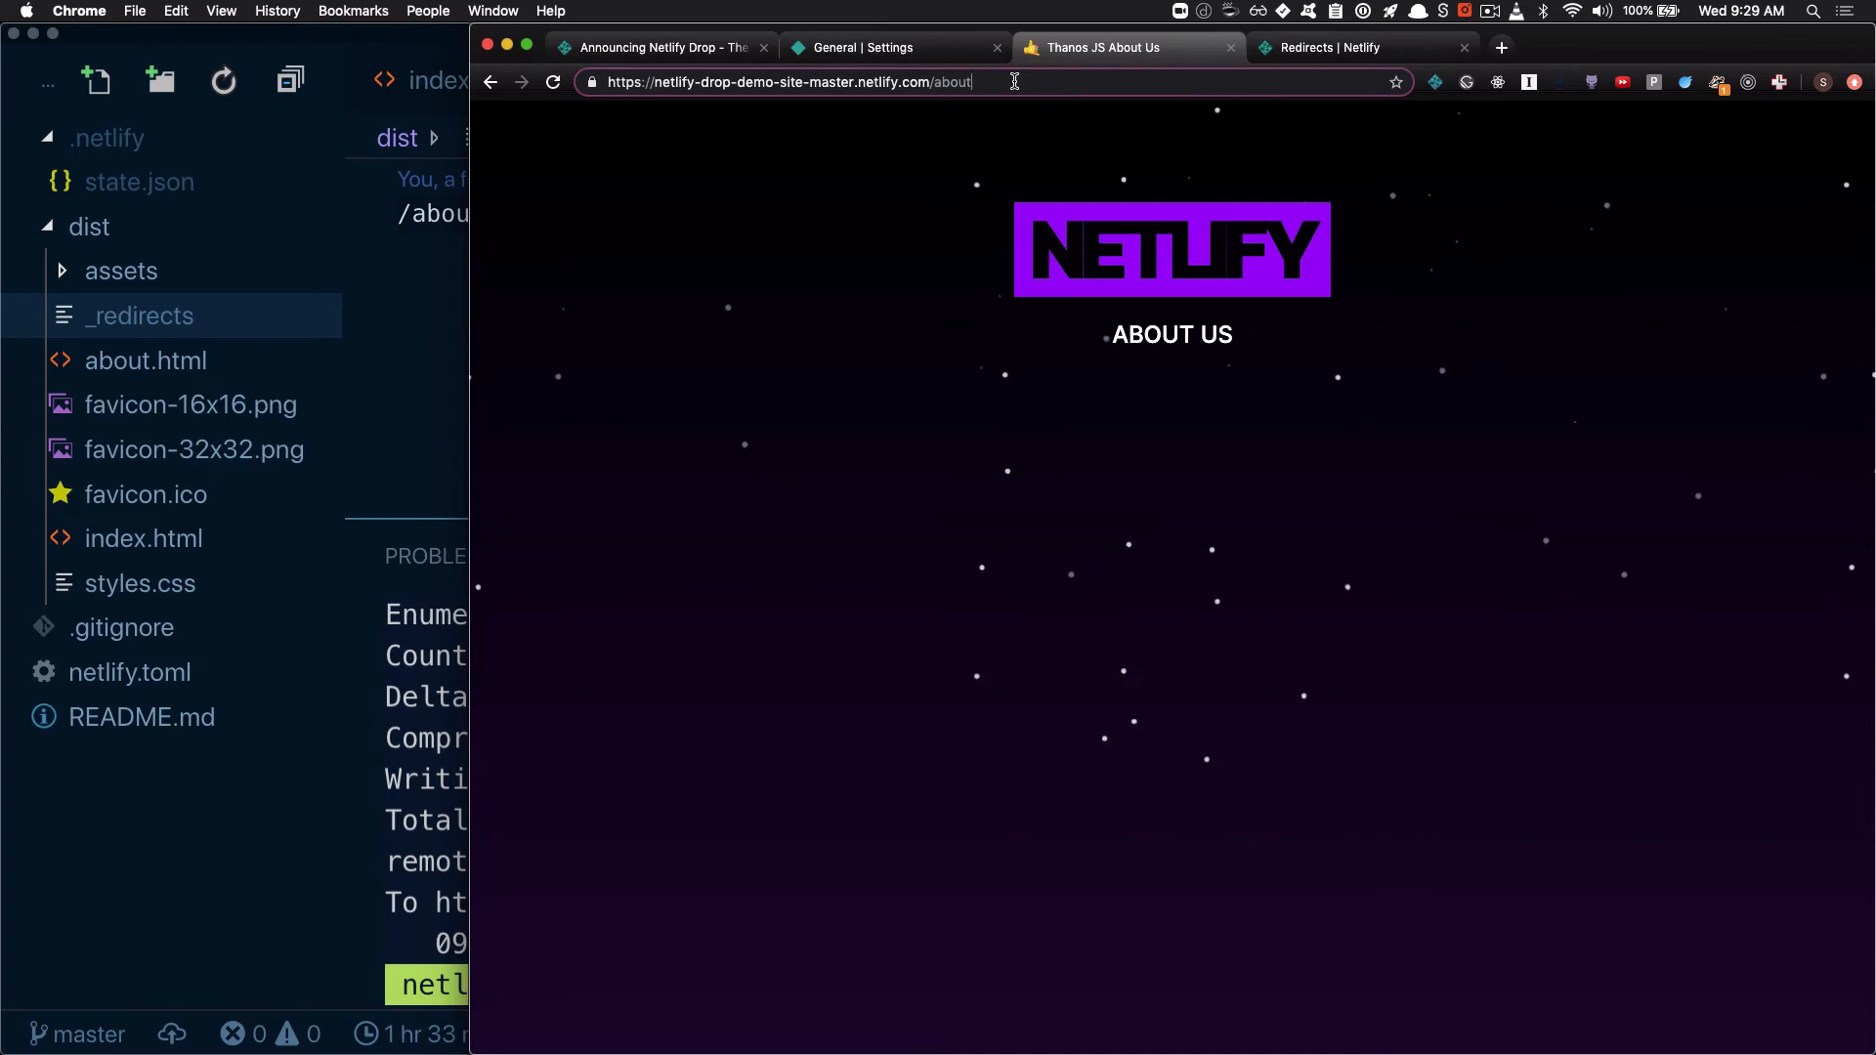
key(BackSpace)
key(BackSpace)
key(BackSpace)
key(BackSpace)
key(BackSpace)
text(2039823)
key(Return)
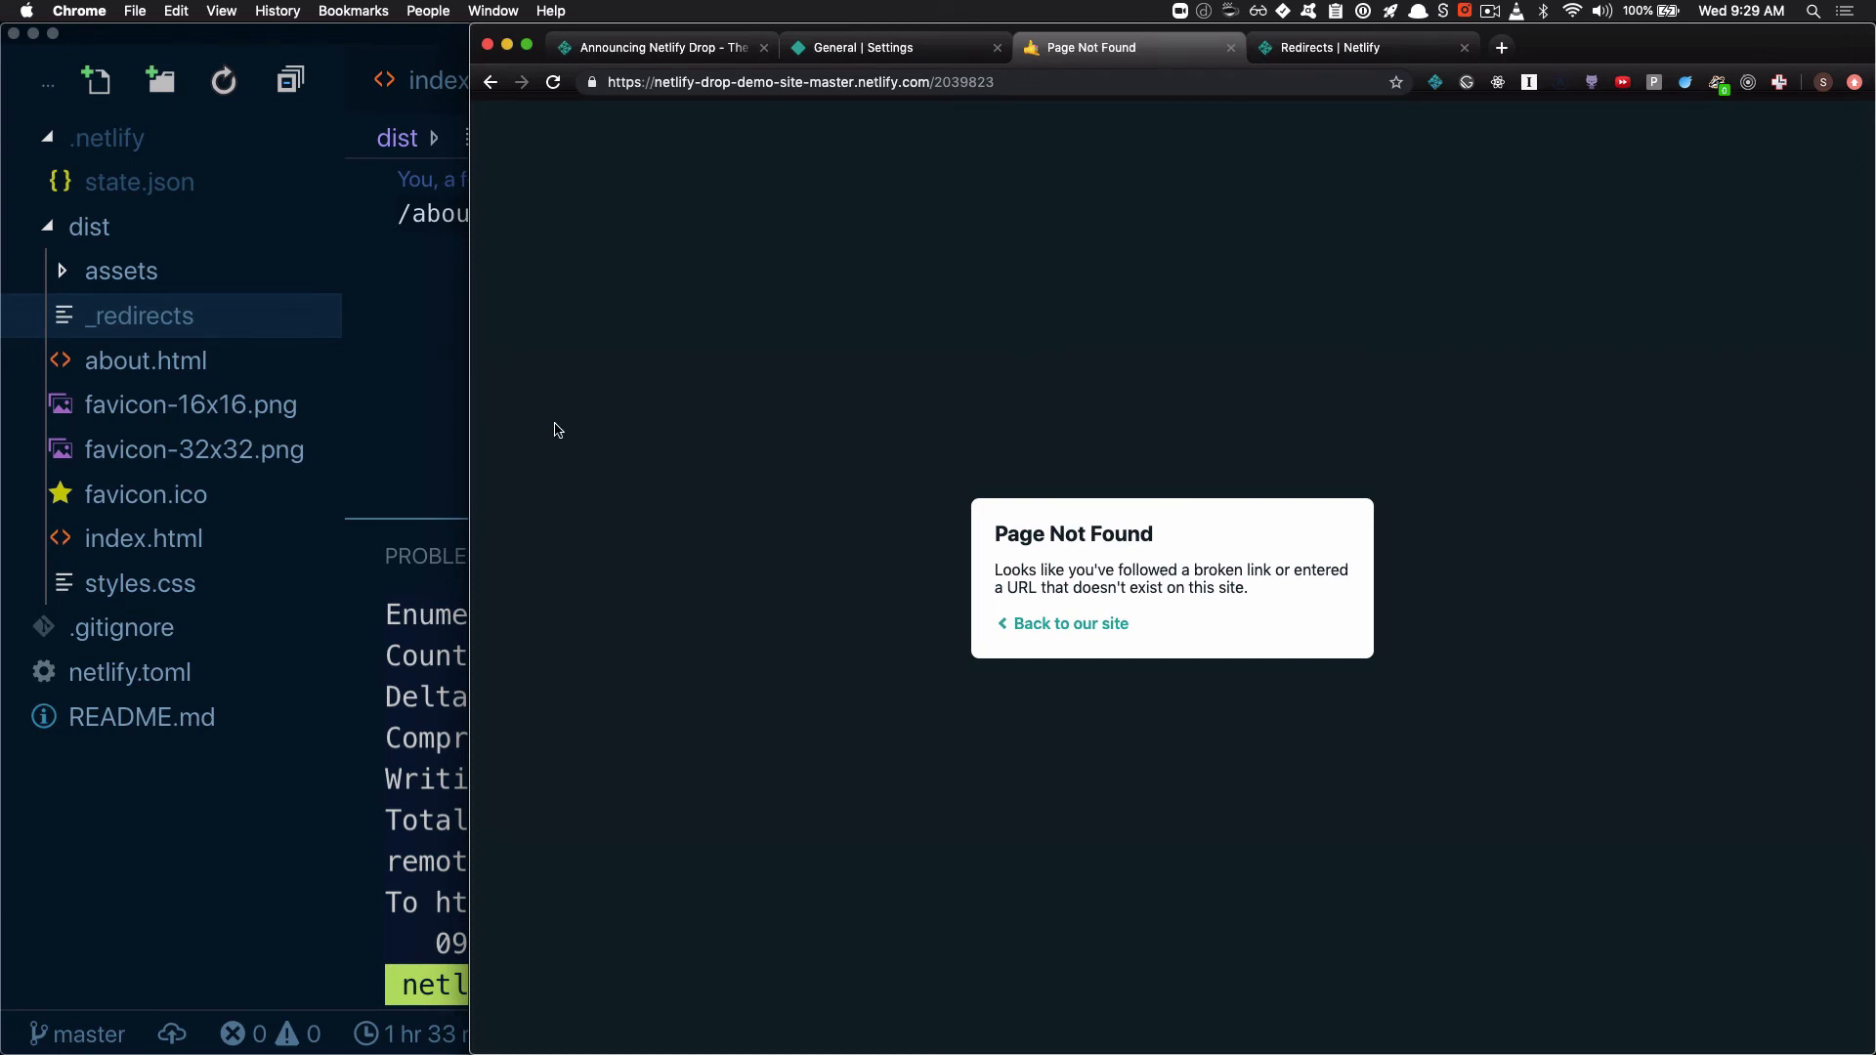
Switch to VS Code and create 404.html in the dist folder with the full contents of about.html
click(452, 420)
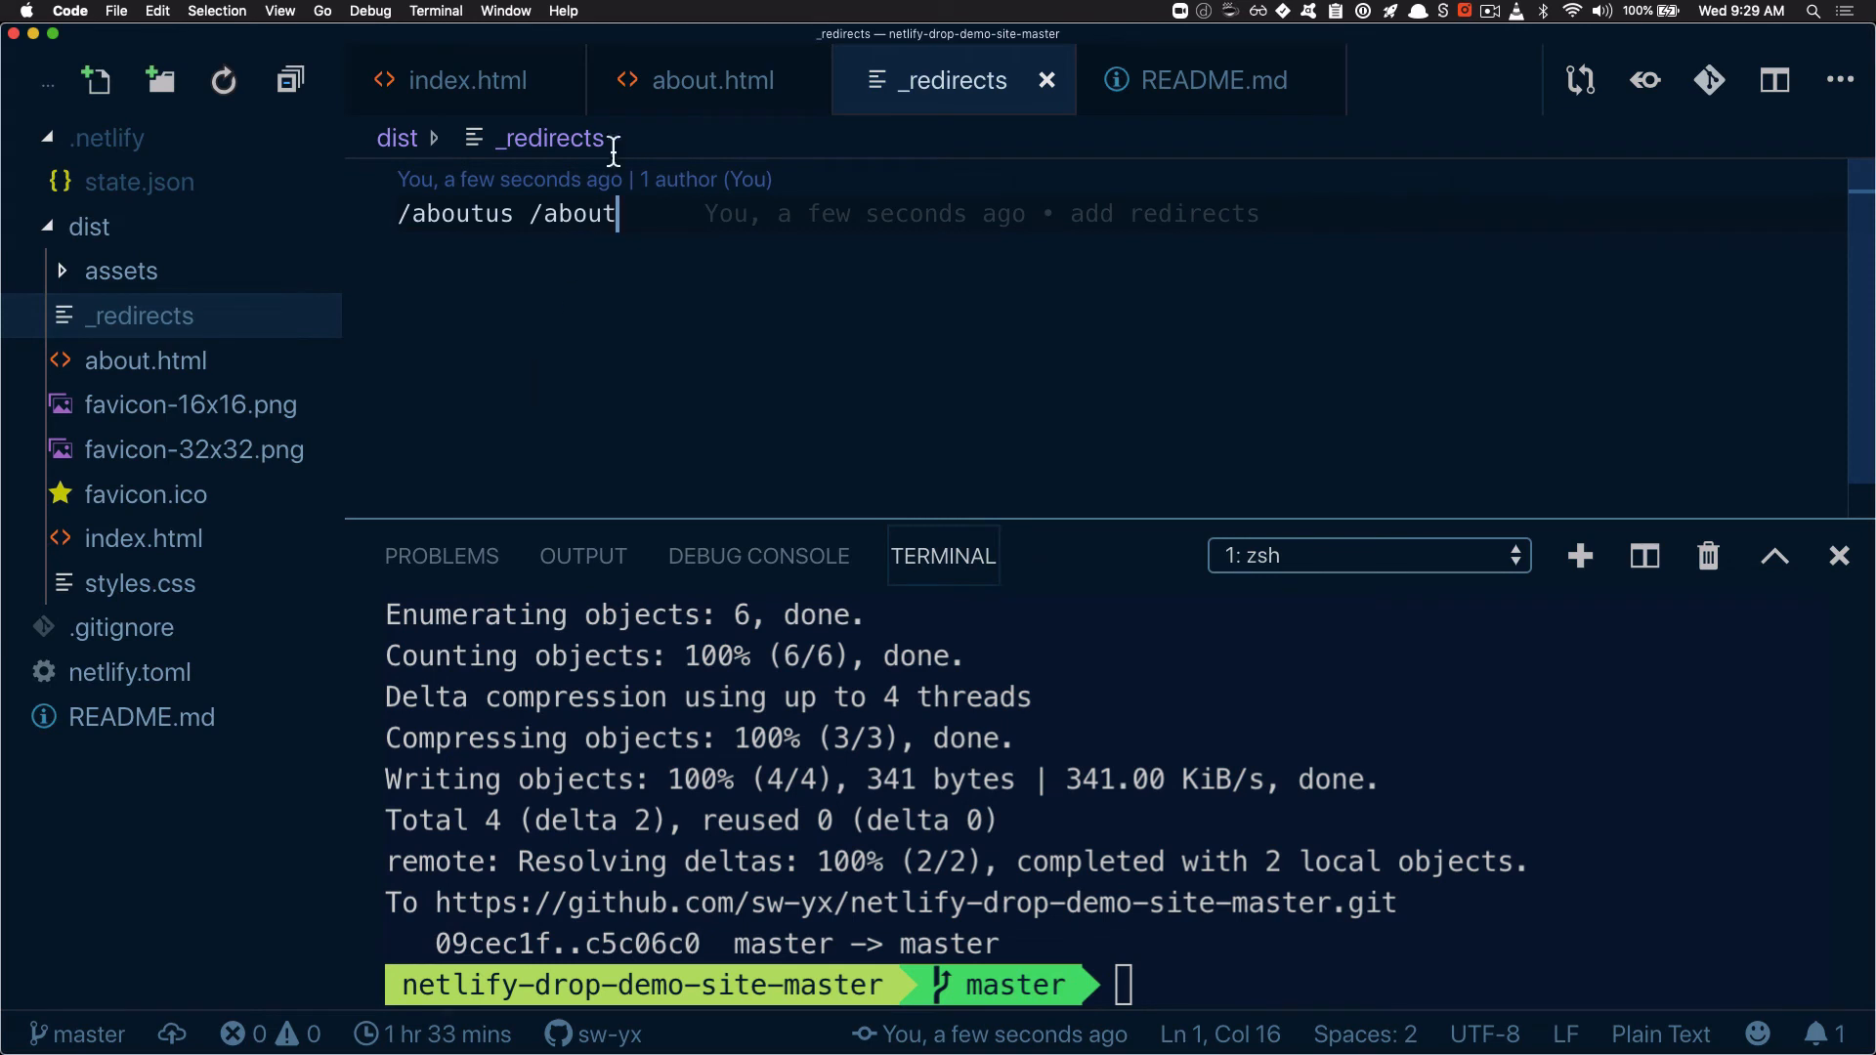
click(156, 363)
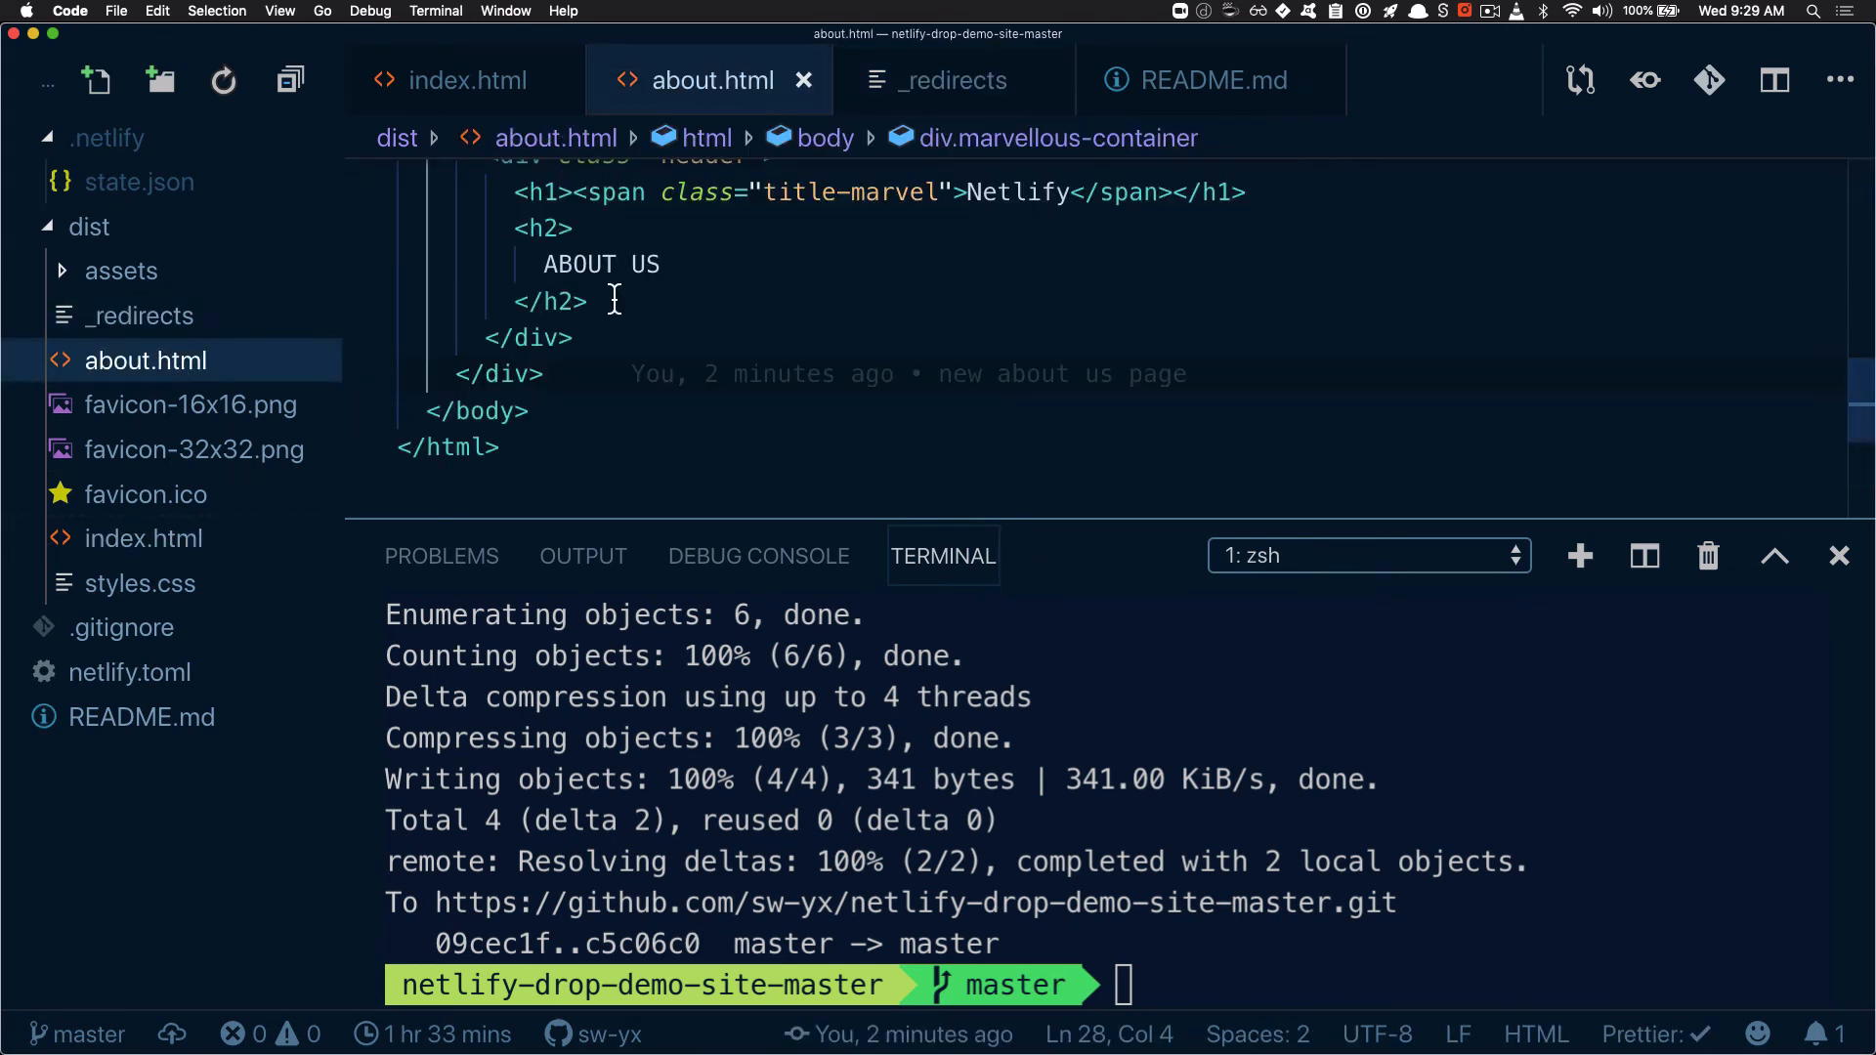
key(super+a)
key(super+c)
click(96, 80)
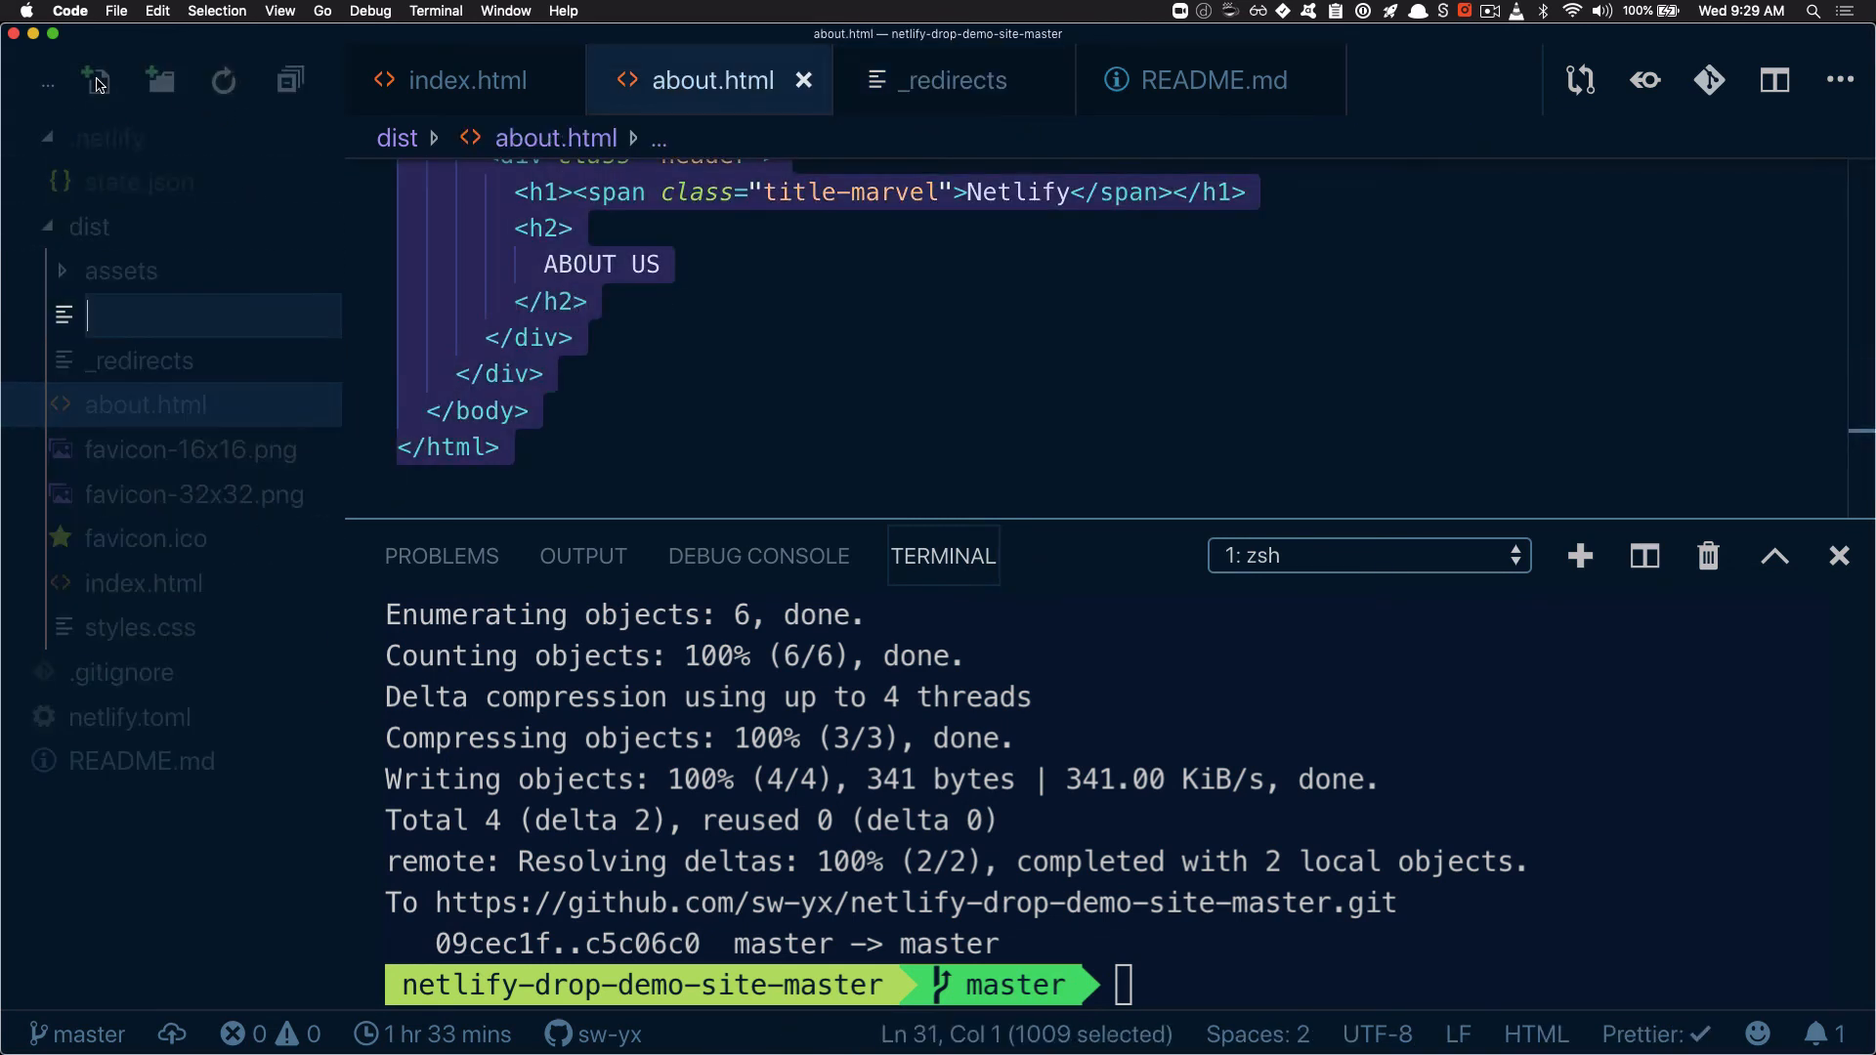
text(404.html)
key(Return)
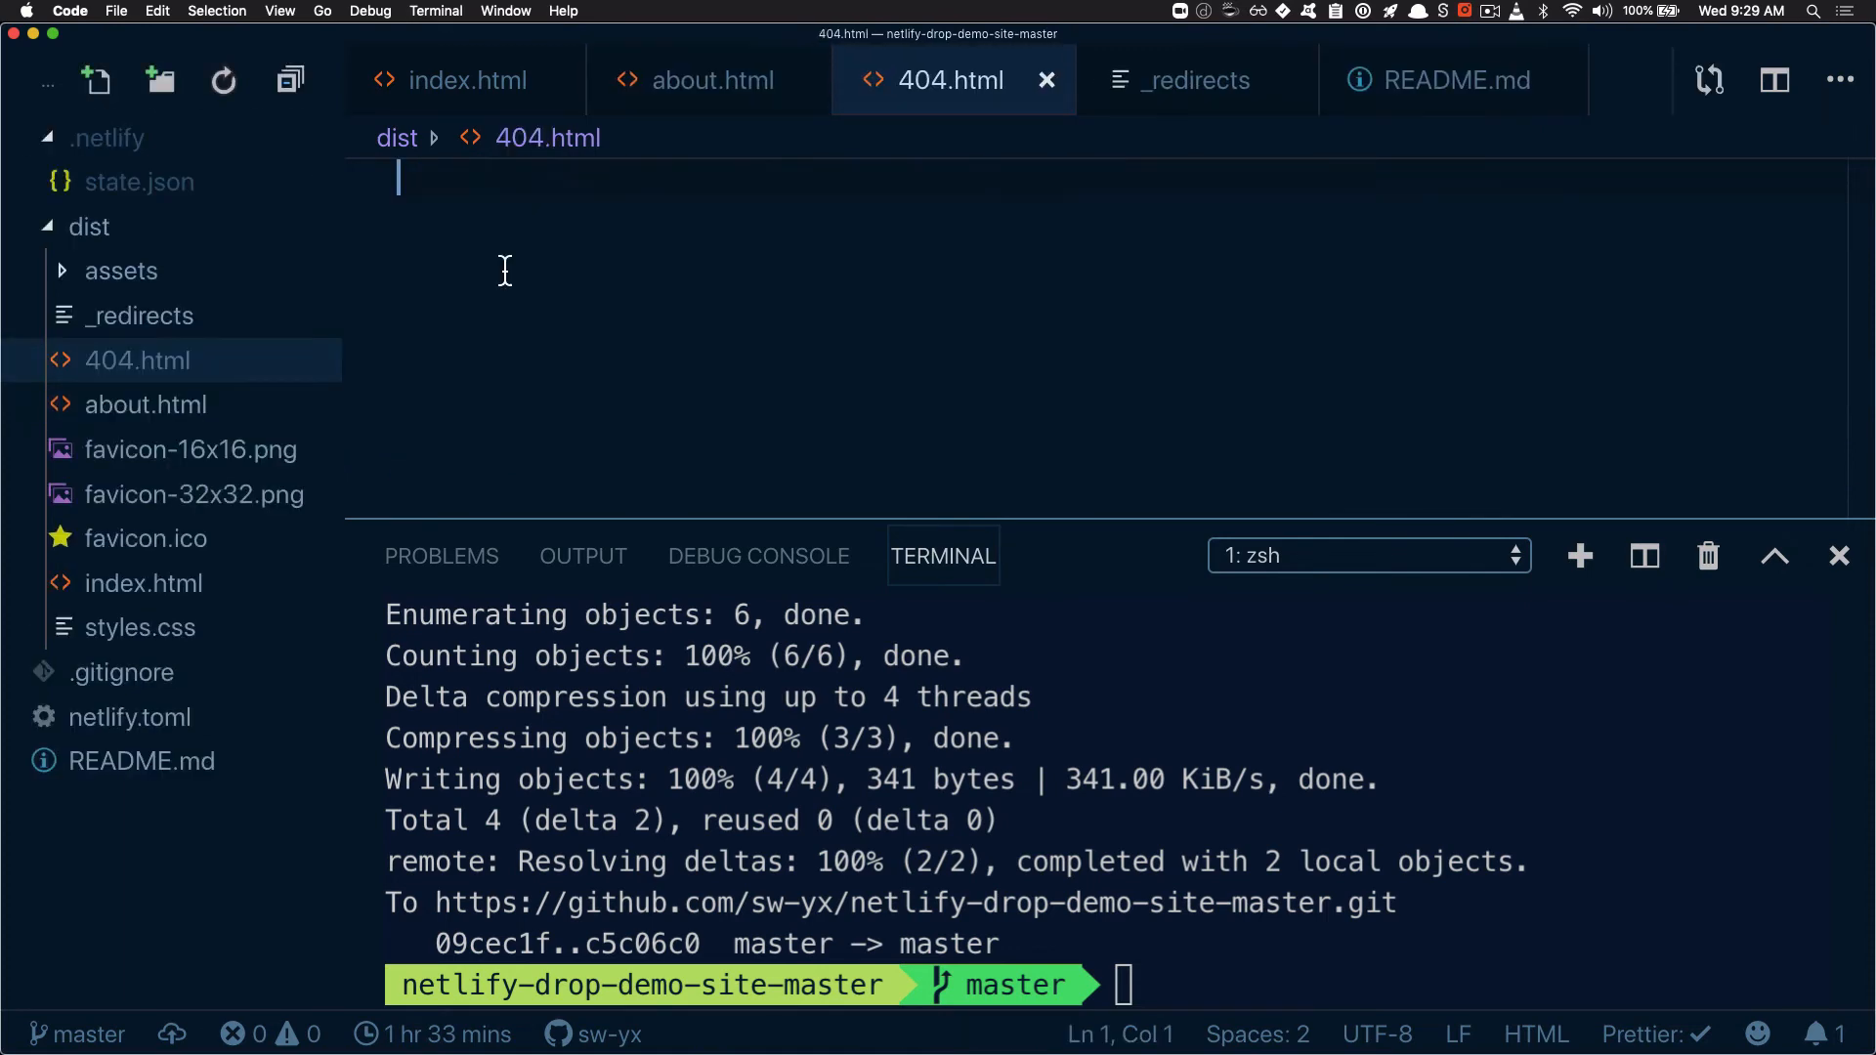
key(super+v)
Replace the h2 text in 404.html with "NOT FOUND"
scroll(587, 369, up, 5)
scroll(586, 369, down, 6)
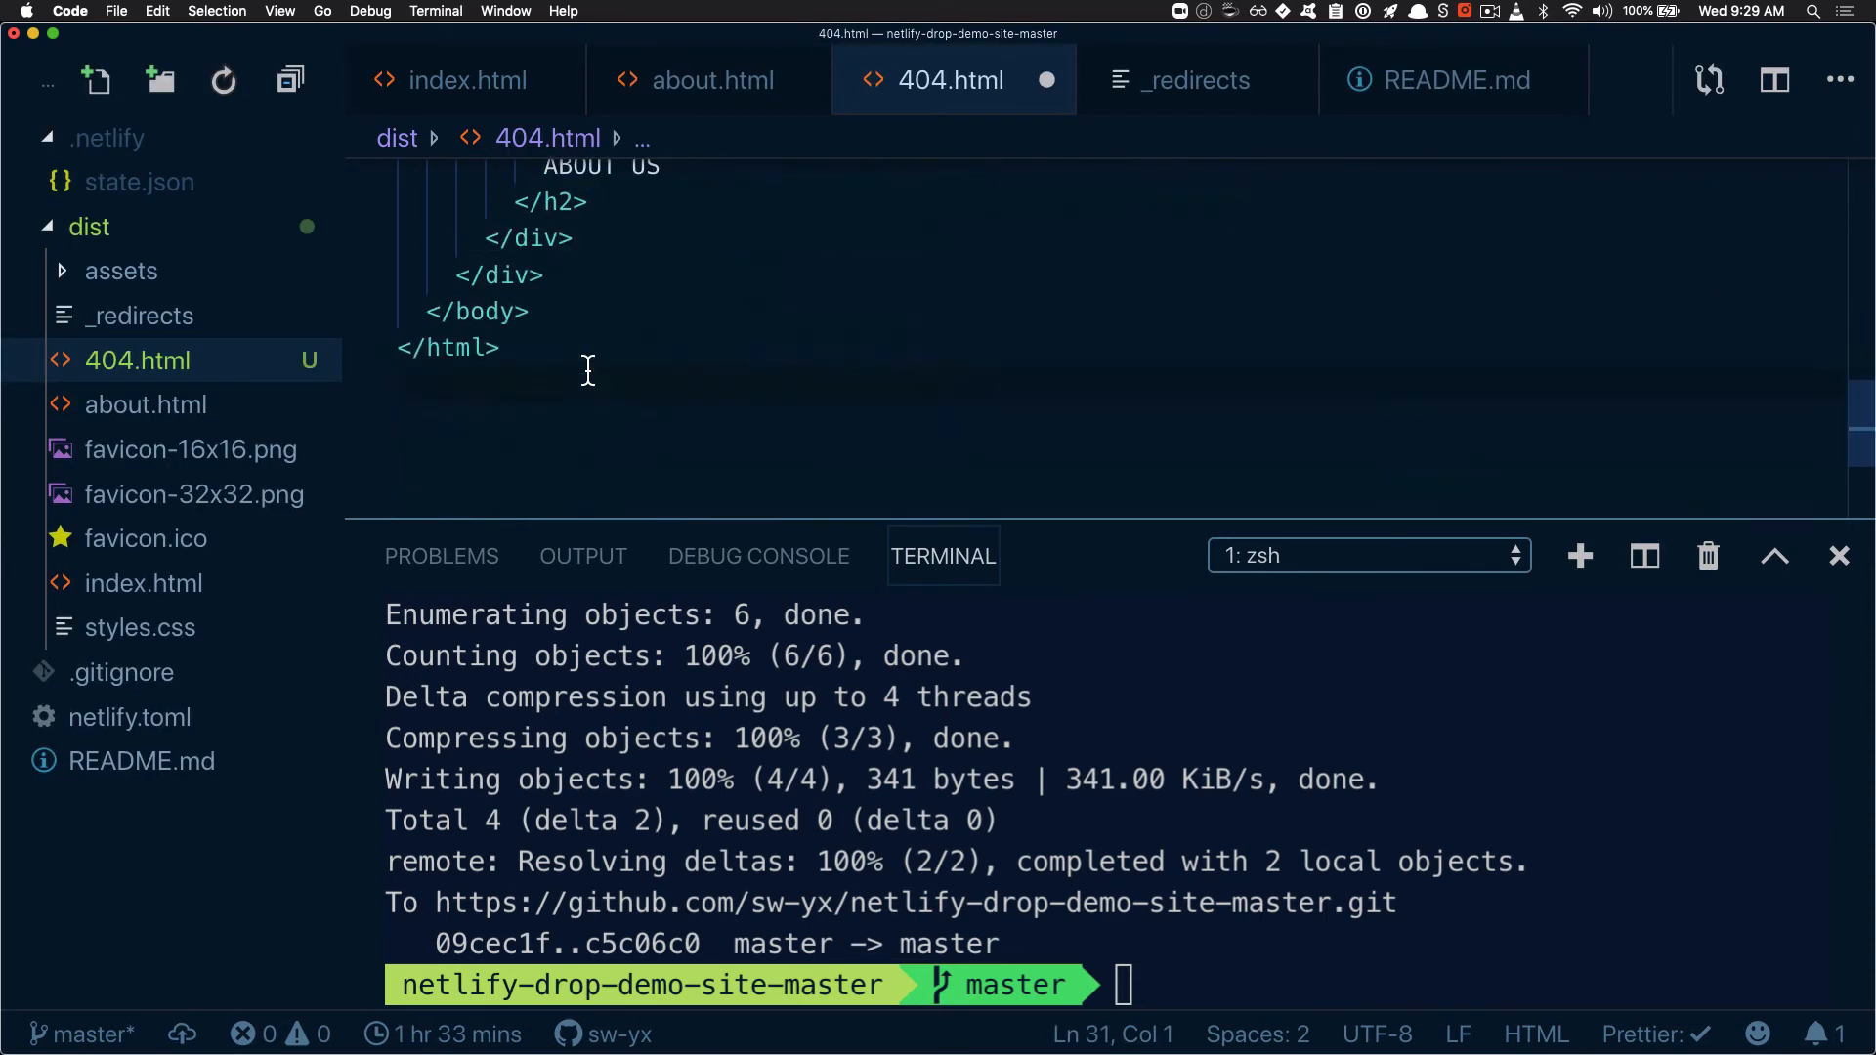
scroll(588, 372, up, 3)
scroll(589, 371, down, 1)
drag(569, 457, 555, 489)
click(554, 489)
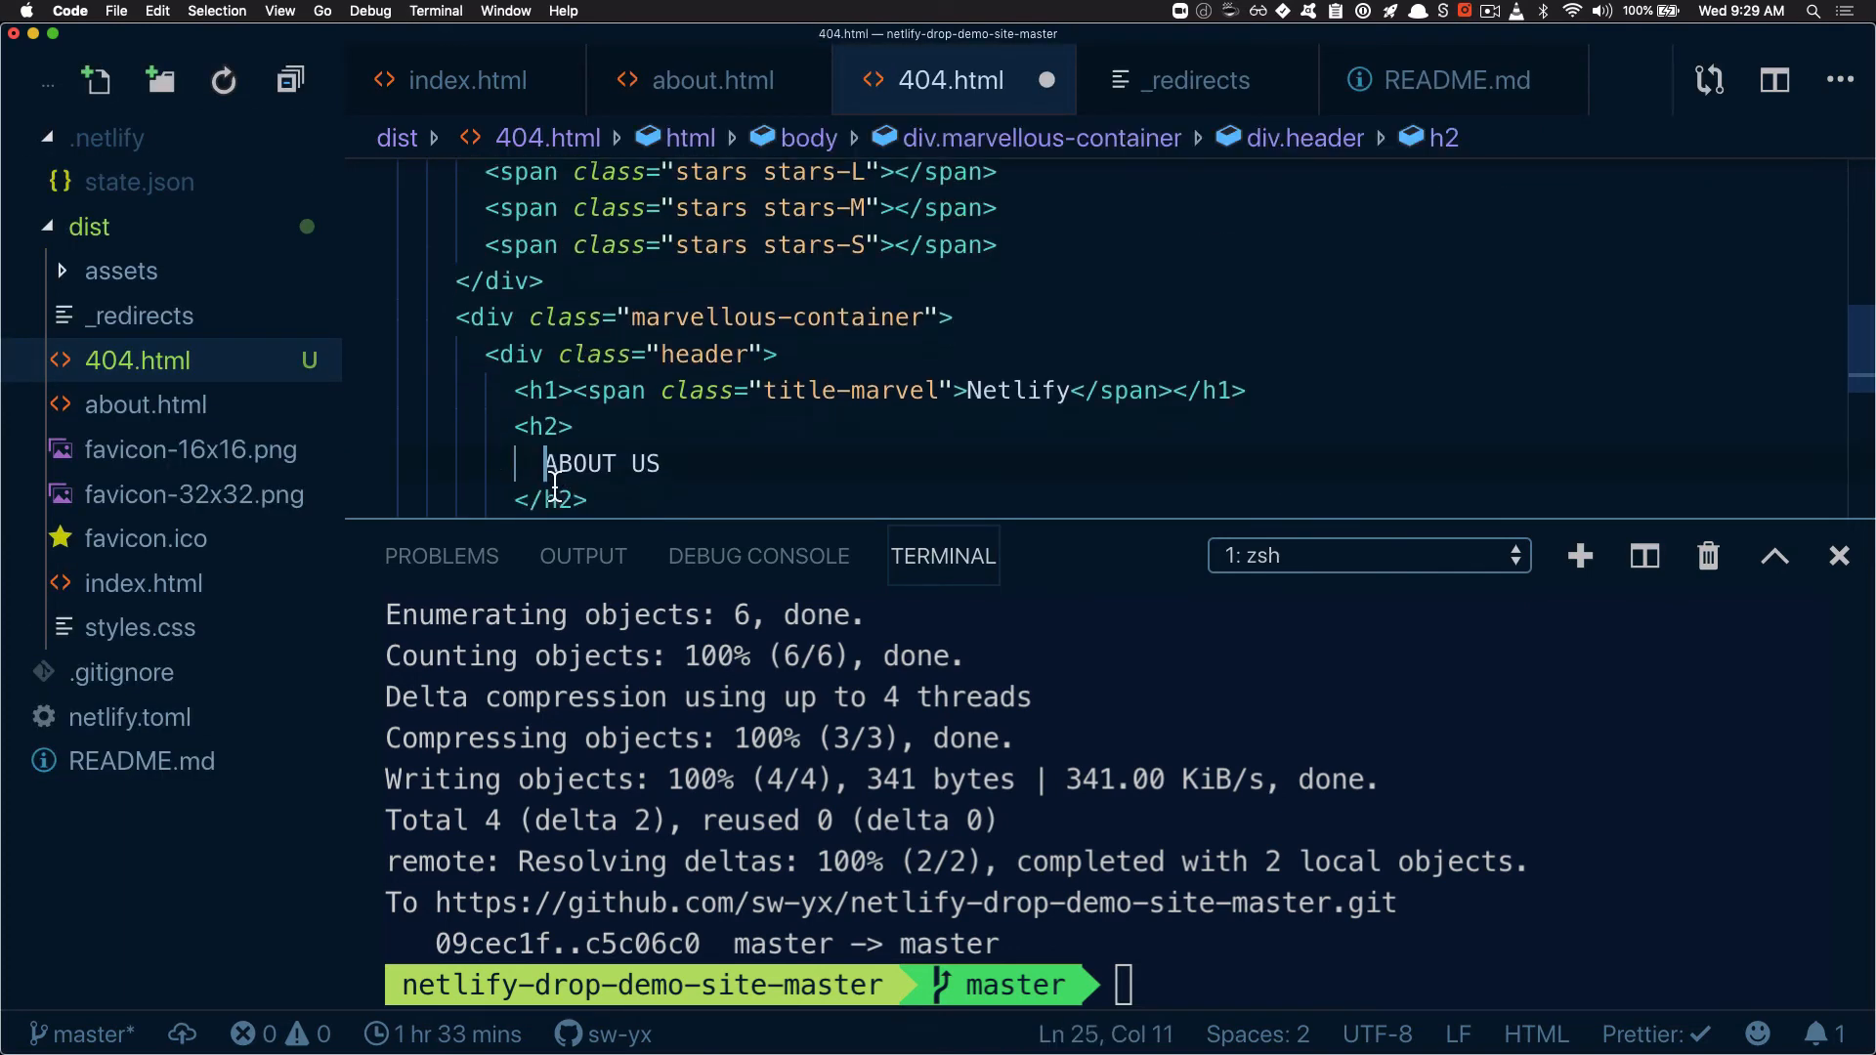
key(Up)
key(Left)
key(shift+super+Right)
text(NOT FOUND)
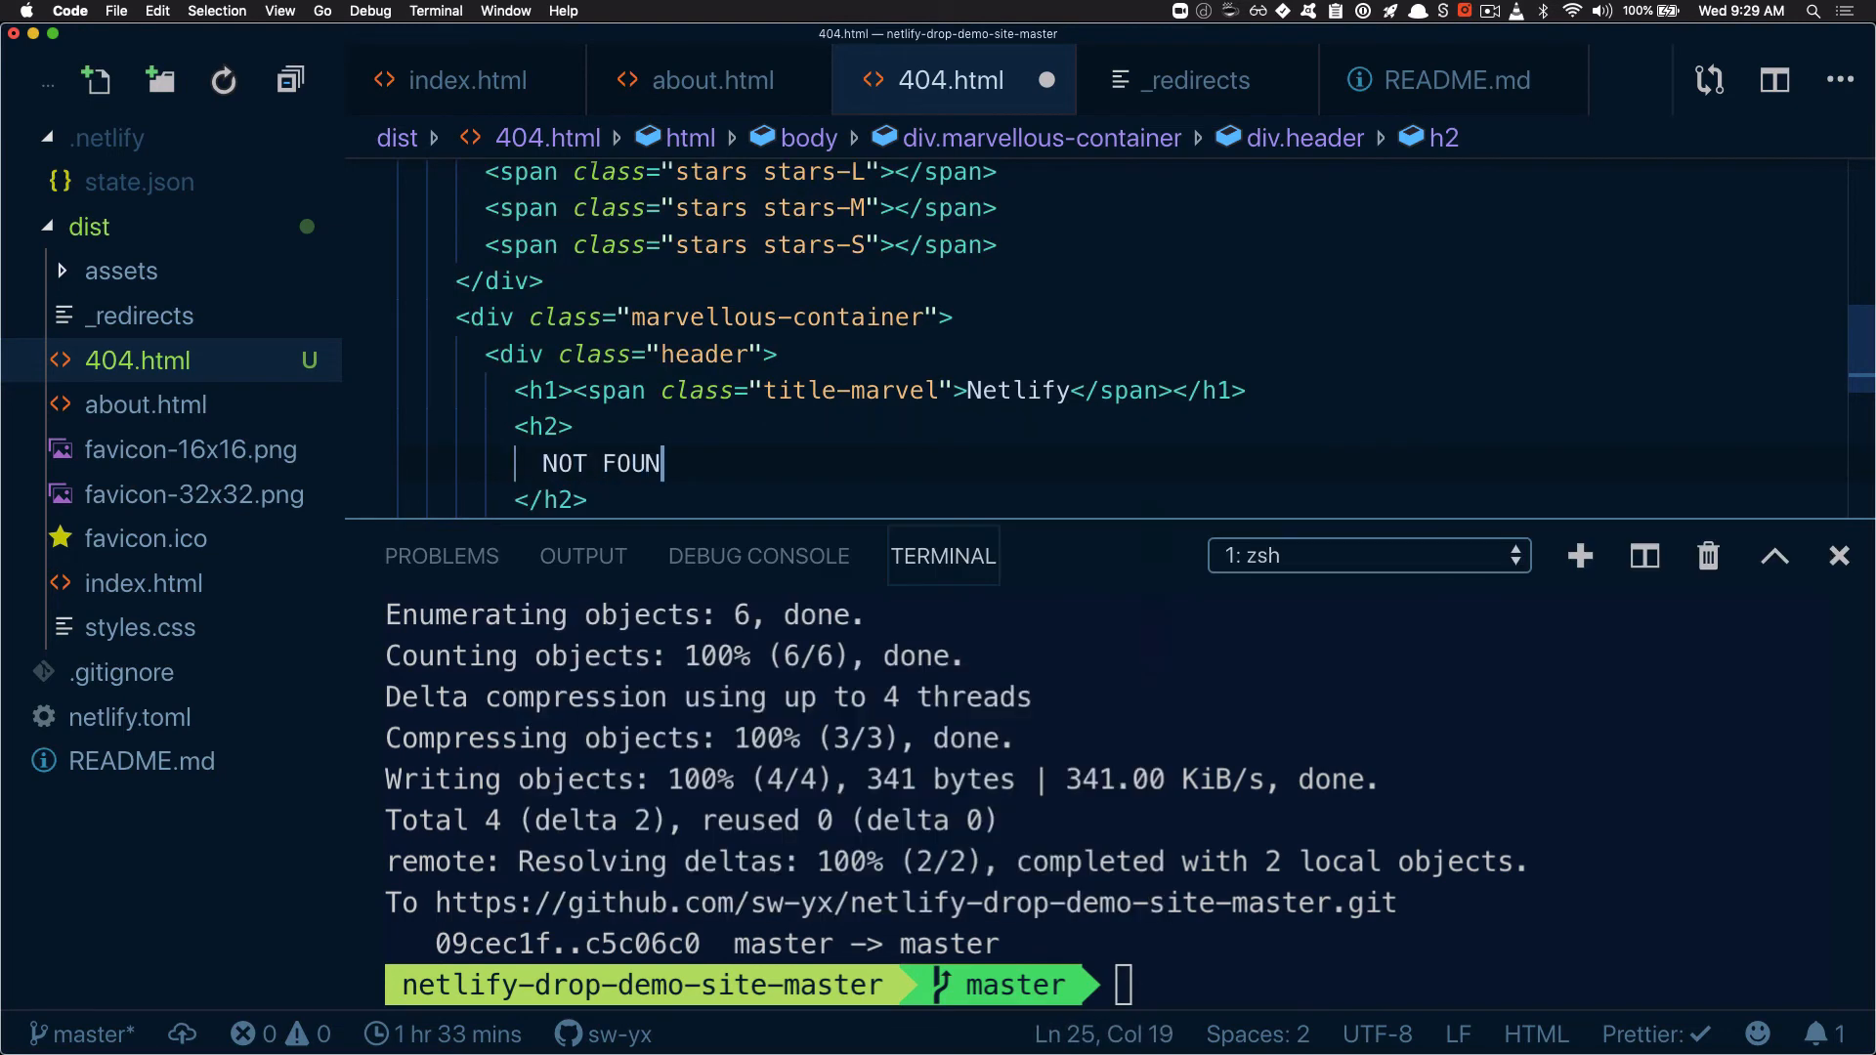
Change the page title of 404.html to "Thanos JS NOT FOUND"
scroll(586, 372, up, 6)
drag(706, 323, 827, 323)
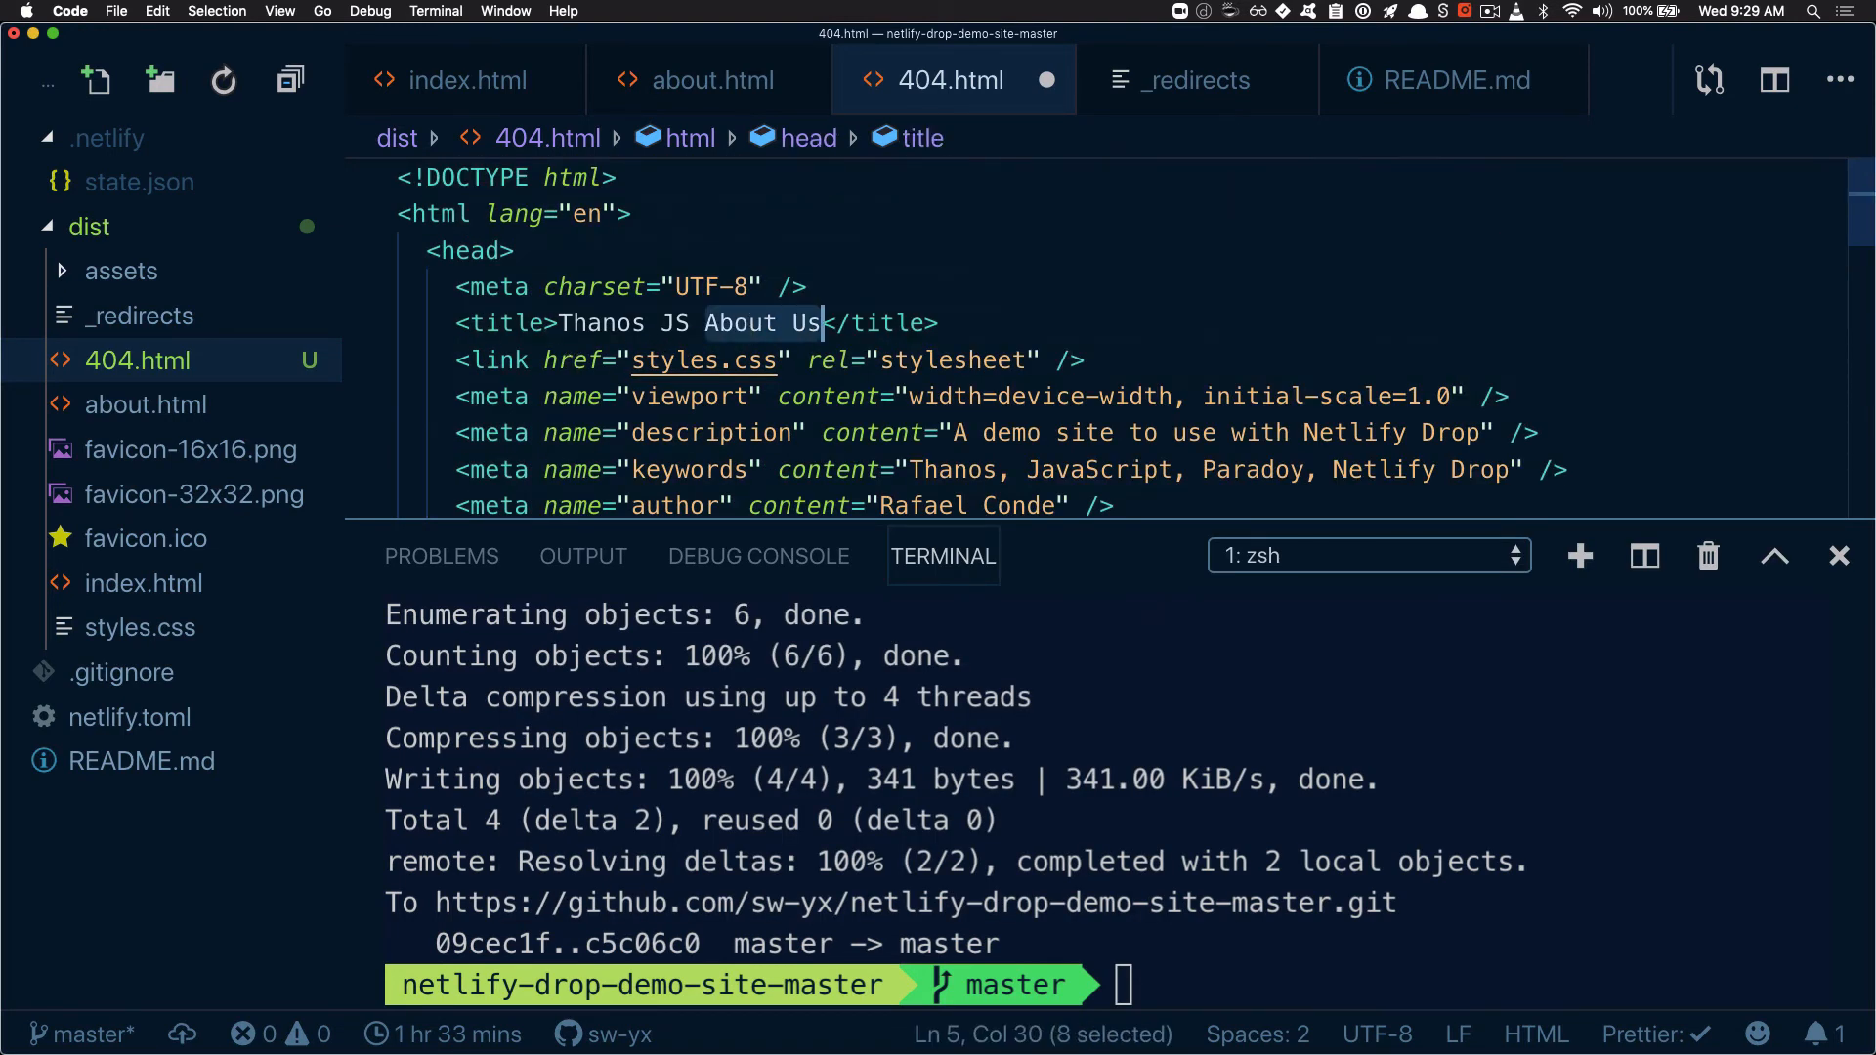
text(NOT FOUND)
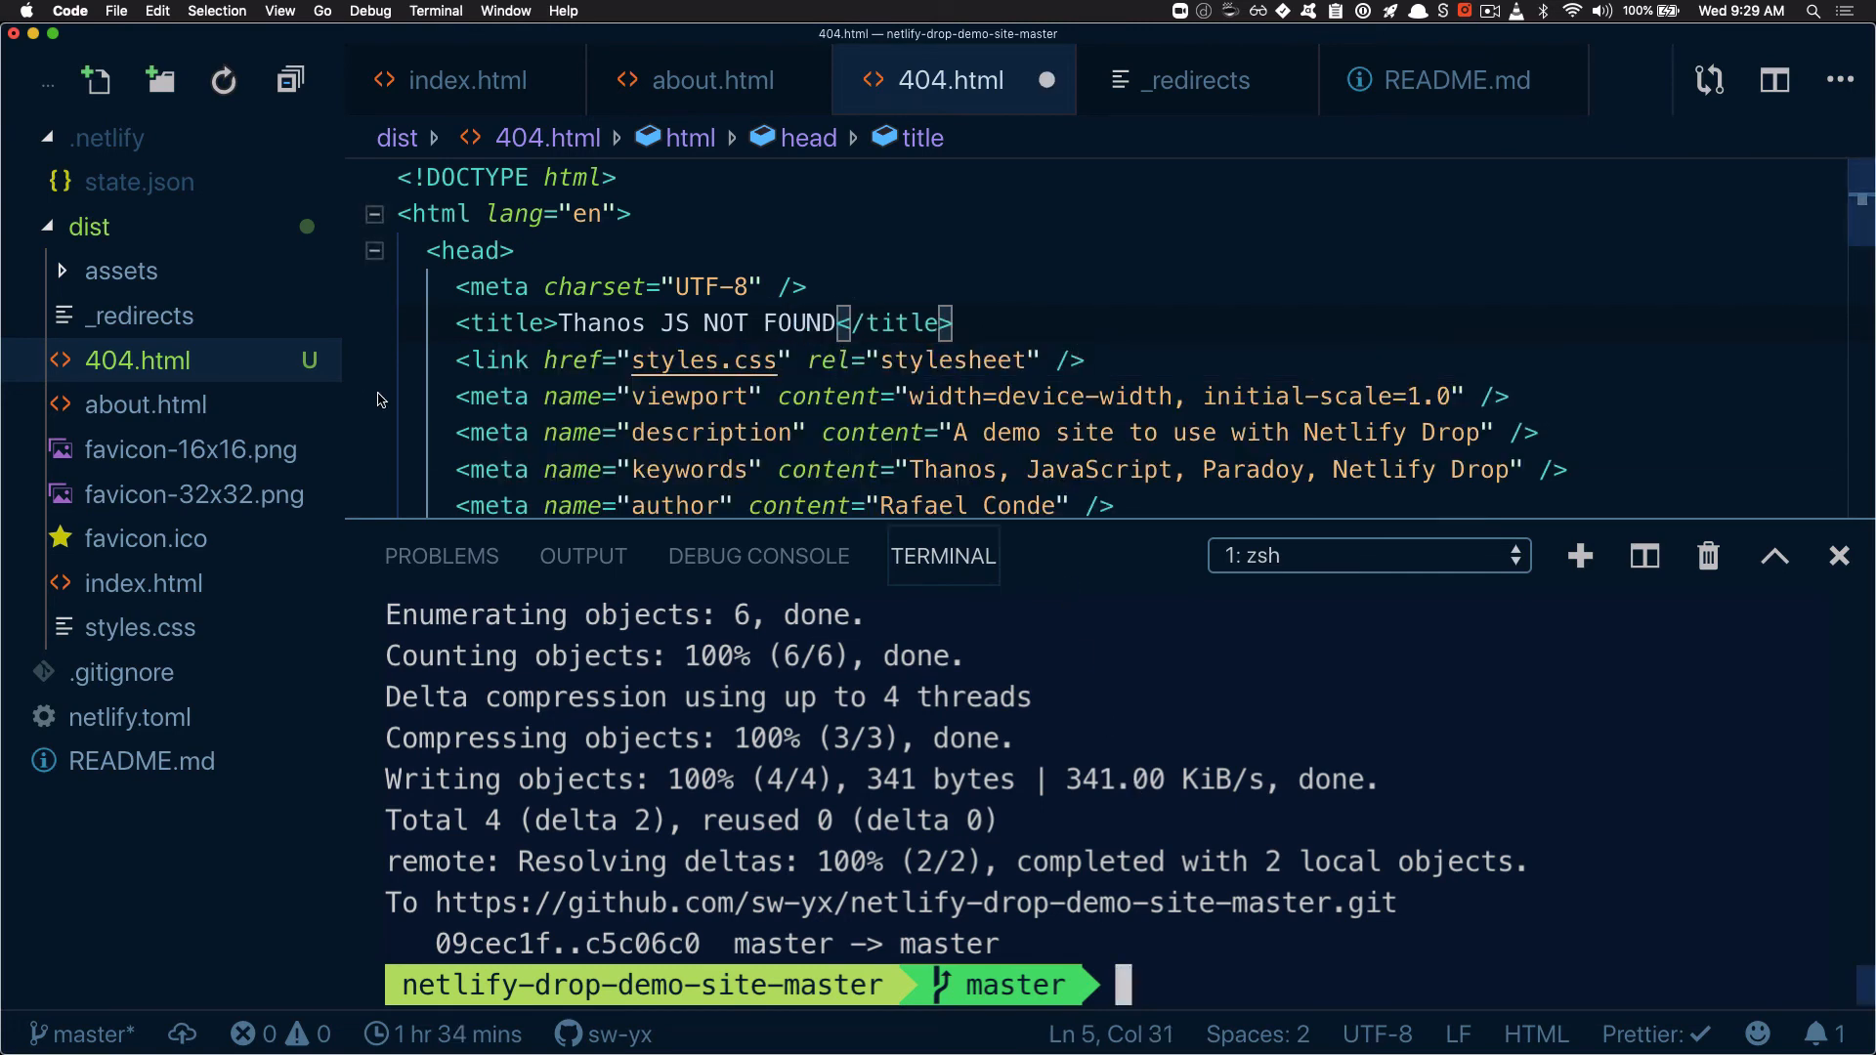
click(188, 596)
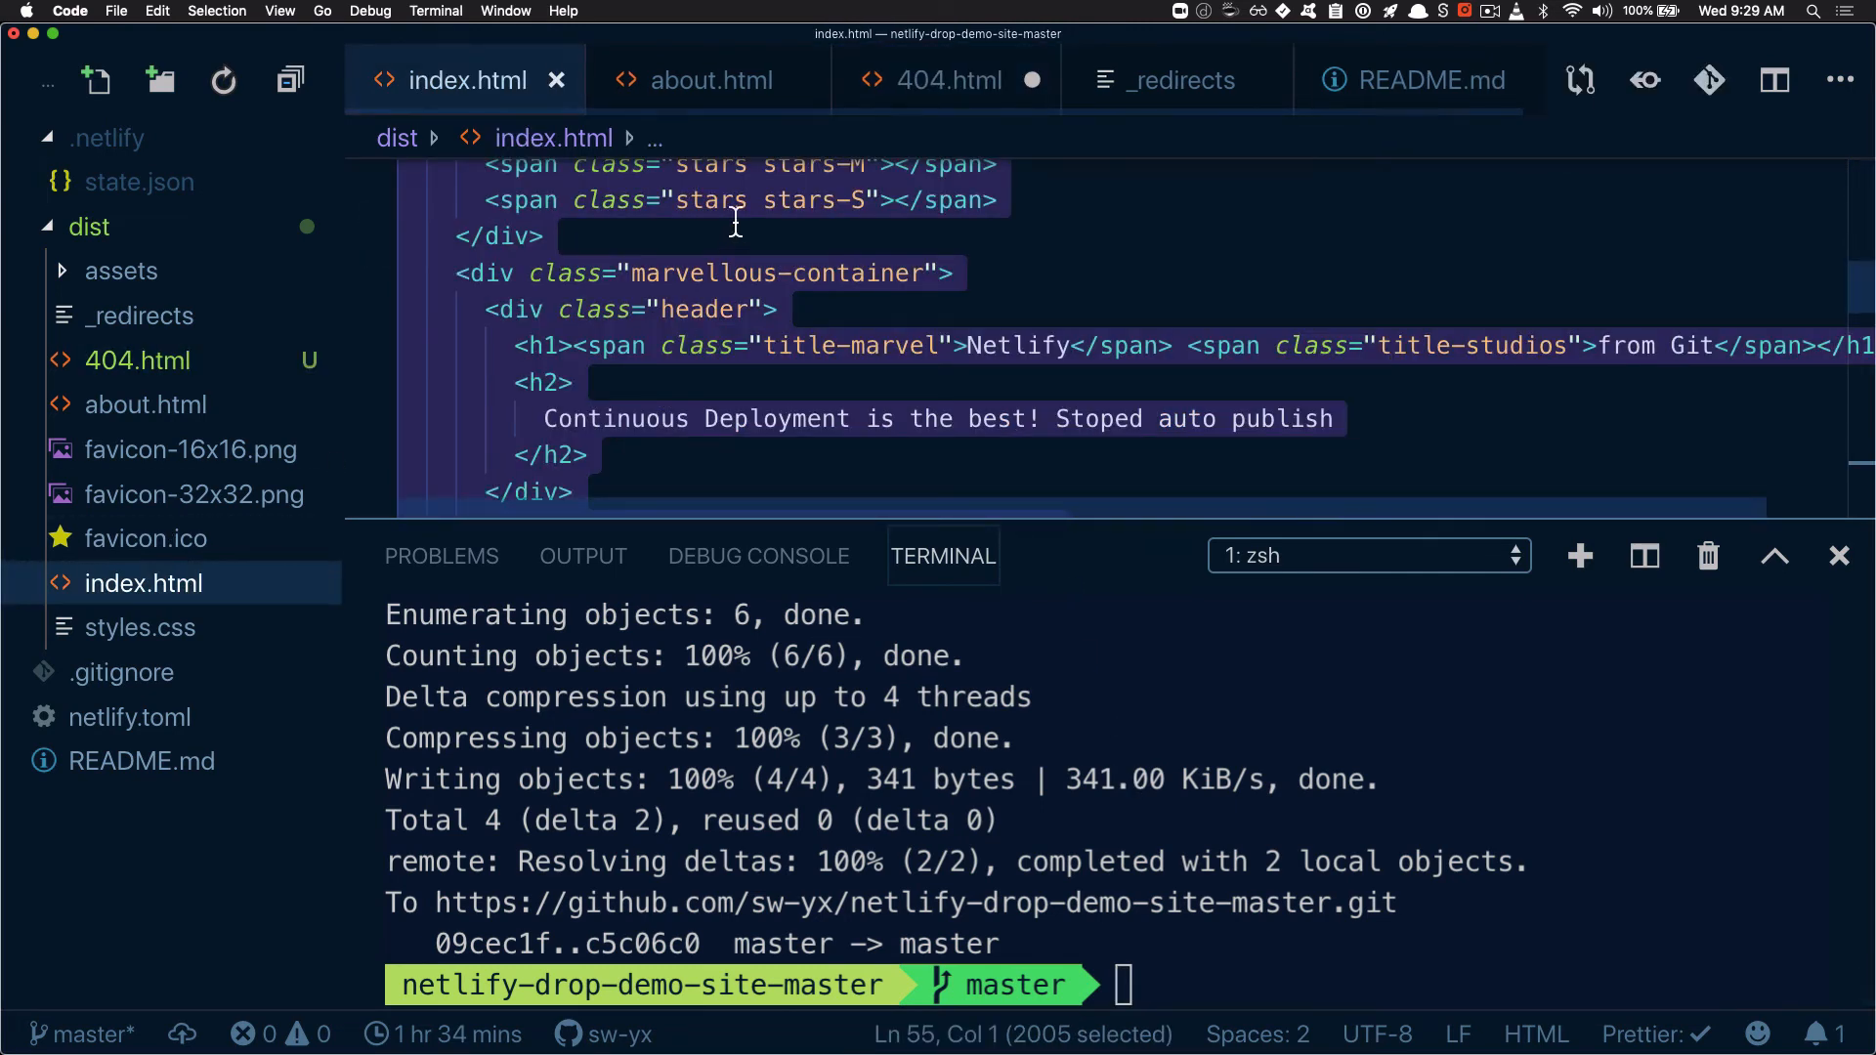
click(707, 71)
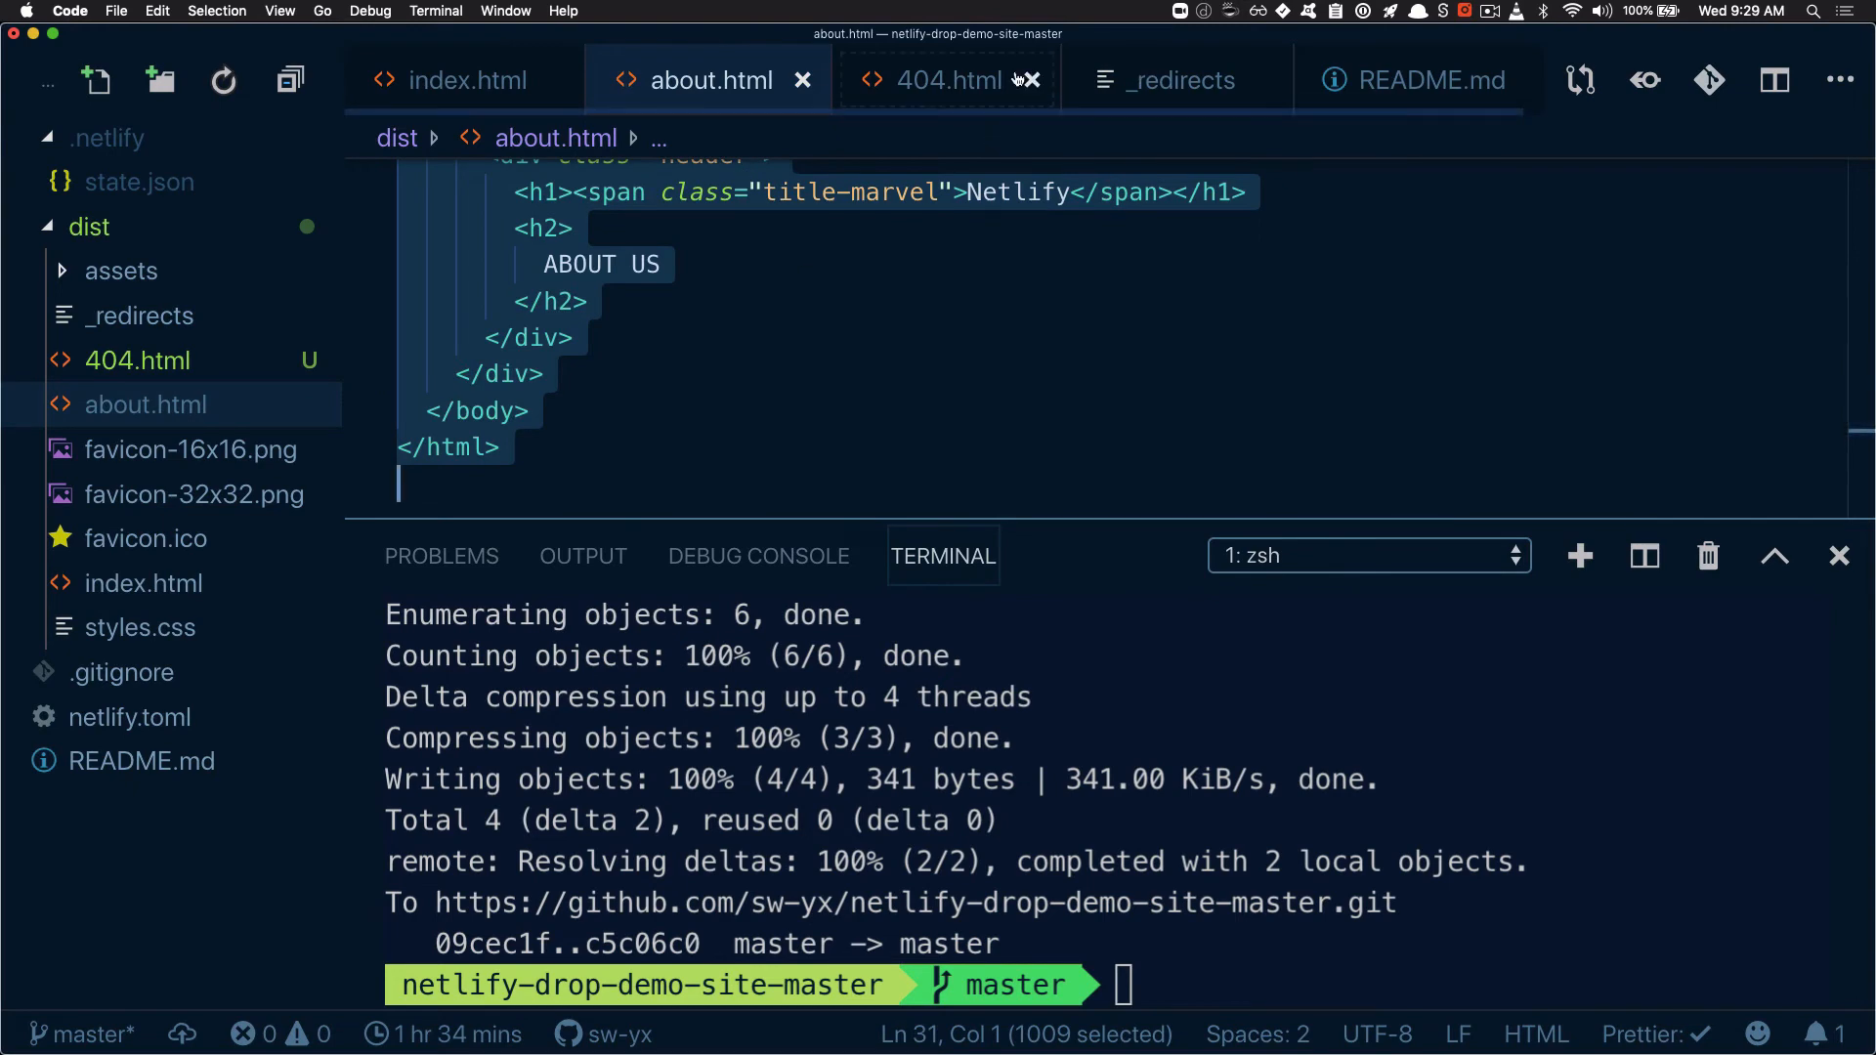
Close 404.html and add the catch-all rule "/* /404" on a new line of the _redirects file
click(968, 82)
click(1046, 80)
click(953, 80)
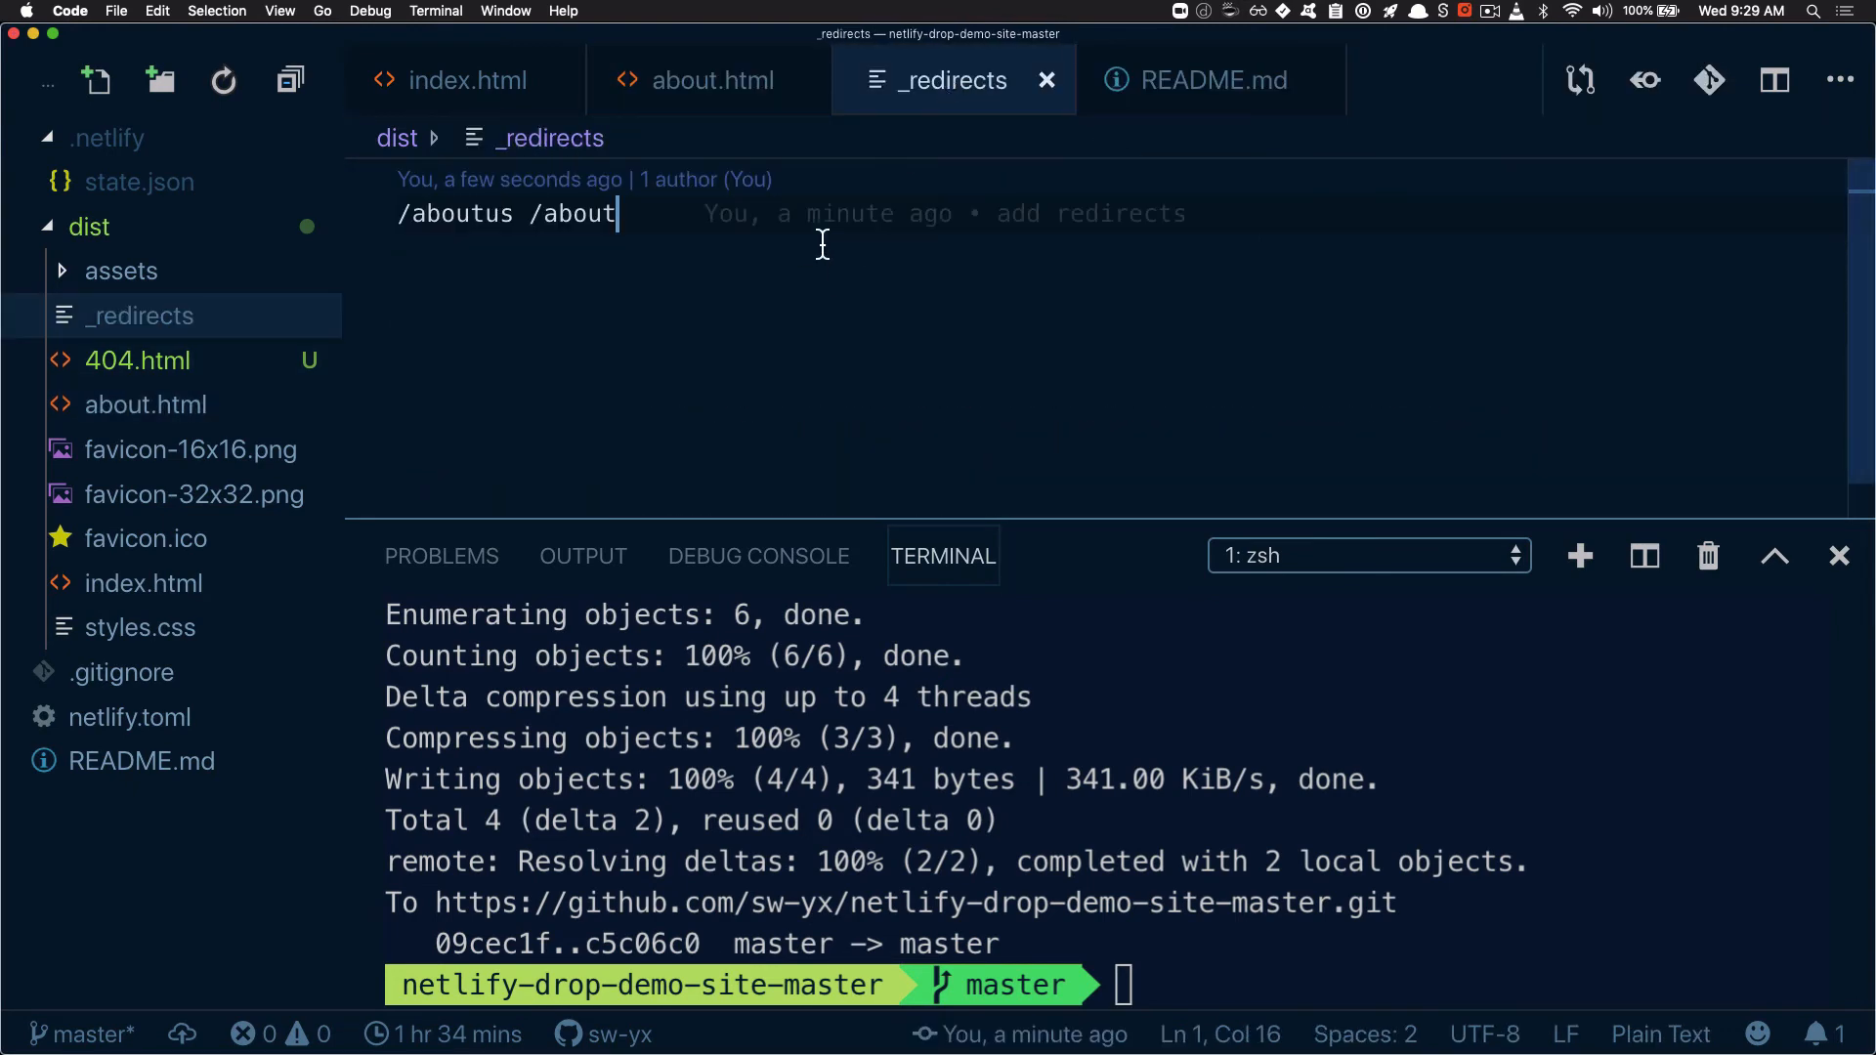
key(Return)
text(/*)
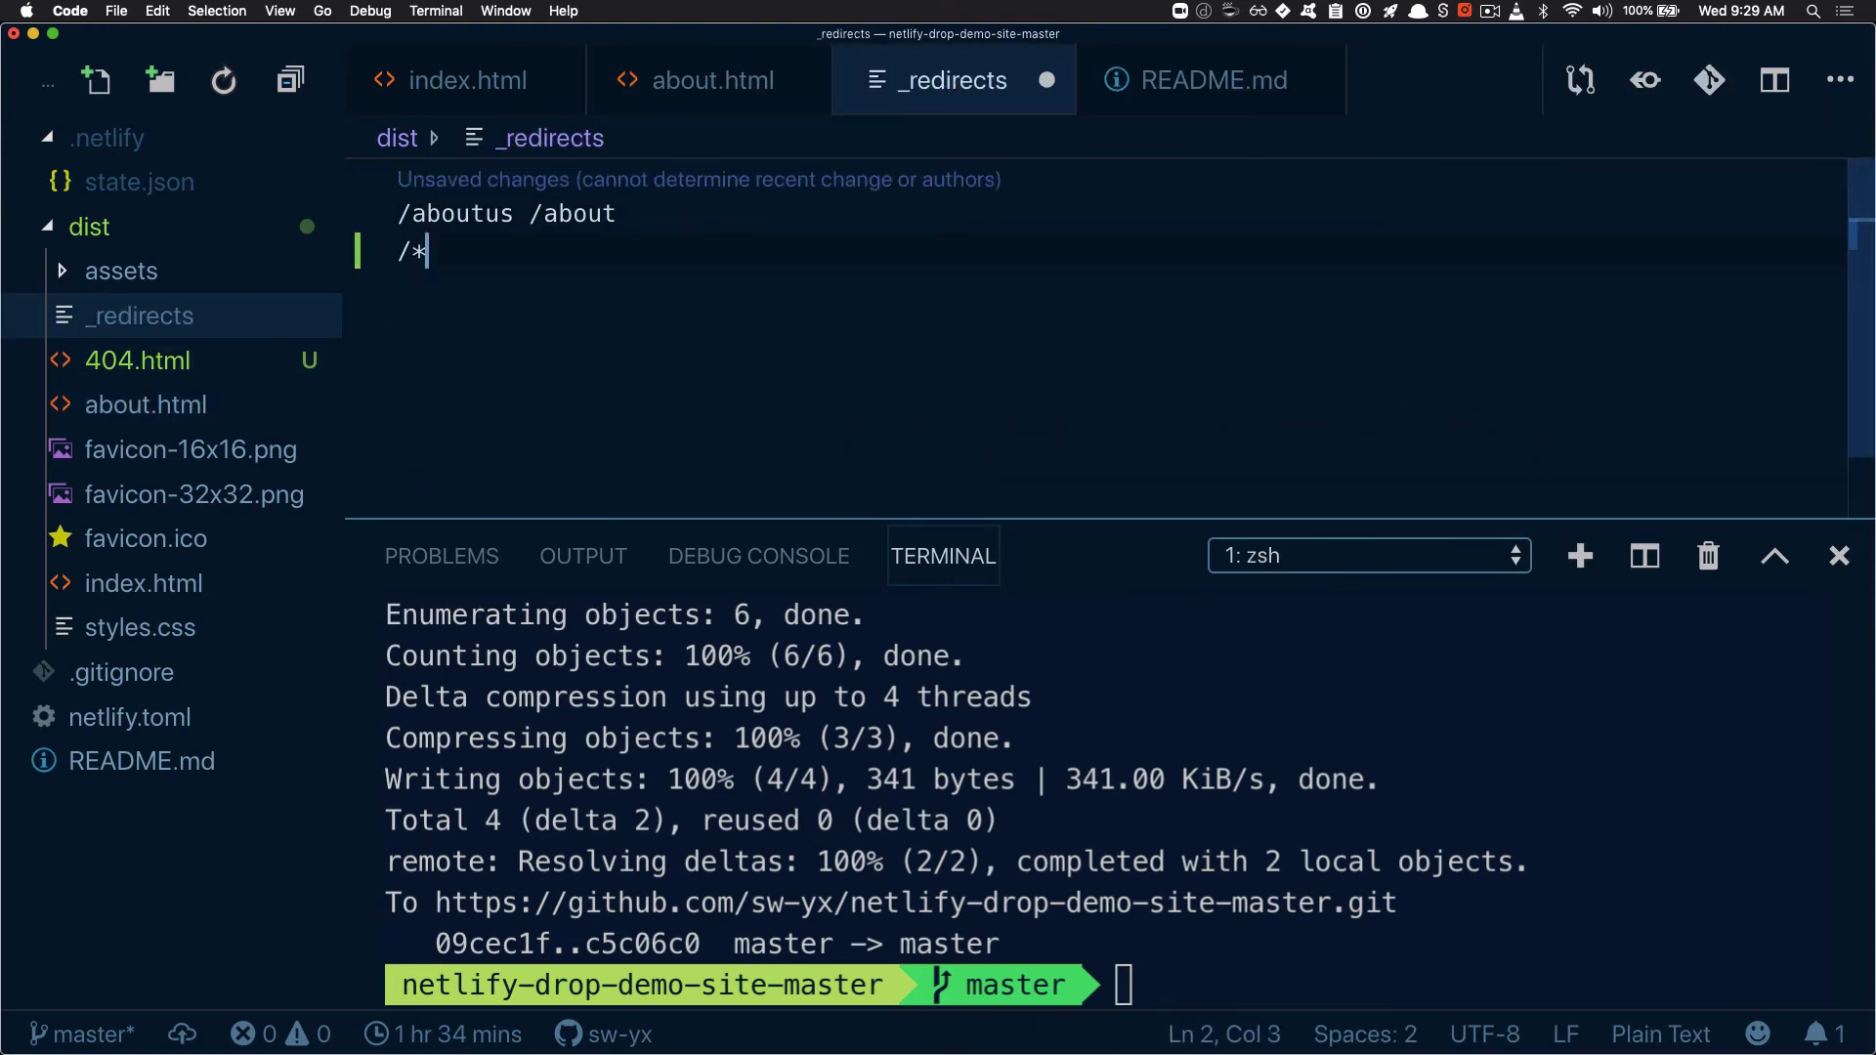
text( /404)
Check the repository's git status in the terminal with gst
click(1189, 774)
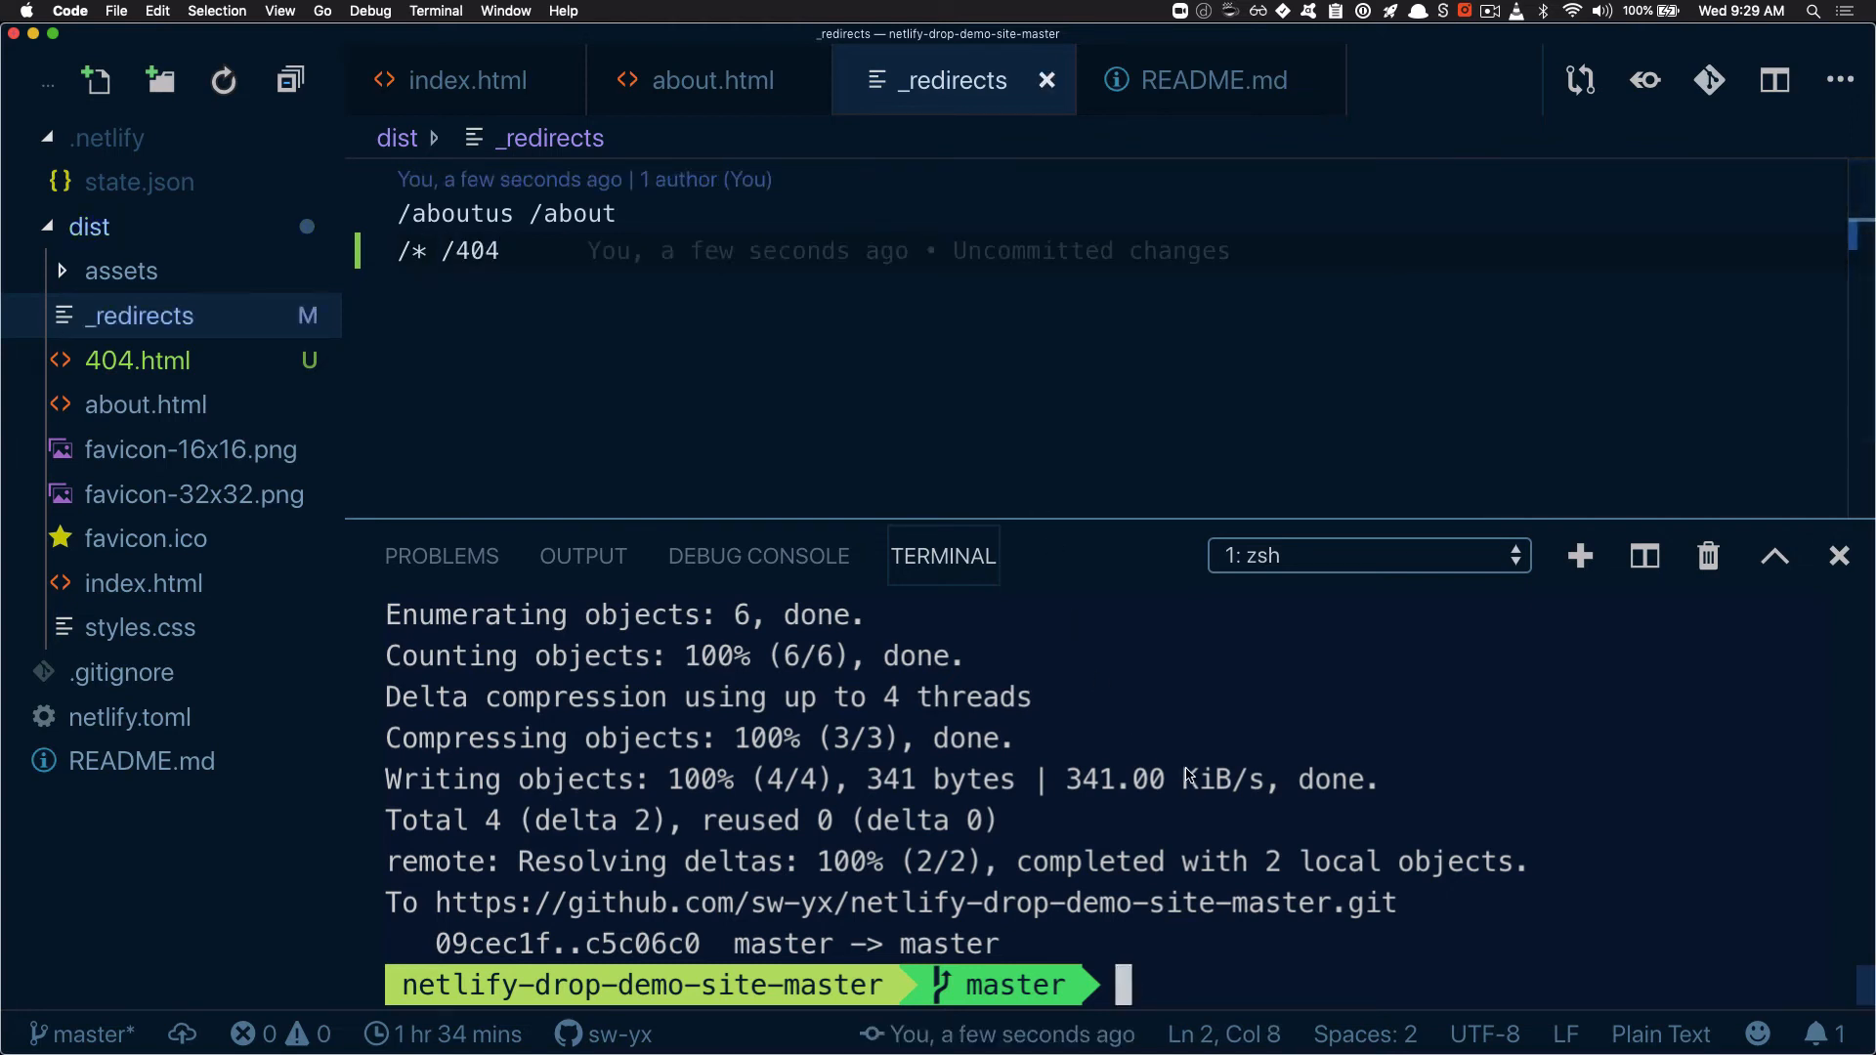
text(gst)
key(Return)
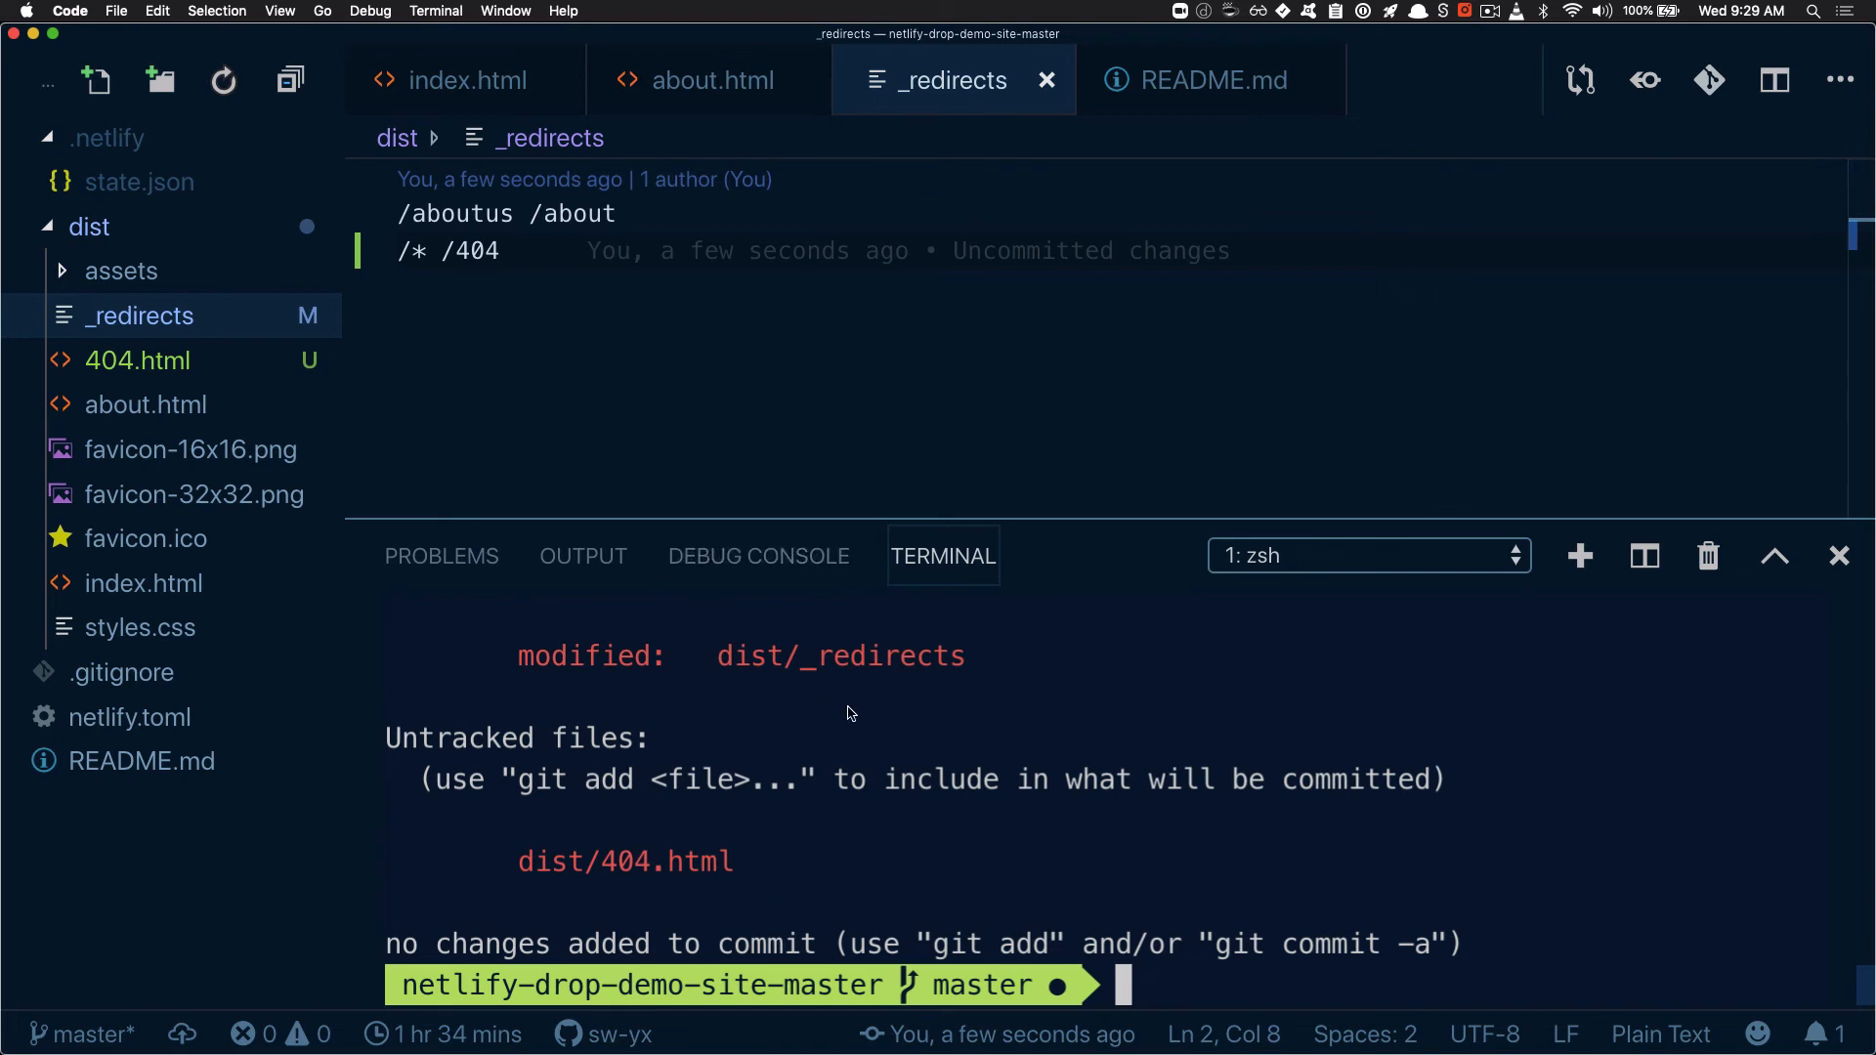
Try /index.html as the catch-all rule's target in _redirects, and restore /404 in the saved file
click(563, 252)
mouse_move(593, 256)
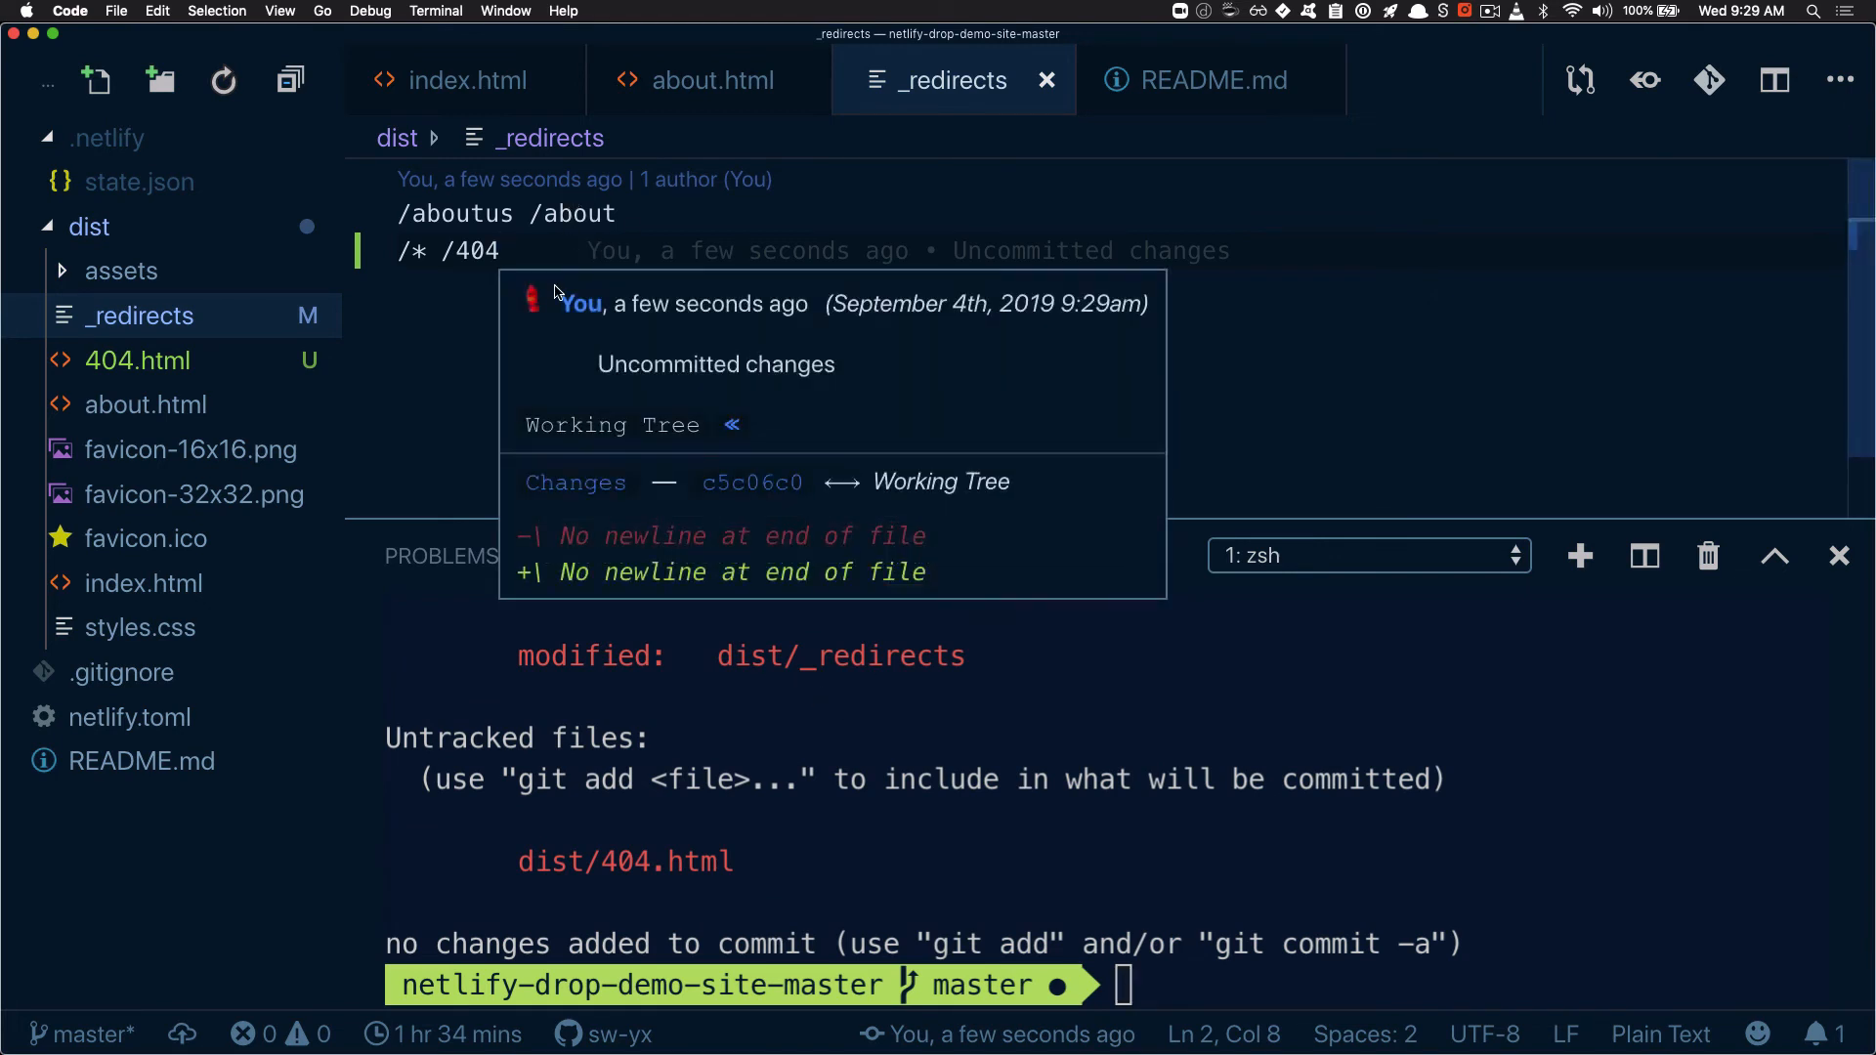
key(BackSpace)
key(BackSpace)
key(BackSpace)
text(index)
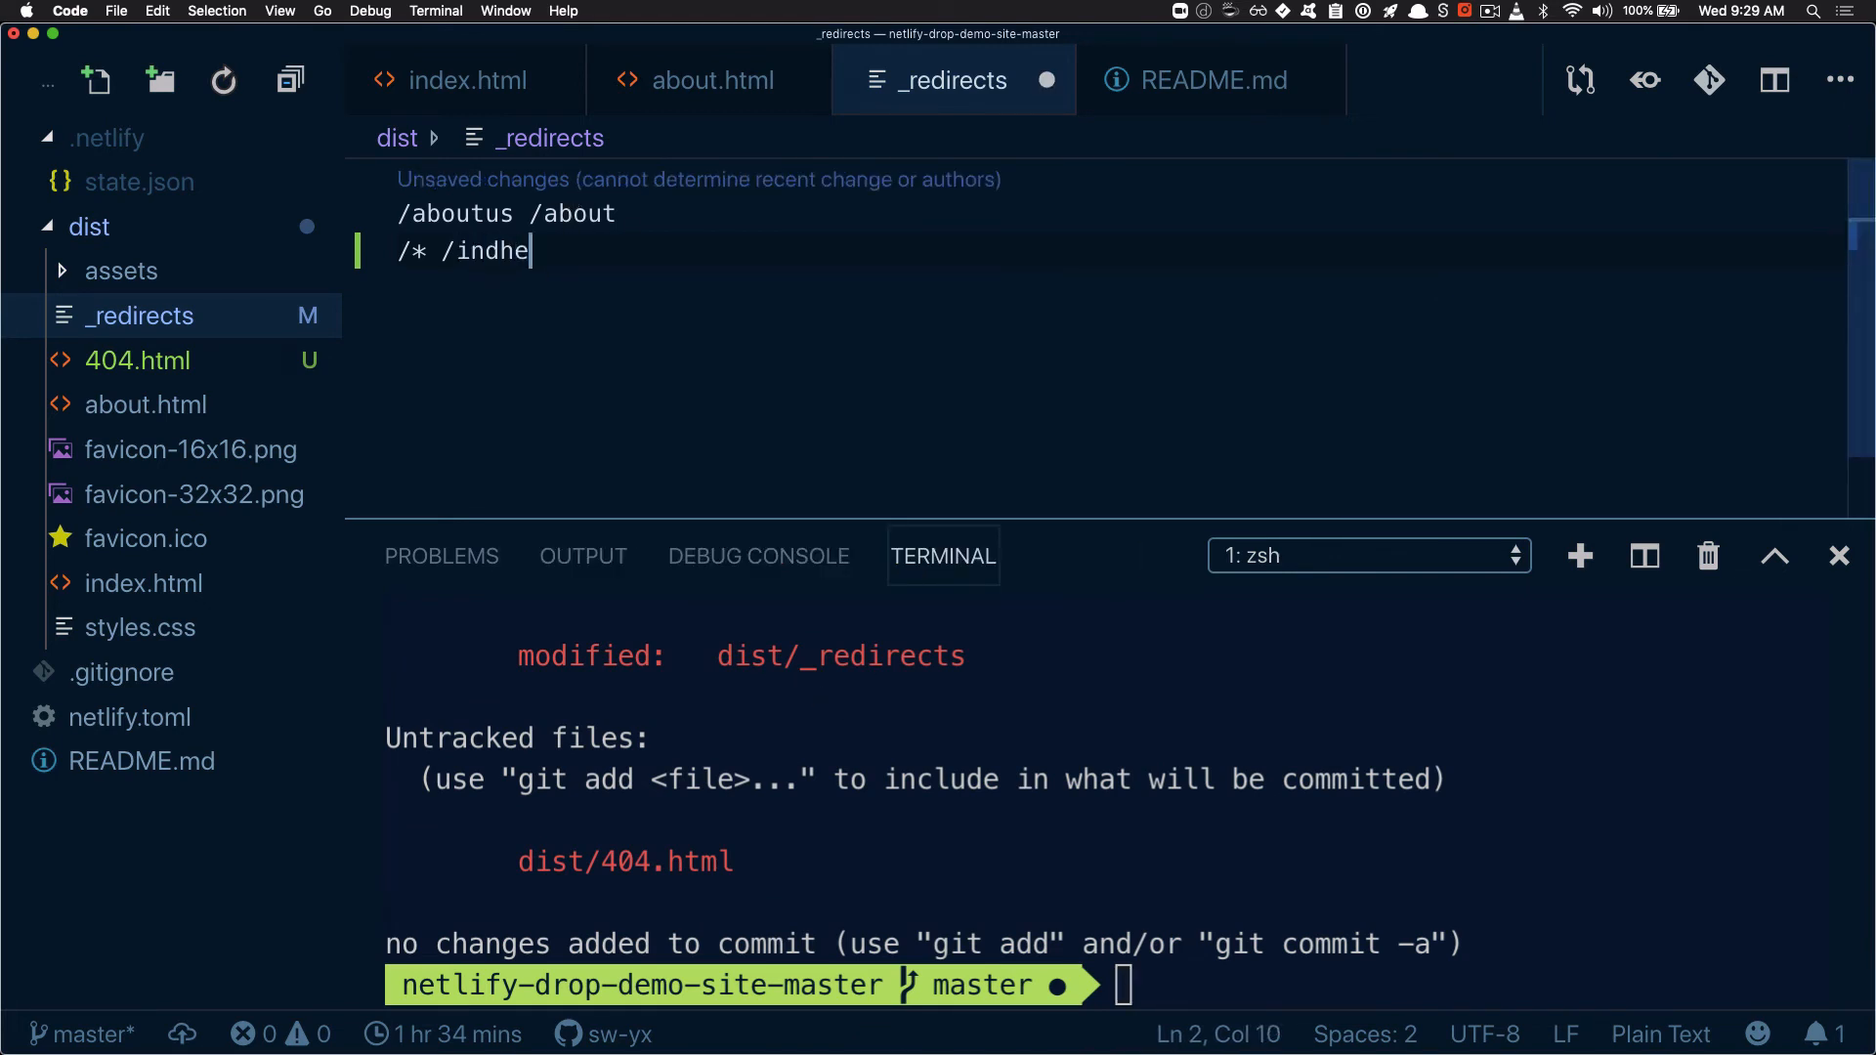
text(.html)
key(BackSpace)
key(BackSpace)
key(BackSpace)
key(BackSpace)
key(BackSpace)
key(BackSpace)
key(BackSpace)
key(BackSpace)
key(BackSpace)
key(BackSpace)
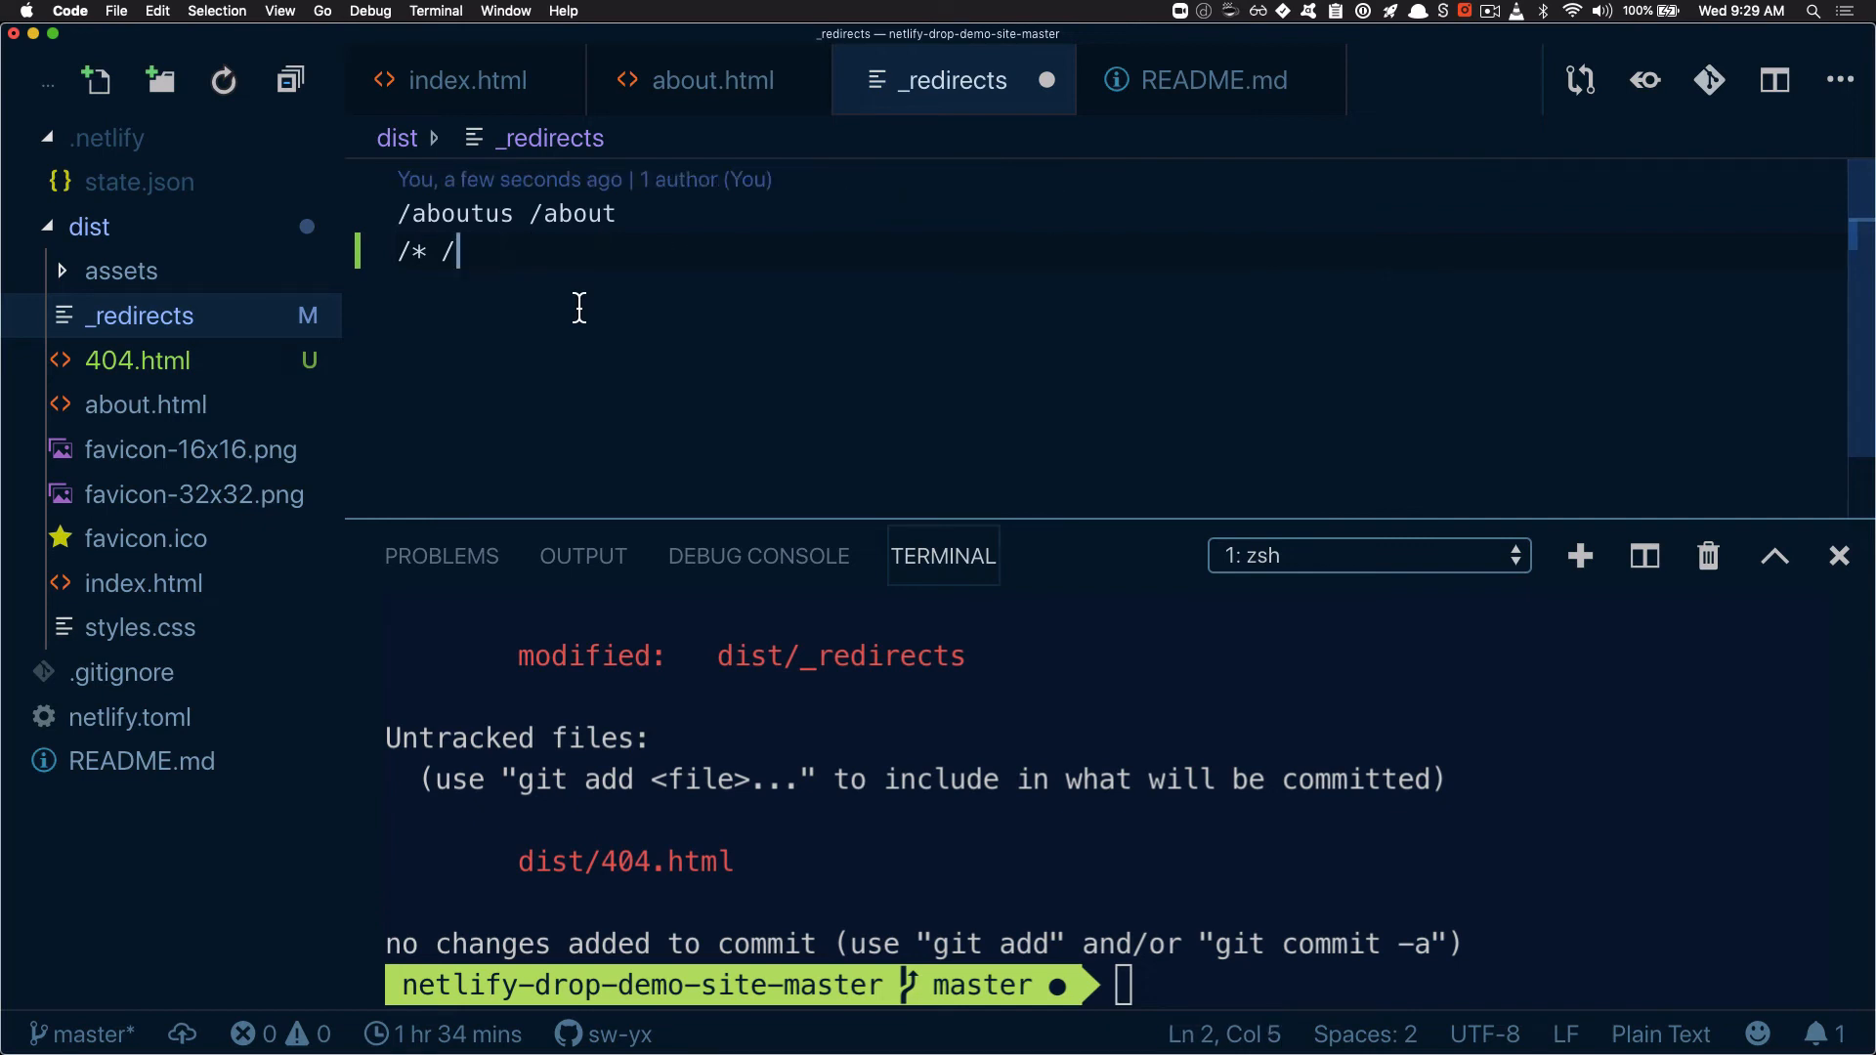
text(404)
key(cmd+s)
Commit the changes with gadmit using the message "404" and push them to master with gpom
click(1044, 624)
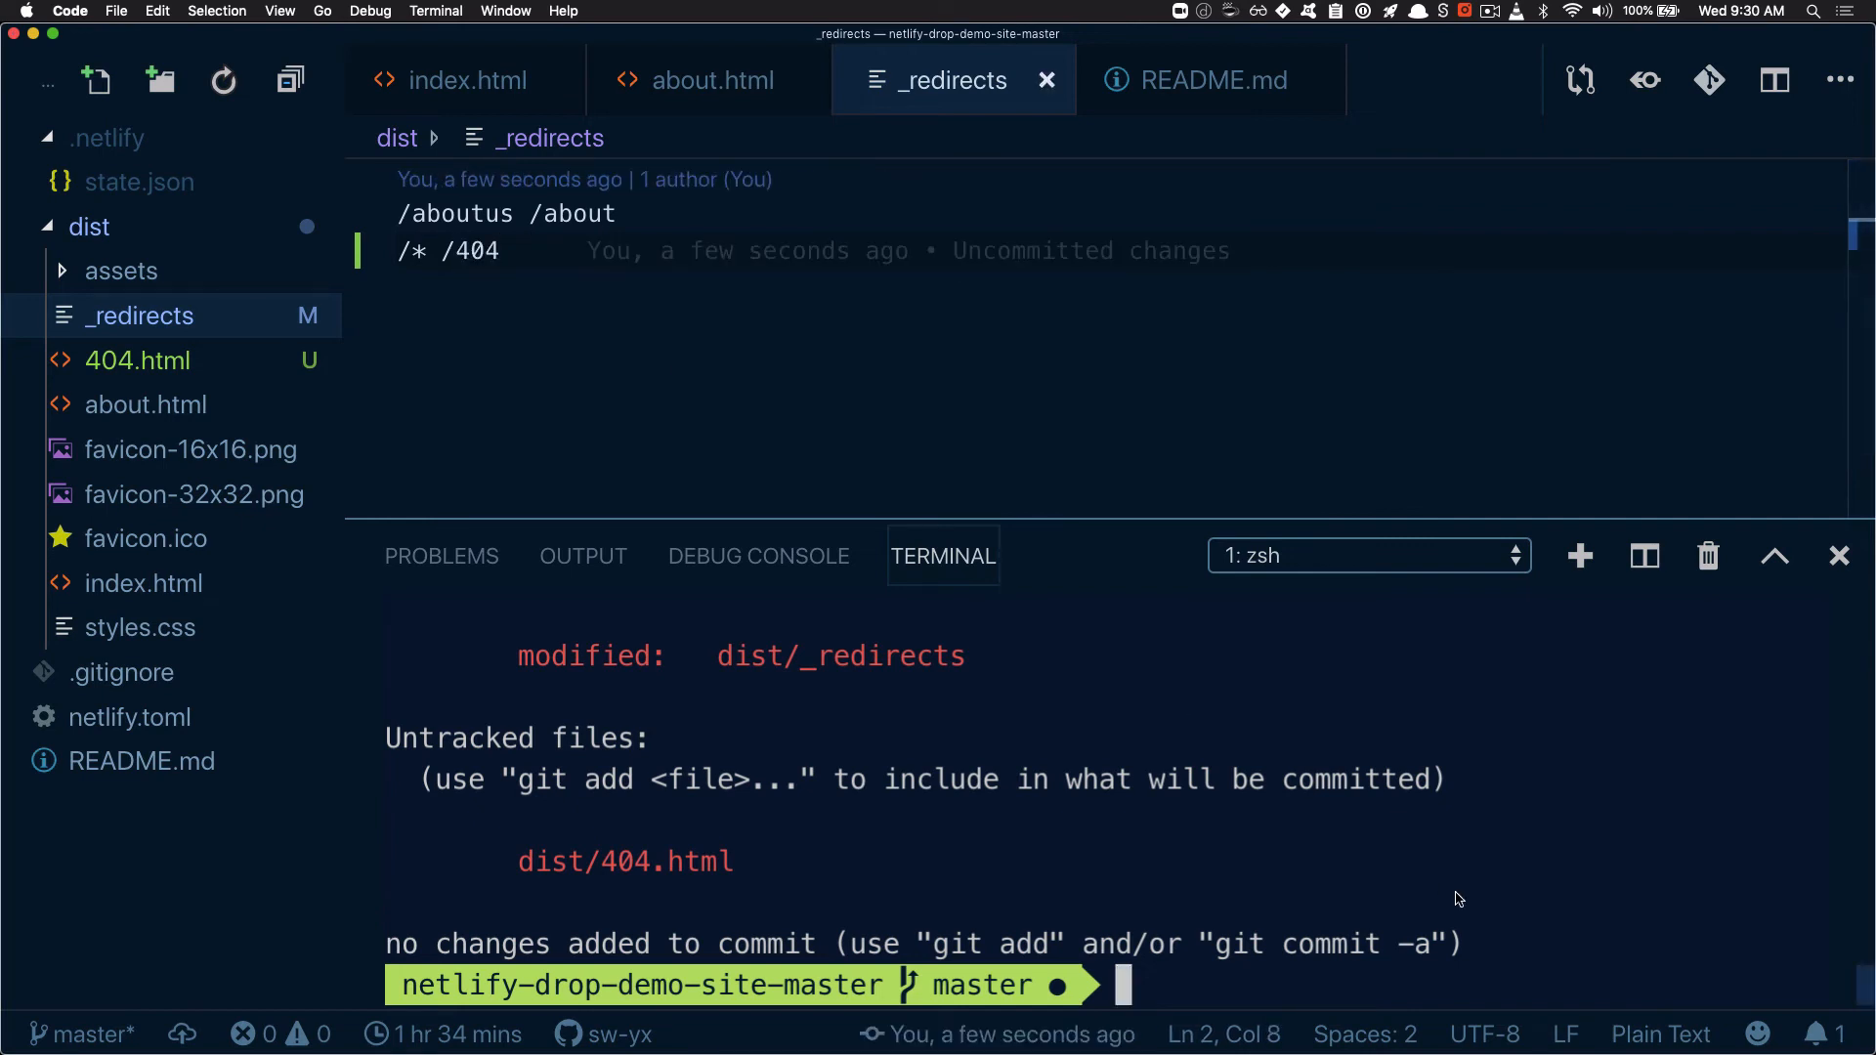
text(gadmit "404")
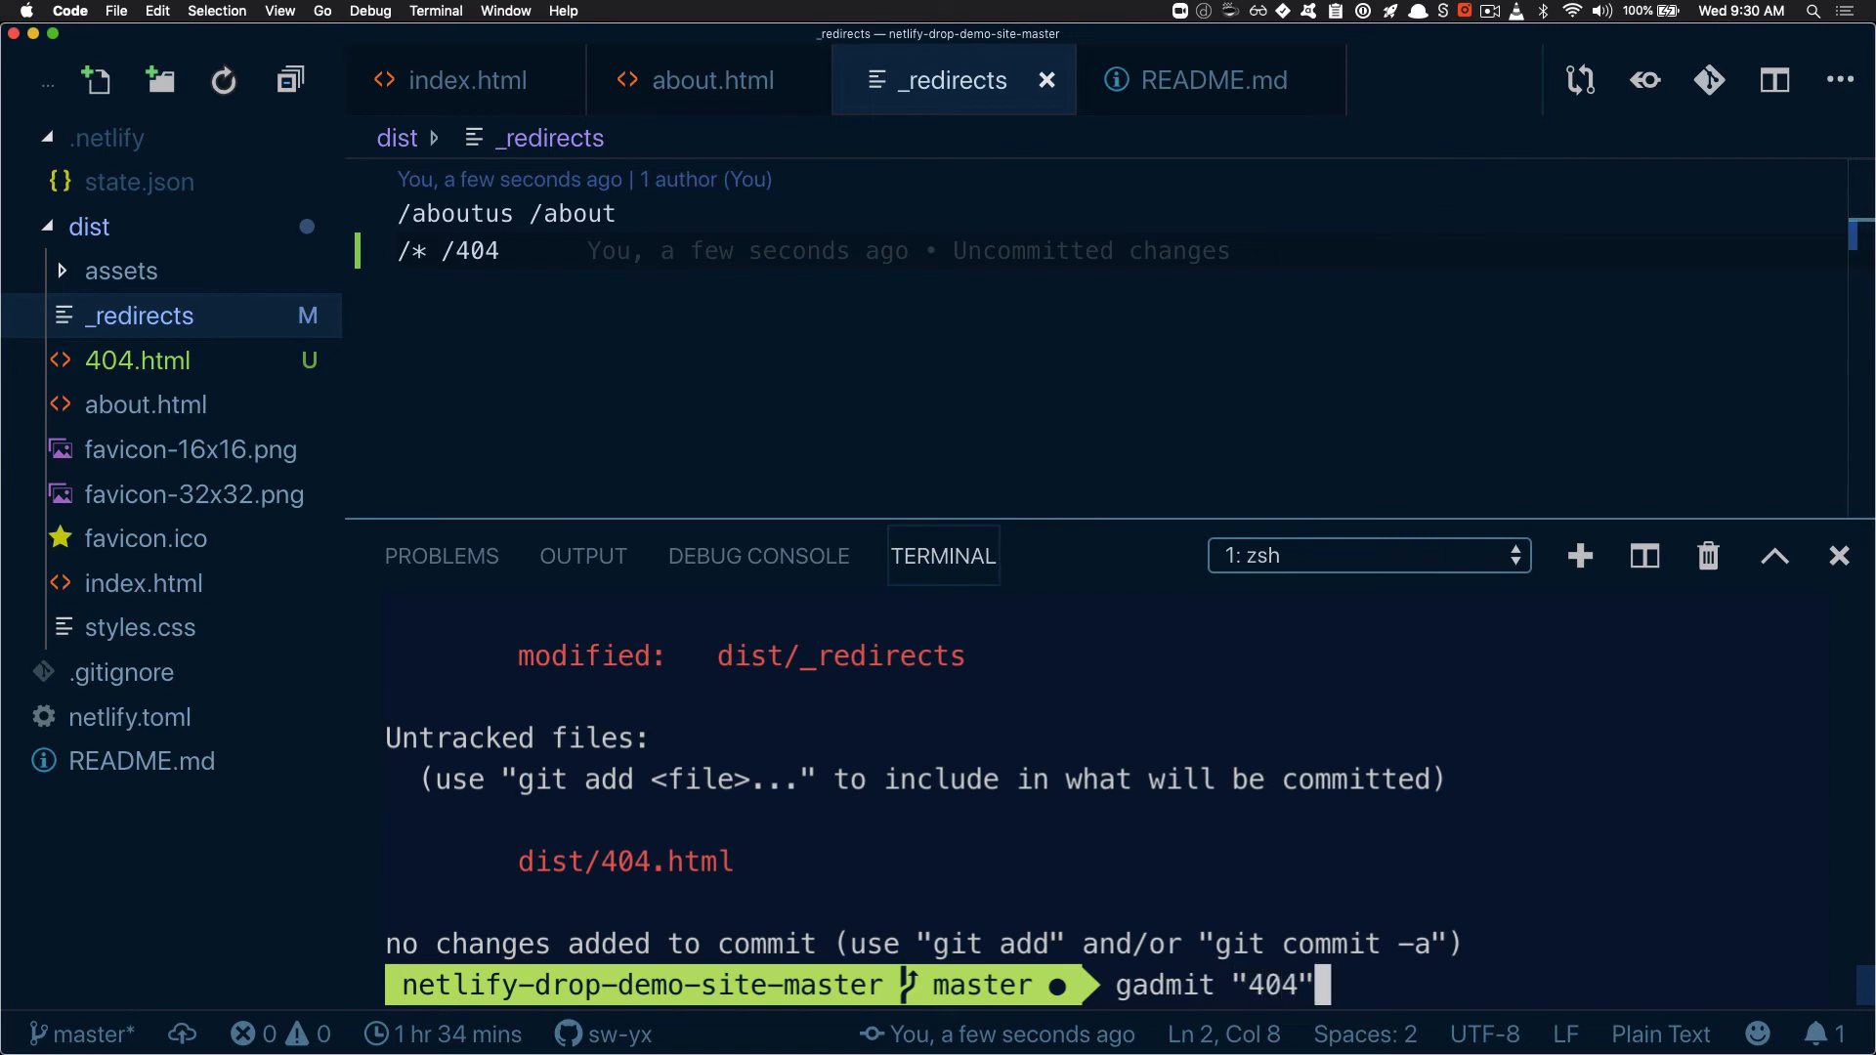
key(Return)
text(gpom)
key(Return)
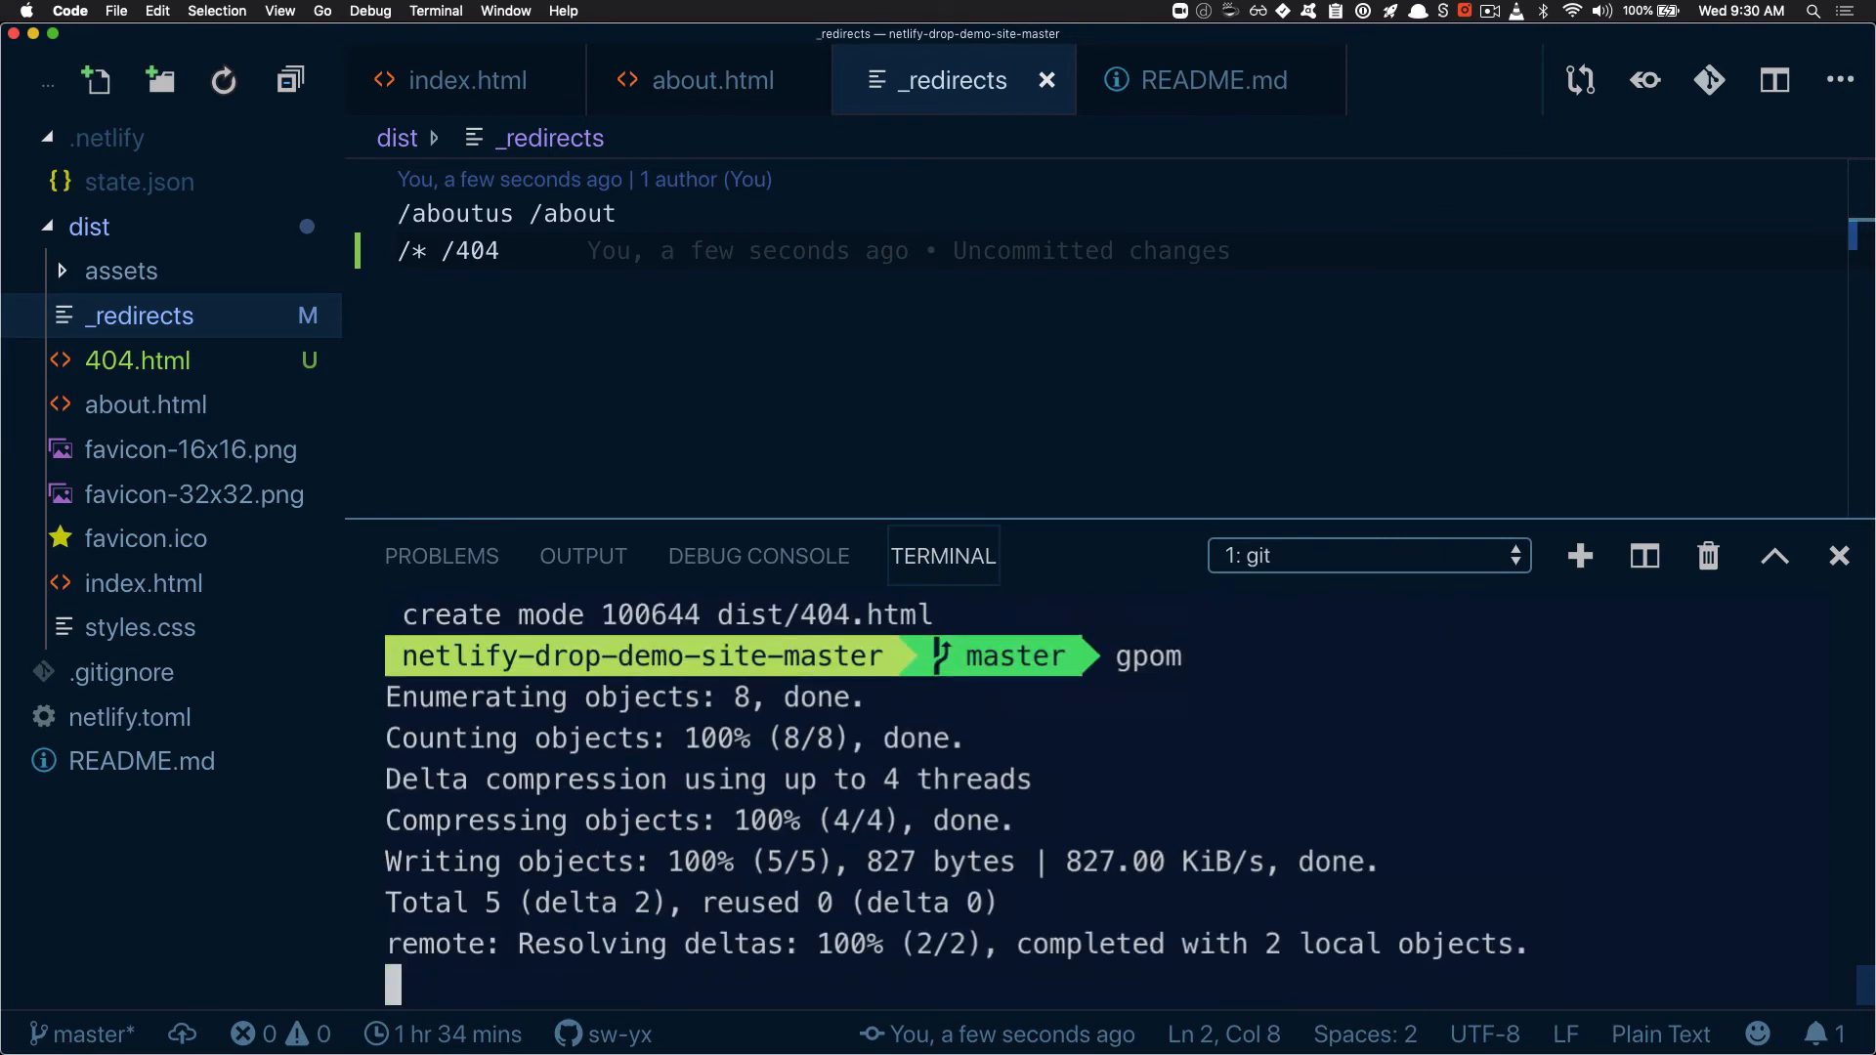
Switch to Chrome and load the nonexistent path /203982 on the deployed site to test the catch-all redirect
key(cmd+Tab)
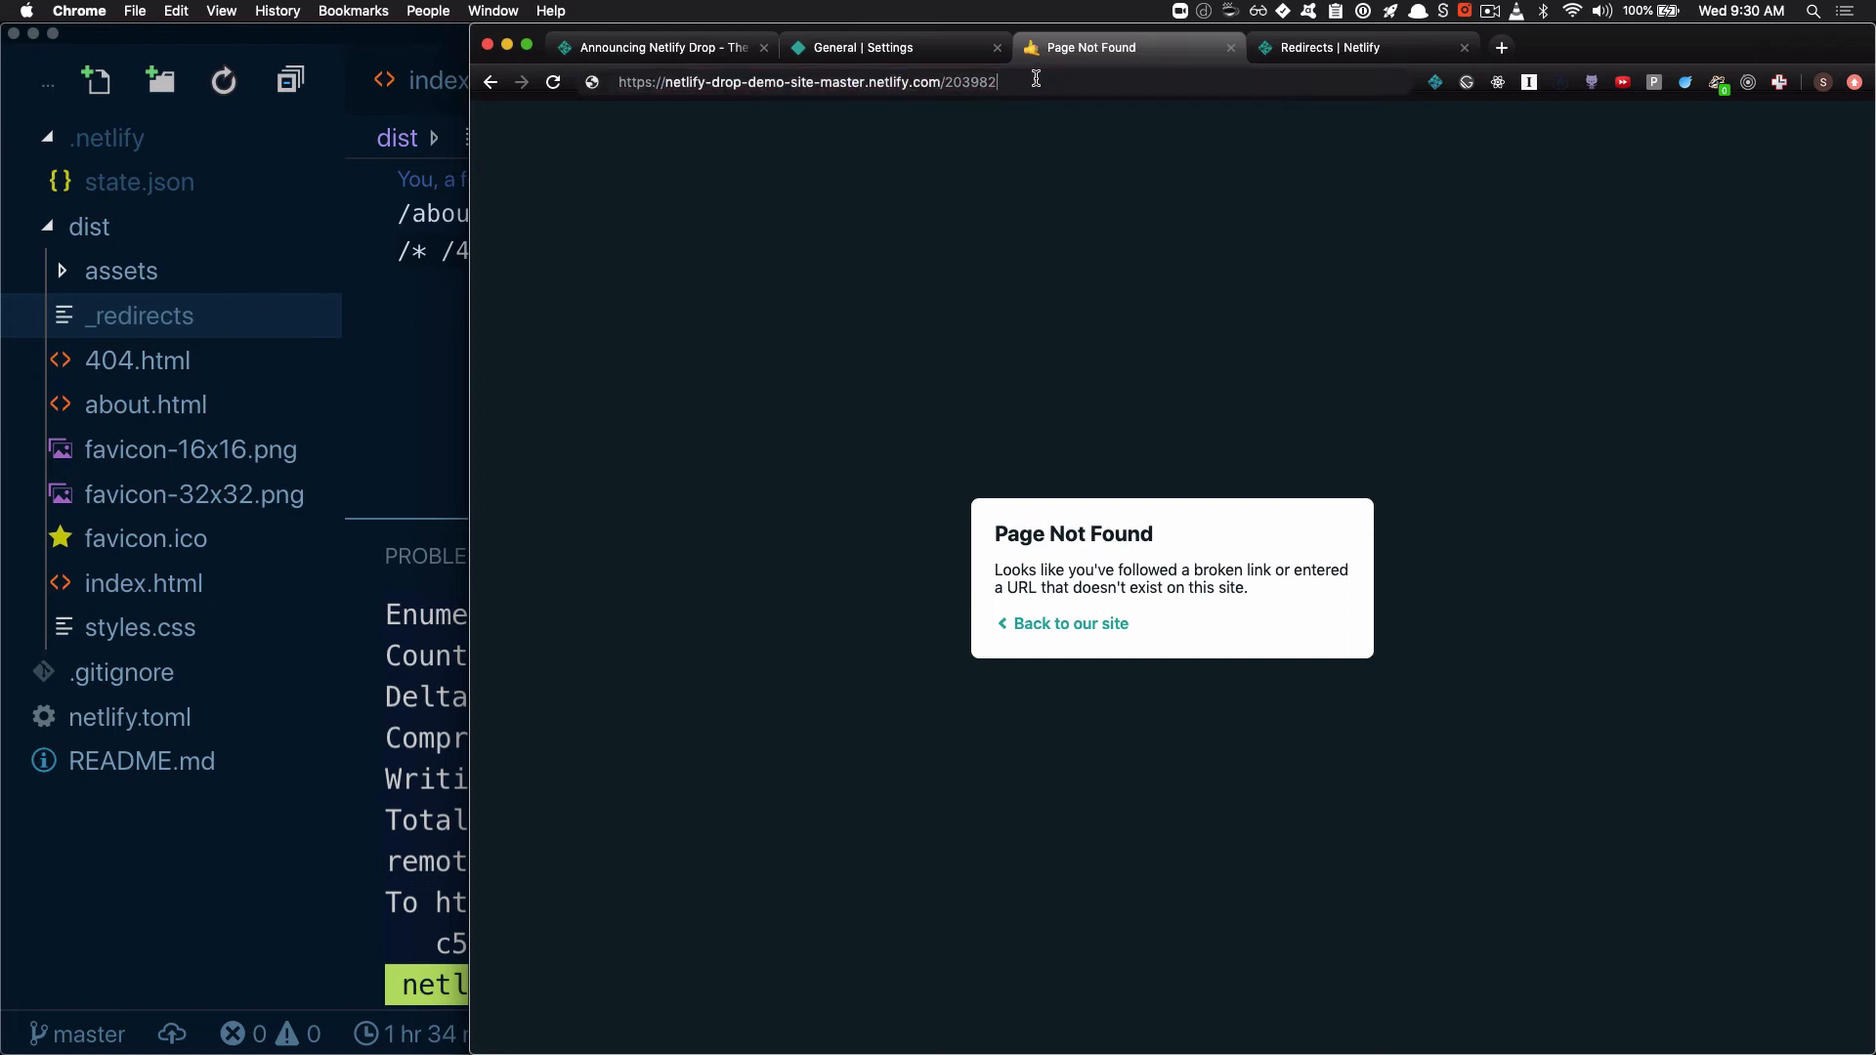
click(1036, 78)
key(Return)
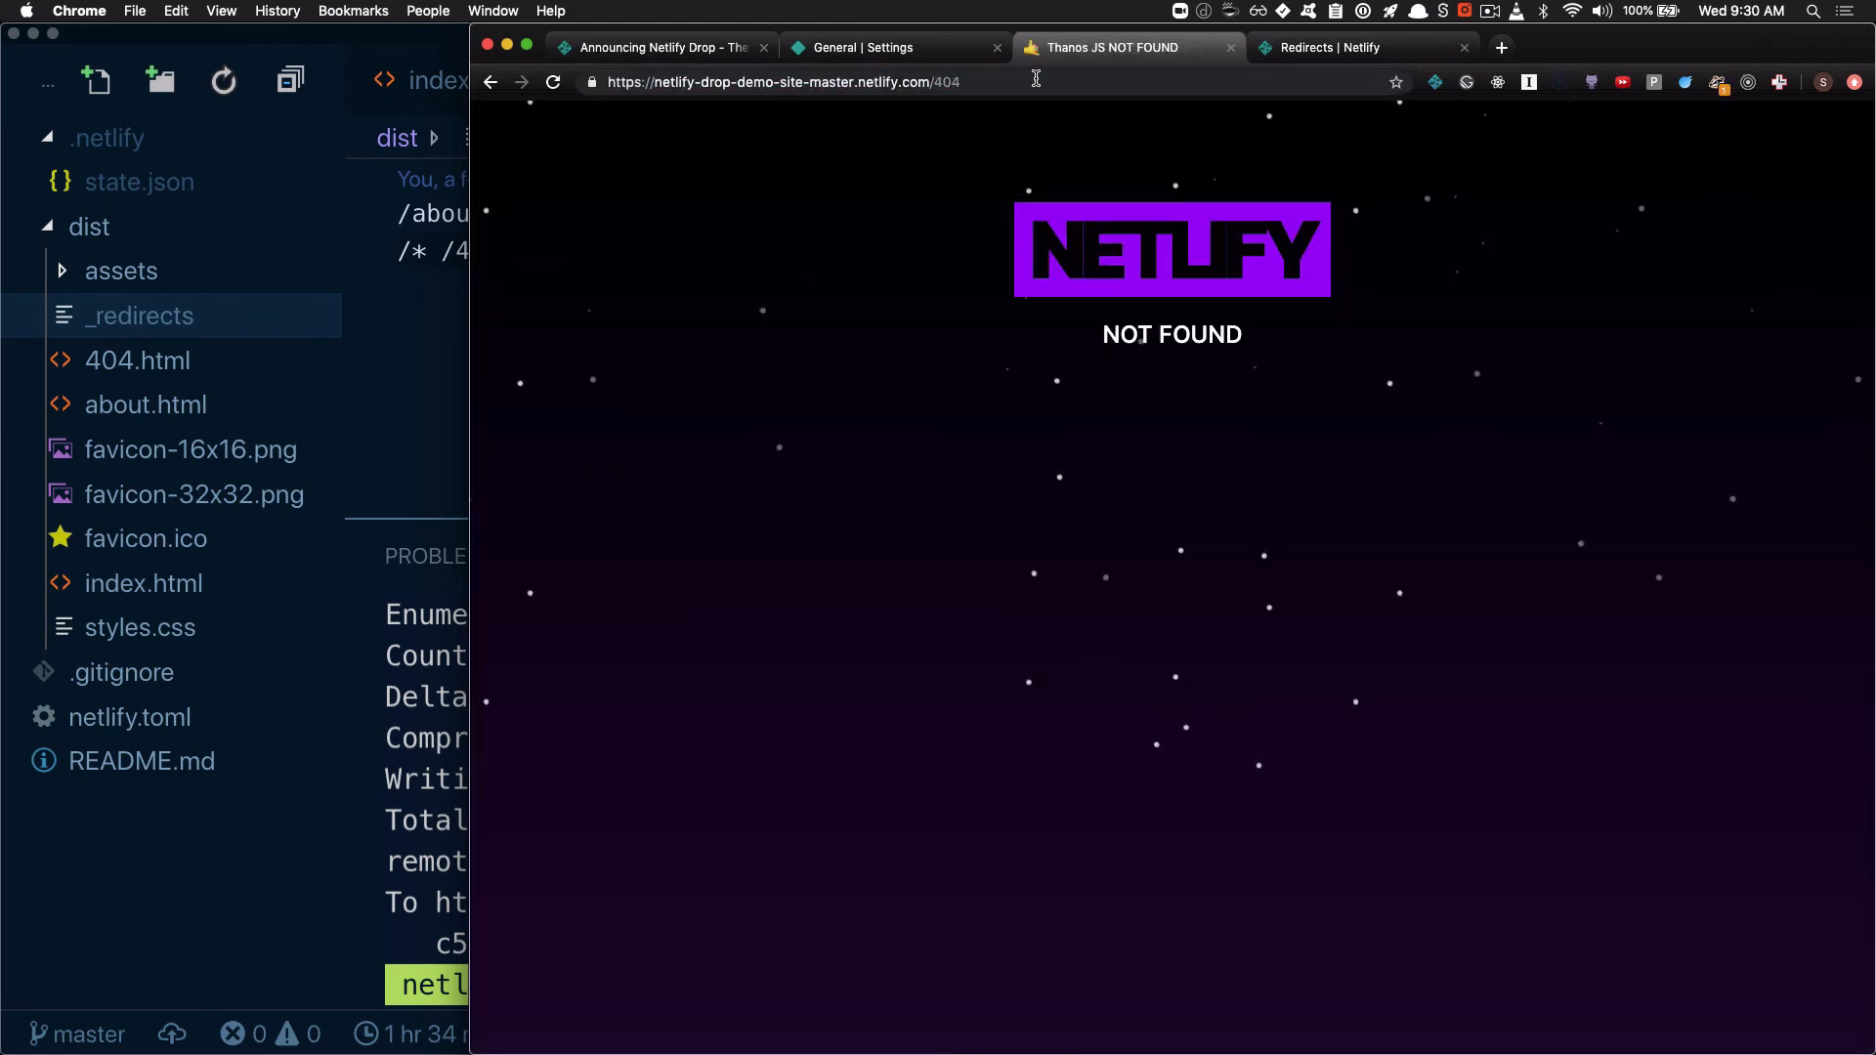
Open another nonexistent path, /40232l3kj23lk2j, on the deployed site to test the redirect again
click(1036, 79)
click(1036, 78)
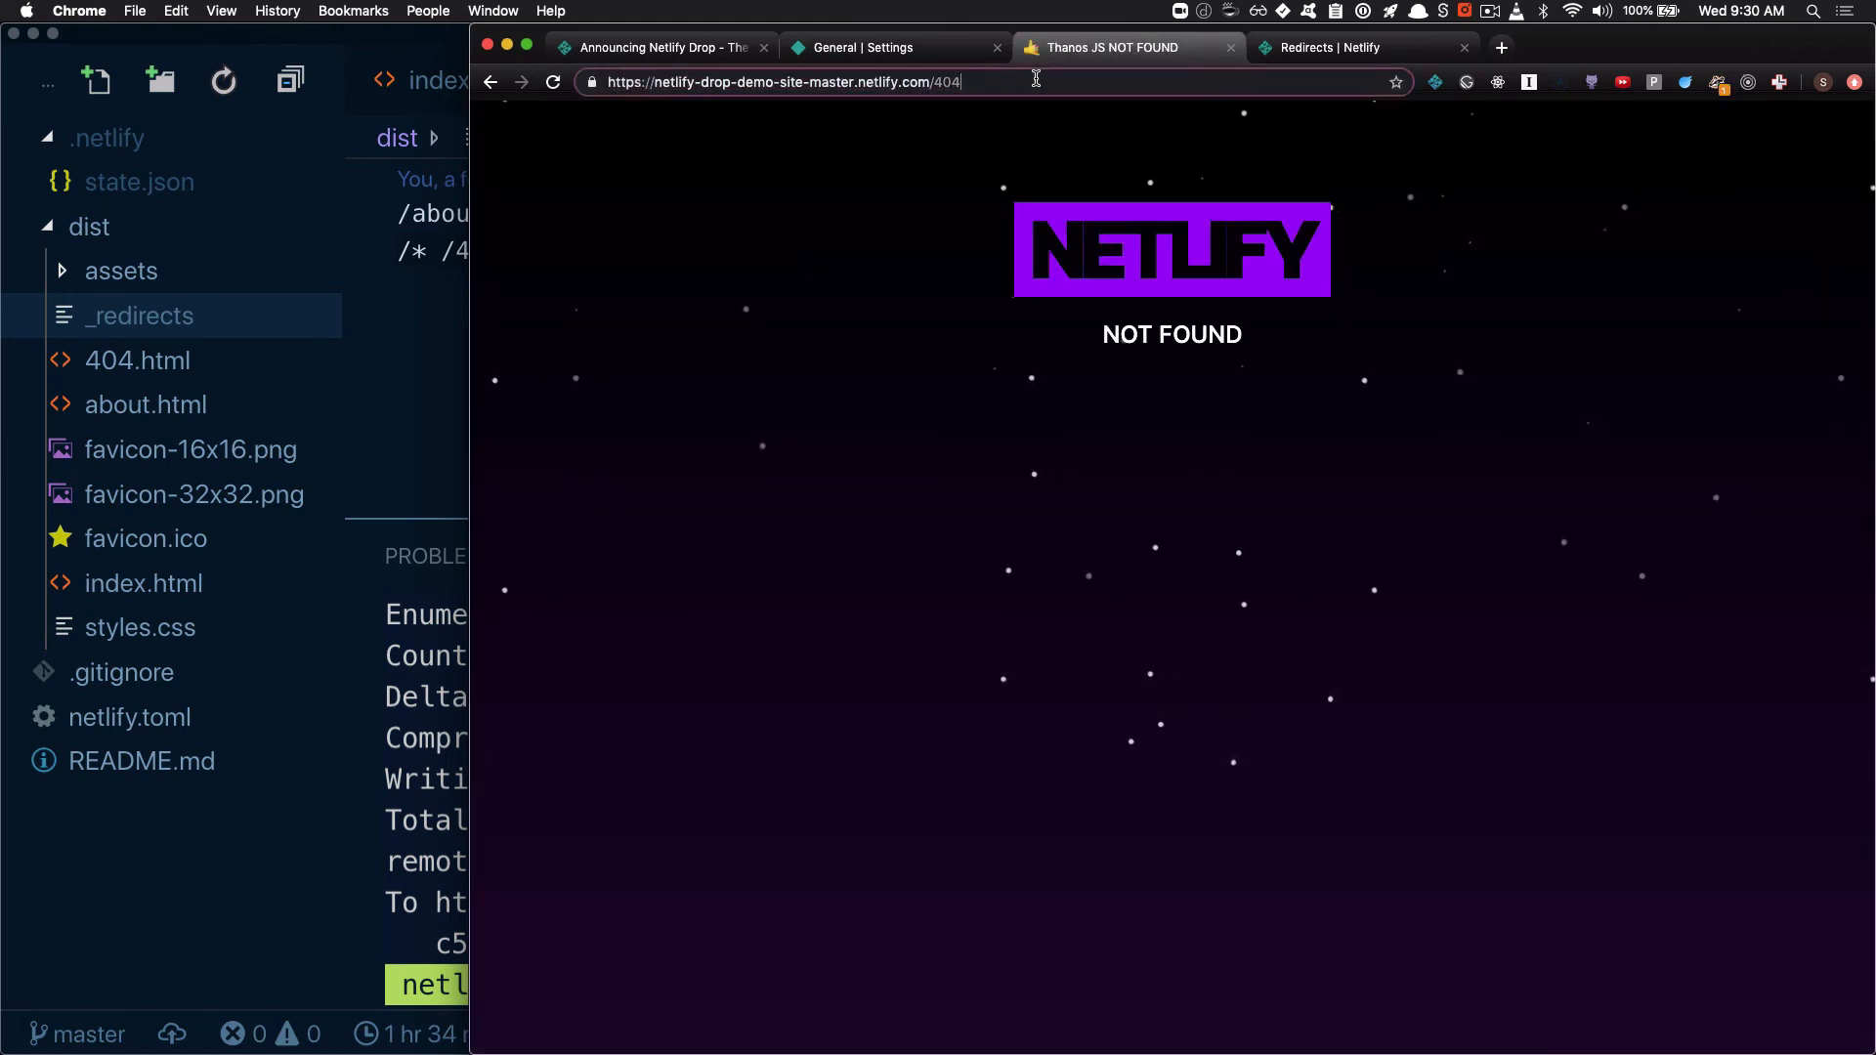
key(BackSpace)
text(23)
text(209ij2392j)
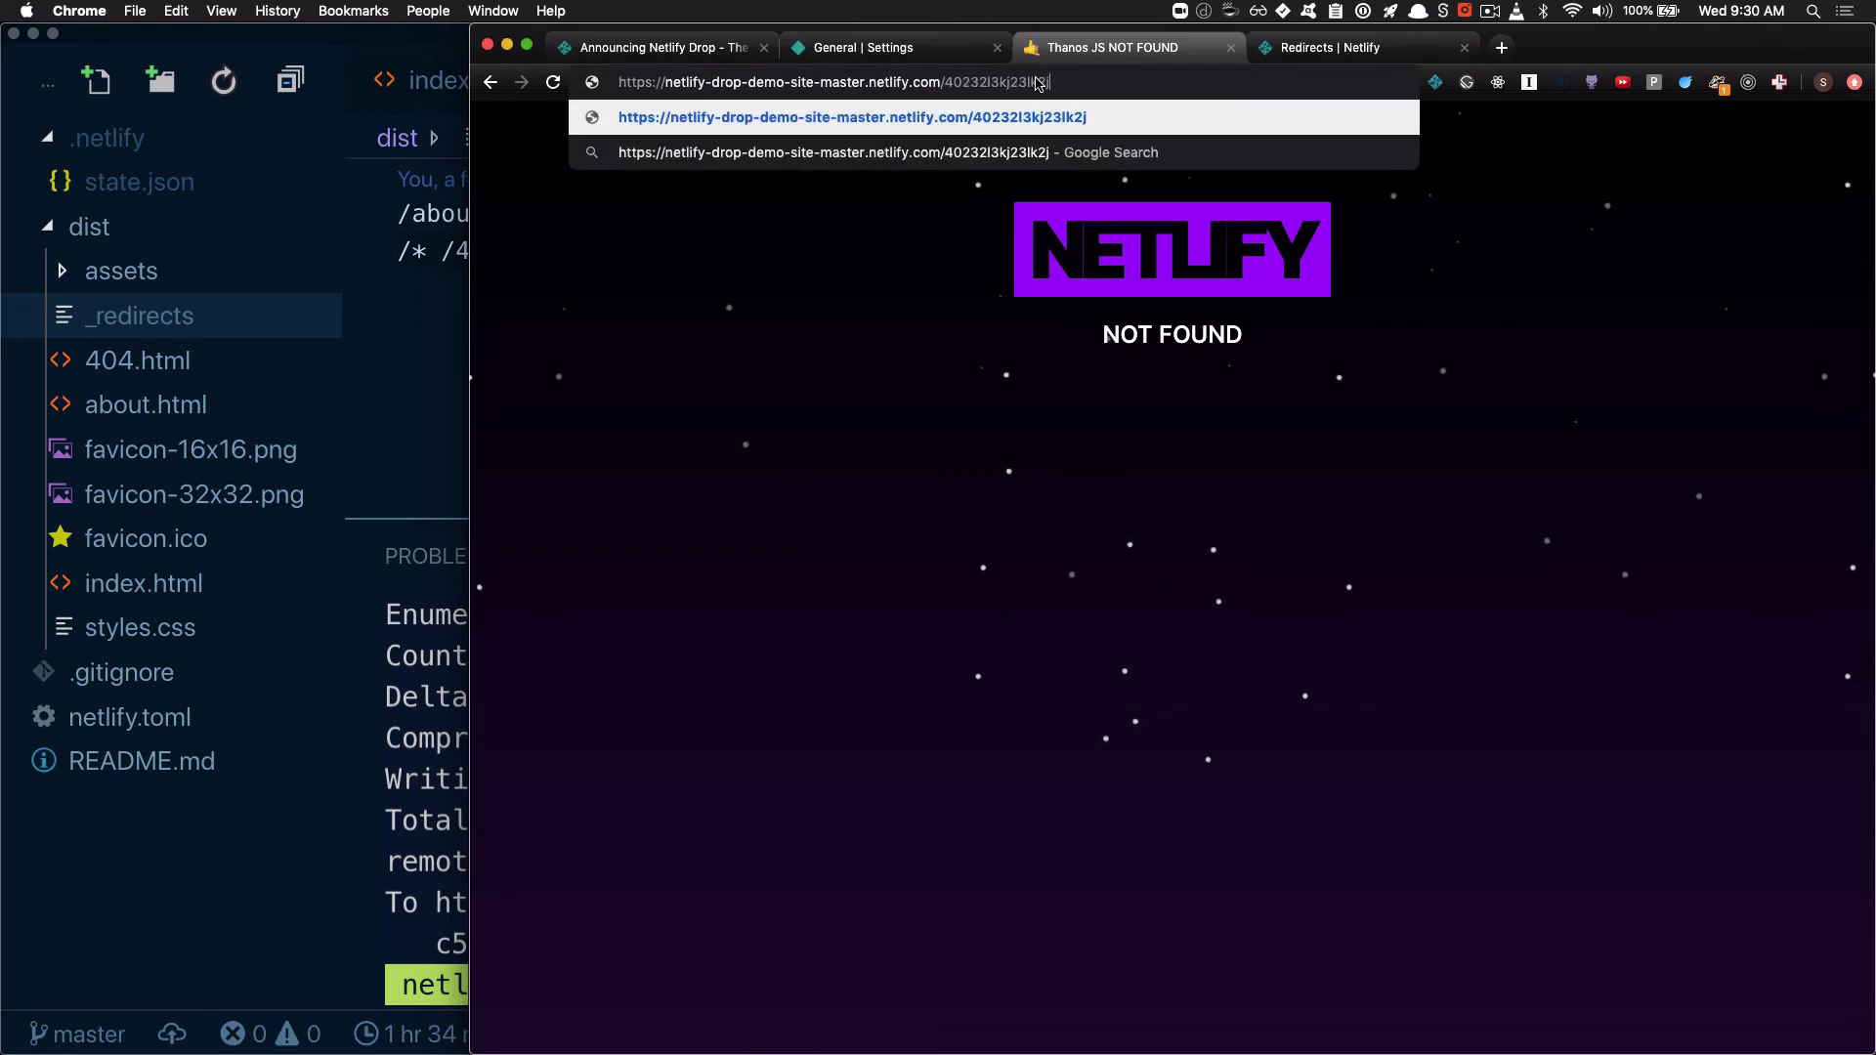
key(Return)
Open the /about path on the deployed site to check that existing pages bypass the catch-all rule
click(1039, 80)
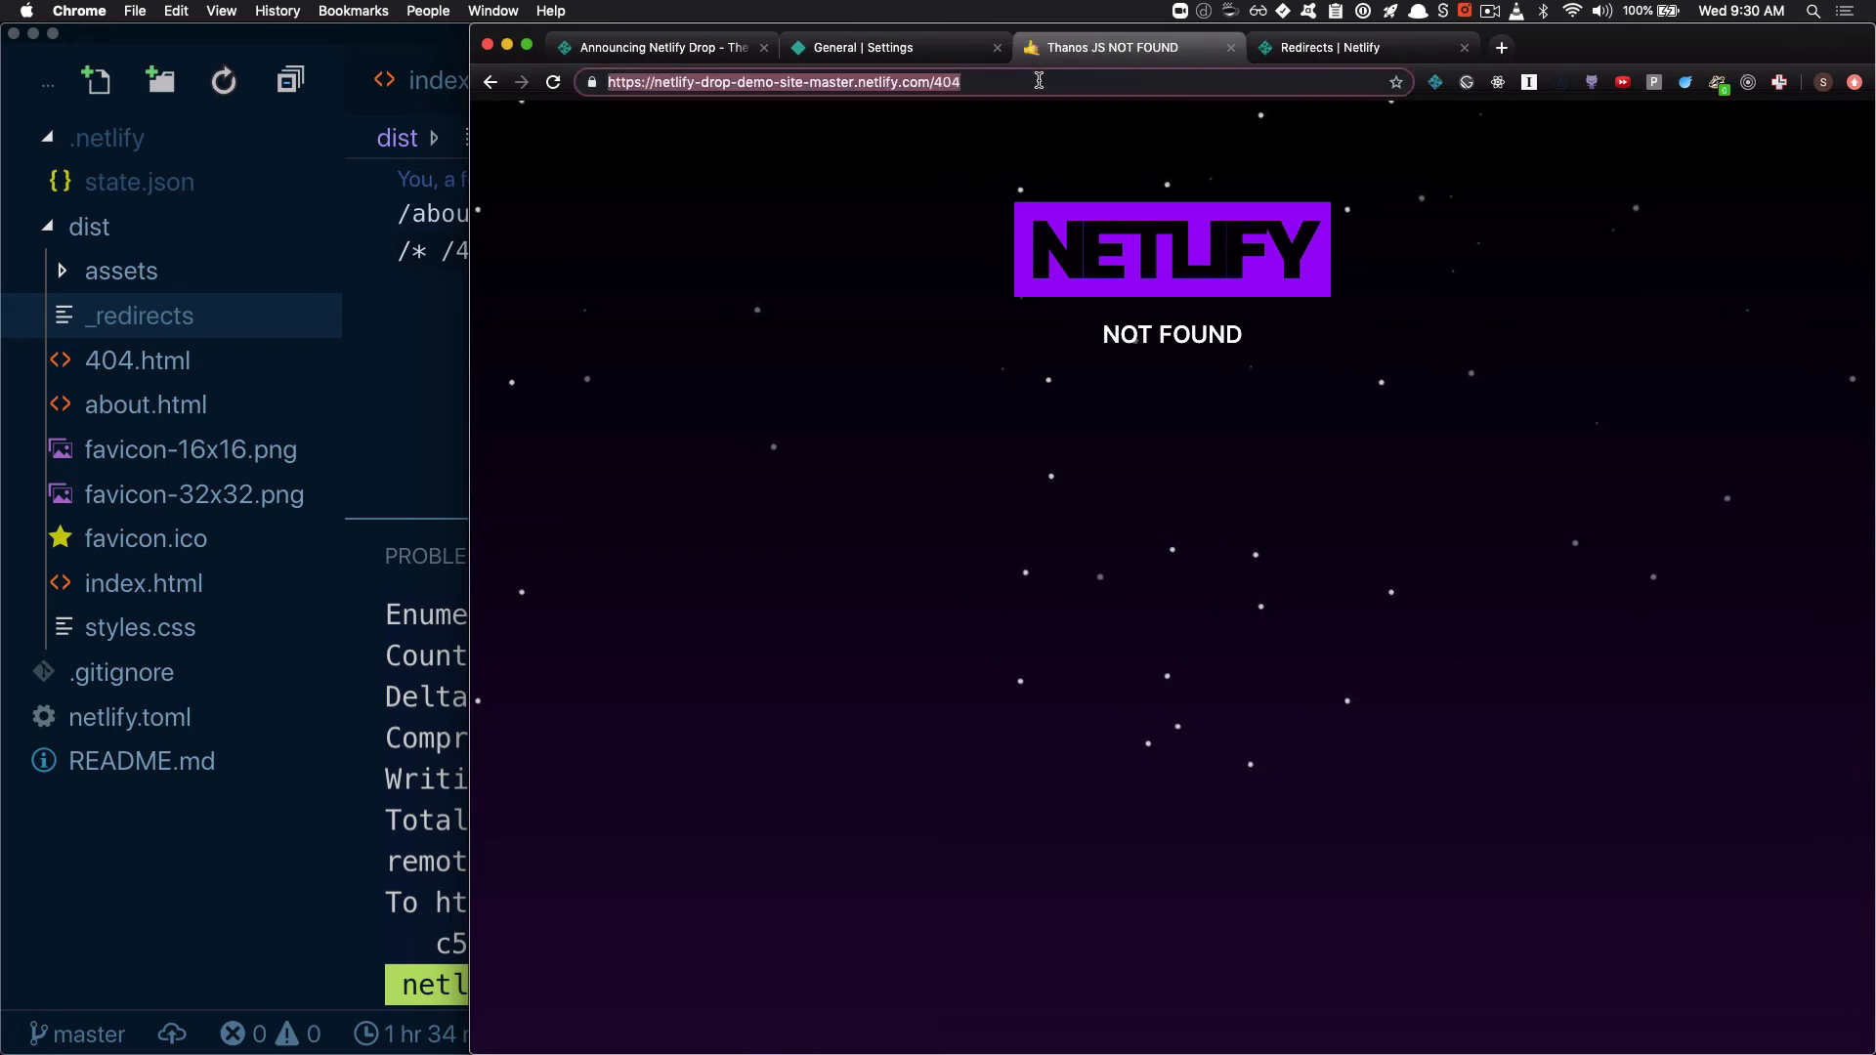
click(1039, 80)
key(BackSpace)
key(BackSpace)
key(BackSpace)
text(about)
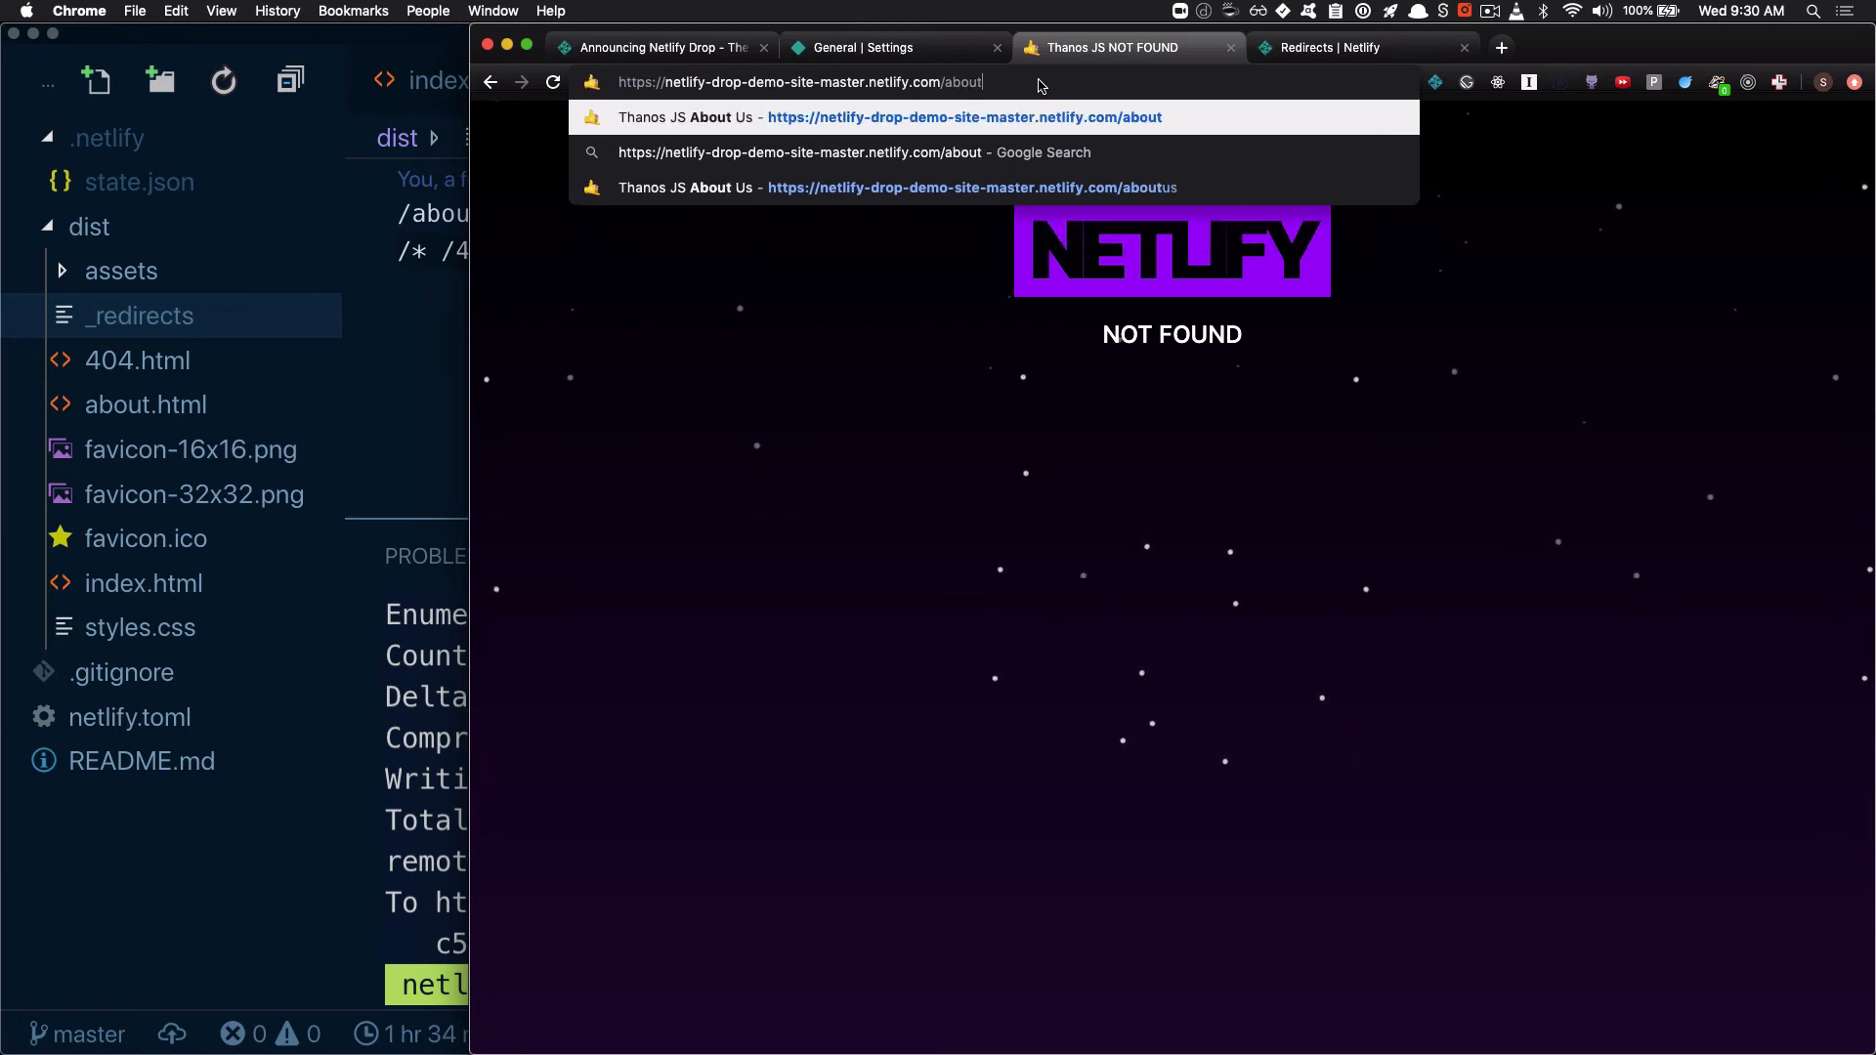
key(Return)
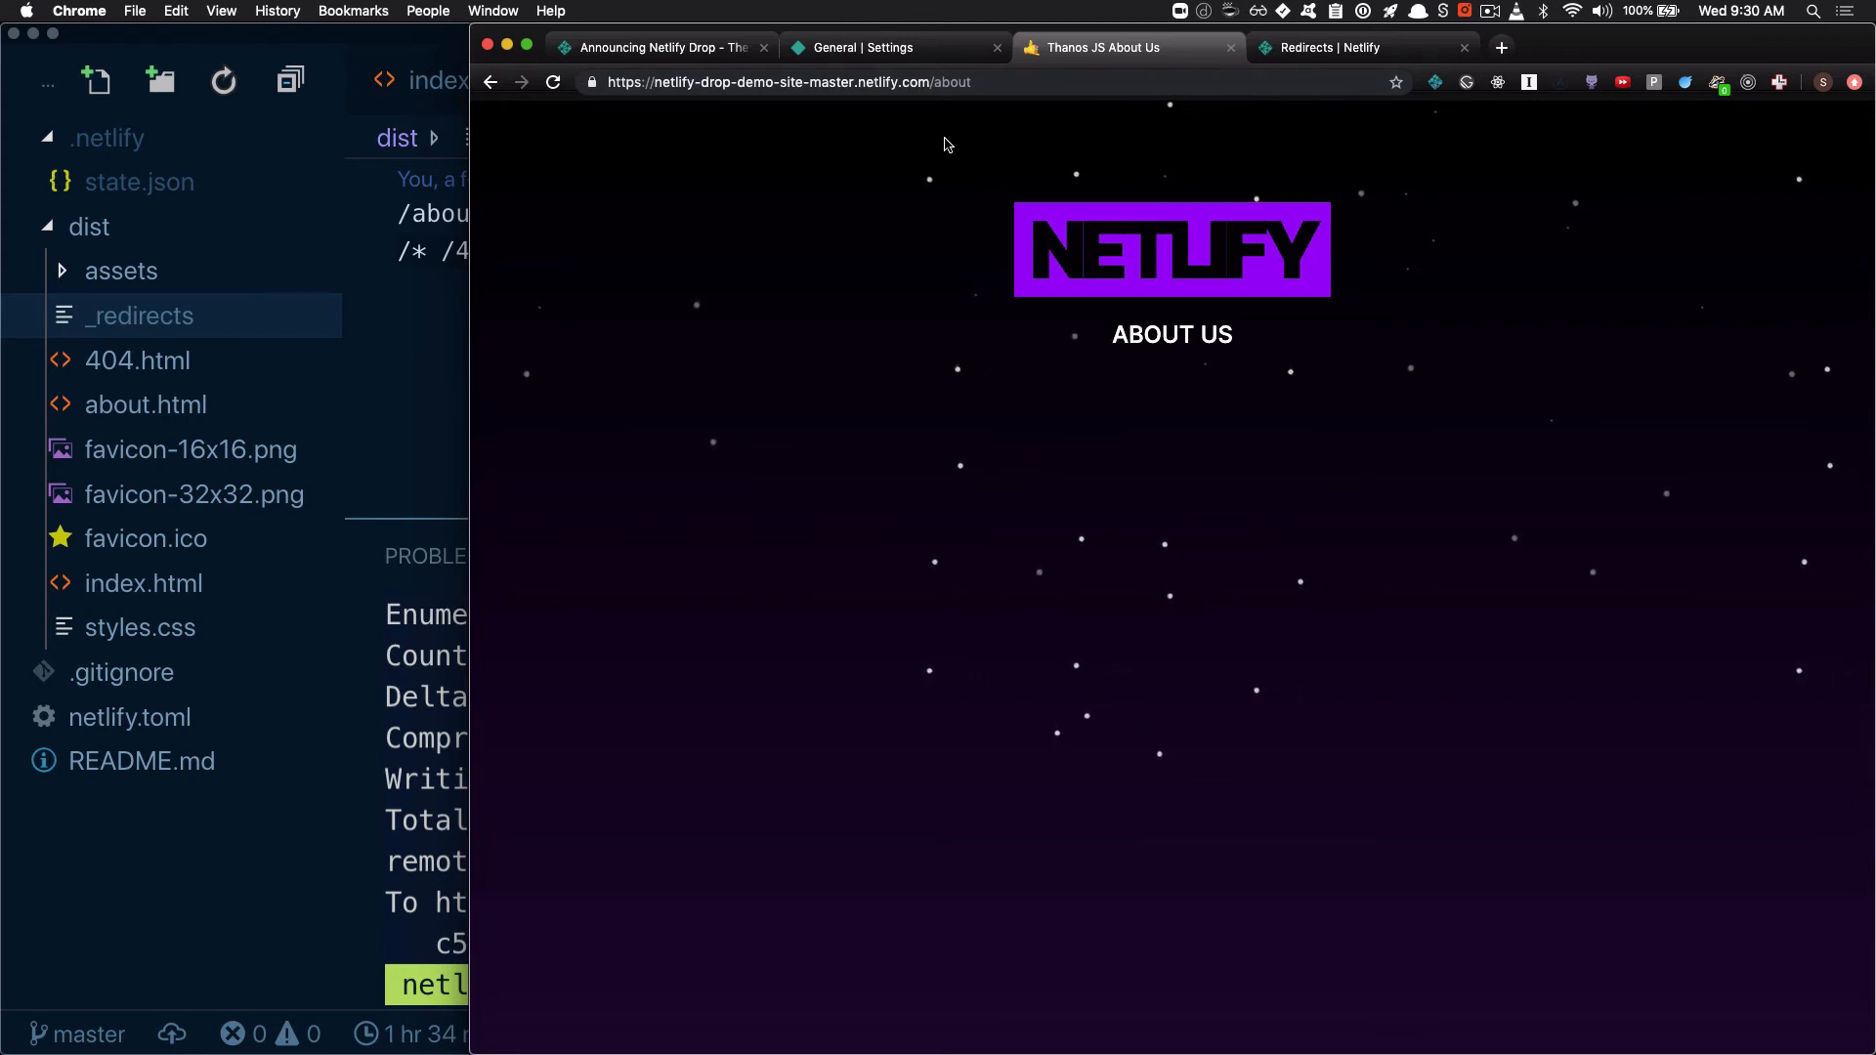
Switch to Visual Studio Code and examine the /* /404 catch-all rule in the _redirects file
key(super+Tab)
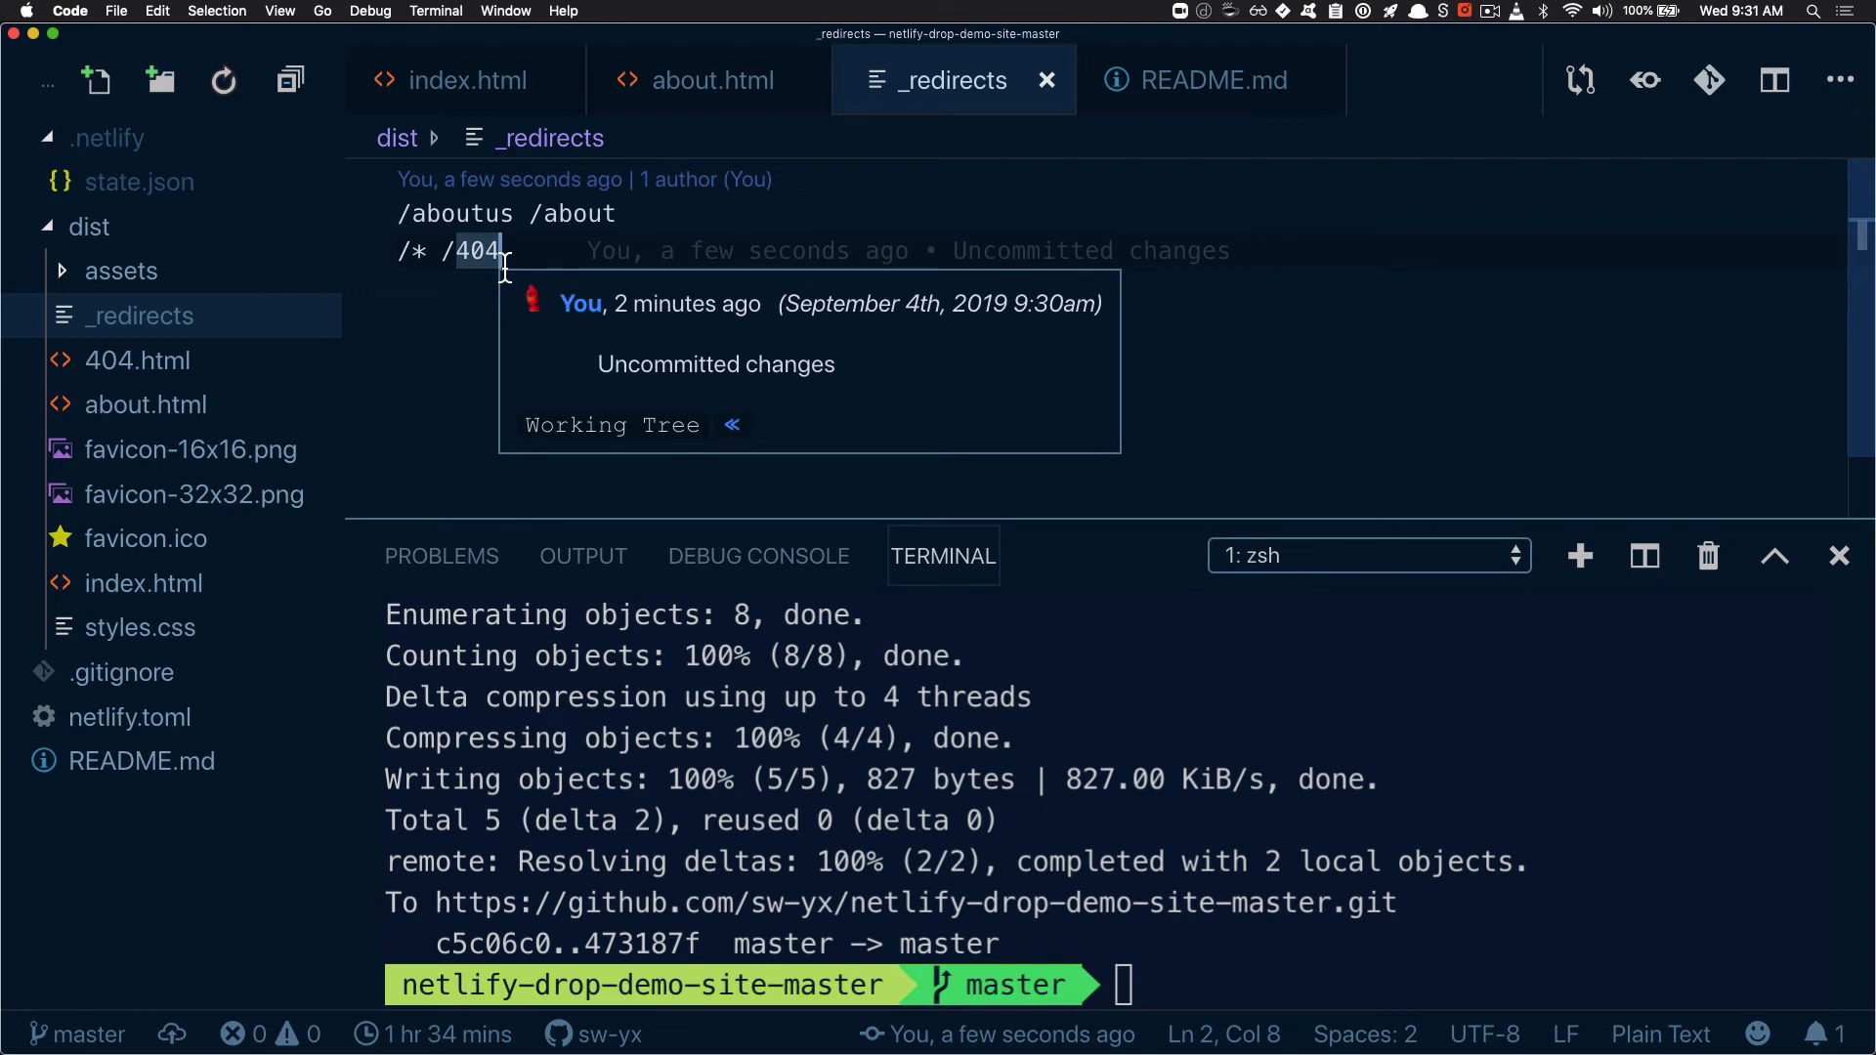
drag(502, 253, 393, 246)
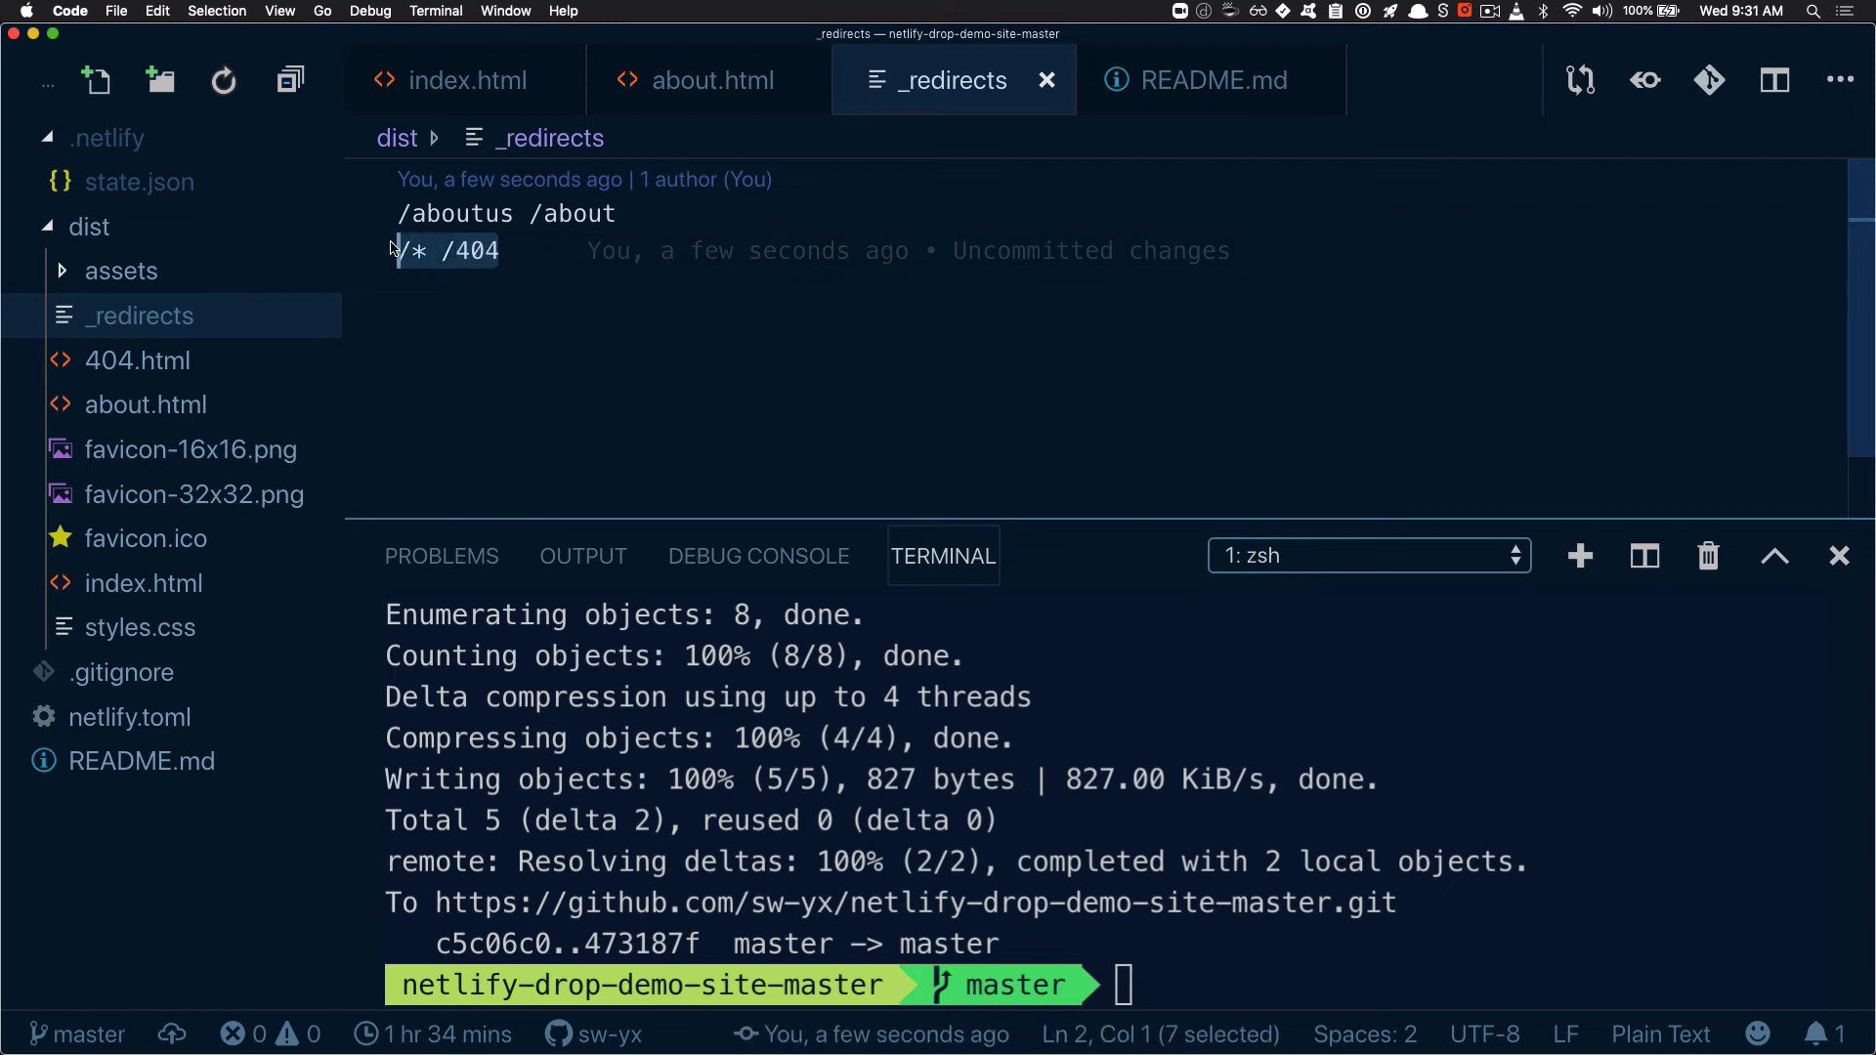
double_click(474, 254)
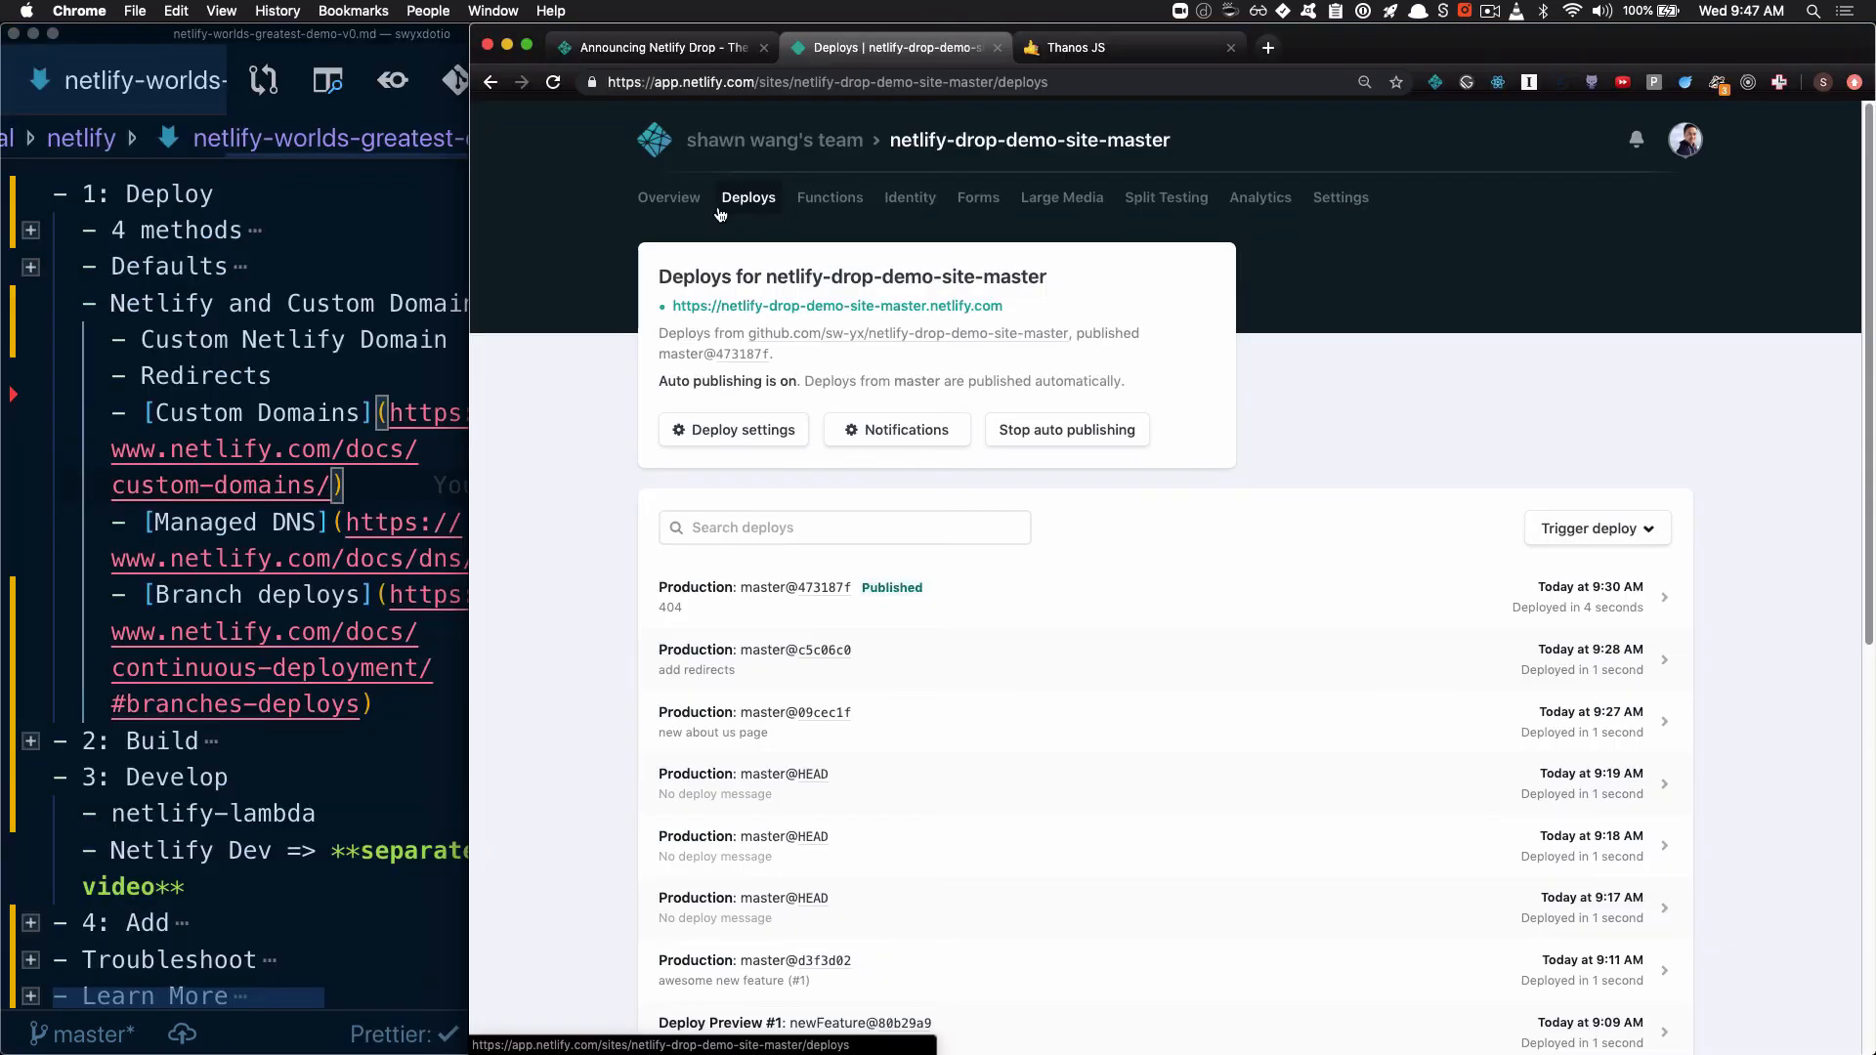
Open the custom domain setup form from the domain management settings of netlify-drop-demo-site-master in Netlify
click(286, 435)
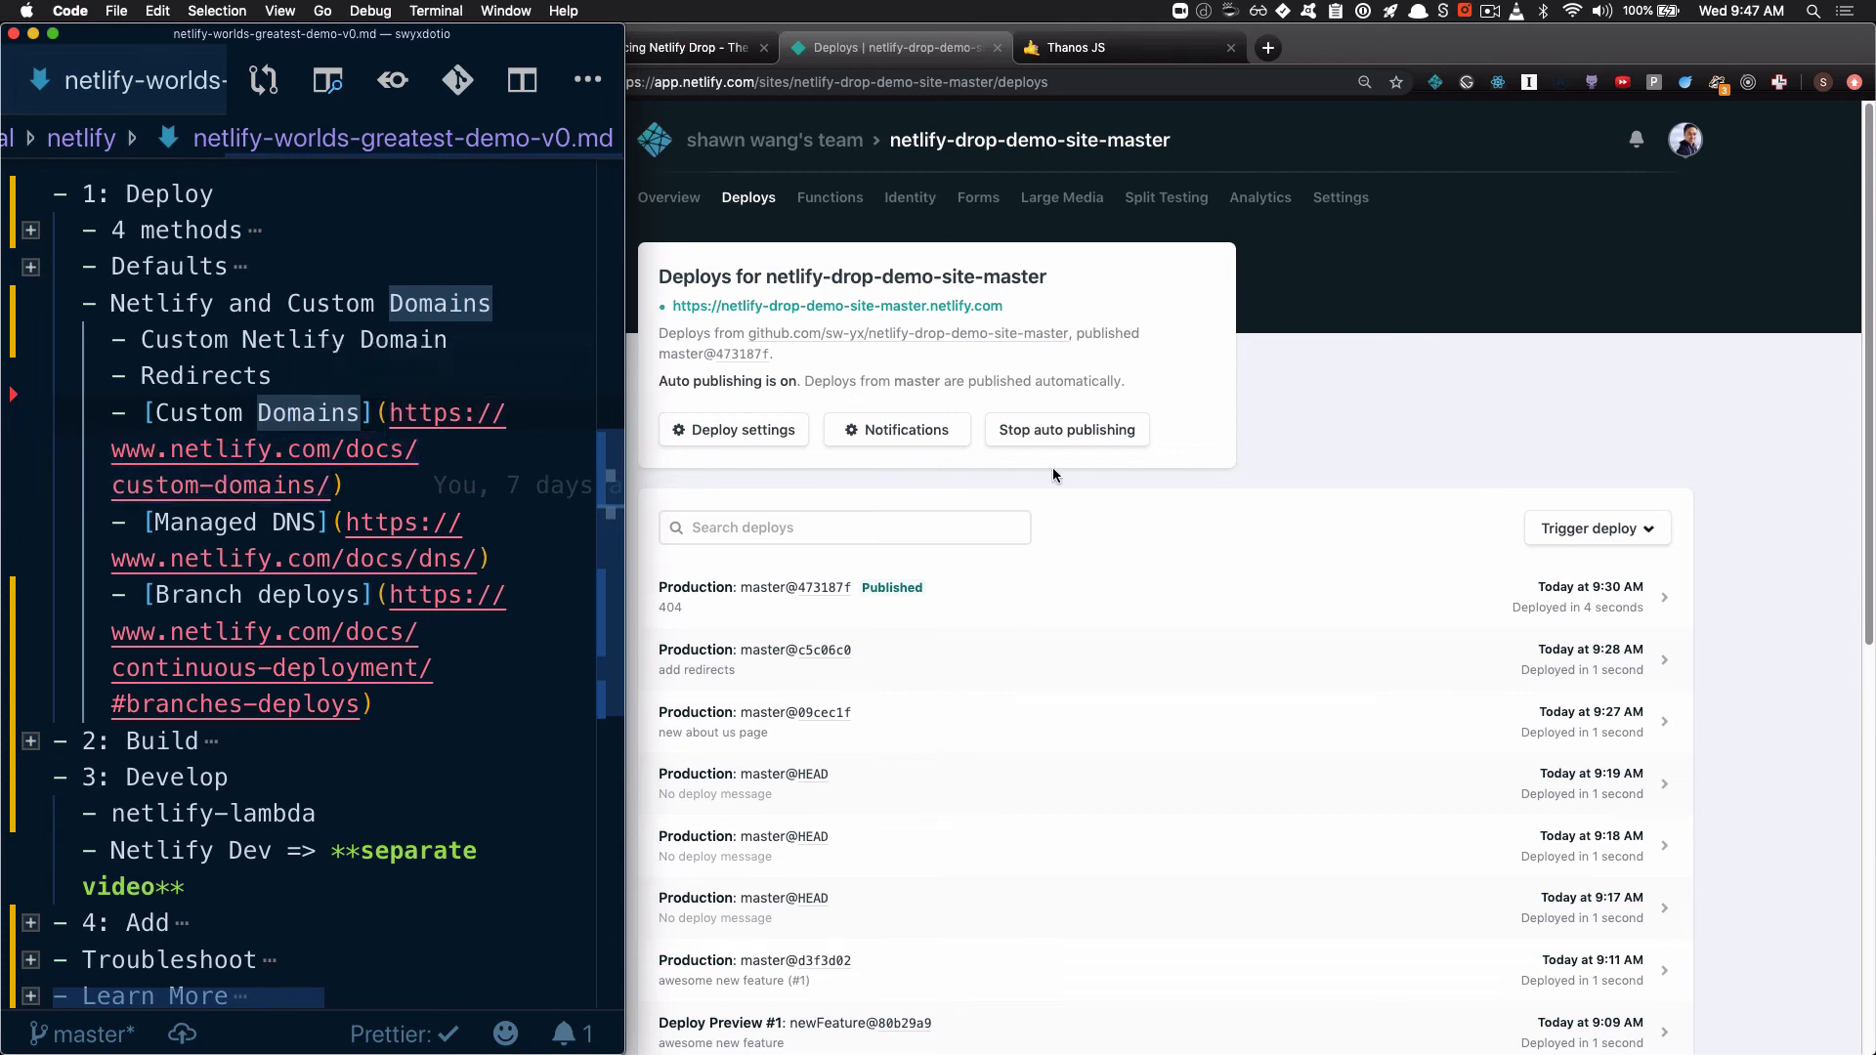
click(1276, 398)
click(1341, 198)
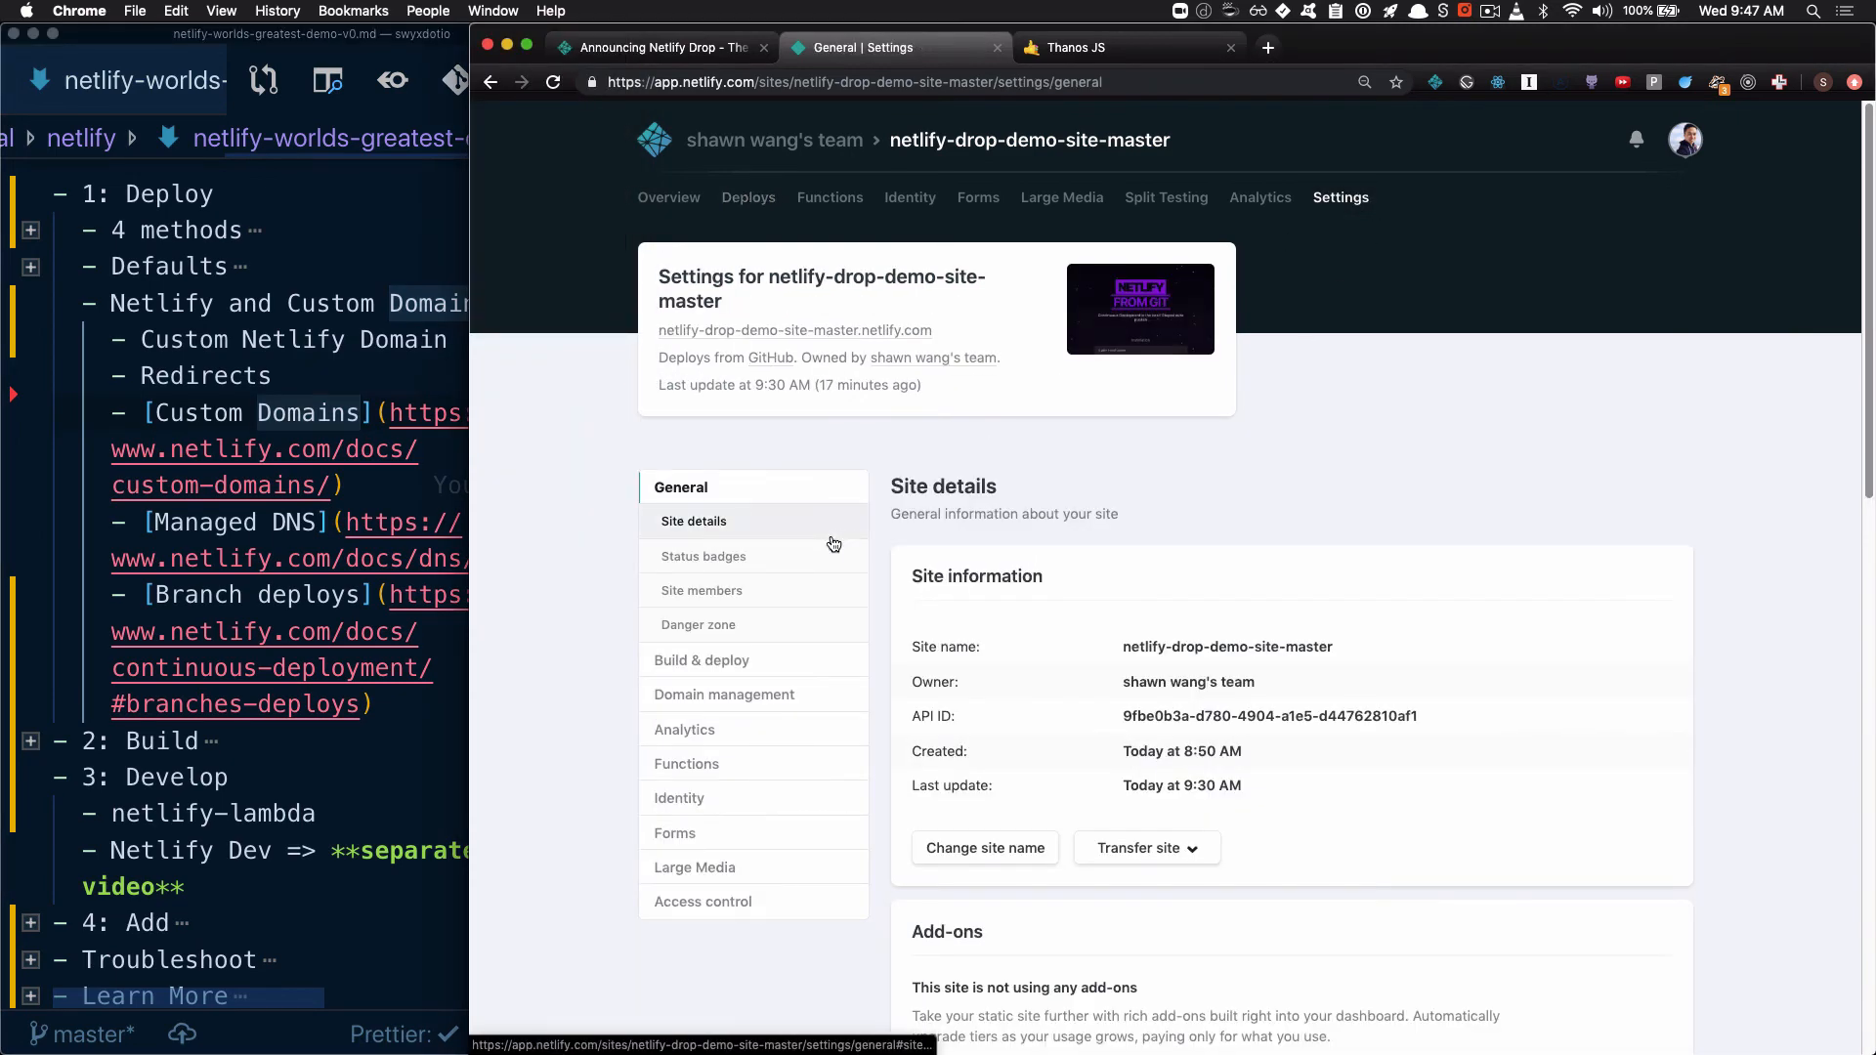
click(743, 695)
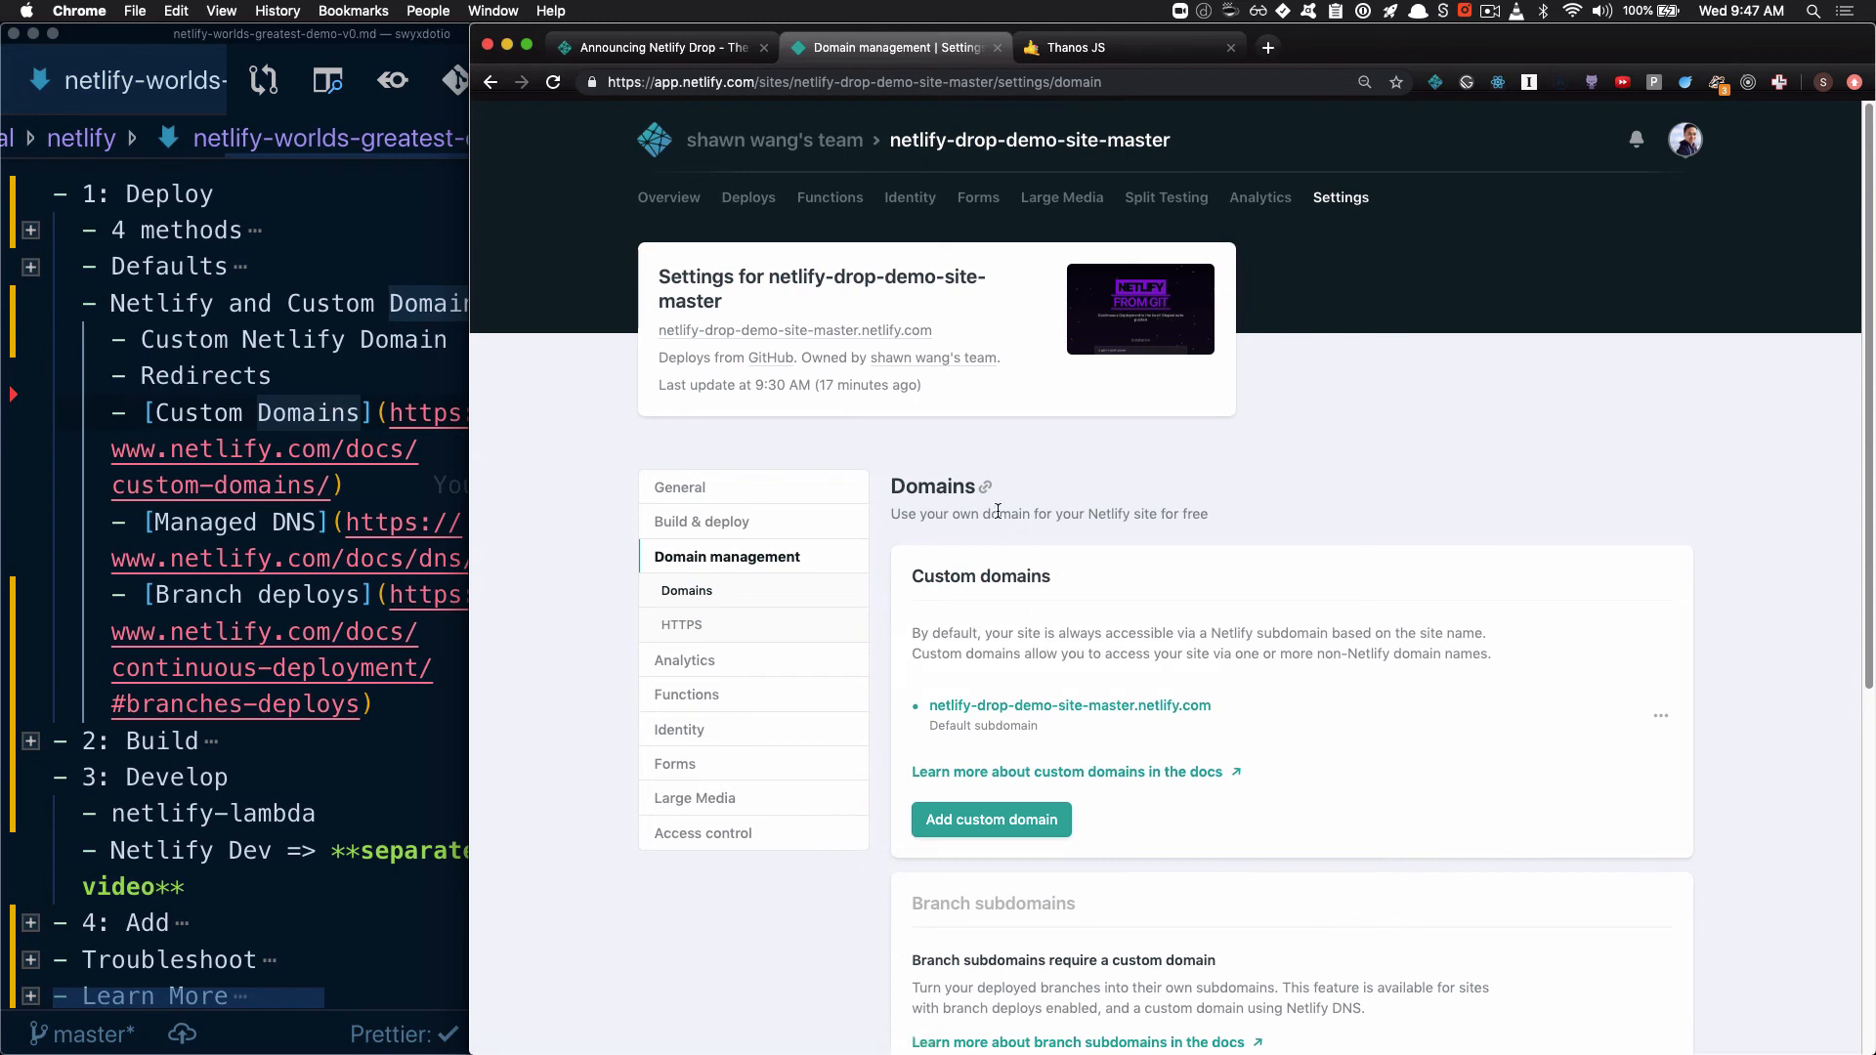
drag(999, 514, 1087, 681)
click(1299, 660)
click(1009, 822)
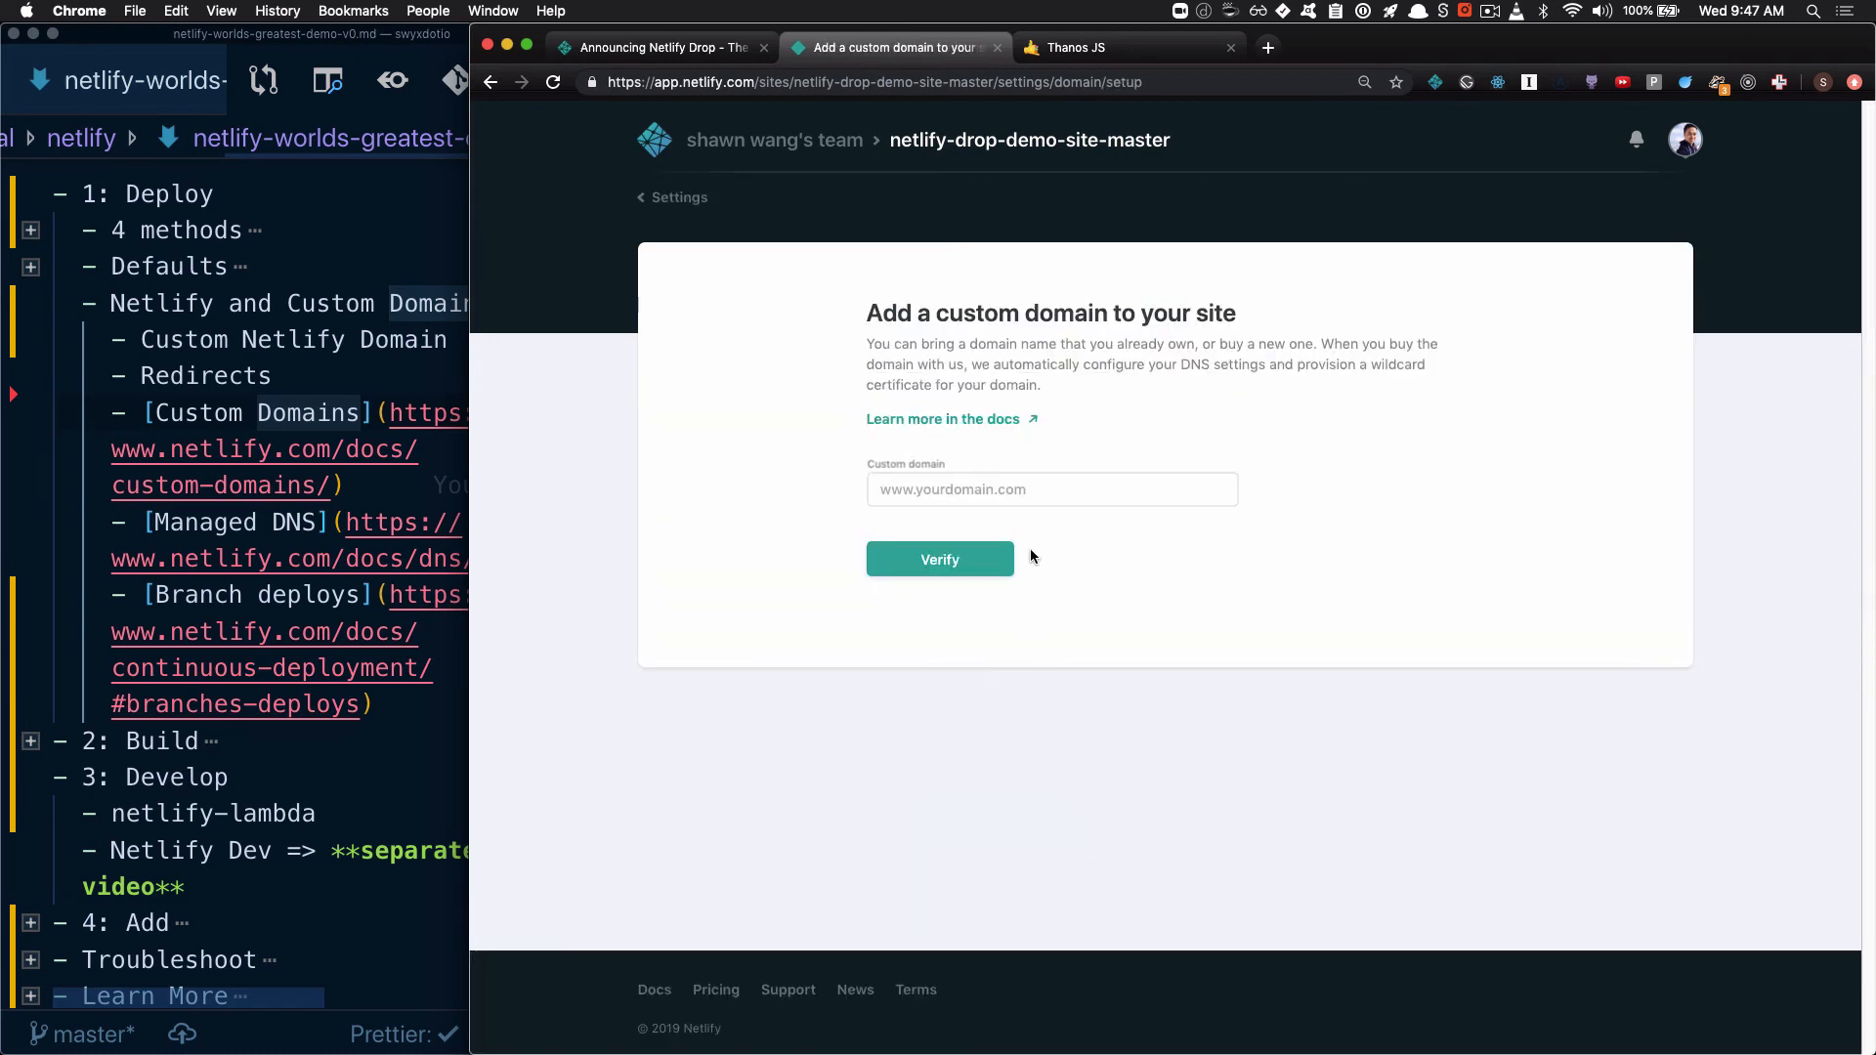
Try to add swyx.io as the site's custom domain, confirming ownership of it
click(1034, 492)
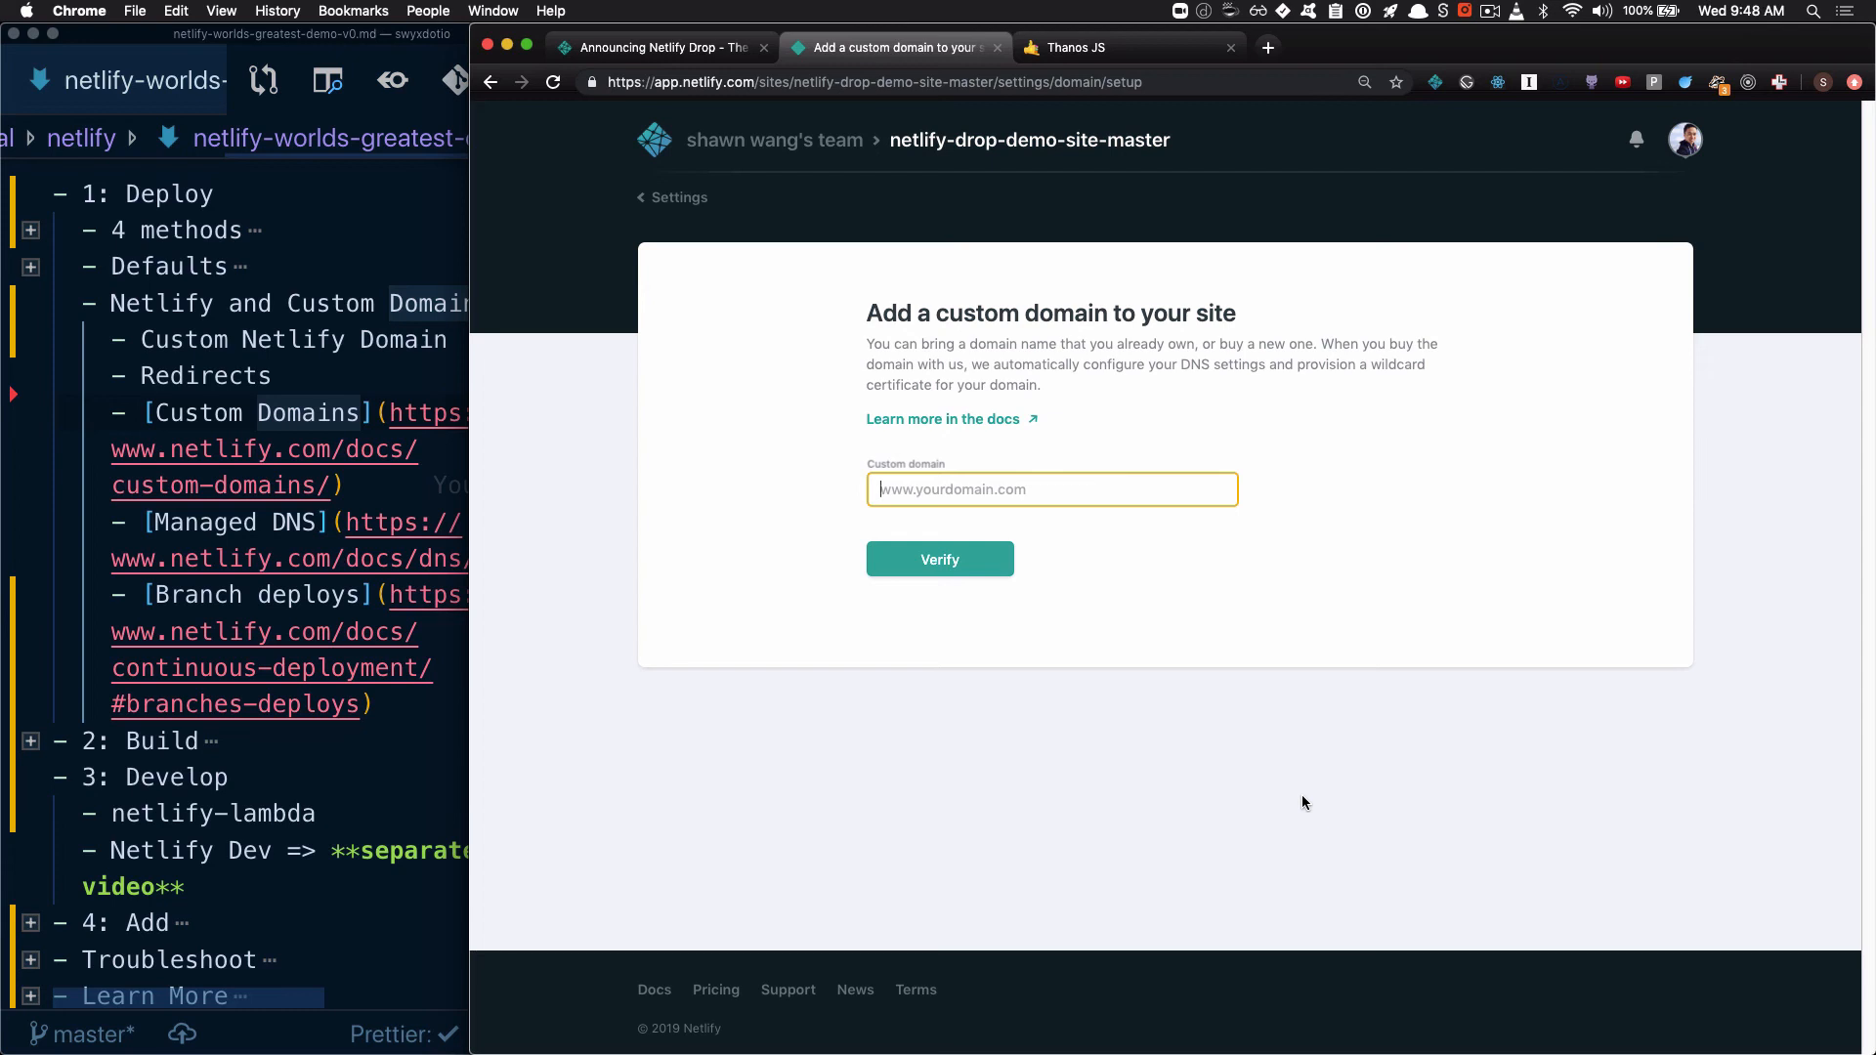
text(swyx.io)
key(Return)
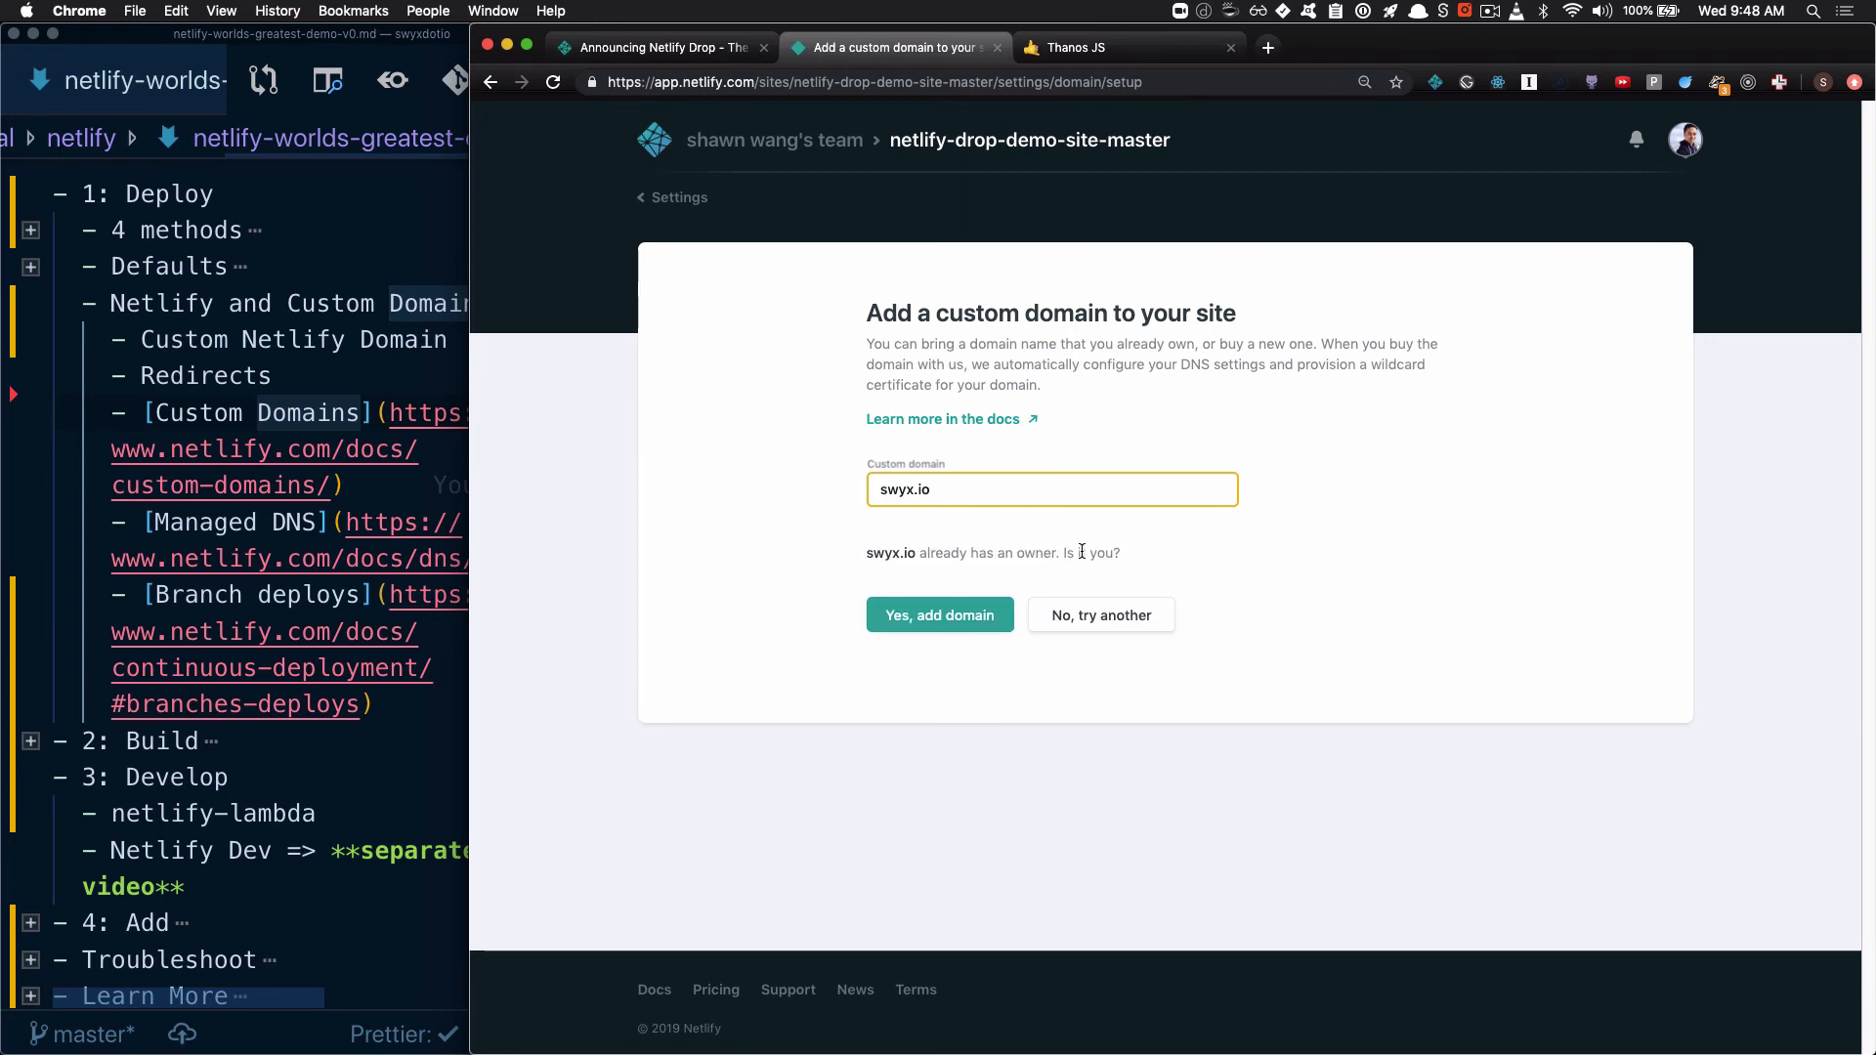
click(958, 627)
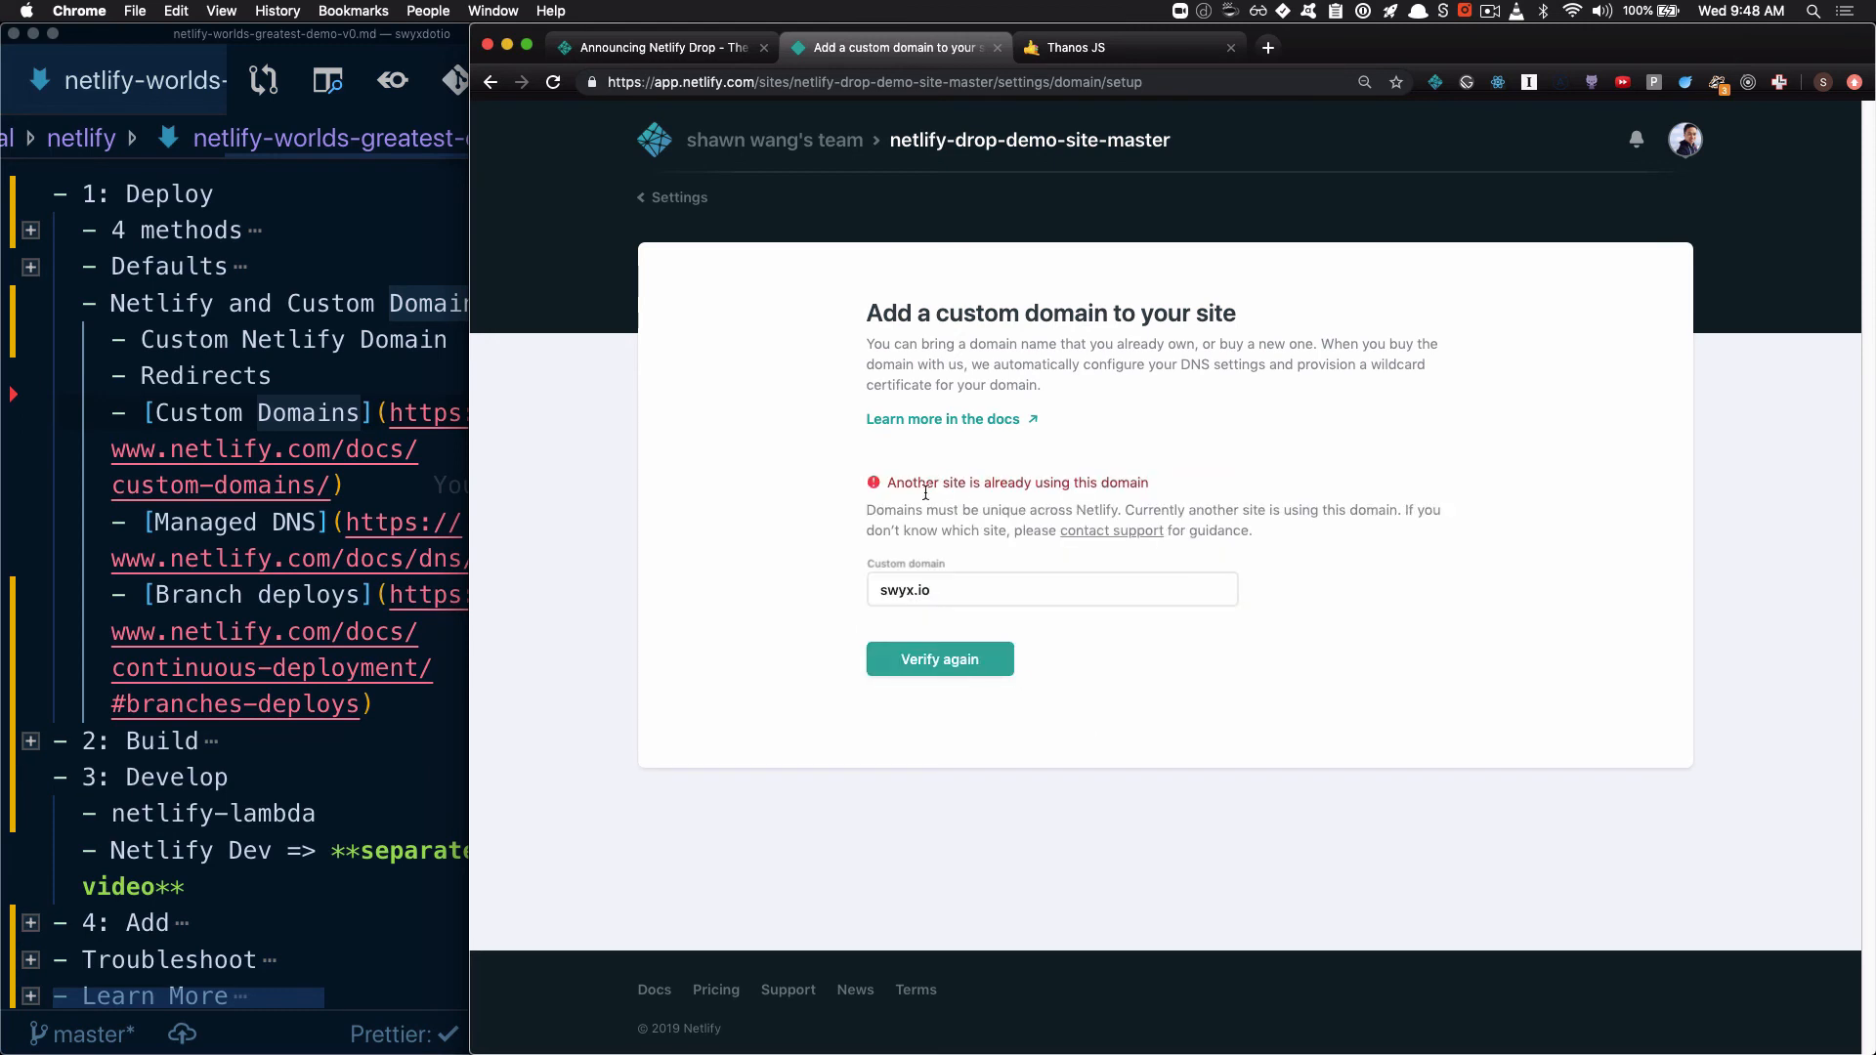
drag(912, 484, 1070, 489)
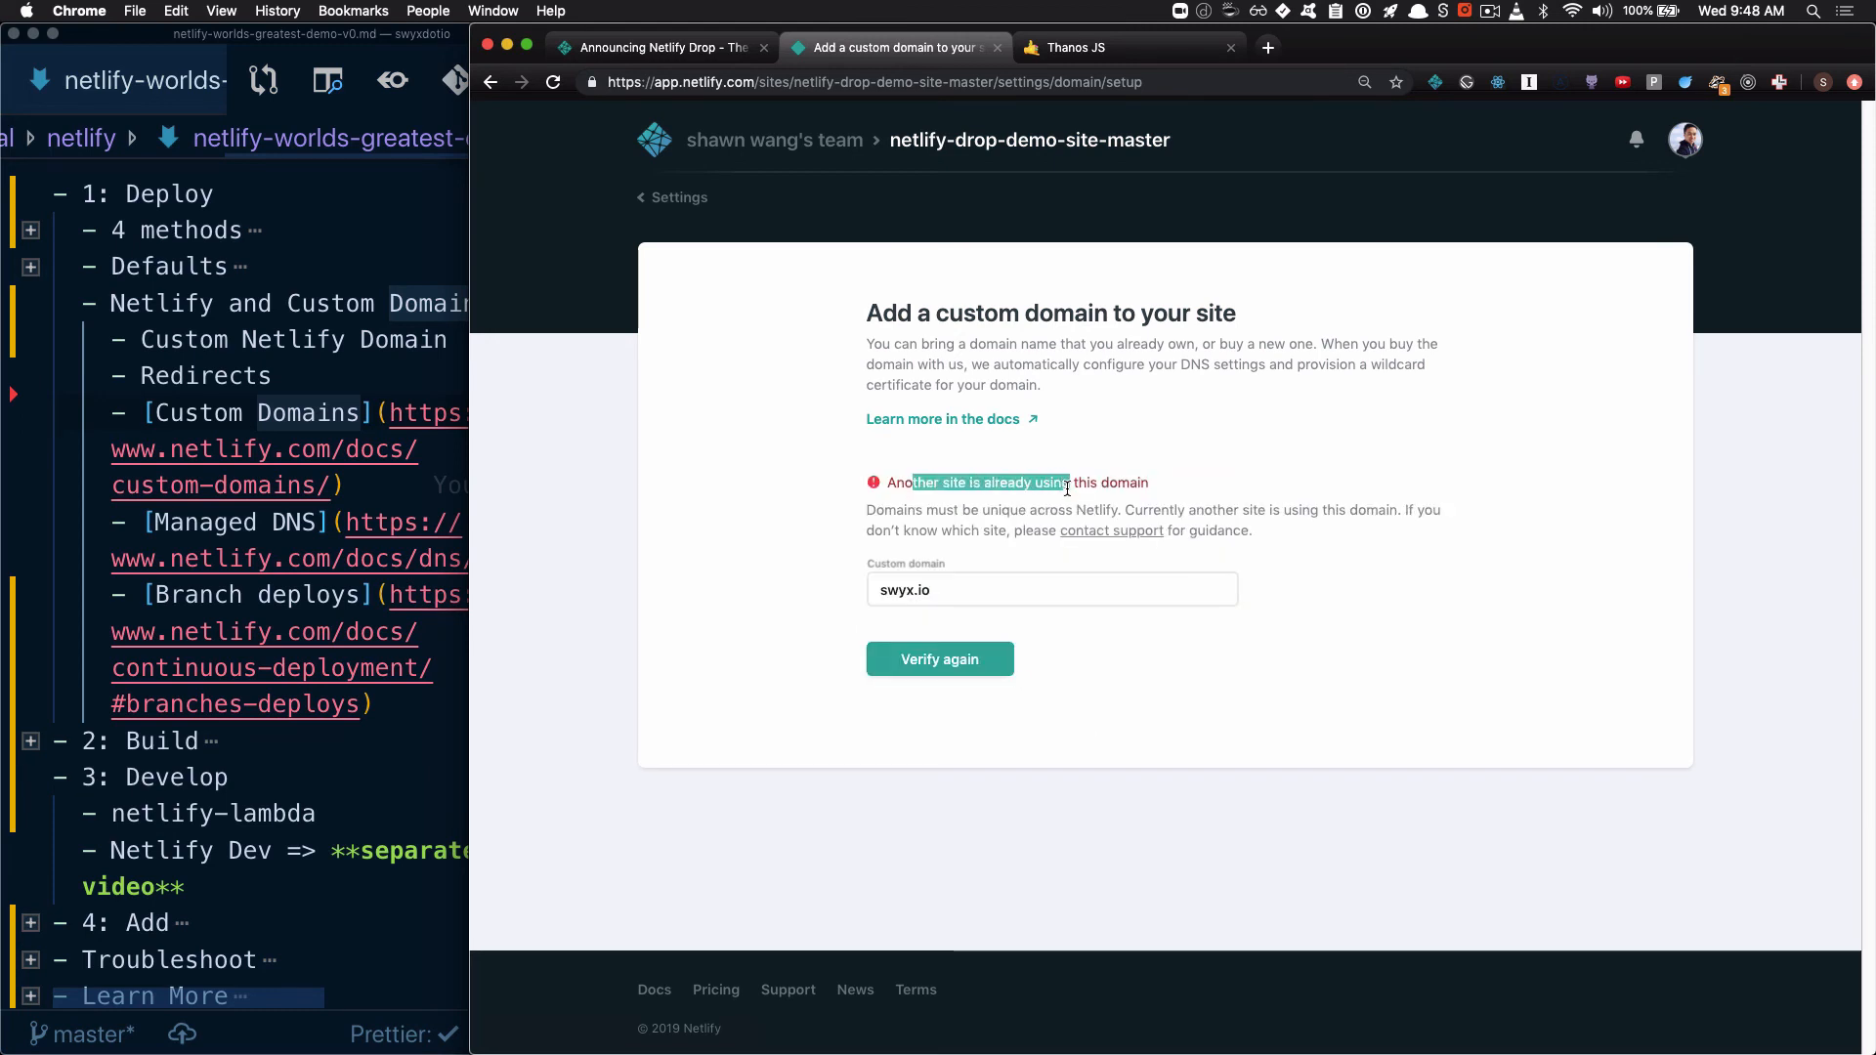
Replace the custom domain entry with potatofarmingdating and verify it
key(Tab)
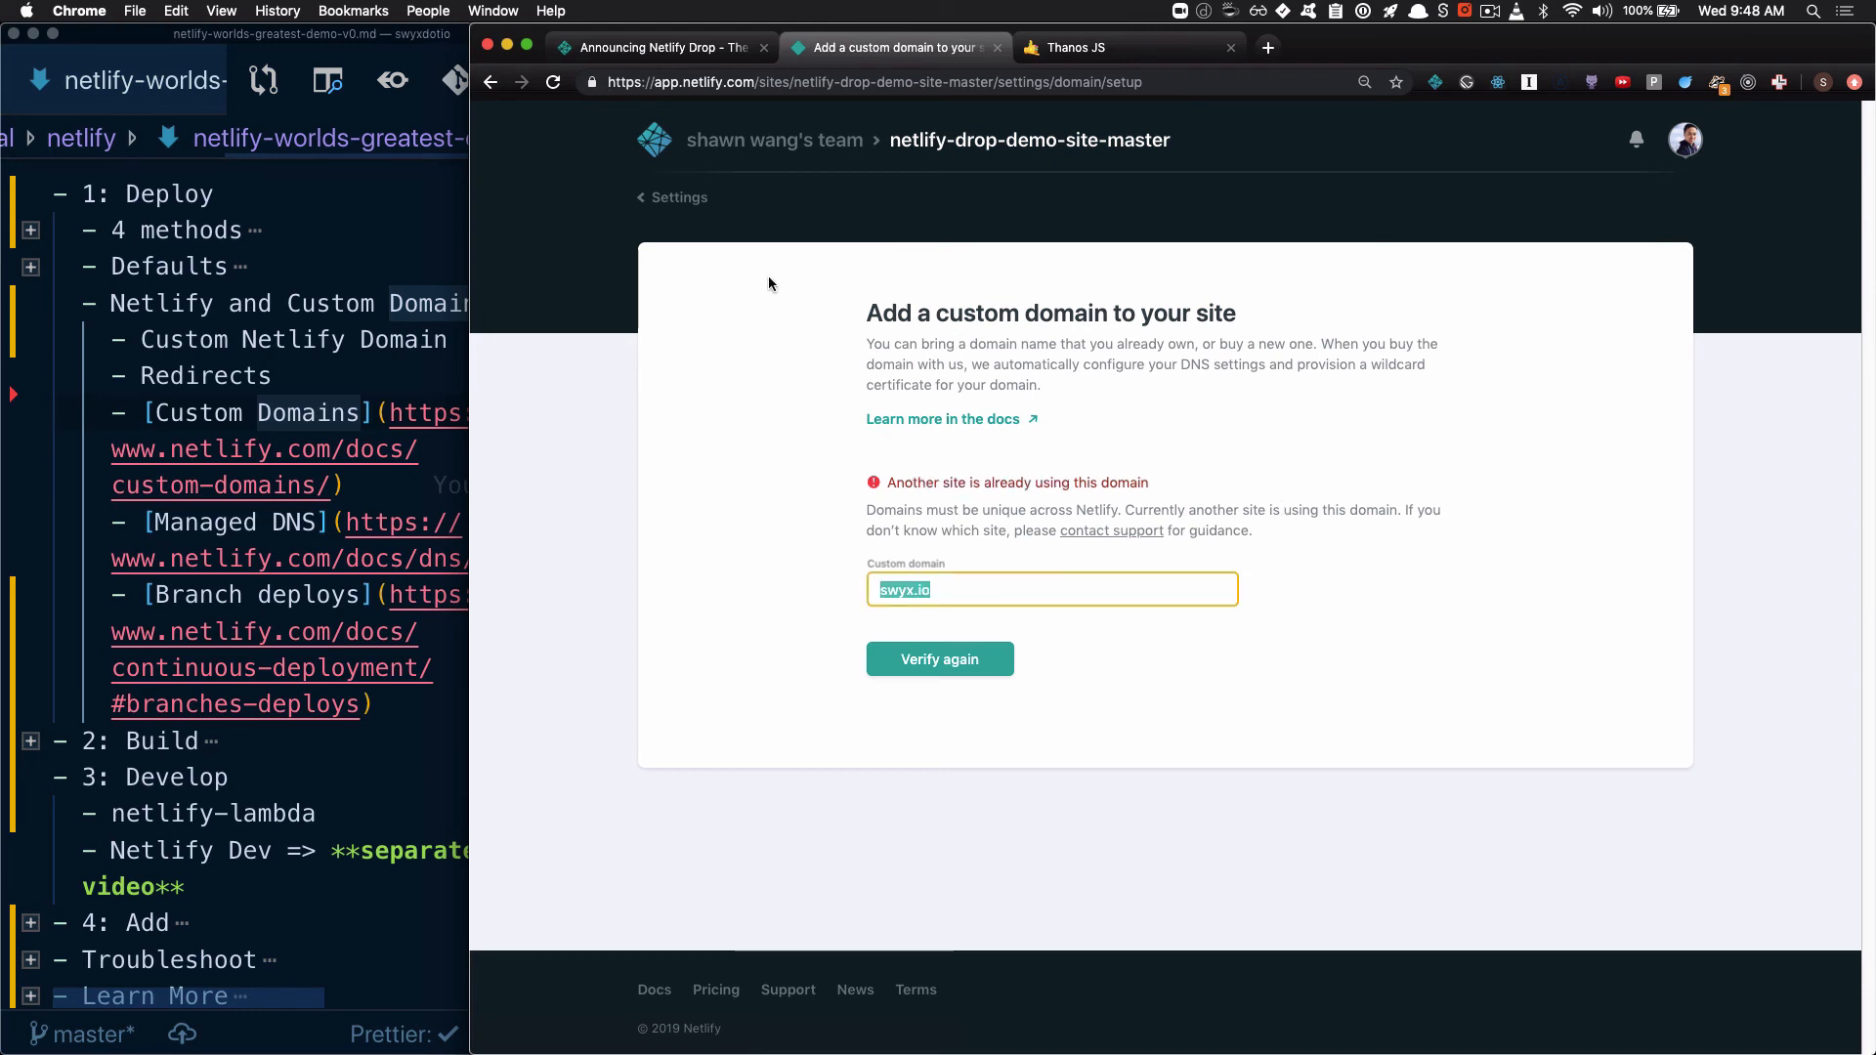
key(BackSpace)
text(potatofar)
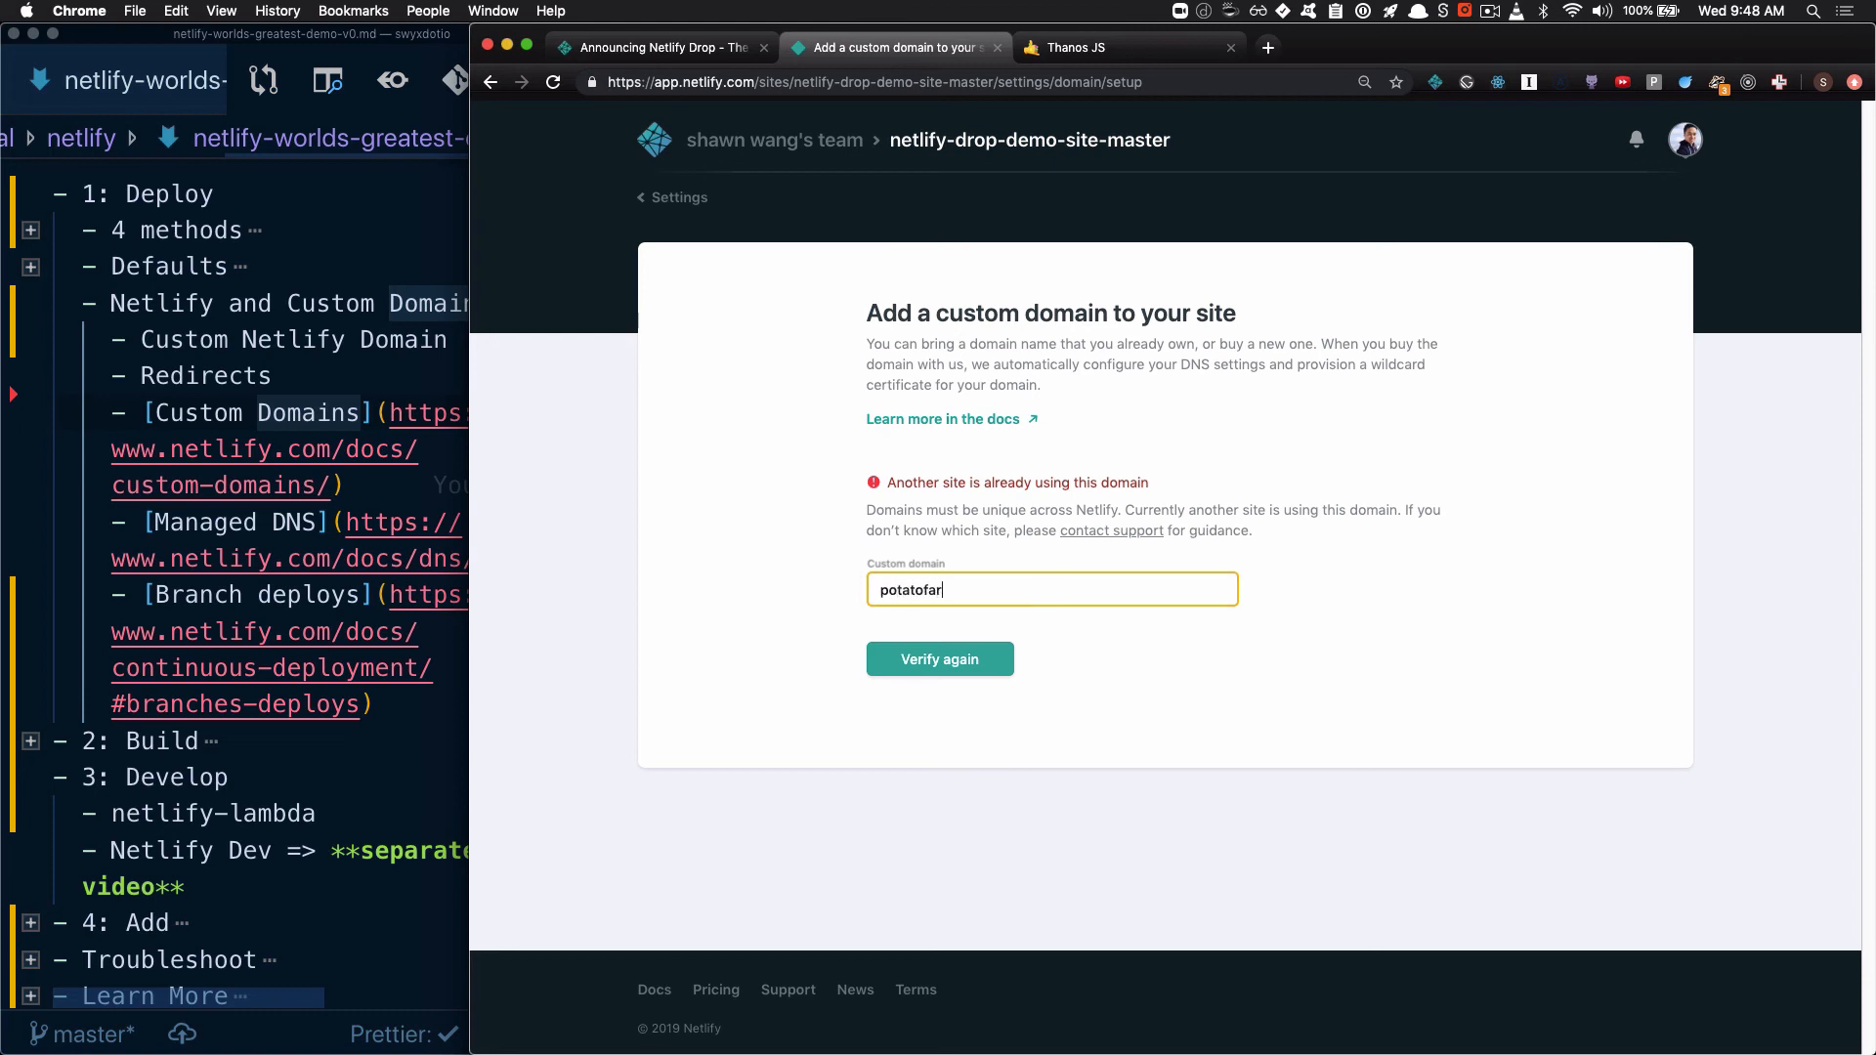
text(mingdating)
click(975, 661)
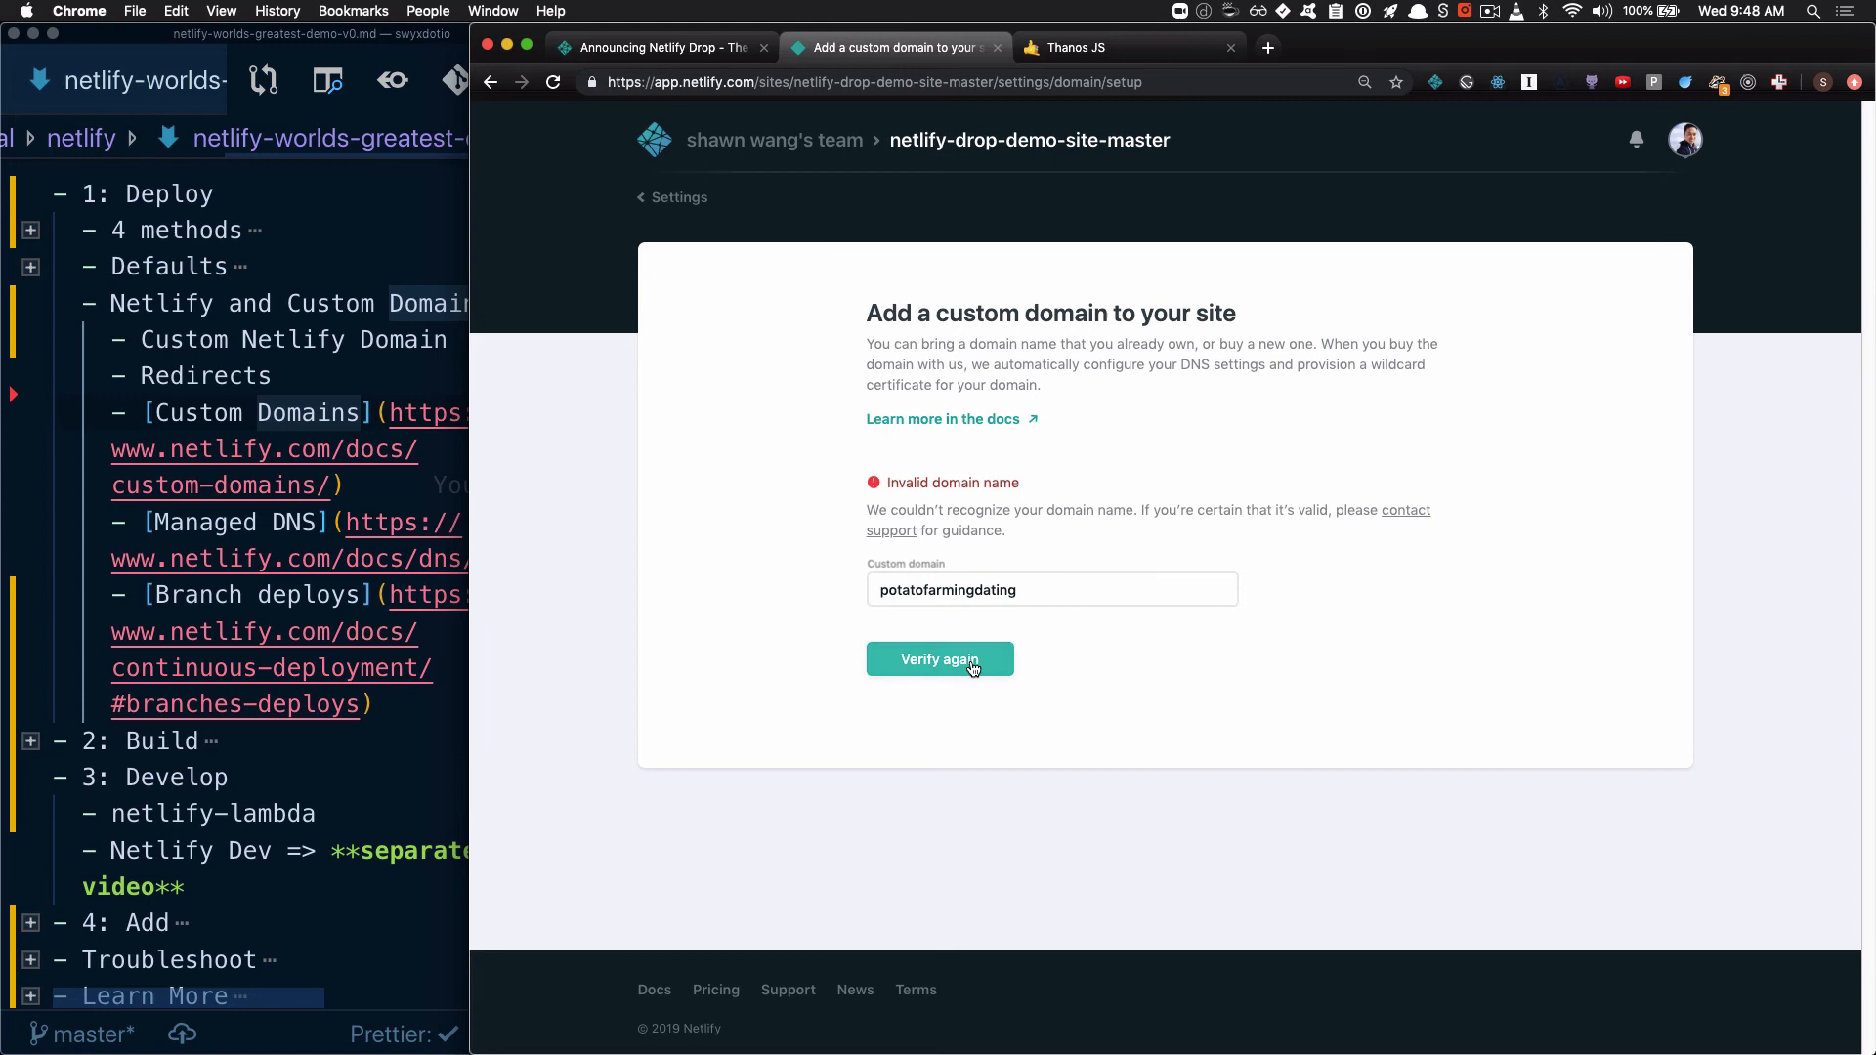
Complete the custom domain as potatofarmingdating.com and verify it, then open the payment method form and cancel it
click(1082, 595)
text(.com)
click(981, 657)
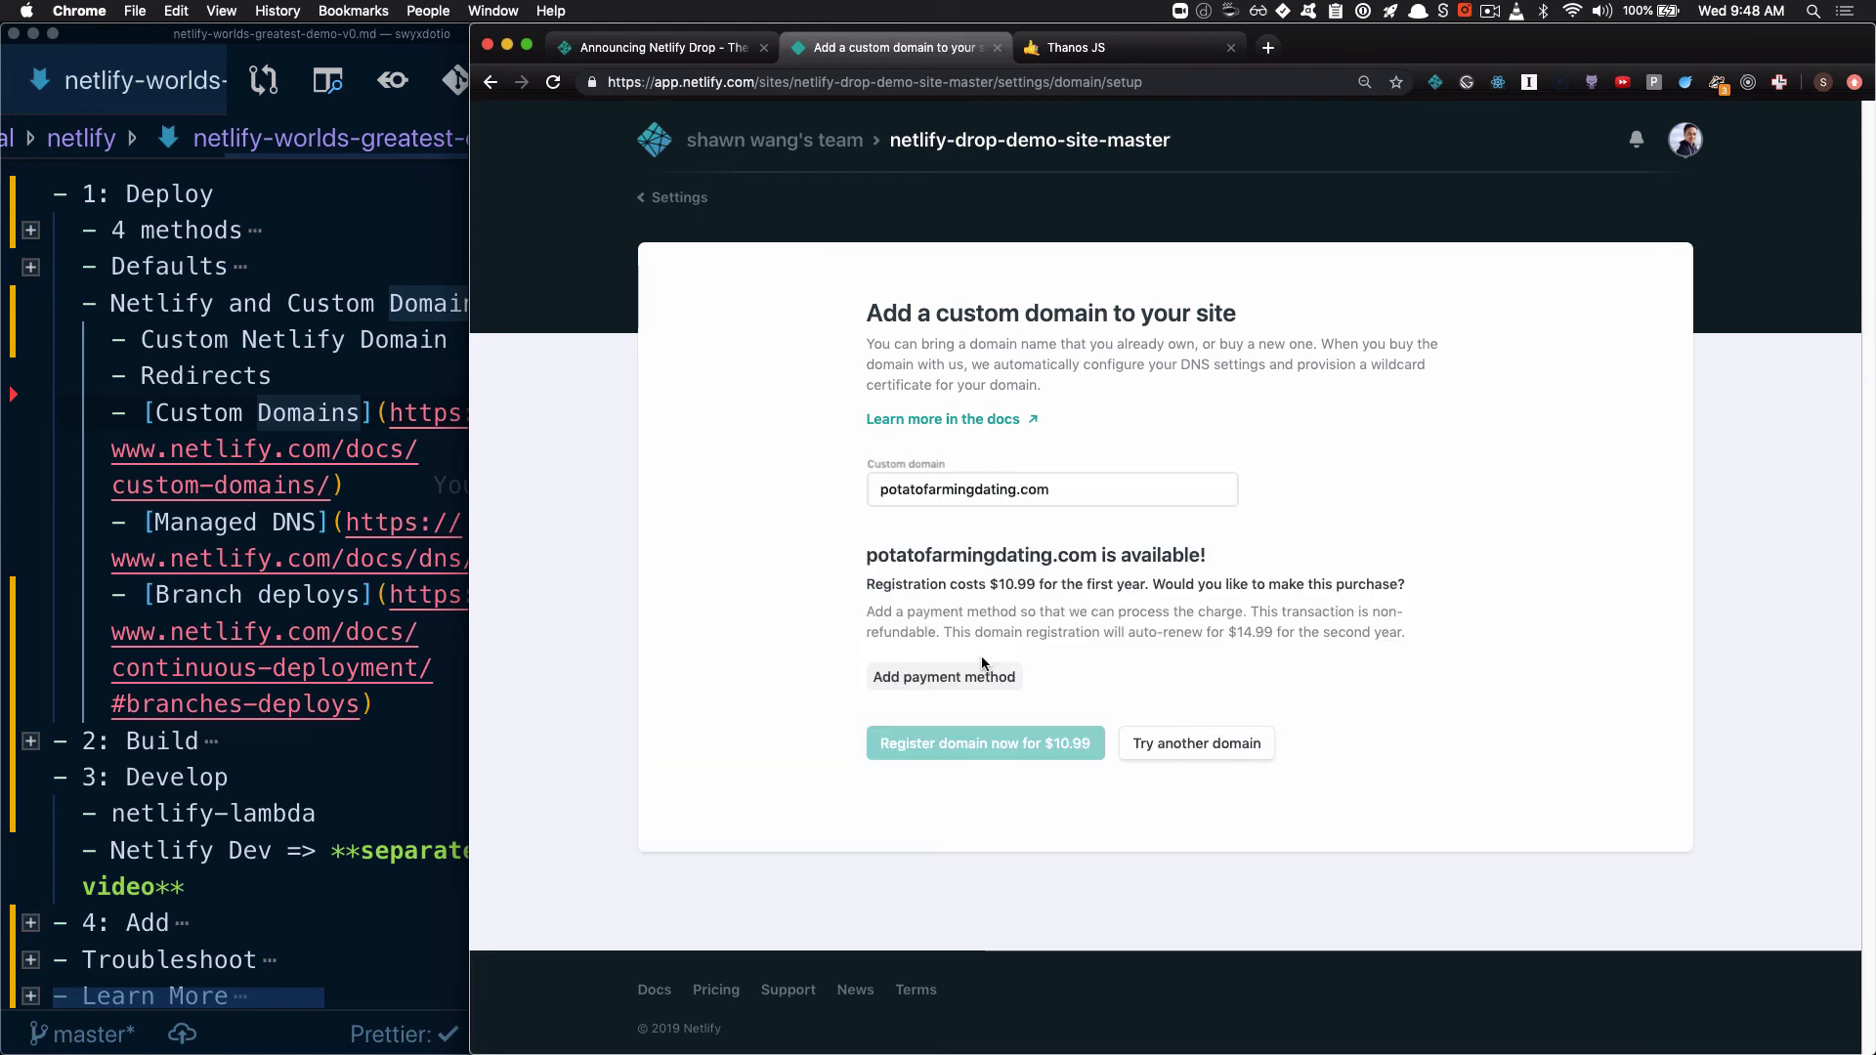
click(1006, 680)
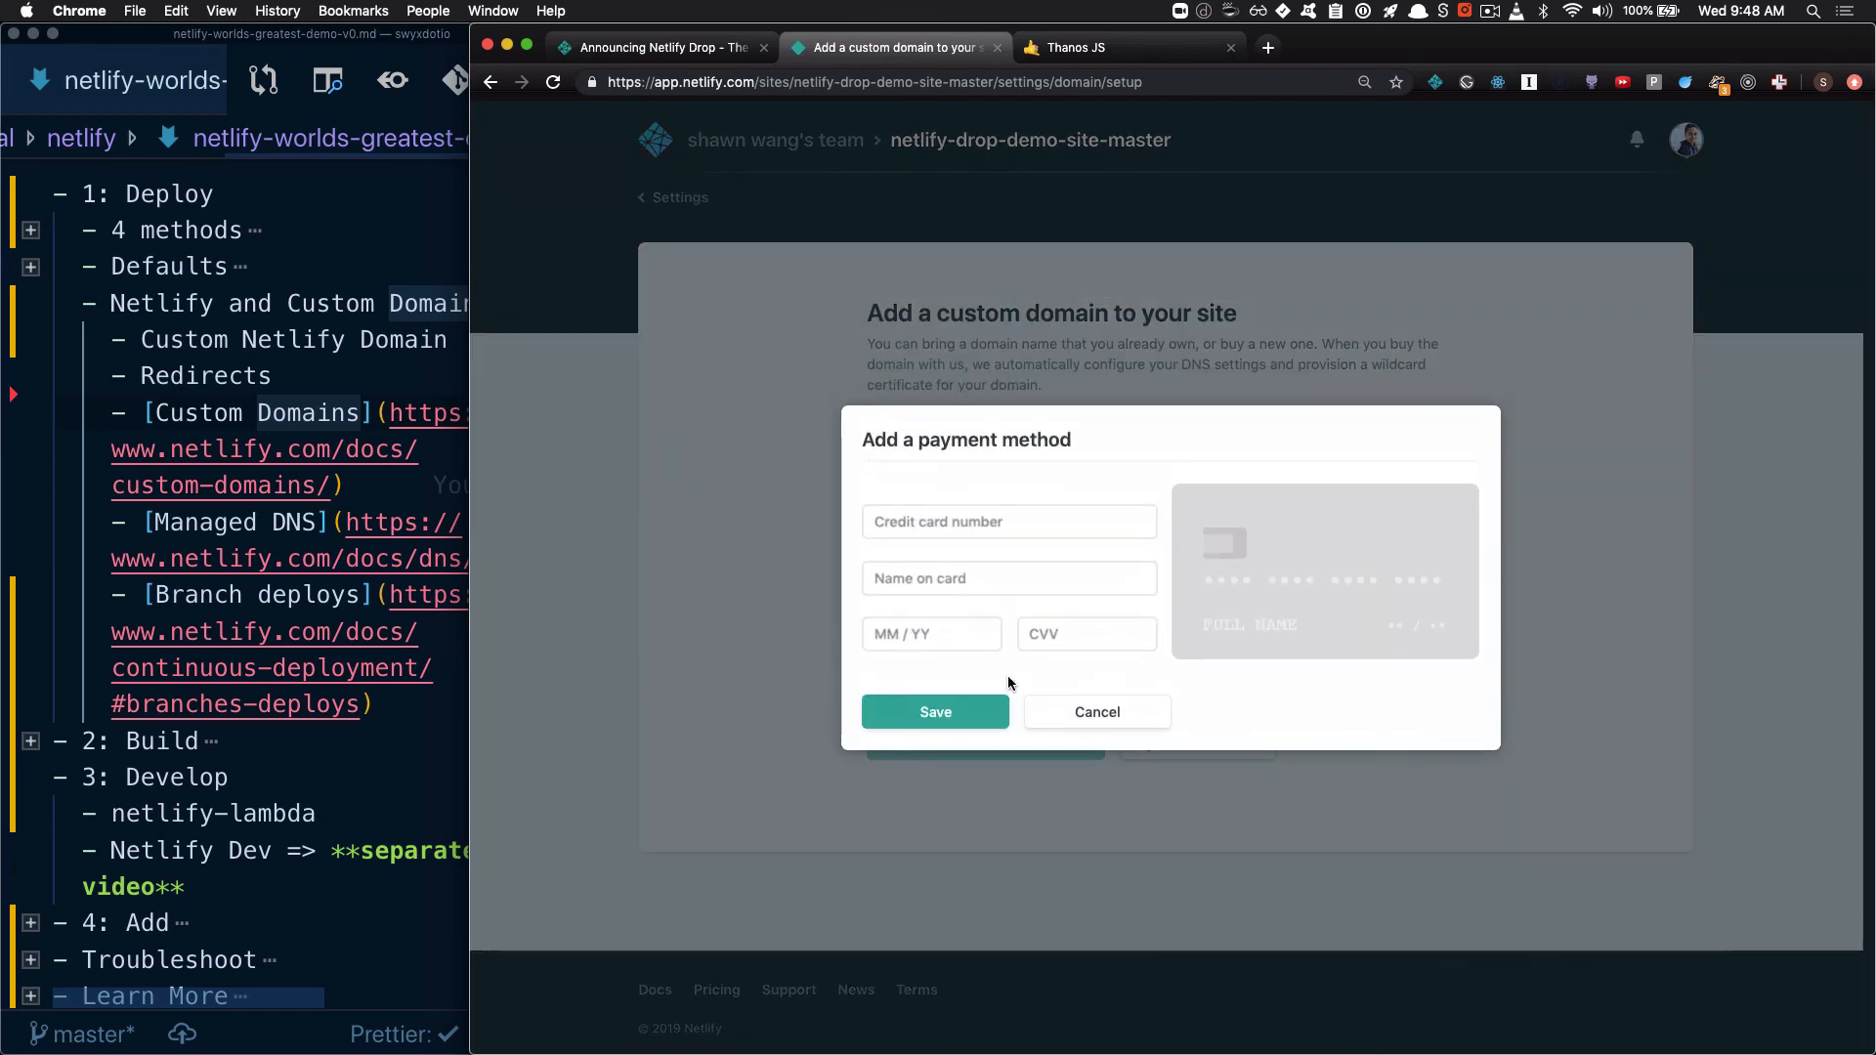
click(1098, 713)
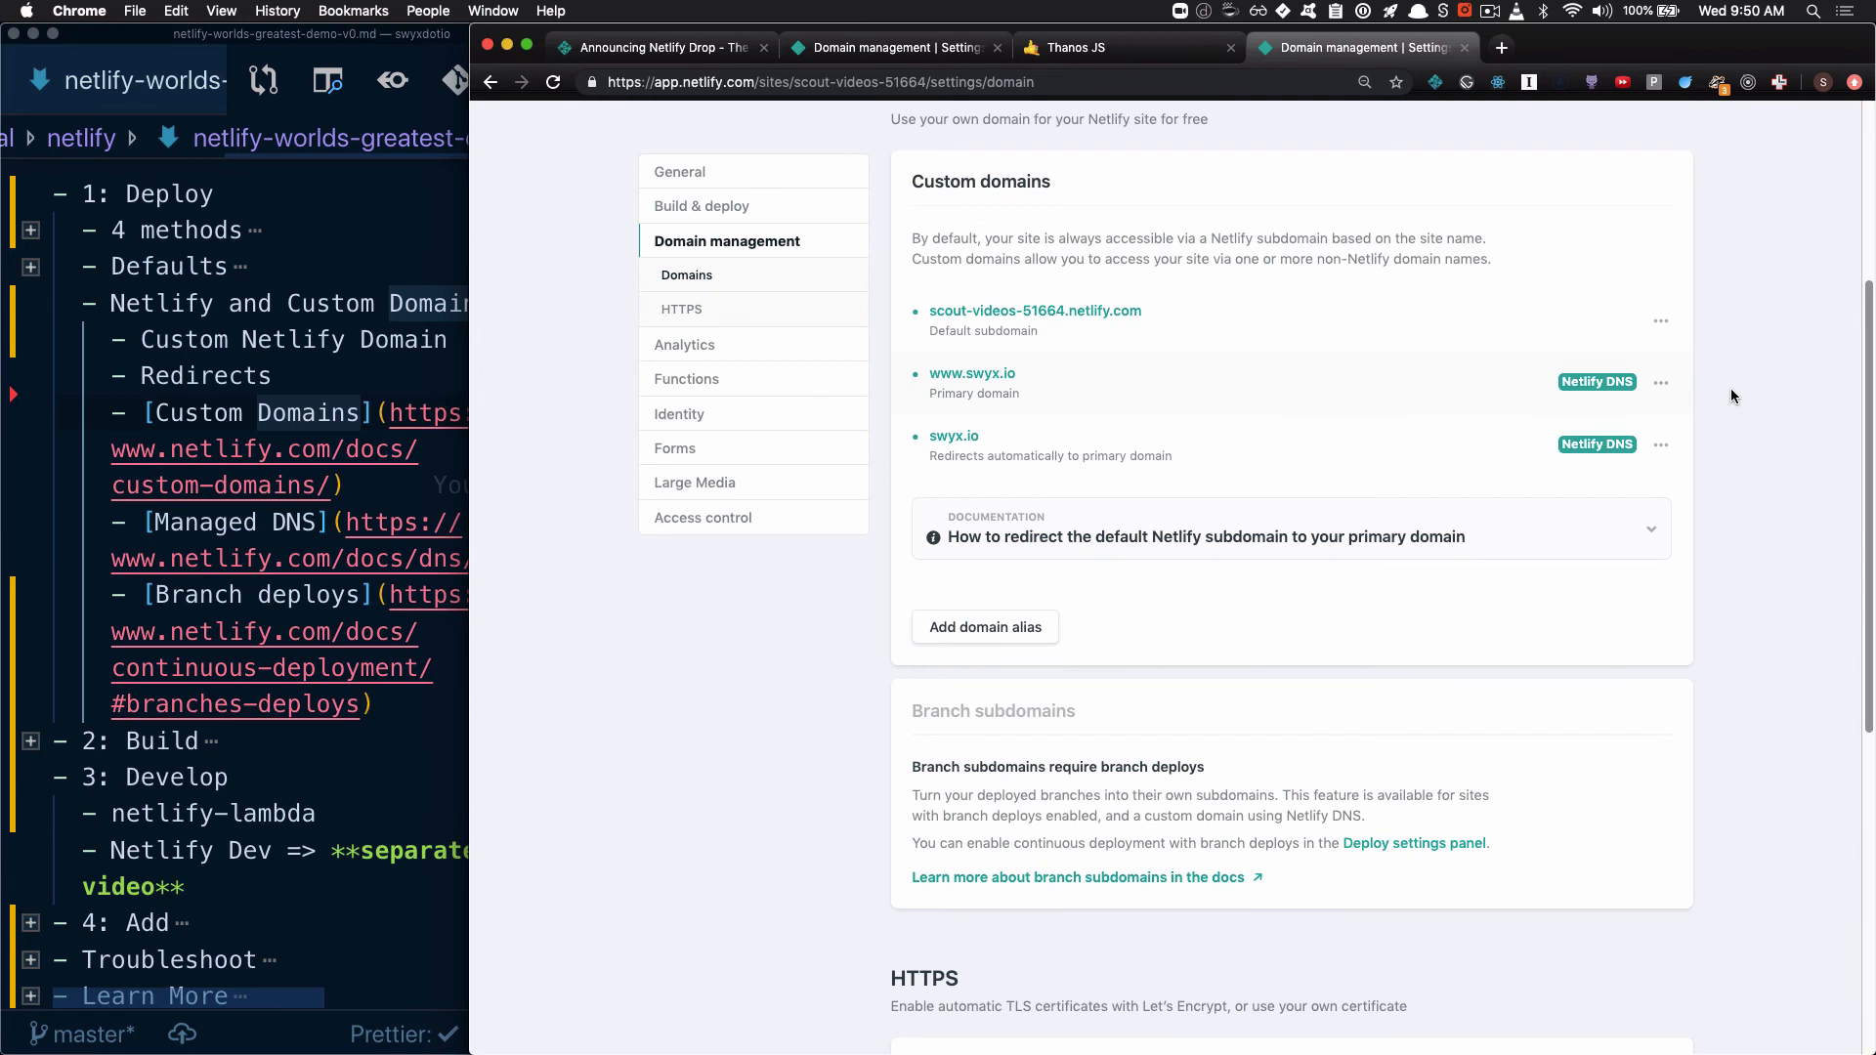
scroll(1730, 395, up, 3)
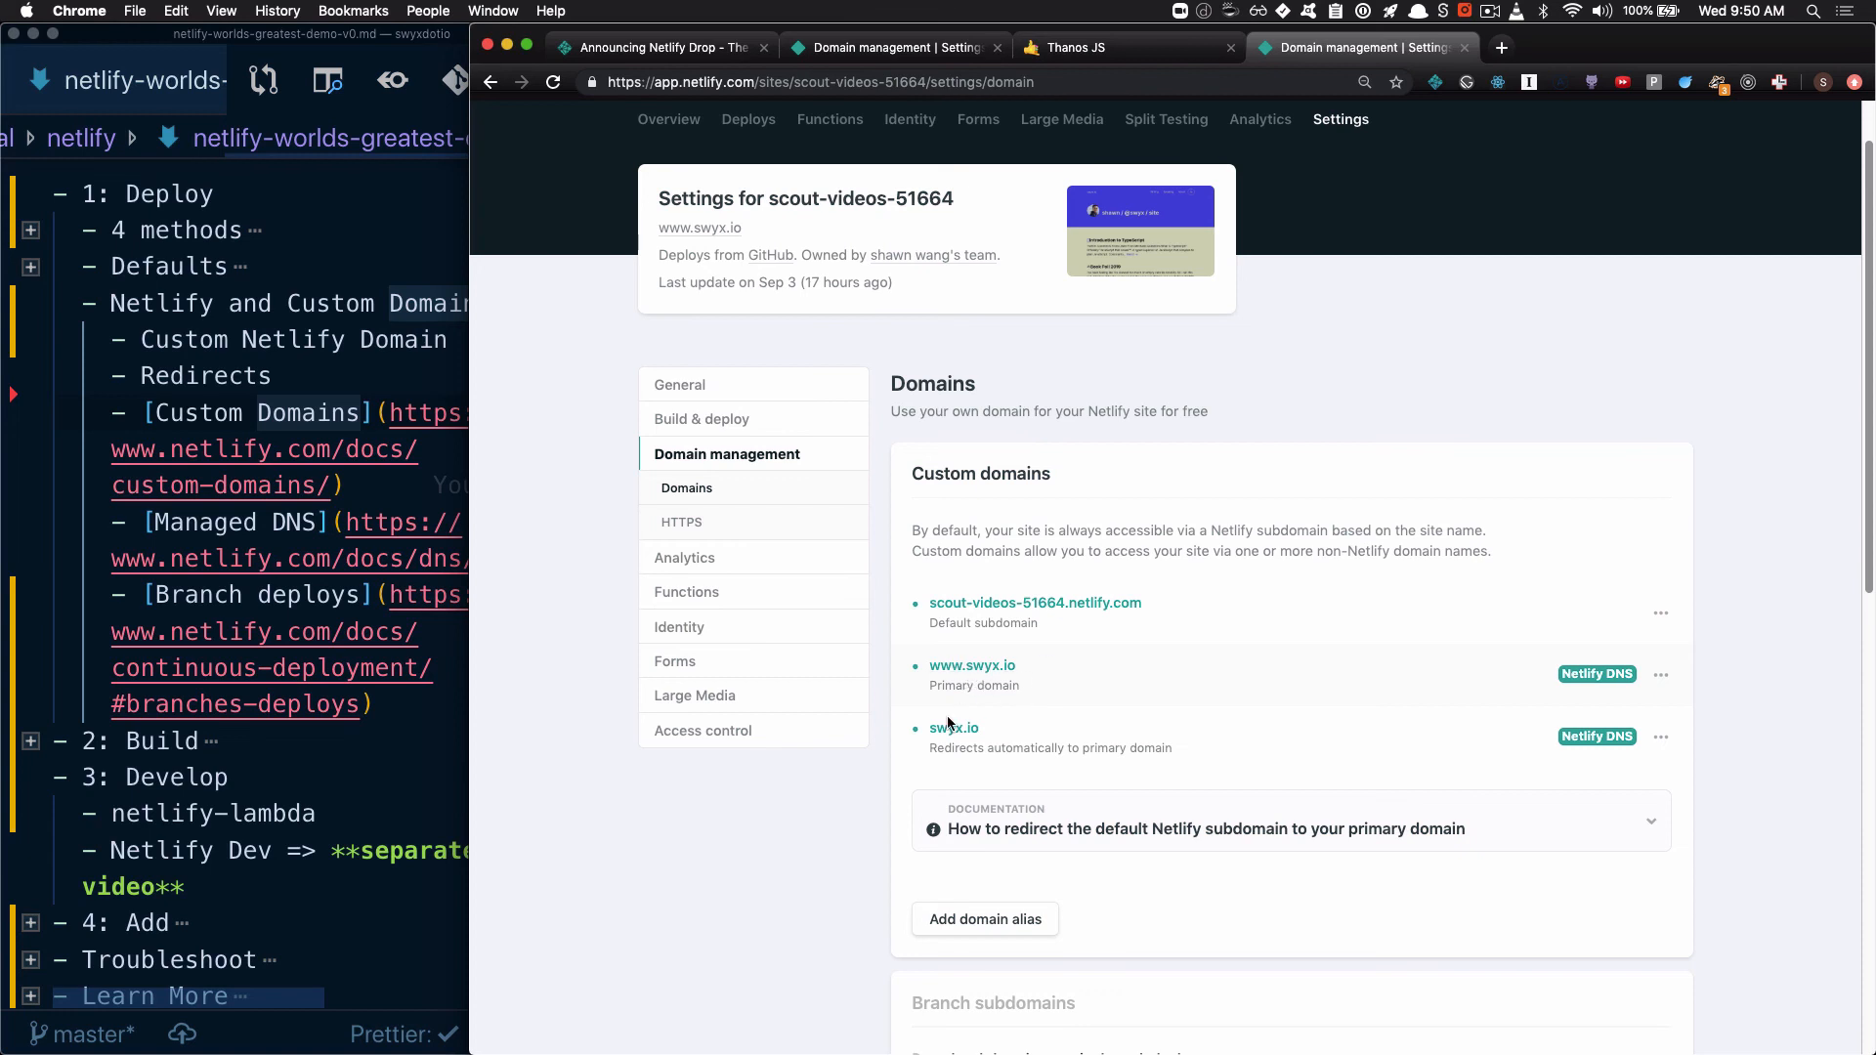
scroll(1218, 770, down, 1)
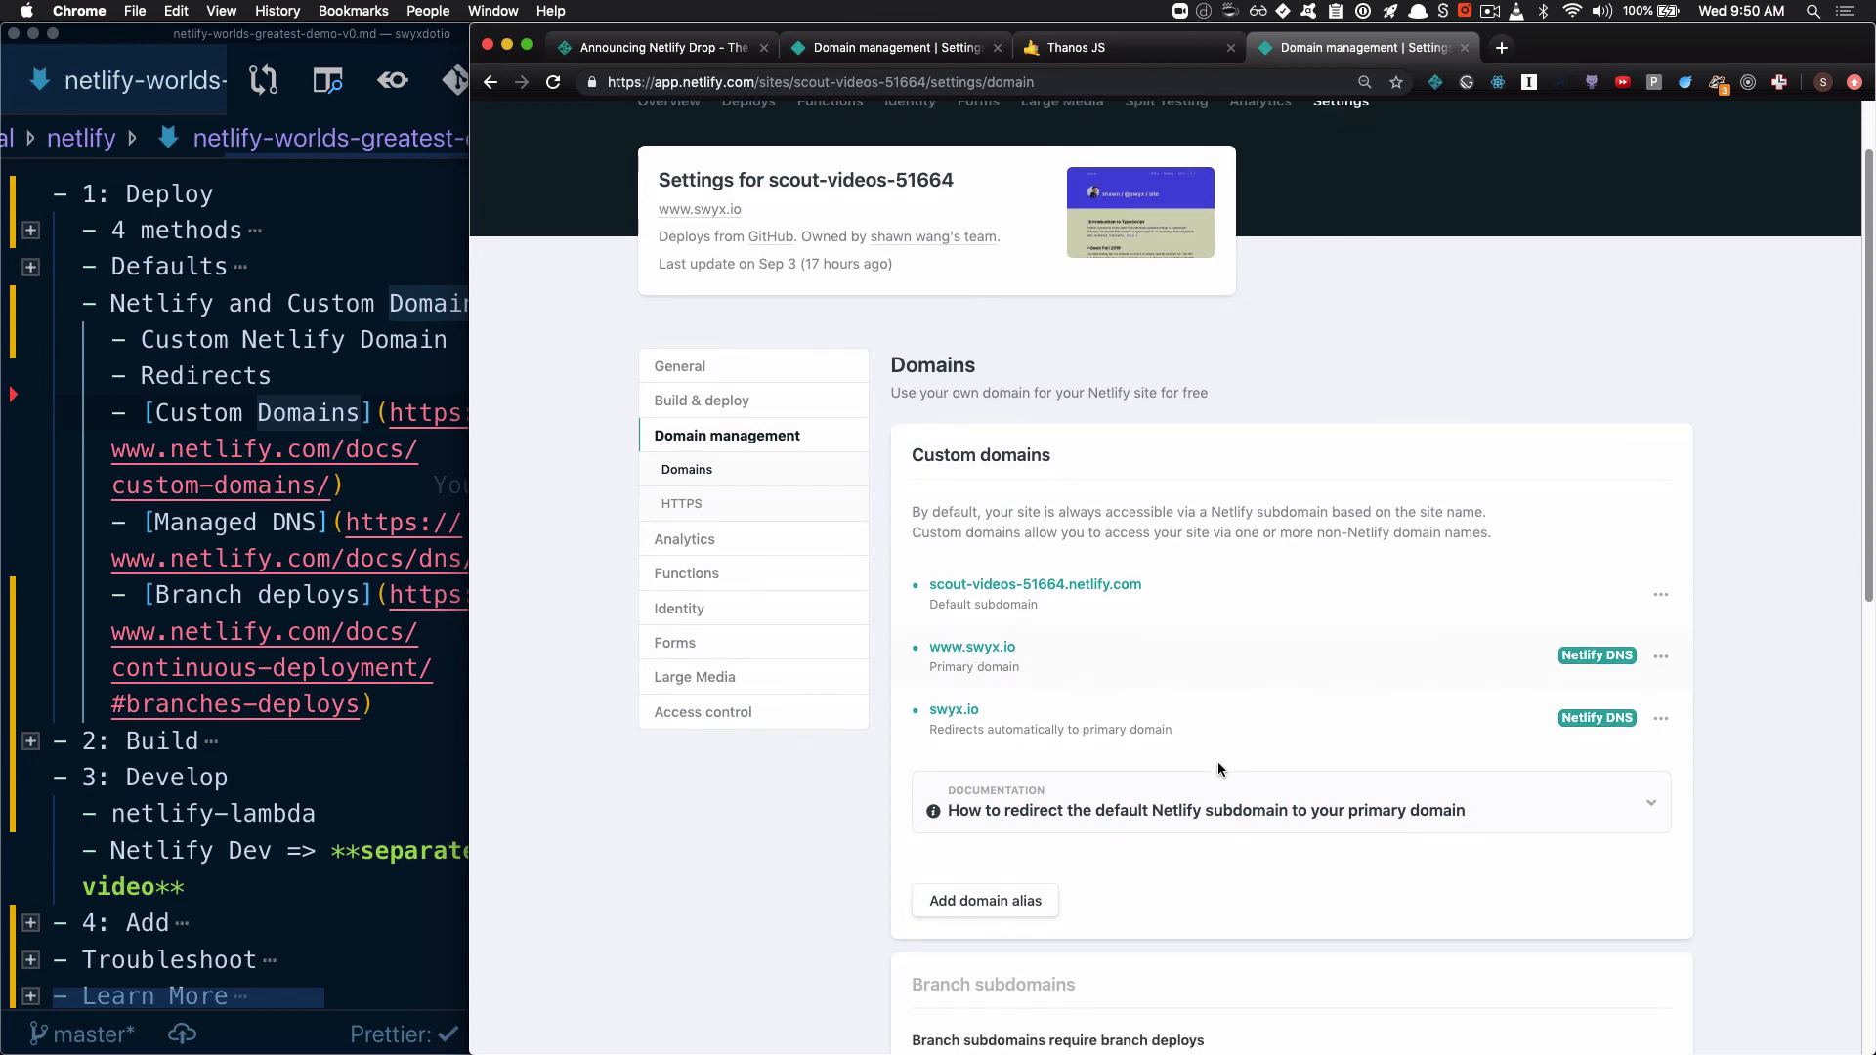
click(363, 558)
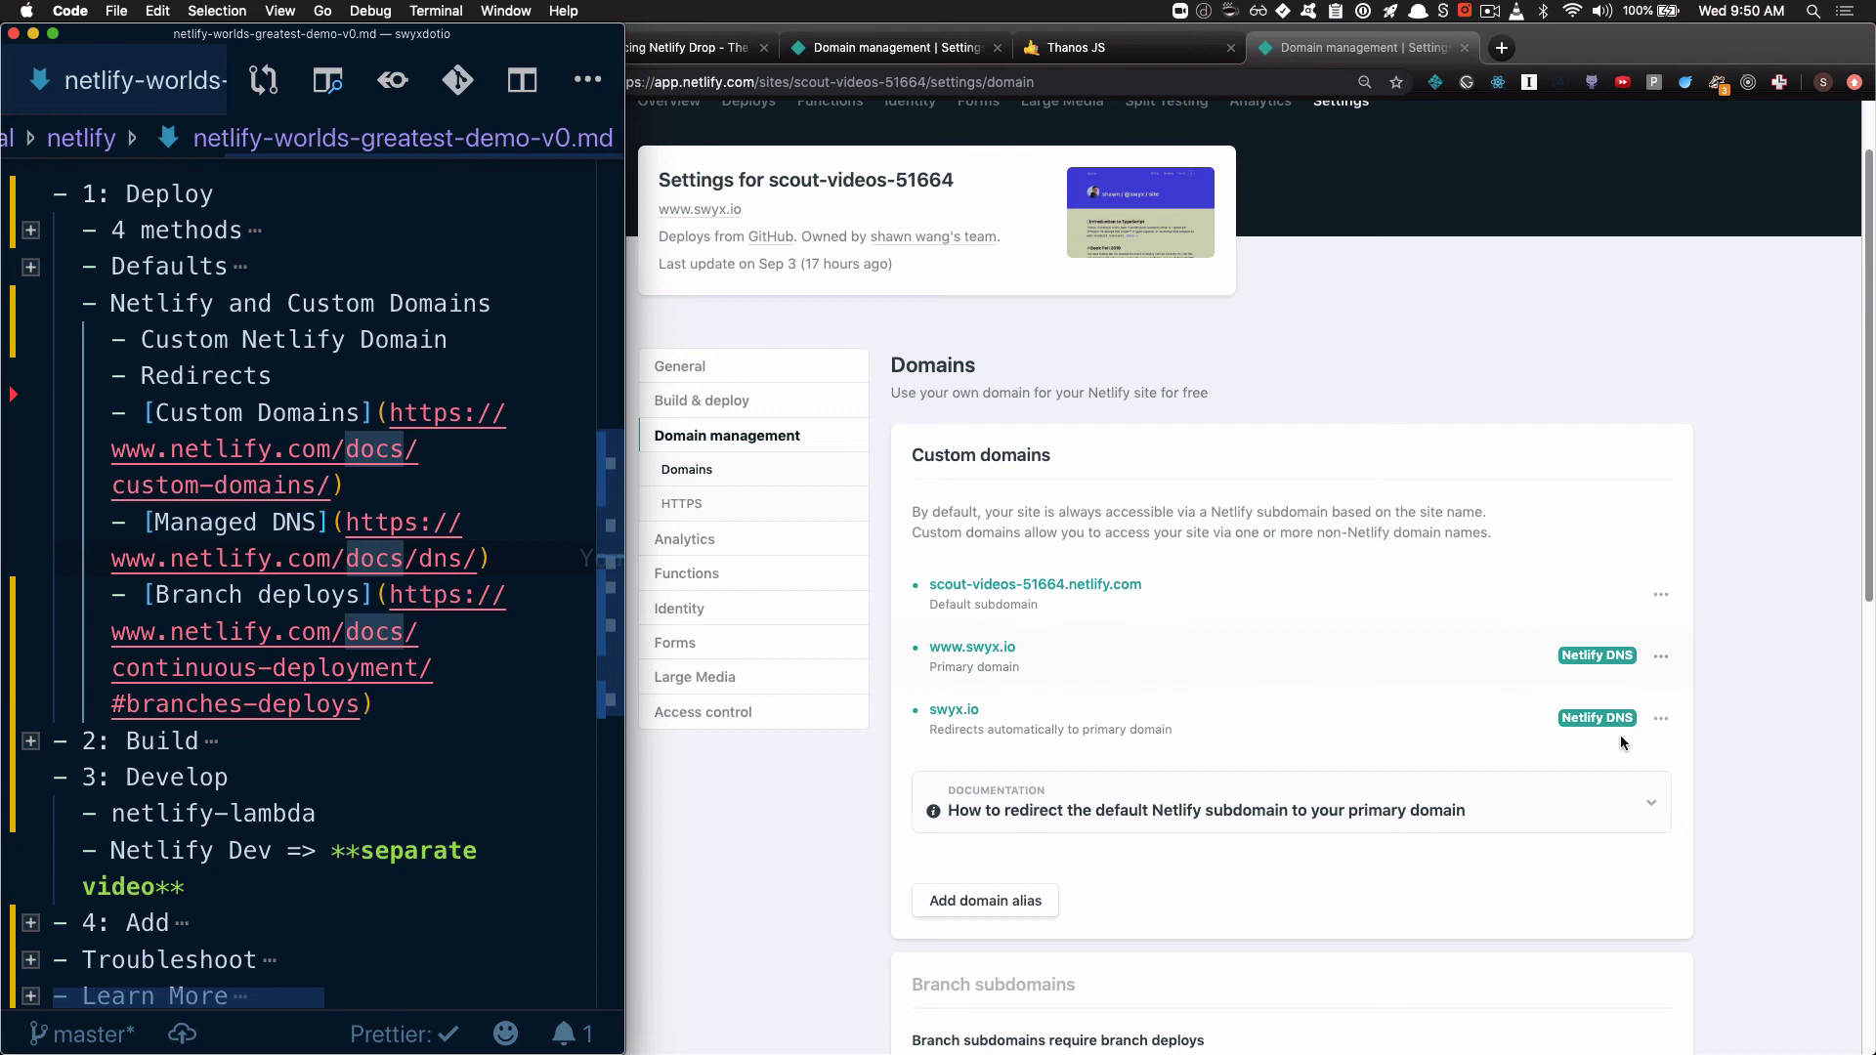
click(1661, 657)
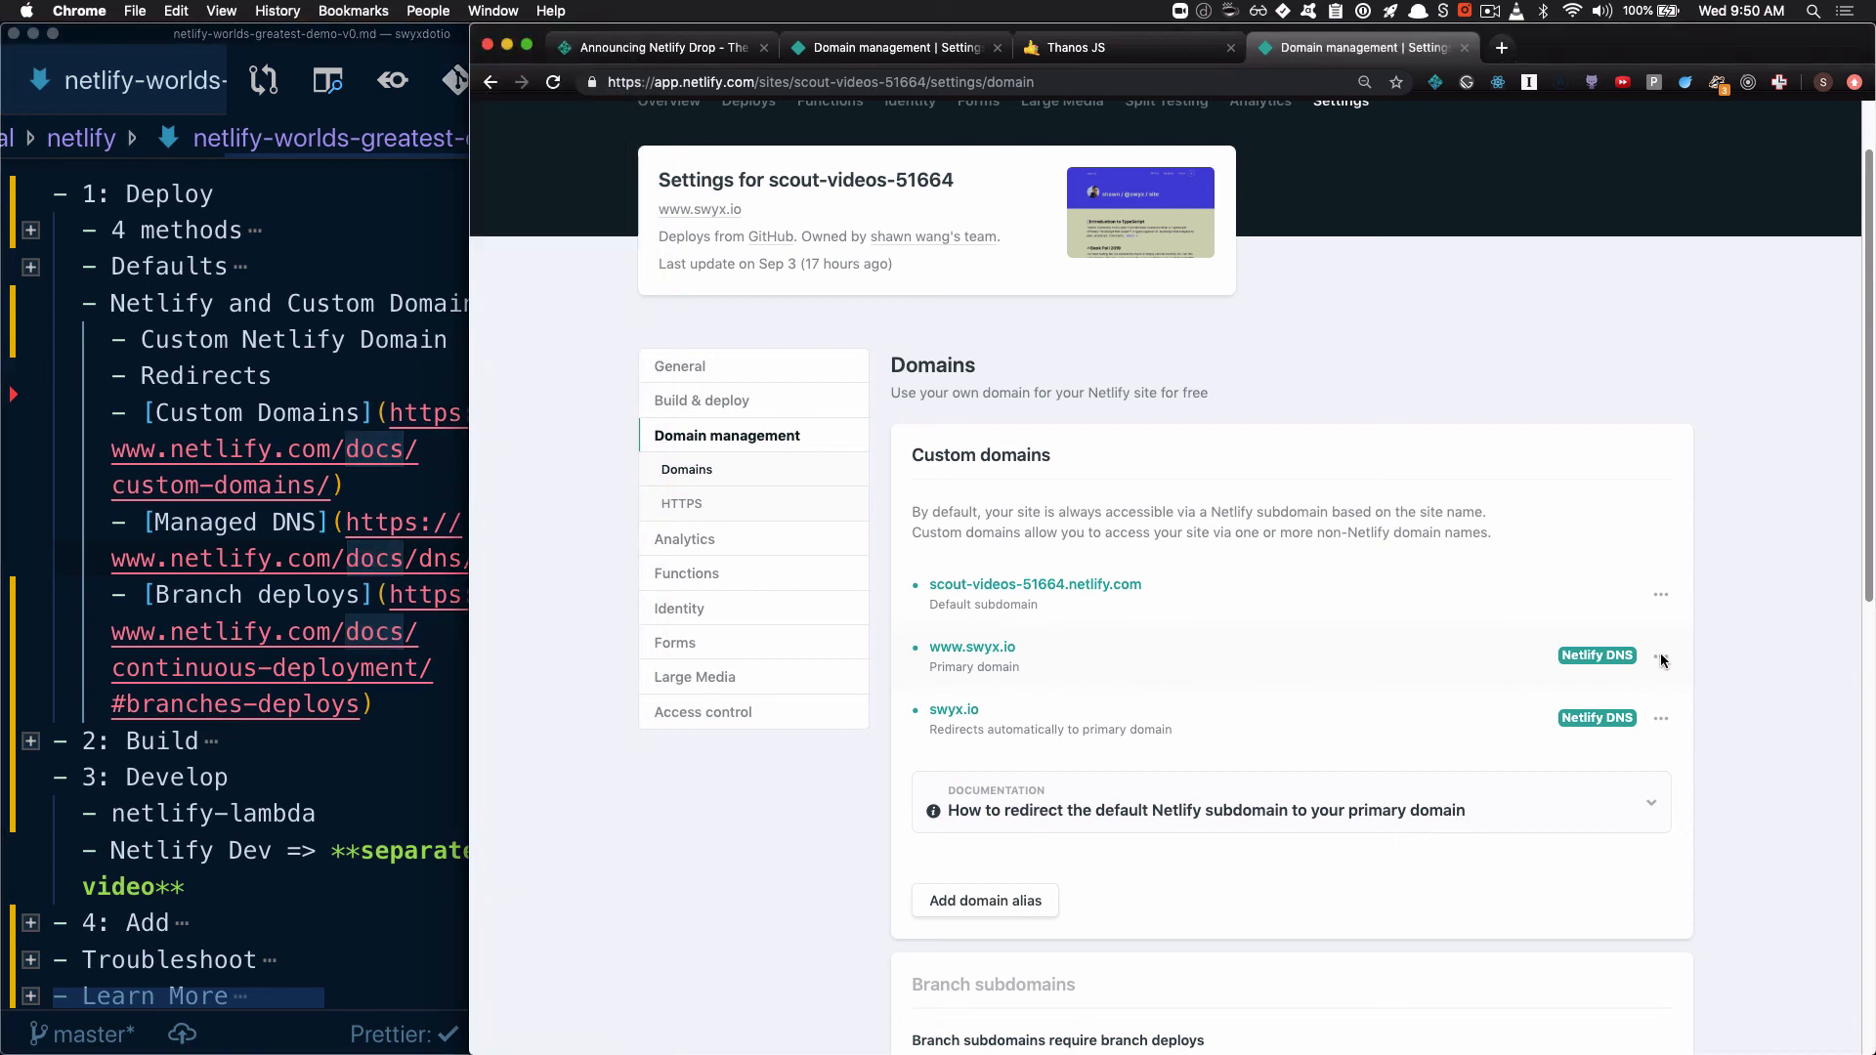
click(1663, 658)
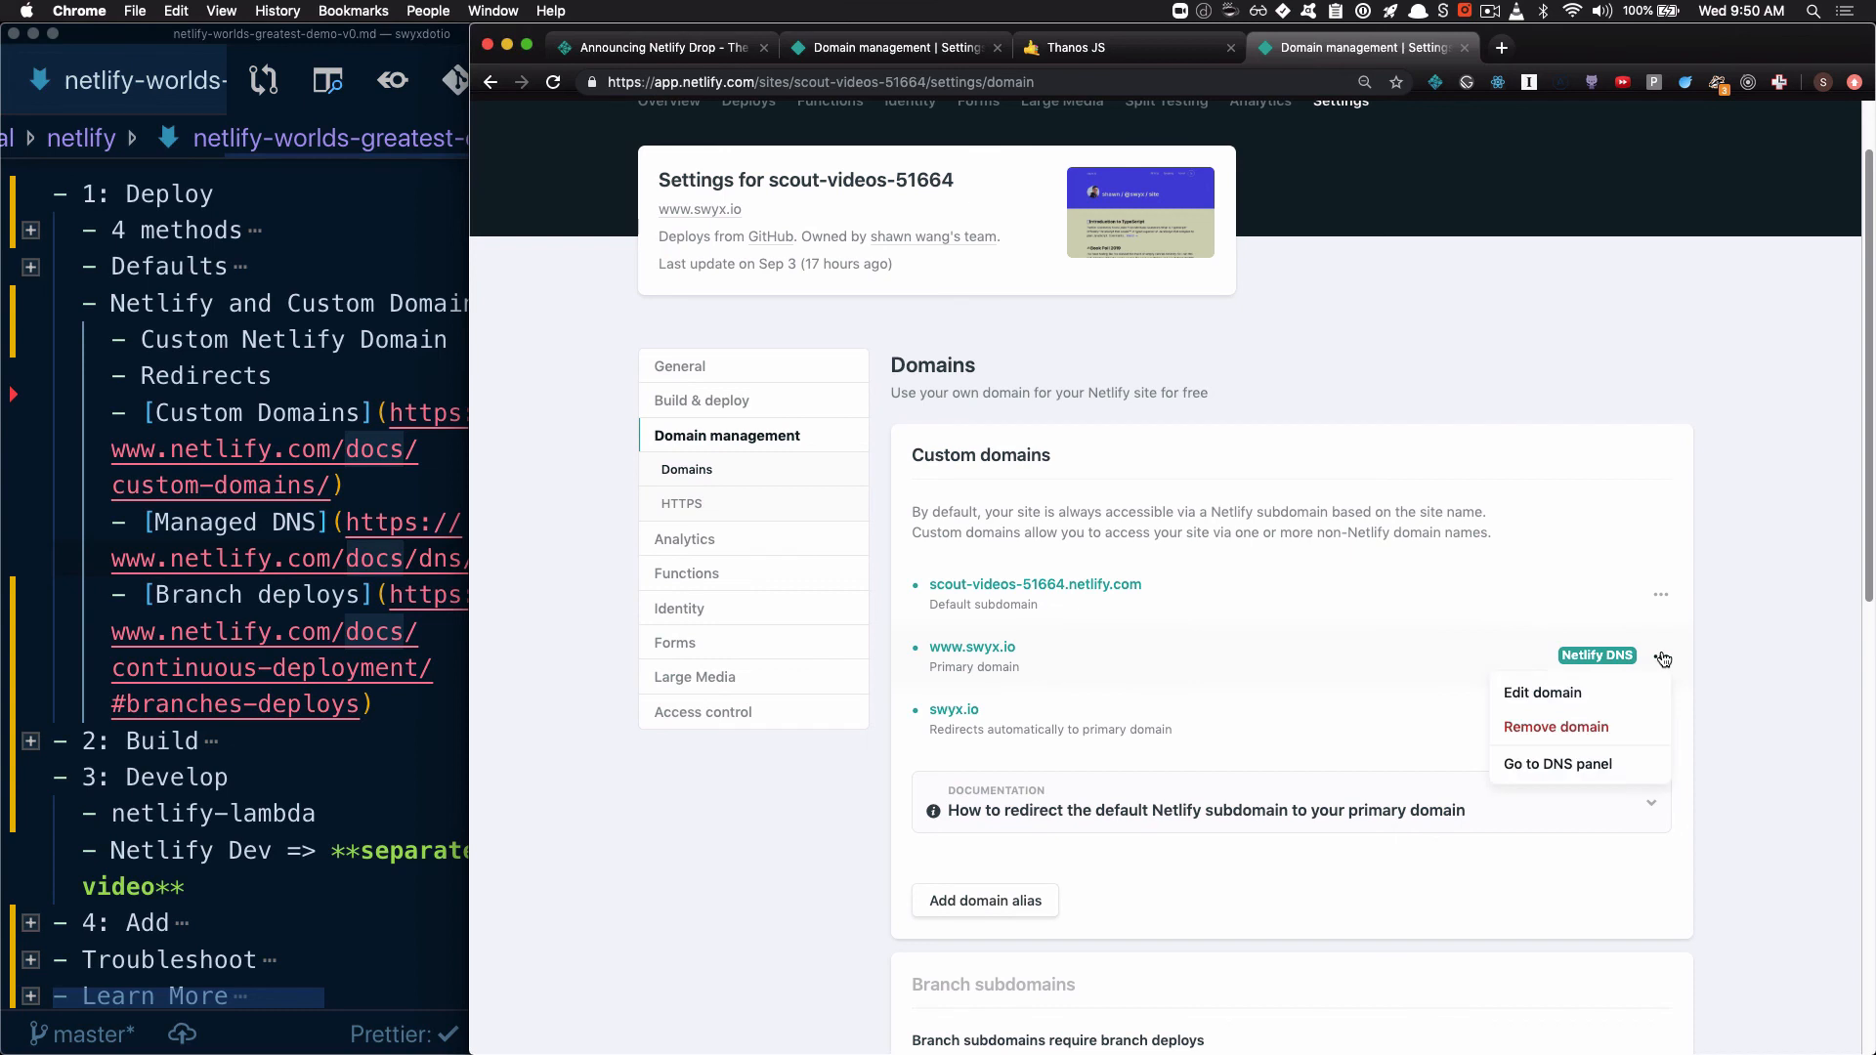
click(1576, 764)
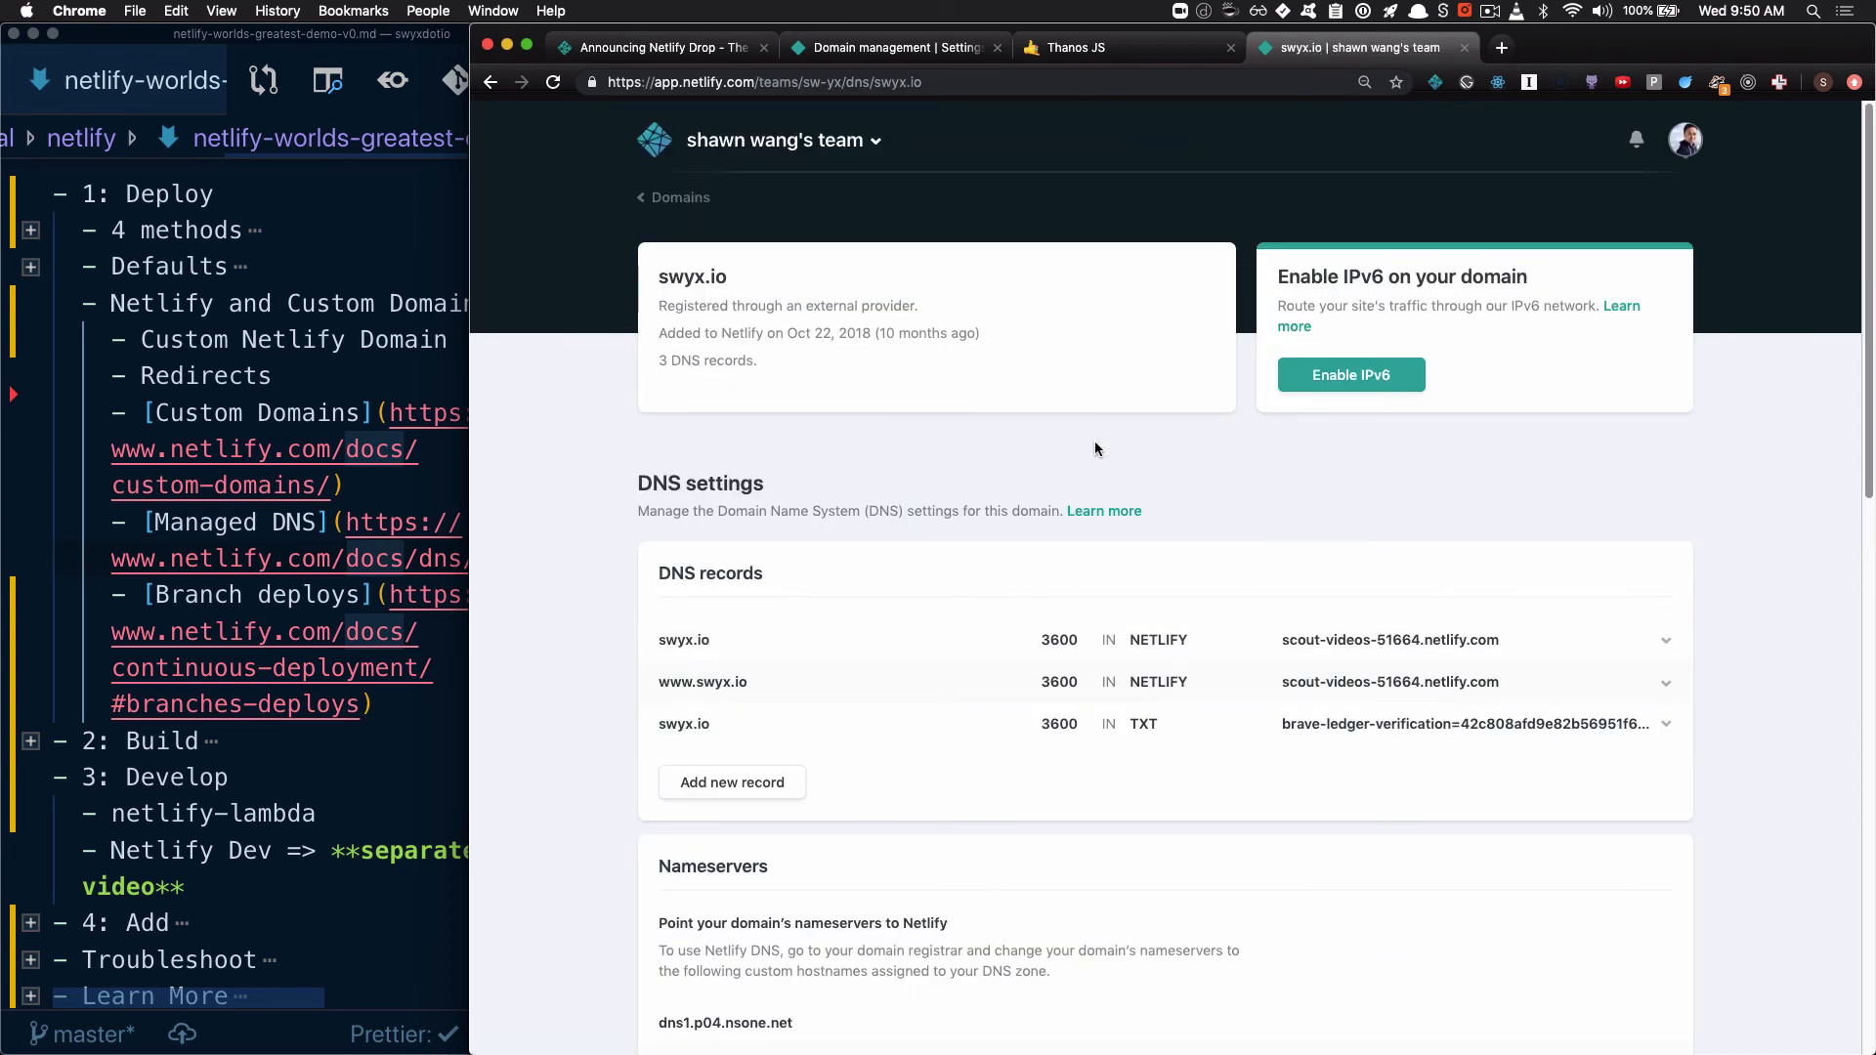
Enable IPv6 on the swyx.io domain, then review its DNS records and the team's Domains page
click(1343, 390)
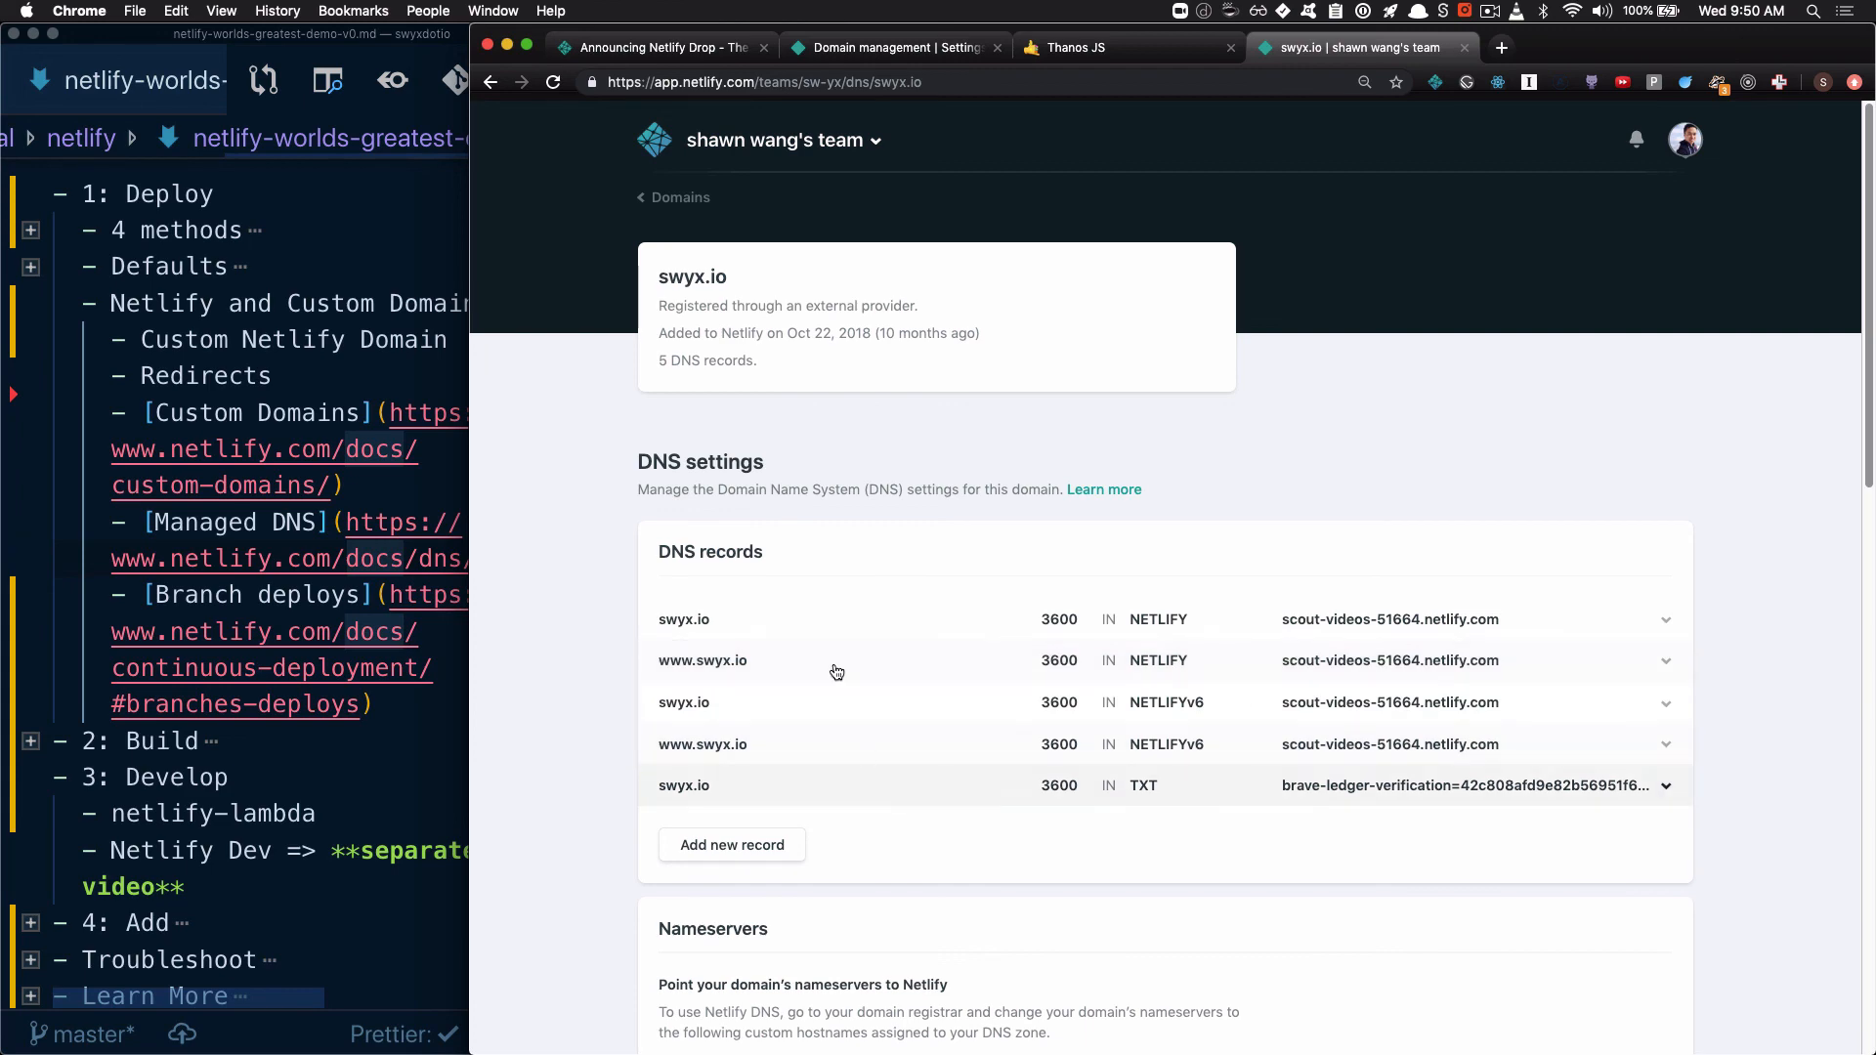
scroll(852, 727, down, 10)
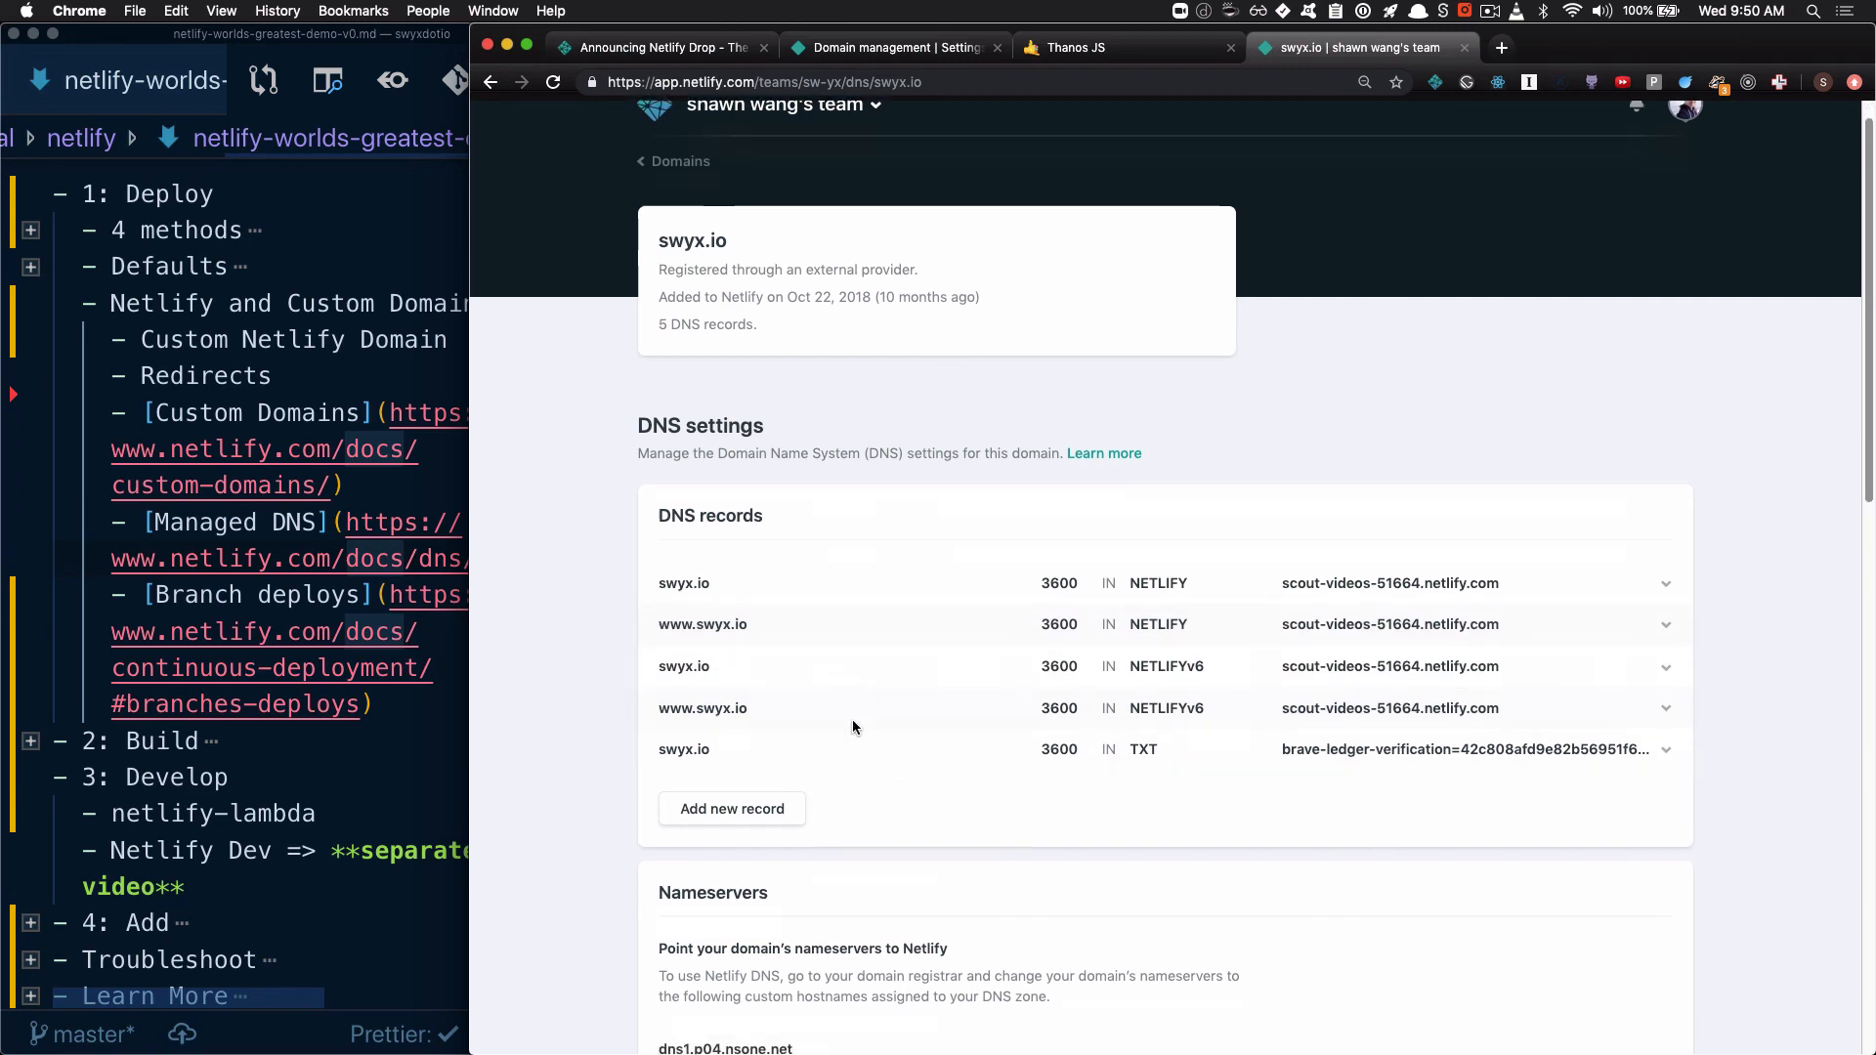
scroll(852, 721, down, 5)
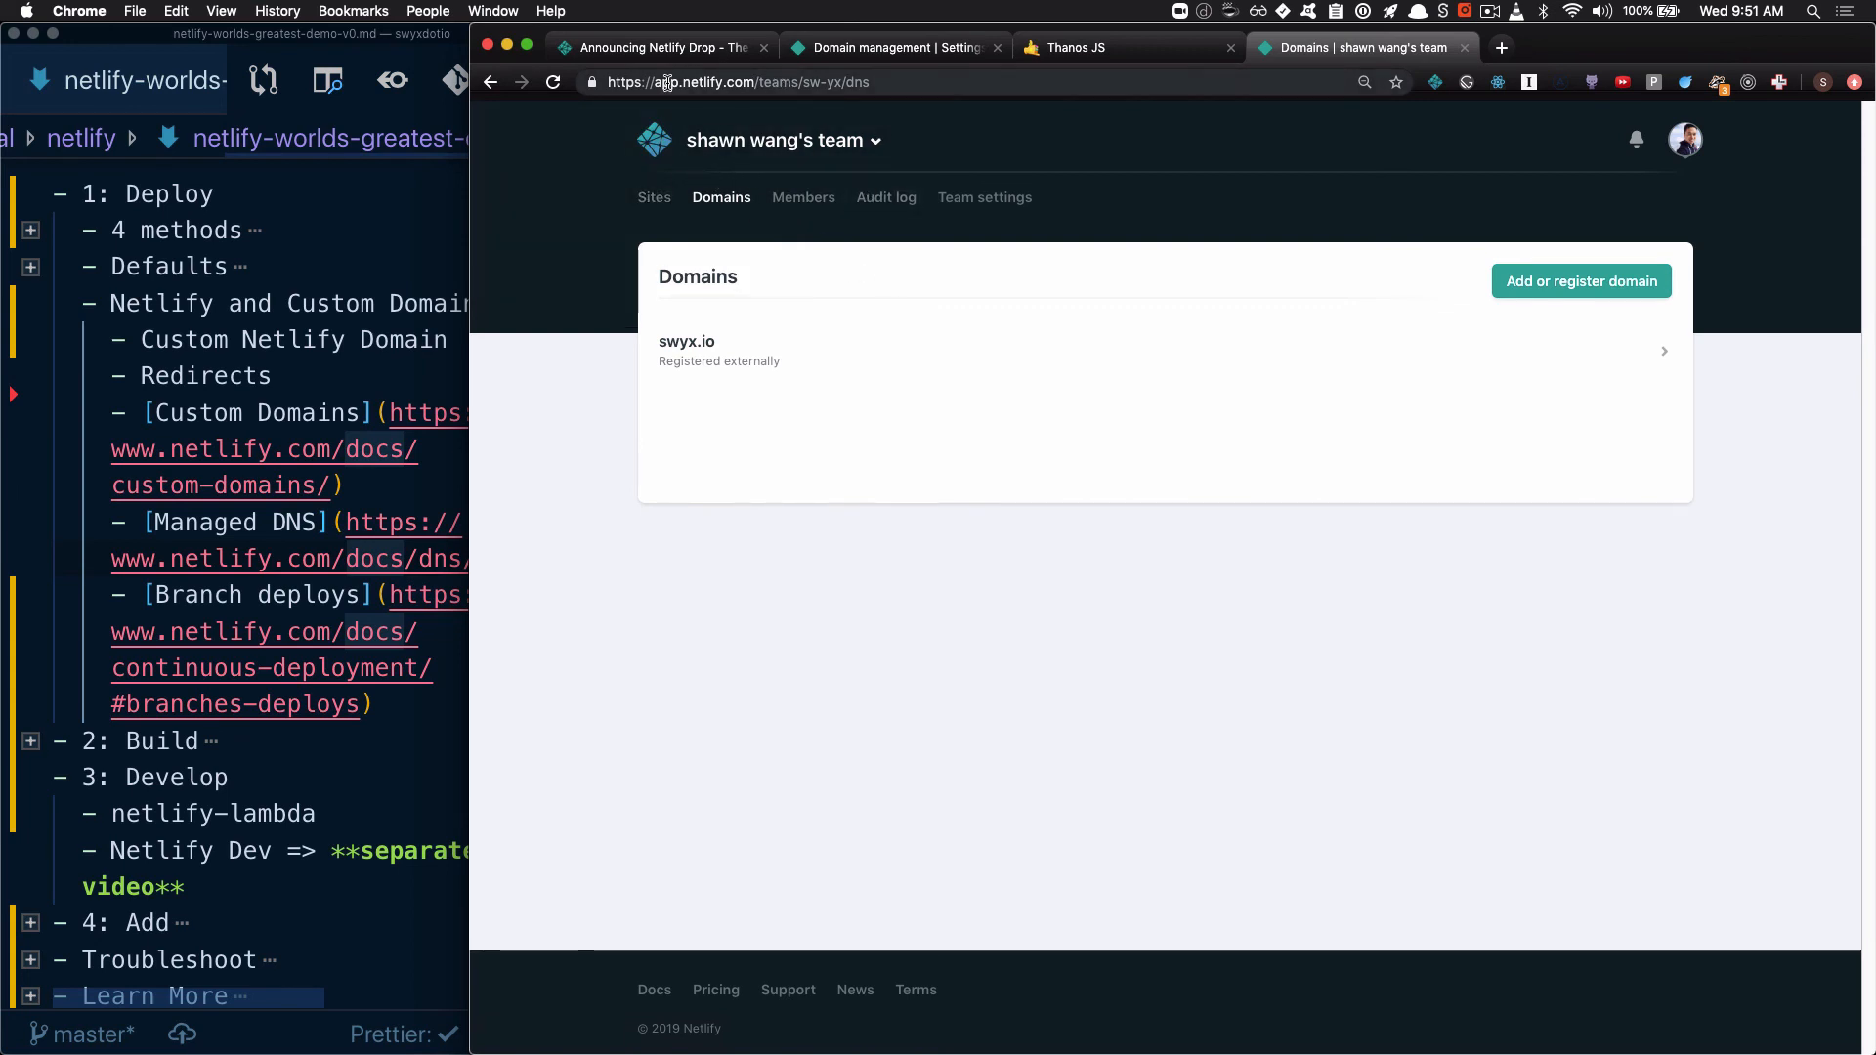
drag(655, 83, 885, 82)
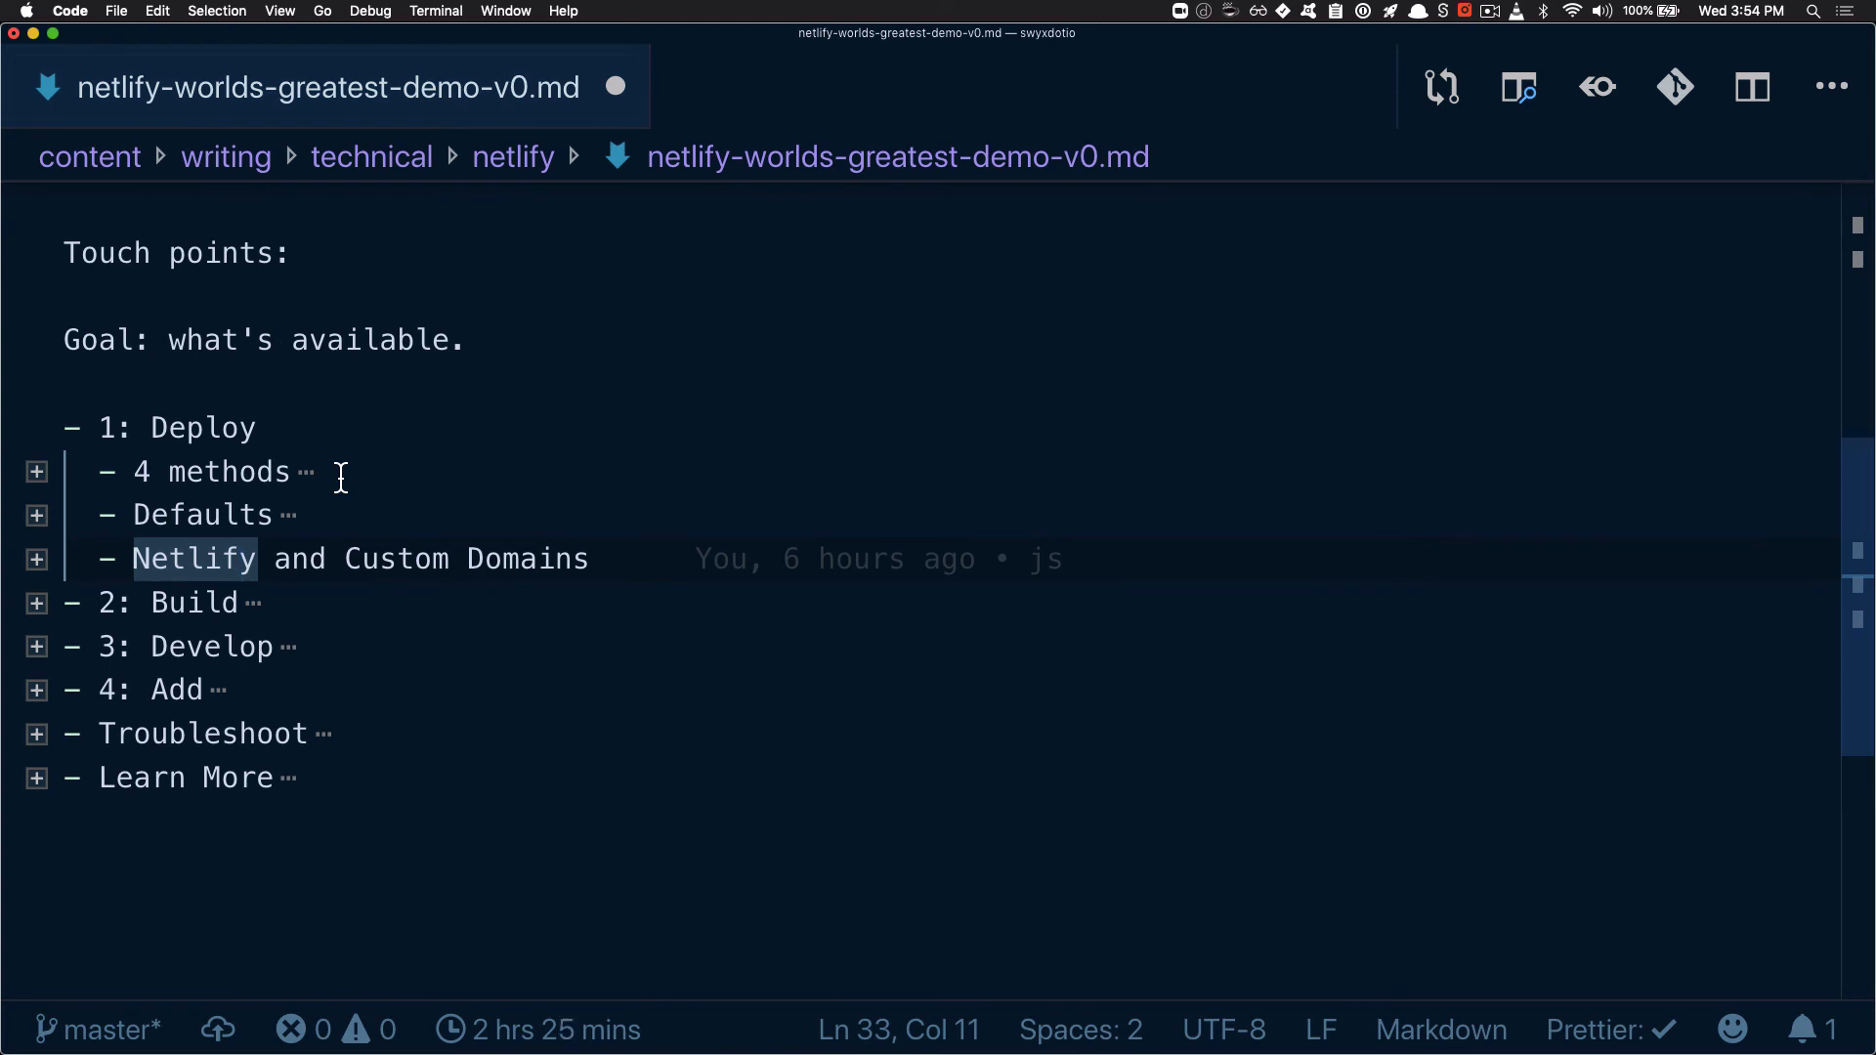
In the netlify-worlds-greatest-demo-v0.md outline, expand "4 methods" under "1: Deploy" and review Netlify Drop, Netlify CLI and Continuous Deploy to Netlify
click(248, 472)
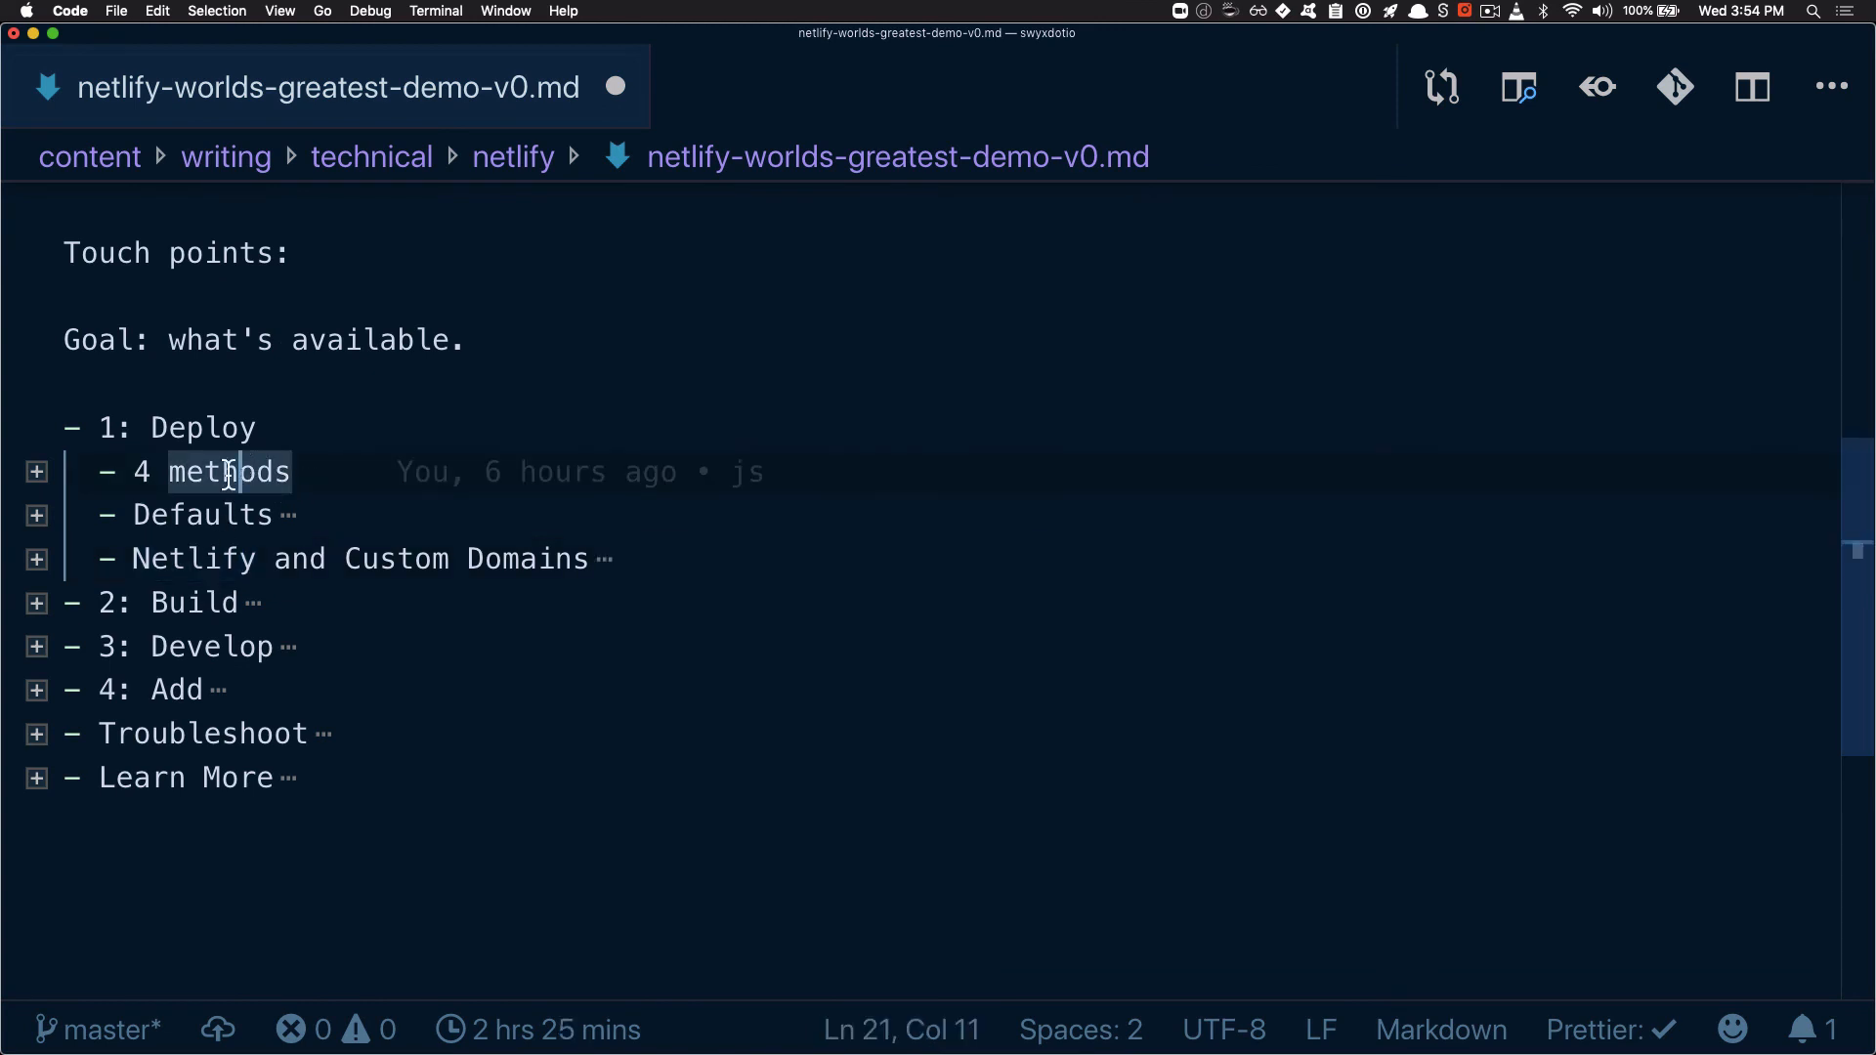
triple_click(208, 430)
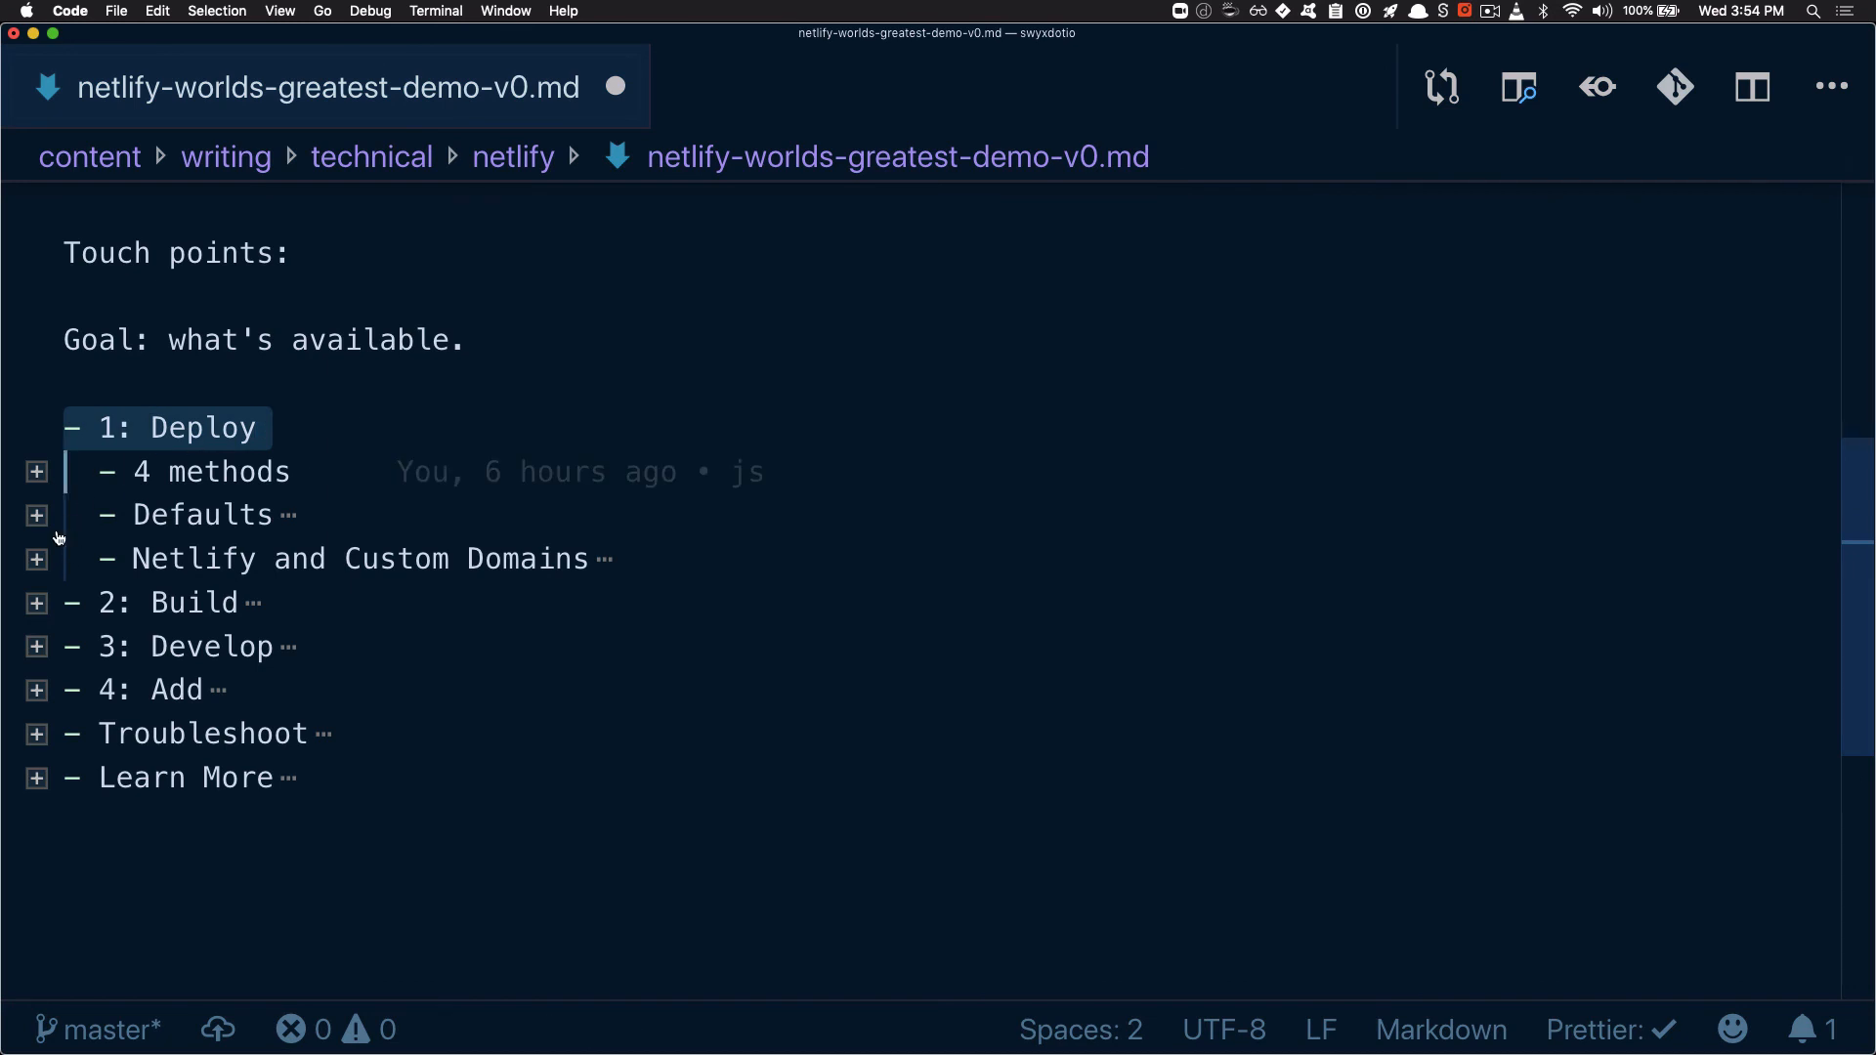
click(36, 473)
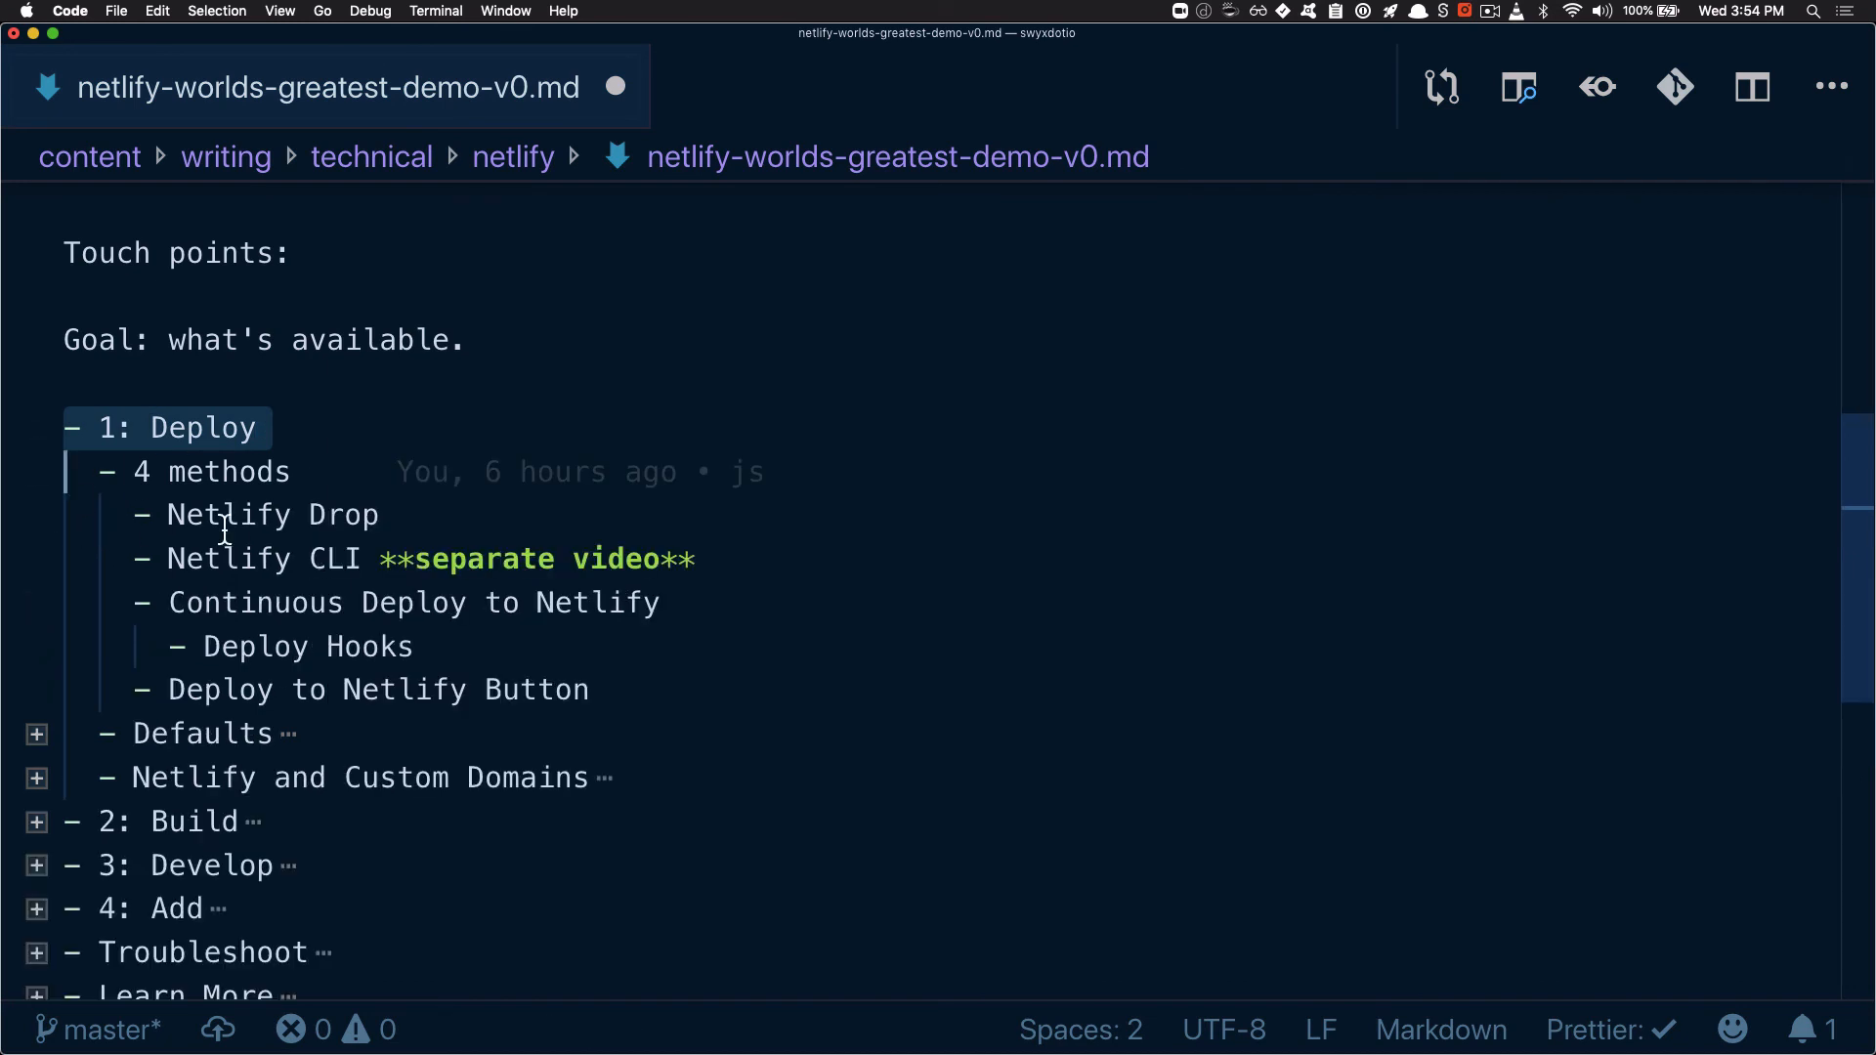
drag(186, 513, 443, 515)
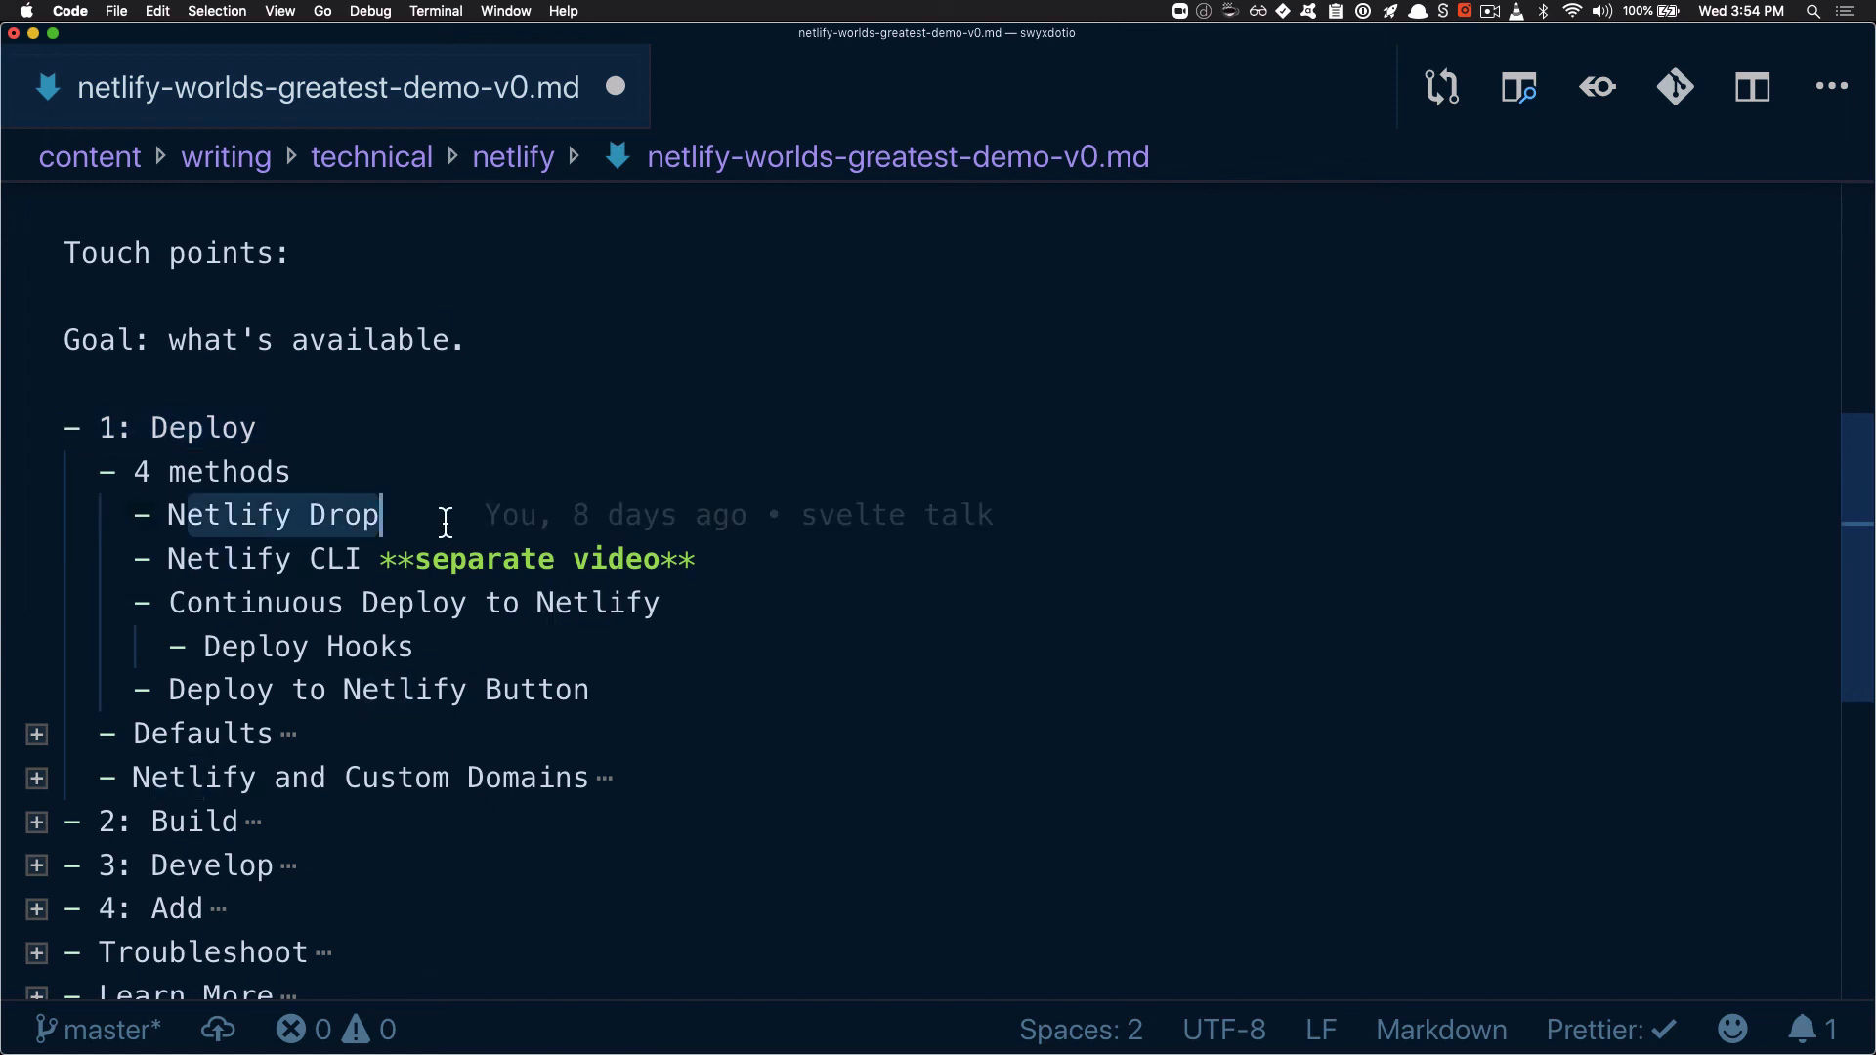
mouse_move(188, 571)
mouse_down()
mouse_move(343, 555)
mouse_move(363, 576)
mouse_up()
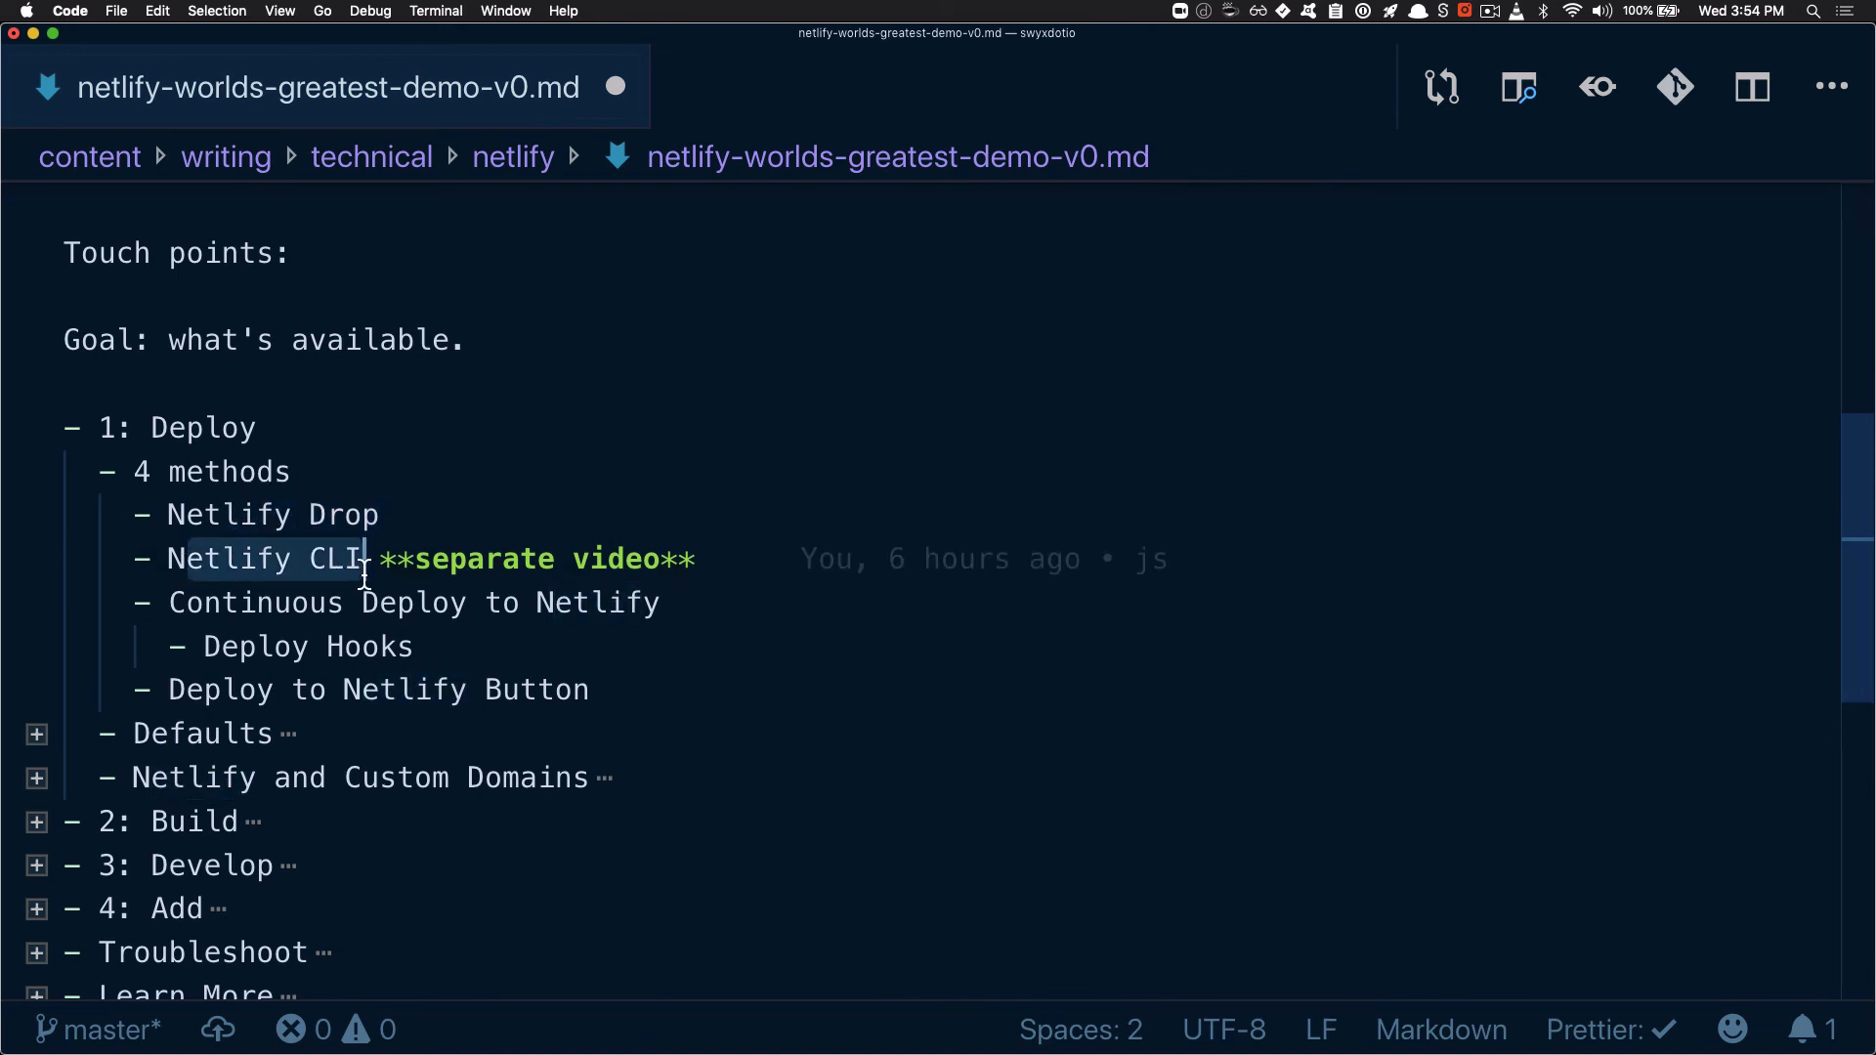
drag(203, 606, 515, 621)
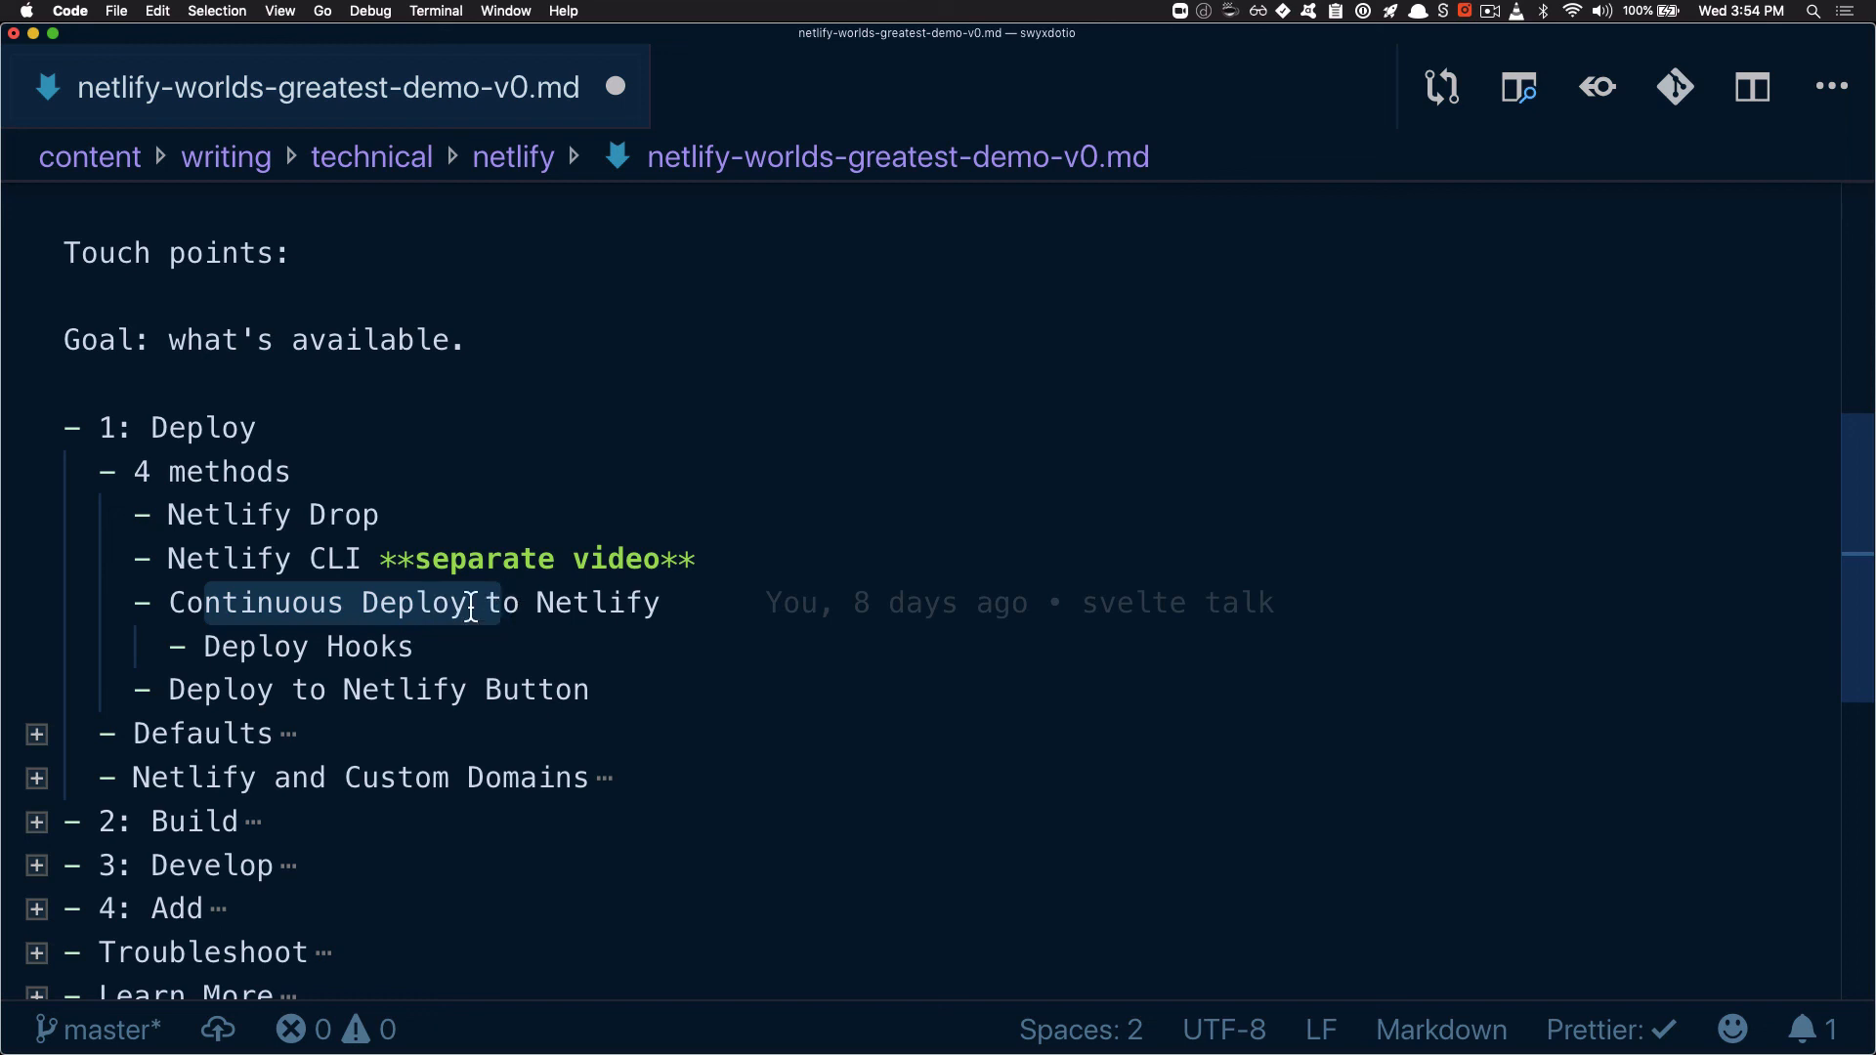
drag(296, 606, 554, 606)
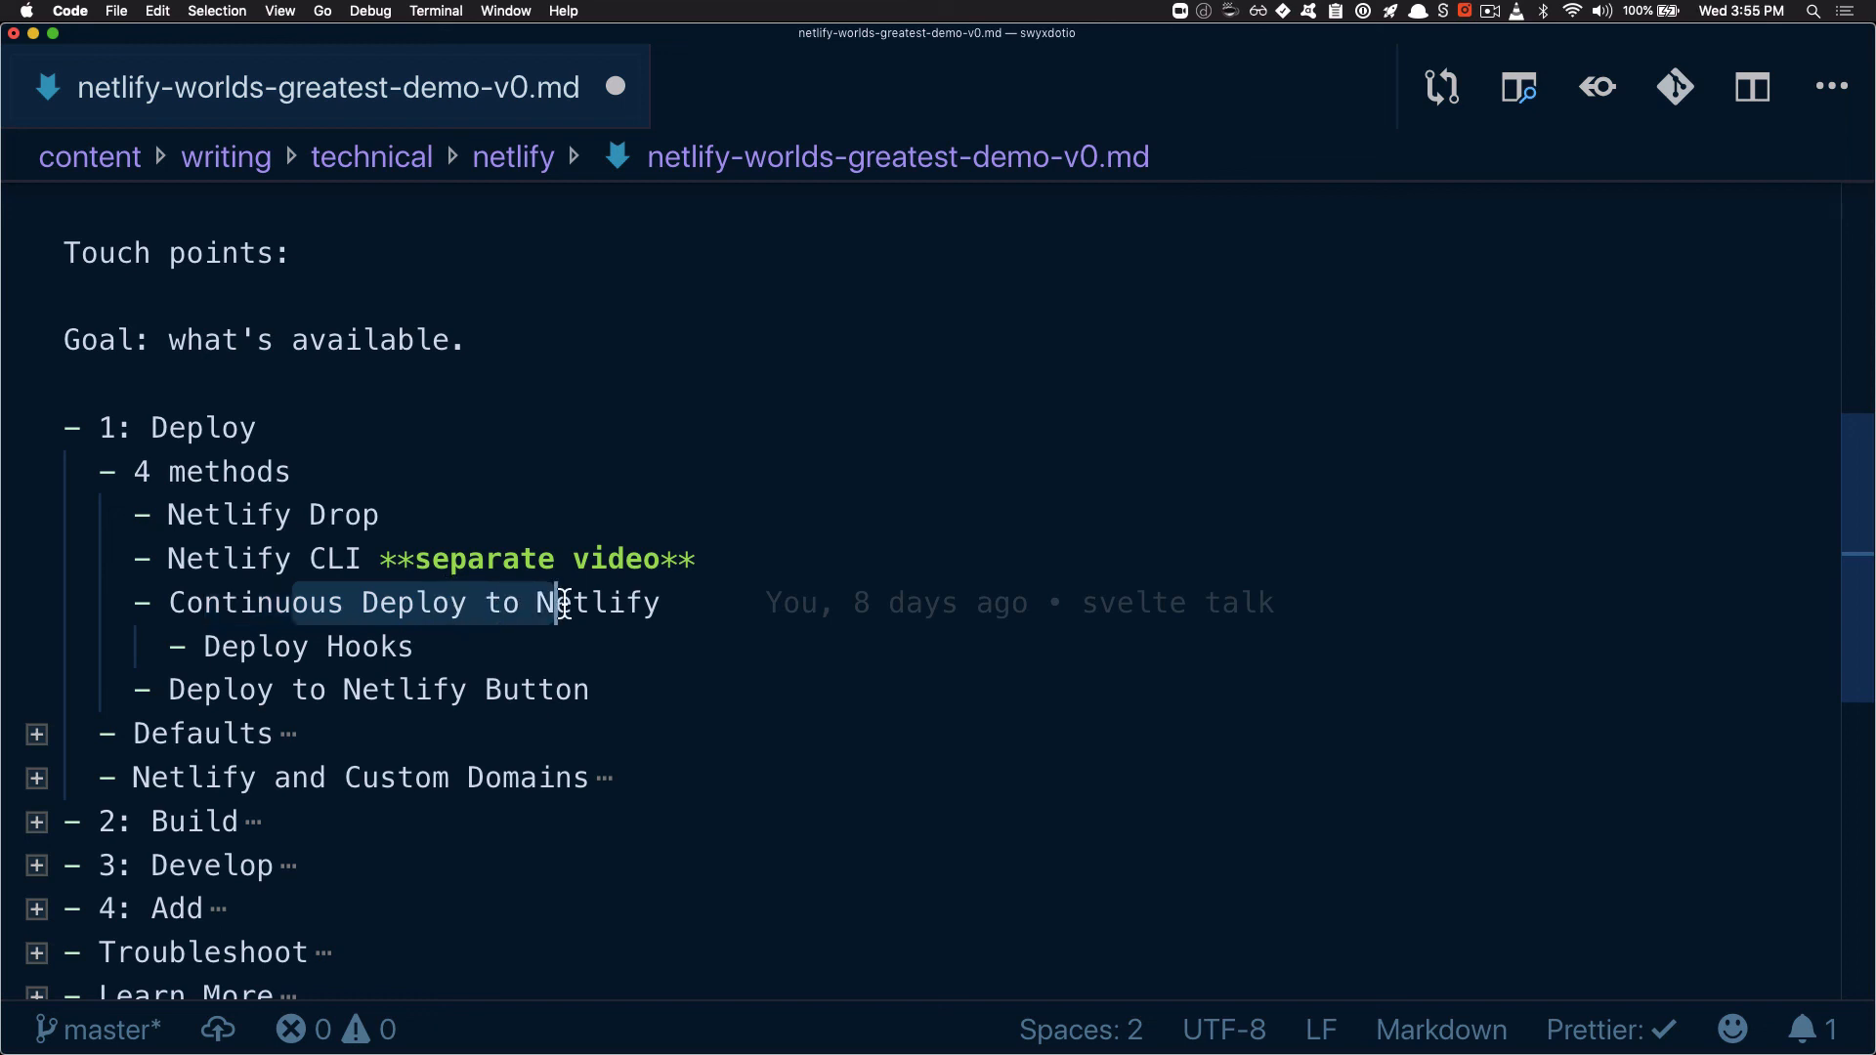
click(219, 606)
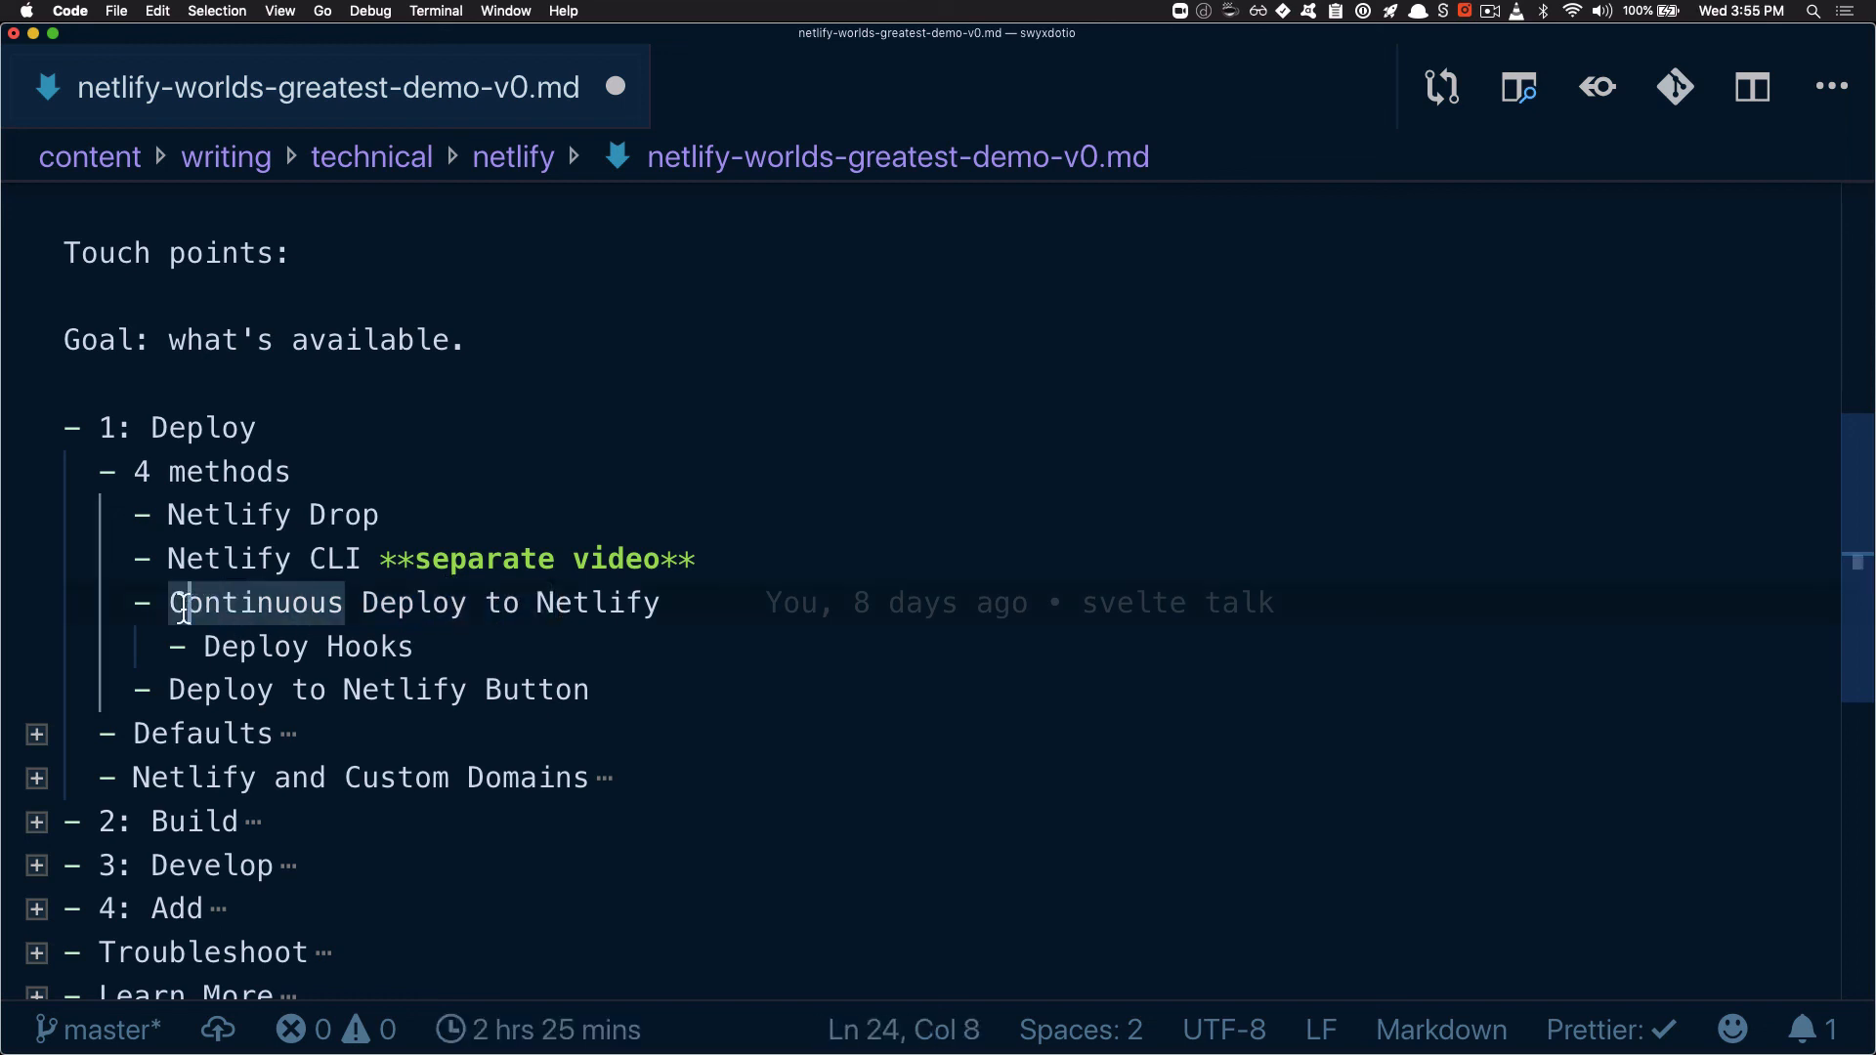
Review Continuous Deploy to Netlify, Deploy Hooks and Deploy to Netlify Button under "4 methods", highlighting each entry
drag(187, 606, 669, 608)
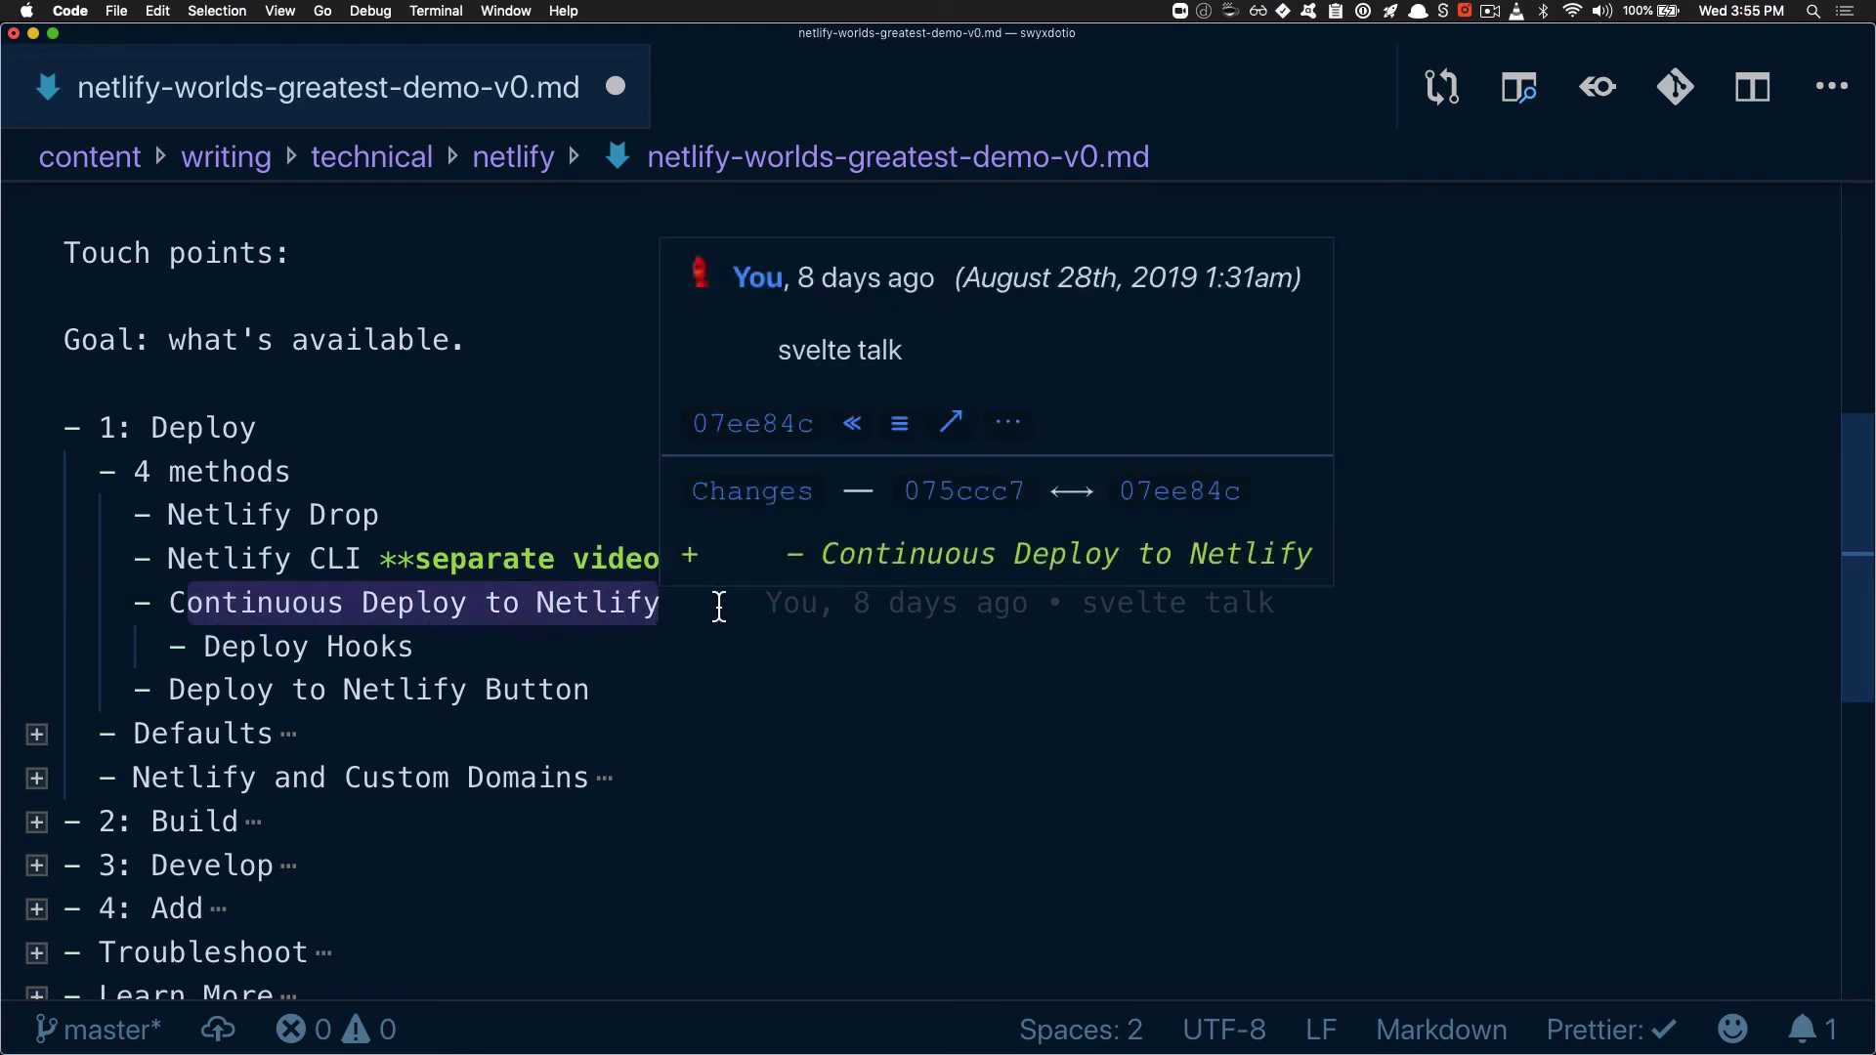
click(721, 648)
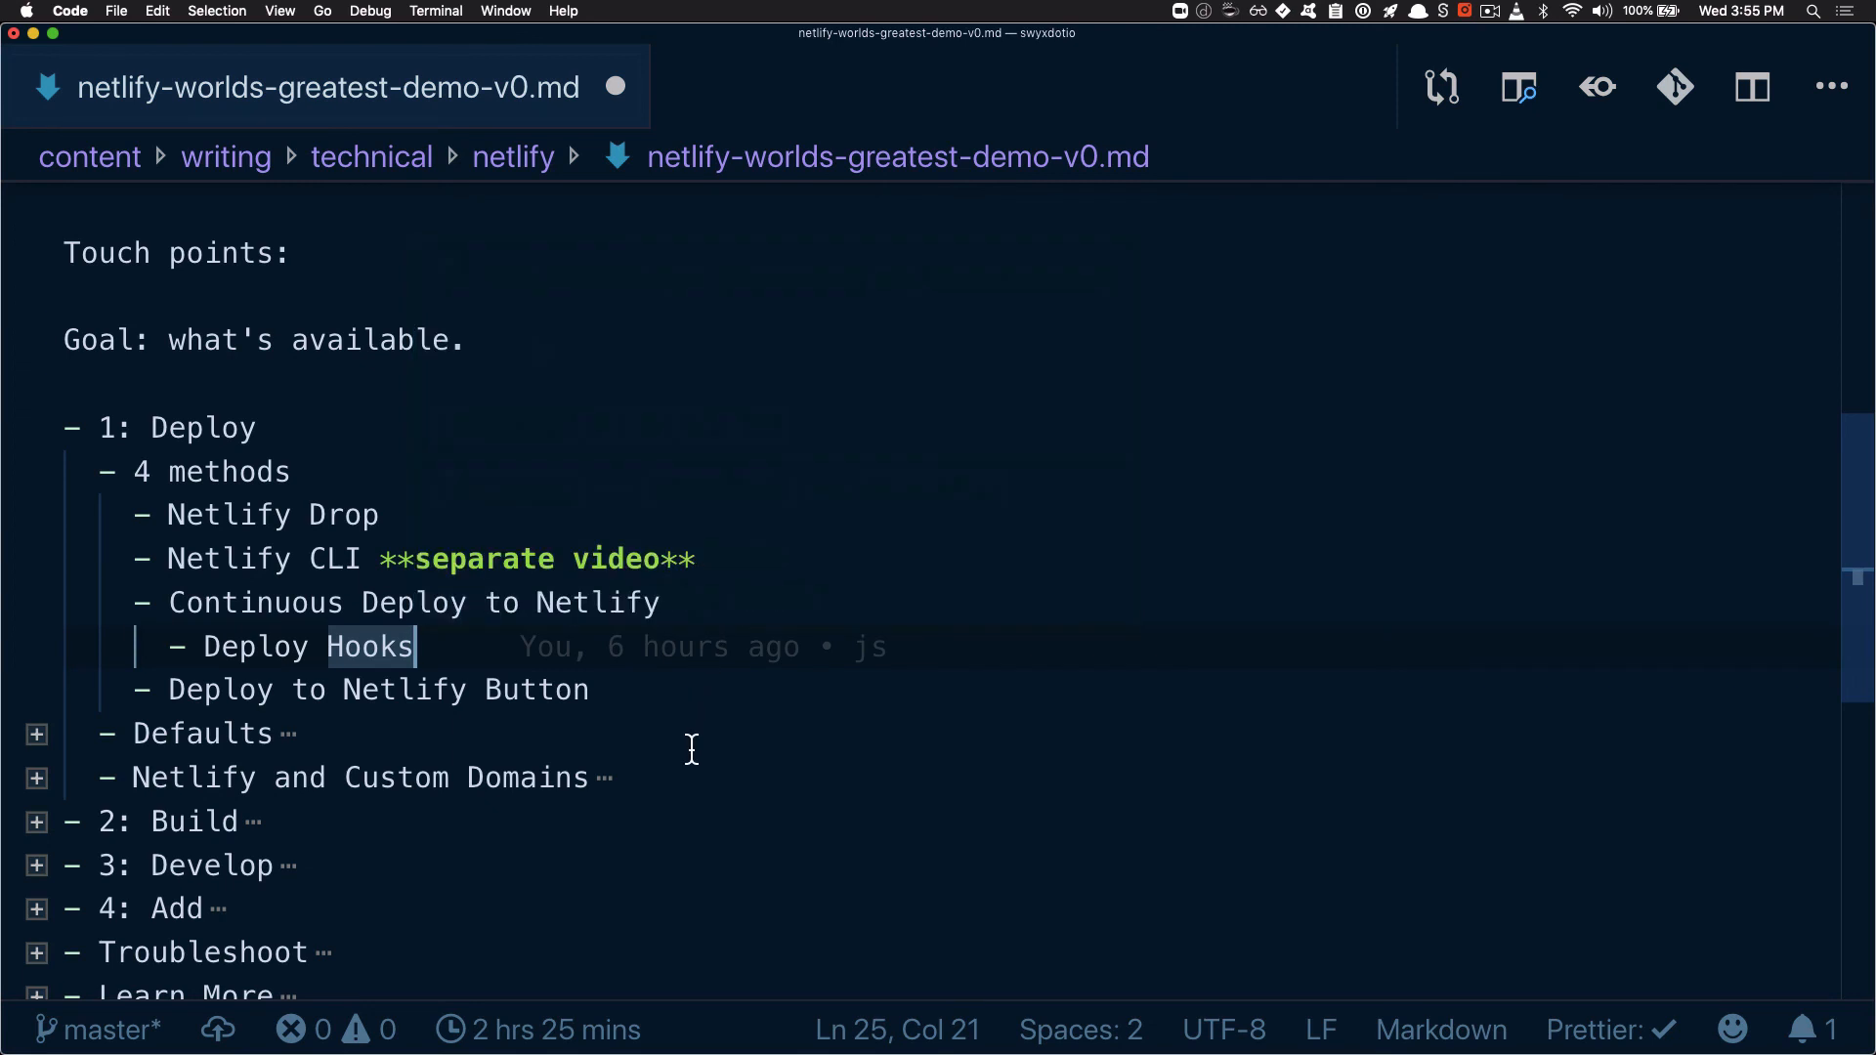
click(186, 690)
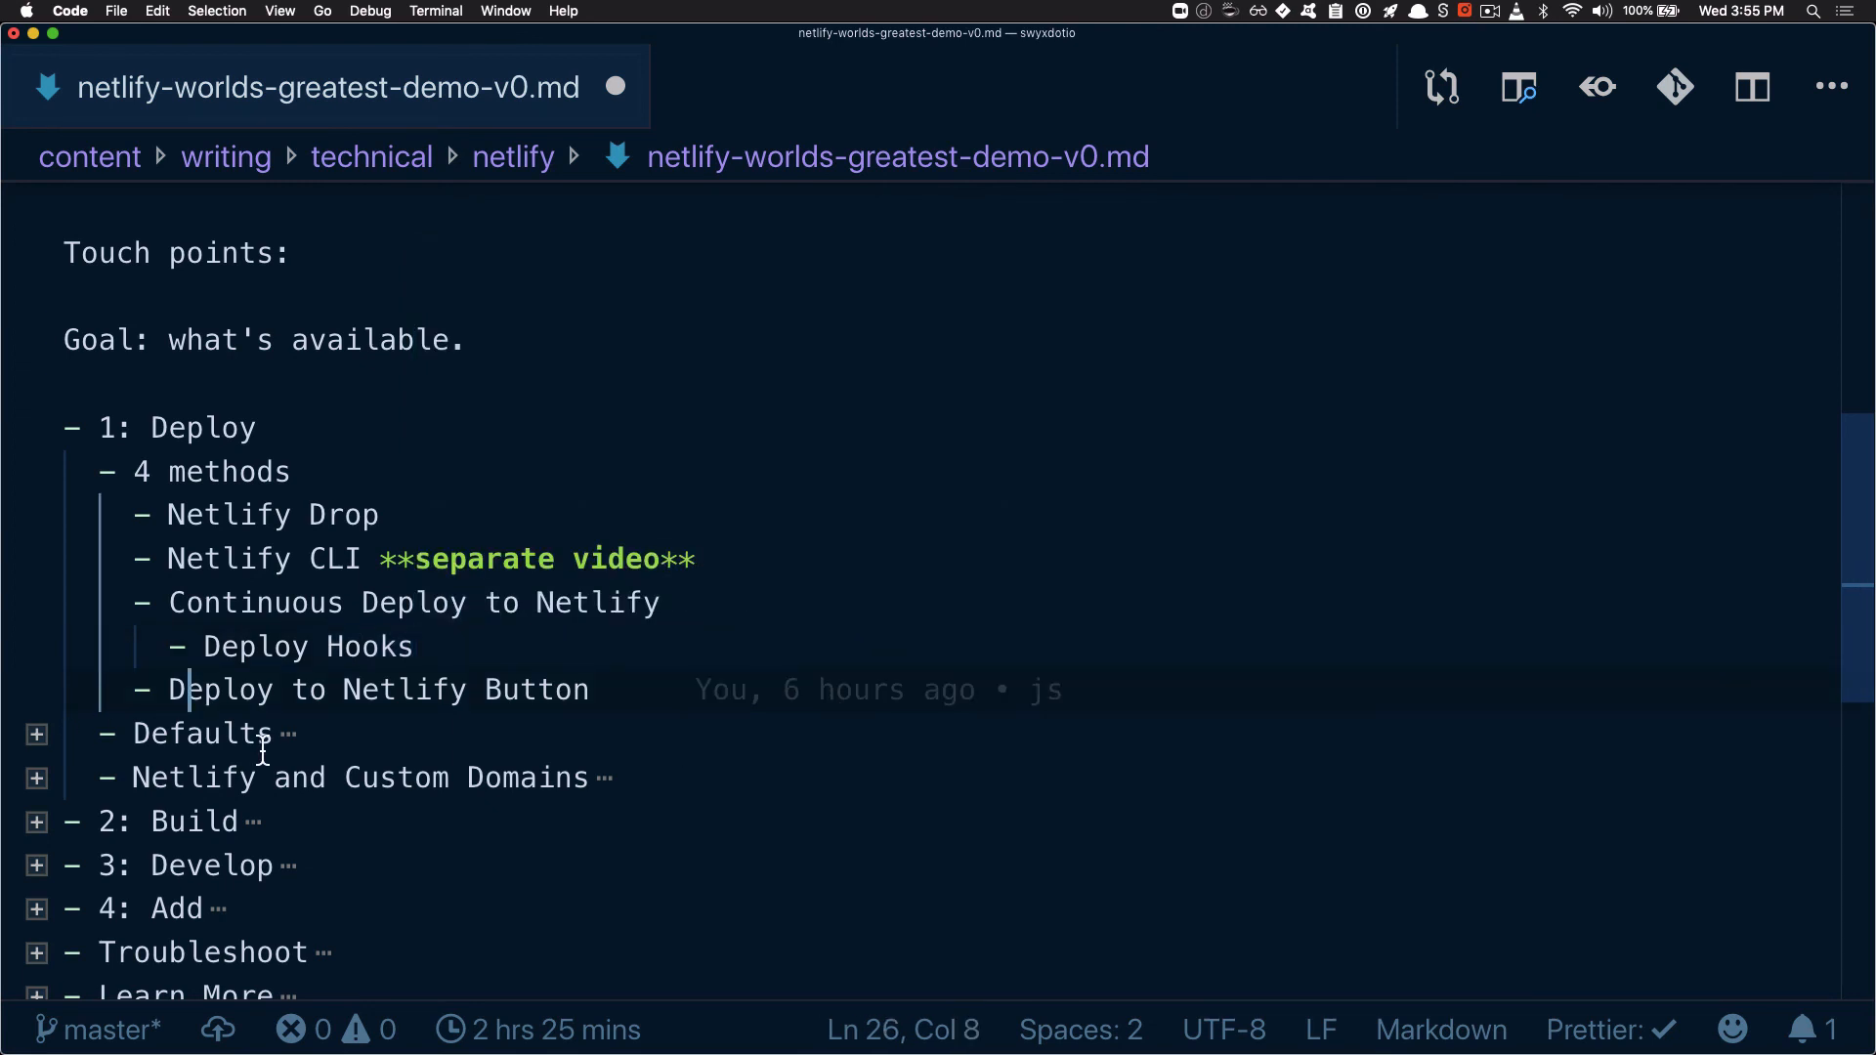
mouse_move(613, 695)
mouse_down()
mouse_move(114, 662)
mouse_move(166, 696)
mouse_up()
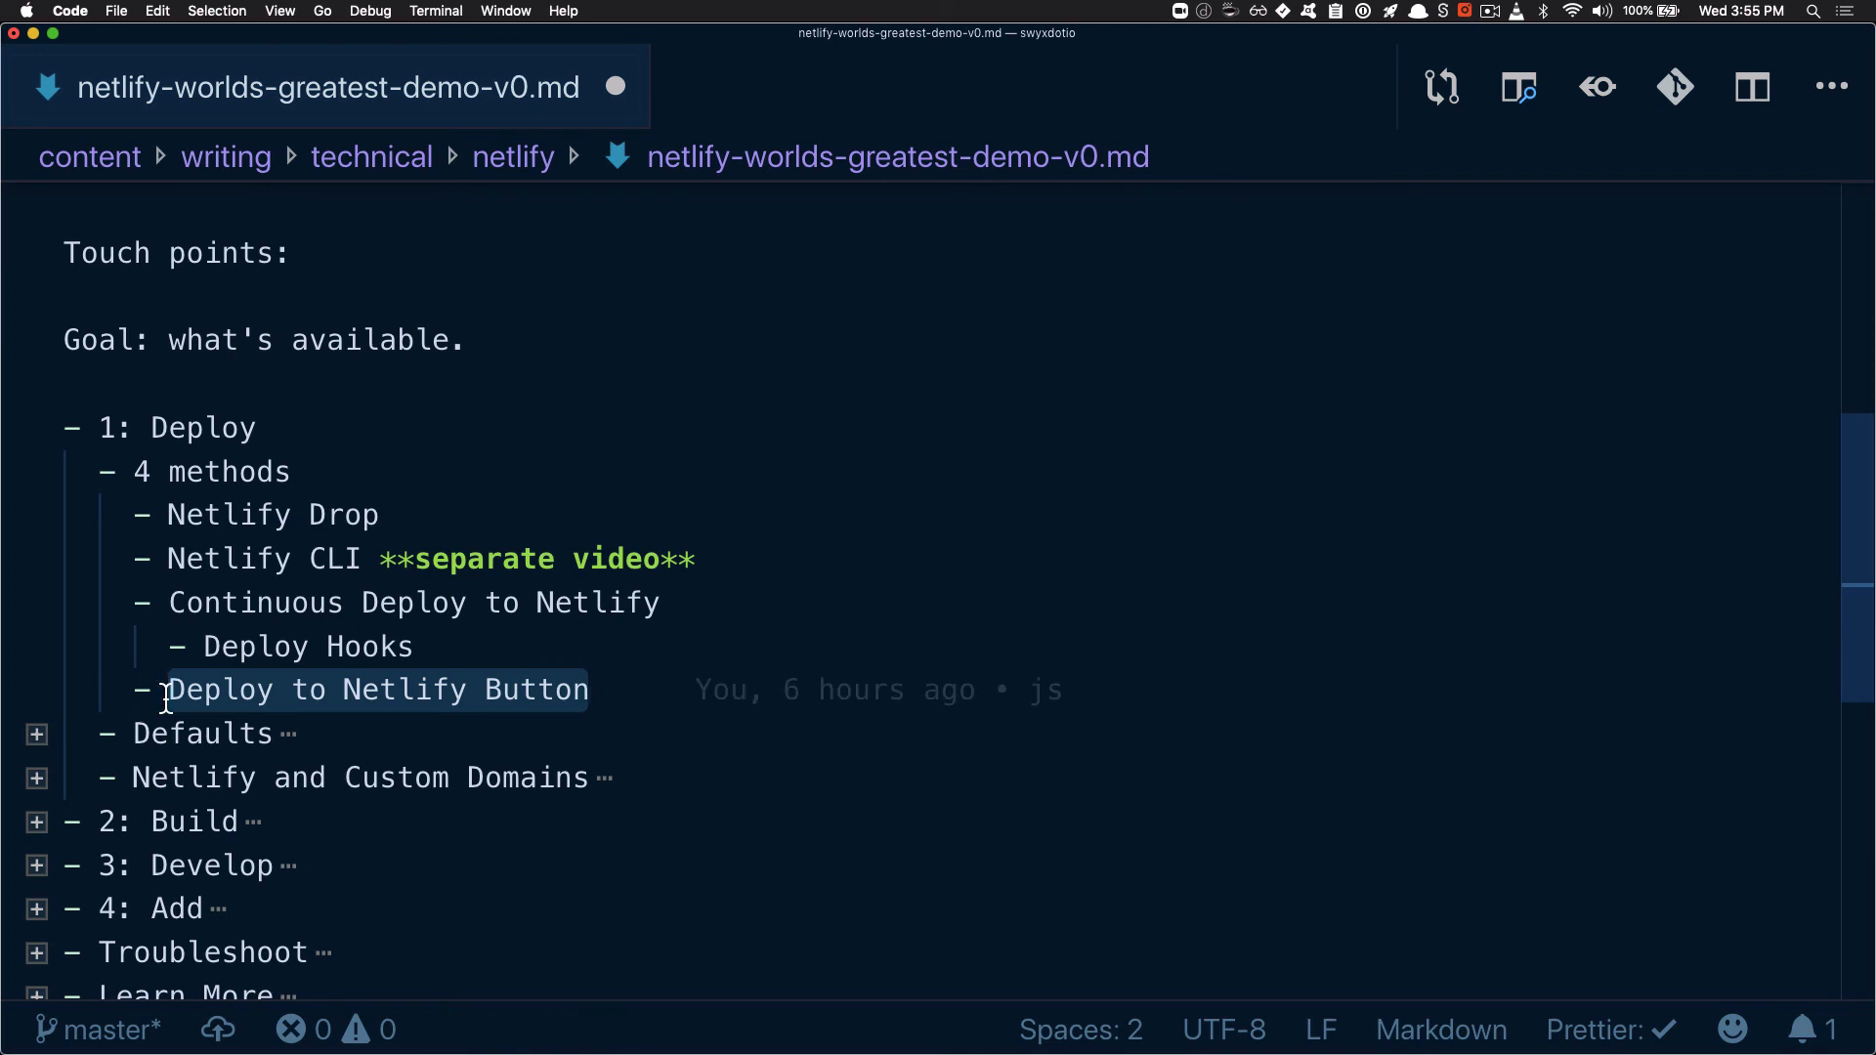
click(203, 692)
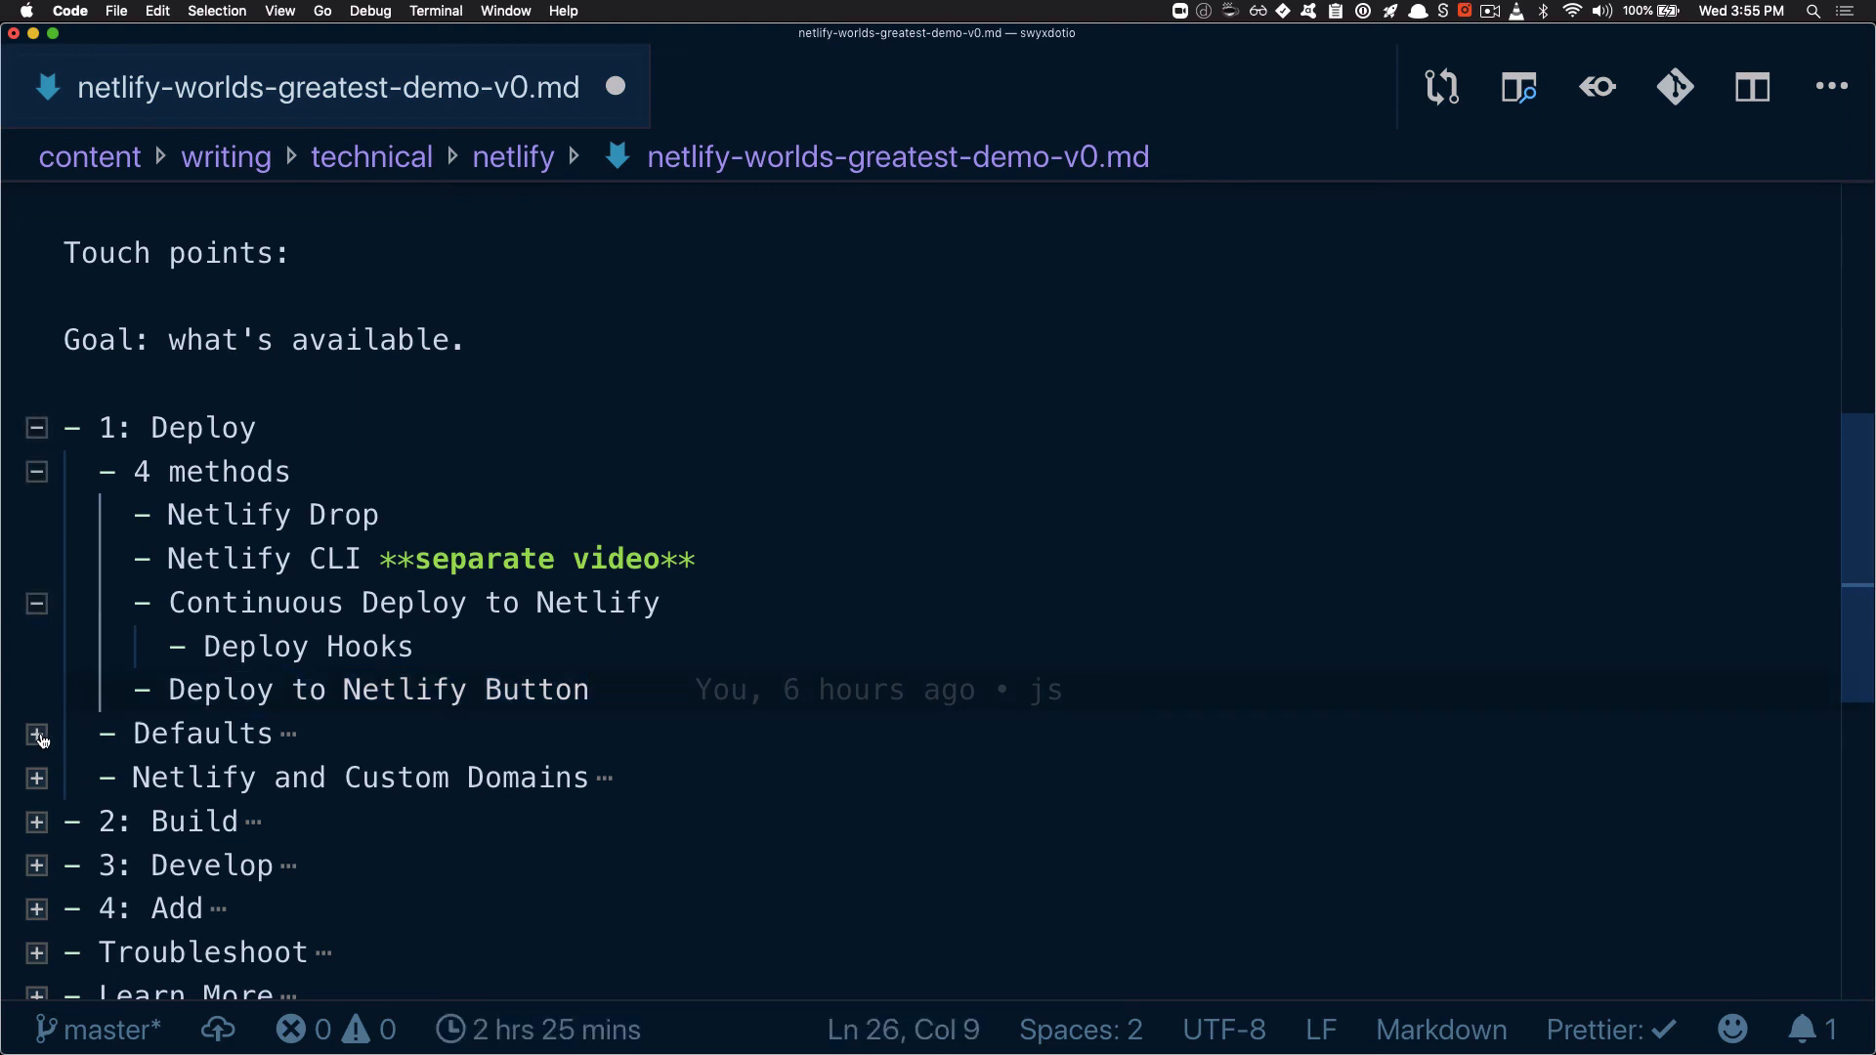
Expand the "Defaults" section of the outline and highlight its HTTPS and Deploy Previews entries
click(36, 734)
scroll(199, 692, down, 7)
scroll(197, 689, up, 5)
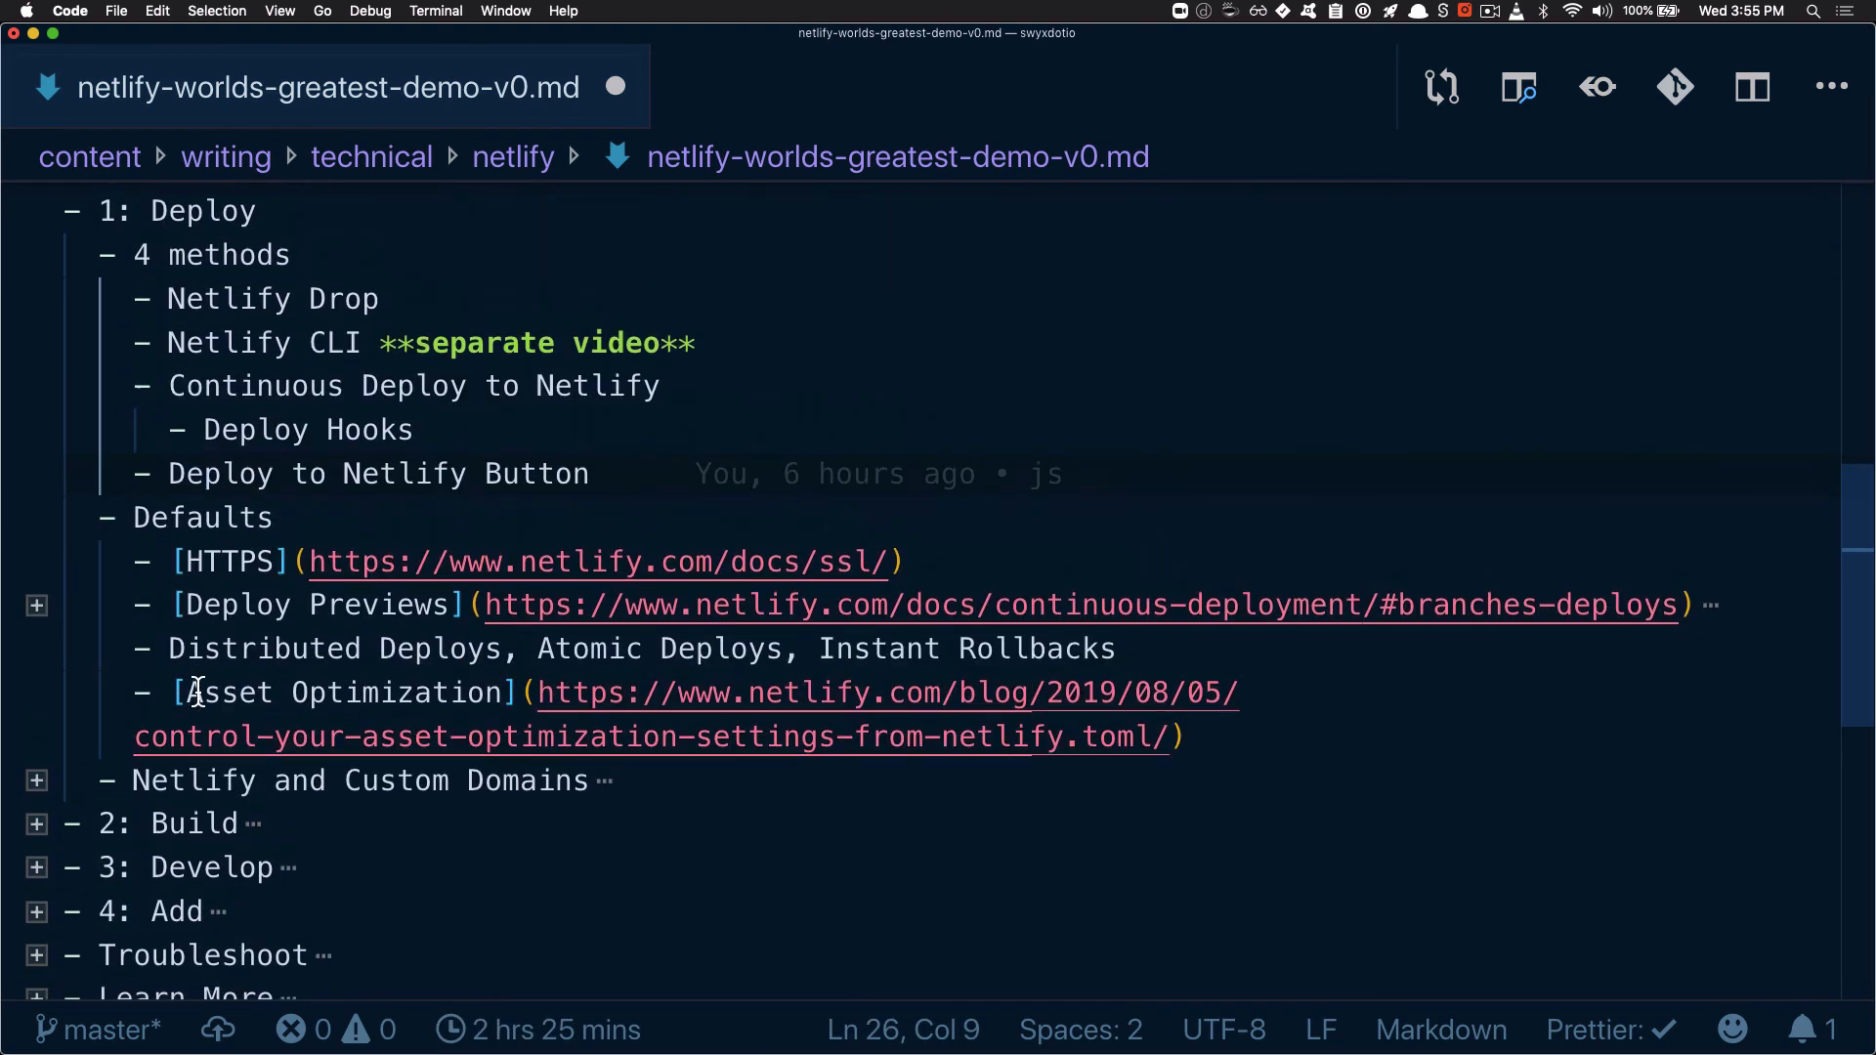
double_click(193, 517)
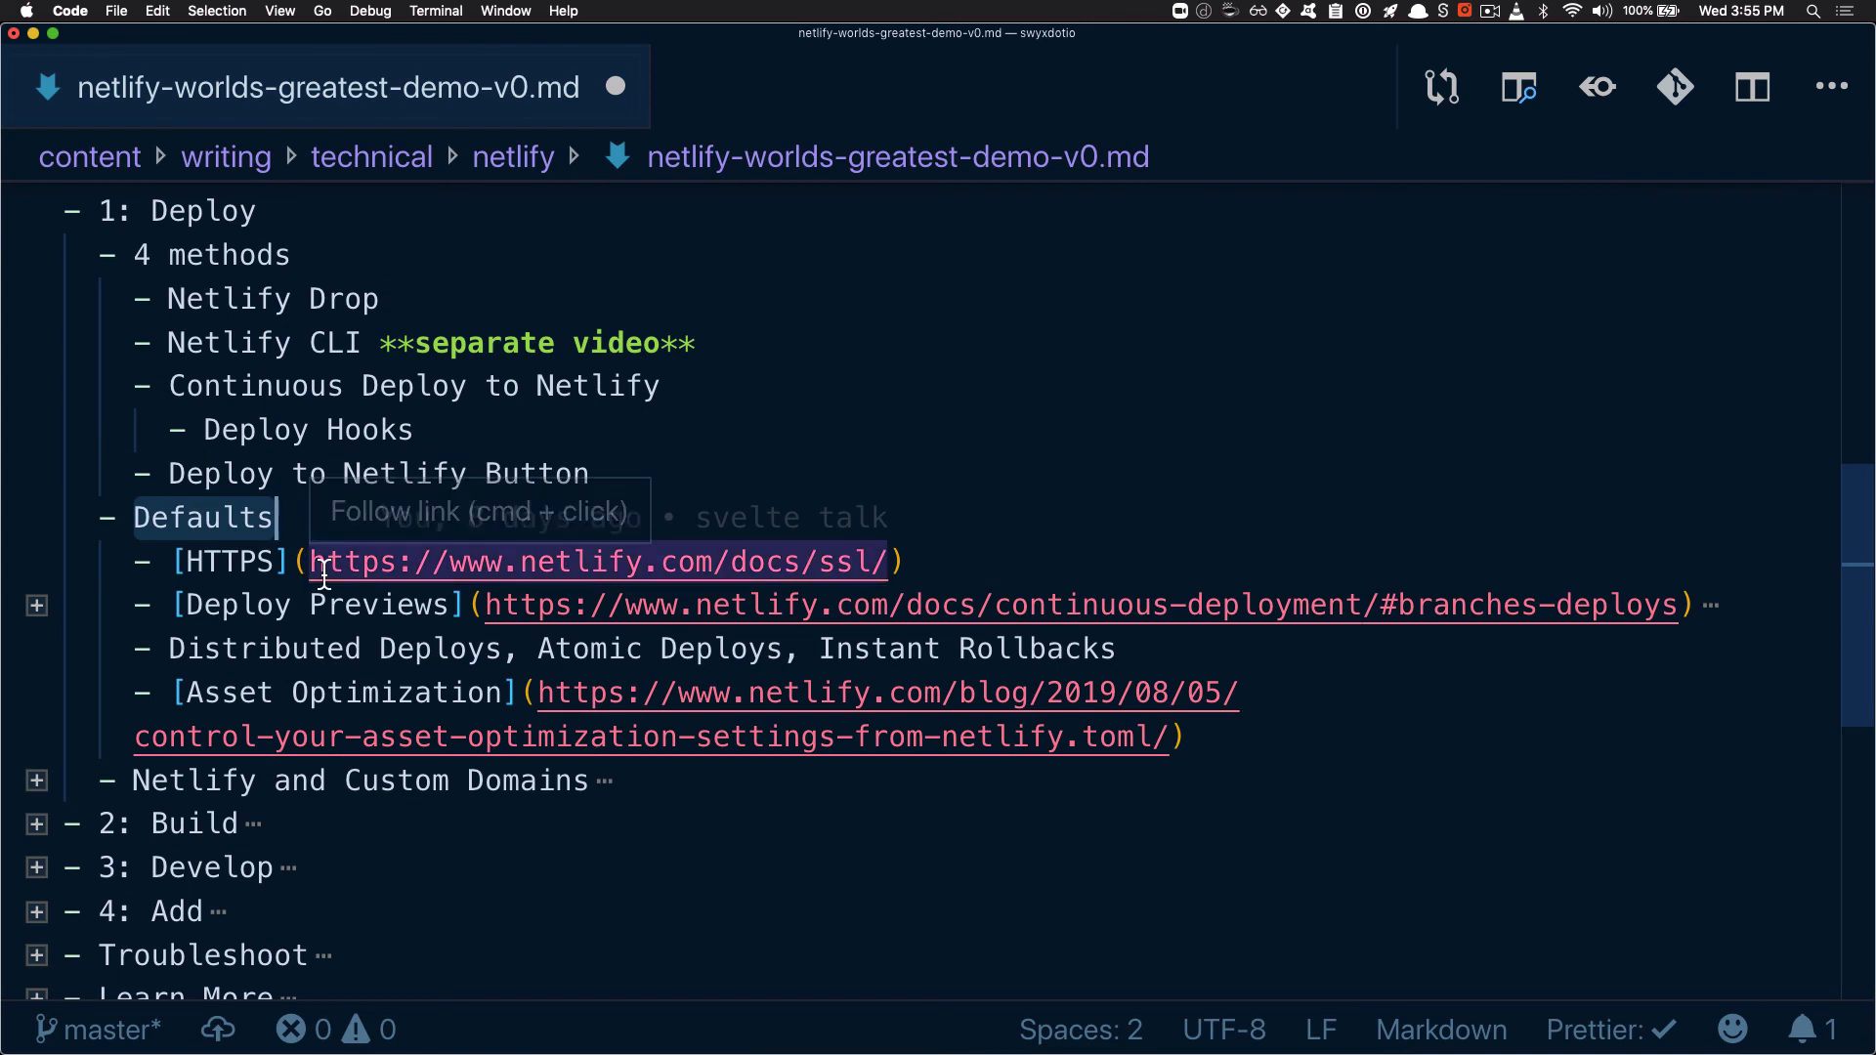
drag(226, 575, 890, 579)
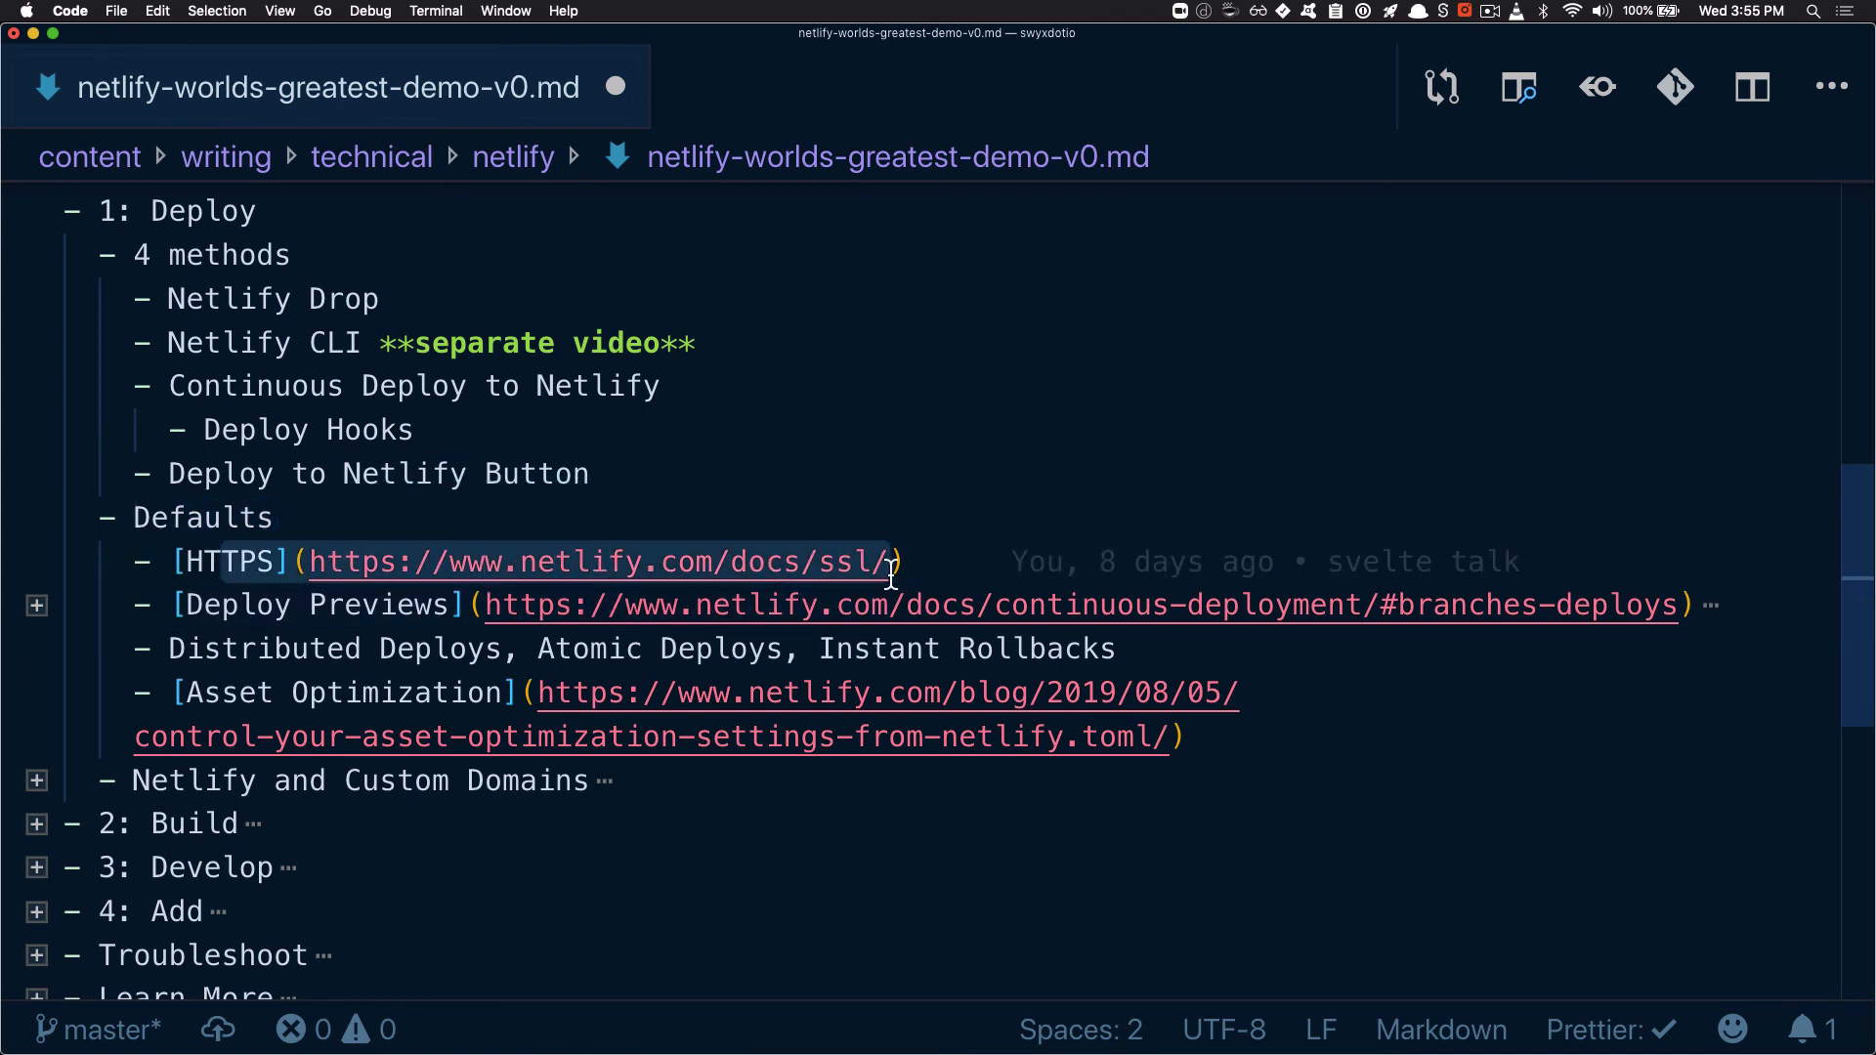
drag(223, 605, 1476, 623)
double_click(1432, 616)
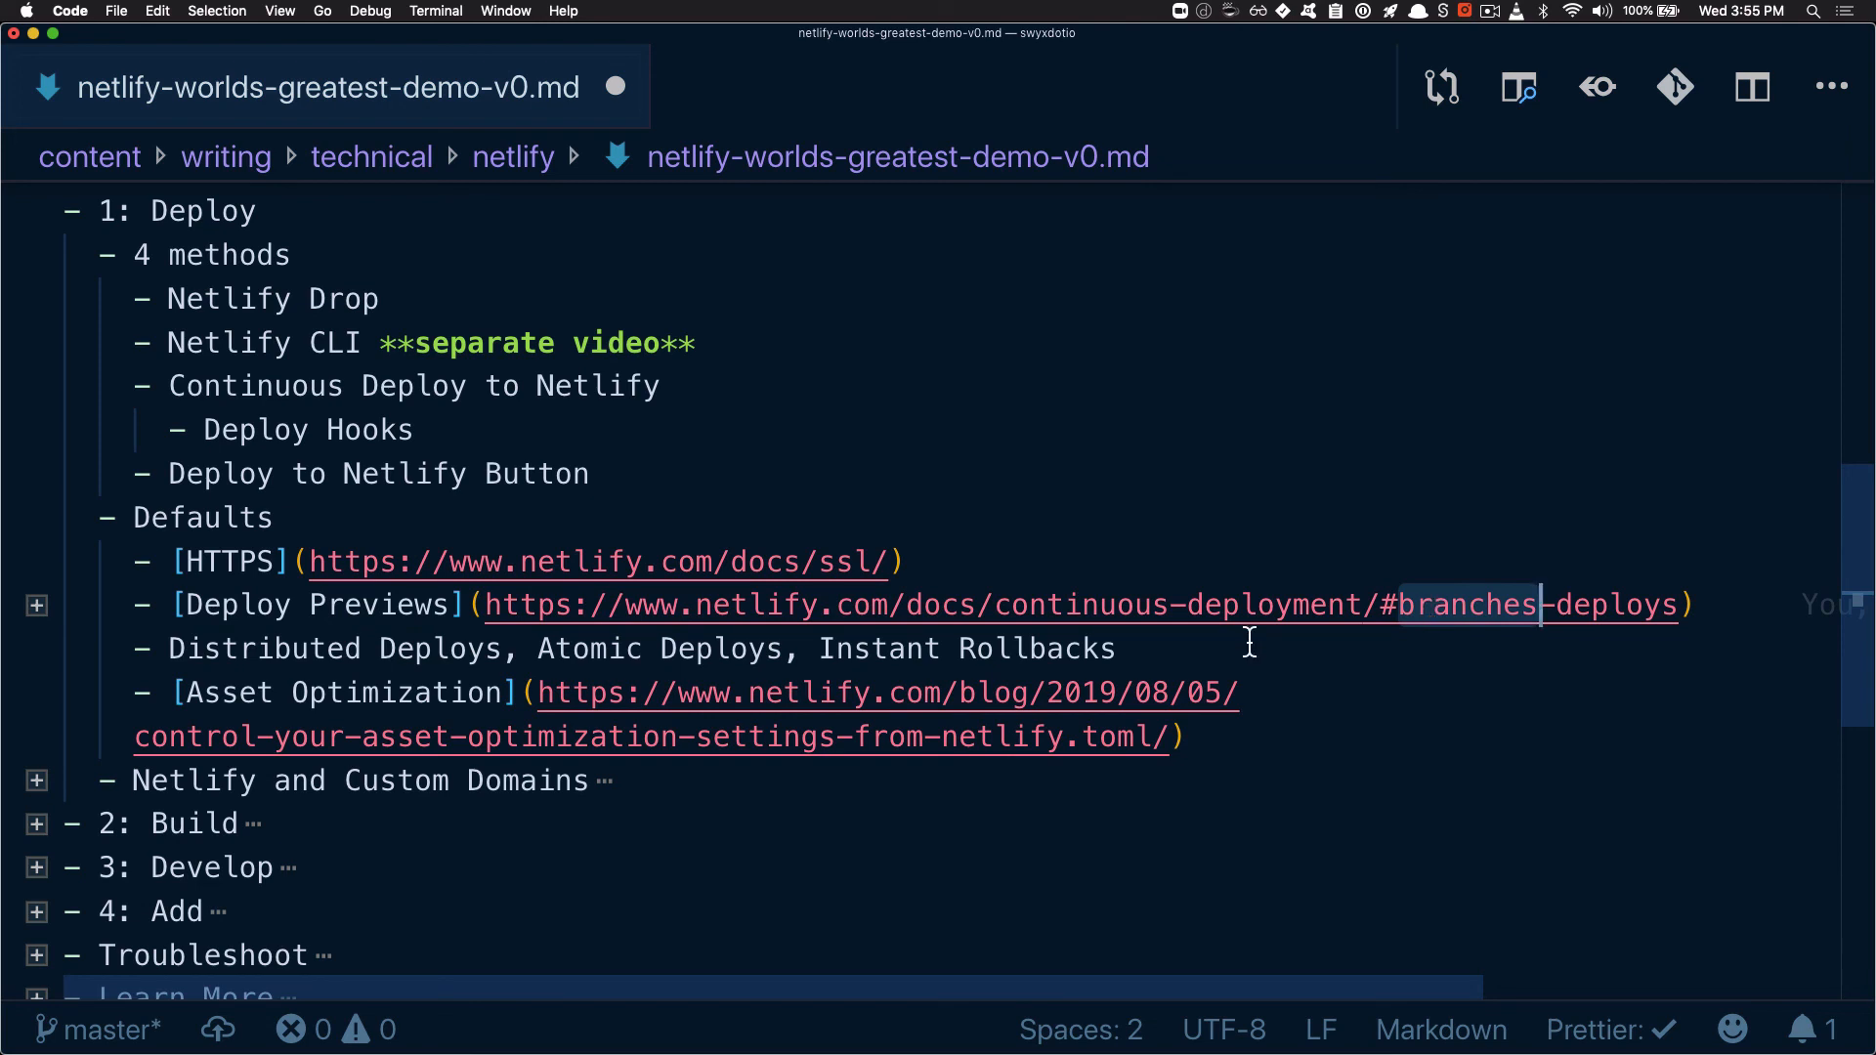
Highlight Distributed Deploys, Atomic Deploys, Instant Rollbacks and Asset Optimization with its link, one after another, under "Defaults"
drag(170, 649, 502, 661)
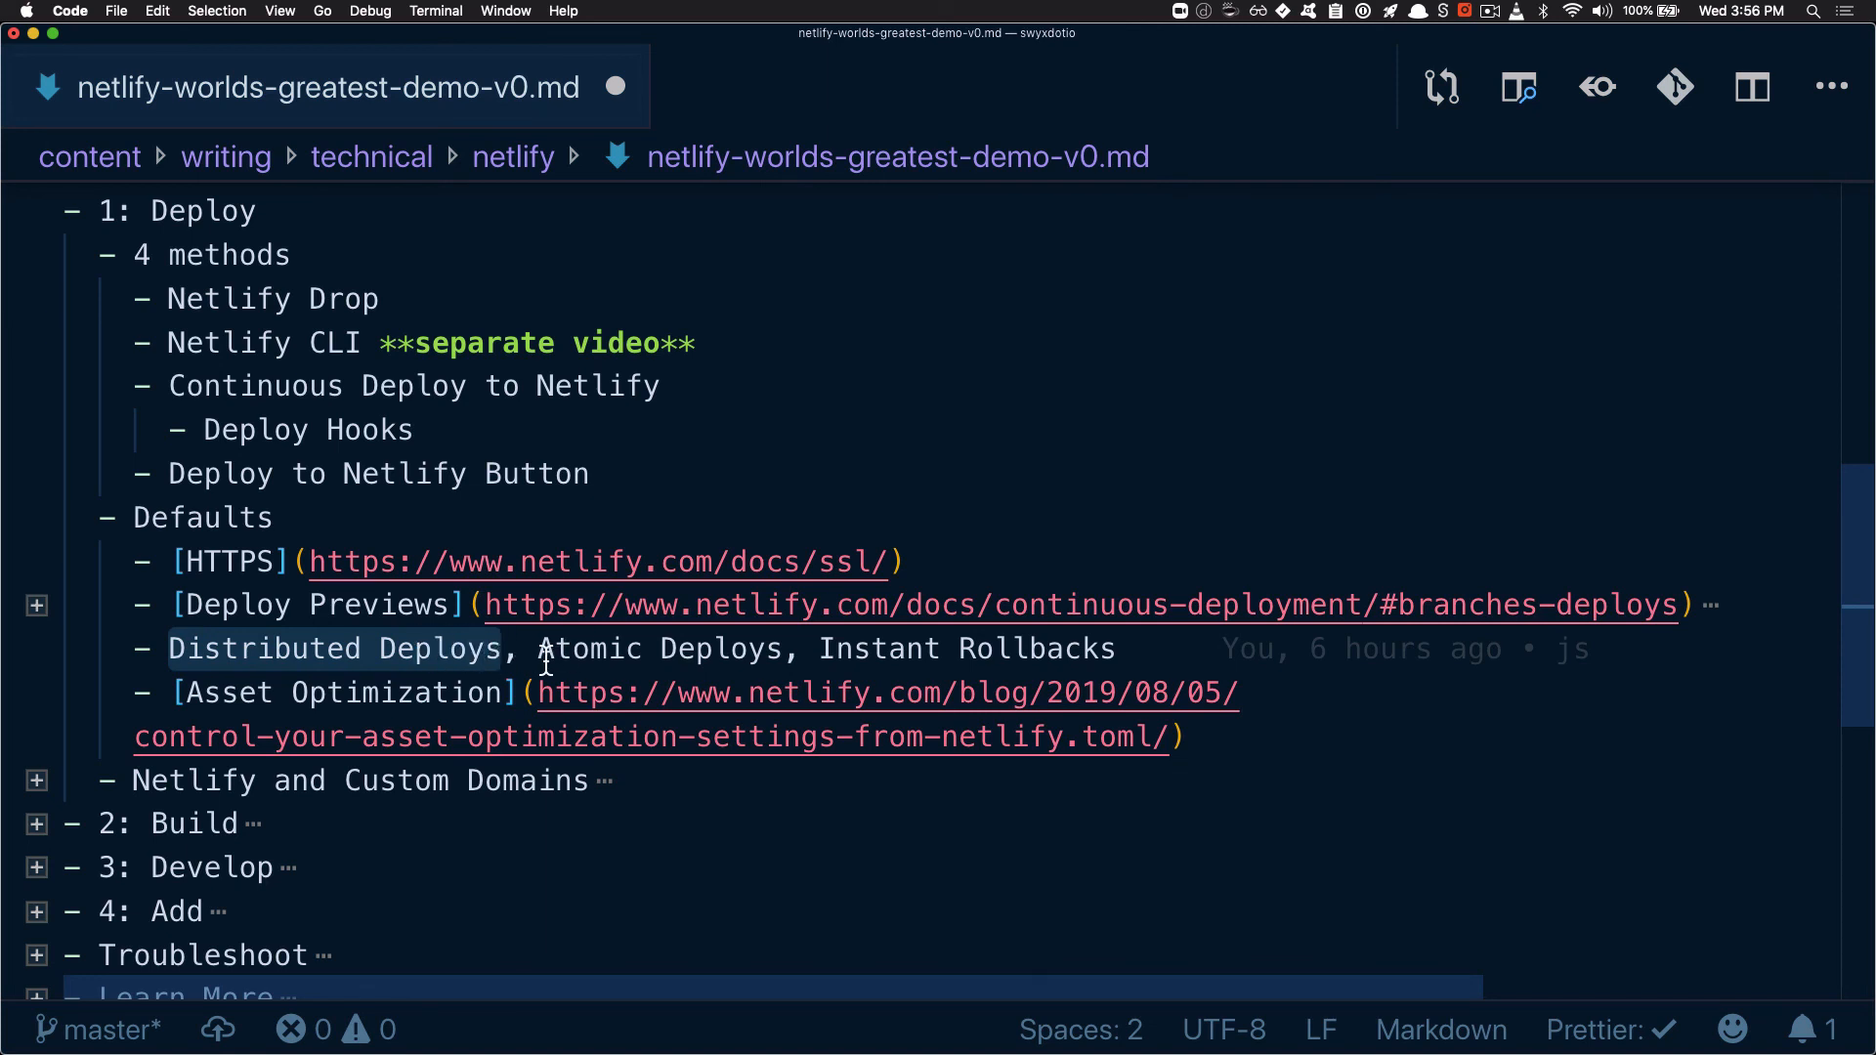
drag(539, 649, 782, 668)
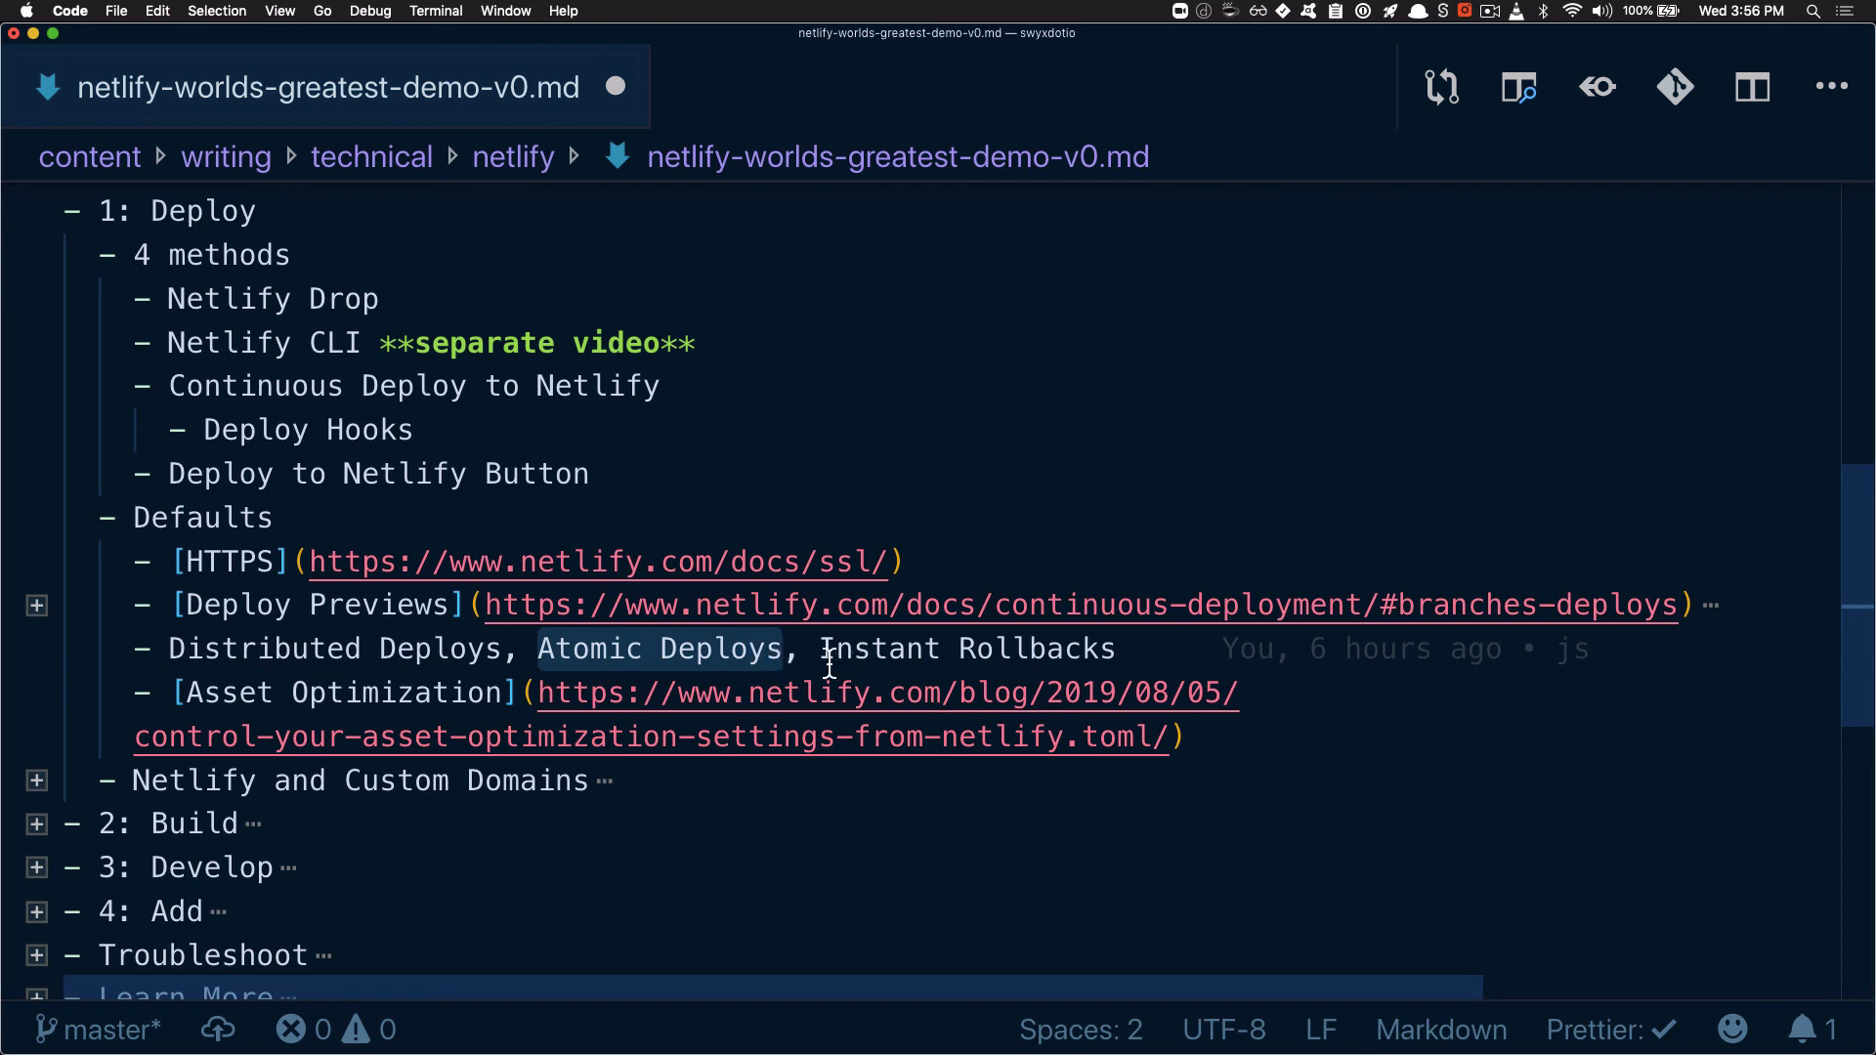
drag(819, 649, 1114, 659)
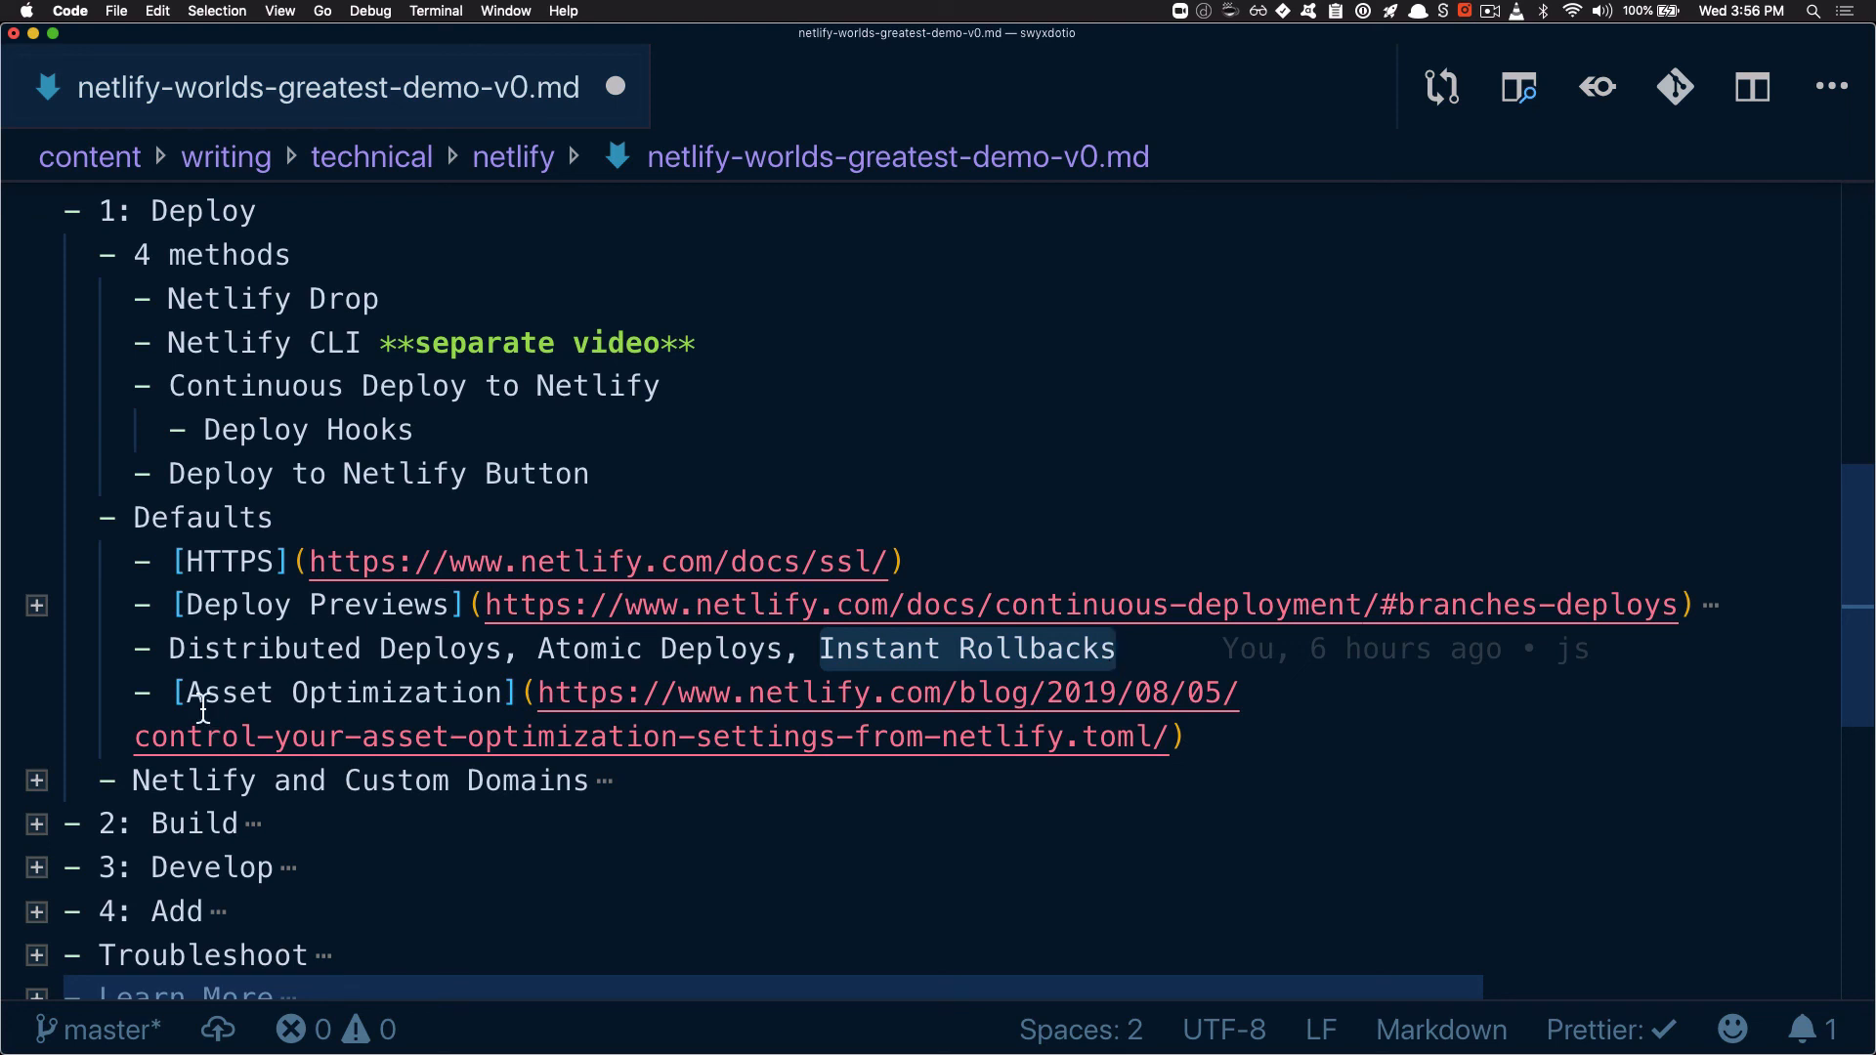
drag(186, 696, 506, 712)
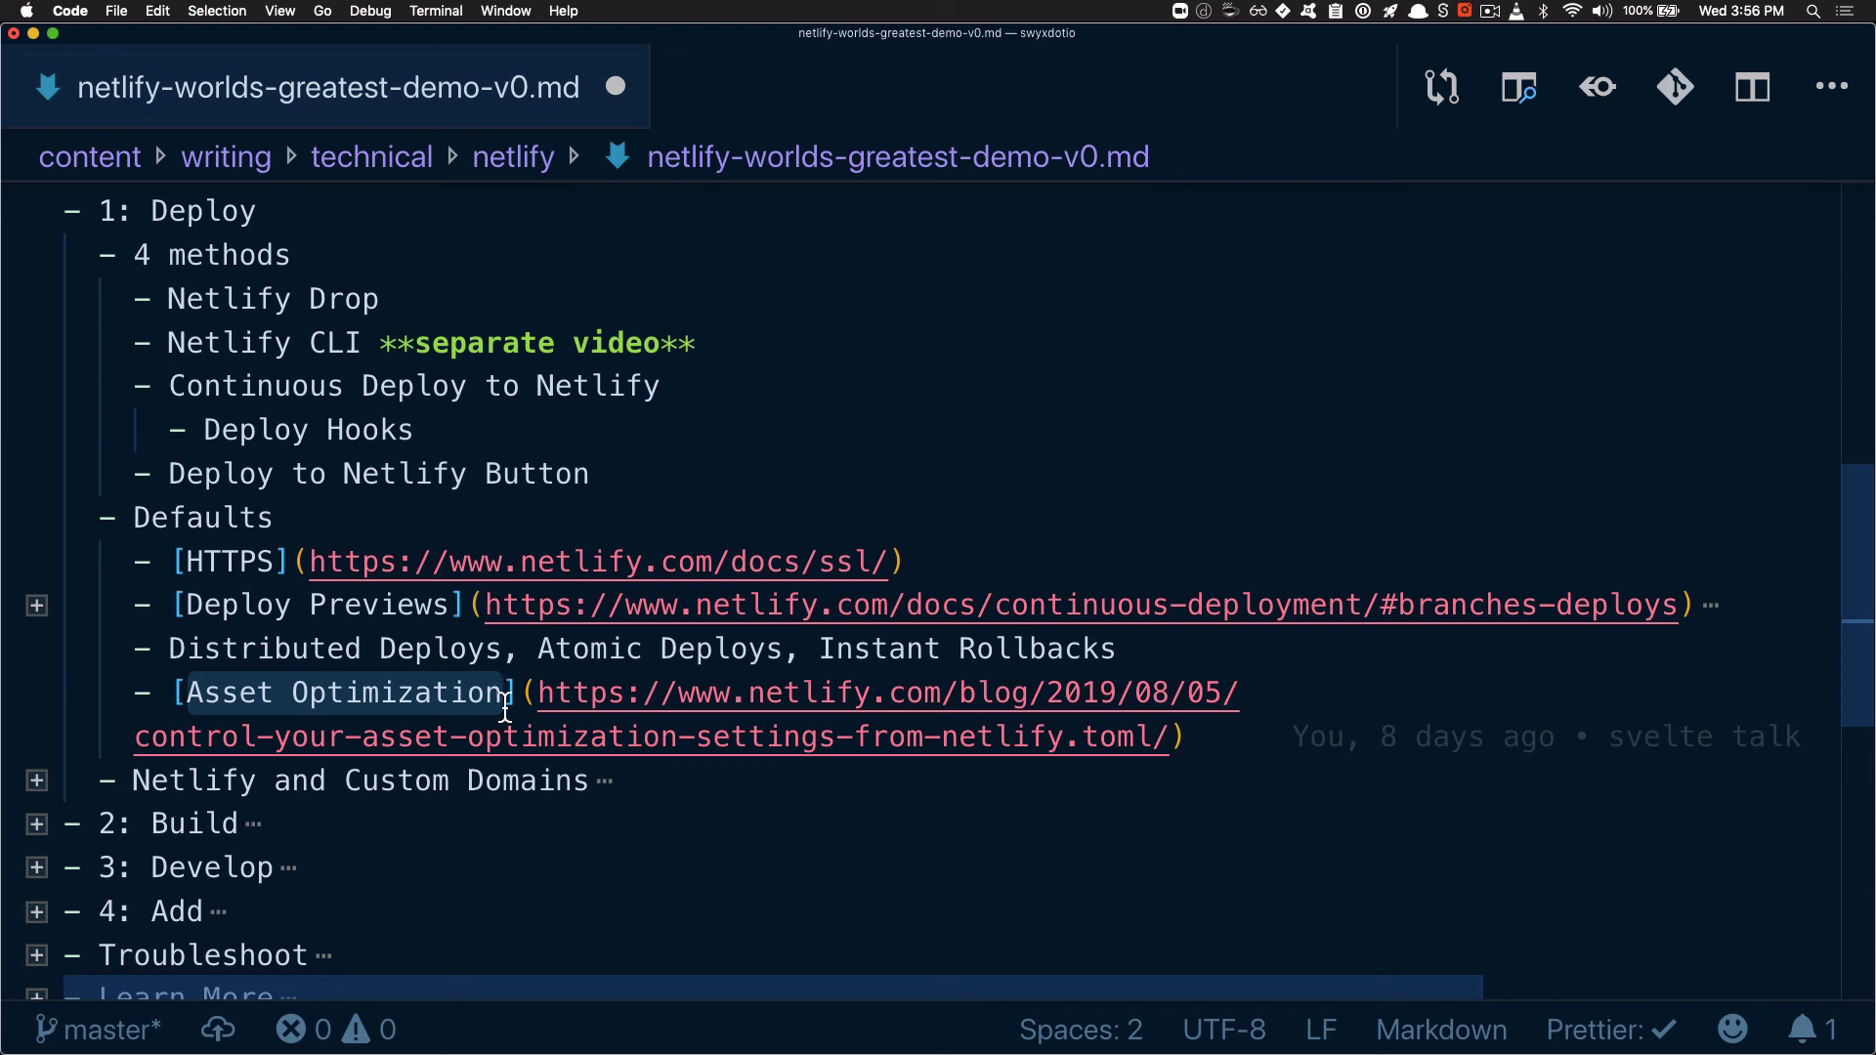
drag(543, 710, 591, 743)
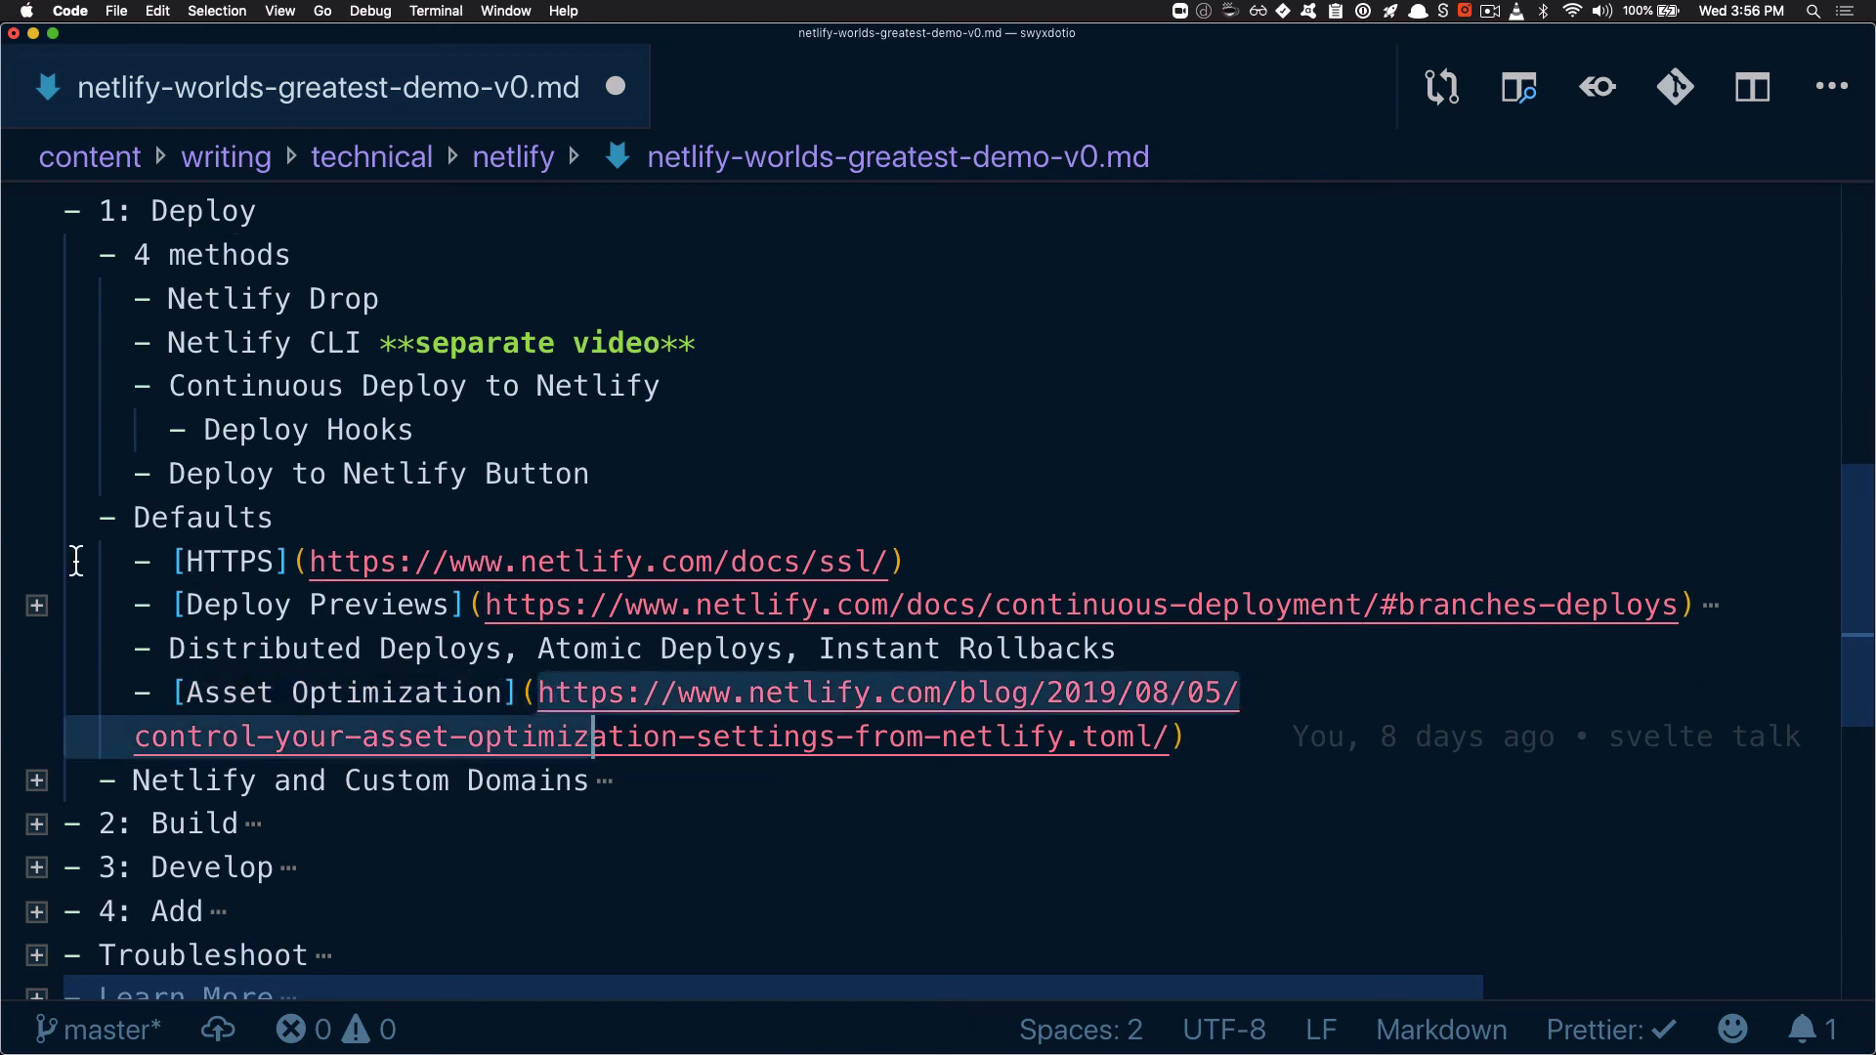
Expand "Netlify and Custom Domains" and highlight Custom Netlify Domain, Redirects, Custom Domains and Managed DNS in turn
click(37, 780)
scroll(224, 723, down, 4)
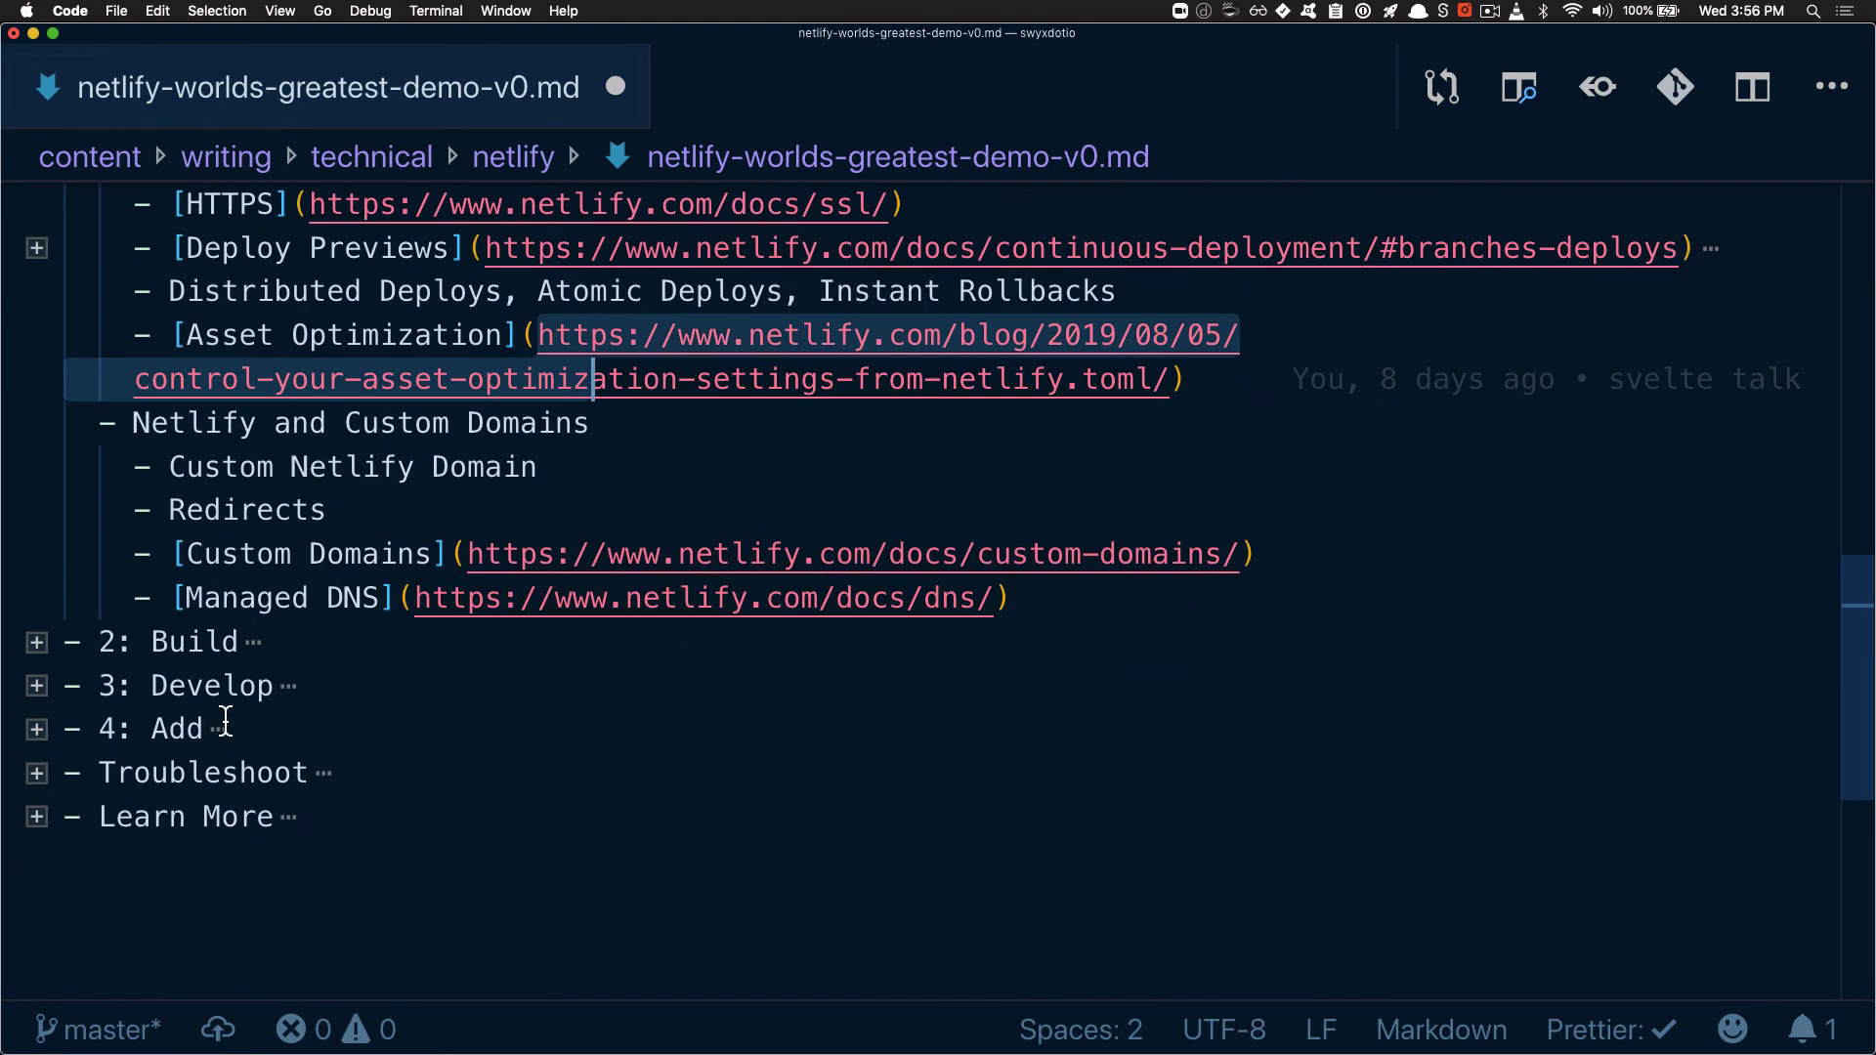
scroll(225, 721, up, 1)
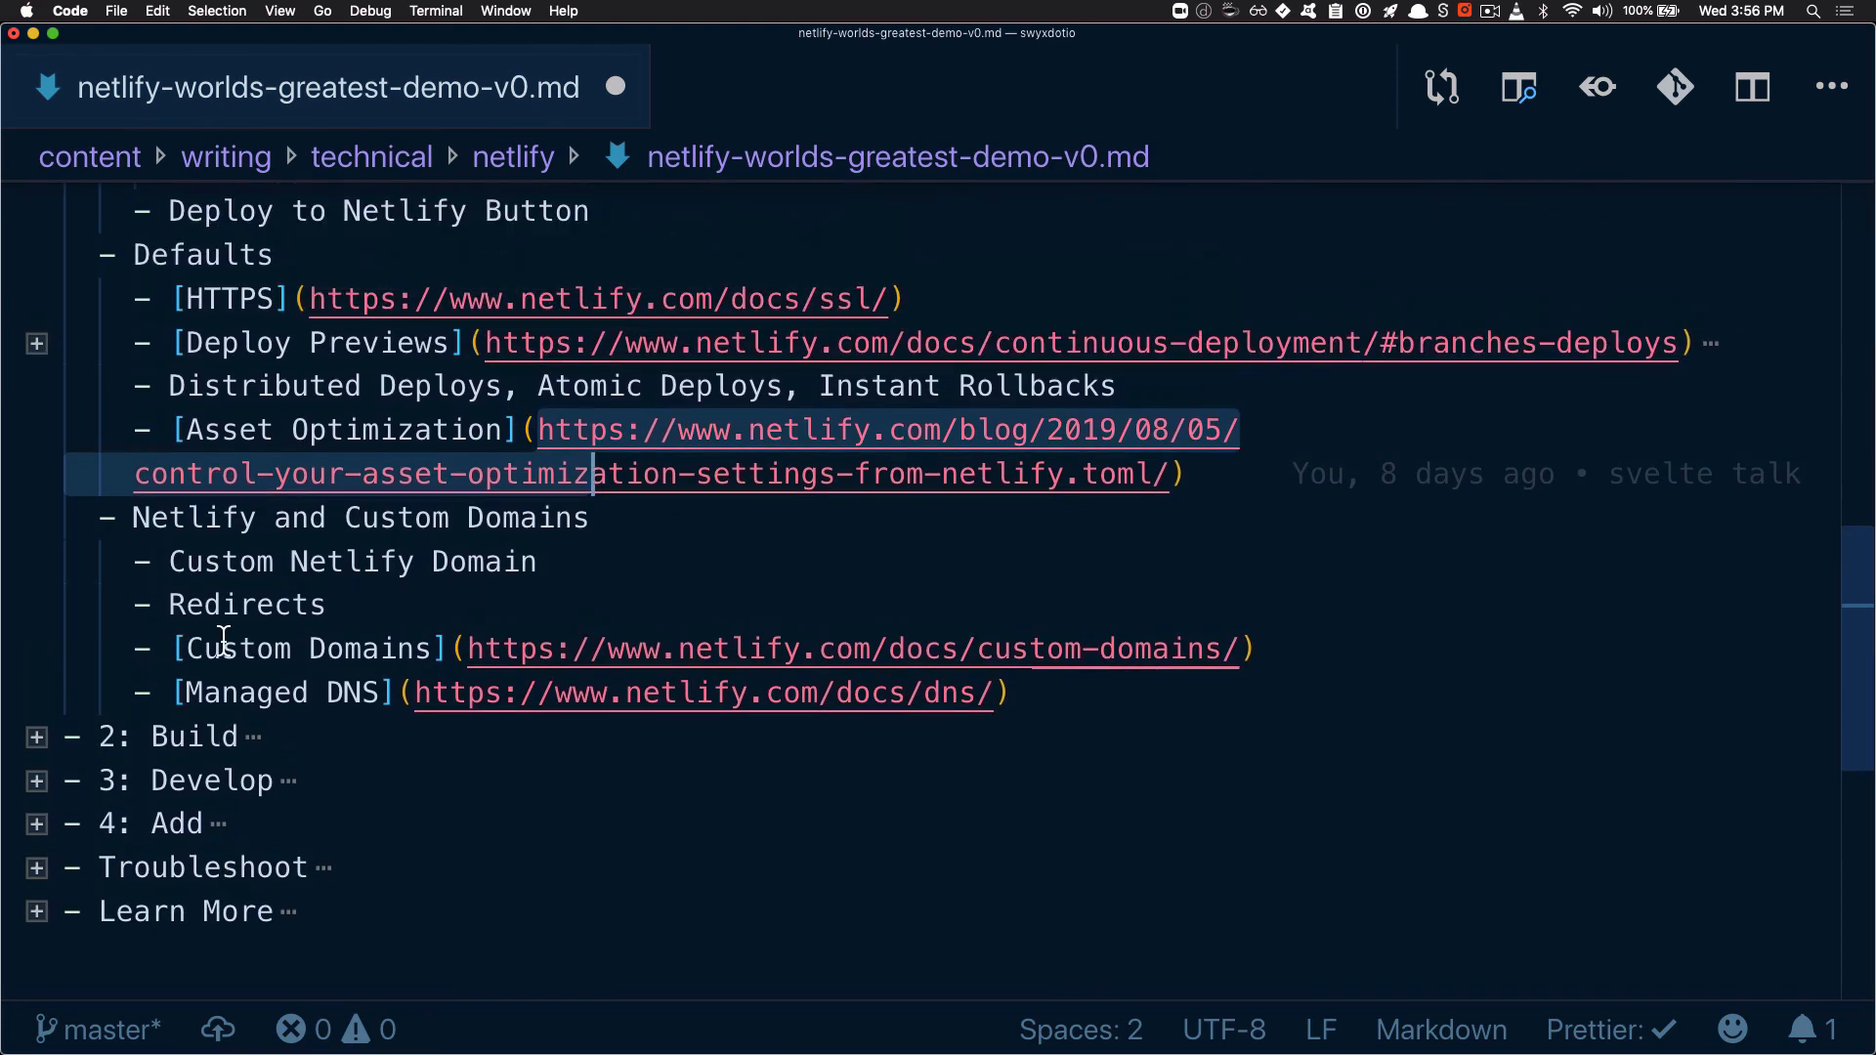
click(206, 562)
drag(188, 564, 549, 574)
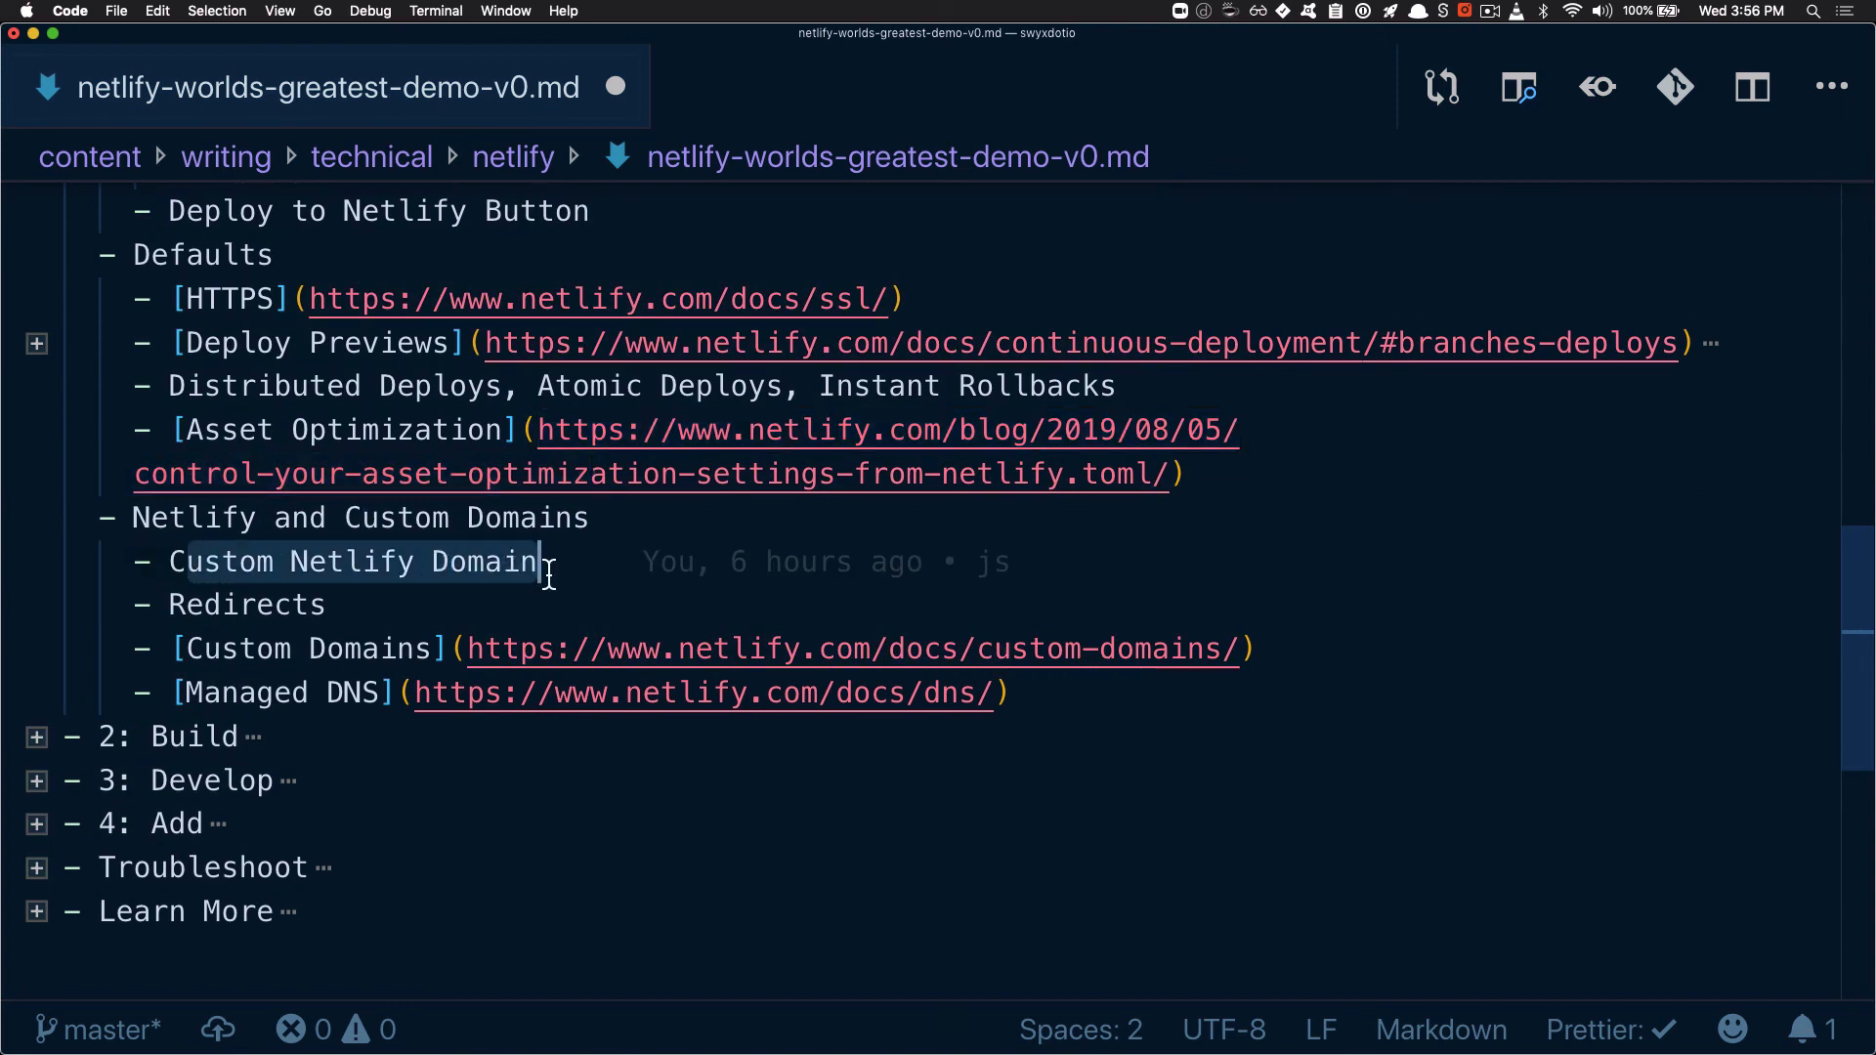
double_click(219, 607)
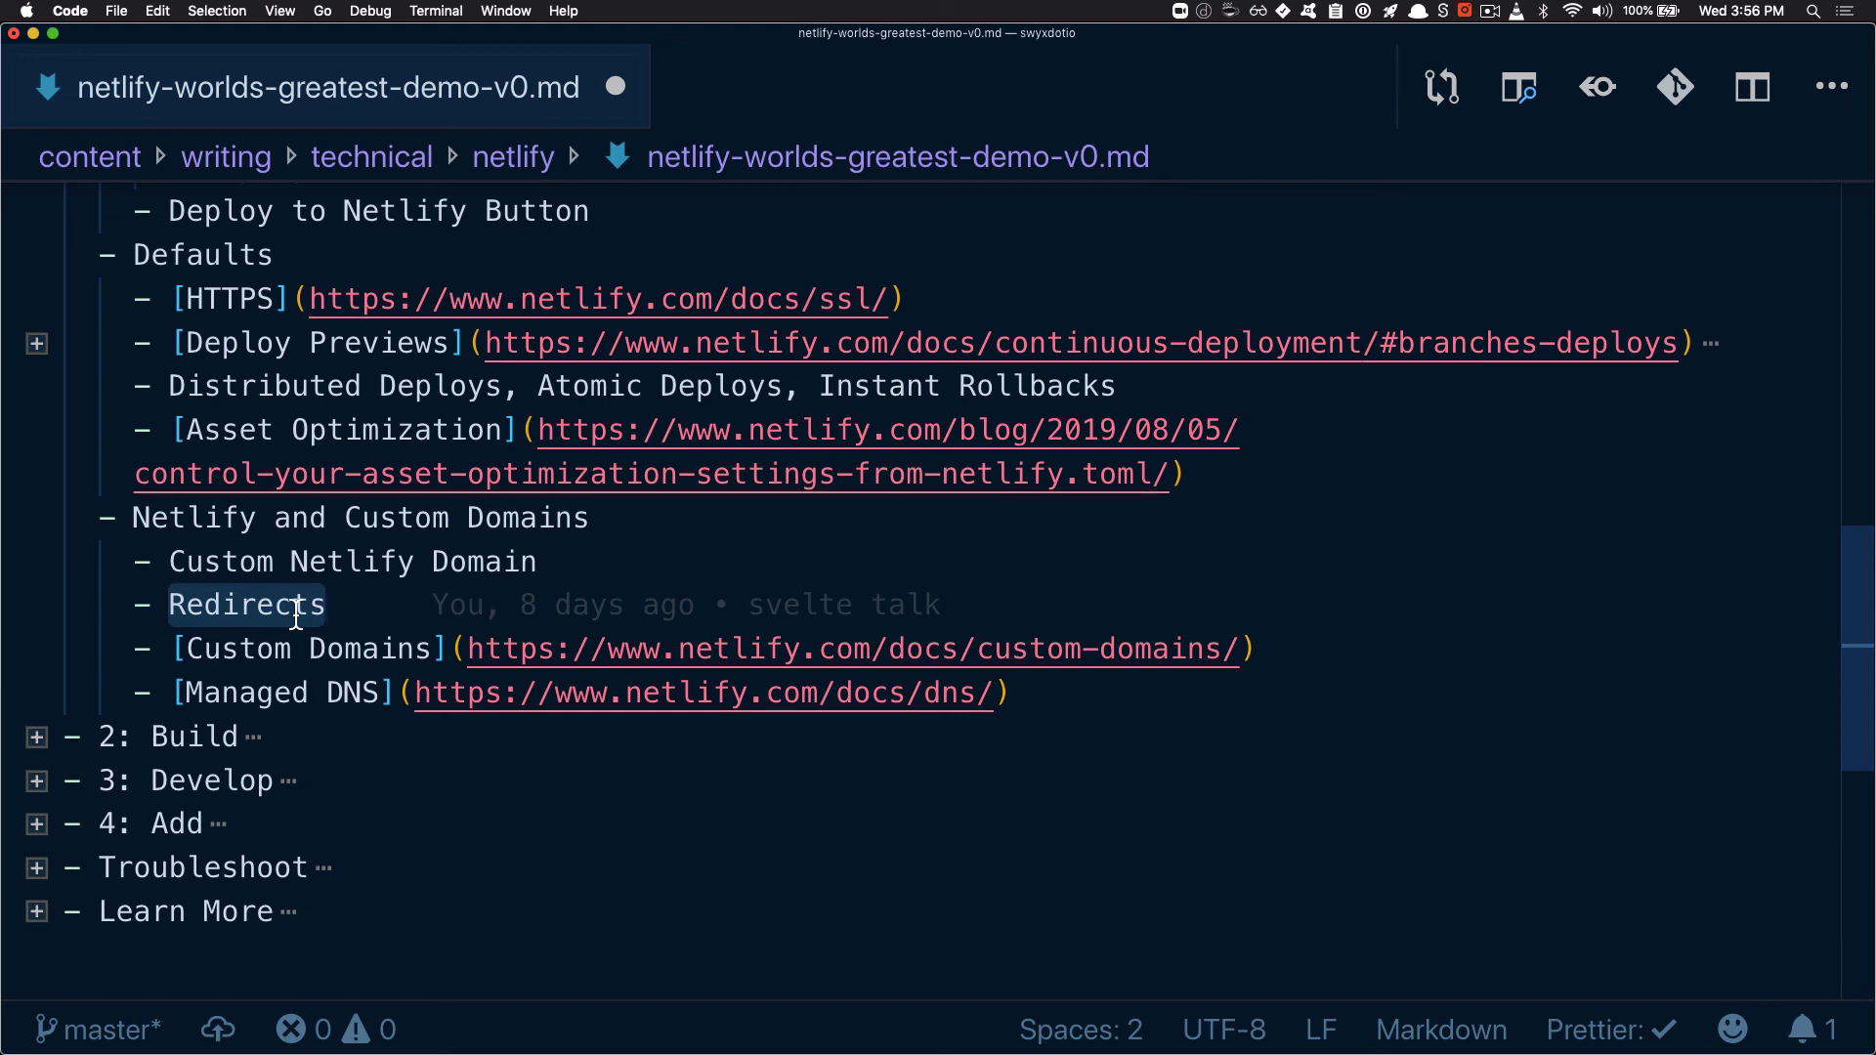
drag(185, 649, 1113, 672)
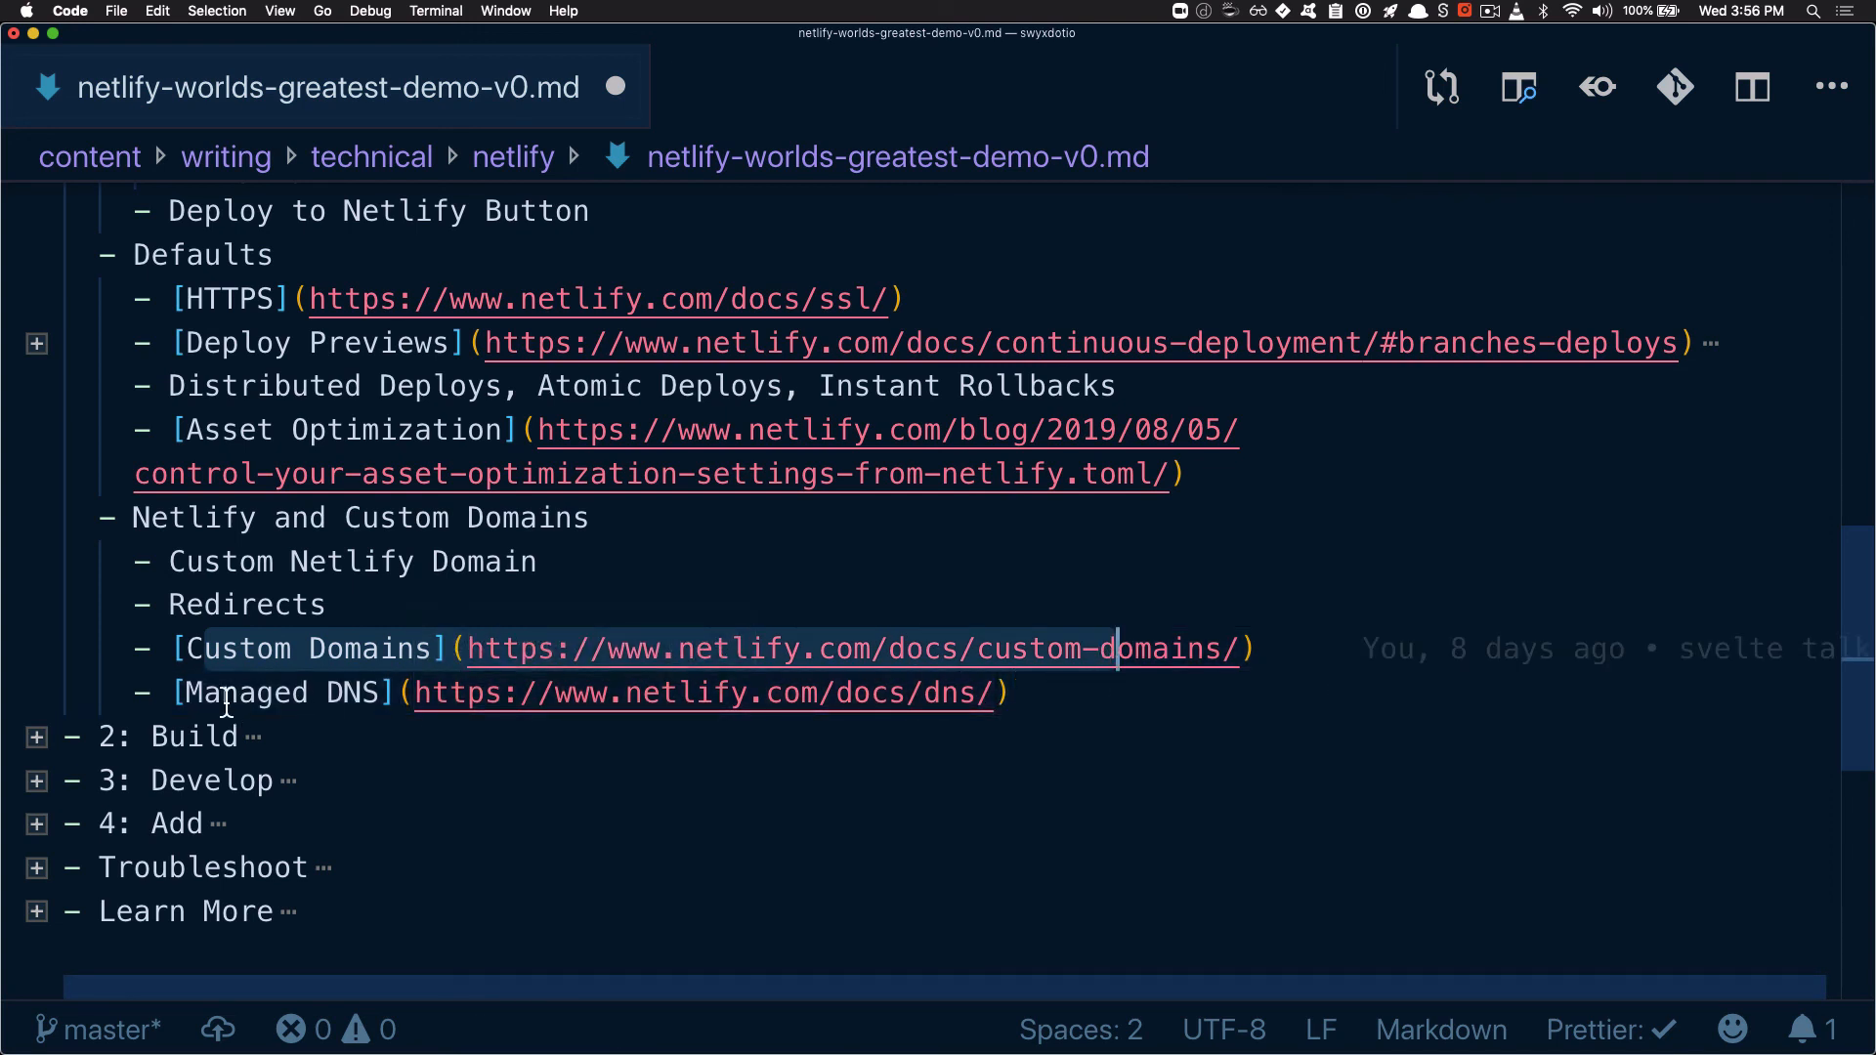
drag(235, 699, 643, 693)
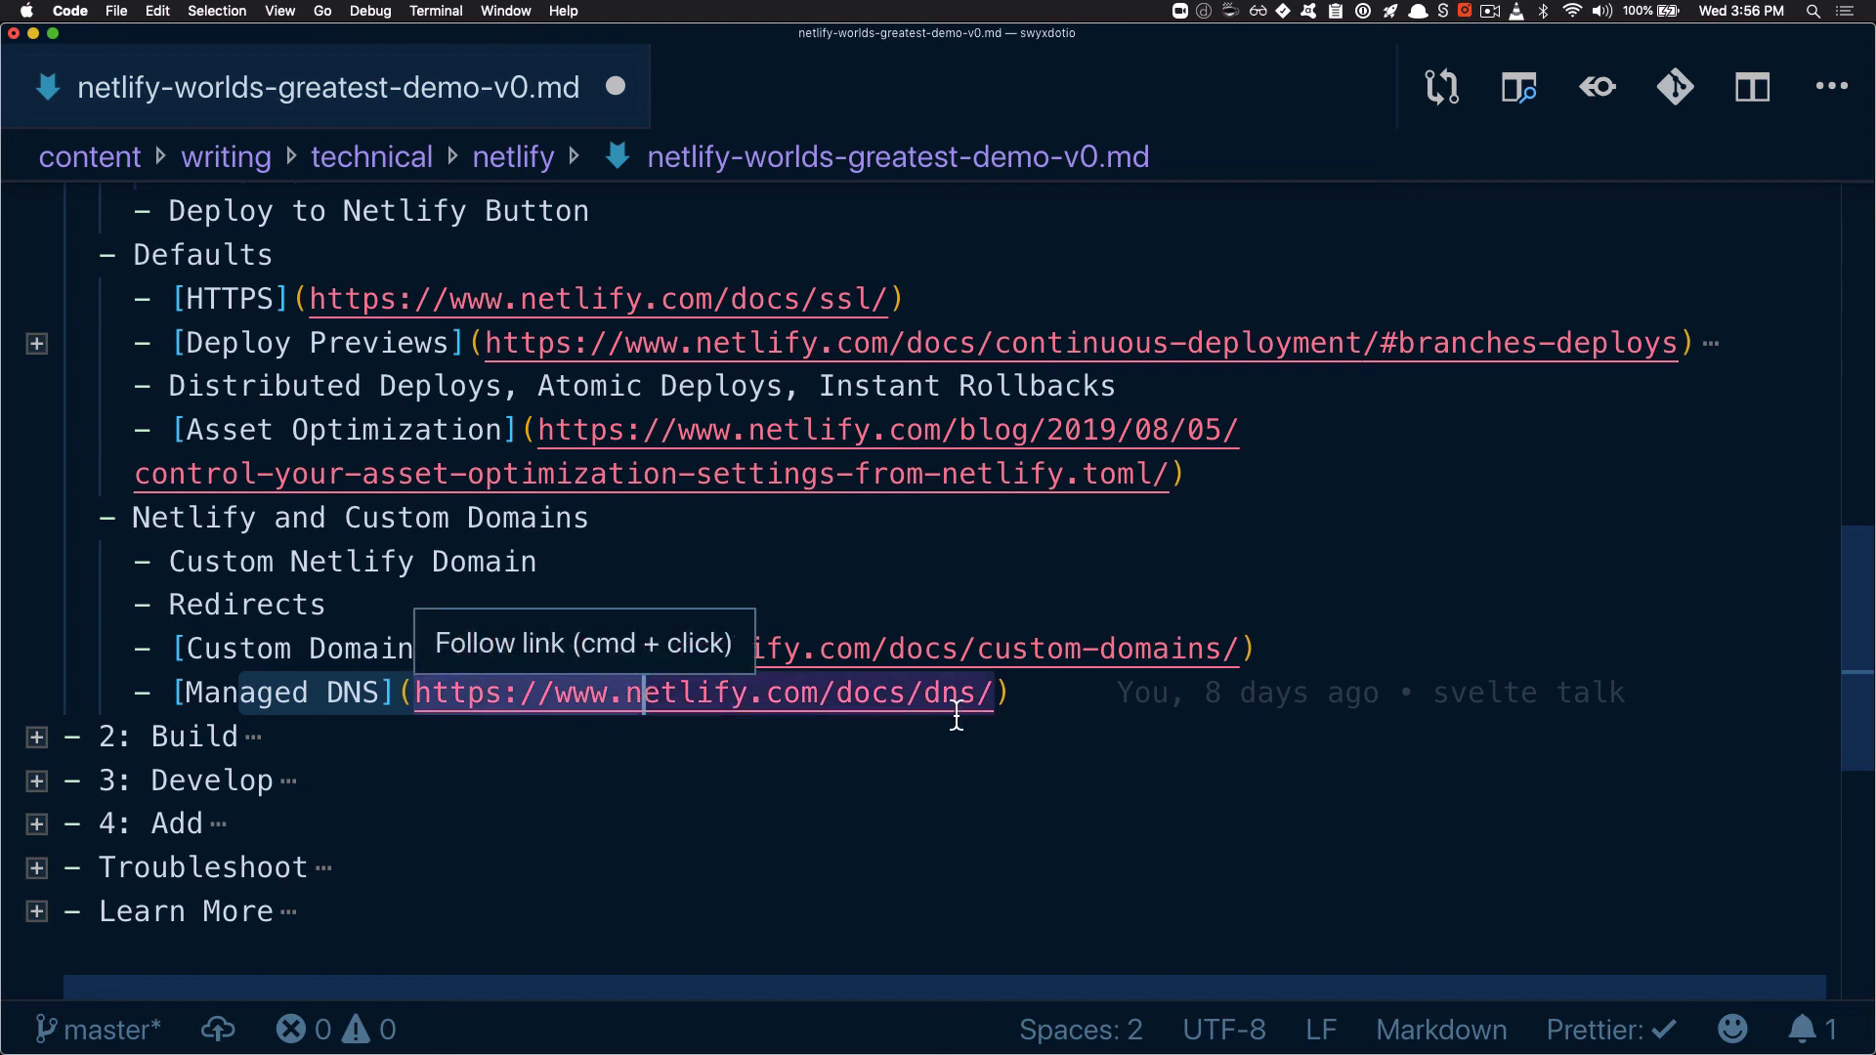
drag(958, 696, 523, 699)
double_click(280, 692)
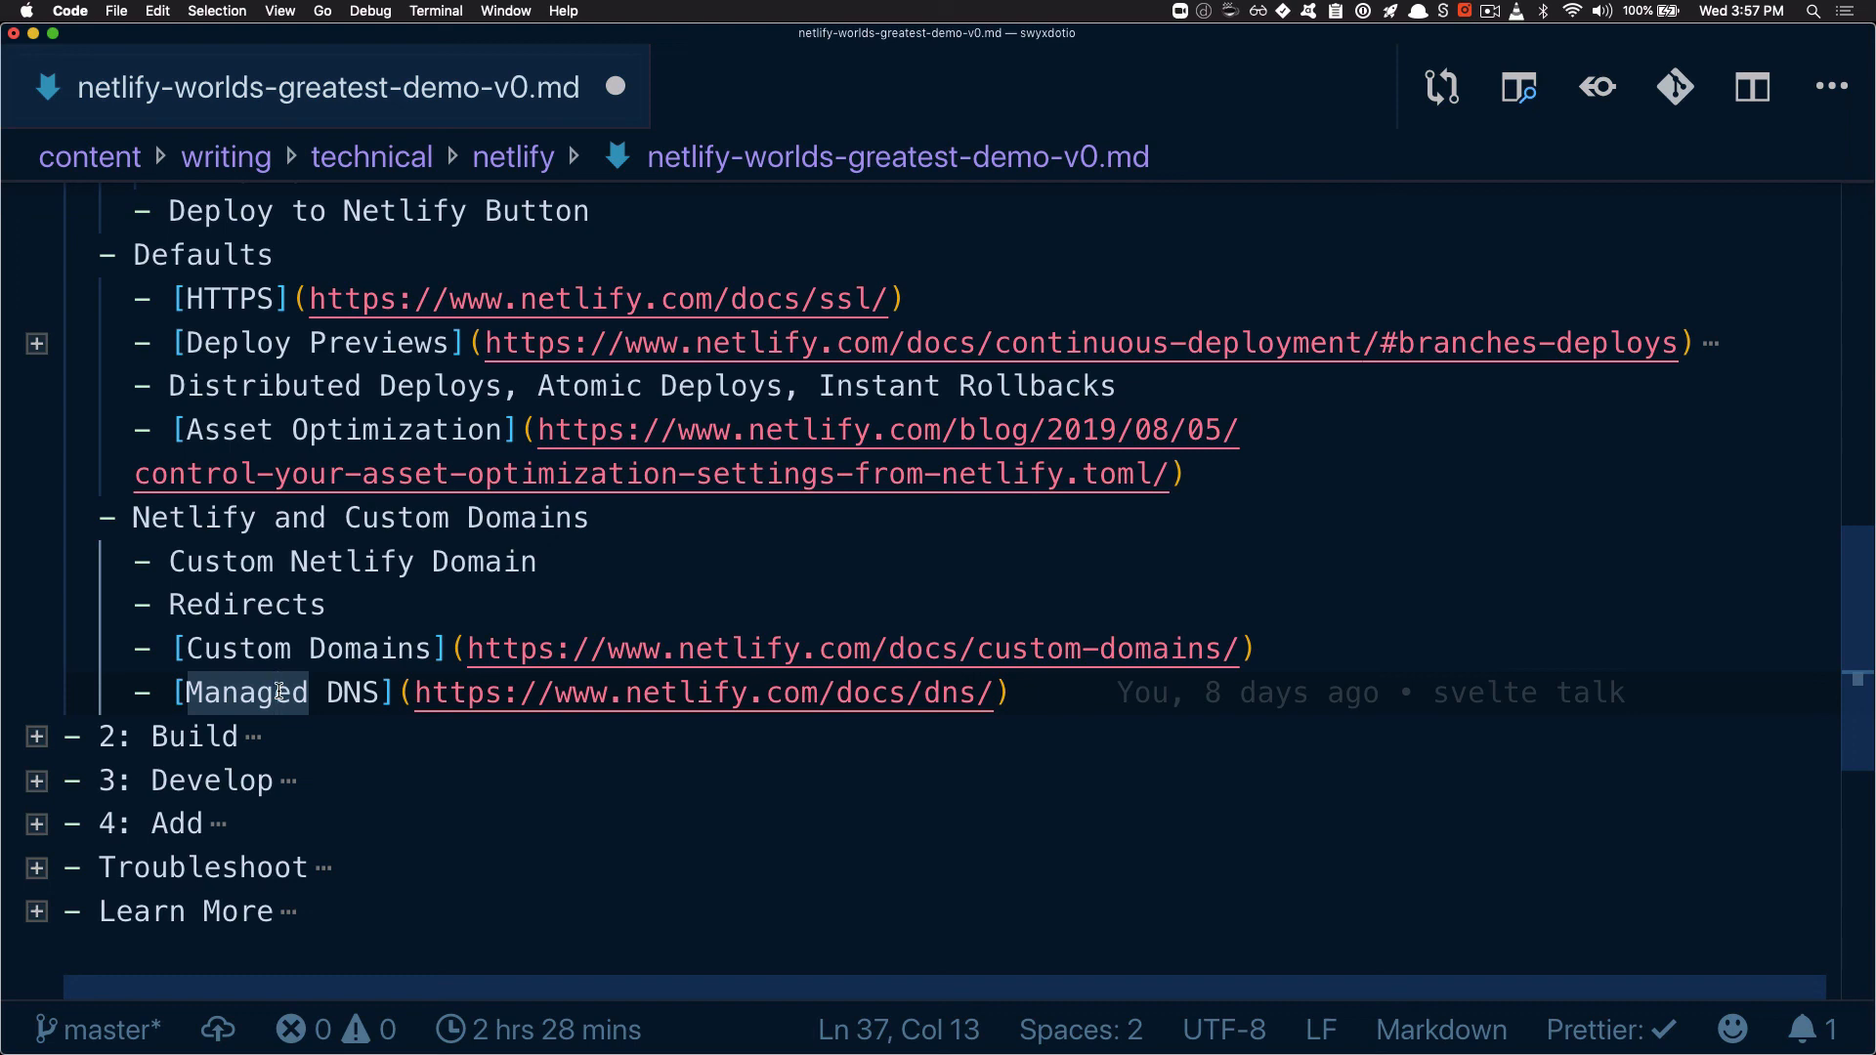
Look over the whole expanded "1: Deploy" section, from "4 methods" through "Netlify and Custom Domains"
scroll(227, 483, up, 5)
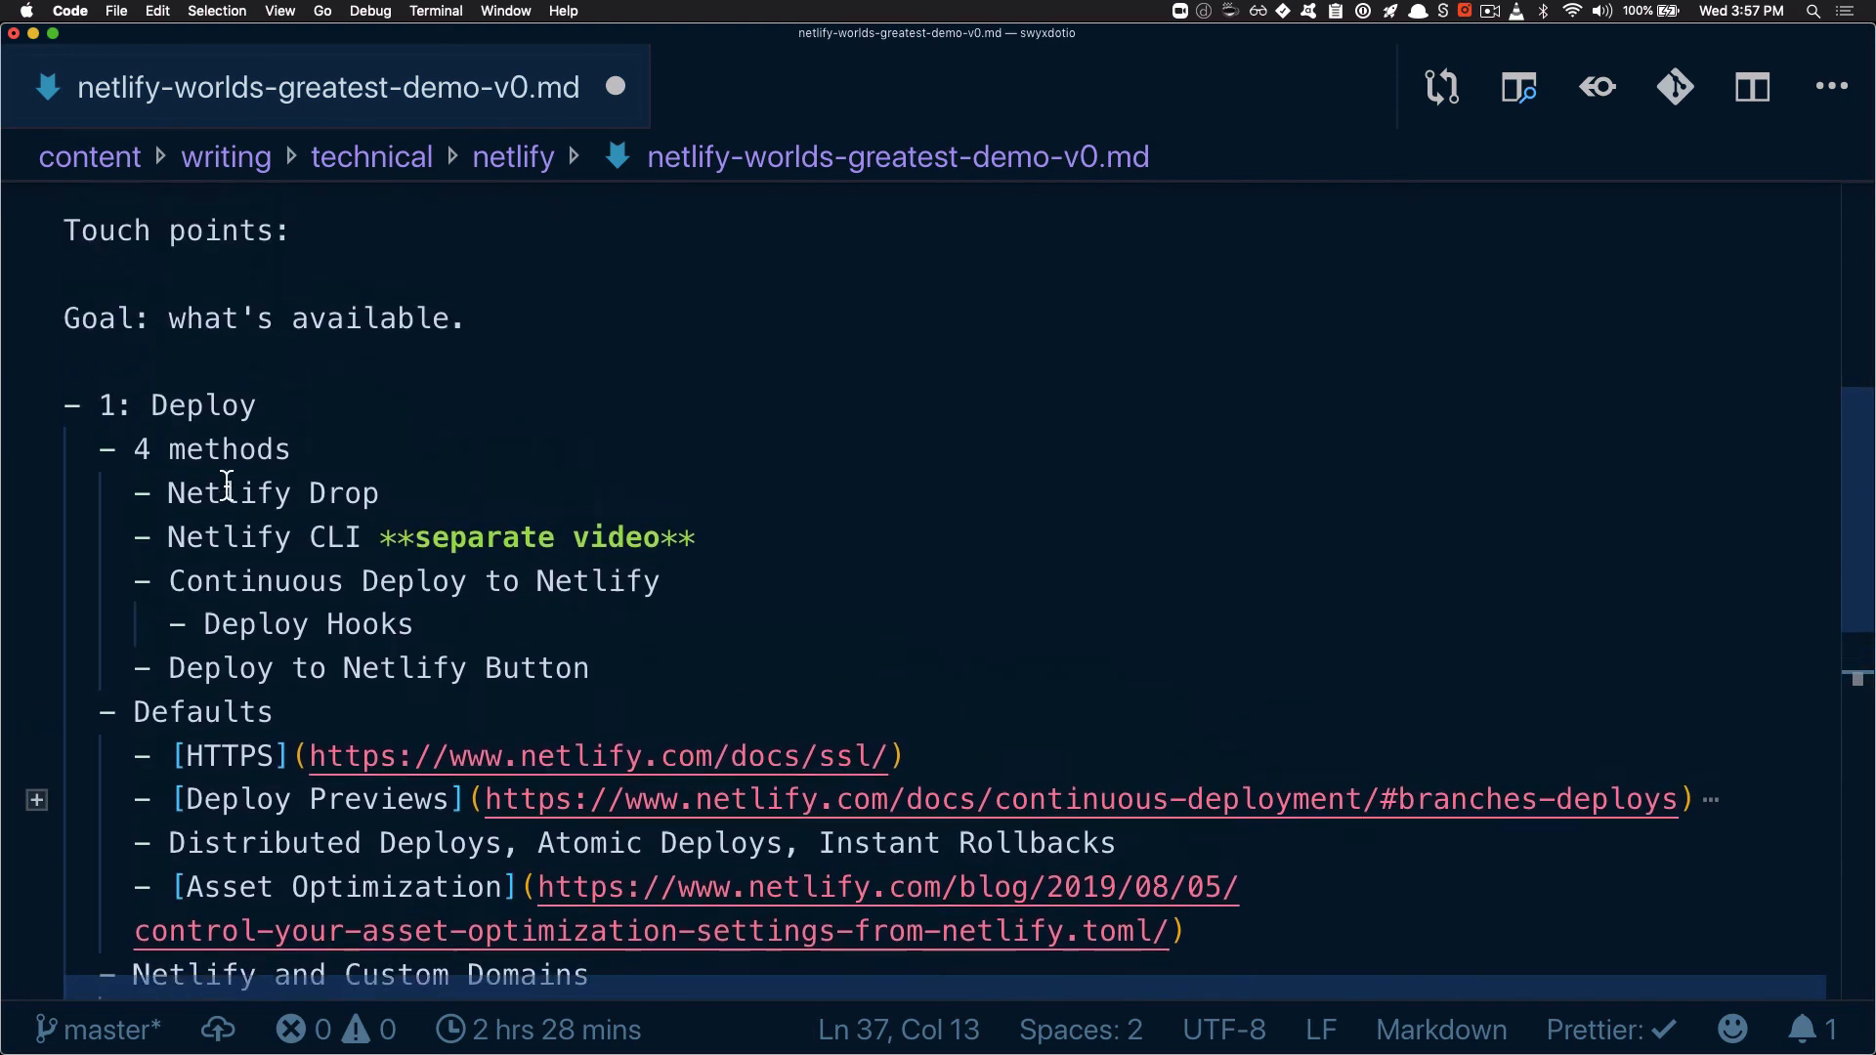
scroll(227, 484, down, 2)
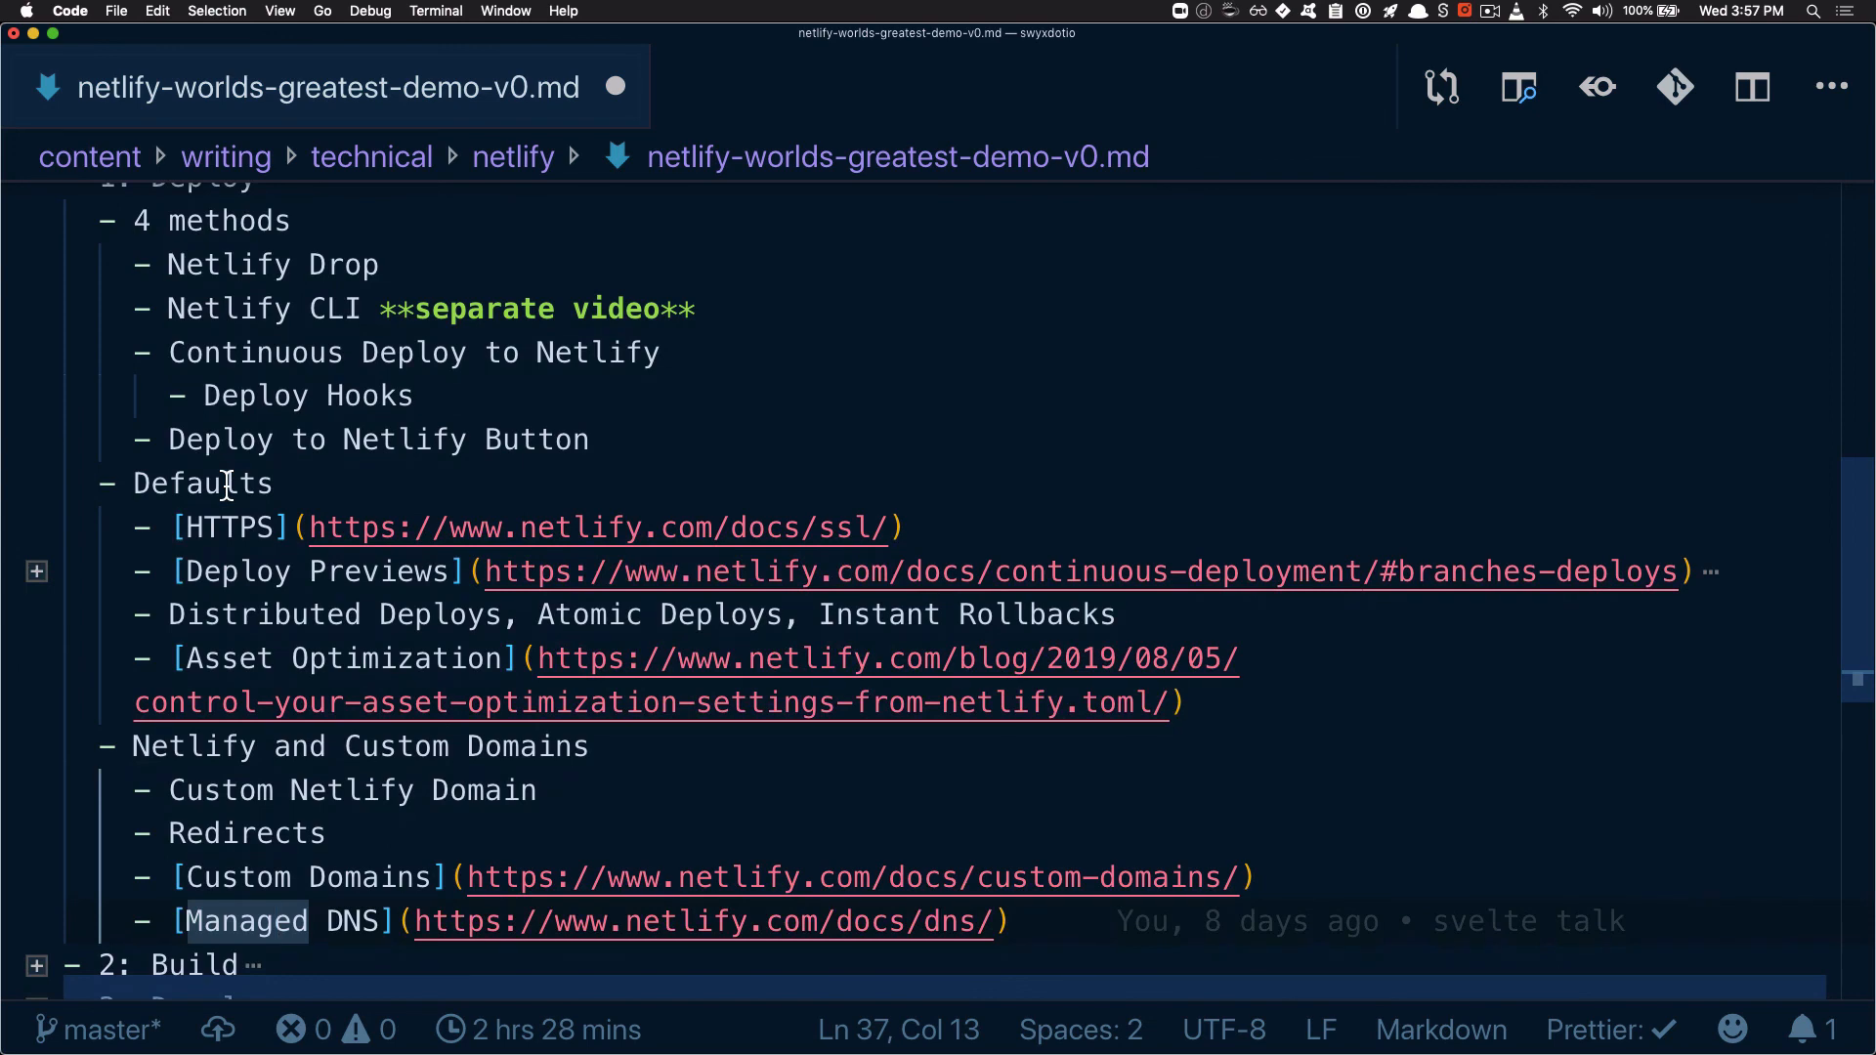
scroll(227, 483, up, 1)
scroll(230, 469, down, 5)
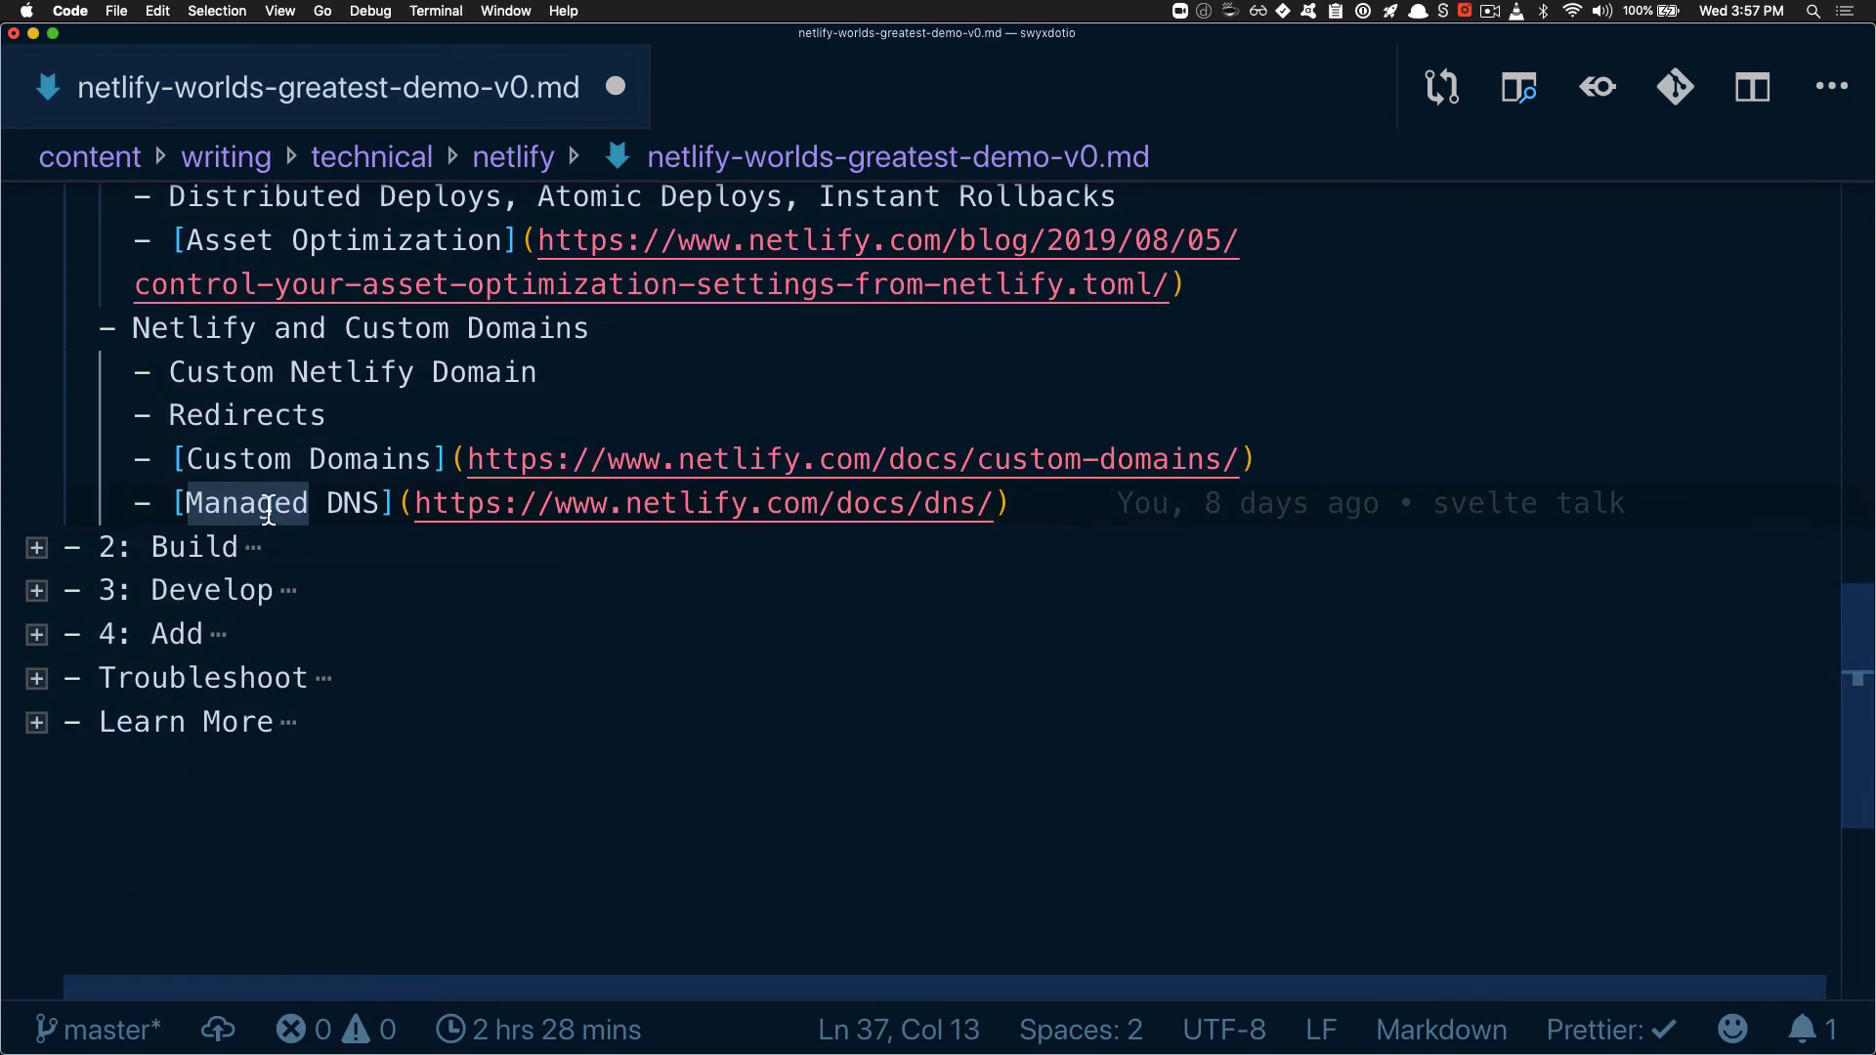
scroll(308, 552, up, 3)
scroll(313, 560, up, 4)
scroll(313, 562, down, 1)
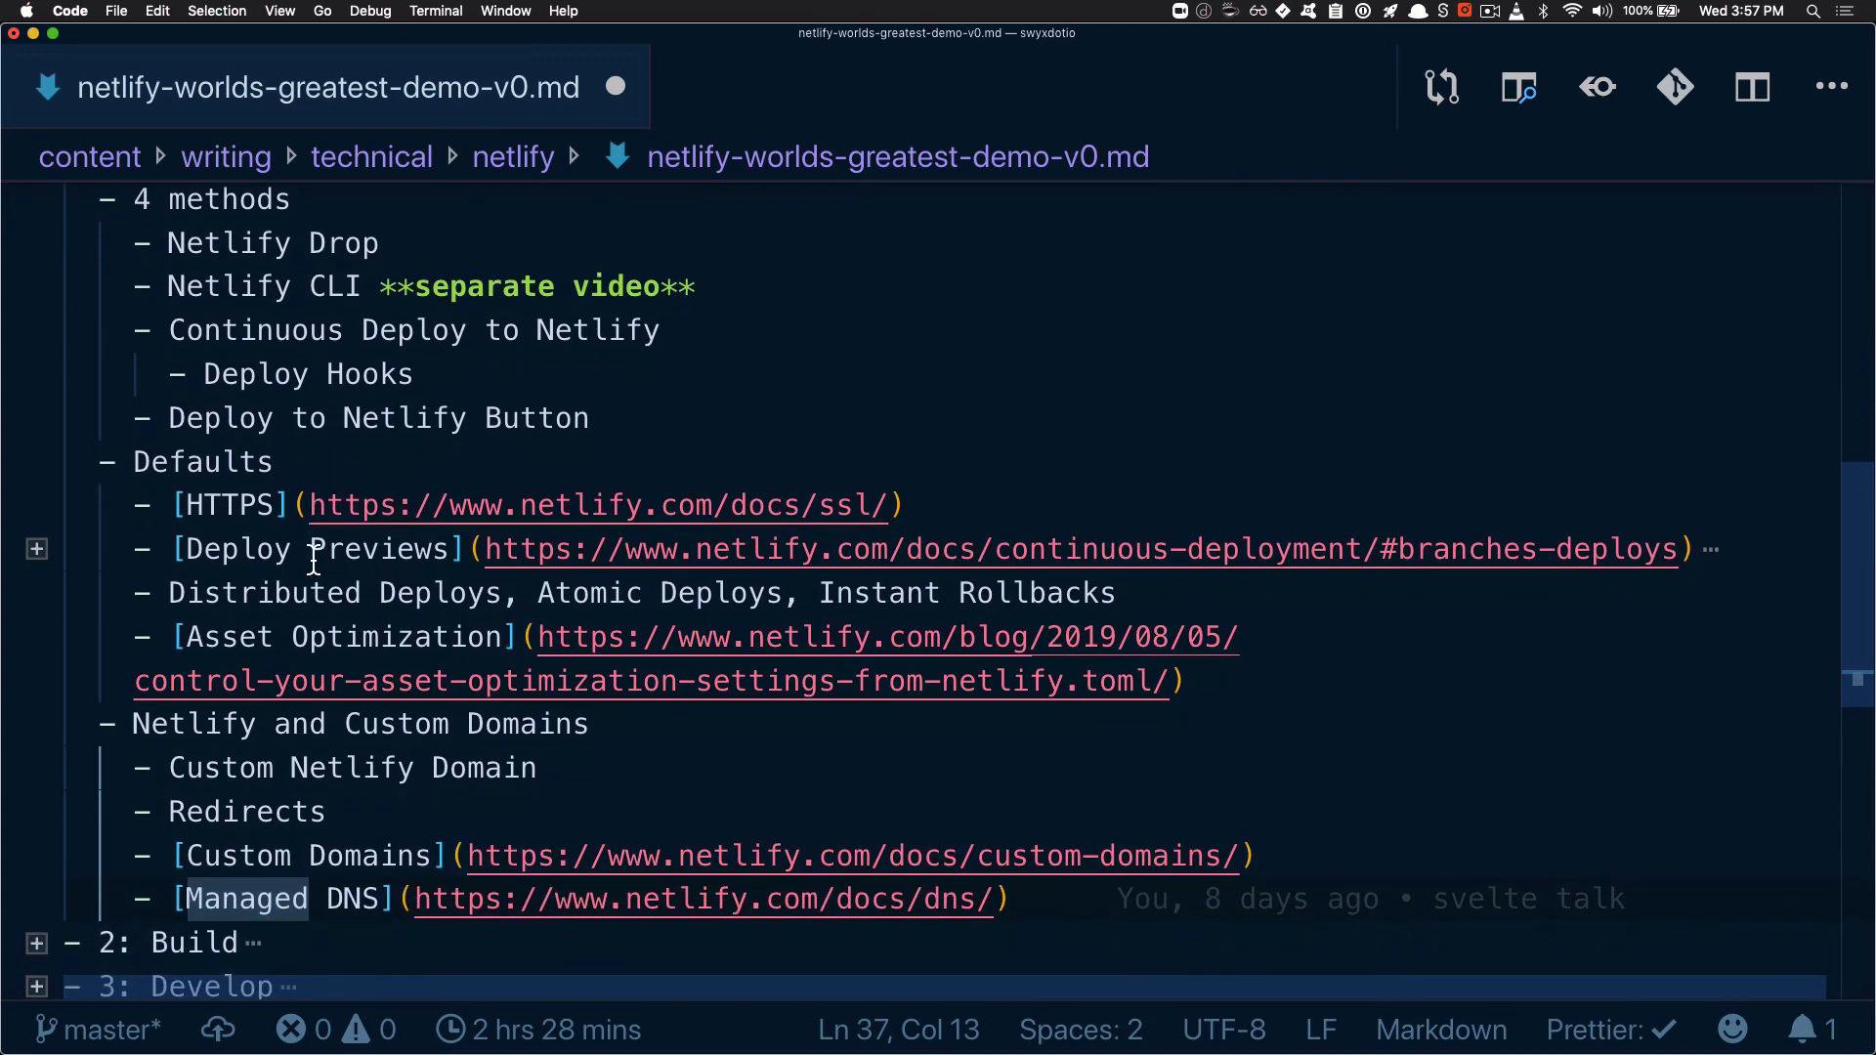